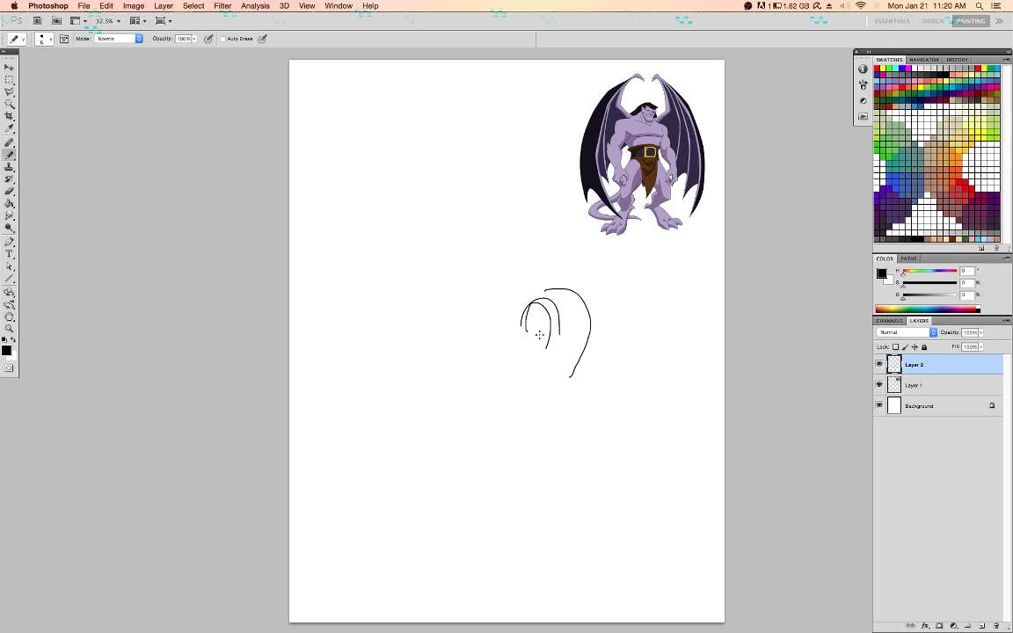
Add rough outline strokes around the head oval near the middle of the canvas
mouse_move(539, 290)
mouse_down()
mouse_move(576, 375)
mouse_move(521, 336)
mouse_up()
mouse_move(505, 395)
mouse_down()
mouse_move(551, 293)
mouse_move(586, 356)
mouse_up()
Enlarge the gargoyle reference image on Layer 1 to about 147% and reposition it, then make Layer 2 active again
click(920, 387)
key(super+t)
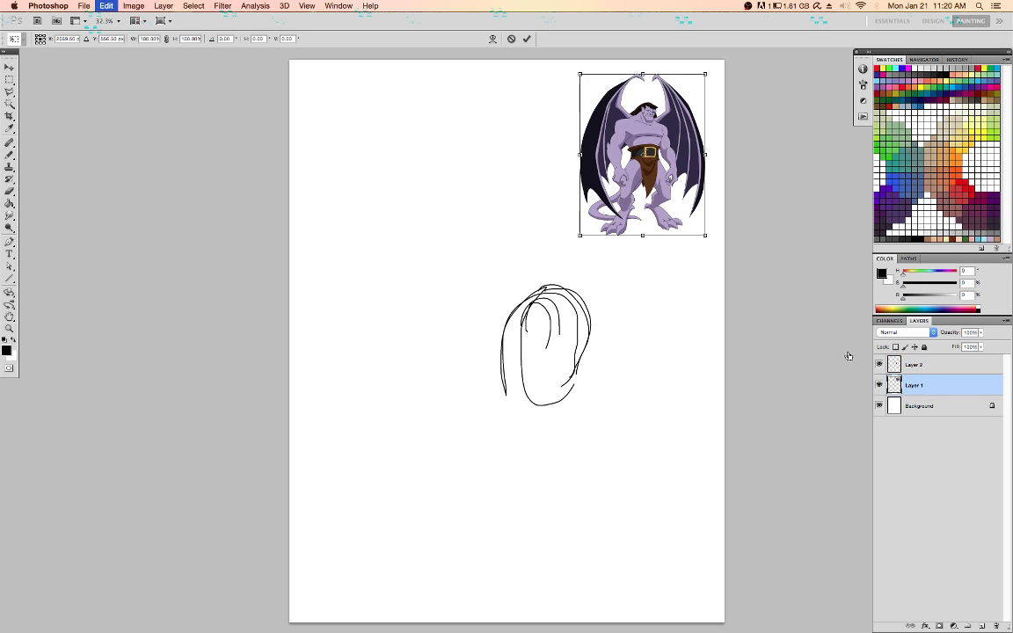
drag(577, 236, 520, 311)
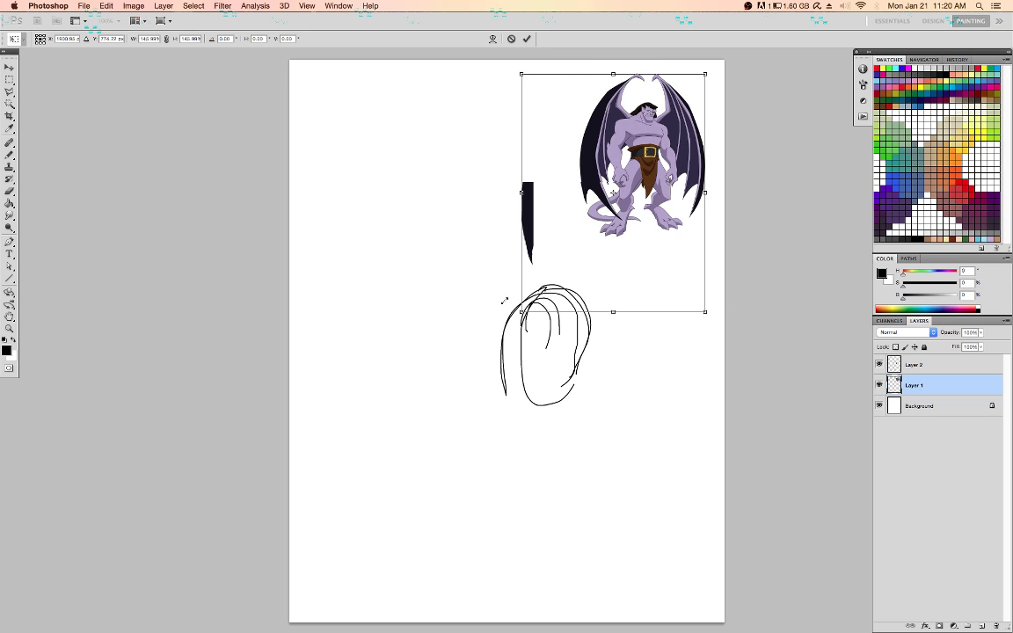
drag(614, 189, 627, 176)
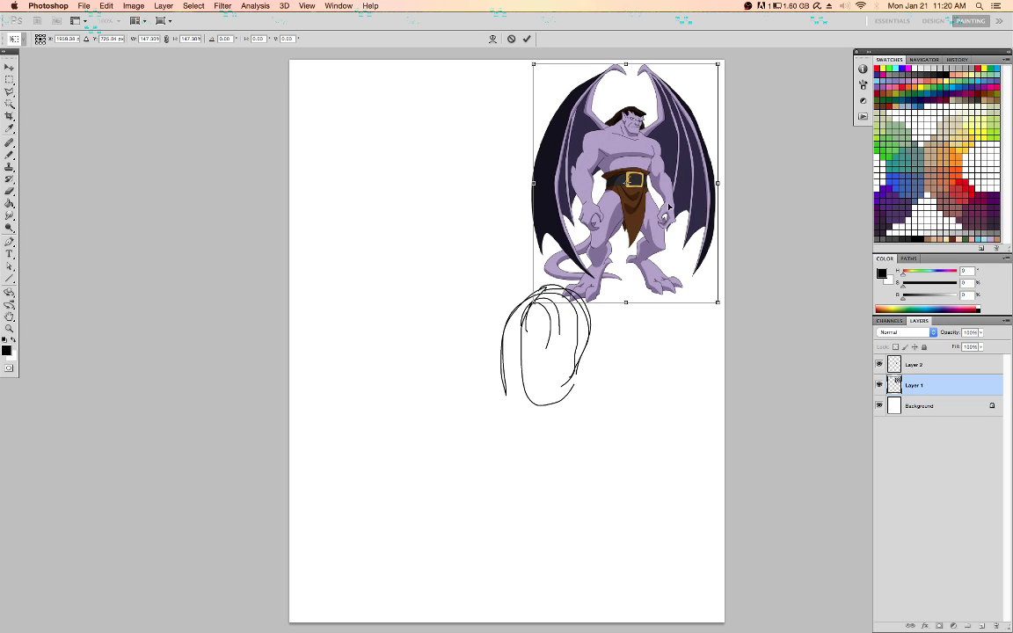
key(Return)
key(alt+bracketright)
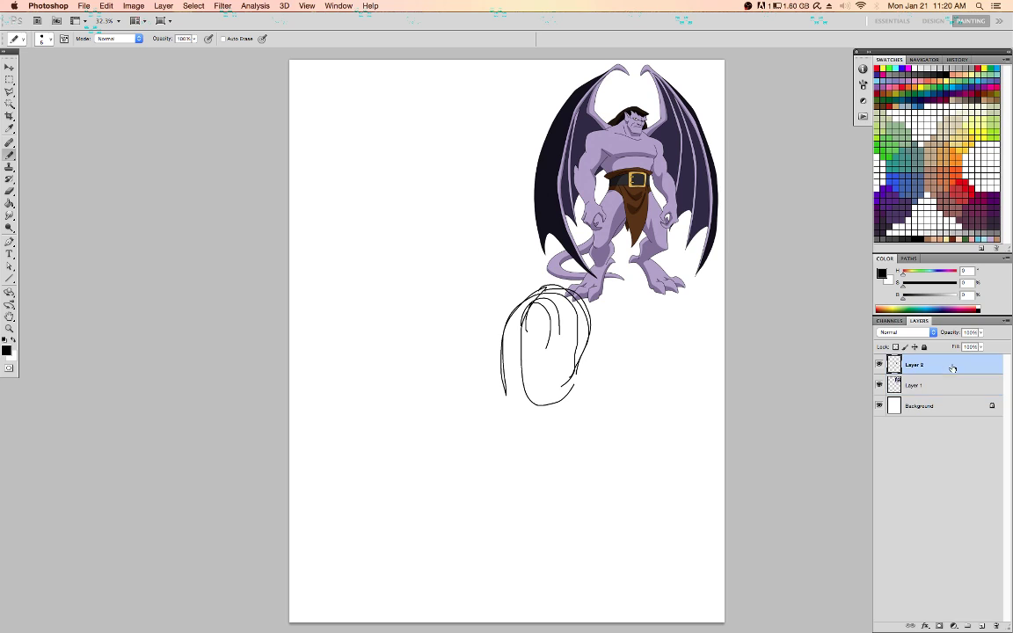
mouse_move(512, 408)
mouse_down()
mouse_move(559, 395)
mouse_move(550, 409)
mouse_move(595, 382)
mouse_move(628, 405)
mouse_up()
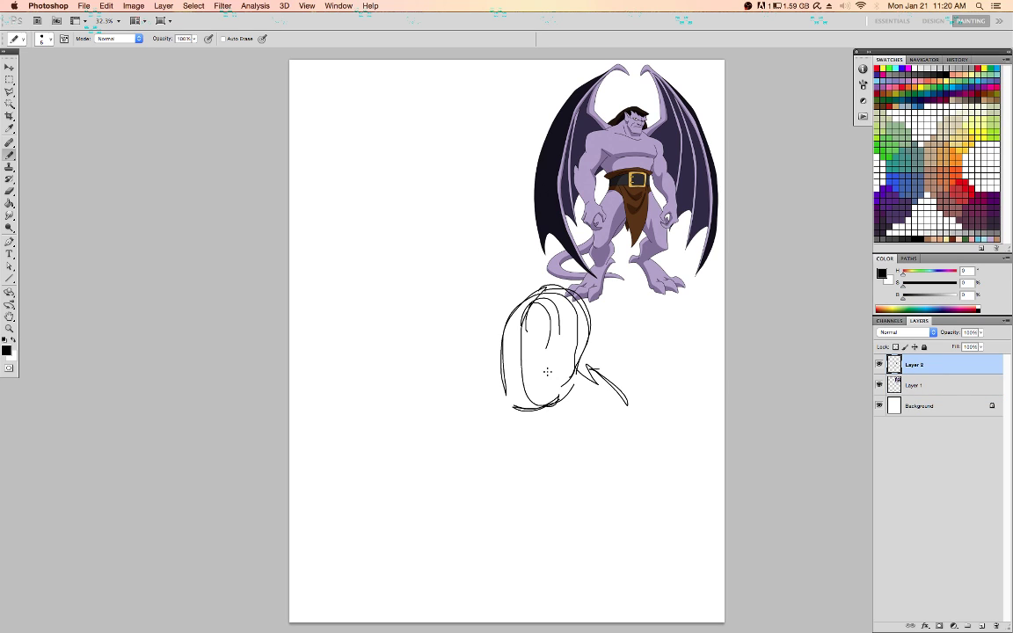
mouse_move(519, 412)
mouse_down()
mouse_move(577, 369)
mouse_move(532, 415)
mouse_move(535, 424)
mouse_up()
mouse_move(493, 353)
mouse_down()
mouse_move(435, 355)
mouse_move(431, 339)
mouse_move(448, 329)
mouse_move(426, 370)
mouse_up()
mouse_move(423, 359)
mouse_down()
mouse_move(448, 409)
mouse_move(426, 387)
mouse_up()
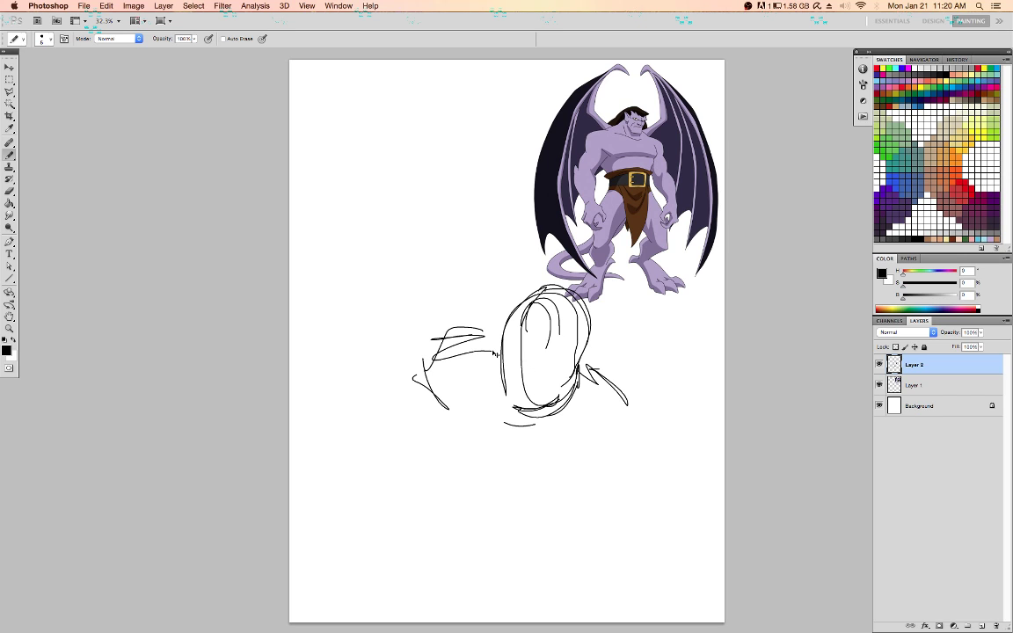
Clear all the rough strokes from Layer 2 and remove the selection
key(super+a)
key(BackSpace)
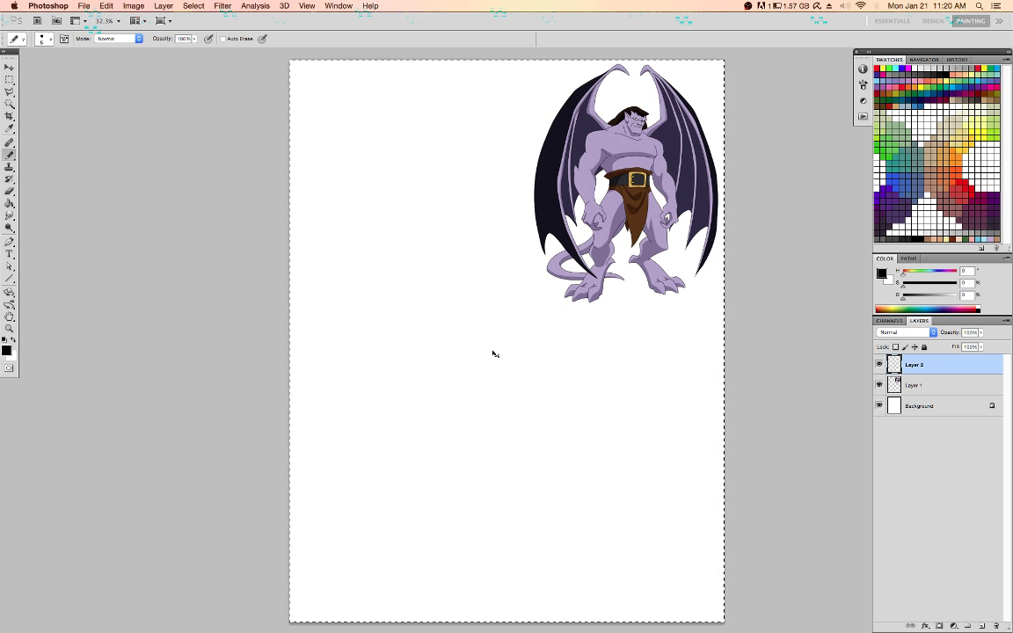
key(super+d)
Set the pencil size to 3 px and sketch a large head oval with a shoulder line and rounded shoulder to its left
right_click(489, 310)
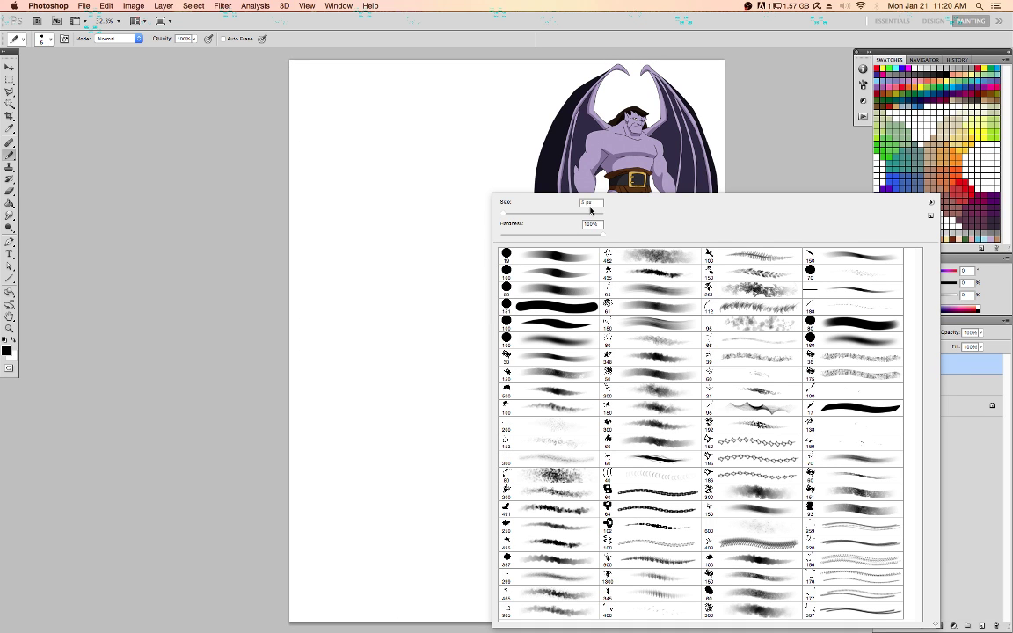
text(3)
key(Return)
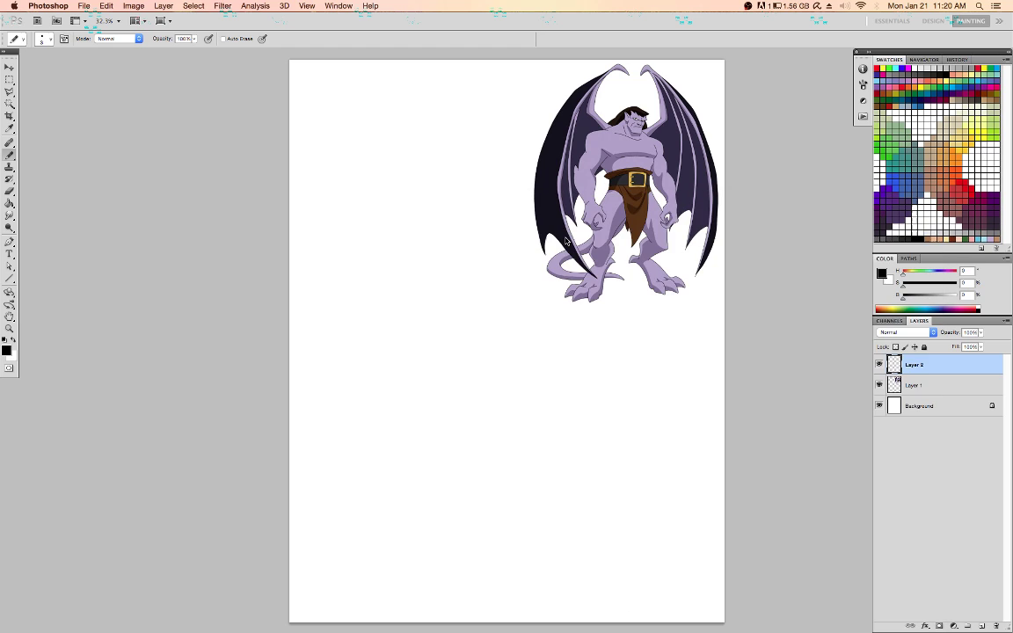
mouse_move(527, 337)
mouse_down()
mouse_move(575, 338)
mouse_move(563, 406)
mouse_move(543, 387)
mouse_move(562, 416)
mouse_move(515, 370)
mouse_move(564, 303)
mouse_move(585, 373)
mouse_move(538, 409)
mouse_move(521, 334)
mouse_move(535, 309)
mouse_move(528, 414)
mouse_move(565, 414)
mouse_up()
drag(521, 423, 536, 425)
mouse_move(482, 338)
mouse_down()
mouse_move(435, 321)
mouse_move(446, 378)
mouse_up()
mouse_move(431, 337)
mouse_down()
mouse_move(482, 319)
mouse_move(457, 389)
mouse_move(423, 352)
mouse_move(468, 353)
mouse_up()
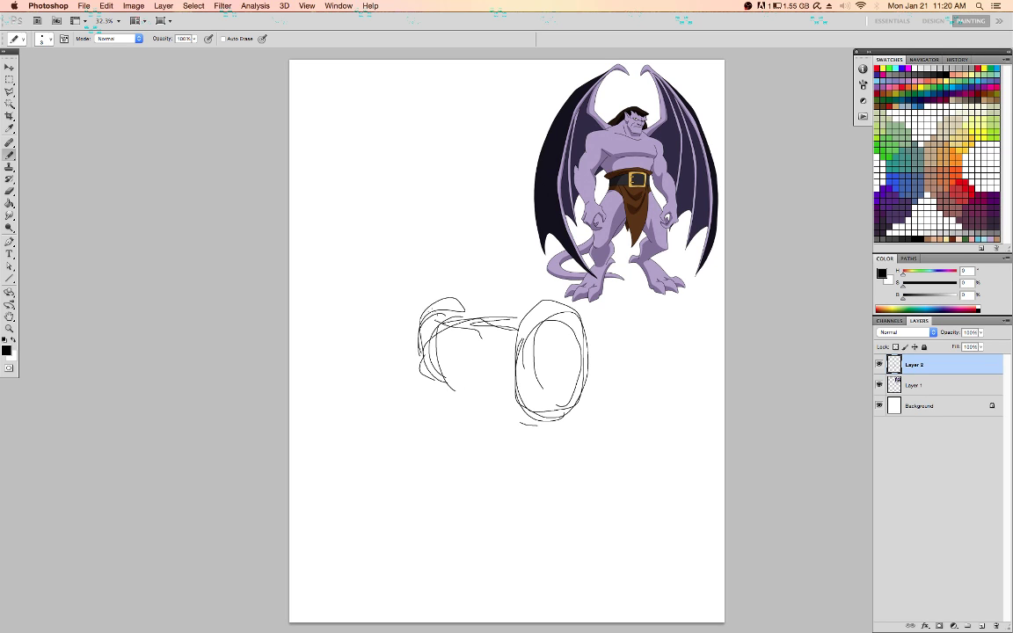
Rough in the figure's two arms, the left one outstretched with a rounded end and the right one reaching down to a hand
mouse_move(419, 303)
mouse_down()
mouse_move(380, 318)
mouse_move(383, 351)
mouse_move(419, 361)
mouse_up()
mouse_move(447, 383)
mouse_down()
mouse_move(534, 465)
mouse_move(596, 357)
mouse_move(621, 372)
mouse_up()
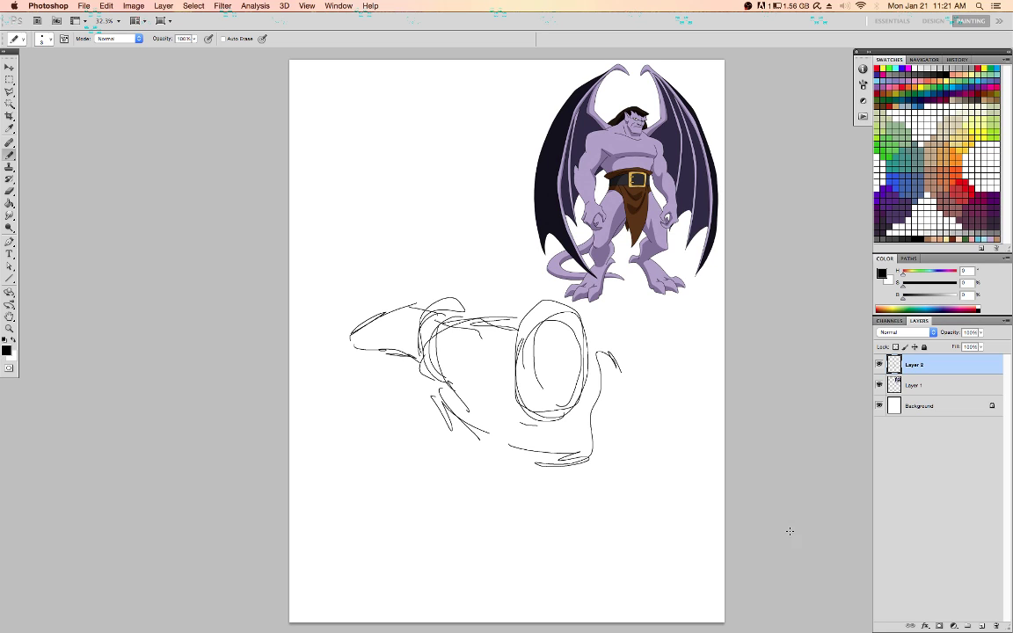
mouse_move(629, 382)
mouse_down()
mouse_move(646, 425)
mouse_move(617, 454)
mouse_up()
mouse_move(639, 405)
mouse_down()
mouse_move(663, 448)
mouse_move(660, 436)
mouse_move(638, 471)
mouse_move(661, 463)
mouse_move(679, 497)
mouse_up()
drag(662, 466, 673, 526)
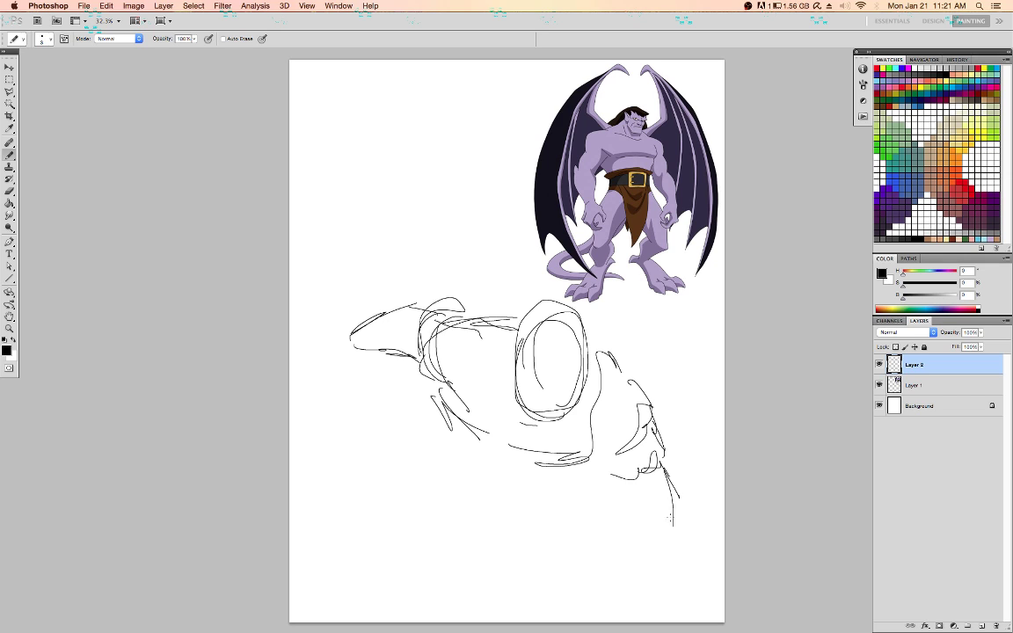
drag(633, 488, 657, 492)
mouse_move(665, 472)
mouse_down()
mouse_move(676, 505)
mouse_move(656, 503)
mouse_up()
mouse_move(350, 324)
mouse_down()
mouse_move(340, 351)
mouse_move(327, 335)
mouse_move(361, 358)
mouse_up()
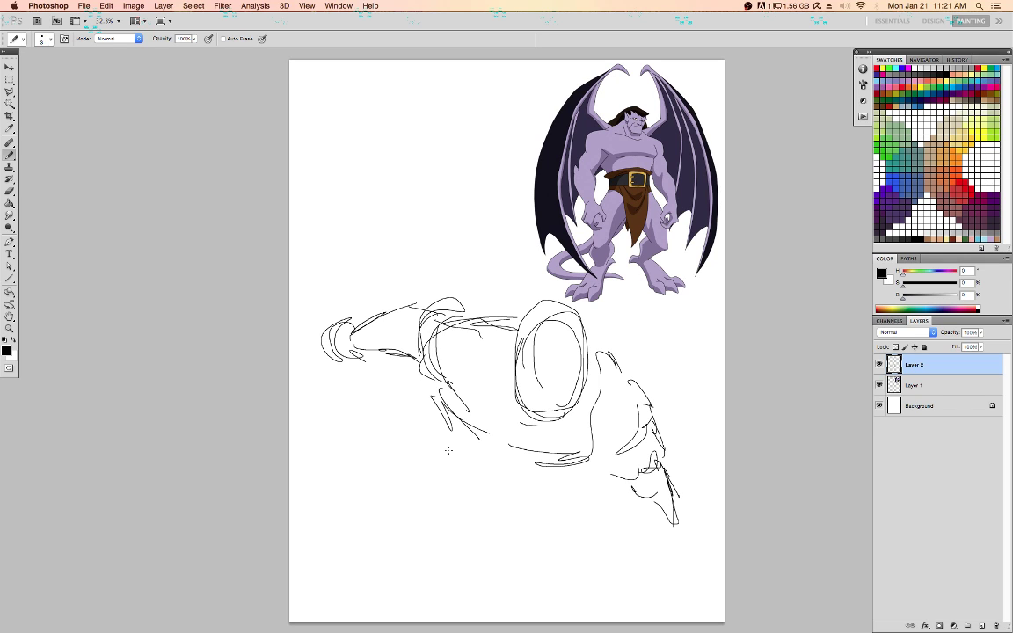
Reinforce the torso and head contours and rough in the waist and hip curves at the torso's lower left
mouse_move(440, 406)
mouse_down()
mouse_move(559, 467)
mouse_move(531, 467)
mouse_move(495, 447)
mouse_up()
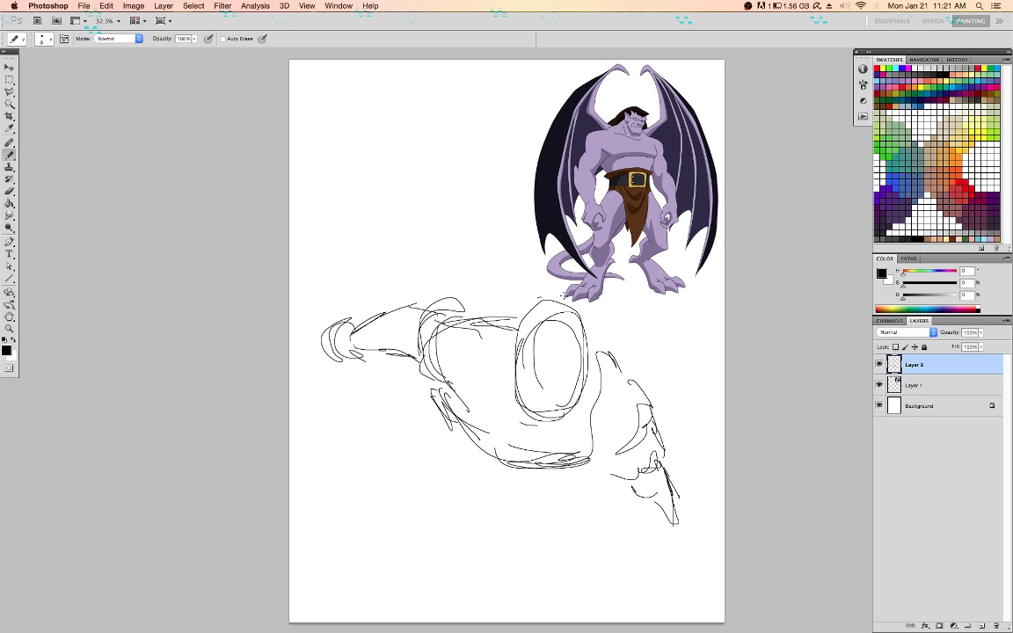
mouse_move(539, 297)
mouse_down()
mouse_move(595, 377)
mouse_move(579, 412)
mouse_move(546, 419)
mouse_up()
drag(428, 389, 449, 460)
mouse_move(426, 402)
mouse_down()
mouse_move(443, 456)
mouse_move(529, 480)
mouse_move(463, 477)
mouse_up()
mouse_move(438, 466)
mouse_down()
mouse_move(420, 415)
mouse_move(406, 413)
mouse_move(400, 457)
mouse_up()
drag(413, 395, 427, 483)
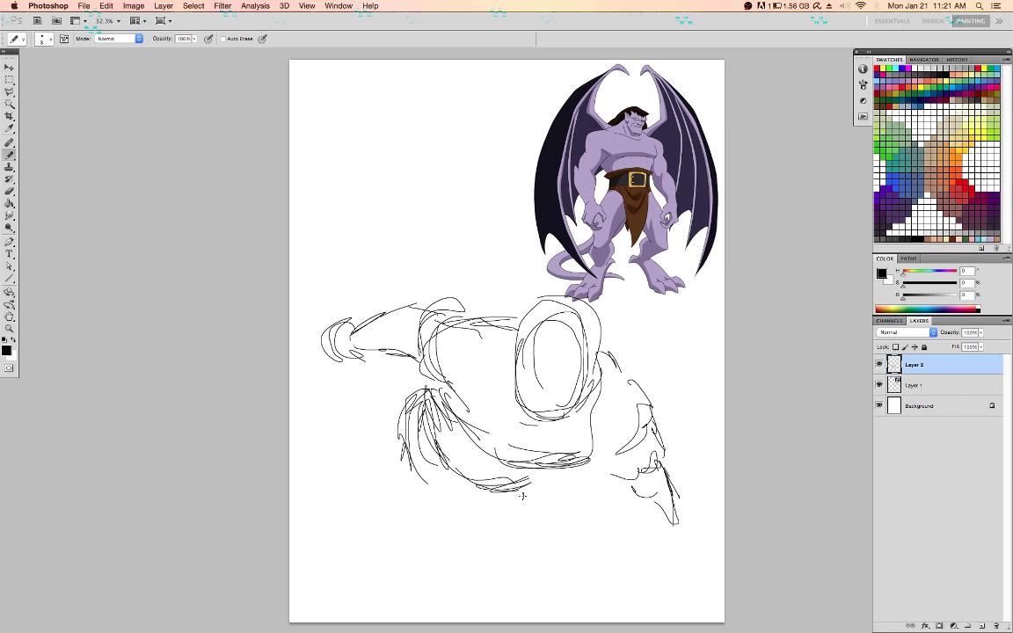
Sketch the lower body with a bent knee shape below the hips and leg curves sweeping out to the left
drag(521, 490, 508, 530)
mouse_move(507, 532)
mouse_down()
mouse_move(482, 545)
mouse_move(462, 507)
mouse_up()
drag(463, 512, 465, 529)
drag(387, 416, 392, 467)
mouse_move(385, 413)
mouse_down()
mouse_move(406, 403)
mouse_move(394, 453)
mouse_move(394, 442)
mouse_up()
mouse_move(402, 394)
mouse_down()
mouse_move(385, 382)
mouse_move(349, 448)
mouse_move(380, 423)
mouse_move(394, 451)
mouse_up()
mouse_move(453, 498)
mouse_down()
mouse_move(477, 525)
mouse_move(510, 519)
mouse_up()
drag(445, 546, 477, 527)
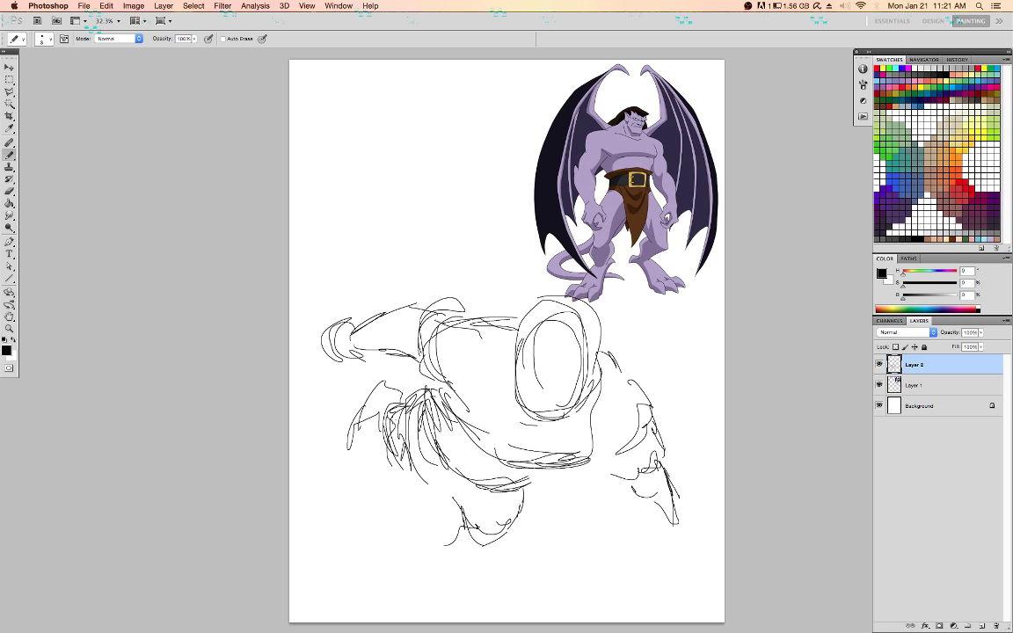
mouse_move(384, 438)
mouse_down()
mouse_move(307, 490)
mouse_move(350, 532)
mouse_move(310, 491)
mouse_move(343, 467)
mouse_move(399, 470)
mouse_up()
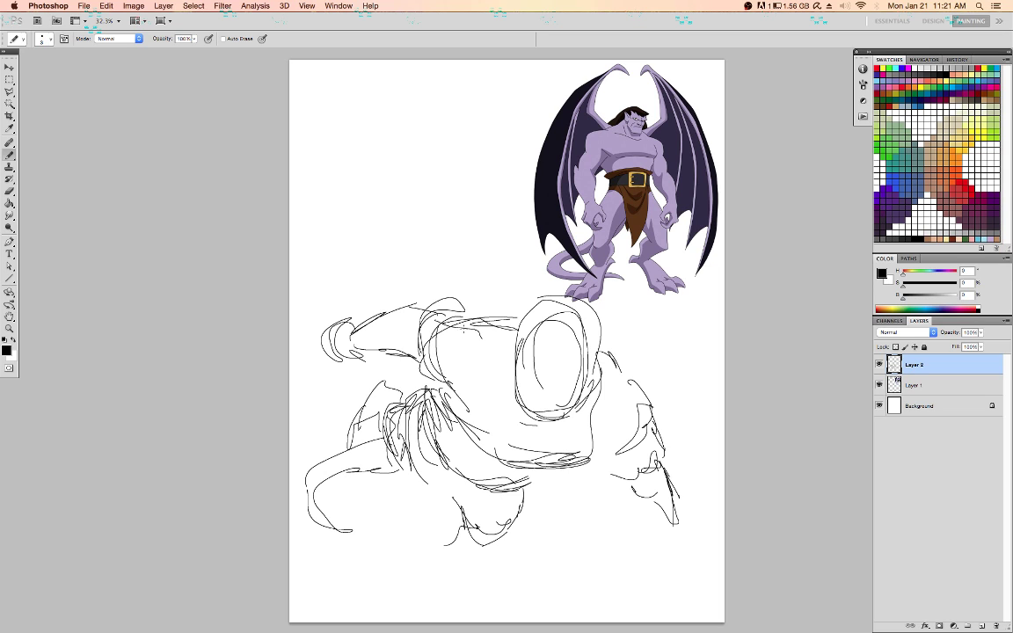
Sketch long wing outlines extending from both shoulders and add strokes to the lower-right hand
mouse_move(519, 318)
mouse_down()
mouse_move(297, 155)
mouse_move(369, 126)
mouse_move(306, 198)
mouse_move(350, 277)
mouse_up()
drag(618, 365, 724, 322)
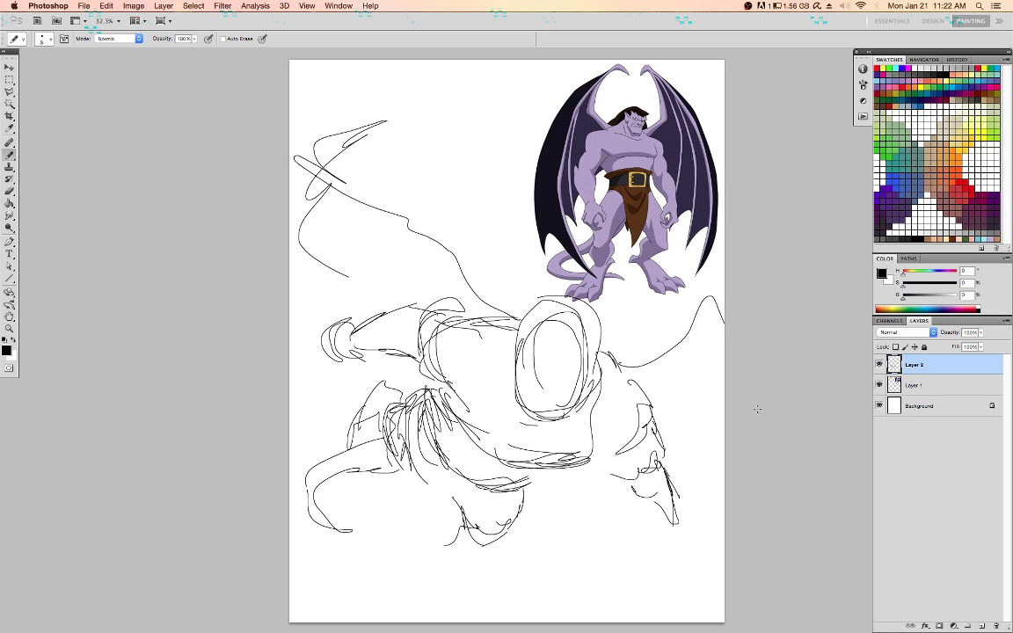
drag(636, 489, 676, 509)
Move the gargoyle reference image on Layer 1 into the page's upper-right corner and return to the Pencil tool
click(916, 385)
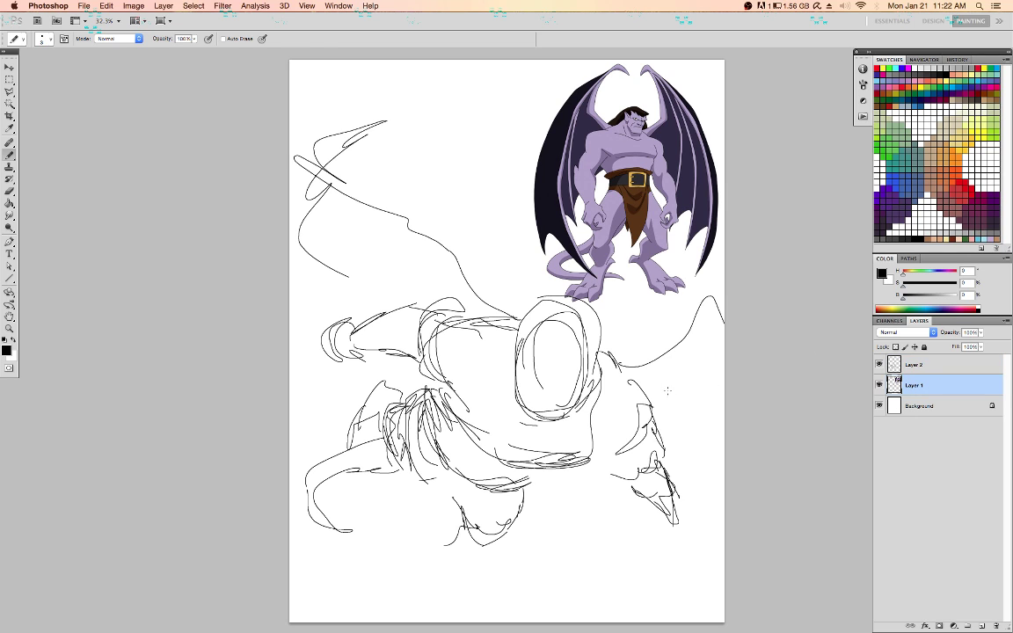
key(v)
drag(646, 247, 683, 227)
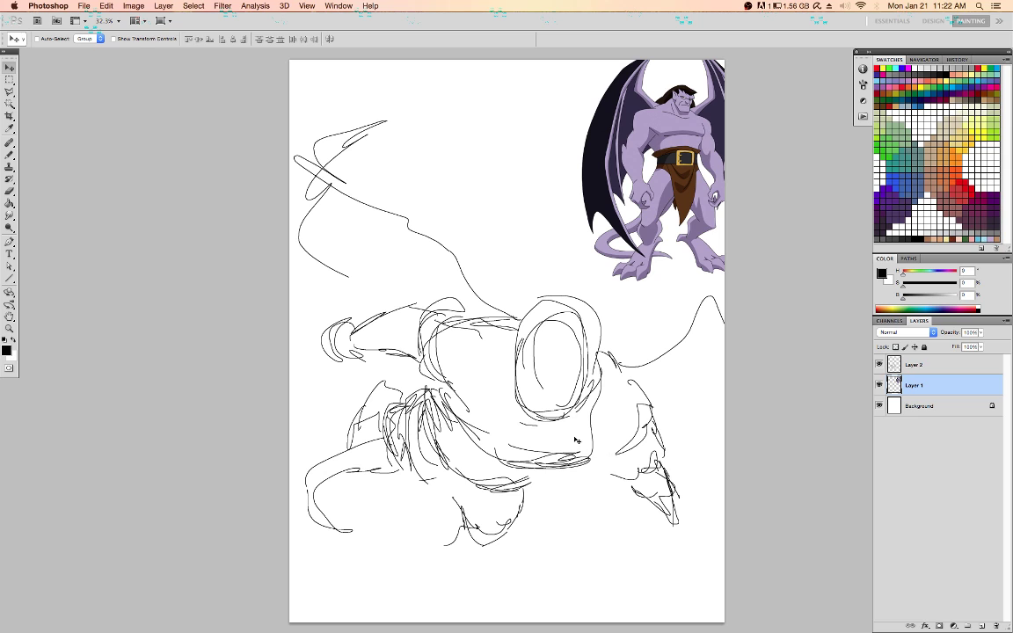
key(b)
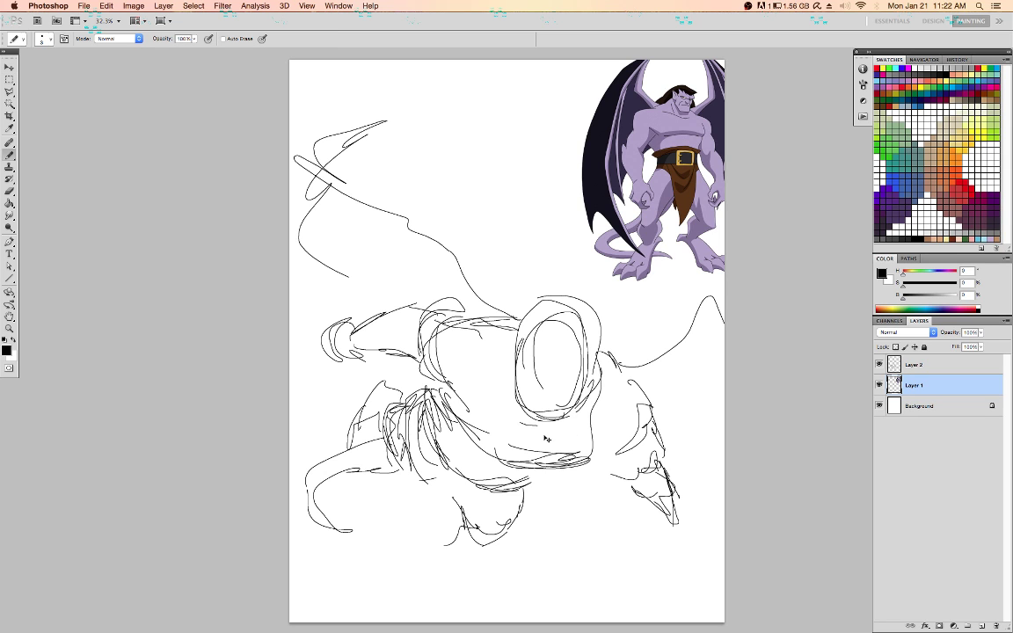
Save the layered drawing in Photoshop format as Untitled-1.psd in the chap3 folder
key(super+s)
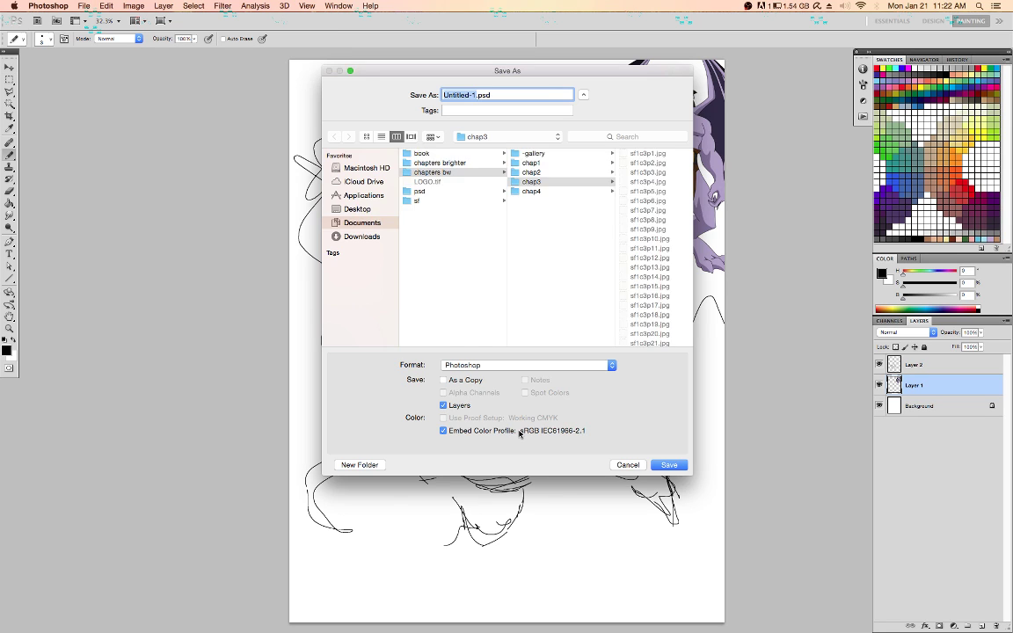
key(Return)
key(Return)
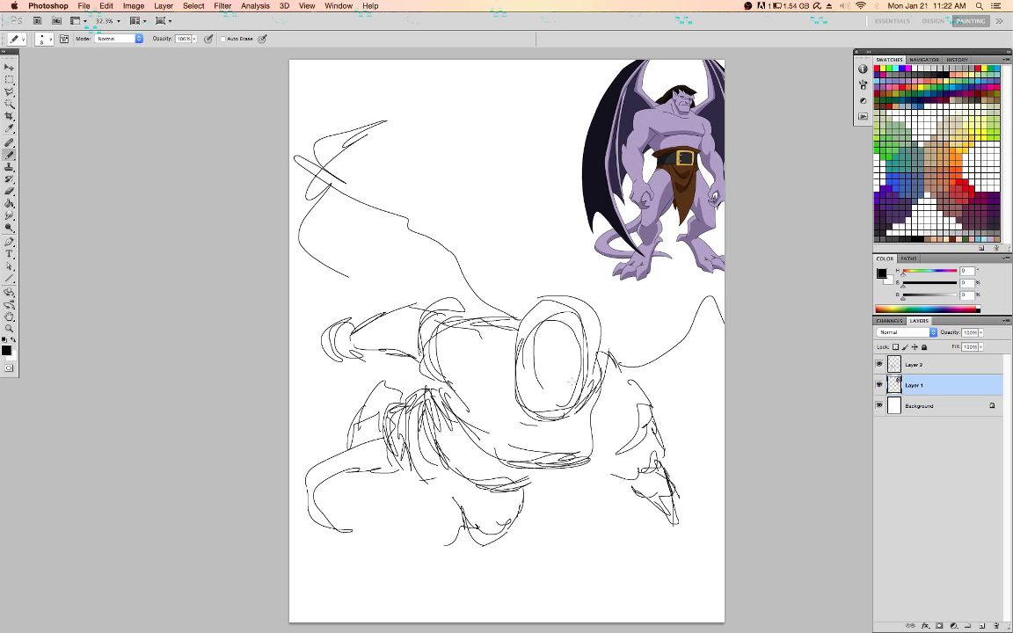
Make Layer 2 active and rough in more finger strokes on the large figure's lower-right hand
click(943, 365)
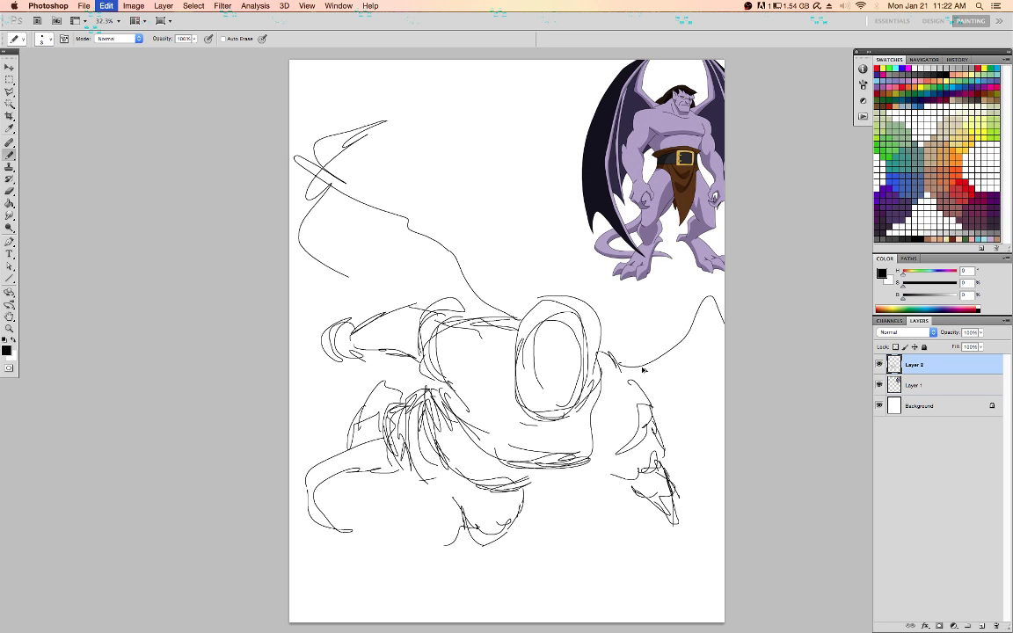
key(alt+bracketleft)
click(916, 366)
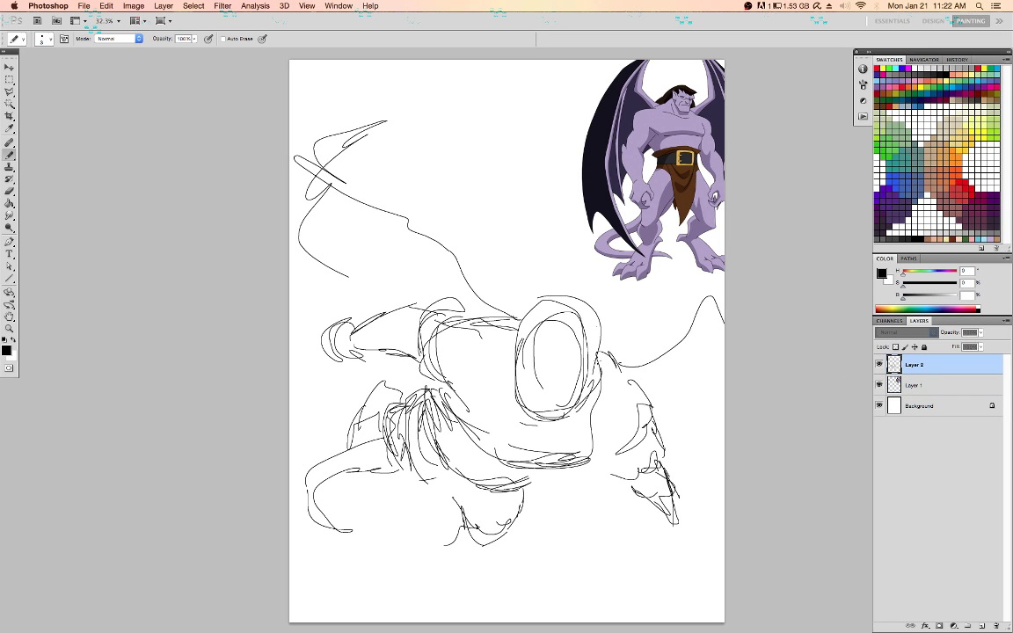
mouse_move(666, 500)
mouse_down()
mouse_move(658, 519)
mouse_move(672, 502)
mouse_move(675, 515)
mouse_up()
Start a smaller second figure above the large head with a narrow head oval, an arm, a waist and hip lines
mouse_move(559, 217)
mouse_down()
mouse_move(551, 219)
mouse_move(558, 230)
mouse_up()
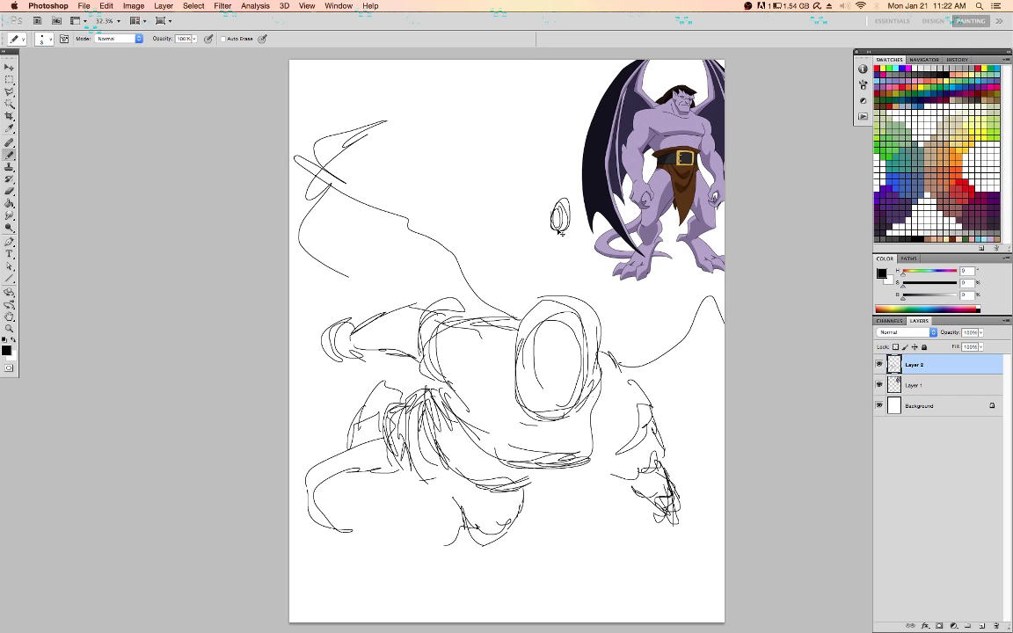
key(ctrl+z)
mouse_move(554, 210)
mouse_down()
mouse_move(550, 231)
mouse_move(545, 223)
mouse_move(560, 201)
mouse_move(569, 233)
mouse_up()
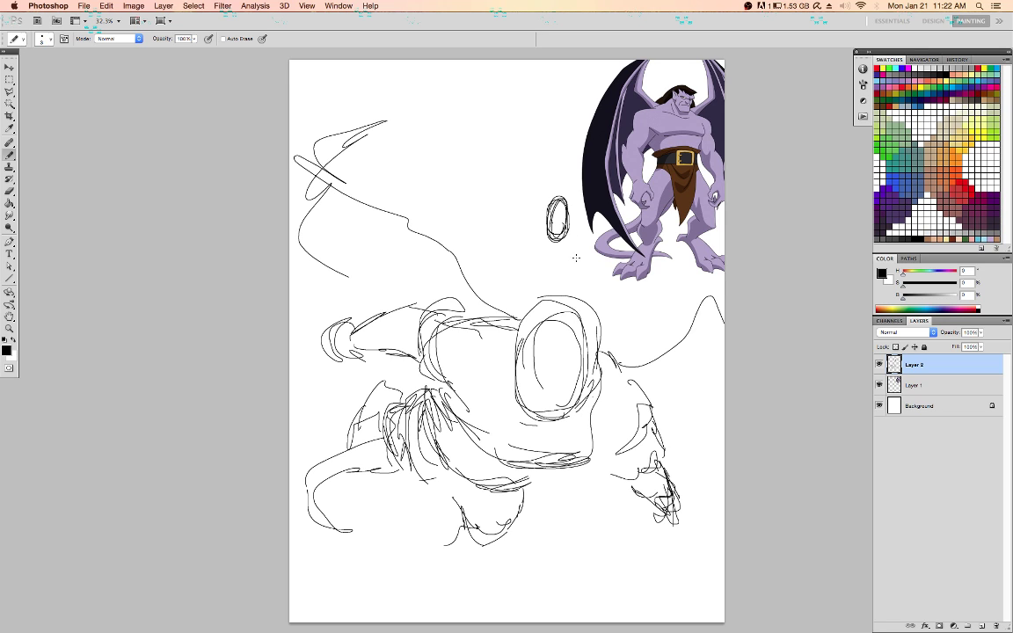
mouse_move(520, 261)
mouse_down()
mouse_move(531, 280)
mouse_move(587, 241)
mouse_move(515, 223)
mouse_move(490, 234)
mouse_move(519, 238)
mouse_move(499, 242)
mouse_up()
mouse_move(575, 261)
mouse_down()
mouse_move(568, 296)
mouse_move(586, 302)
mouse_up()
mouse_move(532, 276)
mouse_down()
mouse_move(507, 306)
mouse_move(537, 299)
mouse_move(603, 314)
mouse_up()
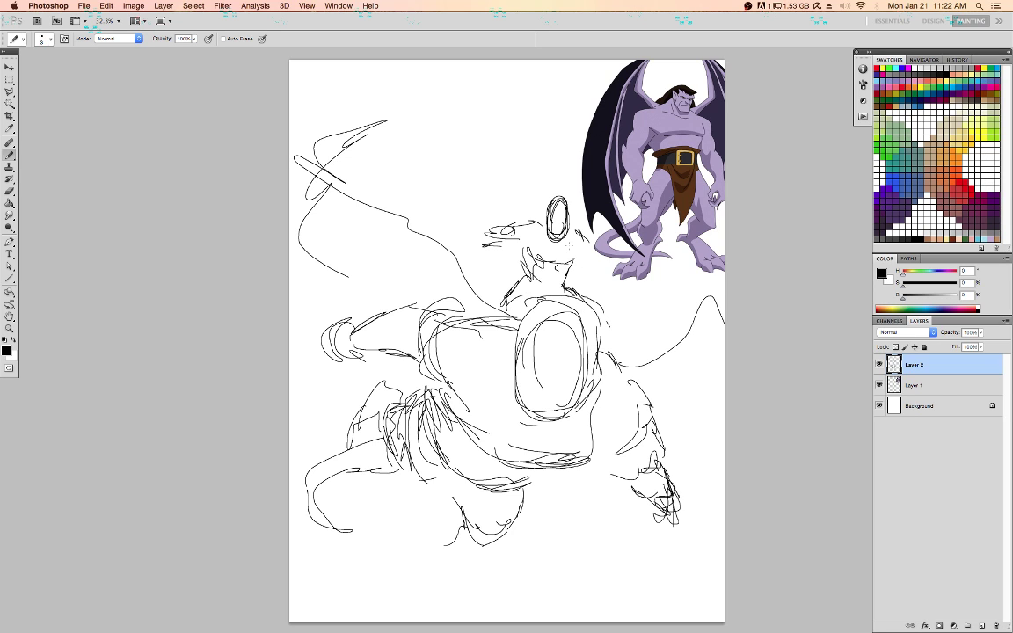
Define the small figure's shoulders and chest and rework its head and left arm outlines
mouse_move(568, 220)
mouse_down()
mouse_move(559, 235)
mouse_move(597, 249)
mouse_up()
drag(587, 253, 560, 262)
mouse_move(507, 230)
mouse_down()
mouse_move(489, 240)
mouse_move(595, 277)
mouse_up()
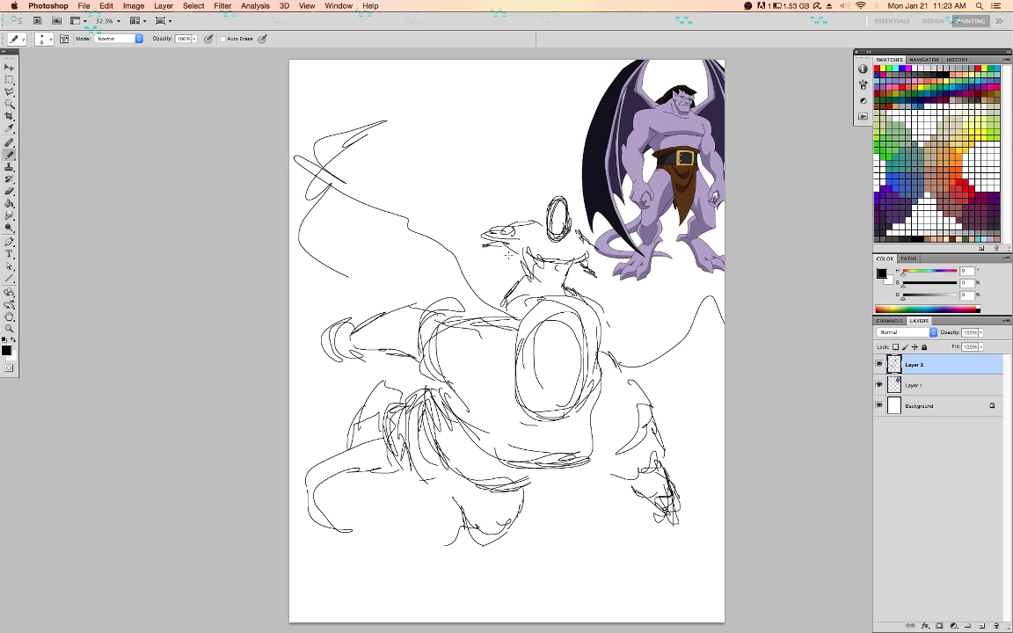
drag(487, 233, 496, 245)
mouse_move(497, 230)
mouse_down()
mouse_move(490, 245)
mouse_move(518, 231)
mouse_up()
mouse_move(560, 231)
mouse_down()
mouse_move(571, 240)
mouse_move(561, 217)
mouse_move(572, 208)
mouse_move(565, 227)
mouse_move(508, 240)
mouse_move(560, 259)
mouse_up()
drag(510, 222, 517, 257)
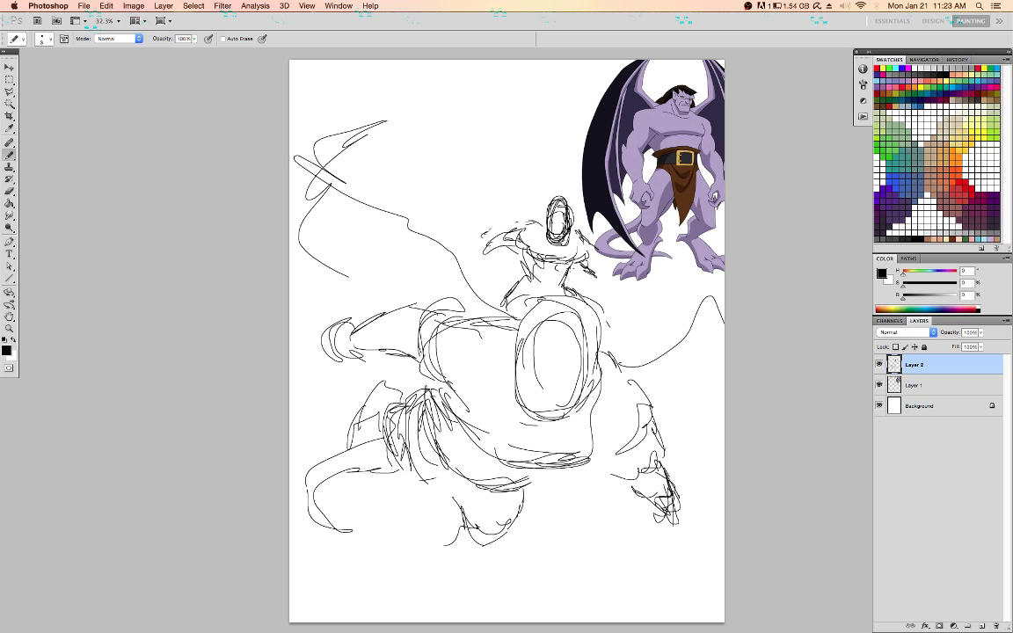
Thicken the small figure's waist lines and sketch a flowing shape stretching out from its left side
mouse_move(476, 227)
mouse_down()
mouse_move(493, 252)
mouse_move(503, 243)
mouse_move(471, 244)
mouse_move(530, 274)
mouse_up()
drag(565, 266, 561, 299)
mouse_move(539, 225)
mouse_down()
mouse_move(437, 231)
mouse_move(481, 262)
mouse_up()
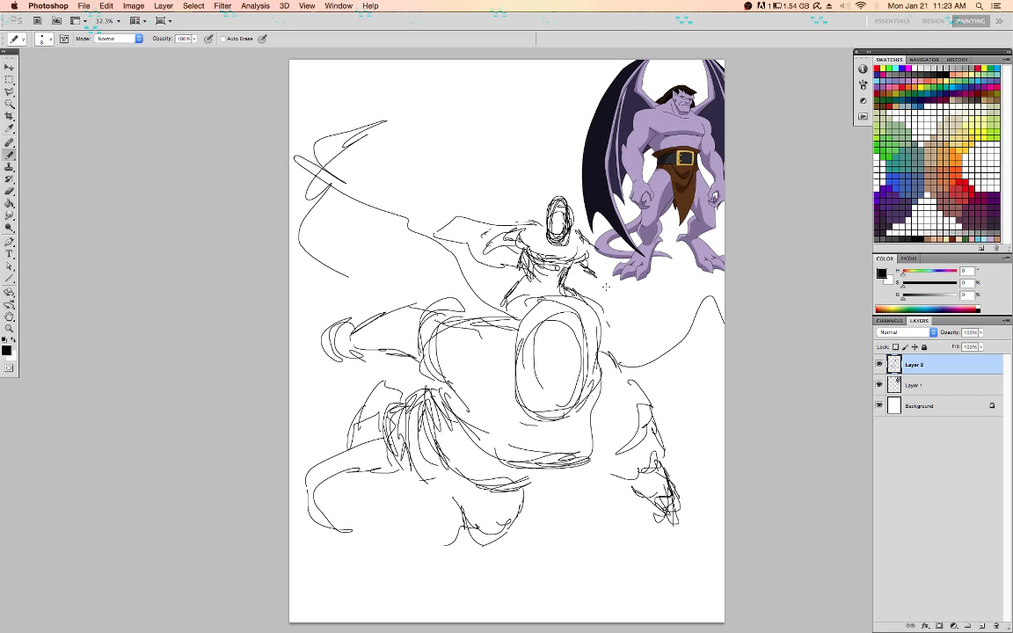
Add an empty layer directly above Layer 1 and make Layer 2 active again
click(915, 386)
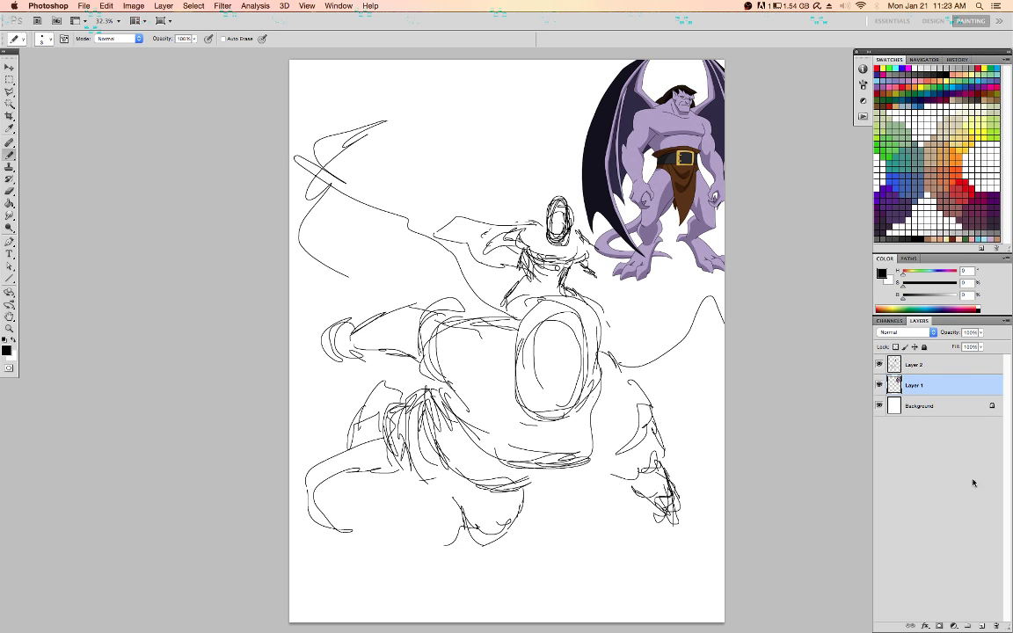
click(981, 627)
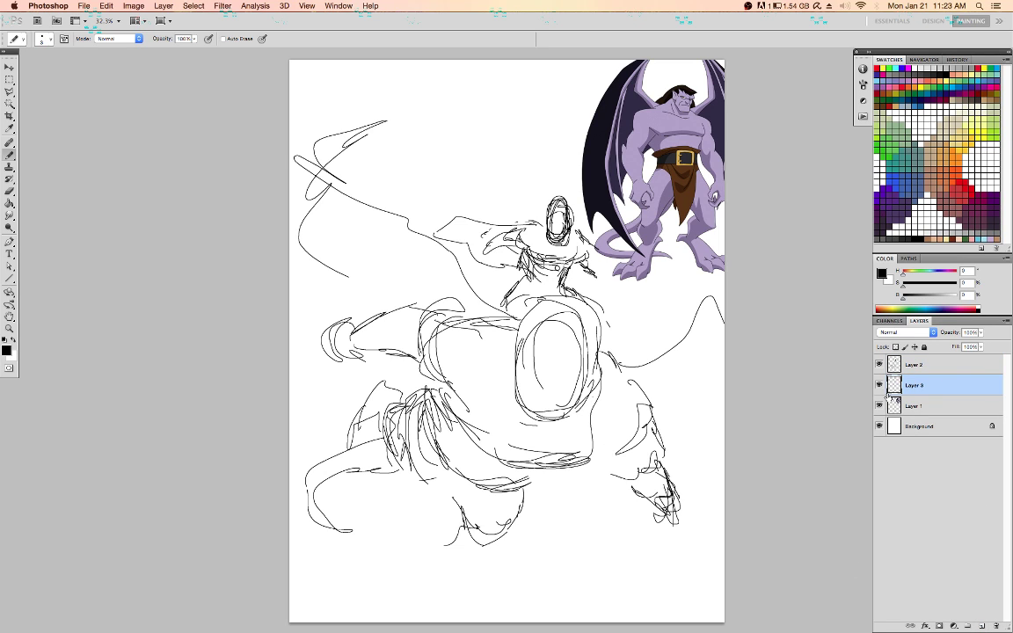
click(929, 369)
Sketch long slanted lines right of the large figure's hand and a tall block shape running off the page's lower edge
drag(672, 395, 723, 534)
drag(708, 520, 714, 555)
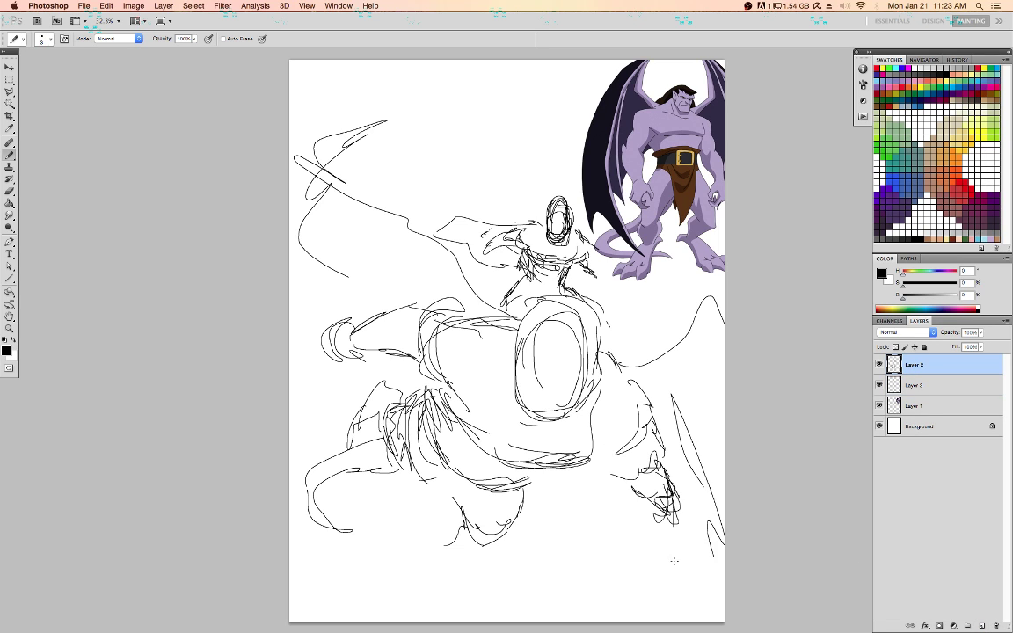
mouse_move(596, 508)
mouse_down()
mouse_move(598, 564)
mouse_move(627, 622)
mouse_up()
mouse_move(584, 533)
mouse_down()
mouse_move(658, 586)
mouse_move(666, 621)
mouse_up()
drag(588, 528, 661, 622)
mouse_move(591, 616)
mouse_down()
mouse_move(585, 534)
mouse_move(586, 620)
mouse_up()
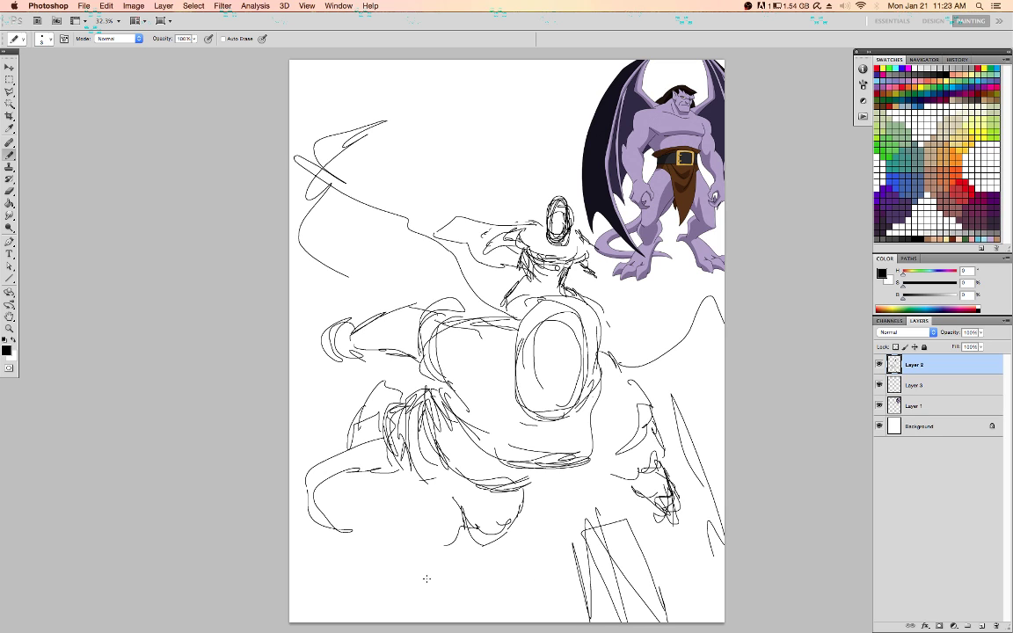
Sketch a second block shape at the page's lower edge and rough facial guide lines inside the large figure's head
drag(397, 623, 440, 621)
mouse_move(531, 336)
mouse_down()
mouse_move(579, 336)
mouse_move(586, 356)
mouse_up()
mouse_move(533, 343)
mouse_down()
mouse_move(556, 335)
mouse_move(594, 365)
mouse_up()
mouse_move(525, 368)
mouse_down()
mouse_move(554, 429)
mouse_move(540, 358)
mouse_move(574, 340)
mouse_up()
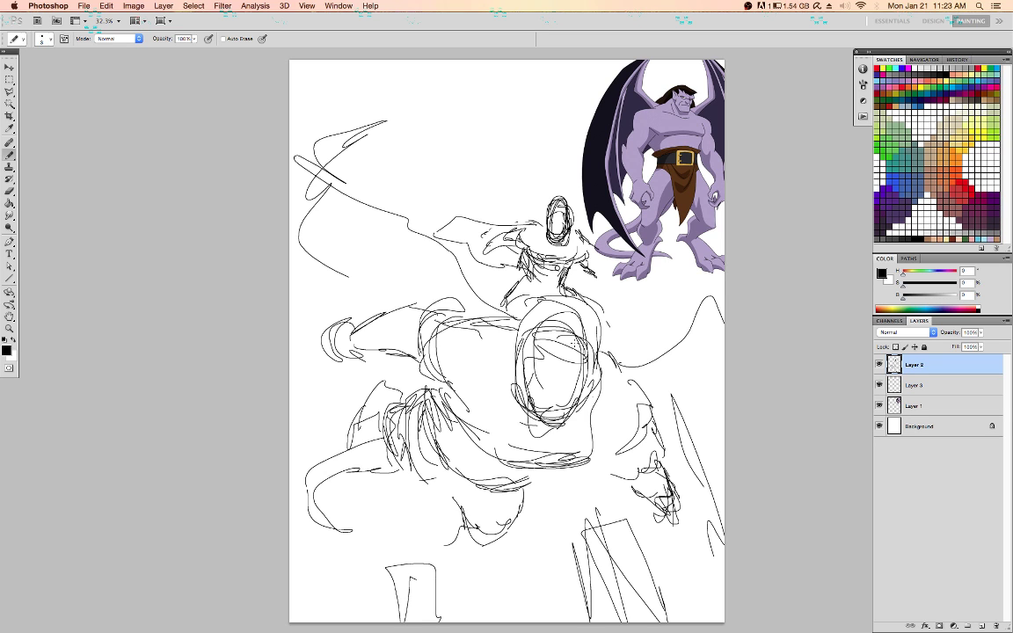
Make Layer 3 active and try the 150 px textured and 151 px hard round tips for the Pencil tool
click(947, 386)
right_click(483, 402)
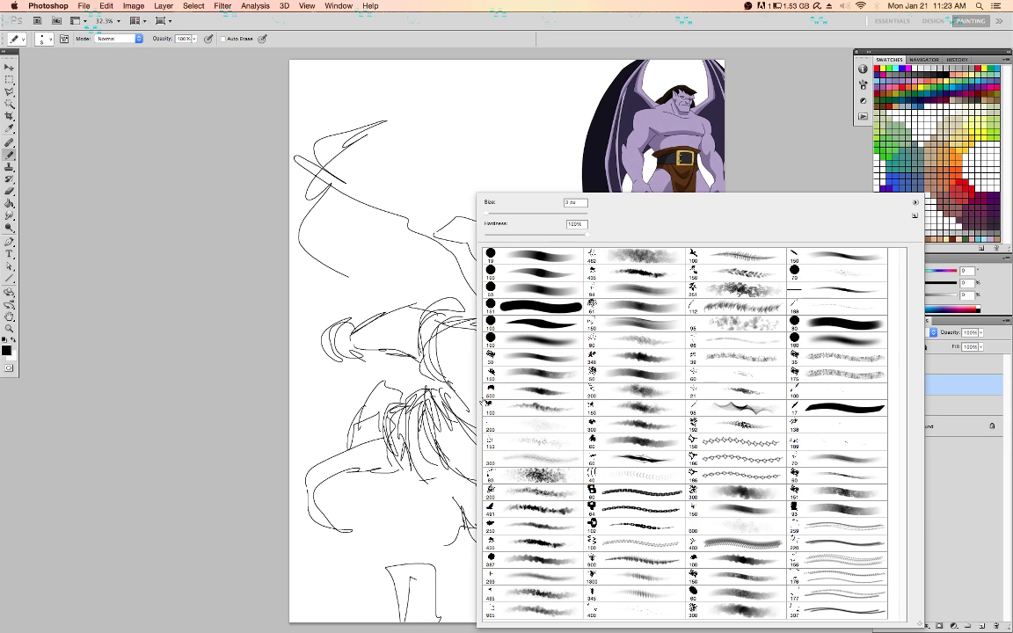
click(722, 573)
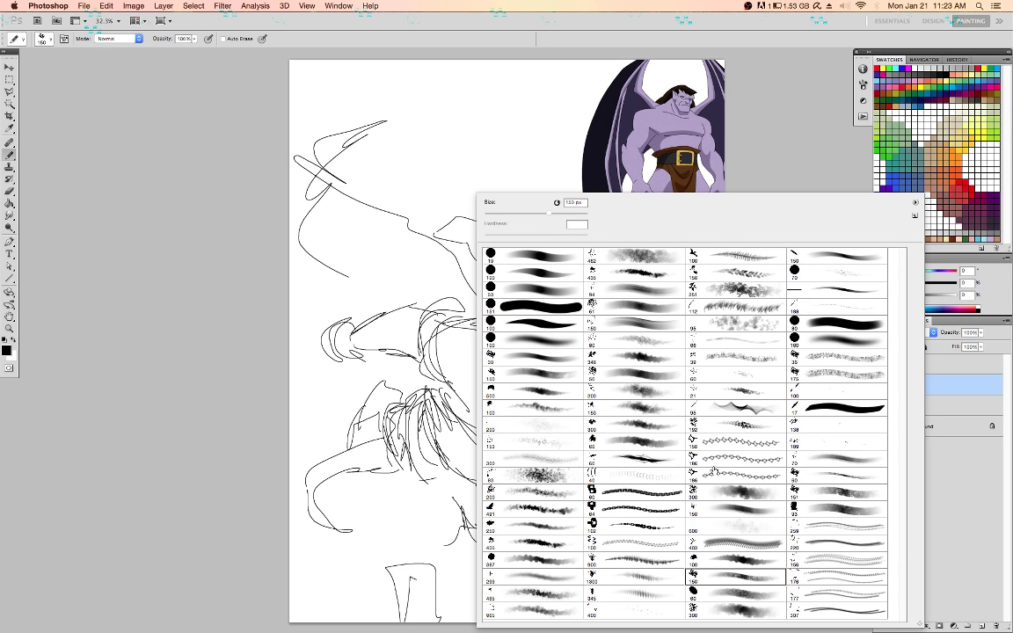
click(566, 315)
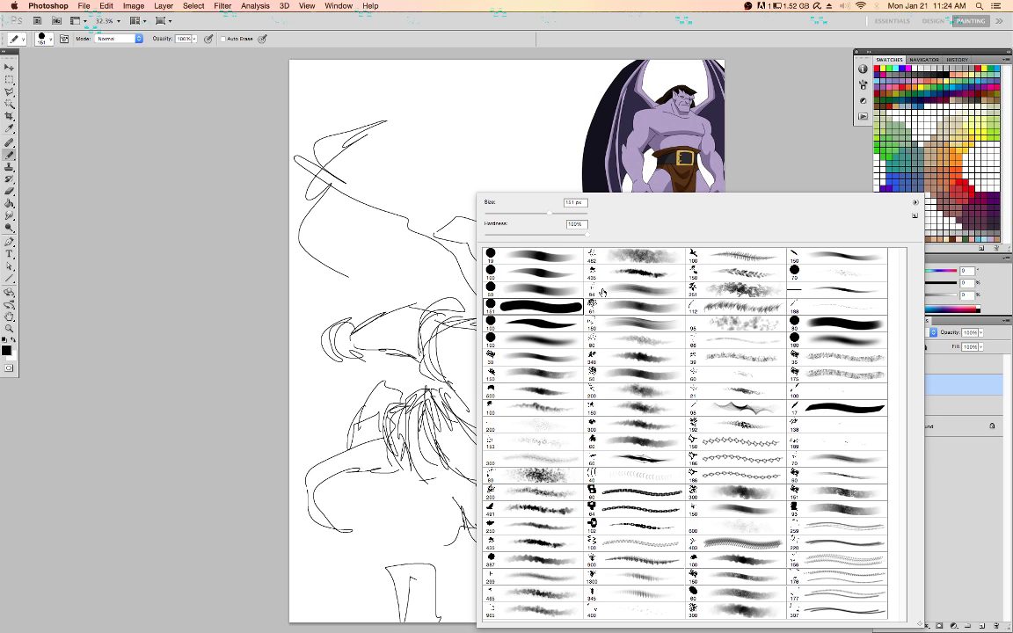
key(super+Tab)
key(super+Tab)
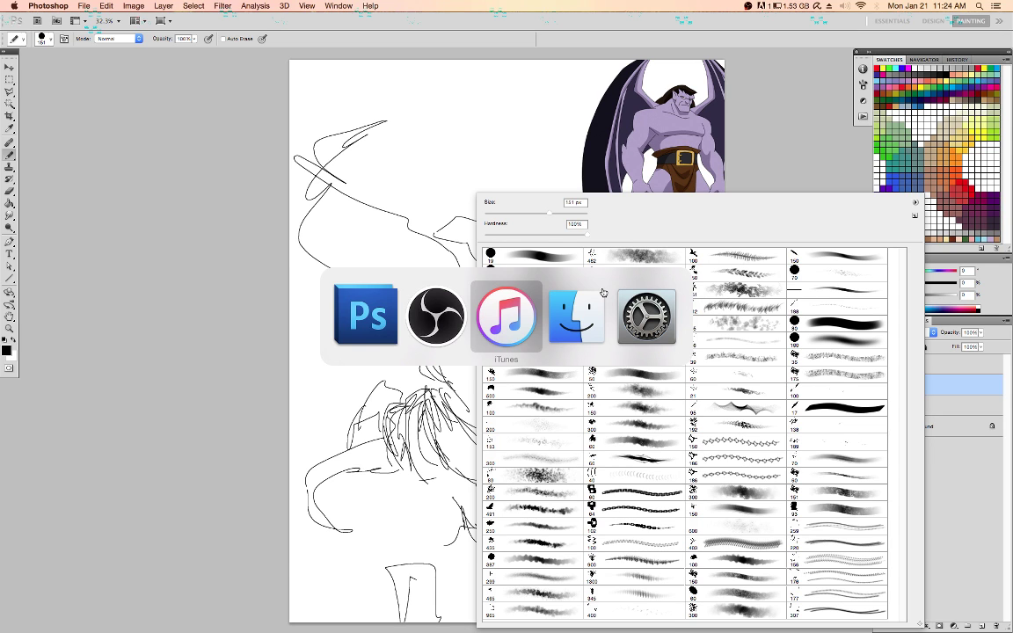
key(super+Tab)
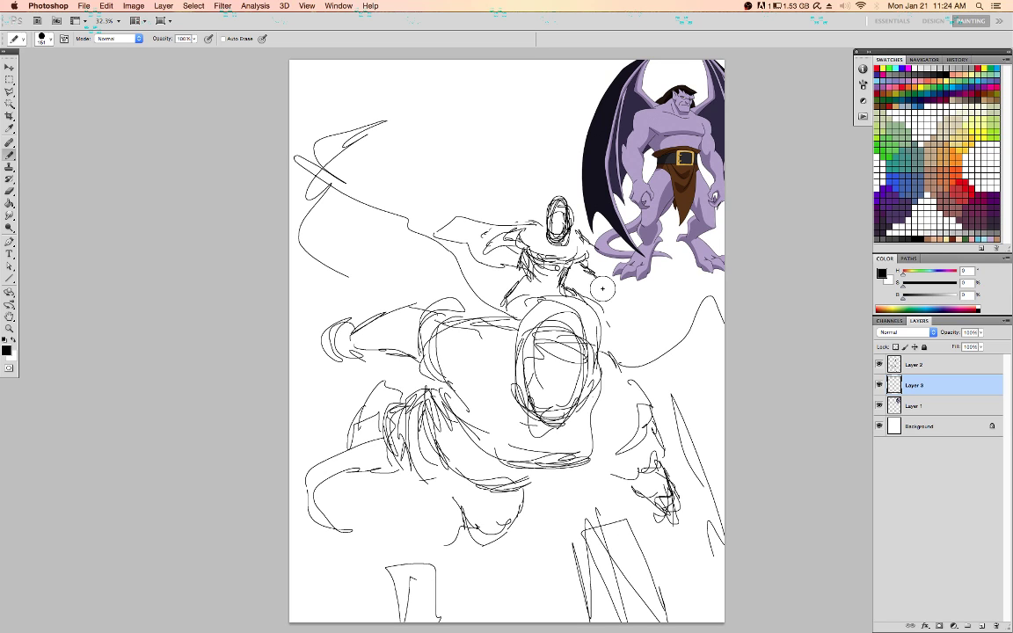
Set the Pencil tool's tip size to 3 px
right_click(345, 284)
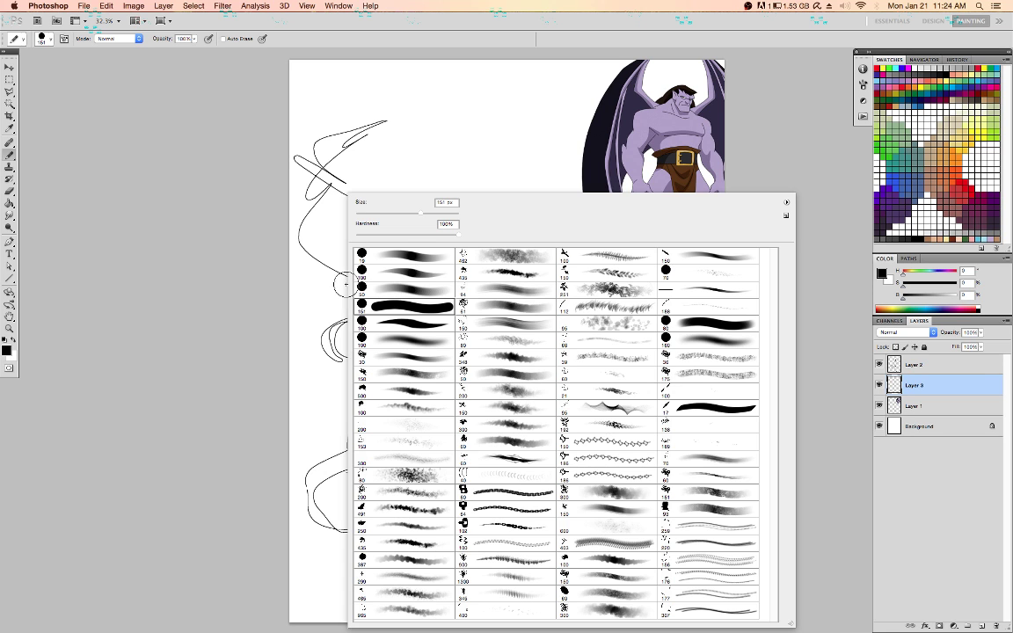
drag(456, 203, 429, 204)
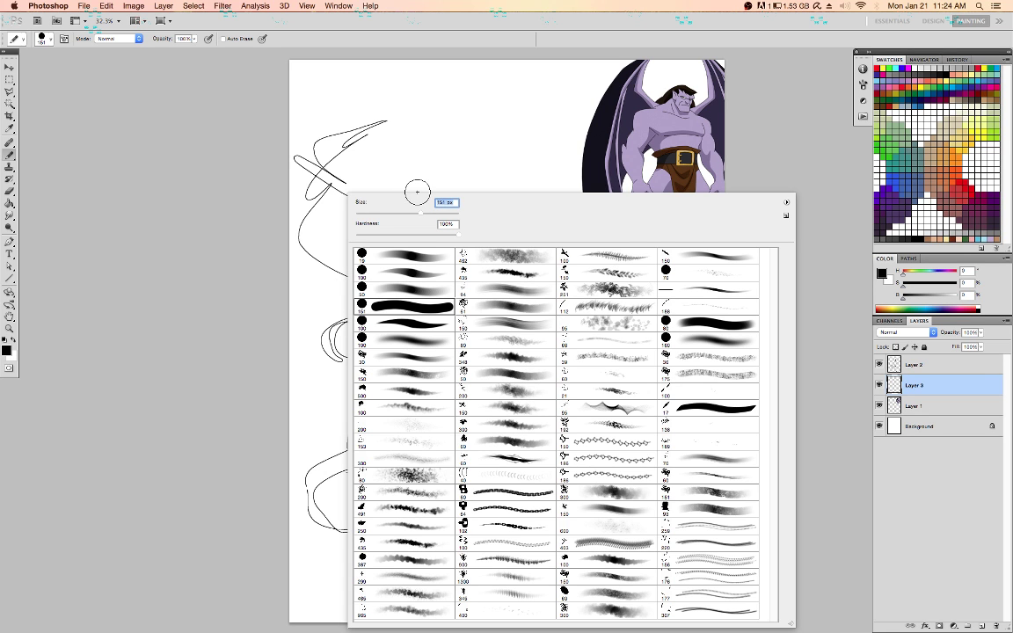
text(3)
key(Return)
Switch to the Brush tool with the 151 px hard round tip and pick a light grey swatch as the foreground colour
key(shift+b)
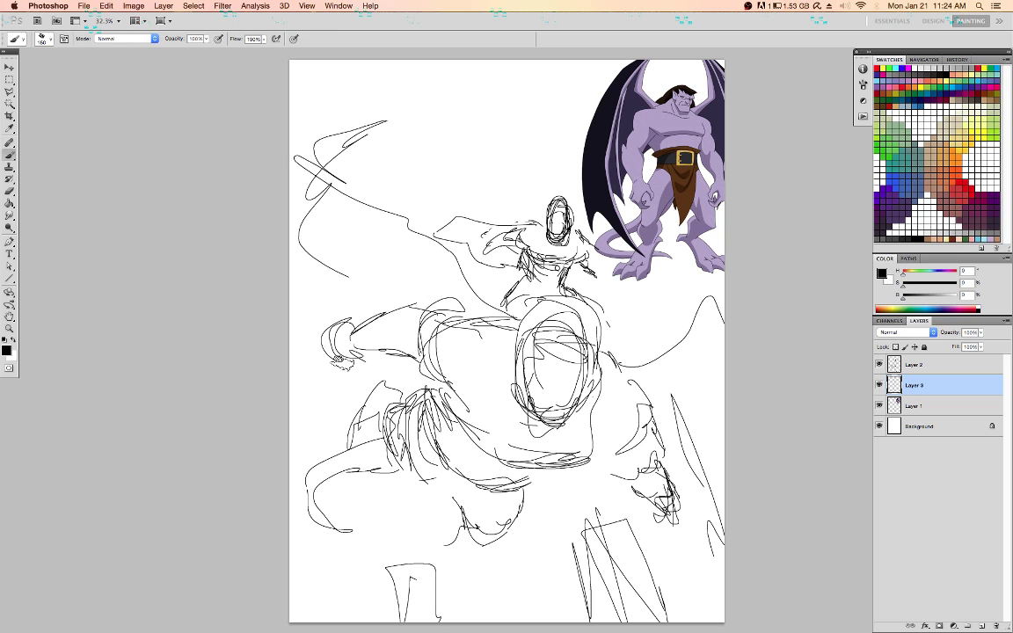
right_click(354, 269)
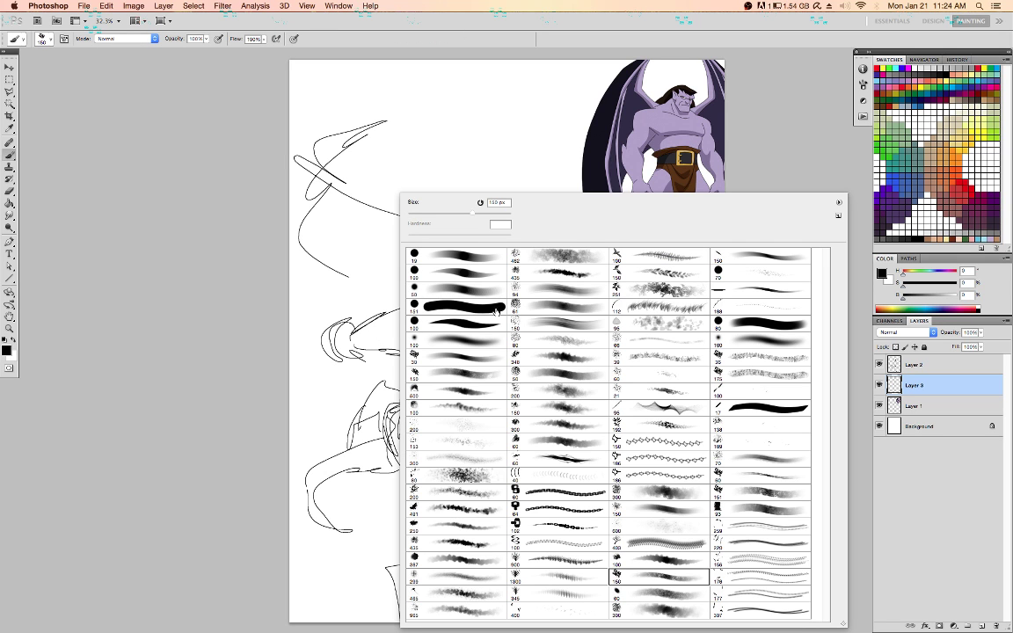
click(496, 309)
key(Return)
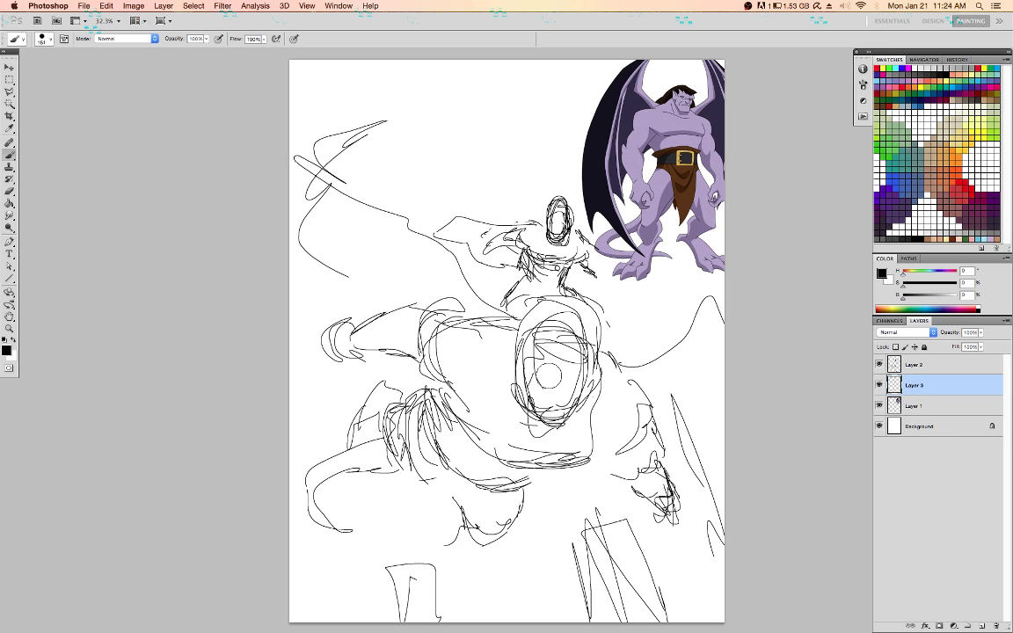
click(956, 234)
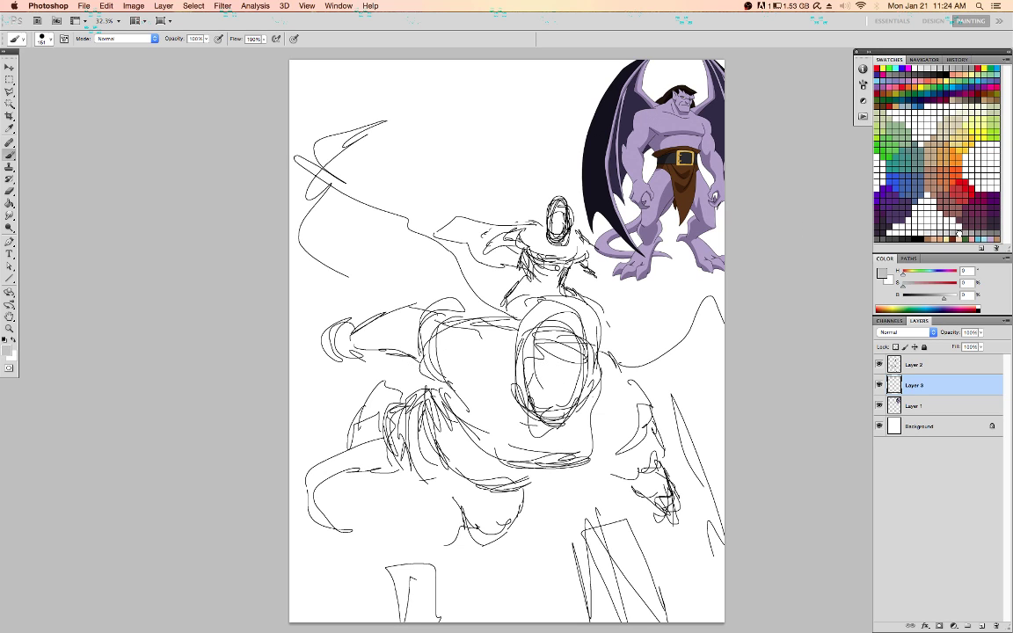
Block in the large figure's head, torso, both arms and foreground fist with flat light grey on Layer 3
mouse_move(560, 328)
mouse_down()
mouse_move(541, 356)
mouse_move(568, 385)
mouse_move(583, 324)
mouse_move(587, 335)
mouse_move(577, 396)
mouse_up()
mouse_move(543, 344)
mouse_down()
mouse_move(552, 397)
mouse_move(547, 320)
mouse_move(566, 313)
mouse_up()
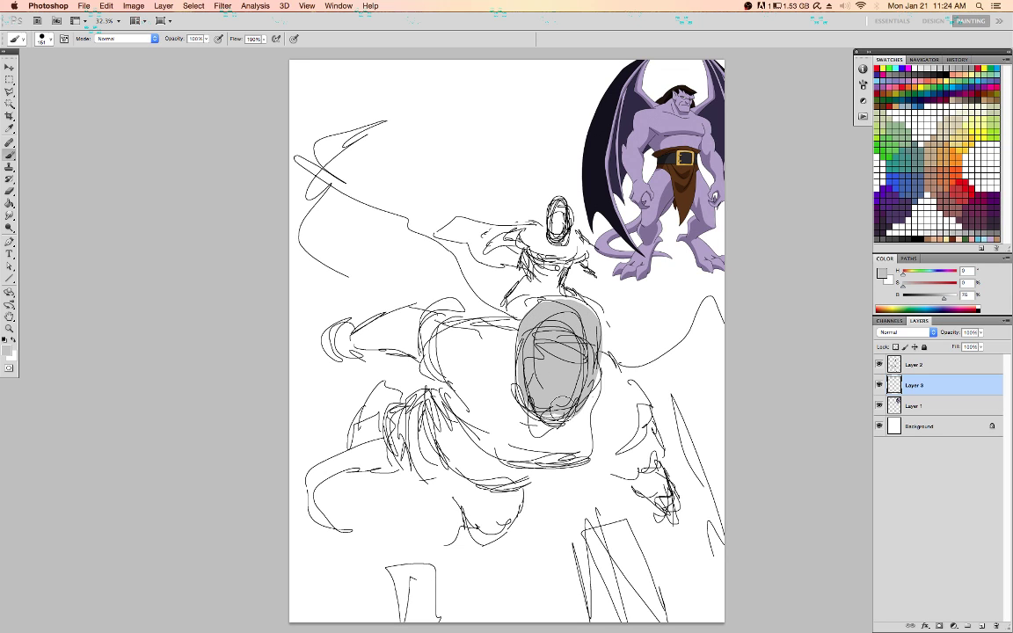
mouse_move(508, 370)
mouse_down()
mouse_move(470, 341)
mouse_move(438, 338)
mouse_move(465, 332)
mouse_move(452, 346)
mouse_move(461, 344)
mouse_move(426, 324)
mouse_move(351, 345)
mouse_move(397, 325)
mouse_move(398, 339)
mouse_move(370, 345)
mouse_move(446, 352)
mouse_up()
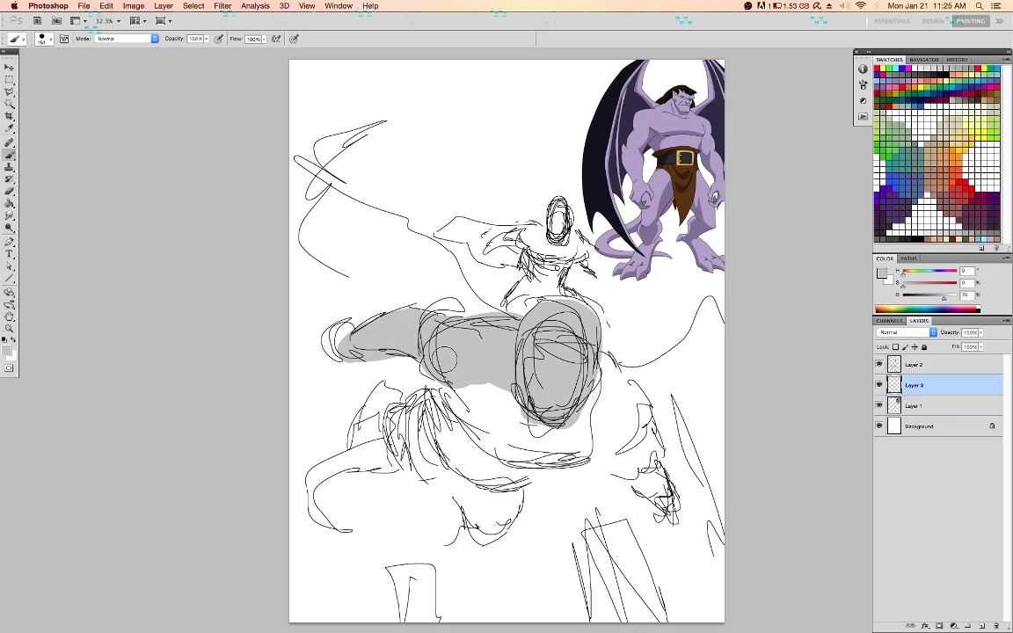
mouse_move(606, 364)
mouse_down()
mouse_move(619, 426)
mouse_move(633, 415)
mouse_move(626, 406)
mouse_move(612, 414)
mouse_move(614, 449)
mouse_move(630, 441)
mouse_move(645, 452)
mouse_move(651, 485)
mouse_move(638, 475)
mouse_move(660, 505)
mouse_up()
mouse_move(594, 424)
mouse_down()
mouse_move(525, 454)
mouse_move(594, 389)
mouse_move(500, 420)
mouse_move(503, 404)
mouse_move(427, 378)
mouse_move(406, 350)
mouse_move(404, 400)
mouse_move(486, 466)
mouse_move(479, 515)
mouse_move(466, 501)
mouse_move(487, 526)
mouse_move(515, 495)
mouse_move(482, 519)
mouse_move(477, 507)
mouse_up()
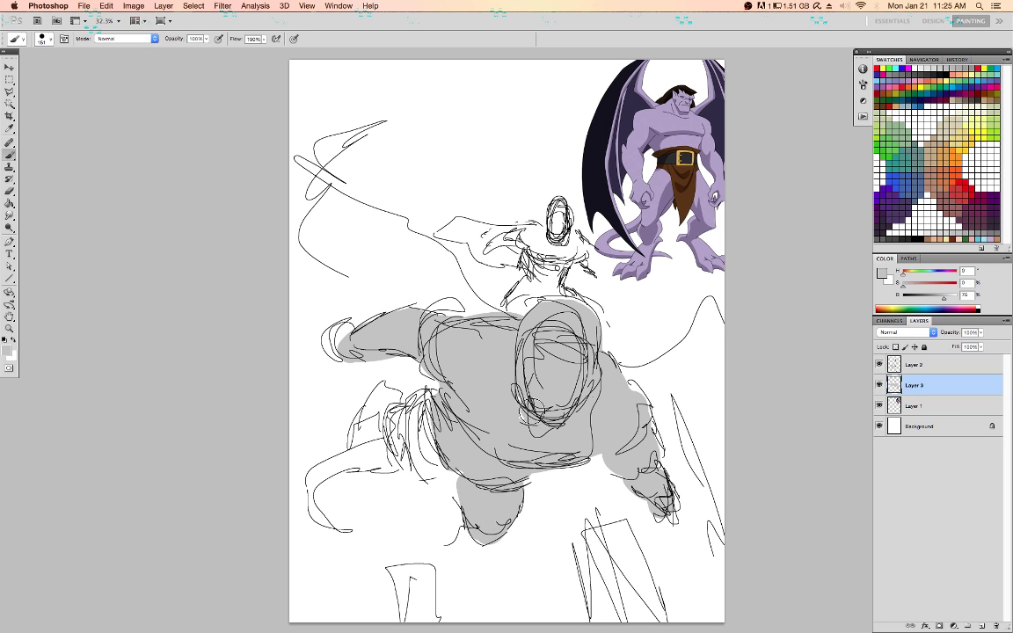
Fill the large figure's hips and the curved limb trailing behind it with the same light grey
mouse_move(422, 413)
mouse_down()
mouse_move(387, 444)
mouse_move(427, 467)
mouse_up()
click(387, 406)
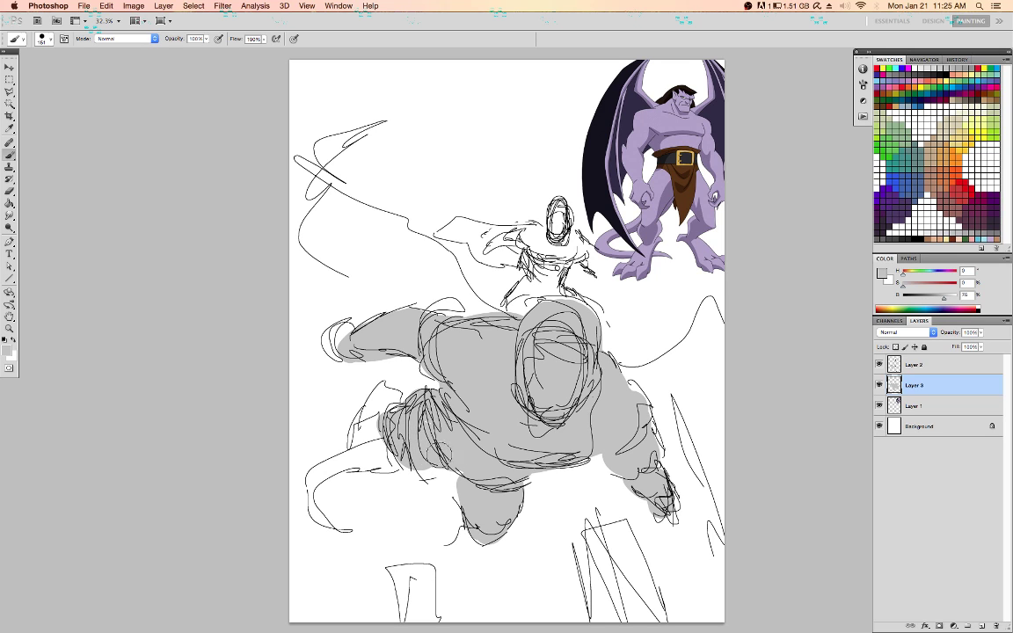
mouse_move(386, 405)
mouse_down()
mouse_move(374, 438)
mouse_move(391, 452)
mouse_move(372, 523)
mouse_move(328, 528)
mouse_up()
Reduce the brush to 60 px and fill out the large figure's trailing limb and the edge of its raised hand
key(bracketleft)
key(bracketleft)
key(bracketleft)
key(bracketleft)
key(bracketleft)
key(bracketleft)
key(bracketleft)
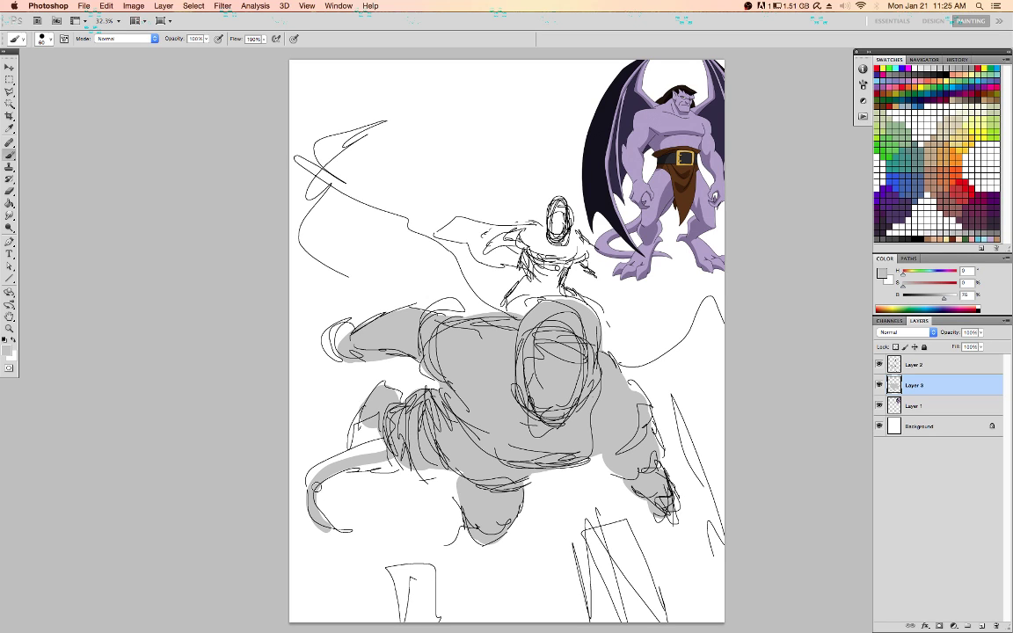
mouse_move(326, 483)
mouse_down()
mouse_move(356, 450)
mouse_move(359, 472)
mouse_move(379, 460)
mouse_move(390, 469)
mouse_move(373, 473)
mouse_move(402, 470)
mouse_up()
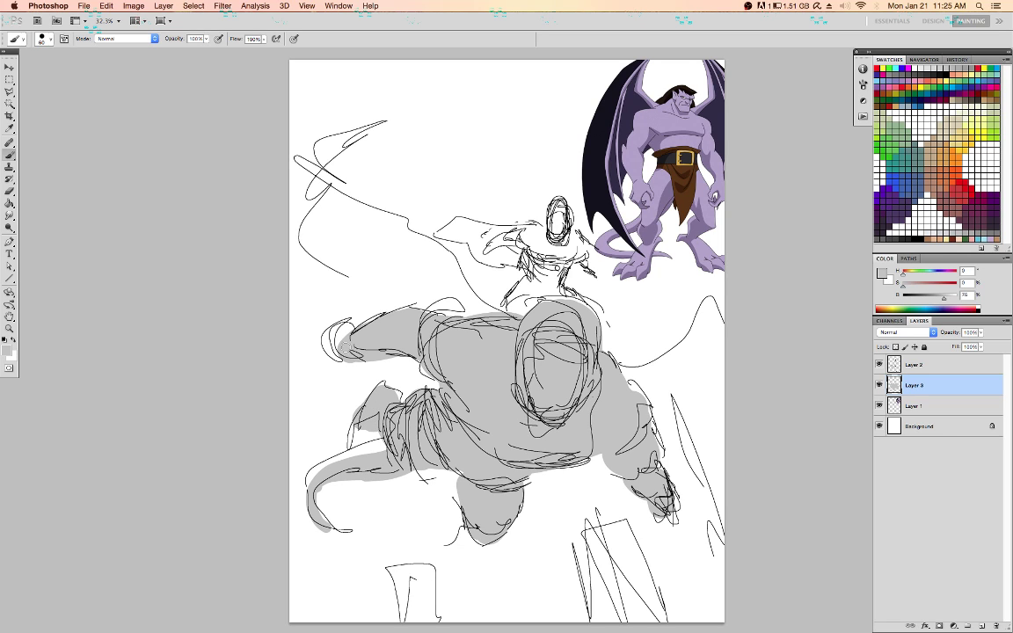
mouse_move(353, 363)
mouse_down()
mouse_move(349, 336)
mouse_move(357, 365)
mouse_up()
Add an empty layer directly above Layer 1 and block in the small figure with a darker grey at 62% brightness
click(937, 408)
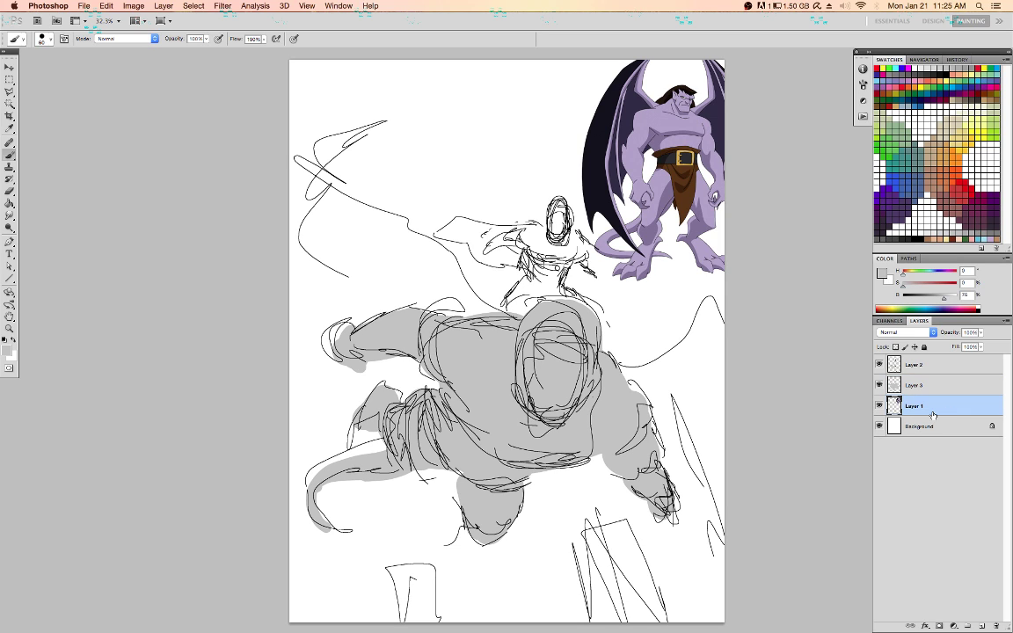
key(super+shift+n)
key(Return)
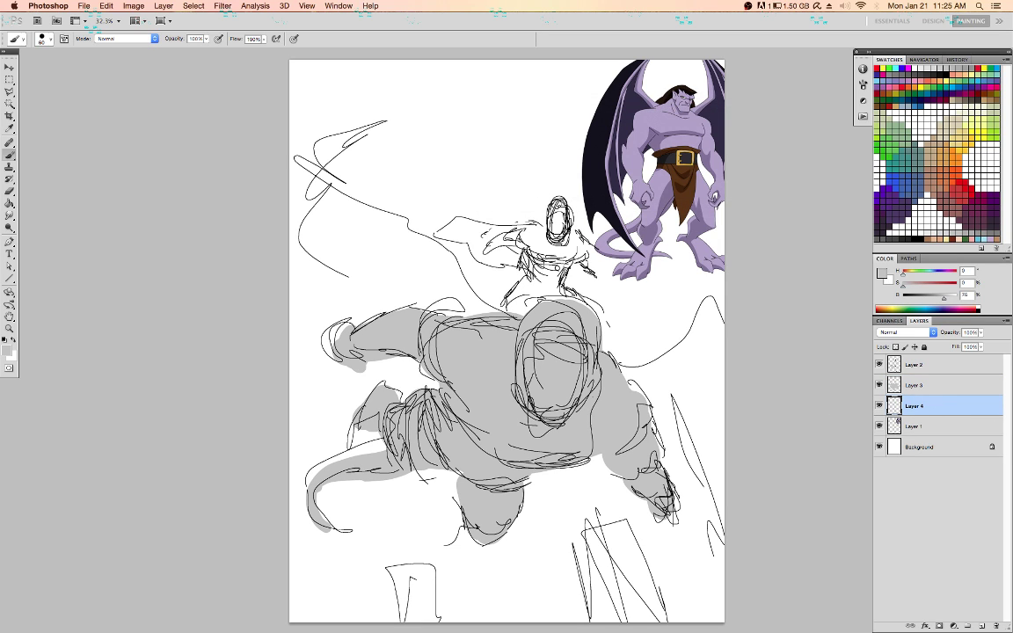
drag(944, 301, 913, 299)
mouse_move(554, 216)
mouse_down()
mouse_move(521, 235)
mouse_move(488, 250)
mouse_move(489, 233)
mouse_move(517, 229)
mouse_move(441, 231)
mouse_move(471, 238)
mouse_move(474, 227)
mouse_move(487, 237)
mouse_move(477, 257)
mouse_move(517, 264)
mouse_move(539, 281)
mouse_move(525, 286)
mouse_move(554, 278)
mouse_move(545, 287)
mouse_move(574, 304)
mouse_move(580, 290)
mouse_move(558, 257)
mouse_move(541, 255)
mouse_move(548, 243)
mouse_move(569, 261)
mouse_move(581, 255)
mouse_move(574, 264)
mouse_move(576, 245)
mouse_move(599, 265)
mouse_move(575, 246)
mouse_up()
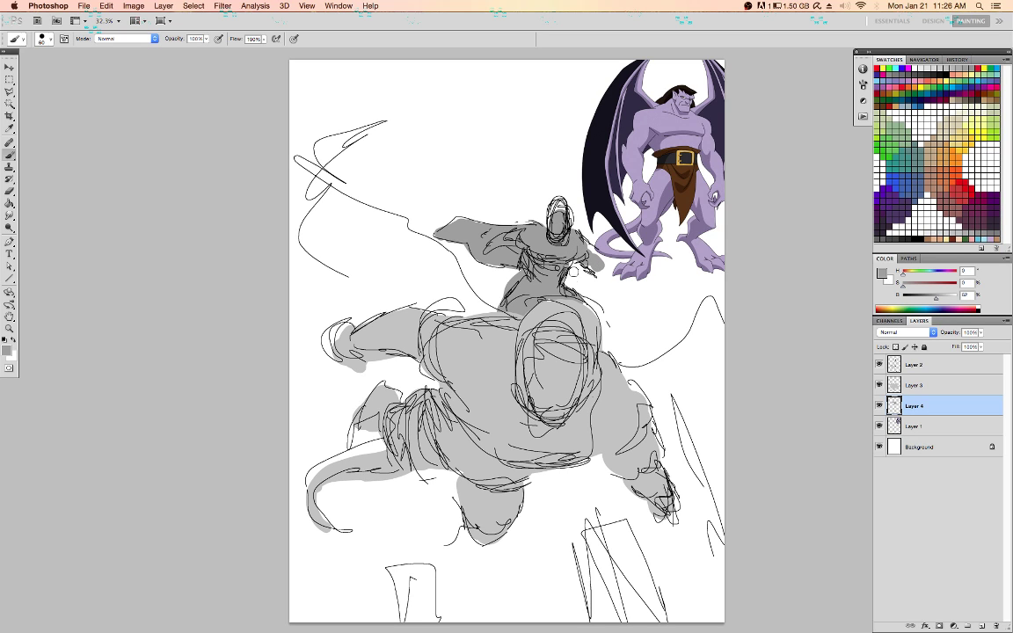
Make Layer 3 active with its transparent pixels locked, and set up the 150 px textured brush with black as the colour
click(960, 389)
right_click(776, 413)
click(635, 572)
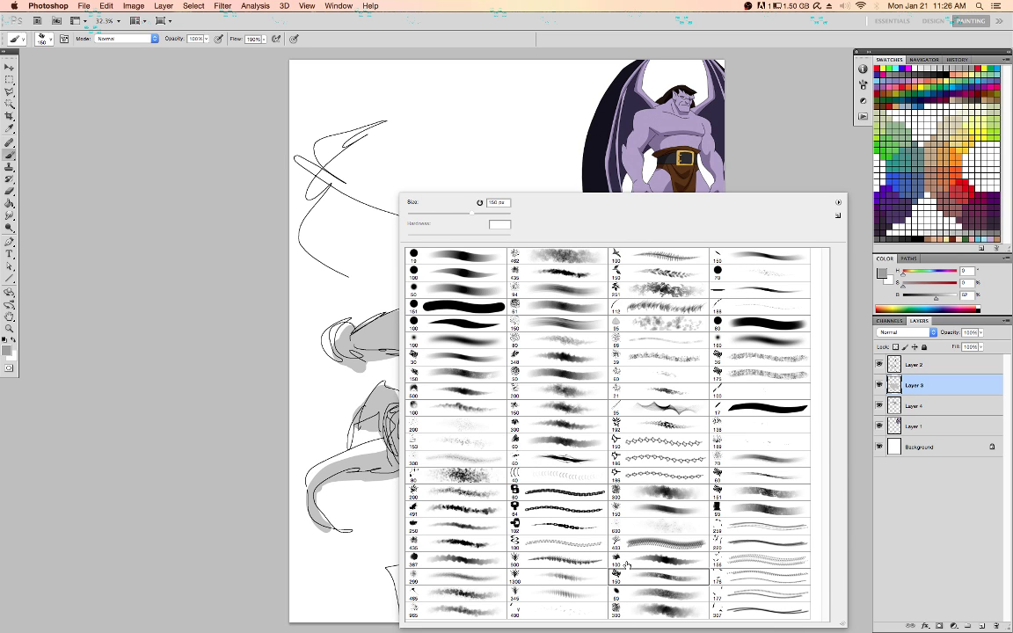
key(Return)
key(d)
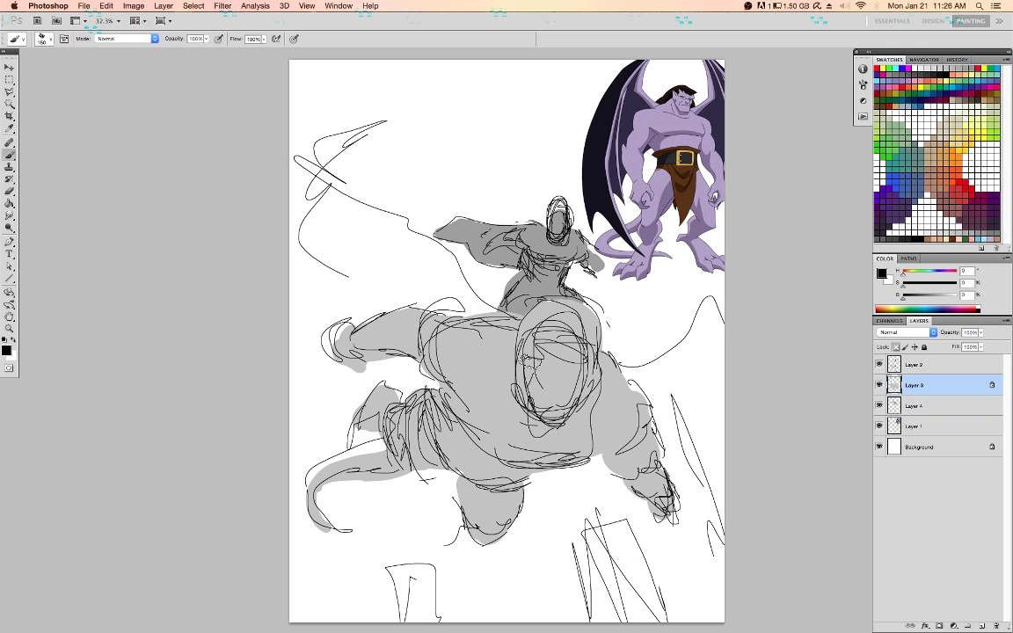
Shade the large figure's foreground fist with dark textured strokes and reduce the brush to 100 px
mouse_move(460, 493)
mouse_down()
mouse_move(458, 465)
mouse_move(458, 527)
mouse_move(453, 494)
mouse_move(475, 544)
mouse_move(513, 527)
mouse_move(502, 539)
mouse_move(464, 534)
mouse_move(486, 491)
mouse_move(491, 524)
mouse_move(528, 494)
mouse_move(512, 534)
mouse_move(488, 508)
mouse_up()
key([)
key([)
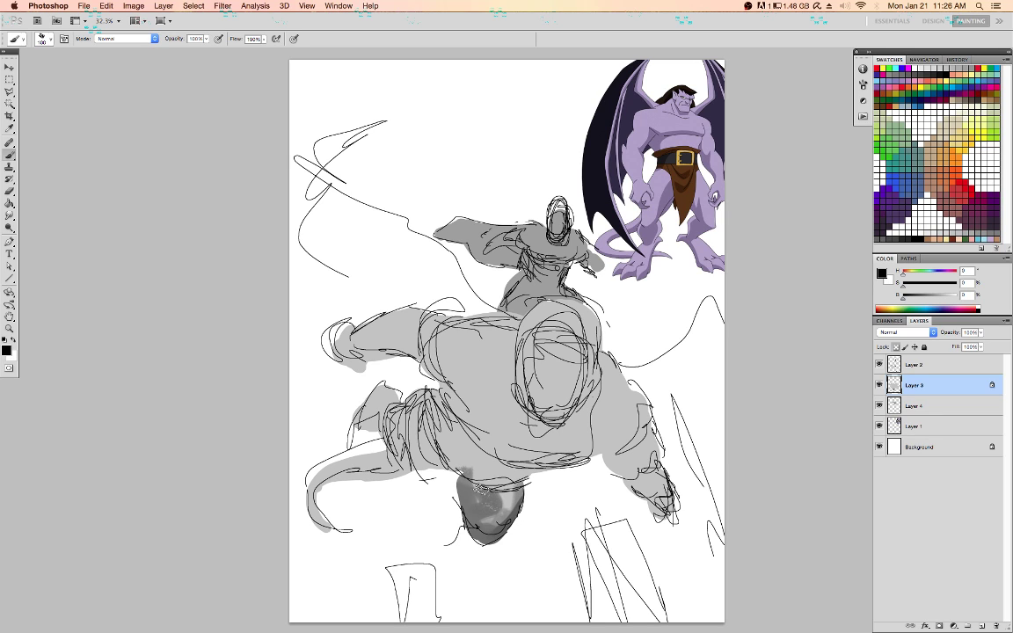
Shade the large figure's pointed ear, brows, nose and face contour using progressively smaller brush sizes down to 20 px
key(bracketleft)
mouse_move(526, 343)
mouse_down()
mouse_move(523, 392)
mouse_move(539, 420)
mouse_move(568, 425)
mouse_up()
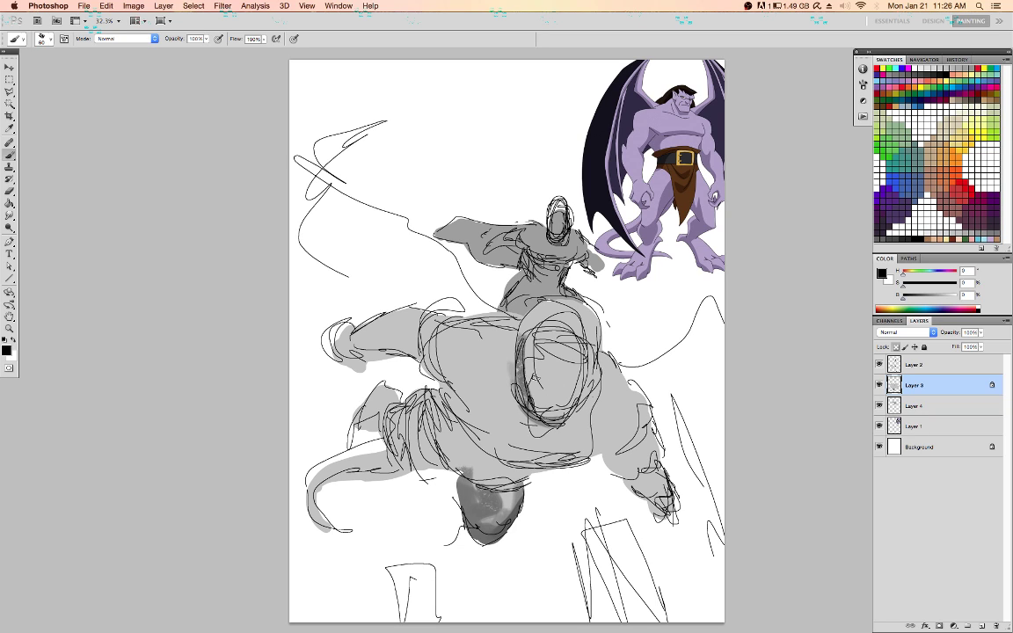
mouse_move(521, 365)
mouse_down()
mouse_move(494, 340)
mouse_move(513, 375)
mouse_up()
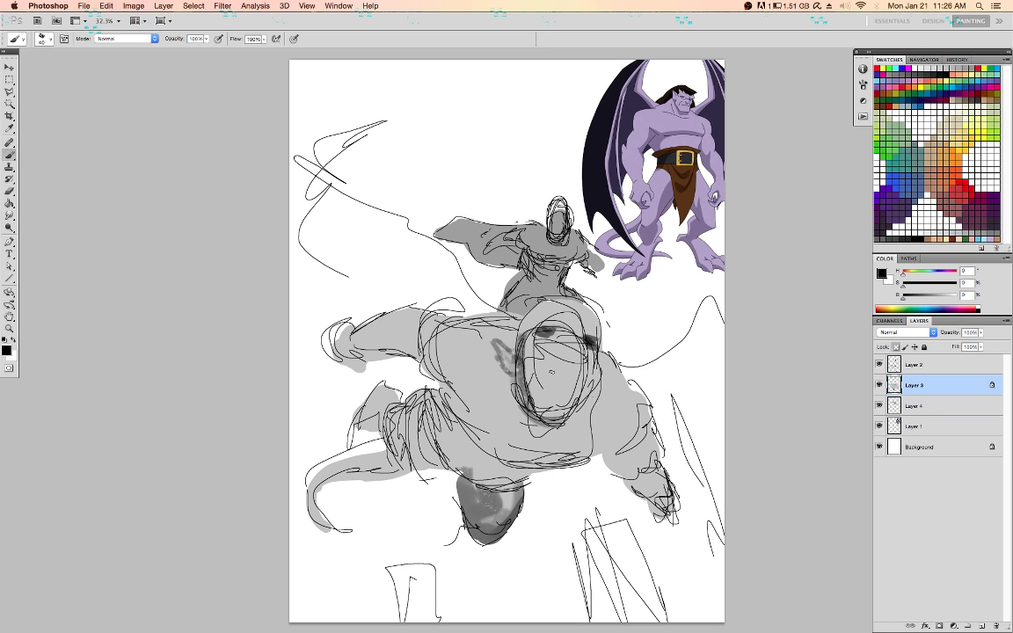
mouse_move(558, 350)
mouse_down()
mouse_move(570, 335)
mouse_move(578, 354)
mouse_up()
drag(538, 370, 556, 365)
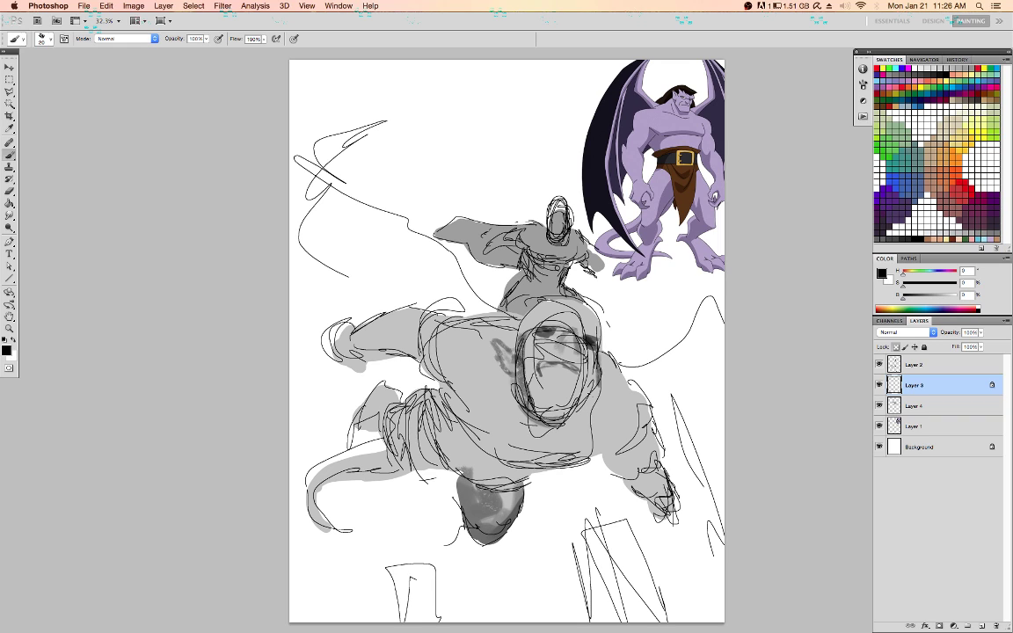
mouse_move(516, 351)
mouse_down()
mouse_move(515, 398)
mouse_move(507, 376)
mouse_move(505, 397)
mouse_move(563, 418)
mouse_up()
mouse_move(522, 373)
mouse_down()
mouse_move(535, 340)
mouse_move(536, 361)
mouse_move(525, 367)
mouse_up()
Paint a black hairline across the top of the large figure's head with Layer 3's transparency unlocked and a smaller brush
key(super+plus)
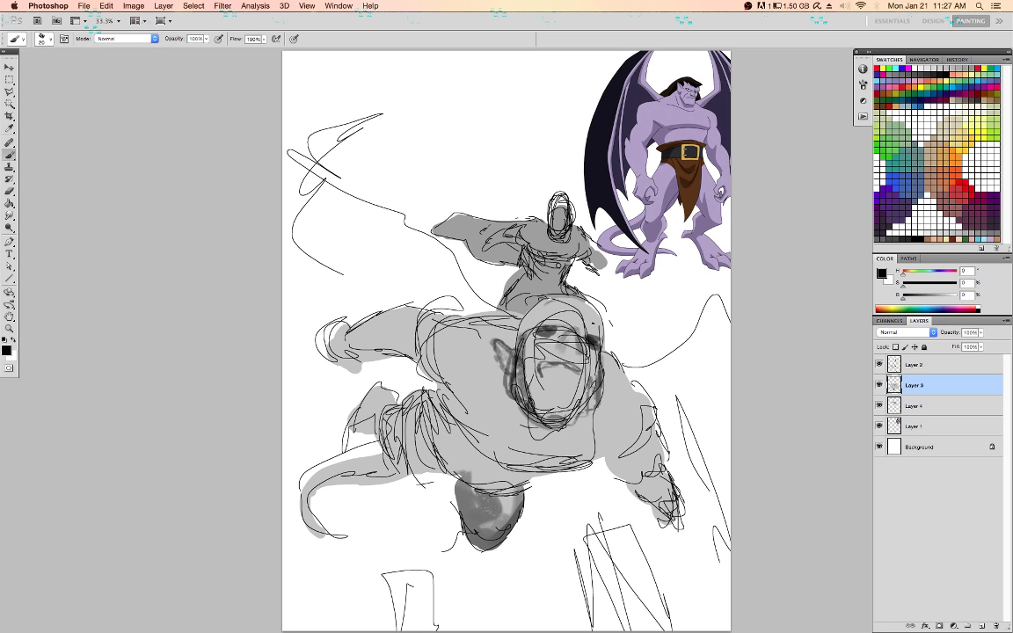
key(bracketleft)
drag(576, 301, 590, 308)
drag(518, 265, 476, 280)
mouse_move(528, 311)
mouse_down()
mouse_move(524, 322)
mouse_move(537, 301)
mouse_move(574, 299)
mouse_up()
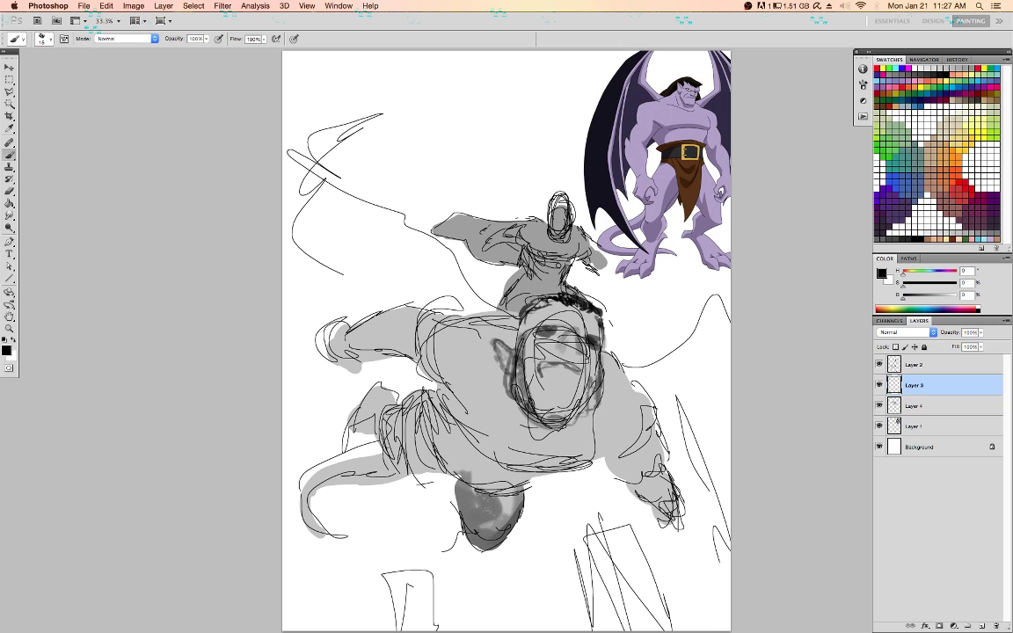
drag(488, 273, 466, 285)
Lock Layer 3's transparent pixels and darken the contours of the large figure's chest, shoulders, arms and trailing limb
key(/)
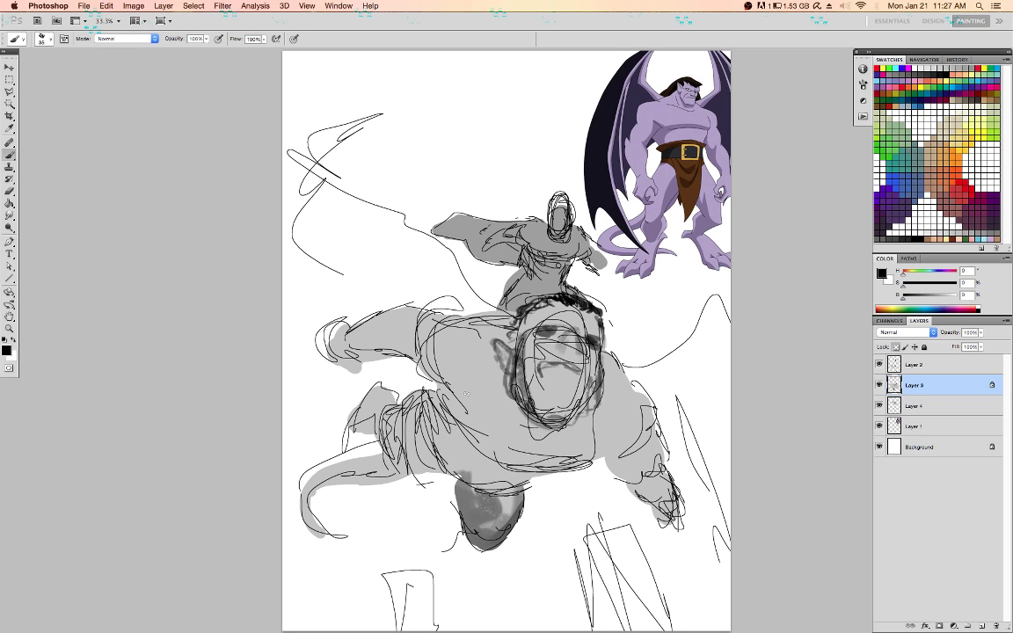
mouse_move(467, 393)
mouse_down()
mouse_move(433, 376)
mouse_move(475, 394)
mouse_move(468, 426)
mouse_up()
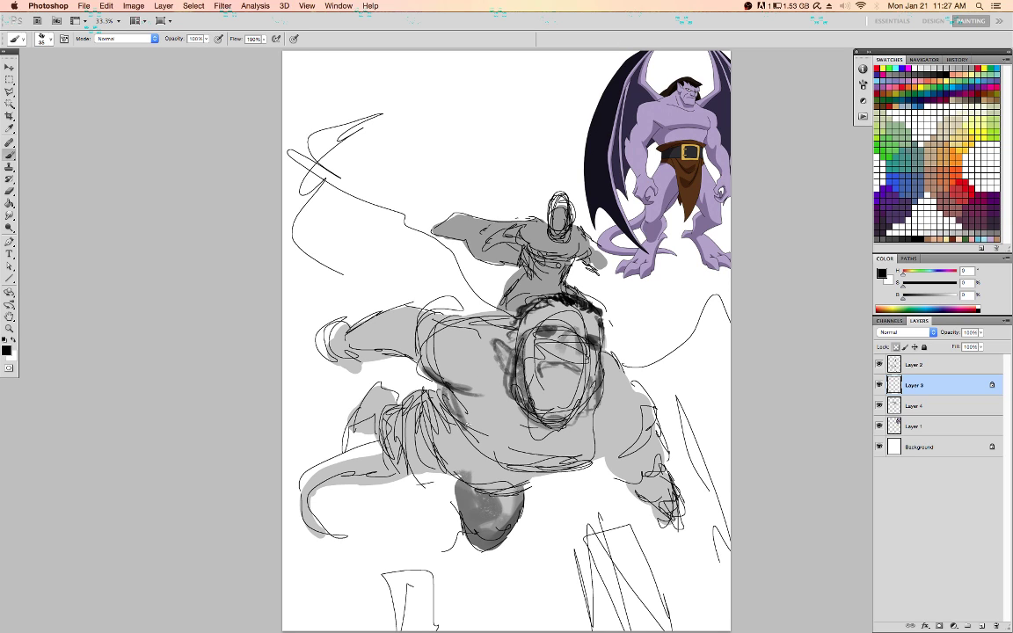
mouse_move(471, 465)
mouse_down()
mouse_move(602, 450)
mouse_move(582, 459)
mouse_move(626, 455)
mouse_move(626, 477)
mouse_up()
mouse_move(607, 459)
mouse_down()
mouse_move(629, 456)
mouse_move(655, 407)
mouse_move(603, 351)
mouse_move(630, 387)
mouse_move(609, 374)
mouse_up()
mouse_move(516, 312)
mouse_down()
mouse_move(434, 318)
mouse_move(428, 377)
mouse_up()
mouse_move(404, 333)
mouse_down()
mouse_move(415, 359)
mouse_move(409, 348)
mouse_move(357, 364)
mouse_move(403, 356)
mouse_move(398, 314)
mouse_move(385, 350)
mouse_move(343, 357)
mouse_move(346, 370)
mouse_move(331, 346)
mouse_move(356, 360)
mouse_move(409, 349)
mouse_up()
mouse_move(368, 457)
mouse_down()
mouse_move(308, 517)
mouse_move(303, 492)
mouse_move(300, 514)
mouse_move(317, 533)
mouse_move(346, 536)
mouse_up()
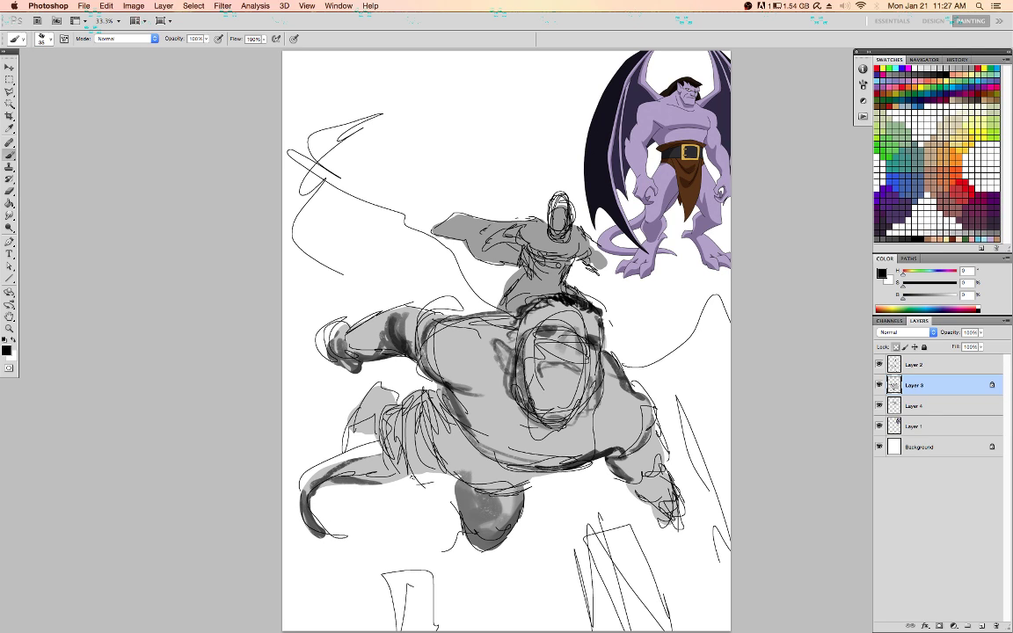
Shade the folds and edges around the large figure's hip, thigh and underside of the waist
mouse_move(397, 481)
mouse_down()
mouse_move(364, 477)
mouse_move(381, 445)
mouse_up()
mouse_move(410, 398)
mouse_down()
mouse_move(395, 461)
mouse_move(424, 471)
mouse_up()
mouse_move(397, 405)
mouse_down()
mouse_move(383, 457)
mouse_move(464, 473)
mouse_up()
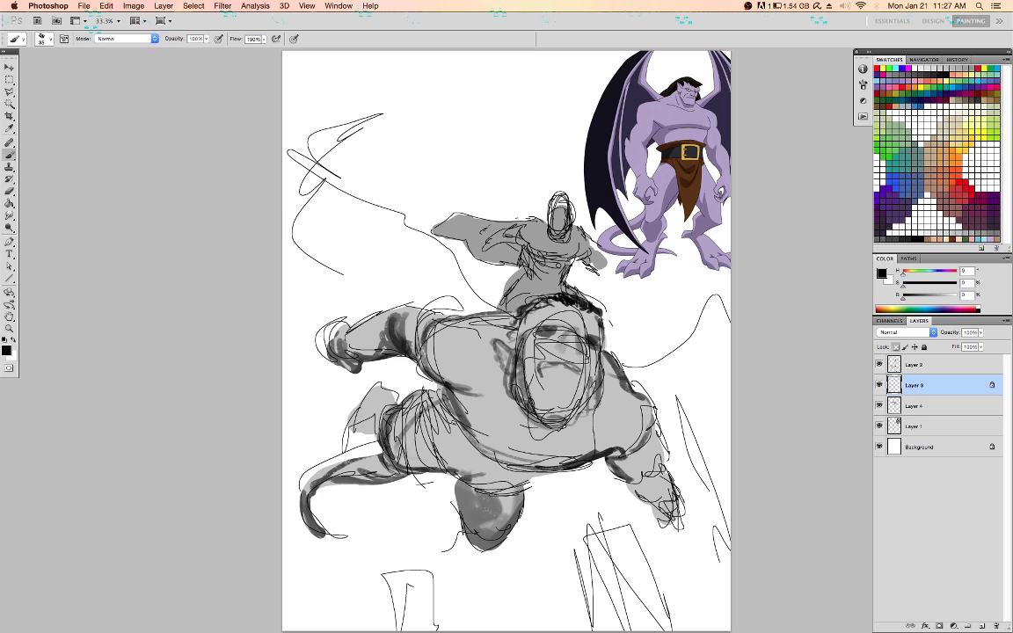
mouse_move(449, 393)
mouse_down()
mouse_move(440, 407)
mouse_move(450, 447)
mouse_move(493, 484)
mouse_move(515, 484)
mouse_up()
drag(451, 473, 519, 481)
Unlock Layer 3's transparent pixels and paint a thick black belt band around the large figure's waist
key(/)
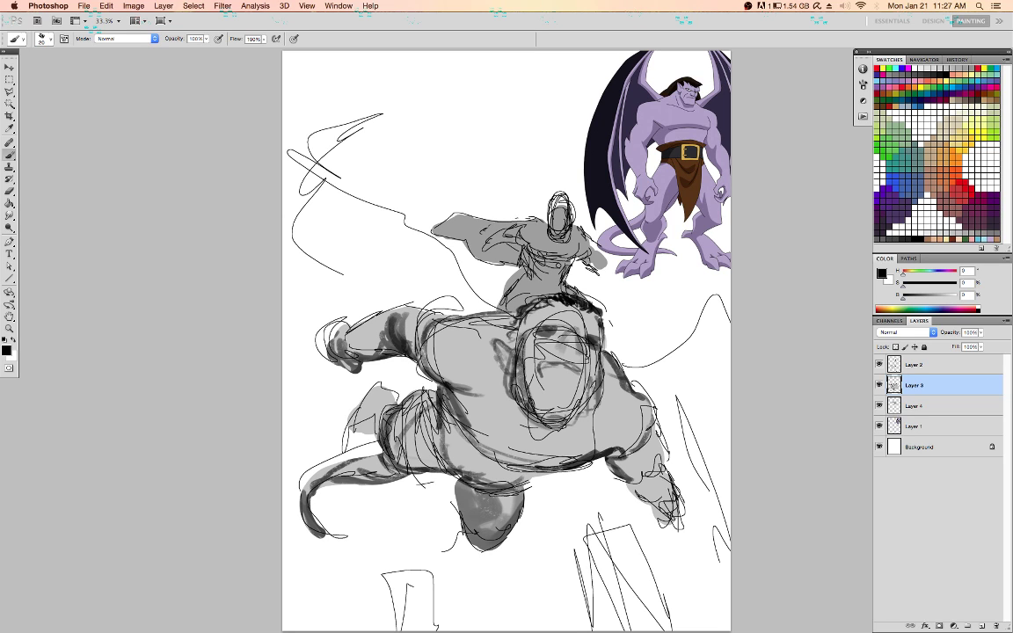
mouse_move(453, 444)
mouse_down()
mouse_move(410, 431)
mouse_move(396, 378)
mouse_move(414, 422)
mouse_up()
mouse_move(400, 383)
mouse_down()
mouse_move(422, 431)
mouse_move(469, 442)
mouse_move(486, 430)
mouse_move(413, 438)
mouse_move(395, 424)
mouse_up()
mouse_move(444, 477)
mouse_down()
mouse_move(439, 407)
mouse_move(454, 482)
mouse_up()
mouse_move(430, 439)
mouse_down()
mouse_move(416, 444)
mouse_move(445, 440)
mouse_move(422, 447)
mouse_up()
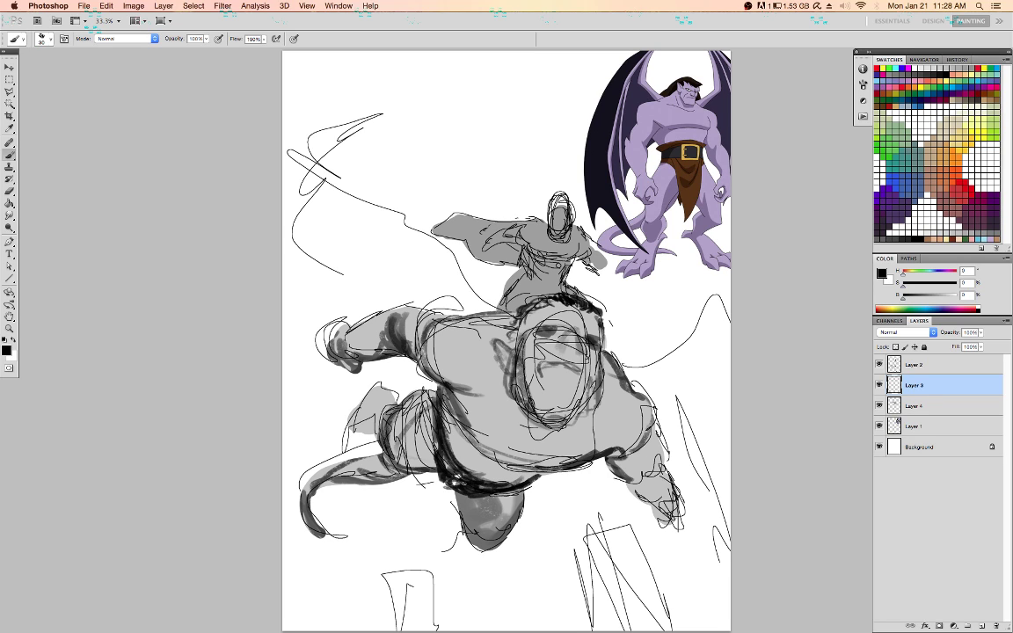
Extend the black loincloth with ragged edges at the hip, and darken the large figure's eyes, nose and mouth with Layer 3's transparent pixels locked
mouse_move(455, 483)
mouse_down()
mouse_move(422, 494)
mouse_move(444, 483)
mouse_move(428, 480)
mouse_move(436, 446)
mouse_move(460, 475)
mouse_move(445, 475)
mouse_move(439, 461)
mouse_move(501, 490)
mouse_up()
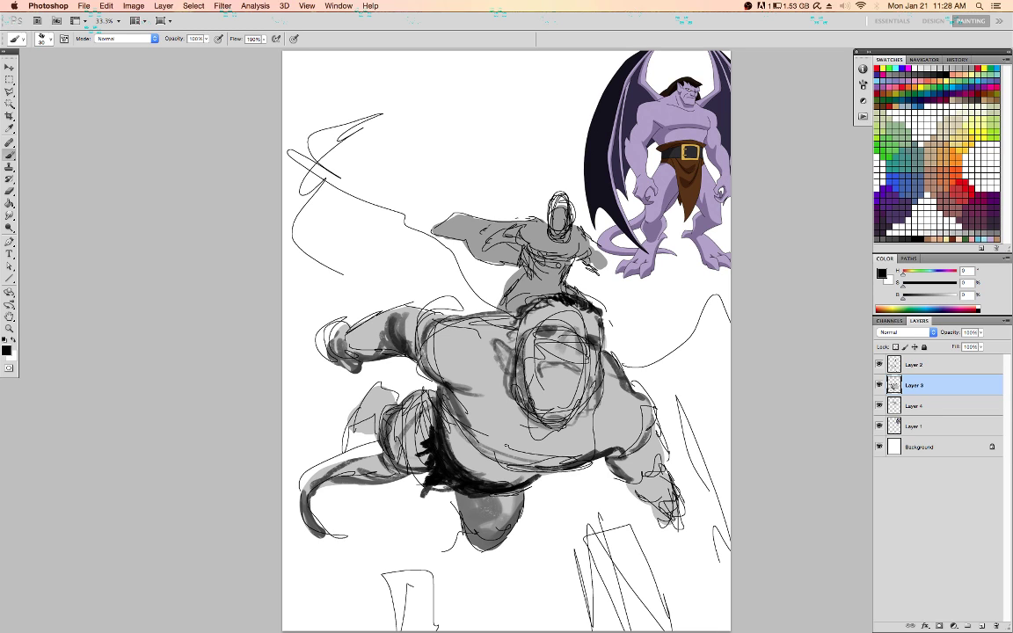
key(slash)
drag(559, 346, 561, 355)
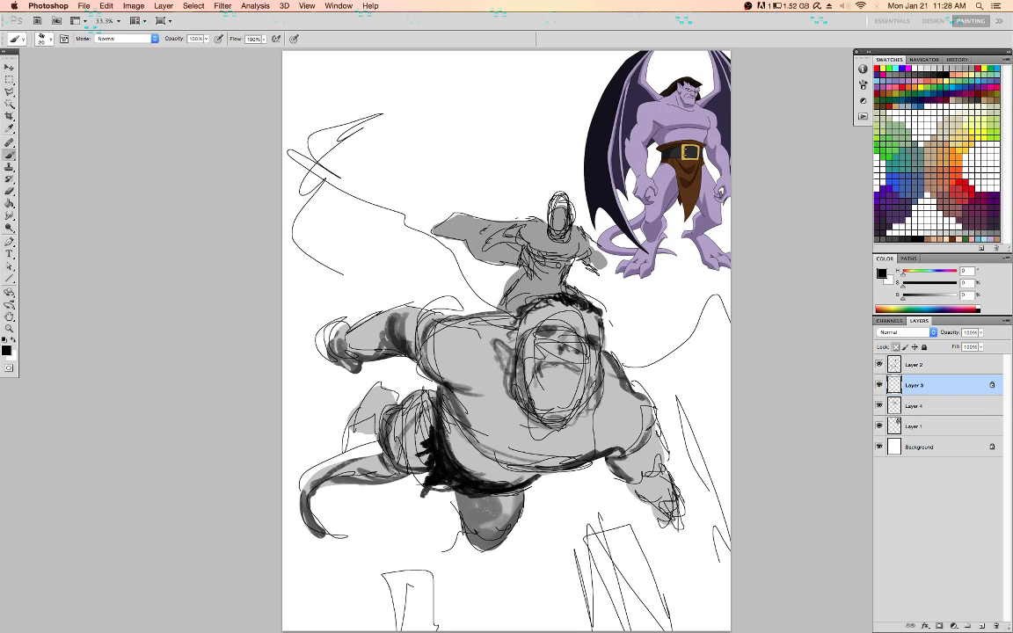
mouse_move(543, 368)
mouse_down()
mouse_move(578, 369)
mouse_move(568, 403)
mouse_up()
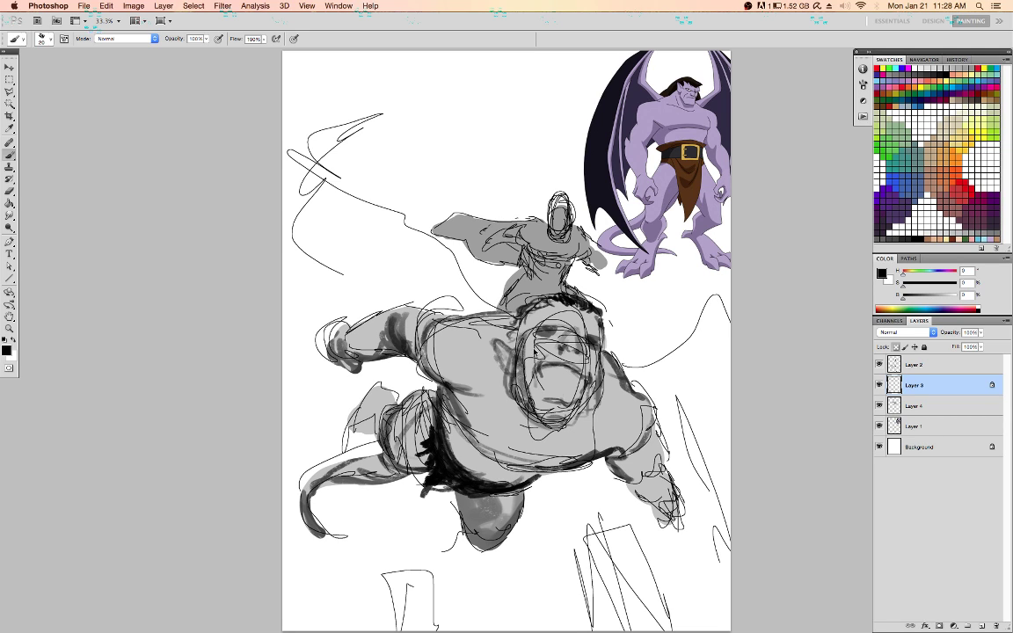
Unlock Layer 3's transparent pixels and thicken the black hair over the top and side of the large figure's head
key(slash)
mouse_move(577, 305)
mouse_down()
mouse_move(558, 290)
mouse_move(570, 297)
mouse_move(531, 301)
mouse_up()
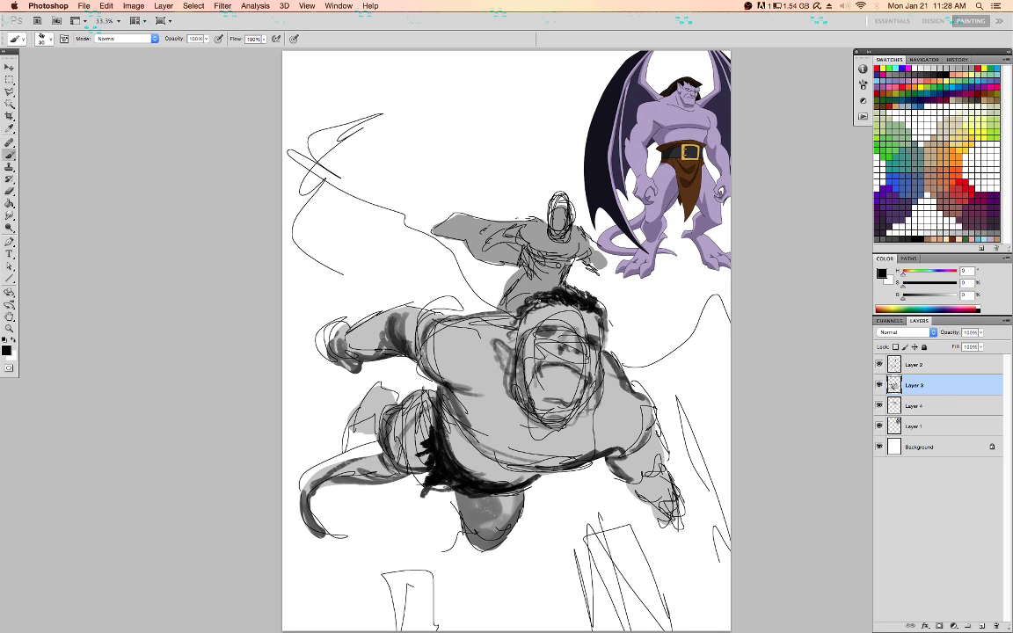
drag(538, 301, 512, 324)
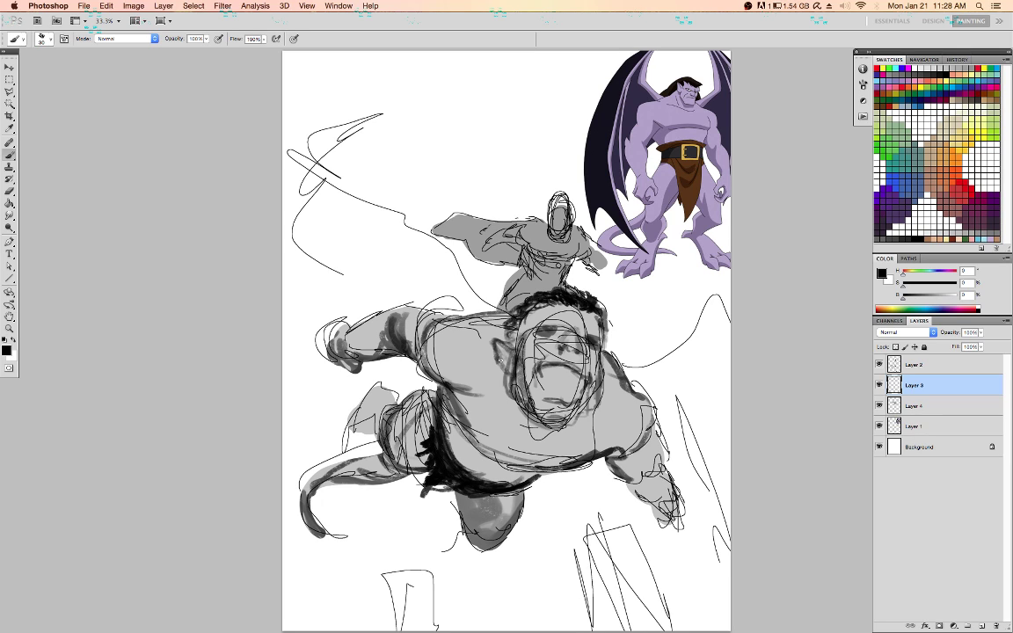
Lock Layer 3's transparent pixels and shade the large figure's belly, chest, shoulders and arms with mid and dark greys
key(slash)
mouse_move(458, 475)
mouse_down()
mouse_move(477, 476)
mouse_move(497, 444)
mouse_move(457, 352)
mouse_move(482, 403)
mouse_move(540, 448)
mouse_up()
mouse_move(484, 409)
mouse_down()
mouse_move(514, 414)
mouse_move(558, 397)
mouse_move(550, 413)
mouse_move(594, 435)
mouse_move(588, 396)
mouse_move(567, 415)
mouse_move(568, 400)
mouse_move(550, 394)
mouse_move(544, 407)
mouse_move(517, 405)
mouse_up()
drag(384, 310, 392, 334)
mouse_move(436, 365)
mouse_down()
mouse_move(467, 384)
mouse_move(472, 378)
mouse_up()
alt+click(468, 371)
alt+click(439, 354)
Shade the large figure's backward-stretched arm, fist and adjoining shoulder with greys sampled from the painting
mouse_move(409, 330)
mouse_down()
mouse_move(392, 314)
mouse_move(411, 348)
mouse_up()
alt+click(401, 317)
alt+click(364, 304)
drag(360, 306, 321, 312)
drag(356, 349, 344, 366)
drag(386, 334, 378, 327)
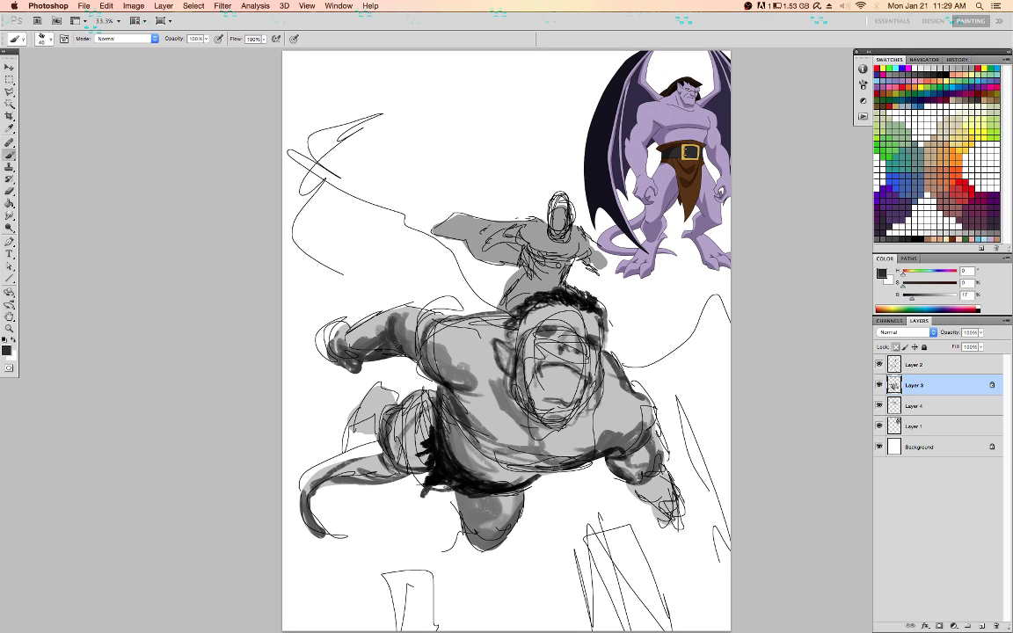
drag(433, 362, 454, 381)
mouse_move(378, 318)
mouse_down()
mouse_move(454, 358)
mouse_move(405, 393)
mouse_move(449, 445)
mouse_move(444, 393)
mouse_up()
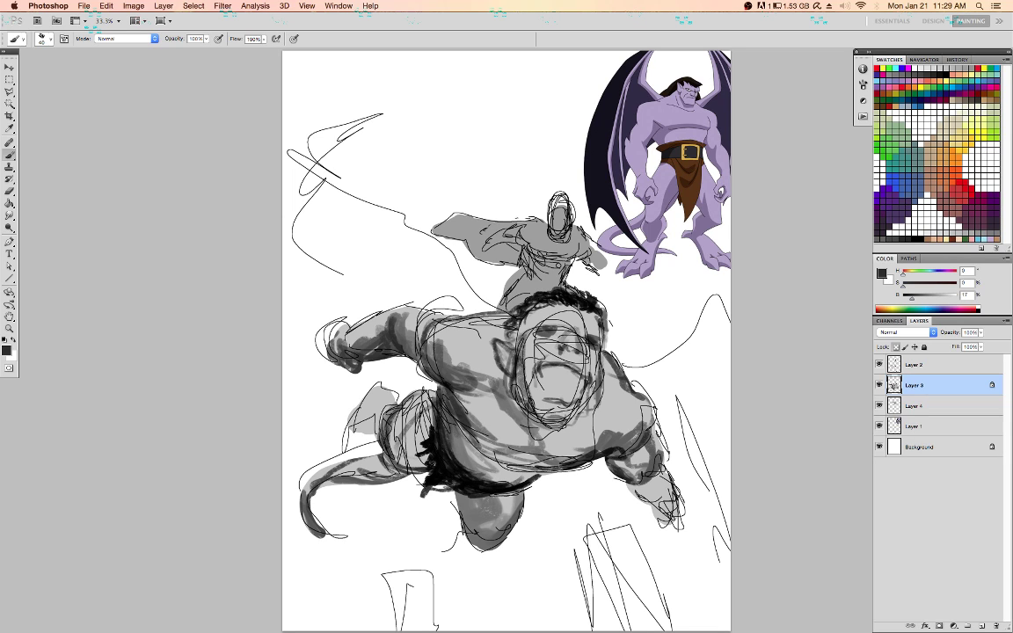
Shade the length of the large figure's tail with sampled greys
drag(431, 465, 391, 468)
drag(352, 431, 319, 413)
alt+click(351, 468)
mouse_move(350, 466)
mouse_down()
mouse_move(317, 480)
mouse_move(308, 528)
mouse_move(317, 478)
mouse_move(357, 474)
mouse_move(322, 492)
mouse_move(322, 478)
mouse_up()
alt+click(307, 507)
Darken the edge of the bent front leg in black, and paint its foot beside the knee with Layer 3's transparency unlocked
key(d)
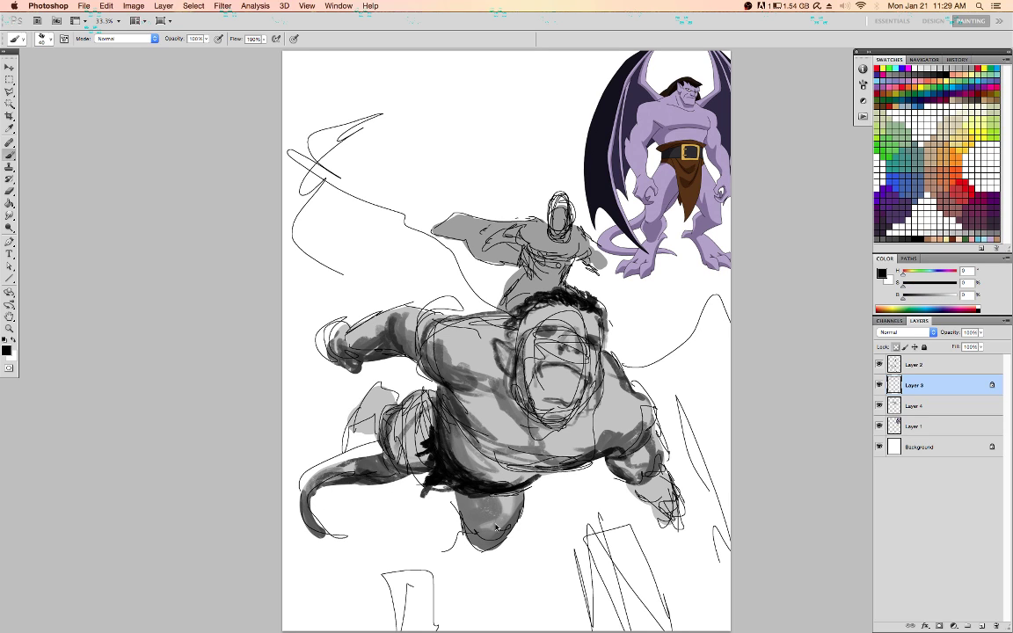
drag(466, 502, 468, 540)
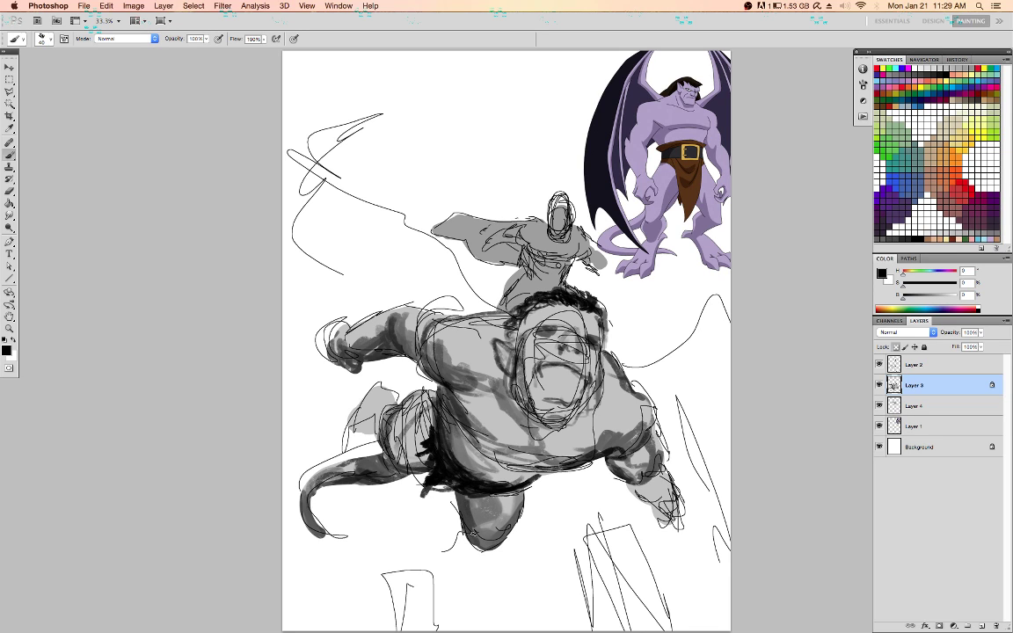
key(slash)
drag(462, 515, 467, 536)
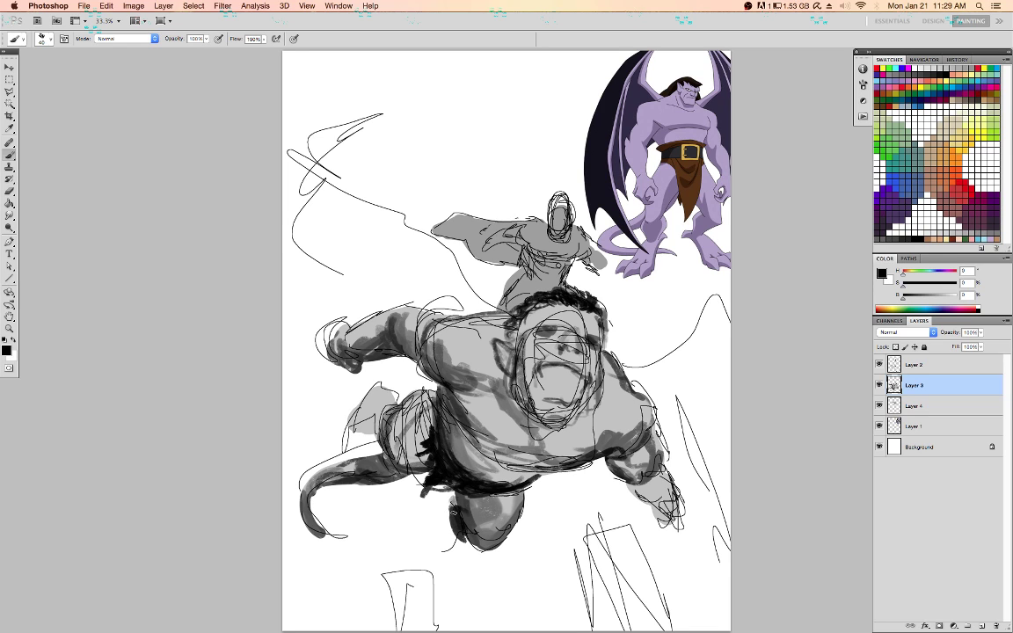
mouse_move(404, 454)
mouse_down()
mouse_move(396, 472)
mouse_move(406, 460)
mouse_up()
drag(453, 500, 456, 519)
Save the document and darken the large figure's rear foot with Layer 3's transparent pixels locked
key(slash)
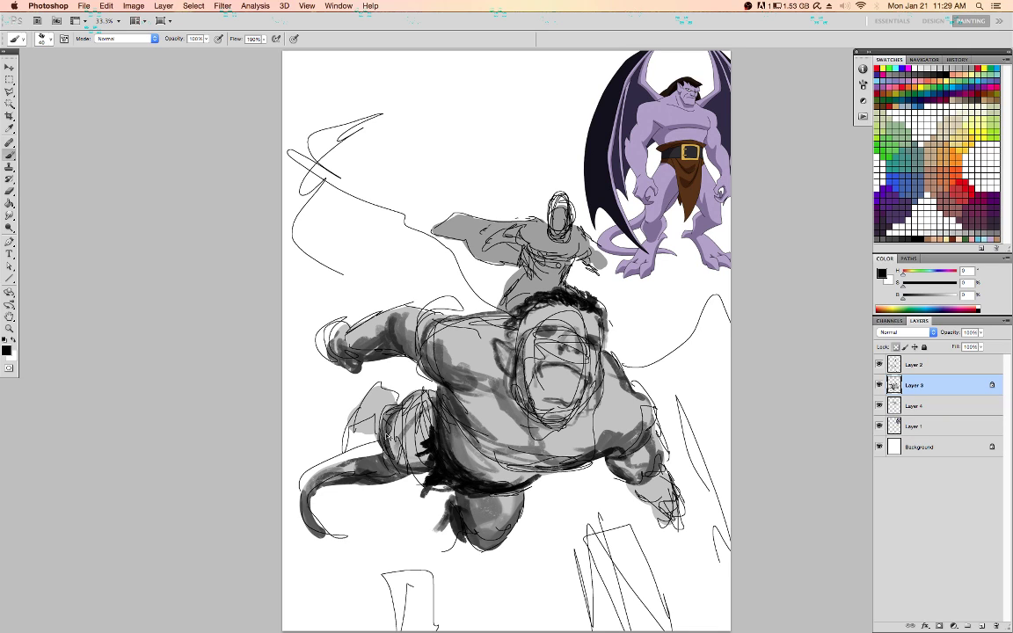
key(super+s)
mouse_move(373, 409)
mouse_down()
mouse_move(382, 434)
mouse_move(396, 410)
mouse_move(383, 402)
mouse_move(368, 429)
mouse_up()
Unlock Layer 3's transparent pixels and paint the rear foot's claws in sampled grey and its heel spur in black
key(slash)
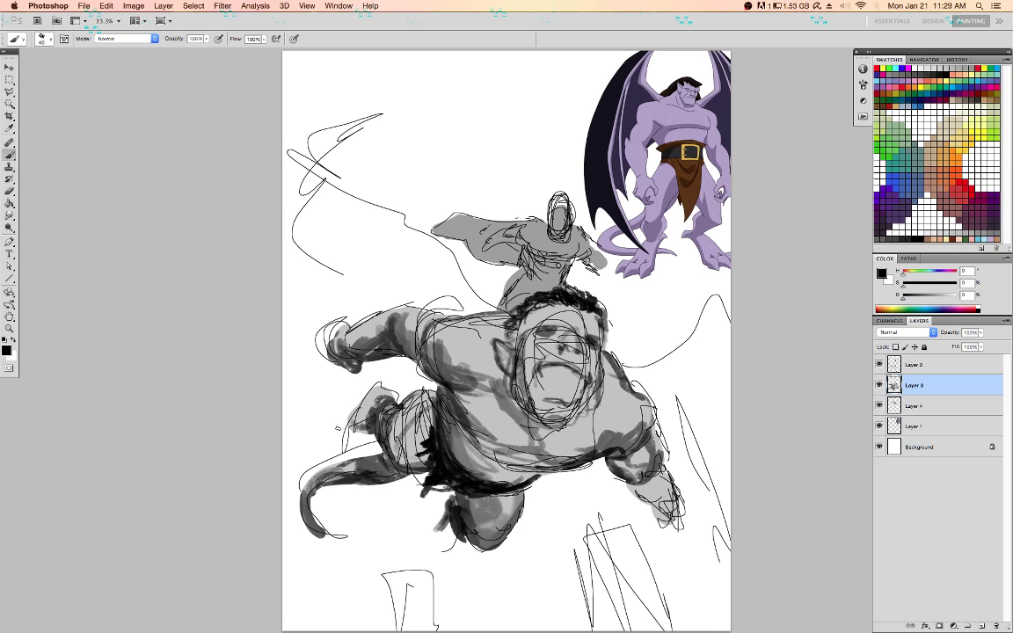
alt+click(558, 265)
drag(351, 413, 335, 430)
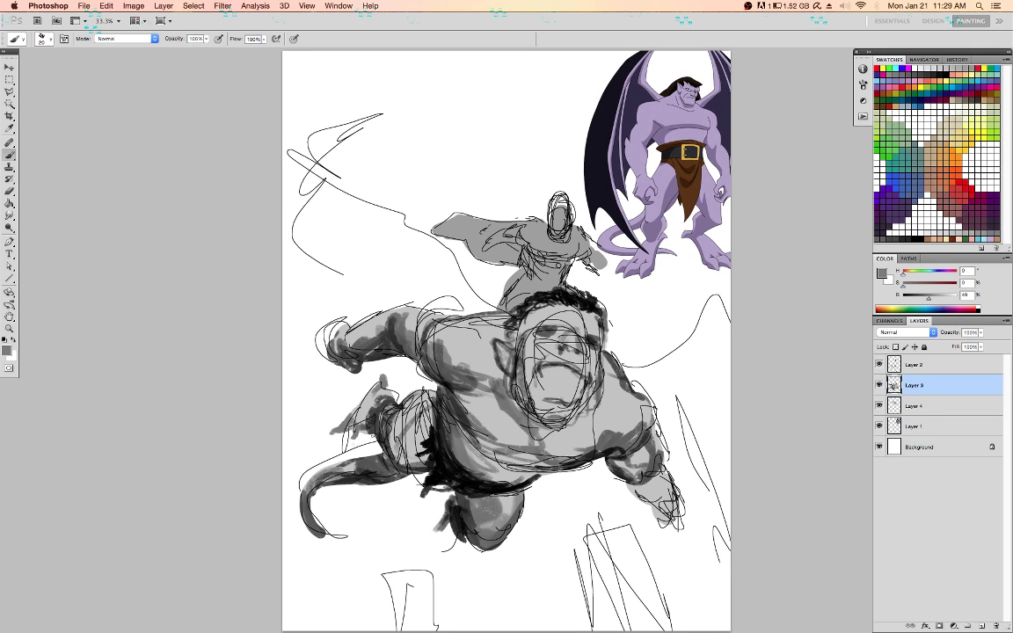
alt+click(317, 396)
key(d)
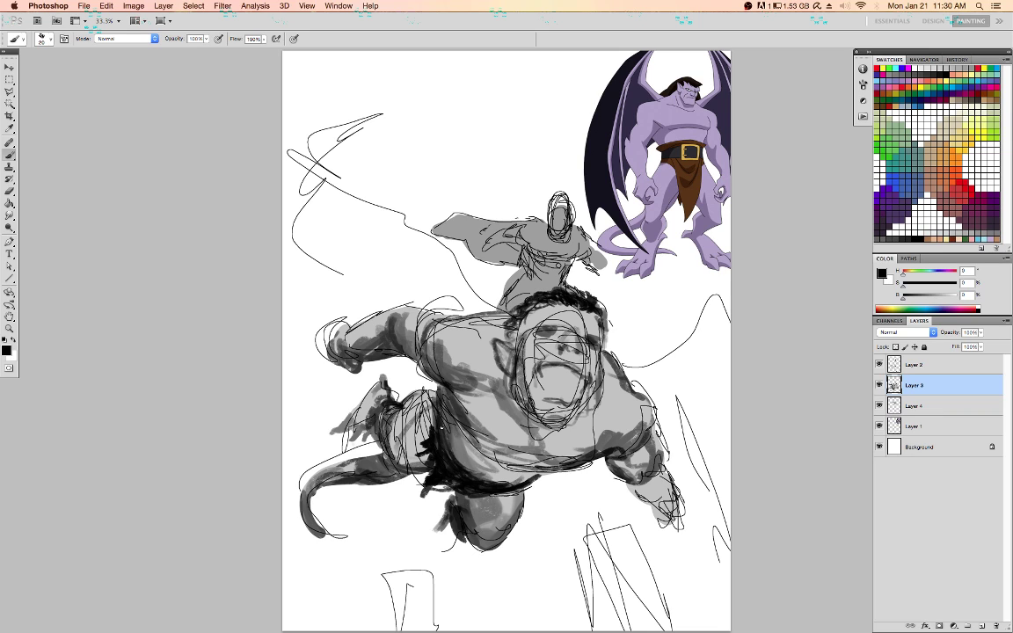
Refine the large figure's jaw, brow, eyes and ear with black and sampled greys
key(slash)
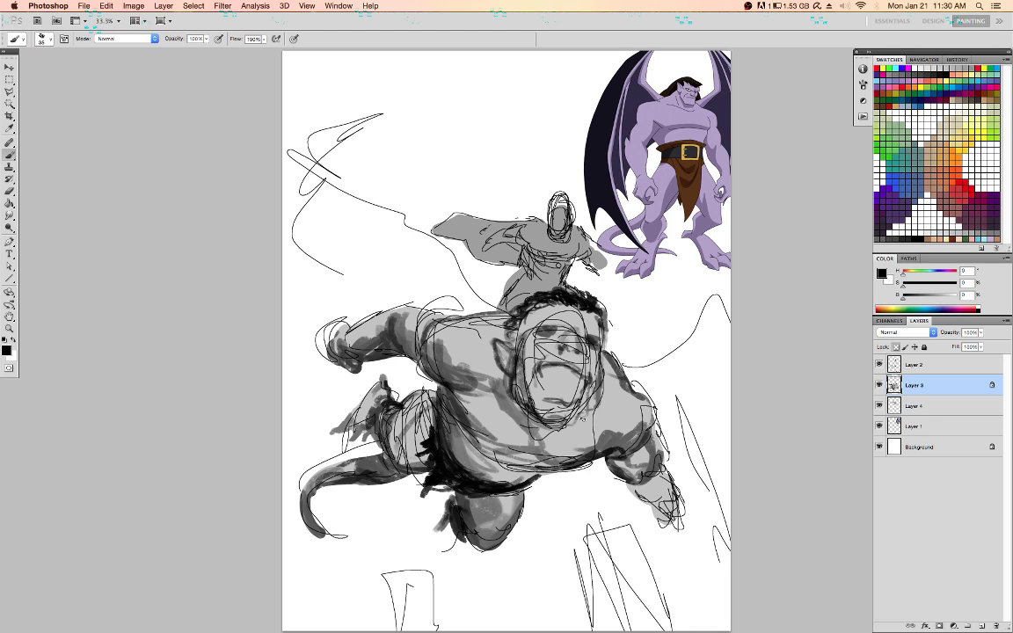
mouse_move(548, 417)
mouse_down()
mouse_move(570, 423)
mouse_move(591, 410)
mouse_move(598, 365)
mouse_up()
mouse_move(547, 329)
mouse_down()
mouse_move(545, 302)
mouse_move(537, 313)
mouse_up()
alt+click(554, 309)
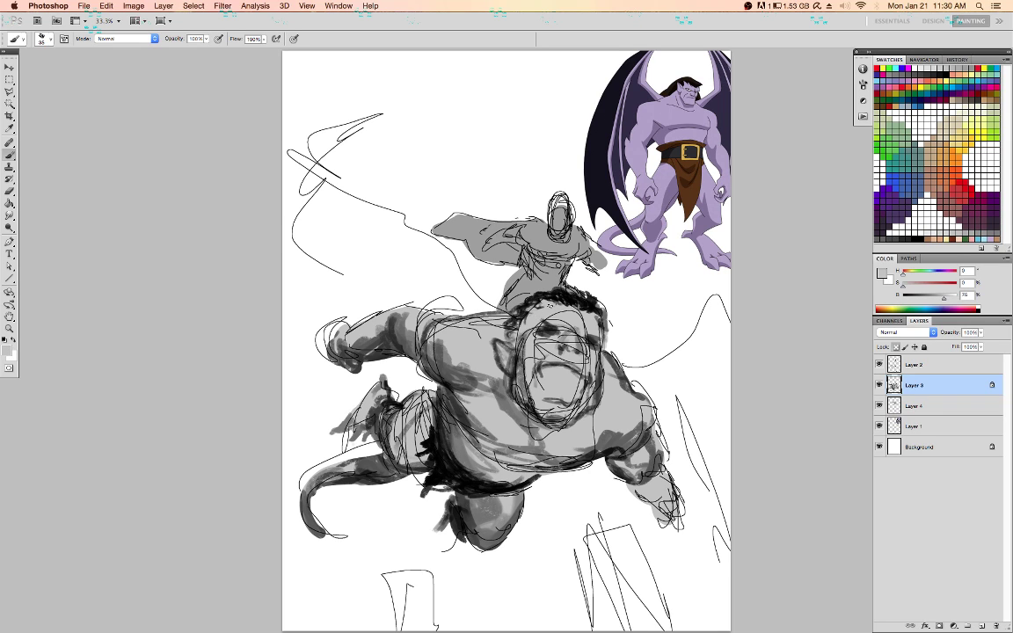
alt+click(497, 269)
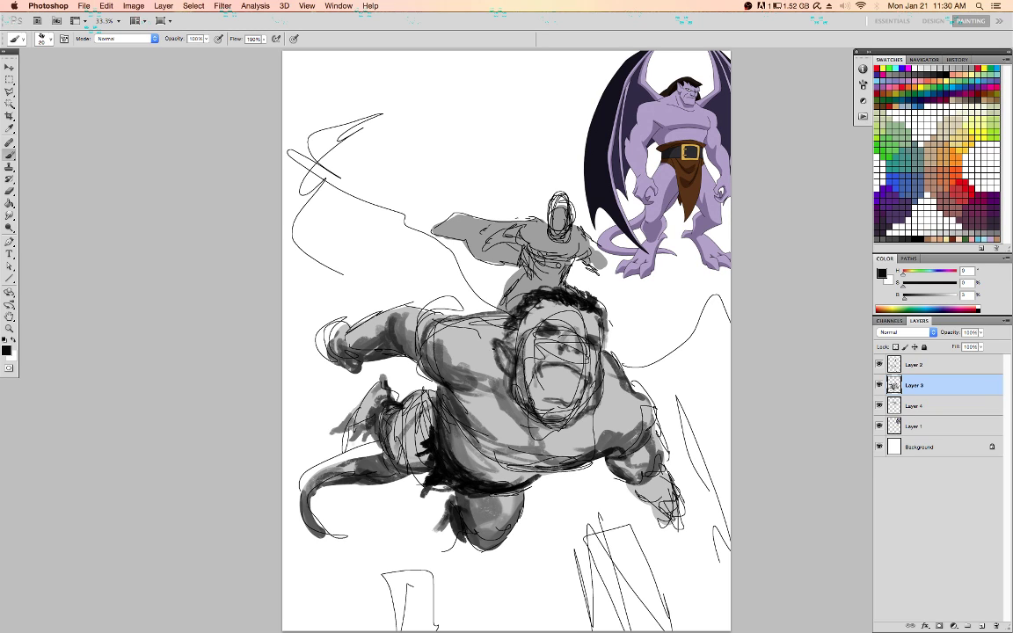
Lock Layer 3's transparent pixels and deepen the shading on the large figure's shoulder and chest with a sampled mid grey
key(slash)
alt+click(440, 358)
mouse_move(449, 368)
mouse_down()
mouse_move(435, 338)
mouse_move(463, 349)
mouse_up()
drag(411, 315, 447, 340)
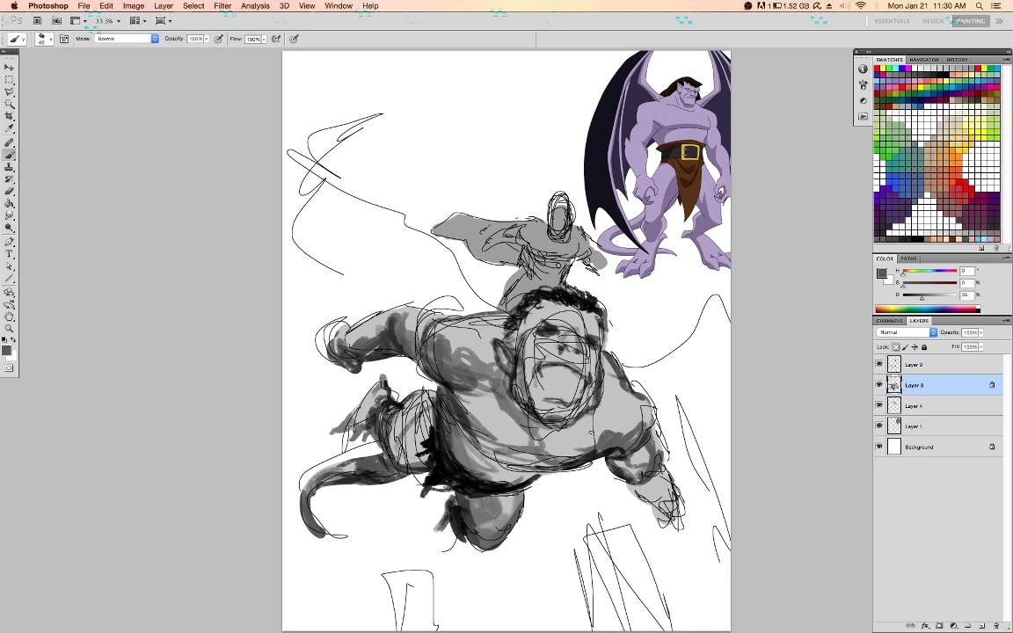
drag(535, 391, 490, 390)
Cover the large figure's rear thigh with mid grey and darken its edge beside the loincloth in black
mouse_move(356, 405)
mouse_down()
mouse_move(361, 369)
mouse_move(365, 412)
mouse_move(384, 373)
mouse_up()
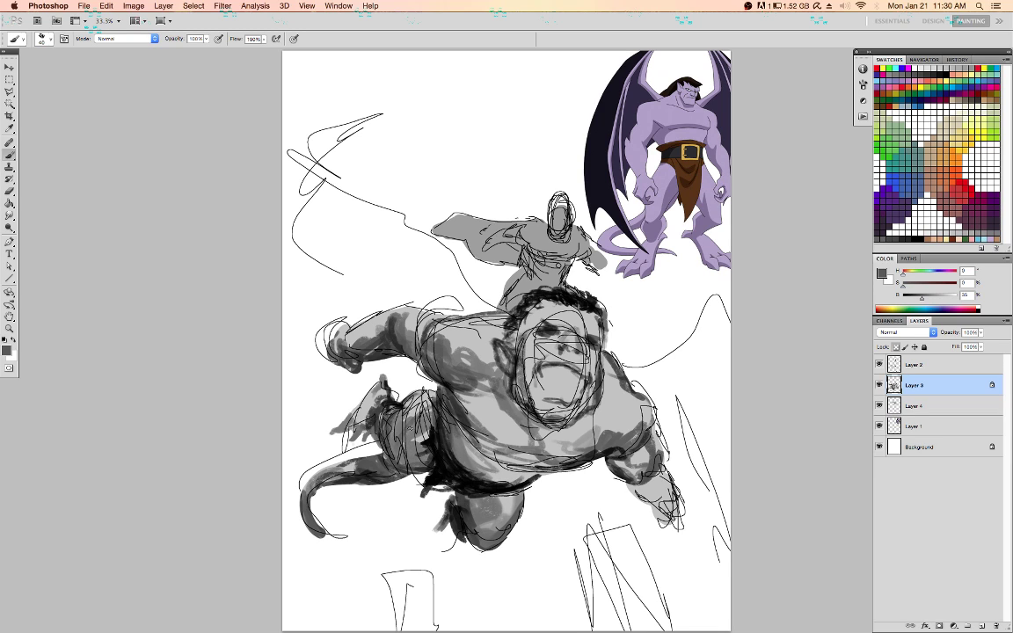
key(d)
mouse_move(433, 433)
mouse_down()
mouse_move(438, 404)
mouse_move(431, 450)
mouse_move(442, 466)
mouse_up()
mouse_move(406, 405)
mouse_down()
mouse_move(440, 437)
mouse_move(472, 436)
mouse_up()
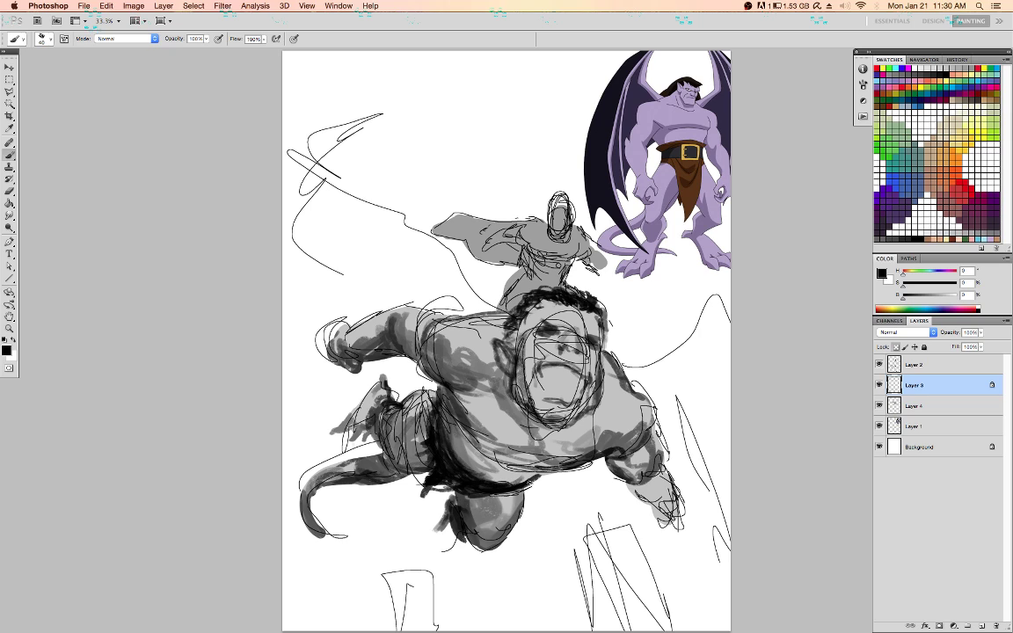
Paint black claws on the foot beside the bent knee with a smaller brush and Layer 3's transparency unlocked
key(bracketleft)
mouse_move(477, 495)
mouse_down()
mouse_move(505, 498)
mouse_move(451, 515)
mouse_move(460, 534)
mouse_move(444, 535)
mouse_up()
drag(398, 470, 398, 478)
drag(438, 528, 446, 510)
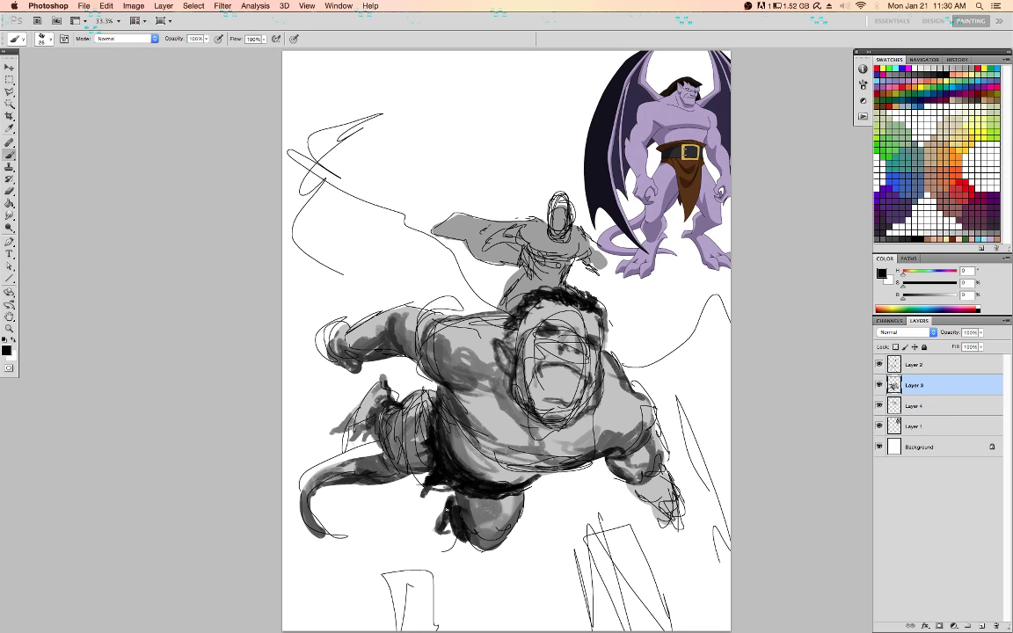
mouse_move(401, 477)
mouse_down()
mouse_move(393, 482)
mouse_move(405, 473)
mouse_up()
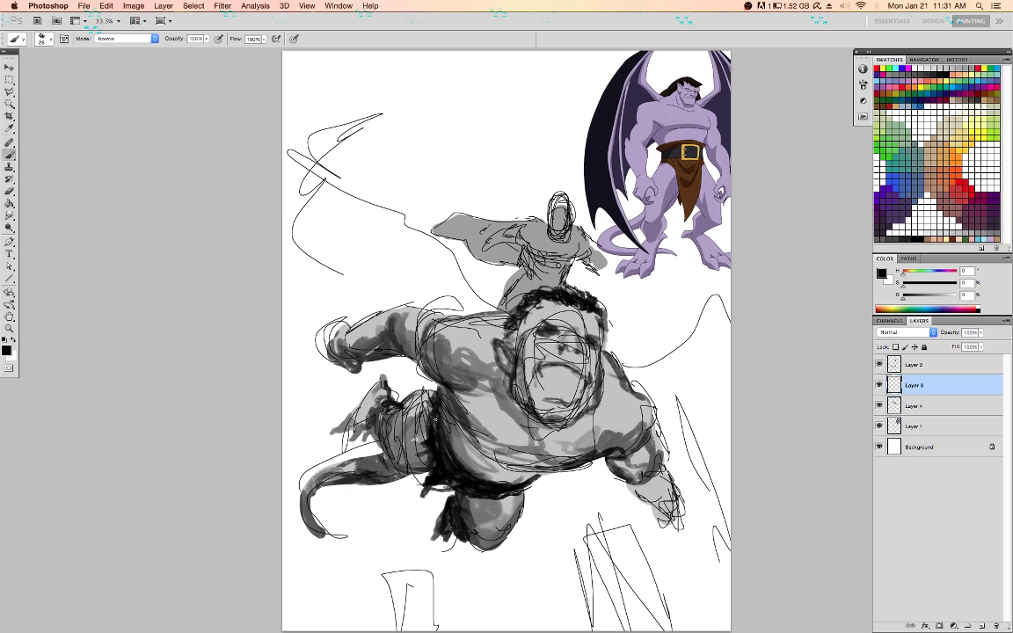
Lock Layer 3's transparent pixels and blend more sampled greys into the large figure's shoulder and chest
key(slash)
mouse_move(448, 339)
mouse_down()
mouse_move(459, 352)
mouse_move(456, 342)
mouse_move(469, 343)
mouse_move(480, 360)
mouse_up()
alt+click(459, 352)
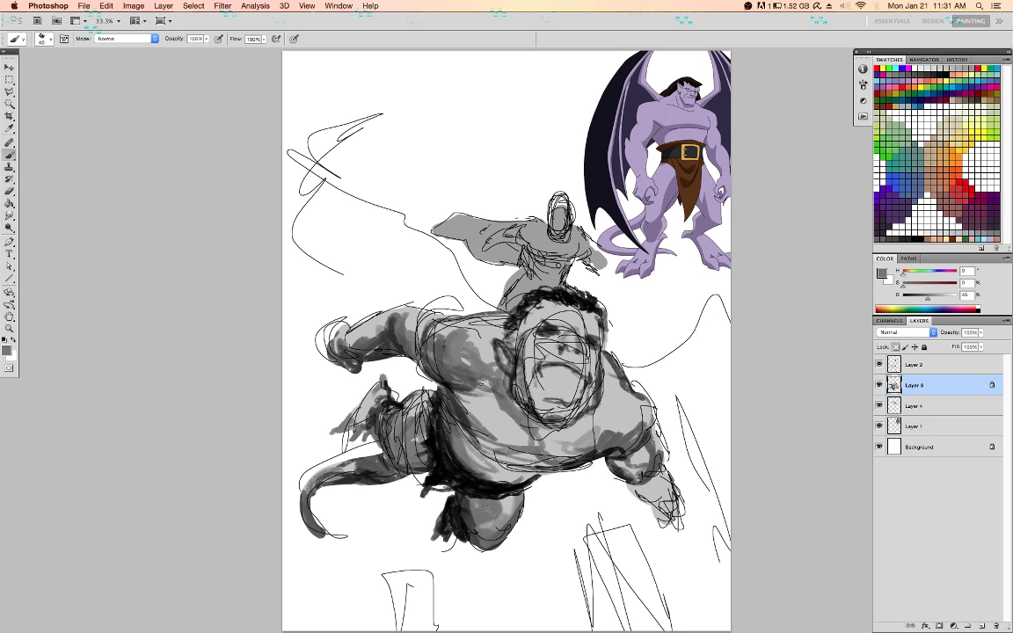
alt+click(479, 387)
mouse_move(526, 415)
mouse_down()
mouse_move(508, 419)
mouse_move(511, 443)
mouse_up()
alt+click(572, 462)
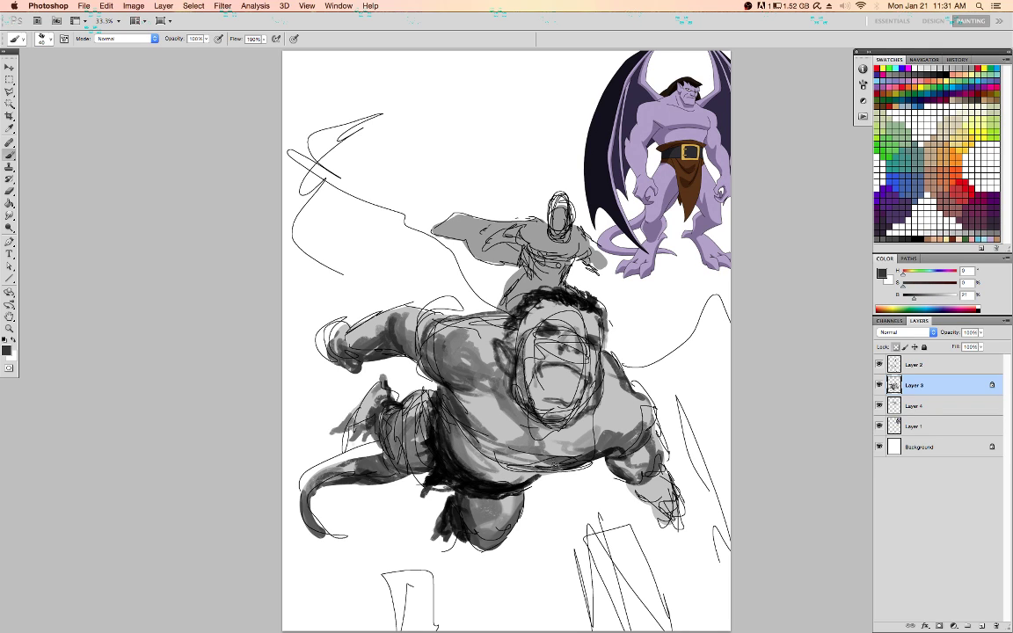
Paint a wide, roaring open mouth with dark grey and black, and refine the large figure's forehead
mouse_move(514, 380)
mouse_down()
mouse_move(576, 378)
mouse_move(550, 392)
mouse_move(567, 390)
mouse_move(548, 380)
mouse_move(571, 390)
mouse_move(570, 379)
mouse_up()
key(super+z)
key(d)
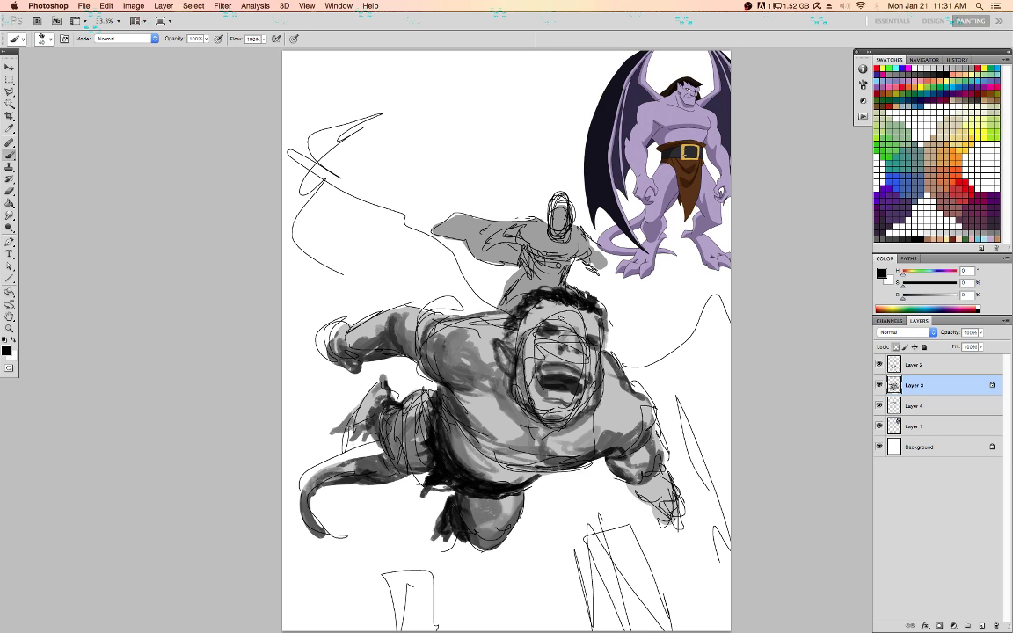
drag(540, 300, 514, 288)
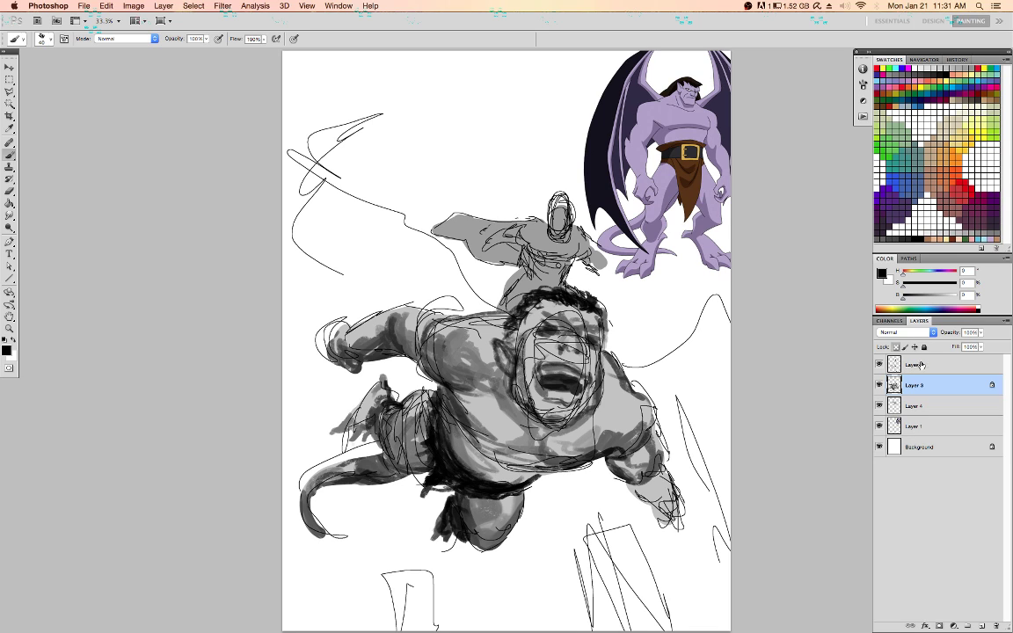
Erase Layer 2's sketch lines over the large figure's face, body, arms, legs and tail
click(921, 365)
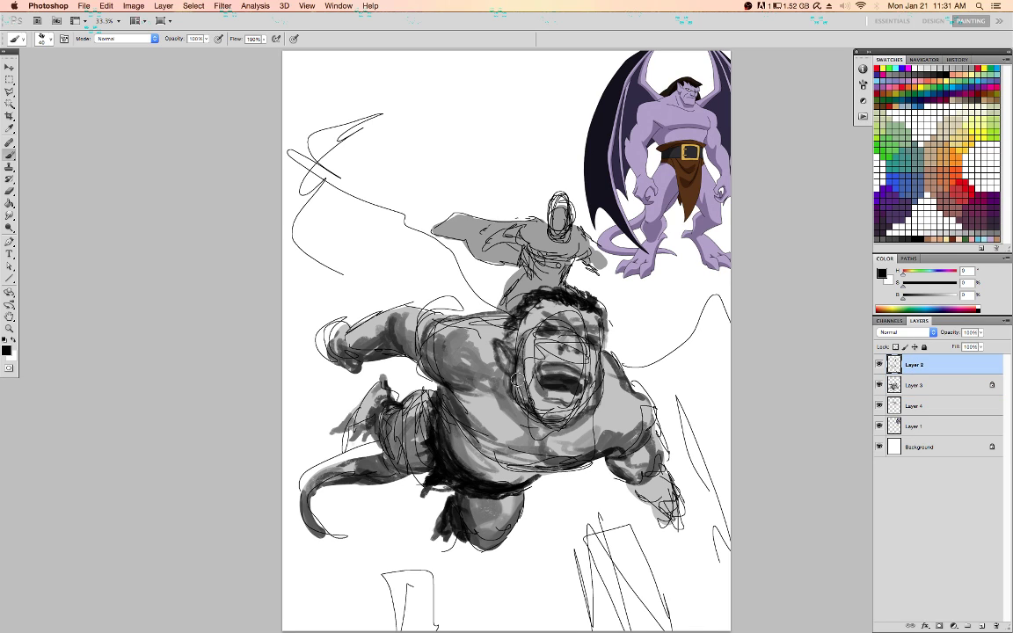
mouse_move(546, 391)
mouse_down()
mouse_move(576, 370)
mouse_move(585, 378)
mouse_move(558, 402)
mouse_move(525, 356)
mouse_move(472, 367)
mouse_move(476, 399)
mouse_move(421, 344)
mouse_move(379, 334)
mouse_move(353, 363)
mouse_move(330, 349)
mouse_move(326, 543)
mouse_move(329, 408)
mouse_move(429, 483)
mouse_move(462, 545)
mouse_move(525, 495)
mouse_move(511, 495)
mouse_move(535, 449)
mouse_move(587, 420)
mouse_move(615, 457)
mouse_move(625, 438)
mouse_move(641, 465)
mouse_move(640, 406)
mouse_move(656, 512)
mouse_up()
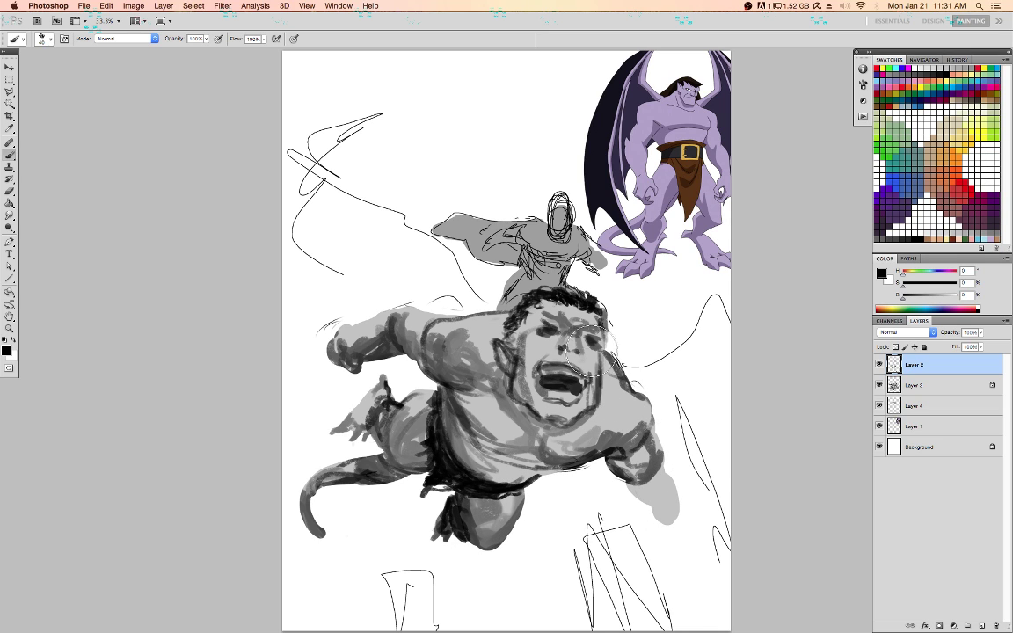
mouse_move(531, 368)
mouse_down()
mouse_move(395, 284)
mouse_move(321, 317)
mouse_move(409, 393)
mouse_up()
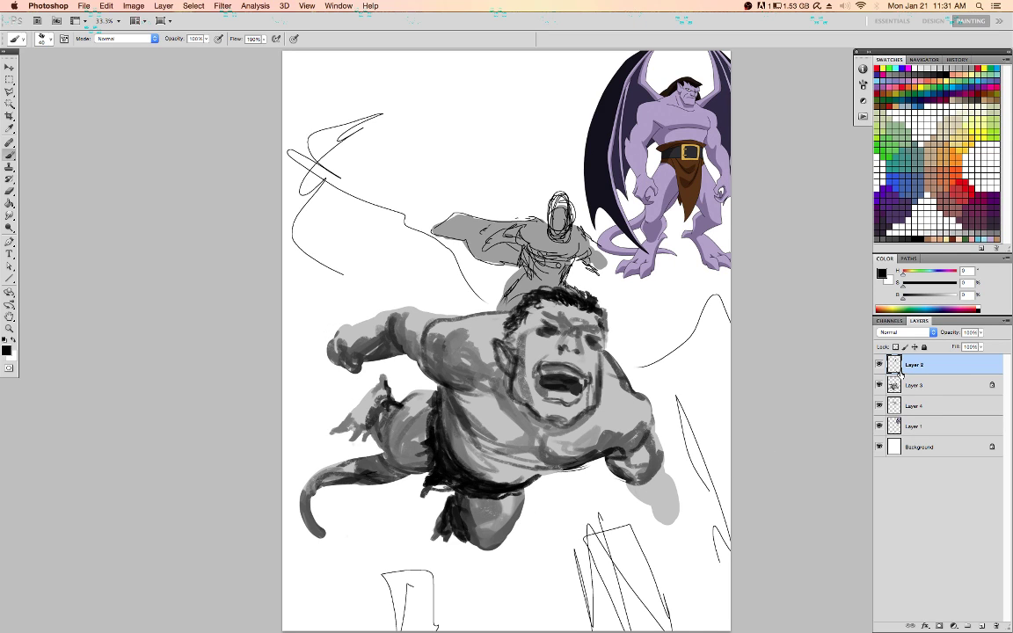
Shade the large figure's forward forearm and fist in dark grey on Layer 3
click(919, 385)
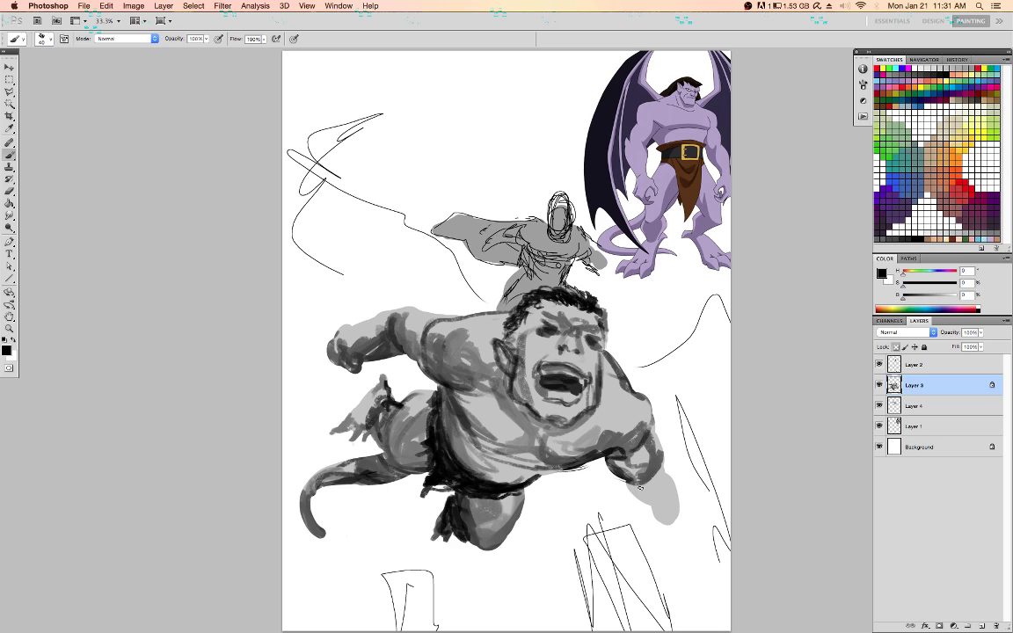
mouse_move(640, 496)
mouse_down()
mouse_move(658, 499)
mouse_move(664, 481)
mouse_move(666, 502)
mouse_move(654, 518)
mouse_up()
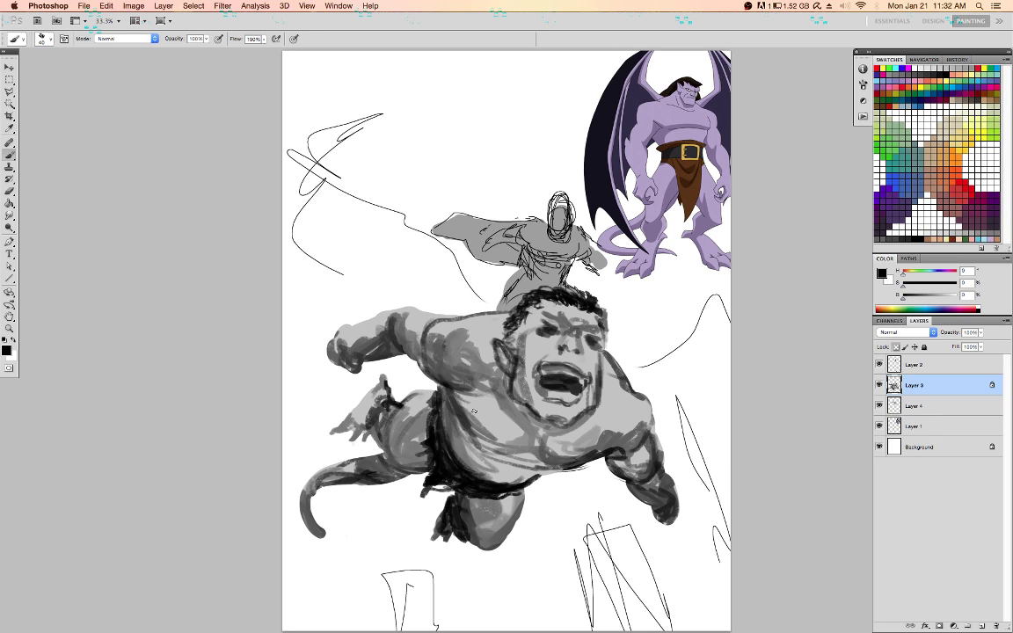
Select the large figure's head with the freehand Lasso tool and copy it onto a new layer
key(l)
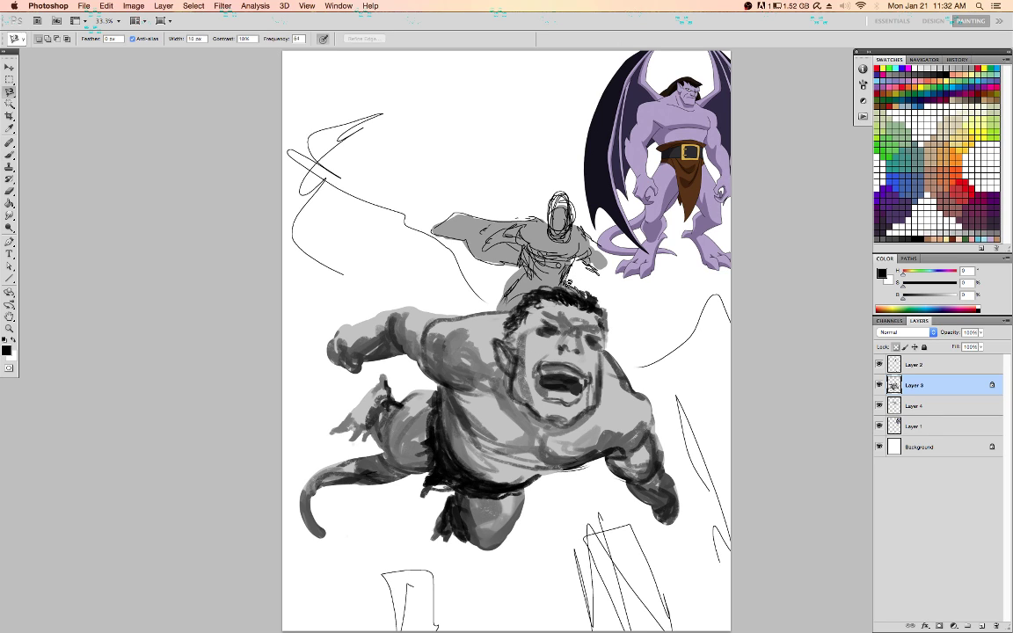
key(shift+l)
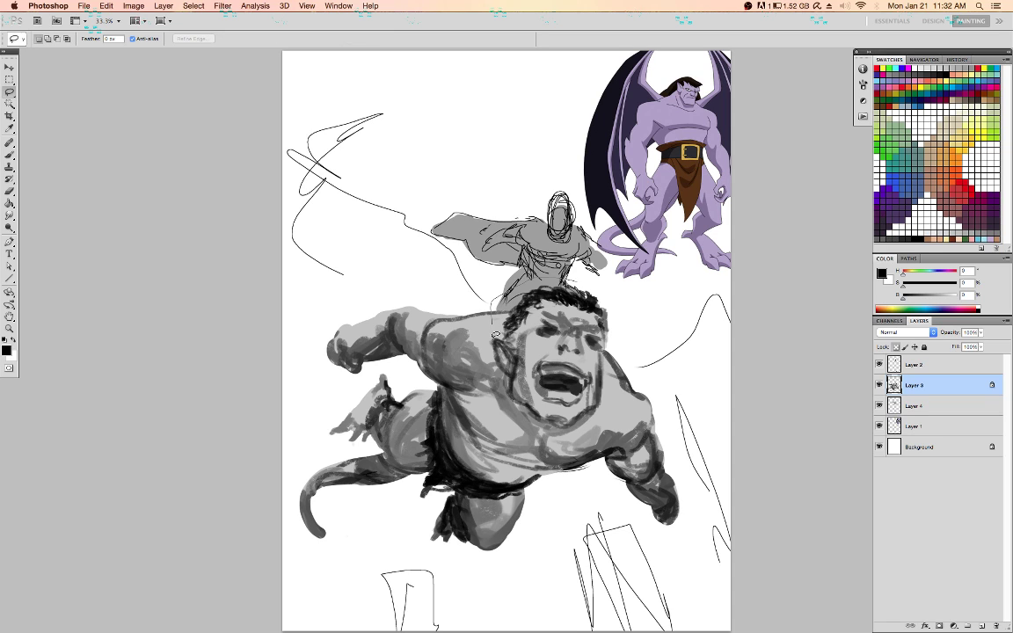
mouse_move(526, 429)
mouse_down()
mouse_move(559, 435)
mouse_move(613, 396)
mouse_move(582, 286)
mouse_move(560, 279)
mouse_up()
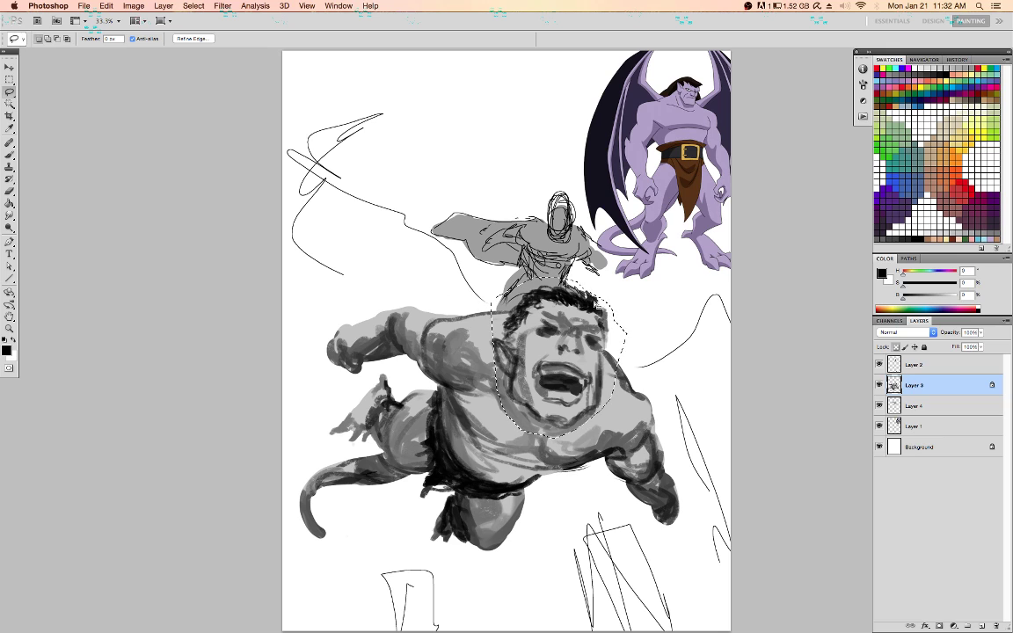
key(super+c)
key(super+v)
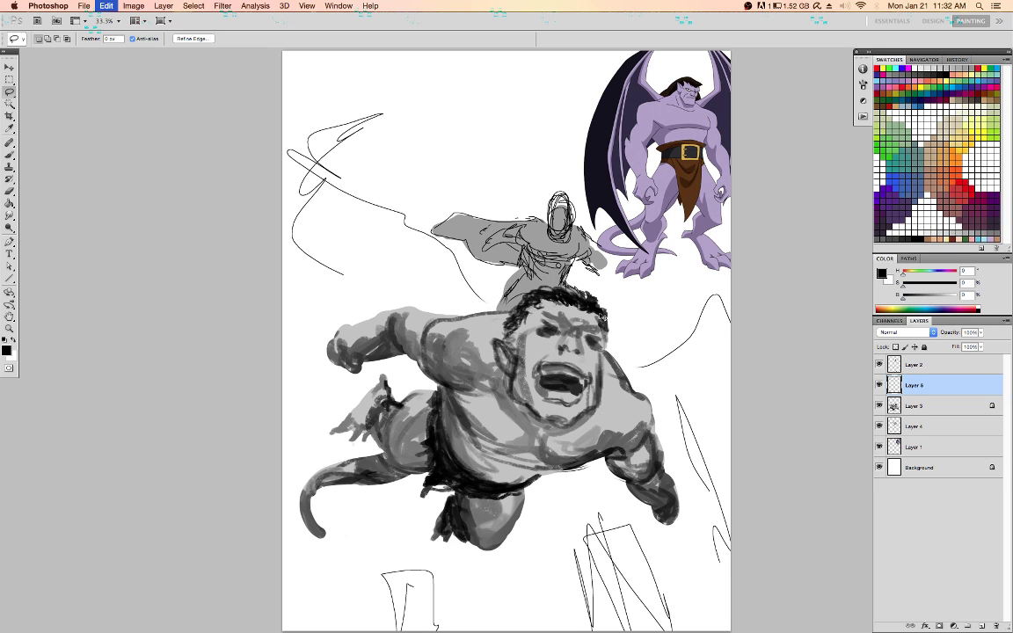
Scale the copied head to about 94.73%, shift it slightly upward, and merge it down into Layer 3
key(super+t)
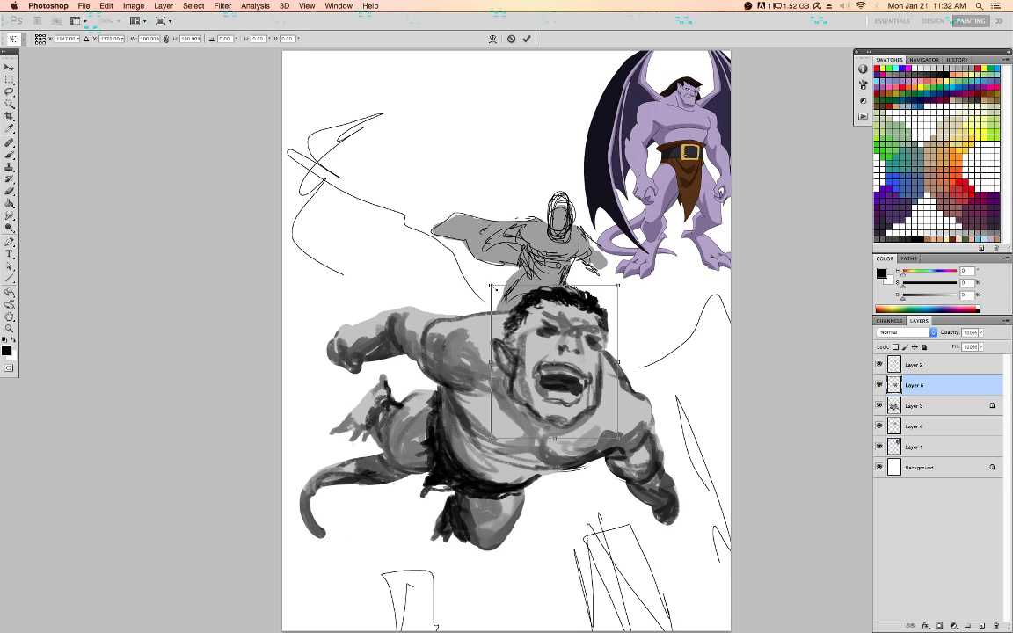
mouse_move(493, 288)
mouse_down()
mouse_move(445, 257)
mouse_move(501, 293)
mouse_up()
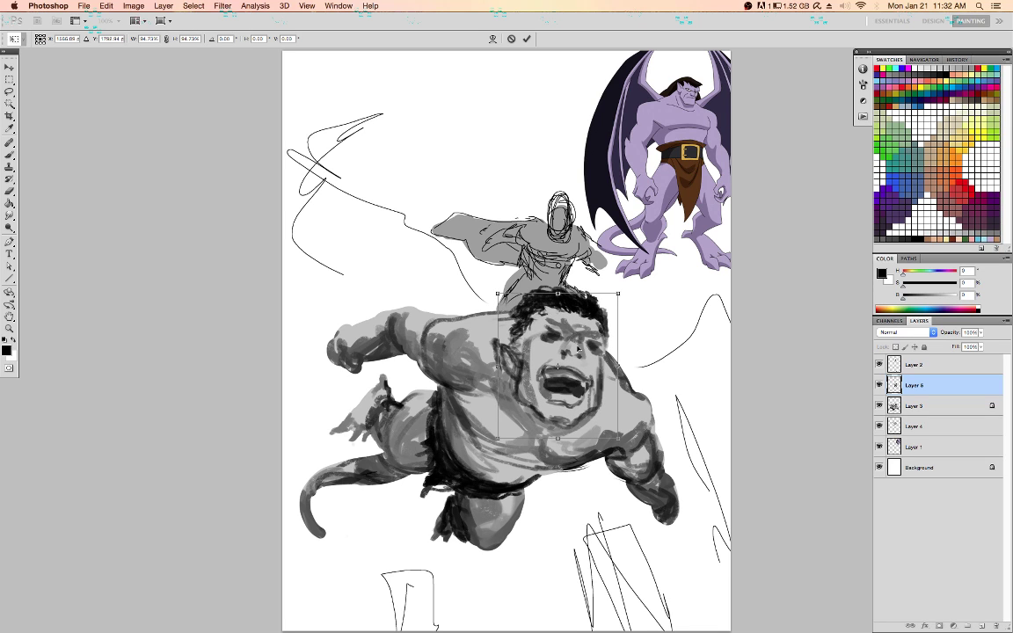
drag(578, 349, 577, 340)
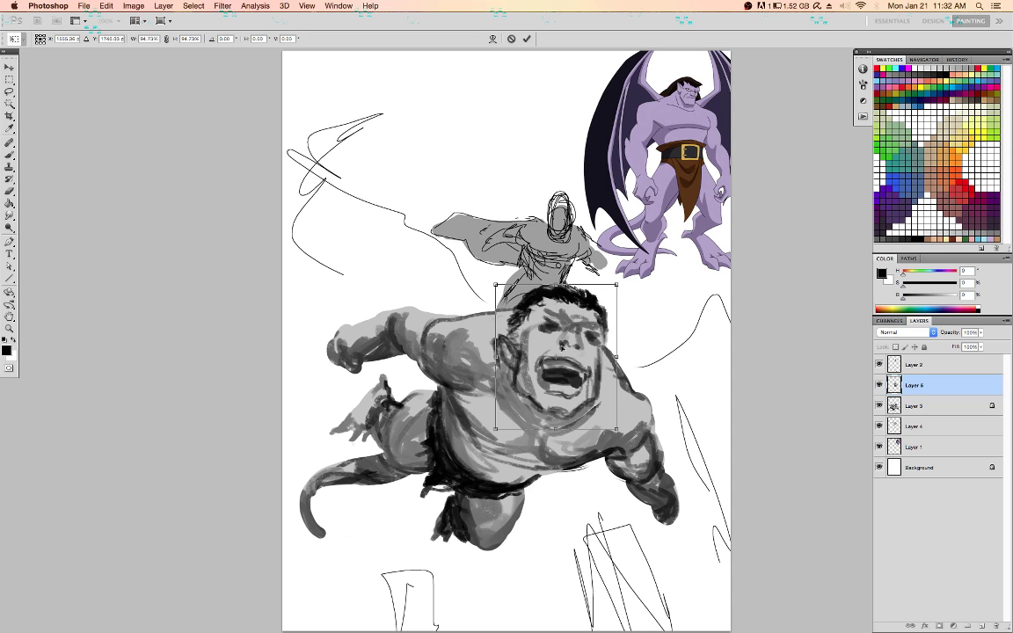
key(Return)
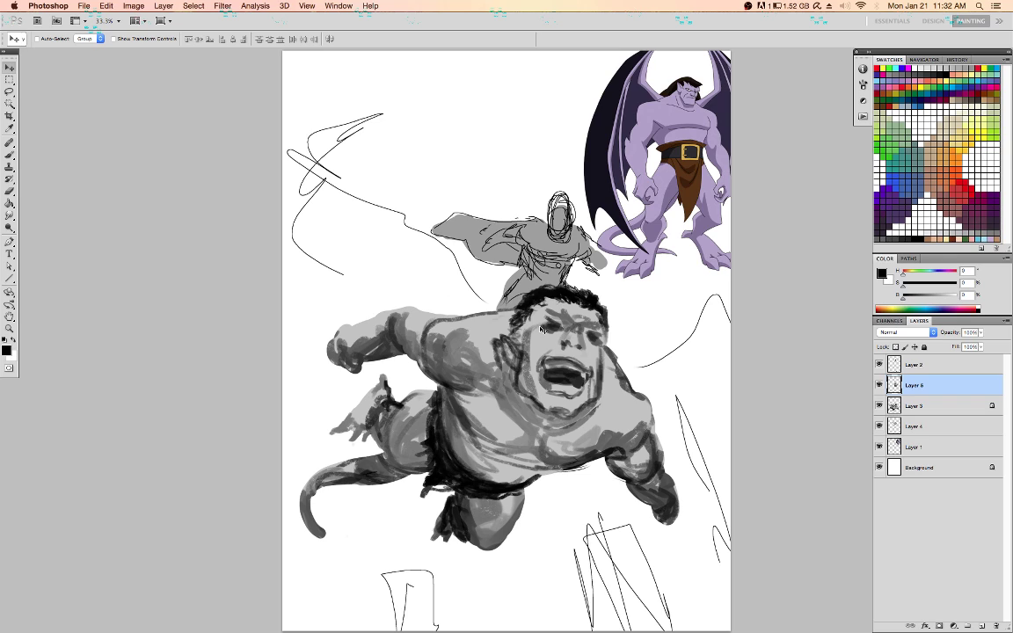
key(super+e)
Blend the reduced head into the neck and shoulder with greys sampled around the jaw and ear
key(b)
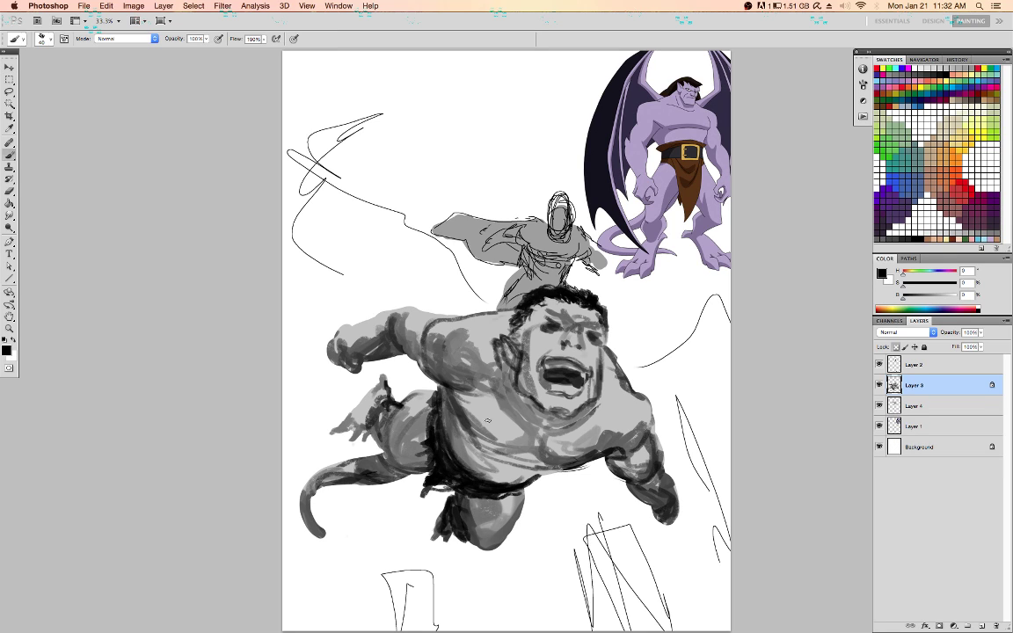
alt+click(602, 406)
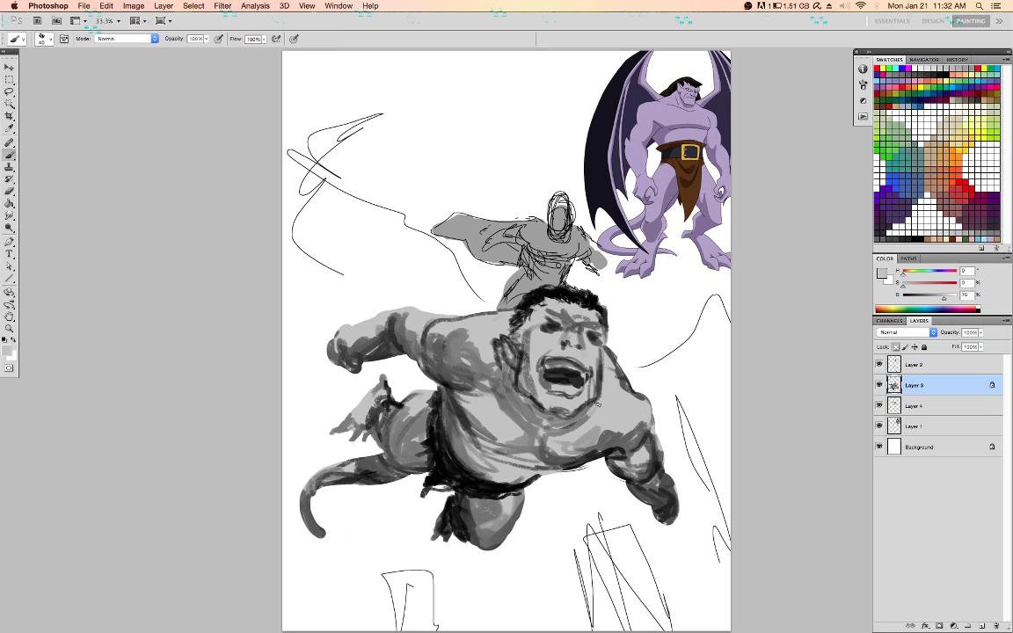
alt+click(494, 350)
alt+click(494, 349)
alt+click(538, 411)
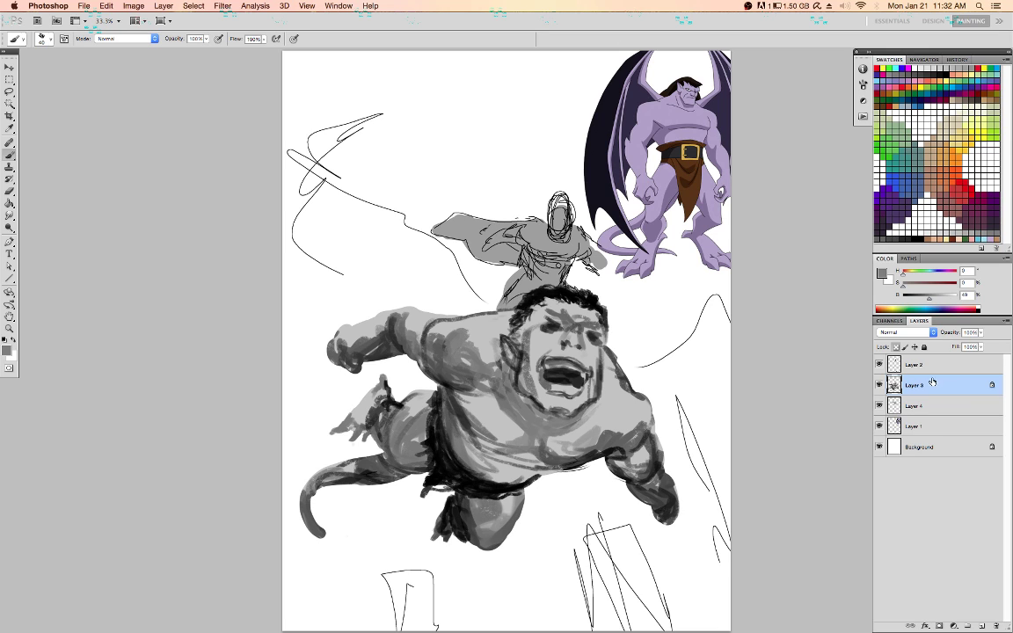
Unlock Layer 3's transparency and paint black claws on the fingers of the large figure's rear hand
click(923, 364)
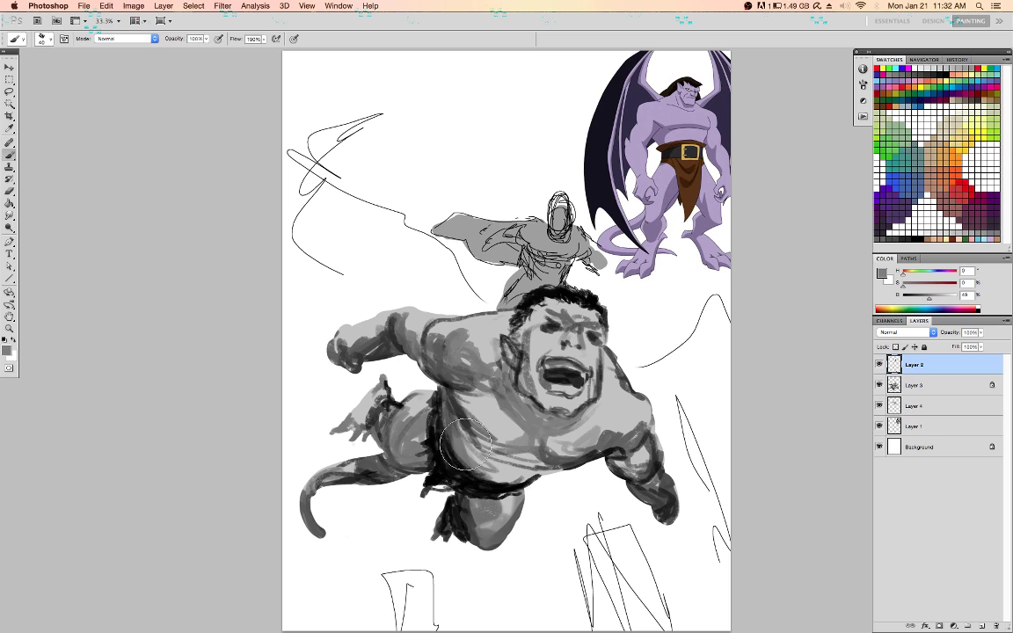
click(934, 386)
key(d)
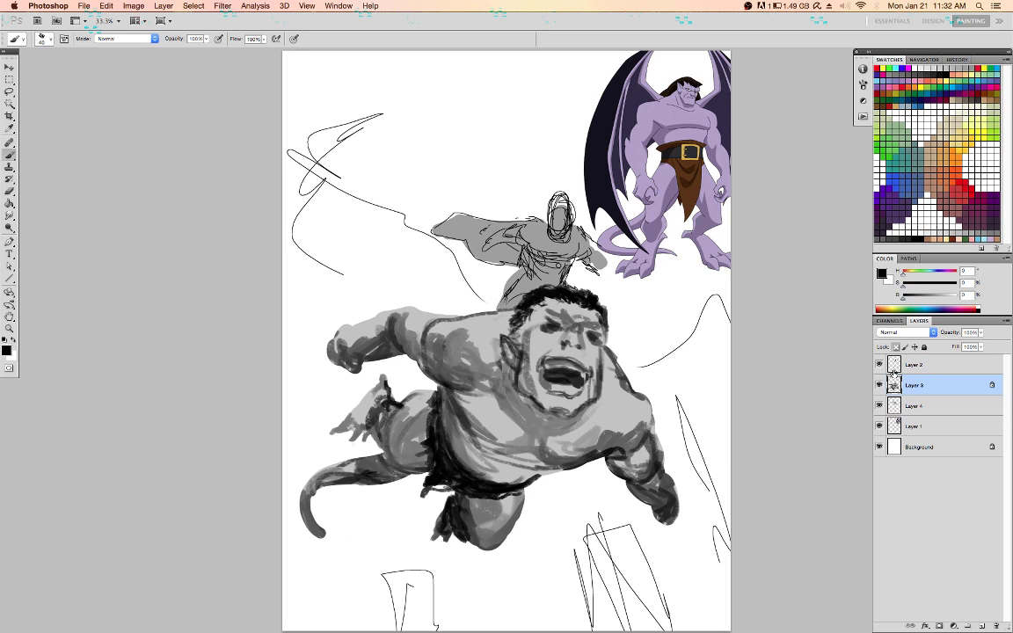
key(slash)
mouse_move(337, 361)
mouse_down()
mouse_move(323, 369)
mouse_move(337, 365)
mouse_move(318, 350)
mouse_up()
alt+click(364, 327)
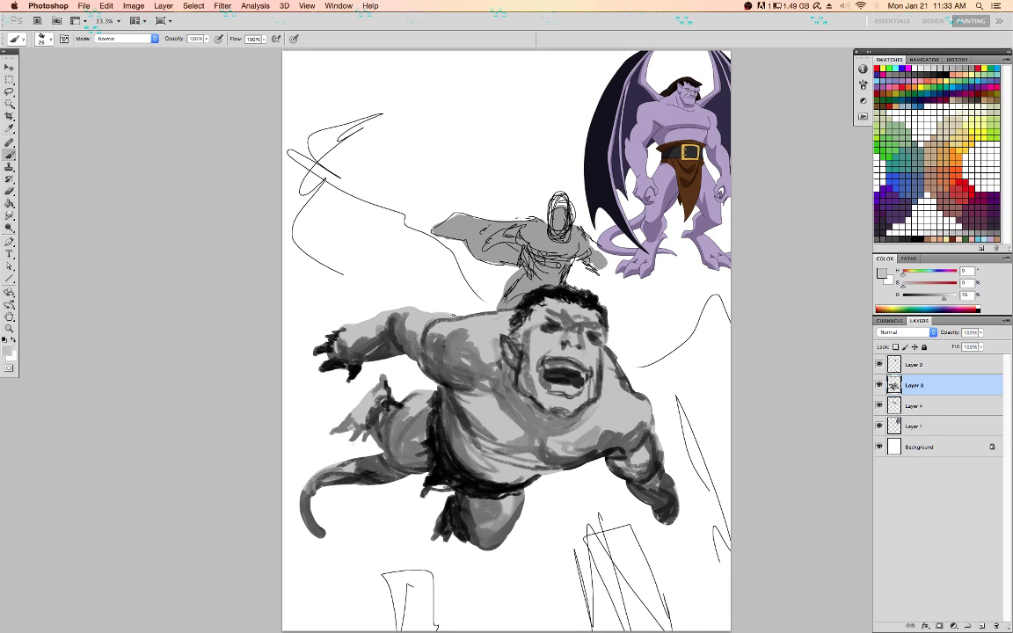
Lock Layer 3's transparency and shade the large figure's lower belly with sampled mid grey
key(slash)
key(d)
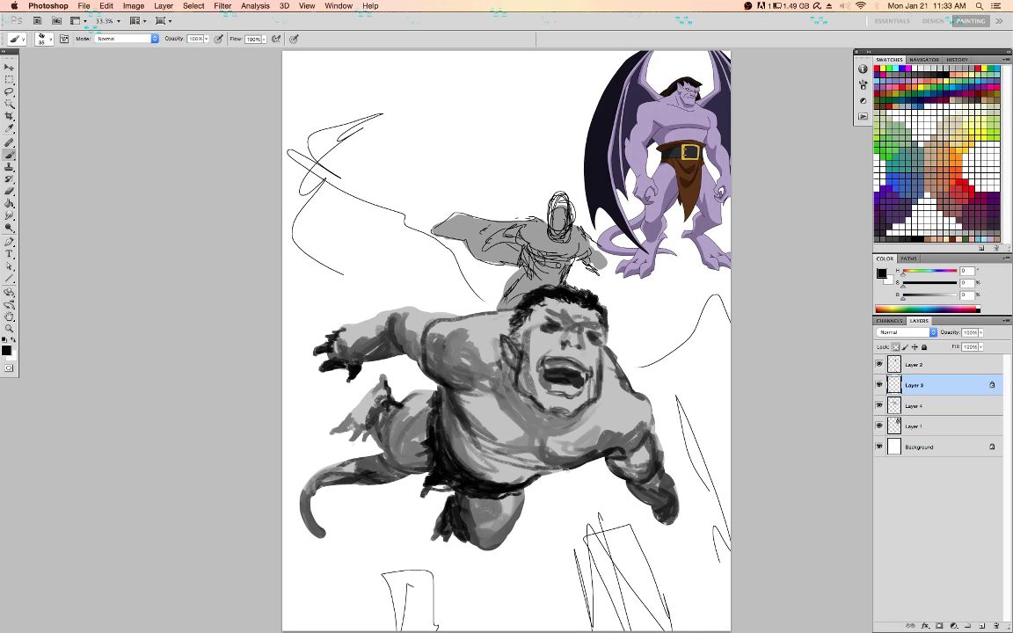
alt+click(499, 459)
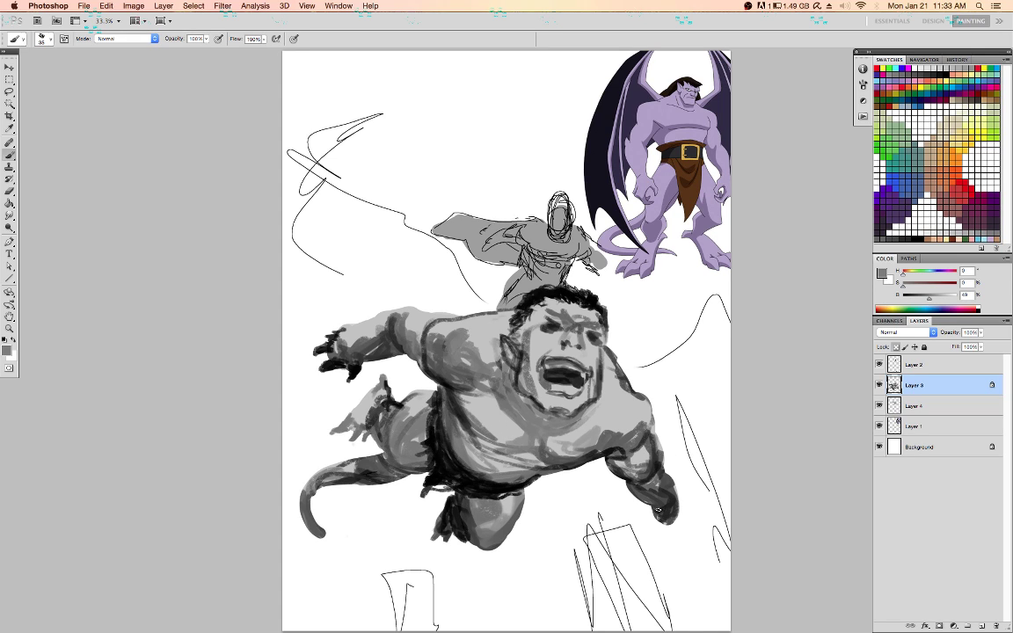
Unlock Layer 3's transparency and reshape the lower edge of the forward fist with a smaller brush
key(slash)
key(bracketleft)
key(bracketleft)
key(bracketleft)
key(bracketleft)
key(bracketleft)
key(bracketleft)
key(bracketleft)
key(bracketleft)
drag(662, 526, 680, 518)
Paint black contours along the large figure's rear leg and black claws on its raised foot
key(d)
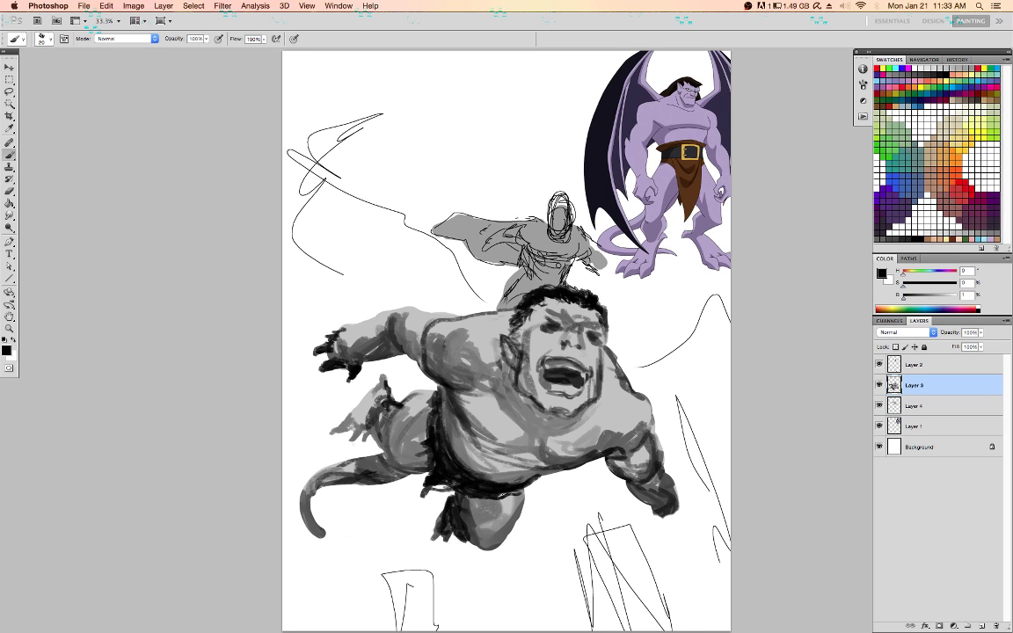
mouse_move(388, 459)
mouse_down()
mouse_move(401, 440)
mouse_move(385, 421)
mouse_move(405, 402)
mouse_up()
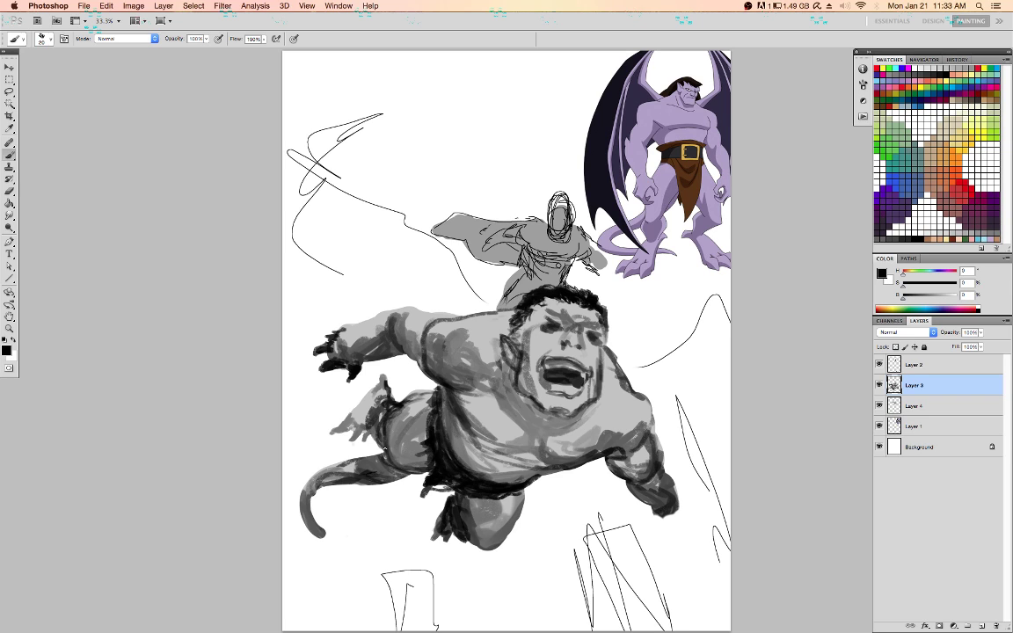
drag(382, 398, 403, 390)
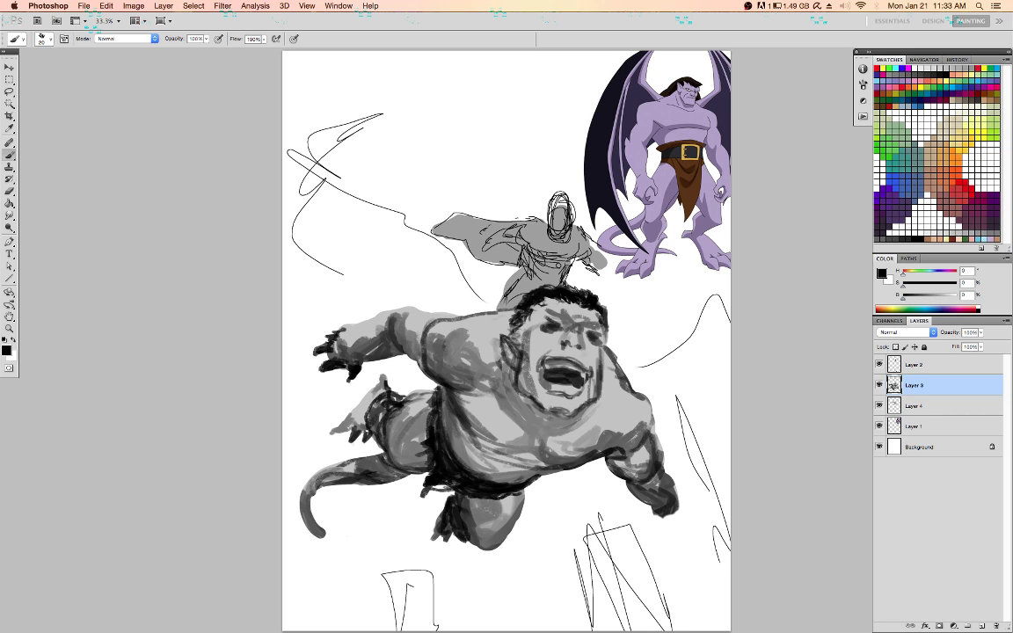
Tint only the large figure on Layer 3 brown with a Hue/Saturation adjustment
key(F2)
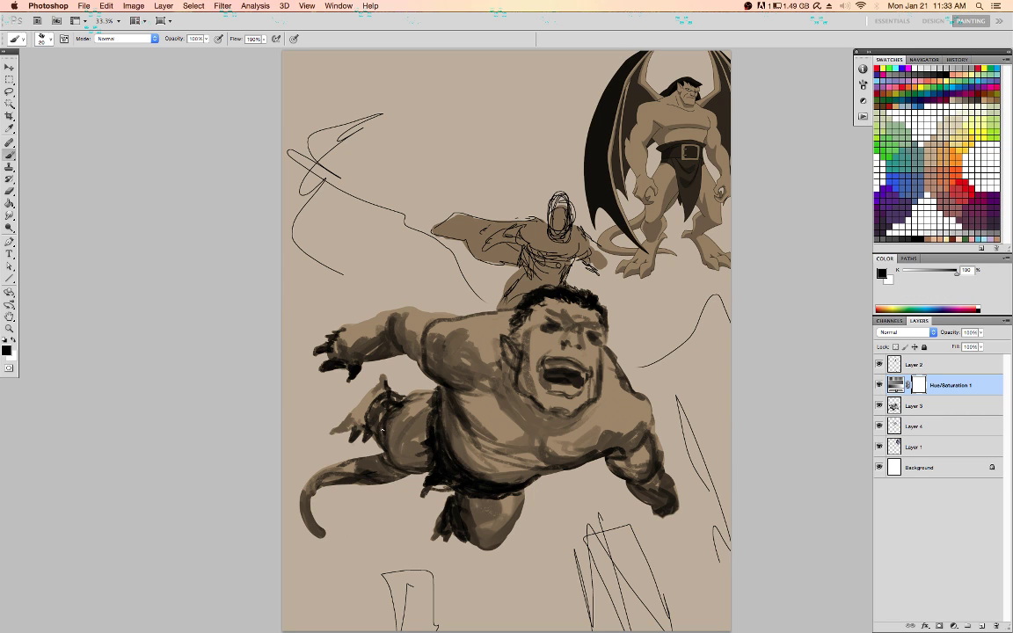
key(super+z)
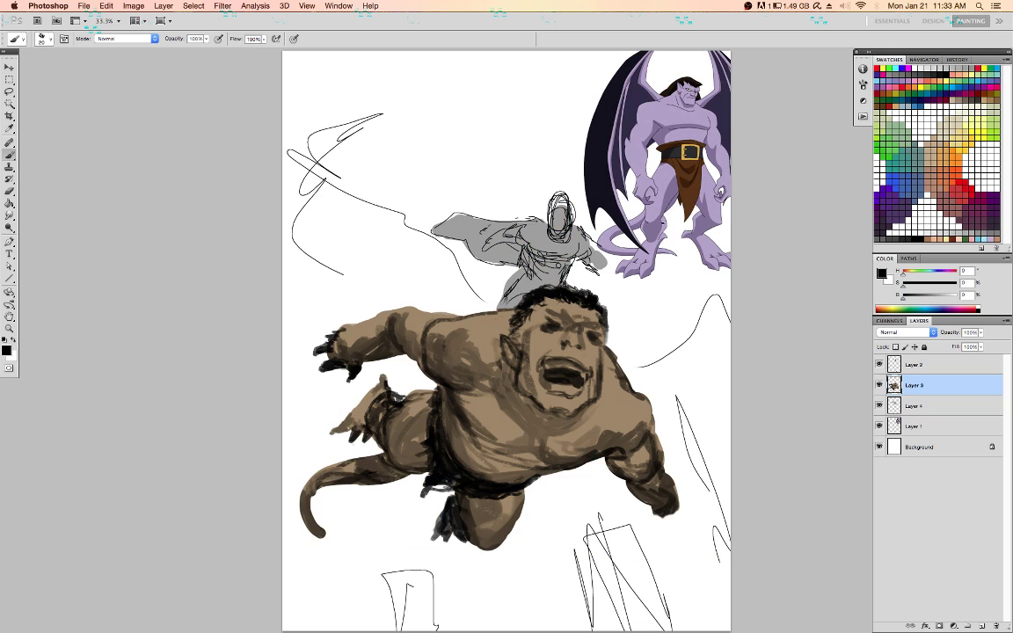
Paint light purple sampled from the reference gargoyle's skin over the shoulders and arms, keeping Layer 3's transparency locked
alt+click(666, 185)
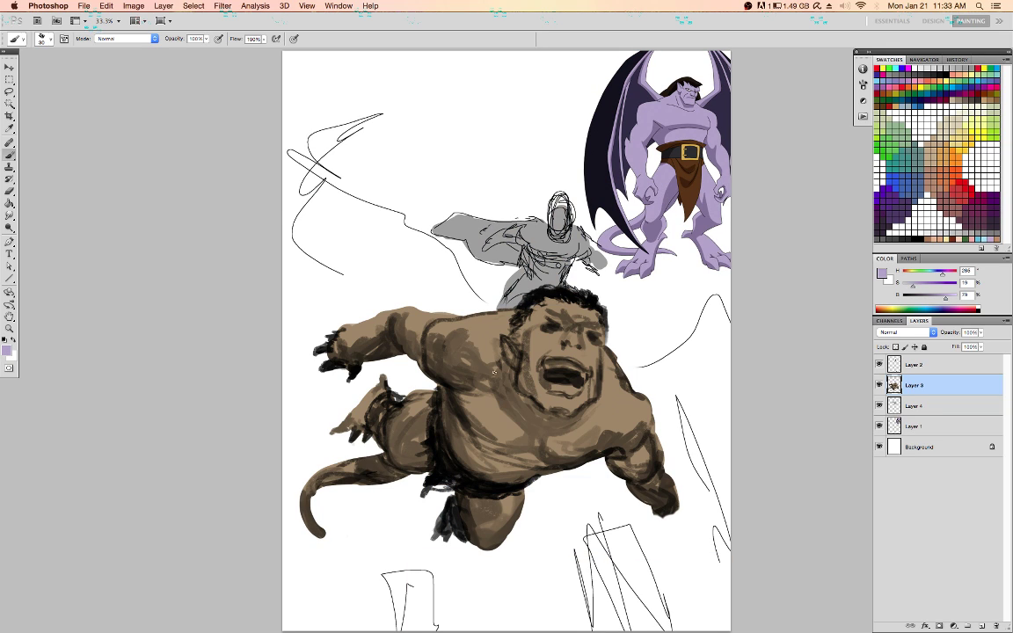
key(slash)
mouse_move(470, 336)
mouse_down()
mouse_move(476, 330)
mouse_move(461, 332)
mouse_up()
drag(453, 334, 443, 326)
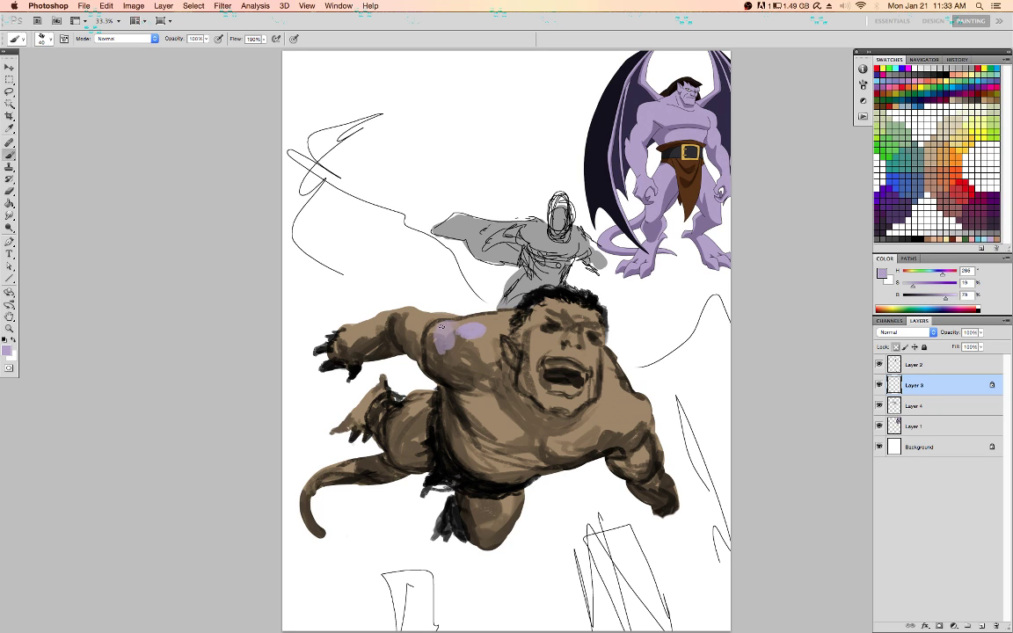
key(super+equal)
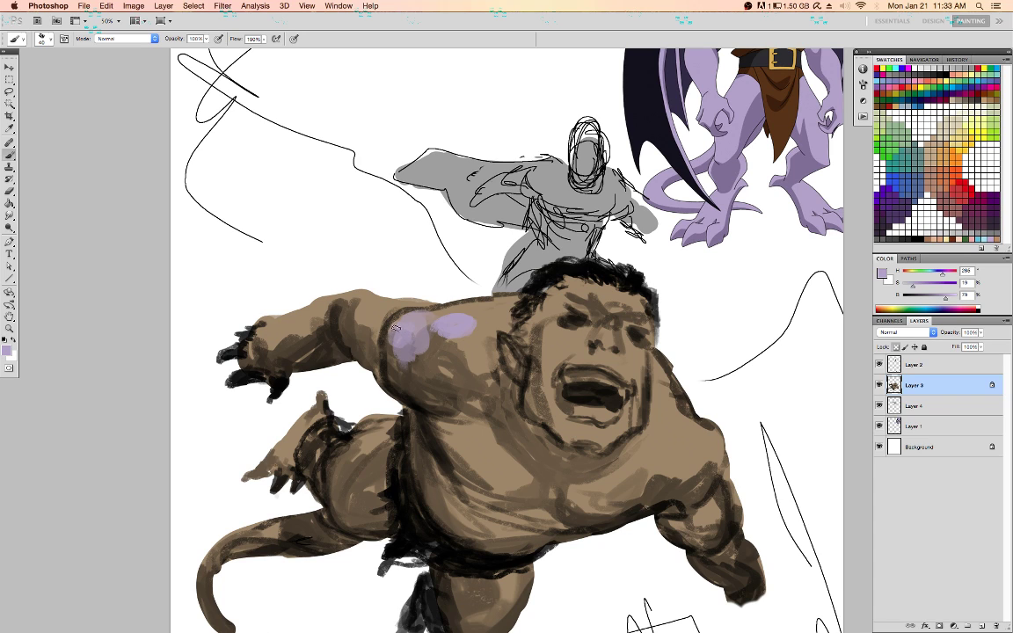
mouse_move(462, 322)
mouse_down()
mouse_move(502, 306)
mouse_move(476, 310)
mouse_move(495, 299)
mouse_move(470, 326)
mouse_move(375, 322)
mouse_move(374, 334)
mouse_move(359, 313)
mouse_move(367, 346)
mouse_move(351, 309)
mouse_move(411, 299)
mouse_move(325, 327)
mouse_move(317, 311)
mouse_move(271, 331)
mouse_move(254, 358)
mouse_move(255, 329)
mouse_move(242, 348)
mouse_move(287, 315)
mouse_move(309, 335)
mouse_move(294, 346)
mouse_move(319, 320)
mouse_move(333, 358)
mouse_up()
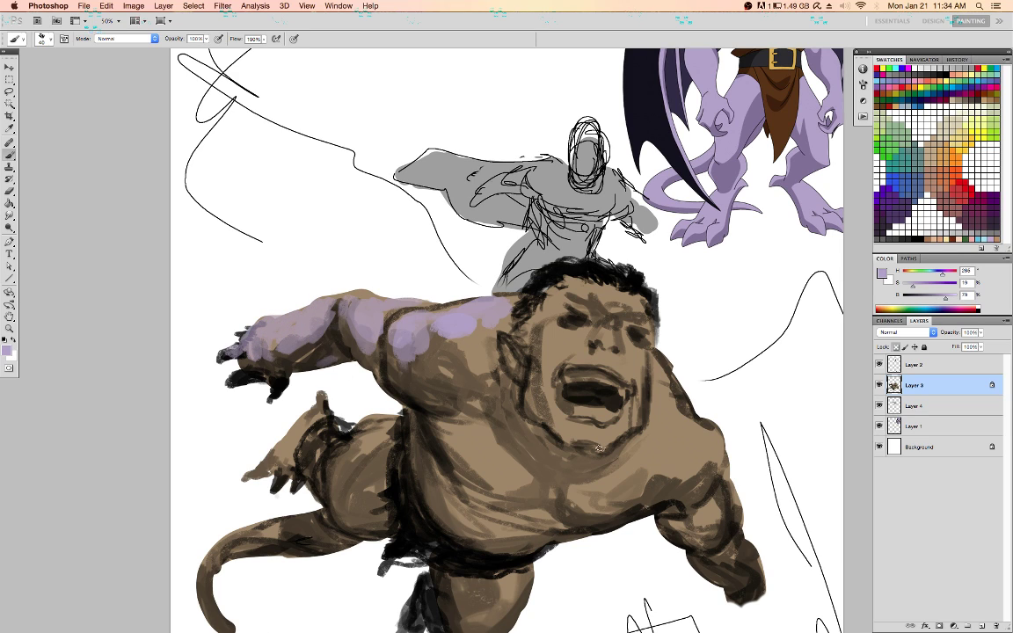
mouse_move(692, 461)
mouse_down()
mouse_move(689, 431)
mouse_move(700, 446)
mouse_move(708, 437)
mouse_move(688, 460)
mouse_move(664, 380)
mouse_move(681, 424)
mouse_move(672, 365)
mouse_move(680, 402)
mouse_move(665, 469)
mouse_move(709, 463)
mouse_move(715, 446)
mouse_move(712, 484)
mouse_move(725, 521)
mouse_move(710, 523)
mouse_move(729, 490)
mouse_move(699, 524)
mouse_up()
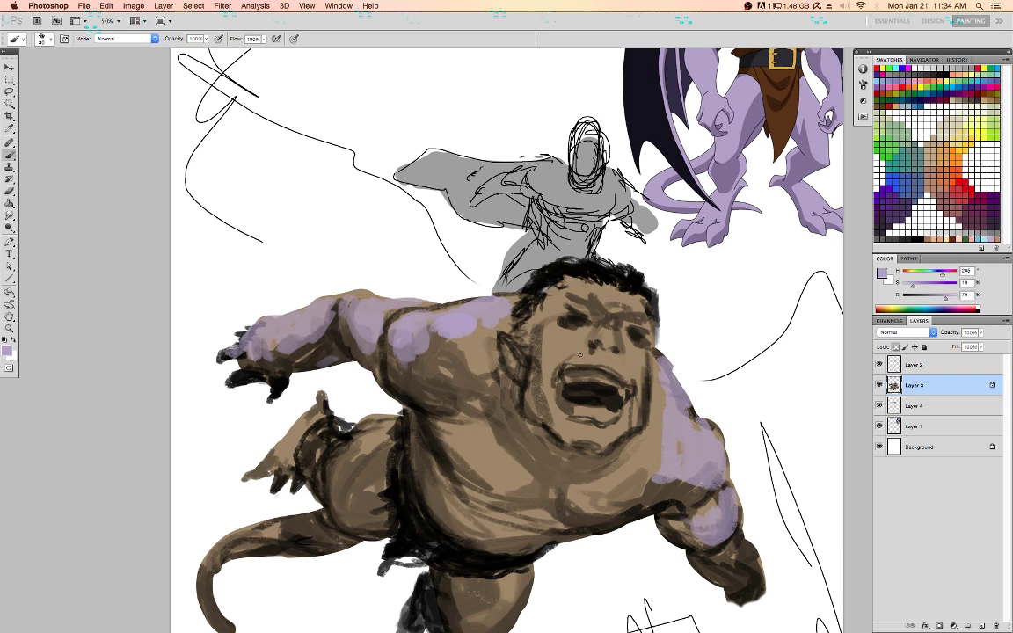
Paint light purple patches on the large figure's cheeks, brow, forehead and chin
mouse_move(580, 356)
mouse_down()
mouse_move(553, 333)
mouse_move(563, 332)
mouse_up()
mouse_move(598, 297)
mouse_down()
mouse_move(572, 290)
mouse_move(637, 306)
mouse_up()
drag(638, 359, 630, 350)
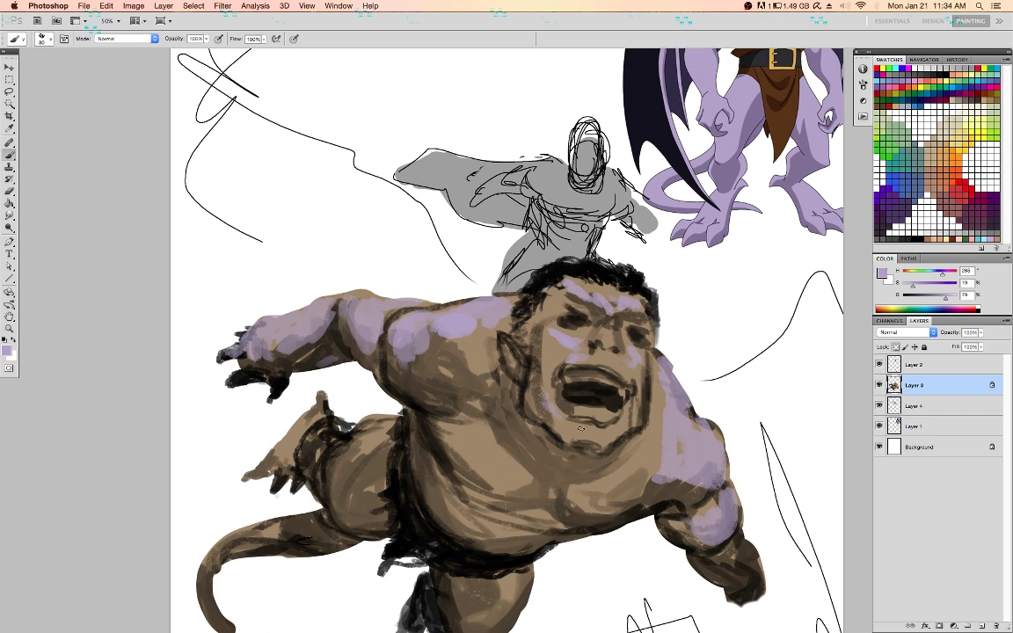
drag(577, 431, 605, 440)
Paint the large figure's chest, forward forearm and fist with light and darker purple tones
mouse_move(503, 457)
mouse_down()
mouse_move(561, 454)
mouse_move(538, 492)
mouse_move(538, 473)
mouse_move(517, 480)
mouse_move(525, 492)
mouse_move(468, 476)
mouse_move(453, 448)
mouse_move(493, 468)
mouse_move(521, 459)
mouse_move(472, 410)
mouse_up()
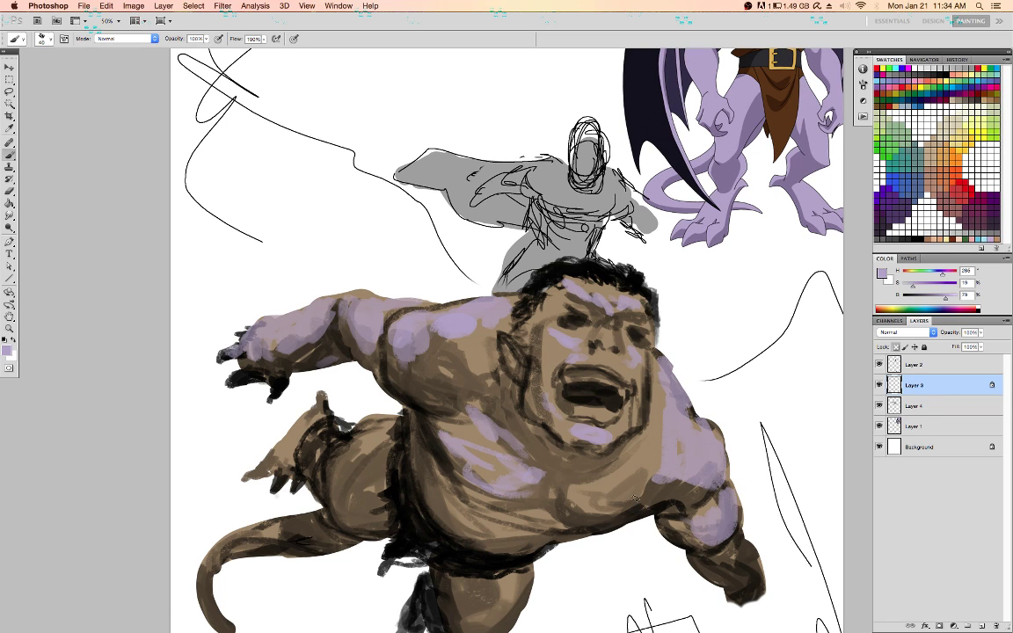
mouse_move(572, 500)
mouse_down()
mouse_move(642, 482)
mouse_move(584, 484)
mouse_move(625, 480)
mouse_move(647, 459)
mouse_move(611, 483)
mouse_move(648, 485)
mouse_move(621, 511)
mouse_move(656, 489)
mouse_move(670, 499)
mouse_move(647, 491)
mouse_move(673, 480)
mouse_move(662, 475)
mouse_move(679, 477)
mouse_move(670, 506)
mouse_move(693, 500)
mouse_move(717, 518)
mouse_move(667, 528)
mouse_move(716, 556)
mouse_move(706, 563)
mouse_move(725, 548)
mouse_move(737, 589)
mouse_up()
alt+click(645, 510)
alt+click(673, 479)
drag(731, 546, 754, 581)
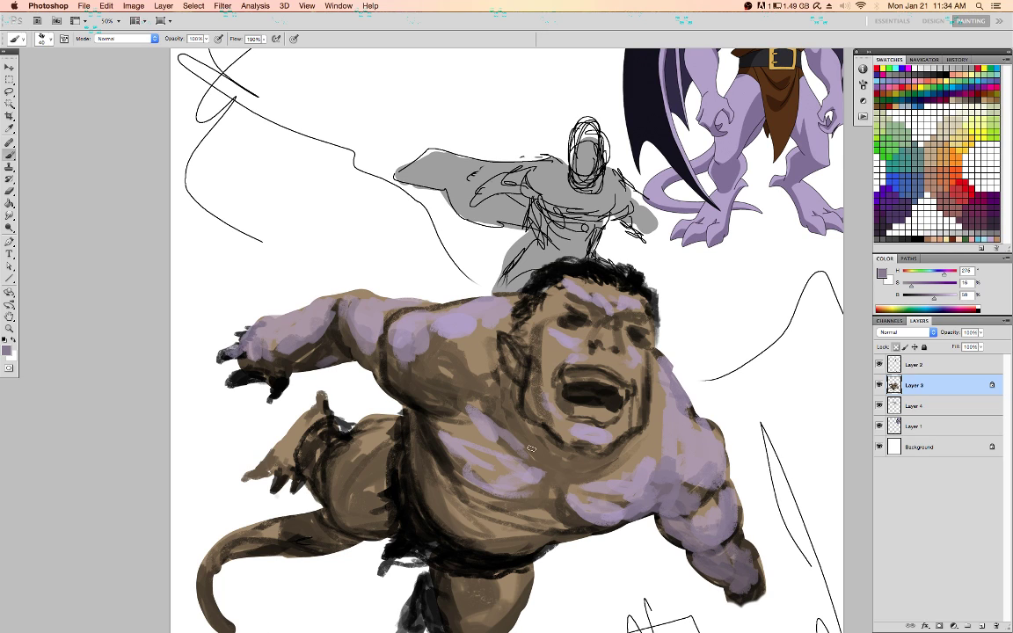
Cover the rear forearm, hand and upper shoulder with muted purples sampled from the painted skin
mouse_move(343, 360)
mouse_down()
mouse_move(309, 365)
mouse_move(282, 357)
mouse_move(296, 331)
mouse_move(275, 341)
mouse_move(266, 371)
mouse_move(237, 378)
mouse_move(271, 372)
mouse_move(281, 344)
mouse_up()
alt+click(295, 334)
alt+click(428, 346)
alt+click(430, 348)
alt+click(431, 344)
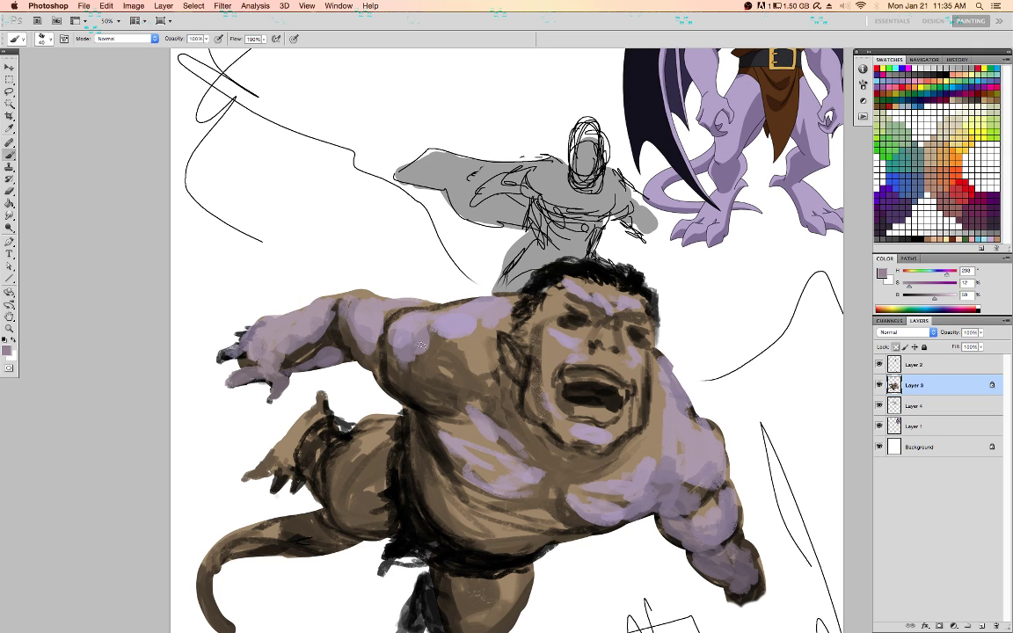
mouse_move(441, 340)
mouse_down()
mouse_move(448, 356)
mouse_move(464, 307)
mouse_move(480, 307)
mouse_move(451, 280)
mouse_move(424, 296)
mouse_move(435, 292)
mouse_up()
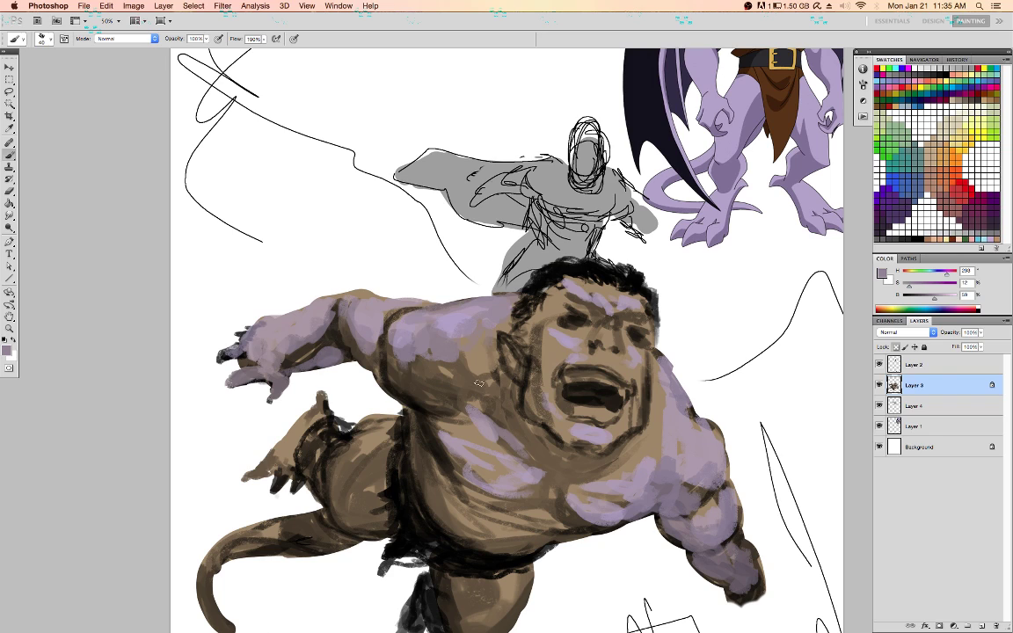
Extend the light purple skin over the rear shoulder, side of the torso, chin and cheek
alt+click(444, 329)
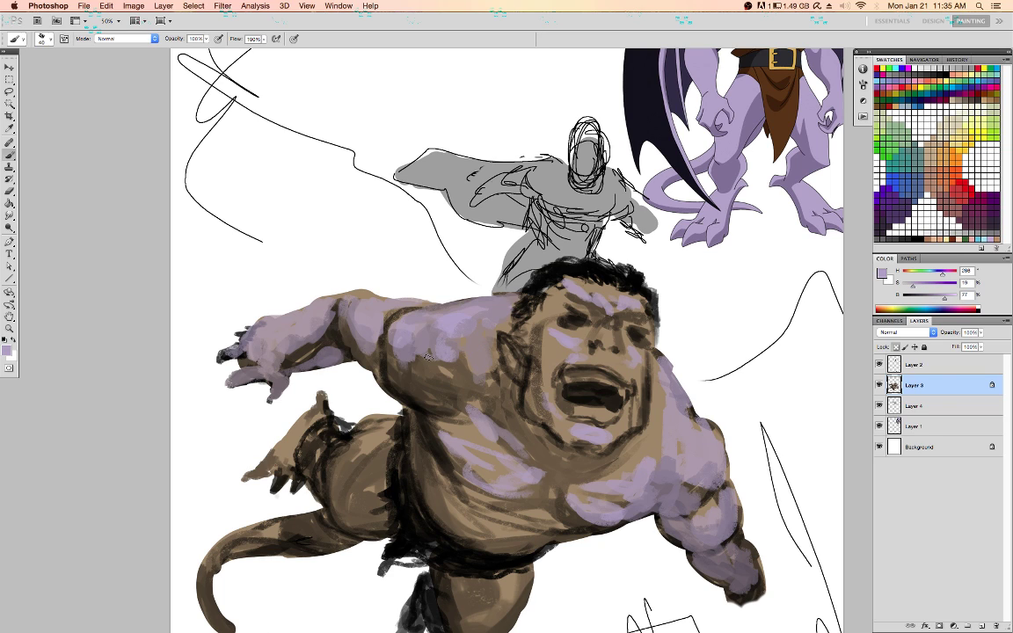
mouse_move(438, 356)
mouse_down()
mouse_move(416, 374)
mouse_move(427, 389)
mouse_move(401, 391)
mouse_move(393, 364)
mouse_up()
mouse_move(441, 433)
mouse_down()
mouse_move(395, 400)
mouse_move(398, 444)
mouse_move(378, 391)
mouse_move(422, 471)
mouse_move(487, 538)
mouse_move(439, 484)
mouse_move(479, 479)
mouse_move(466, 484)
mouse_move(545, 536)
mouse_move(500, 482)
mouse_move(444, 475)
mouse_move(423, 453)
mouse_move(441, 462)
mouse_up()
mouse_move(599, 436)
mouse_down()
mouse_move(628, 431)
mouse_move(582, 438)
mouse_up()
mouse_move(570, 348)
mouse_down()
mouse_move(561, 359)
mouse_move(548, 331)
mouse_up()
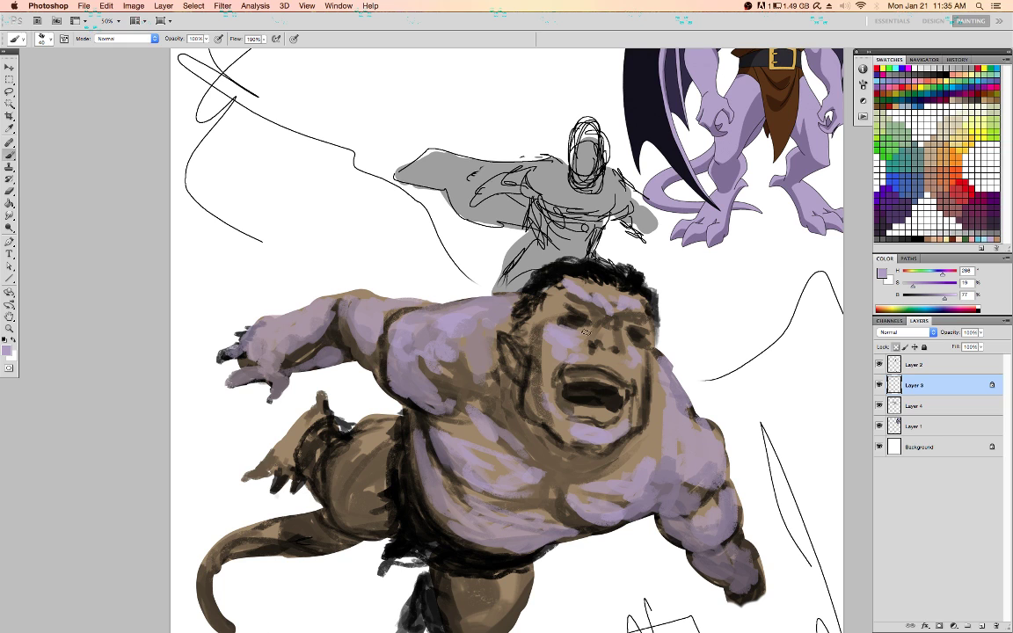
Fill the large figure's forehead, nose, cheeks and jaw around the mouth with light purple
drag(662, 267, 634, 293)
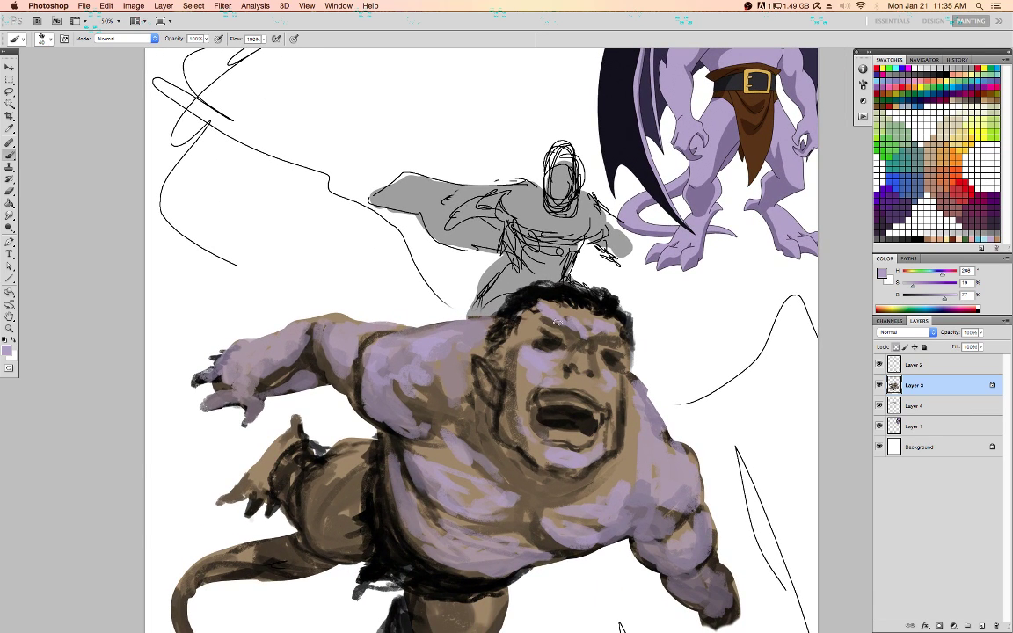
drag(567, 317, 597, 326)
mouse_move(602, 377)
mouse_down()
mouse_move(617, 424)
mouse_move(602, 445)
mouse_move(531, 444)
mouse_up()
mouse_move(466, 392)
mouse_down()
mouse_move(465, 361)
mouse_move(506, 324)
mouse_move(506, 341)
mouse_up()
mouse_move(567, 378)
mouse_down()
mouse_move(537, 356)
mouse_move(547, 348)
mouse_move(524, 324)
mouse_move(579, 348)
mouse_move(536, 323)
mouse_move(519, 339)
mouse_up()
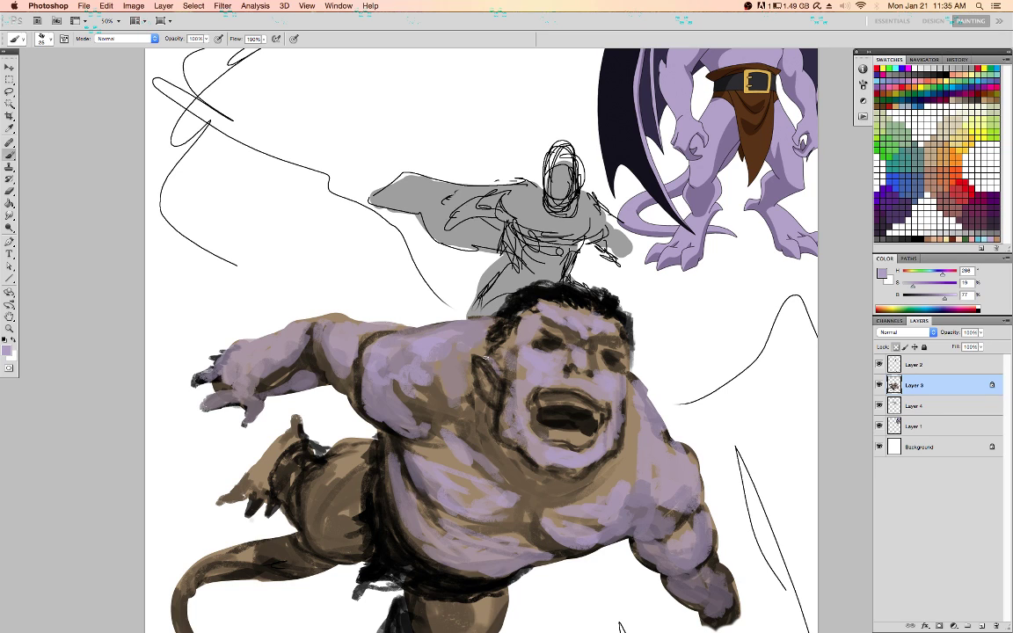
Paint the large figure's pointed ear light purple and shade its inside with a darker sampled purple
mouse_move(472, 351)
mouse_down()
mouse_move(493, 397)
mouse_move(484, 384)
mouse_up()
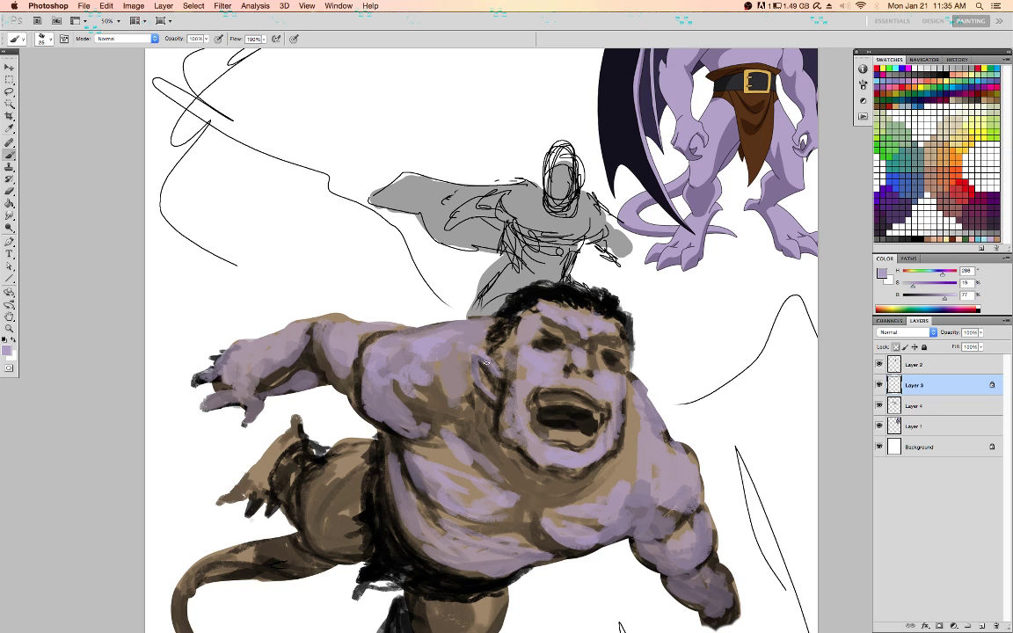
key(d)
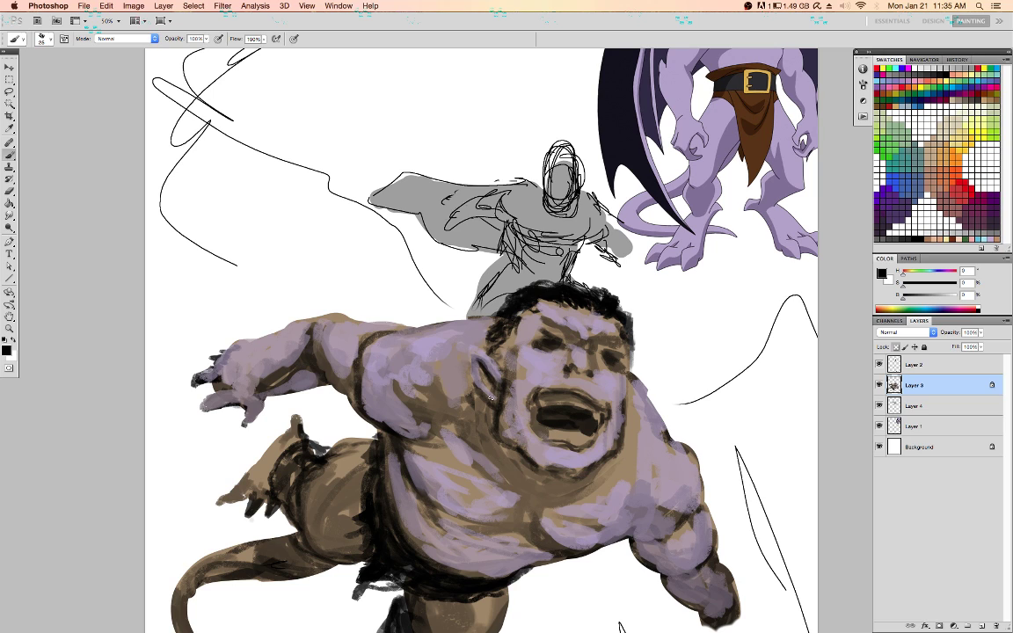
alt+click(492, 387)
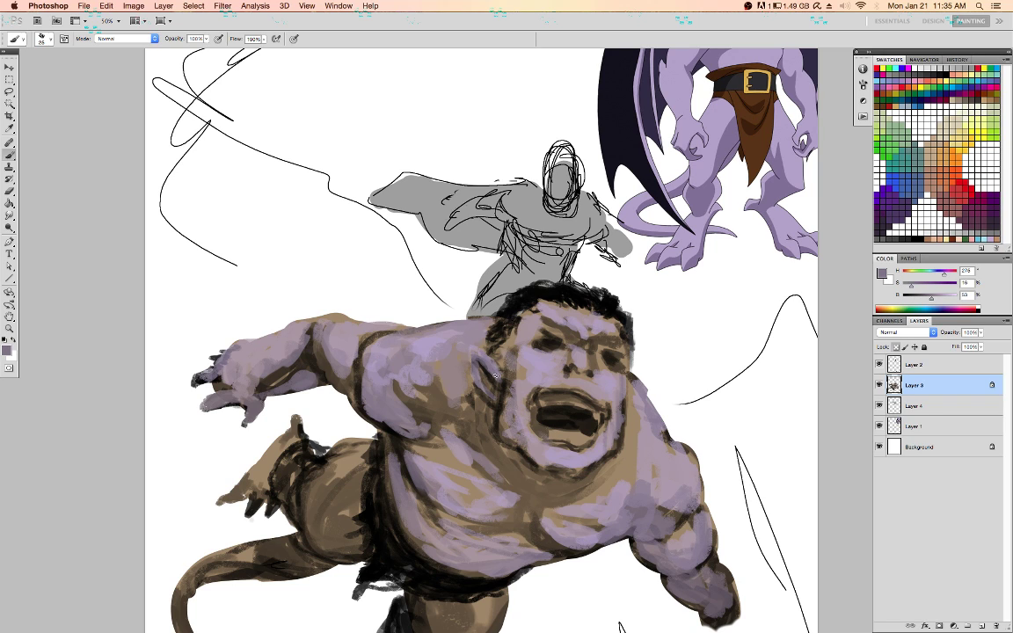
drag(478, 372, 489, 396)
alt+click(511, 307)
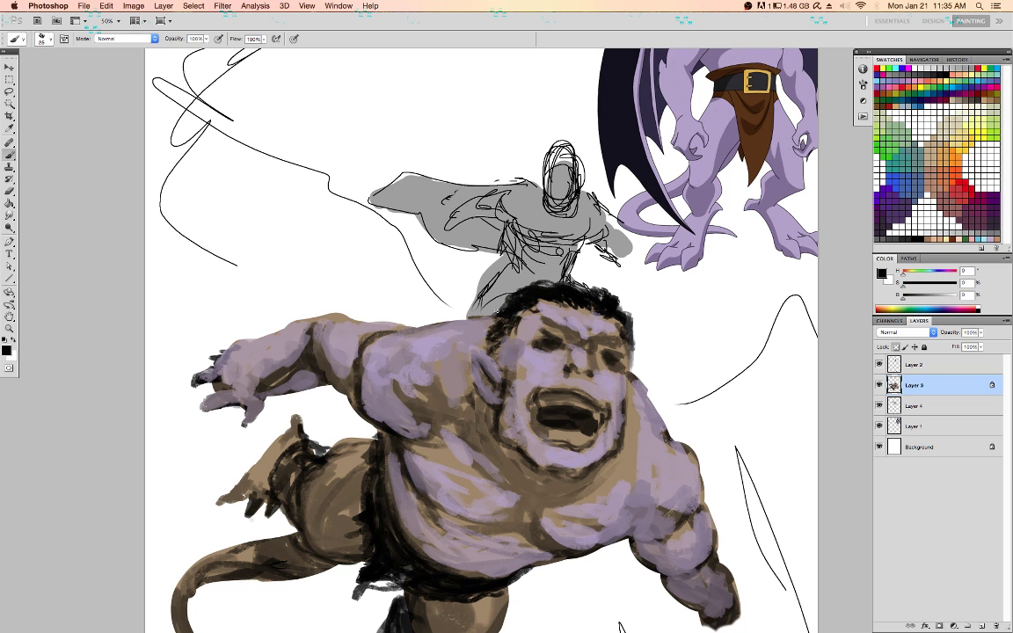
Touch up the dark hairline above the ear and cover the forehead and nose with sampled muted purples
mouse_move(498, 319)
mouse_down()
mouse_move(479, 341)
mouse_move(497, 339)
mouse_move(500, 364)
mouse_up()
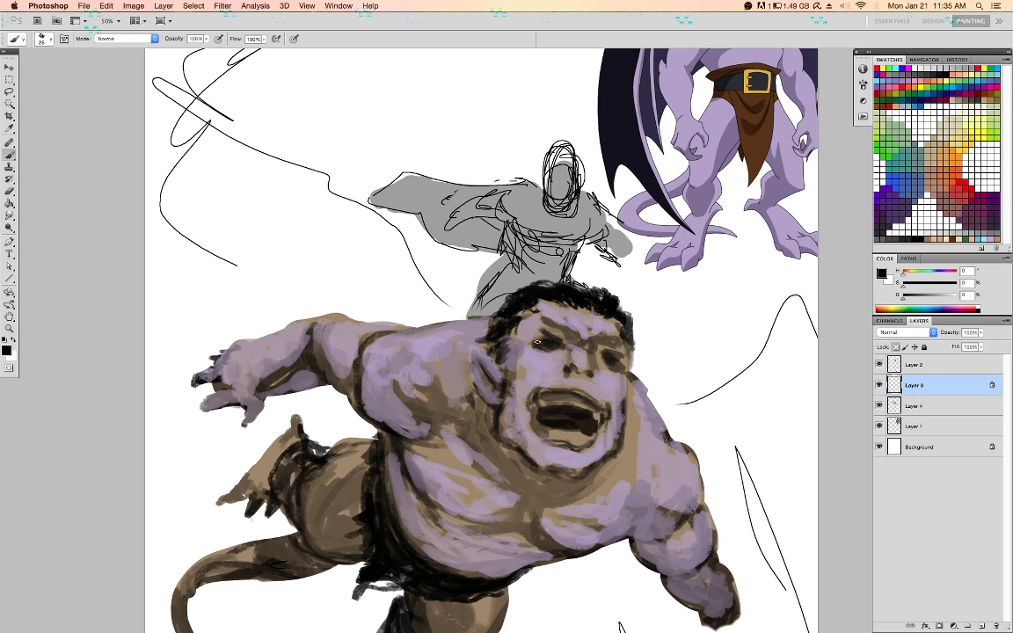
drag(558, 297, 533, 368)
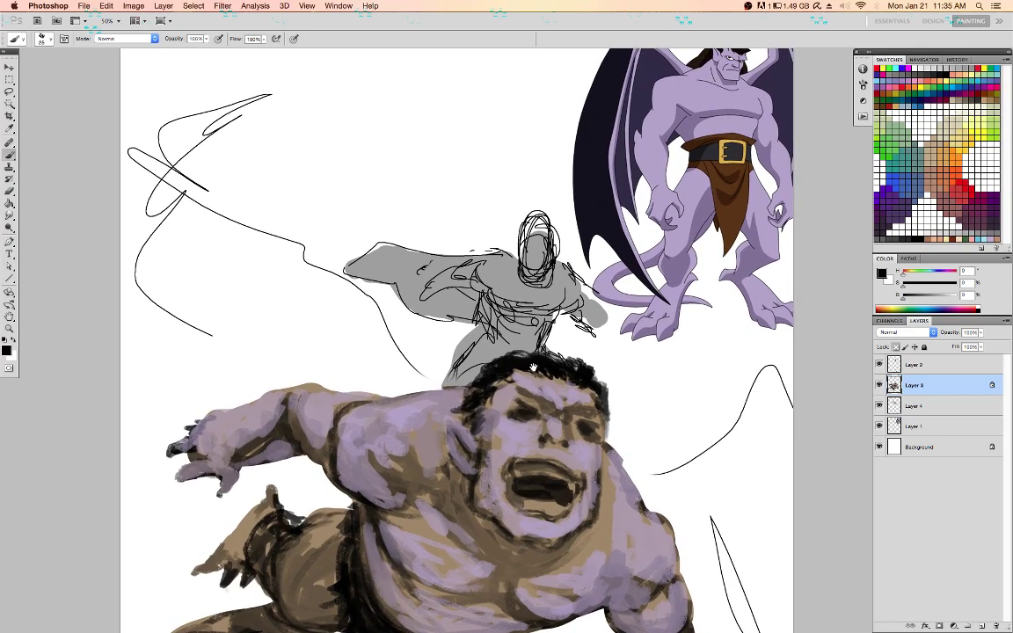
alt+click(528, 376)
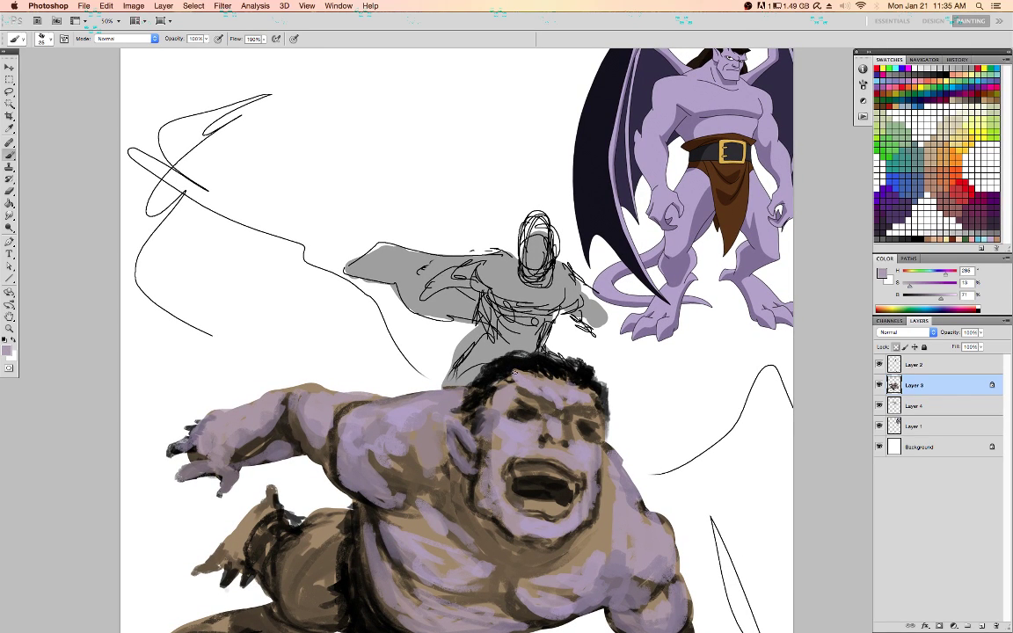
alt+click(577, 398)
drag(569, 402, 560, 426)
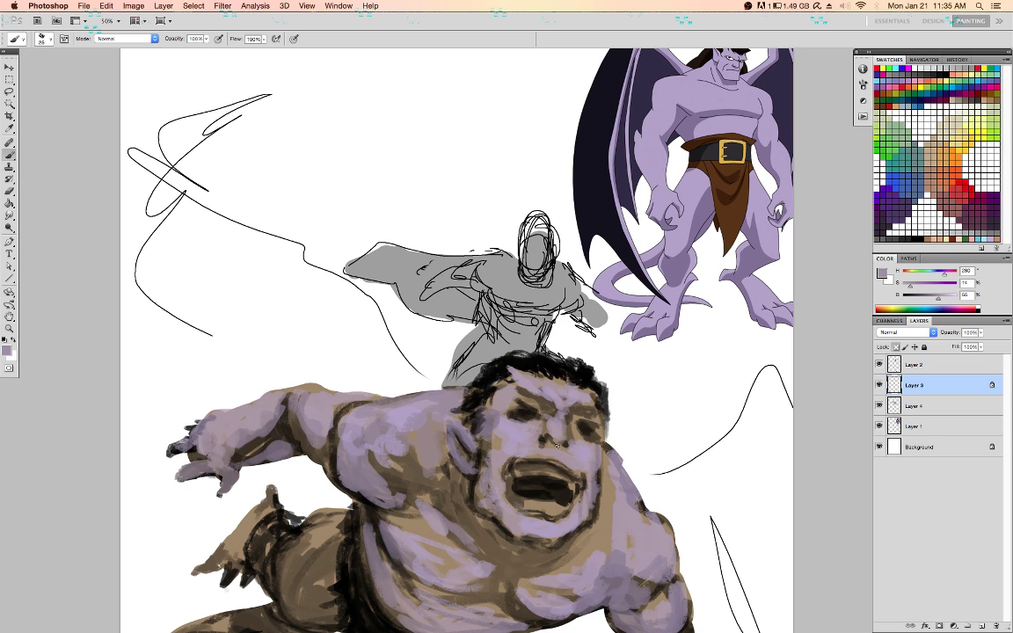
Paint the front shoulder and chest with muted purples sampled from the painted skin
drag(452, 526, 499, 429)
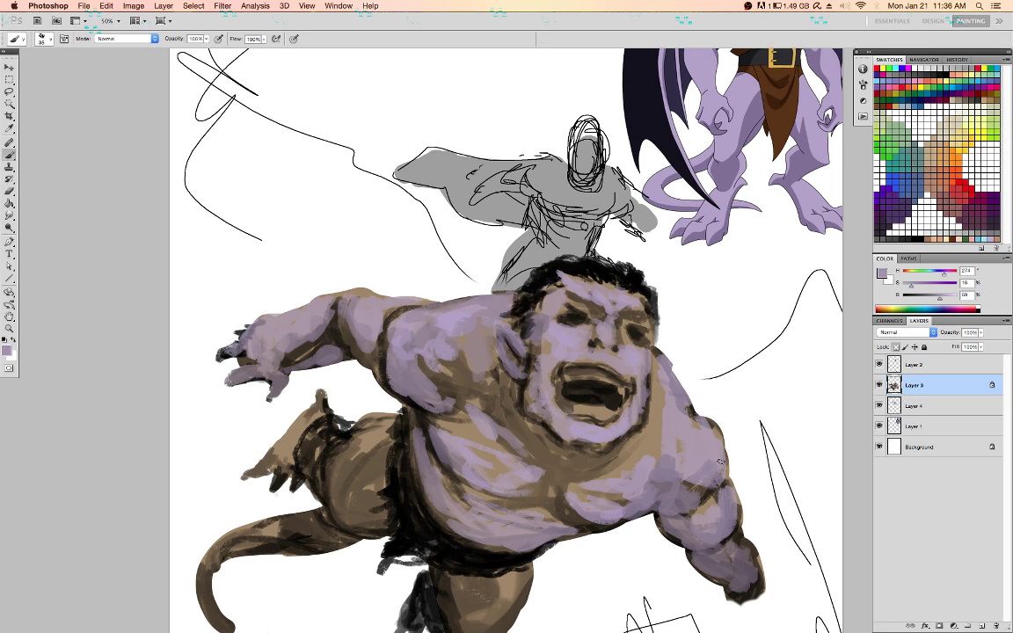
alt+click(683, 427)
drag(664, 457, 648, 444)
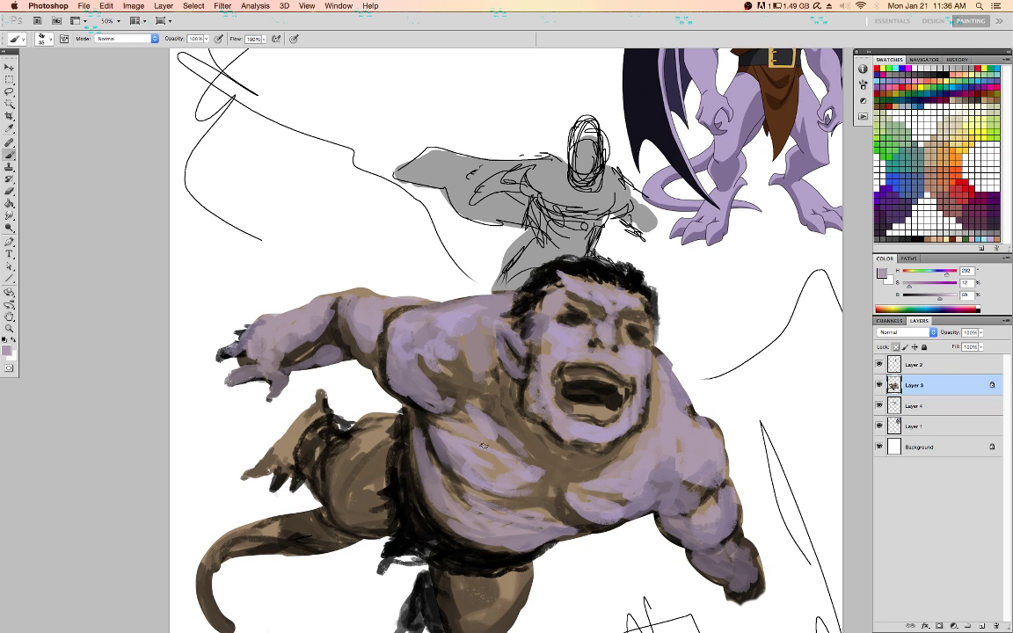
Start purple skin on the rear thigh and cover the tail down to its tip with muted purple
drag(352, 489, 361, 504)
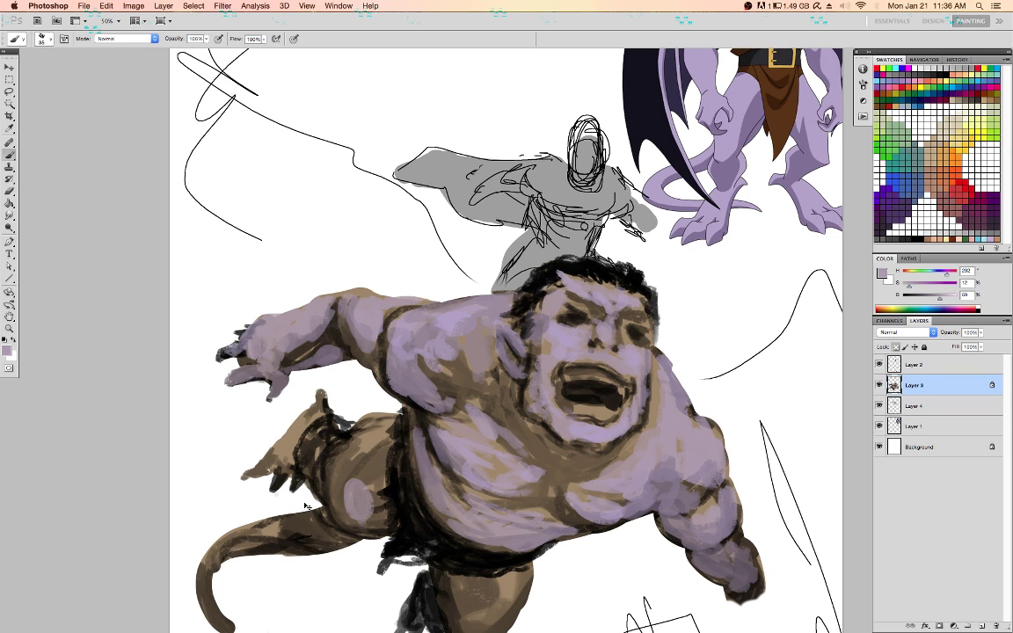
key(super+minus)
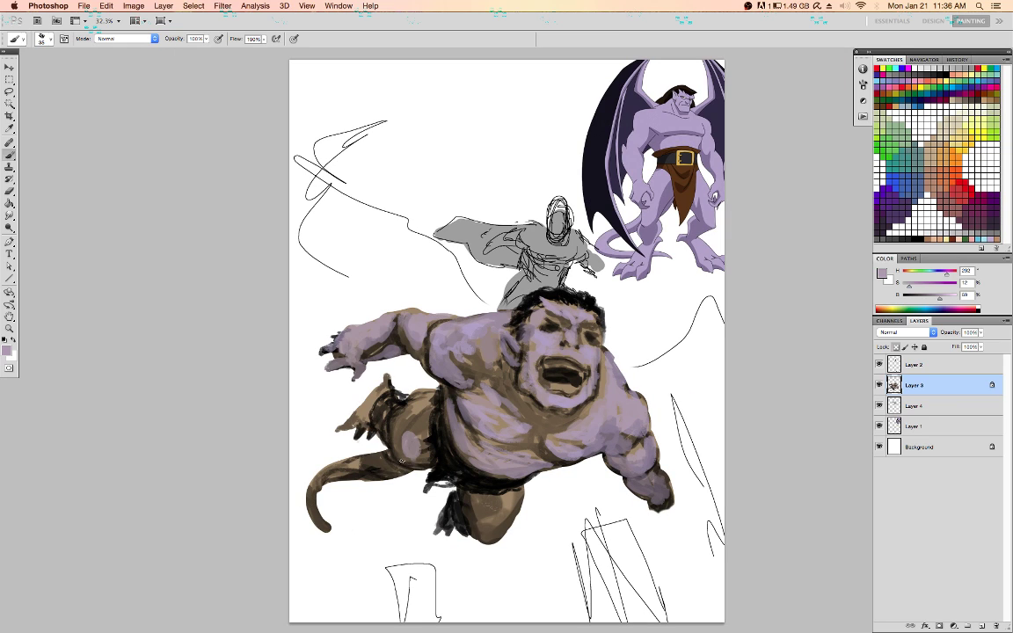
drag(374, 466, 368, 467)
mouse_move(349, 468)
mouse_down()
mouse_move(308, 506)
mouse_move(327, 530)
mouse_up()
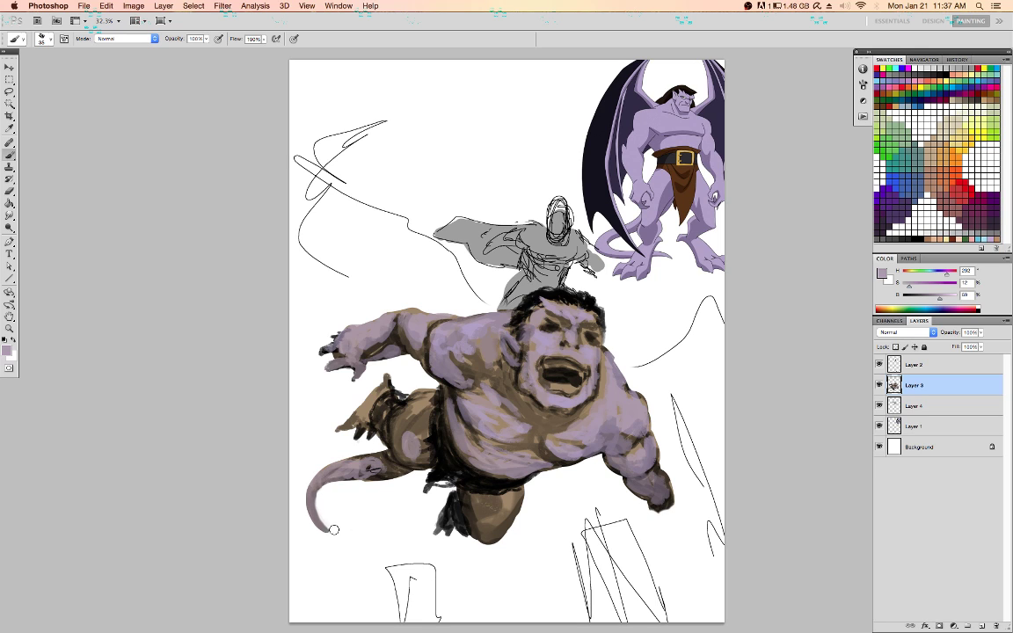
Lock Layer 3's transparent pixels and cover the rear thigh and the front leg's knee with muted purple
key(slash)
click(935, 367)
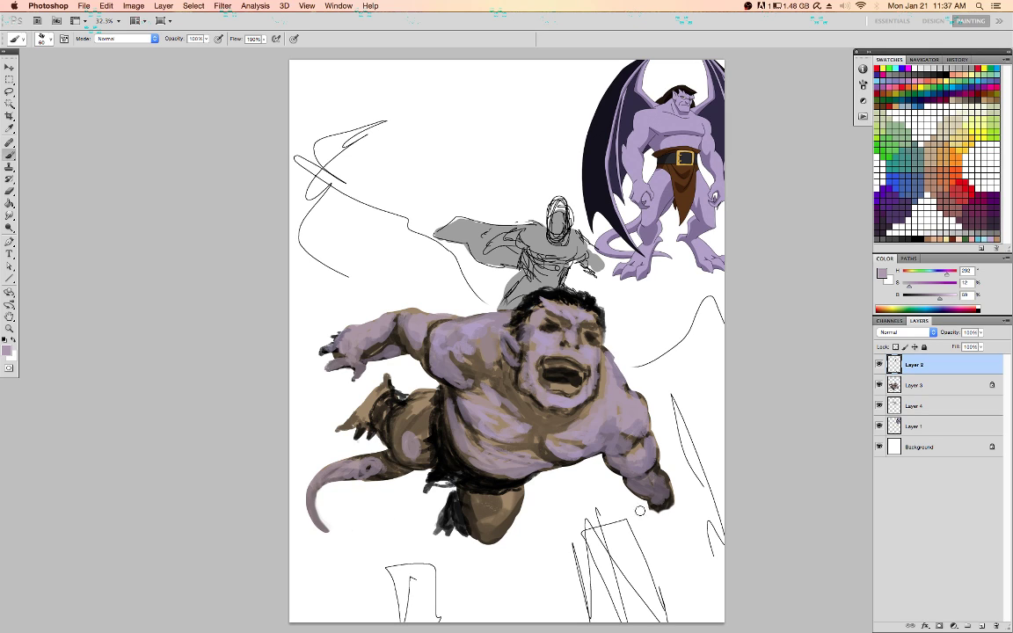
click(914, 387)
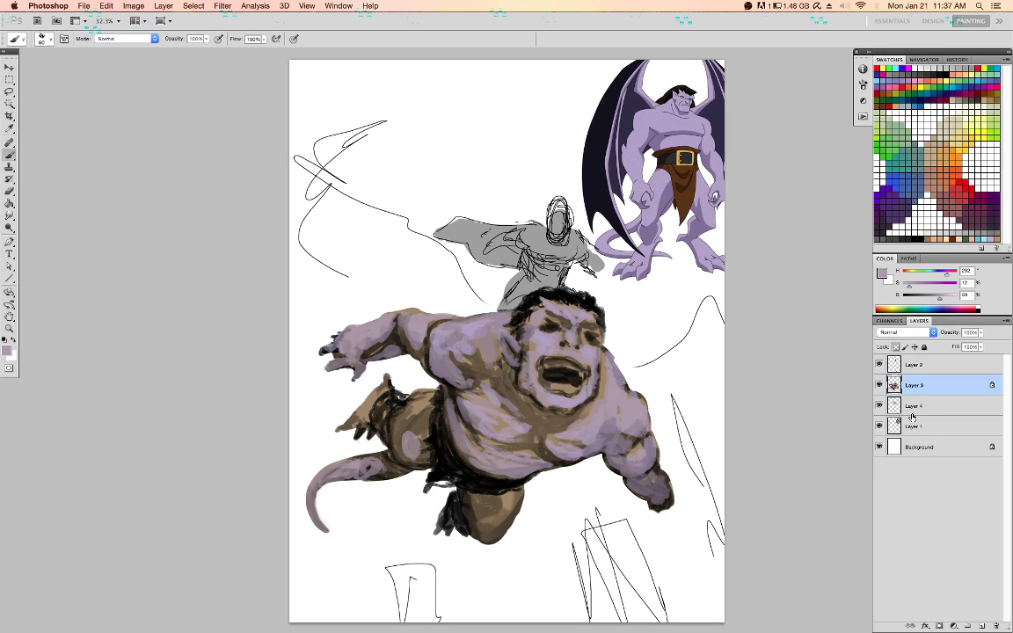
mouse_move(410, 452)
mouse_down()
mouse_move(415, 409)
mouse_move(411, 455)
mouse_move(409, 422)
mouse_move(471, 423)
mouse_move(453, 412)
mouse_move(416, 430)
mouse_move(407, 412)
mouse_move(428, 399)
mouse_move(419, 446)
mouse_up()
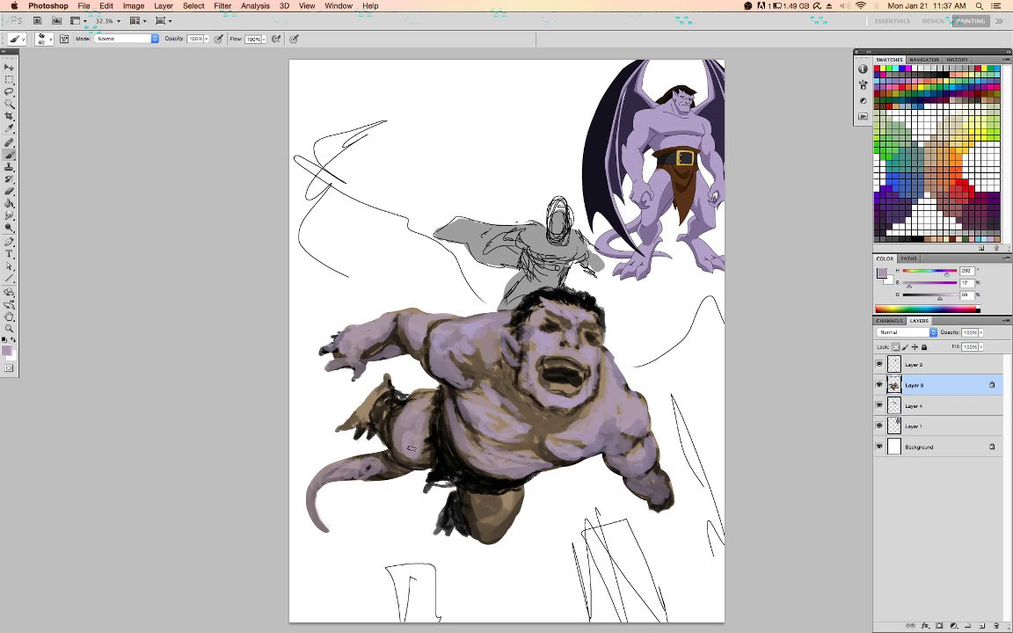
mouse_move(483, 528)
mouse_down()
mouse_move(484, 515)
mouse_move(506, 528)
mouse_move(512, 515)
mouse_up()
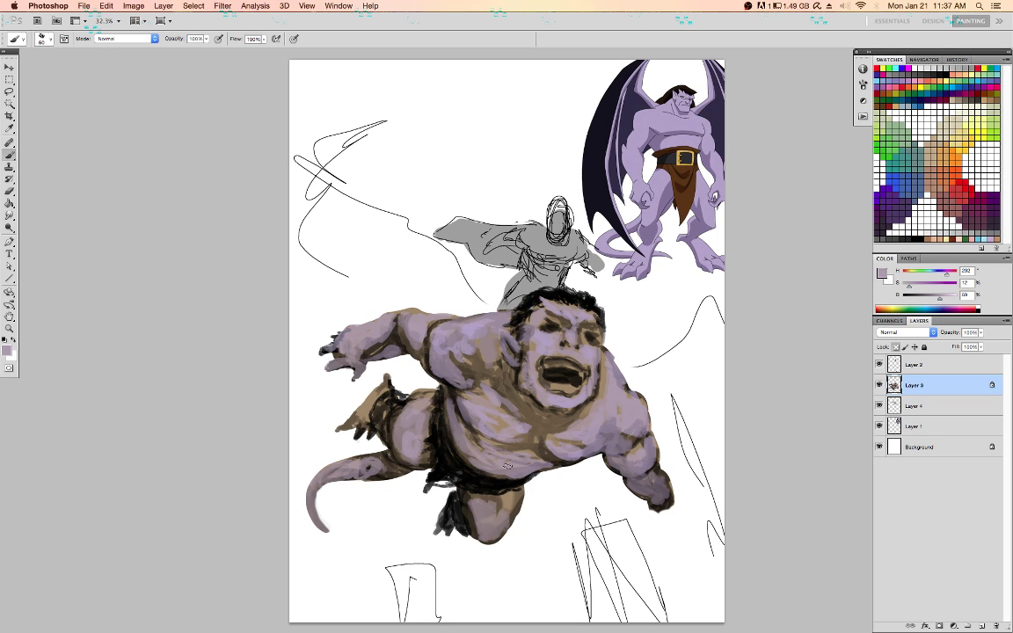
mouse_move(490, 518)
mouse_down()
mouse_move(501, 502)
mouse_move(498, 537)
mouse_move(492, 514)
mouse_up()
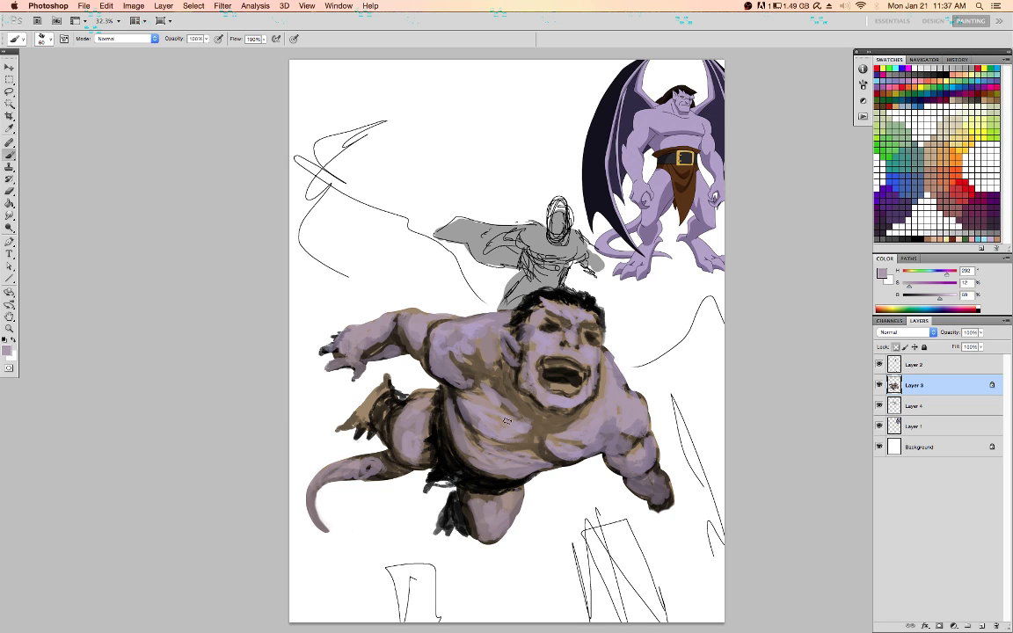
Blend the rear shoulder and the side of the torso below the armpit with darker and mid purples sampled from the skin
key(d)
mouse_move(468, 356)
mouse_down()
mouse_move(483, 373)
mouse_move(519, 370)
mouse_up()
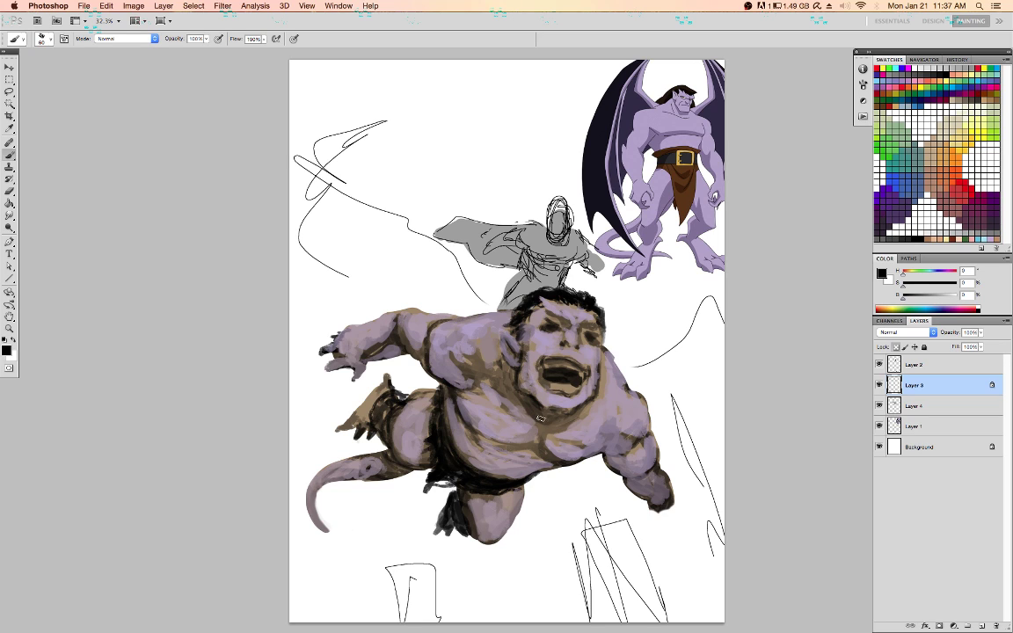
alt+click(472, 353)
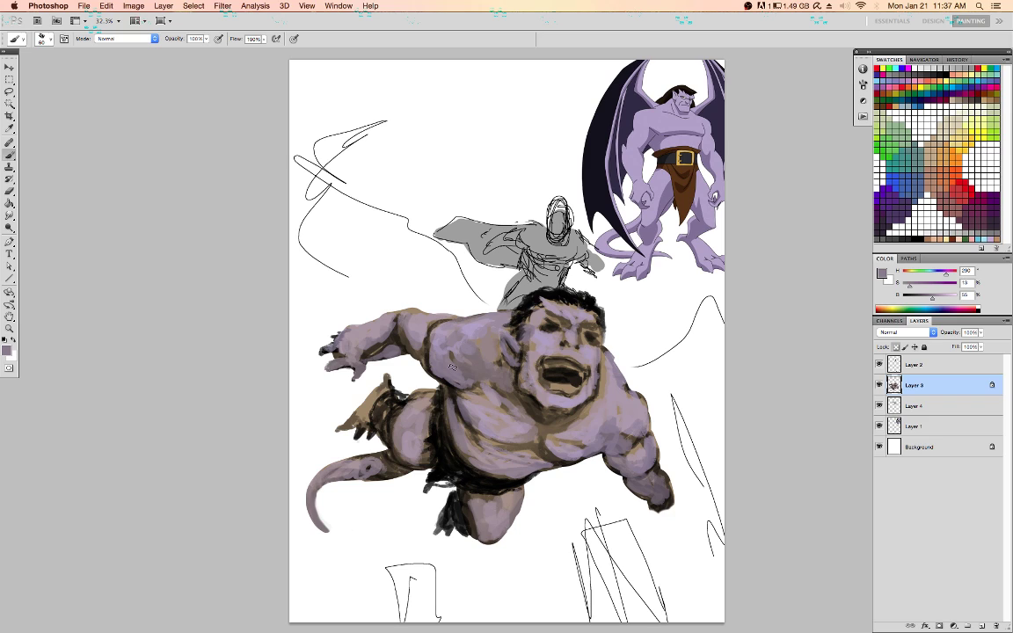
alt+click(447, 368)
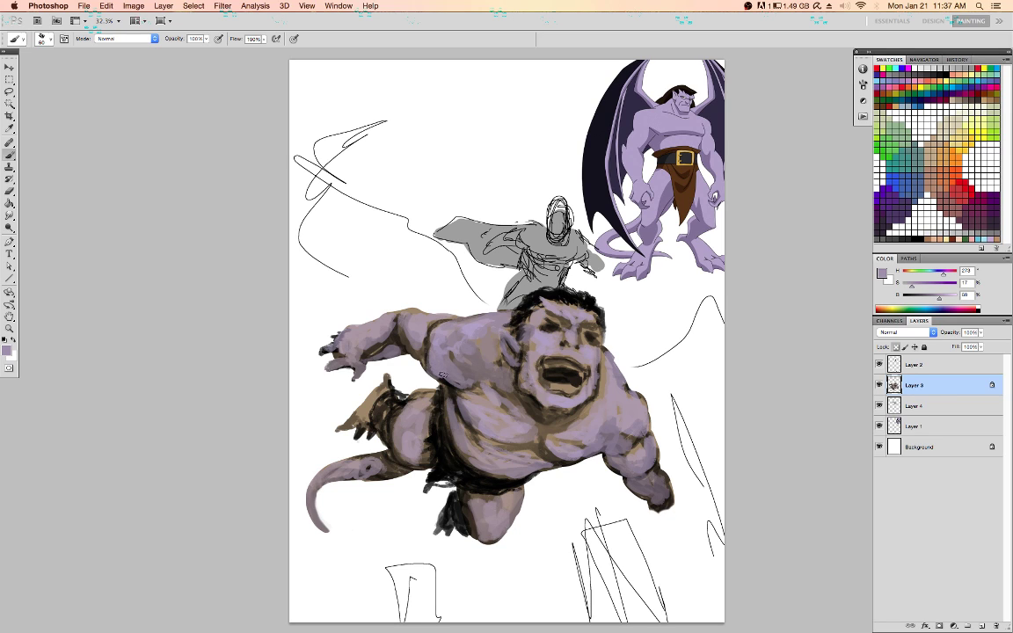
mouse_move(451, 380)
mouse_down()
mouse_move(456, 371)
mouse_move(453, 412)
mouse_up()
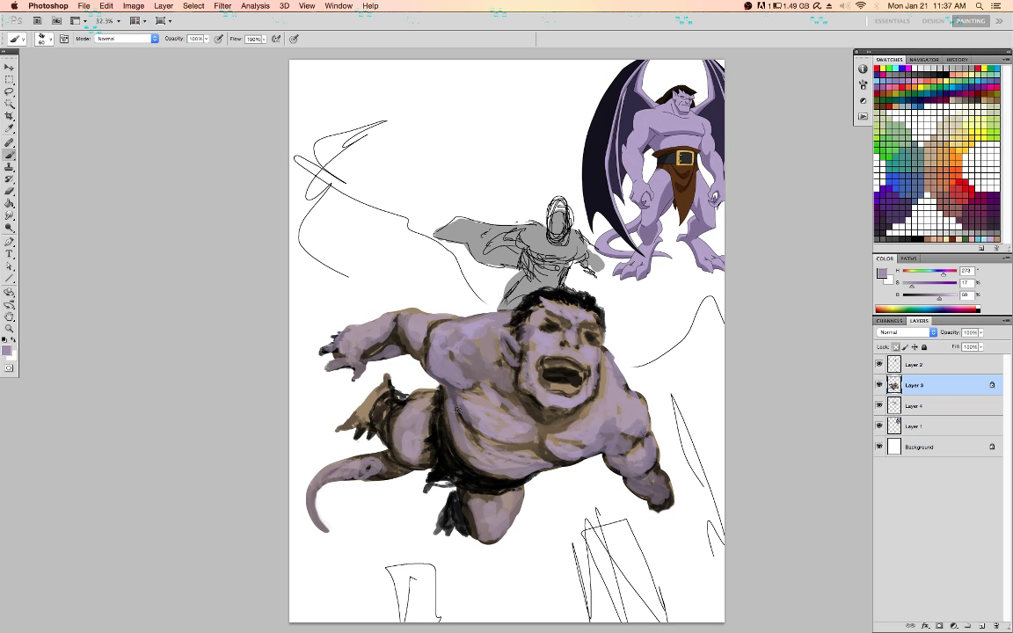
Paint the rear foot and its ankle purple, unlock Layer 3's transparent pixels, and blend the calf with sampled skin tones
mouse_move(368, 415)
mouse_down()
mouse_move(433, 423)
mouse_move(408, 432)
mouse_move(402, 409)
mouse_move(383, 412)
mouse_move(390, 399)
mouse_move(381, 422)
mouse_move(397, 399)
mouse_move(378, 408)
mouse_move(384, 386)
mouse_move(339, 430)
mouse_move(385, 439)
mouse_up()
alt+click(424, 433)
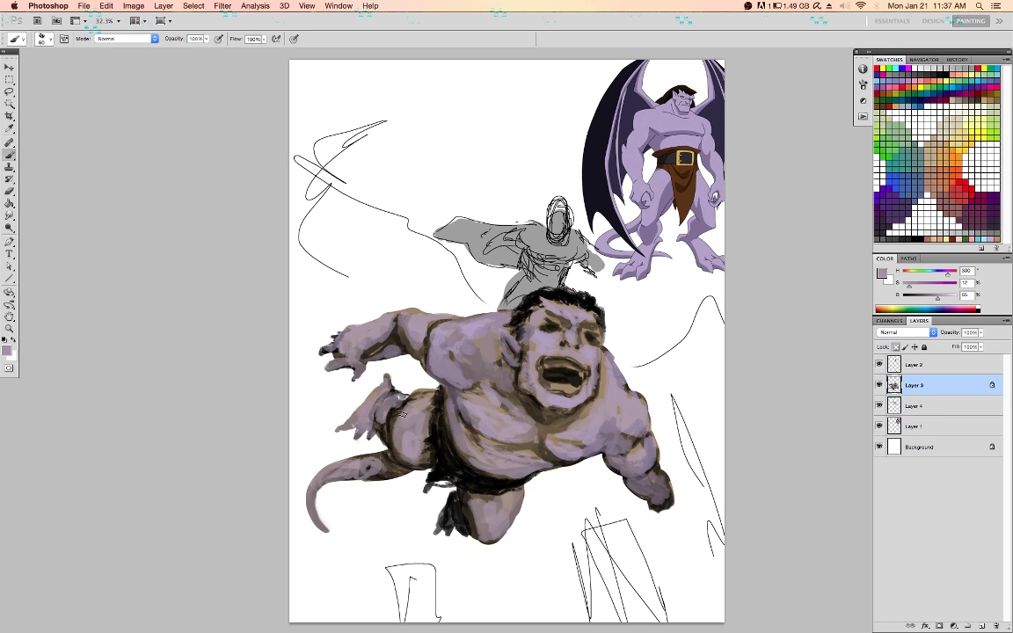
key(/)
key(d)
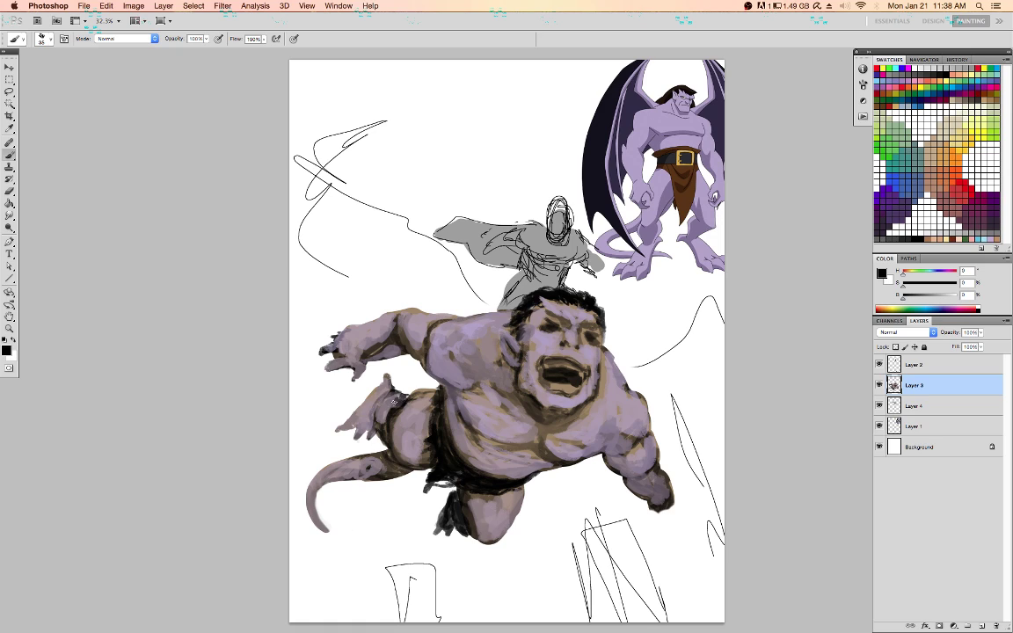
alt+click(358, 359)
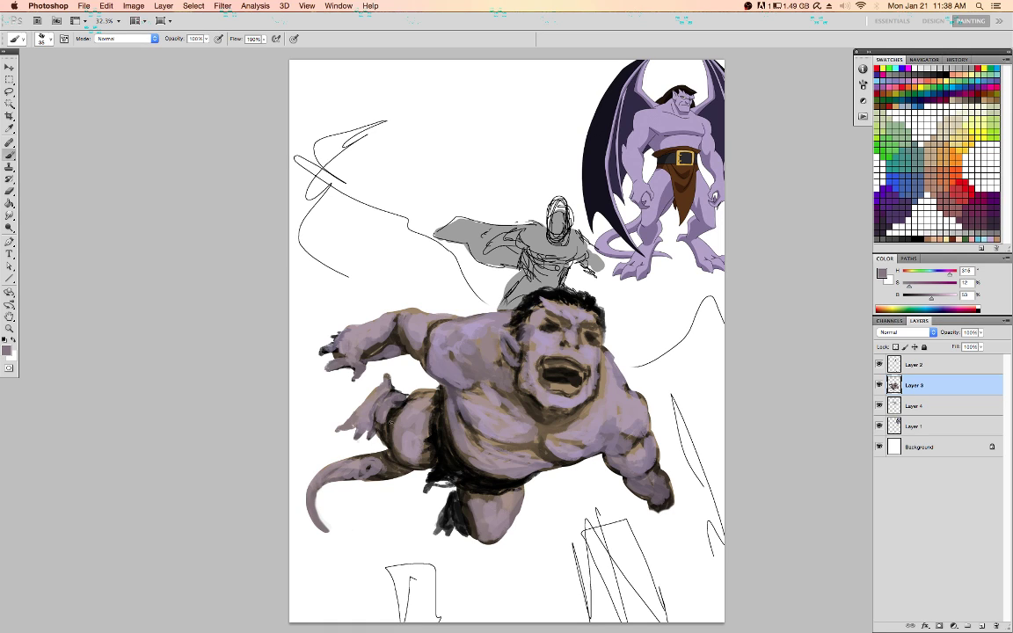
alt+click(402, 424)
mouse_move(403, 424)
mouse_down()
mouse_move(396, 443)
mouse_move(419, 407)
mouse_up()
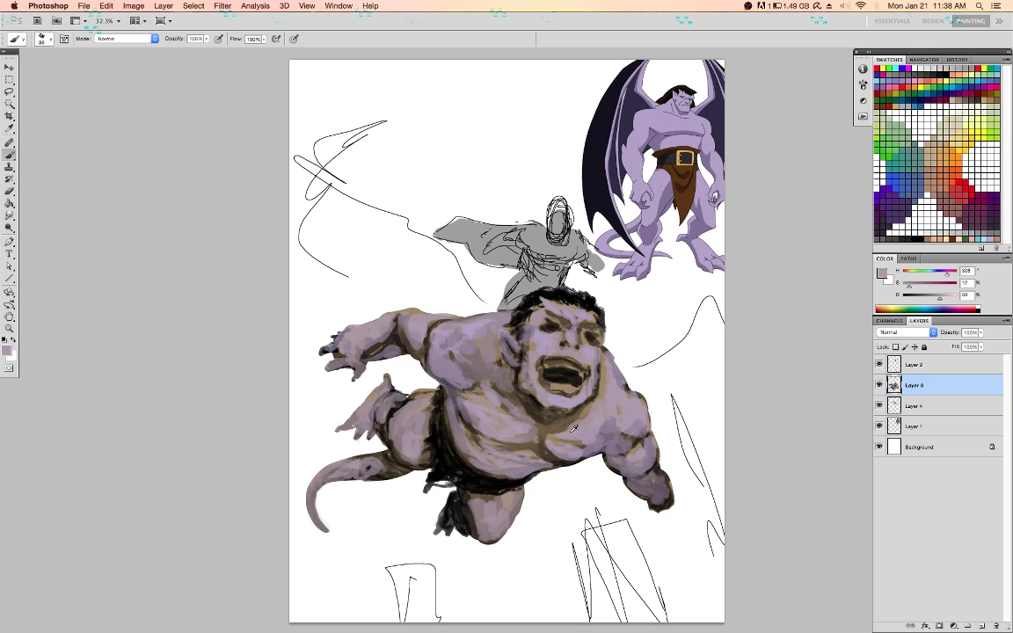
Blend the remaining brown patches on the chest, side and far shoulder with purples sampled from nearby skin
alt+click(593, 409)
alt+click(532, 352)
alt+click(480, 410)
key(shift+Tab)
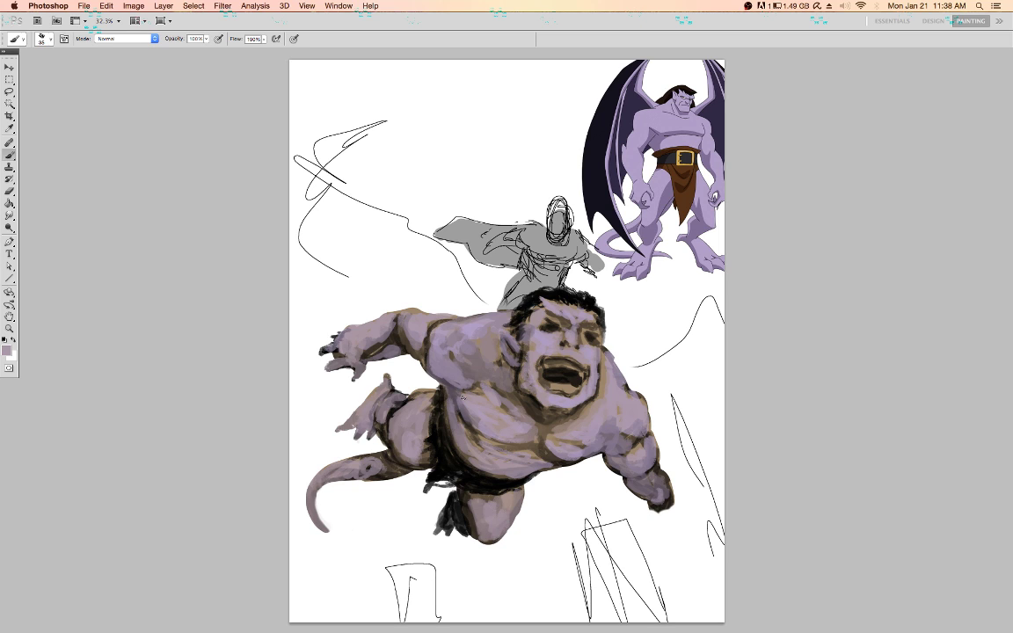
key(Tab)
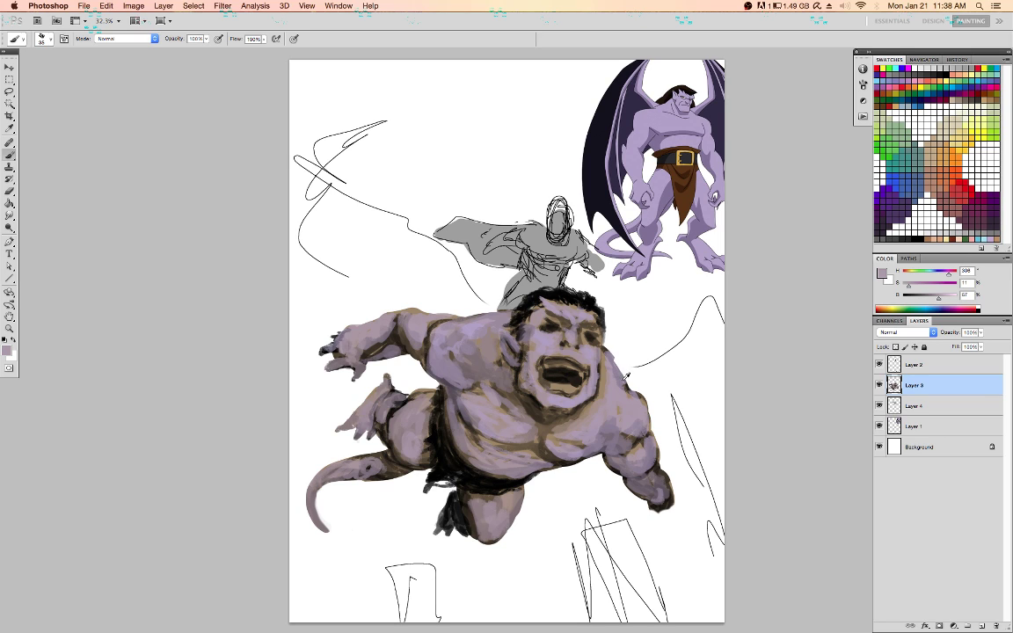
alt+click(623, 374)
alt+click(613, 360)
Shape the front hand's fingers and claws in dark brown sampled from the figure's shadows
alt+click(594, 451)
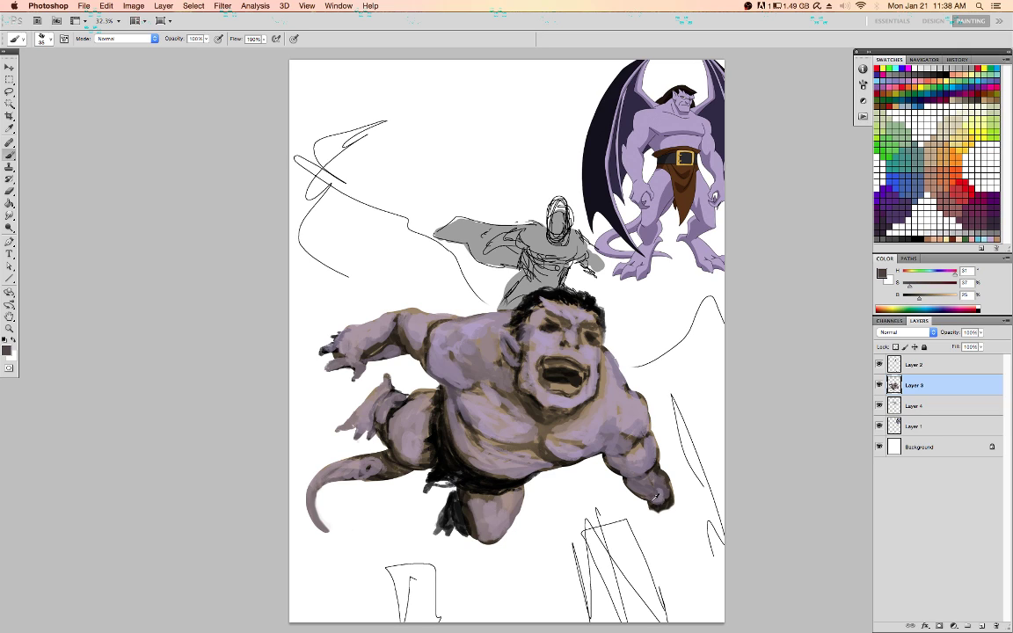
mouse_move(649, 503)
mouse_down()
mouse_move(648, 517)
mouse_move(670, 512)
mouse_up()
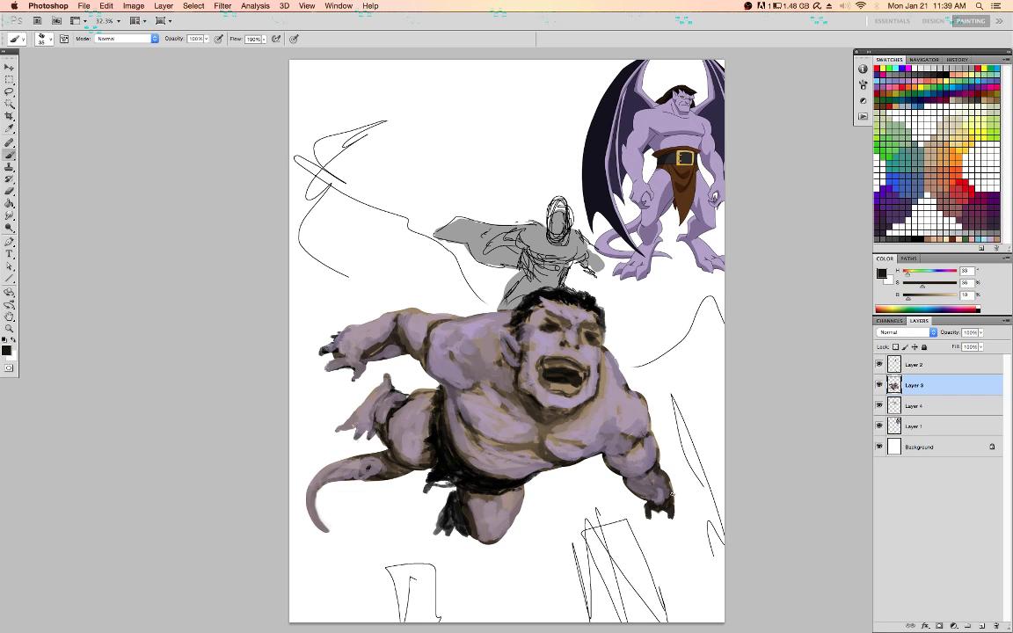
drag(670, 498, 672, 499)
Paint the large figure's loincloth brown using the reference loincloth's colour, and sample a darker brown for its shading
alt+click(690, 198)
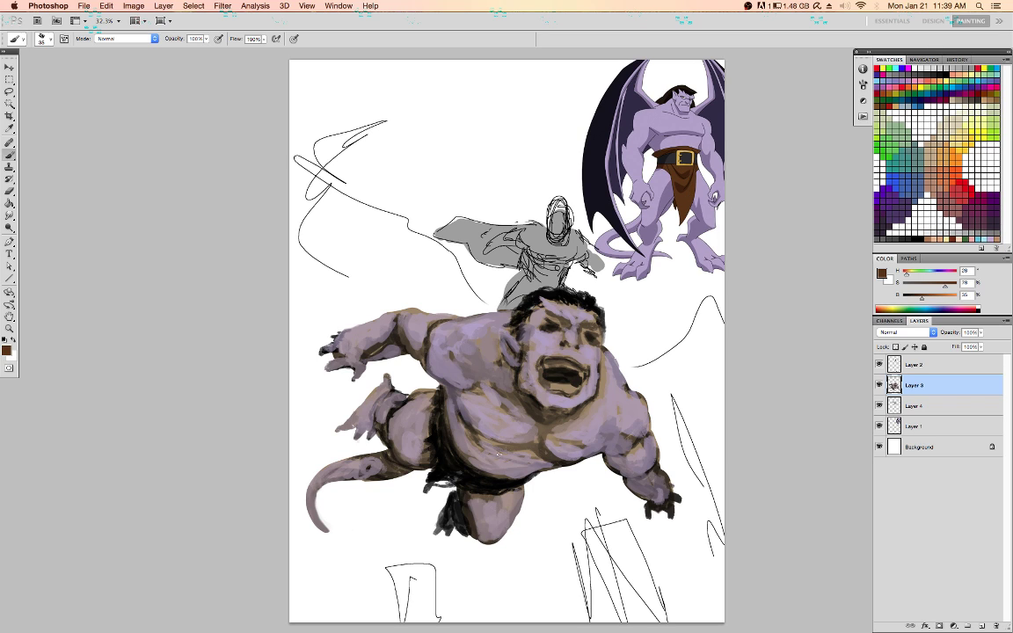
mouse_move(455, 471)
mouse_down()
mouse_move(470, 482)
mouse_move(435, 478)
mouse_move(503, 492)
mouse_up()
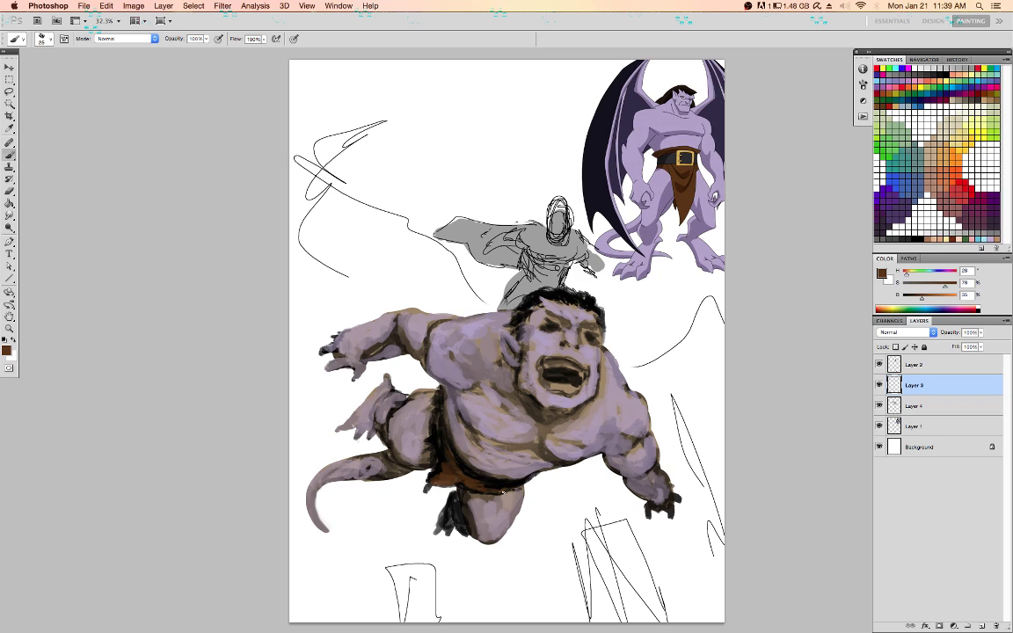
drag(445, 465, 432, 451)
key(d)
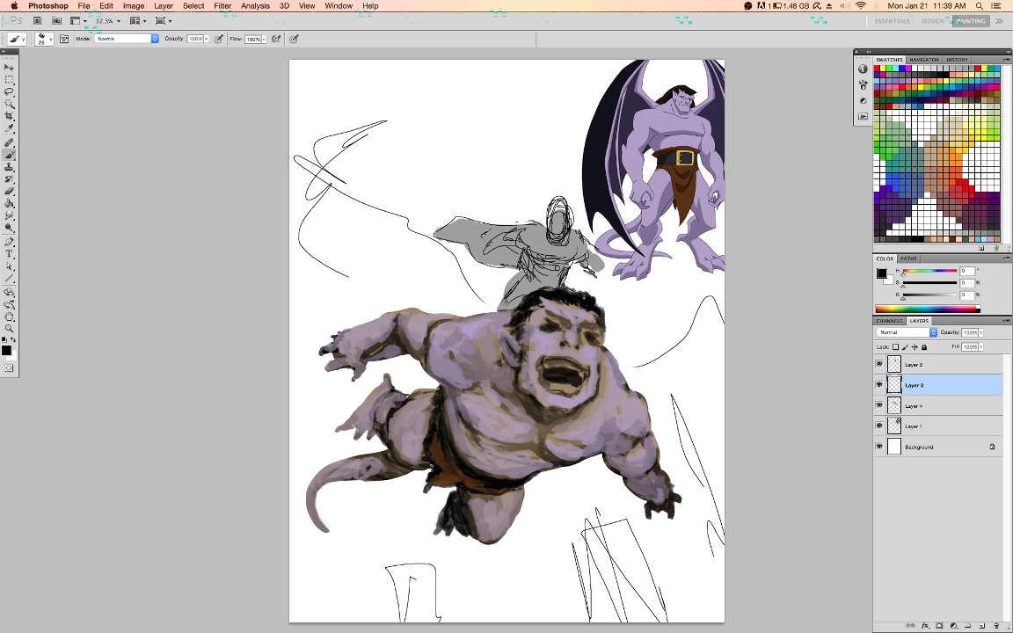
alt+click(434, 457)
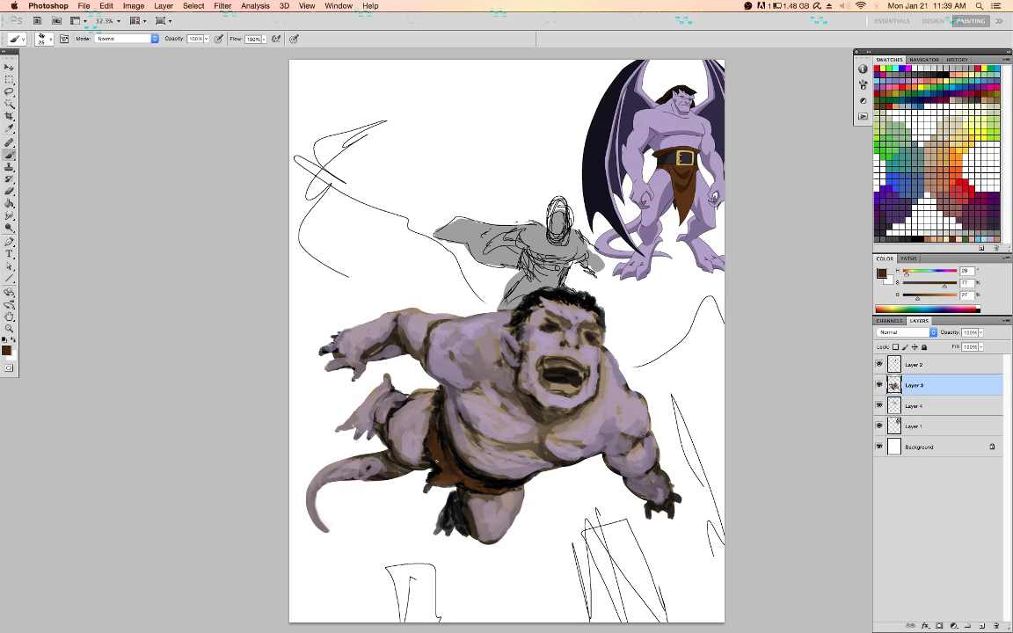
Add a dark belt with a golden yellow buckle above the loincloth, taking the reference belt as a guide
alt+click(677, 161)
alt+click(678, 166)
alt+click(680, 164)
click(960, 151)
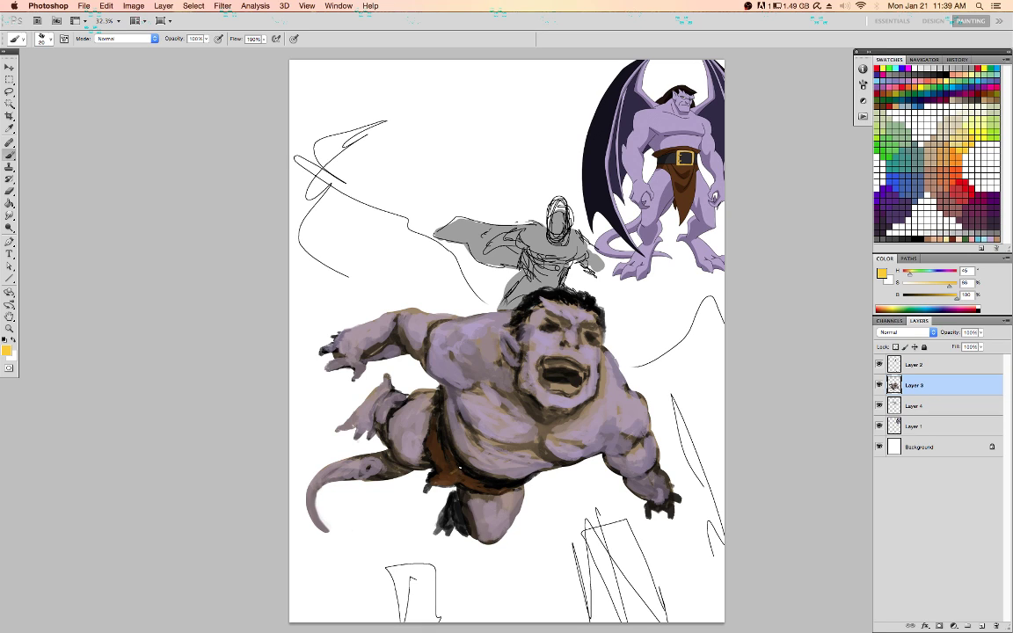
mouse_move(452, 472)
mouse_down()
mouse_move(463, 465)
mouse_move(472, 484)
mouse_move(488, 479)
mouse_up()
drag(460, 476, 454, 474)
alt+click(441, 446)
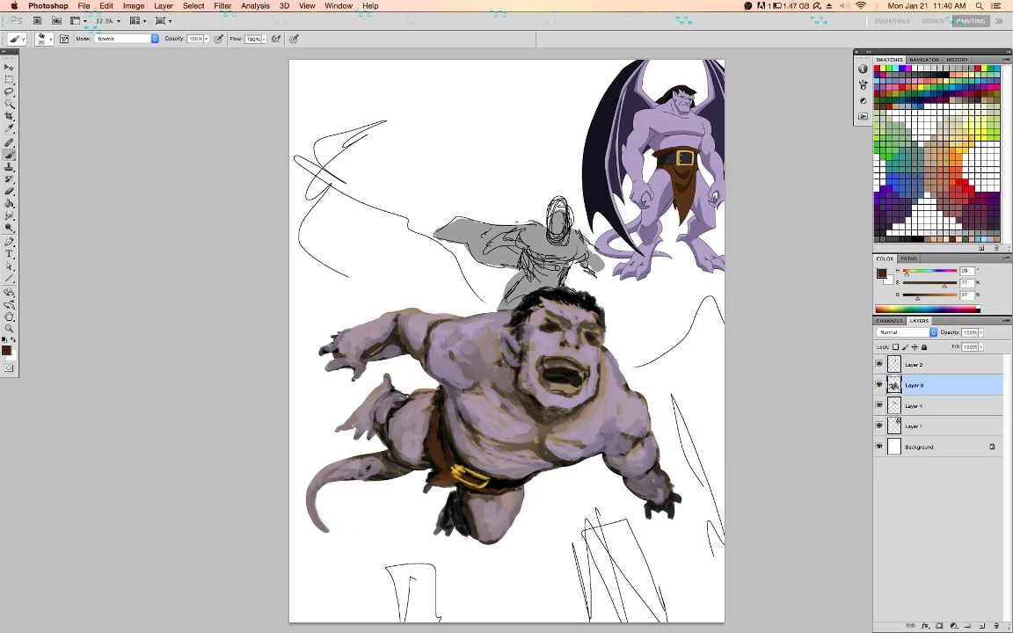
Refine the rear hand's fingers and claws with sampled brown, dark grey and muted purple, and save the document
alt+click(364, 354)
alt+click(379, 355)
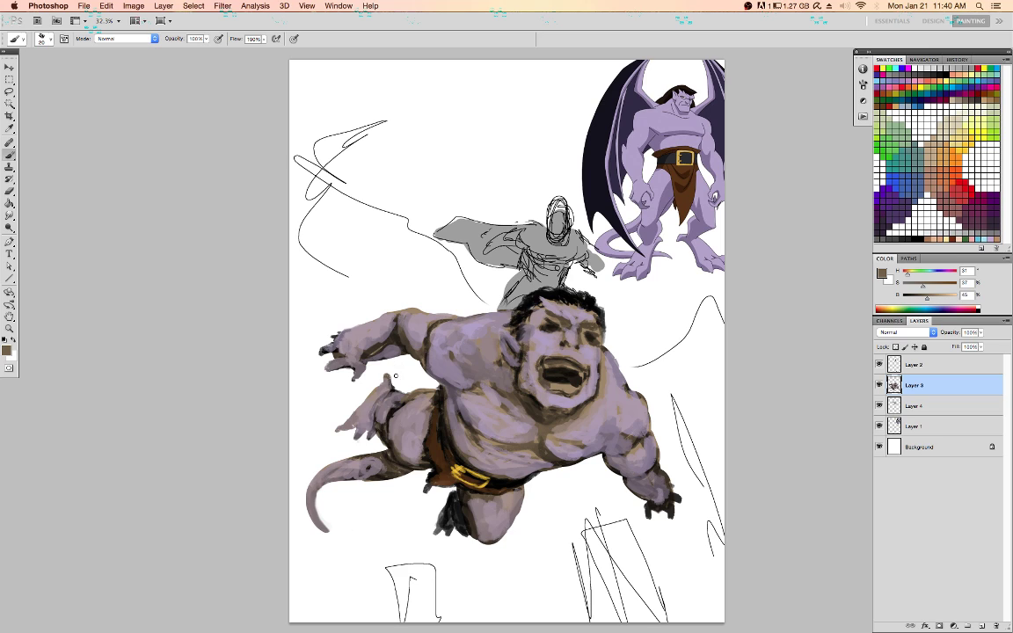
key(super+s)
alt+click(332, 349)
alt+click(325, 350)
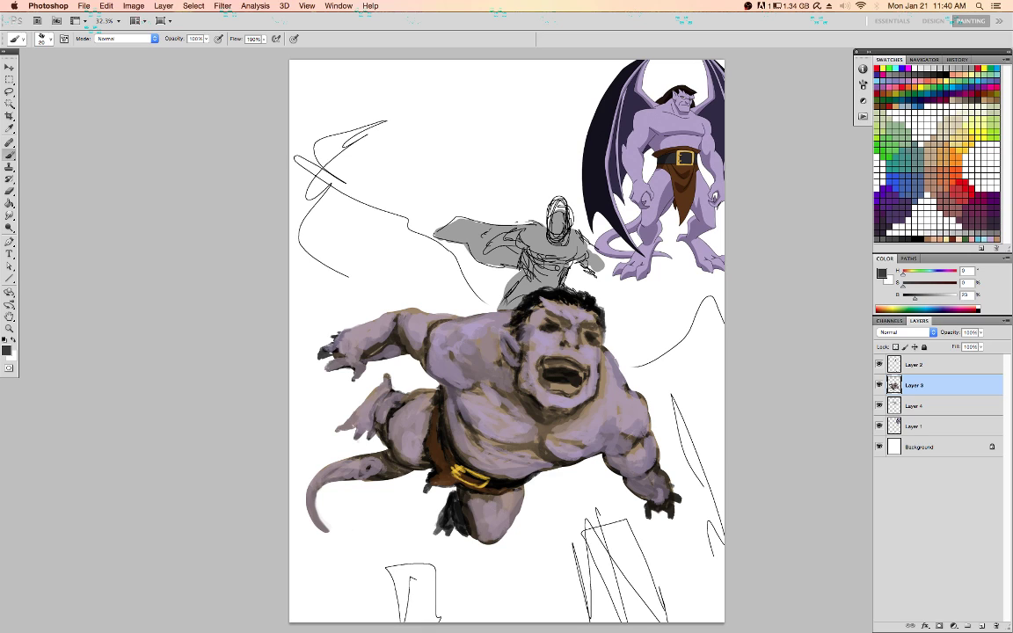
alt+click(334, 345)
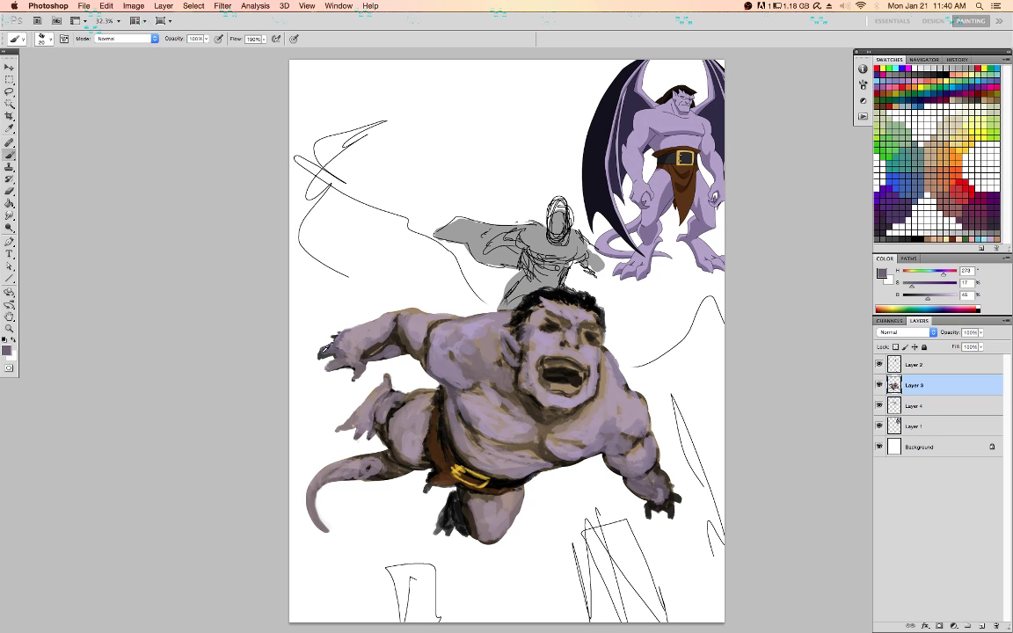
Isolate the large figure's front hand with a lasso selection and place it on its own layer
alt+click(295, 311)
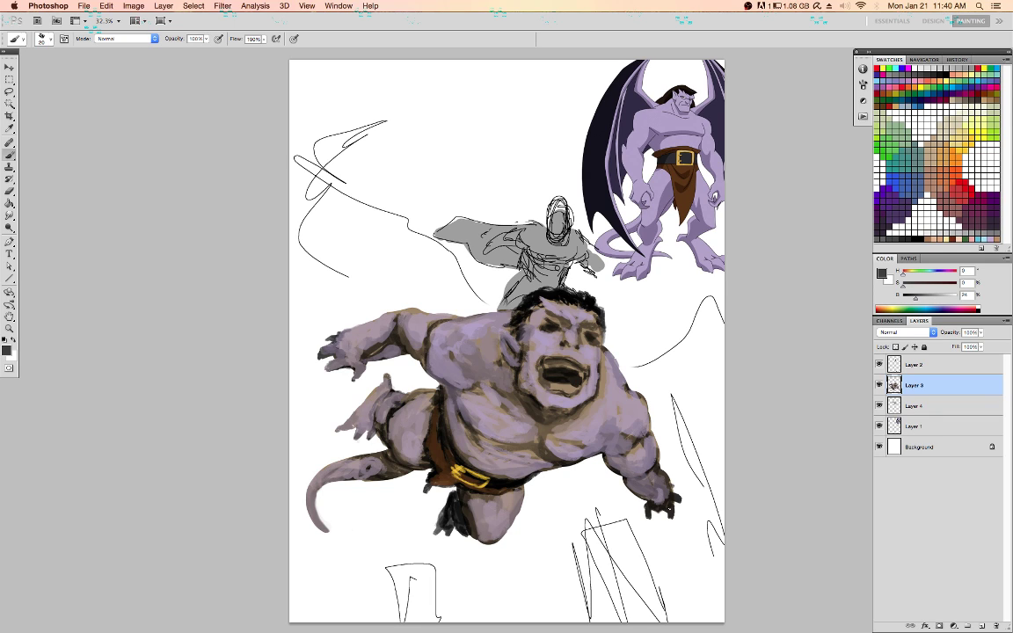
key(l)
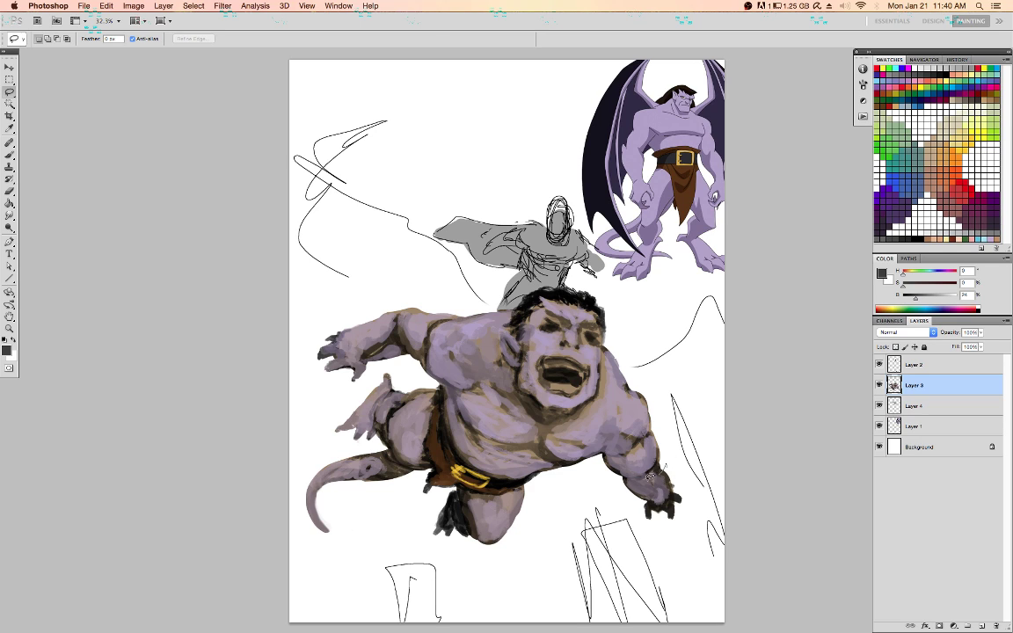
mouse_move(652, 525)
mouse_down()
mouse_move(625, 484)
mouse_move(684, 482)
mouse_up()
key(super+c)
key(super+v)
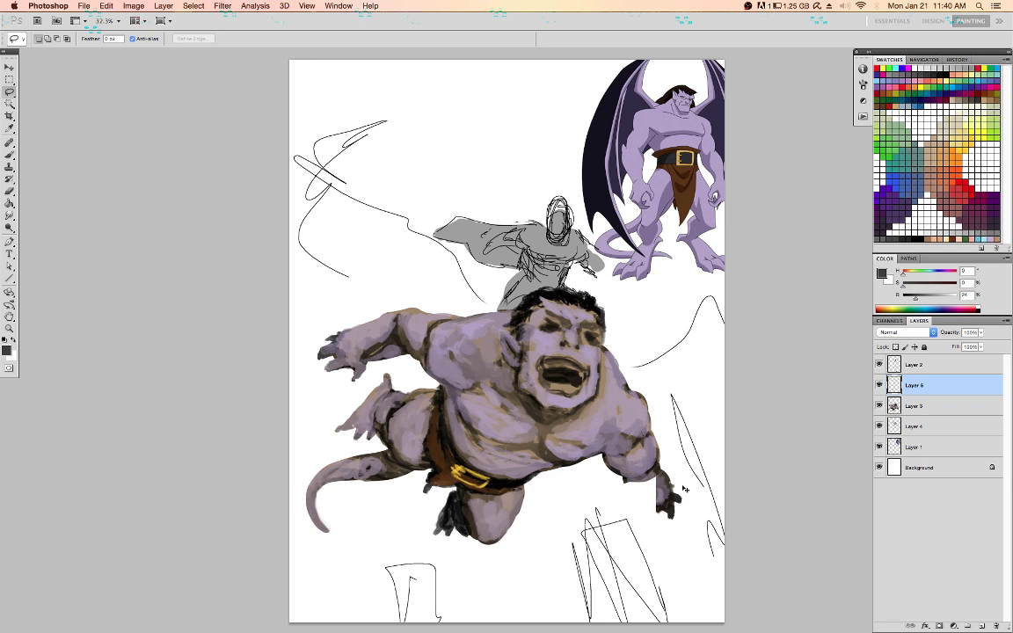
Rotate the front hand about 26 degrees, shift it inward to meet the forearm, and merge it into the figure's layer
key(super+t)
drag(673, 433, 689, 436)
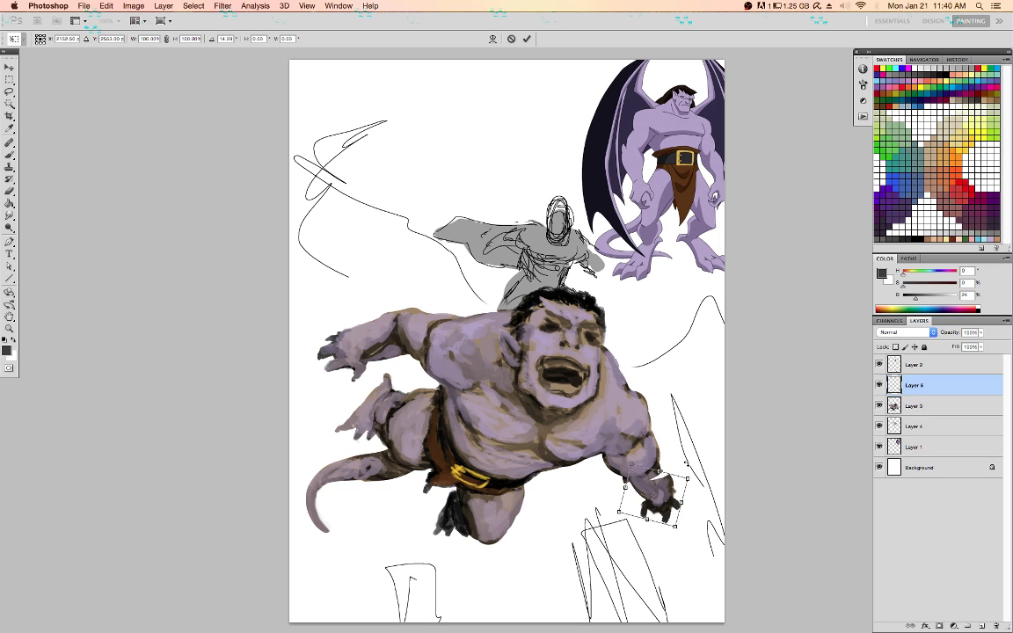
drag(666, 503, 656, 498)
drag(675, 448, 681, 454)
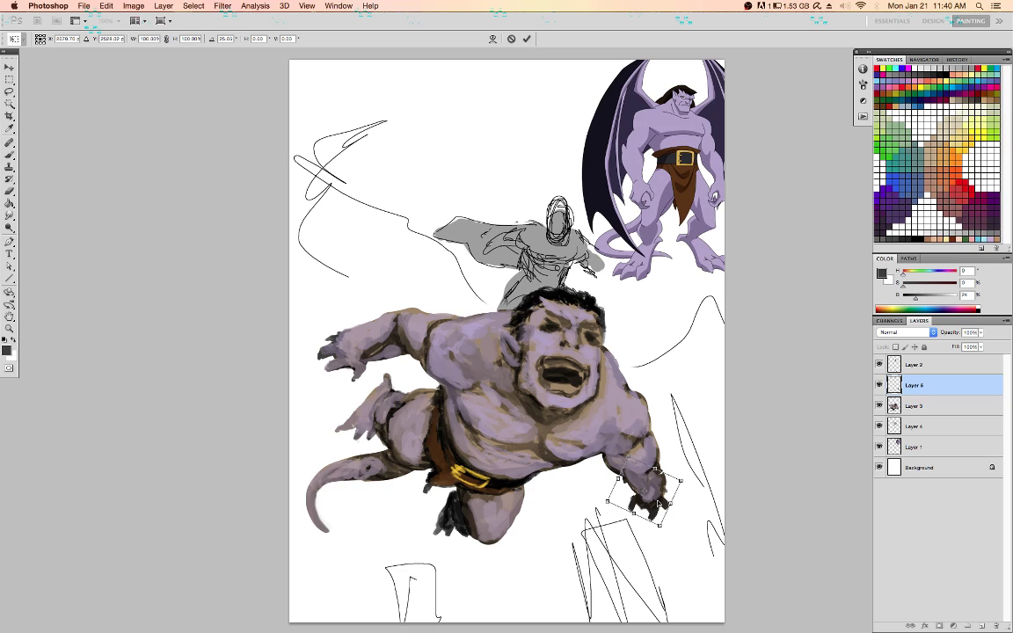
key(Return)
key(l)
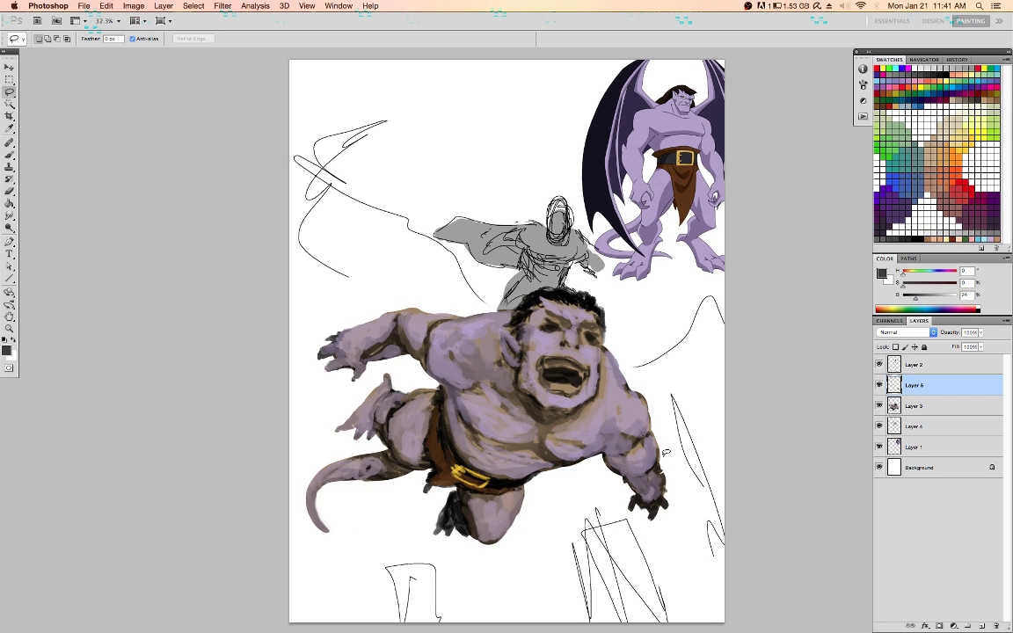
key(super+e)
Touch up the front wrist, rear leg and tail shading with black and muted purples sampled from the figure
key(b)
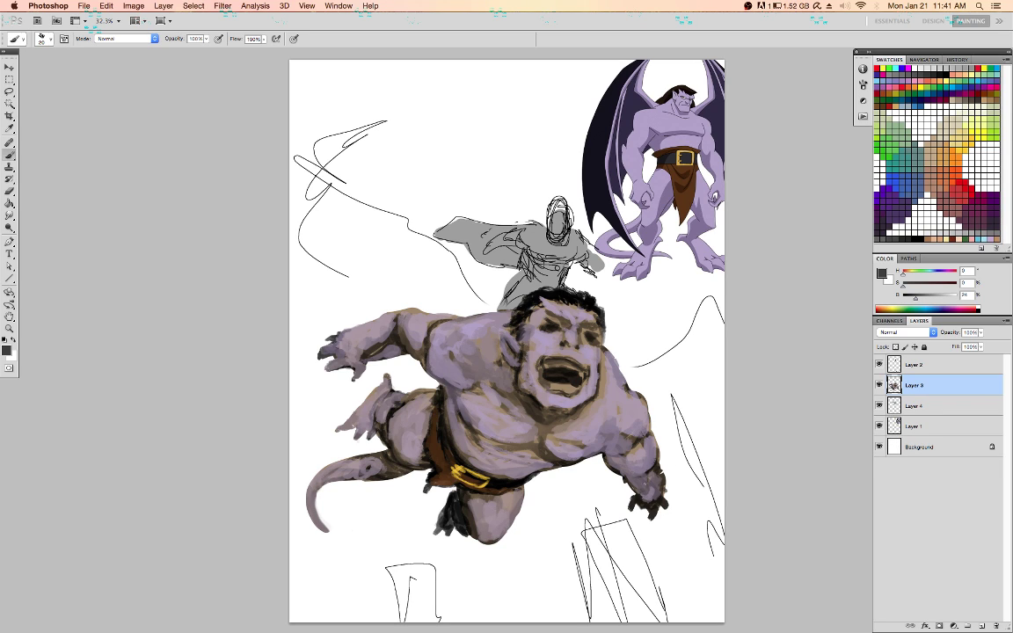
key(d)
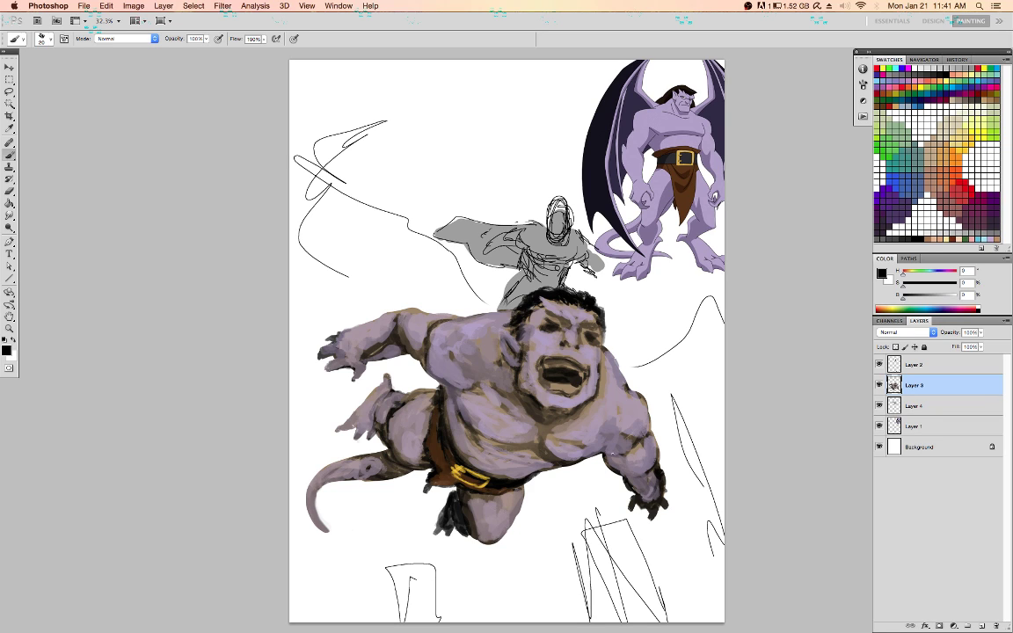
alt+click(392, 311)
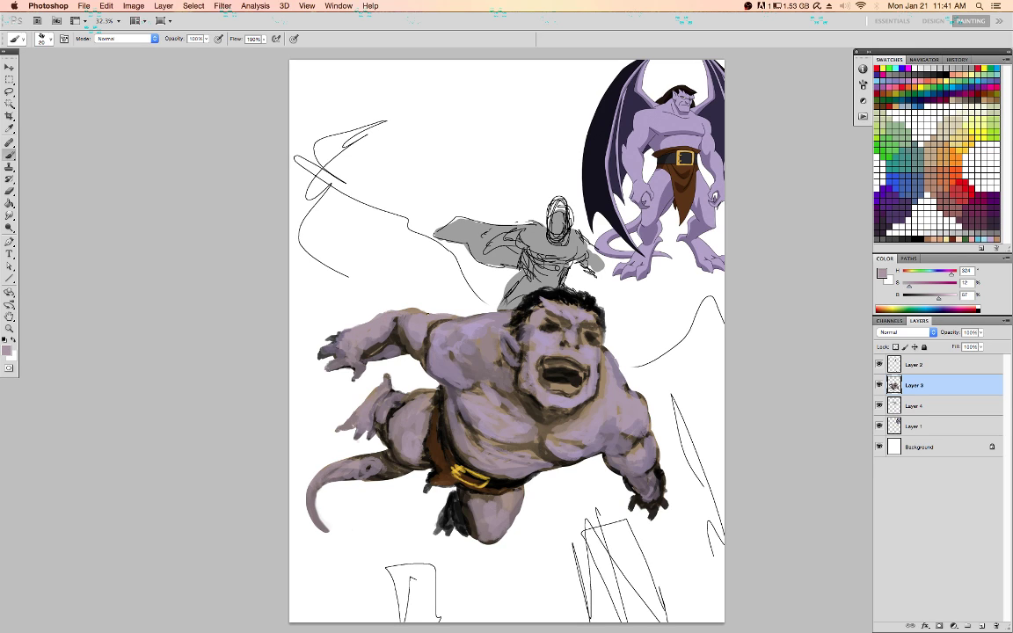
key(d)
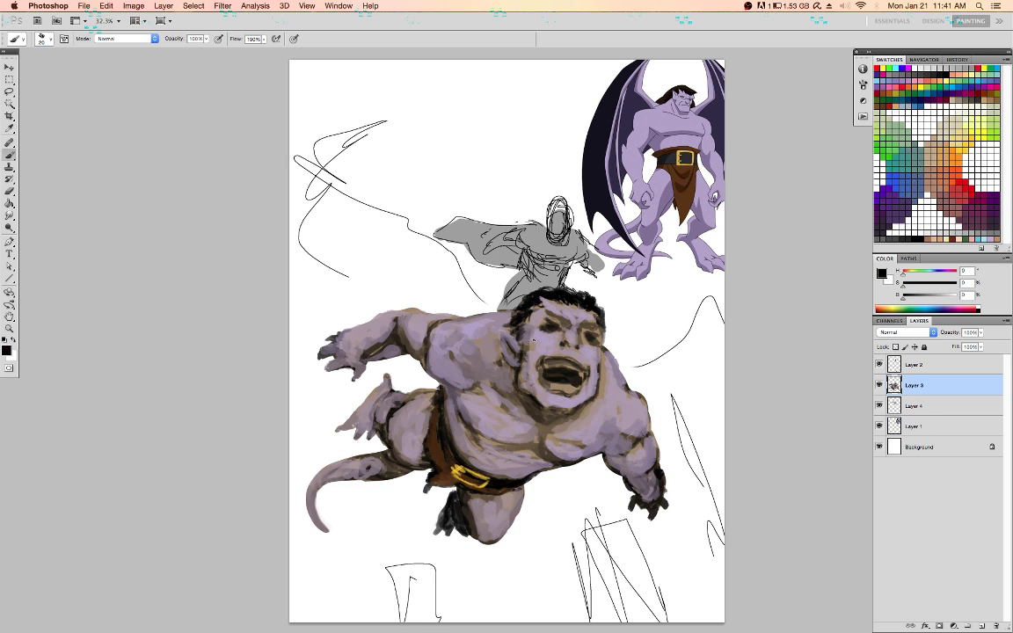
alt+click(438, 457)
alt+click(412, 458)
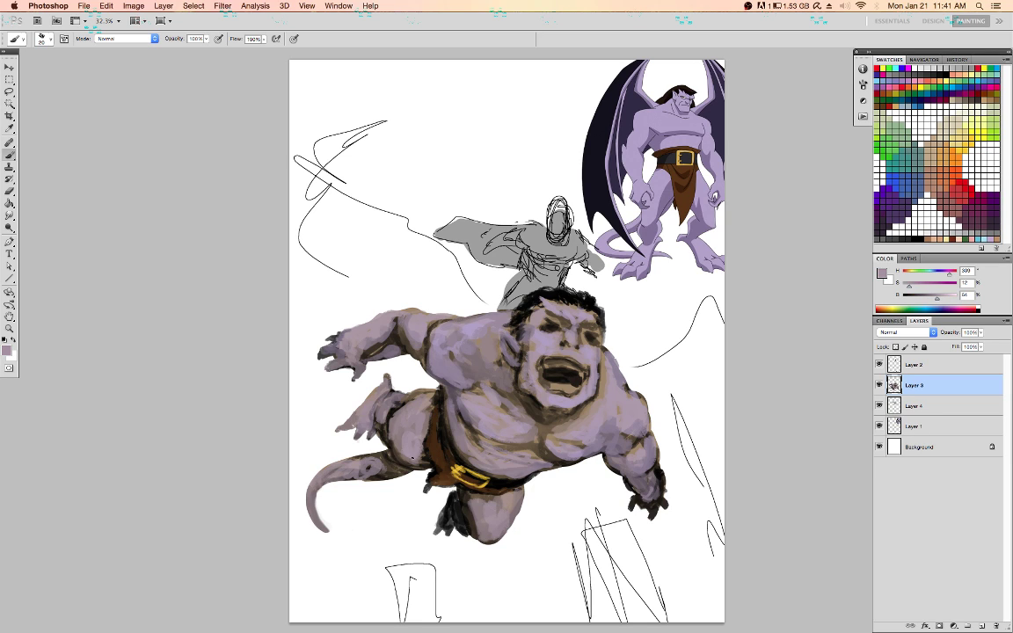
alt+click(384, 461)
Define the lower foot's claws with a near-black sampled from the foot
alt+click(480, 514)
alt+click(448, 519)
drag(444, 513, 437, 529)
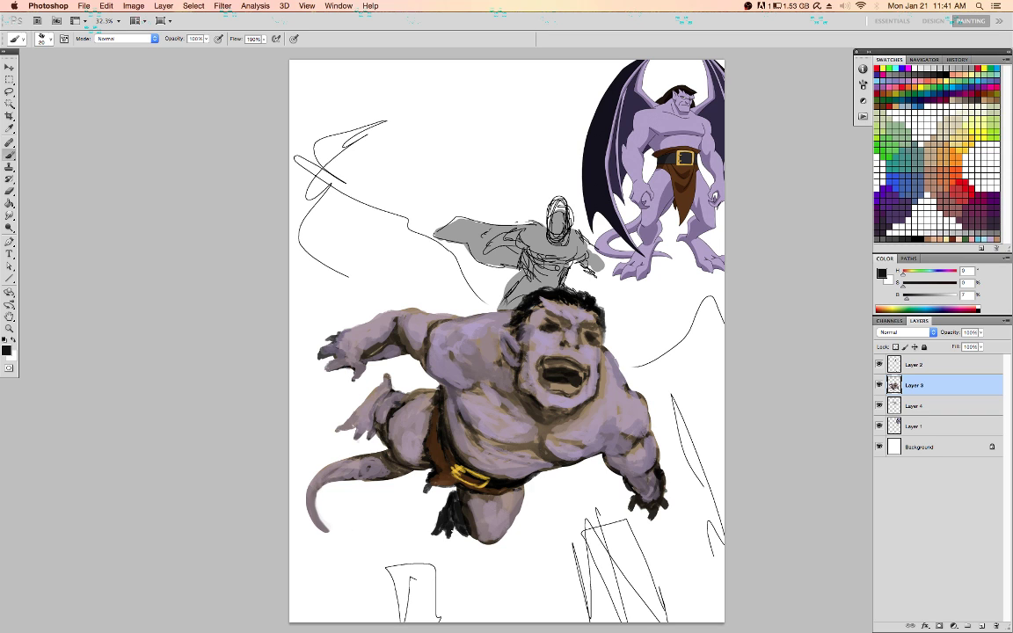
Paint a pale blank eye in the shadowed socket with white and darken the nostrils with black
key(super+equal)
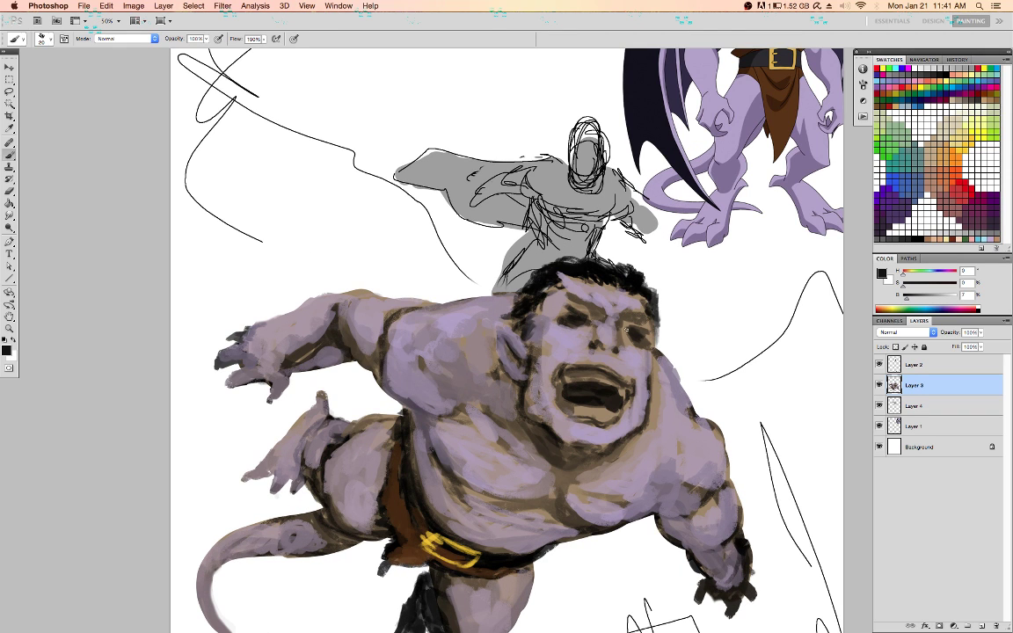
key(x)
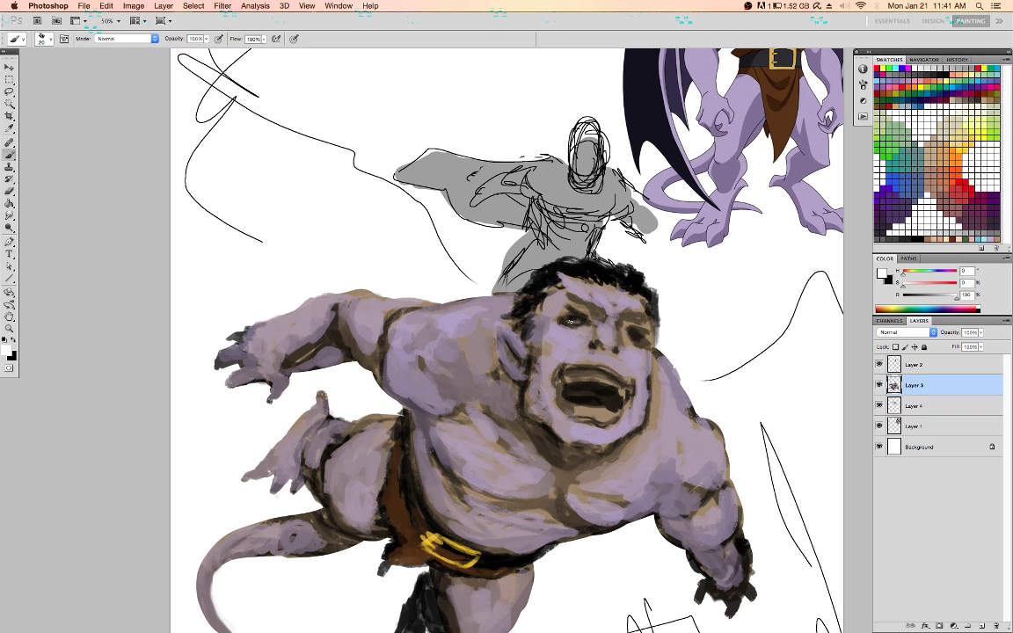
key(x)
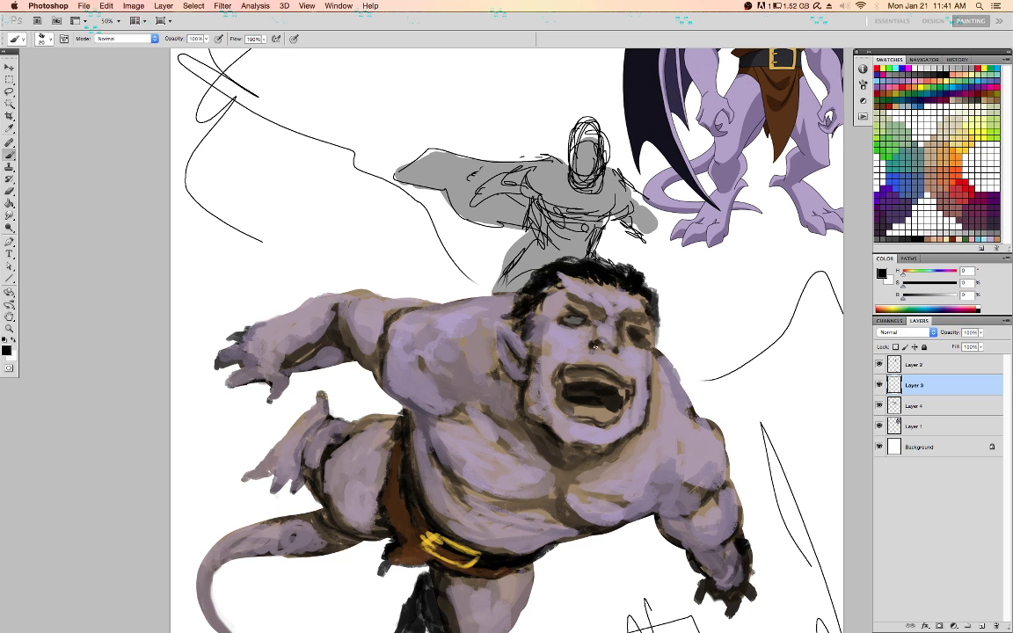
drag(593, 351, 604, 358)
Paint the lower and upper teeth and fangs in the open mouth with white
key(x)
drag(577, 411, 607, 415)
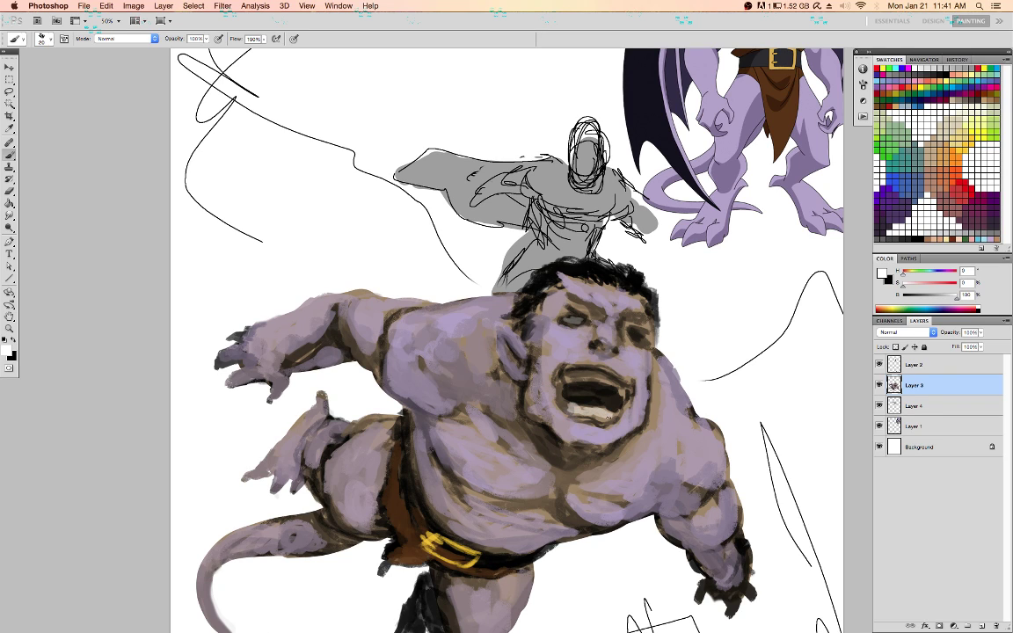
drag(570, 384, 623, 388)
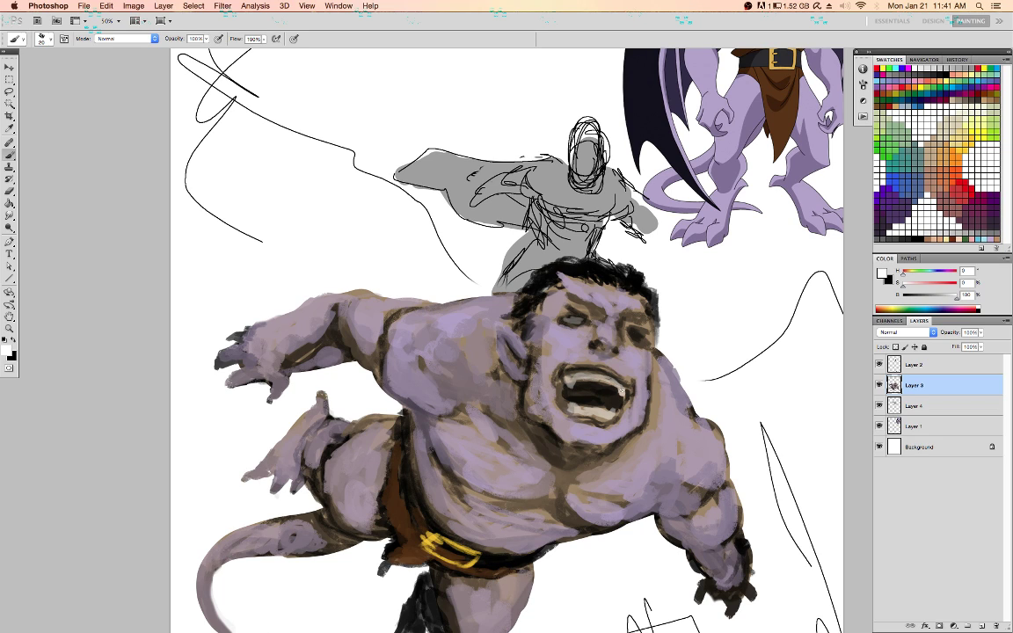
Brighten both eyes with white and strengthen the angry brows with black
drag(576, 323, 573, 320)
drag(644, 338, 640, 336)
key(x)
key(x)
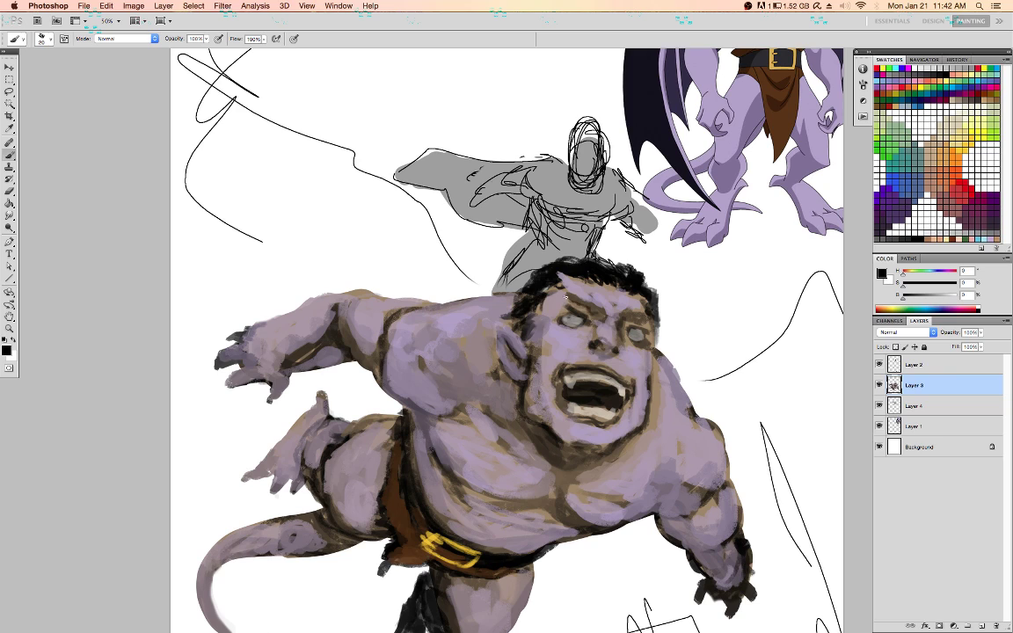
drag(630, 321, 640, 319)
Extend a brow spike over the hairline in muted purple sampled from the forehead
alt+click(575, 289)
mouse_move(565, 289)
mouse_down()
mouse_move(544, 274)
mouse_move(546, 292)
mouse_up()
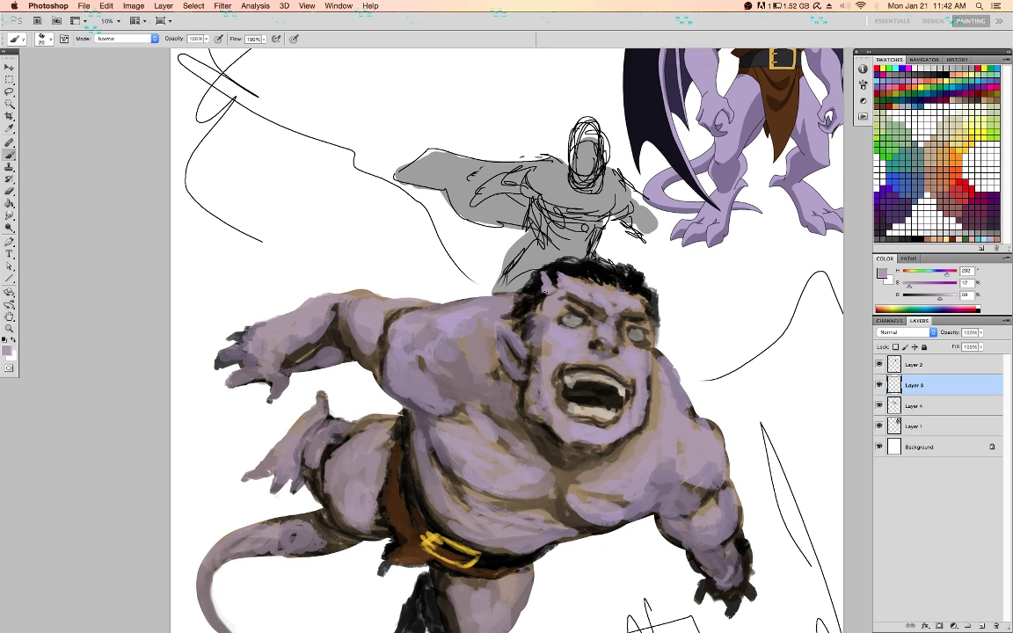
key(d)
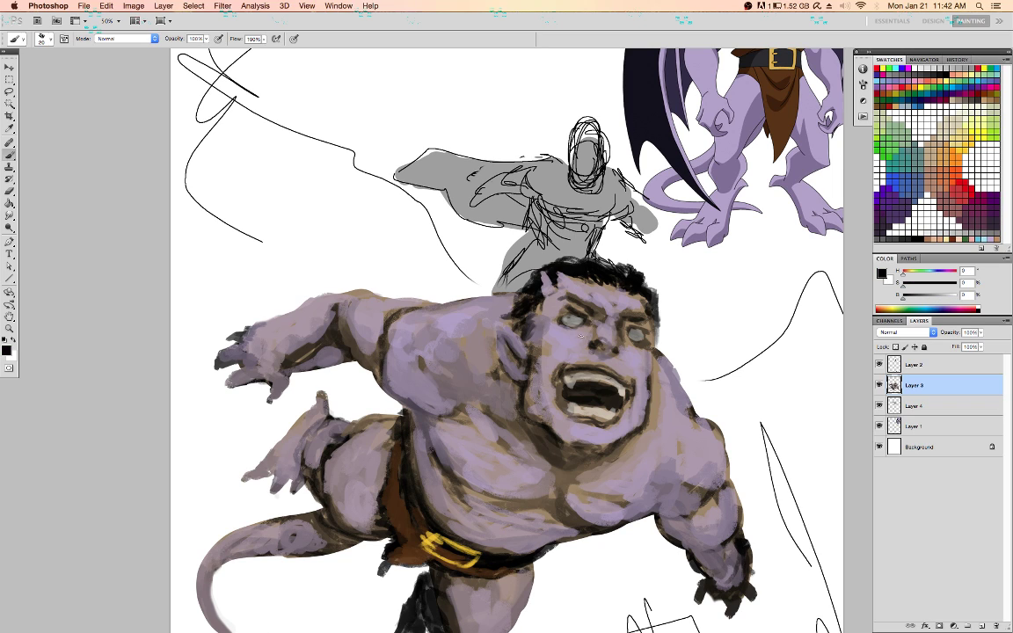
Save the document and add loose black hair strands behind the head with a resized brush
key(super+s)
key([)
mouse_move(509, 288)
mouse_down()
mouse_move(478, 291)
mouse_move(534, 357)
mouse_move(537, 344)
mouse_move(550, 364)
mouse_move(553, 356)
mouse_move(540, 348)
mouse_move(549, 377)
mouse_move(582, 325)
mouse_move(569, 334)
mouse_move(563, 324)
mouse_move(559, 333)
mouse_move(635, 334)
mouse_move(640, 345)
mouse_move(631, 321)
mouse_move(649, 319)
mouse_move(560, 319)
mouse_move(505, 306)
mouse_up()
Lock the layer's transparent pixels and retouch the chest and neck shading with sampled purple, black and dark brown
alt+click(595, 528)
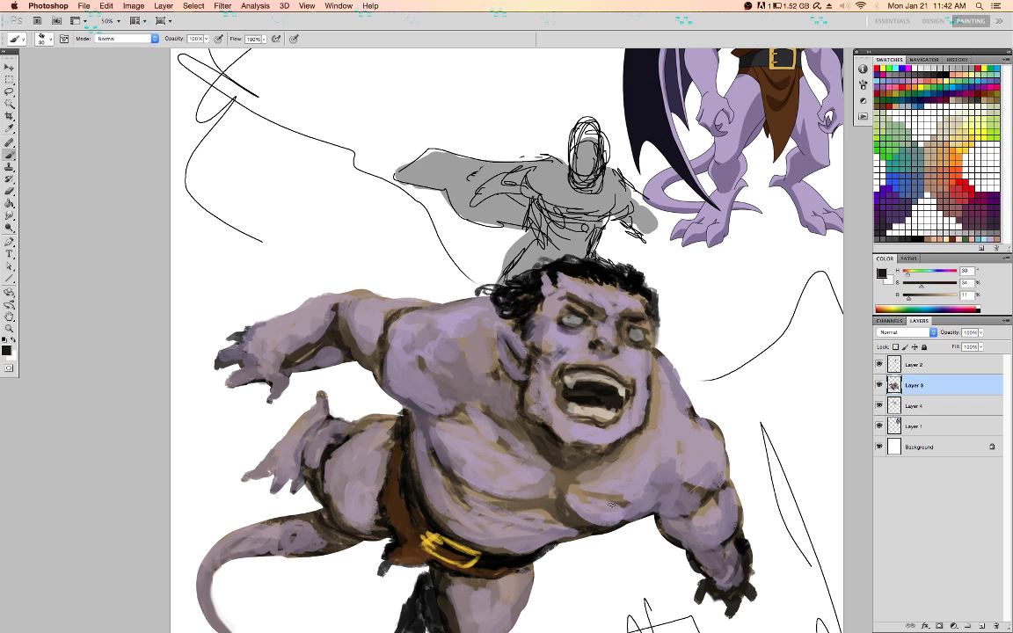
key(slash)
mouse_move(648, 498)
mouse_down()
mouse_move(654, 432)
mouse_move(651, 475)
mouse_move(661, 468)
mouse_move(646, 464)
mouse_move(645, 439)
mouse_move(652, 466)
mouse_up()
alt+click(655, 461)
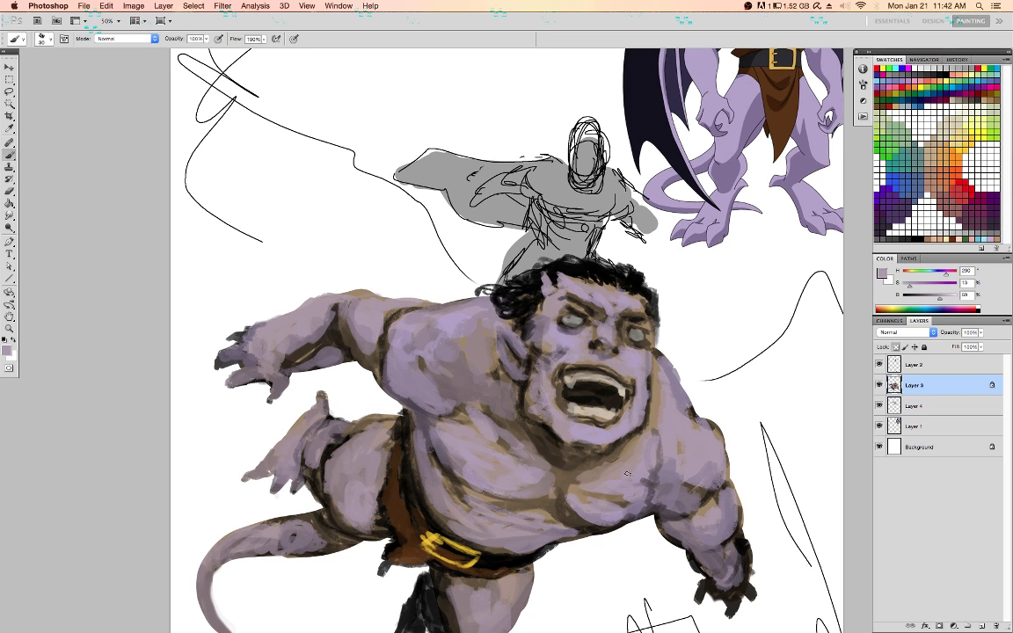
key(d)
mouse_move(509, 404)
mouse_down()
mouse_move(557, 447)
mouse_move(511, 399)
mouse_up()
alt+click(557, 448)
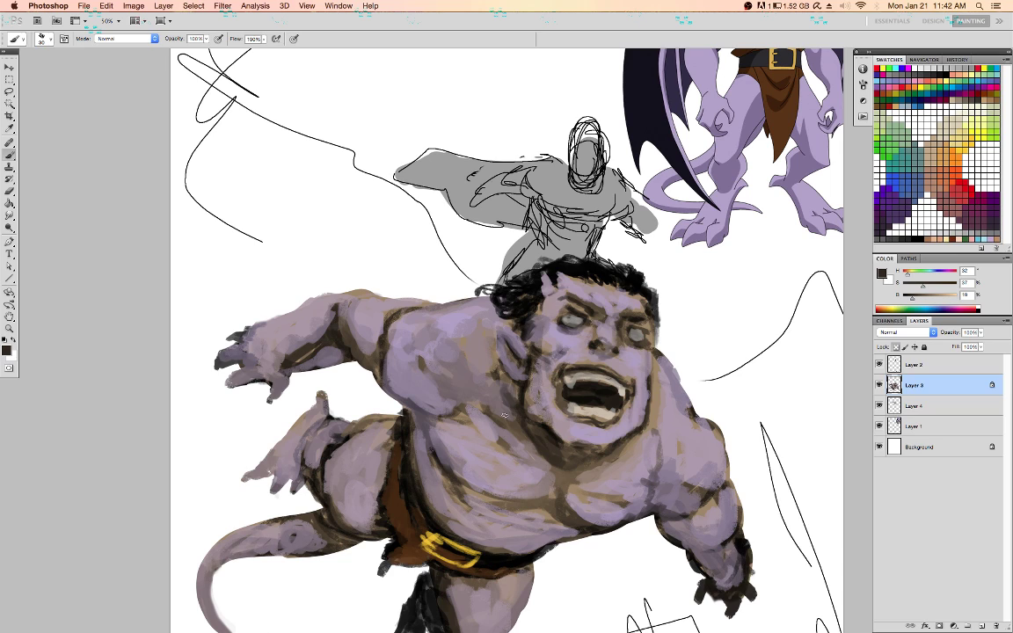
Lasso the whole head from the hair down to the chin and copy it onto a new layer
key(l)
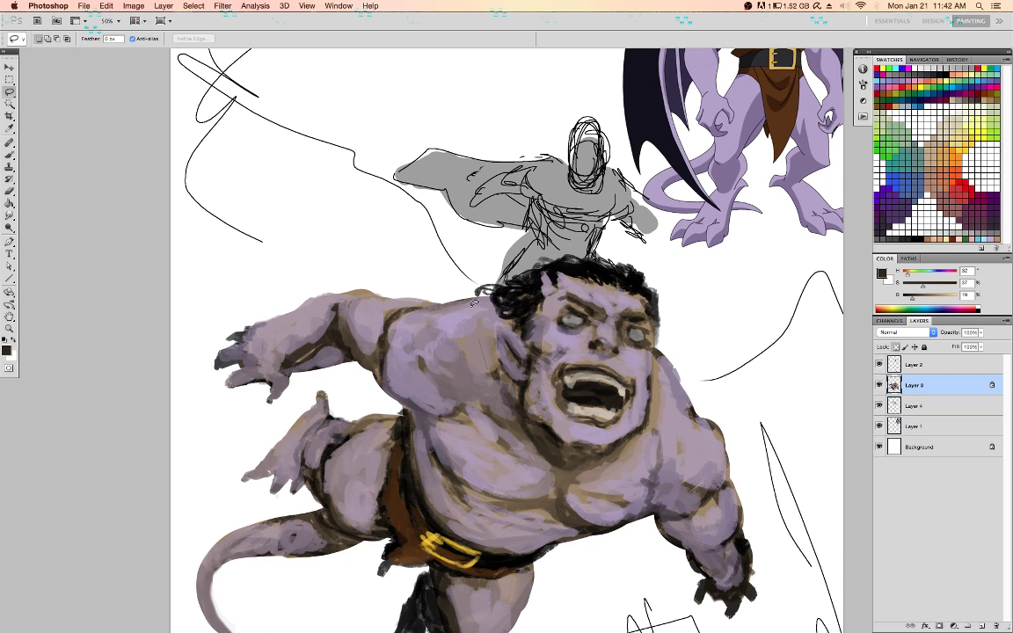
mouse_move(471, 306)
mouse_down()
mouse_move(491, 249)
mouse_move(703, 361)
mouse_up()
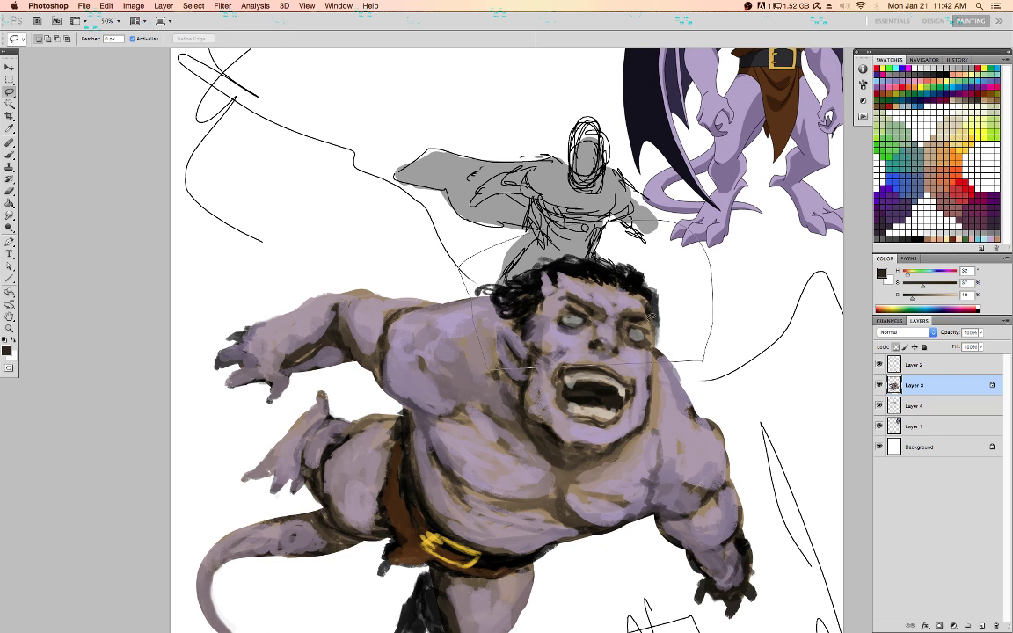
mouse_move(533, 225)
mouse_down()
mouse_move(522, 339)
mouse_move(460, 264)
mouse_up()
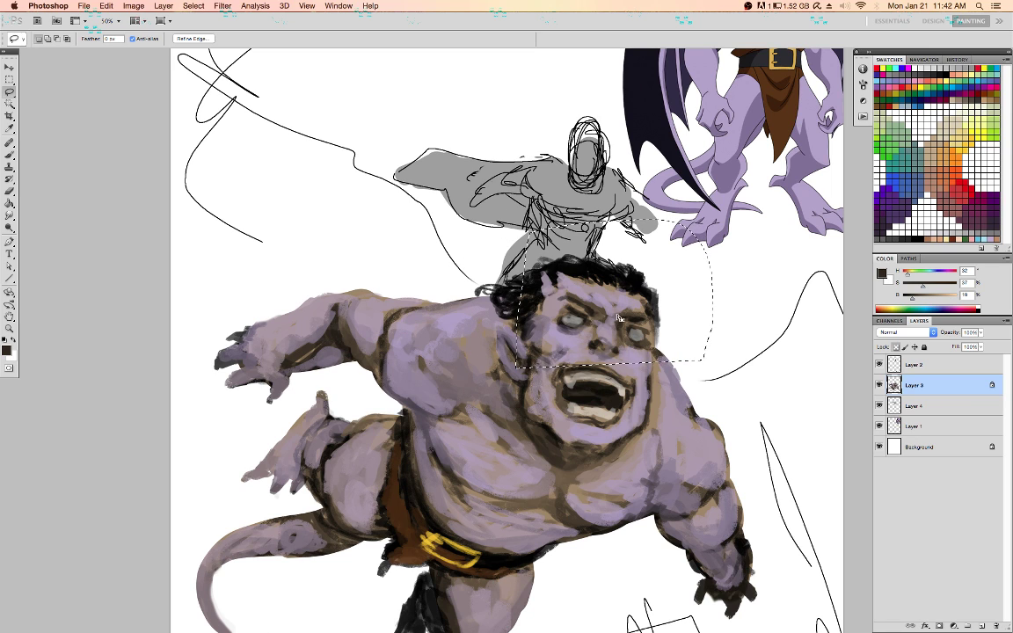
mouse_move(519, 321)
mouse_down()
mouse_move(549, 434)
mouse_move(606, 465)
mouse_move(660, 396)
mouse_move(672, 296)
mouse_move(517, 363)
mouse_up()
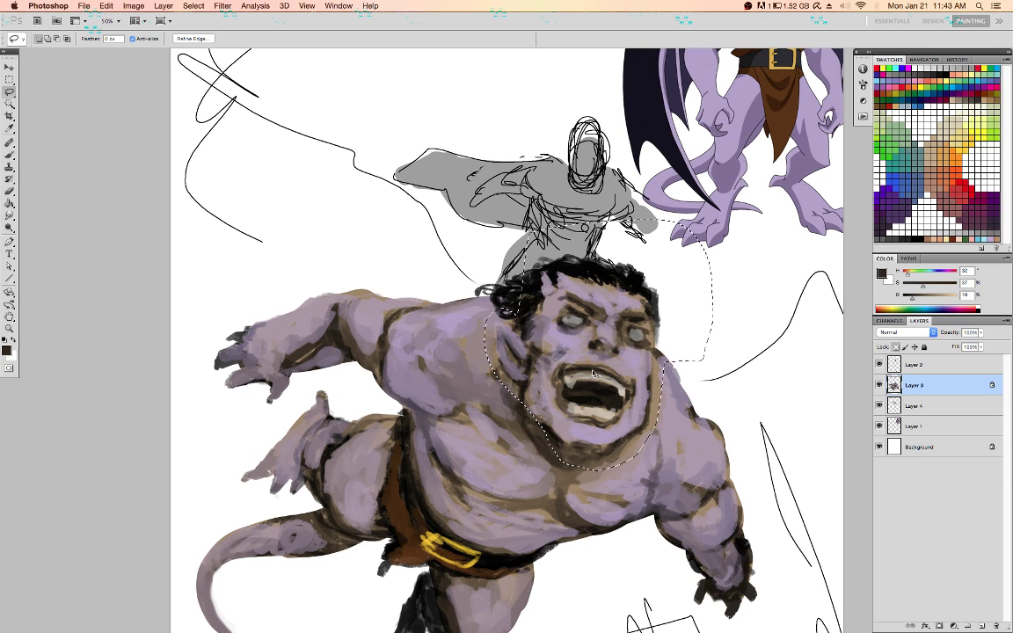
key(super+c)
key(super+v)
Scale the copied head down to about 91 percent and reposition it over the neck
key(super+t)
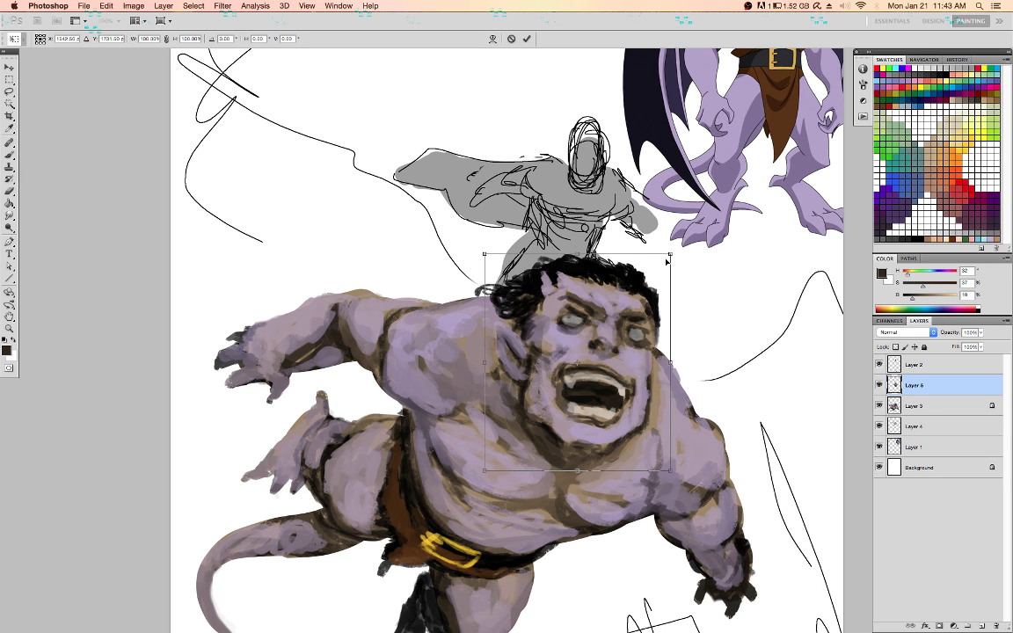
drag(669, 262, 658, 262)
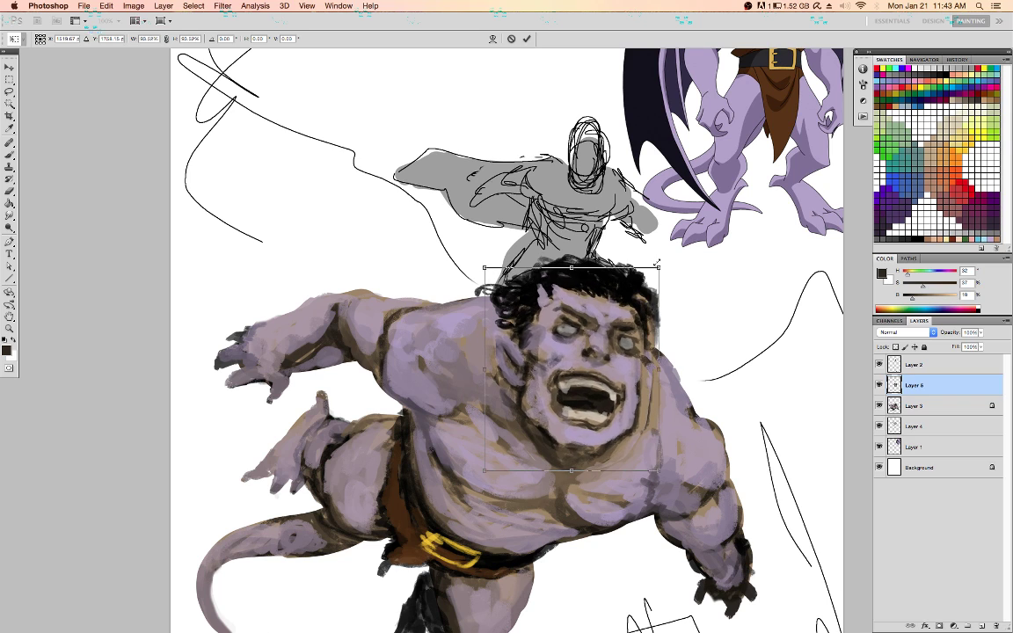
mouse_move(614, 344)
mouse_down()
mouse_move(621, 330)
mouse_move(621, 338)
mouse_up()
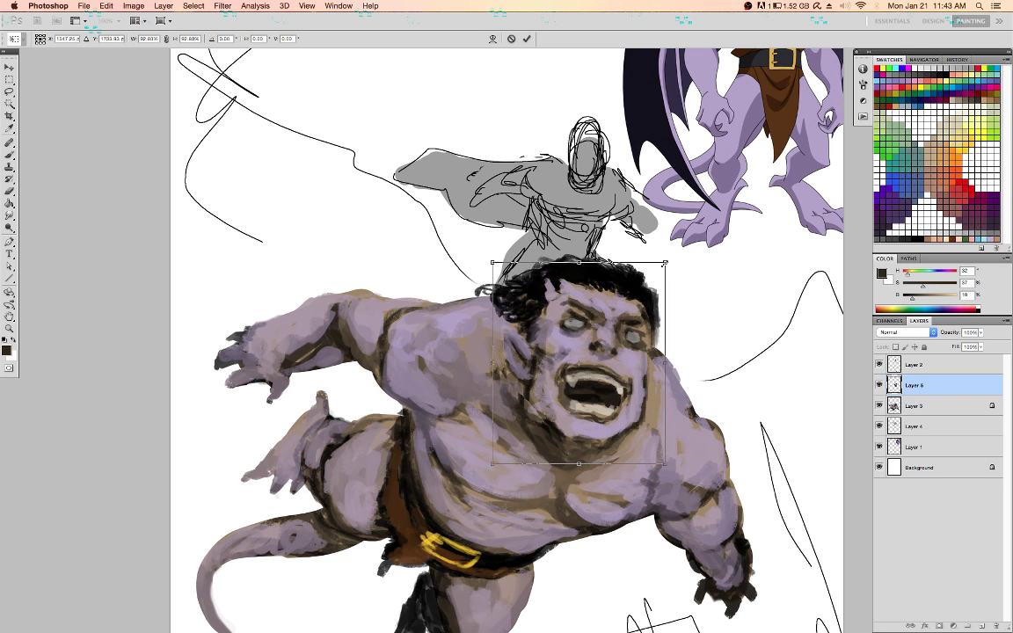
drag(664, 262, 662, 266)
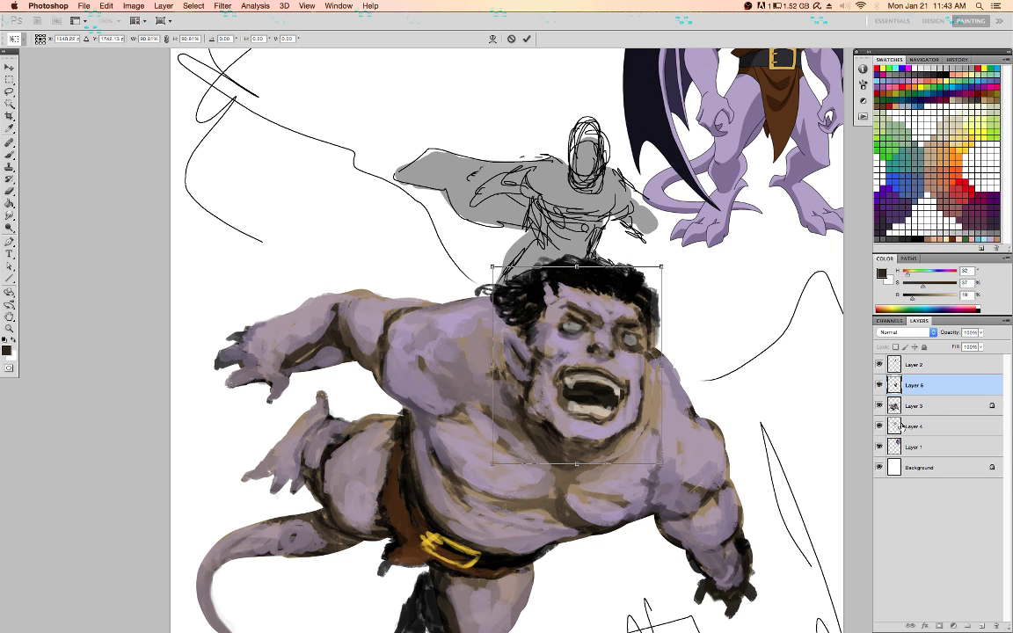
key(Return)
Unlock Layer 3, erase the old head's leftover edges, merge the resized head into it, and reset the foreground to black
key(l)
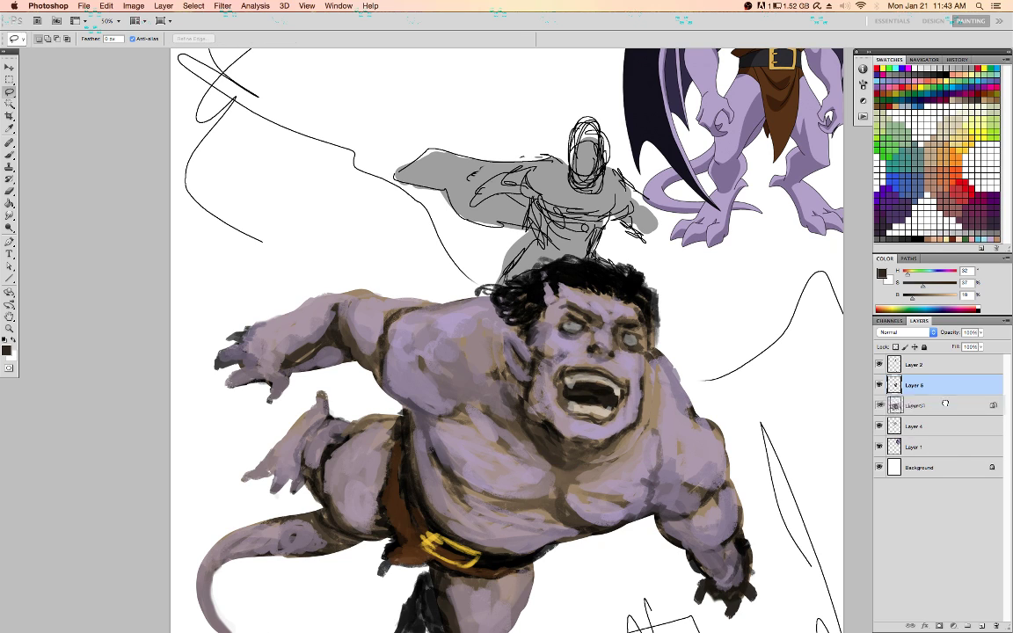
click(946, 403)
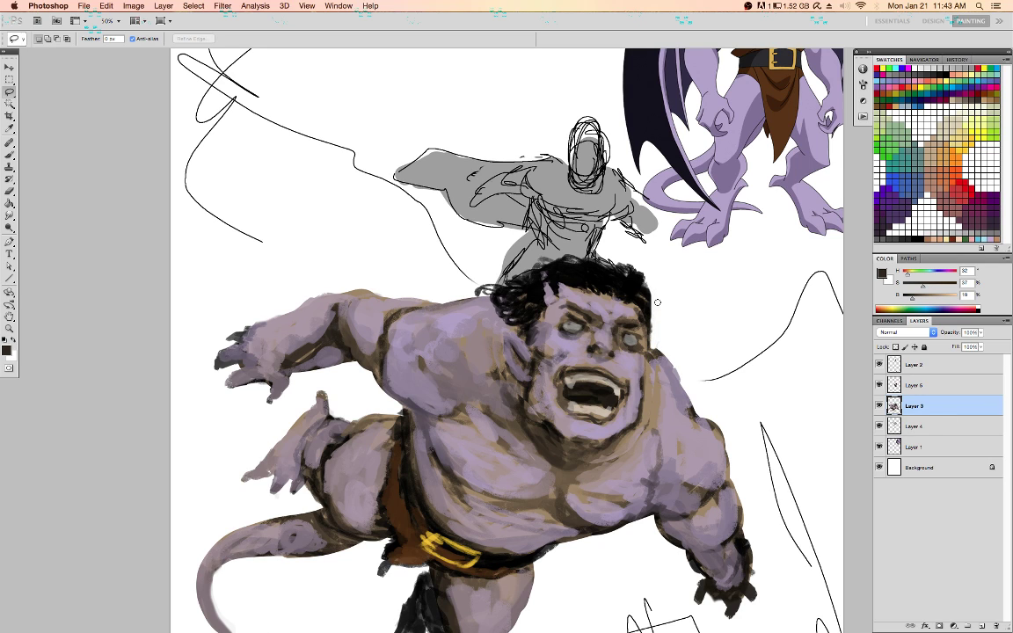
click(934, 390)
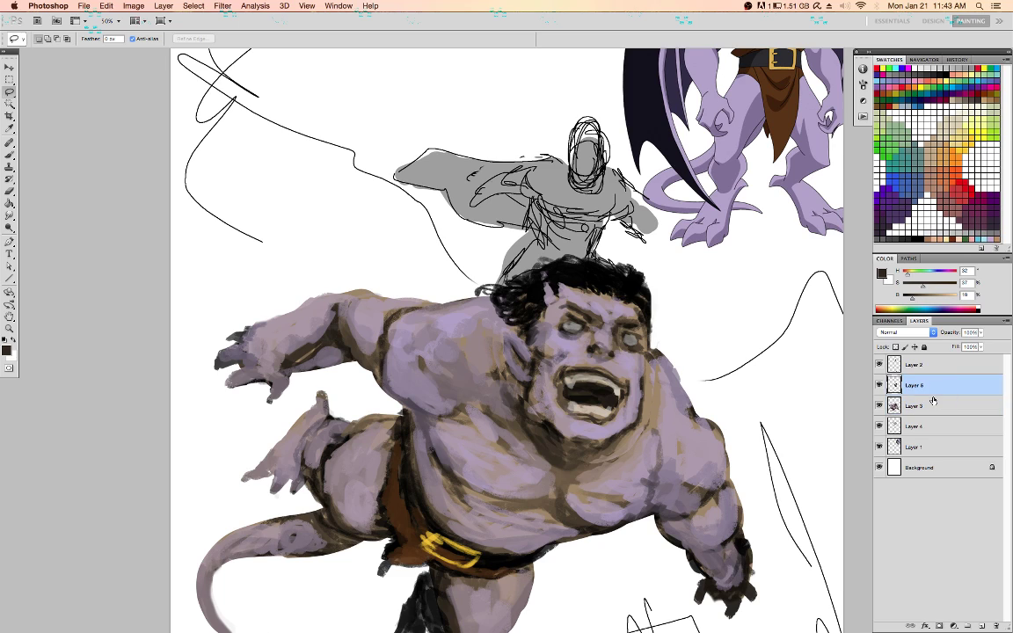
key(super+e)
key(d)
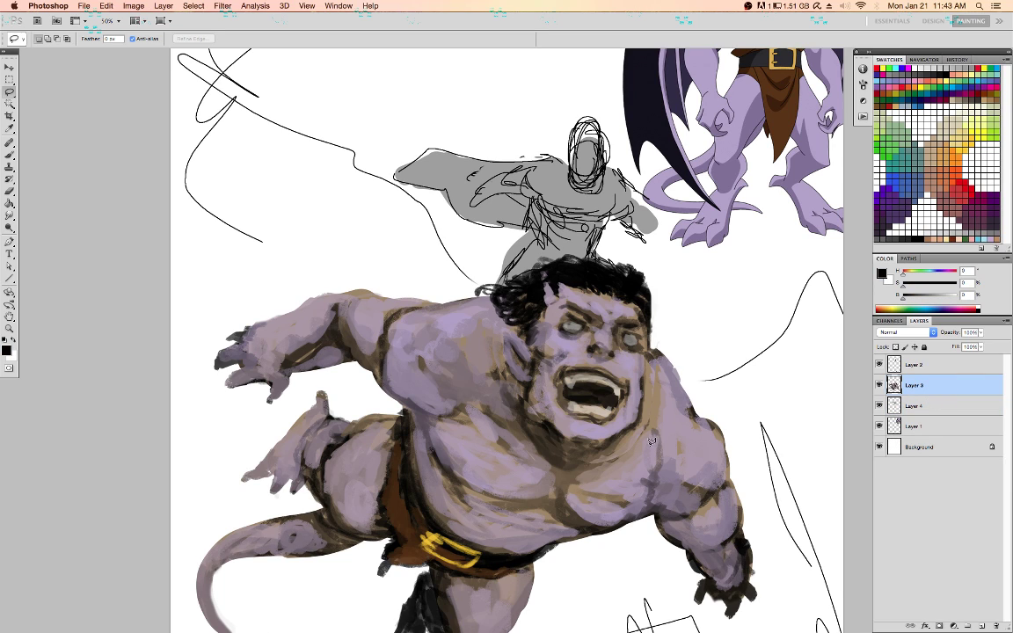
Paint loose black curls along the crown and far side of the gargoyle's hair, sampling nearby skin and hair tones
key(b)
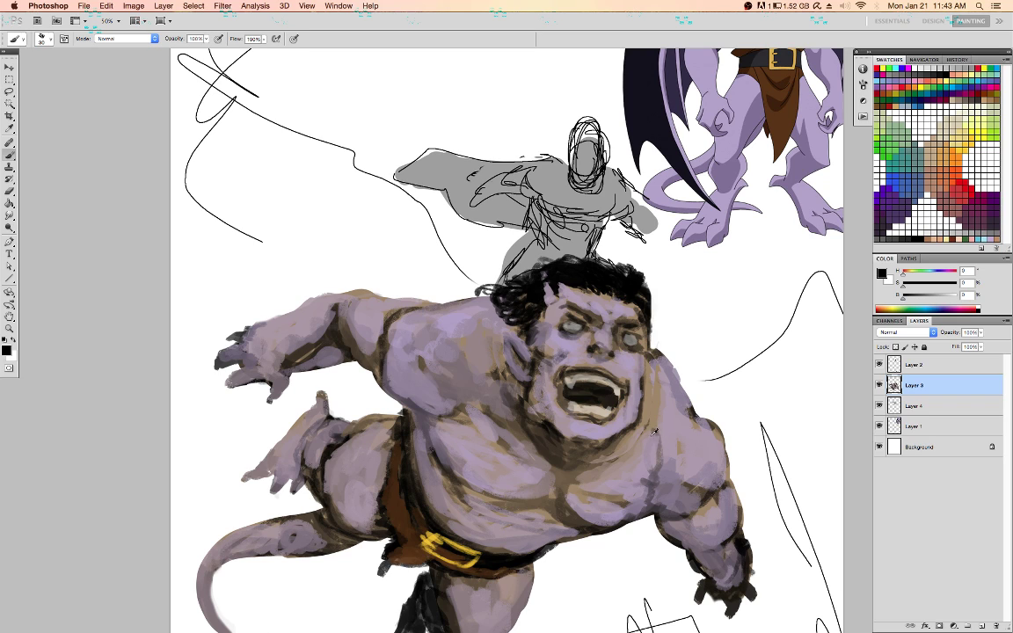
alt+click(645, 431)
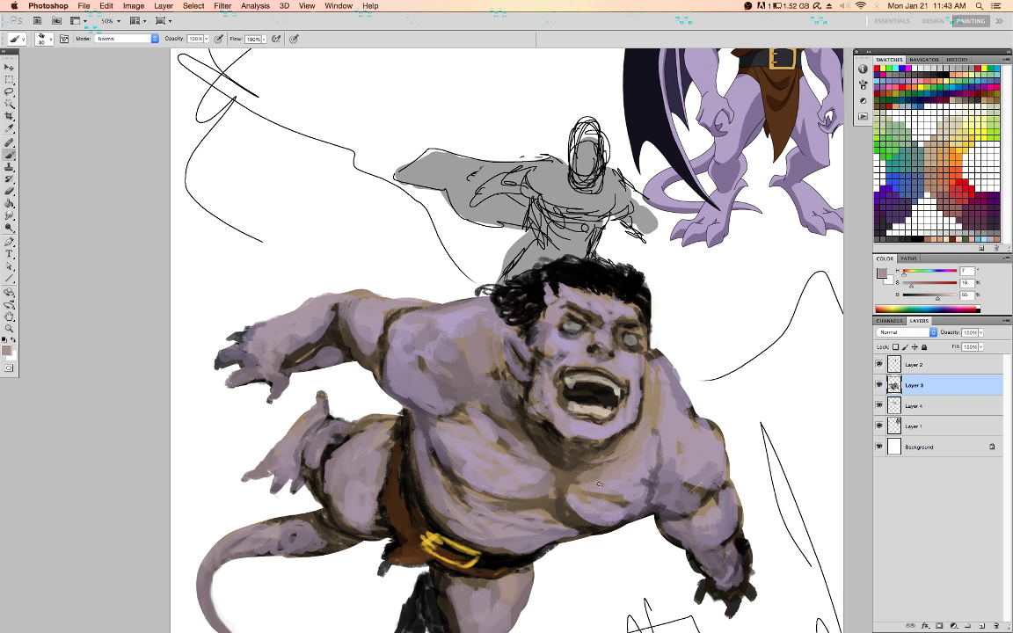
key(d)
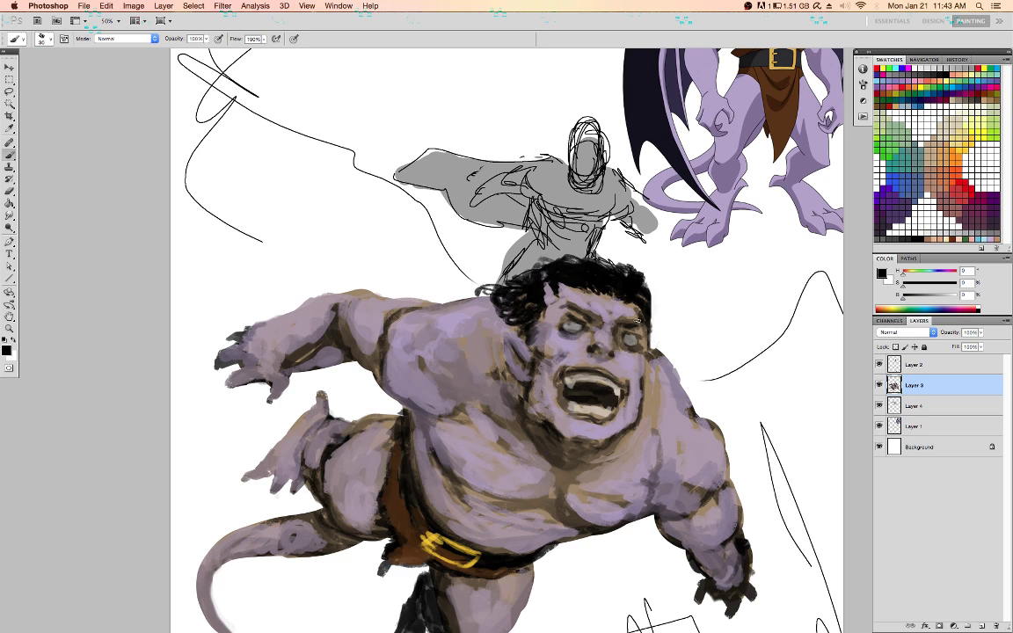
alt+click(558, 275)
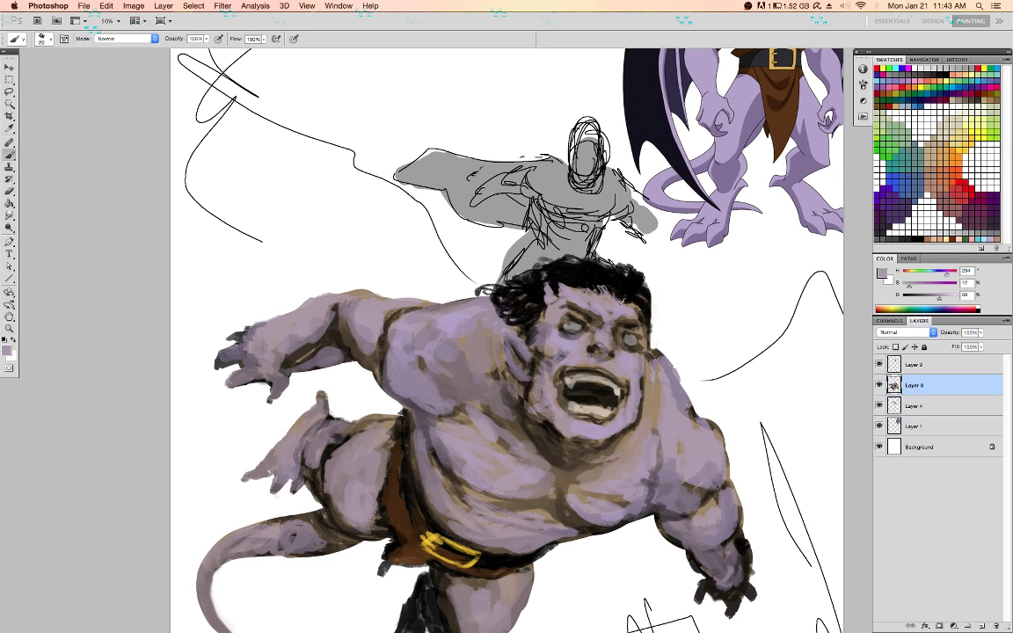
alt+click(621, 304)
alt+click(618, 290)
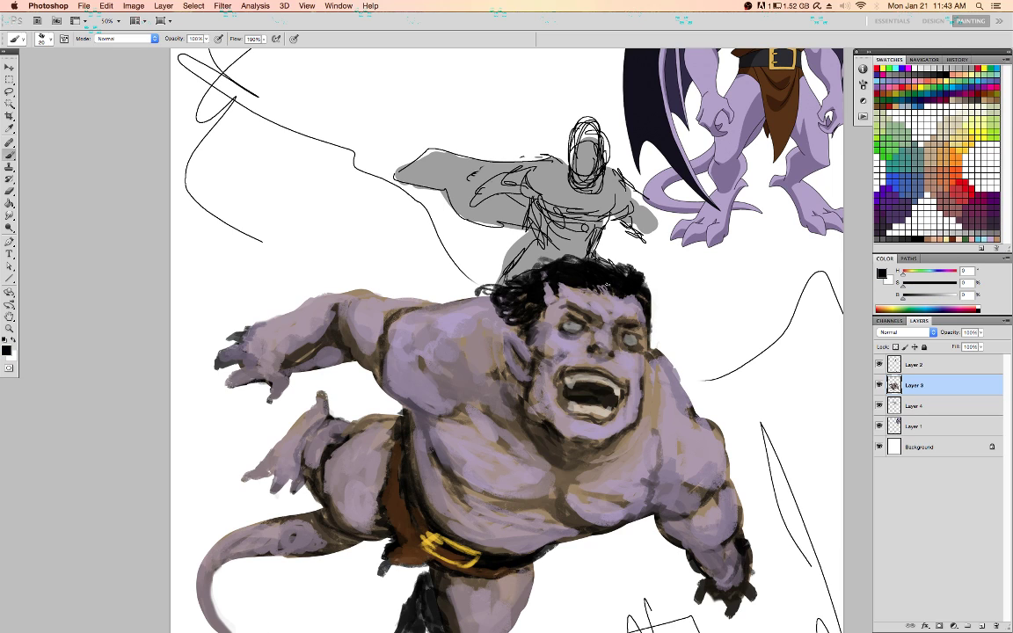
drag(616, 273, 592, 253)
alt+click(646, 310)
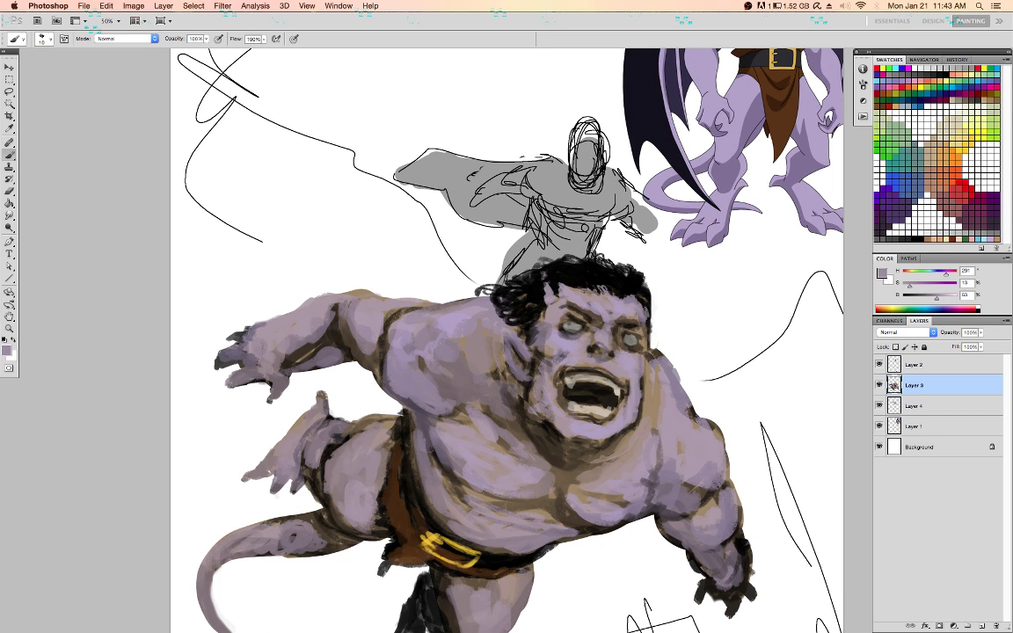
alt+click(584, 275)
drag(652, 300, 657, 336)
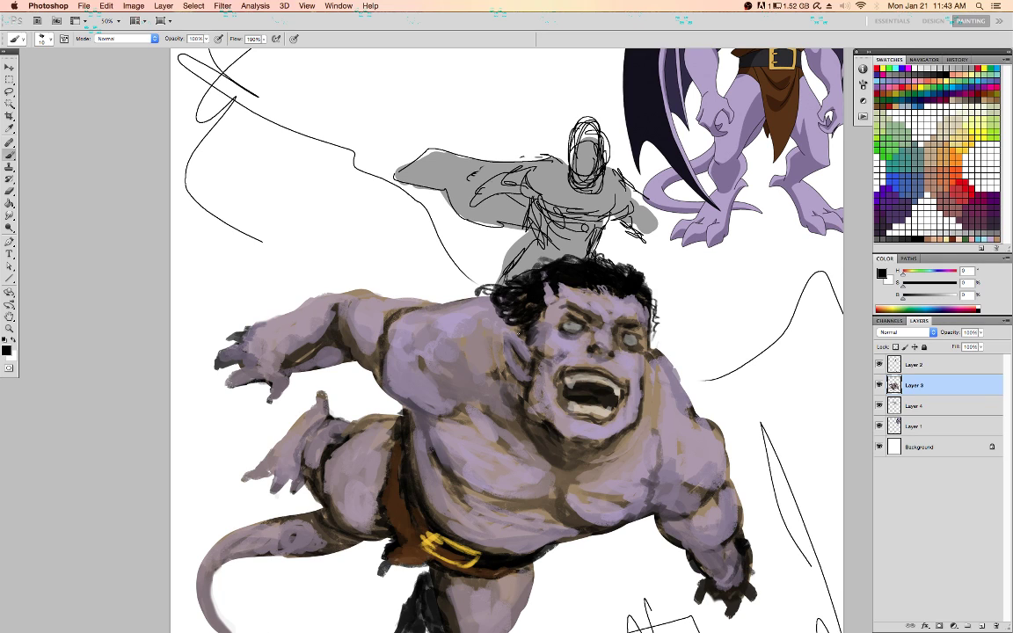
Darken the edge around the pointed ear and soften the cheek shading with sampled dark brown and purple
mouse_move(515, 330)
mouse_down()
mouse_move(496, 318)
mouse_move(512, 375)
mouse_up()
alt+click(530, 390)
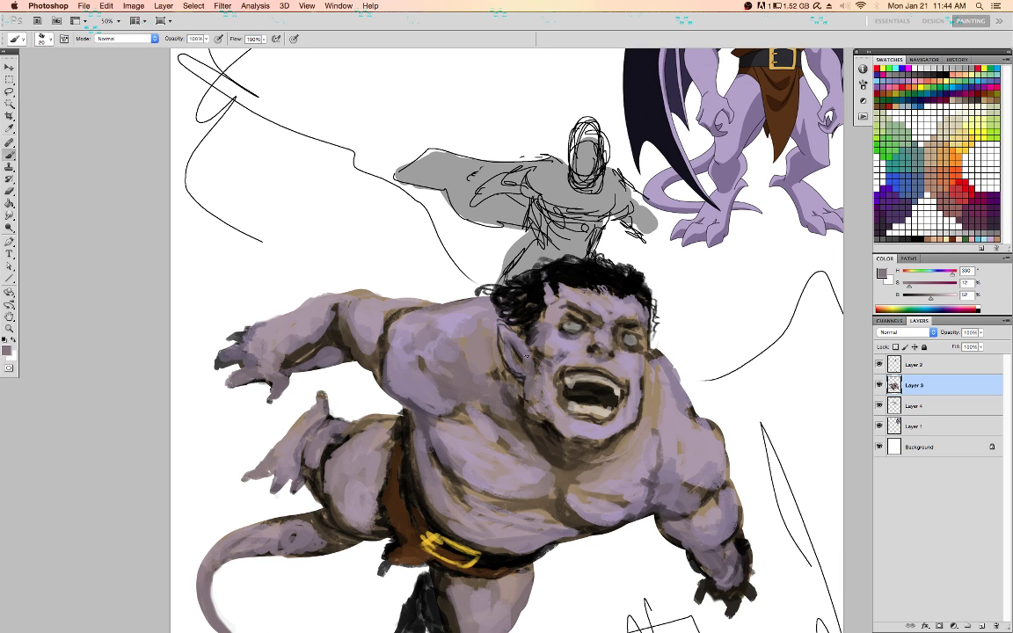
alt+click(491, 322)
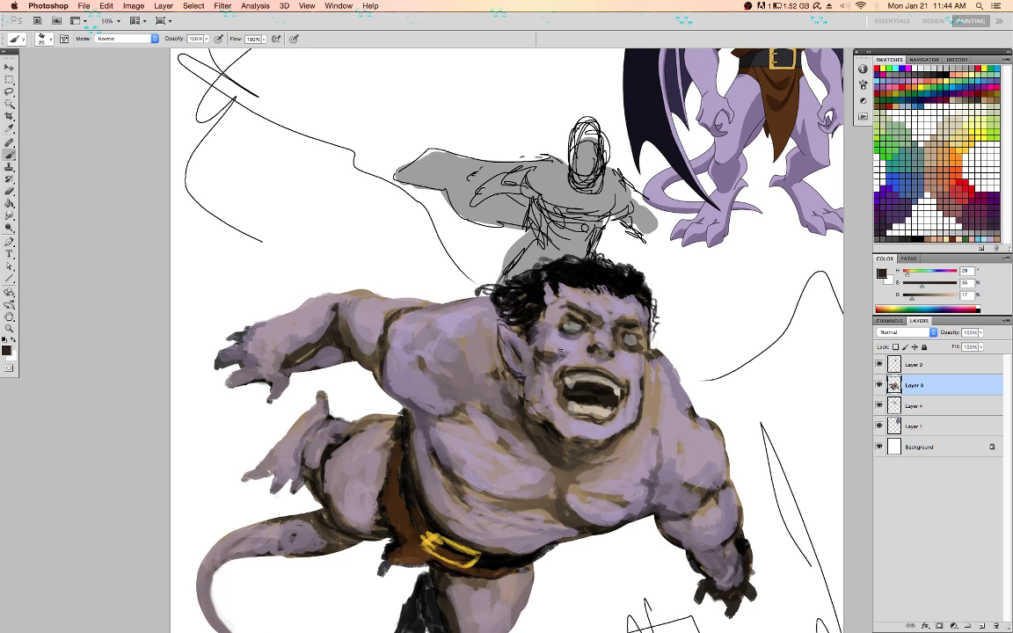
alt+click(563, 355)
drag(563, 358, 542, 357)
alt+click(611, 369)
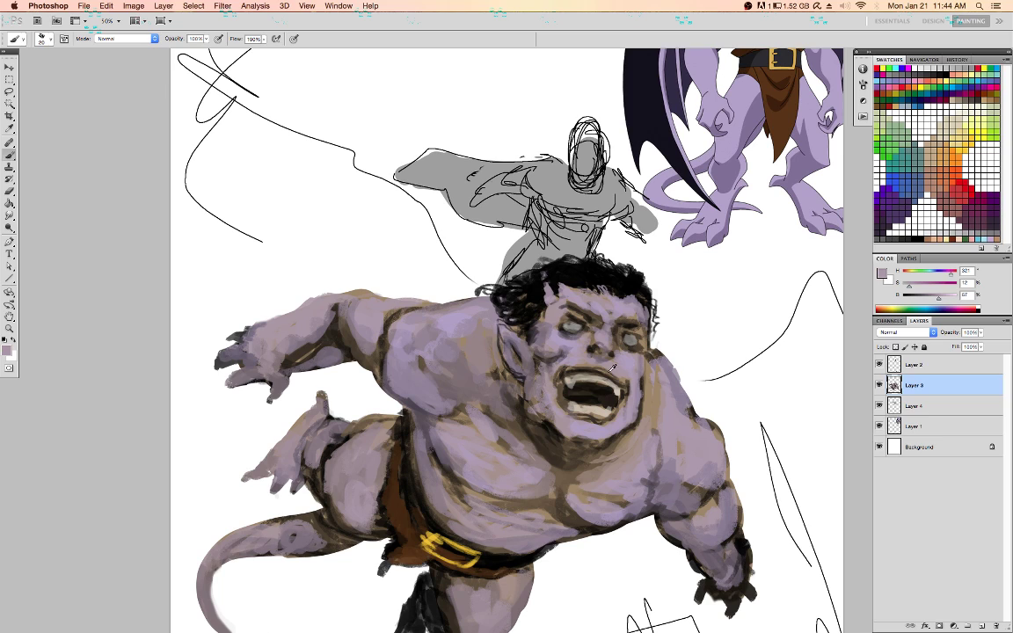
Refine the mouth's dark contour and the chin using black and a sampled light purple
key(d)
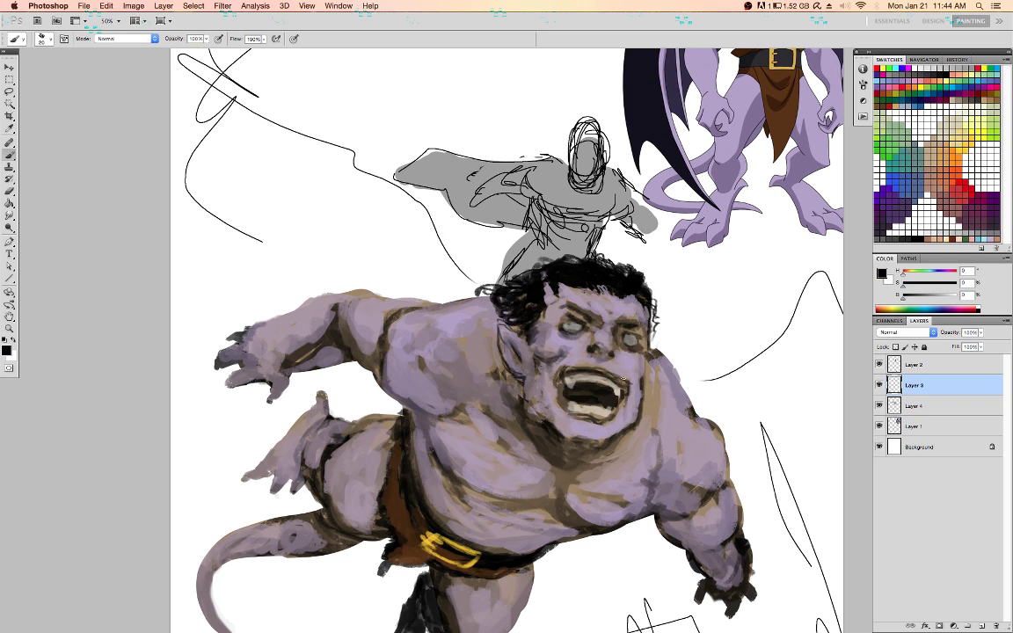
mouse_move(616, 411)
mouse_down()
mouse_move(574, 425)
mouse_move(593, 428)
mouse_up()
alt+click(595, 430)
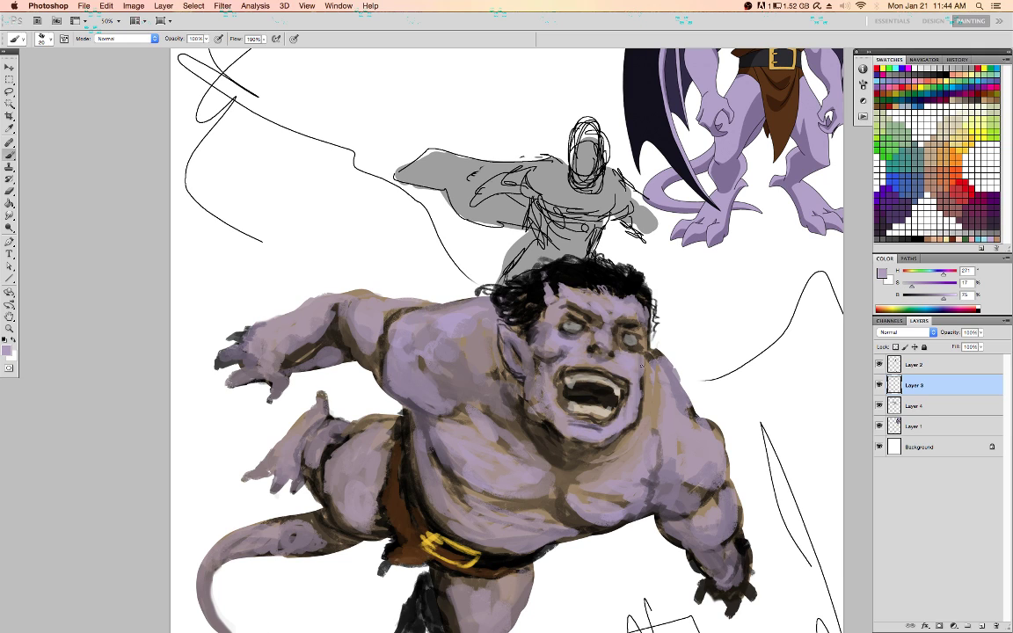
key(d)
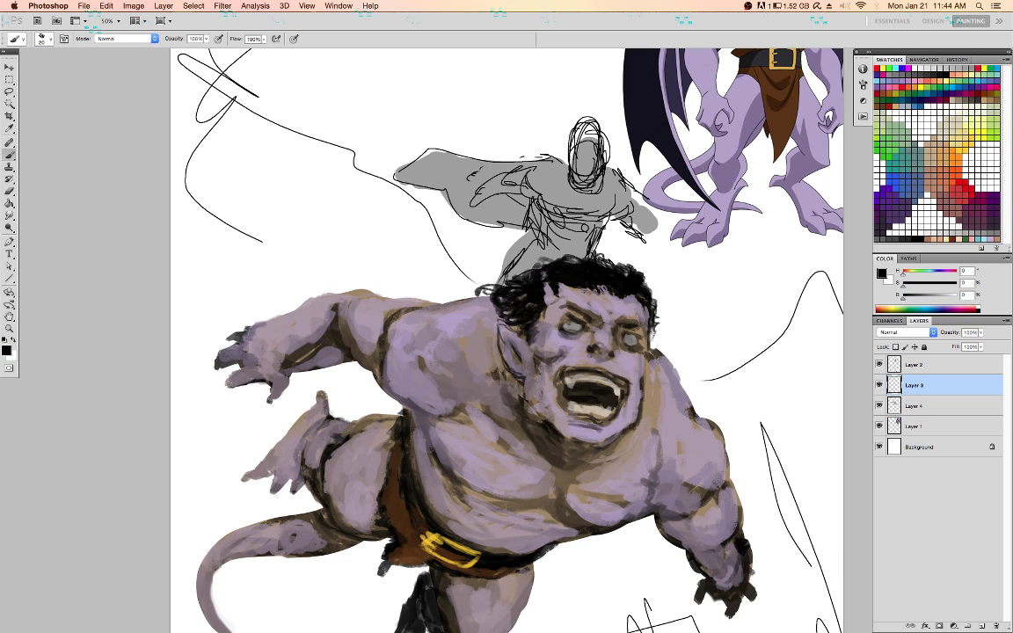
Paint a pair of small horns rising from the brow over the black hair with sampled skin purple
alt+click(570, 304)
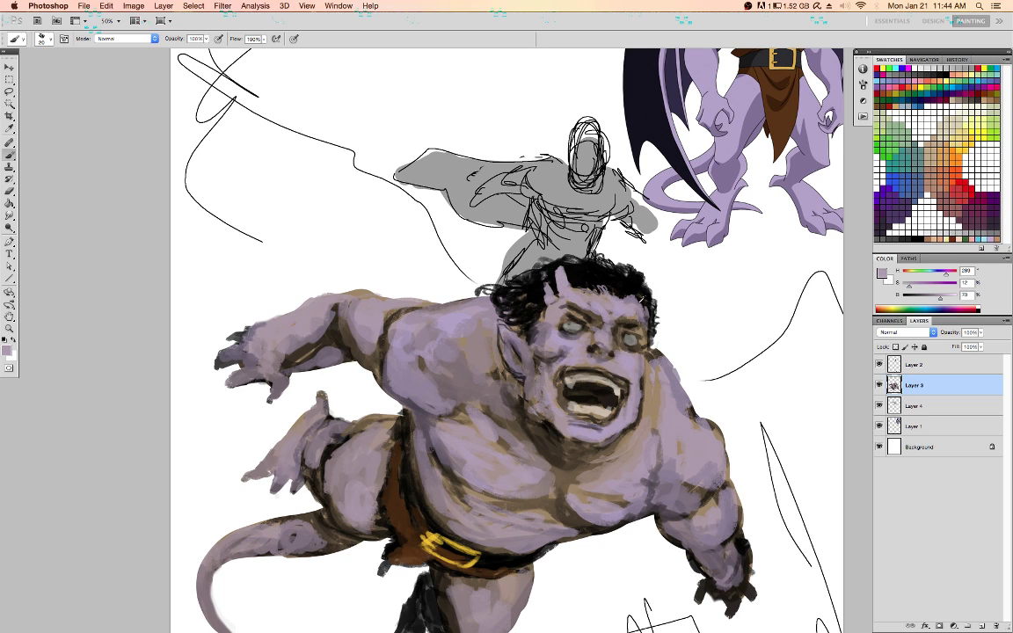
alt+click(640, 300)
mouse_move(641, 303)
mouse_down()
mouse_move(649, 296)
mouse_move(642, 306)
mouse_up()
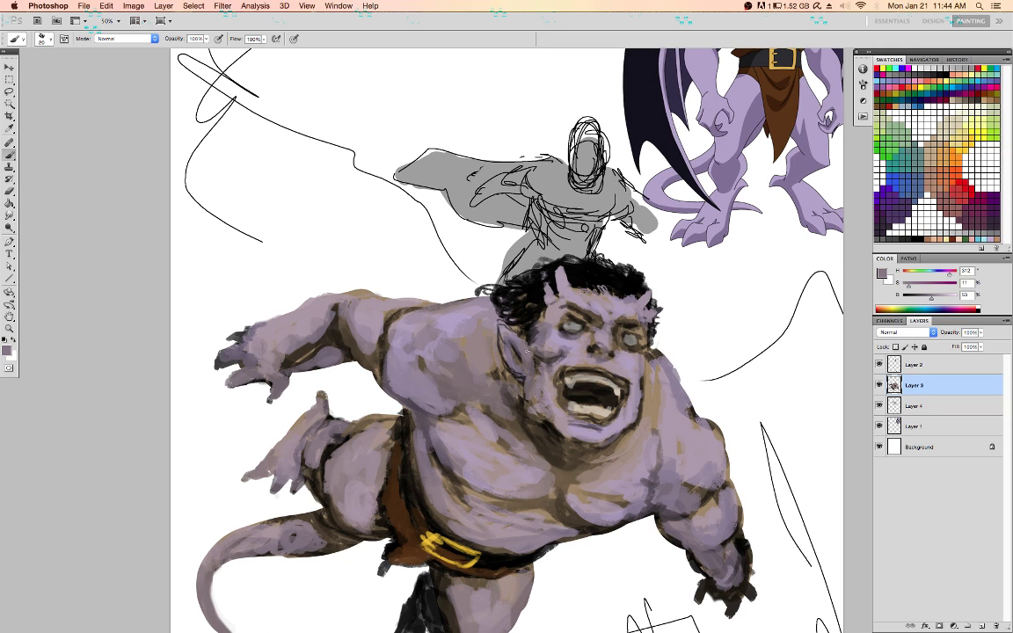
Blend the shading on the rear shoulder and upper arm with sampled purples and dark brown
alt+click(556, 330)
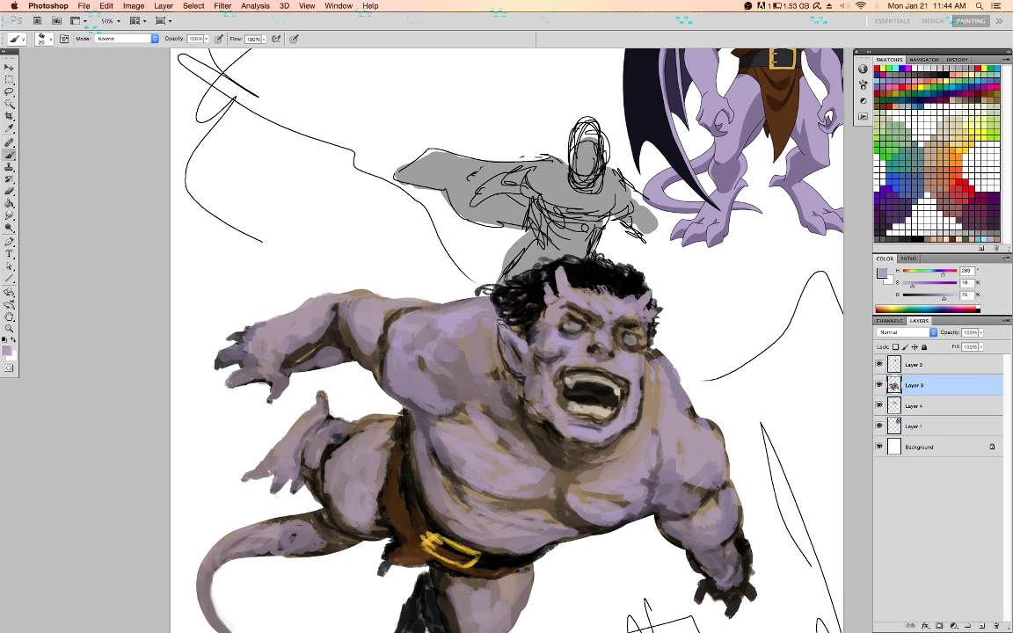
mouse_move(407, 317)
mouse_down()
mouse_move(411, 307)
mouse_move(418, 320)
mouse_move(384, 330)
mouse_up()
alt+click(429, 330)
alt+click(409, 327)
alt+click(327, 317)
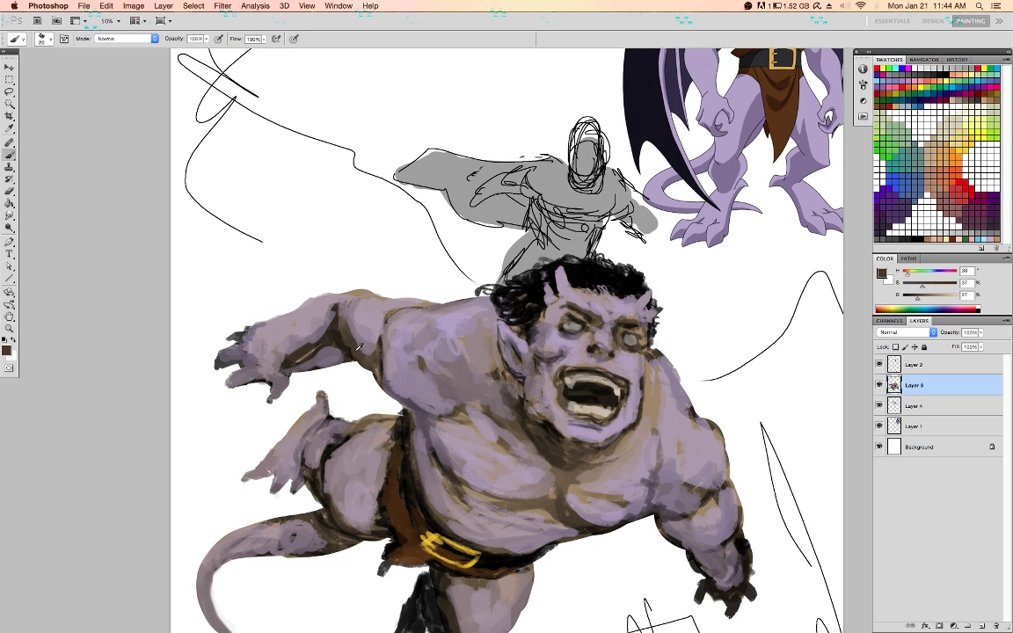
alt+click(341, 335)
drag(355, 351, 379, 362)
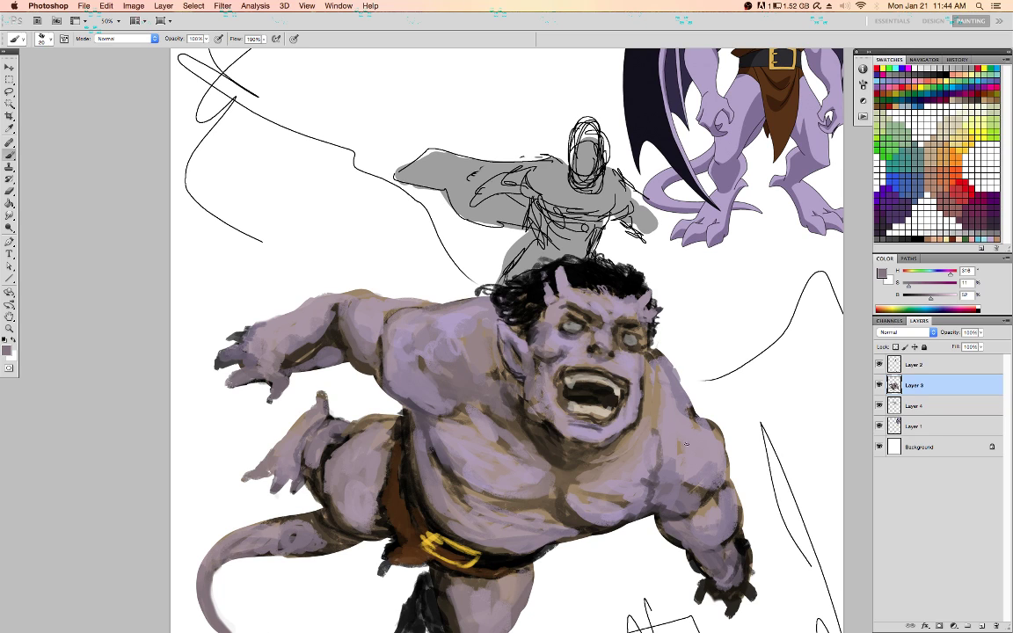
Lock Layer 3's transparent pixels and darken its midtones with Levels at a gamma of 0.9
key(slash)
key(super+l)
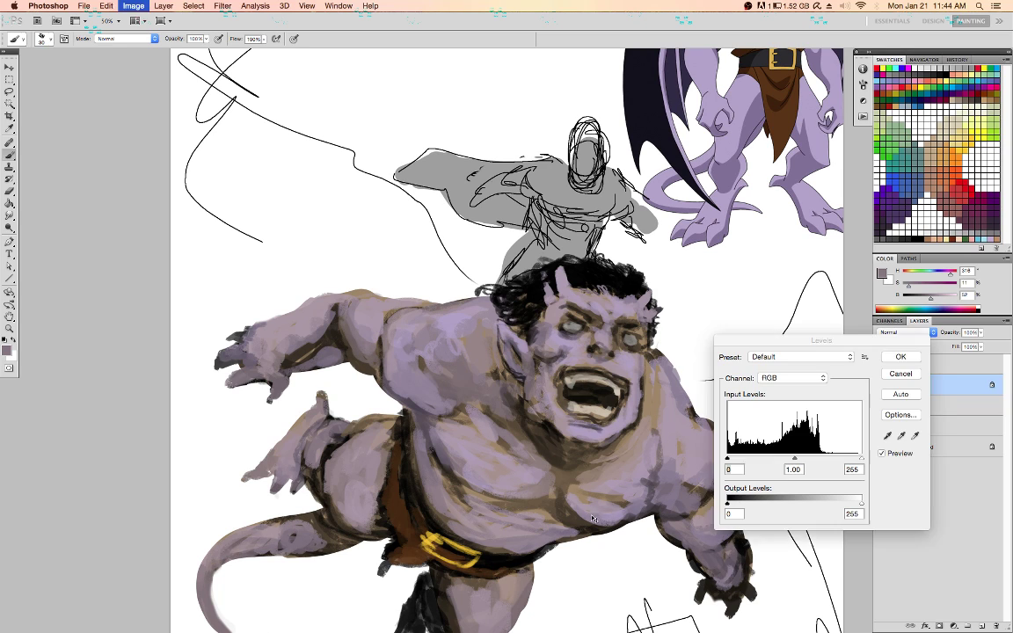
text(.9)
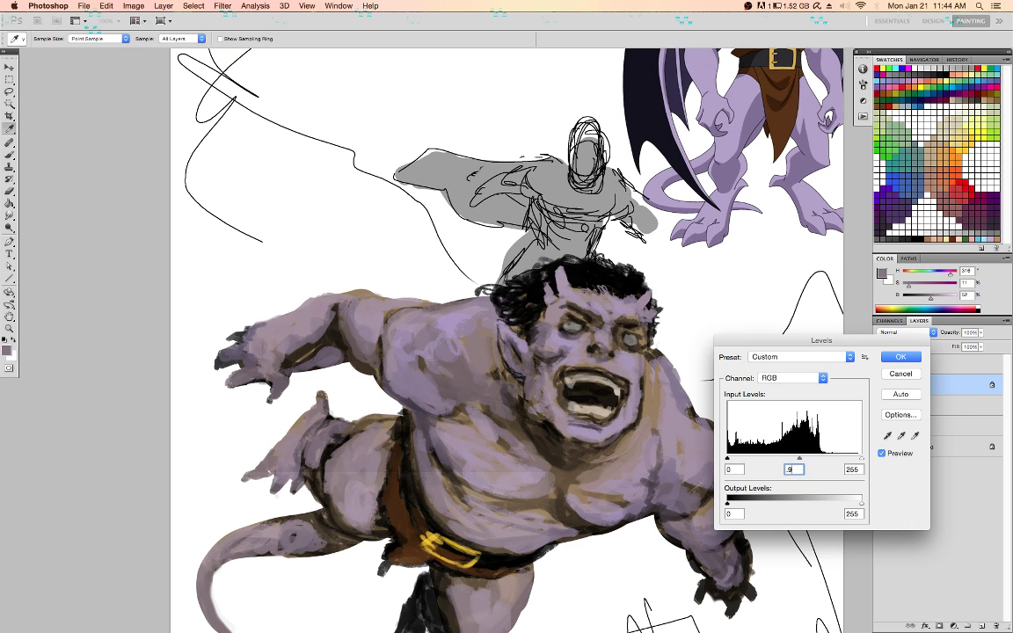
key(Return)
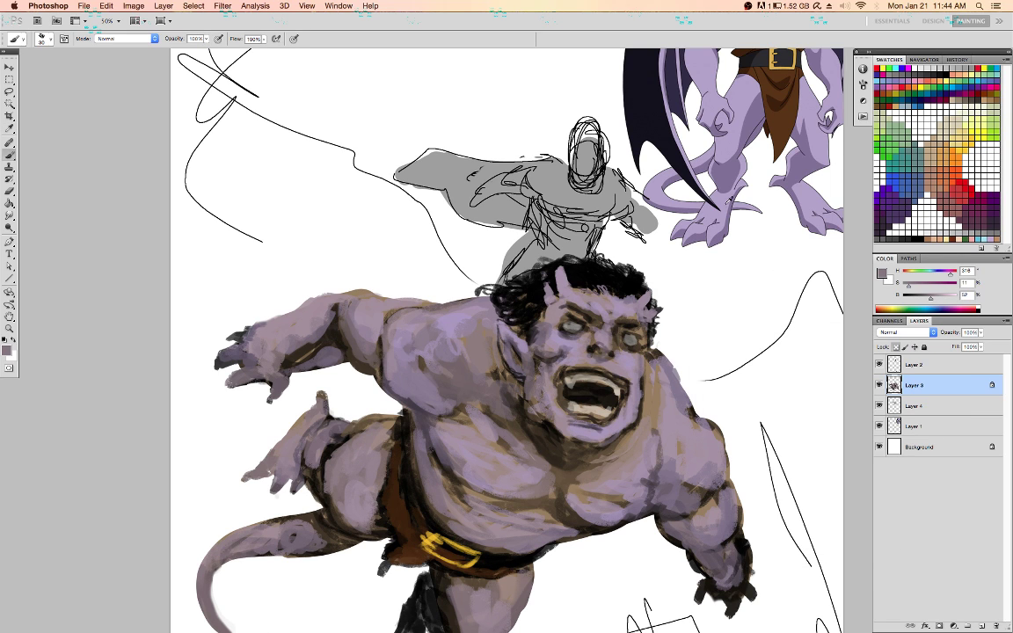
Brighten the front shoulder with light purple sampled from the reference and blend its shading toward the neck
alt+click(727, 205)
drag(714, 460, 706, 446)
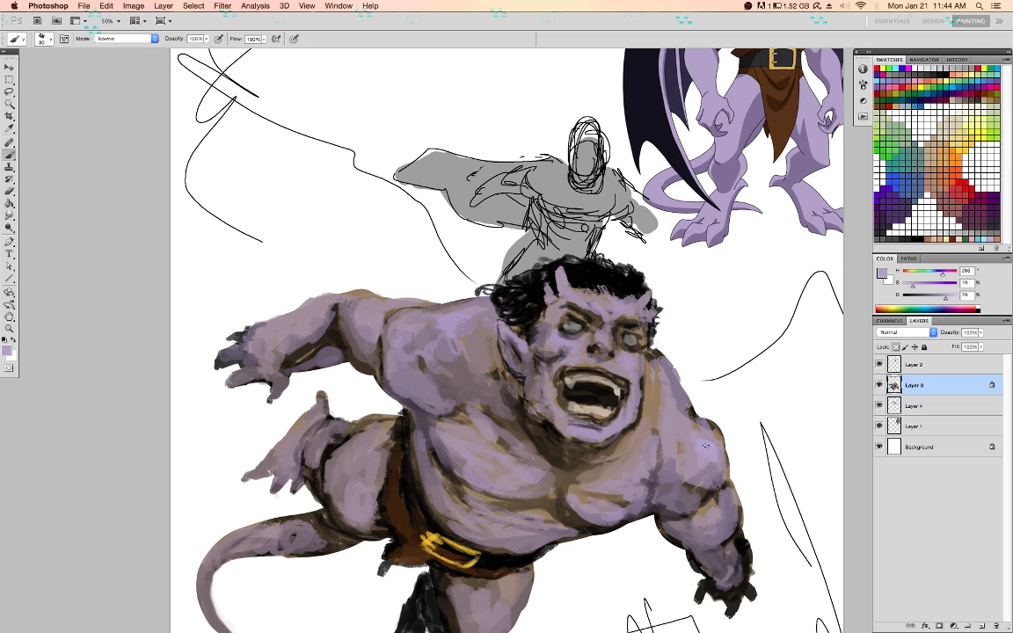
alt+click(712, 445)
alt+click(714, 458)
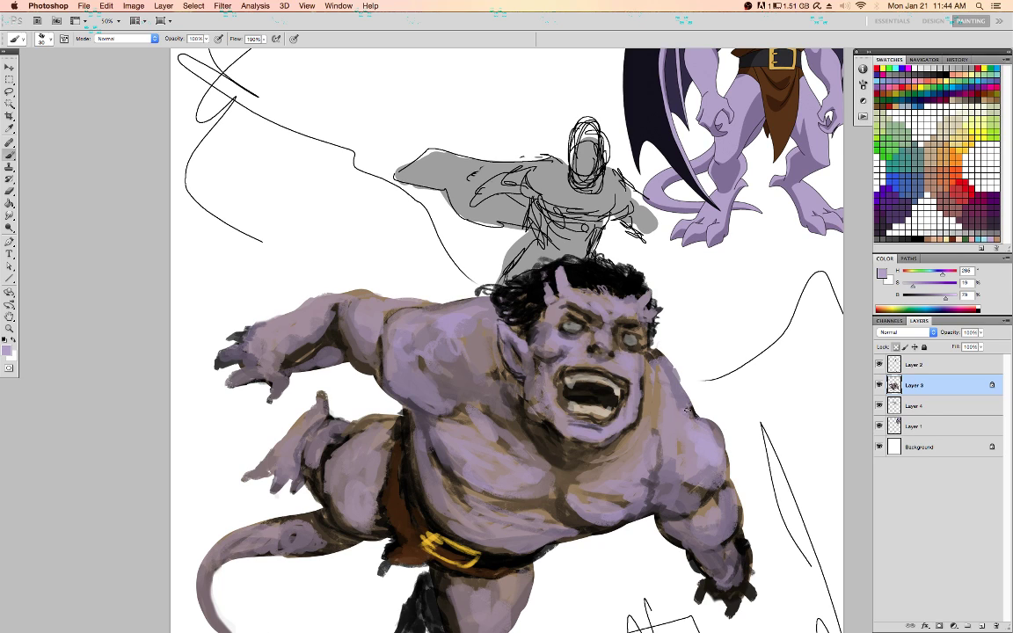
alt+click(660, 451)
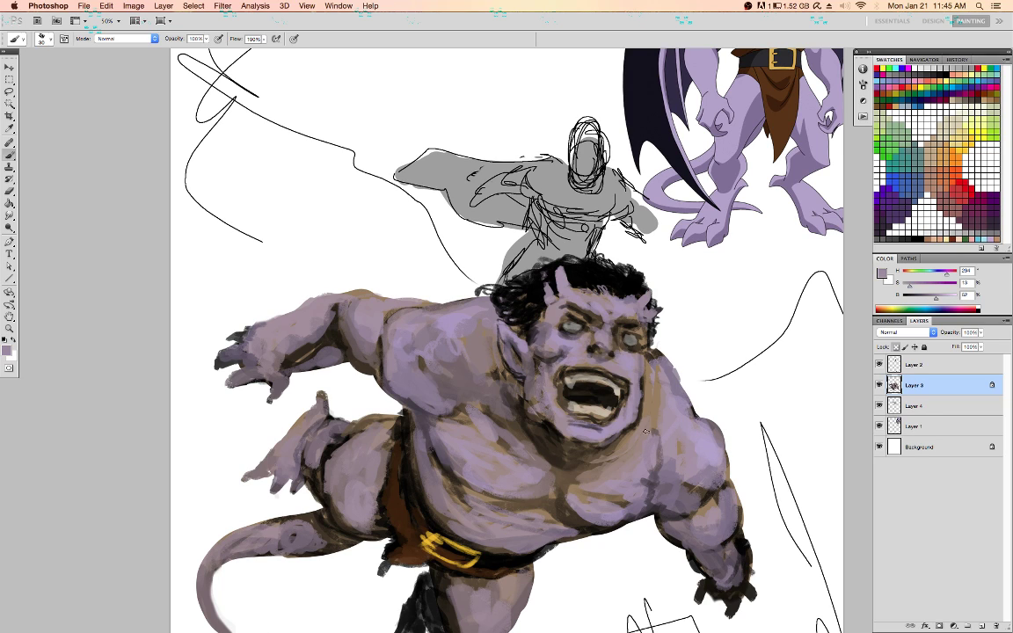
drag(646, 432, 655, 394)
Unlock the layer's transparent pixels and add black curls along the top and back of the hair
alt+click(542, 351)
alt+click(533, 343)
key(d)
key(slash)
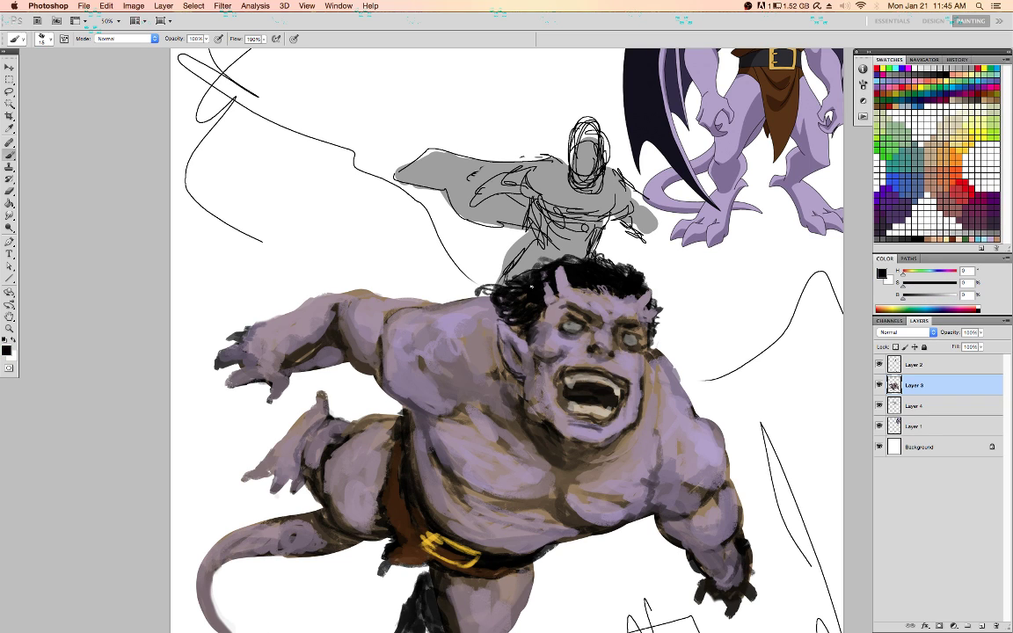
mouse_move(516, 288)
mouse_down()
mouse_move(501, 292)
mouse_move(531, 273)
mouse_up()
drag(563, 258, 615, 267)
drag(500, 305, 481, 314)
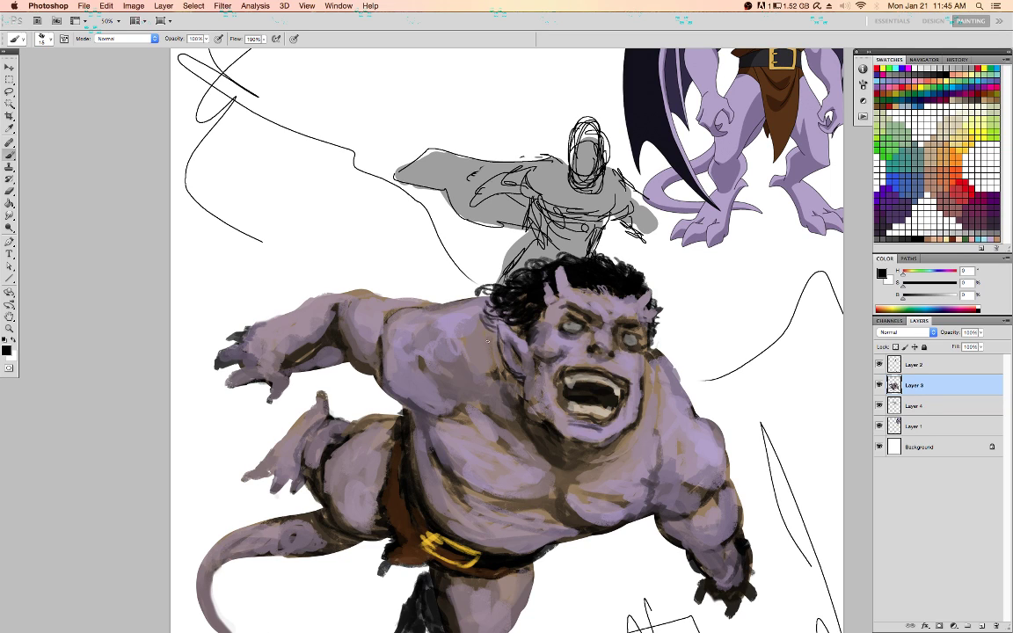
Lock the transparent pixels and repaint the rear hand's wrist and palm with sampled muted purple
key(slash)
alt+click(263, 326)
alt+click(289, 350)
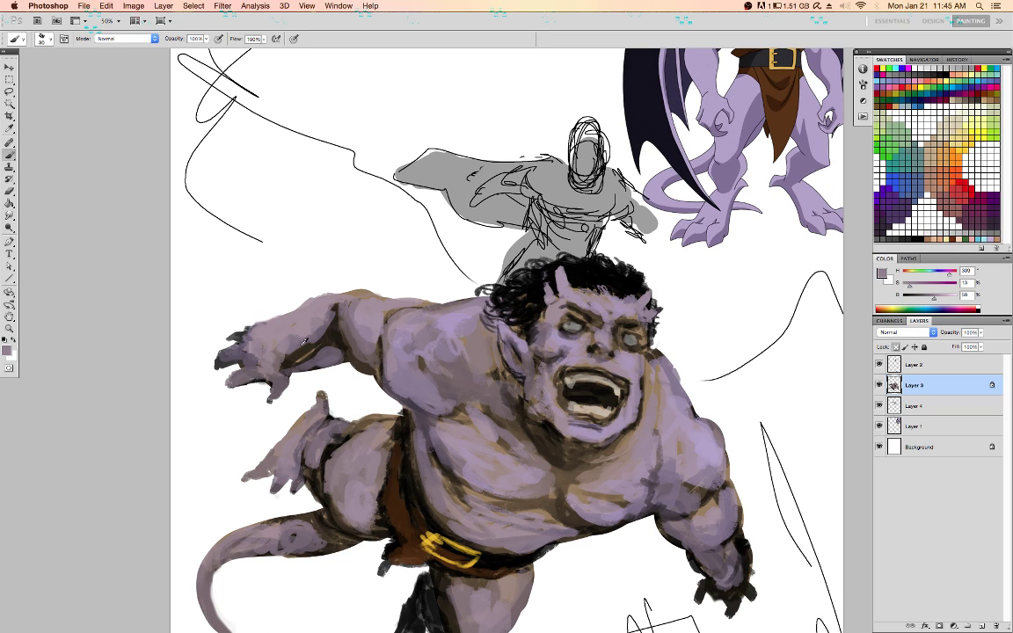
drag(294, 350, 278, 377)
Unlock the transparent pixels and reshape the rear hand's lowest finger with a dark claw tip
key(d)
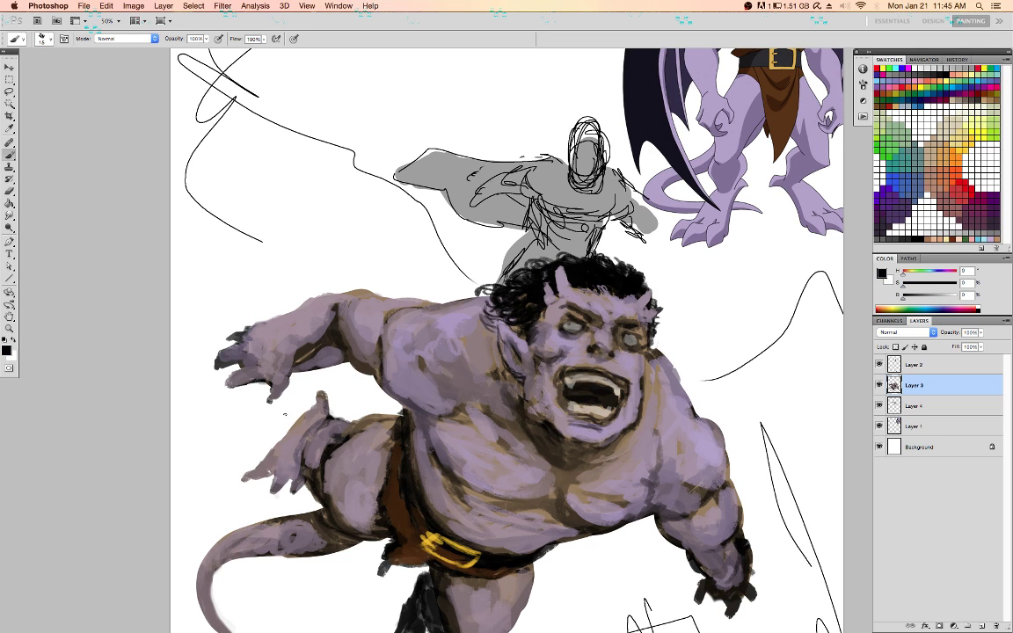
alt+click(262, 382)
drag(263, 382, 277, 392)
key(super+z)
alt+click(263, 381)
drag(268, 401, 264, 403)
alt+click(264, 398)
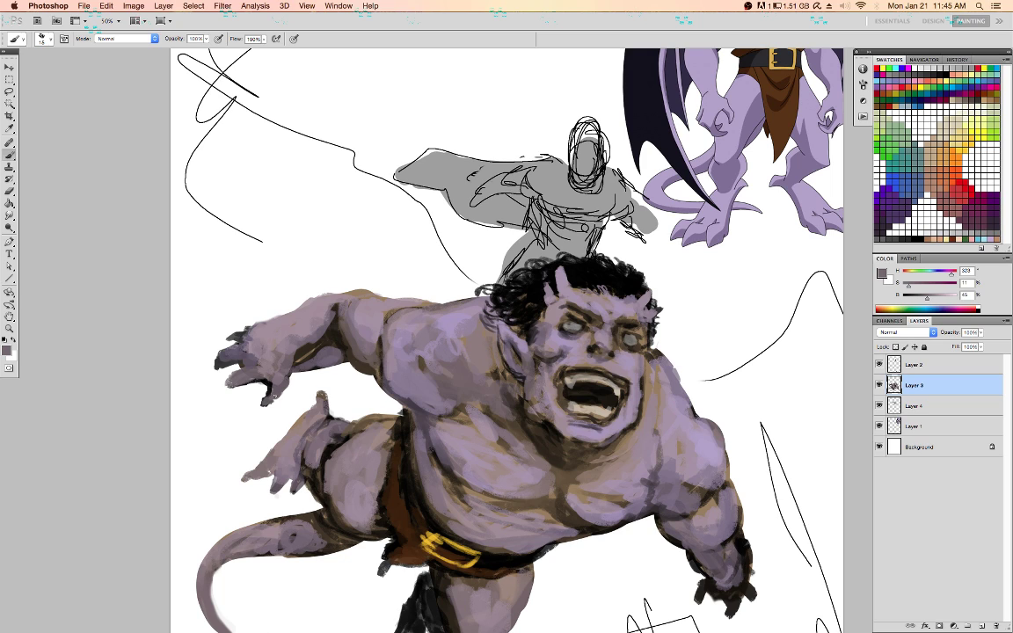
Lock the transparent pixels and smooth the rear forearm and upper arm shading with sampled purples
key(slash)
alt+click(295, 350)
drag(295, 354, 300, 361)
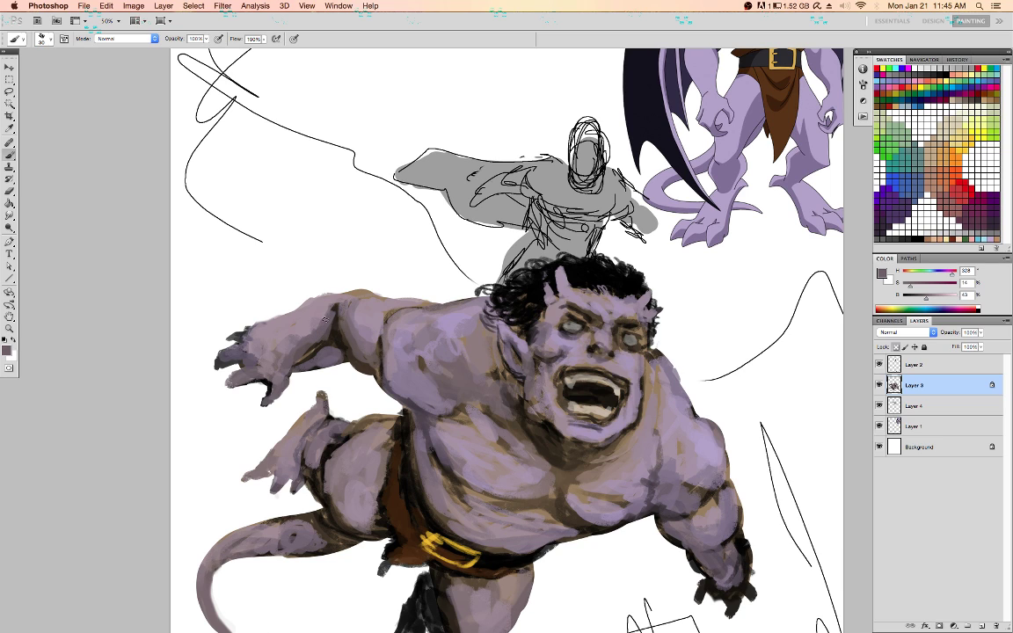
alt+click(315, 328)
mouse_move(315, 328)
mouse_down()
mouse_move(335, 306)
mouse_move(290, 352)
mouse_up()
alt+click(356, 330)
mouse_move(356, 330)
mouse_down()
mouse_move(350, 318)
mouse_move(353, 350)
mouse_move(387, 351)
mouse_move(385, 374)
mouse_move(384, 353)
mouse_up()
alt+click(406, 357)
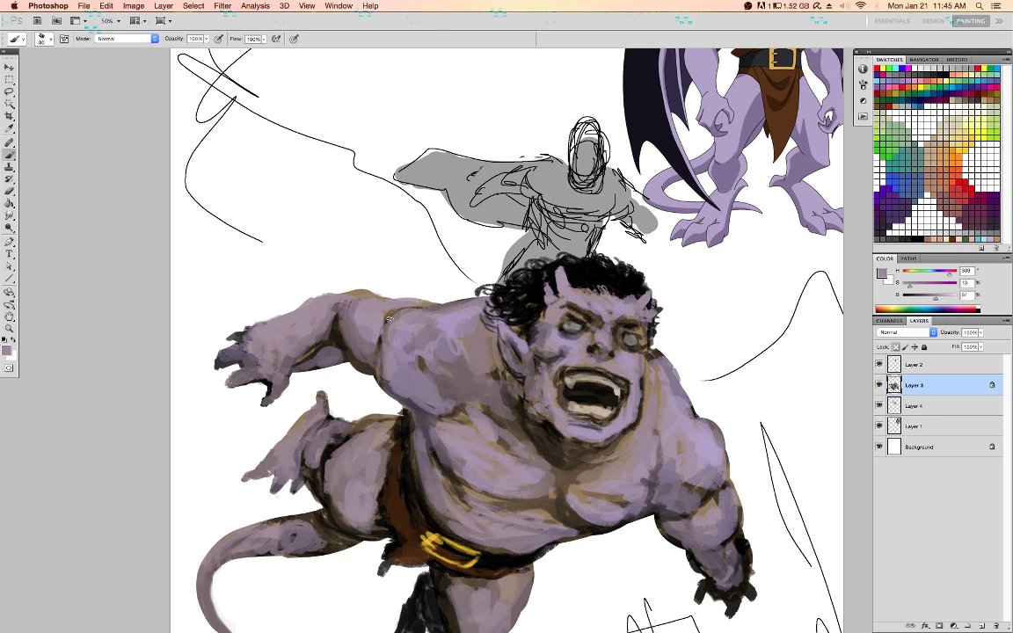
Rework the rear forearm and elbow crease with sampled tones, and unlock transparency to build up the arm's outer edge
alt+click(324, 315)
mouse_move(306, 342)
mouse_down()
mouse_move(297, 363)
mouse_move(311, 356)
mouse_up()
alt+click(335, 333)
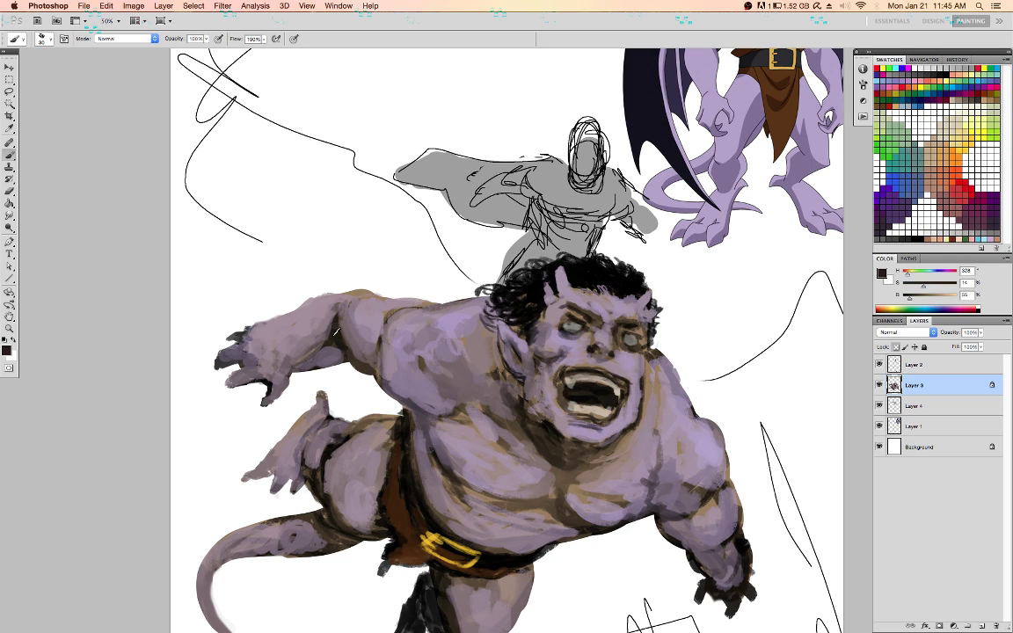
alt+click(307, 322)
key(slash)
alt+click(322, 312)
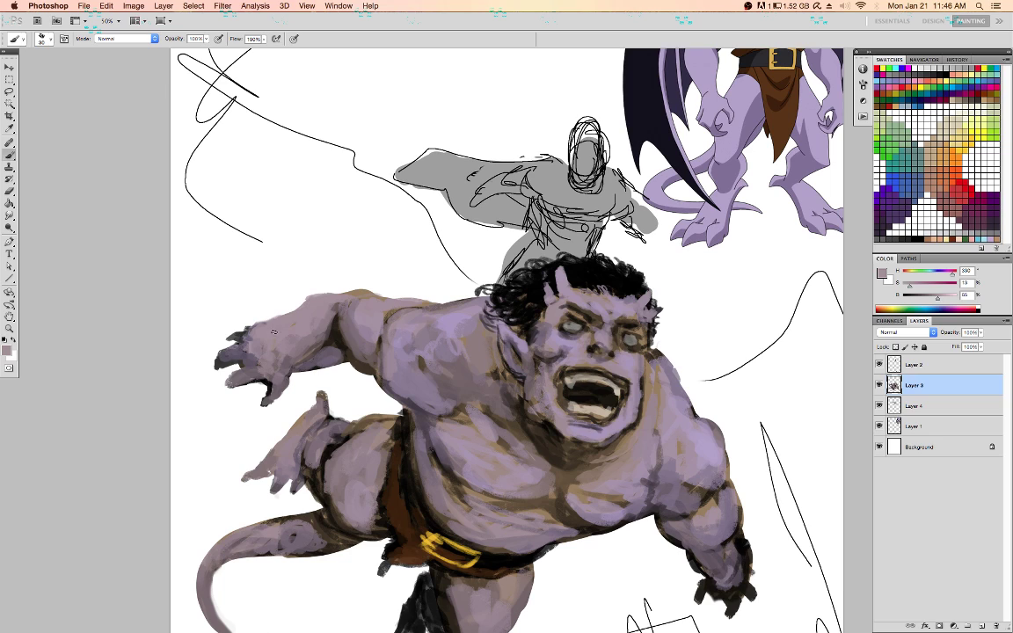
Lock the transparent pixels and paint the rear hand's dark fingers with sampled skin purple
key(slash)
alt+click(258, 349)
drag(256, 349, 237, 353)
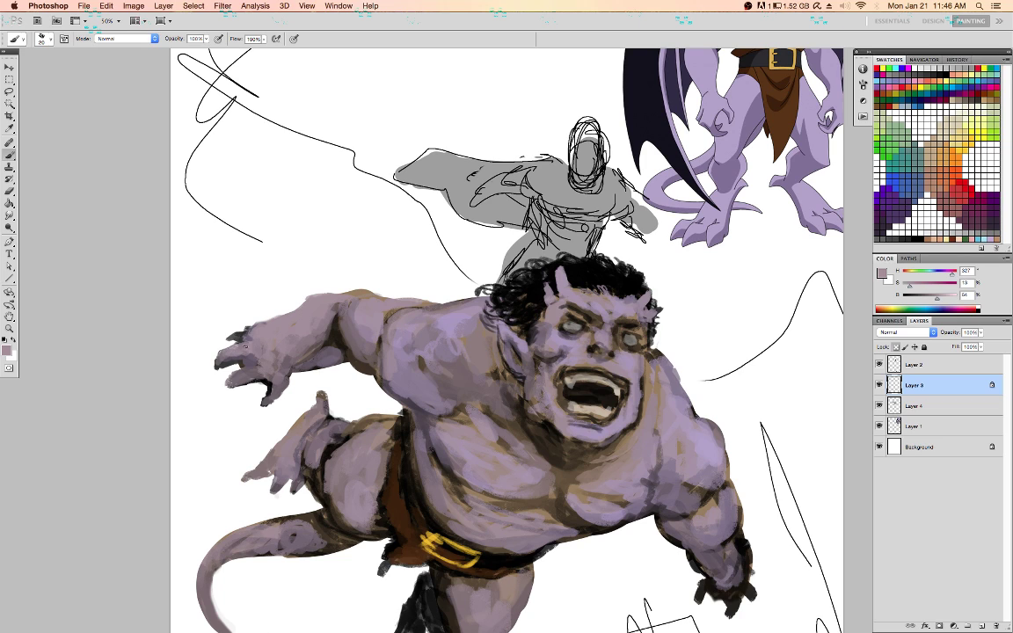
mouse_move(243, 335)
mouse_down()
mouse_move(233, 336)
mouse_move(249, 329)
mouse_up()
drag(245, 375, 272, 391)
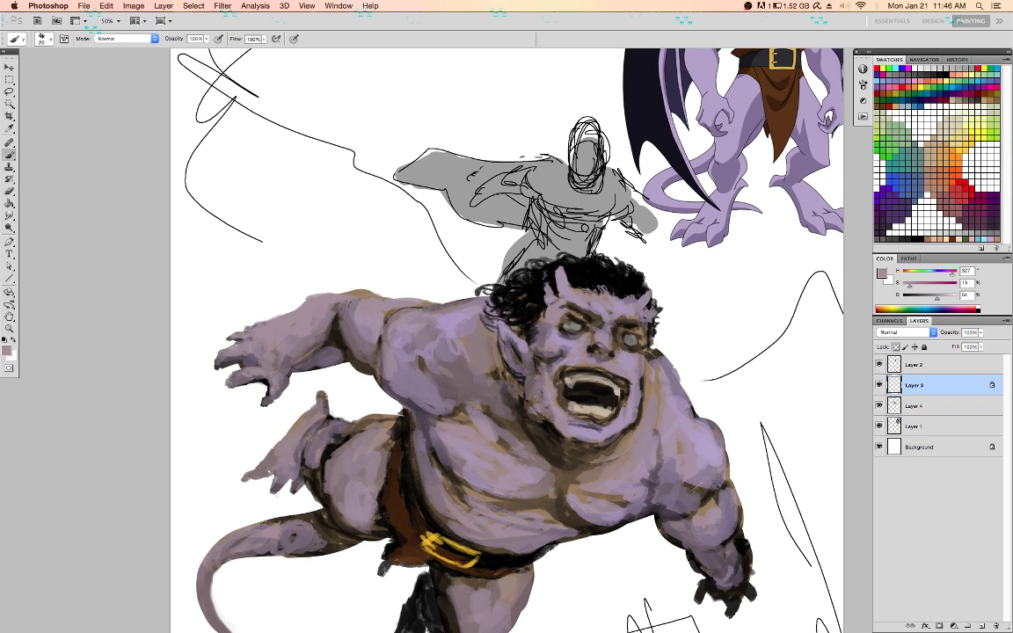
Unlock the transparent pixels and touch up the rear upper arm's top edge near the shoulder with sampled skin purple
alt+click(378, 305)
key(slash)
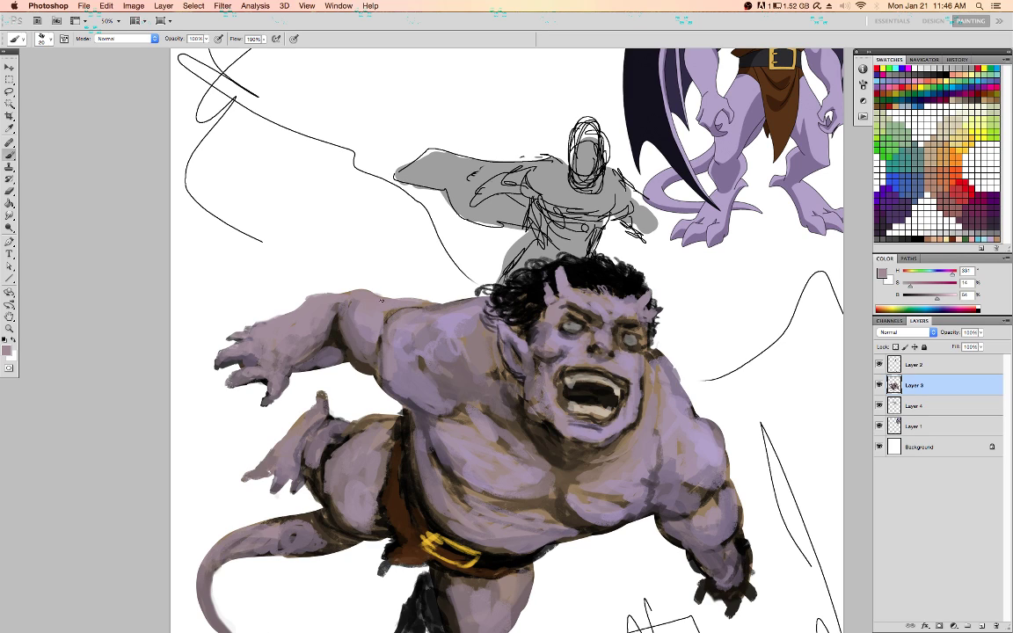
drag(373, 295, 396, 298)
Refine the face around the ear, cheek, mouth corner and near eye with sampled purples and dark tones
alt+click(578, 329)
alt+click(581, 333)
alt+click(584, 337)
alt+click(559, 348)
mouse_move(505, 313)
mouse_down()
mouse_move(499, 305)
mouse_move(495, 320)
mouse_move(508, 321)
mouse_up()
alt+click(640, 380)
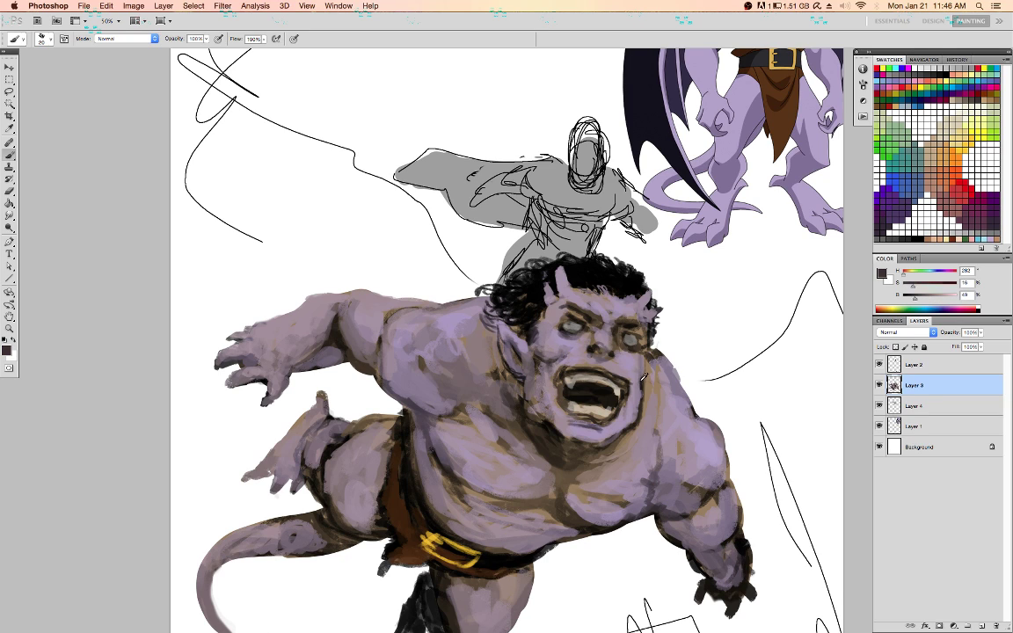
mouse_move(632, 374)
mouse_down()
mouse_move(640, 377)
mouse_move(632, 367)
mouse_up()
alt+click(603, 333)
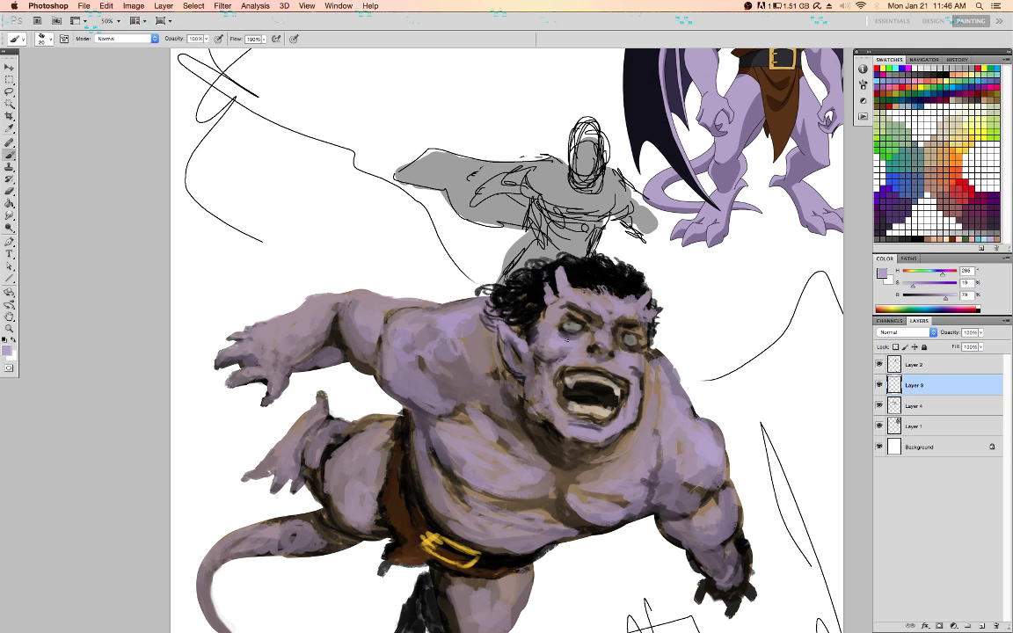
drag(568, 340, 565, 326)
alt+click(583, 305)
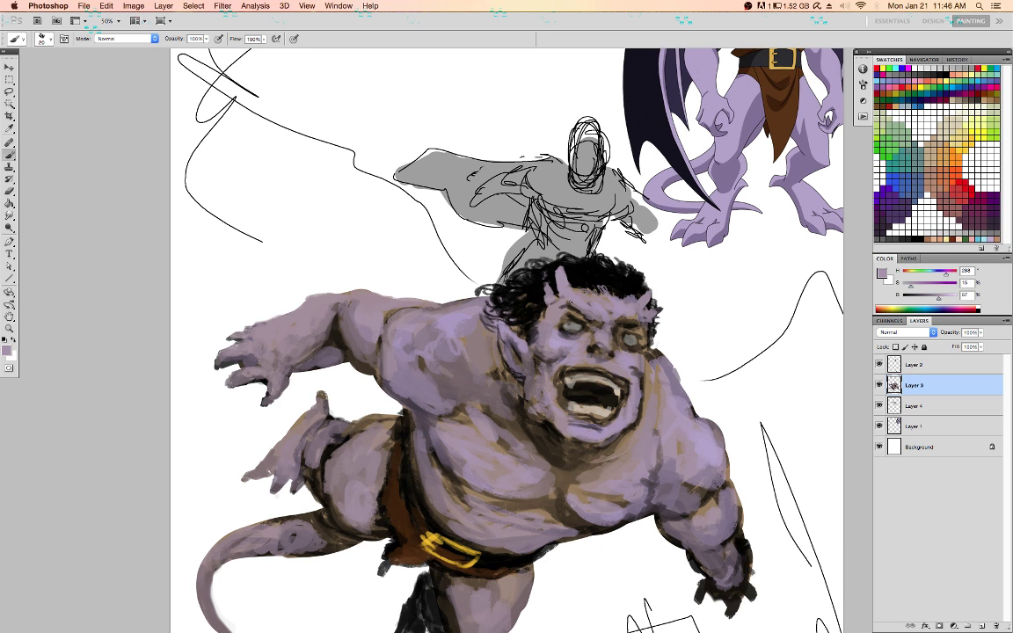
Touch up the forehead between the horns with a sampled skin tone
drag(674, 255, 630, 343)
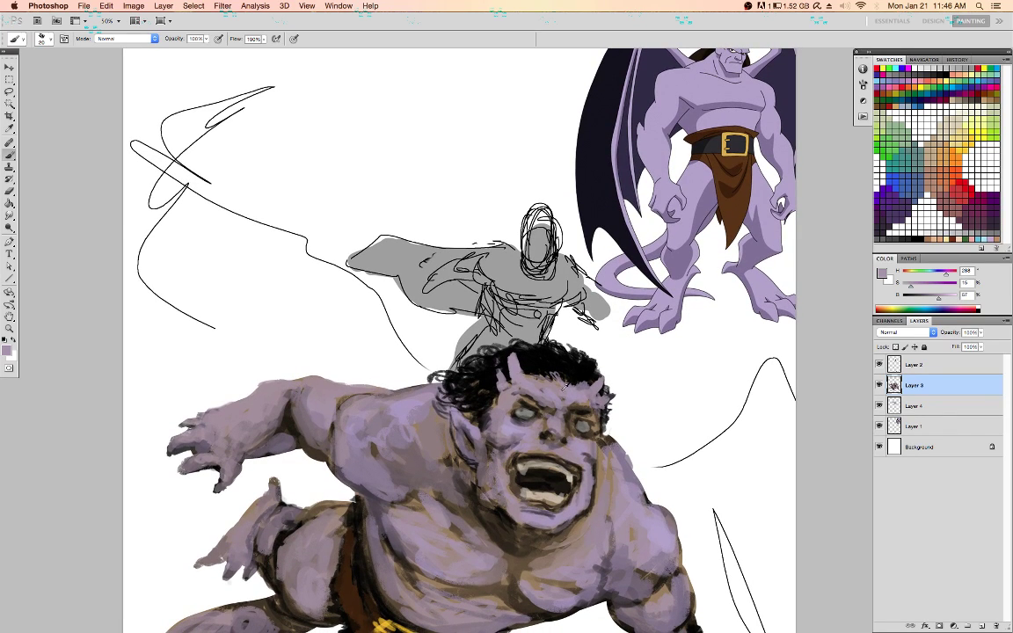
alt+click(563, 389)
mouse_move(576, 392)
mouse_down()
mouse_move(570, 379)
mouse_move(575, 386)
mouse_up()
alt+click(554, 332)
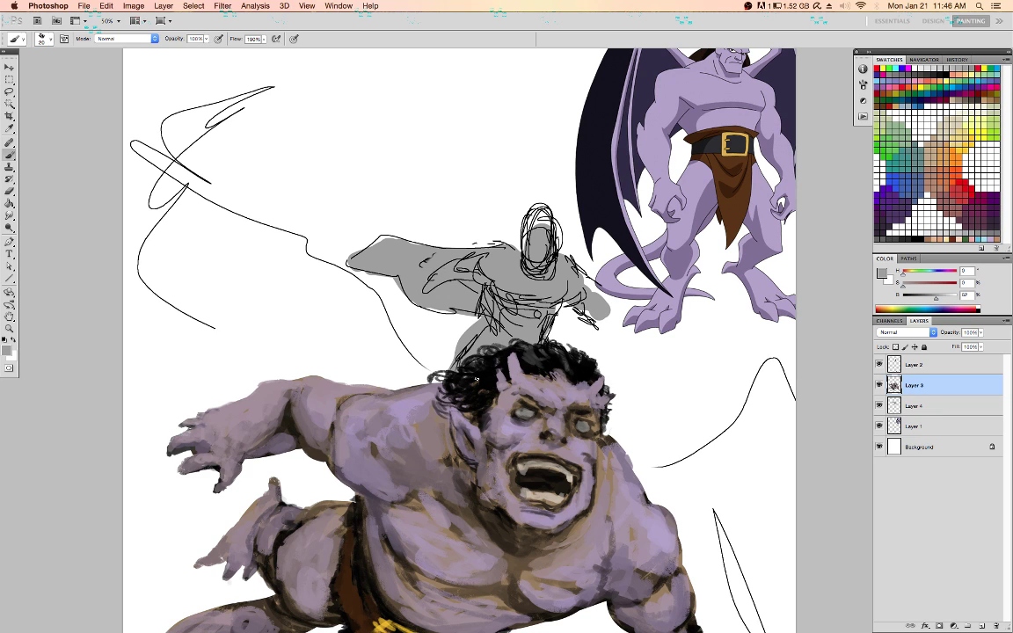
Reset to black and paint fine hair strands beside the pointed ear, sampling the ear's purples to blend them
key(d)
drag(480, 411, 462, 415)
key(bracketleft)
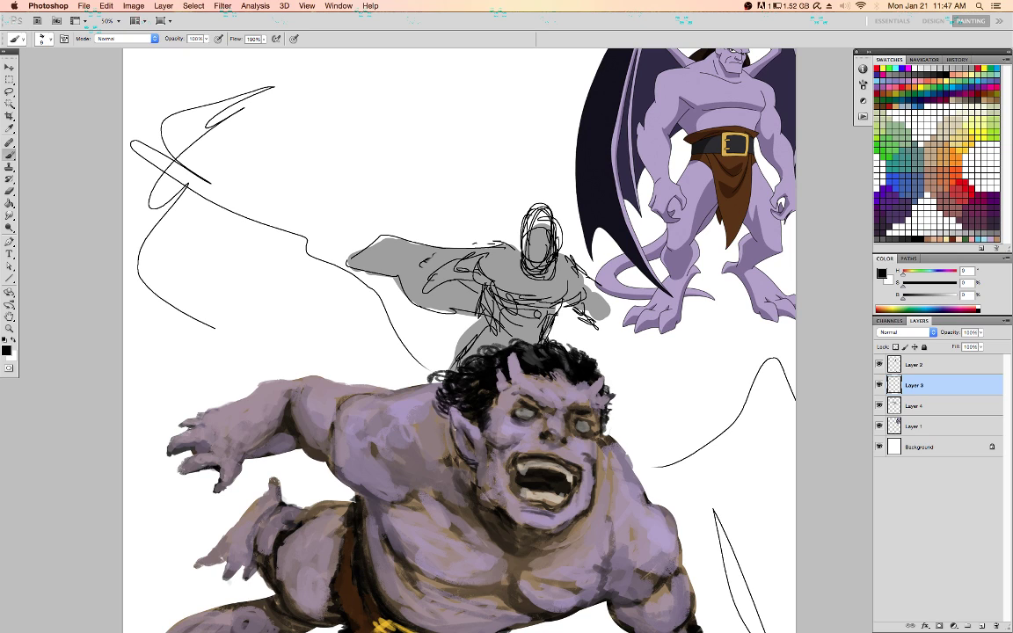
alt+click(472, 424)
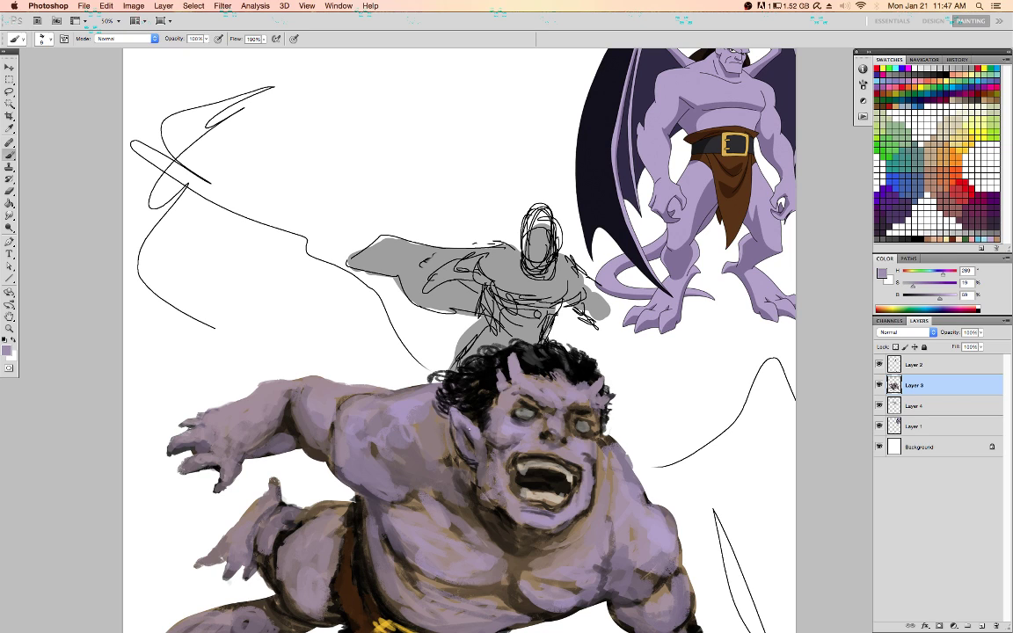
alt+click(458, 412)
Enlarge the brush and repaint the front shoulder's upper edge beside the jaw with sampled lilac tones
key(slash)
key(bracketright)
key(bracketright)
key(bracketright)
key(slash)
alt+click(628, 475)
drag(630, 463, 634, 473)
alt+click(633, 492)
drag(633, 492, 627, 482)
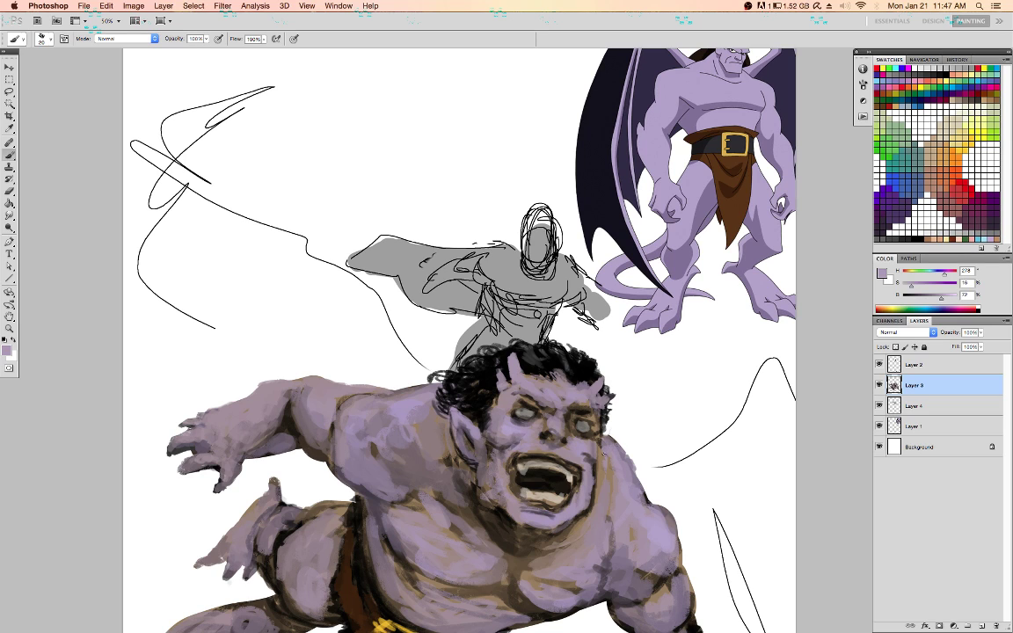
Sample dark brown and muted purples to refine the jawline and the chin below the open mouth
alt+click(591, 462)
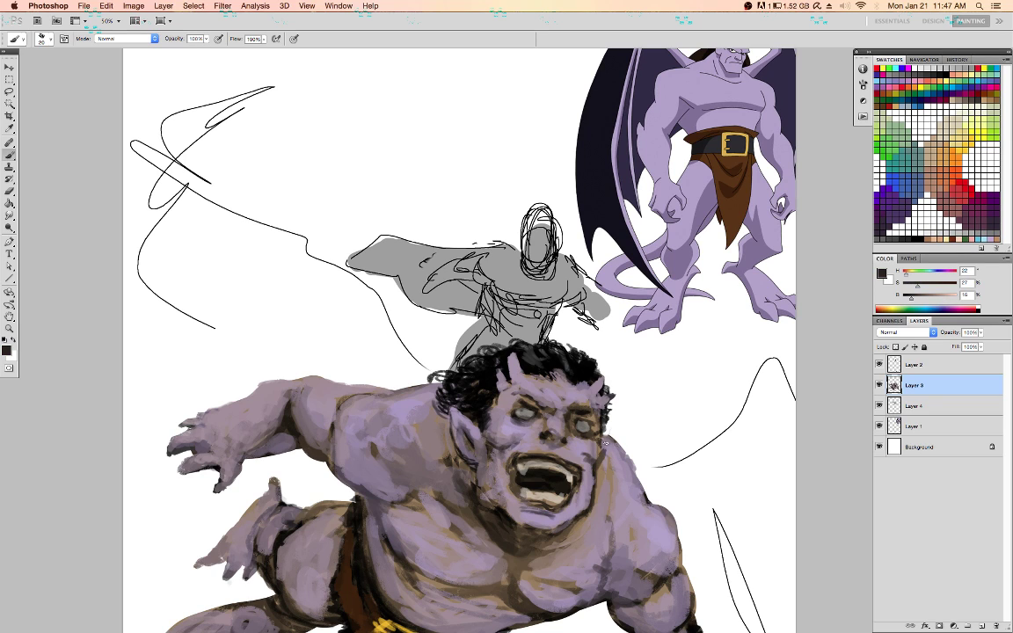
alt+click(599, 490)
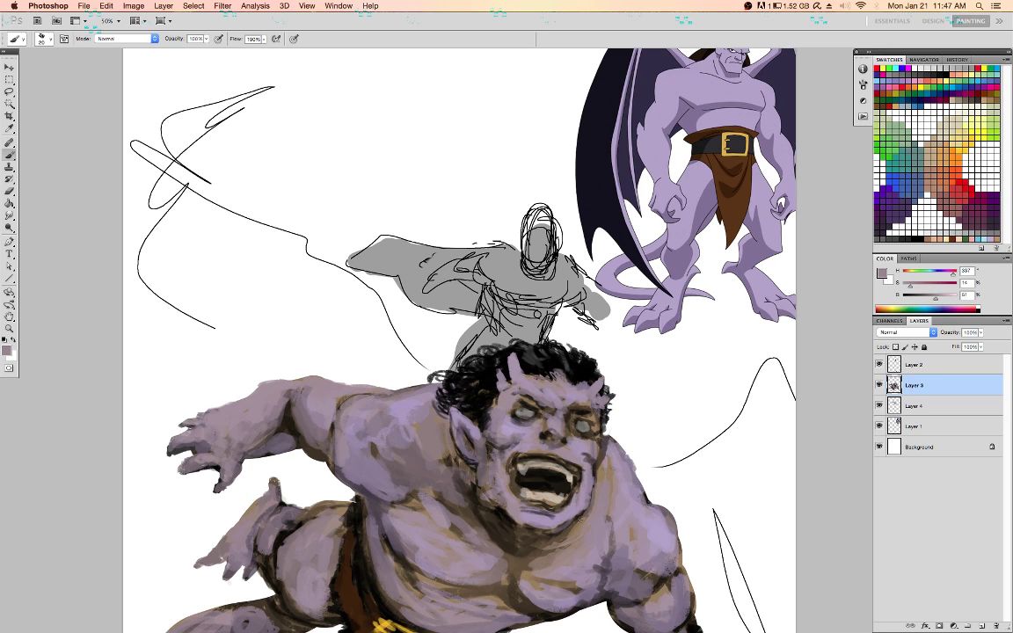
alt+click(529, 513)
alt+click(524, 509)
drag(528, 508, 554, 514)
Tint the rim of the open mouth with a red swatch and brighten the eyes with white
click(966, 190)
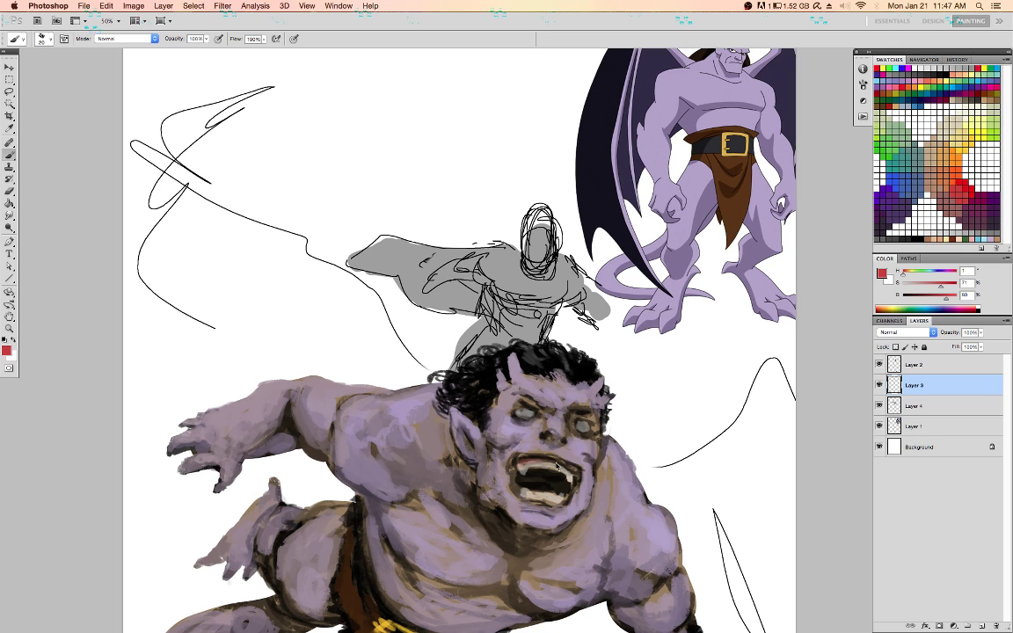
drag(526, 500, 534, 496)
key(x)
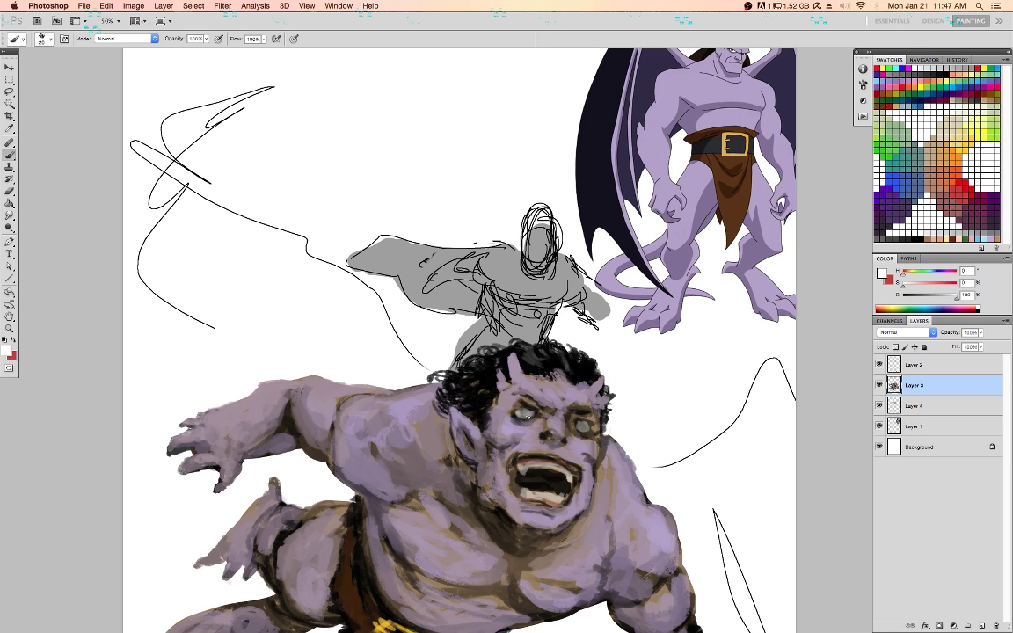
click(582, 424)
Rework the far eye socket and the near cheek with sampled browns and muted purple
alt+click(579, 397)
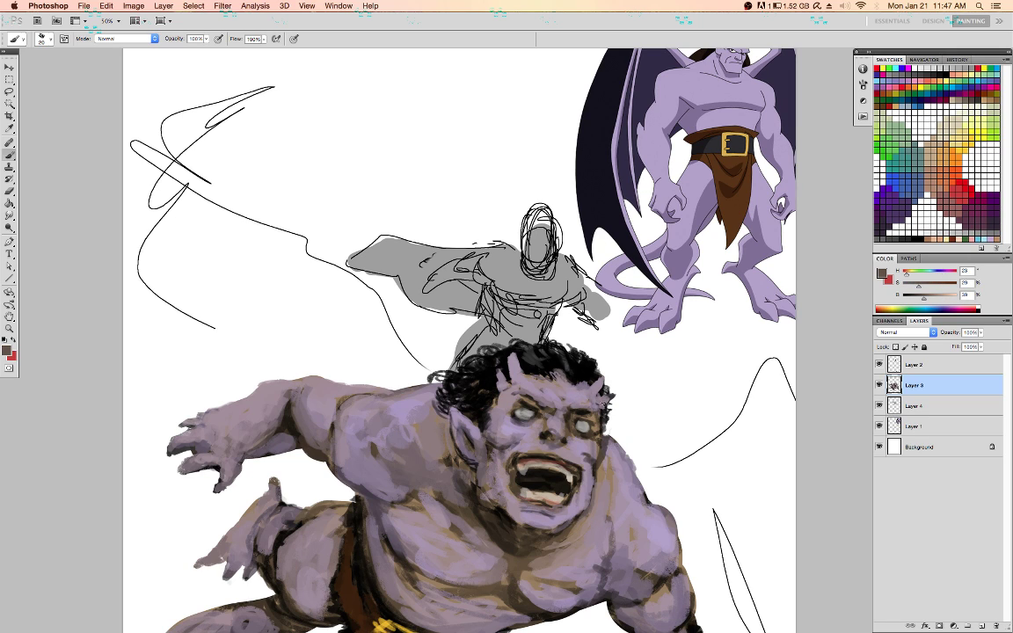
alt+click(596, 426)
alt+click(594, 414)
alt+click(591, 435)
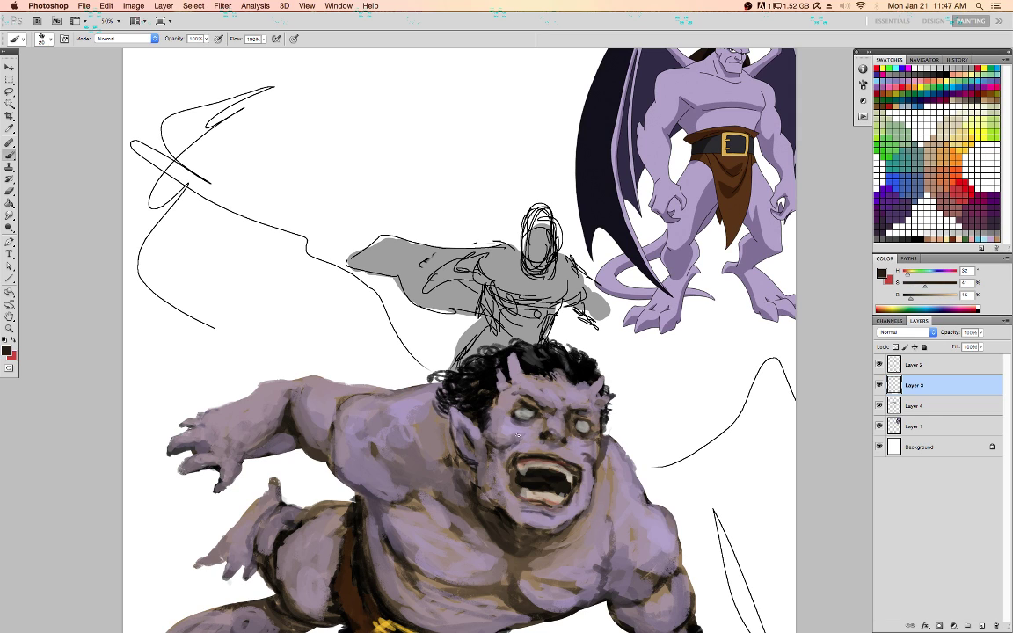
alt+click(508, 437)
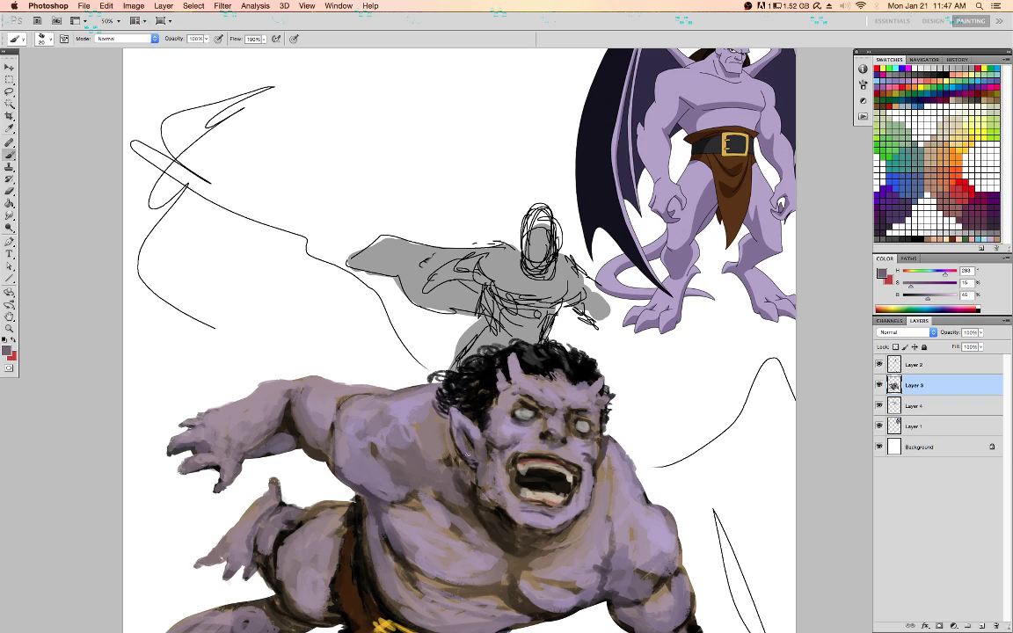
Brighten the rear shoulder with broad strokes of sampled lilac
alt+click(406, 407)
alt+click(601, 269)
drag(366, 439, 386, 425)
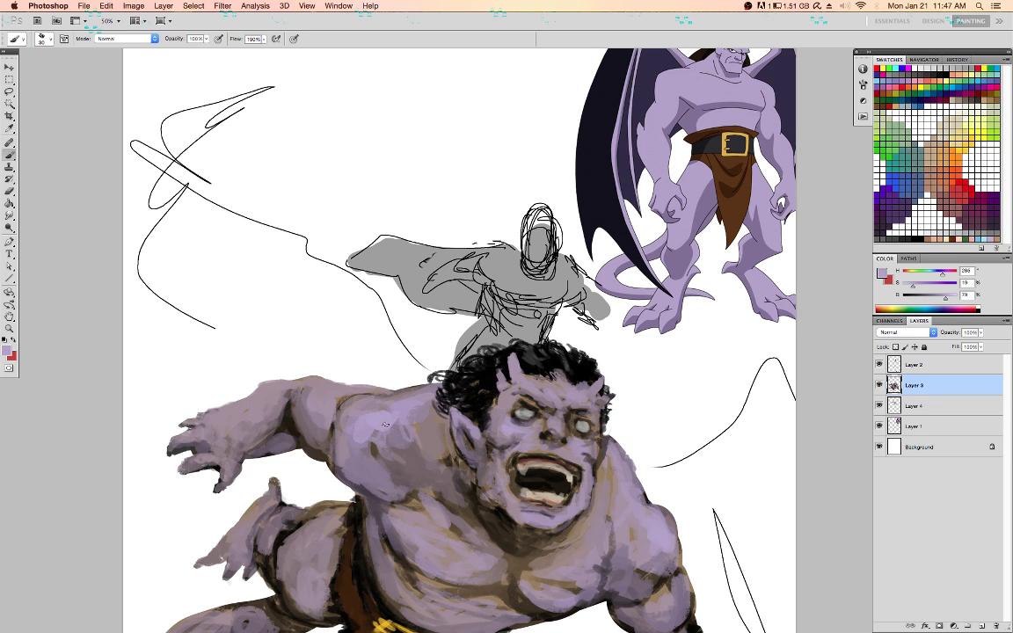
Sample a mid purple and shade the front shoulder and the adjoining side of the chest
scroll(586, 527, down, 3)
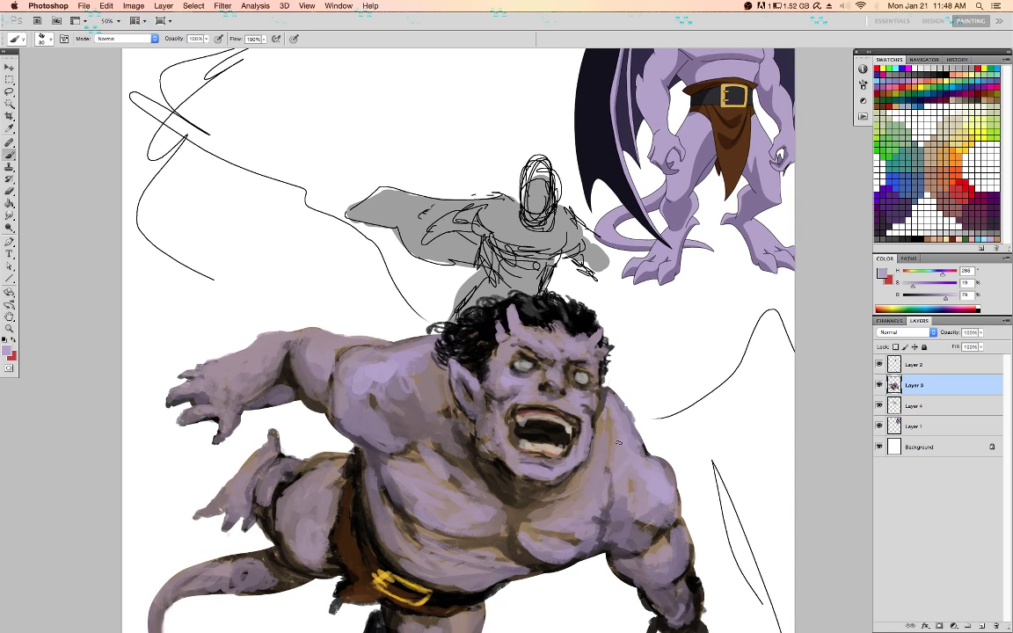
alt+click(625, 412)
scroll(624, 411, down, 3)
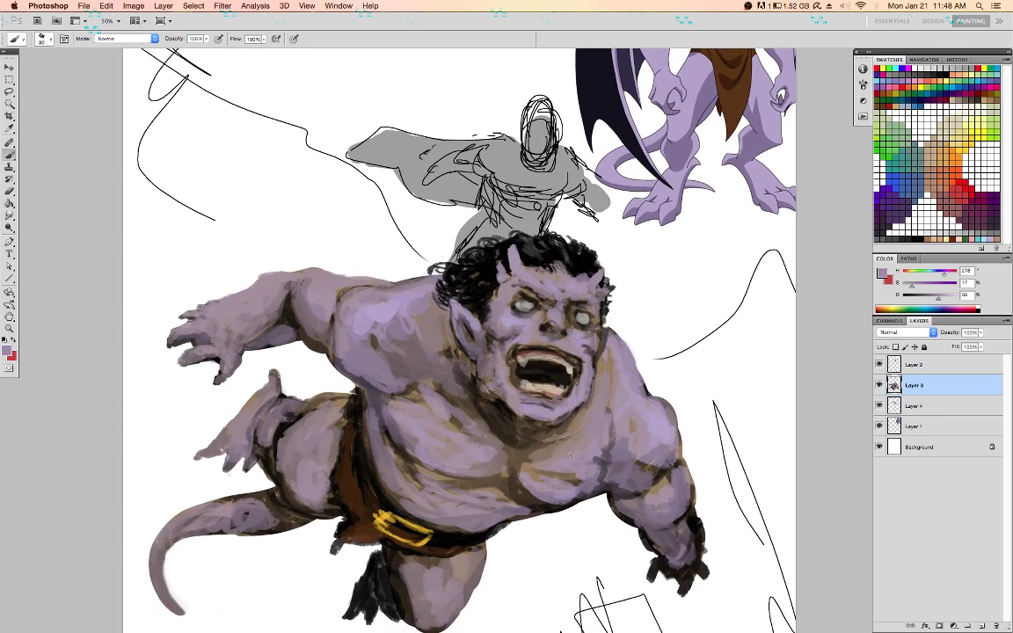
Lock the transparent pixels and smooth the bent front knee and thigh with sampled purples
scroll(435, 507, down, 3)
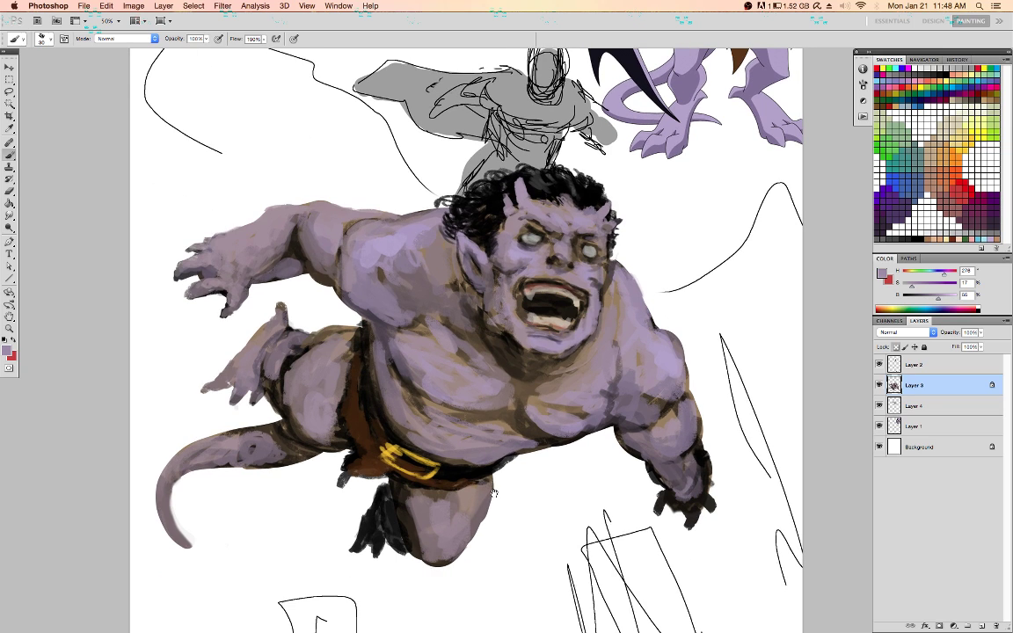
alt+click(454, 543)
drag(447, 554, 457, 553)
alt+click(472, 522)
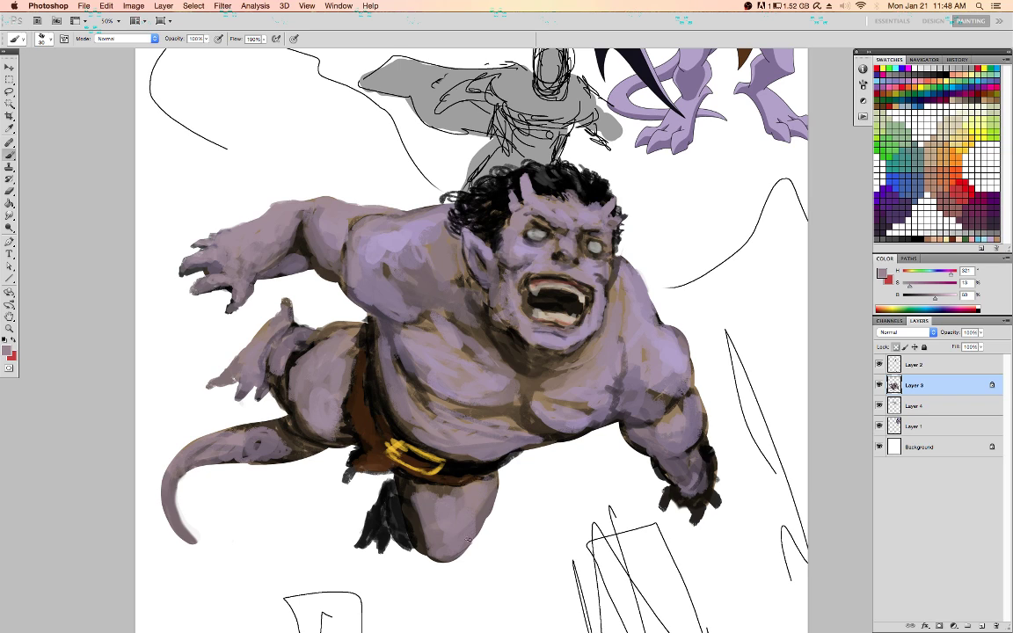
Paint over the round dark spot on the tail and smooth its shading with sampled greyish purples
alt+click(267, 445)
drag(255, 453, 227, 465)
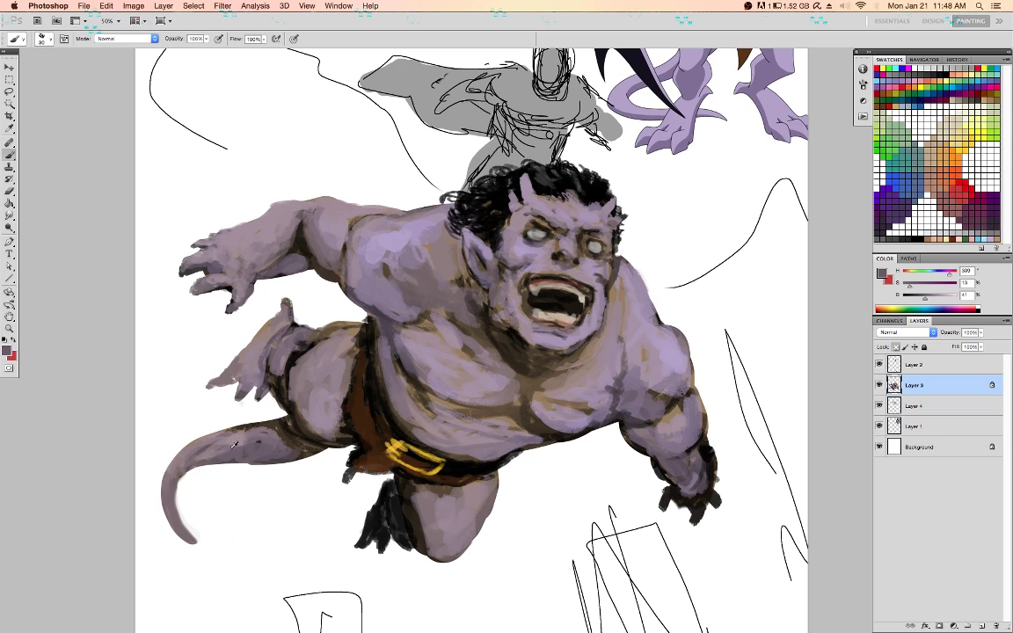
alt+click(231, 452)
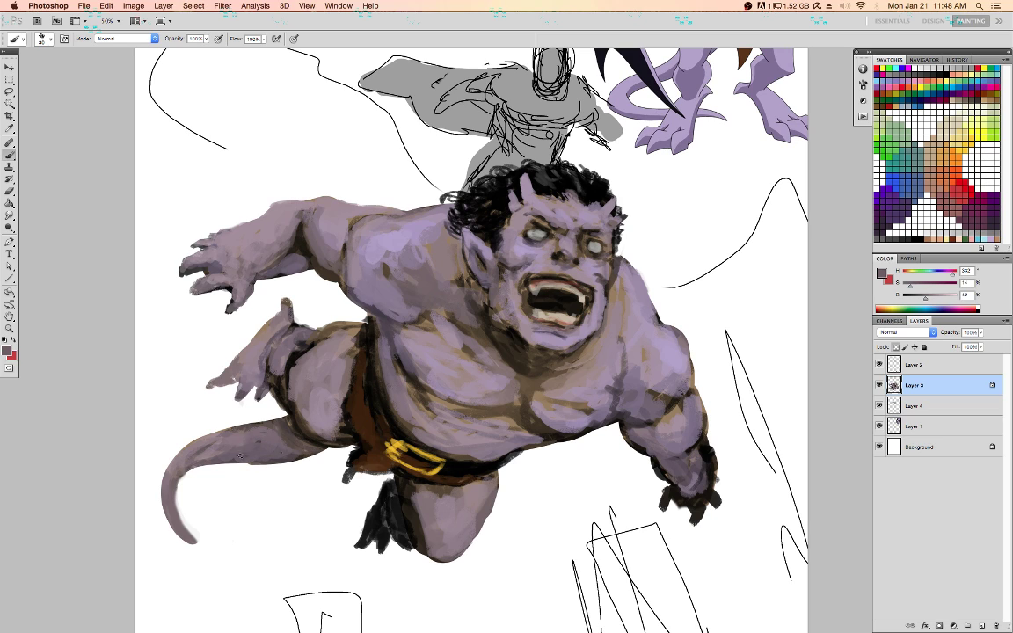
alt+click(217, 448)
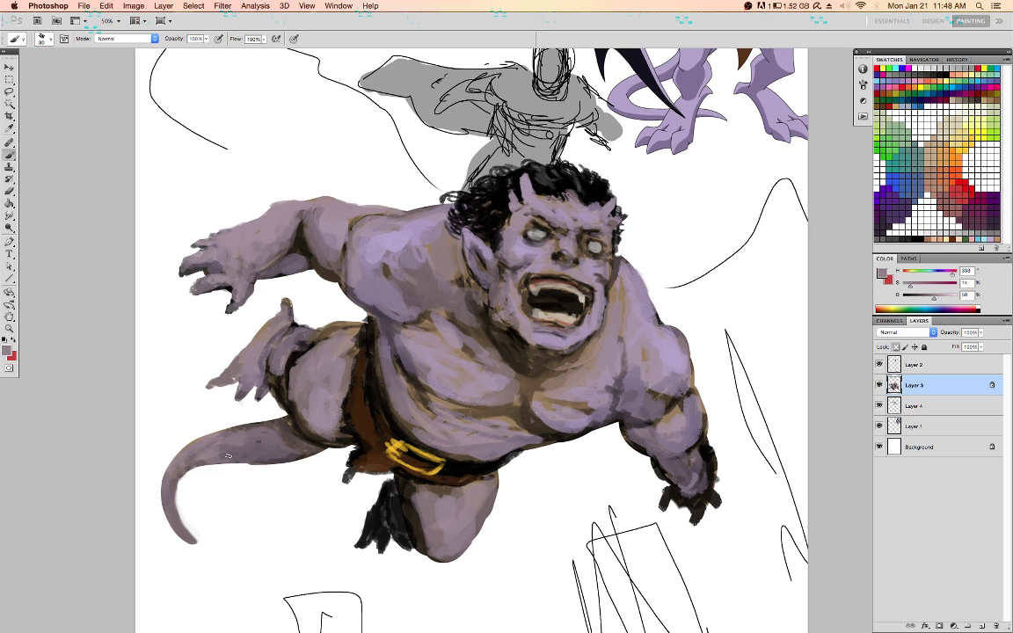
Blend the rear ankle and thigh with sampled purples, and unlock the transparent pixels to work on the thigh's edge
alt+click(283, 364)
drag(277, 376, 282, 403)
alt+click(398, 278)
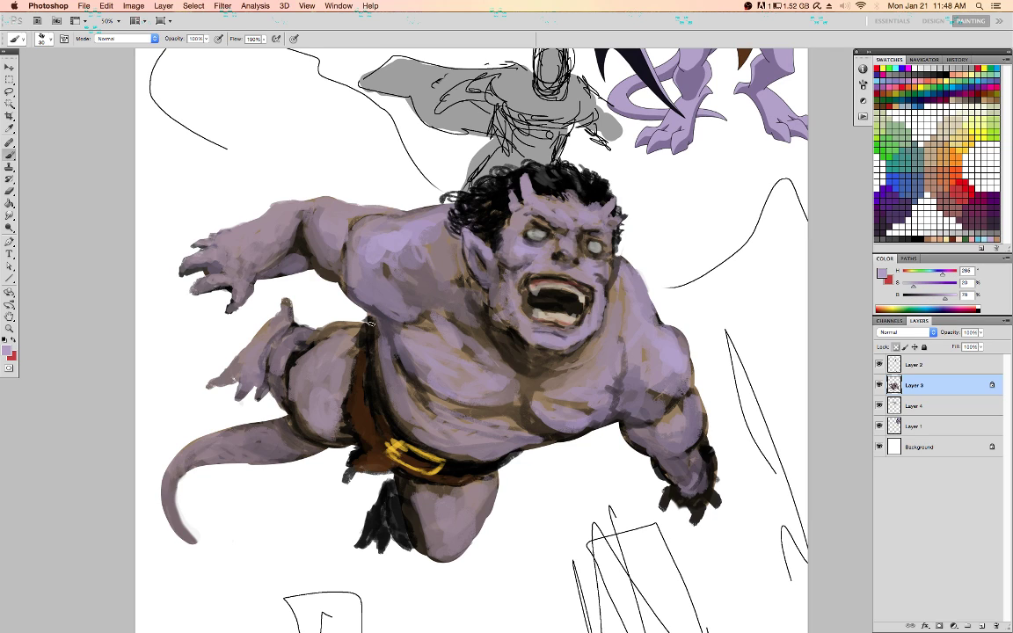
alt+click(327, 359)
key(slash)
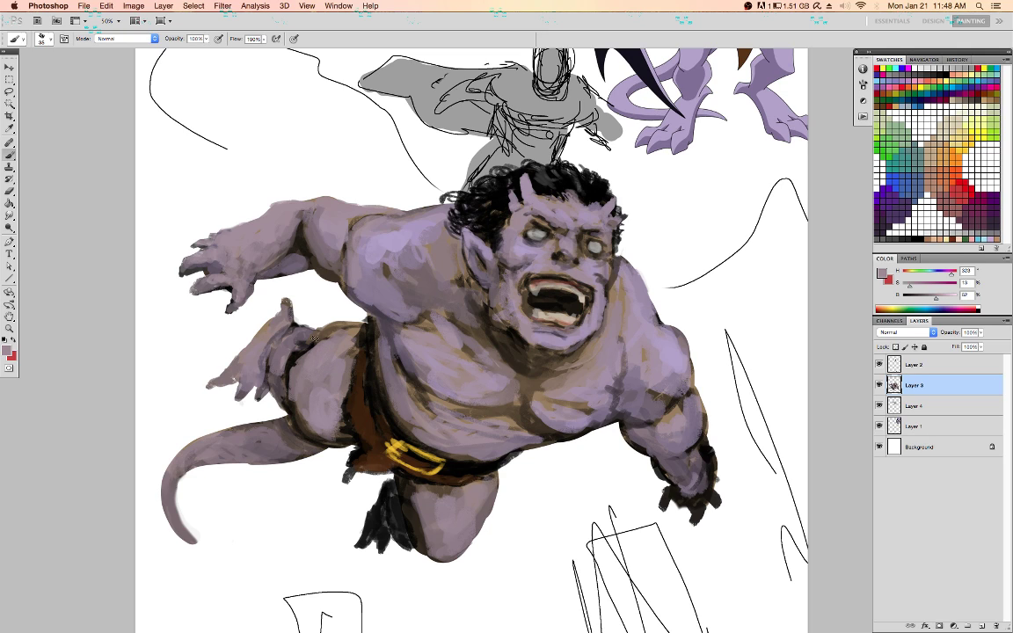
Strengthen the loincloth's upper edge with black and extend its lower edge with sampled dark brown
key(d)
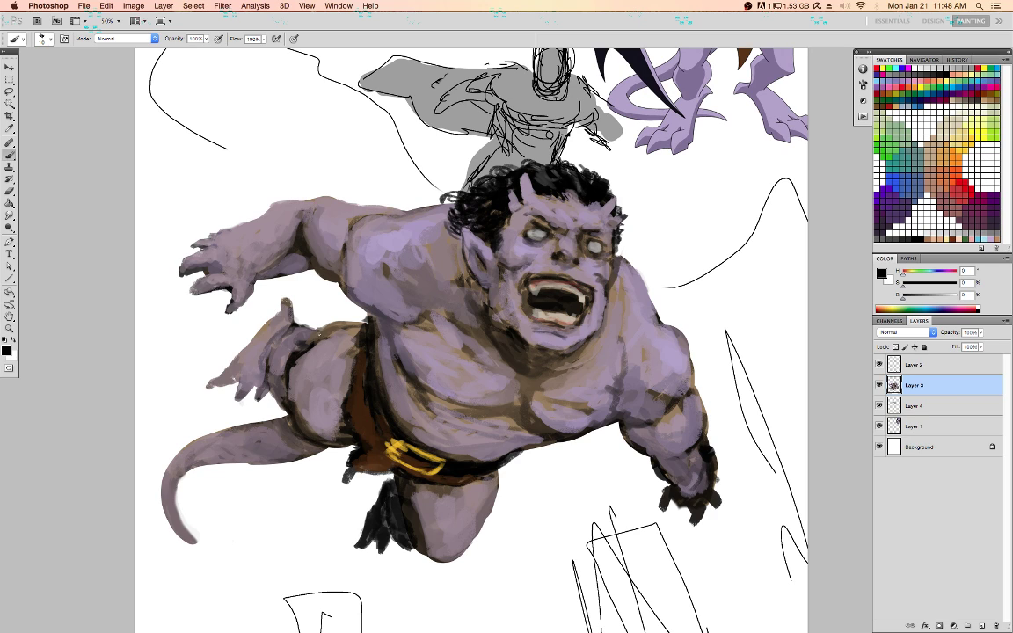
drag(369, 319, 354, 359)
alt+click(364, 432)
drag(359, 449, 352, 458)
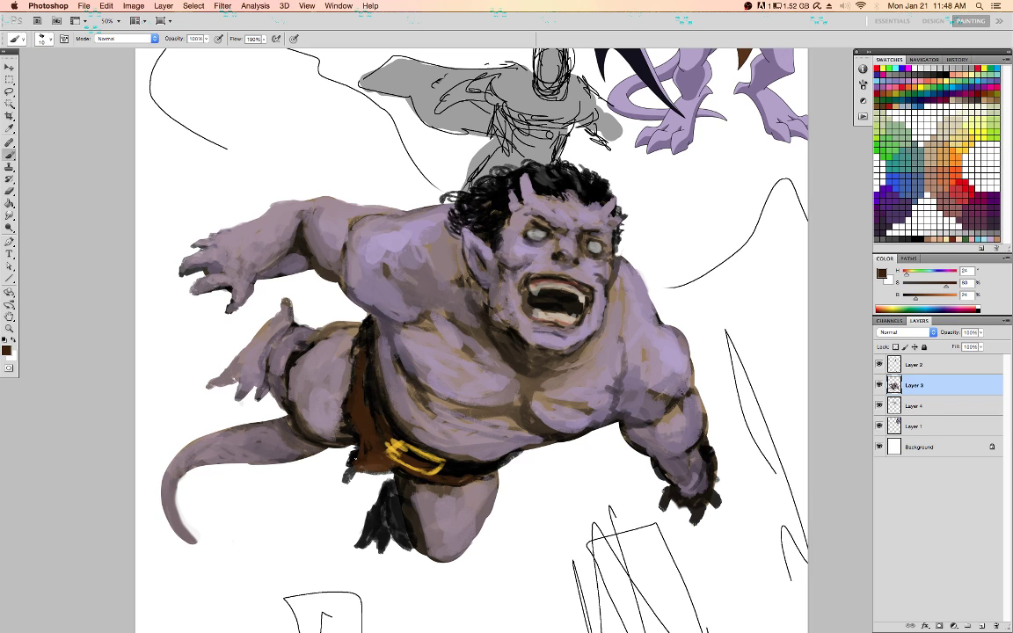
Sketch the rear foot's heel and ankle outline in black, and fill the new shape with sampled muted purple
key(d)
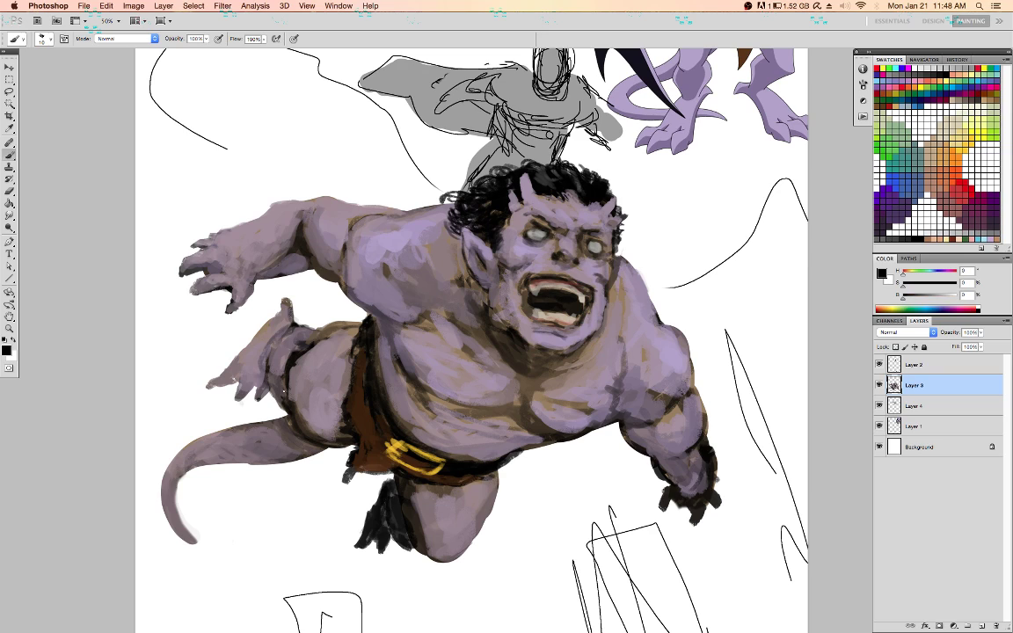
mouse_move(276, 351)
mouse_down()
mouse_move(312, 318)
mouse_move(286, 330)
mouse_move(318, 329)
mouse_up()
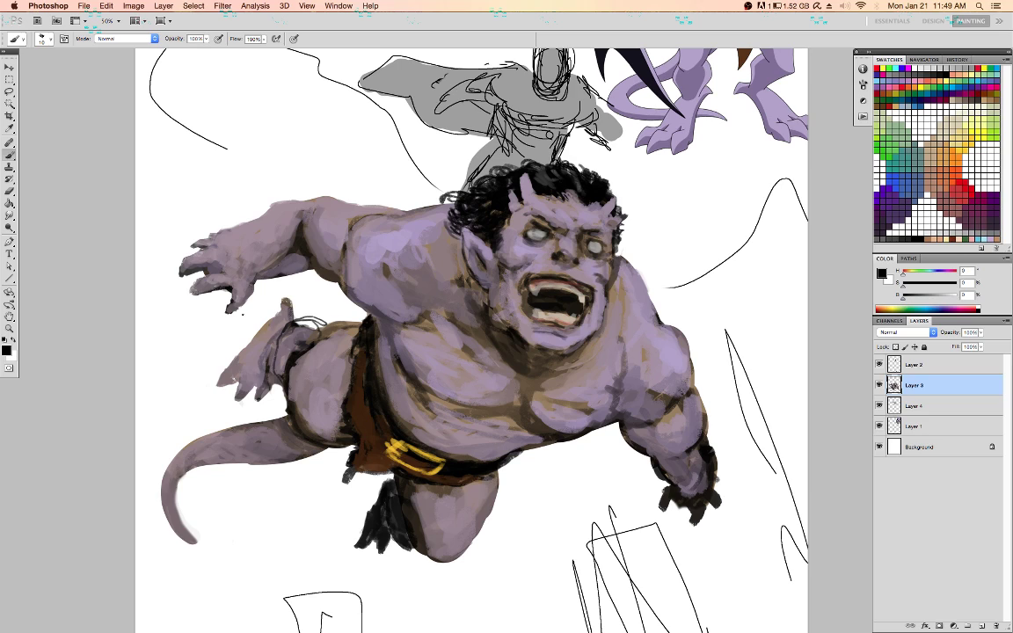
alt+click(306, 327)
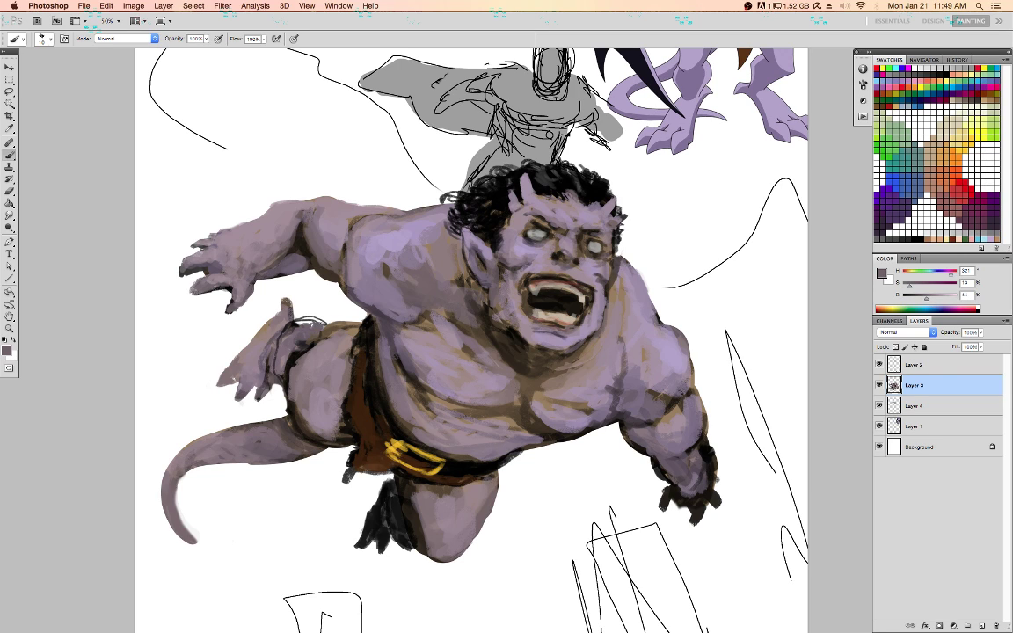
mouse_move(304, 320)
mouse_down()
mouse_move(317, 320)
mouse_move(276, 356)
mouse_move(252, 351)
mouse_move(278, 395)
mouse_up()
mouse_move(251, 346)
mouse_down()
mouse_move(271, 387)
mouse_move(263, 396)
mouse_up()
Build up the rear foot's ankle, heel and toes with sampled purple and dark brown
alt+click(284, 364)
alt+click(269, 359)
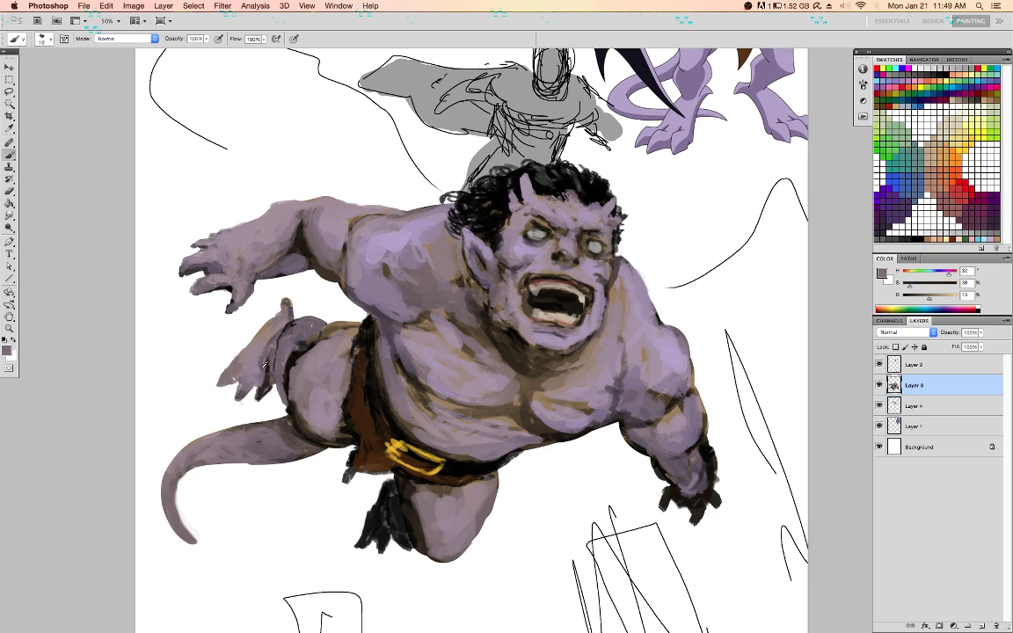
drag(268, 356, 267, 384)
drag(297, 337, 300, 324)
alt+click(262, 388)
drag(262, 388, 264, 384)
Lock the transparent pixels, enlarge the brush, and blend the rear foot and heel with sampled purples
key(/)
key(])
key(])
key(])
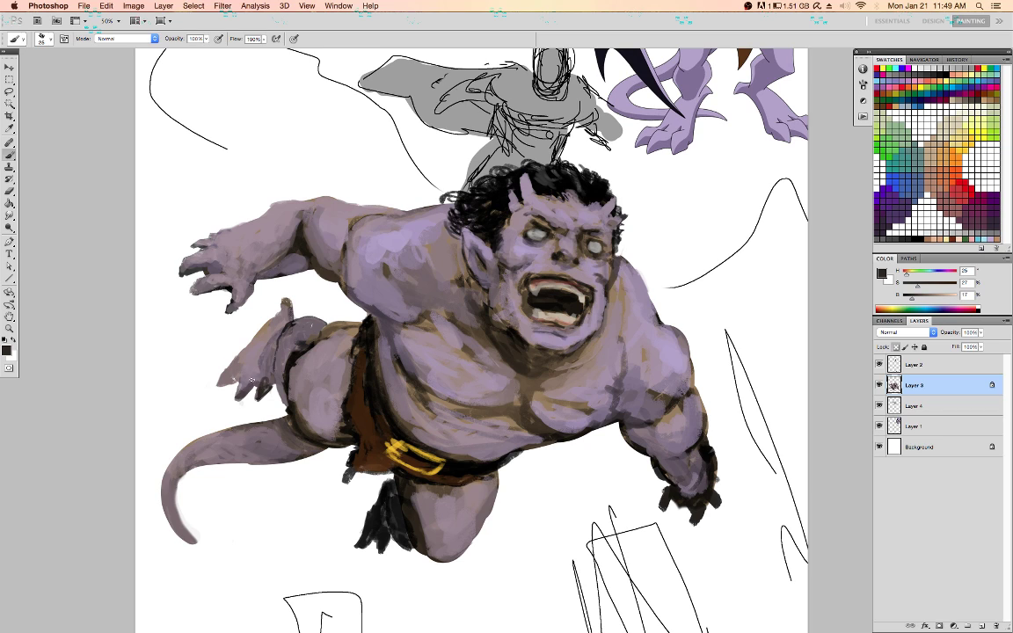
mouse_move(260, 383)
mouse_down()
mouse_move(273, 344)
mouse_move(264, 363)
mouse_move(264, 337)
mouse_move(269, 362)
mouse_move(287, 322)
mouse_up()
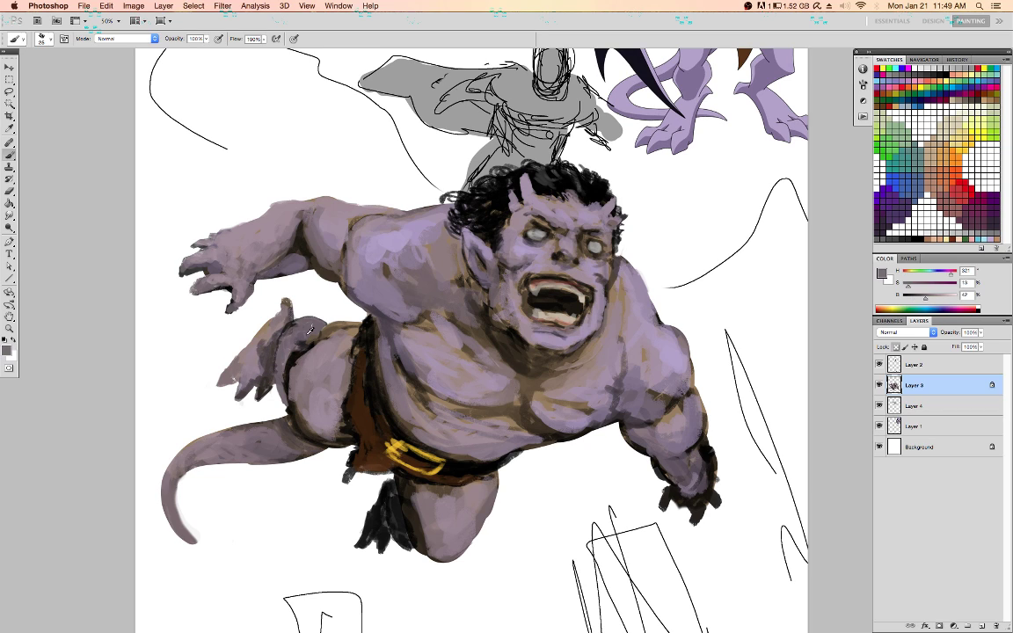
alt+click(312, 326)
mouse_move(275, 299)
mouse_down()
mouse_move(283, 292)
mouse_move(278, 302)
mouse_up()
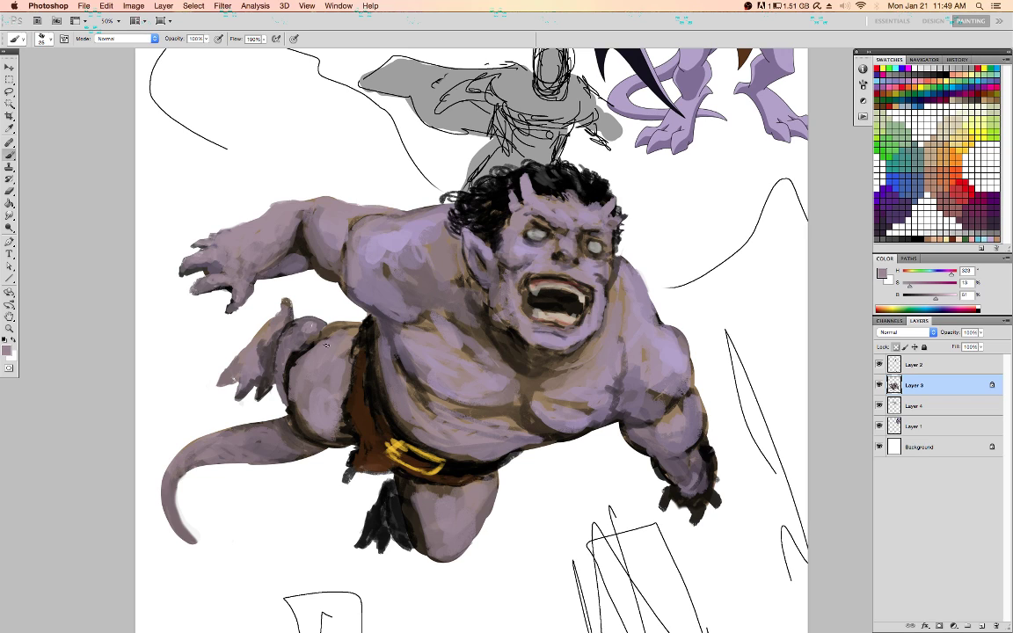
Unlock the transparent pixels and refine the rear foot, ankle and adjoining thigh edge with sampled purples
key(/)
alt+click(305, 328)
alt+click(237, 374)
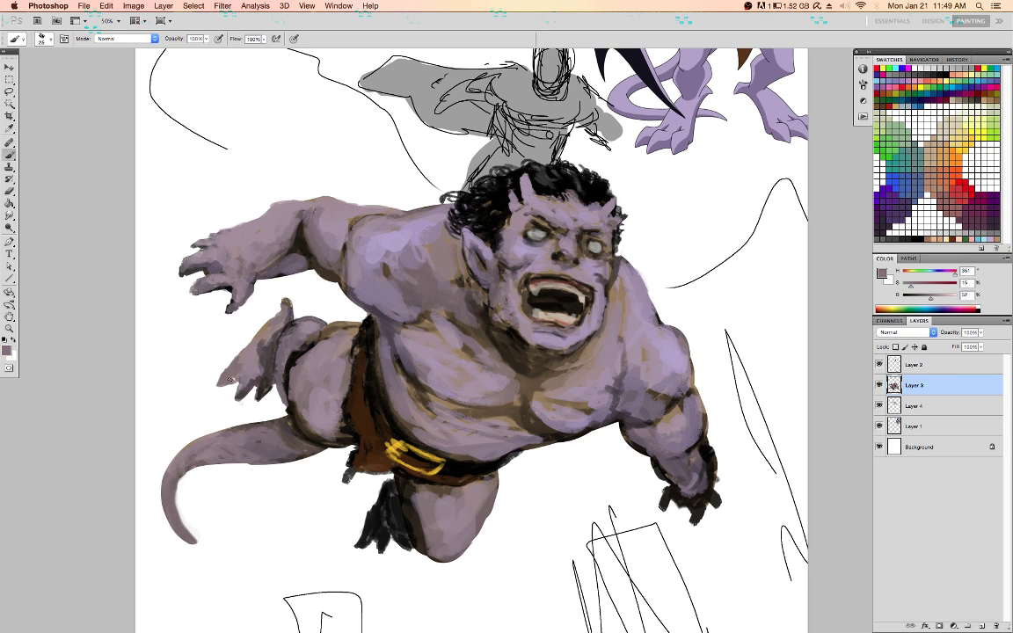
alt+click(316, 341)
alt+click(294, 343)
mouse_move(287, 358)
mouse_down()
mouse_move(308, 343)
mouse_move(294, 408)
mouse_up()
Lock the transparent pixels again and shade the rear thigh's lower edge near the tail with sampled dark brown and muted purple
alt+click(303, 371)
alt+click(300, 424)
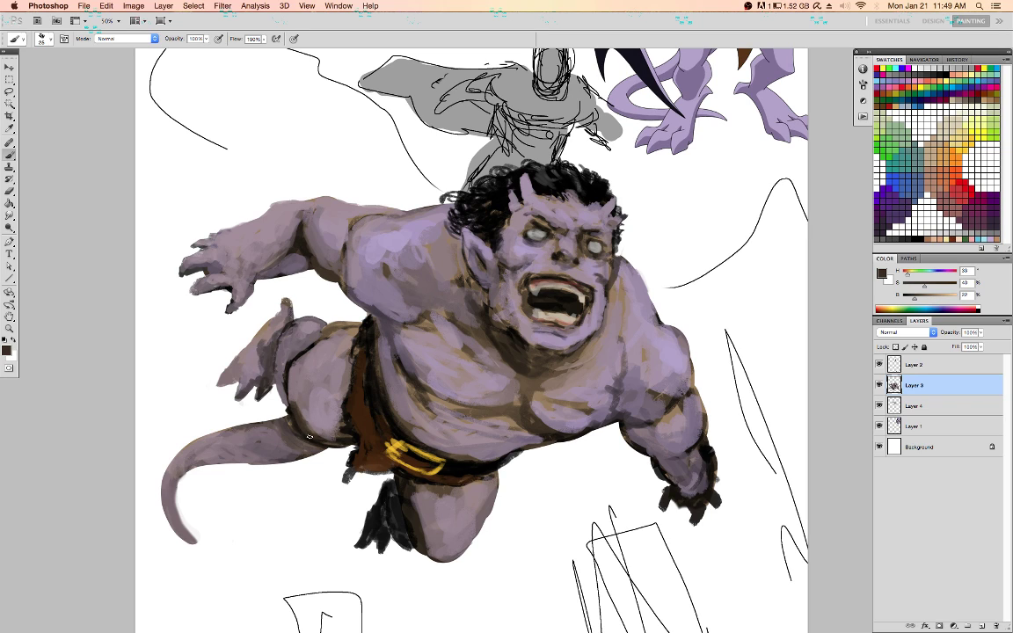
key(slash)
mouse_move(299, 404)
mouse_down()
mouse_move(313, 427)
mouse_move(350, 435)
mouse_up()
alt+click(339, 428)
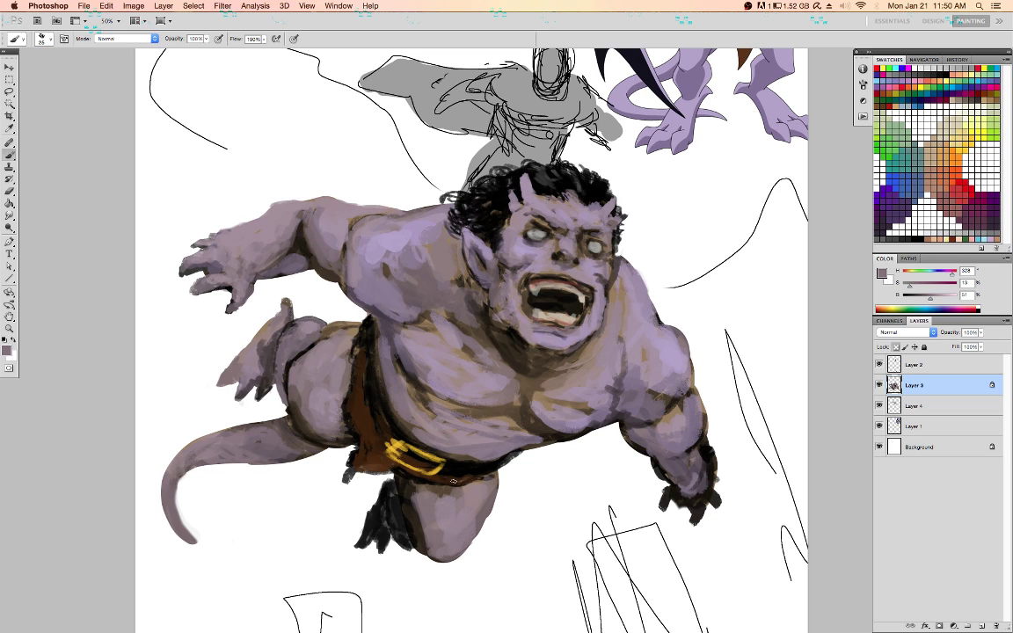
Add light brown folds to the loincloth's side from a swatch colour, then blend them with the sampled dark brown
alt+click(442, 497)
click(928, 239)
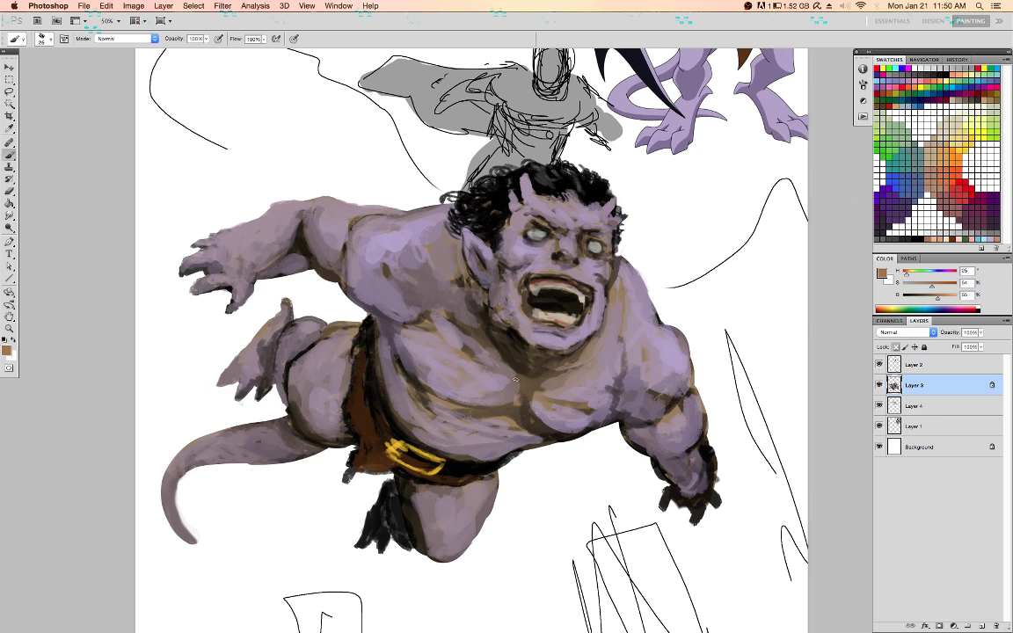
mouse_move(361, 368)
mouse_down()
mouse_move(369, 425)
mouse_move(356, 455)
mouse_move(376, 459)
mouse_move(379, 428)
mouse_up()
alt+click(363, 376)
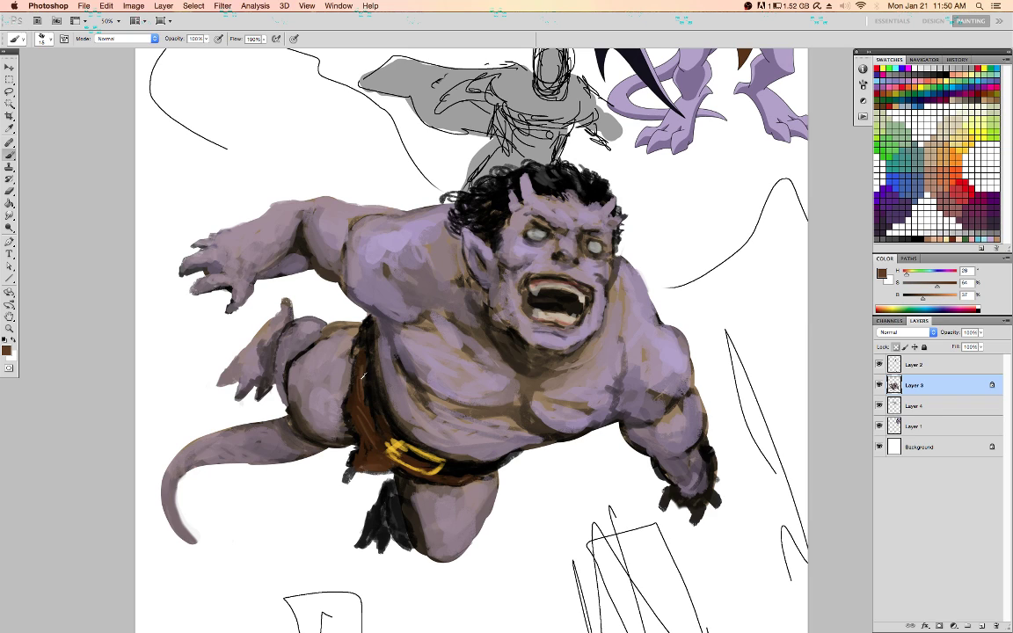
drag(361, 369, 364, 422)
Paint muted purple over the dark far shin beside the front knee, and blend the knee with sampled purples
alt+click(429, 501)
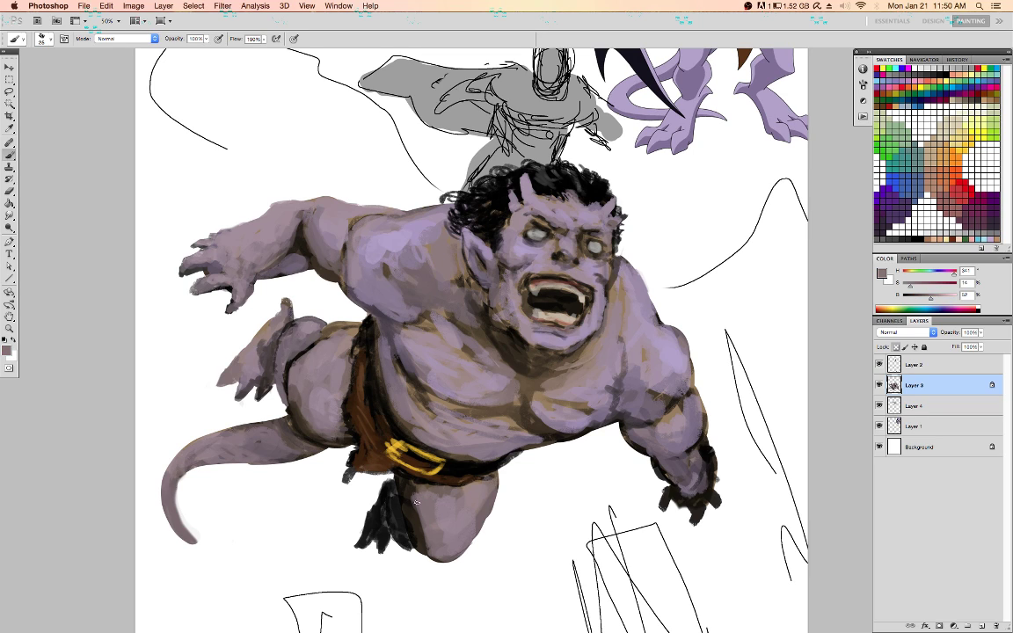
mouse_move(408, 503)
mouse_down()
mouse_move(405, 519)
mouse_move(385, 501)
mouse_up()
alt+click(412, 521)
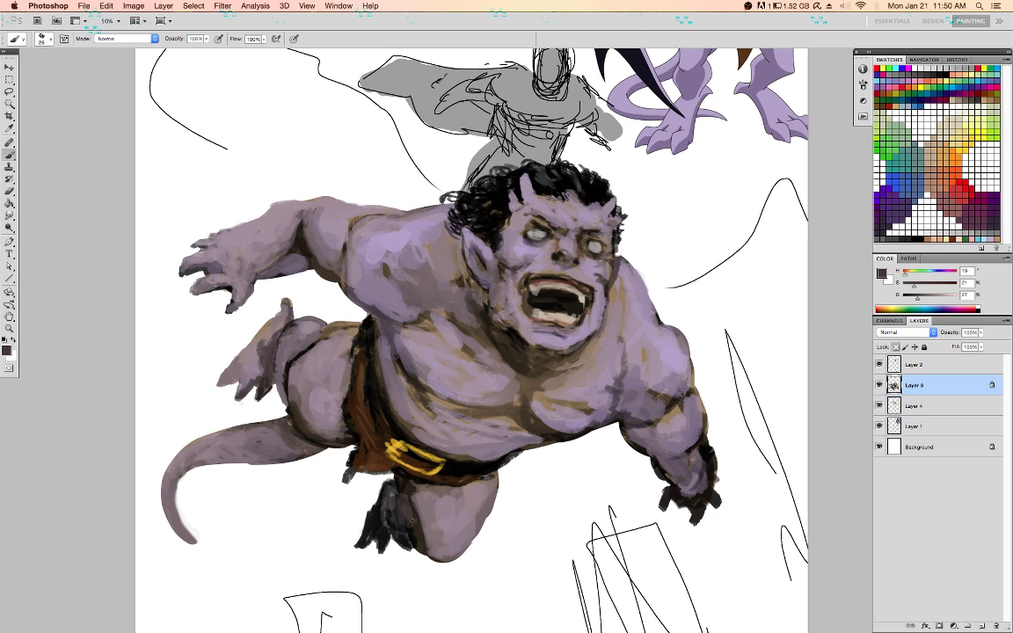
alt+click(387, 467)
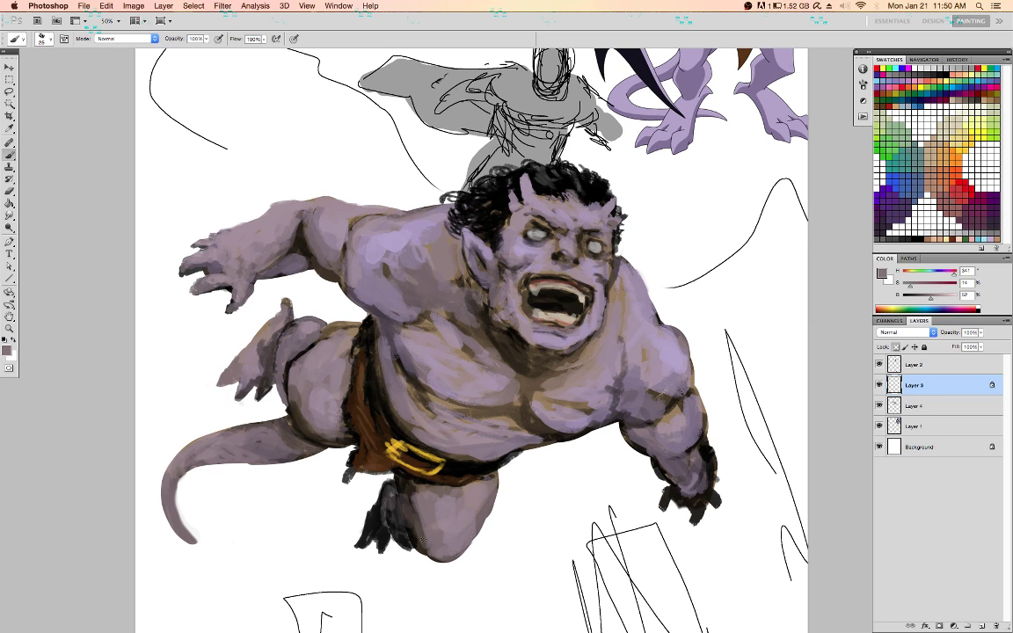
alt+click(452, 518)
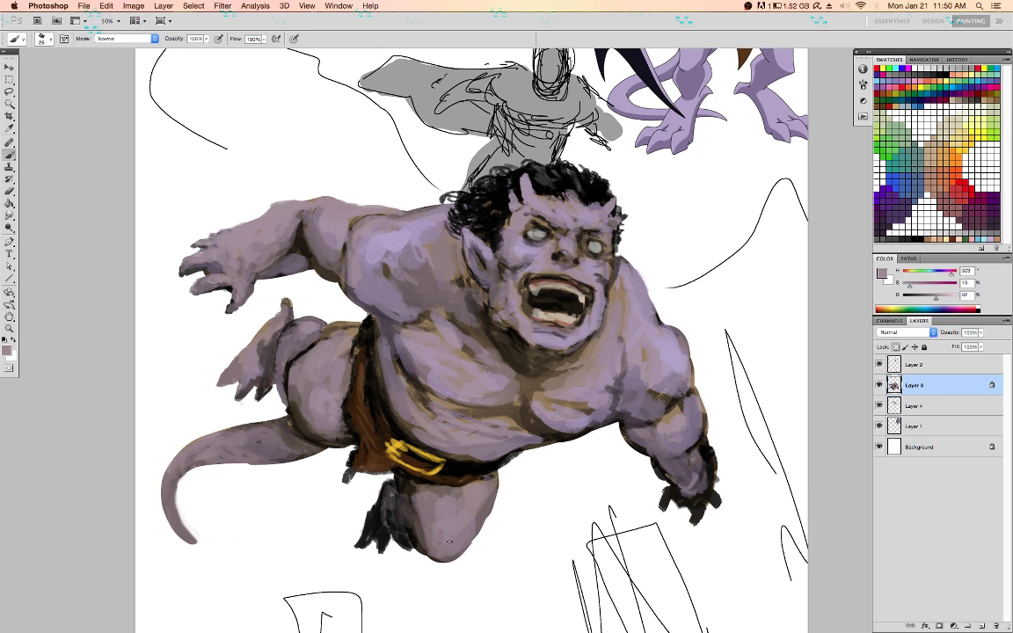
Model the front forearm and elbow crease with sampled purples and dark brown
alt+click(690, 443)
drag(670, 444, 644, 451)
alt+click(673, 454)
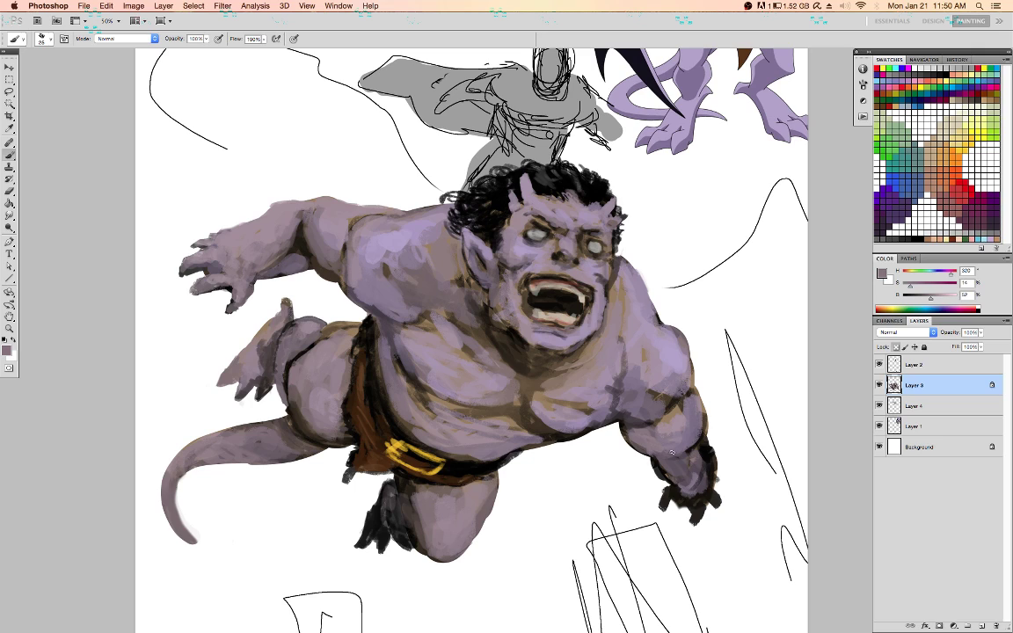
alt+click(694, 438)
mouse_move(698, 416)
mouse_down()
mouse_move(693, 434)
mouse_move(672, 410)
mouse_up()
alt+click(682, 426)
alt+click(661, 397)
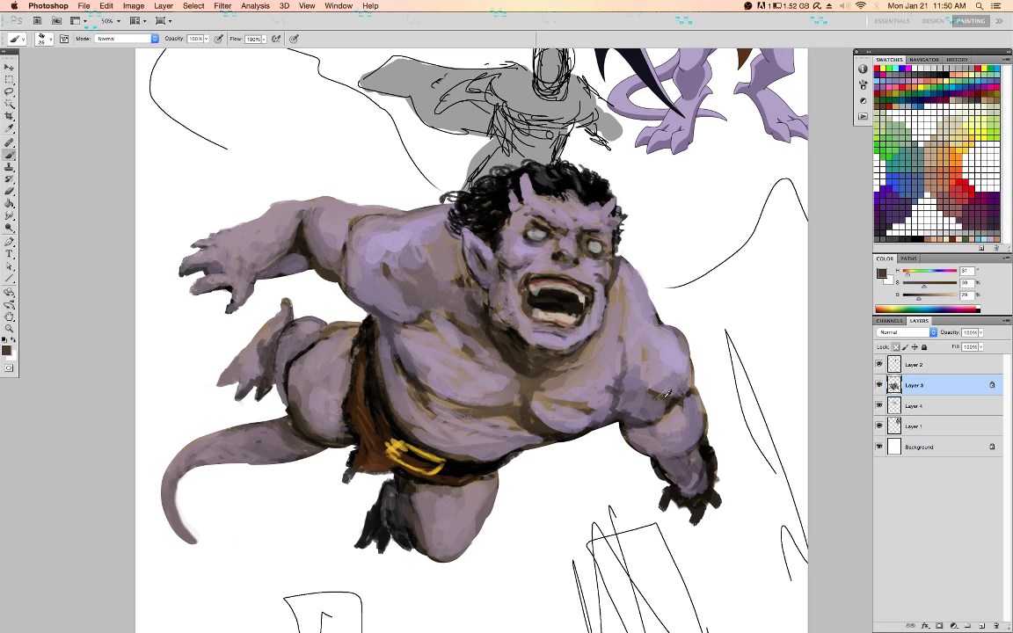
alt+click(655, 390)
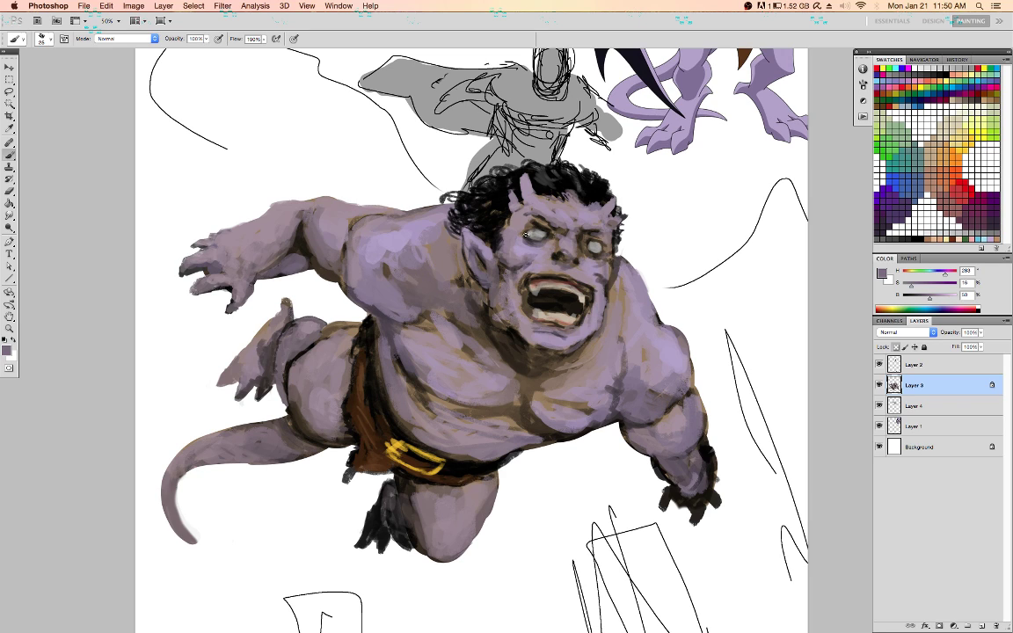
Smooth the rear thigh with sampled purple and deepen the tail's underside with a darker muted purple
alt+click(318, 364)
drag(298, 365, 311, 350)
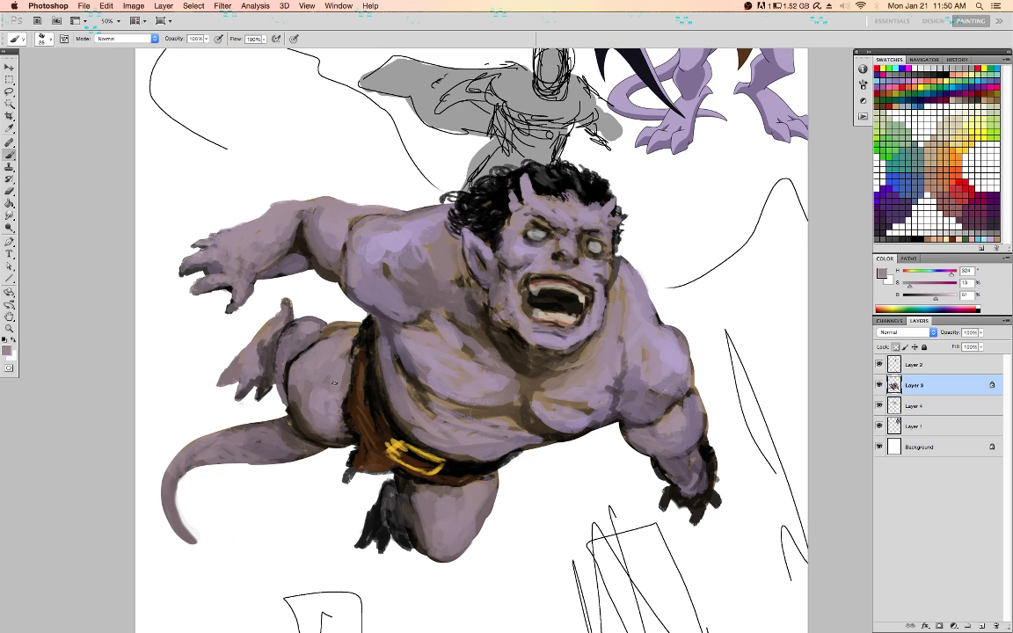
alt+click(343, 325)
alt+click(360, 389)
alt+click(282, 431)
mouse_move(258, 460)
mouse_down()
mouse_move(231, 452)
mouse_move(202, 465)
mouse_up()
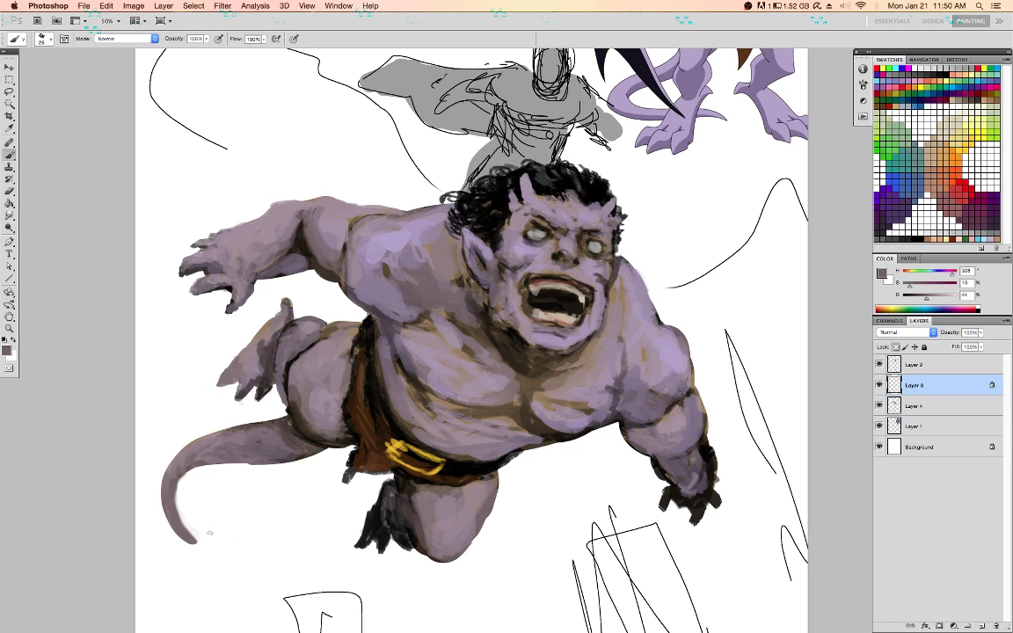
Blend the belly folds, chest underside and neck beneath the jaw with sampled purples
alt+click(486, 433)
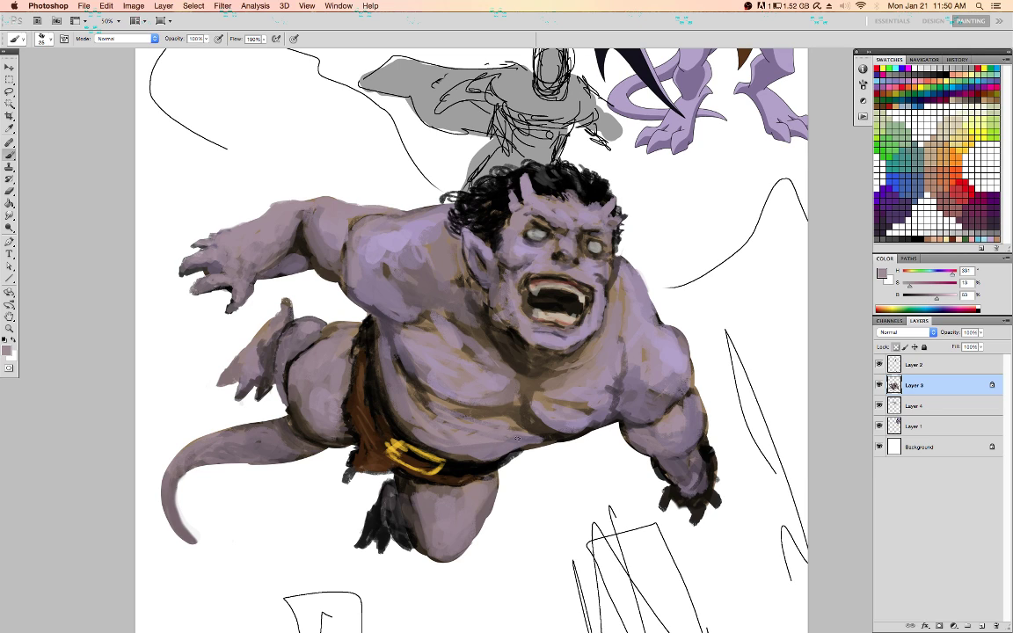
mouse_move(461, 393)
mouse_down()
mouse_move(472, 383)
mouse_move(383, 358)
mouse_move(443, 373)
mouse_move(457, 346)
mouse_move(508, 389)
mouse_up()
alt+click(451, 349)
drag(578, 428, 552, 433)
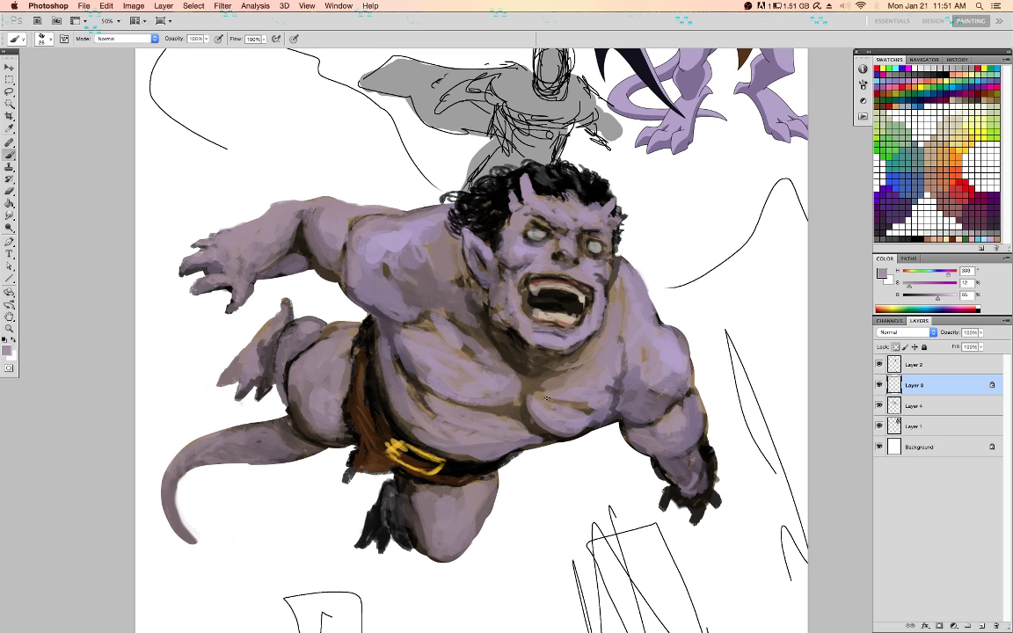
mouse_move(511, 340)
mouse_down()
mouse_move(479, 348)
mouse_move(526, 313)
mouse_move(505, 314)
mouse_up()
drag(567, 359, 530, 368)
Brighten the upper back with sampled light purple and darken the inner ear with a sampled dark tone
alt+click(411, 236)
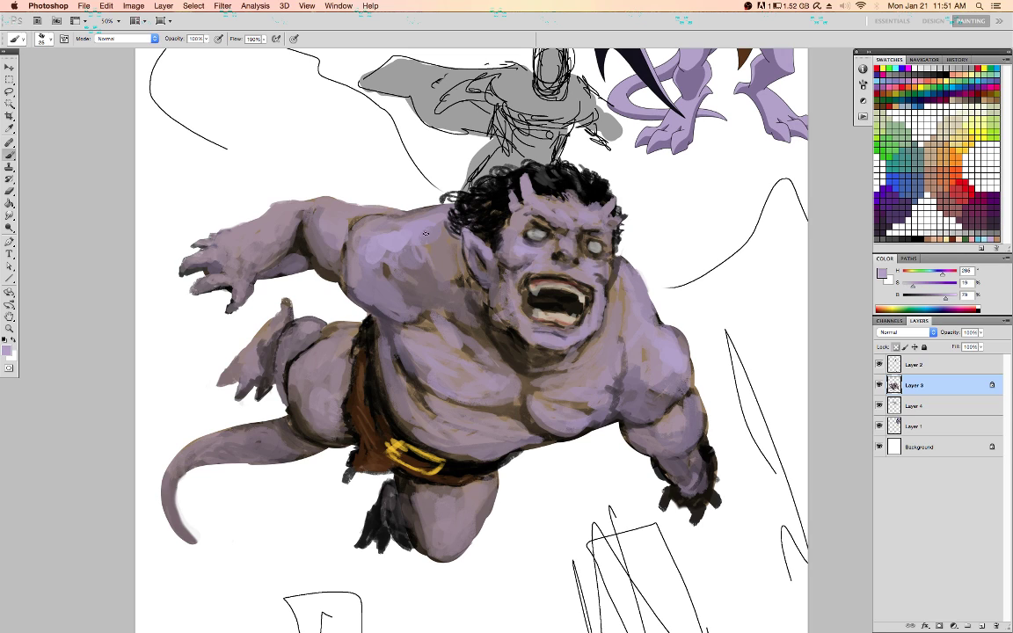
mouse_move(413, 232)
mouse_down()
mouse_move(429, 254)
mouse_move(440, 226)
mouse_up()
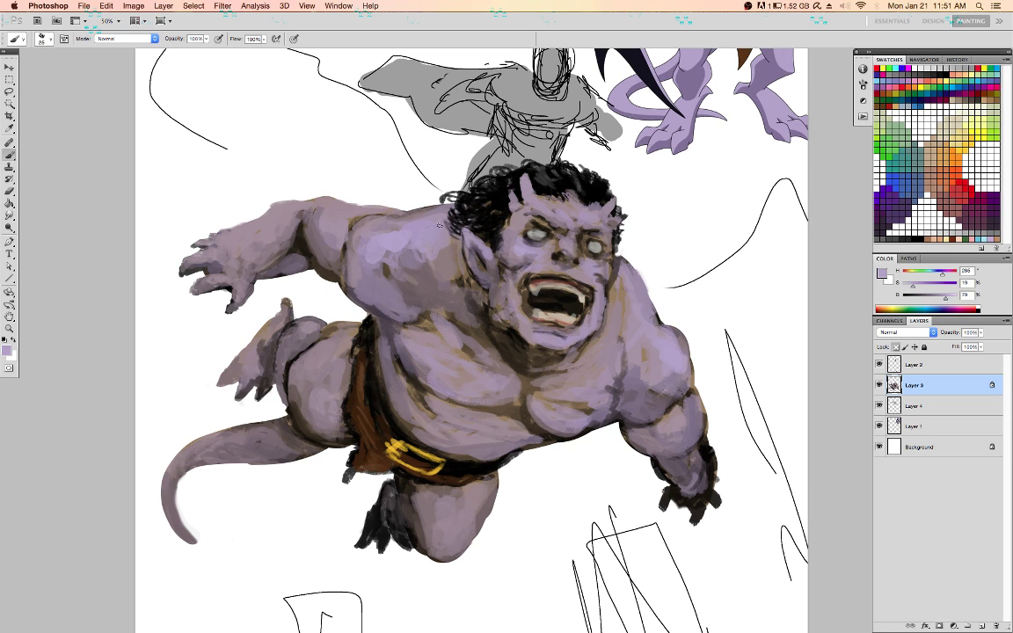
alt+click(451, 275)
alt+click(487, 260)
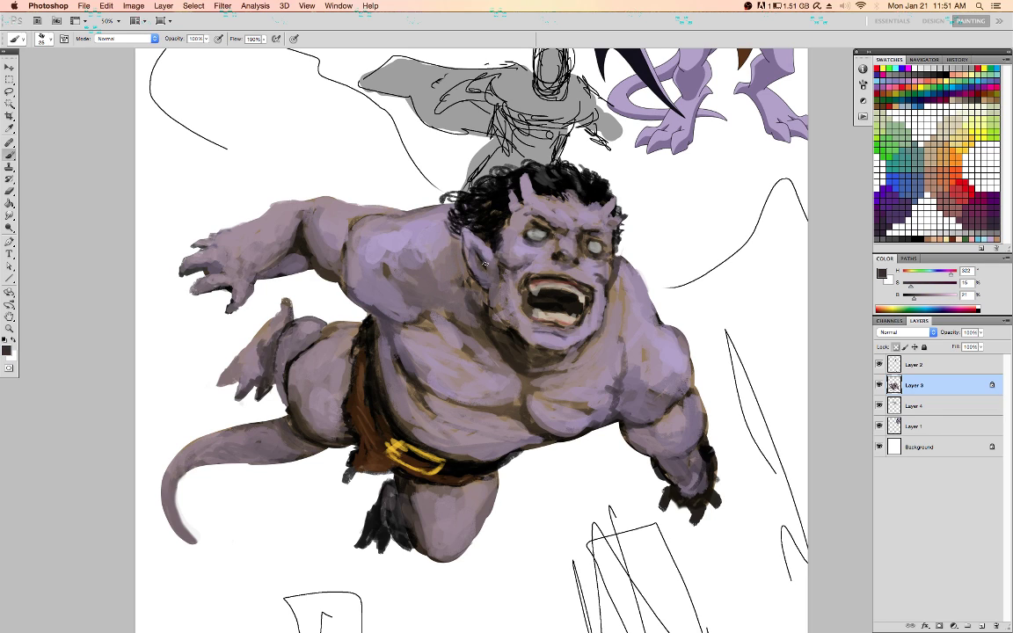
mouse_move(482, 263)
mouse_down()
mouse_move(488, 278)
mouse_move(466, 250)
mouse_up()
alt+click(589, 368)
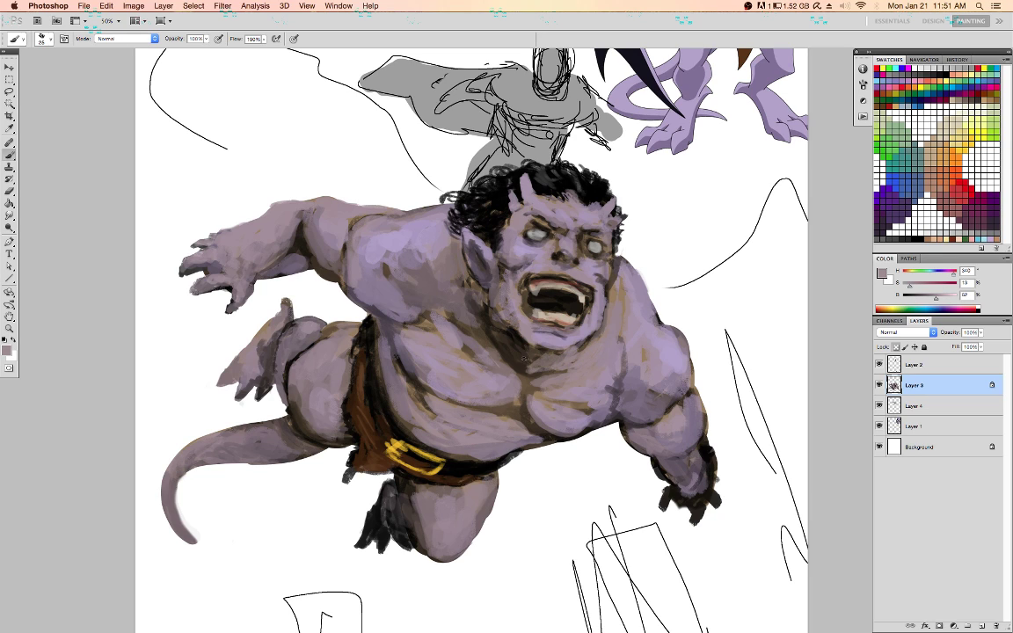
alt+click(632, 274)
Smooth the rear shoulder's highlight with sampled light and mid purples
alt+click(398, 233)
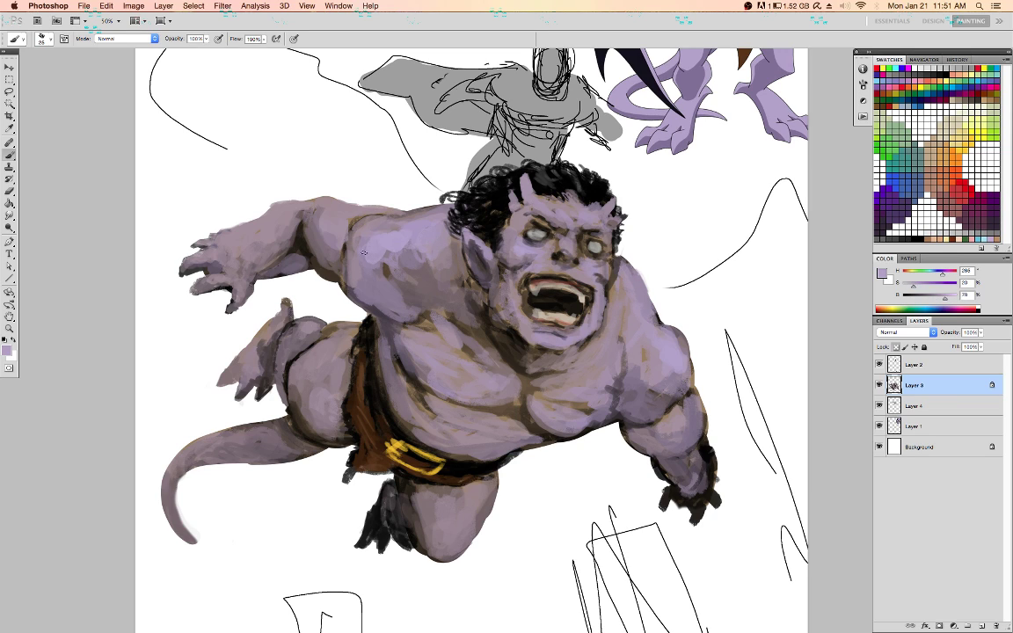
drag(397, 226, 382, 230)
alt+click(389, 259)
alt+click(394, 249)
alt+click(365, 230)
Cover the black wrist and back of the front hand with sampled muted purples
alt+click(298, 322)
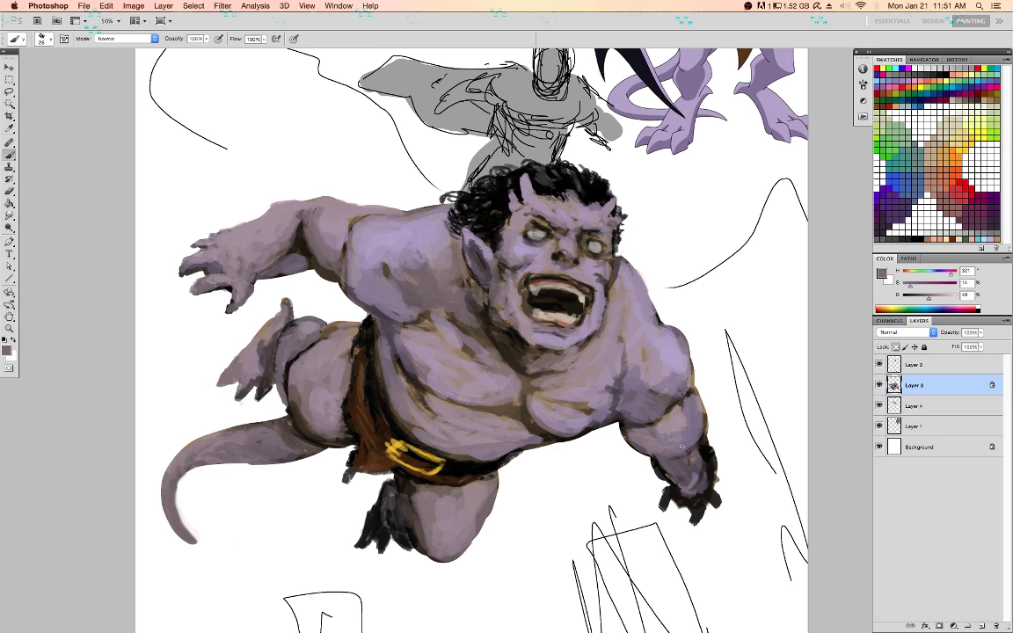
alt+click(702, 463)
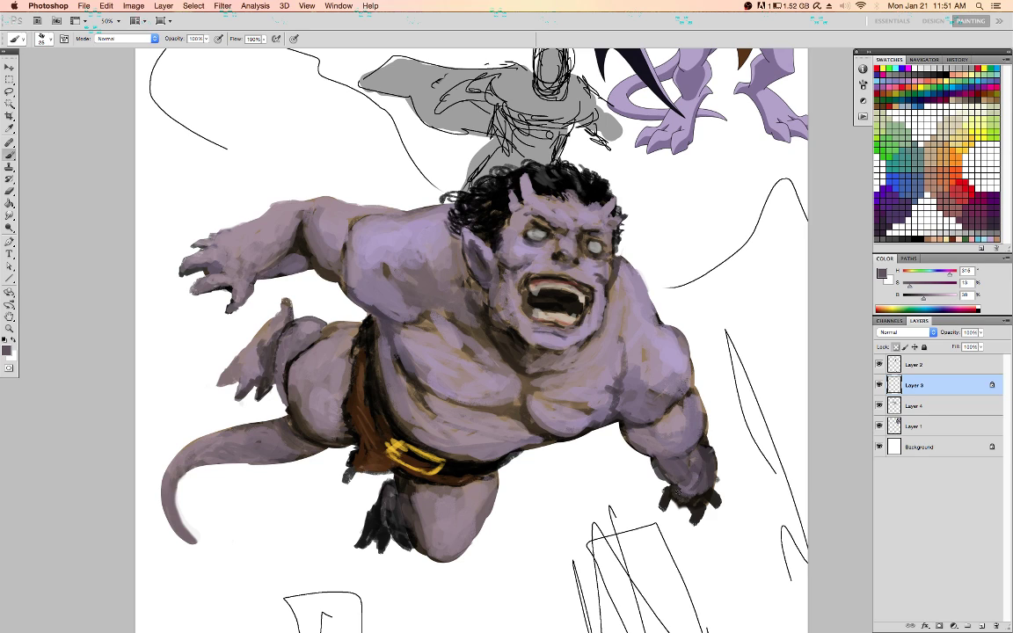
mouse_move(701, 485)
mouse_down()
mouse_move(708, 491)
mouse_move(712, 458)
mouse_move(716, 478)
mouse_up()
alt+click(697, 478)
alt+click(669, 425)
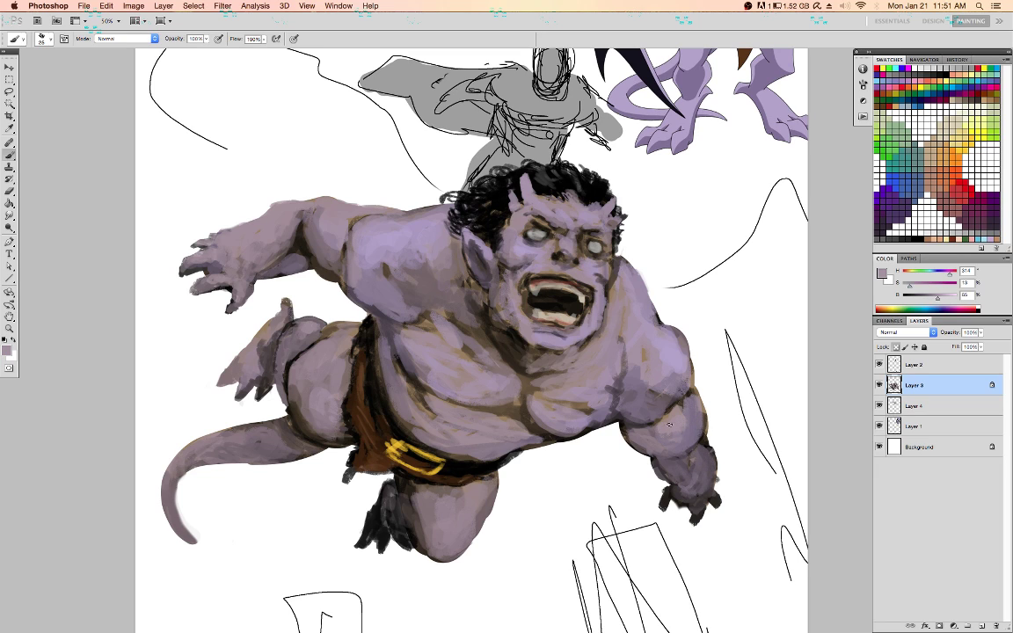
Blend the front upper arm's shadow and the adjoining chest edge with sampled purples
alt+click(676, 363)
drag(656, 387, 678, 370)
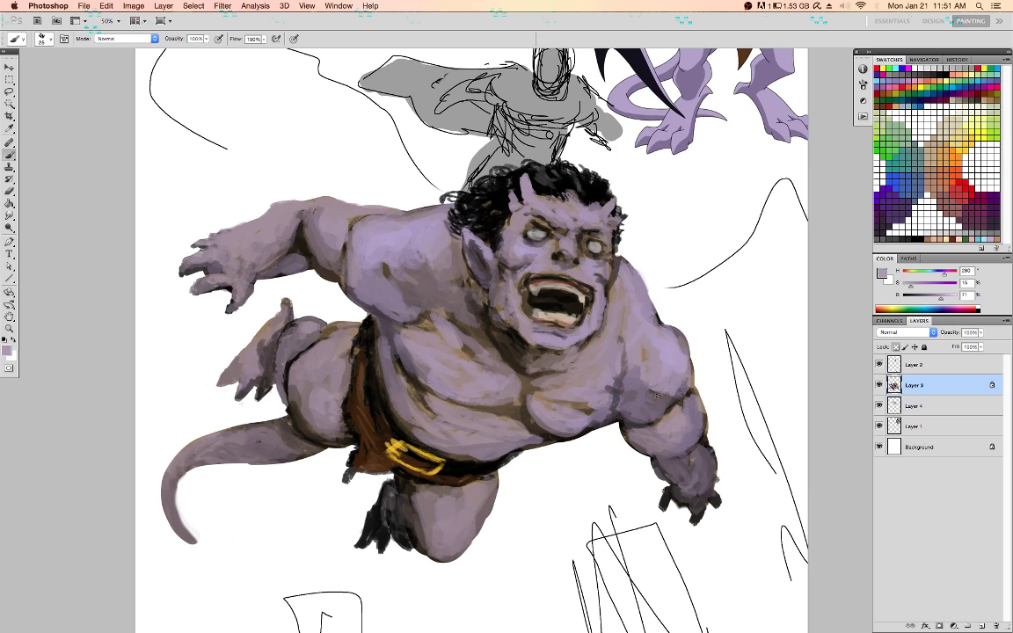
alt+click(607, 384)
drag(607, 384, 613, 398)
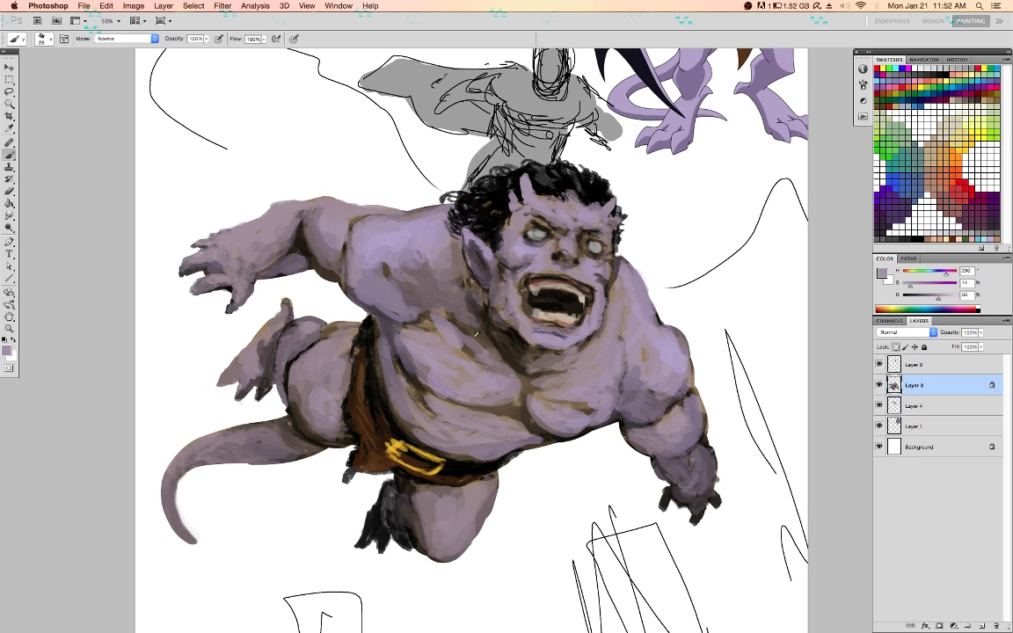
Soften the neck and upper chest with sampled purple, and darken the mouth's interior with sampled near-black brown
alt+click(451, 342)
mouse_move(477, 361)
mouse_down()
mouse_move(461, 334)
mouse_move(478, 343)
mouse_move(474, 318)
mouse_move(529, 355)
mouse_move(528, 304)
mouse_up()
alt+click(531, 304)
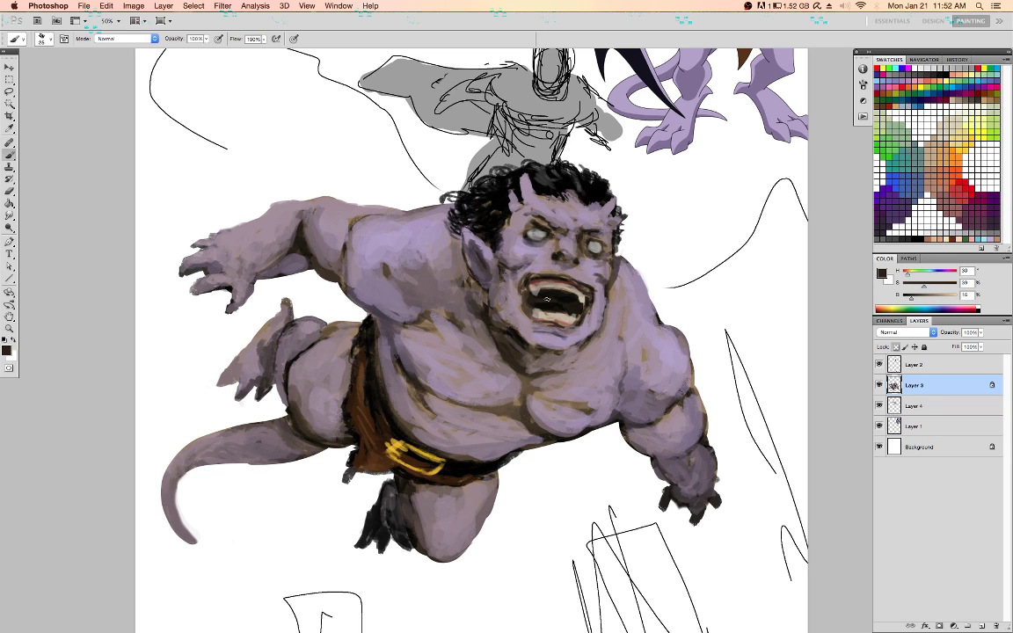
alt+click(559, 218)
alt+click(509, 227)
Add sampled muted purple to the far shin and blend the rear thigh's edge near the ankle
alt+click(440, 532)
drag(398, 498, 400, 529)
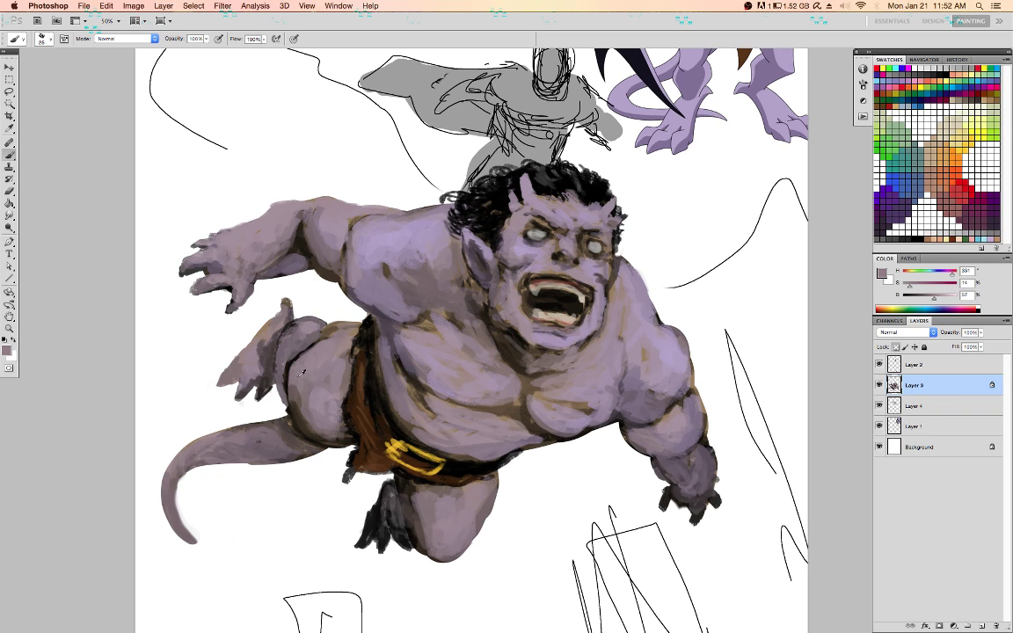
mouse_move(266, 348)
mouse_down()
mouse_move(268, 382)
mouse_move(301, 385)
mouse_up()
alt+click(318, 402)
Smooth the lower belly above the belt with several sampled purples
alt+click(484, 453)
alt+click(499, 429)
alt+click(493, 438)
alt+click(482, 440)
mouse_move(482, 442)
mouse_down()
mouse_move(463, 452)
mouse_move(475, 450)
mouse_up()
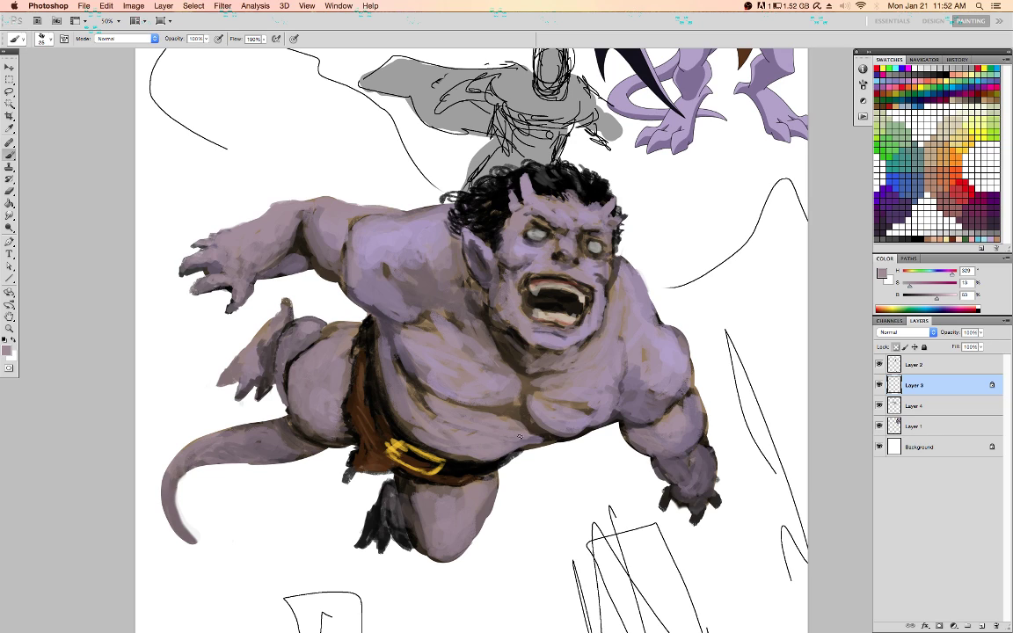
alt+click(471, 429)
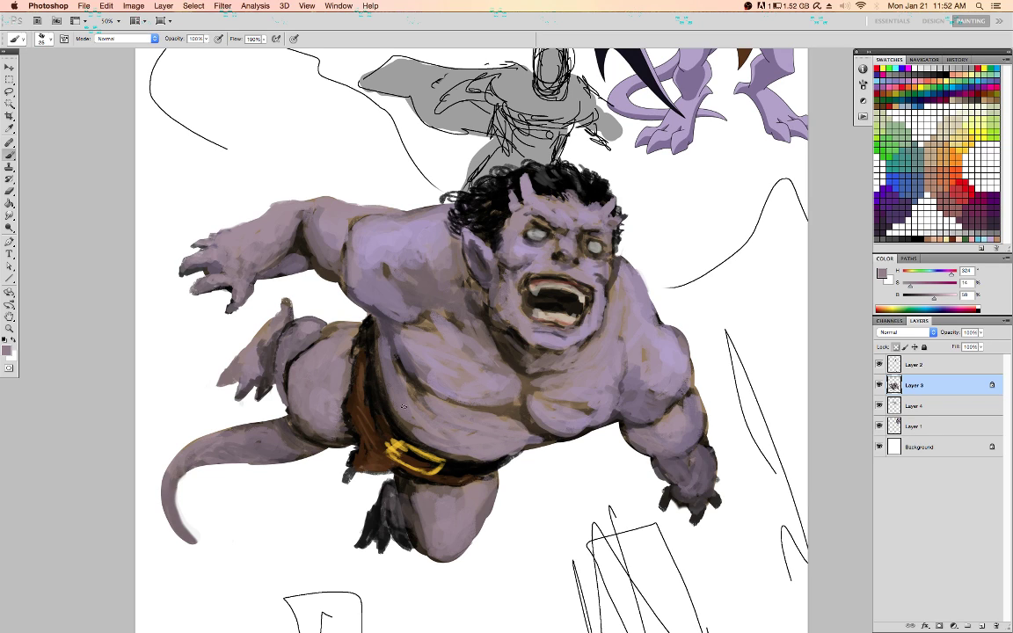
Round out the front pectoral with sampled muted purple along its lower and inner edges
alt+click(550, 405)
mouse_move(533, 394)
mouse_down()
mouse_move(534, 426)
mouse_move(566, 436)
mouse_up()
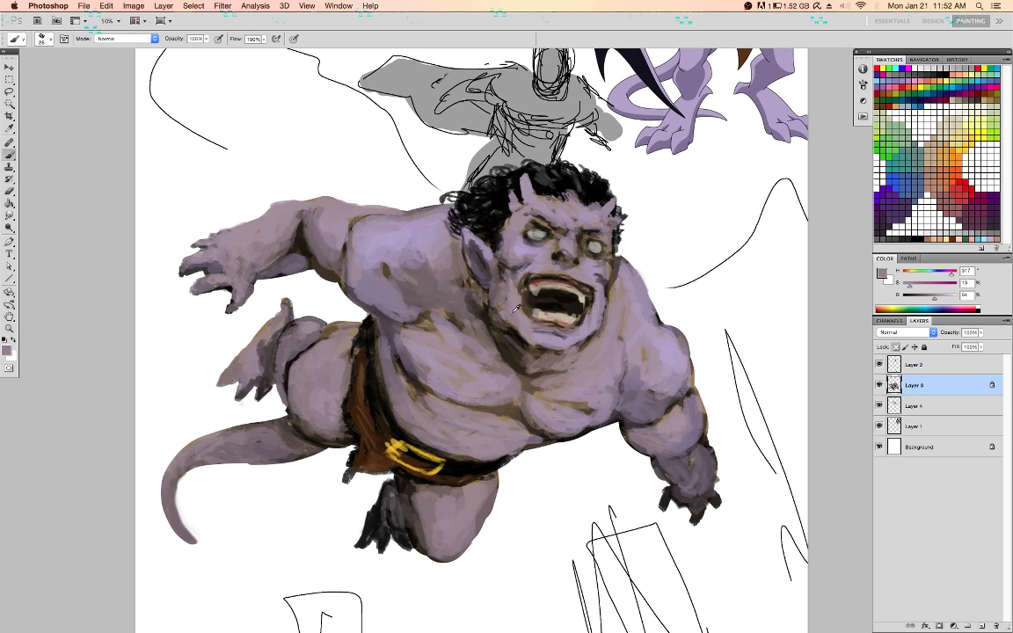
alt+click(512, 335)
Tint the rear elbow and mouth area with a red swatch colour at 30% opacity, using an enlarged brush
click(967, 201)
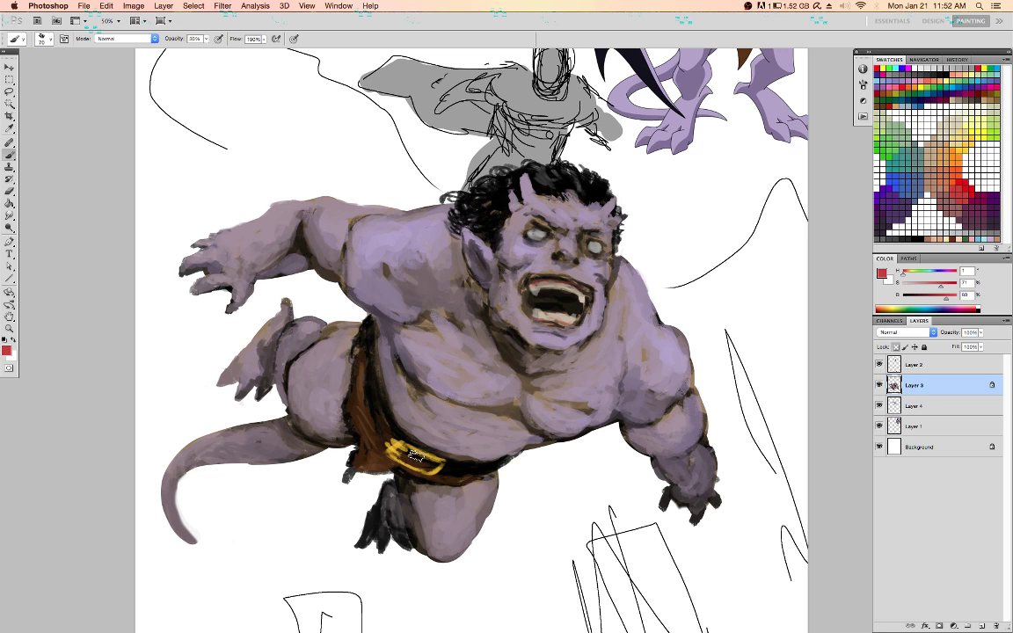
key(])
key(])
key(])
drag(311, 211, 307, 262)
mouse_move(525, 283)
mouse_down()
mouse_move(578, 278)
mouse_move(551, 280)
mouse_move(582, 308)
mouse_up()
Darken the painted layer by setting the Levels midtone input to 0.9
key(super+l)
key(Tab)
text(.9)
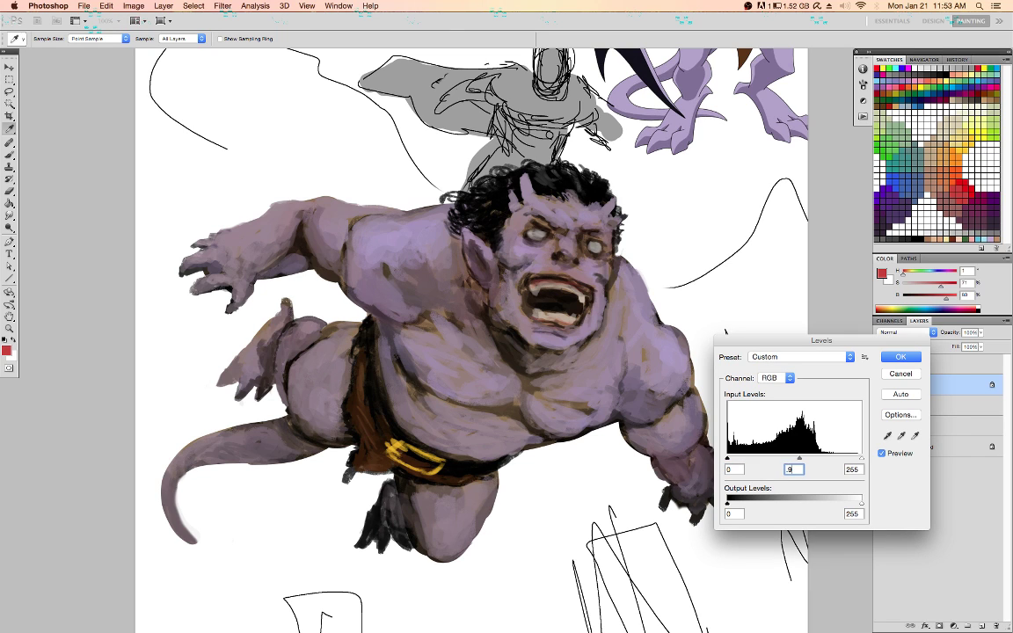
key(Return)
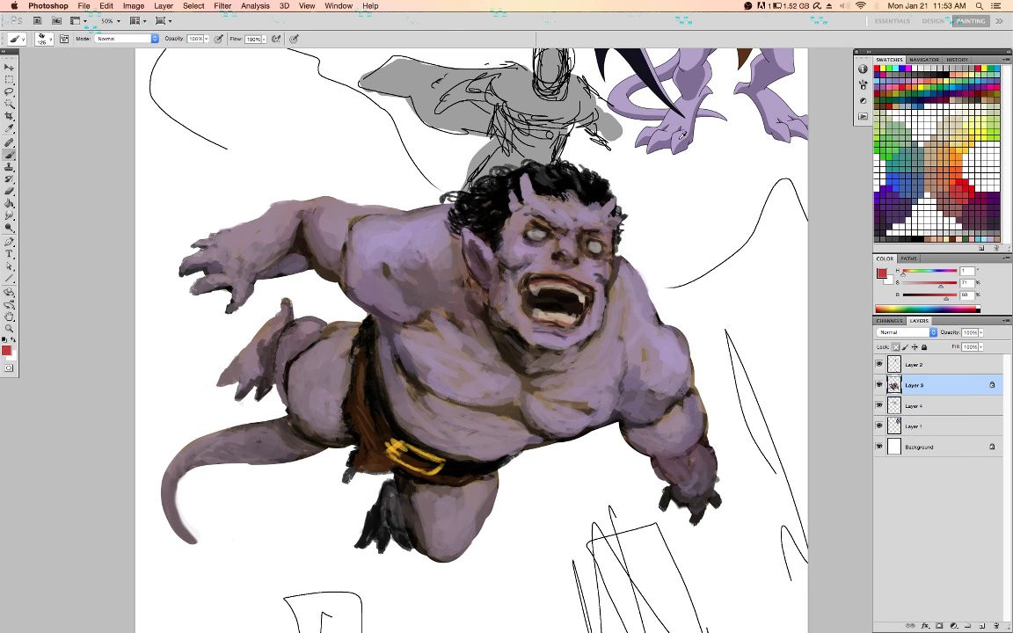
Sample light purple from the reference's foot, shrink the brush, and paint highlights on the rear shoulder
alt+click(678, 138)
key(bracketleft)
key(bracketleft)
key(bracketleft)
key(bracketleft)
key(bracketleft)
key(bracketleft)
key(bracketleft)
key(bracketleft)
mouse_move(387, 242)
mouse_down()
mouse_move(376, 231)
mouse_move(371, 240)
mouse_up()
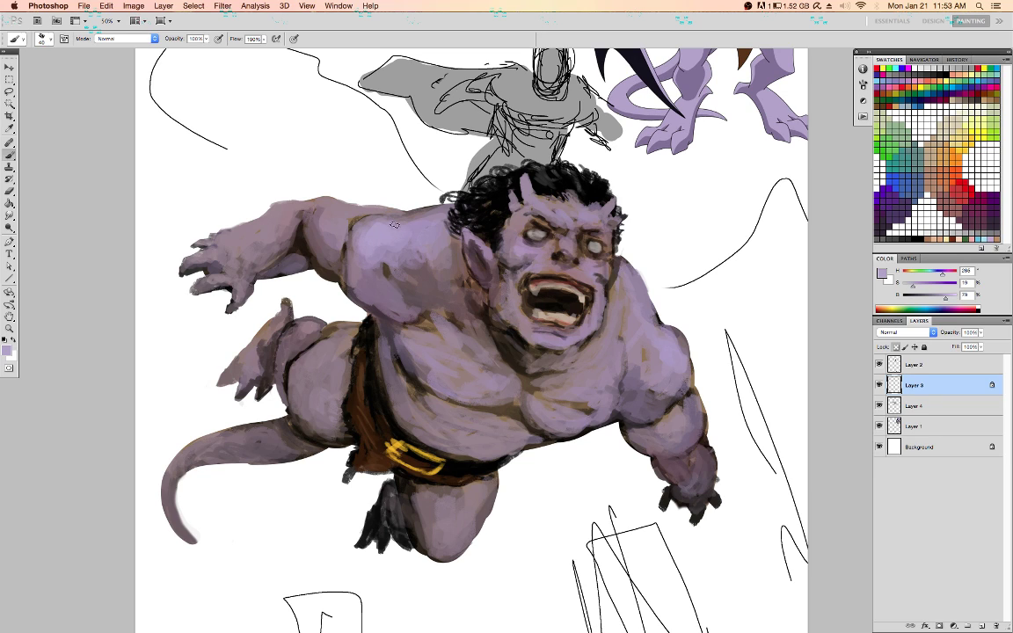
Blend the seam between the rear shoulder and upper arm with sampled light purples and a muted reddish grey
alt+click(445, 206)
alt+click(339, 216)
mouse_move(335, 223)
mouse_down()
mouse_move(330, 214)
mouse_move(321, 234)
mouse_move(352, 213)
mouse_up()
alt+click(357, 239)
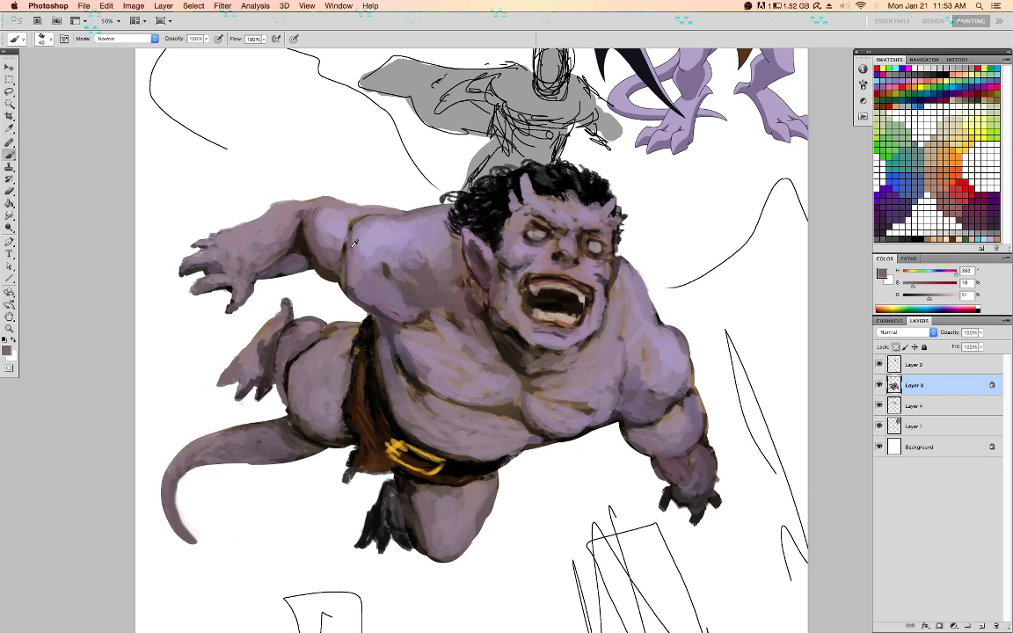
drag(355, 230, 350, 251)
alt+click(340, 222)
alt+click(326, 214)
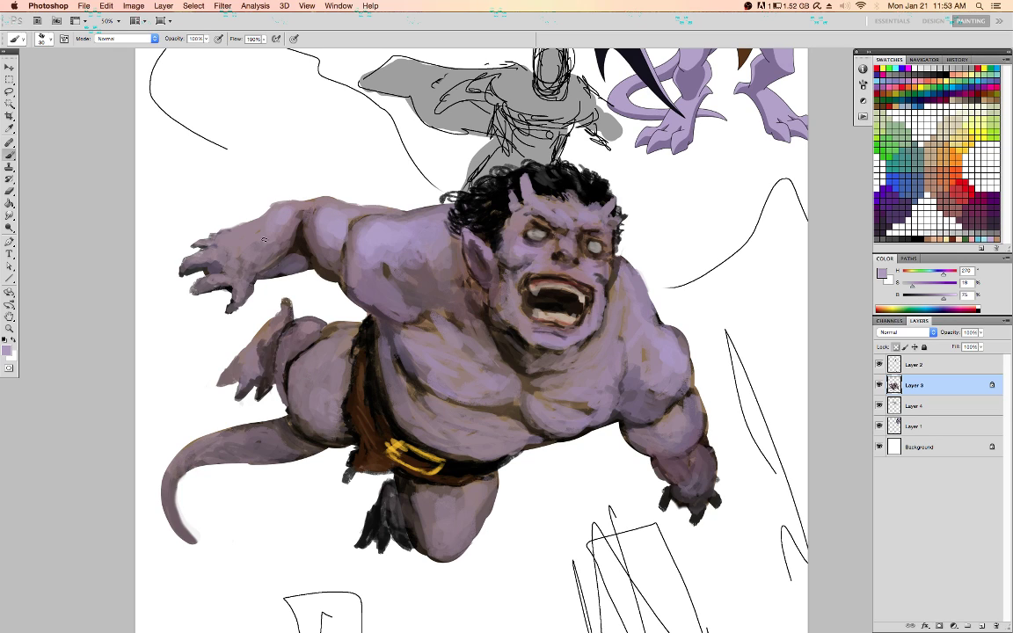
Brush sampled light purple over the rear forearm and elbow, and sample dark purple for the shoulder's lower edge
alt+click(203, 256)
alt+click(318, 211)
drag(288, 231, 297, 213)
alt+click(357, 288)
alt+click(351, 290)
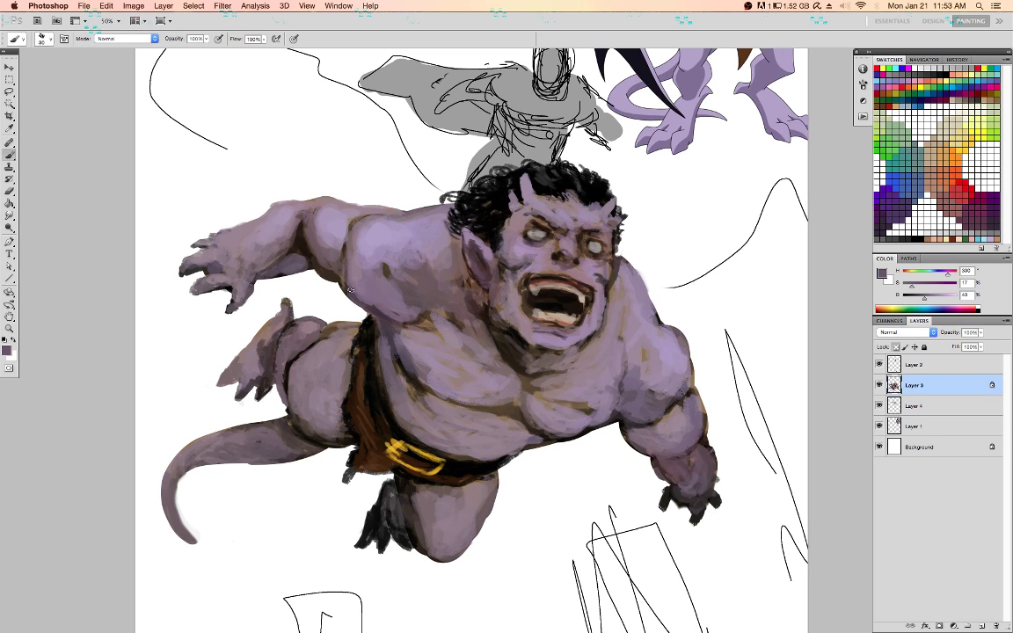
Unlock the layer's transparency and rework the raised foot and upper thigh edge with sampled muted purples and a smaller brush
alt+click(283, 299)
alt+click(285, 308)
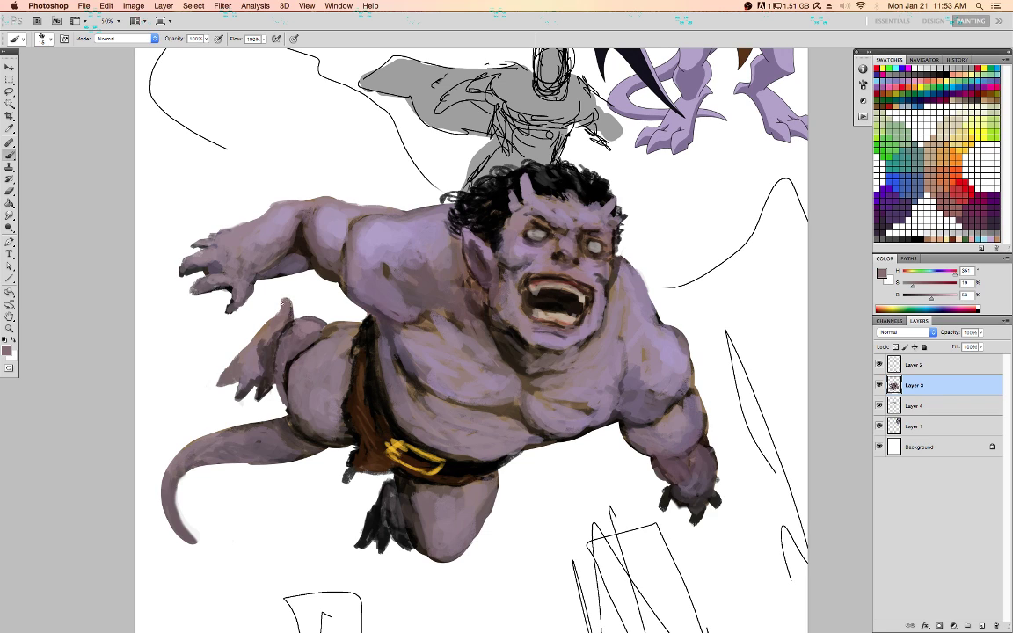
alt+click(251, 380)
alt+click(222, 344)
alt+click(326, 357)
alt+click(318, 324)
alt+click(329, 330)
alt+click(333, 339)
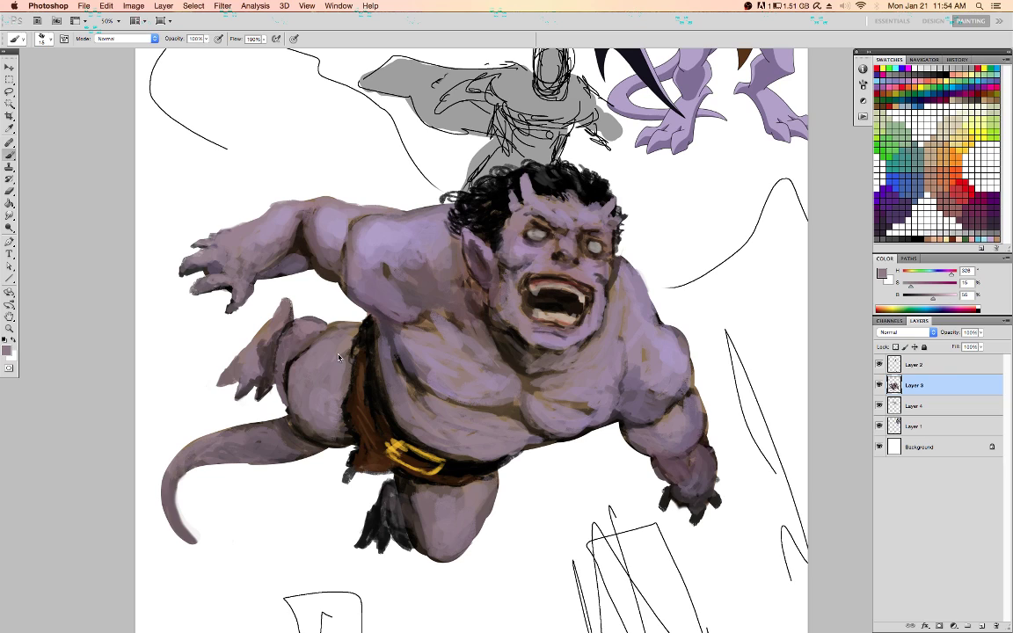
Sharpen the raised foot's heel and repaint its clawed toes with sampled purple and near-black tones
drag(280, 317, 259, 339)
alt+click(257, 363)
alt+click(291, 304)
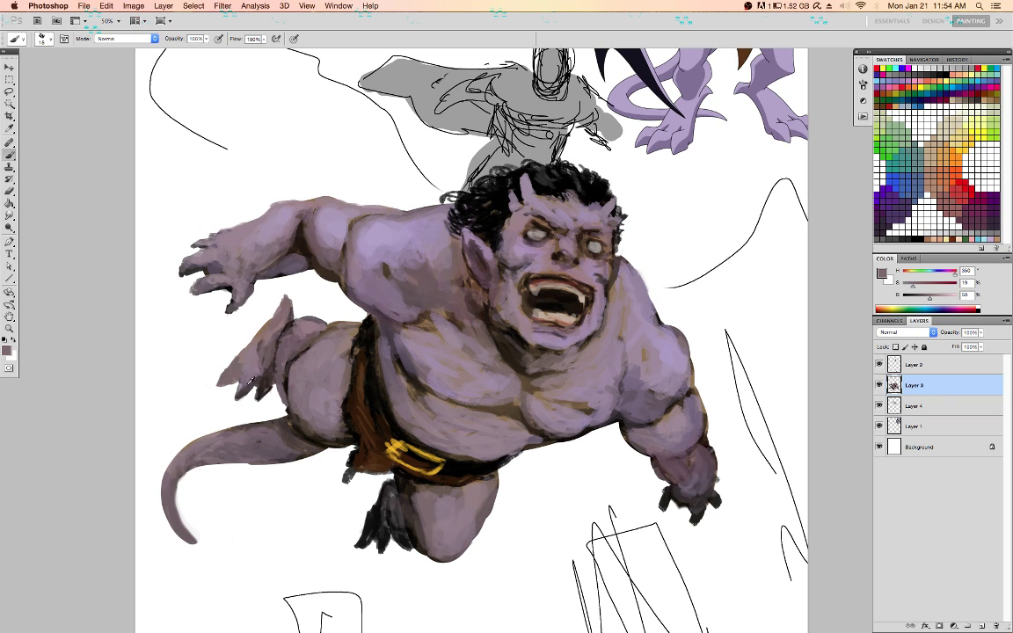
alt+click(242, 381)
alt+click(269, 383)
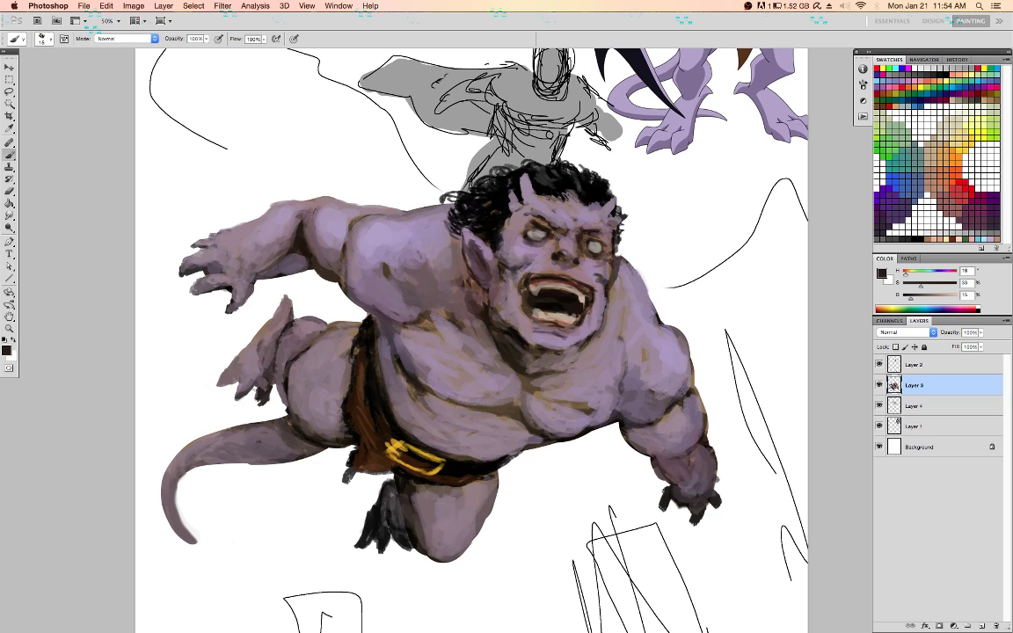
alt+click(255, 379)
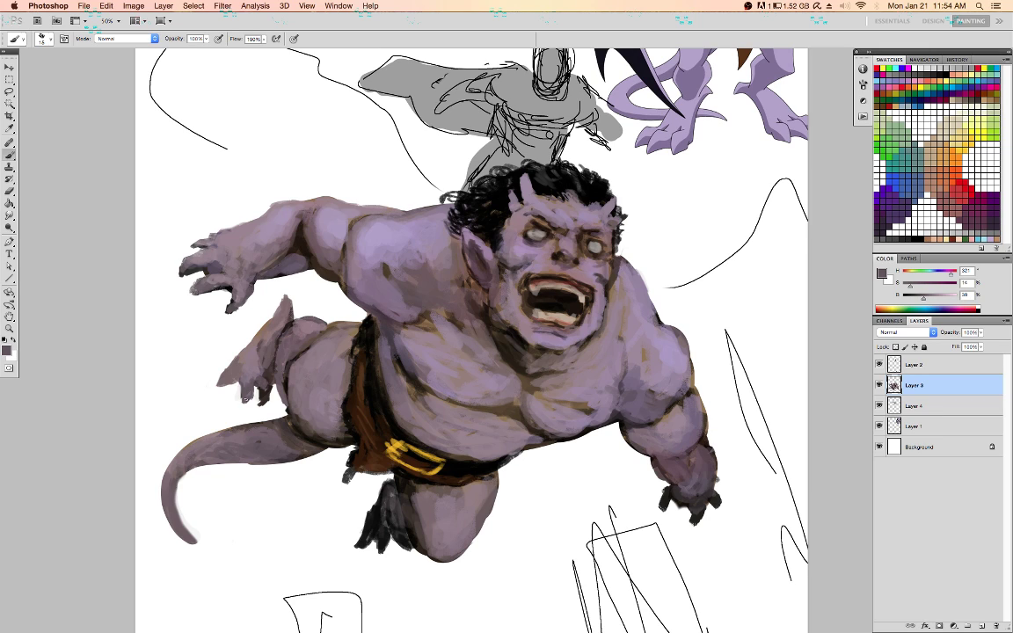
Lengthen the raised foot's toes and shade its sole up toward the heel with sampled muted purples
alt+click(264, 390)
alt+click(264, 379)
drag(264, 388, 269, 403)
alt+click(266, 364)
drag(266, 364, 262, 337)
alt+click(299, 330)
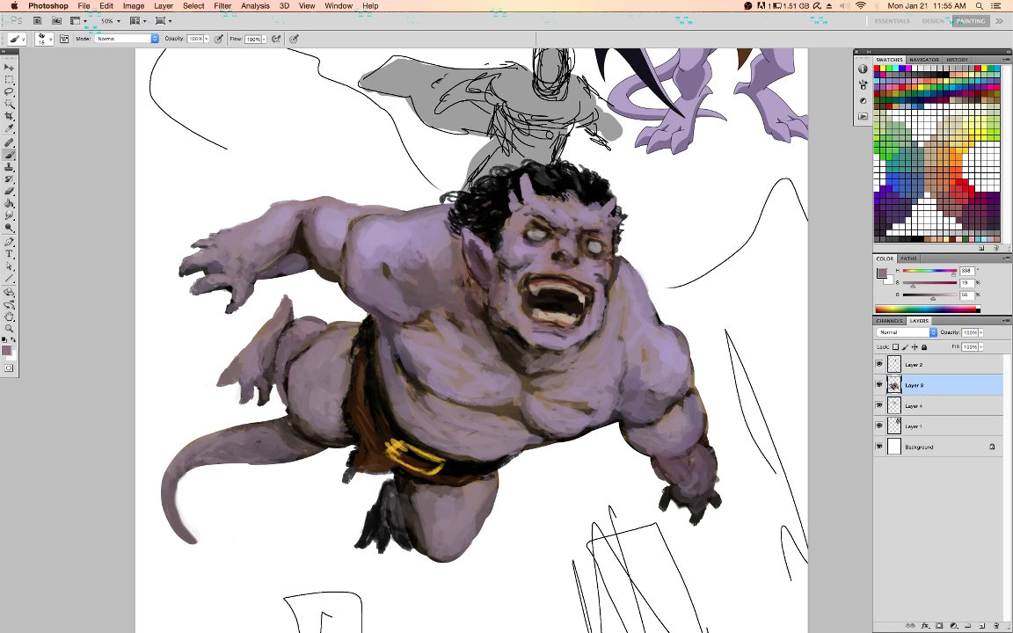
Enlarge the brush, lock the layer's transparency and soften the lower chest with sampled purples
key(])
key(])
key(])
alt+click(491, 368)
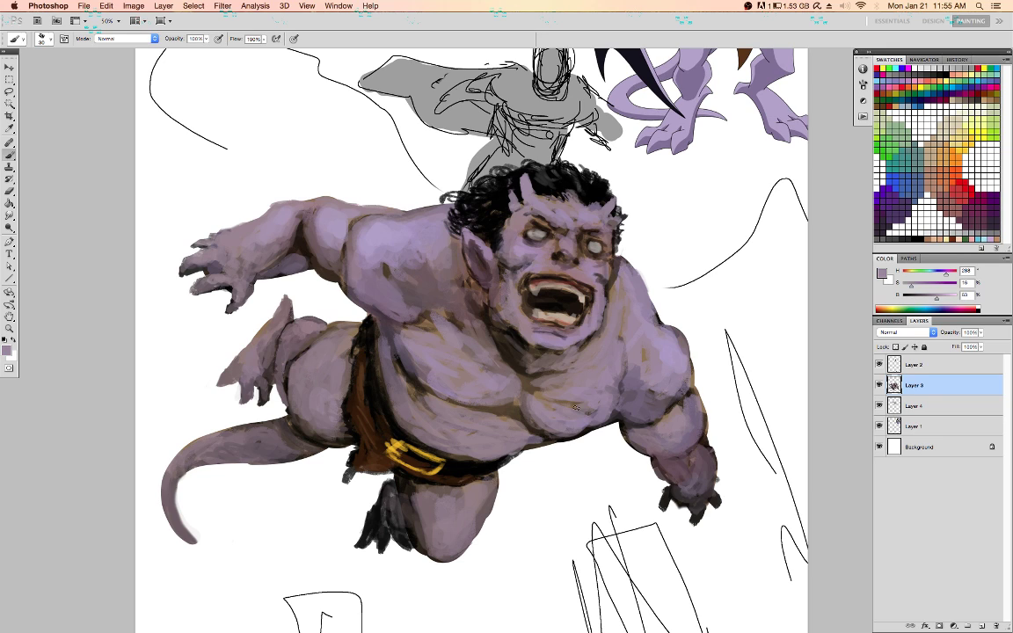
key(slash)
alt+click(589, 420)
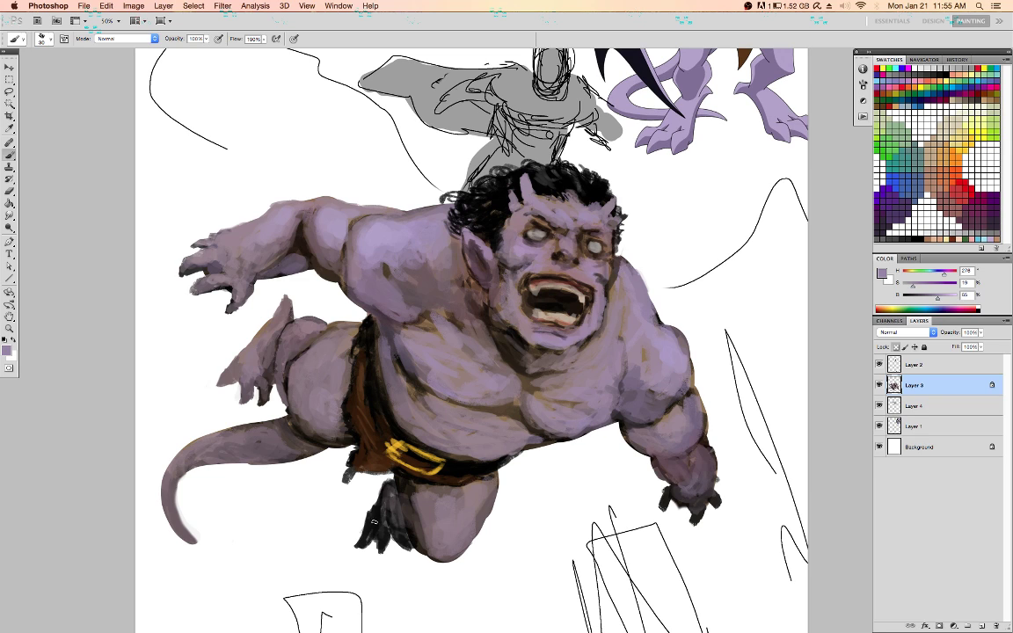
Unlock the layer's transparency and fill out the dark lower foot's toes and ankle with black and sampled dark grey
key(d)
key(/)
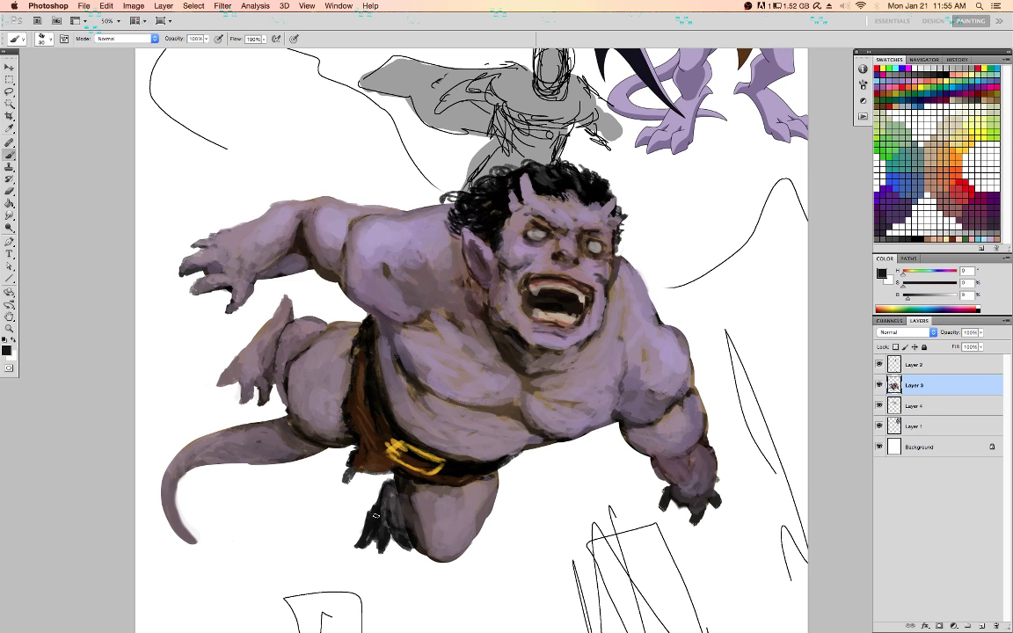
alt+click(381, 529)
mouse_move(386, 539)
mouse_down()
mouse_move(394, 554)
mouse_move(395, 543)
mouse_up()
drag(377, 495, 366, 496)
Repaint the loincloth's lower hem and outer edge beside the thigh with sampled browns
alt+click(357, 484)
alt+click(349, 439)
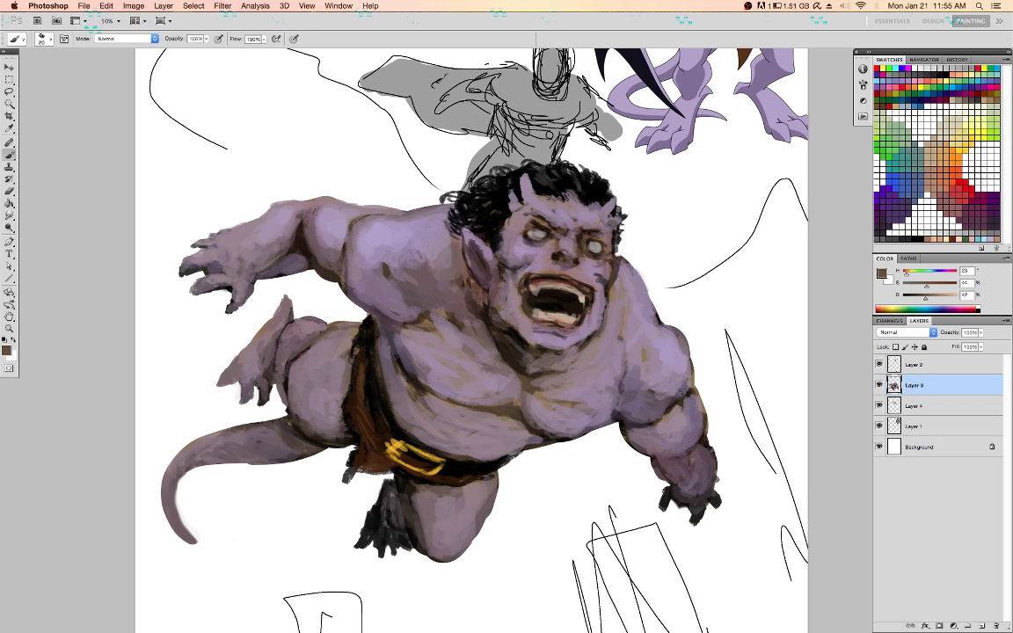
mouse_move(363, 468)
mouse_down()
mouse_move(352, 477)
mouse_move(398, 477)
mouse_up()
alt+click(300, 437)
alt+click(326, 427)
key(d)
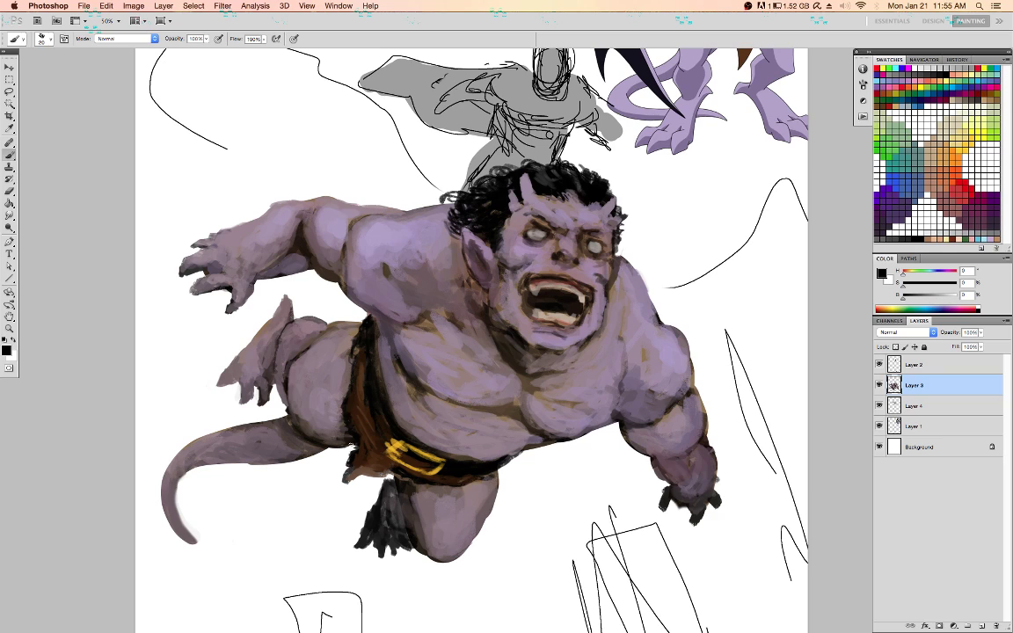
alt+click(376, 453)
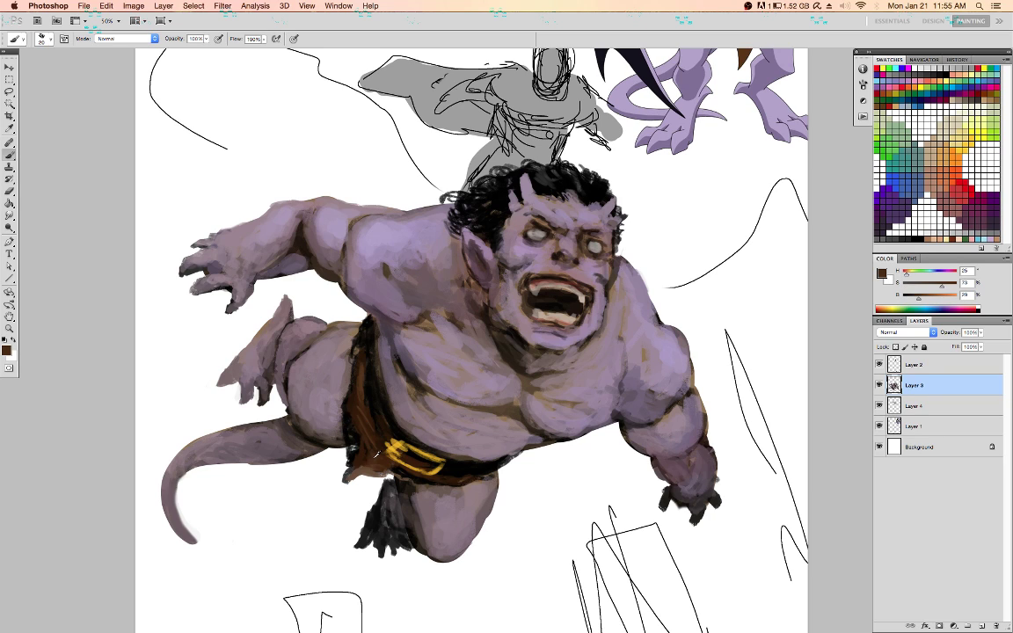
drag(362, 452, 350, 427)
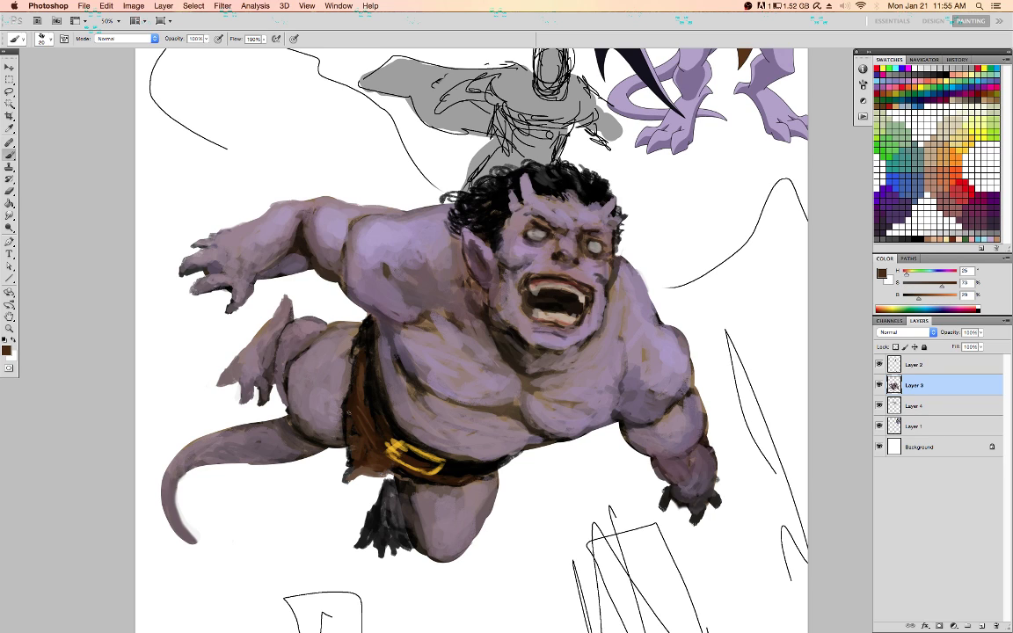
Darken the belt around the buckle with sampled black, and blend muted purple over the belly with a larger brush
alt+click(439, 454)
alt+click(430, 450)
alt+click(426, 446)
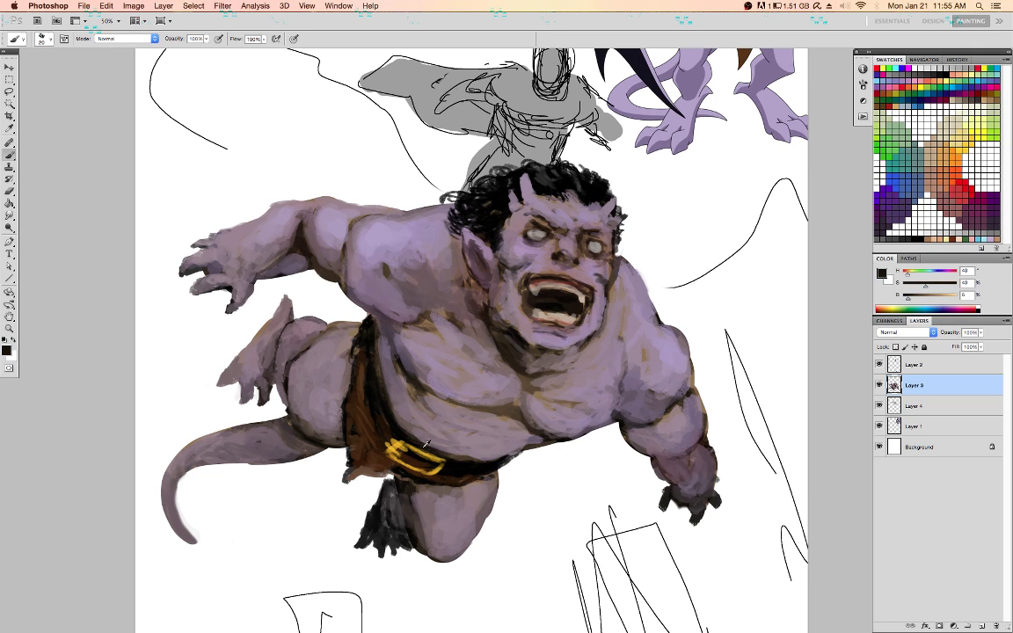
drag(430, 451, 445, 460)
key(bracketright)
alt+click(482, 451)
mouse_move(437, 406)
mouse_down()
mouse_move(410, 411)
mouse_move(440, 415)
mouse_move(426, 417)
mouse_move(444, 452)
mouse_move(410, 422)
mouse_move(450, 458)
mouse_move(482, 465)
mouse_move(512, 453)
mouse_move(451, 440)
mouse_up()
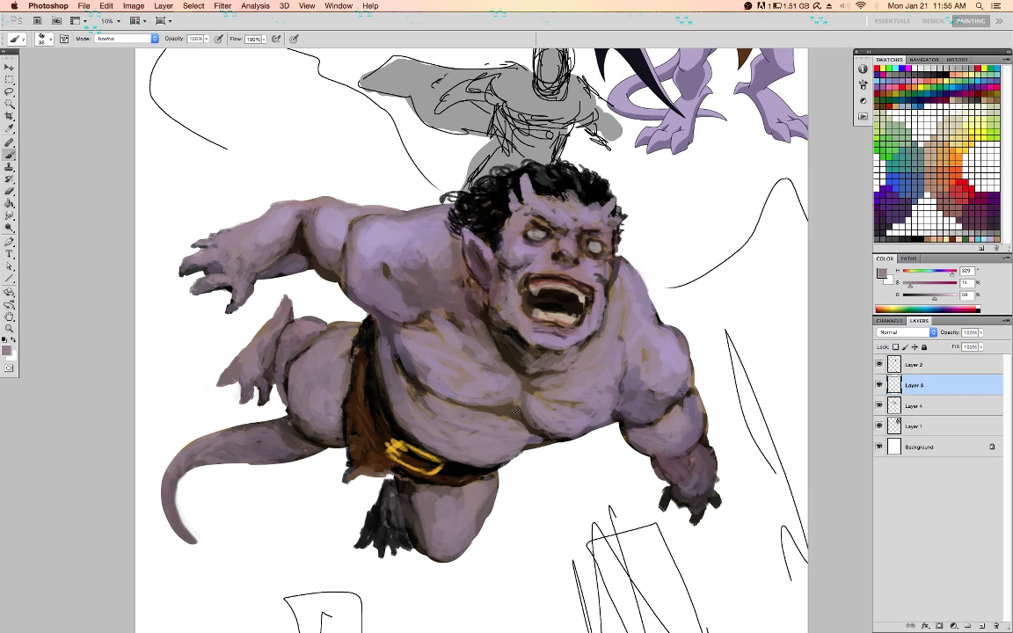
Touch up the belly and flank creases with sampled dark brown, and lock the layer's transparency
alt+click(501, 417)
alt+click(500, 417)
alt+click(421, 388)
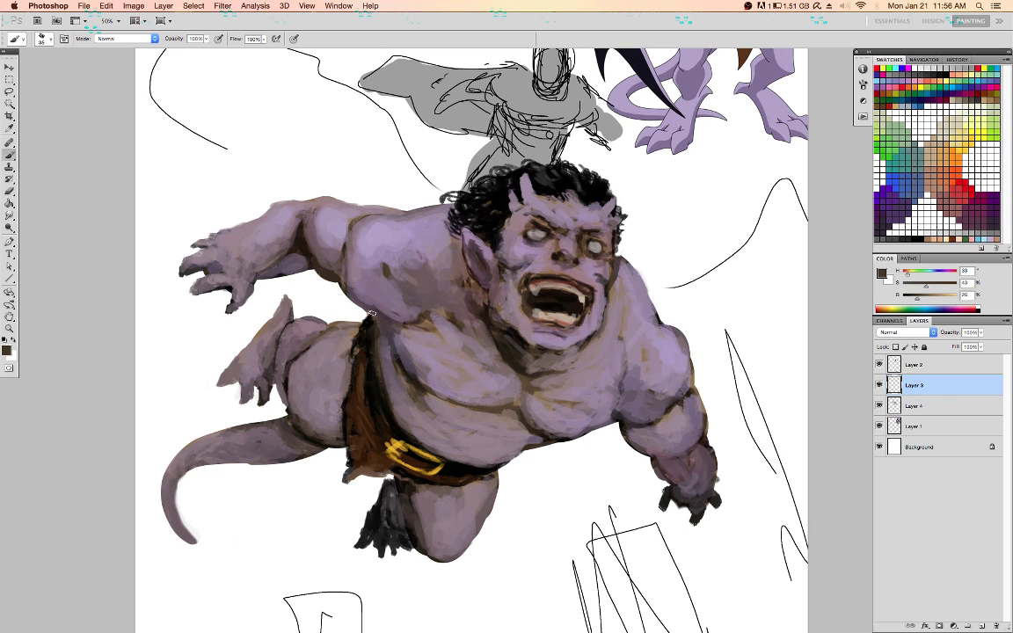
key(/)
alt+click(301, 247)
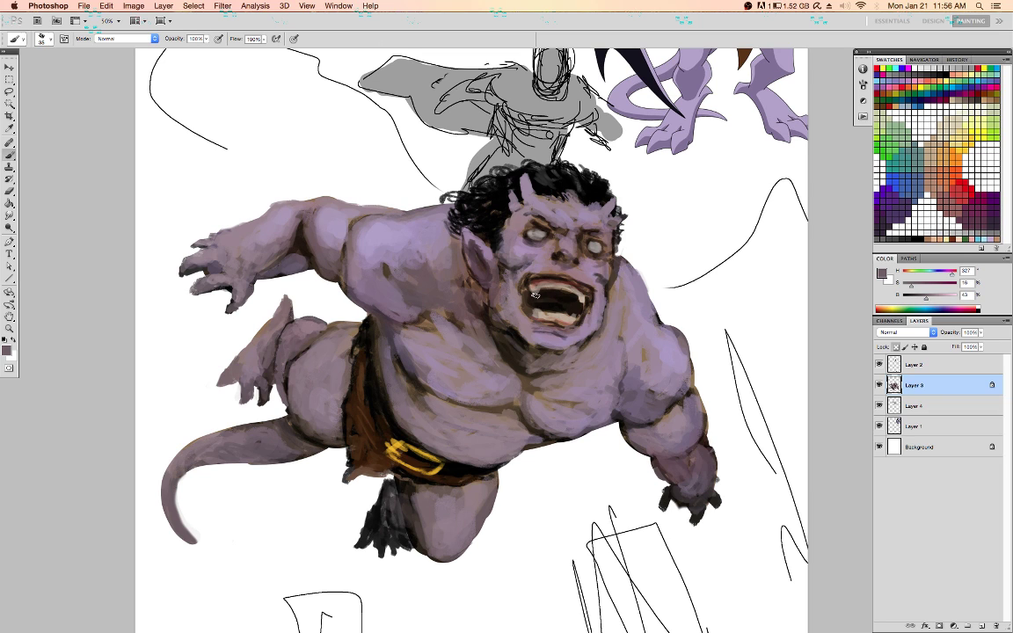
Mirror the canvas horizontally, unlock the layer's transparency, and push the jaw inward in Liquify with brush size 500
key(super+f)
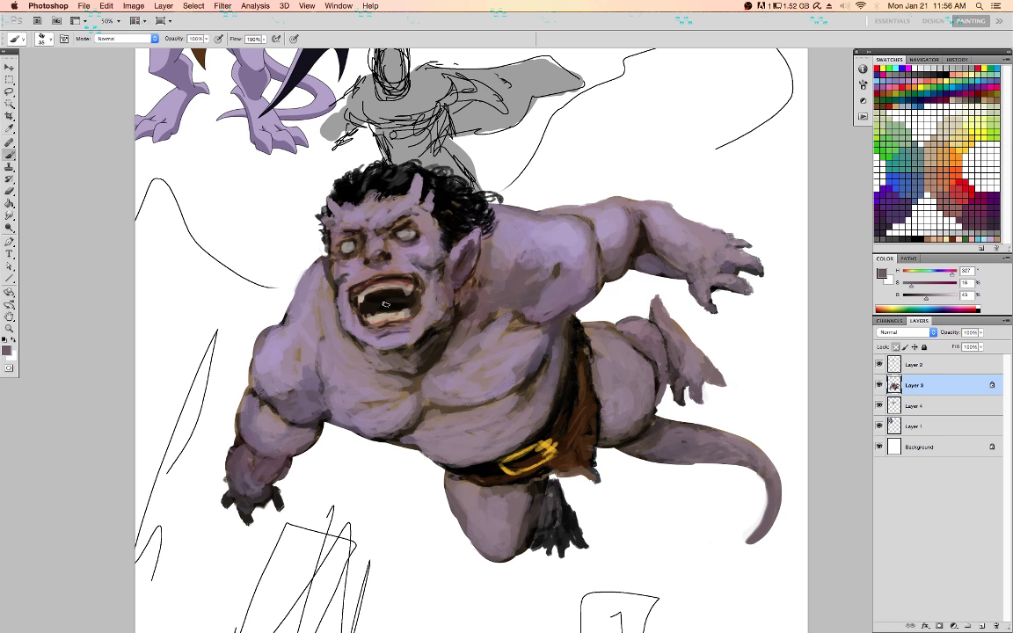
key(slash)
key(super+shift+x)
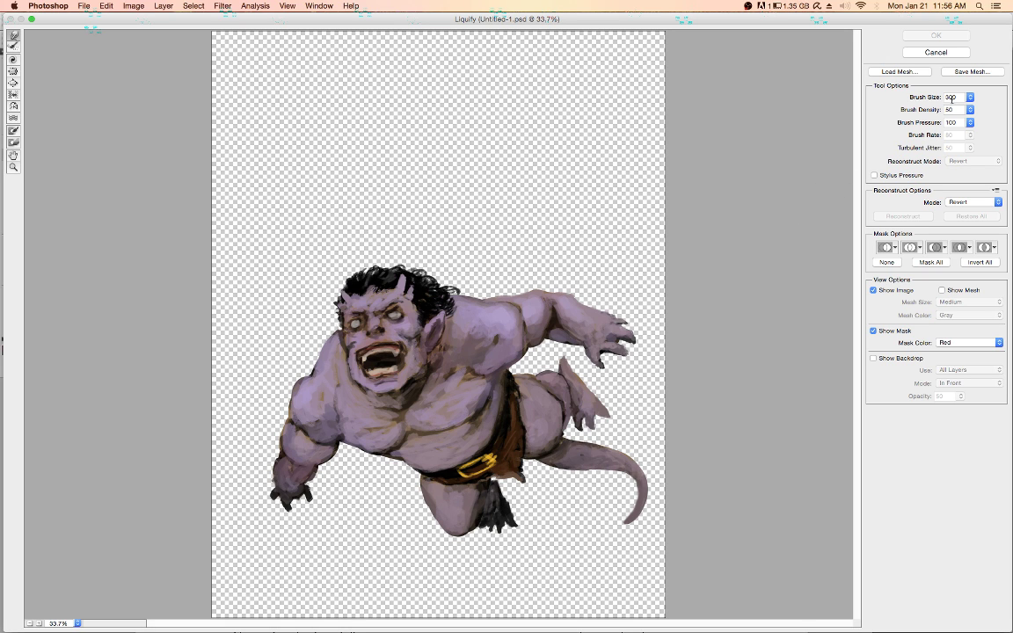
drag(963, 97, 936, 96)
key(super+equal)
key(super+equal)
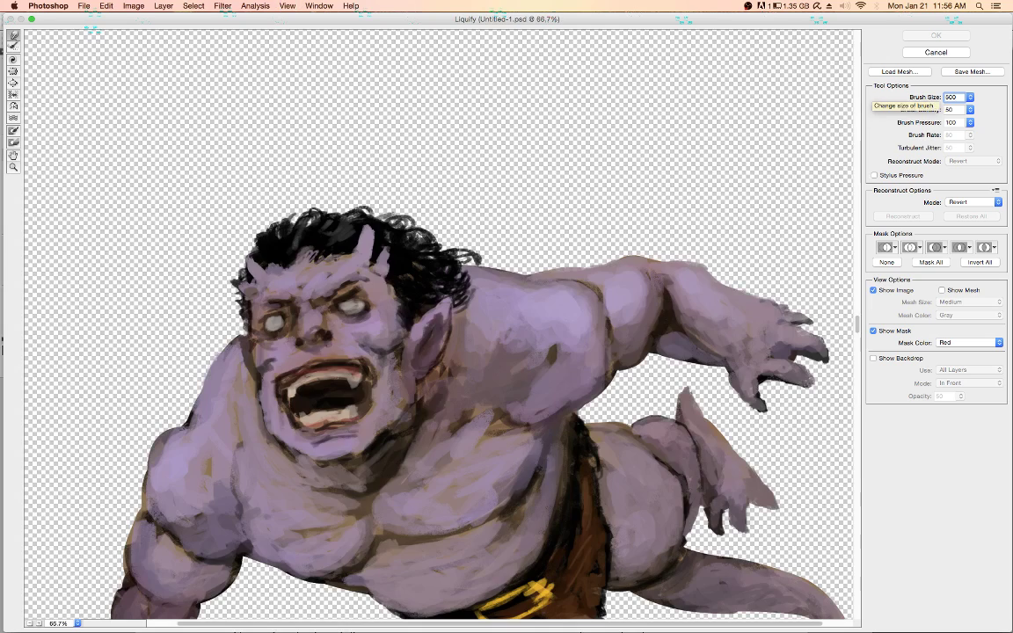
click(269, 427)
mouse_move(268, 426)
mouse_down()
mouse_move(255, 414)
mouse_move(268, 414)
mouse_up()
Set the Liquify brush size to 300, nudge the hair, brow, eyes, cheek and front shoulder into shape, and apply the warp
drag(962, 97, 859, 95)
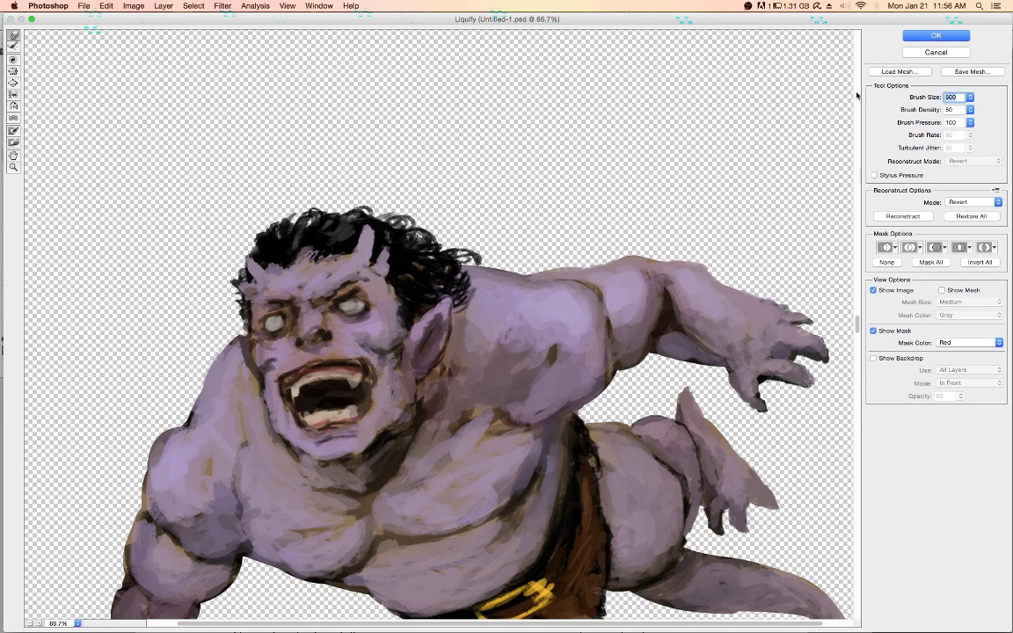
text(300)
drag(257, 297, 233, 275)
drag(341, 256, 300, 232)
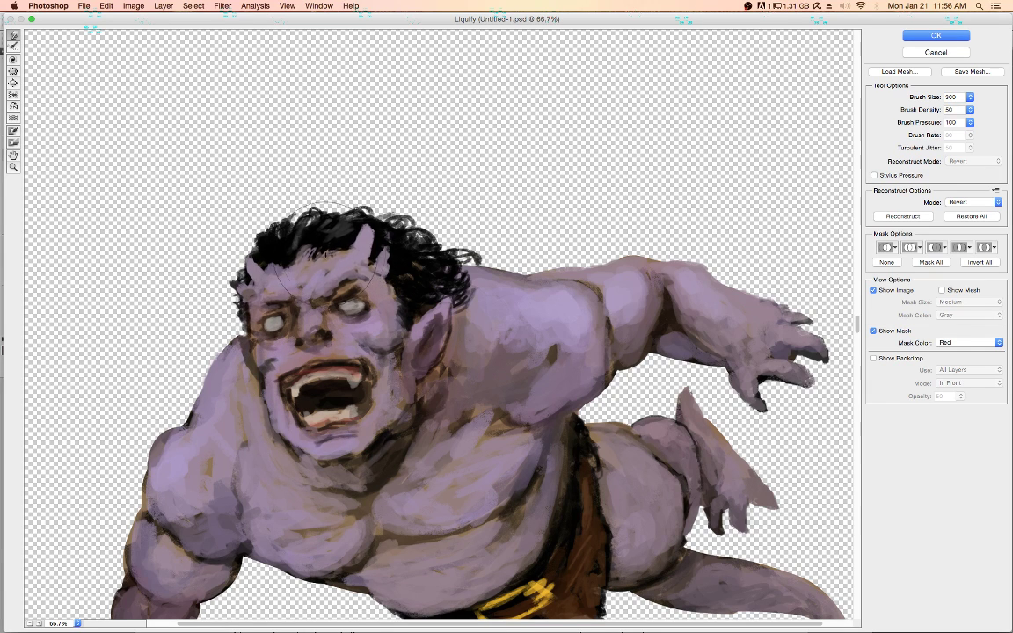
mouse_move(417, 328)
mouse_down()
mouse_move(376, 290)
mouse_move(385, 283)
mouse_move(350, 298)
mouse_move(424, 365)
mouse_move(421, 345)
mouse_move(357, 456)
mouse_move(299, 431)
mouse_move(282, 435)
mouse_move(273, 409)
mouse_move(286, 377)
mouse_move(264, 357)
mouse_move(268, 374)
mouse_up()
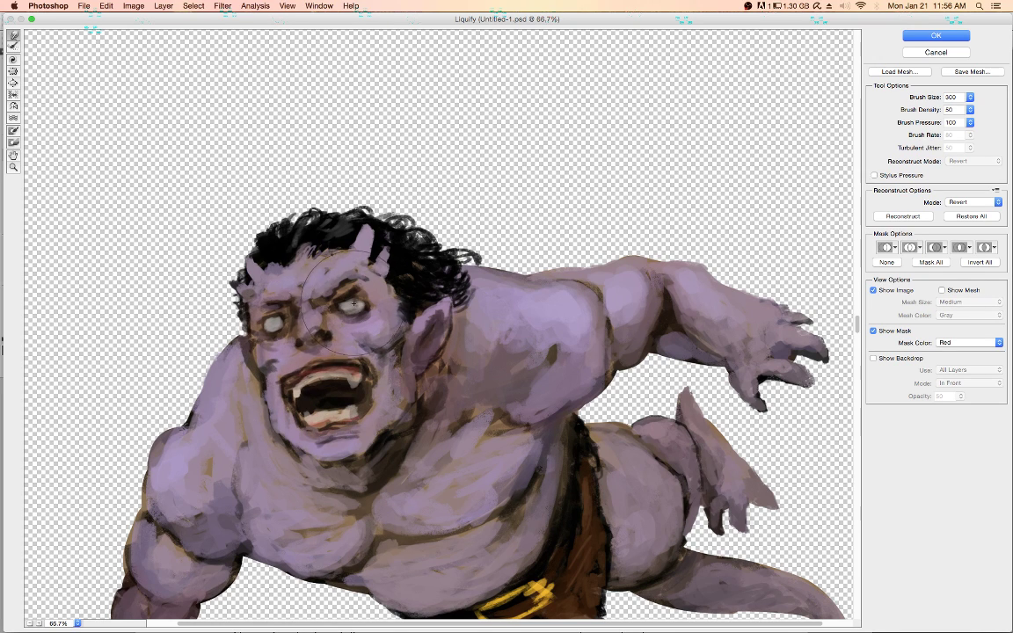
drag(359, 317, 351, 308)
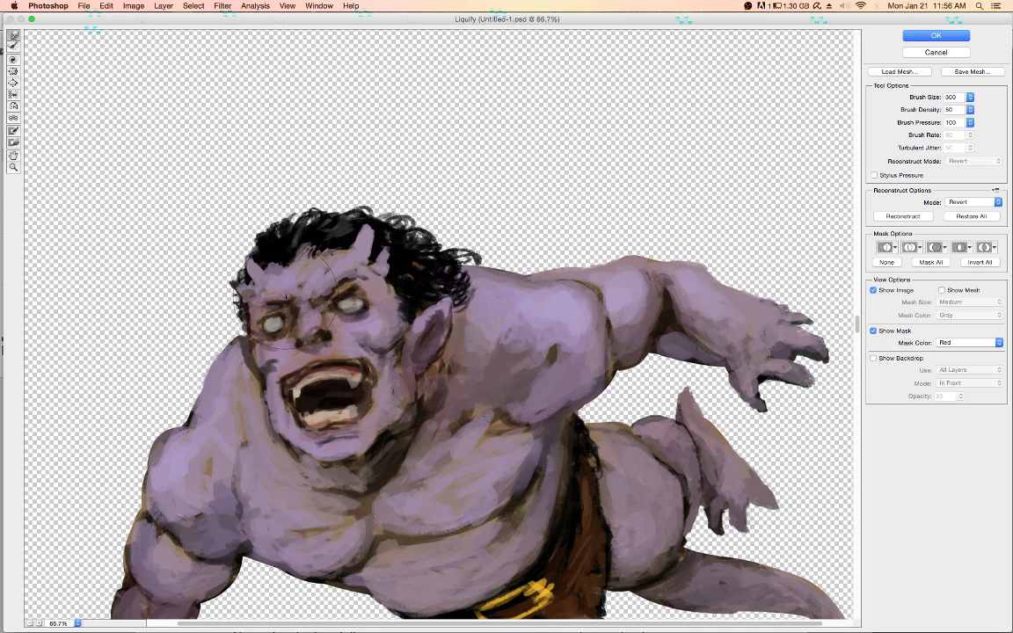
mouse_move(263, 307)
mouse_down()
mouse_move(231, 284)
mouse_move(365, 280)
mouse_up()
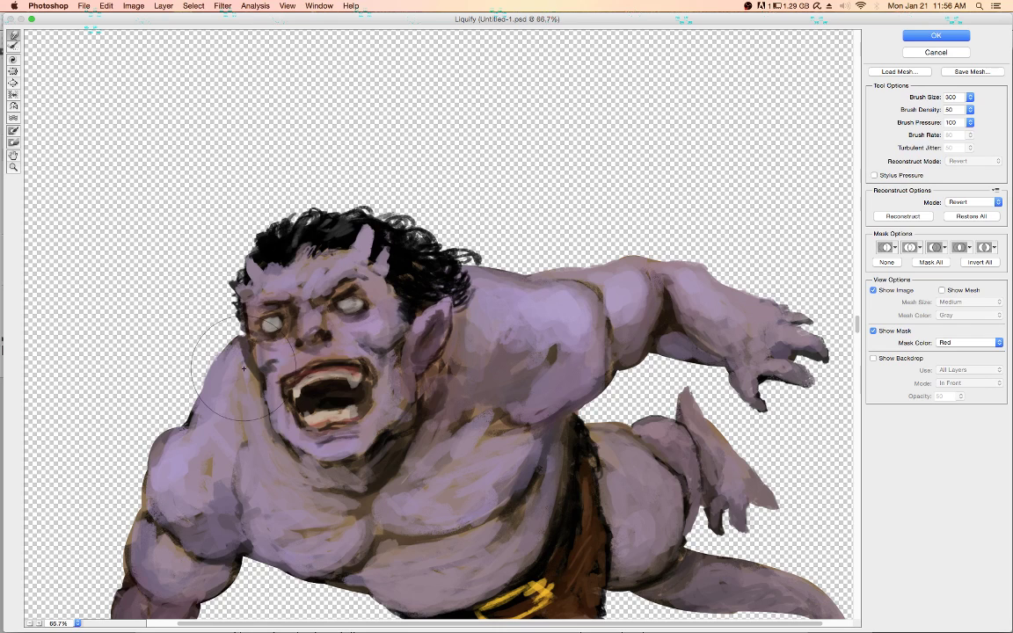
drag(162, 383, 172, 428)
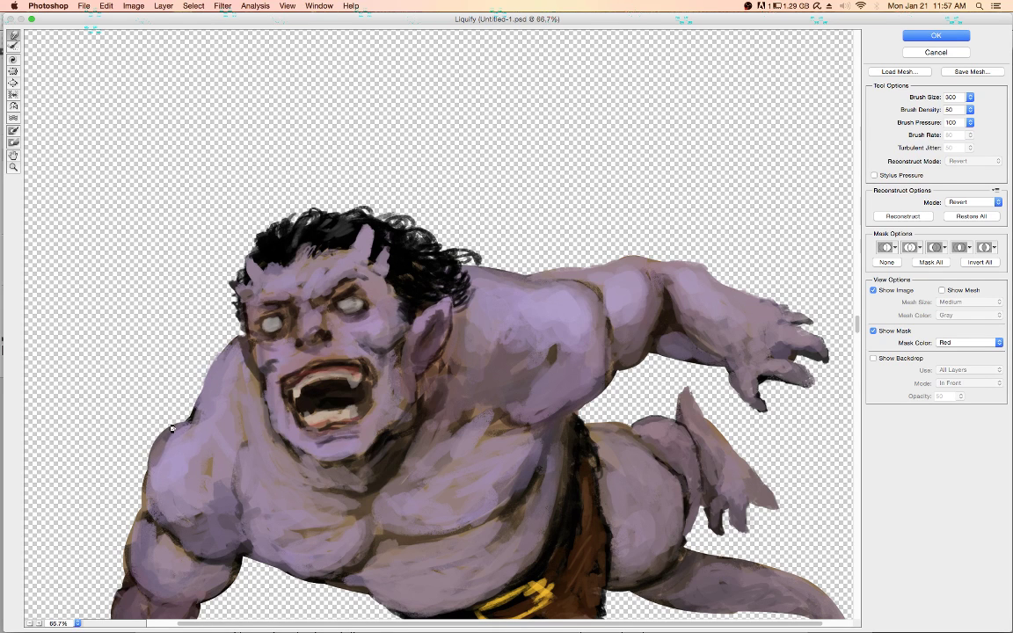
key(Return)
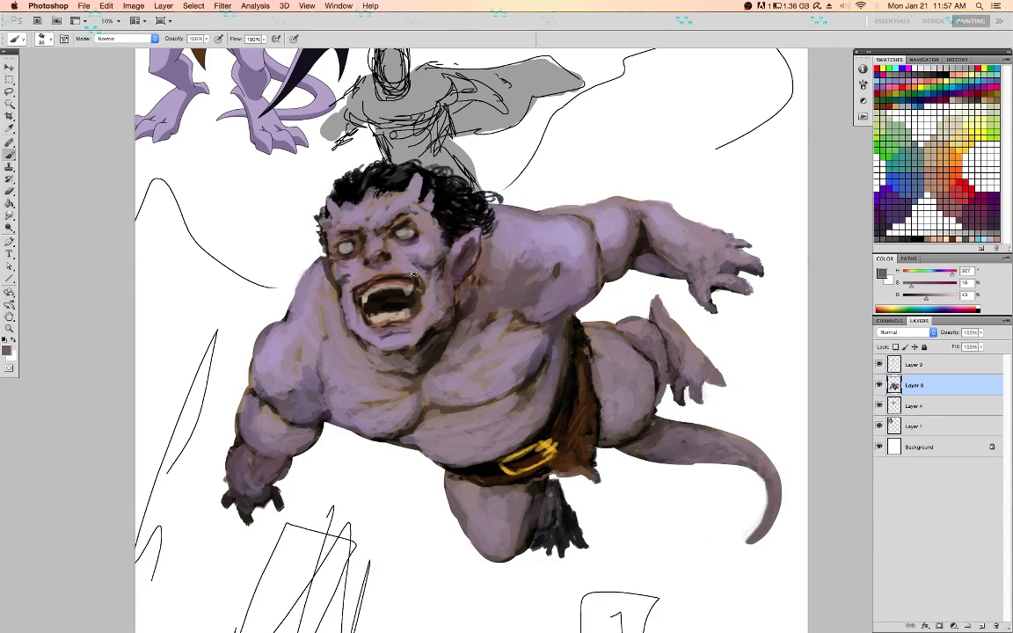
Flip the canvas back, compare it with its previous states, and save the document
key(super+shift+h)
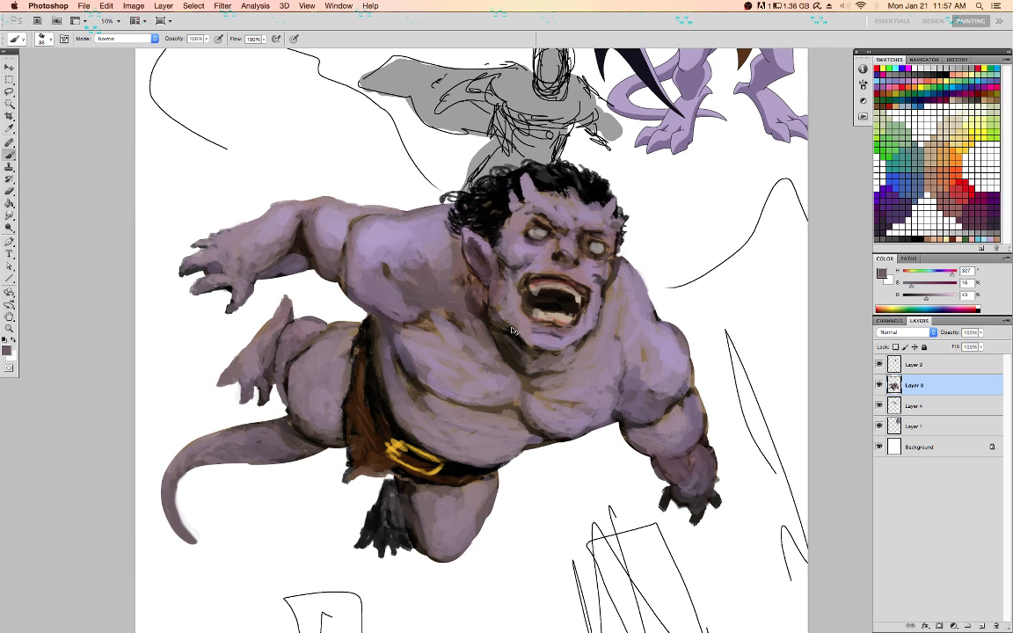
key(super+alt+z)
key(super+alt+z)
key(alt+super+z)
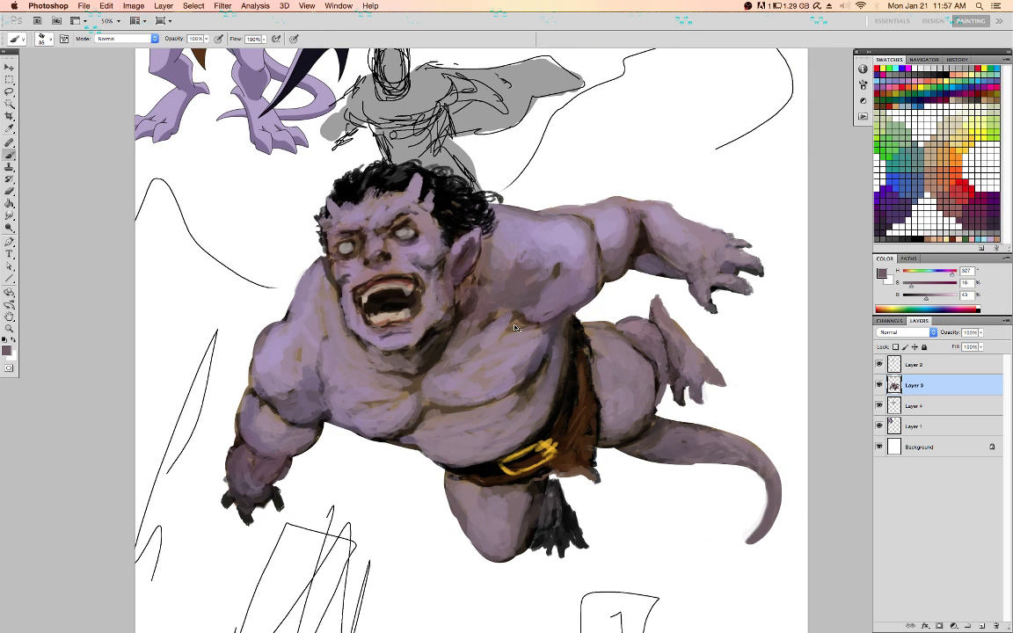
key(super+shift+h)
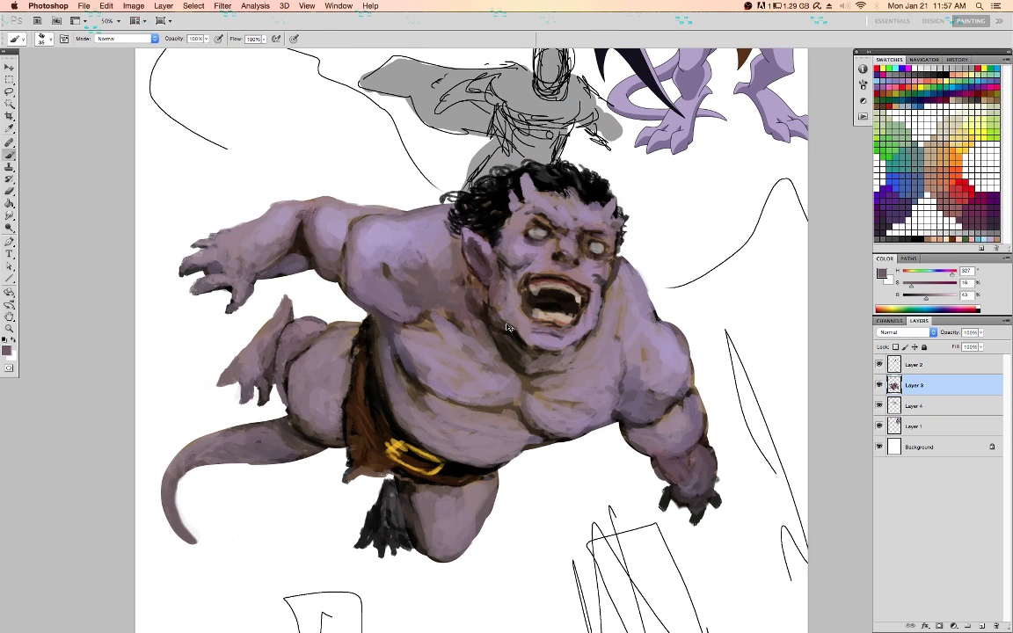
key(super+s)
Lock the layer's transparency and soften the neck below the jaw and the rear shoulder's lower shading with sampled purples
key(slash)
alt+click(605, 344)
alt+click(520, 344)
alt+click(533, 362)
drag(519, 347, 532, 357)
alt+click(410, 302)
mouse_move(411, 302)
mouse_down()
mouse_move(424, 306)
mouse_move(408, 286)
mouse_up()
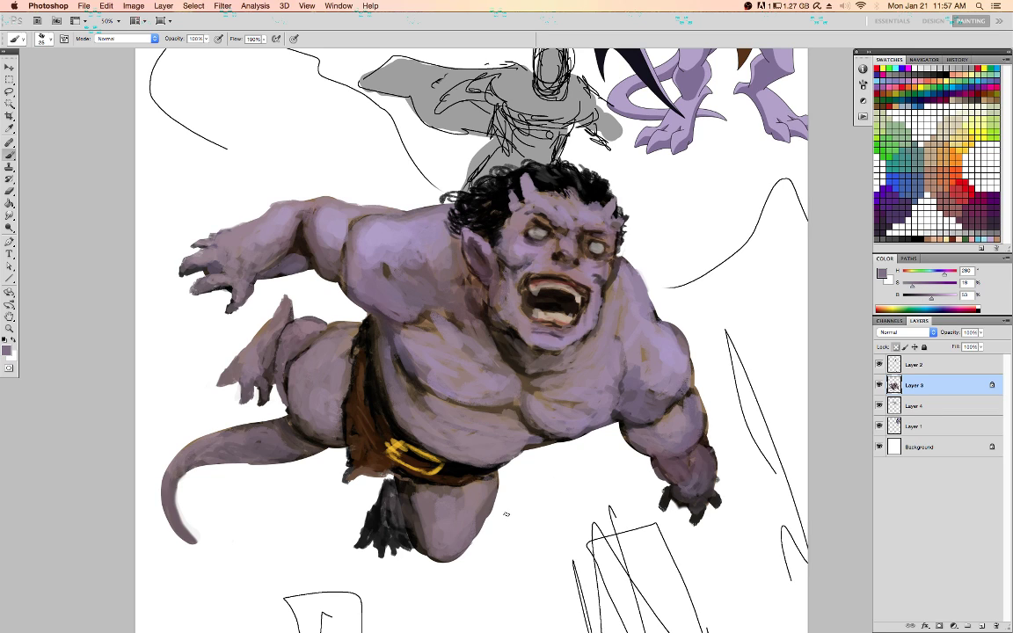
alt+click(428, 455)
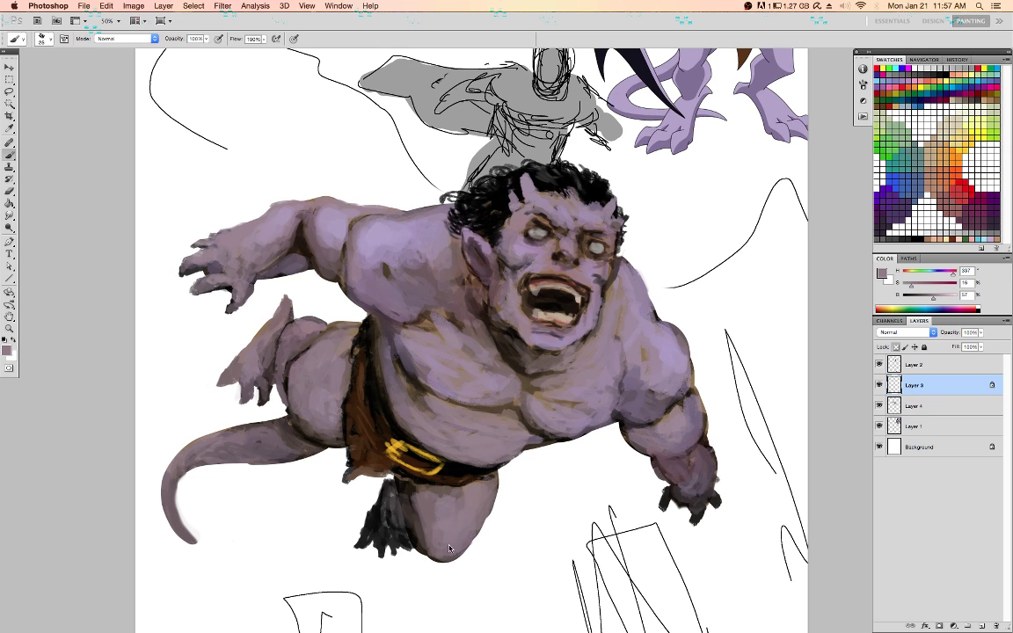
Unlock the layer's transparency and sharpen the loincloth's lower edge above the thigh with a smaller brush in black and sampled brown
alt+click(409, 489)
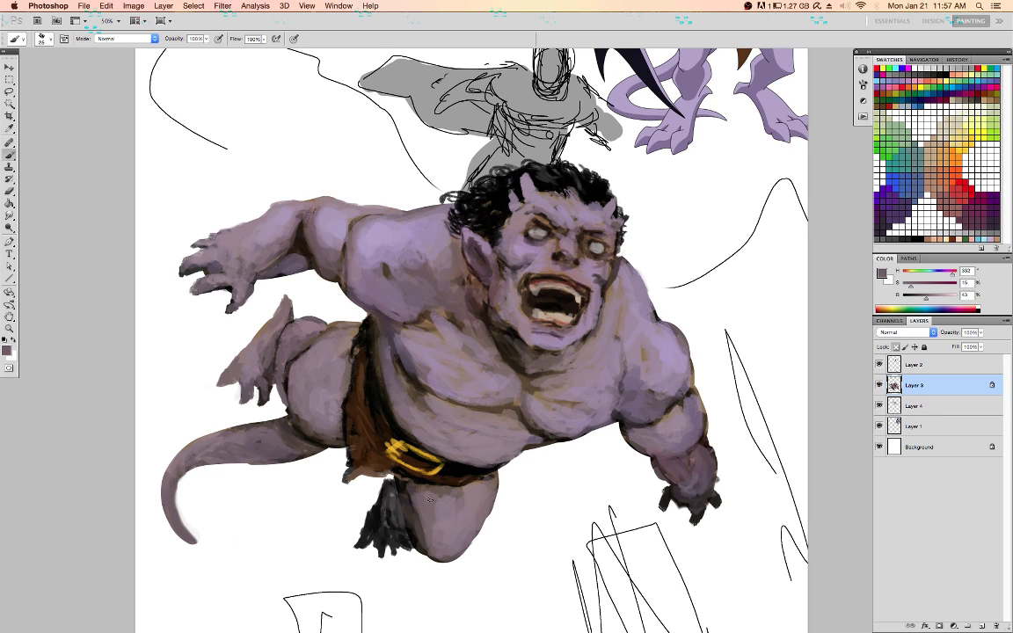
key(d)
key(bracketleft)
key(bracketleft)
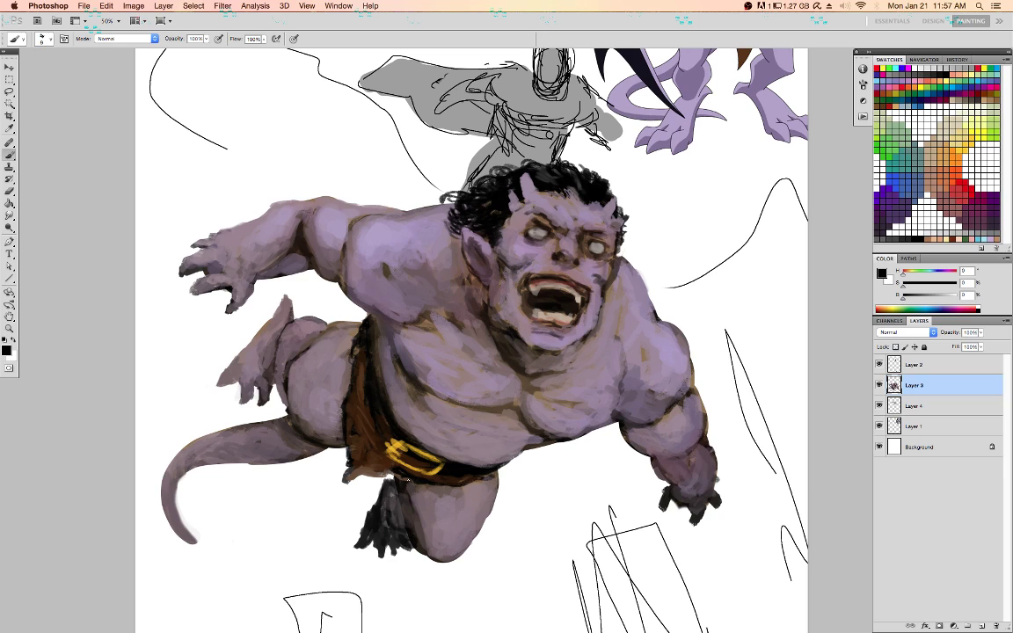
mouse_move(382, 474)
mouse_down()
mouse_move(447, 488)
mouse_move(422, 490)
mouse_up()
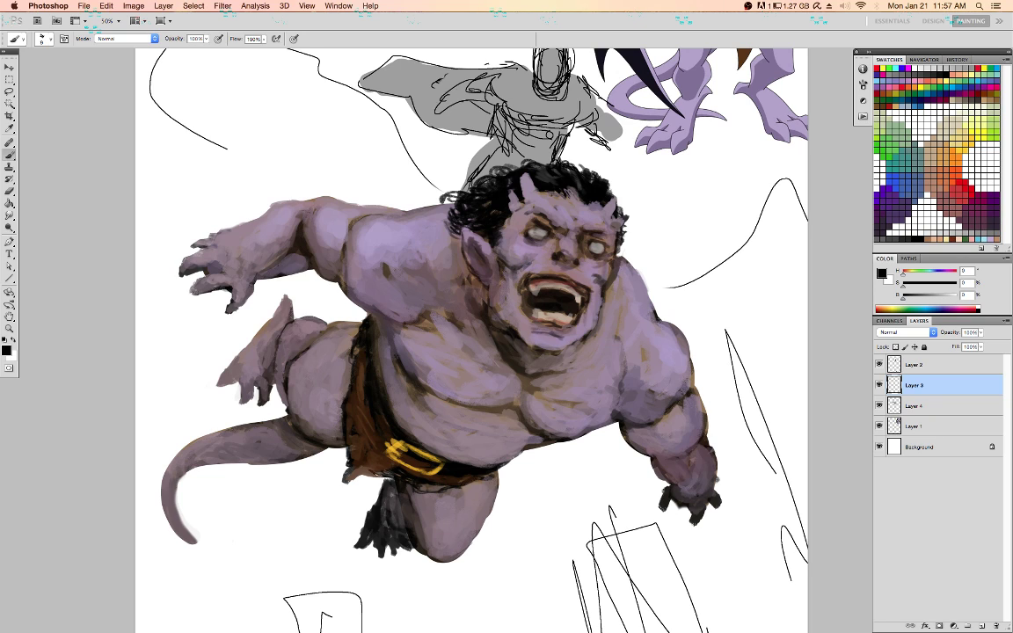
alt+click(339, 428)
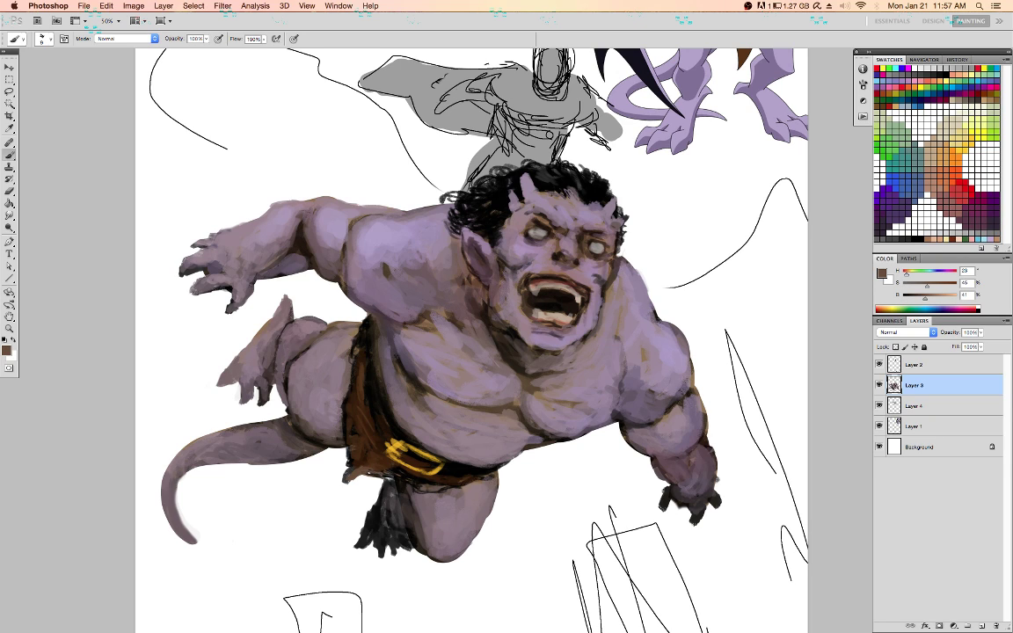
alt+click(383, 475)
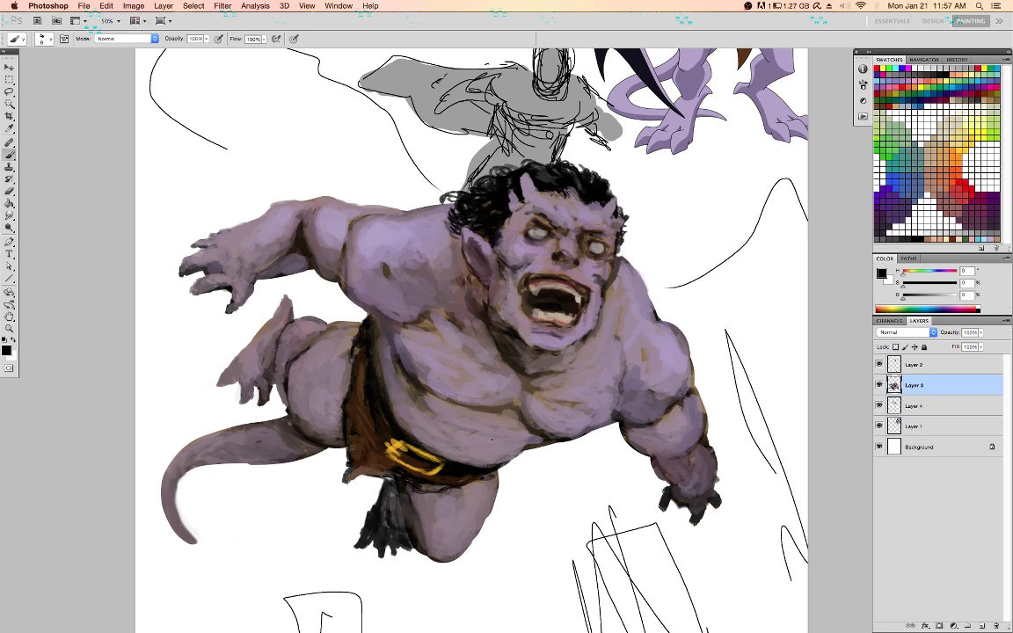
Lock the layer's transparency and blend the crease between the rear shoulder and chest with sampled purples and dark browns
key(slash)
key(bracketright)
alt+click(516, 315)
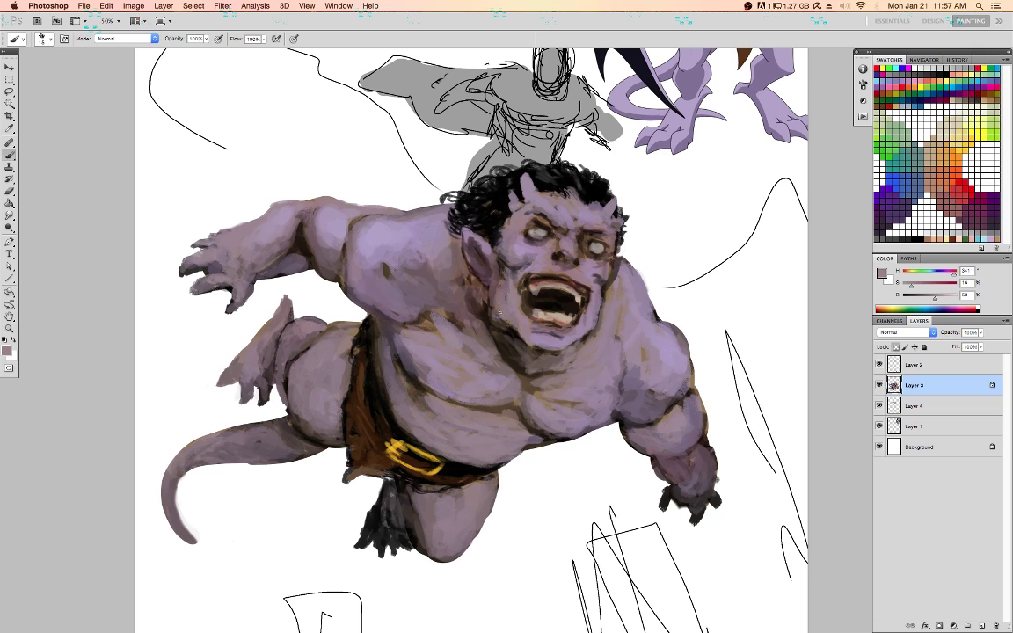
alt+click(458, 340)
drag(437, 323, 428, 330)
alt+click(569, 373)
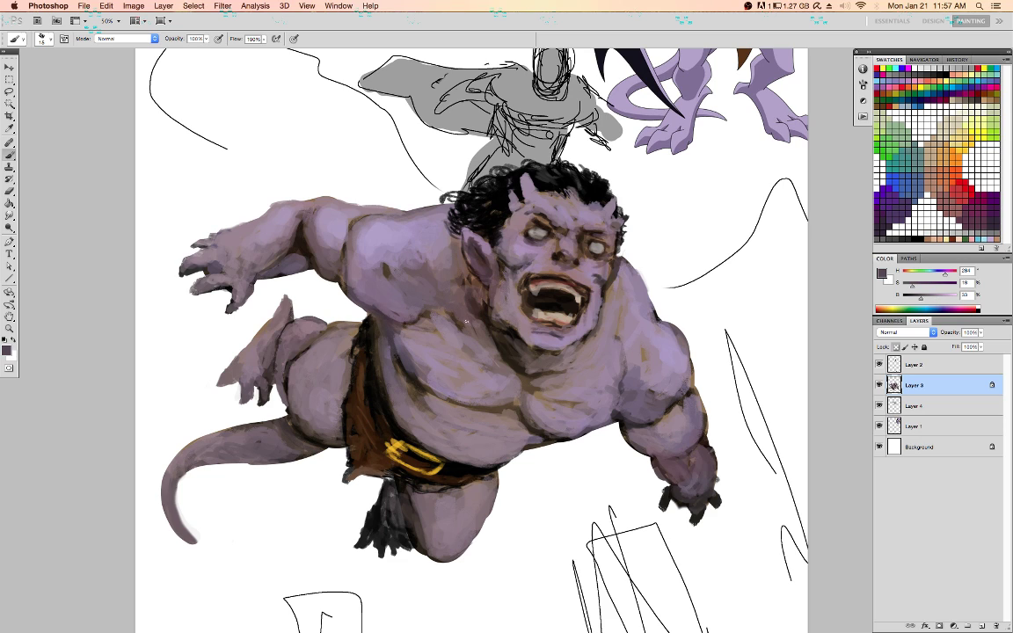
alt+click(439, 314)
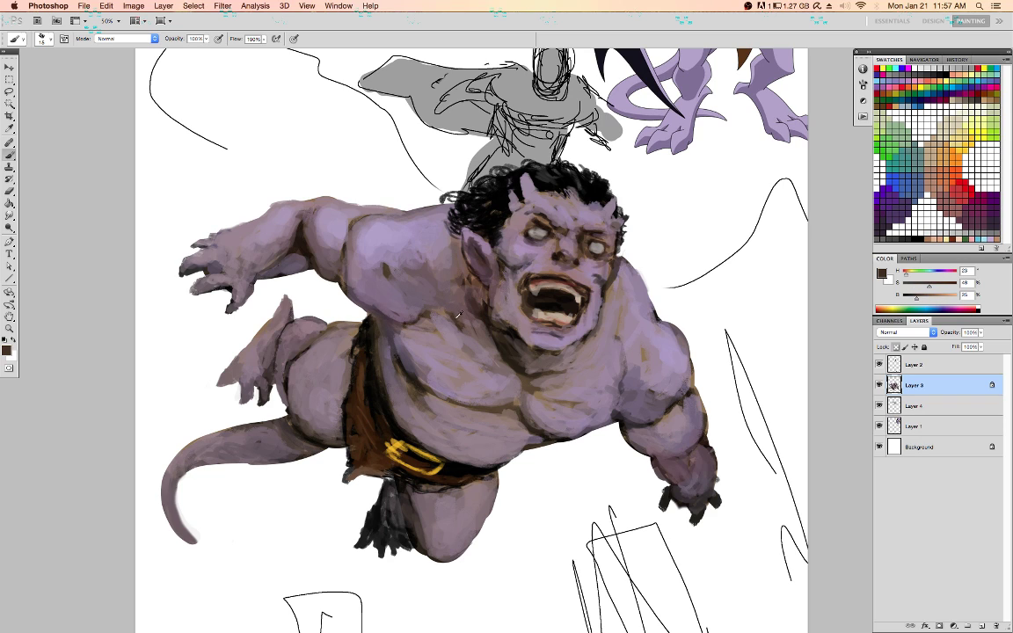
Smooth the rear shoulder's shading and the top of the rear upper arm with sampled purples
alt+click(406, 280)
drag(385, 272, 384, 268)
alt+click(353, 272)
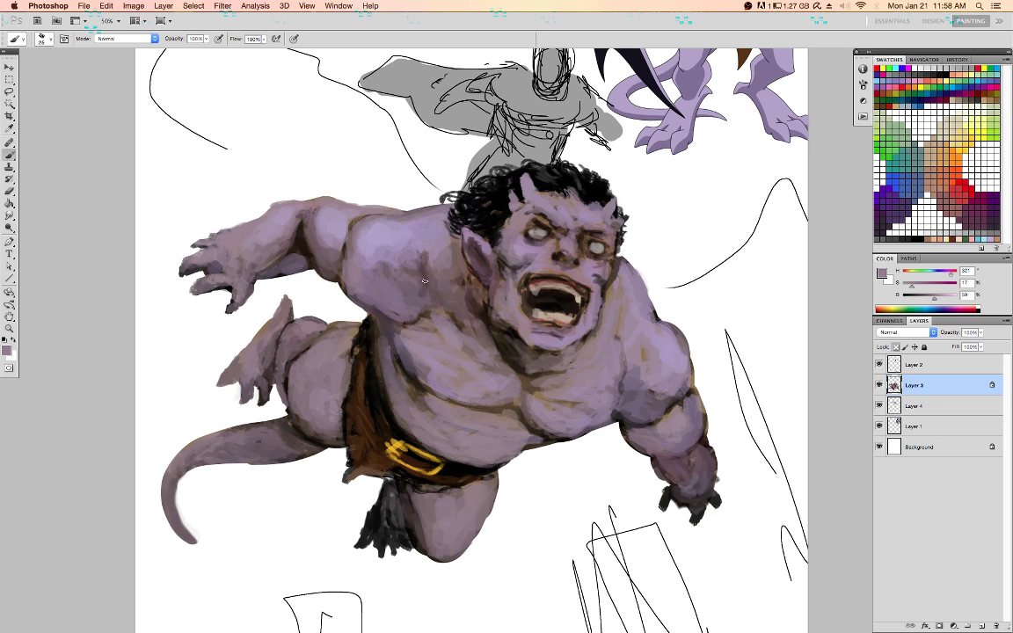
alt+click(348, 201)
Refine the front forearm's outer edge, relock the layer's transparency, and smooth the front shoulder with sampled light purples
alt+click(676, 354)
alt+click(674, 390)
alt+click(698, 425)
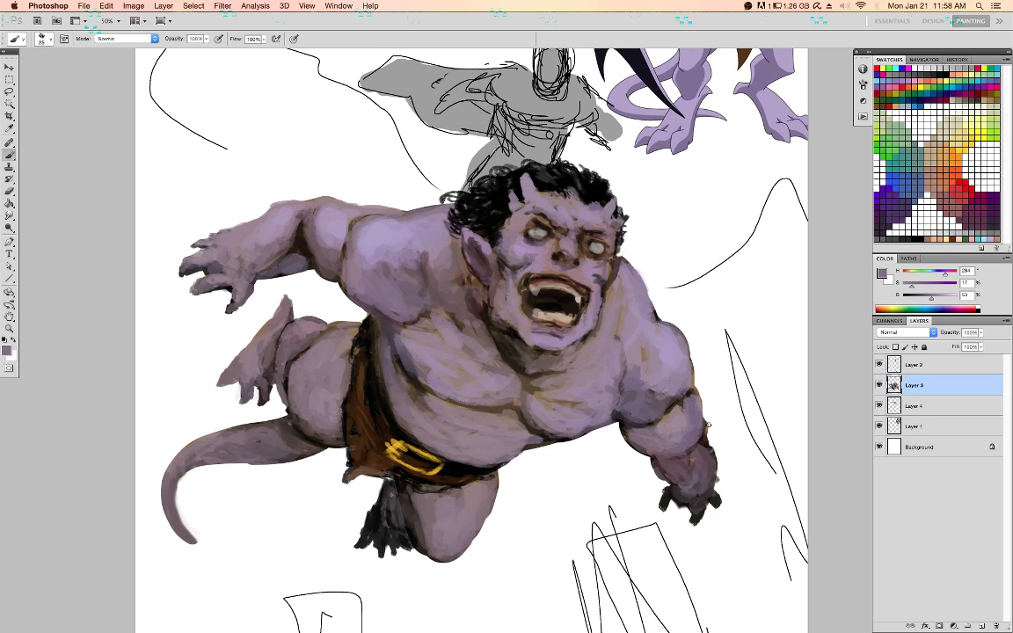
key(slash)
alt+click(665, 396)
alt+click(668, 359)
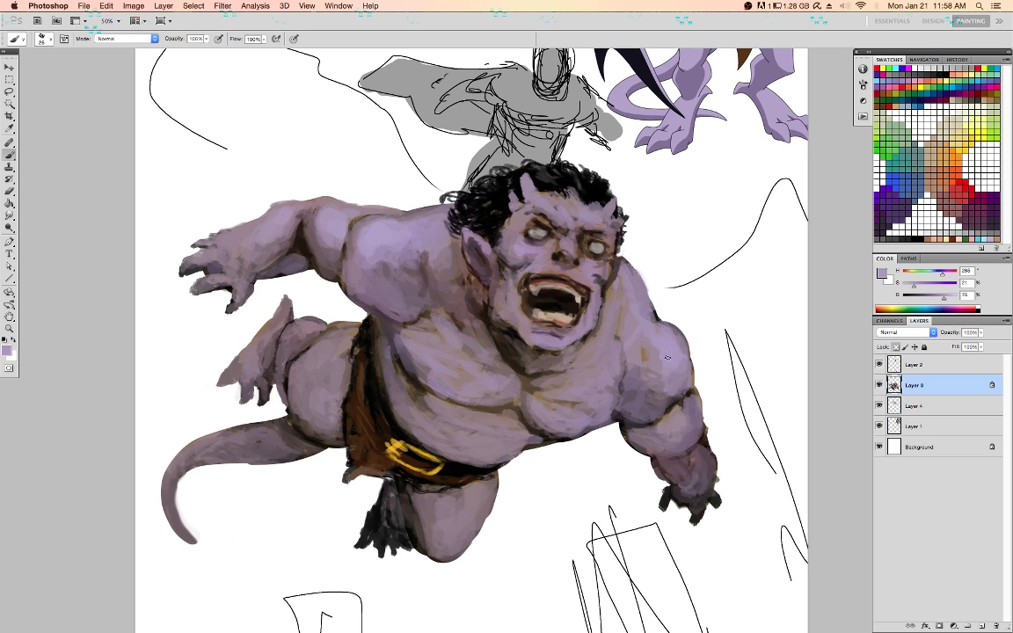
drag(644, 367, 644, 339)
Define the chest folds and the collarbone area under the jaw with sampled purples and dark brown
alt+click(583, 393)
mouse_move(554, 397)
mouse_down()
mouse_move(489, 390)
mouse_move(518, 396)
mouse_move(474, 397)
mouse_move(503, 410)
mouse_move(419, 380)
mouse_move(458, 408)
mouse_move(435, 403)
mouse_move(424, 396)
mouse_move(492, 410)
mouse_move(515, 407)
mouse_move(522, 393)
mouse_move(485, 388)
mouse_move(524, 383)
mouse_move(491, 371)
mouse_up()
alt+click(530, 386)
alt+click(509, 407)
alt+click(417, 386)
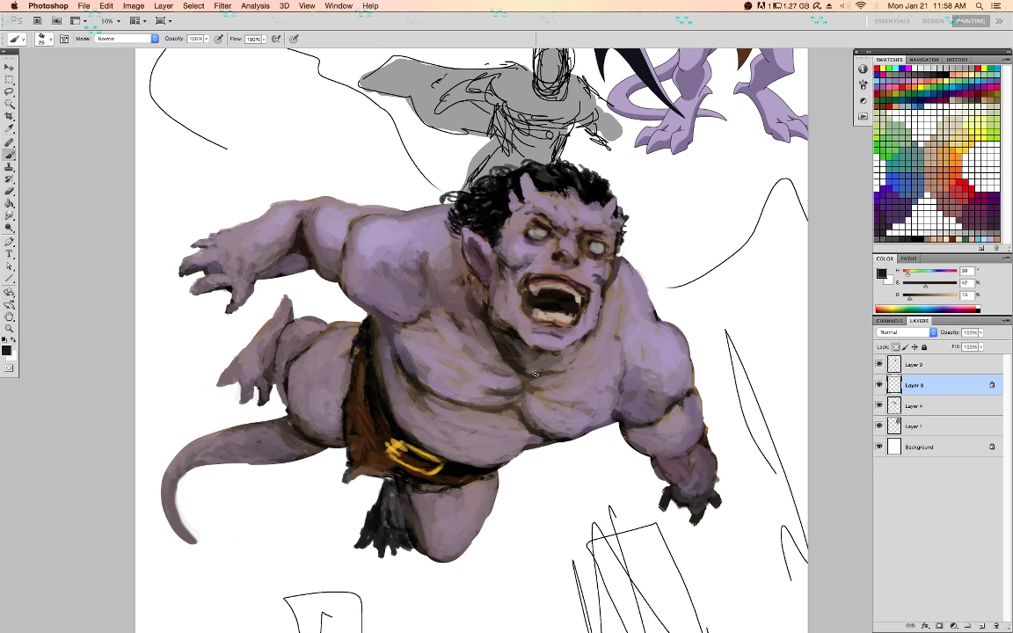
mouse_move(509, 332)
mouse_down()
mouse_move(475, 336)
mouse_move(559, 304)
mouse_up()
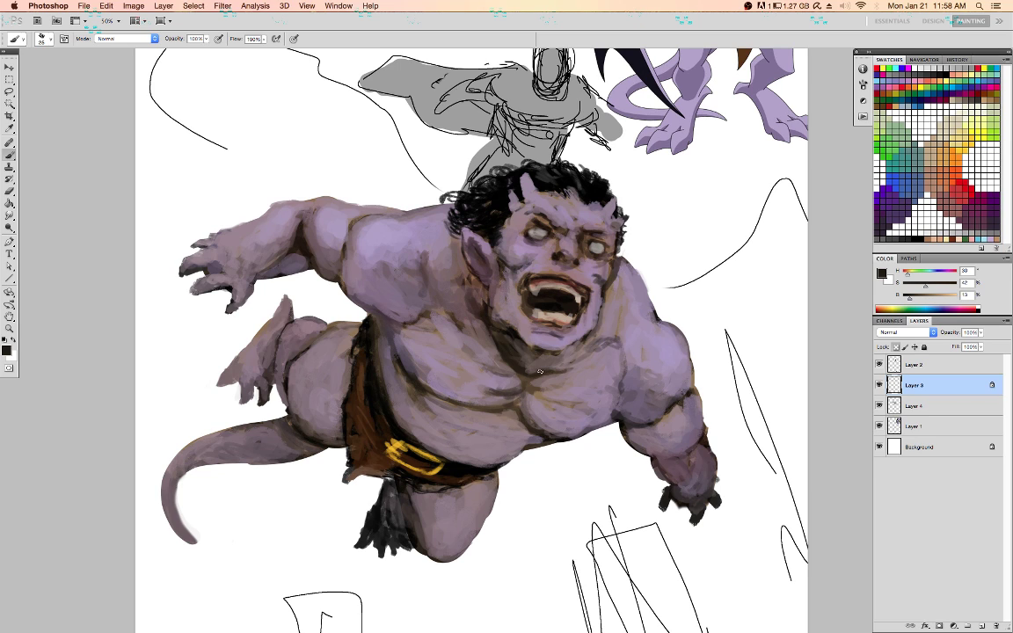
Blend the skin behind the ear and the front shoulder's transition beside the jaw with sampled purples and browns
alt+click(454, 262)
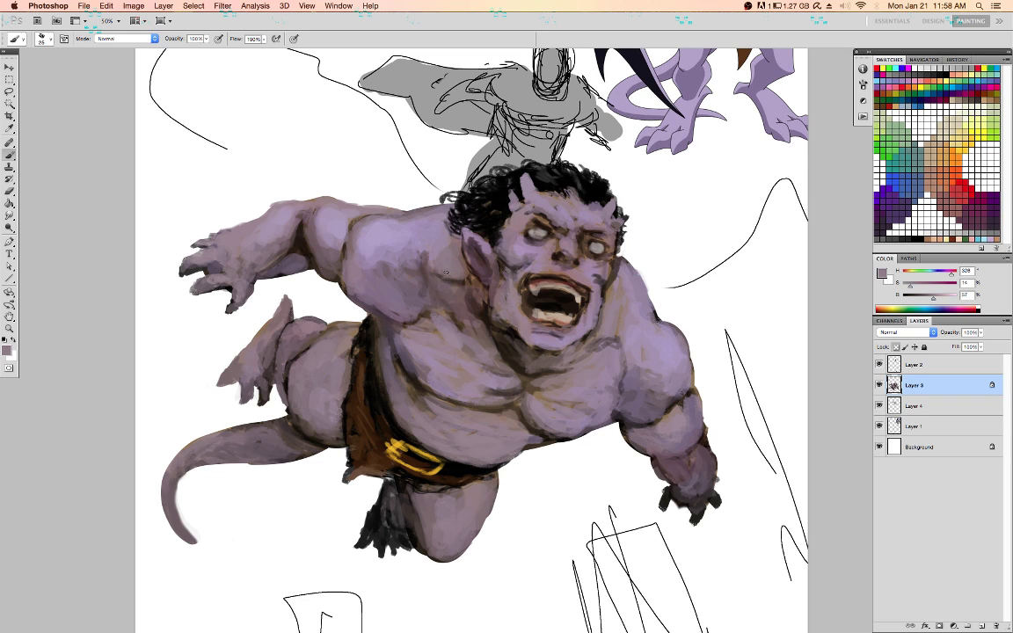
alt+click(628, 327)
drag(618, 326, 626, 312)
alt+click(620, 350)
alt+click(498, 334)
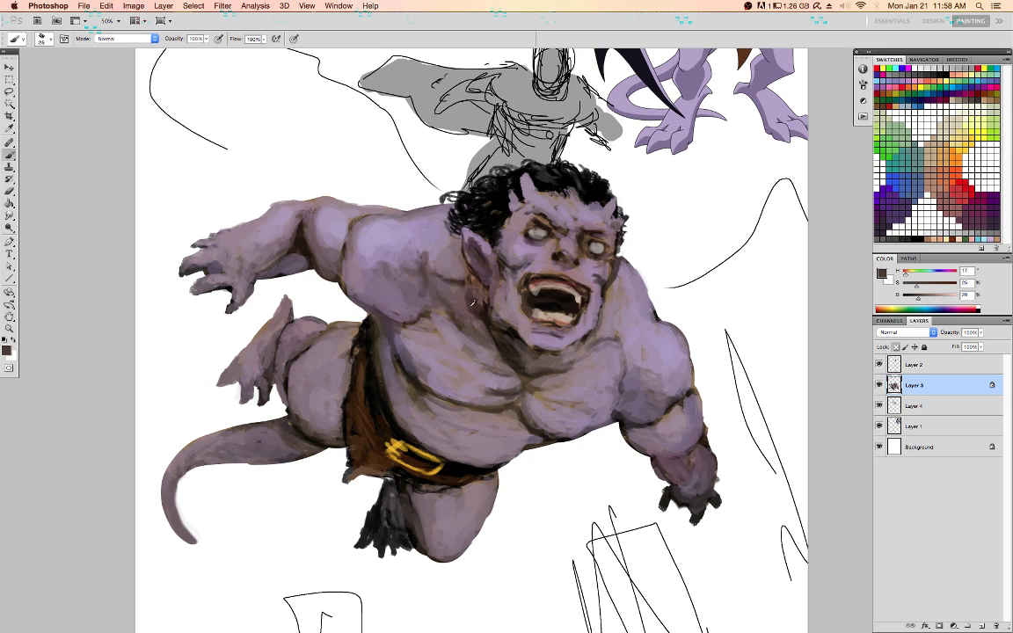
Blend sampled dark brown and muted purple tones into the neck and shoulder shading below the pointed ear
alt+click(466, 296)
alt+click(463, 283)
mouse_move(456, 278)
mouse_down()
mouse_move(465, 273)
mouse_move(434, 268)
mouse_up()
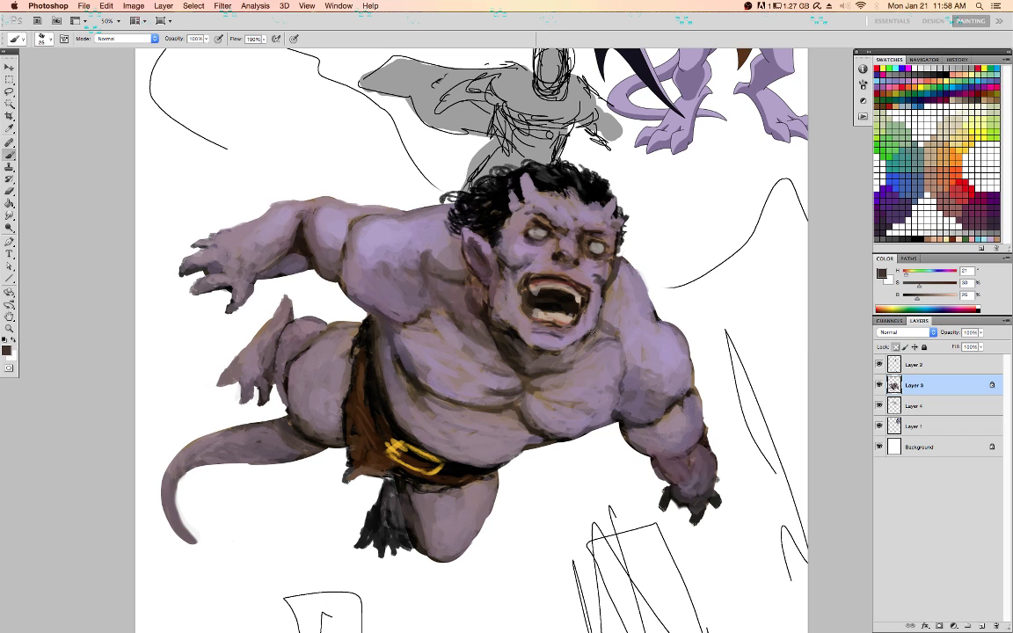
alt+click(347, 262)
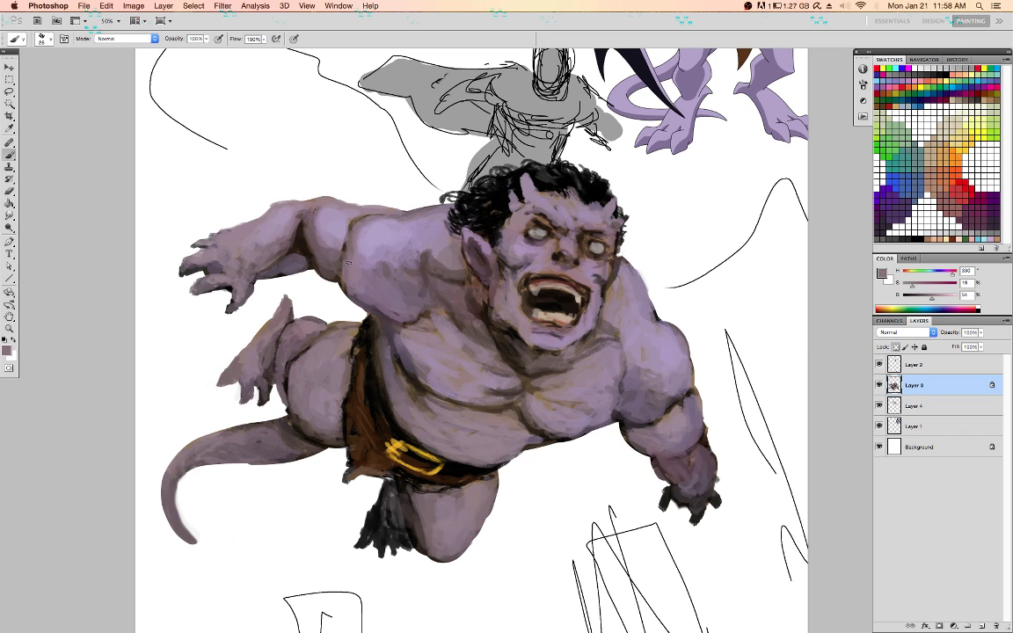
Refine the skin shading around the brow and on the far cheek beside the open mouth with sampled purples
alt+click(535, 232)
alt+click(538, 221)
mouse_move(537, 221)
mouse_down()
mouse_move(528, 225)
mouse_move(545, 217)
mouse_move(526, 217)
mouse_up()
alt+click(545, 217)
alt+click(598, 210)
alt+click(598, 283)
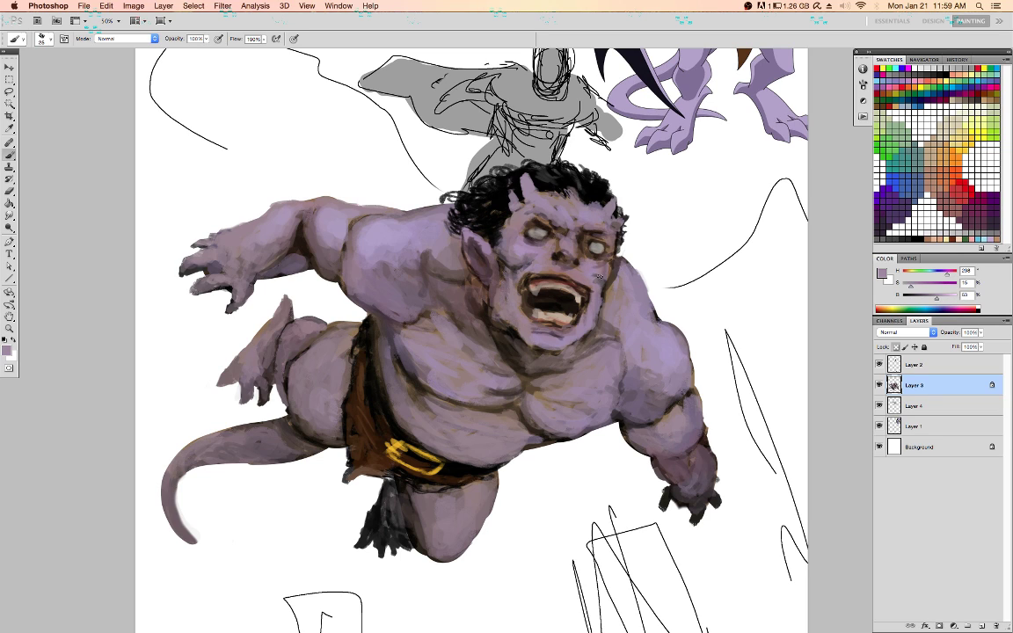
alt+click(598, 273)
drag(602, 268, 611, 265)
Deepen the chest folds and the armpit shadow with sampled dark tones, and save the document
alt+click(618, 373)
alt+click(530, 388)
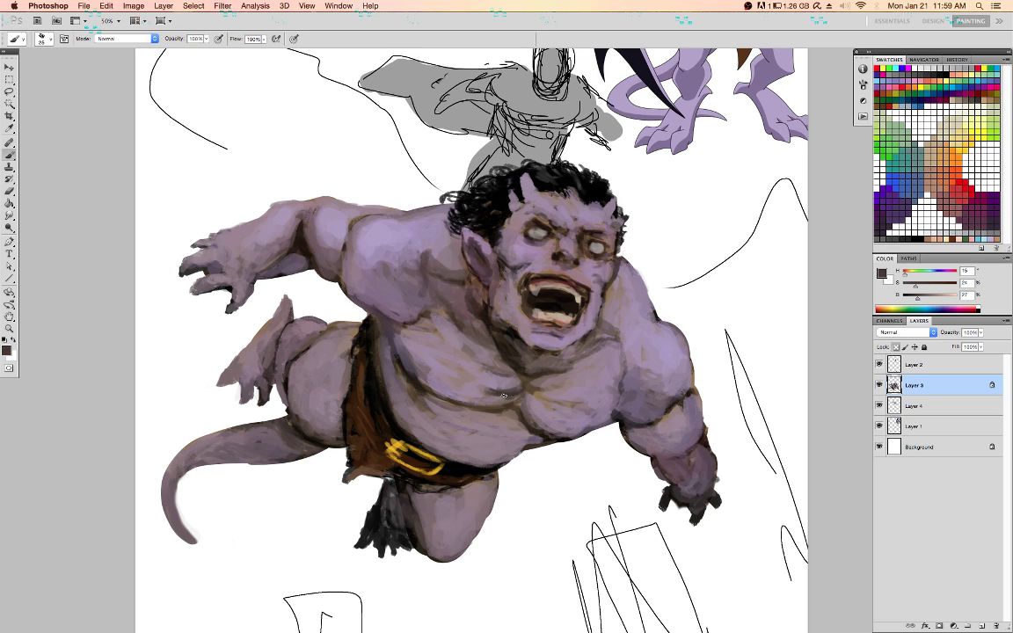
alt+click(396, 328)
alt+click(411, 372)
drag(384, 325, 418, 352)
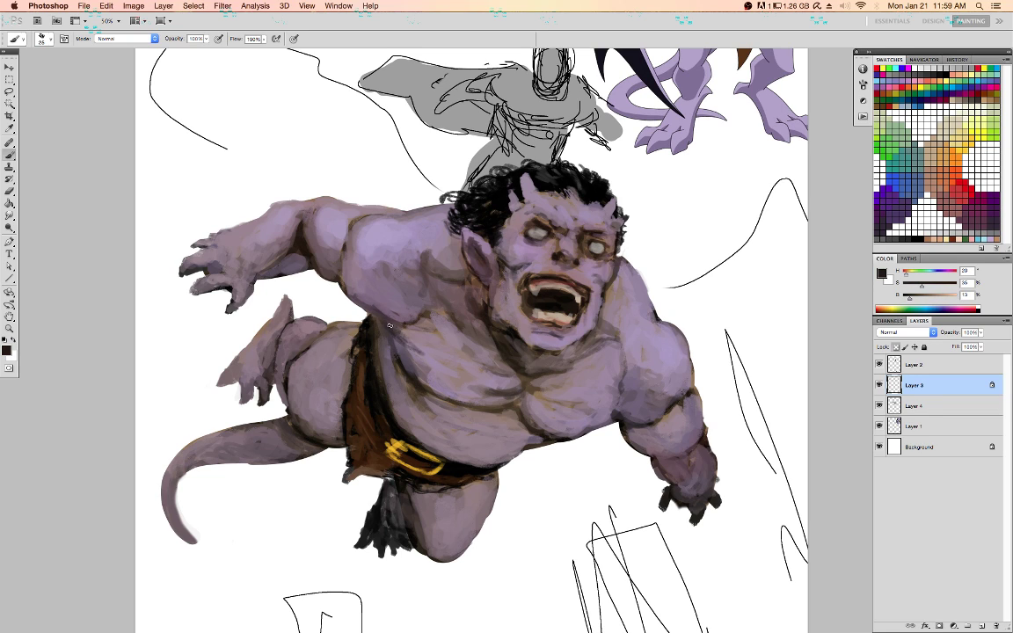
mouse_move(378, 293)
mouse_down()
mouse_move(361, 300)
mouse_move(381, 288)
mouse_move(377, 316)
mouse_up()
key(super+s)
Blend the lower edge of the chest muscle with sampled mauve skin tones
alt+click(525, 414)
alt+click(536, 439)
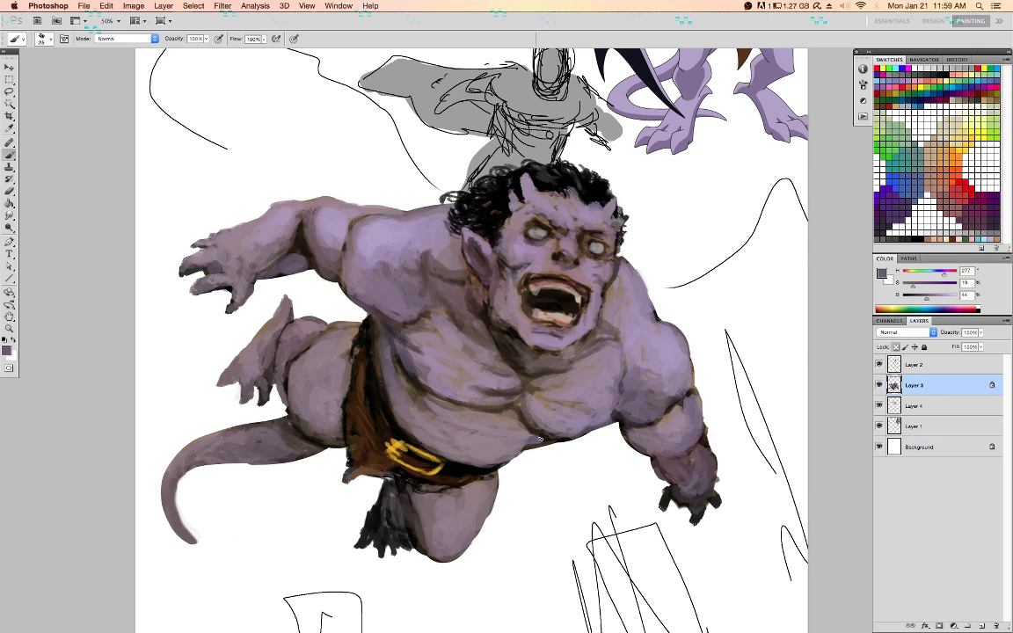
alt+click(482, 398)
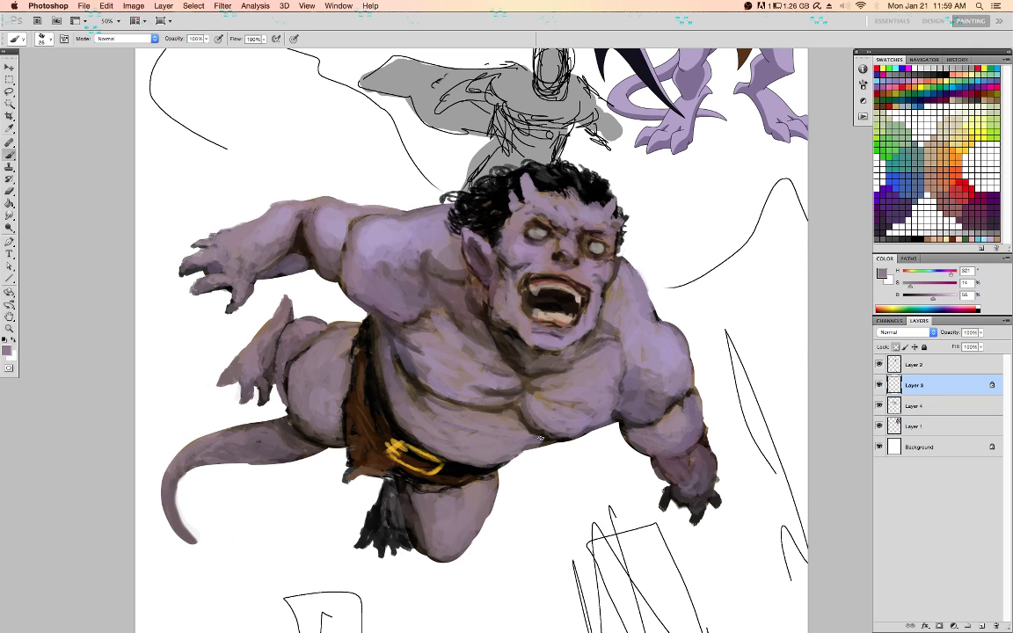
click(540, 437)
Paint white highlights on the upper fang and both eyes with a small brush
key(x)
key(bracketleft)
key(bracketleft)
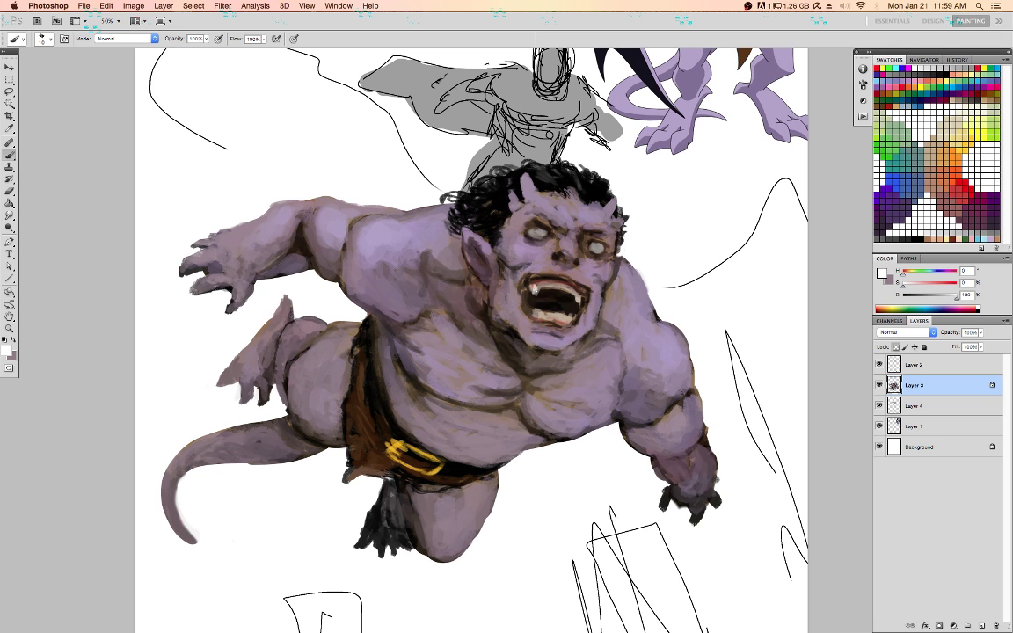
key(super+plus)
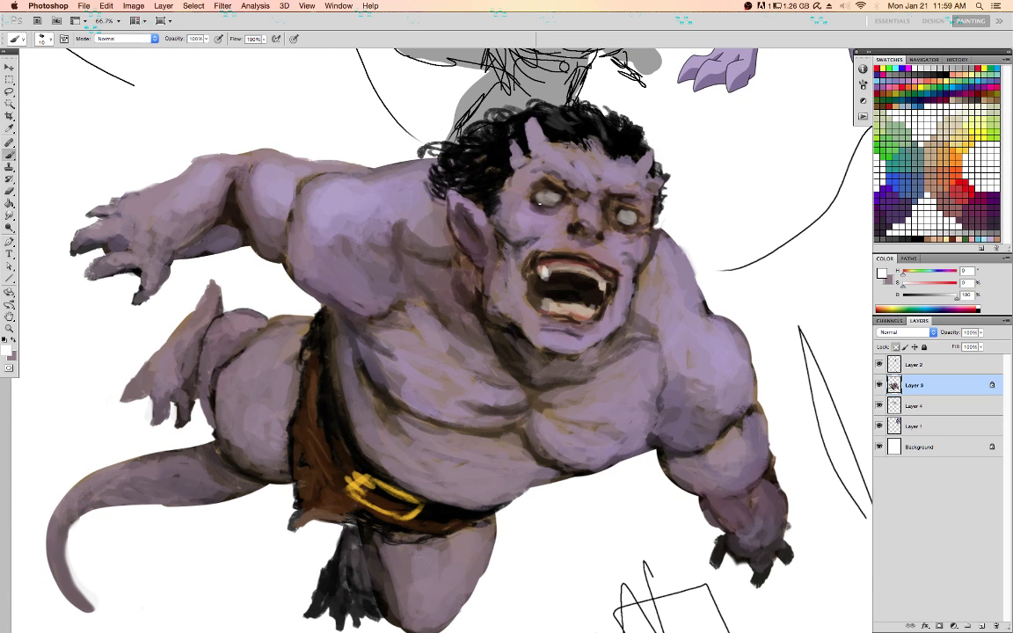
mouse_move(553, 200)
mouse_down()
mouse_move(554, 233)
mouse_move(550, 202)
mouse_up()
key(bracketright)
drag(627, 214, 623, 218)
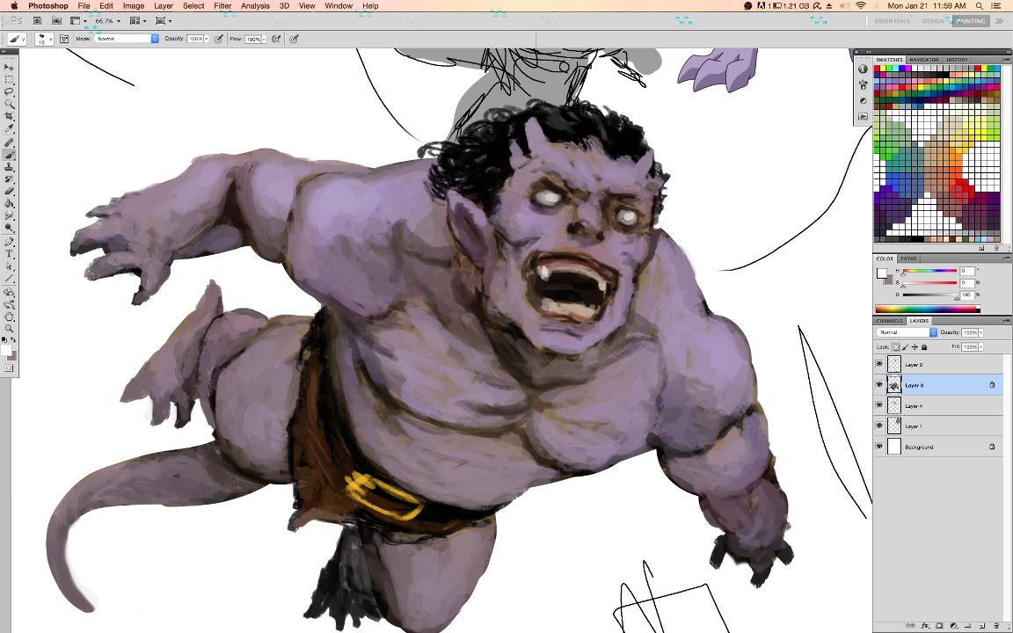
Paint individual off-white teeth along the upper and lower gums, separated with sampled dark mouth tones
alt+click(544, 273)
drag(546, 278, 546, 267)
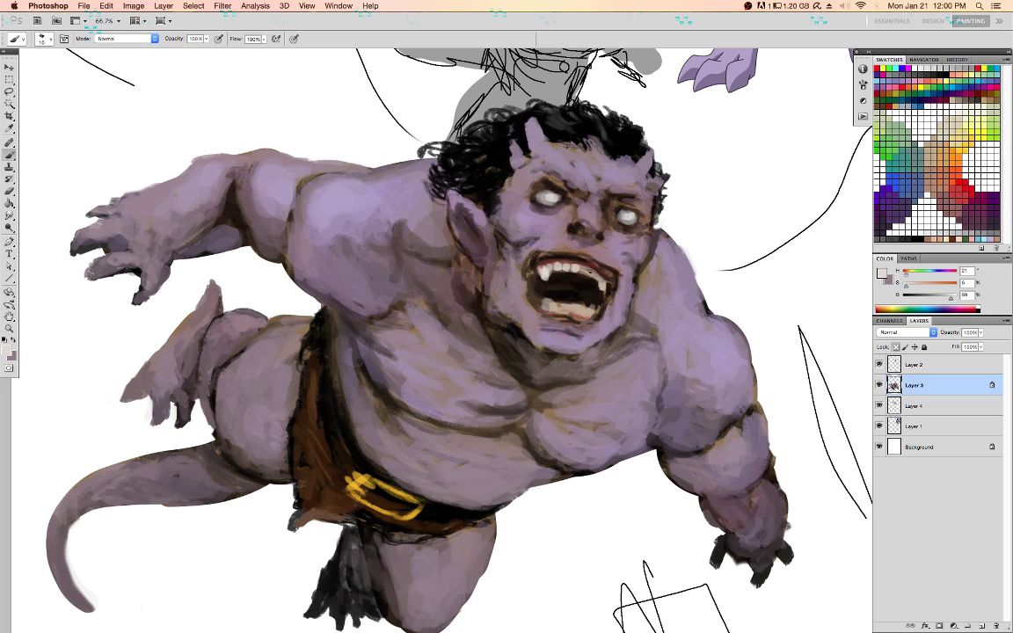
alt+click(575, 267)
key(x)
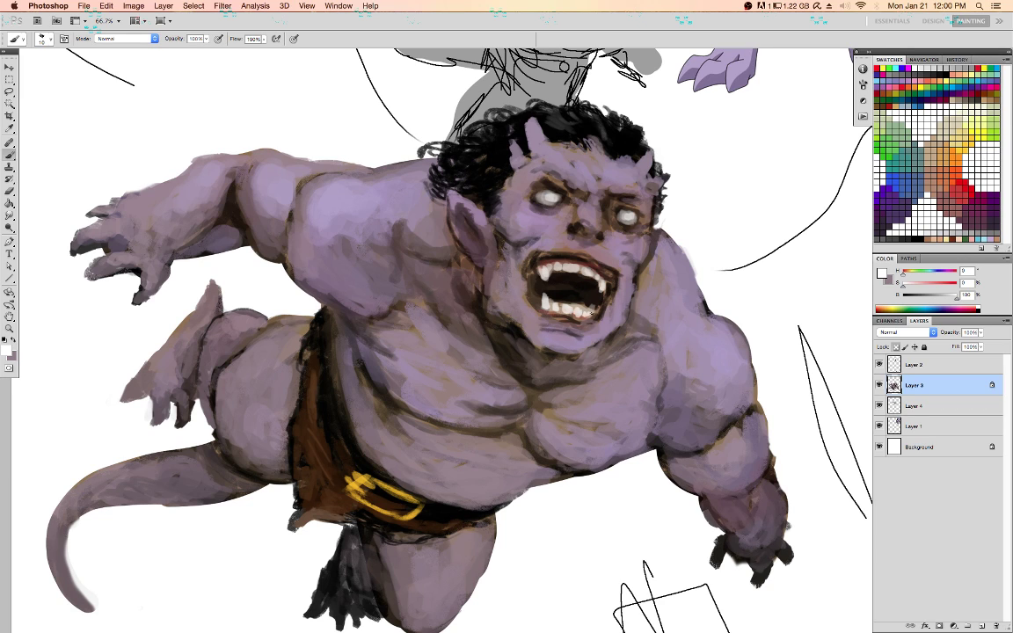
alt+click(591, 296)
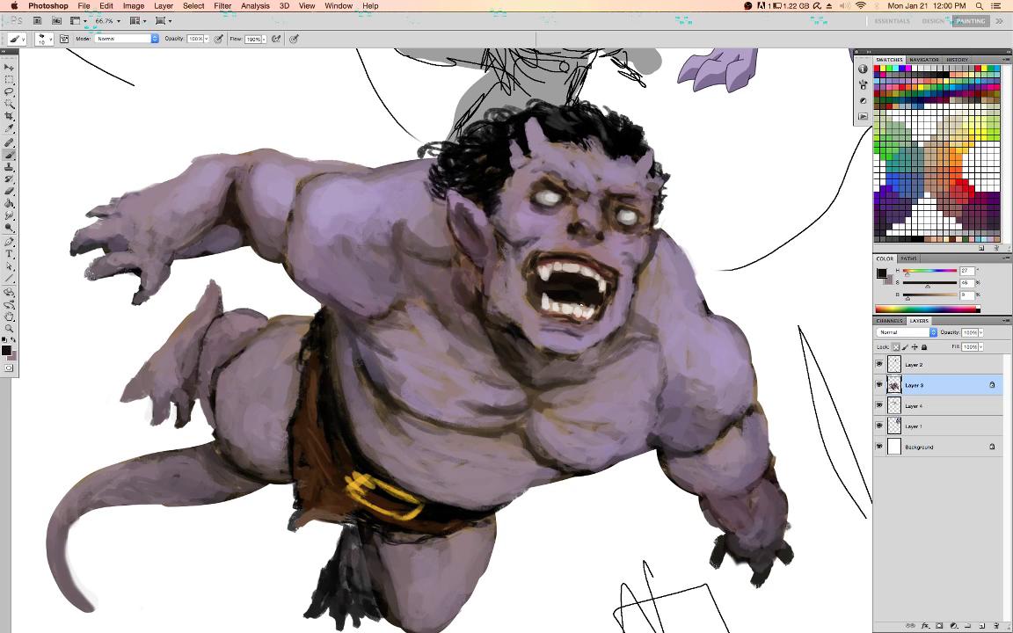
alt+click(539, 278)
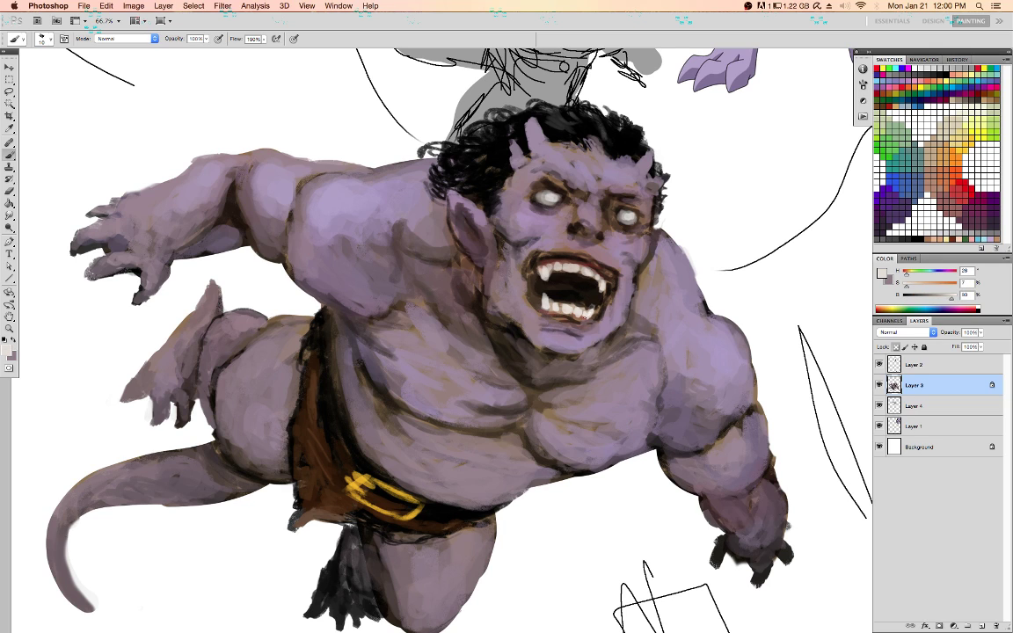
Touch up the skin around the mouth, jaw and ear, and darken the neck shadow below the ear
alt+click(621, 286)
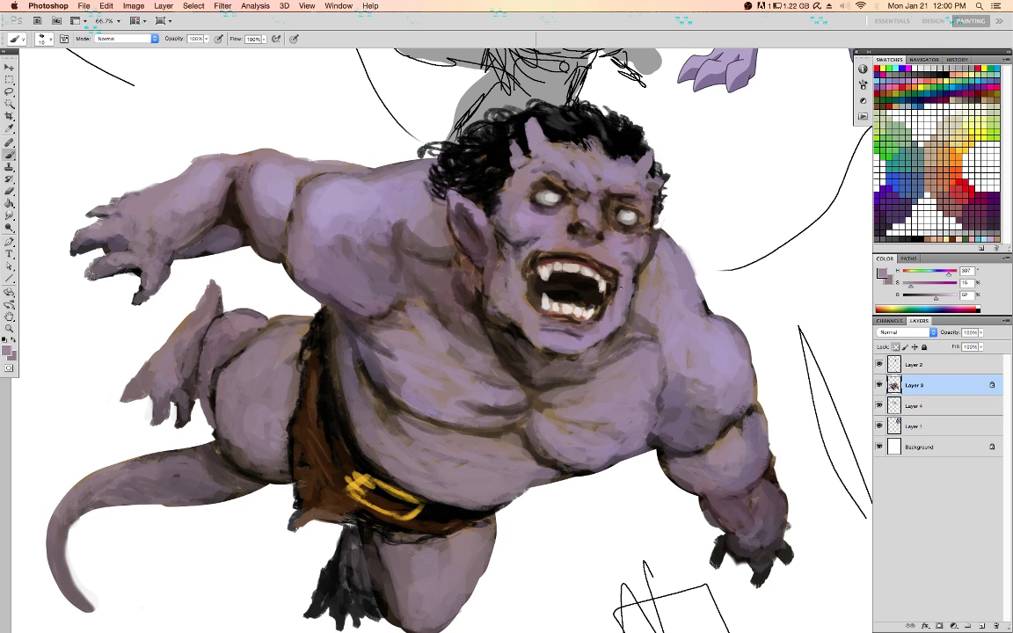
alt+click(578, 321)
alt+click(484, 214)
key(bracketright)
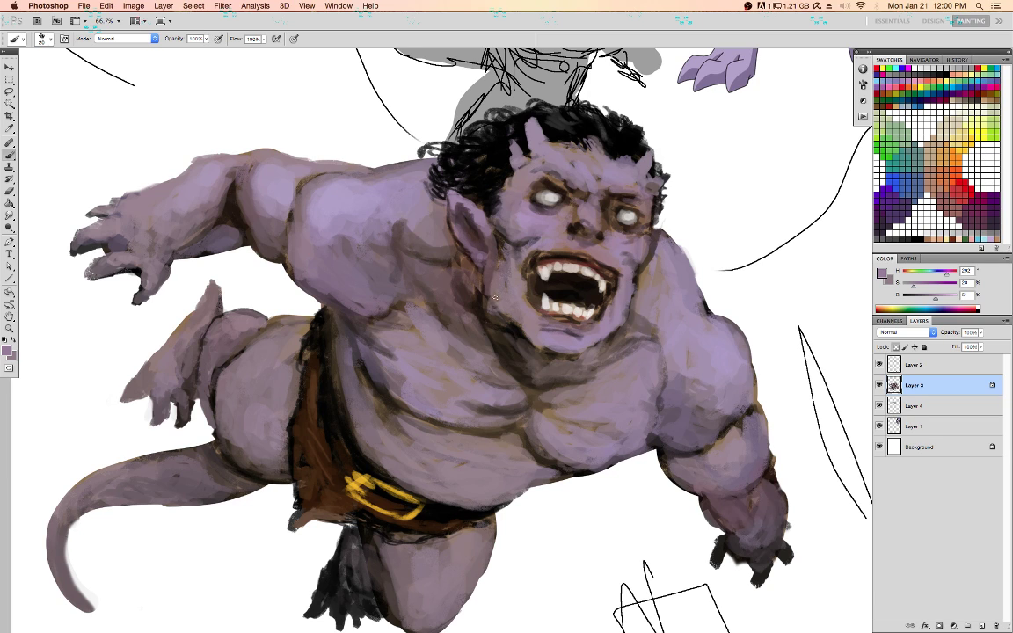
alt+click(477, 299)
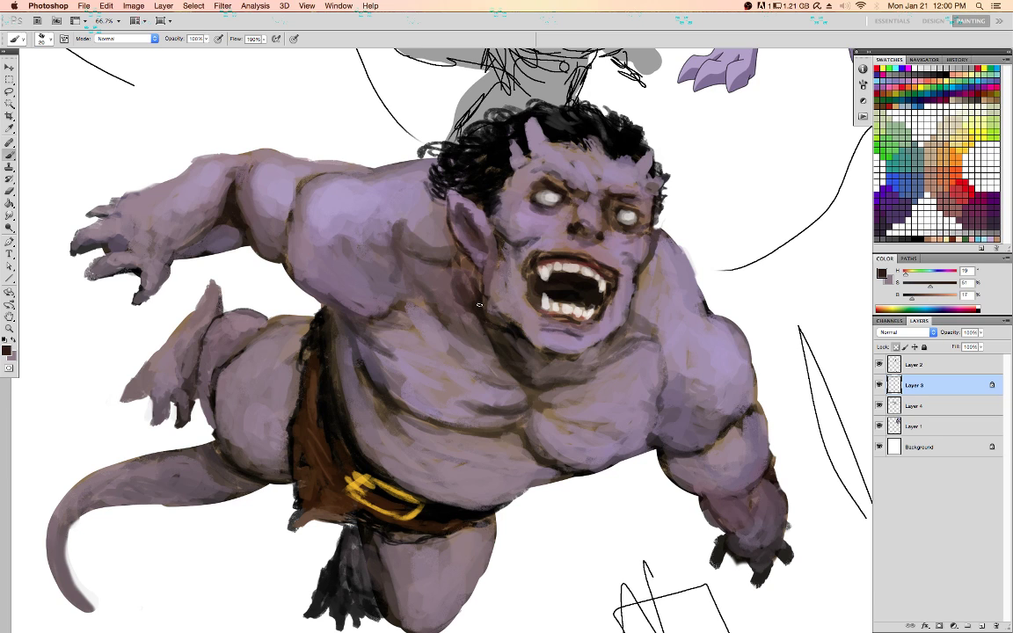
alt+click(468, 271)
alt+click(457, 262)
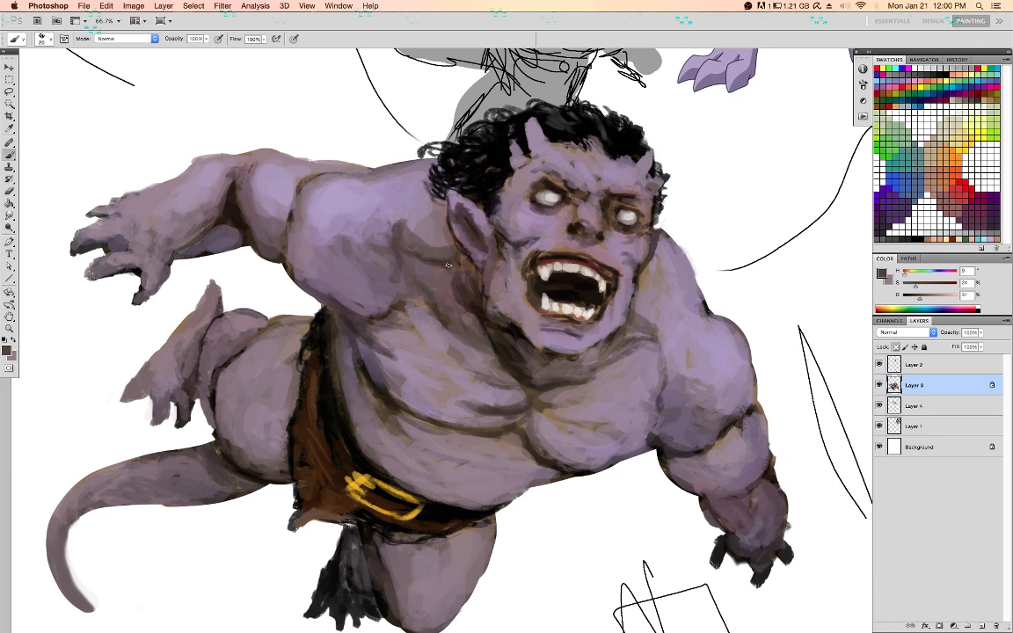
alt+click(449, 241)
Blend sampled lilac skin tones into the cheek and outer corner around the eye nearest the ear
alt+click(588, 173)
alt+click(636, 187)
alt+click(543, 205)
alt+click(543, 205)
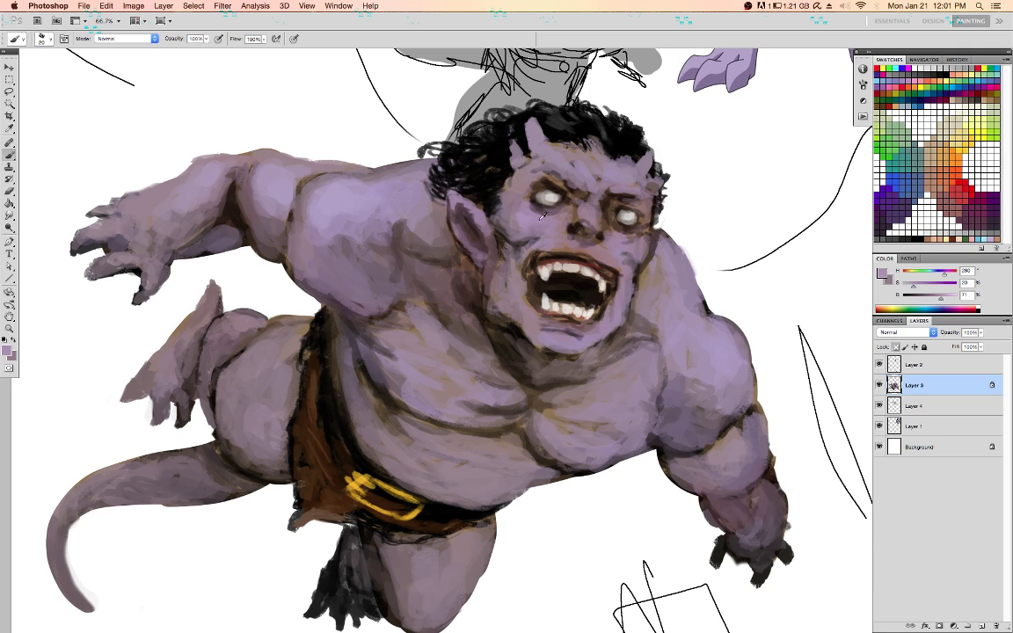
drag(537, 202, 520, 195)
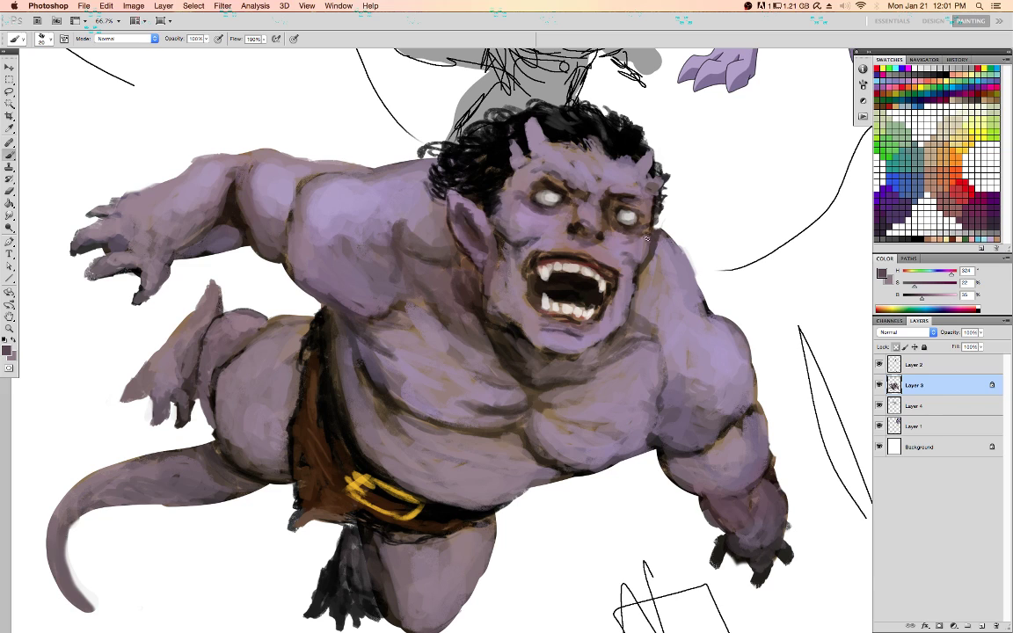
Refine the brow, extend the horn on the far temple and rework the base of the near forehead horn
alt+click(623, 193)
mouse_move(566, 174)
mouse_down()
mouse_move(558, 176)
mouse_move(576, 177)
mouse_up()
mouse_move(633, 193)
mouse_down()
mouse_move(640, 200)
mouse_move(670, 176)
mouse_move(657, 179)
mouse_up()
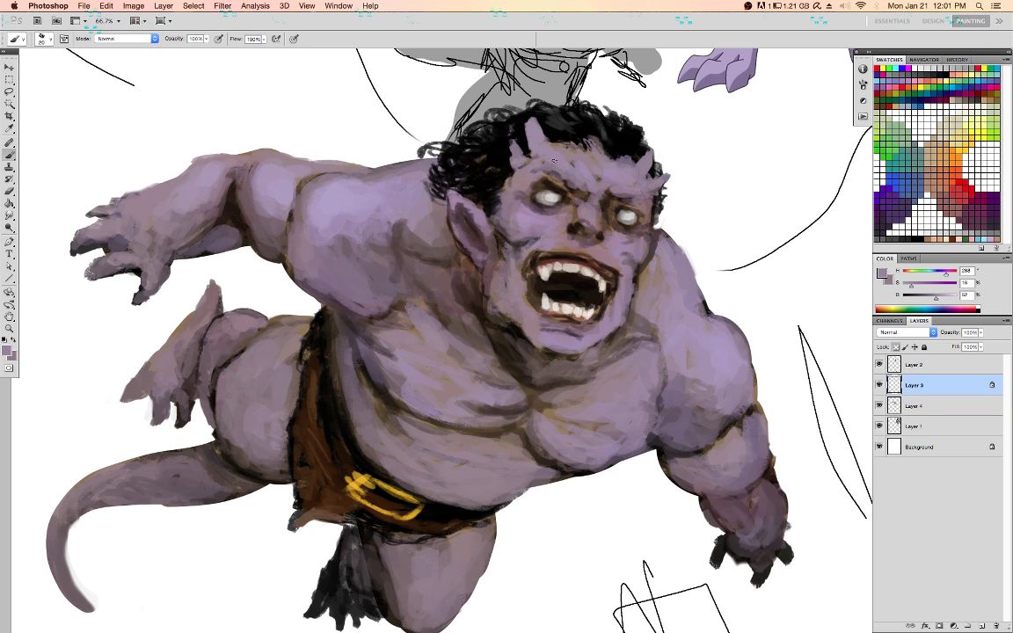
alt+click(538, 163)
alt+click(536, 162)
mouse_move(534, 162)
mouse_down()
mouse_move(523, 167)
mouse_move(461, 132)
mouse_move(462, 155)
mouse_move(442, 175)
mouse_up()
Paint grey highlight strands into the black curly hair and unlock transparent pixels on Layer 3
alt+click(550, 91)
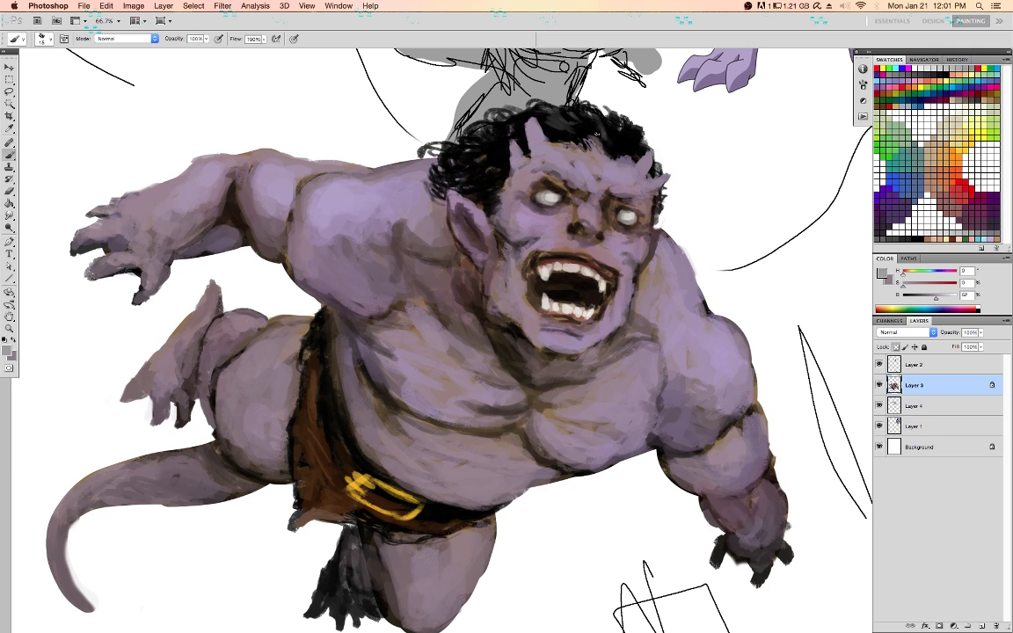
mouse_move(528, 105)
mouse_down()
mouse_move(536, 116)
mouse_move(491, 111)
mouse_move(440, 127)
mouse_move(422, 148)
mouse_move(483, 174)
mouse_move(471, 184)
mouse_move(492, 174)
mouse_up()
key(/)
alt+click(467, 165)
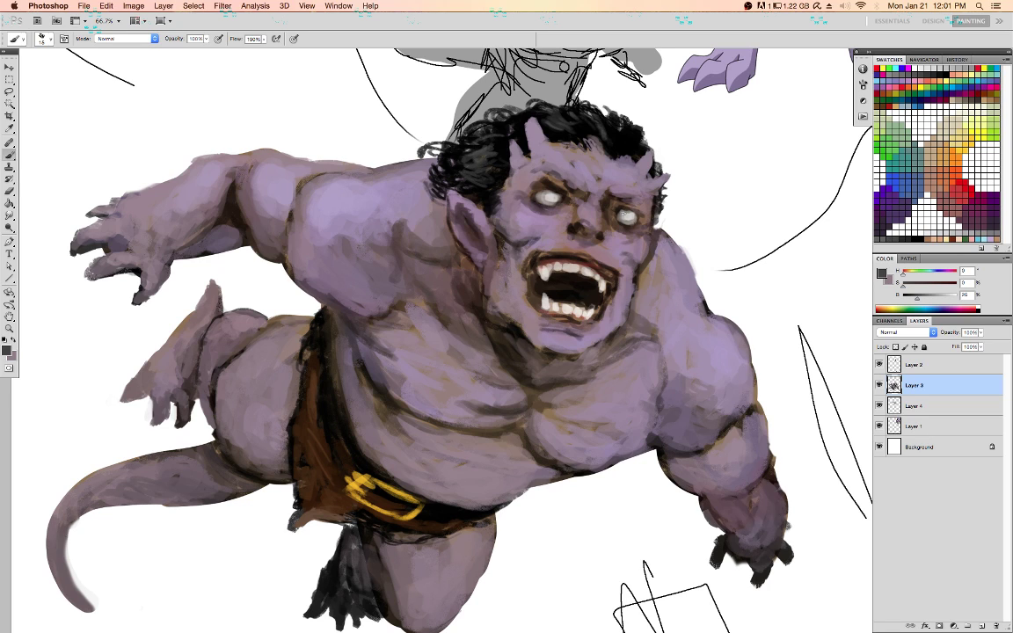
Reshape the nose and nostrils using sampled skin tones, browns and the reference creature's lilac
alt+click(590, 217)
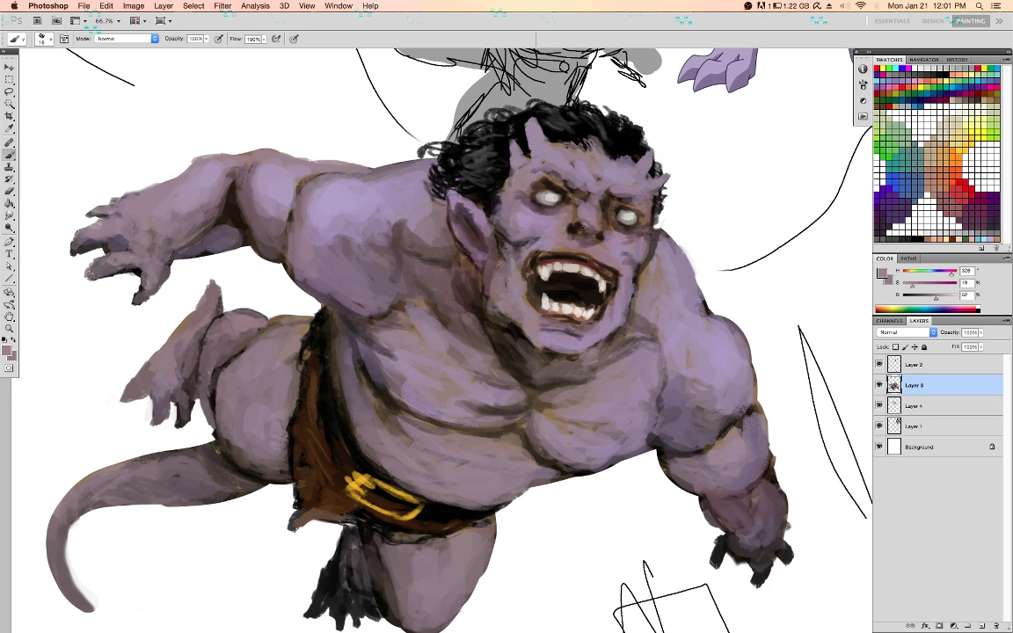
alt+click(737, 78)
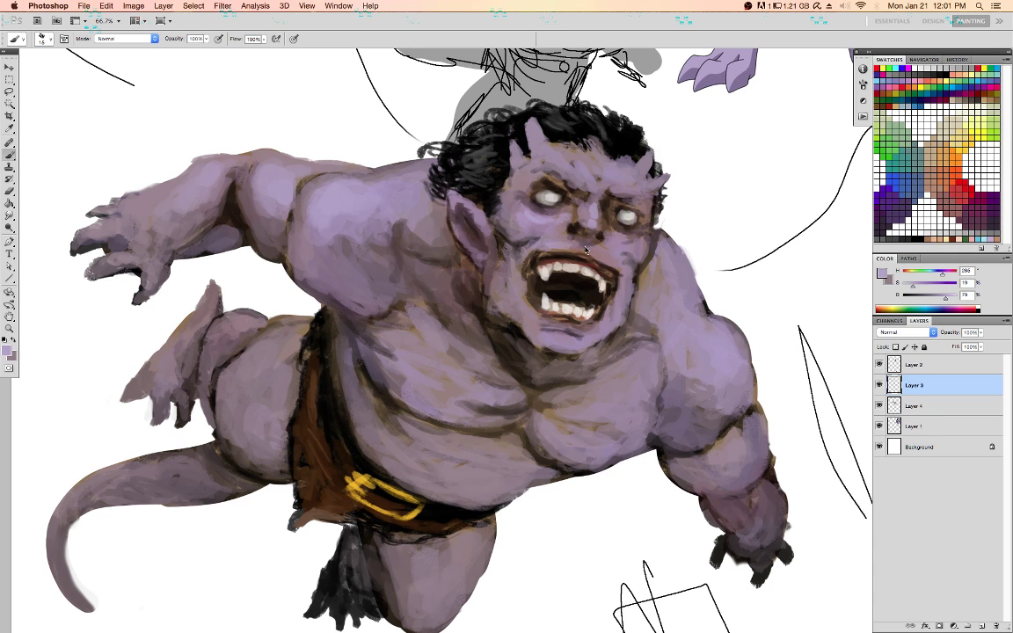
alt+click(581, 225)
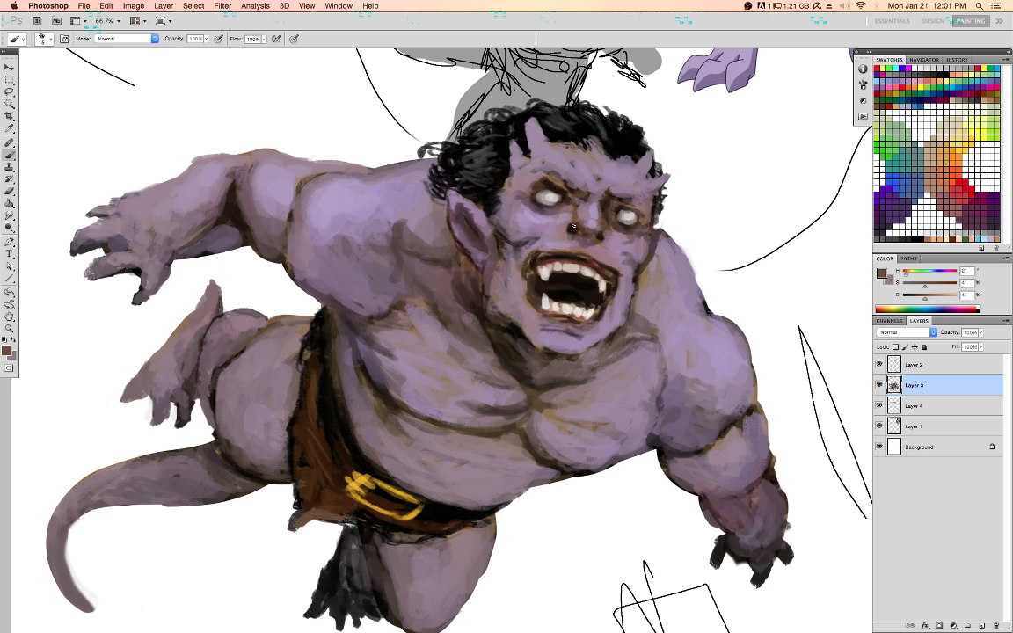
alt+click(577, 222)
drag(585, 233, 602, 236)
alt+click(611, 200)
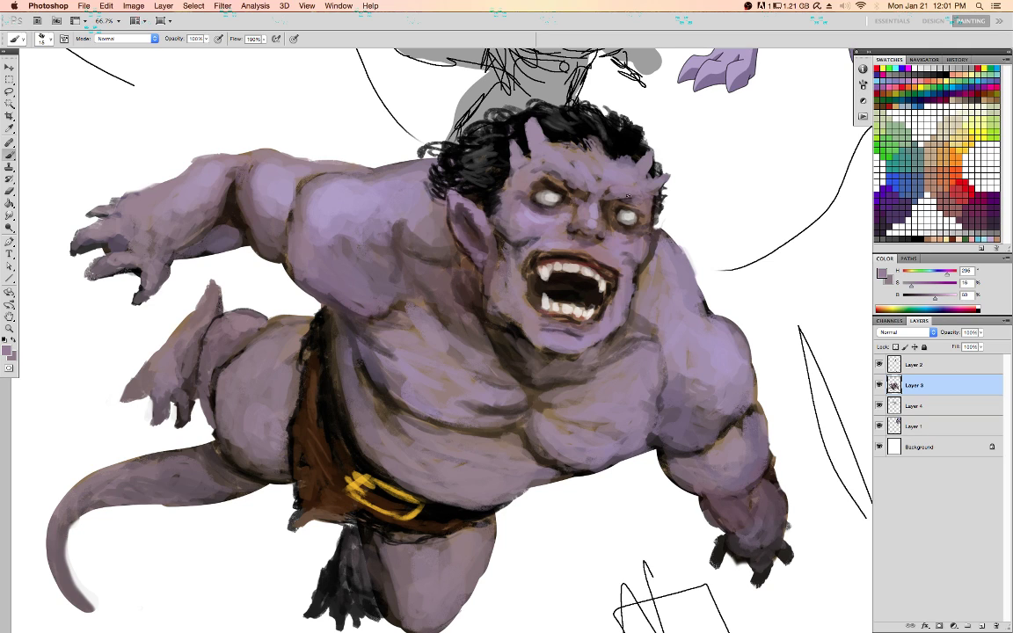
Refine the brow and upper lid of the far eye and clean up the hairline above the forehead
alt+click(626, 199)
alt+click(616, 203)
drag(627, 201, 638, 207)
alt+click(618, 187)
alt+click(570, 148)
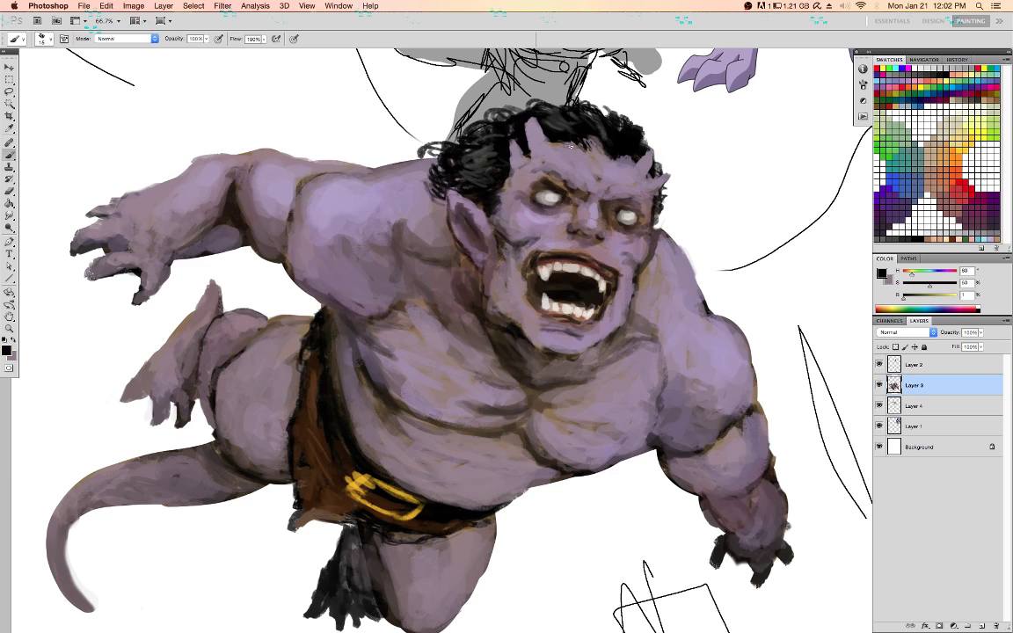
Discard the pale tongue strokes and paint a dark red tongue inside the mouth using a red swatch
alt+click(547, 267)
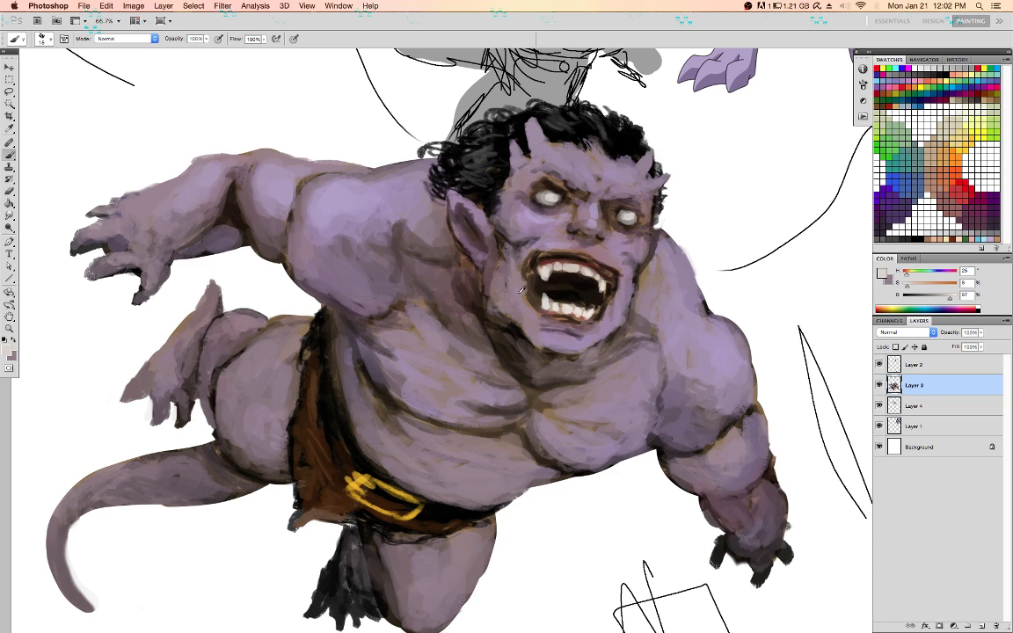
alt+click(571, 294)
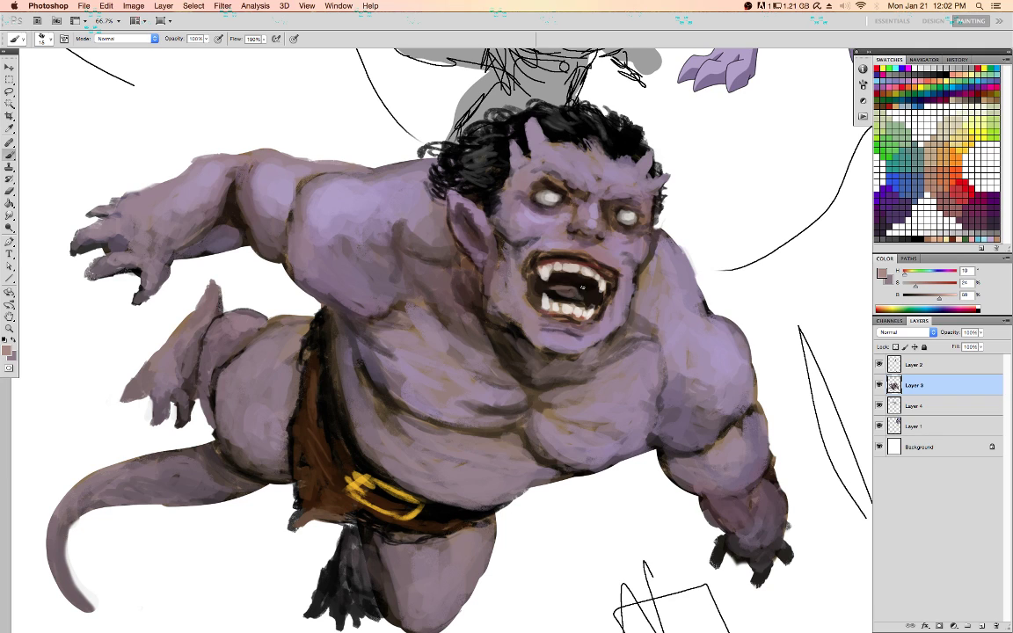
key(super+z)
click(965, 192)
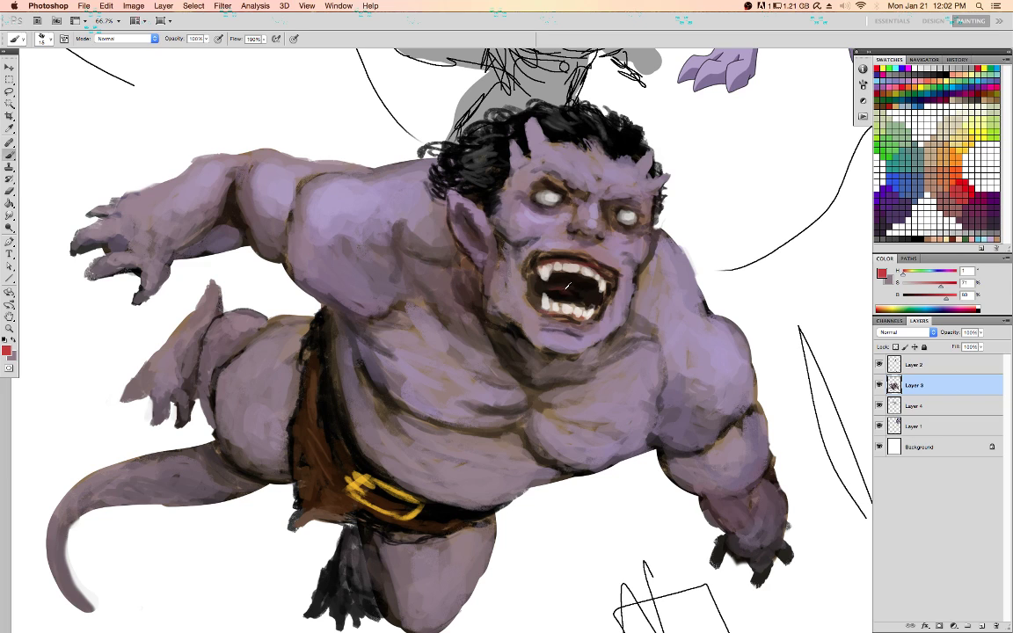
alt+click(568, 286)
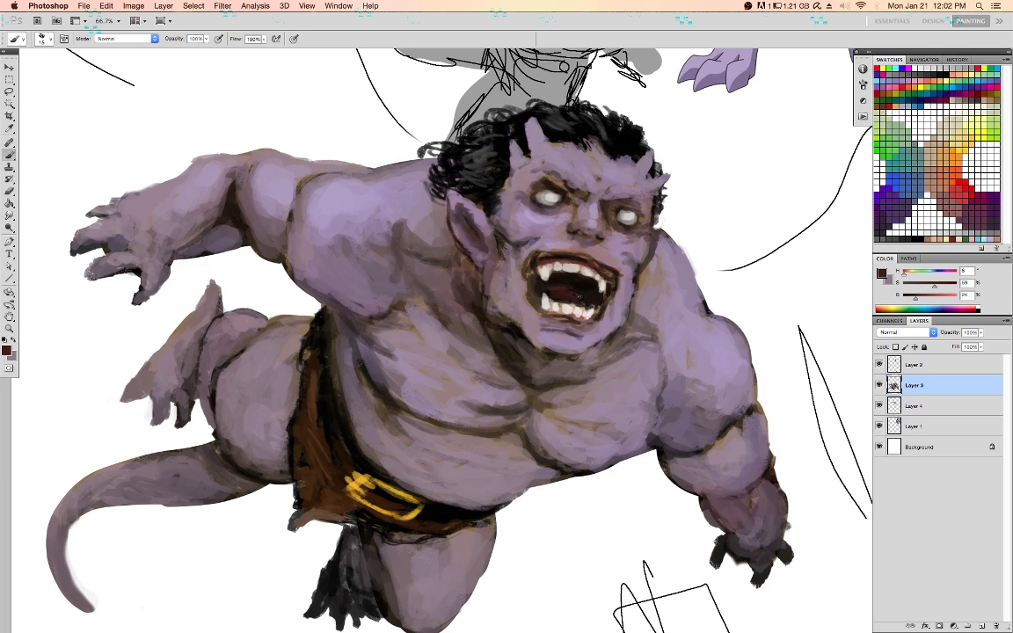
Touch up the upper teeth with sampled off-white and refine the rim and lid of the near eye with sampled dark and lilac tones
alt+click(542, 264)
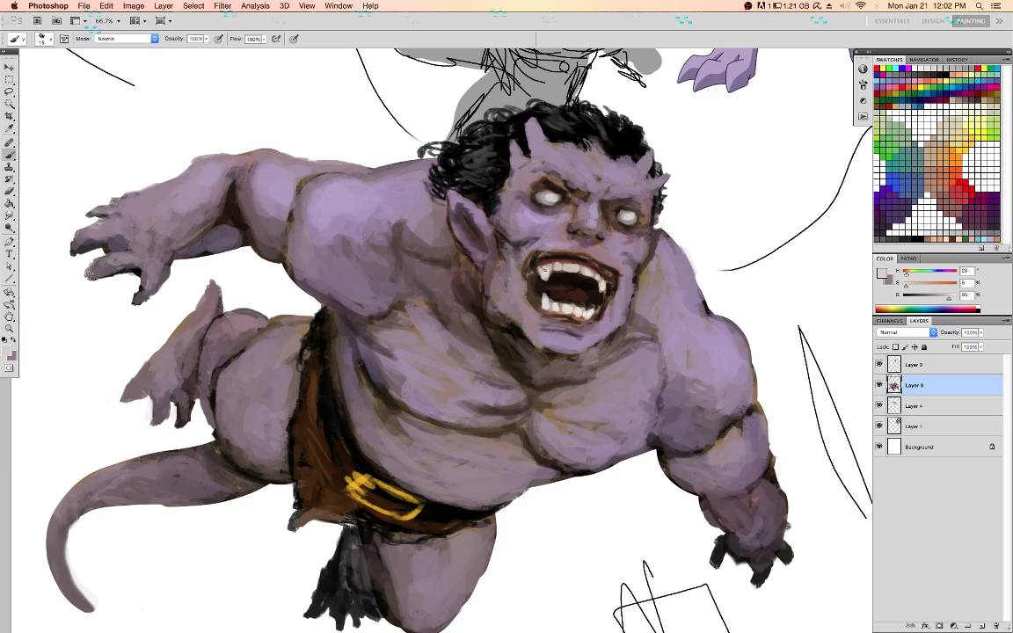
alt+click(557, 206)
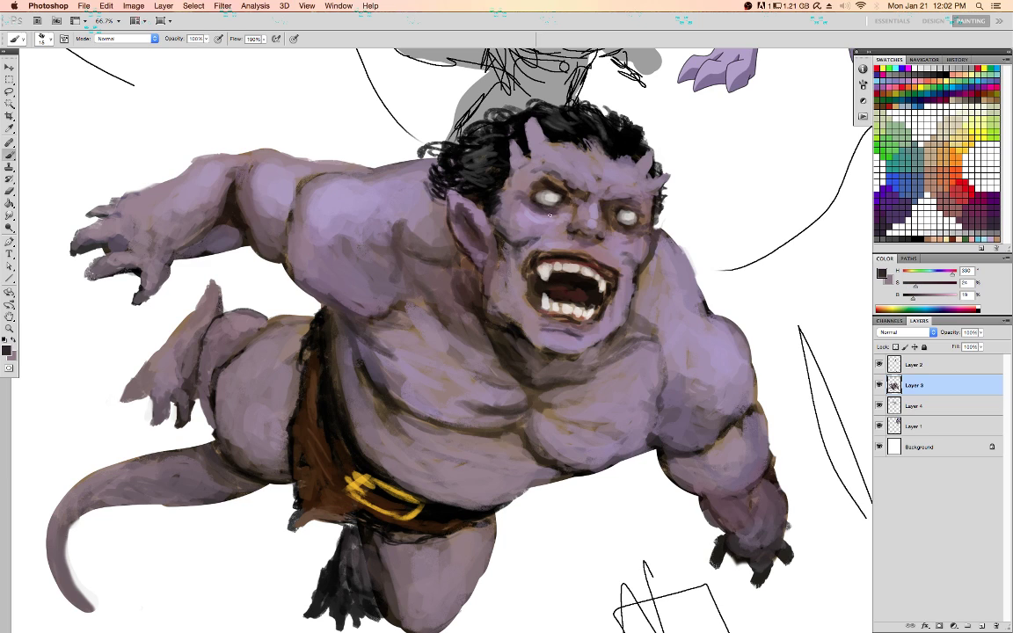
alt+click(541, 218)
alt+click(570, 178)
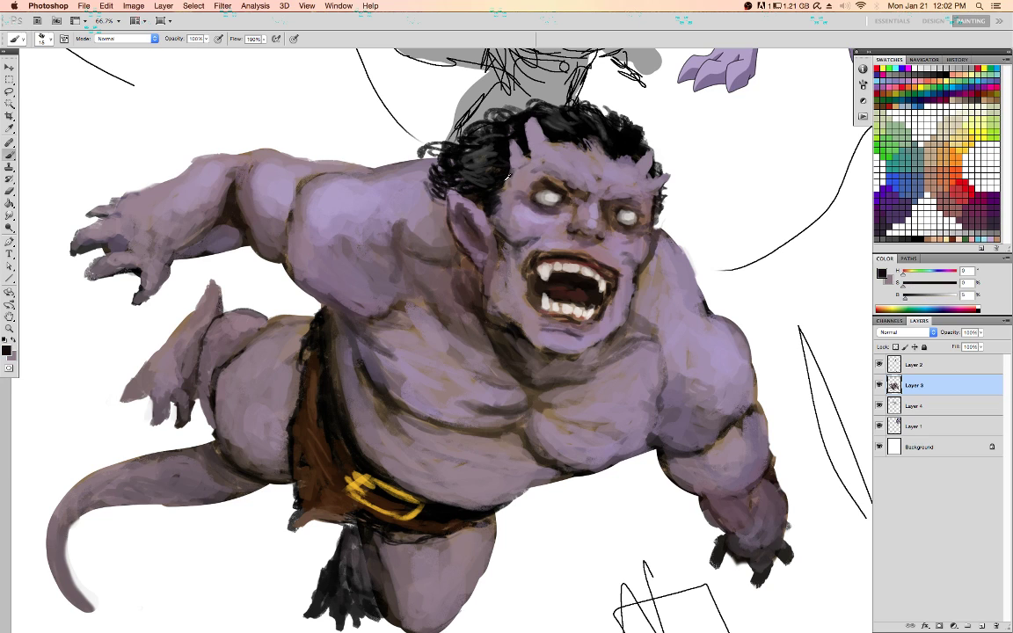
Refine the near ear's edge and the neck behind it with sampled hair black, mauve and skin tones
alt+click(457, 159)
alt+click(475, 245)
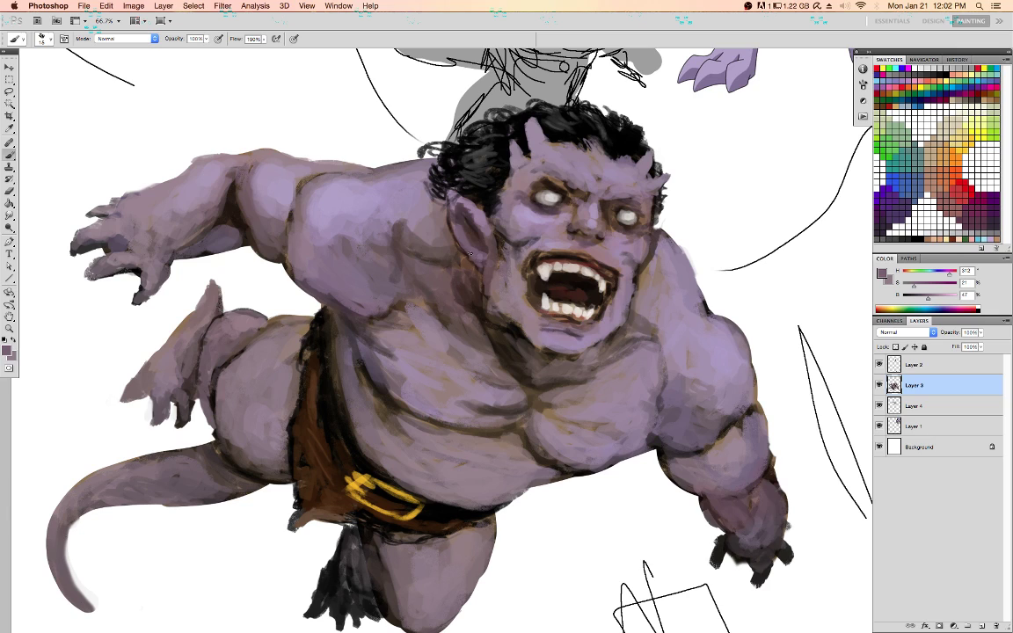
alt+click(477, 274)
alt+click(461, 260)
alt+click(445, 252)
Shade and blend the folds along the creature's side, belly and chest with sampled dark brown and mauve tones
alt+click(397, 401)
mouse_move(385, 397)
mouse_down()
mouse_move(357, 349)
mouse_move(343, 391)
mouse_up()
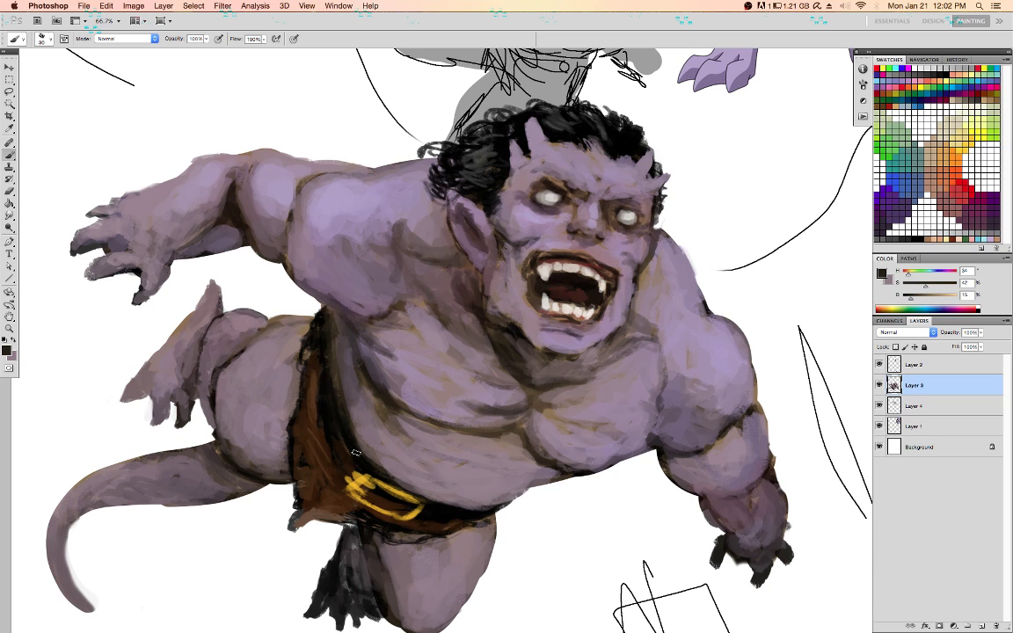
alt+click(447, 411)
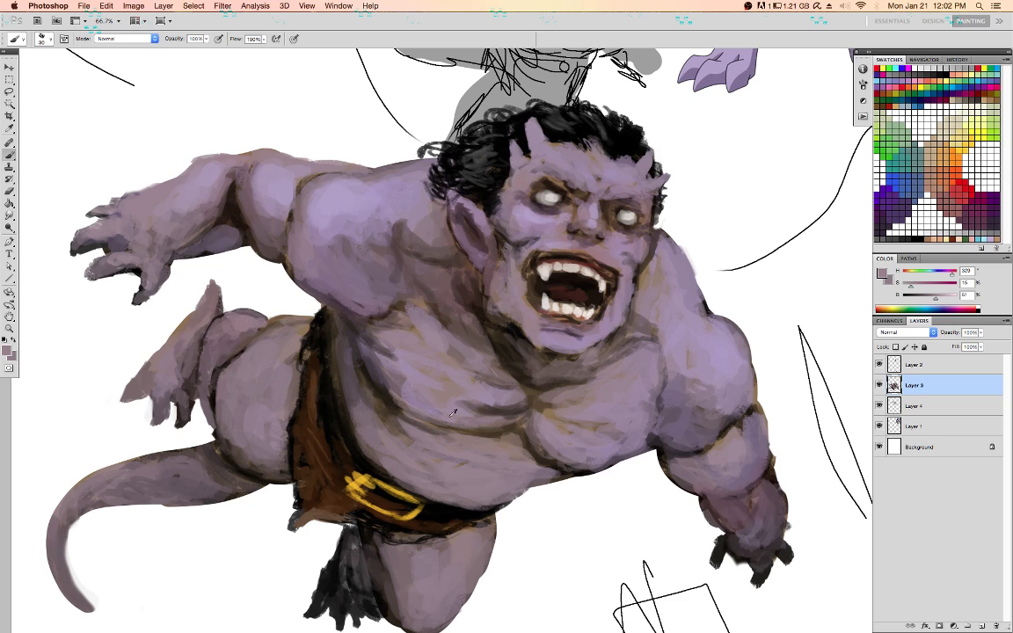
drag(426, 384, 454, 384)
alt+click(503, 395)
alt+click(505, 397)
mouse_move(515, 404)
mouse_down()
mouse_move(484, 410)
mouse_move(495, 412)
mouse_move(486, 418)
mouse_up()
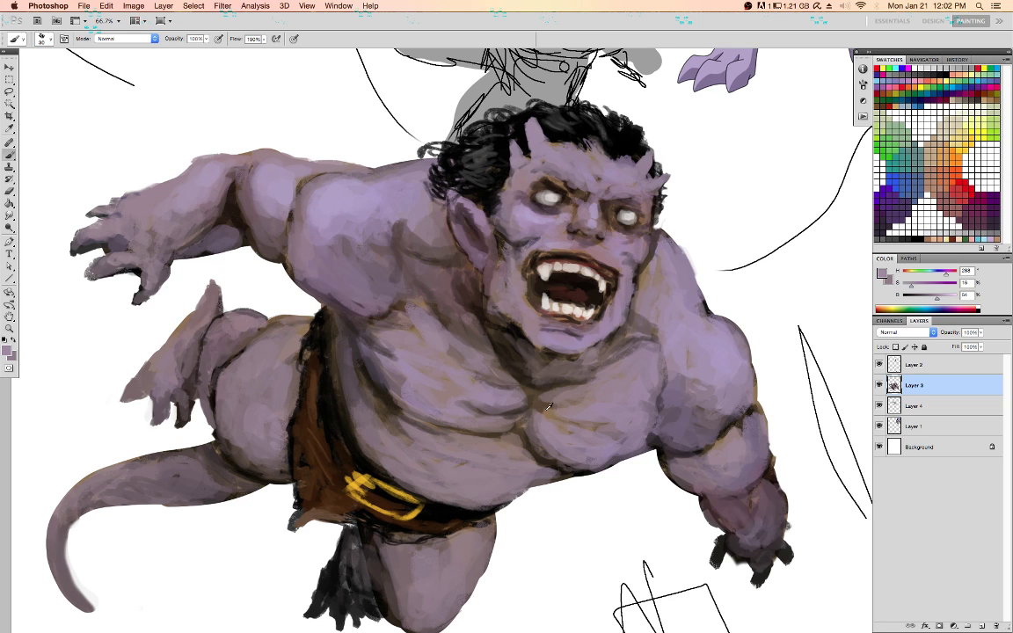
alt+click(559, 407)
Shade the neck beside the jaw and blend the near cheek's crease with sampled brown and mauve tones
alt+click(453, 306)
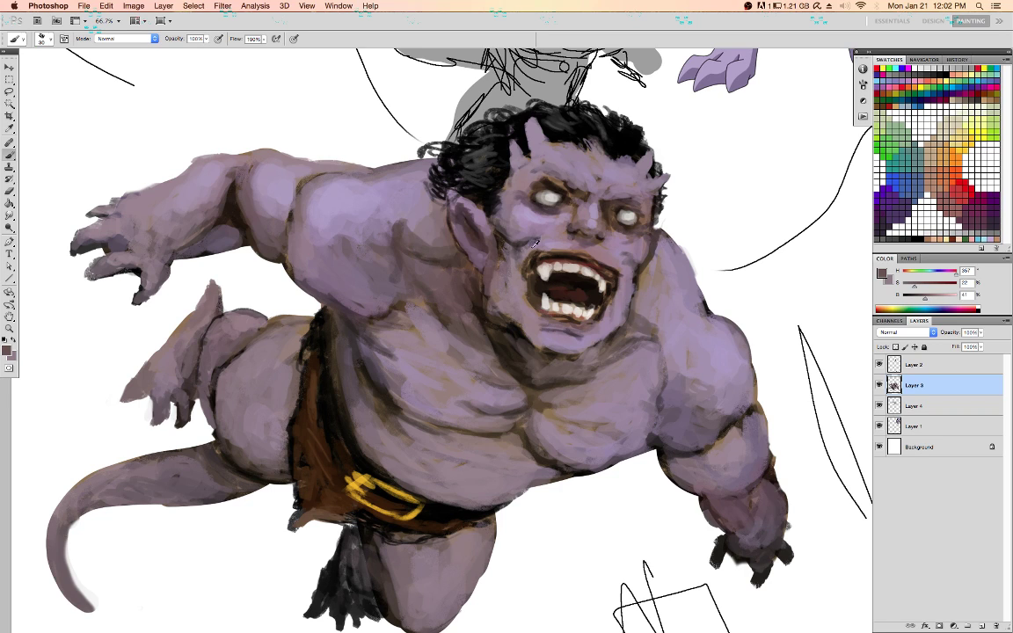
alt+click(554, 243)
mouse_move(544, 243)
mouse_down()
mouse_move(521, 255)
mouse_move(500, 244)
mouse_up()
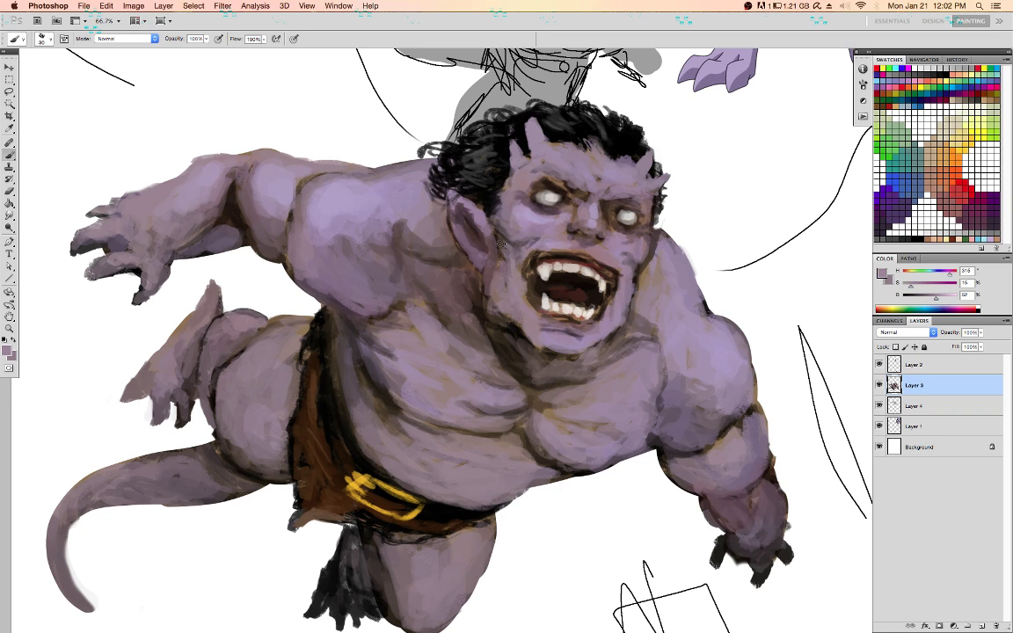
Paint fine black and dark grey strands into the back of the curly hair with a smaller brush
key(d)
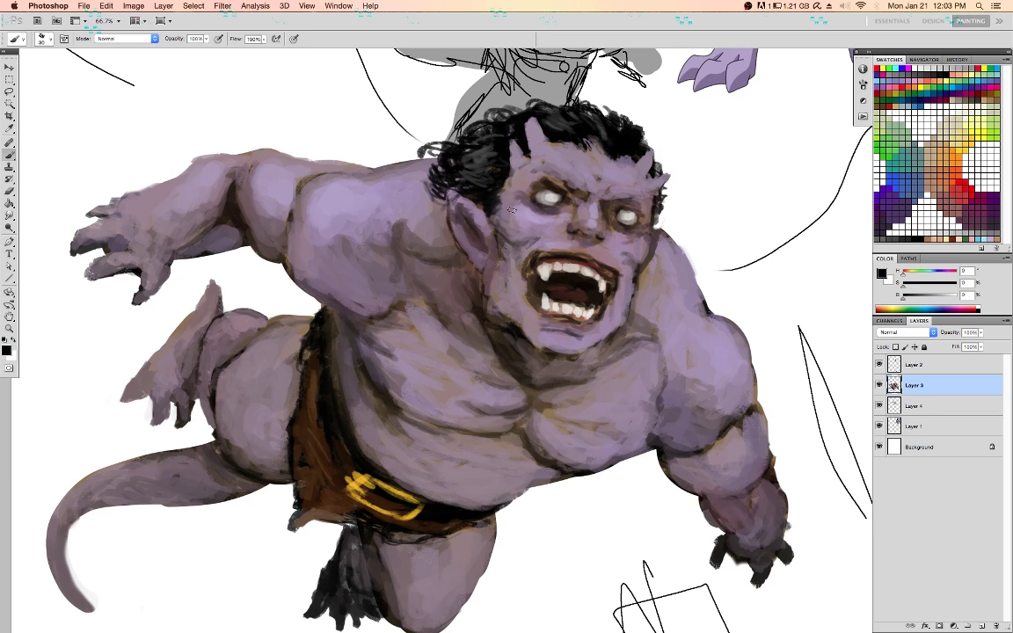
key(bracketleft)
alt+click(430, 156)
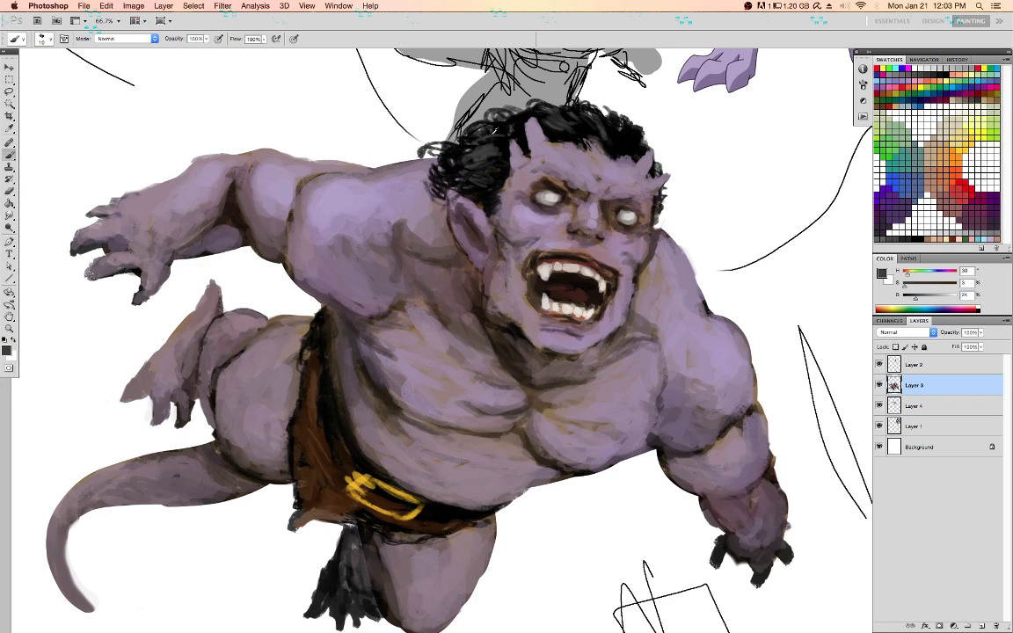
alt+click(448, 117)
Lasso the outer curls along the back and top of the hair, soften their edges and deselect
key(l)
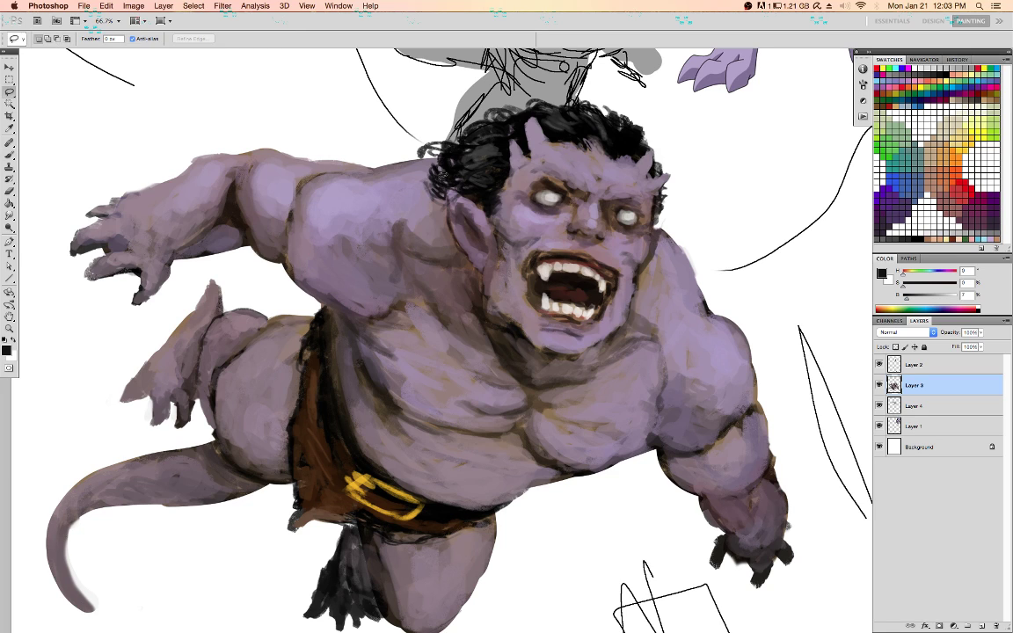
mouse_move(444, 186)
mouse_down()
mouse_move(406, 157)
mouse_move(411, 134)
mouse_move(475, 110)
mouse_move(563, 109)
mouse_move(493, 132)
mouse_move(447, 187)
mouse_up()
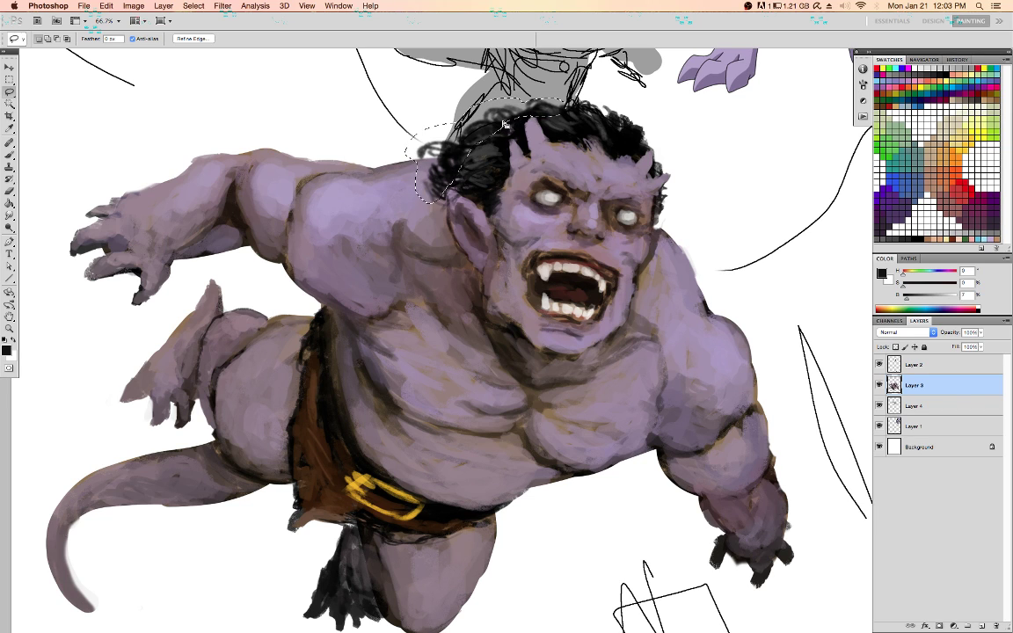
key(ctrl+d)
Brush black and sampled dark grey strands into the hair above the near ear and temple
key(b)
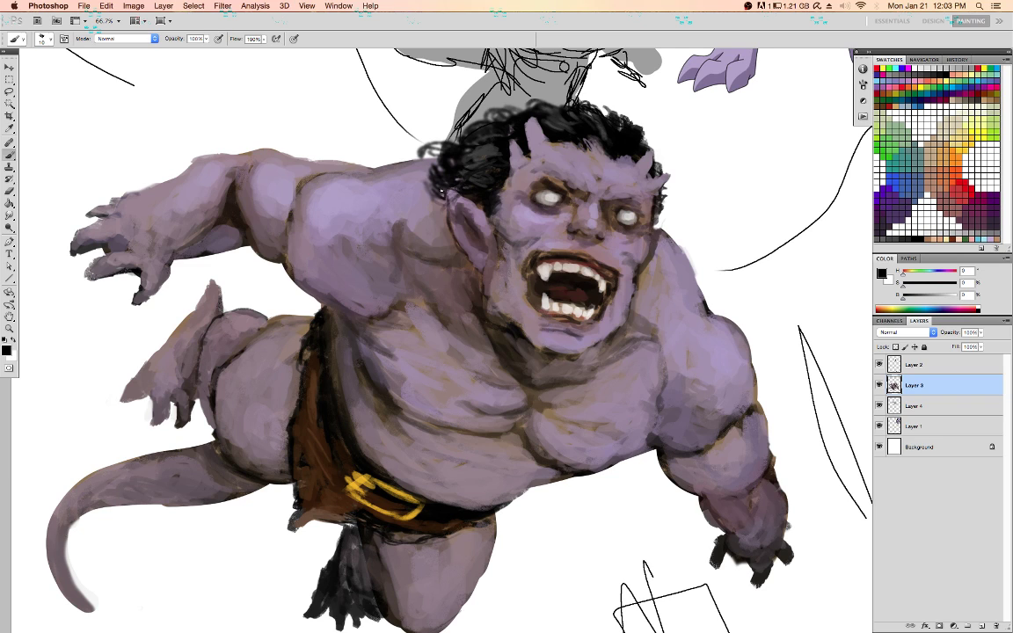
alt+click(479, 177)
alt+click(498, 147)
drag(481, 161, 506, 168)
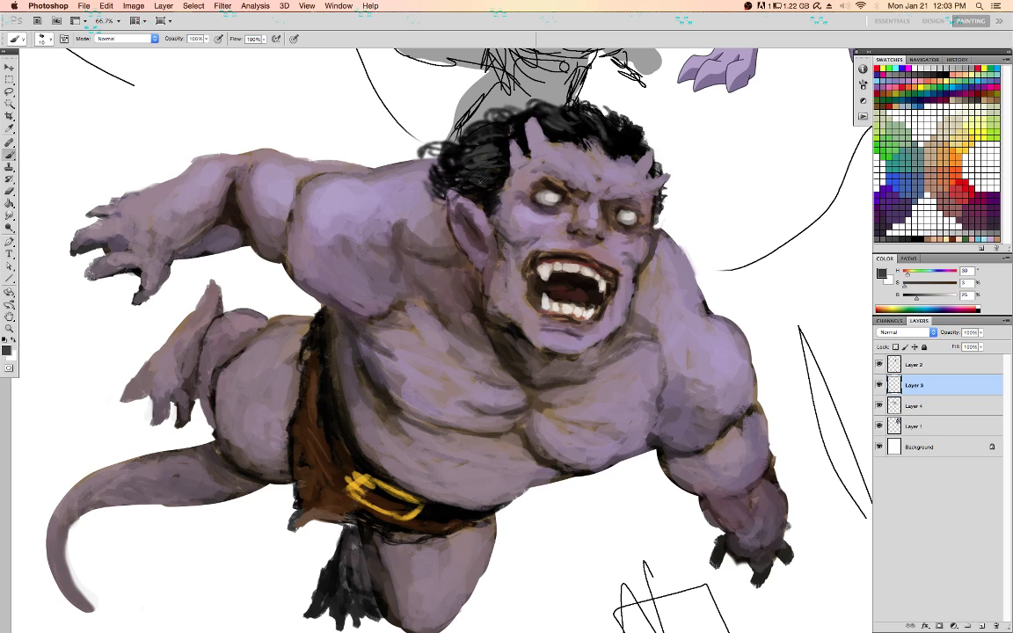
Refine the nose bridge, near brow and upper eyelid using black, sampled lilac and brown
key(d)
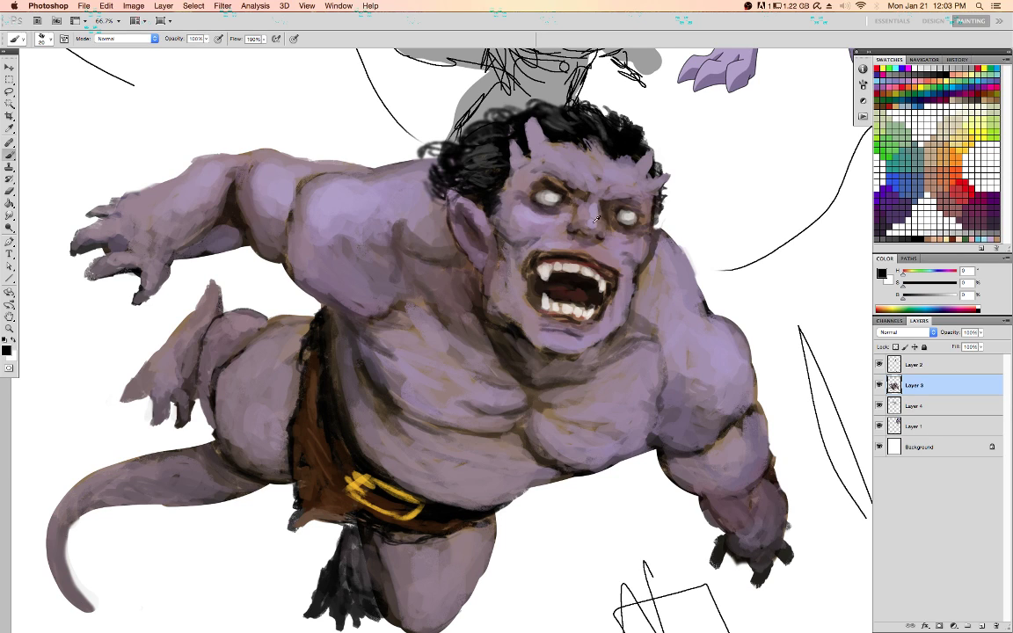
alt+click(600, 218)
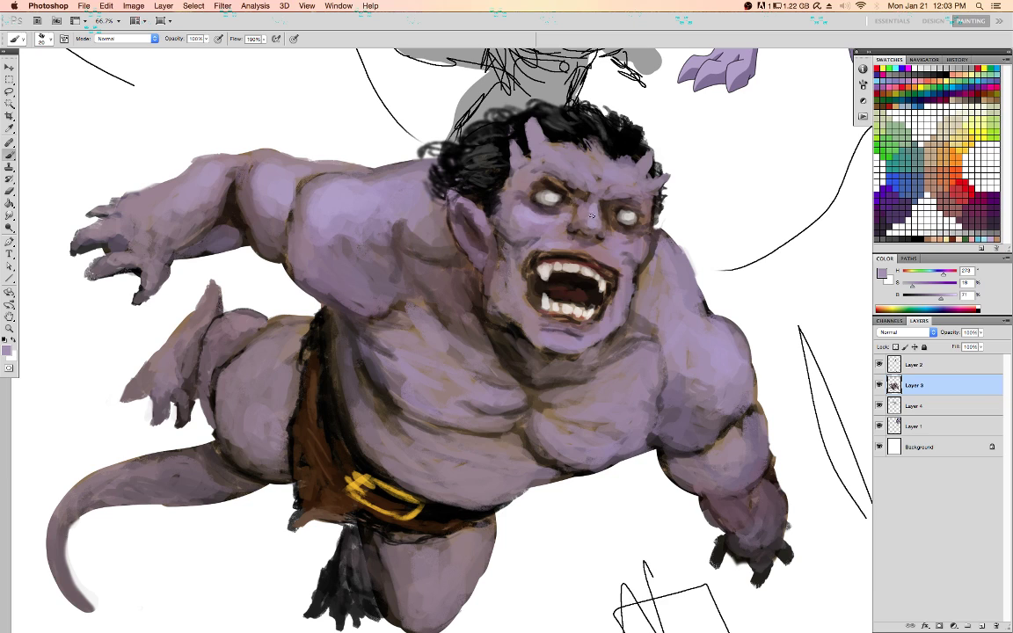
click(595, 206)
key(d)
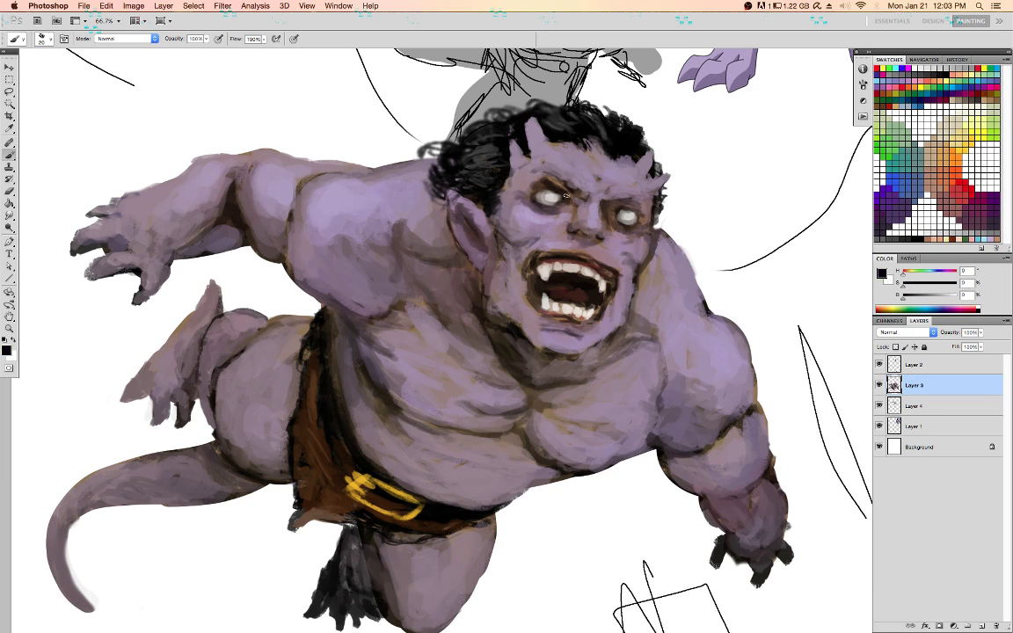
alt+click(555, 176)
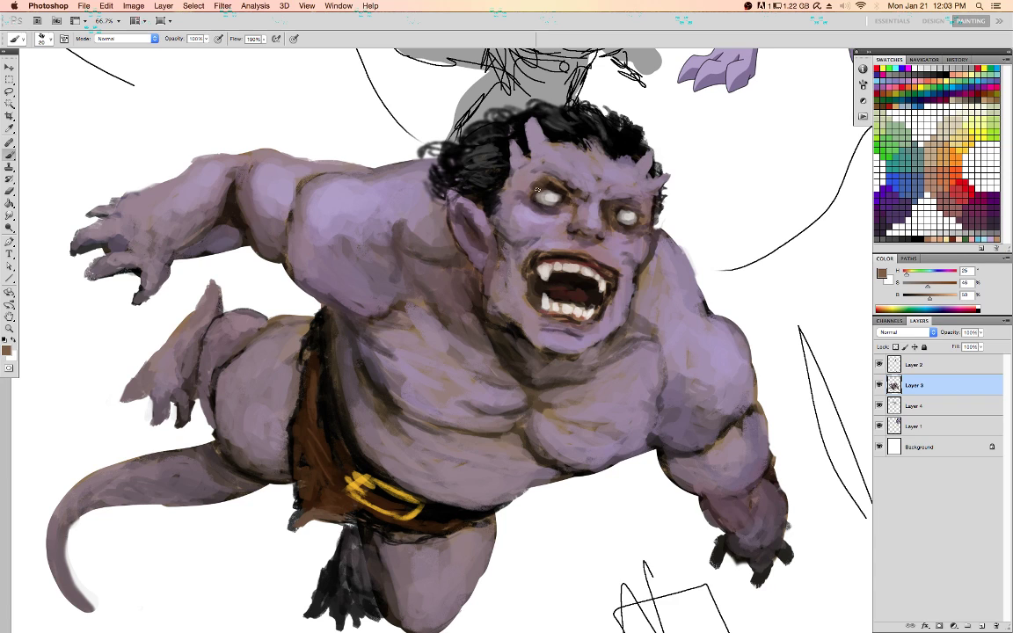
alt+click(535, 181)
Define the far ear and side of the face and touch up the hairline with sampled dark tones and black
alt+click(670, 233)
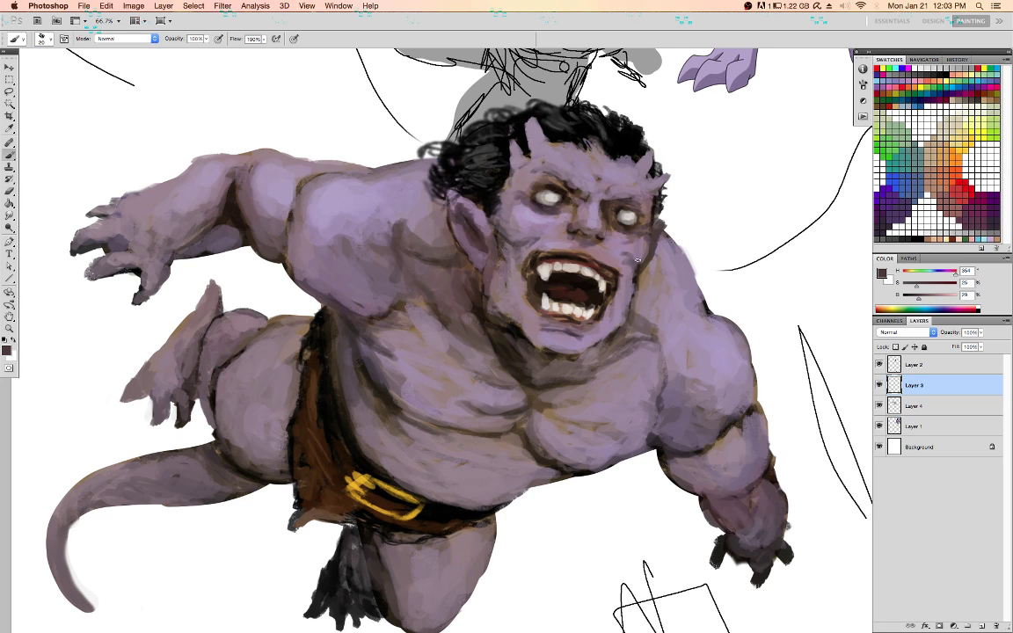
alt+click(635, 187)
alt+click(574, 137)
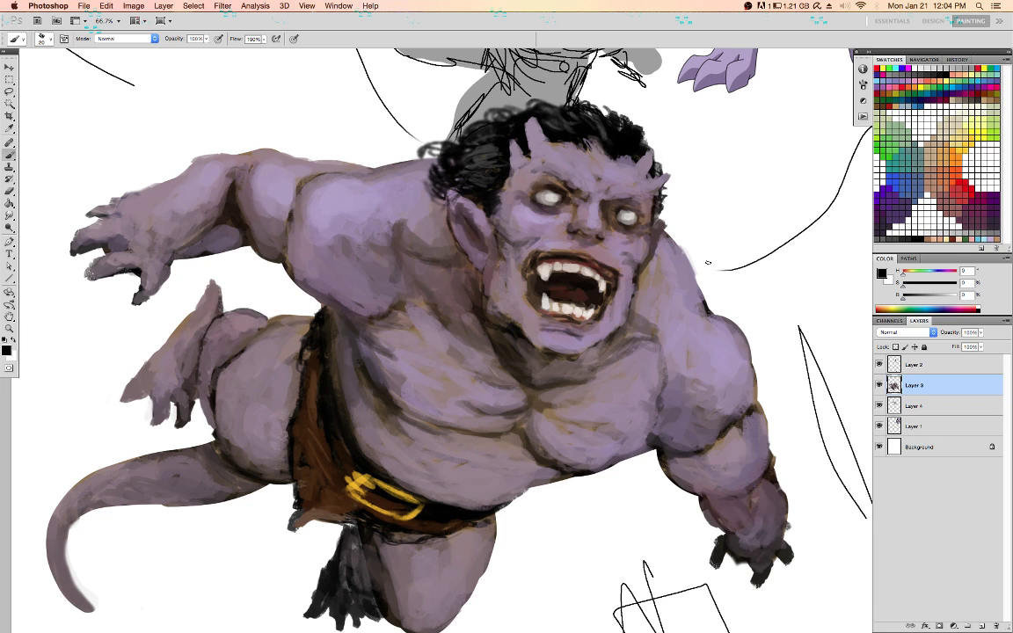
Darken the near corner of the mouth with a sampled dark brown from inside the mouth
alt+click(561, 293)
alt+click(546, 287)
drag(533, 274, 535, 293)
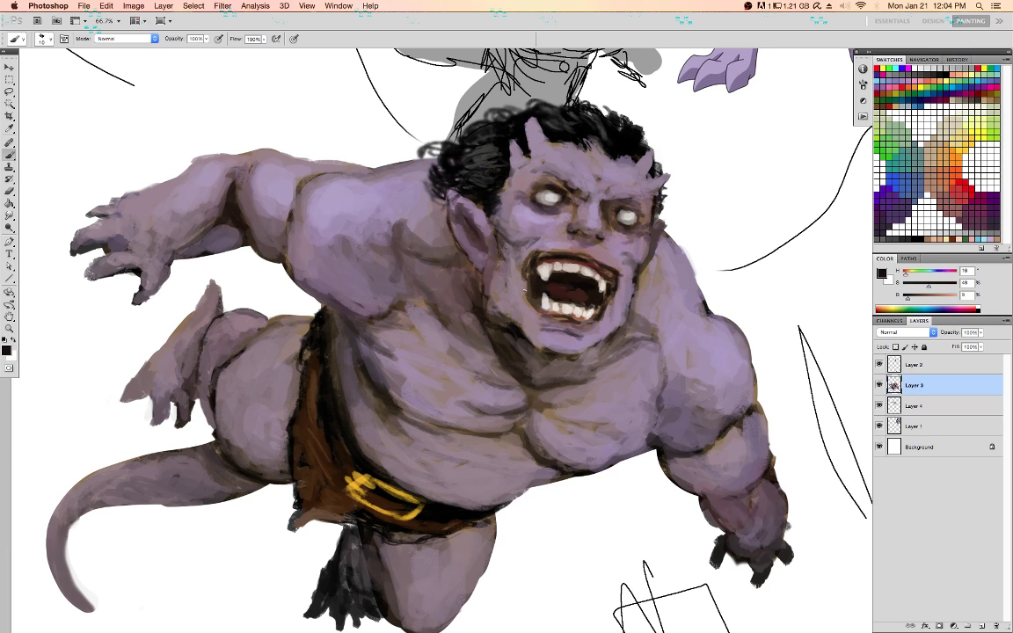
Create a new layer clipped to Layer 3 with its blend mode set to Color Dodge
key(super+shift+n)
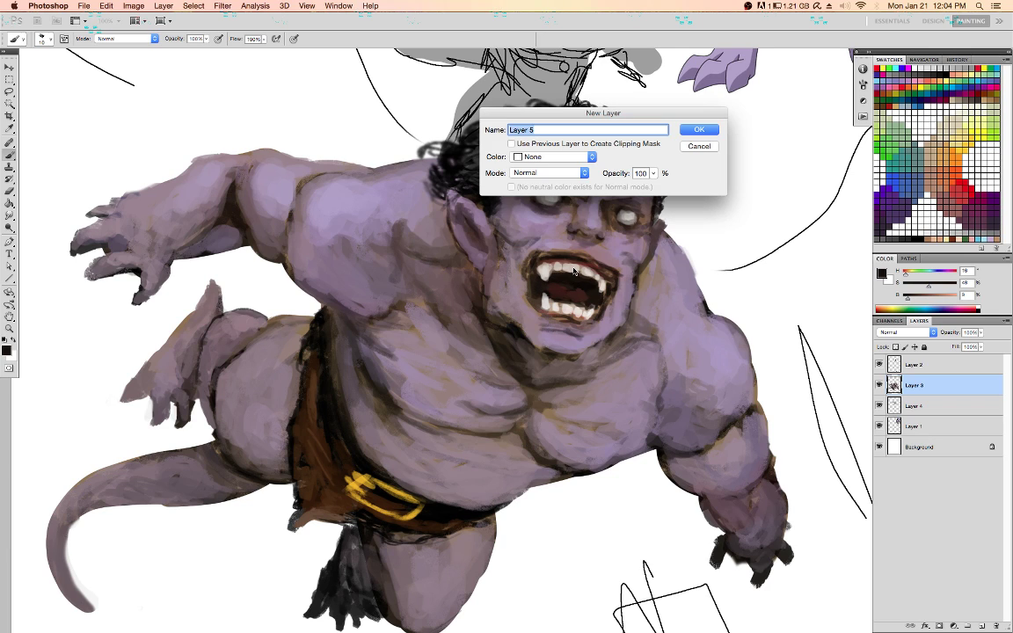
click(620, 145)
click(552, 173)
click(528, 270)
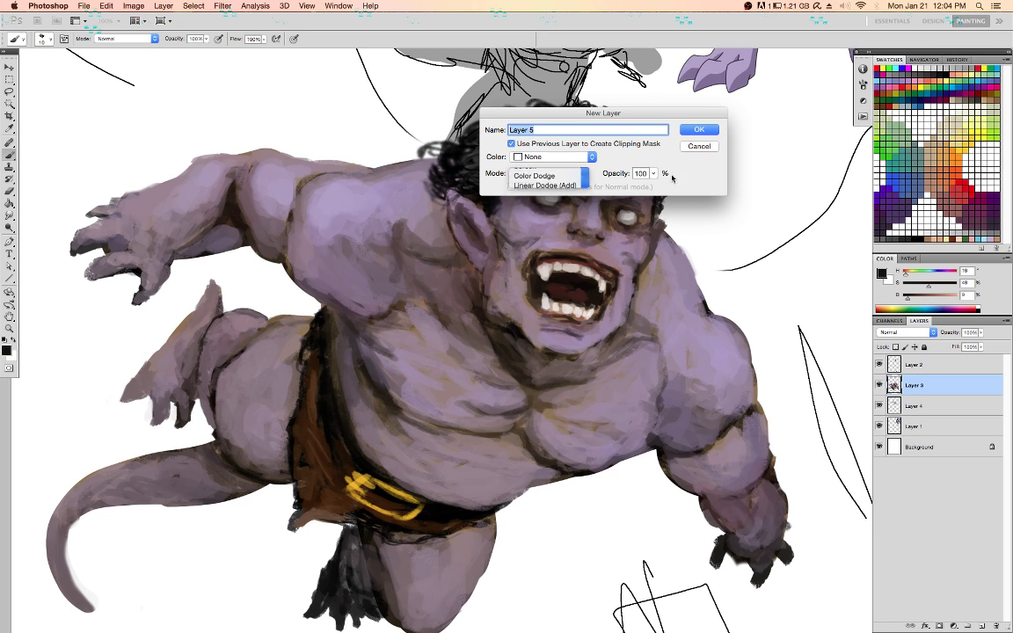
click(709, 131)
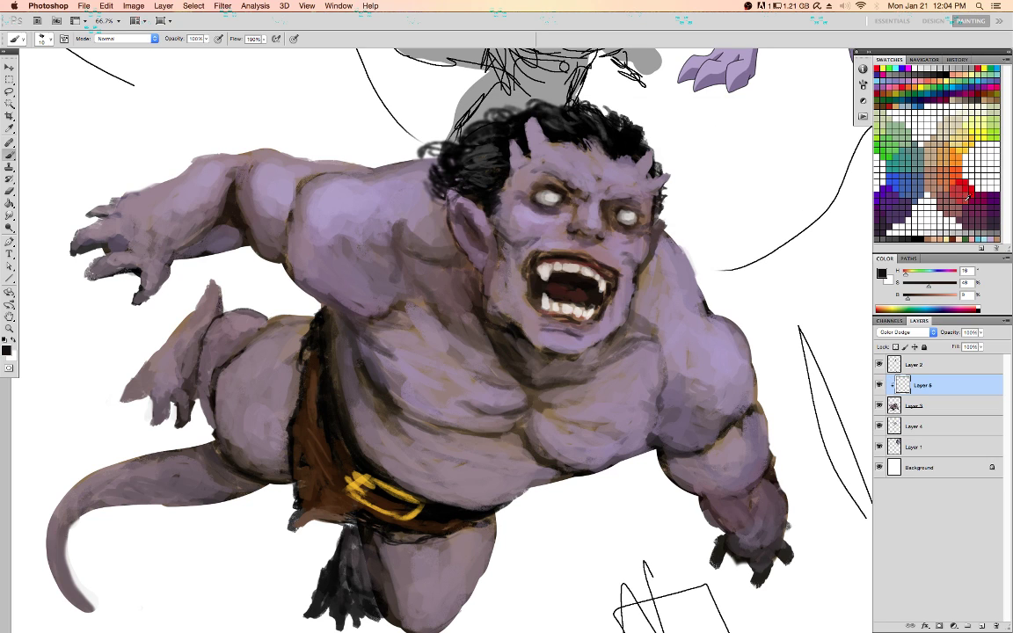
Glaze low-opacity red over the ear, eye sockets, lips and arm shadow, merge the glow into Layer 3 and save the file
click(967, 196)
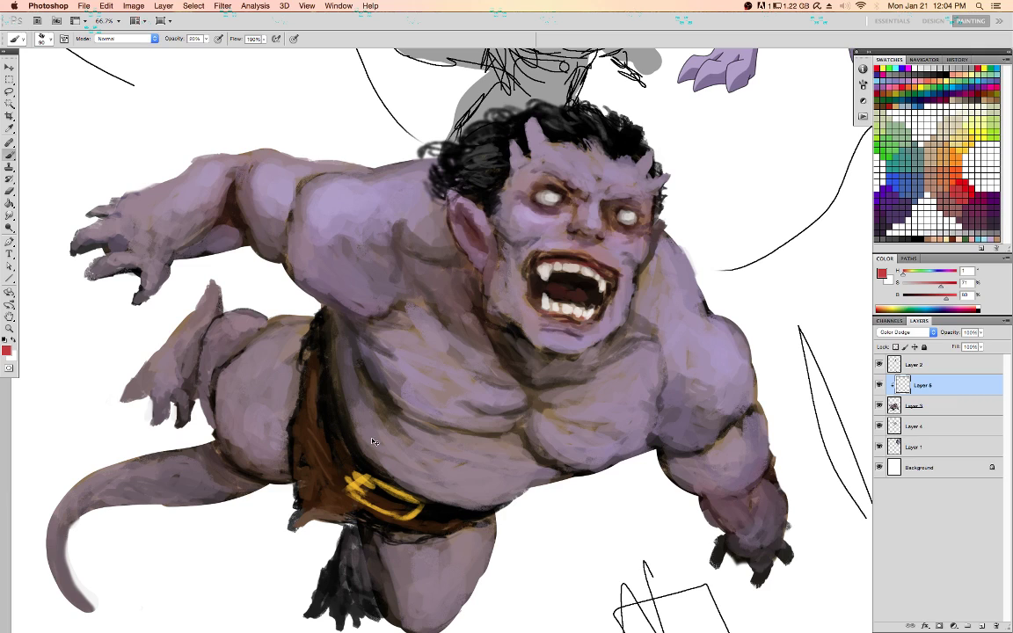
key(super+e)
key(super+s)
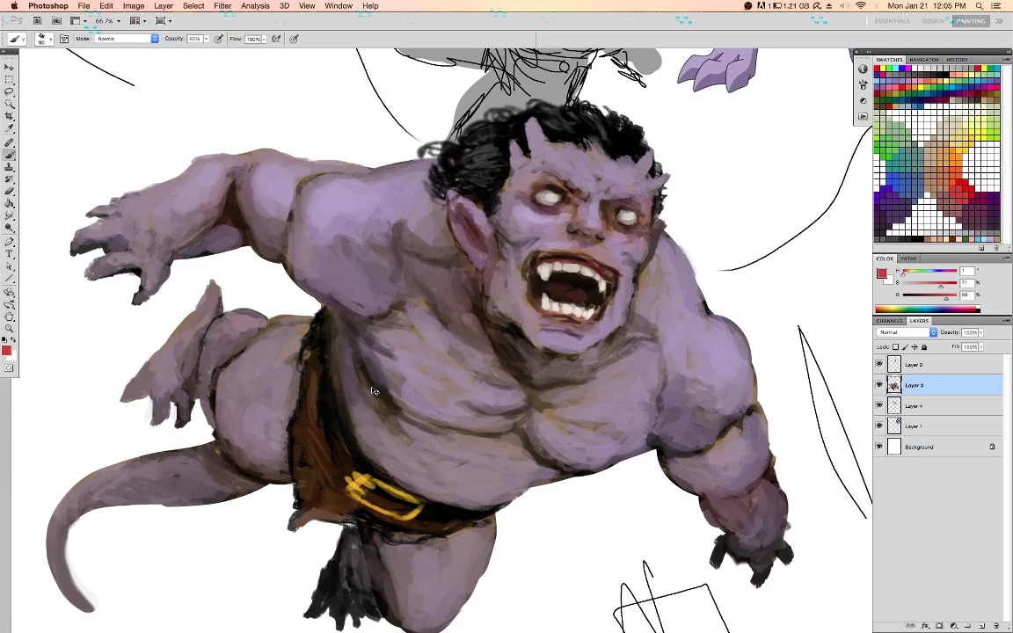
Push the raised arm and near shoulder contour outward with Liquify at brush size 300 and apply the change
key(super+shift+x)
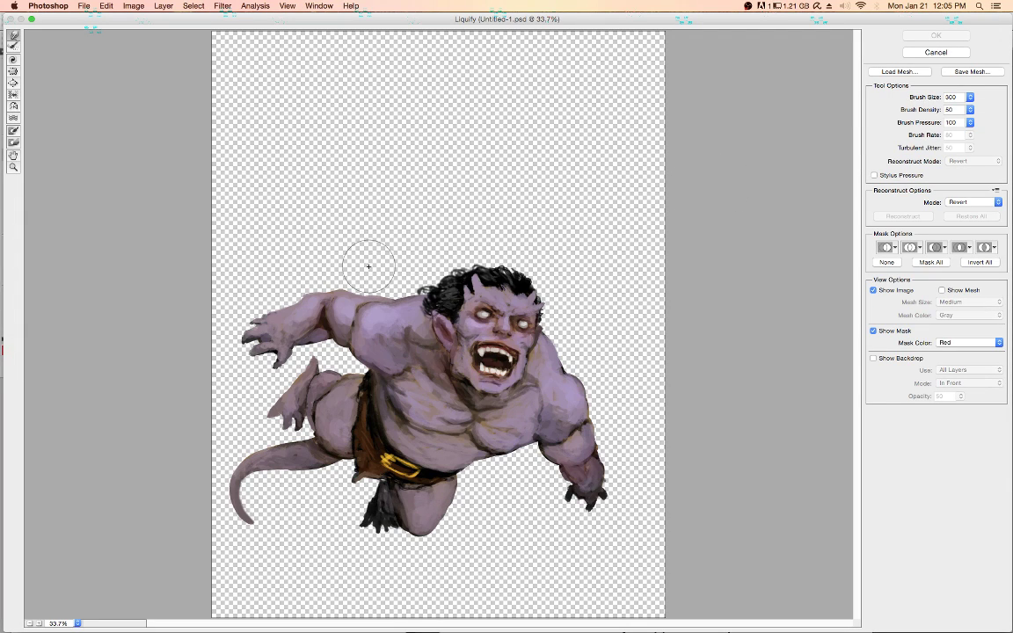
mouse_move(191, 199)
mouse_down()
mouse_move(215, 236)
mouse_move(694, 547)
mouse_up()
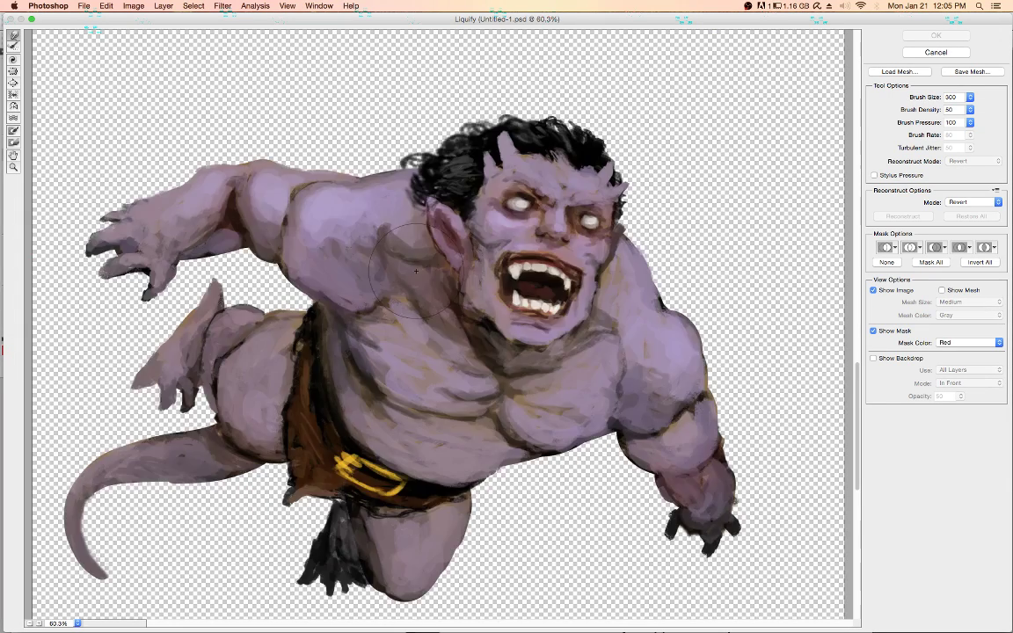
drag(325, 173, 264, 147)
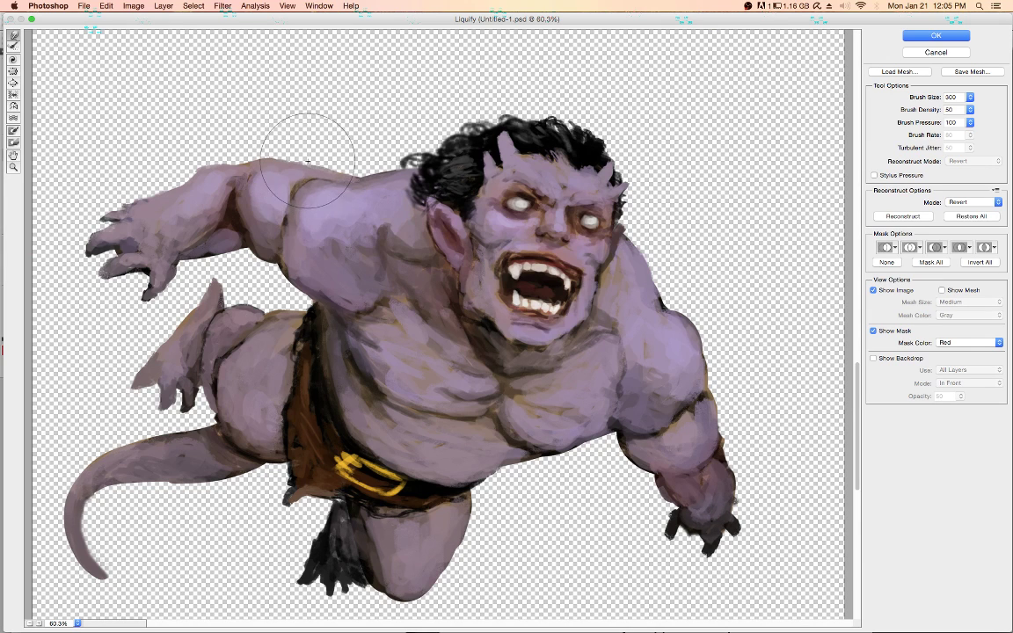
mouse_move(342, 170)
mouse_down()
mouse_move(343, 140)
mouse_move(263, 161)
mouse_move(169, 165)
mouse_move(192, 158)
mouse_move(227, 169)
mouse_move(249, 137)
mouse_move(218, 253)
mouse_move(287, 266)
mouse_move(255, 250)
mouse_move(294, 251)
mouse_move(281, 247)
mouse_move(322, 295)
mouse_move(299, 250)
mouse_move(479, 360)
mouse_move(446, 417)
mouse_move(295, 264)
mouse_move(303, 192)
mouse_move(255, 241)
mouse_move(238, 206)
mouse_move(224, 211)
mouse_move(264, 123)
mouse_move(294, 165)
mouse_move(266, 145)
mouse_move(303, 165)
mouse_move(270, 145)
mouse_move(308, 164)
mouse_move(348, 137)
mouse_move(345, 186)
mouse_move(352, 154)
mouse_move(400, 132)
mouse_move(413, 183)
mouse_up()
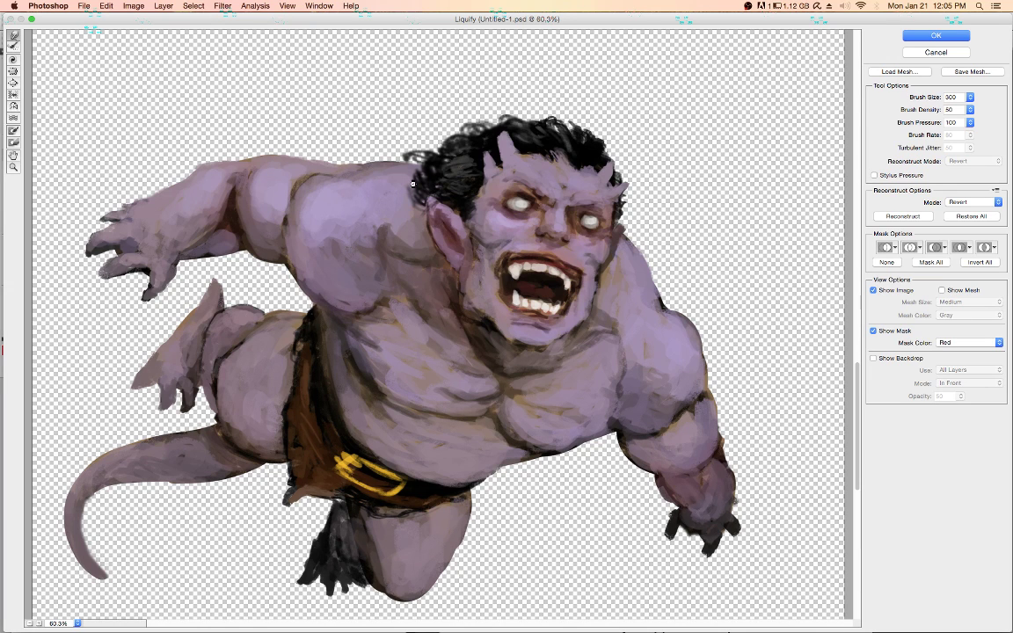
key(Return)
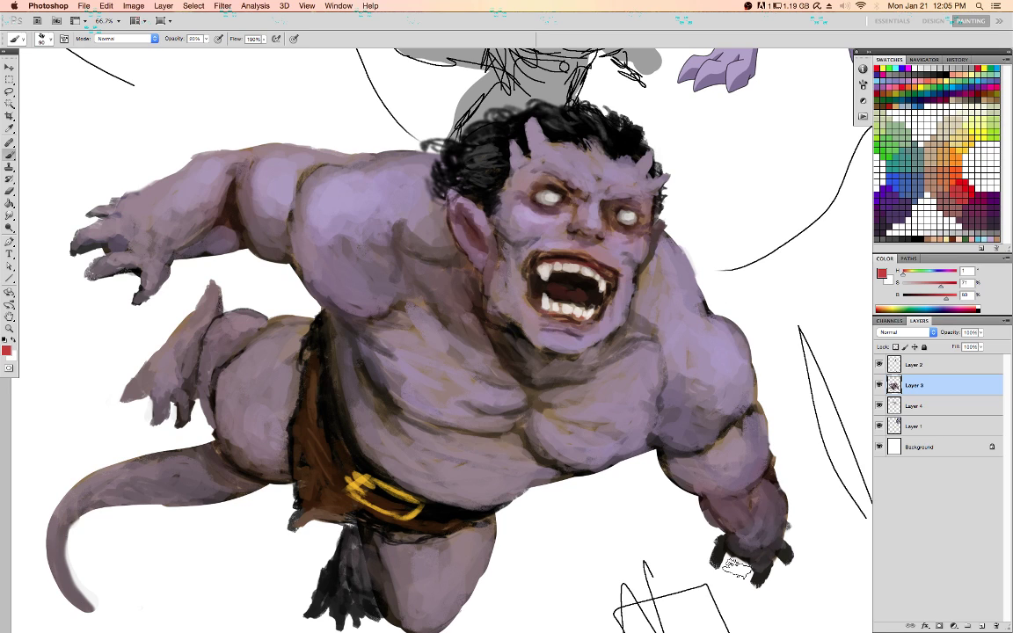
Reduce the brush size to 10 and reset the foreground colour to black
key([)
key([)
key([)
key([)
key([)
key([)
key([)
key([)
key(d)
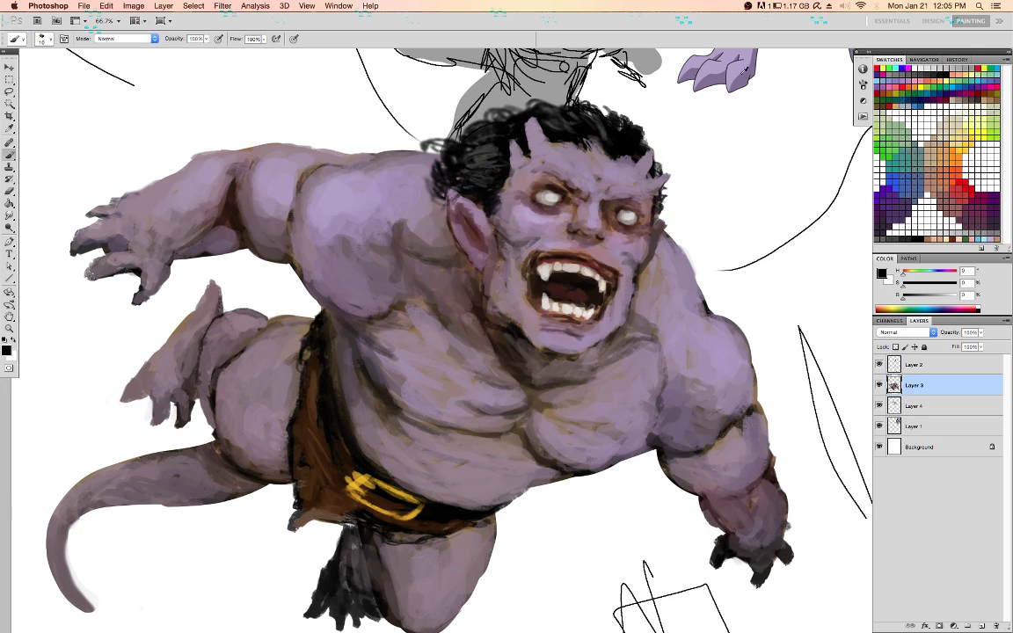
Paint sampled lilac highlights on the cheek beside the mouth and below the near eye
alt+click(589, 211)
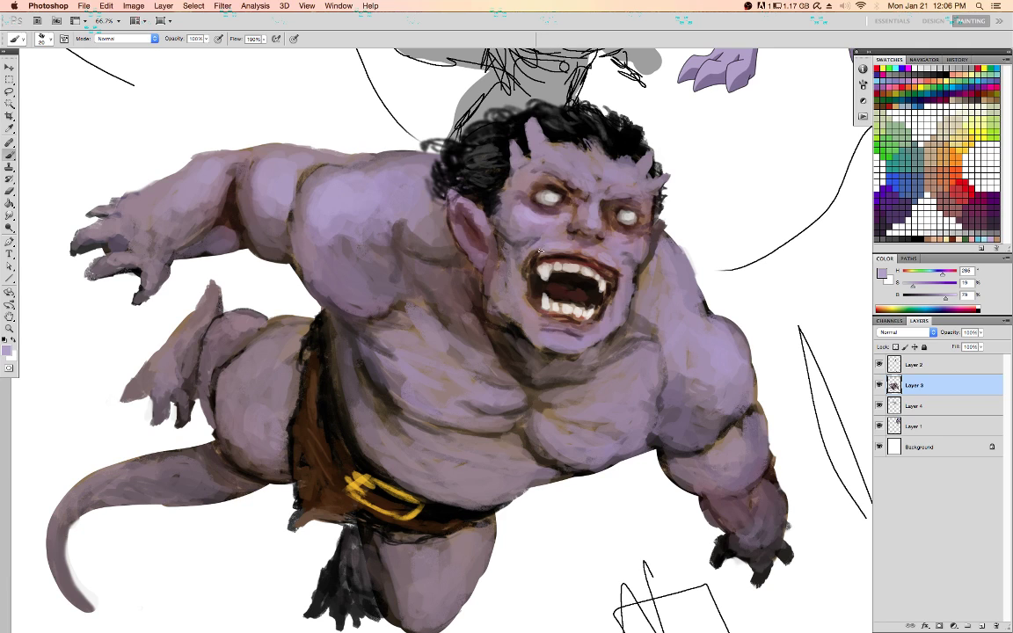
mouse_move(540, 248)
mouse_down()
mouse_move(526, 258)
mouse_move(525, 289)
mouse_move(520, 280)
mouse_up()
alt+click(541, 218)
drag(527, 220, 557, 230)
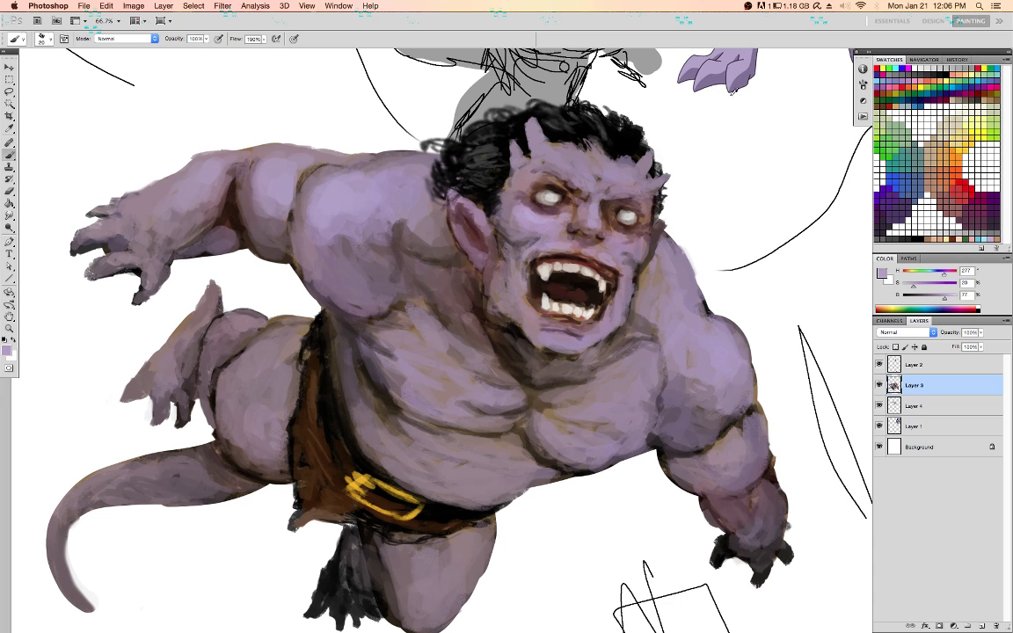
Paint lilac highlights, sampled from the reference claws and forehead, on the brow ridge and nose bridge and beneath the near horn
alt+click(738, 68)
drag(574, 175, 568, 173)
drag(596, 209, 596, 203)
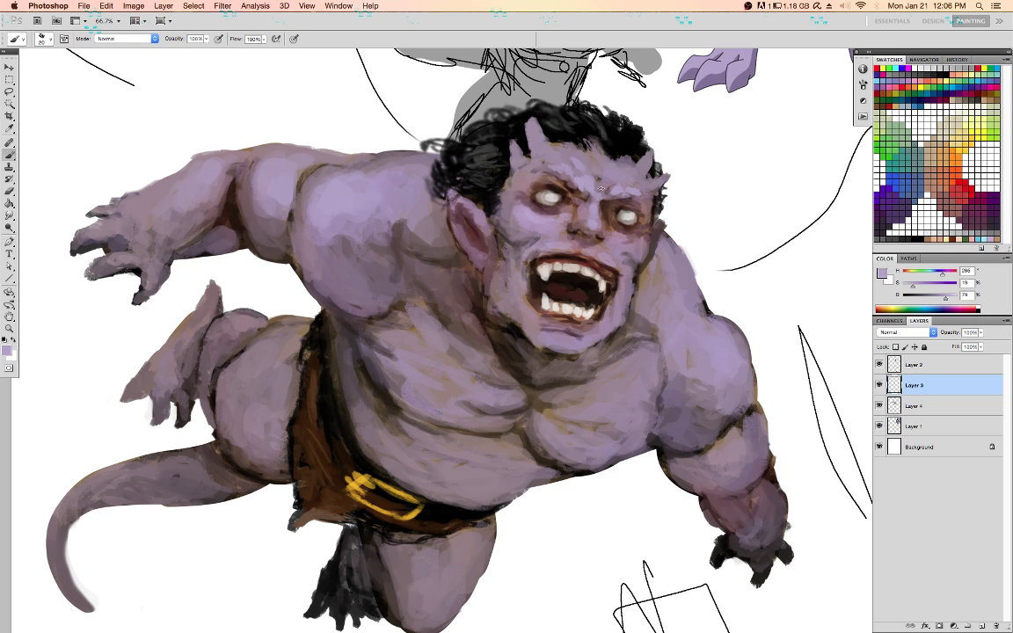
drag(543, 162, 549, 171)
alt+click(539, 165)
Refine the hairline and near horn's base with black and sampled lilac, reducing the brush size to 10
key(d)
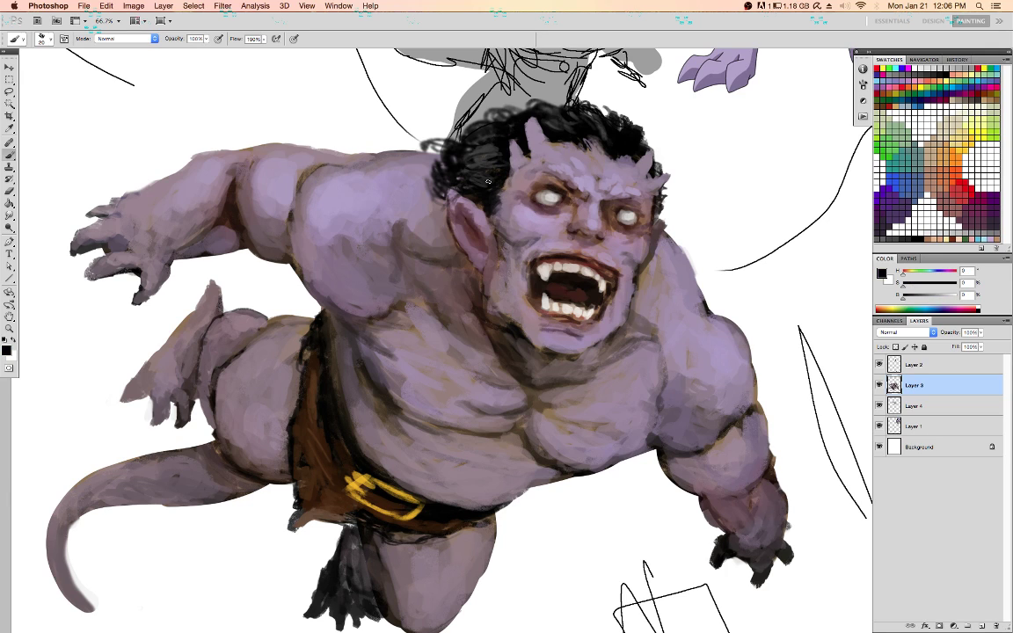
key(bracketleft)
key(bracketleft)
alt+click(559, 164)
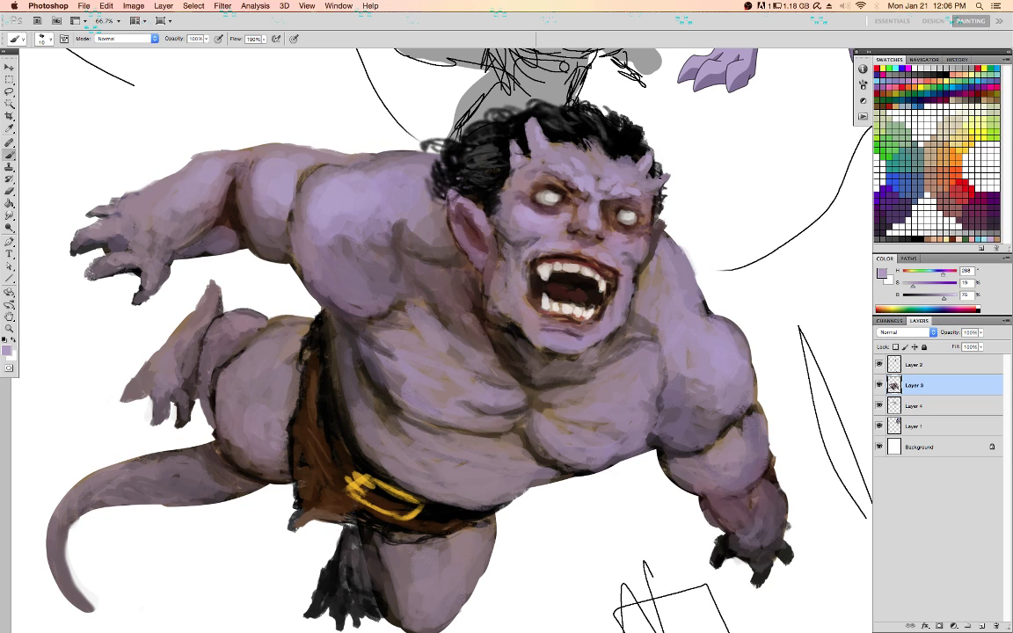
Paint the outer contour of the far shoulder in sampled mid-purple with an enlarged brush
key(slash)
key(bracketright)
key(bracketright)
key(bracketright)
alt+click(702, 303)
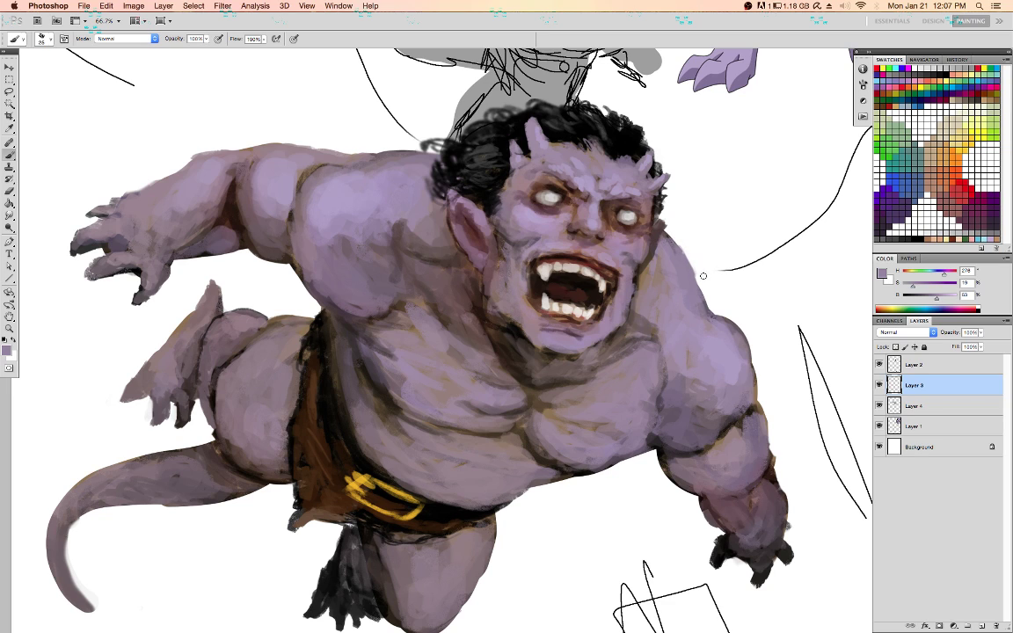
drag(683, 243, 702, 286)
Lock Layer 3's transparent pixels and paint sampled lilac over the bulge of the far upper arm
key(slash)
alt+click(741, 361)
drag(747, 363, 737, 409)
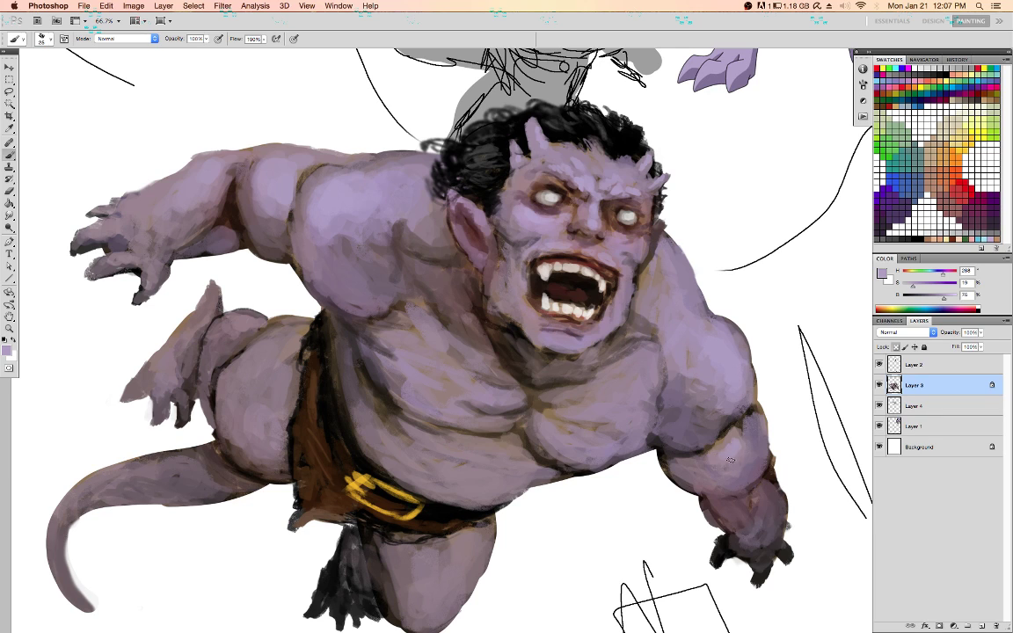
Lasso the far hand and soften its claws, clear the selection and relock Layer 3's transparent pixels
alt+click(764, 515)
key(l)
mouse_move(693, 507)
mouse_down()
mouse_move(731, 533)
mouse_move(782, 503)
mouse_move(811, 546)
mouse_move(683, 579)
mouse_move(693, 510)
mouse_up()
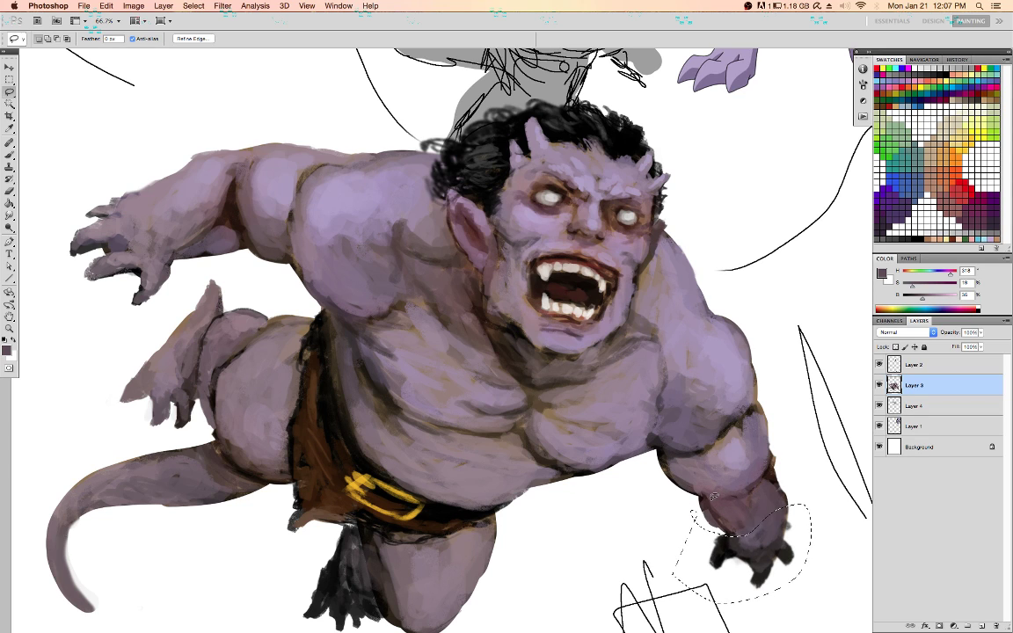
key(super+d)
key(slash)
key(b)
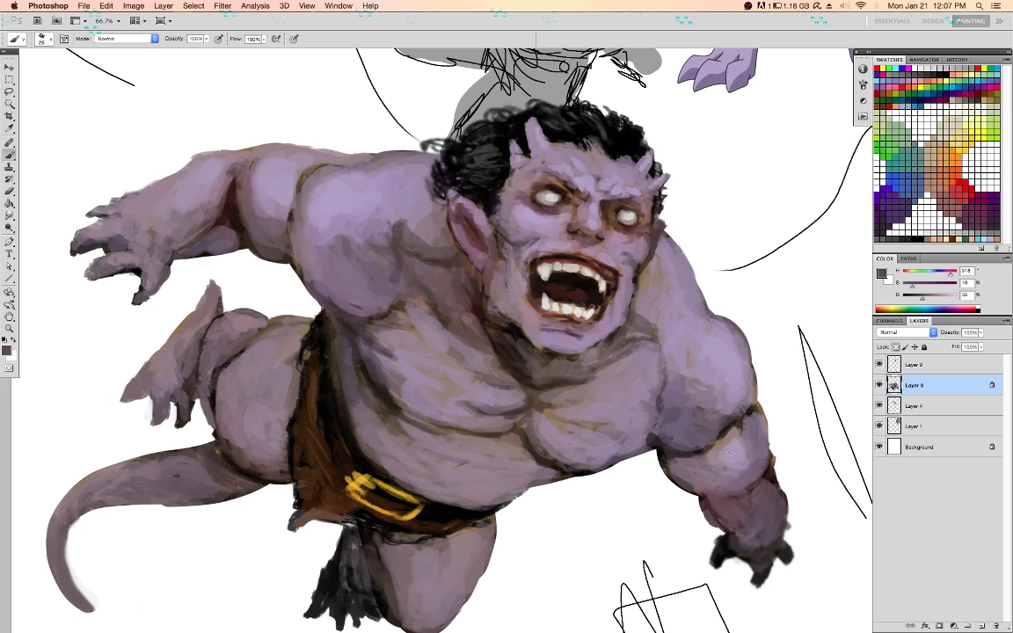
Paint sampled lilac over the far forearm and pick up shadow tones around its elbow and underside
alt+click(746, 451)
mouse_move(735, 450)
mouse_down()
mouse_move(739, 438)
mouse_move(725, 451)
mouse_up()
mouse_move(723, 459)
mouse_down()
mouse_move(707, 466)
mouse_move(718, 468)
mouse_up()
alt+click(715, 439)
alt+click(694, 482)
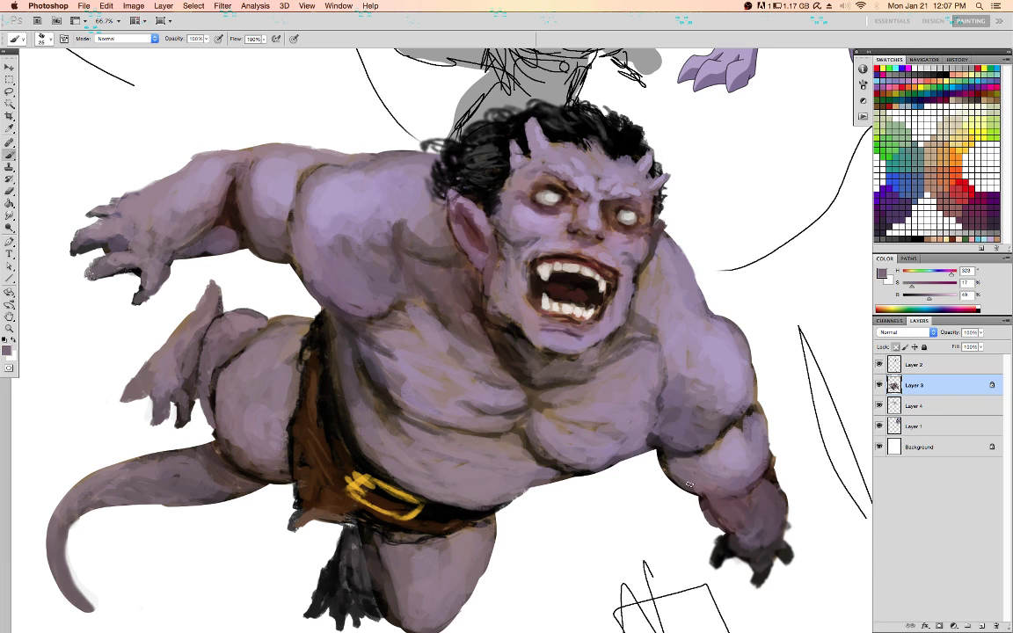
Darken the inner edge of the far wrist with sampled dark brown, leaving Layer 3's transparent pixels locked
alt+click(708, 494)
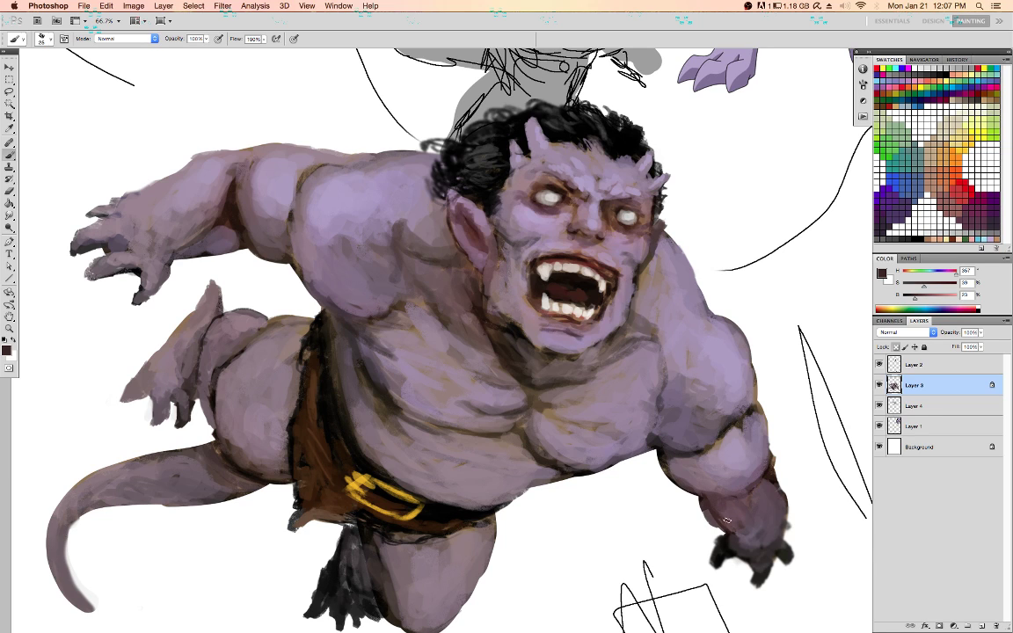
key(/)
alt+click(714, 501)
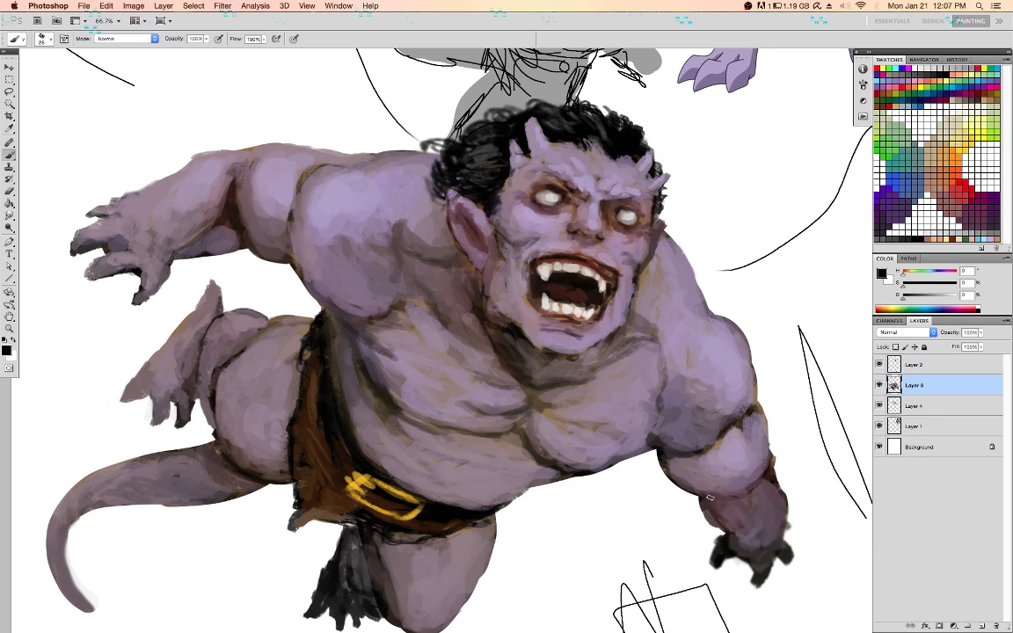
alt+click(708, 502)
alt+click(708, 500)
drag(704, 505, 719, 524)
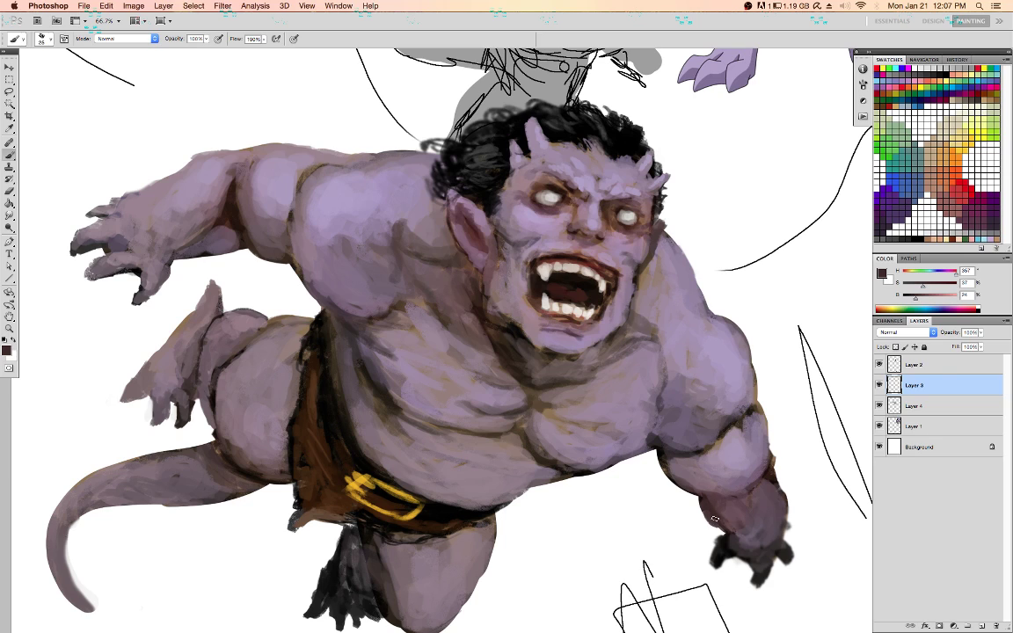
key(slash)
Brush sampled lilac across the far upper chest and over the top of the near shoulder
alt+click(737, 450)
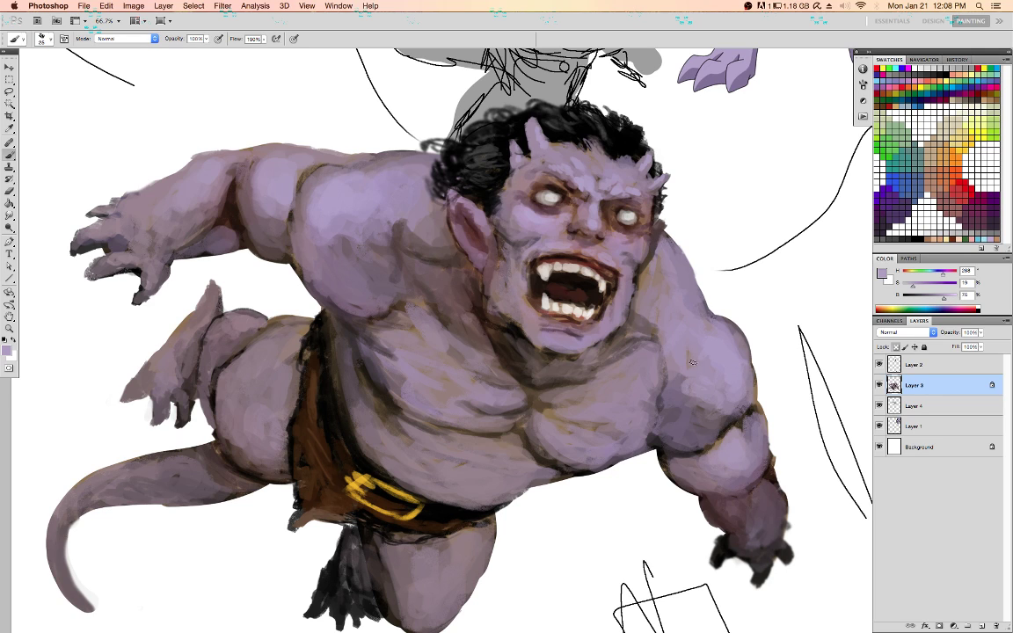
alt+click(658, 384)
drag(660, 384, 618, 386)
alt+click(742, 74)
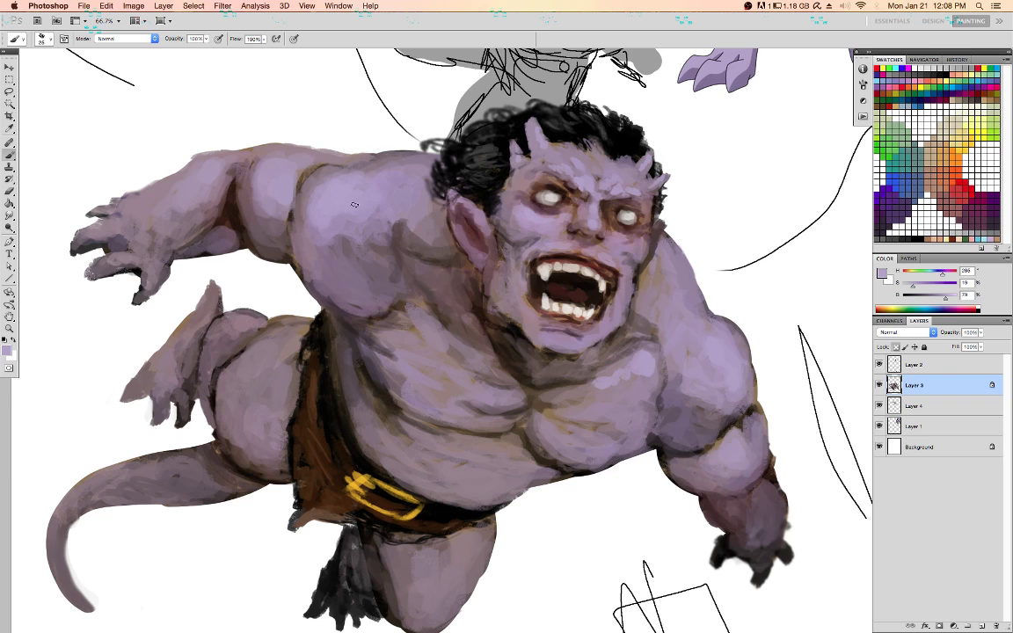
drag(366, 155, 366, 199)
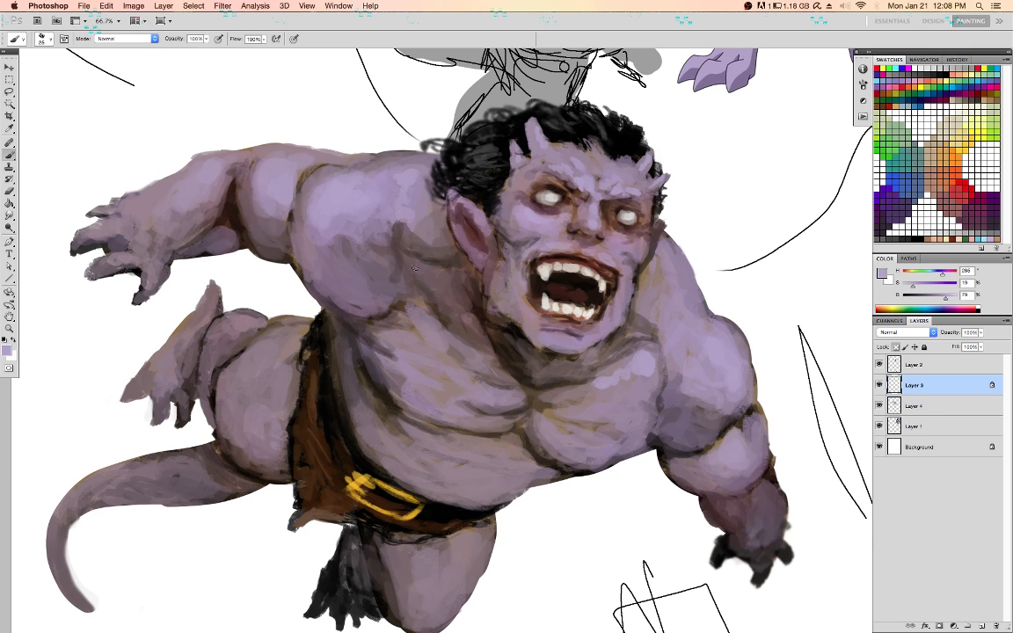
Deepen the neck shadow under the near jaw with sampled dark tones, using a smaller brush
key(x)
alt+click(511, 341)
mouse_move(506, 329)
mouse_down()
mouse_move(488, 311)
mouse_move(515, 328)
mouse_move(476, 348)
mouse_up()
key([)
key([)
alt+click(471, 302)
alt+click(500, 339)
alt+click(512, 367)
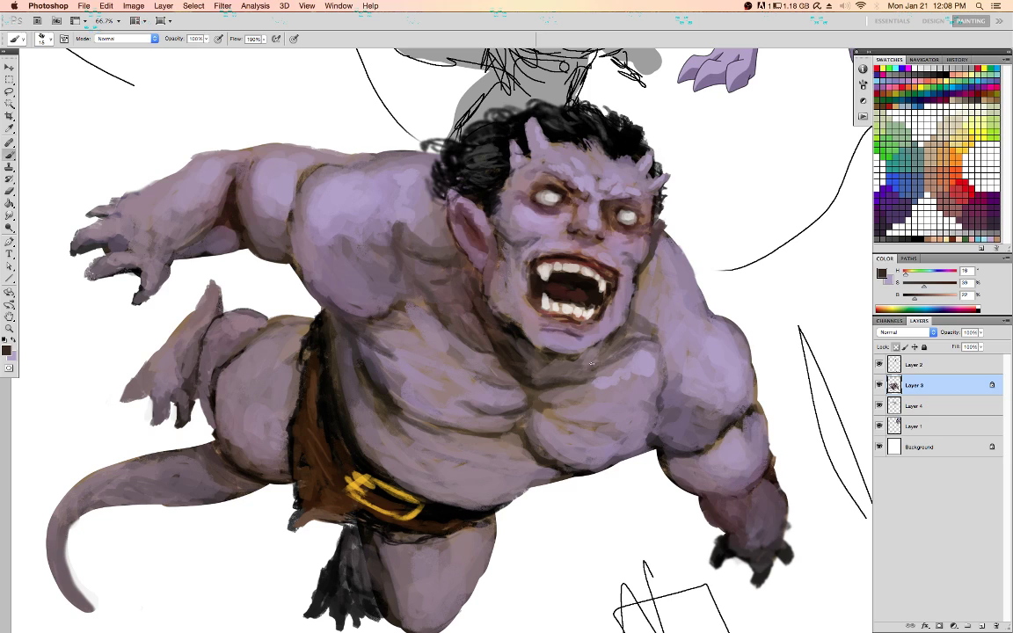
Refine the chin, nose and near brow using sampled lilac and dark brown tones
alt+click(573, 338)
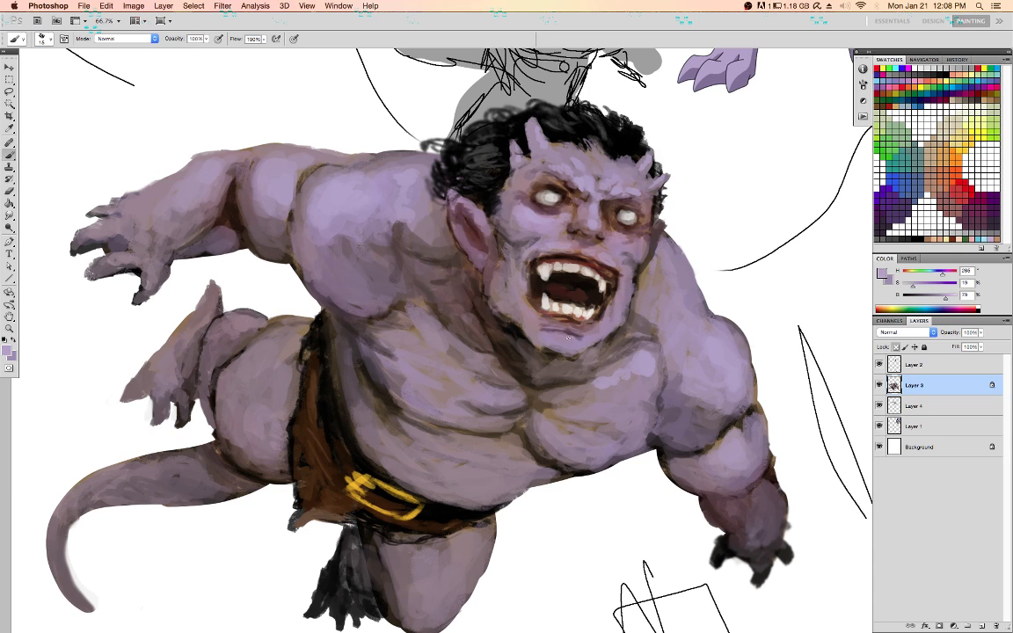
alt+click(577, 230)
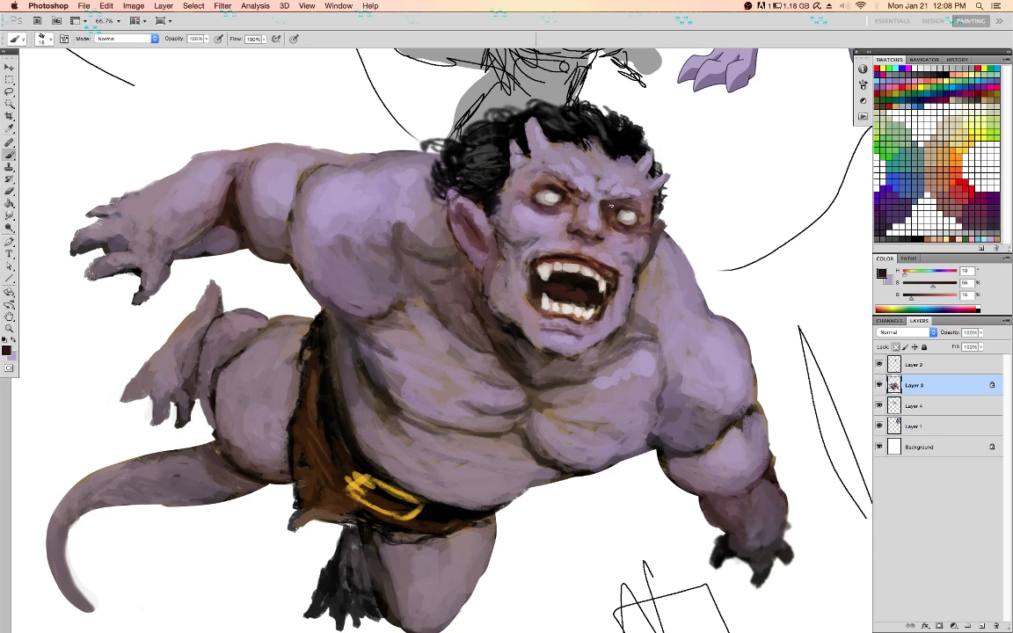
alt+click(550, 209)
alt+click(577, 186)
mouse_move(574, 187)
mouse_down()
mouse_move(582, 179)
mouse_move(569, 178)
mouse_up()
alt+click(581, 180)
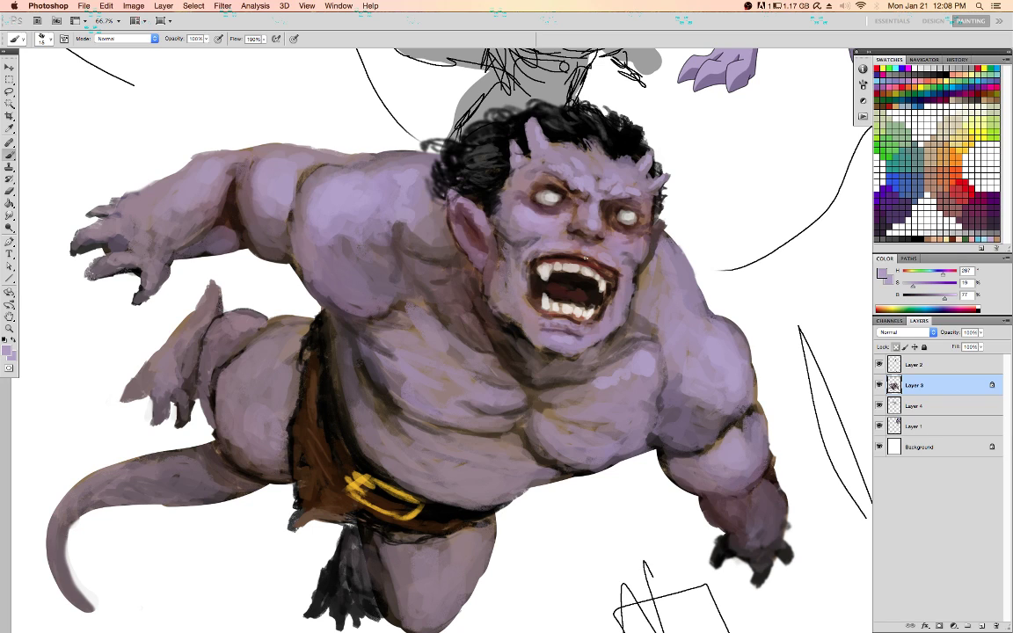
Blend sampled tones around the far cheek and mouth corner, and dab a brightened lilac beside the near eye
alt+click(653, 235)
alt+click(614, 257)
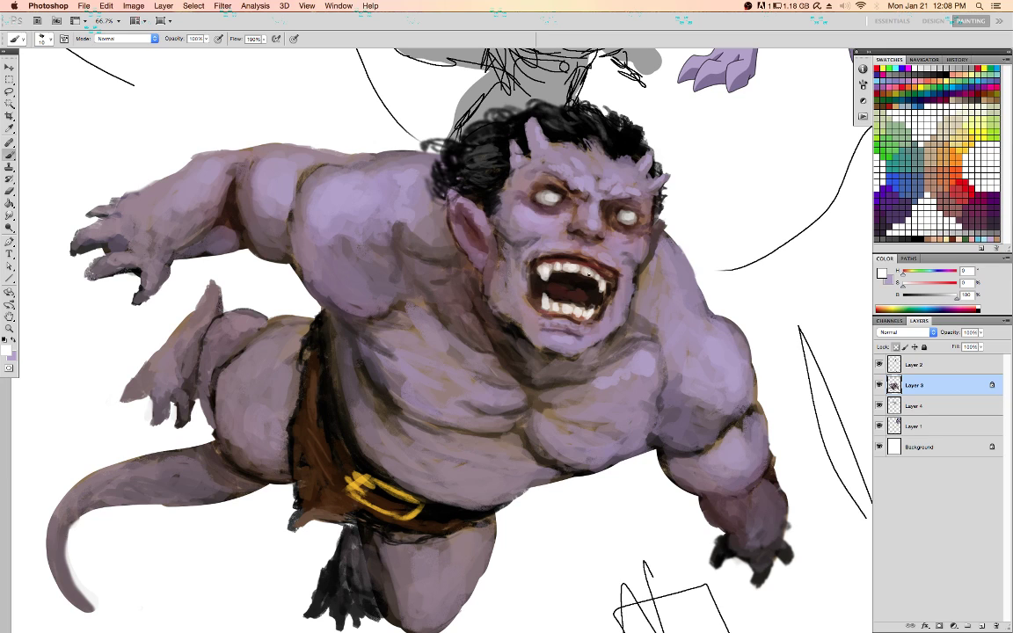
alt+click(623, 289)
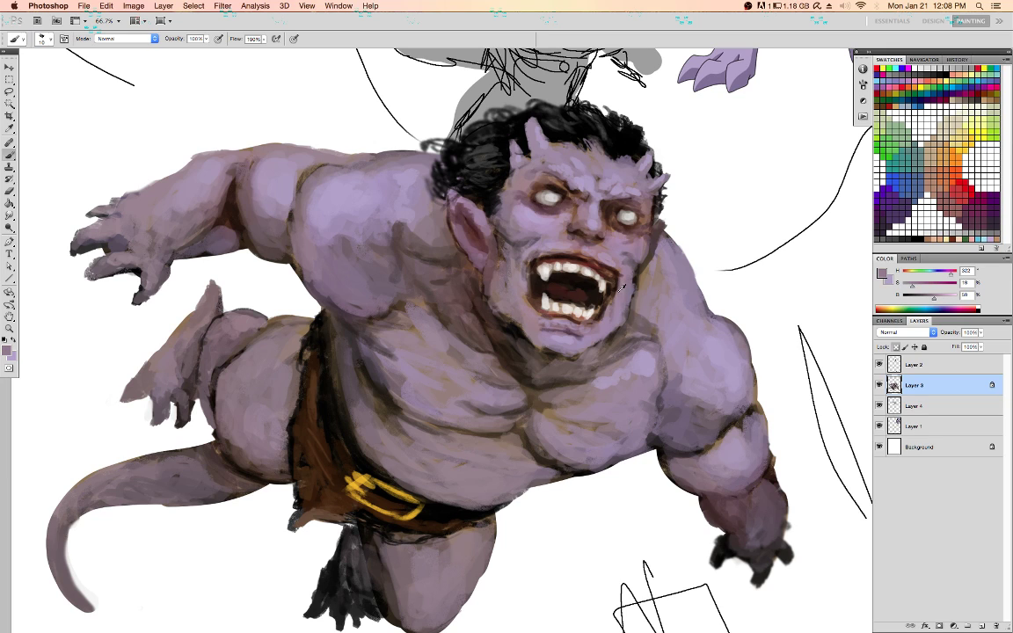
alt+click(637, 250)
key(x)
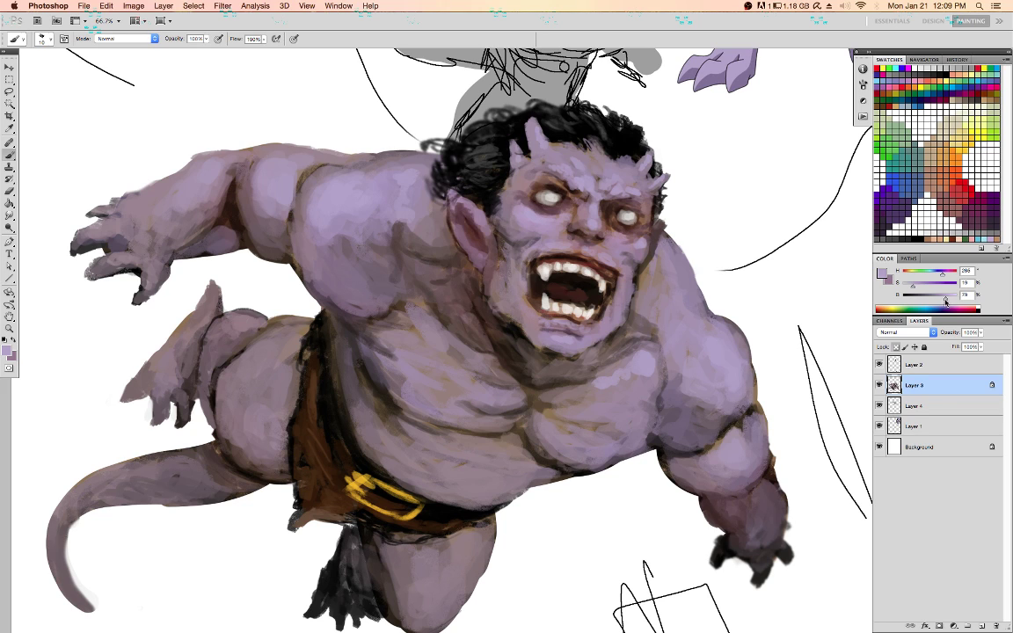
drag(945, 303, 948, 300)
drag(526, 212, 524, 211)
Refine the upper and lower teeth with sampled off-white and dark mouth tones
alt+click(601, 296)
alt+click(598, 310)
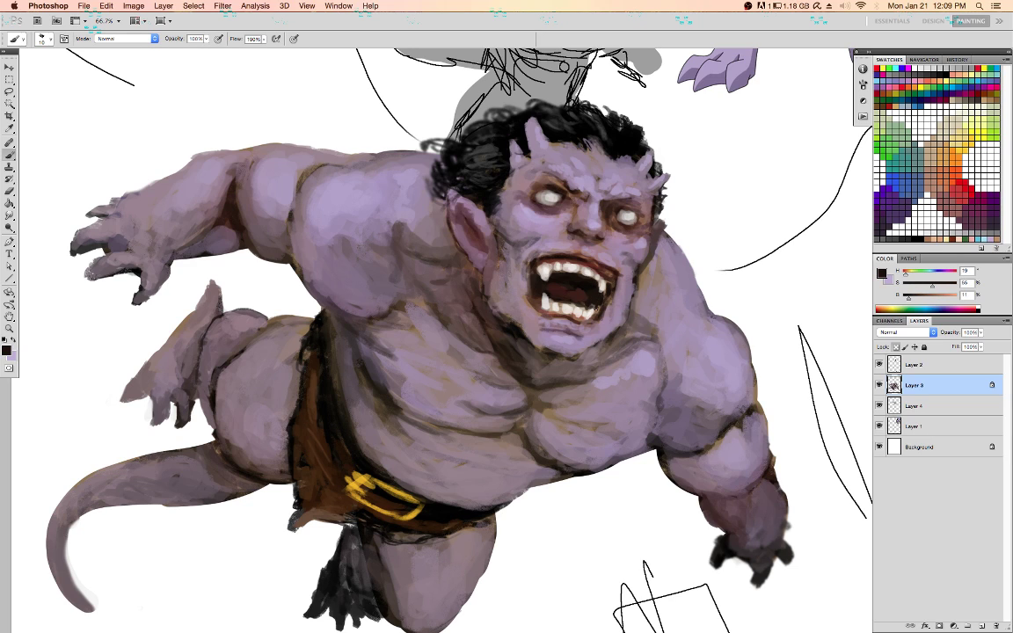
alt+click(596, 309)
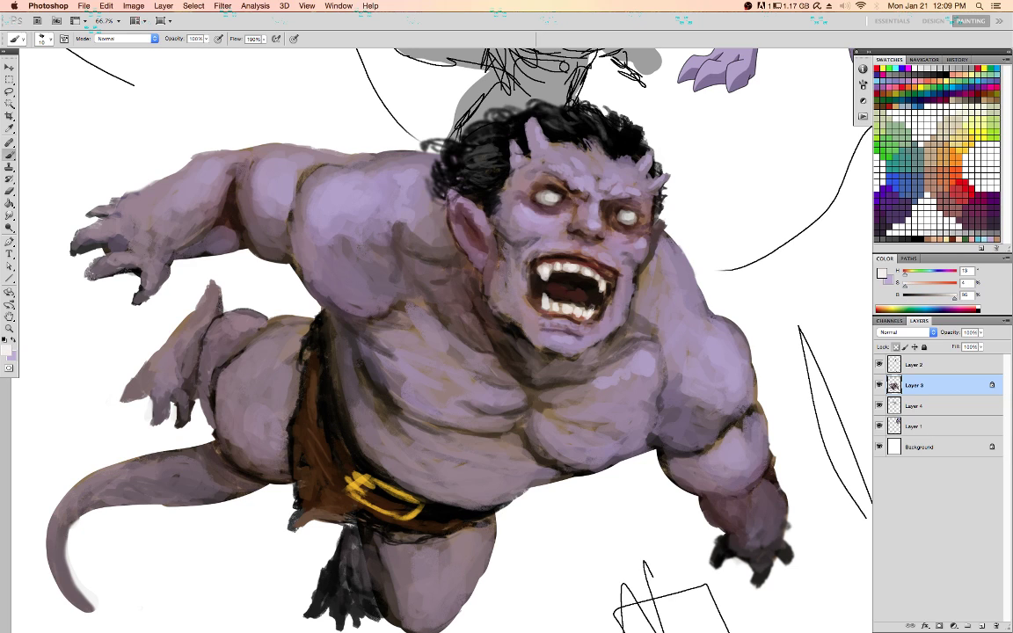
click(599, 308)
click(596, 305)
click(536, 268)
alt+click(547, 267)
Blend sampled reddish brown and muted purple along the near jaw edge, neck and upper chest
alt+click(490, 283)
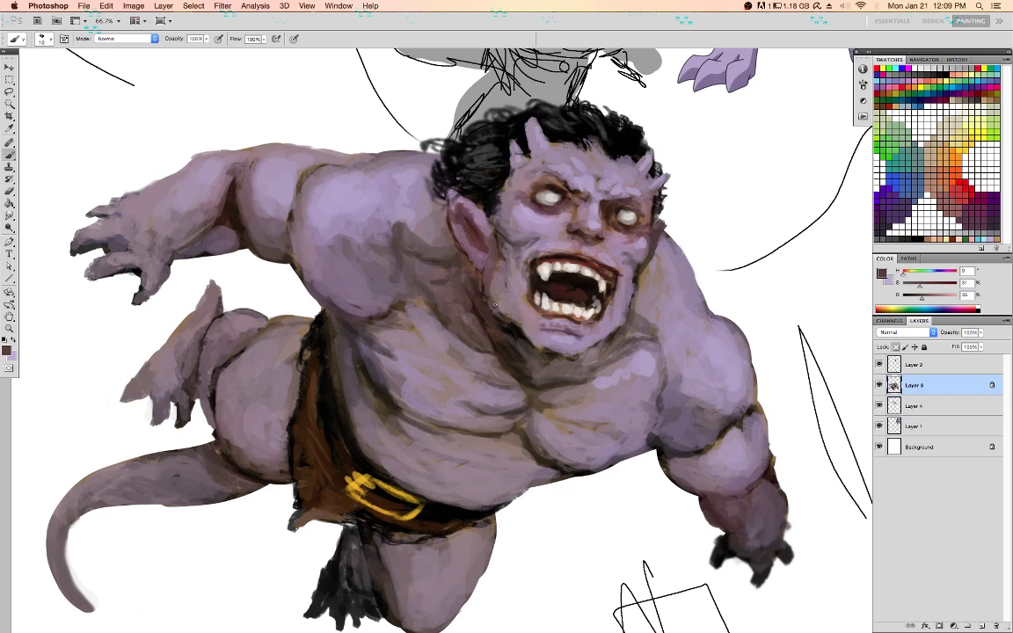
alt+click(473, 310)
alt+click(455, 297)
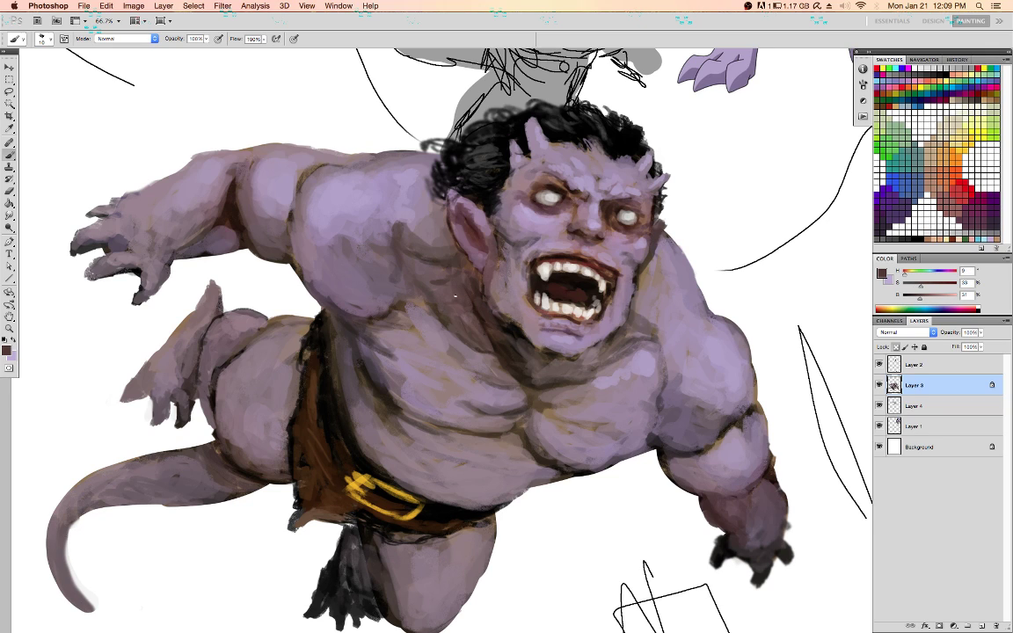
alt+click(410, 310)
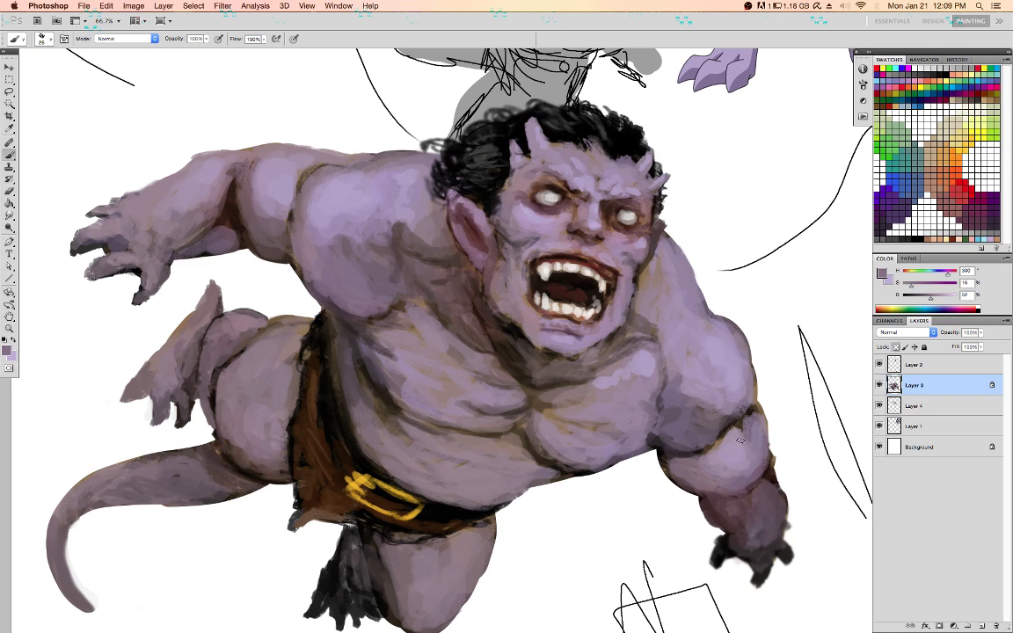
Paint sampled purple tones on the far upper arm and on the shoulder beside the far jaw
alt+click(703, 385)
mouse_move(688, 380)
mouse_down()
mouse_move(675, 396)
mouse_move(701, 403)
mouse_up()
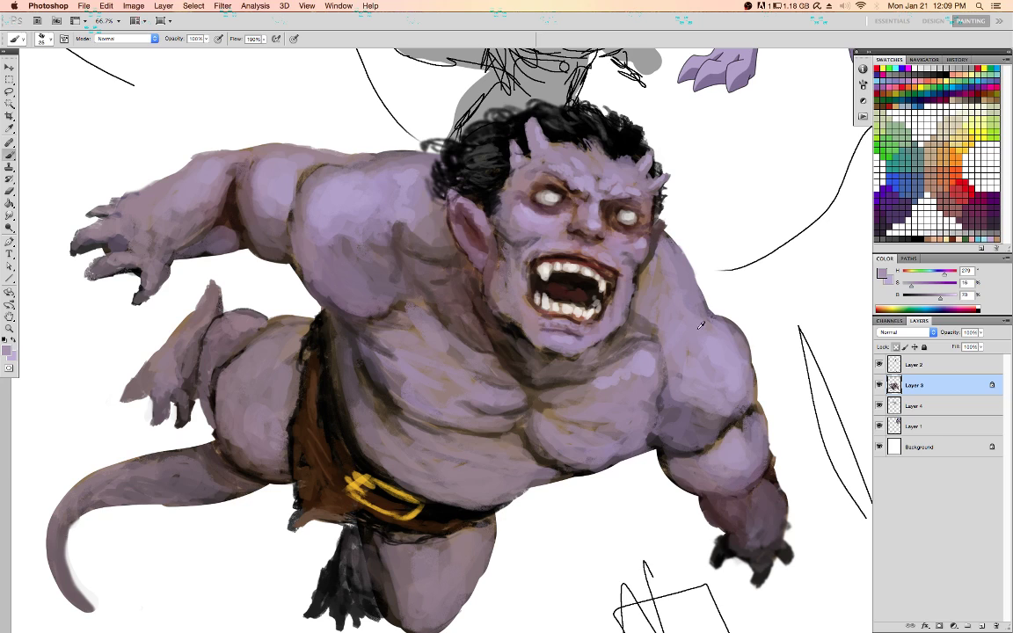
alt+click(640, 280)
alt+click(660, 285)
drag(660, 283, 645, 290)
Sample skin tones around the jaw and paint muted purple across the near collarbone below the neck
alt+click(618, 307)
alt+click(612, 310)
alt+click(510, 297)
alt+click(486, 361)
drag(487, 372, 507, 369)
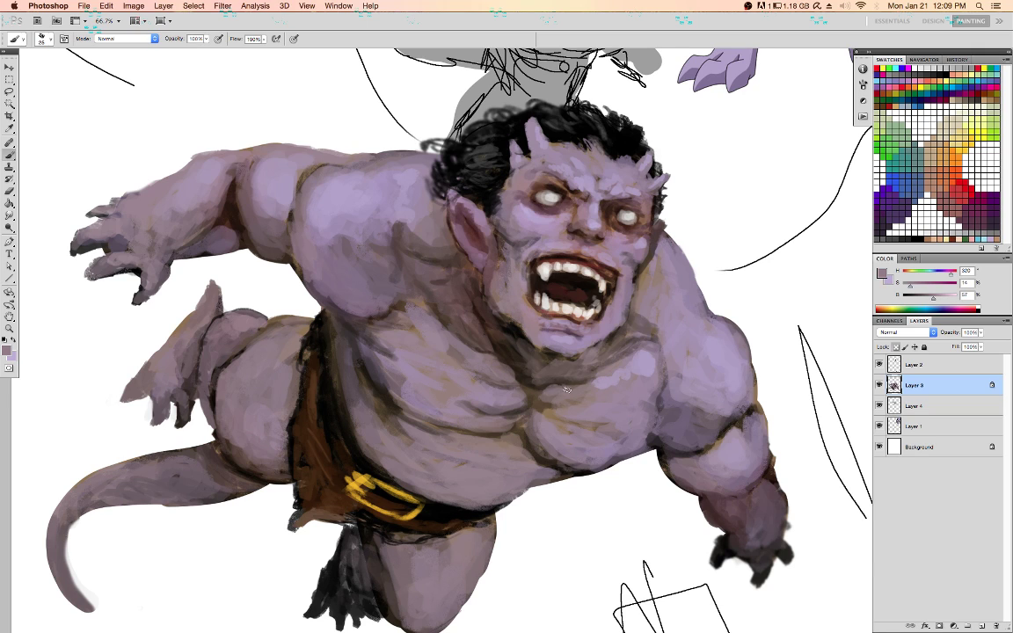
Soften the crease at the centre of the chest and lighten the far pectoral with sampled purple and lilac
drag(541, 397, 558, 408)
alt+click(528, 401)
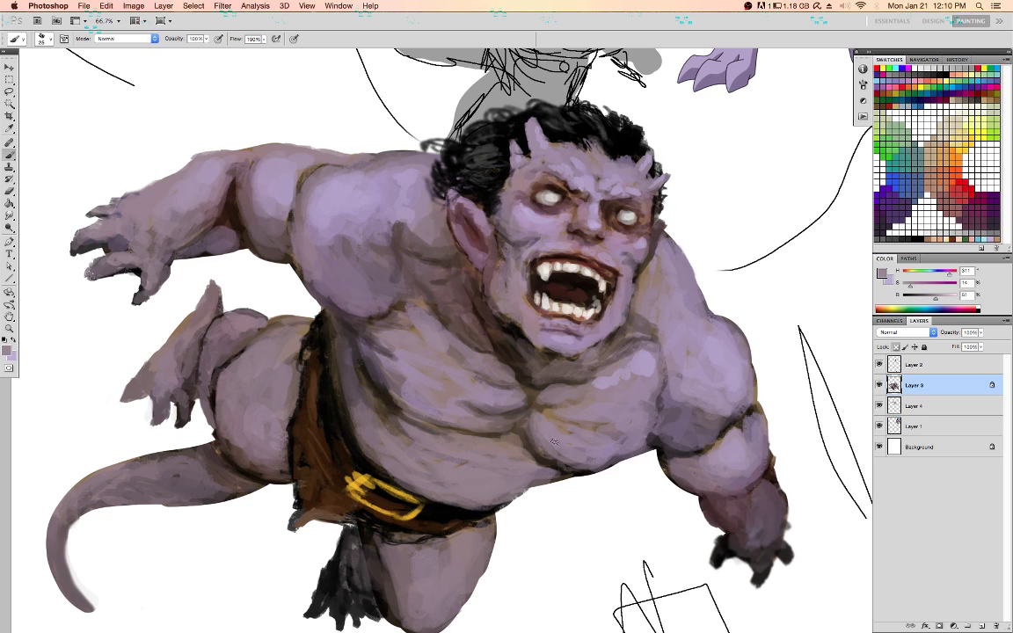
alt+click(649, 378)
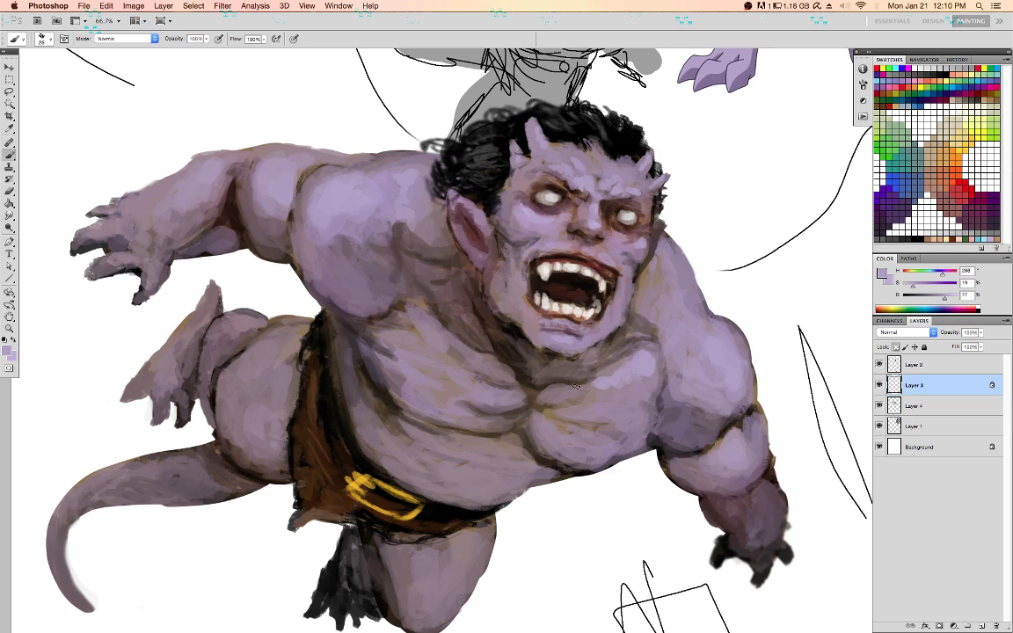
alt+click(618, 379)
Define the underside of the chin with sampled dark brown and shade the crease below the lower lip
alt+click(582, 353)
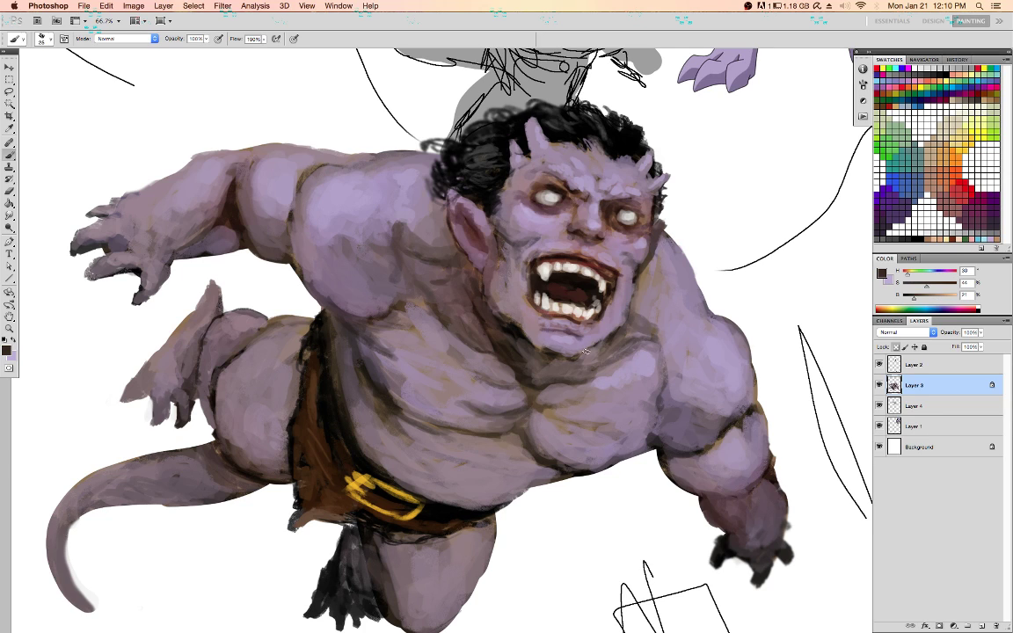
mouse_move(572, 359)
mouse_down()
mouse_move(615, 341)
mouse_move(575, 358)
mouse_move(529, 342)
mouse_up()
alt+click(551, 339)
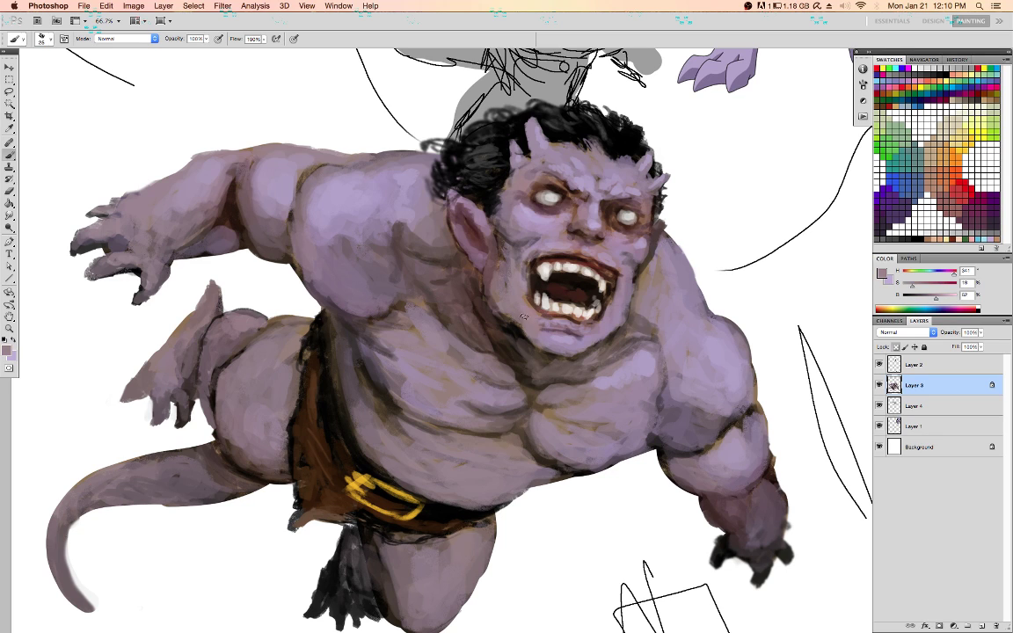
alt+click(571, 327)
alt+click(570, 327)
mouse_move(567, 328)
mouse_down()
mouse_move(531, 326)
mouse_move(535, 333)
mouse_up()
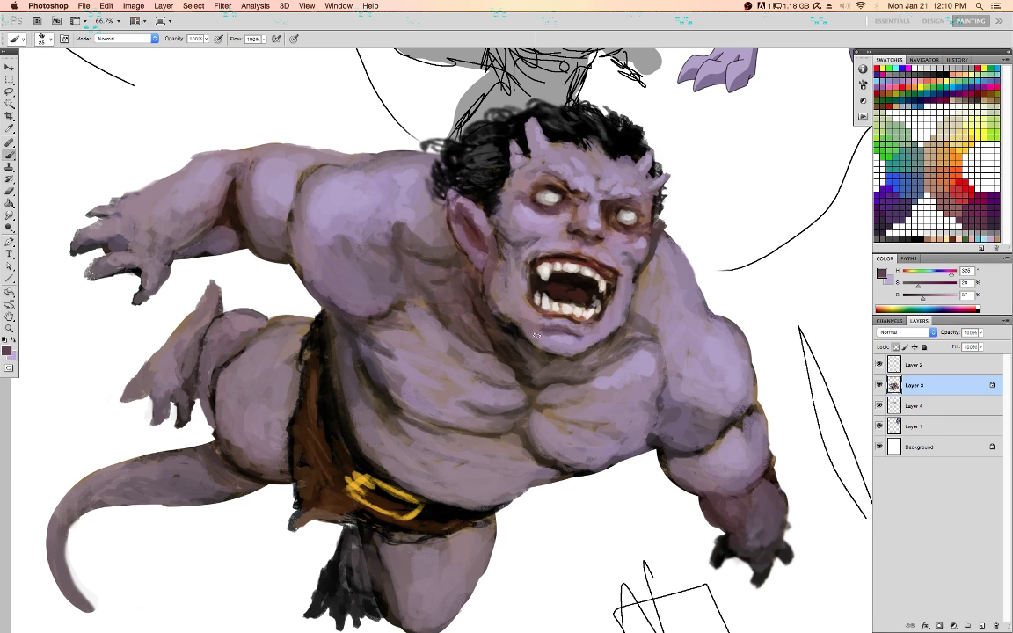
Refine the nose and eye-socket shading with sampled lilac and dark brown
alt+click(475, 288)
alt+click(585, 205)
alt+click(592, 221)
alt+click(578, 224)
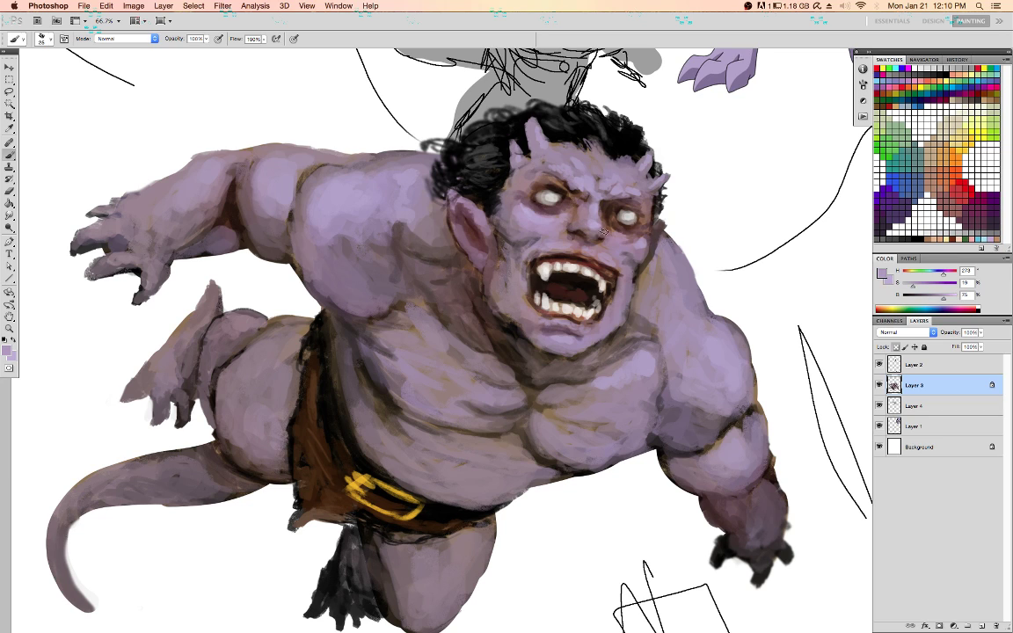
alt+click(621, 201)
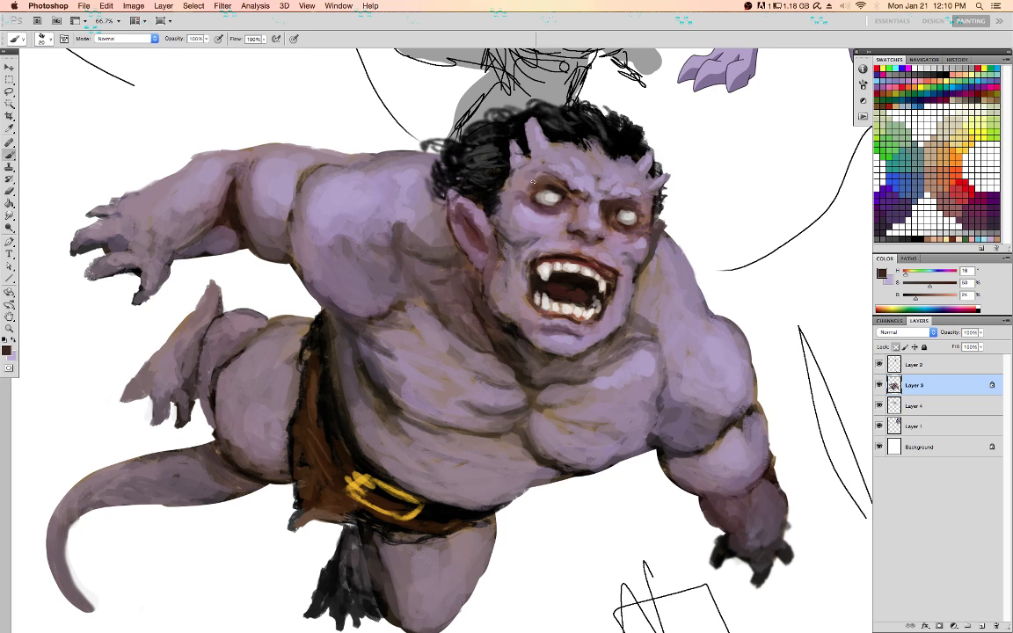
Retouch the forehead with sampled lilac and refine the upper teeth with sampled off-white and dark brown
alt+click(513, 152)
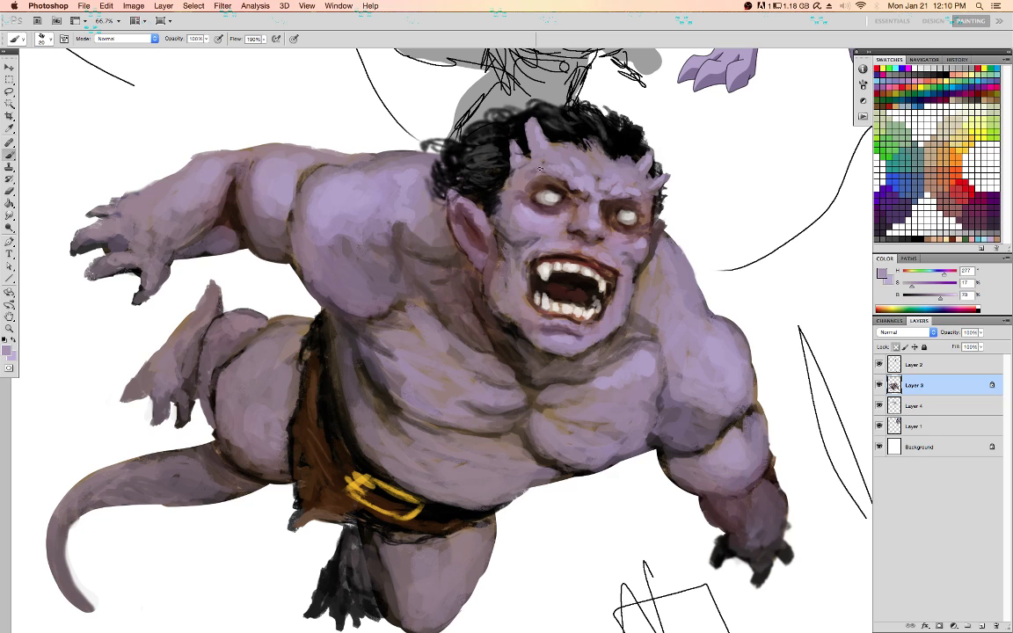
alt+click(595, 259)
alt+click(587, 264)
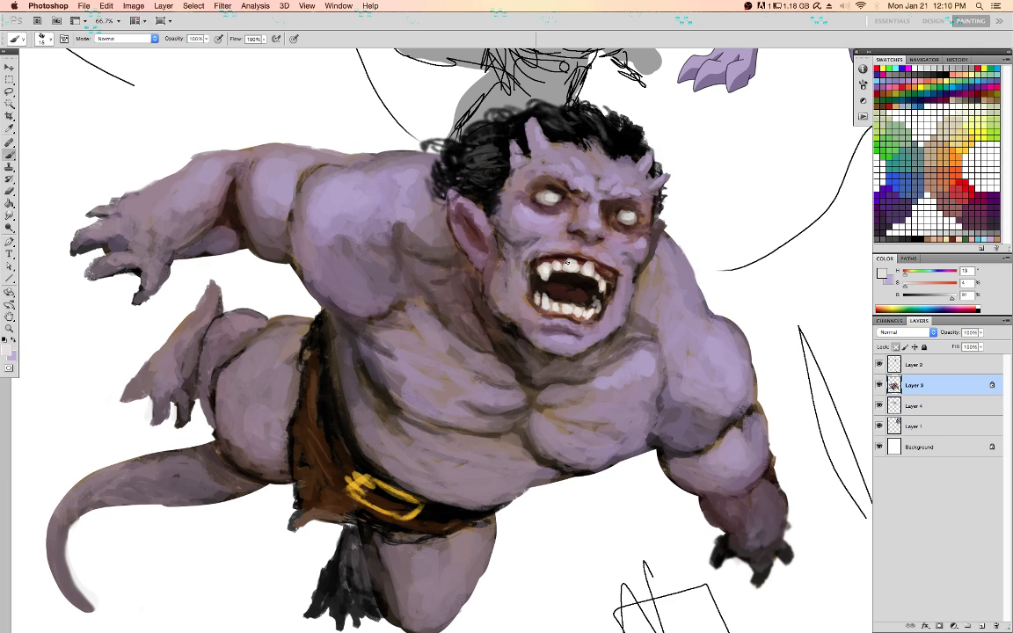
alt+click(581, 262)
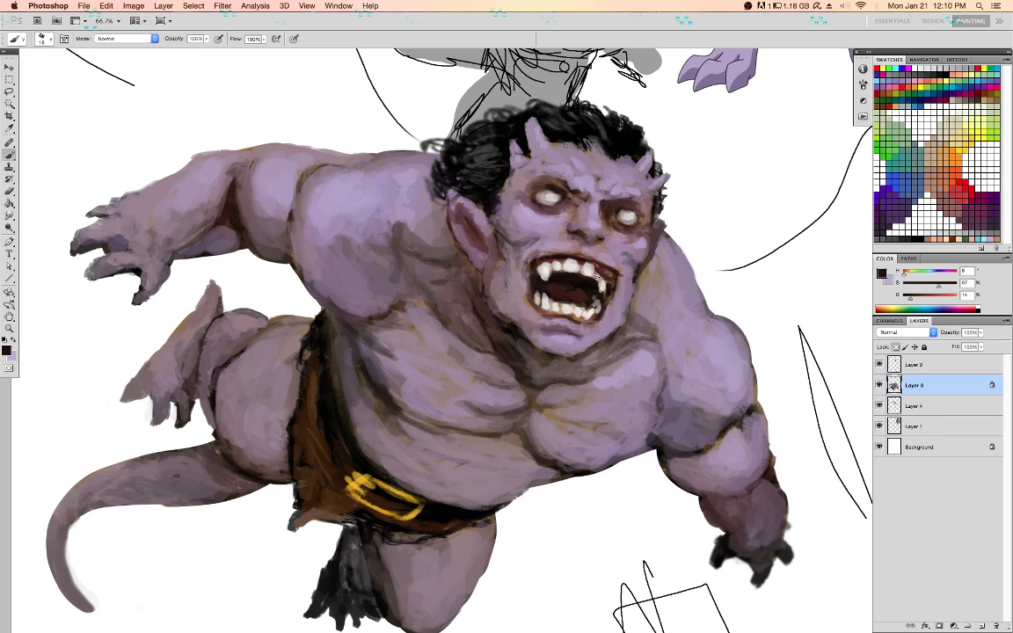
alt+click(589, 265)
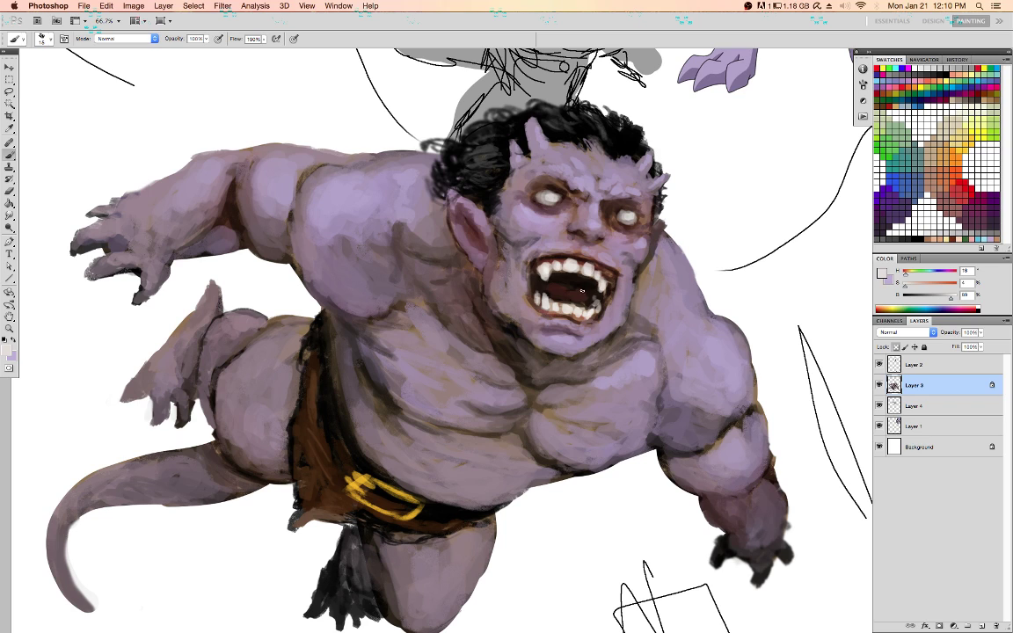
Paint the tongue and mouth interior with red and sampled dark brown tones, and touch up the lower teeth with off-white
click(940, 224)
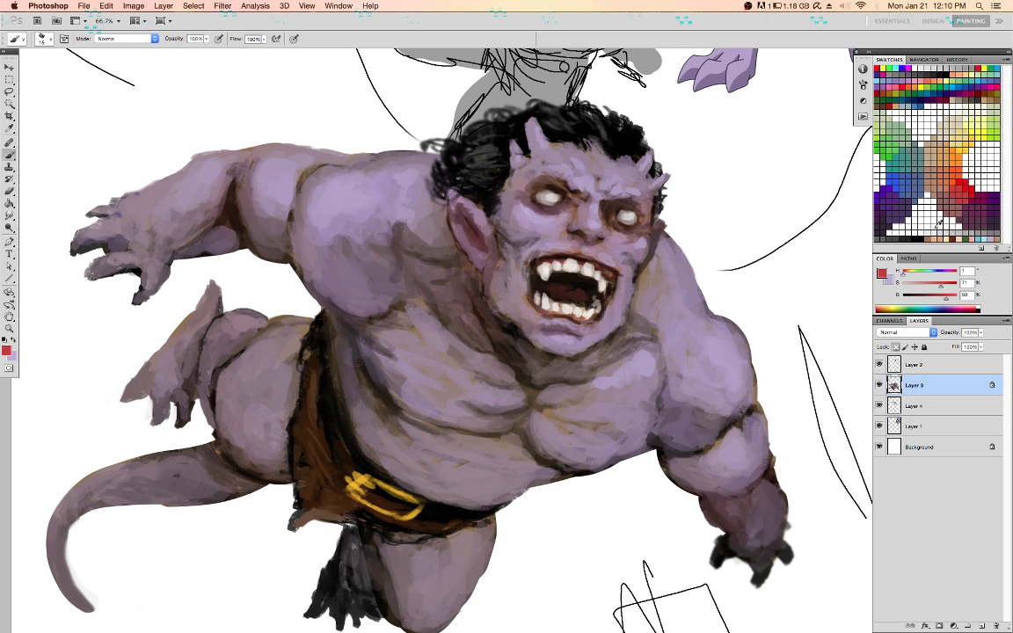
alt+click(621, 274)
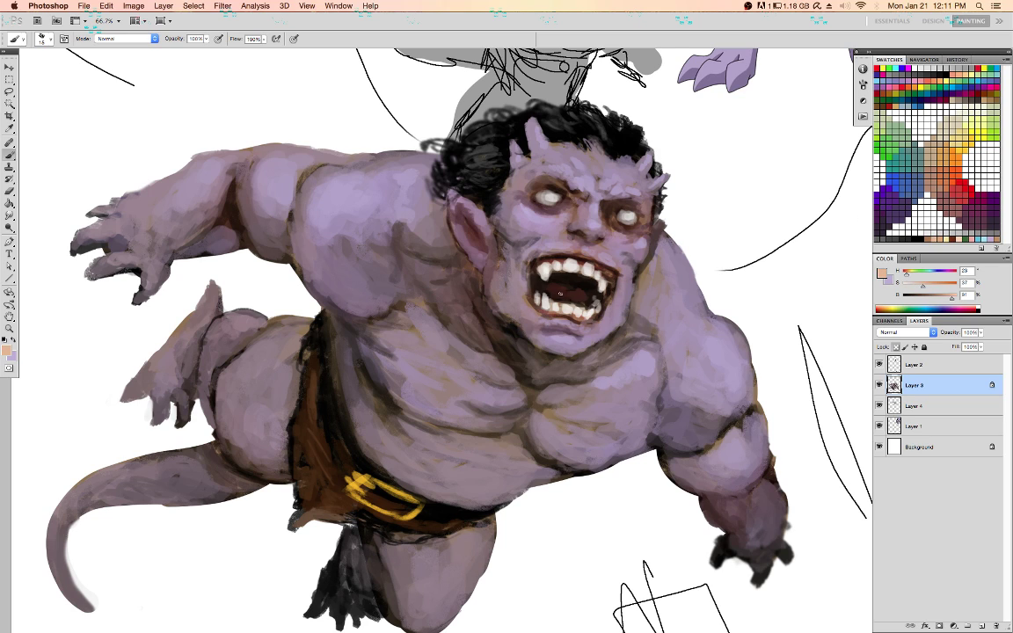
alt+click(564, 288)
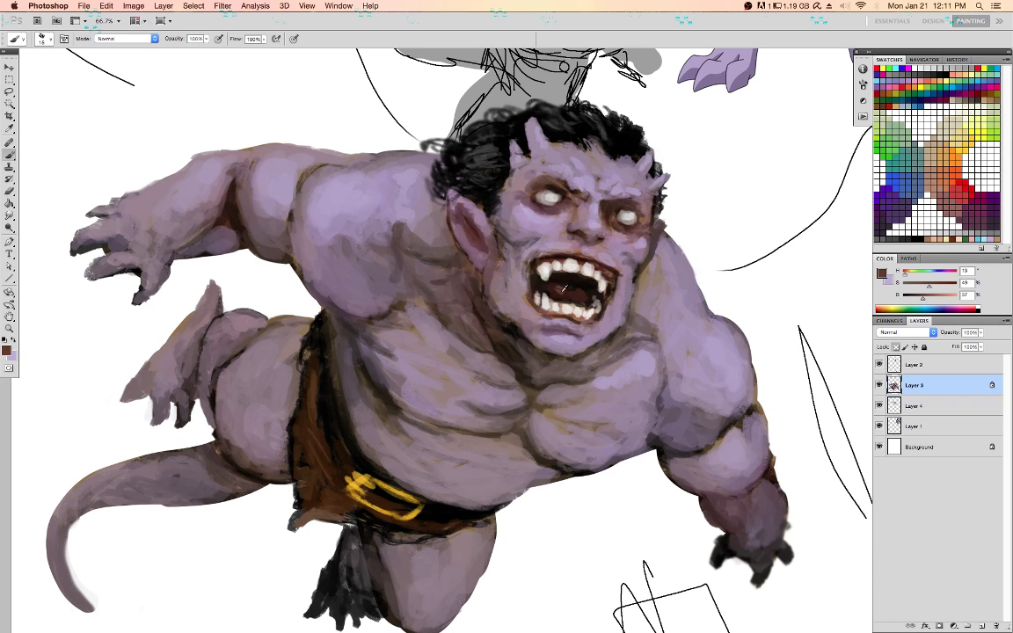
drag(565, 294, 581, 300)
alt+click(606, 286)
alt+click(602, 290)
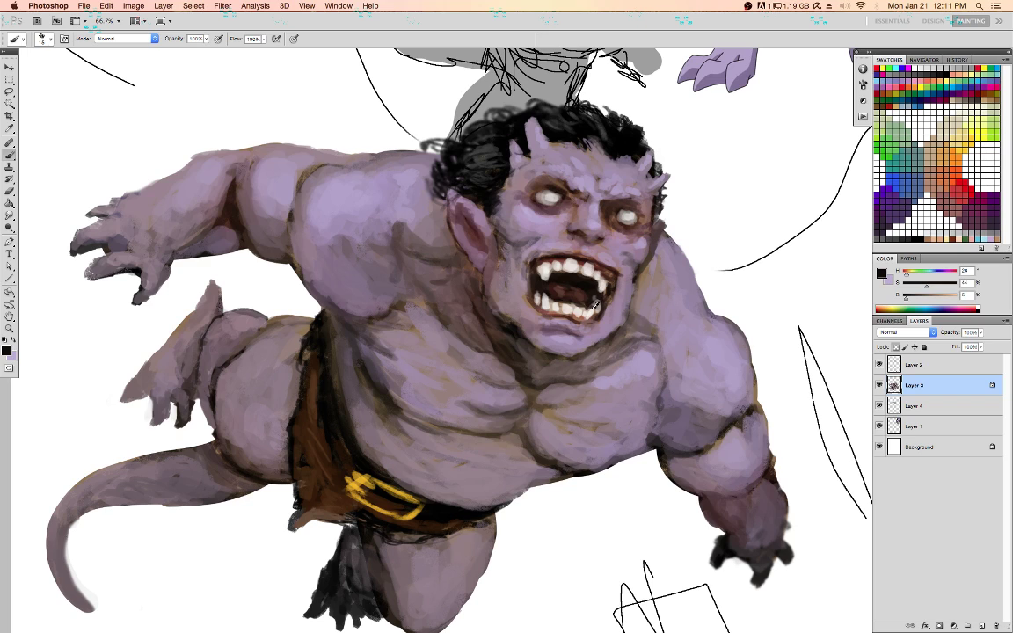
alt+click(579, 312)
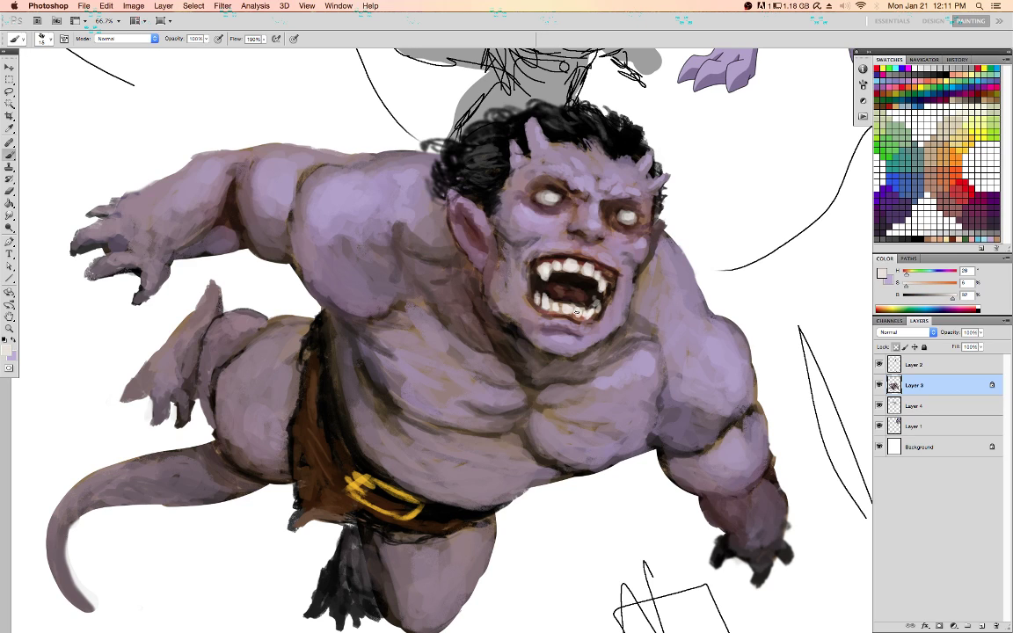
Define the lower lip with sampled muted purple and lighten the far cheek beside the mouth with sampled lilac
alt+click(555, 319)
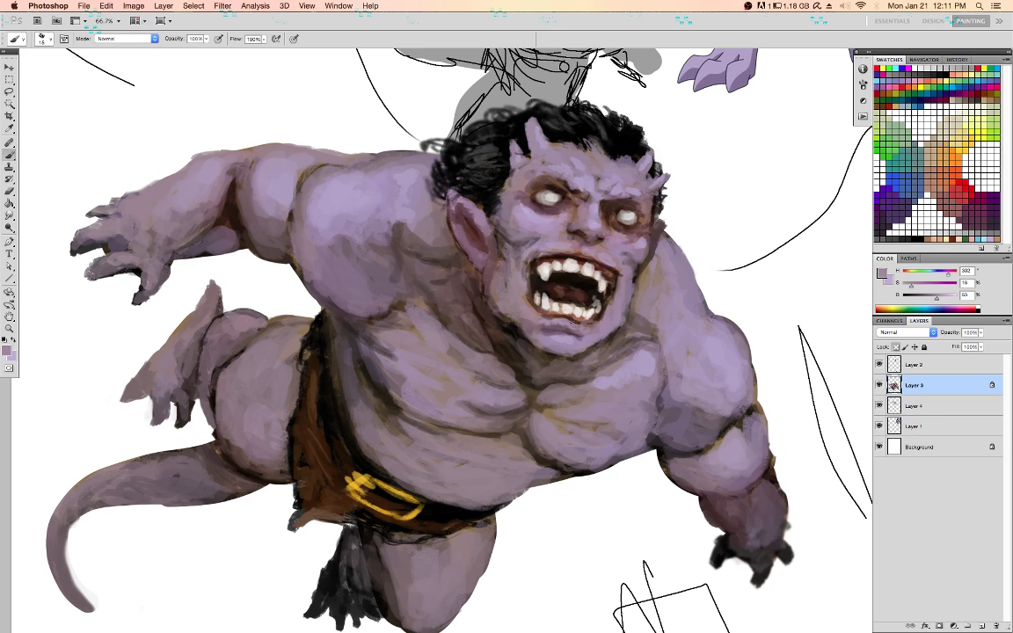
alt+click(579, 326)
drag(573, 323, 601, 320)
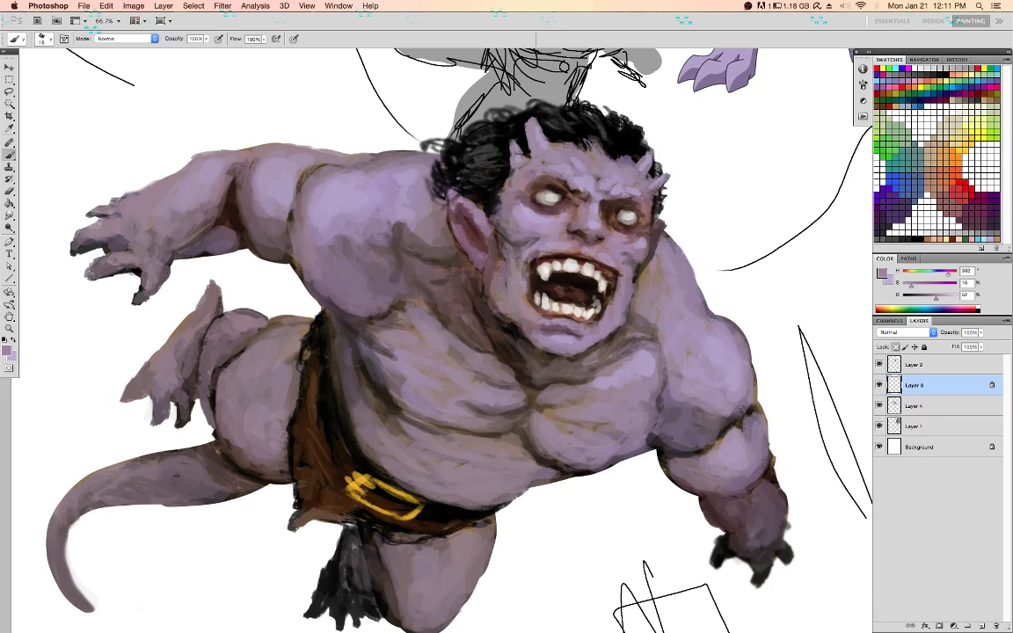
alt+click(598, 251)
alt+click(637, 251)
alt+click(643, 238)
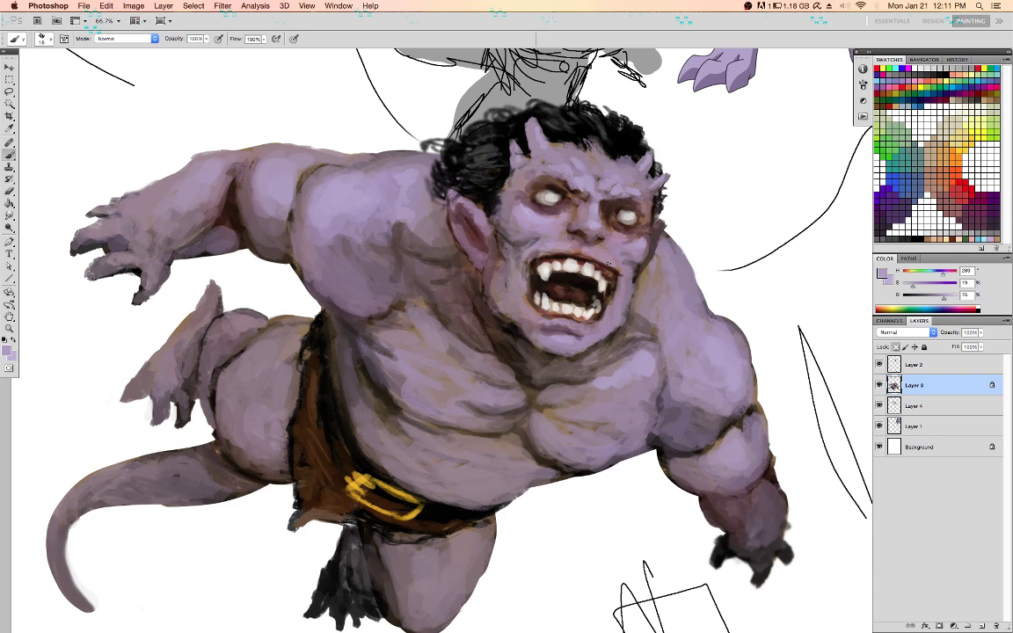
Blend the near jaw, cheek and temple in front of the ear with sampled purple skin tones
alt+click(521, 377)
alt+click(497, 275)
alt+click(488, 221)
drag(490, 237, 494, 247)
alt+click(495, 212)
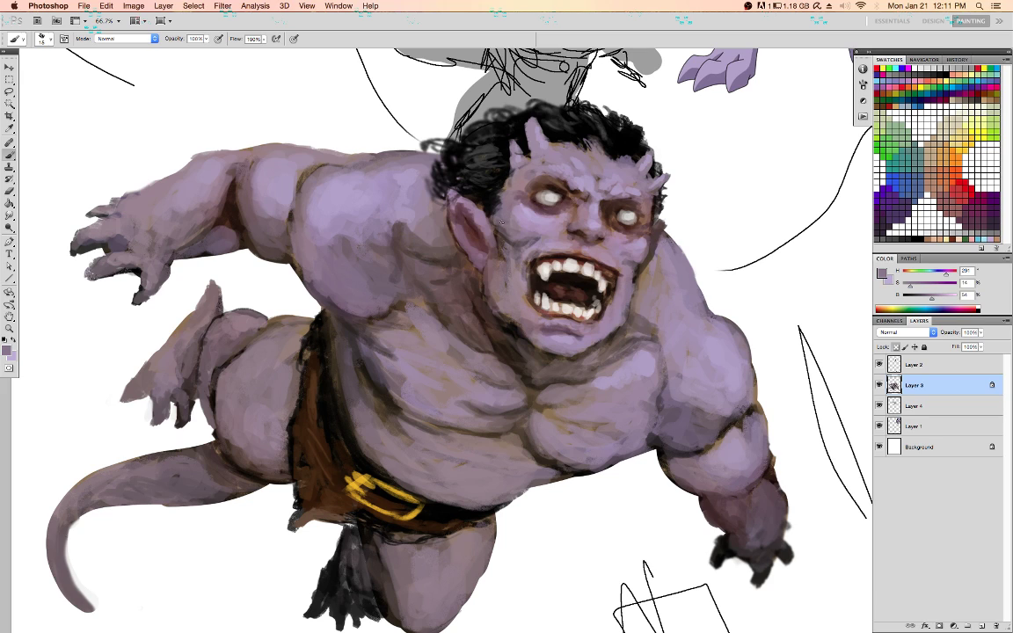
alt+click(514, 229)
alt+click(575, 217)
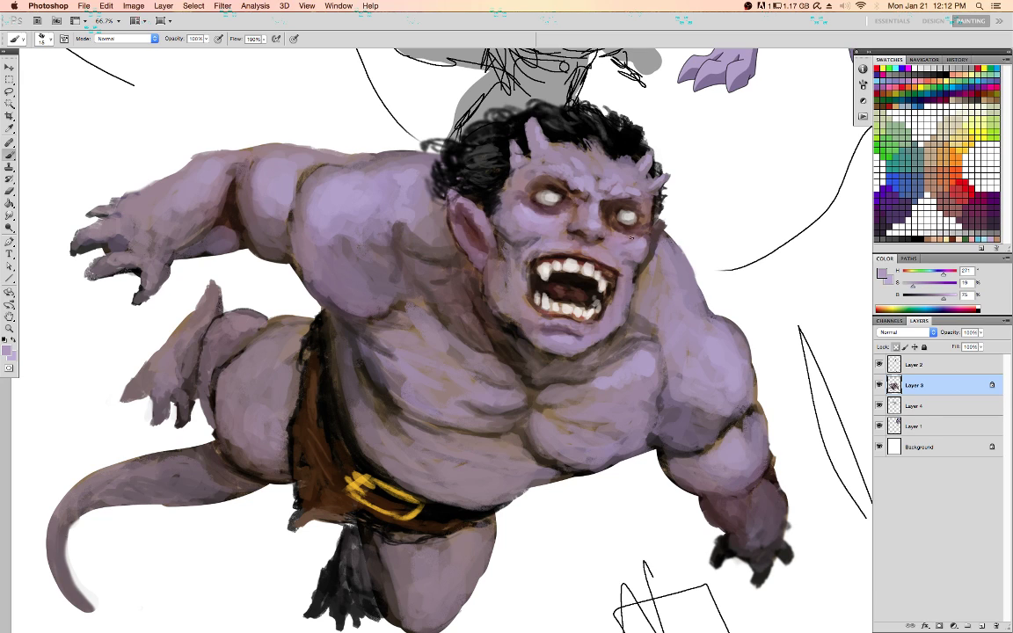
Refine the skin around the lips and along the far side of the face with sampled purples
alt+click(560, 317)
alt+click(546, 245)
alt+click(624, 281)
alt+click(632, 262)
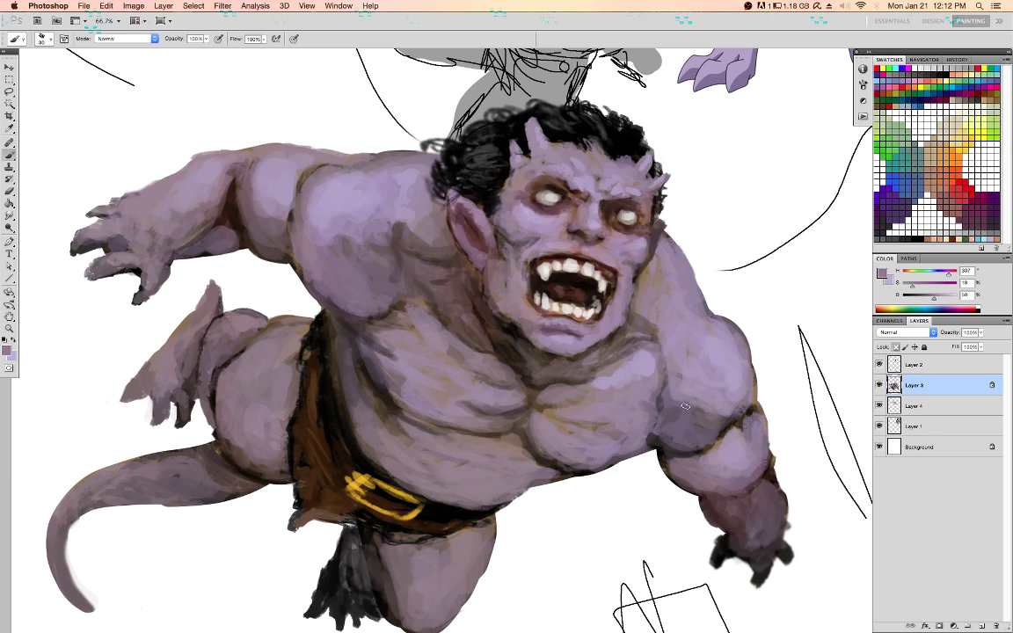
Smooth the far pectoral, collarbone shadow and near shoulder with sampled lilac and dark brown
alt+click(653, 366)
drag(655, 374, 642, 385)
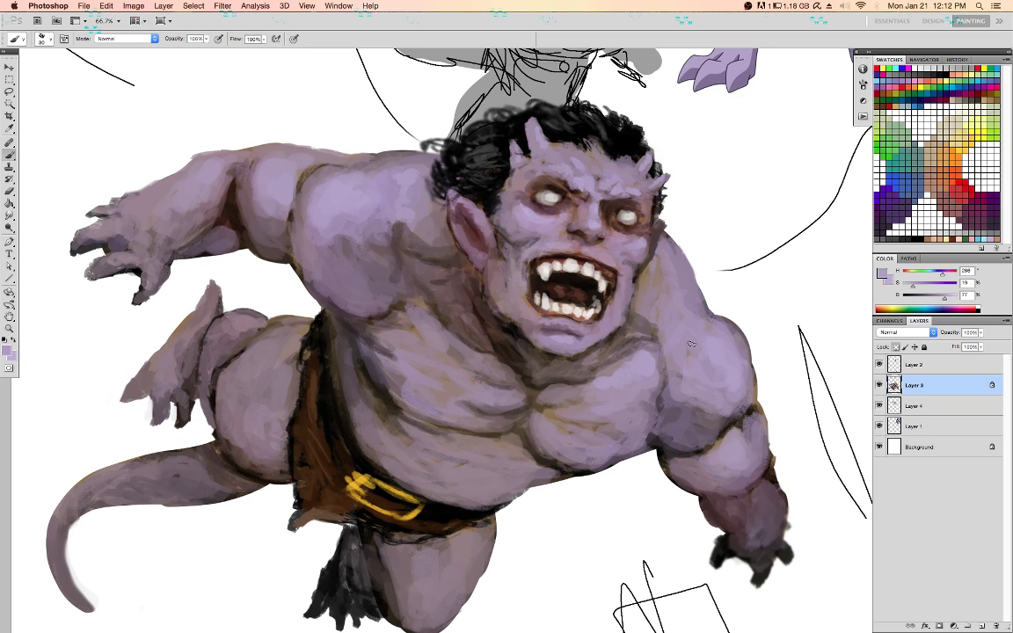
alt+click(649, 338)
mouse_move(653, 337)
mouse_down()
mouse_move(687, 325)
mouse_move(651, 345)
mouse_move(617, 352)
mouse_up()
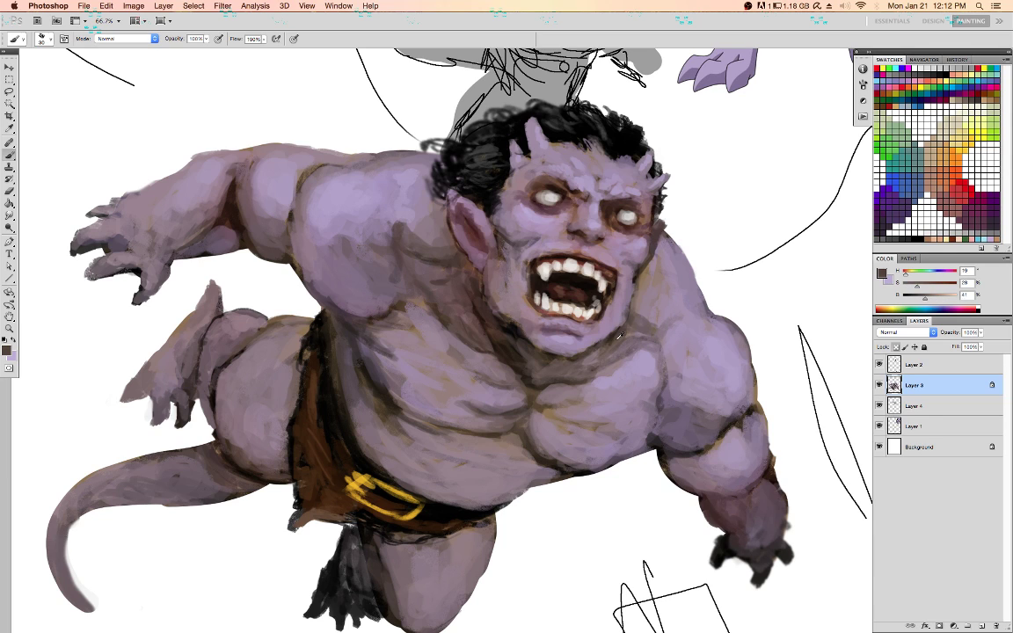
alt+click(643, 341)
alt+click(353, 201)
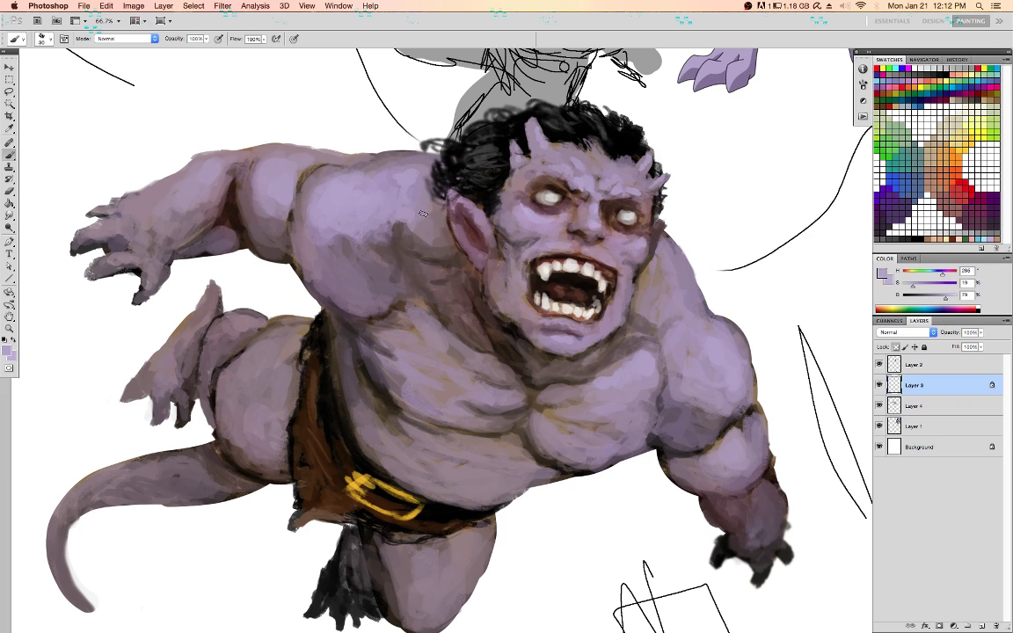
Tint the face with the red swatch, adjusting the brush size for the strokes
alt+click(519, 284)
key(bracketleft)
key(bracketleft)
alt+click(475, 211)
click(962, 196)
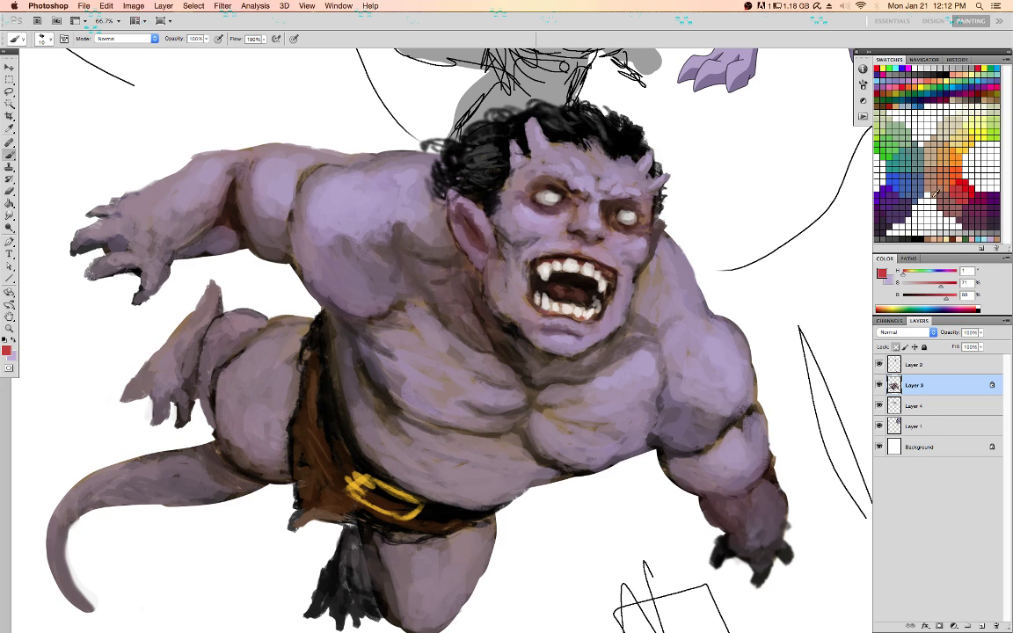
key(bracketright)
key(bracketright)
key(bracketright)
key(bracketright)
key(bracketright)
key(bracketleft)
key(bracketleft)
key(bracketleft)
key(bracketleft)
key(bracketleft)
key(bracketleft)
key(bracketleft)
Blend the near pectoral with sampled muted purple and darken the rear thigh crease with sampled brown
alt+click(481, 368)
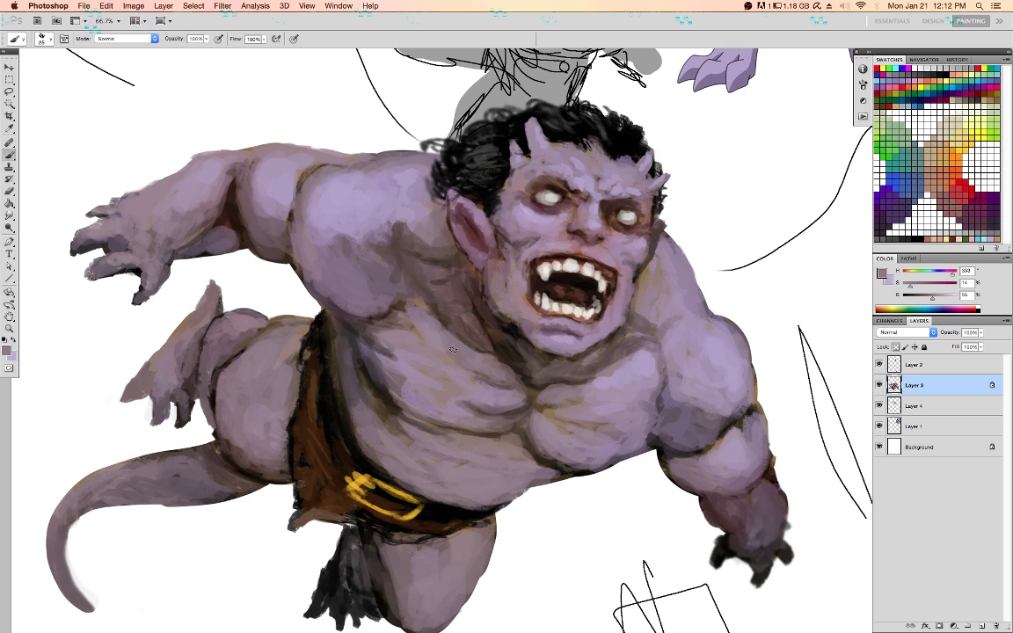
alt+click(221, 406)
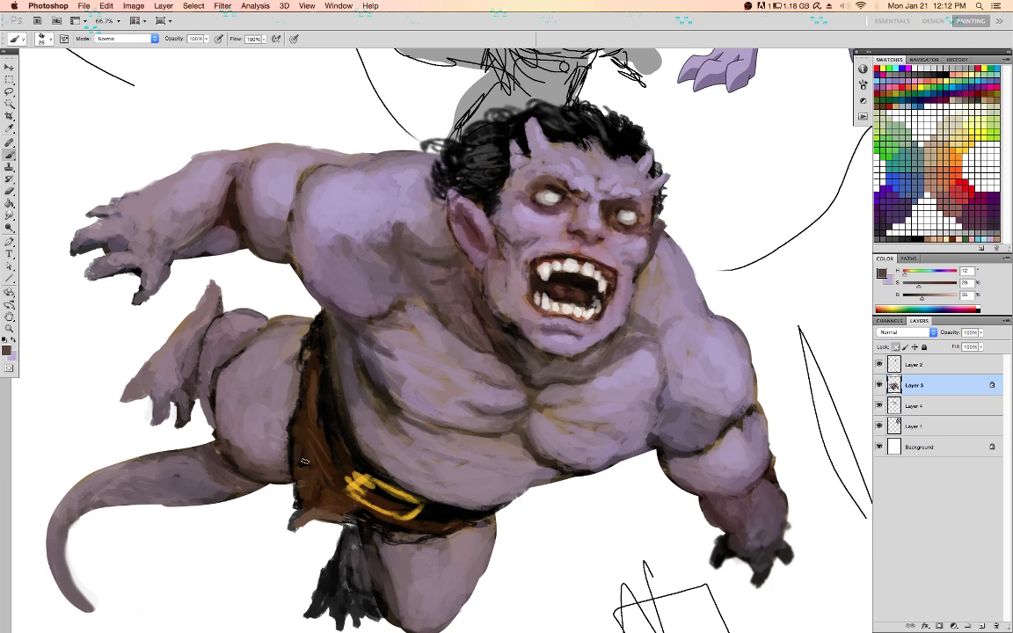
Unlock the layer's transparent pixels and draw a rough black outline along the loincloth's rear and lower edges with a small brush
key(d)
key(bracketleft)
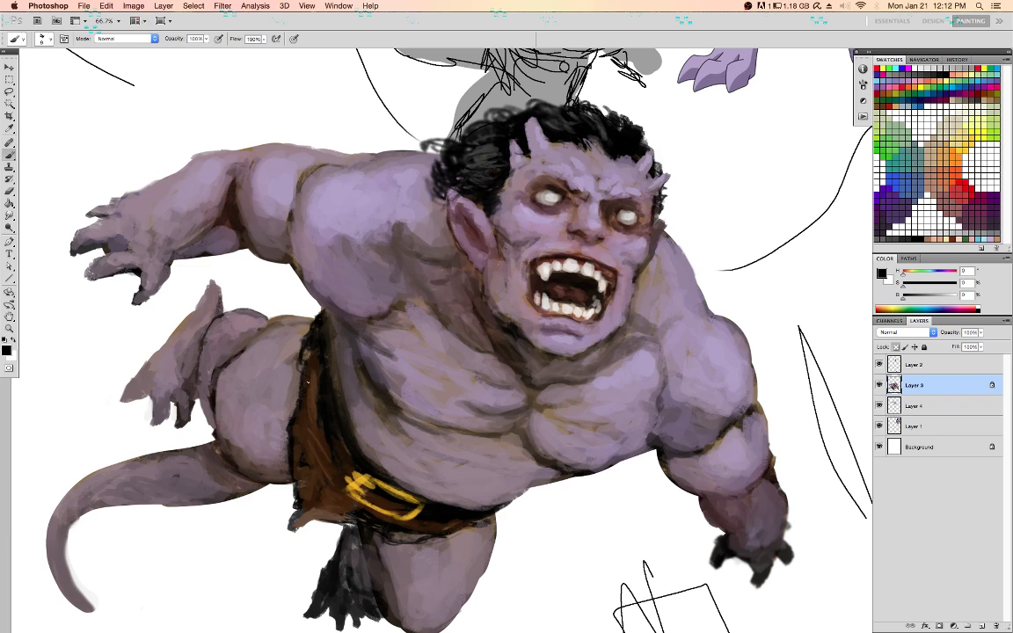
drag(321, 328, 324, 317)
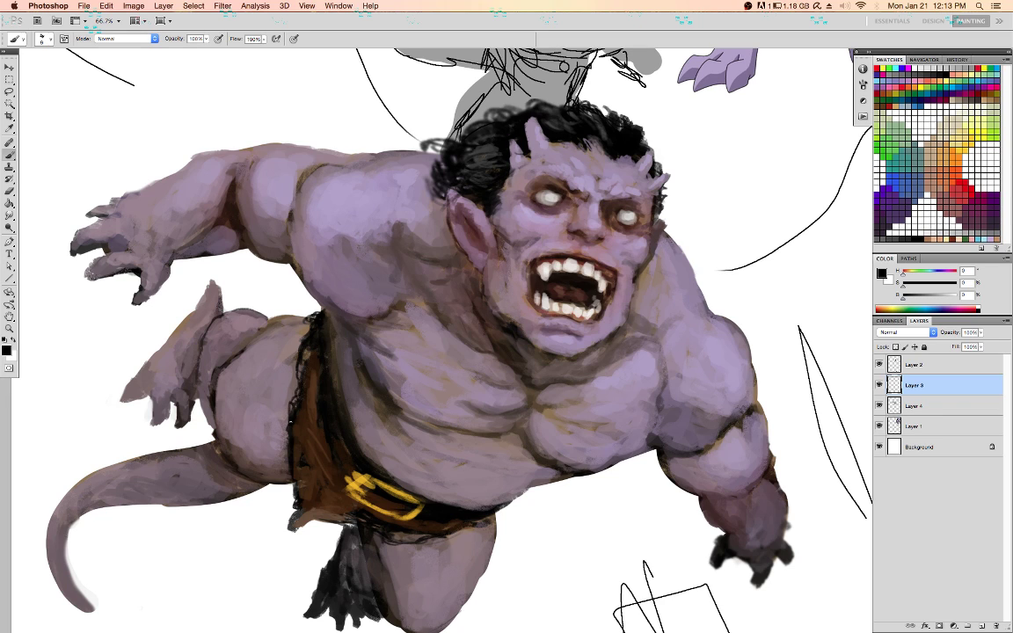
mouse_move(255, 378)
mouse_down()
mouse_move(256, 417)
mouse_move(295, 494)
mouse_move(280, 522)
mouse_move(308, 525)
mouse_move(294, 525)
mouse_up()
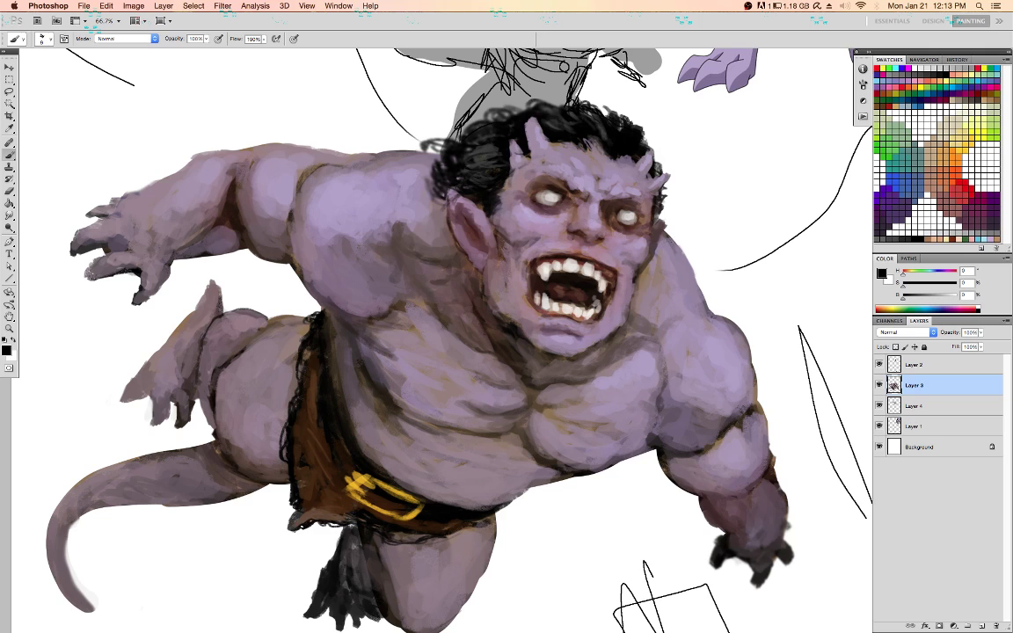
Fill in the loincloth's lower hem and side folds with sampled dark browns
alt+click(307, 473)
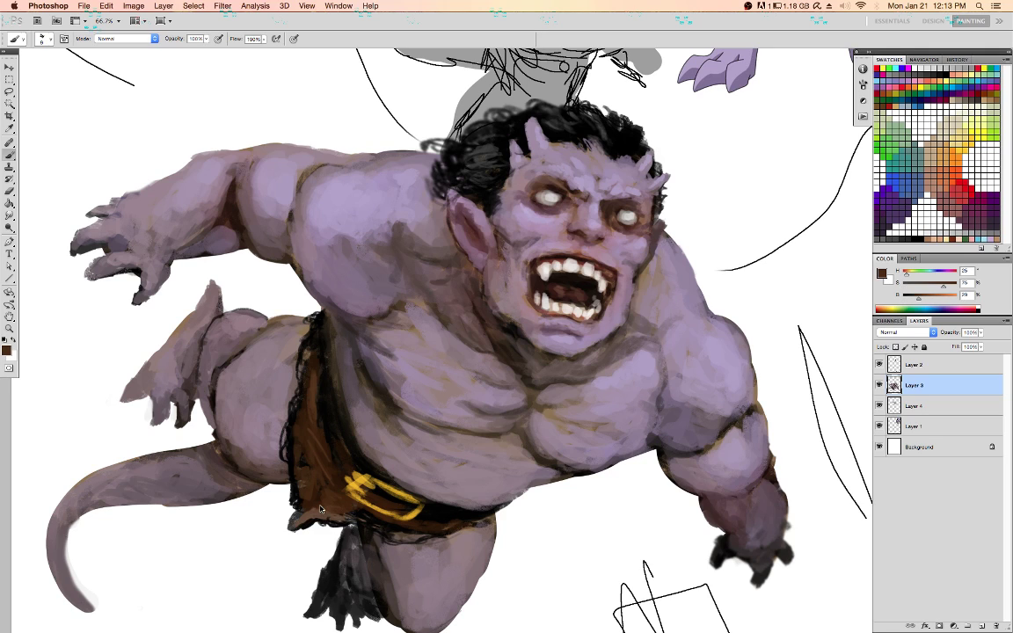
drag(309, 512, 351, 526)
alt+click(332, 401)
mouse_move(322, 454)
mouse_down()
mouse_move(323, 368)
mouse_move(301, 432)
mouse_up()
alt+click(321, 371)
Lock the layer's transparent pixels and shade the back of the rear thigh above the tail with a sampled tone
key(slash)
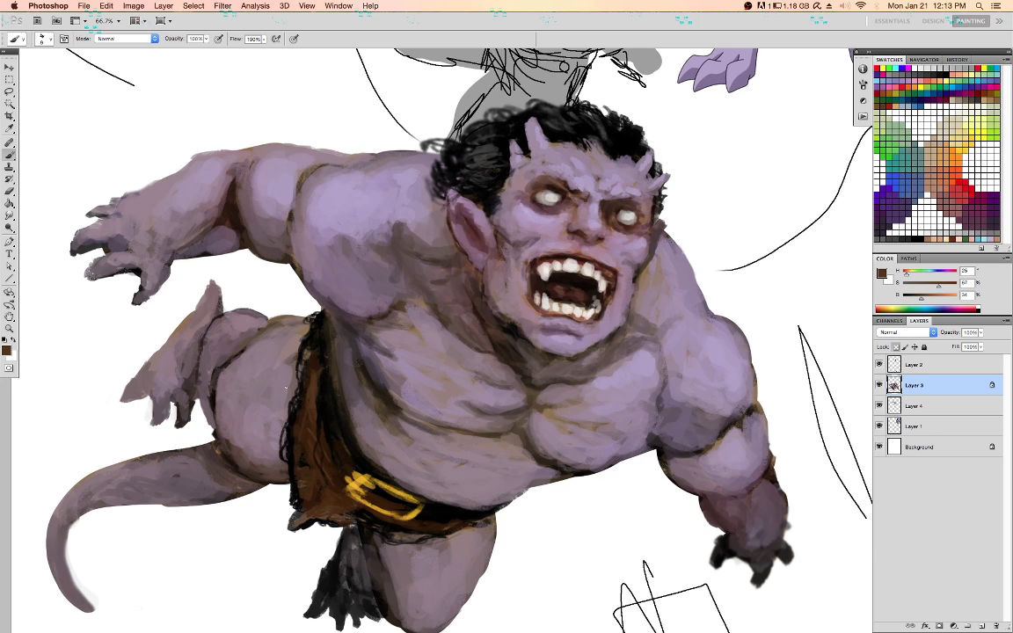
key(bracketright)
alt+click(220, 437)
drag(224, 438, 217, 427)
Unlock the transparent pixels and redraw the dark contour between the rear thigh and lower leg with a smaller brush
key(slash)
key(bracketleft)
key(bracketleft)
key(bracketleft)
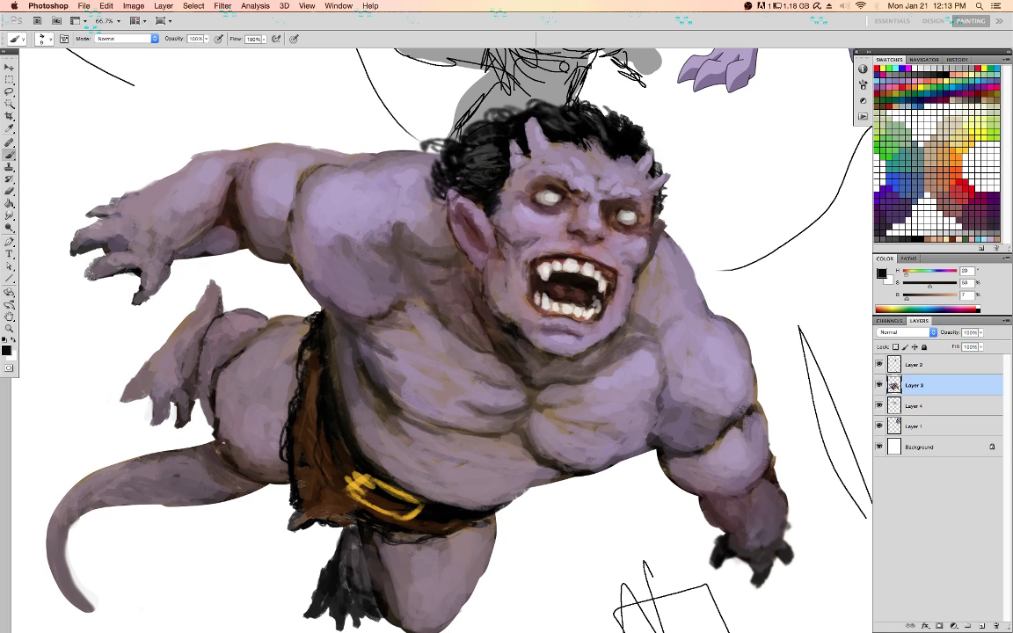
alt+click(216, 437)
mouse_move(218, 437)
mouse_down()
mouse_move(192, 380)
mouse_move(193, 404)
mouse_up()
mouse_move(212, 431)
mouse_down()
mouse_move(217, 413)
mouse_move(219, 450)
mouse_move(220, 436)
mouse_up()
alt+click(227, 422)
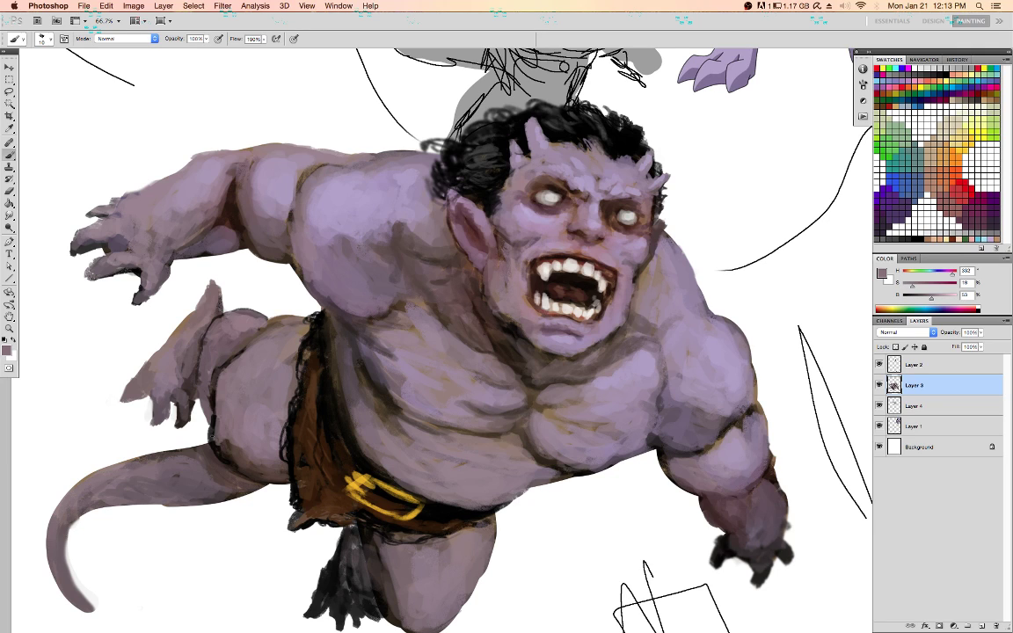
Lock the transparent pixels and soften the rear thigh's inner edge with sampled muted purple using a larger brush
key(slash)
key(bracketright)
alt+click(221, 429)
mouse_move(220, 433)
mouse_down()
mouse_move(216, 451)
mouse_move(224, 427)
mouse_up()
alt+click(228, 397)
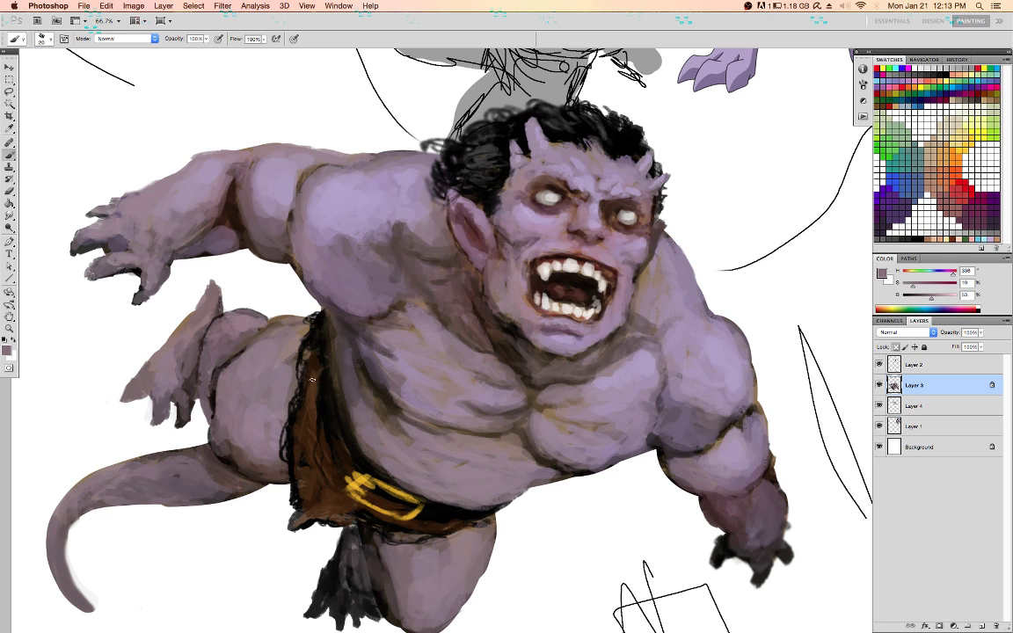
Unlock the transparent pixels and sketch black outlines along the top of the rear thigh and around the lower leg
key(slash)
key(d)
key(bracketleft)
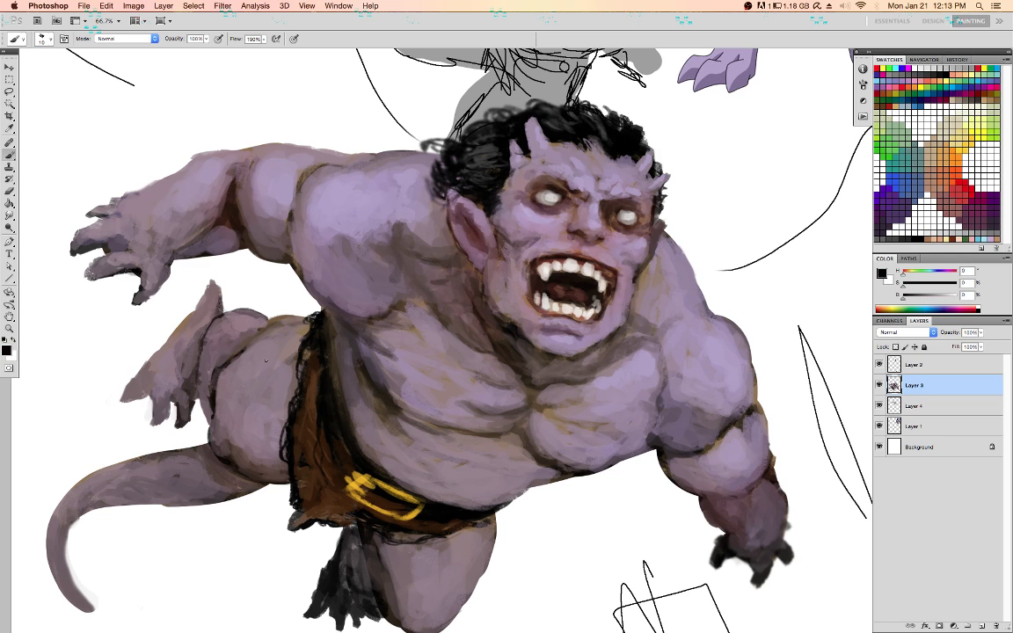
mouse_move(280, 294)
mouse_down()
mouse_move(232, 301)
mouse_move(190, 351)
mouse_move(288, 280)
mouse_up()
drag(293, 318, 315, 310)
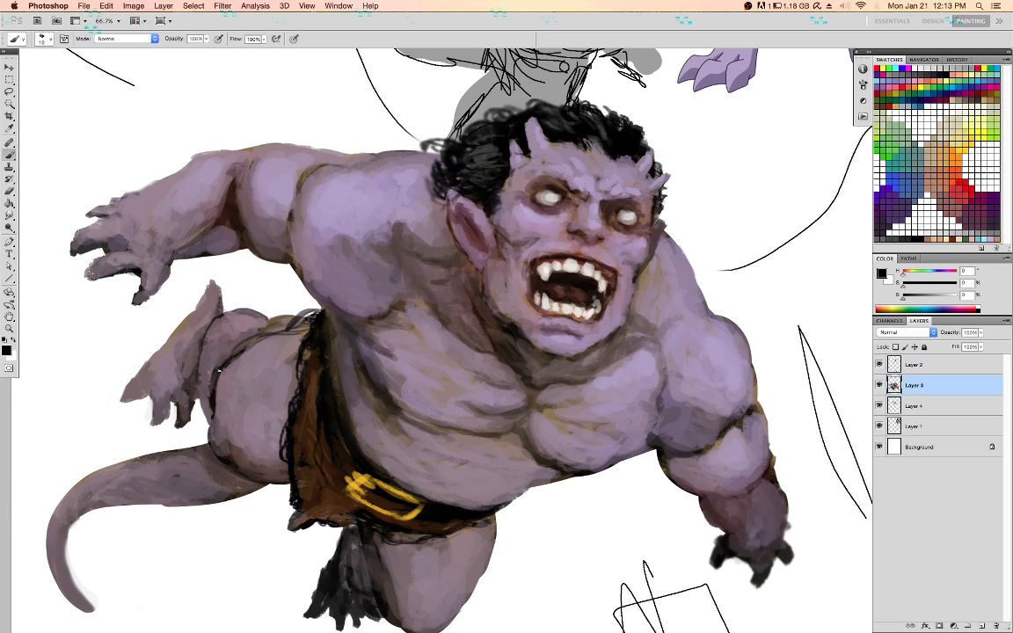
mouse_move(216, 373)
mouse_down()
mouse_move(216, 316)
mouse_move(264, 306)
mouse_move(227, 306)
mouse_move(208, 330)
mouse_move(206, 407)
mouse_move(197, 399)
mouse_move(190, 416)
mouse_move(190, 405)
mouse_up()
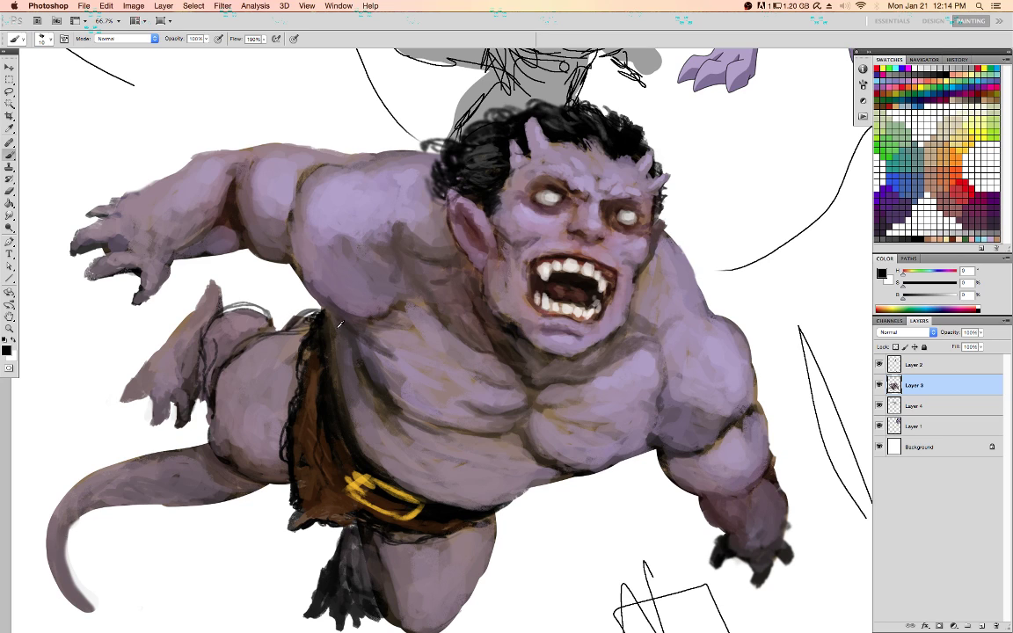
Extend the loincloth's upper rear edge with ragged black strokes and sampled brown
alt+click(301, 333)
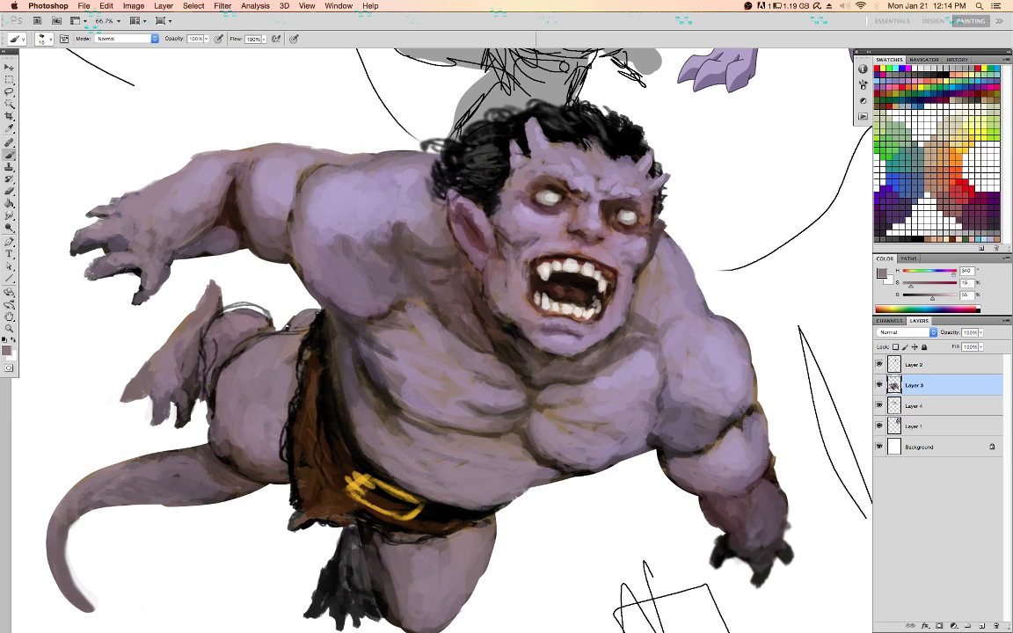
key(d)
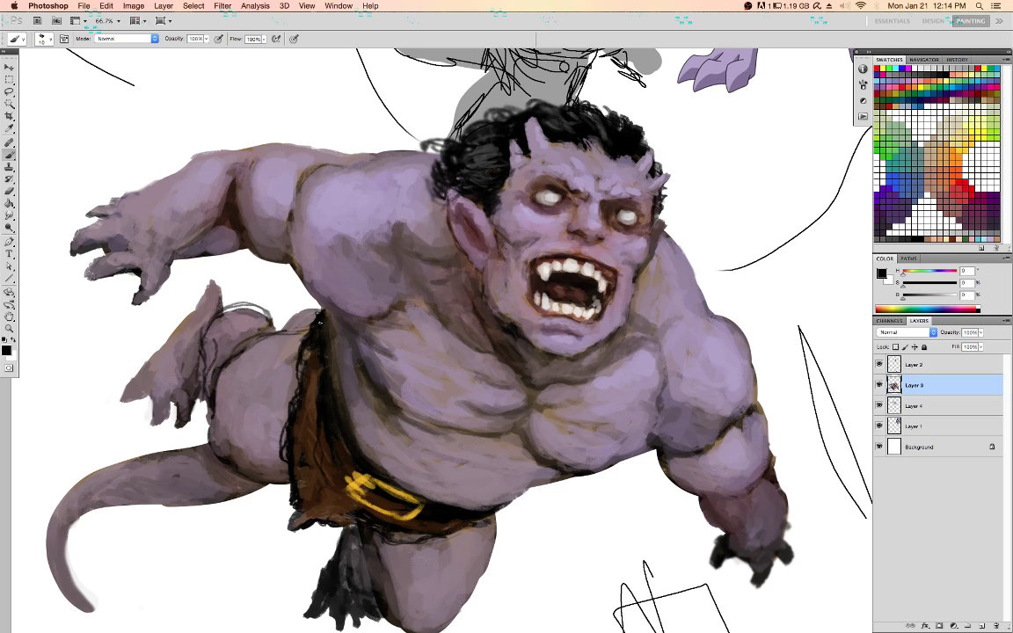
mouse_move(318, 313)
mouse_down()
mouse_move(294, 347)
mouse_move(295, 314)
mouse_move(312, 311)
mouse_move(299, 309)
mouse_move(310, 316)
mouse_move(310, 308)
mouse_move(291, 352)
mouse_up()
mouse_move(298, 366)
mouse_down()
mouse_move(285, 402)
mouse_move(279, 377)
mouse_move(293, 399)
mouse_move(295, 390)
mouse_move(314, 399)
mouse_move(312, 379)
mouse_move(297, 383)
mouse_move(313, 353)
mouse_up()
alt+click(304, 394)
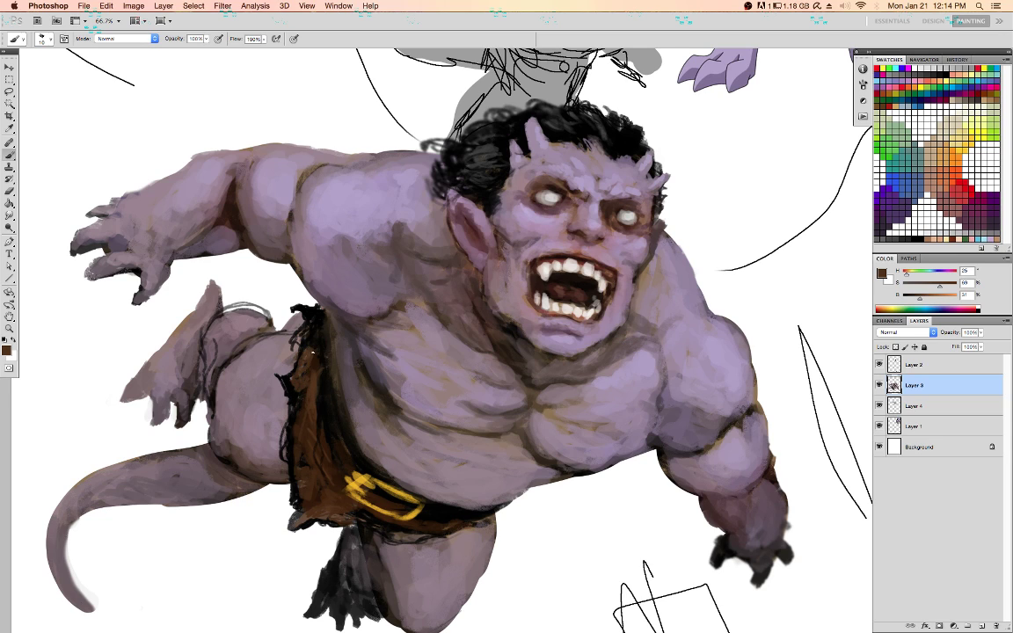
Cover the stray outline above the bent rear lower leg with sampled muted purple tones
alt+click(252, 355)
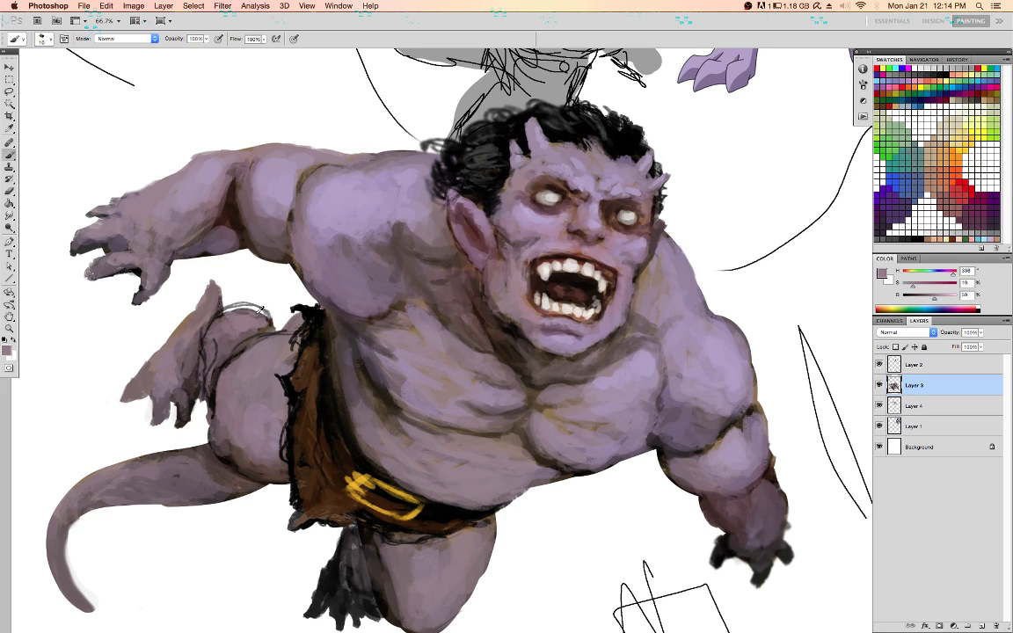
alt+click(257, 312)
mouse_move(256, 312)
mouse_down()
mouse_move(220, 314)
mouse_move(238, 305)
mouse_up()
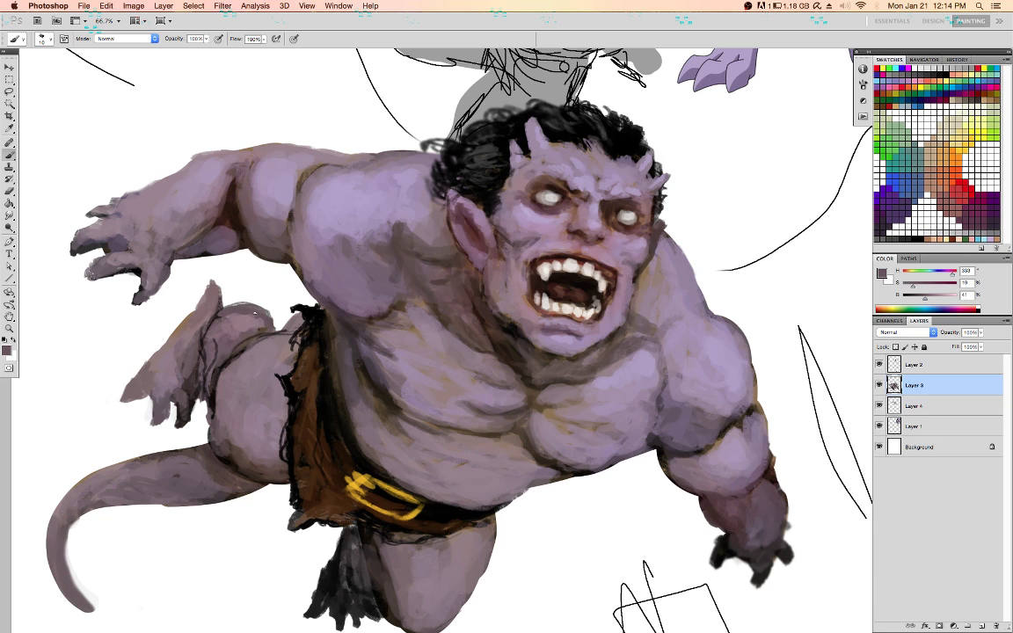
Redraw the dark contour running from the rear thigh crease down to the foot with sampled tones
alt+click(227, 355)
drag(217, 343, 187, 404)
alt+click(188, 396)
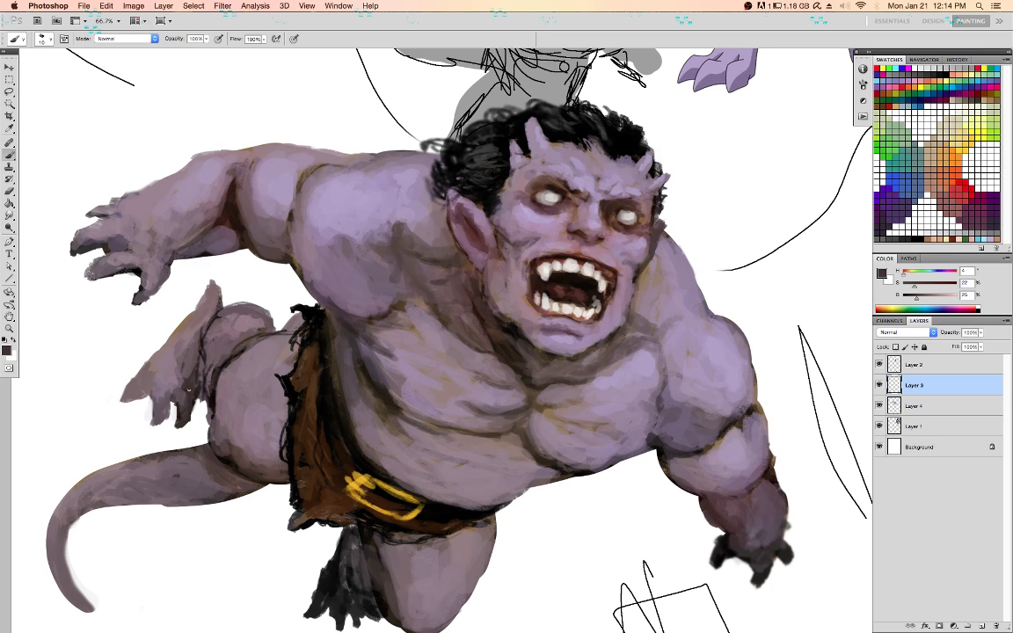
alt+click(167, 354)
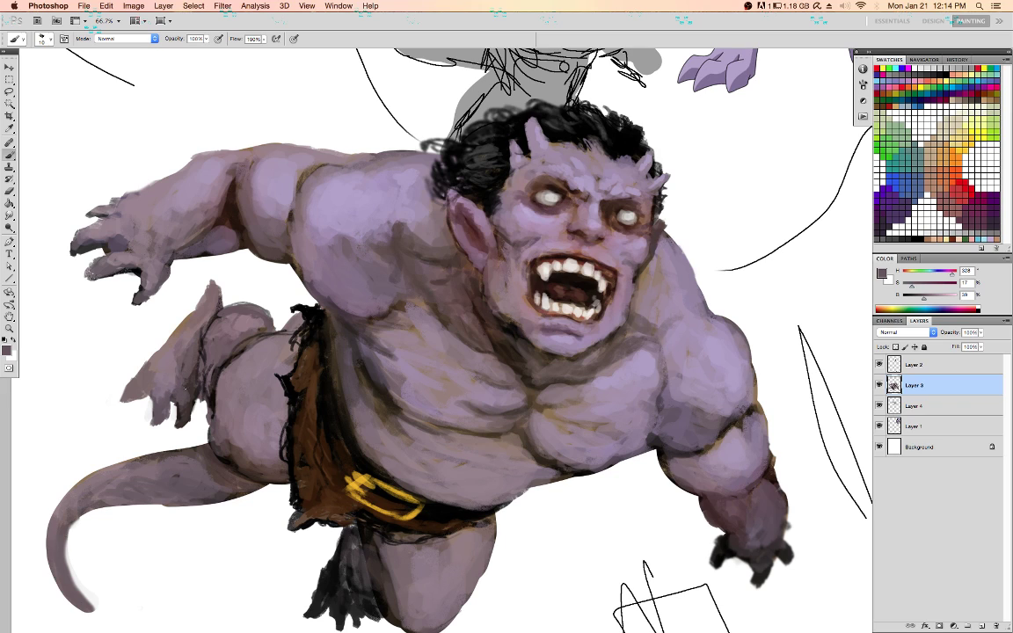
alt+click(196, 394)
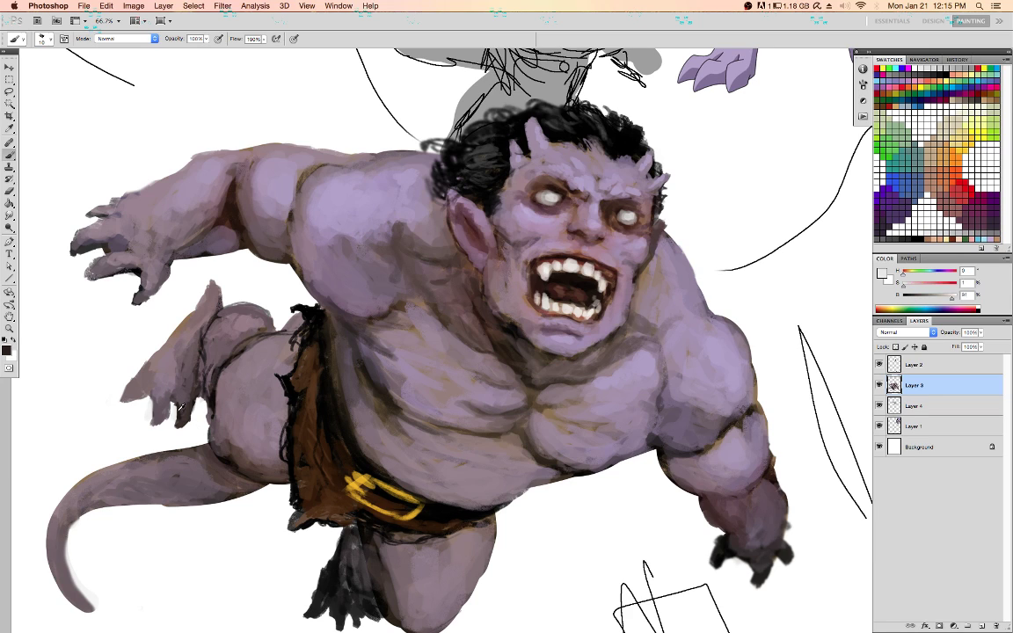
Refine the rear foot's toes and the gaps between them with black and sampled muted purple
alt+click(178, 407)
drag(155, 353, 162, 347)
alt+click(183, 406)
drag(185, 408, 198, 383)
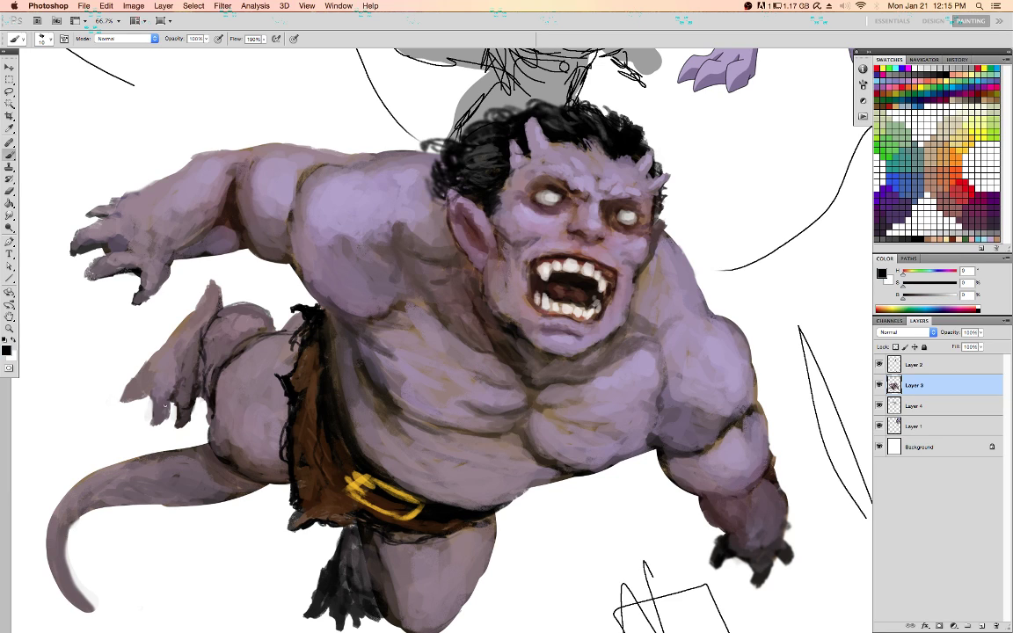
alt+click(148, 369)
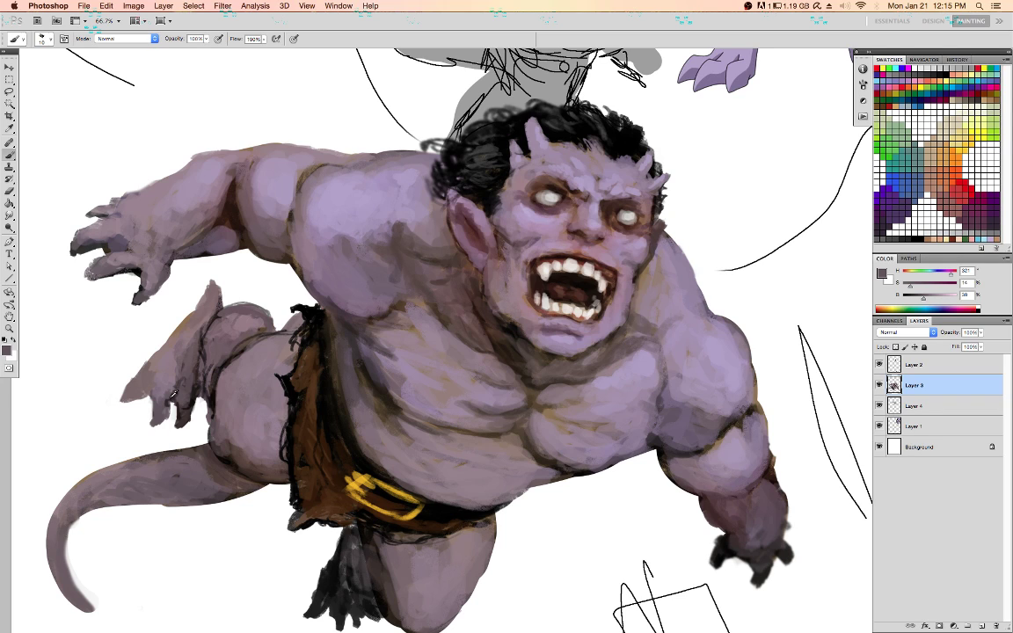
alt+click(158, 354)
mouse_move(167, 398)
mouse_down()
mouse_move(137, 392)
mouse_move(158, 382)
mouse_up()
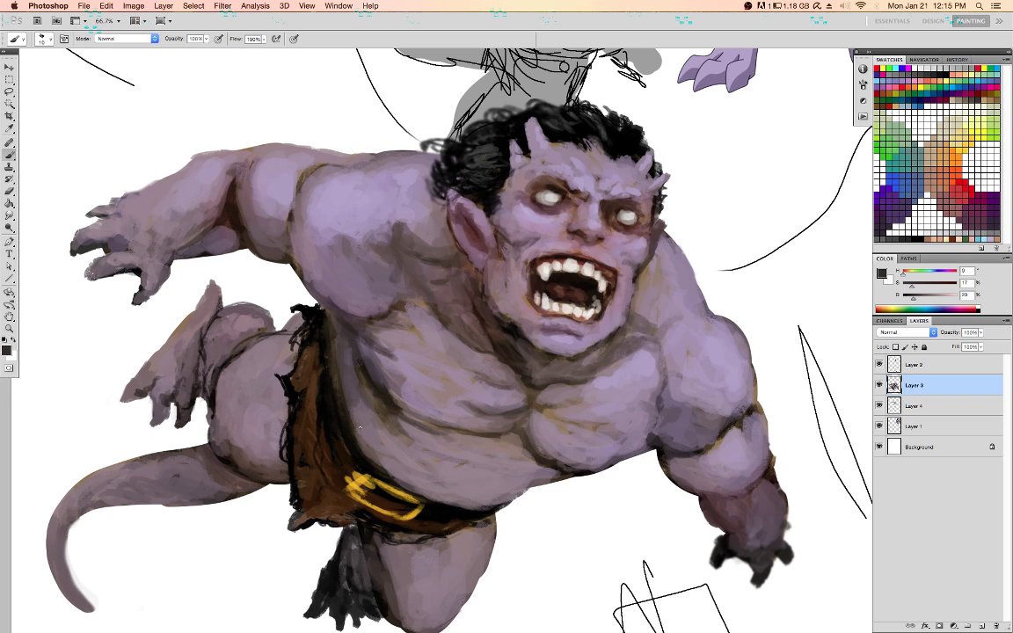
Rework the loincloth's lower hem with sampled brown and sharpen the gold buckle with black and sampled gold
alt+click(319, 507)
mouse_move(314, 522)
mouse_down()
mouse_move(347, 521)
mouse_move(377, 513)
mouse_move(327, 502)
mouse_up()
alt+click(360, 517)
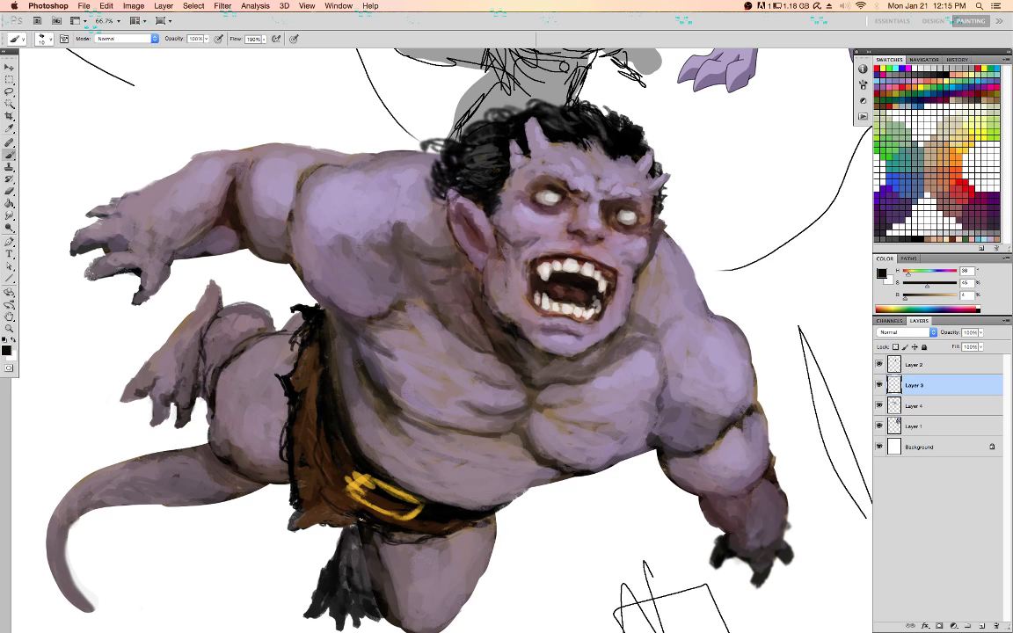
alt+click(308, 442)
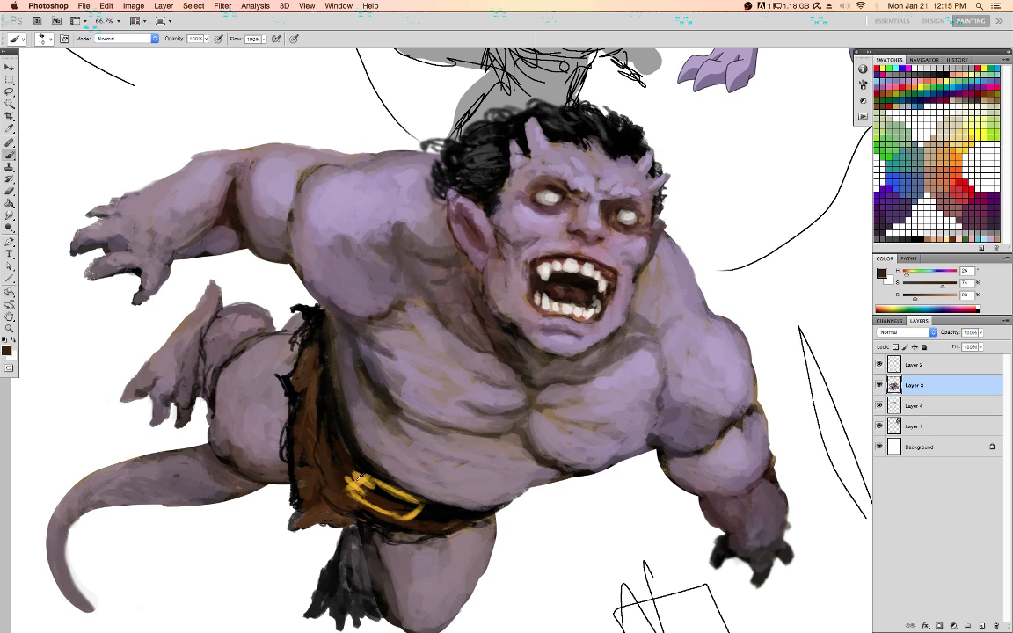
key(d)
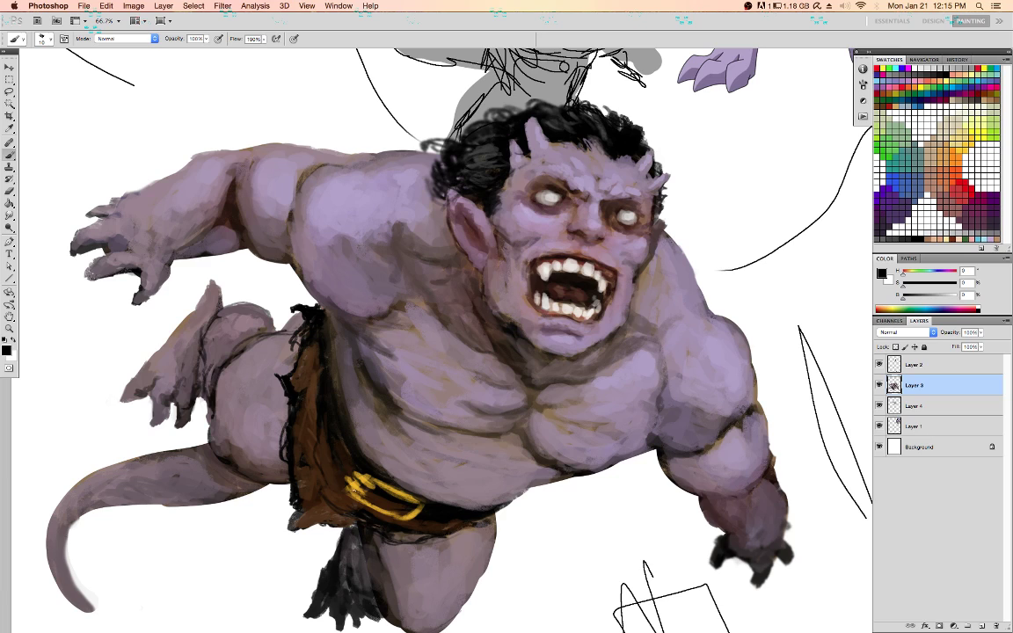
alt+click(380, 480)
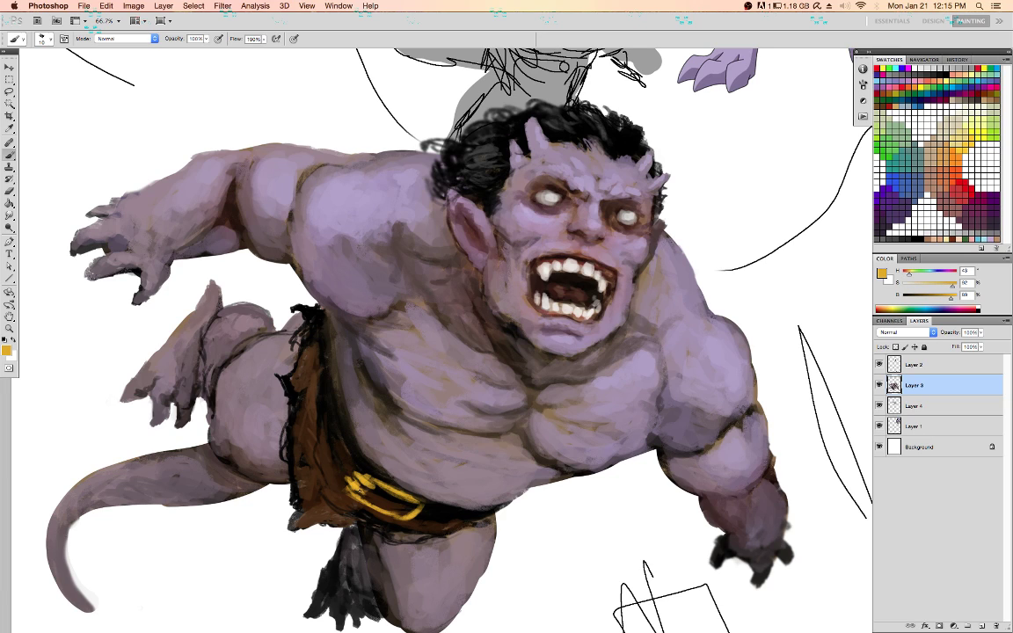
Paint a highlight along the black waistband beside the belly with white, blending it using sampled grey and dark tones
key(x)
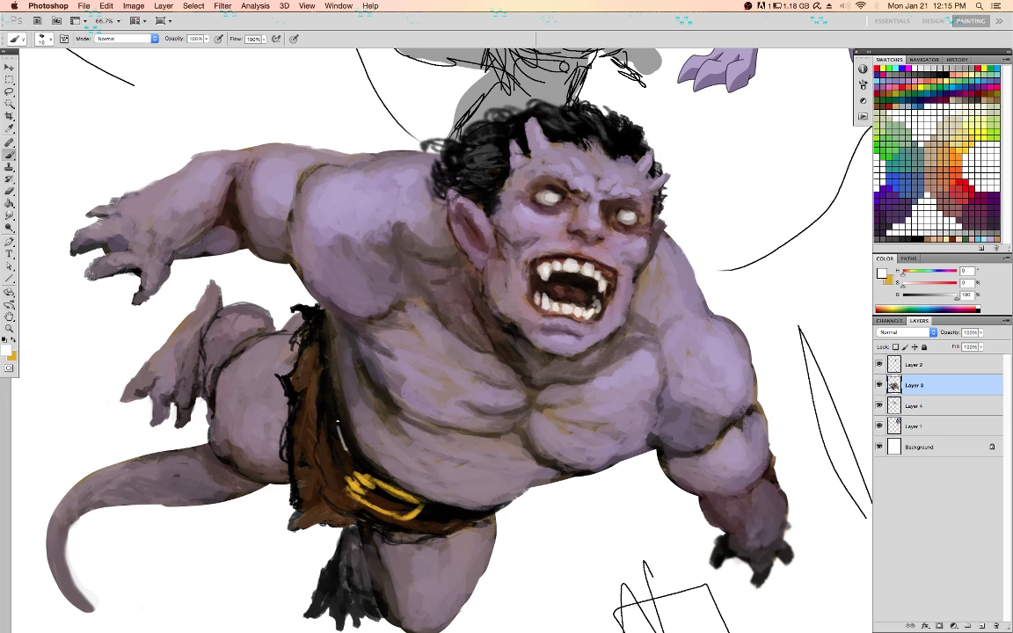
drag(338, 422, 343, 457)
alt+click(340, 441)
alt+click(346, 439)
drag(331, 403, 338, 429)
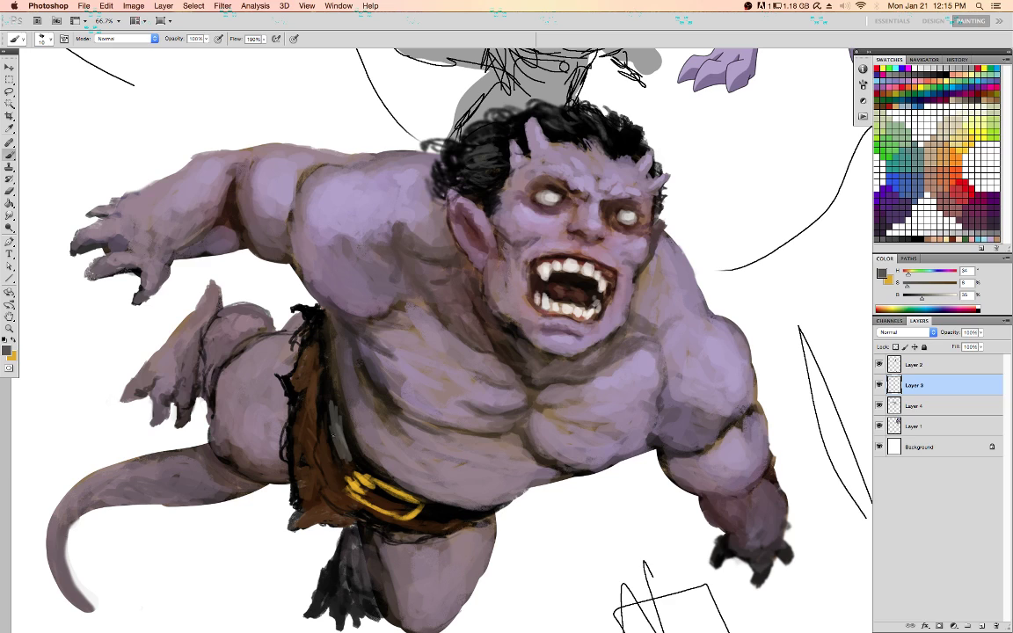
alt+click(348, 432)
mouse_move(332, 398)
mouse_down()
mouse_move(349, 458)
mouse_move(340, 436)
mouse_move(345, 450)
mouse_up()
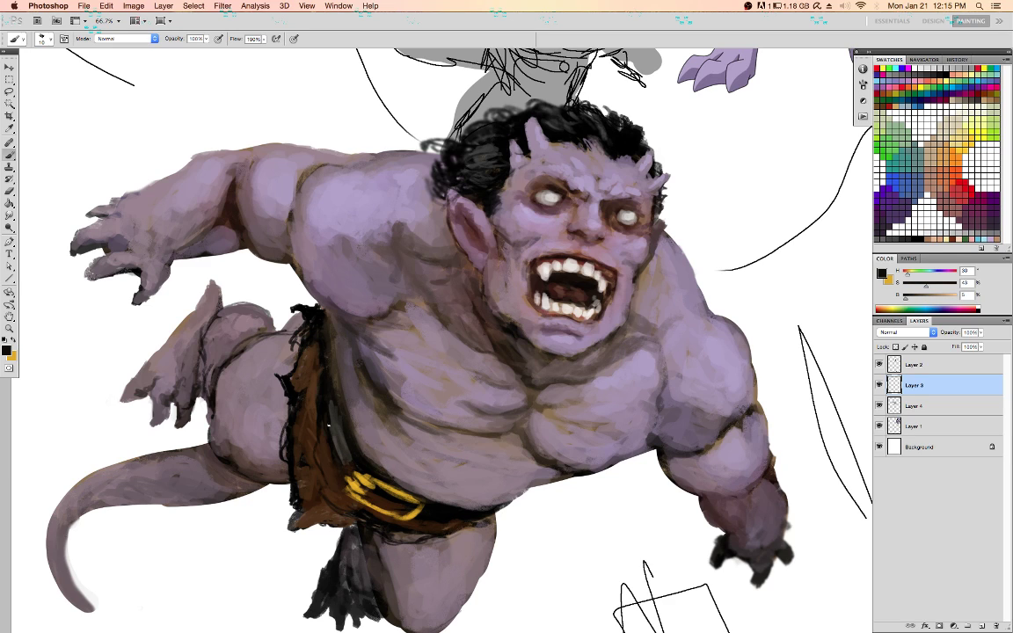
Extend the loincloth's ragged edge over the rear thigh with black strokes and fill it with sampled brown
key(d)
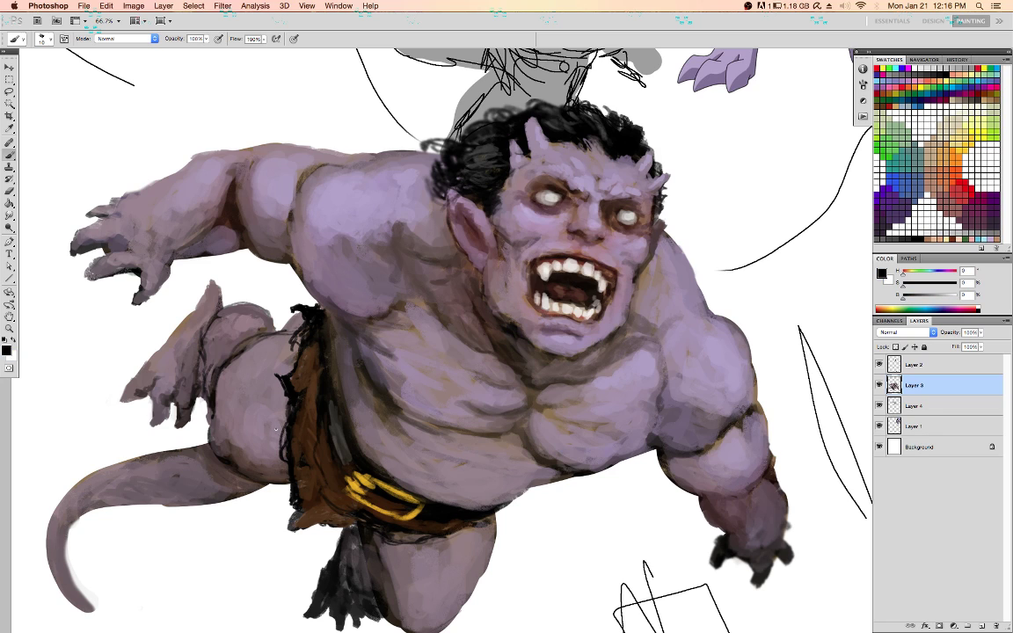
mouse_move(277, 429)
mouse_down()
mouse_move(277, 455)
mouse_move(286, 461)
mouse_move(285, 426)
mouse_move(292, 455)
mouse_up()
alt+click(299, 431)
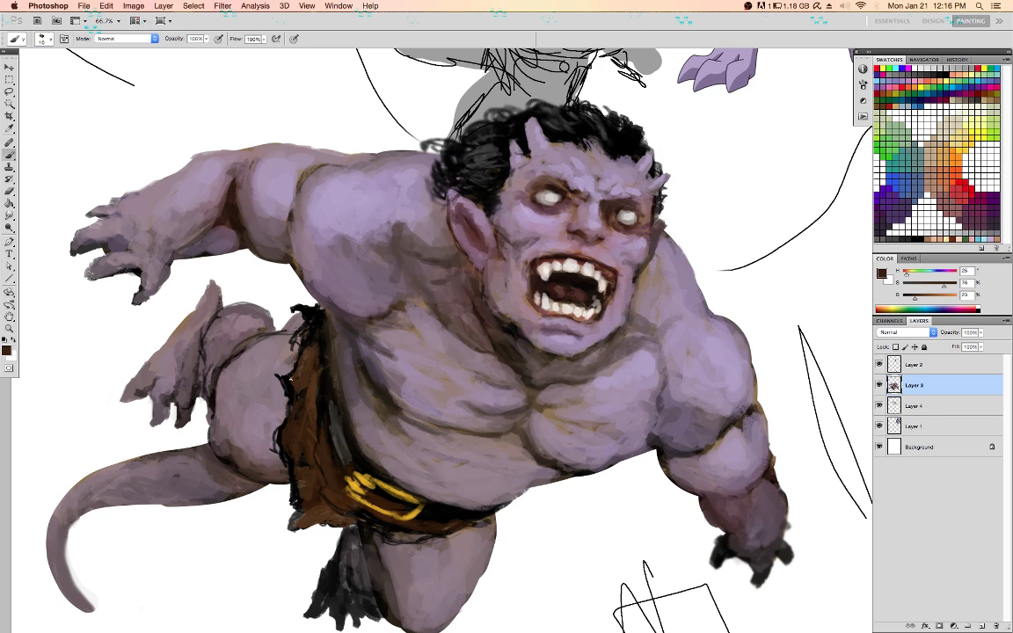
Shade the crease between the rear thigh and lower leg with sampled tones using a larger brush
key(])
alt+click(219, 340)
mouse_move(210, 347)
mouse_down()
mouse_move(208, 389)
mouse_move(230, 372)
mouse_move(204, 374)
mouse_up()
alt+click(220, 416)
alt+click(216, 416)
alt+click(246, 346)
Lock the layer's transparent pixels and soften the bent lower leg's upper surface with sampled muted purple
key(/)
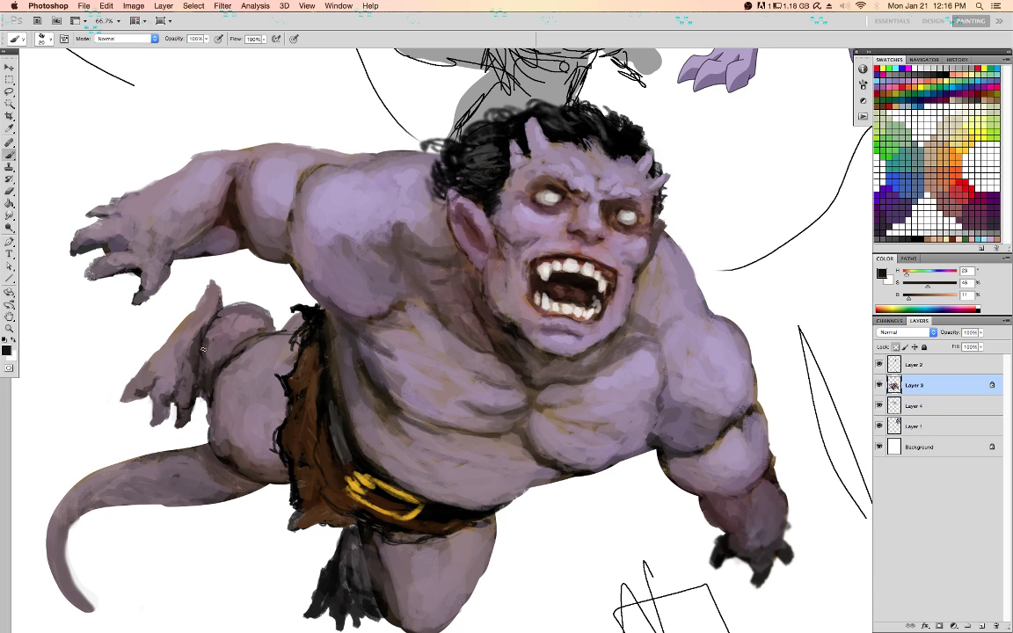
alt+click(230, 329)
alt+click(242, 319)
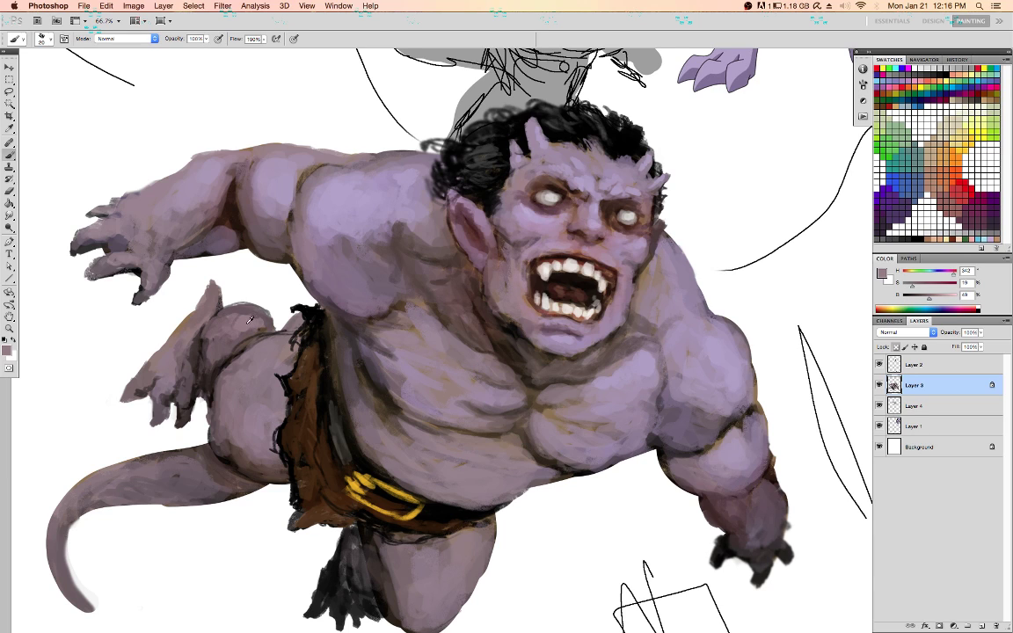
drag(252, 321, 221, 324)
key(d)
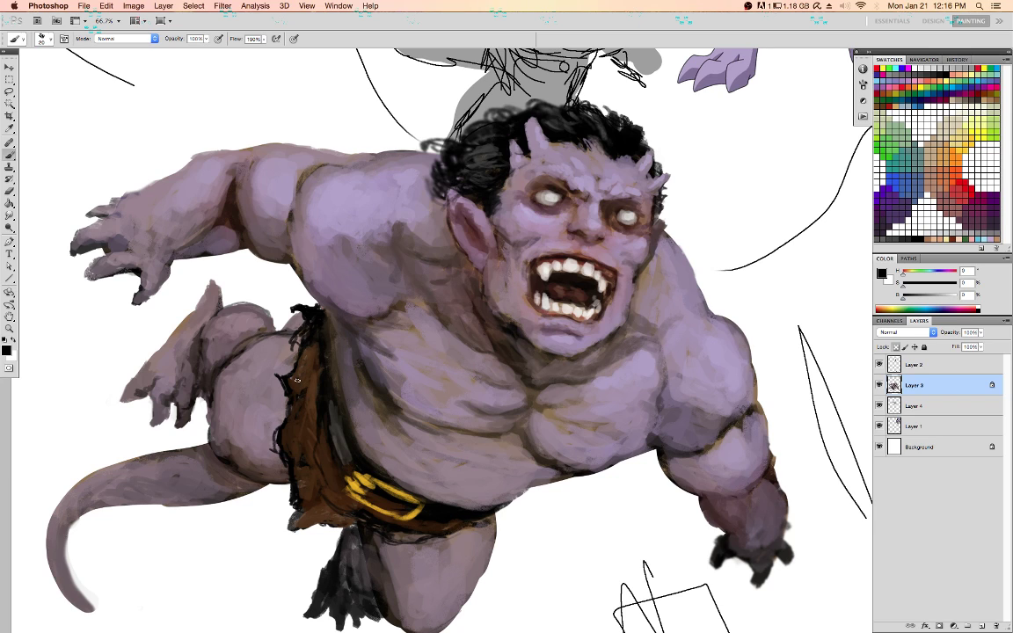
Unlock the transparent pixels and smooth the bent lower leg's top contour with sampled purple
key(slash)
alt+click(235, 306)
mouse_move(236, 306)
mouse_down()
mouse_move(249, 309)
mouse_move(215, 326)
mouse_up()
alt+click(259, 309)
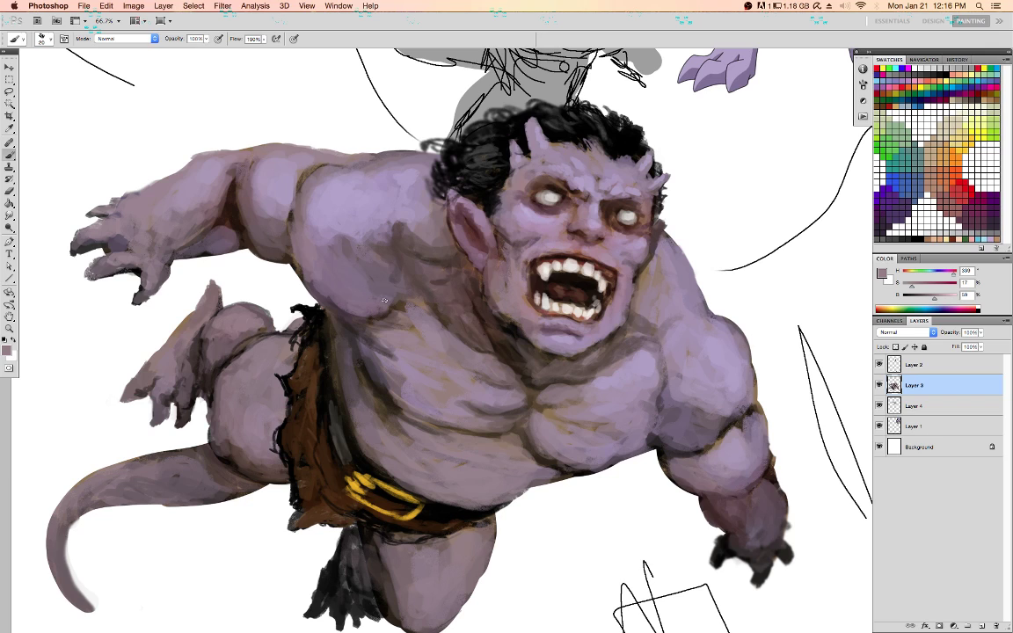
Lock the transparent pixels and deepen the shadow under the raised arm's elbow and forearm with black
key(slash)
key(d)
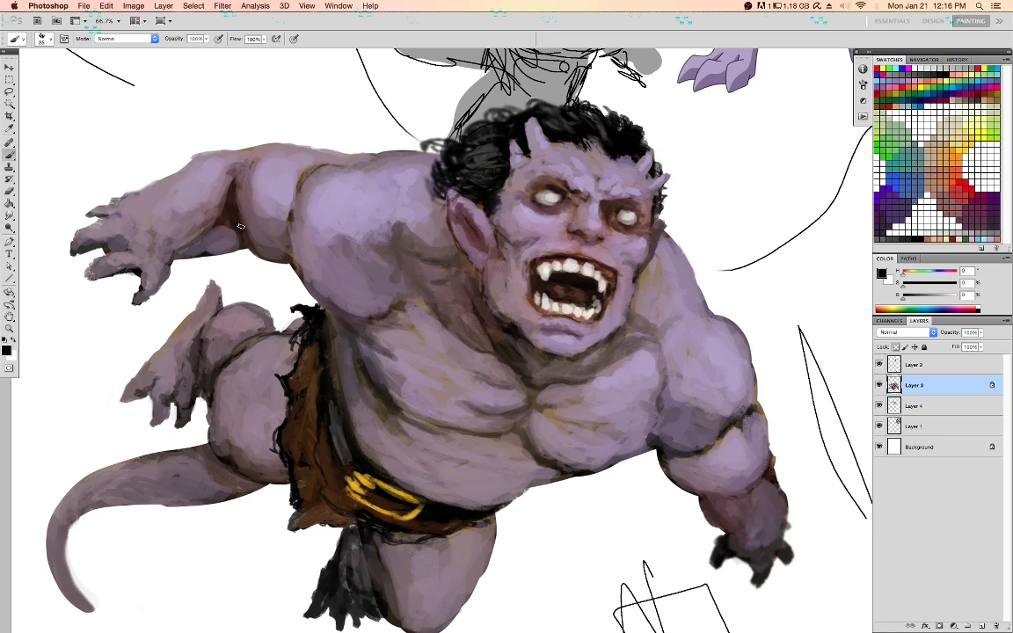
mouse_move(240, 226)
mouse_down()
mouse_move(208, 203)
mouse_move(214, 247)
mouse_move(180, 227)
mouse_move(221, 219)
mouse_up()
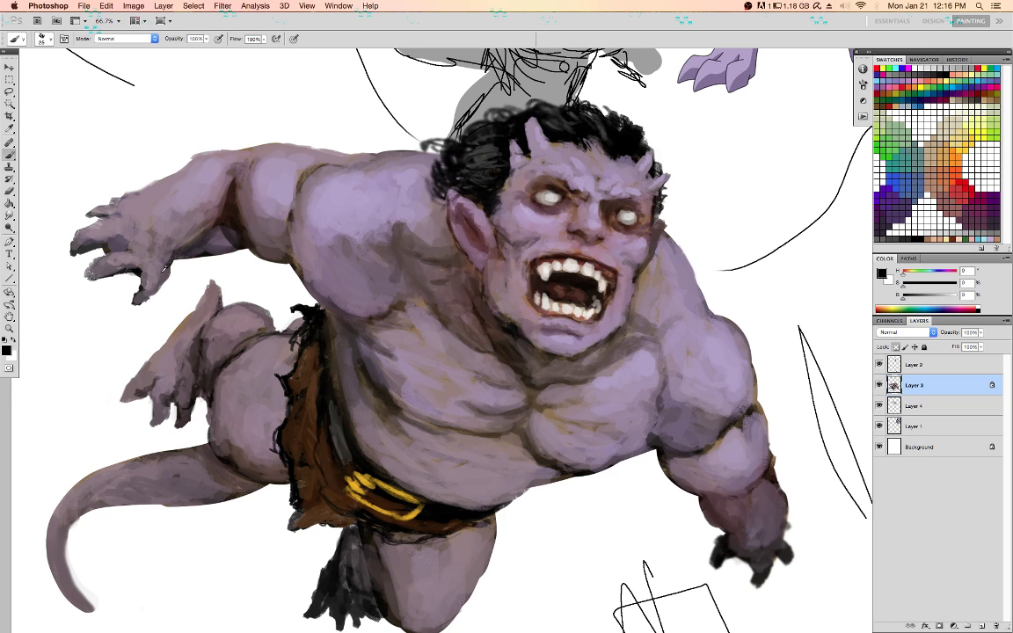
alt+click(139, 253)
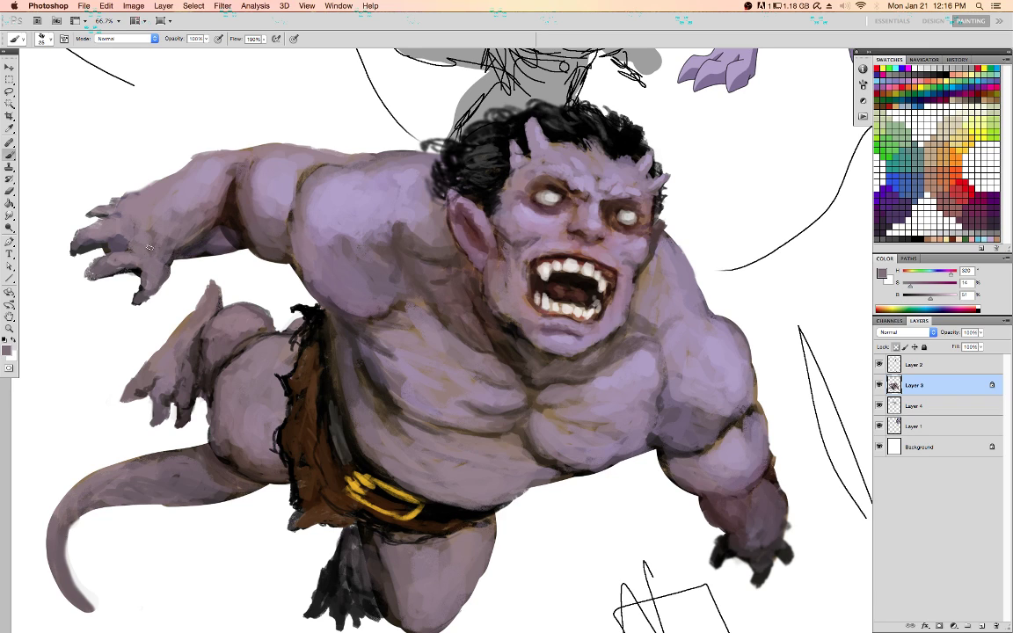
Unlock the transparent pixels and reshape the raised hand's lower fingers with sampled tones using a smaller brush
key(/)
key([)
key([)
alt+click(128, 258)
alt+click(102, 268)
drag(92, 278, 74, 252)
alt+click(93, 272)
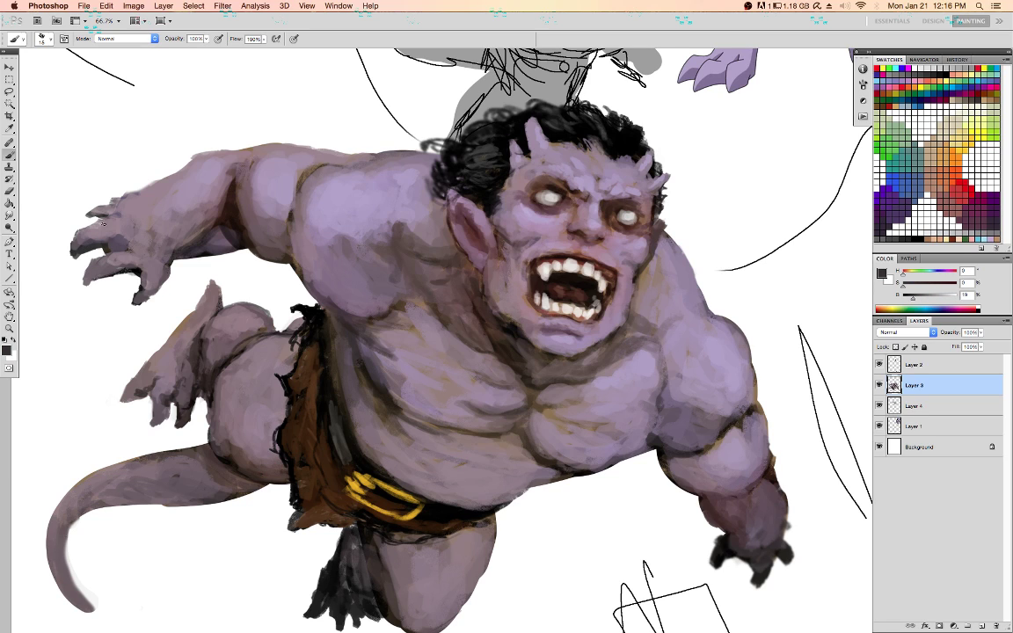
Refine the raised hand's upper fingers and knuckles with sampled light and muted purple tones
alt+click(95, 212)
drag(87, 216, 91, 217)
alt+click(100, 213)
alt+click(121, 235)
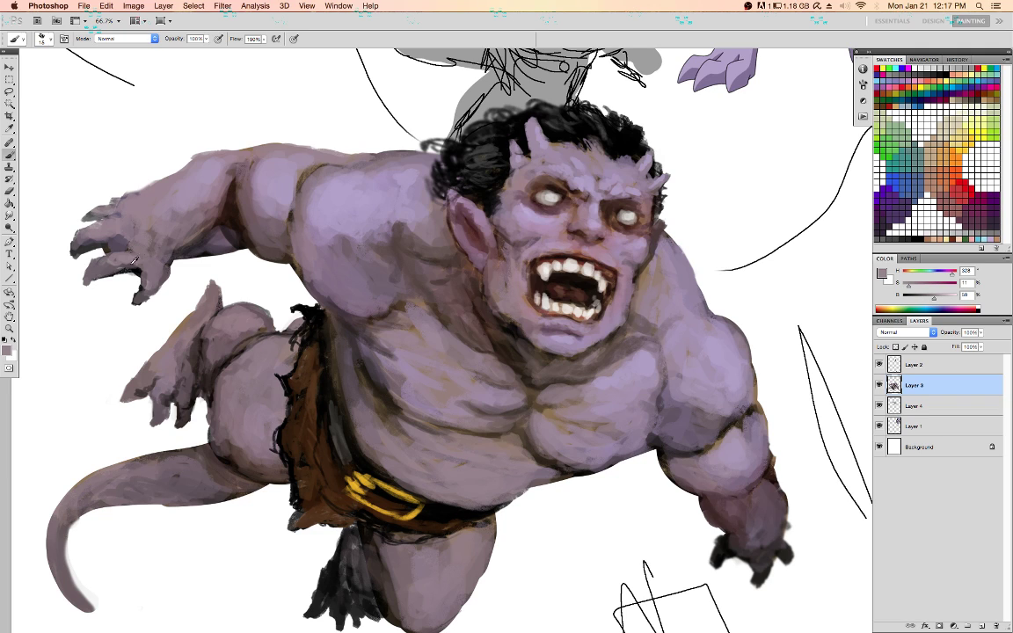
mouse_move(120, 234)
mouse_down()
mouse_move(104, 227)
mouse_move(124, 244)
mouse_up()
alt+click(95, 272)
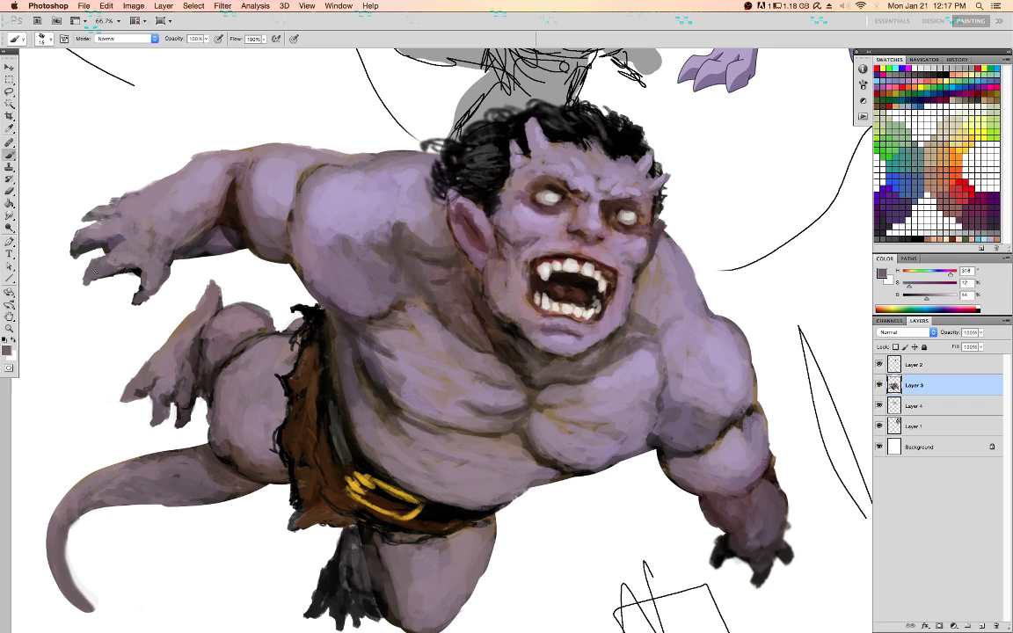
Darken the raised hand's fingertips and undersides with black and blend the palm with sampled purples
key(d)
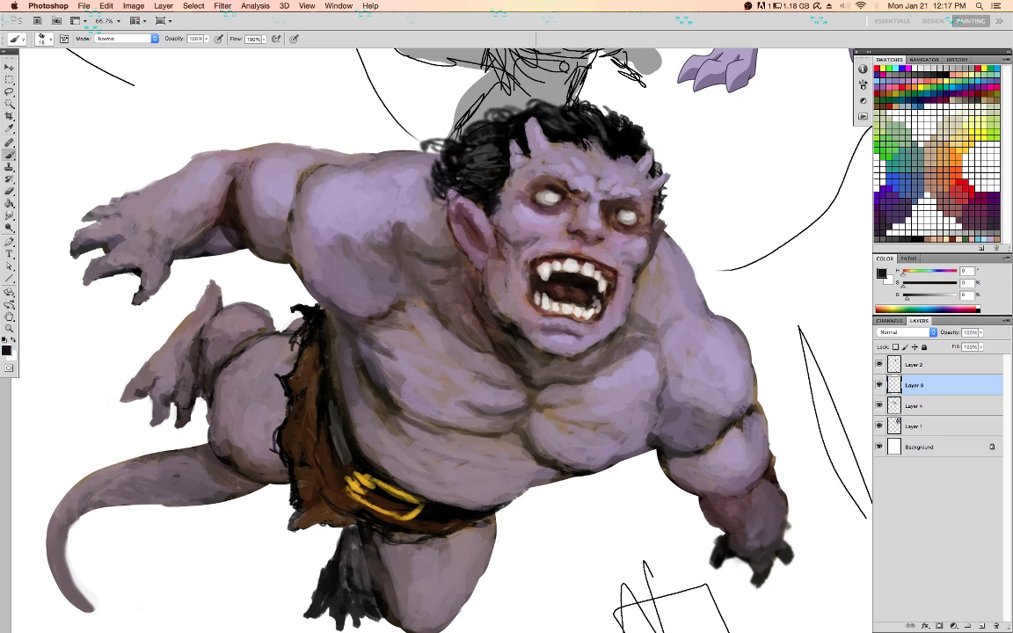
drag(92, 280, 96, 272)
alt+click(123, 251)
alt+click(109, 225)
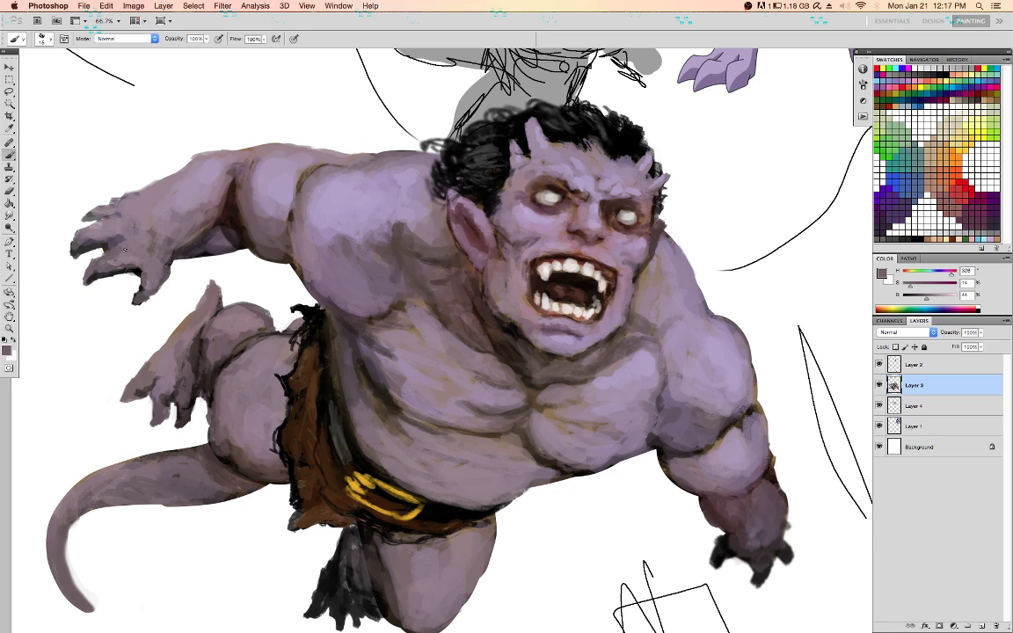
key(d)
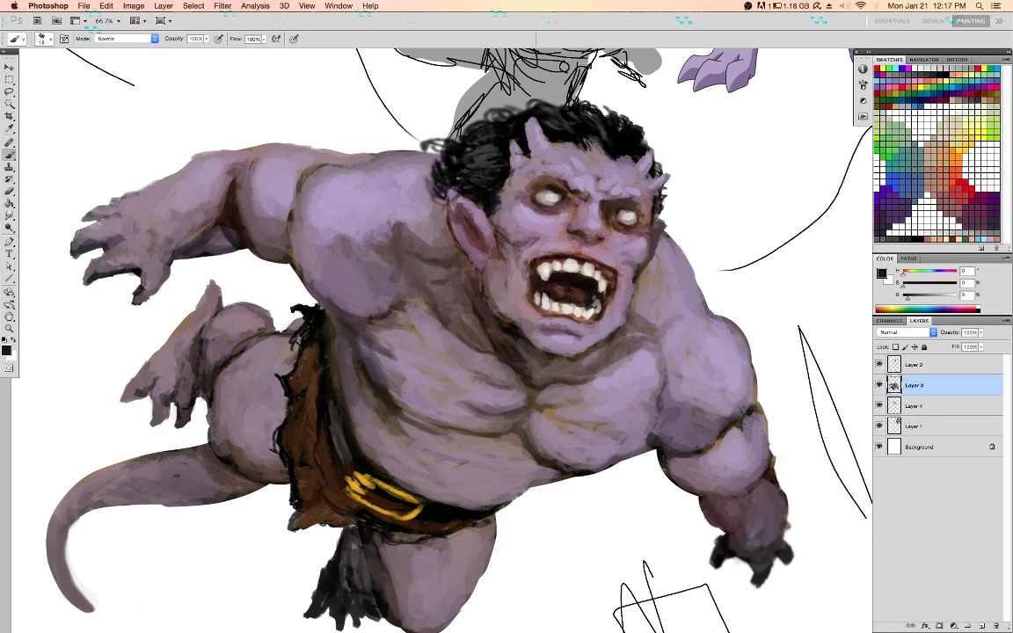
alt+click(136, 255)
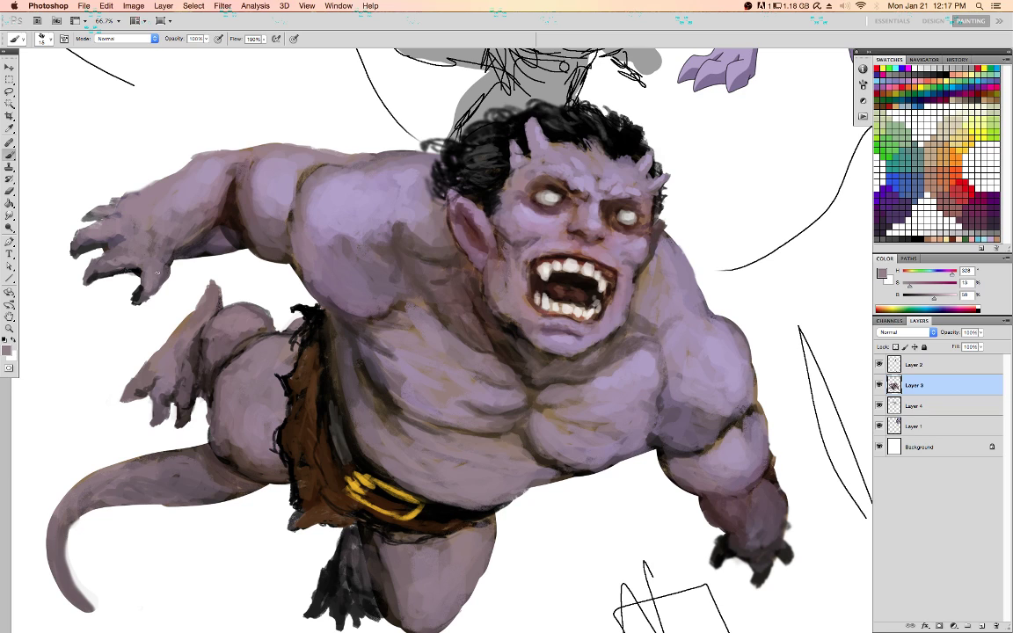
Lock the transparent pixels and smooth the raised upper arm near the shoulder with sampled purple using a larger brush
alt+click(193, 196)
alt+click(275, 208)
key(slash)
key(bracketright)
key(bracketright)
key(bracketright)
alt+click(275, 189)
drag(259, 167, 269, 164)
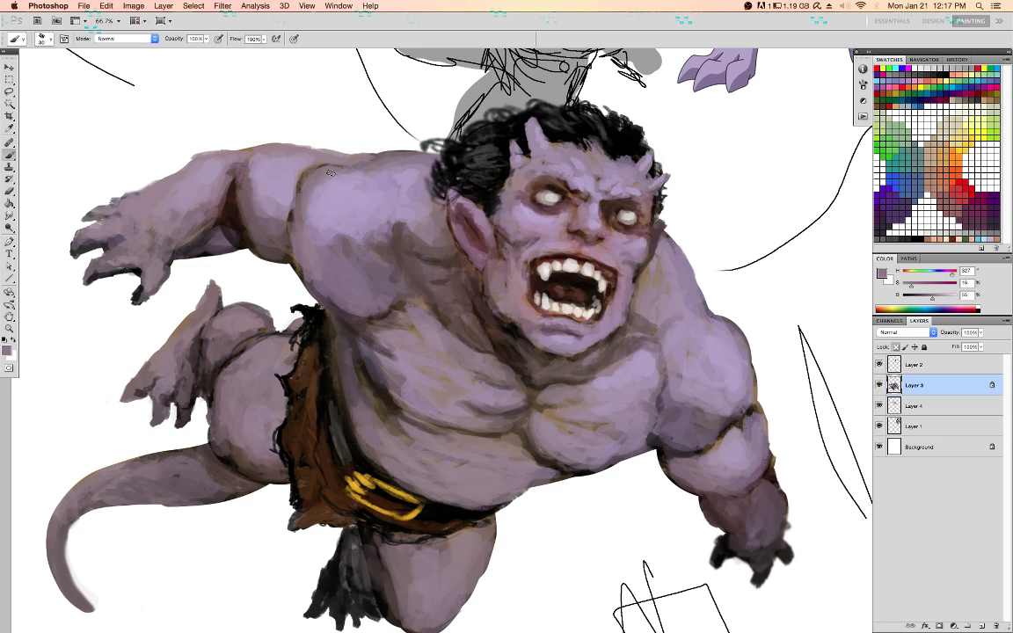
Blend the front shoulder, chin and jawline with purple tones sampled from the surrounding skin
alt+click(418, 166)
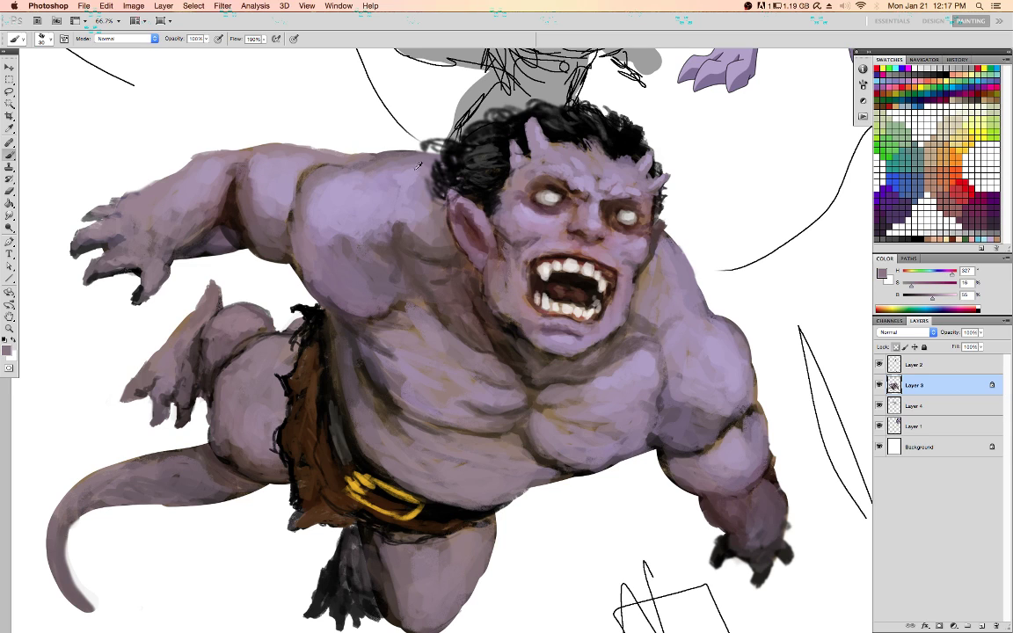
alt+click(730, 346)
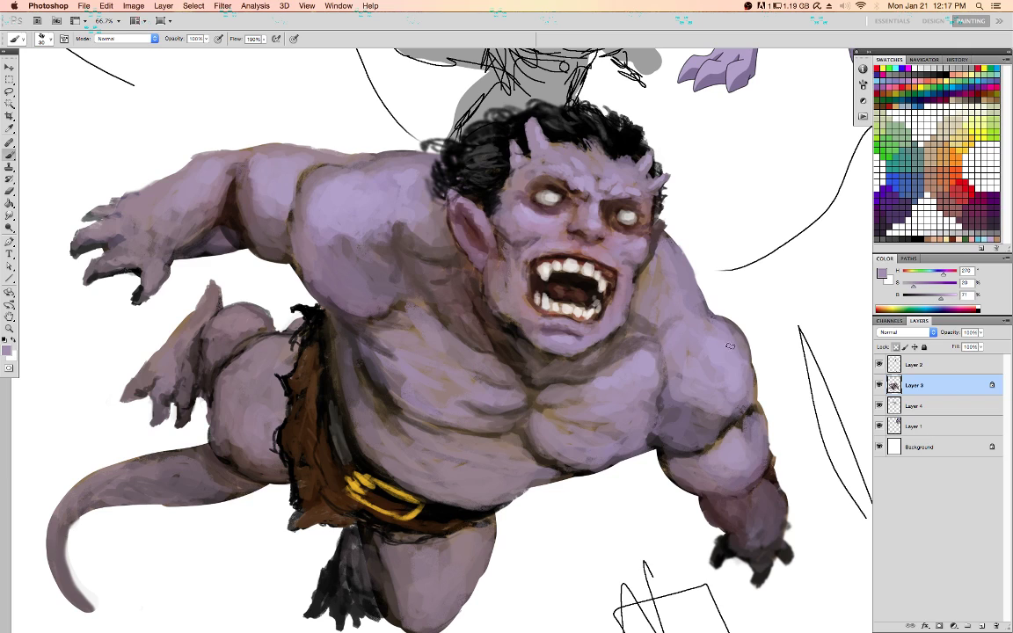
alt+click(619, 347)
alt+click(597, 366)
mouse_move(537, 315)
mouse_down()
mouse_move(515, 336)
mouse_move(505, 331)
mouse_move(481, 262)
mouse_up()
Deepen the shadow along the underside of the jaw with sampled dark tones and black using a smaller brush
alt+click(516, 340)
key(d)
key([)
alt+click(517, 322)
alt+click(516, 323)
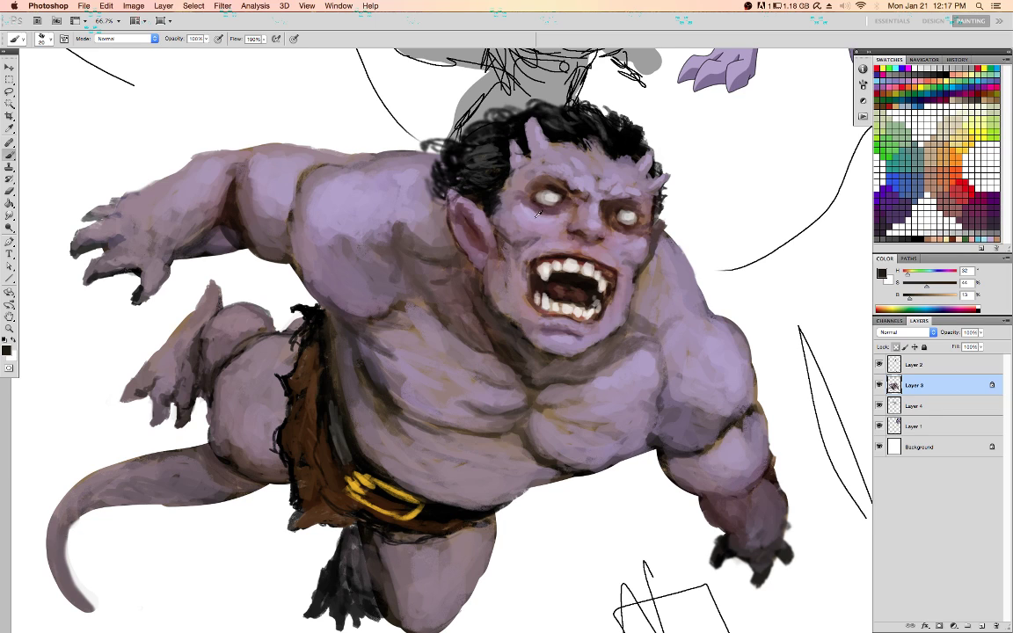
Lighten the cheek beside the mouth with light purple sampled from the front shoulder, using a smaller brush
alt+click(728, 343)
alt+click(726, 346)
key([)
drag(513, 261, 511, 274)
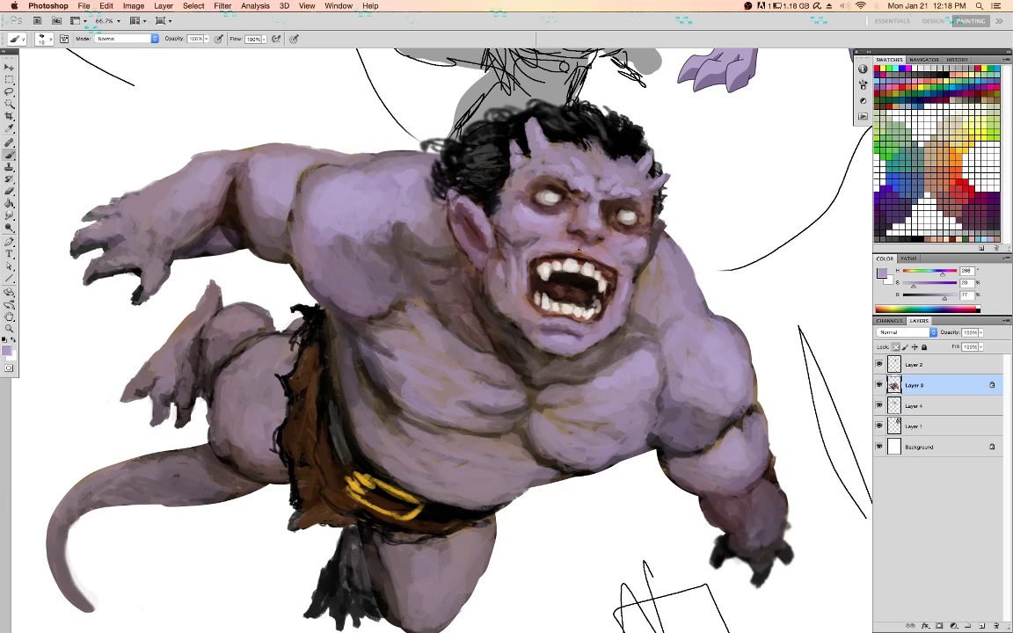
Define the nostrils and the side of the nose with black, dark red-brown and sampled light purple
key(d)
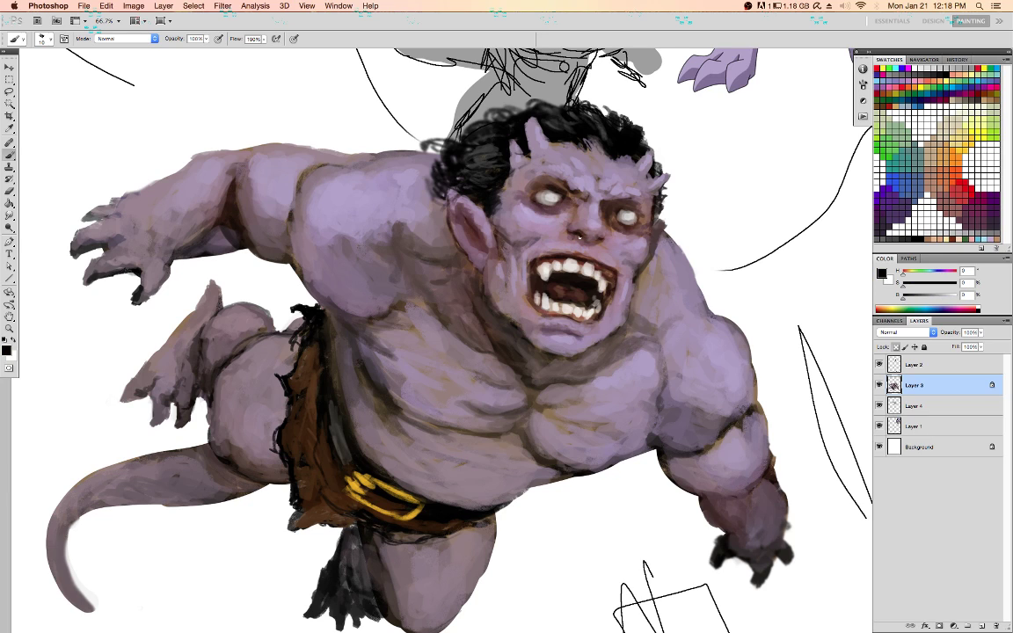
alt+click(595, 226)
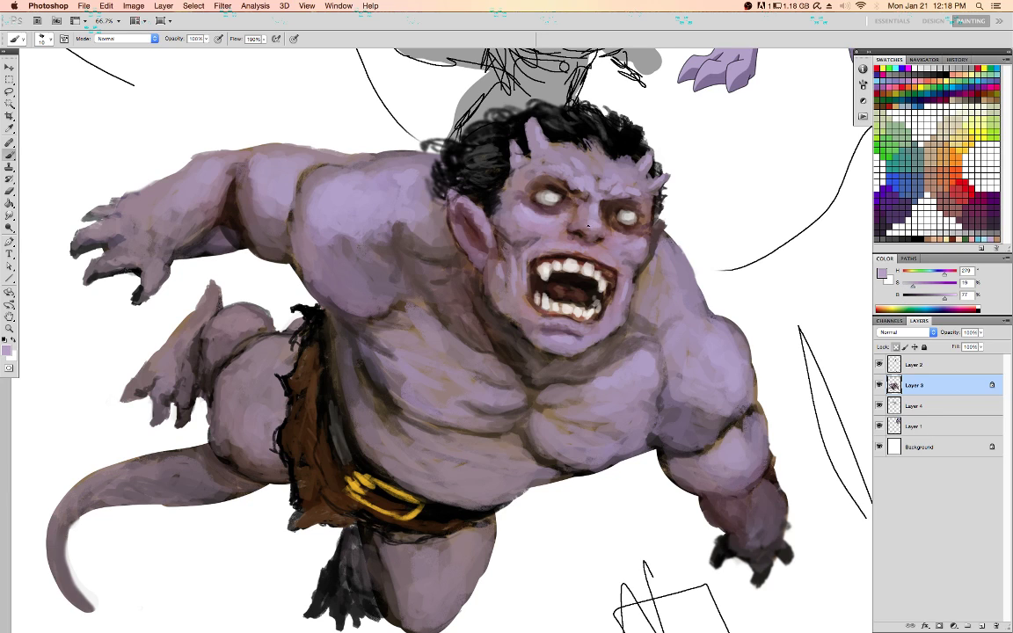
alt+click(571, 230)
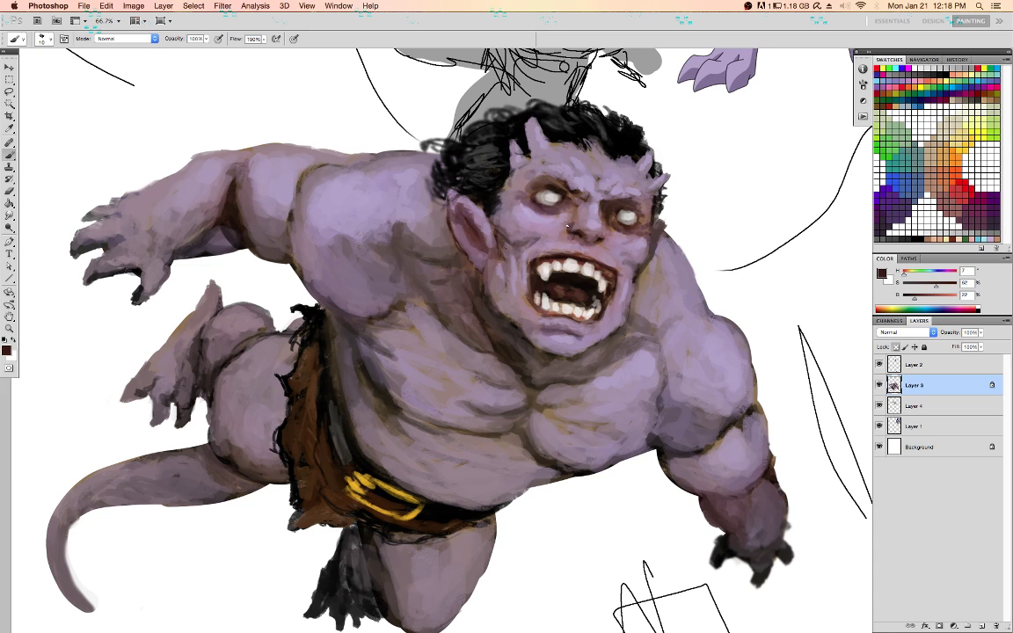
drag(568, 226, 558, 231)
alt+click(572, 226)
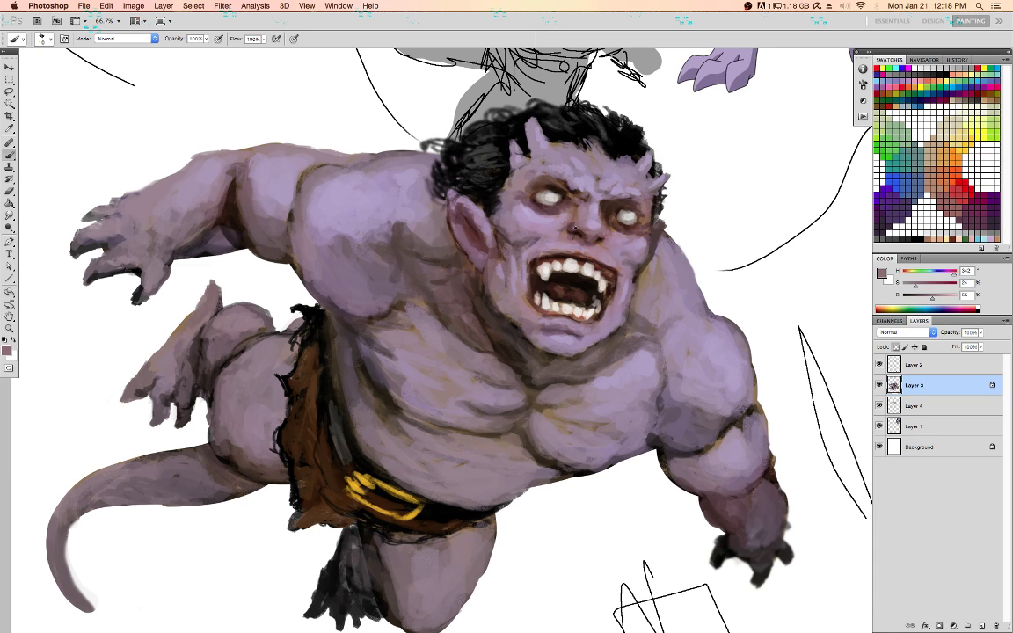
click(573, 227)
Refine the nose bridge, brow and forehead with tones sampled from the face
alt+click(598, 220)
alt+click(582, 212)
alt+click(591, 201)
alt+click(521, 167)
alt+click(636, 238)
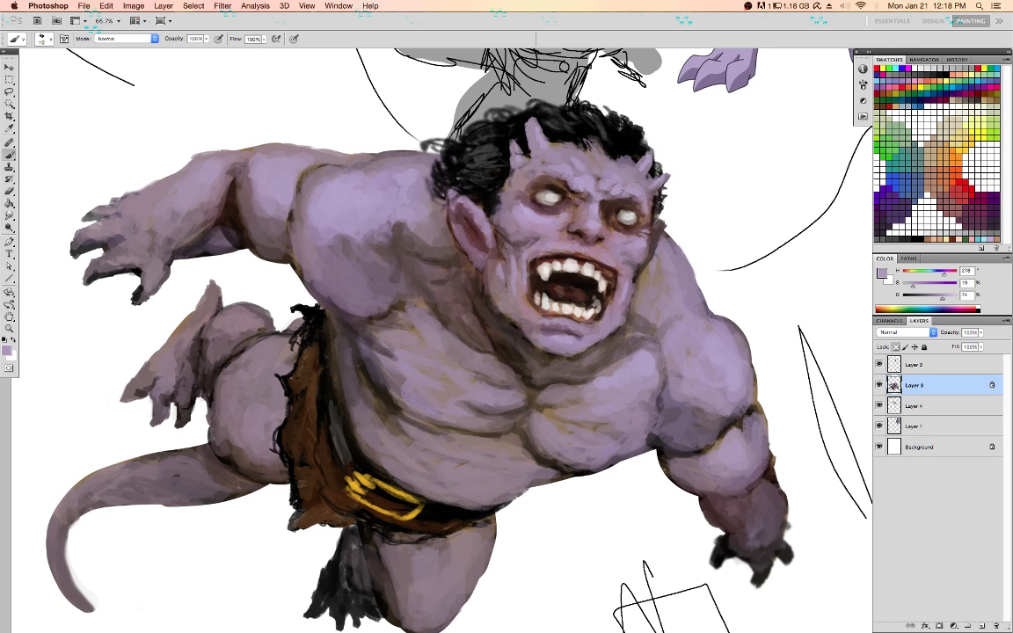
Soften the rear edge of the jaw with muted tones and deepen the upper-back shadow using a larger brush
alt+click(498, 268)
alt+click(498, 291)
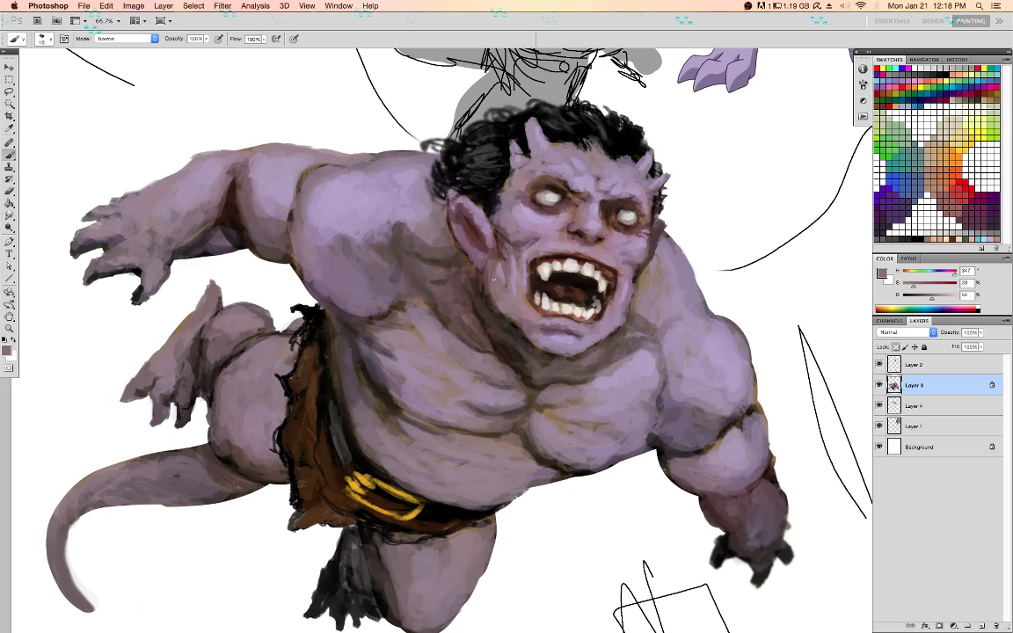
key(])
key(])
key(])
alt+click(442, 256)
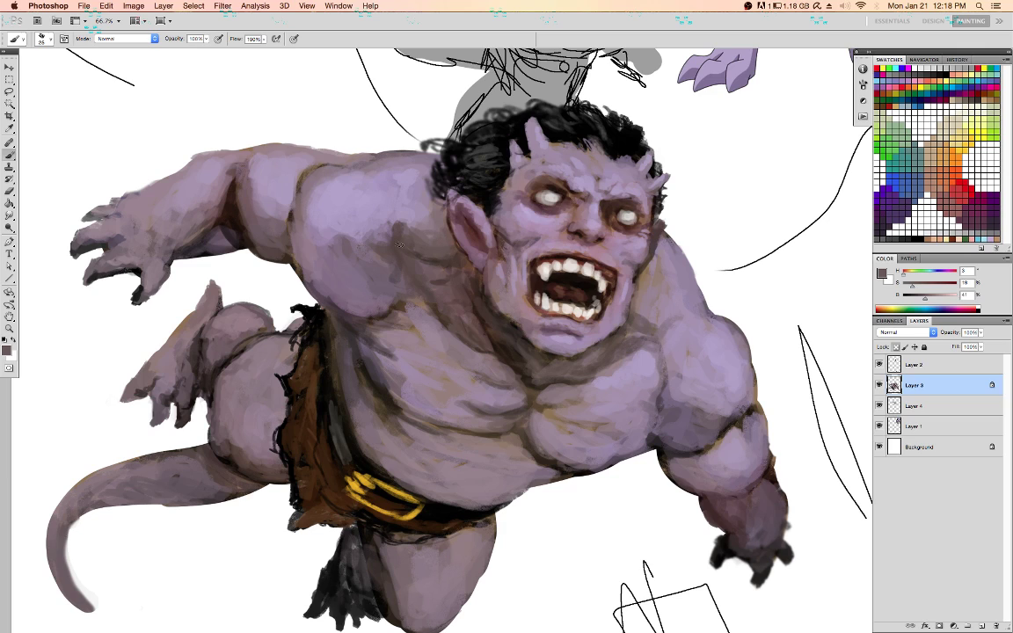
Smooth the raised arm's shoulder and its upper contour with sampled light purple
alt+click(333, 225)
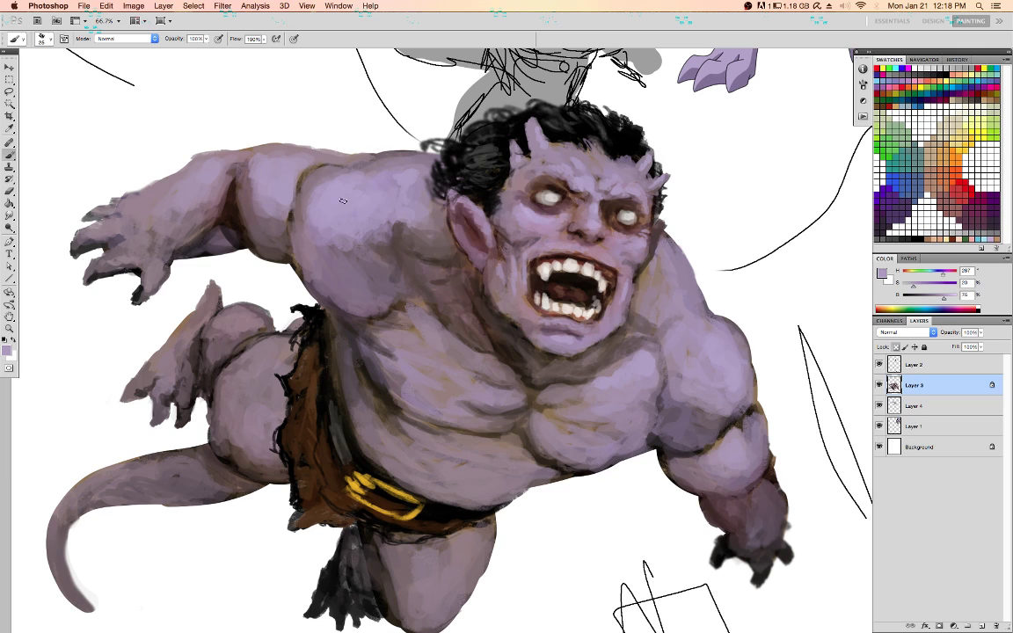
alt+click(323, 178)
drag(290, 160, 352, 151)
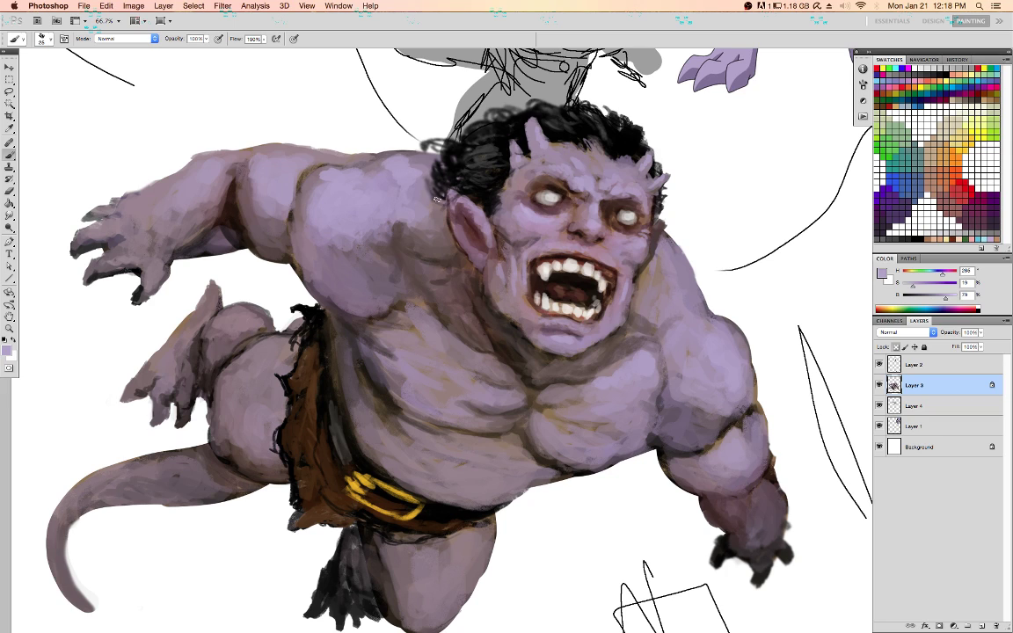
Unlock the transparent pixels and refine the black hair and large horn's base with black and sampled light purple
key(d)
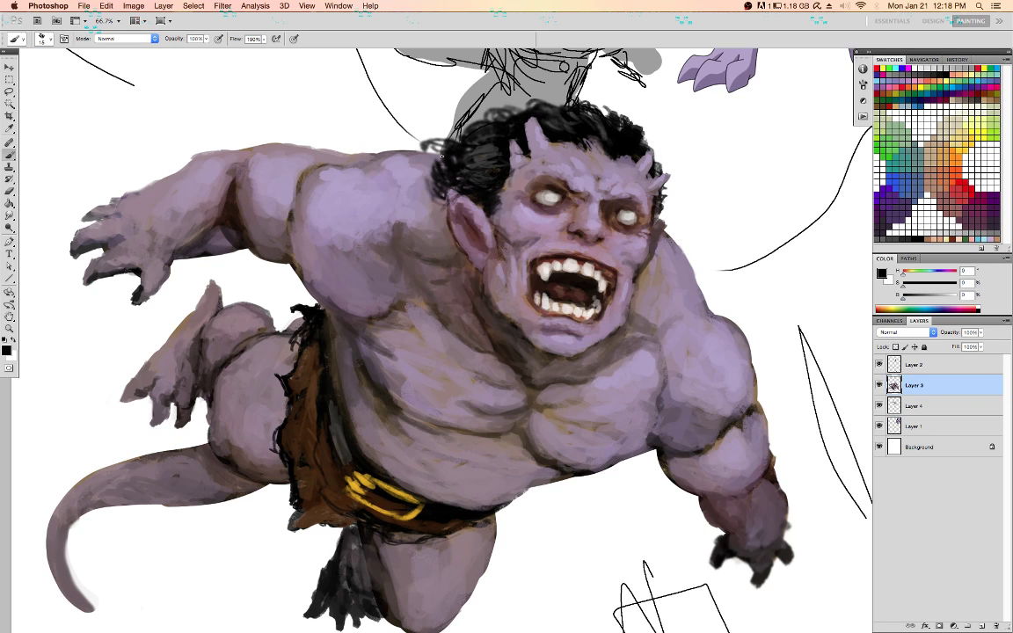
mouse_move(441, 157)
mouse_down()
mouse_move(427, 195)
mouse_move(439, 202)
mouse_move(437, 169)
mouse_move(471, 168)
mouse_move(475, 158)
mouse_up()
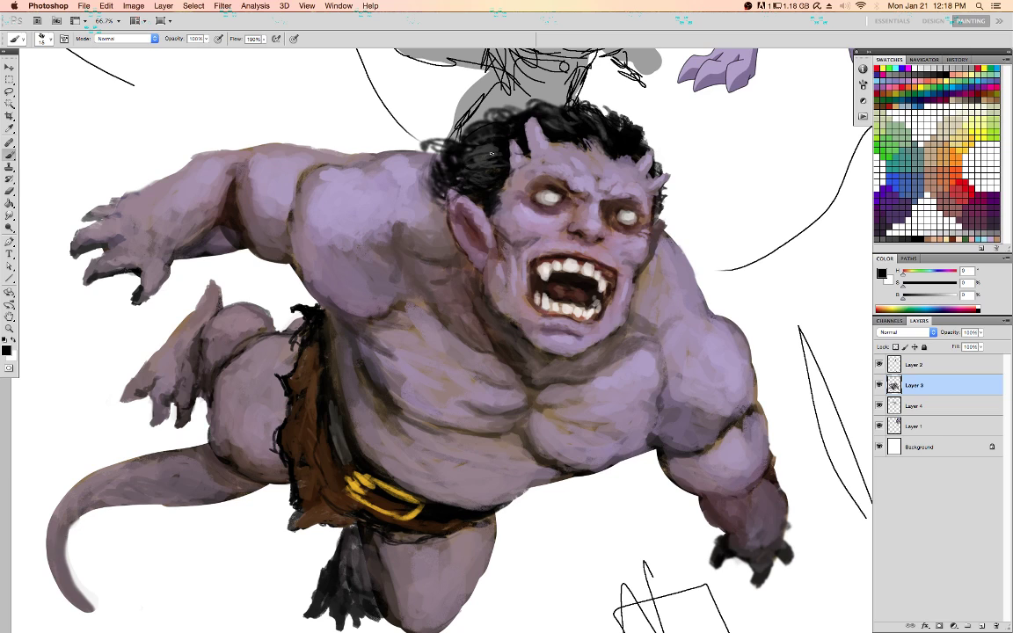
key([)
alt+click(609, 185)
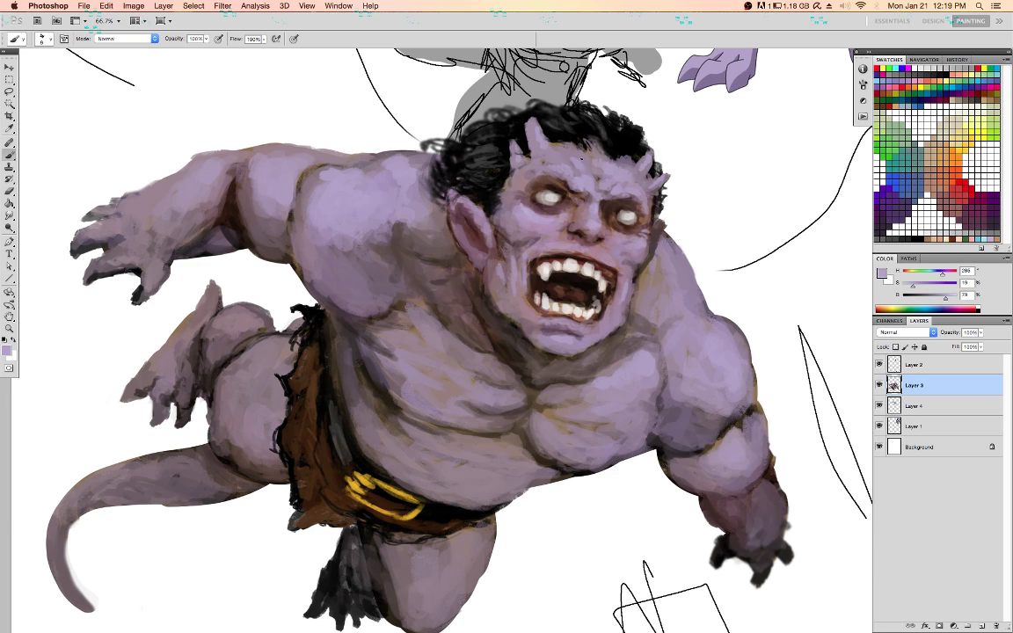
drag(535, 148, 513, 137)
key(d)
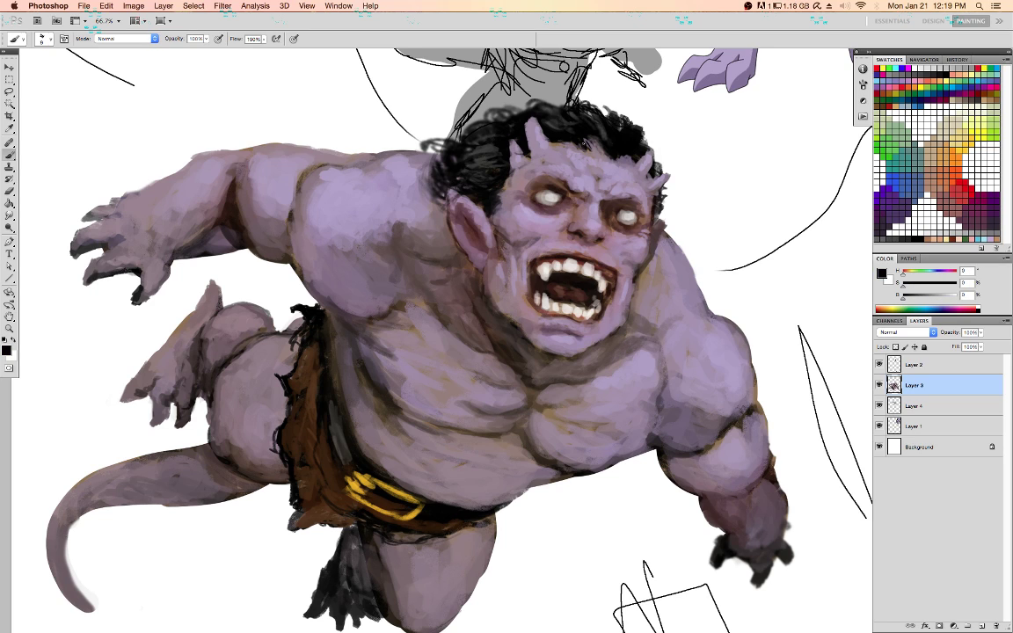
mouse_move(487, 98)
mouse_down()
mouse_move(504, 95)
mouse_move(503, 109)
mouse_up()
Refine the lower teeth, mouth corner and upper lip with sampled off-white, dark and purple tones
alt+click(711, 66)
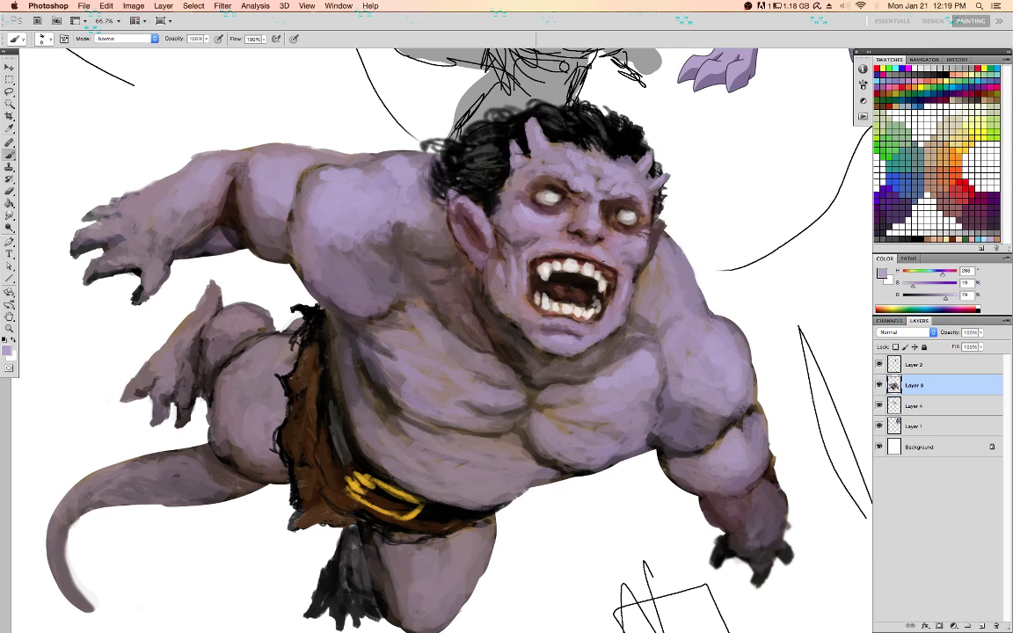
alt+click(572, 304)
alt+click(585, 312)
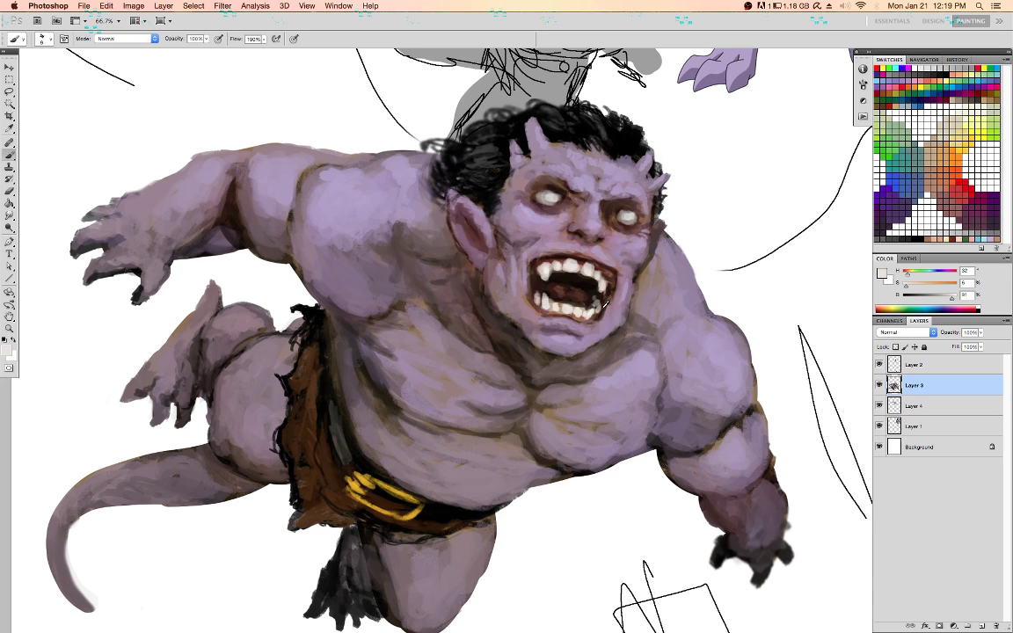
alt+click(595, 302)
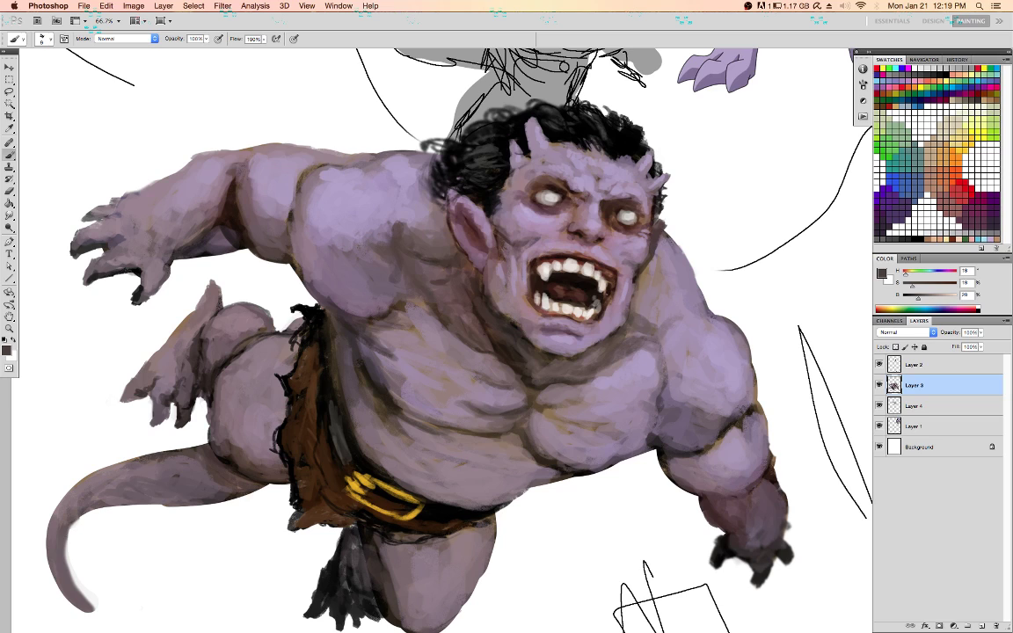
alt+click(546, 257)
alt+click(564, 245)
Flip the canvas horizontally and reshape the far jaw edge and cheek with sampled purple and dark tones
key(super+shift+h)
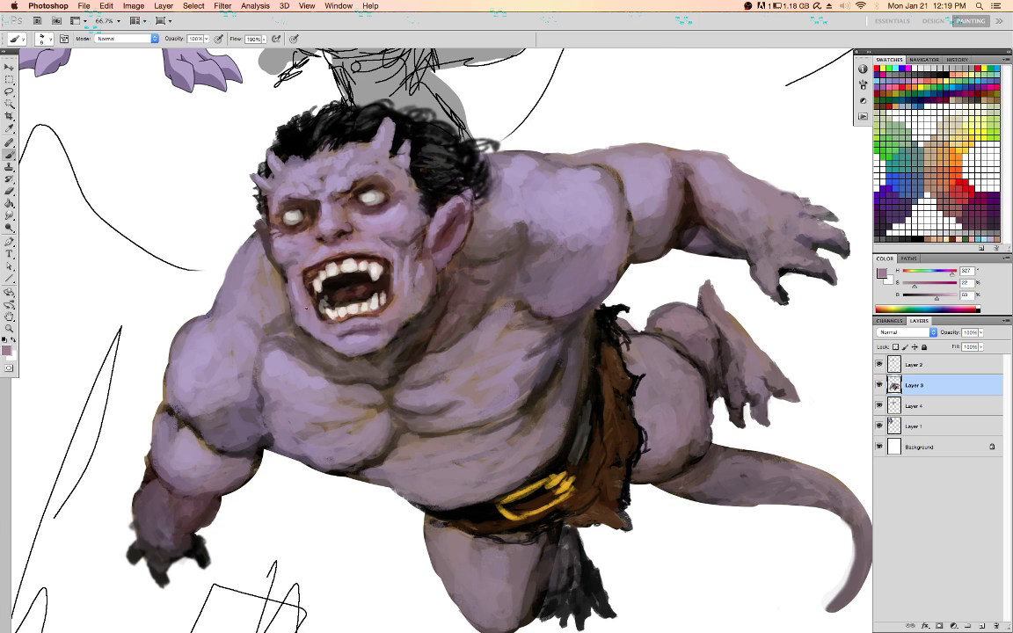
alt+click(279, 318)
alt+click(307, 332)
drag(294, 312, 301, 322)
alt+click(281, 263)
alt+click(426, 247)
alt+click(295, 325)
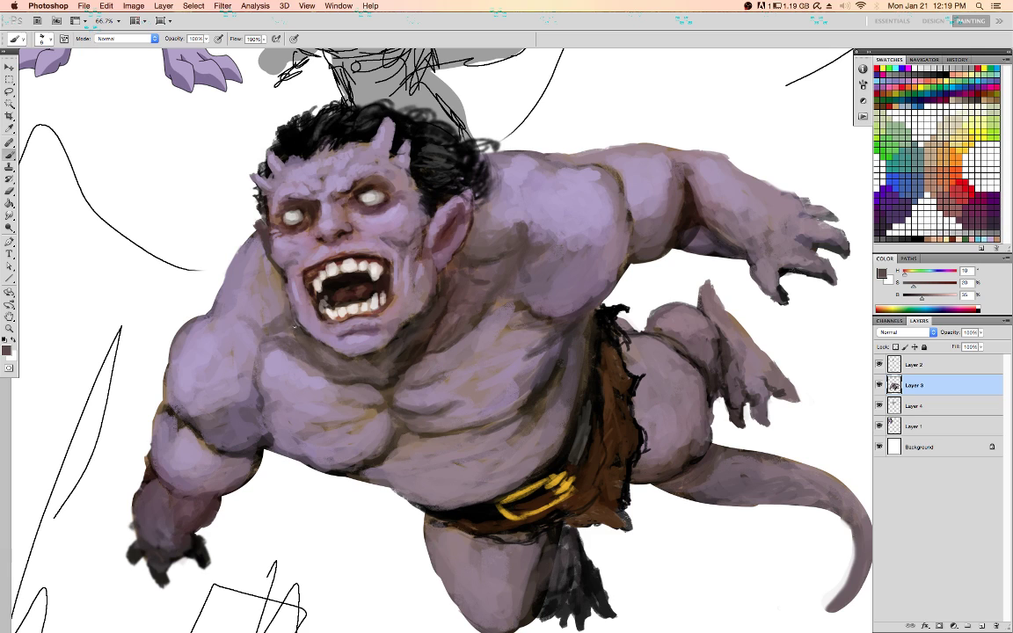
Lock the transparent pixels and rework the planted arm's elbow, forearm and upper-arm edges with sampled tones using a larger brush
alt+click(187, 416)
key(/)
key(bracketright)
key(bracketright)
alt+click(156, 482)
mouse_move(151, 482)
mouse_down()
mouse_move(137, 494)
mouse_move(147, 465)
mouse_up()
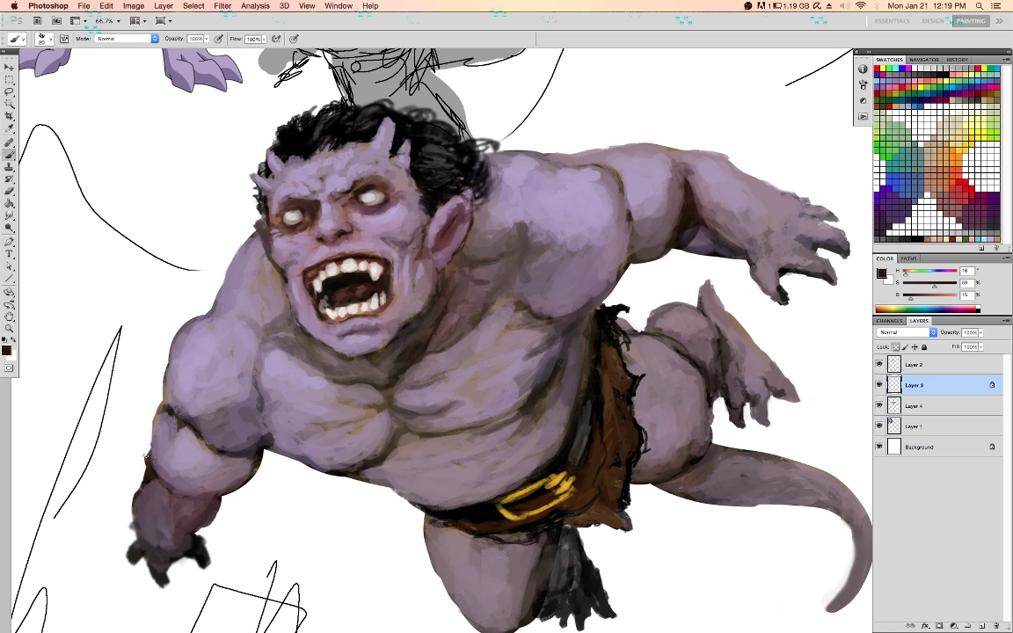
alt+click(175, 468)
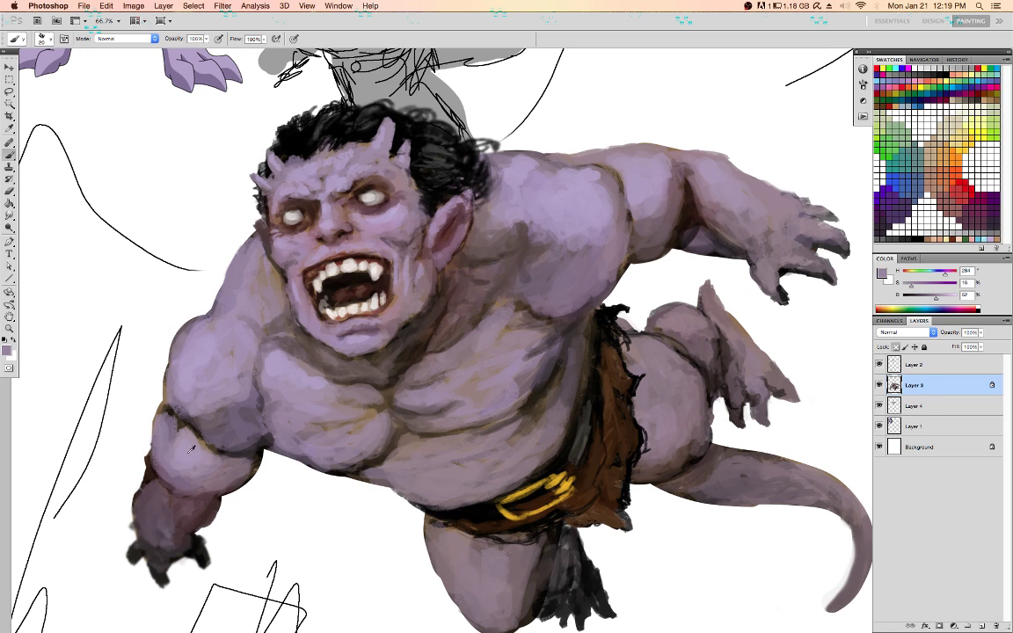
alt+click(154, 374)
alt+click(169, 384)
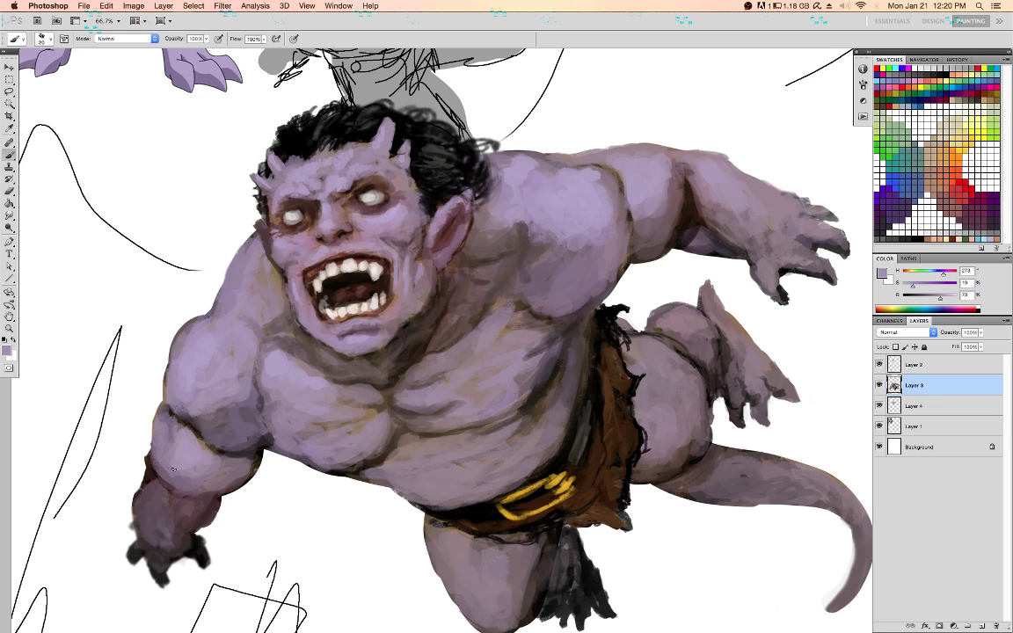
Select the planted arm's lower forearm and hand with the Lasso and cut and paste them onto a new layer
key(l)
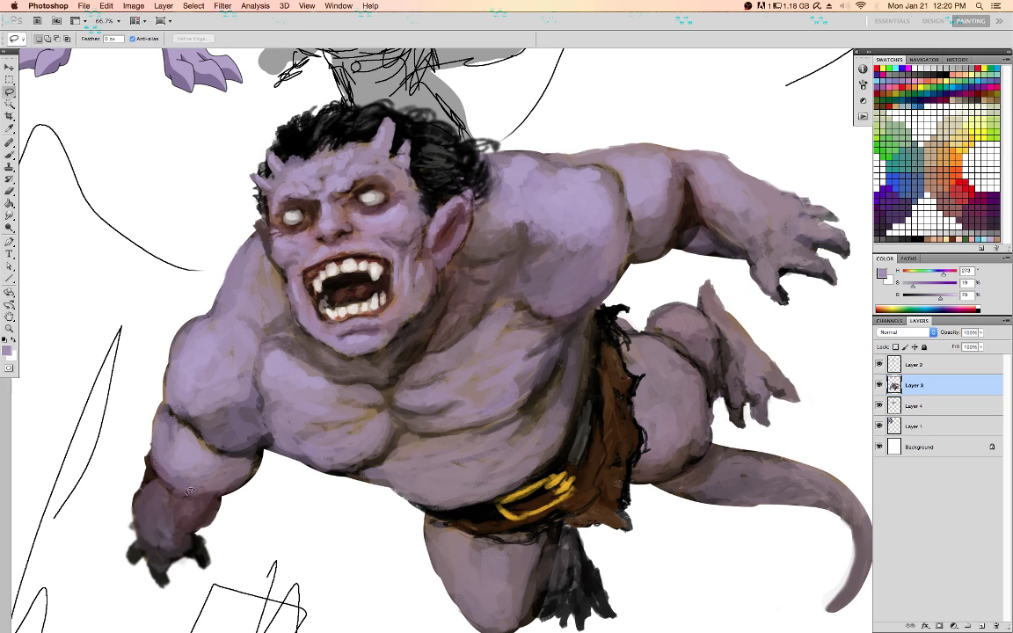
mouse_move(231, 486)
mouse_down()
mouse_move(138, 455)
mouse_move(99, 503)
mouse_move(134, 596)
mouse_move(254, 572)
mouse_move(257, 510)
mouse_up()
key(super+x)
key(super+v)
Rotate the pasted forearm and hand inward beneath the elbow and place their layer below Layer 3
key(super+t)
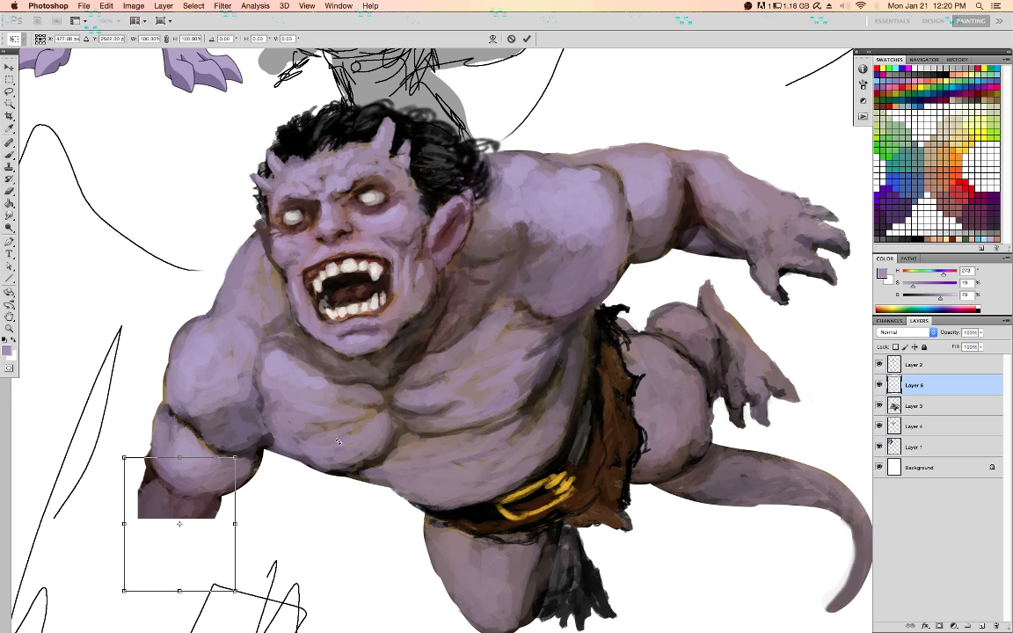
drag(304, 394, 322, 399)
mouse_move(222, 486)
mouse_down()
mouse_move(214, 514)
mouse_move(230, 498)
mouse_move(224, 476)
mouse_move(237, 483)
mouse_up()
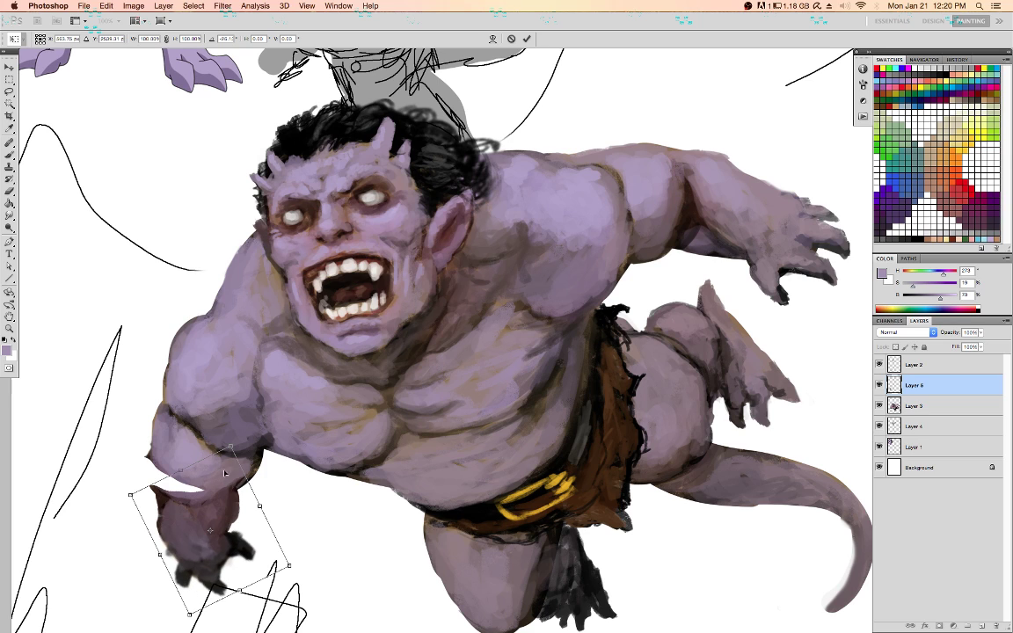
key(Return)
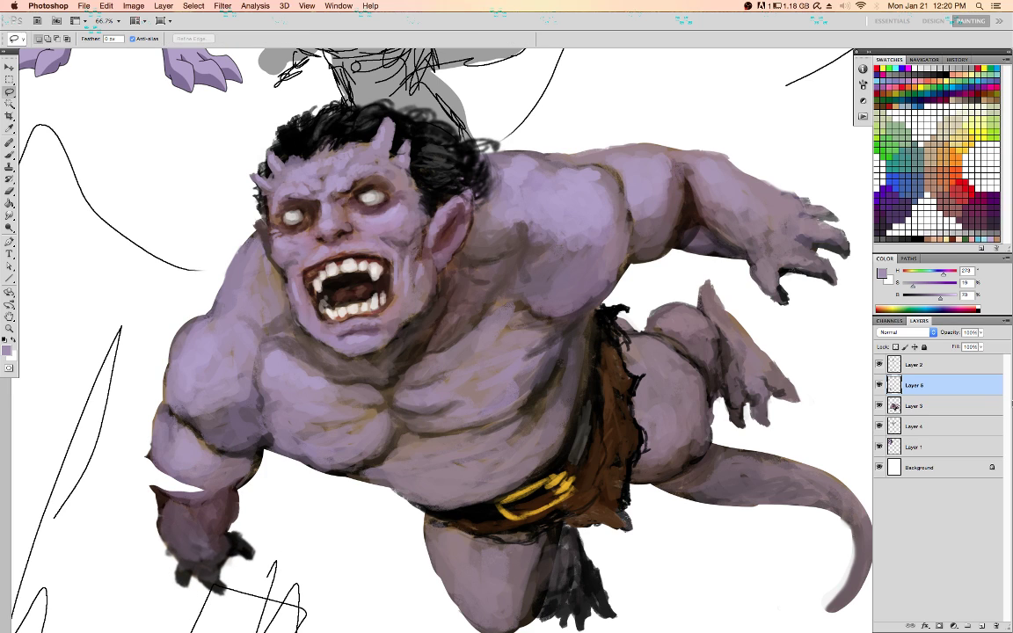
drag(965, 393, 966, 409)
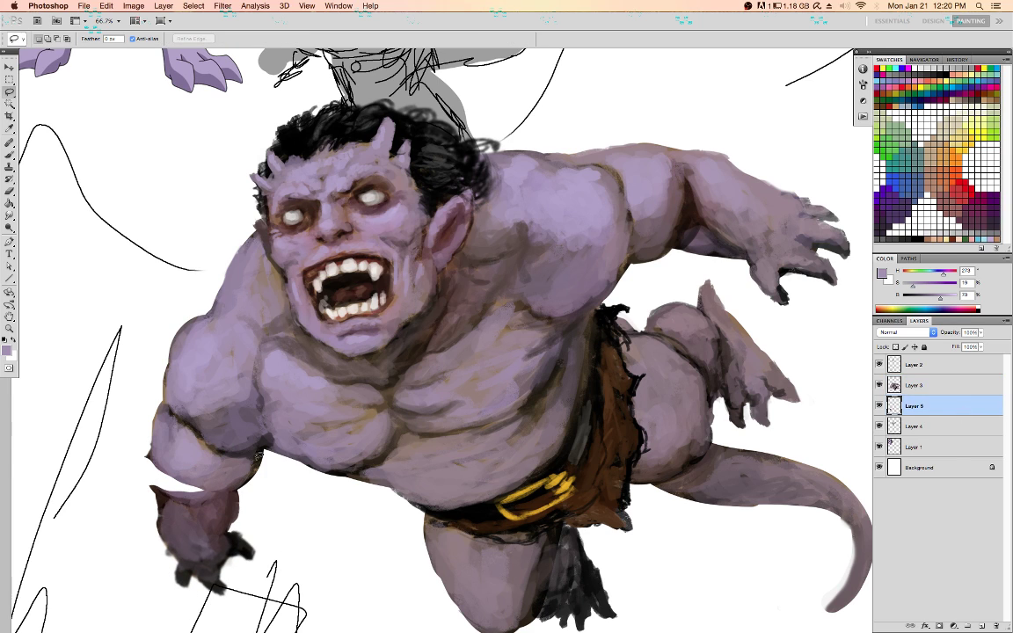
Paint on Layer 3 with sampled purple and dark brown tones to close the gap between the planted elbow and forearm
key(b)
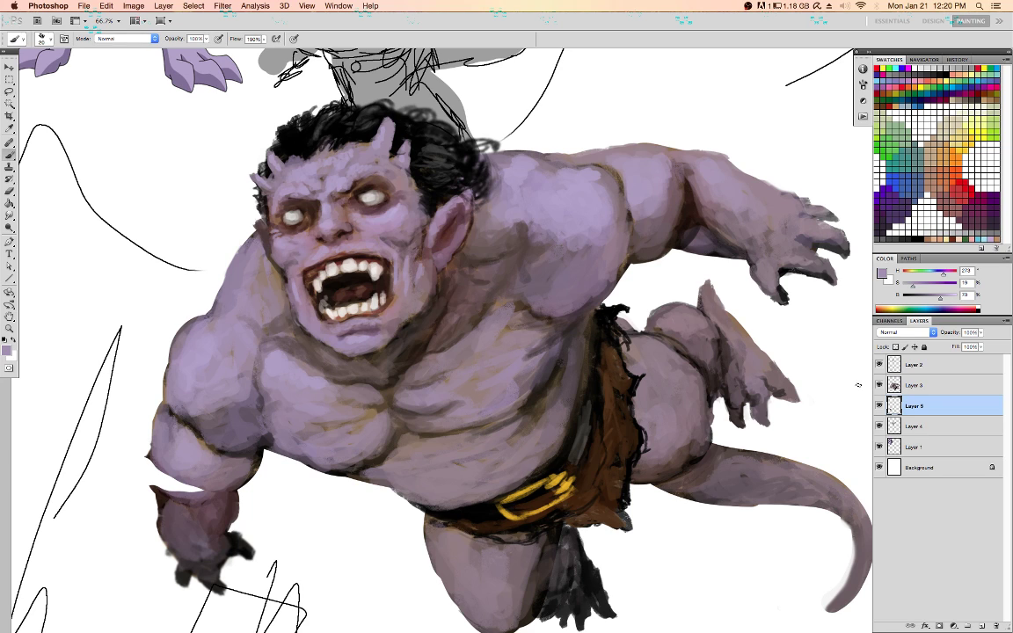
click(899, 386)
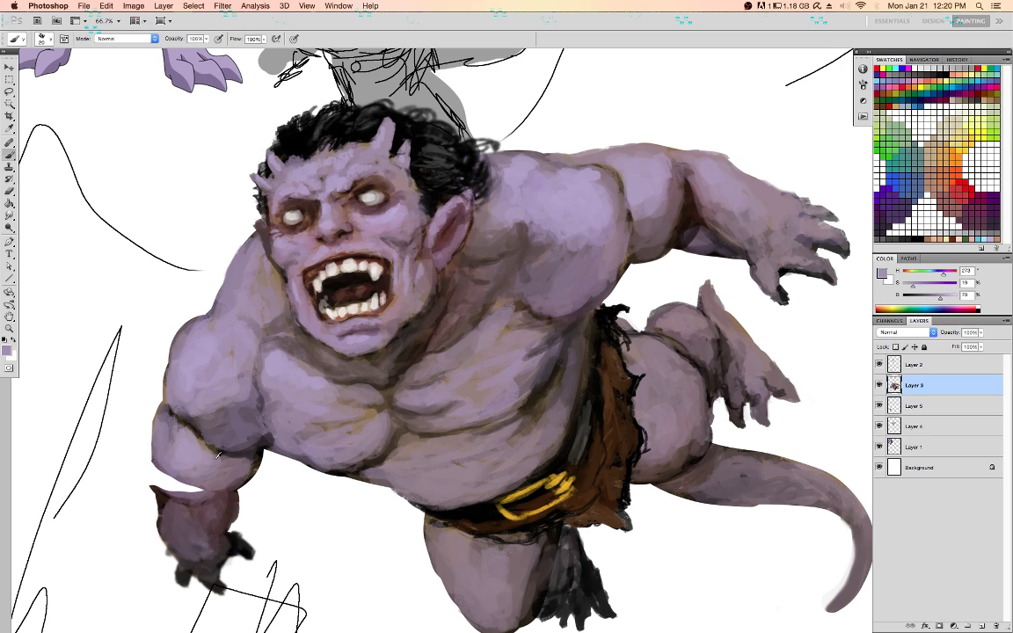
alt+click(214, 489)
mouse_move(199, 486)
mouse_down()
mouse_move(165, 468)
mouse_move(160, 479)
mouse_move(177, 488)
mouse_move(152, 476)
mouse_move(156, 487)
mouse_up()
alt+click(159, 464)
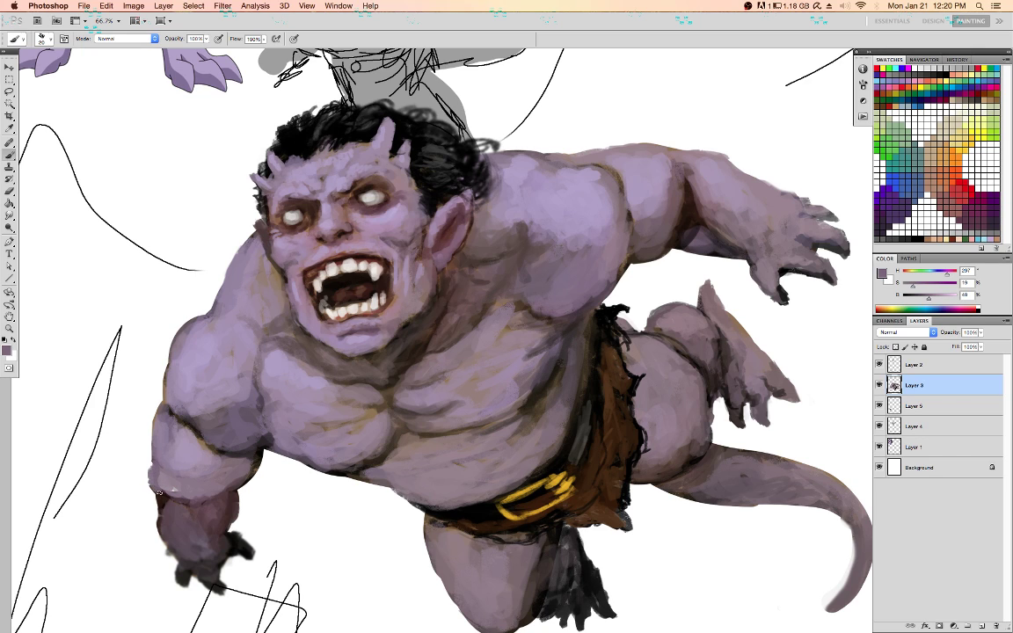
alt+click(193, 507)
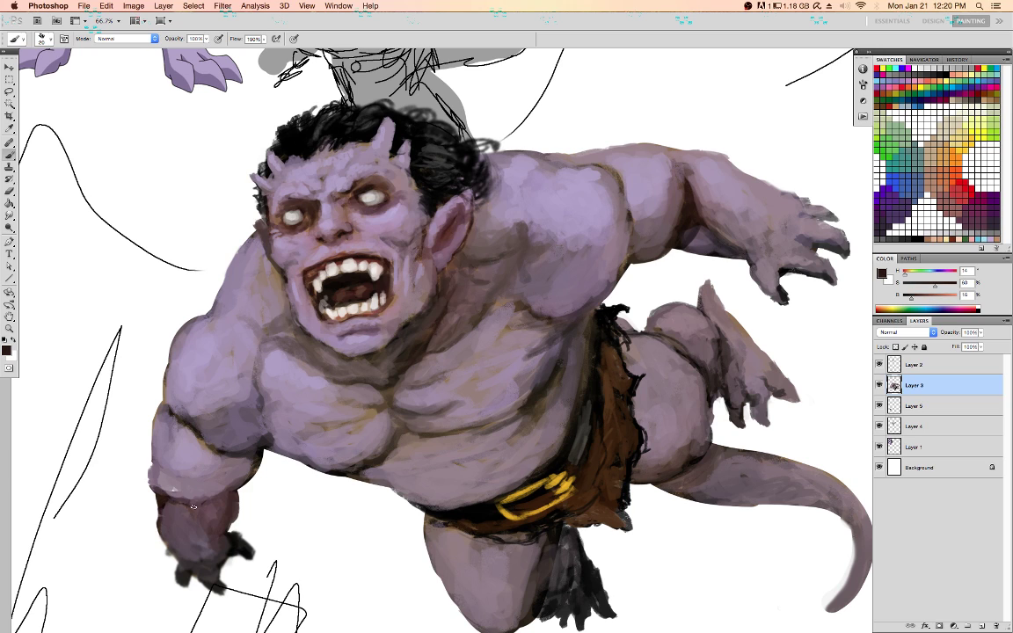
mouse_move(158, 497)
mouse_down()
mouse_move(160, 525)
mouse_move(160, 510)
mouse_up()
alt+click(164, 515)
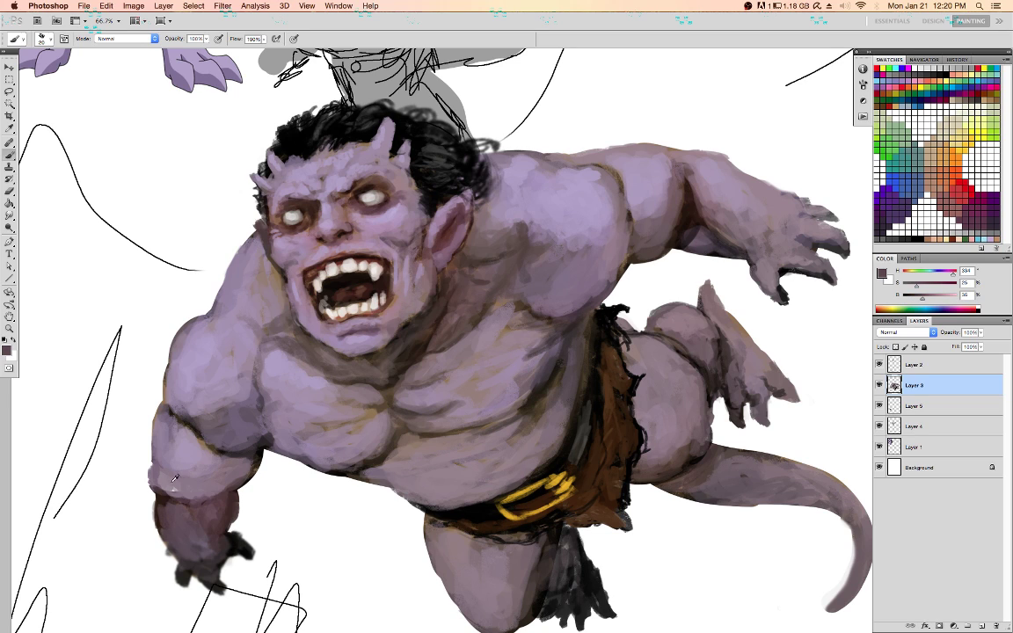
Touch up the planted arm's elbow area with sampled light purples and merge Layer 3 down into the forearm layer
alt+click(175, 479)
alt+click(191, 455)
mouse_move(171, 411)
mouse_down()
mouse_move(166, 433)
mouse_move(180, 422)
mouse_up()
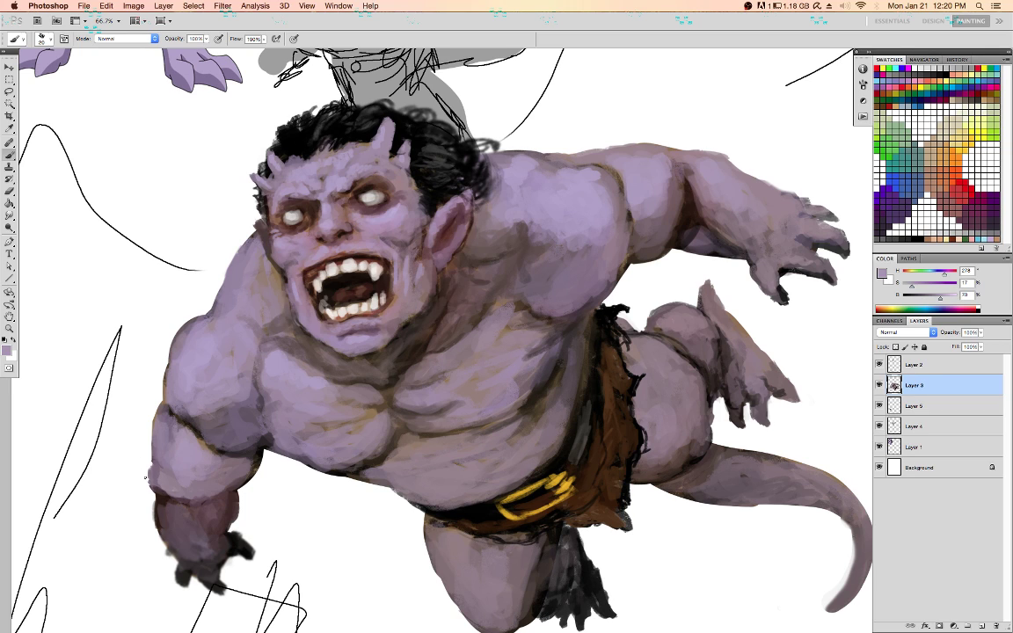
key(super+e)
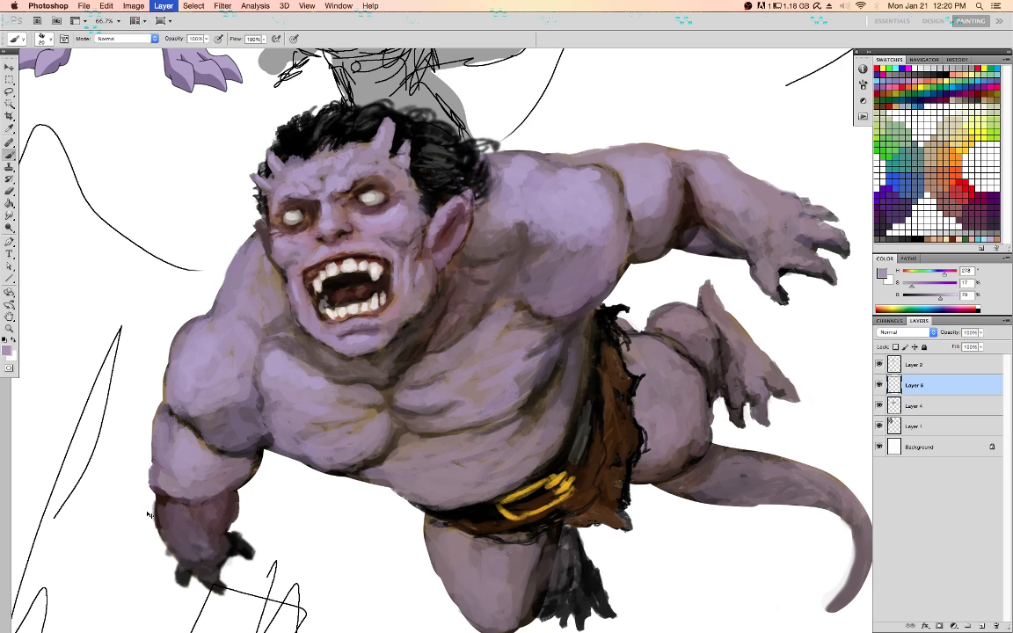
Select the whole head with the Lasso, copy it to a new layer and shift it slightly up and outward from the neck
key(l)
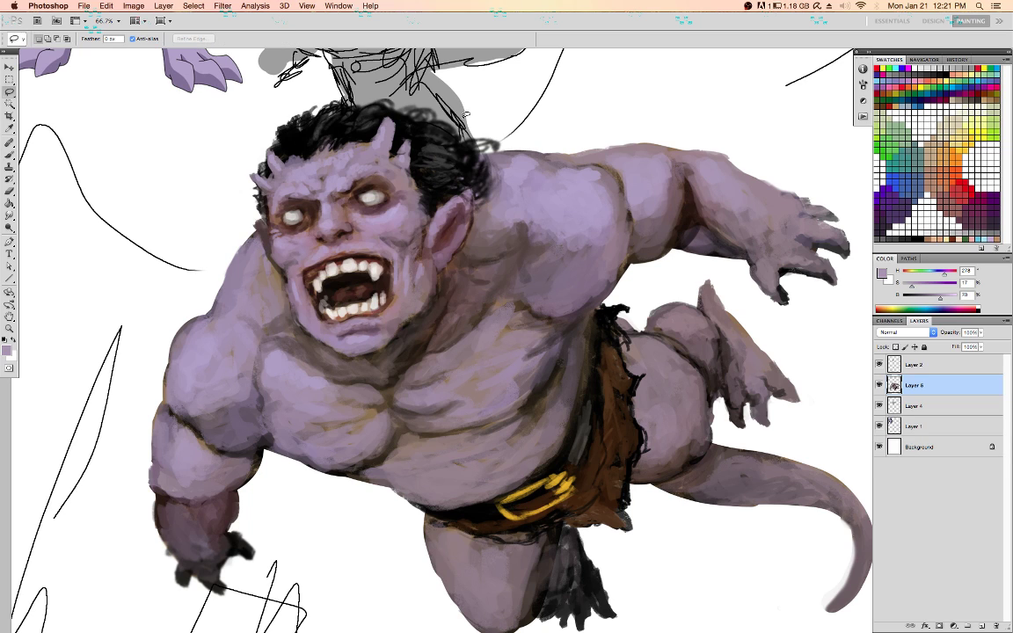
mouse_move(390, 78)
mouse_down()
mouse_move(252, 120)
mouse_move(230, 259)
mouse_move(274, 322)
mouse_move(352, 361)
mouse_move(482, 257)
mouse_move(515, 151)
mouse_move(475, 112)
mouse_up()
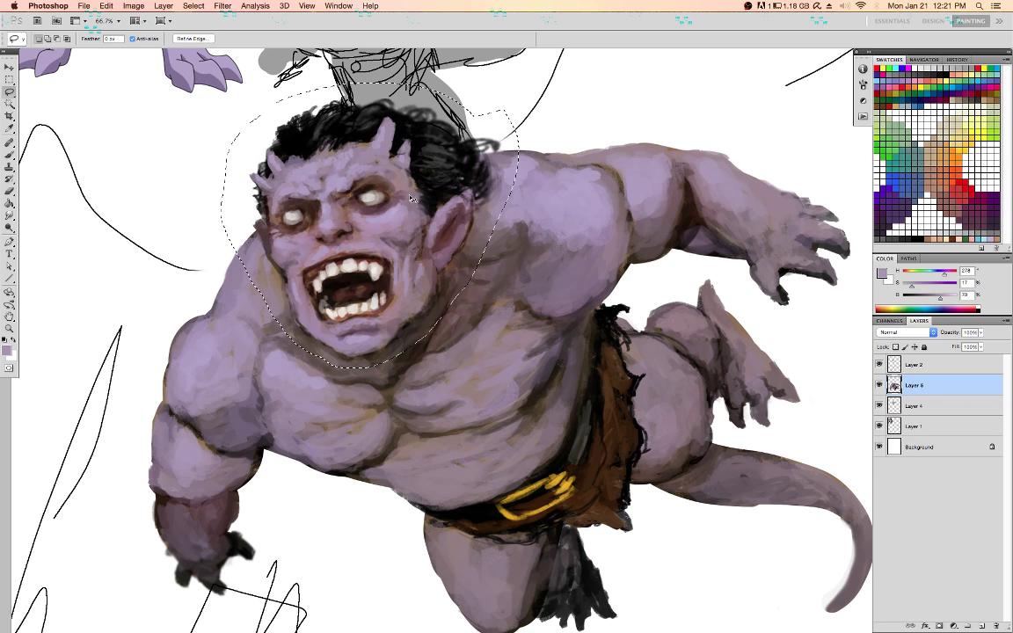
key(super+j)
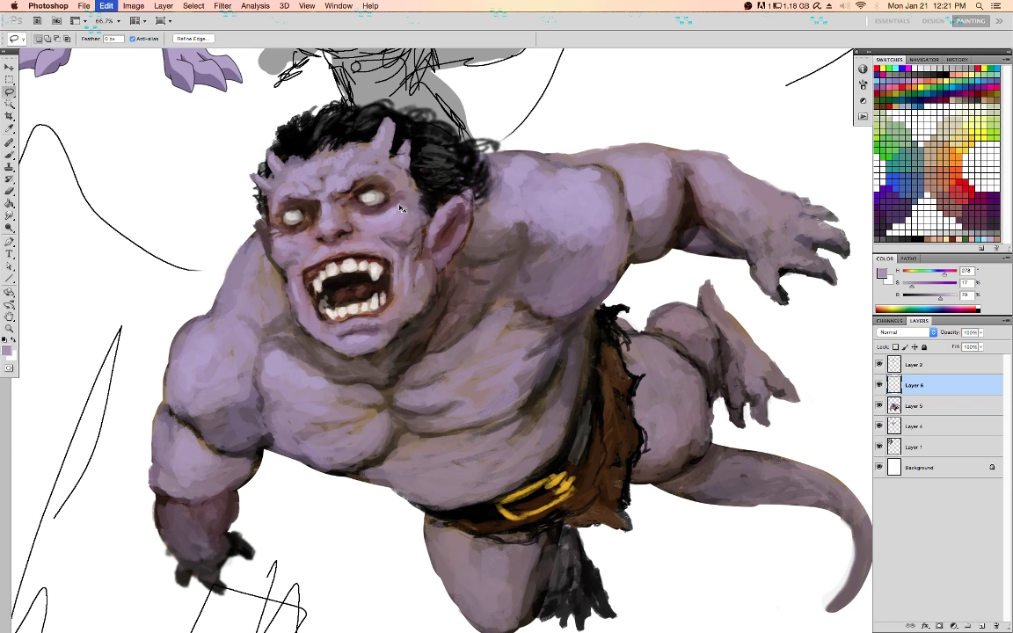
key(v)
drag(387, 232, 368, 223)
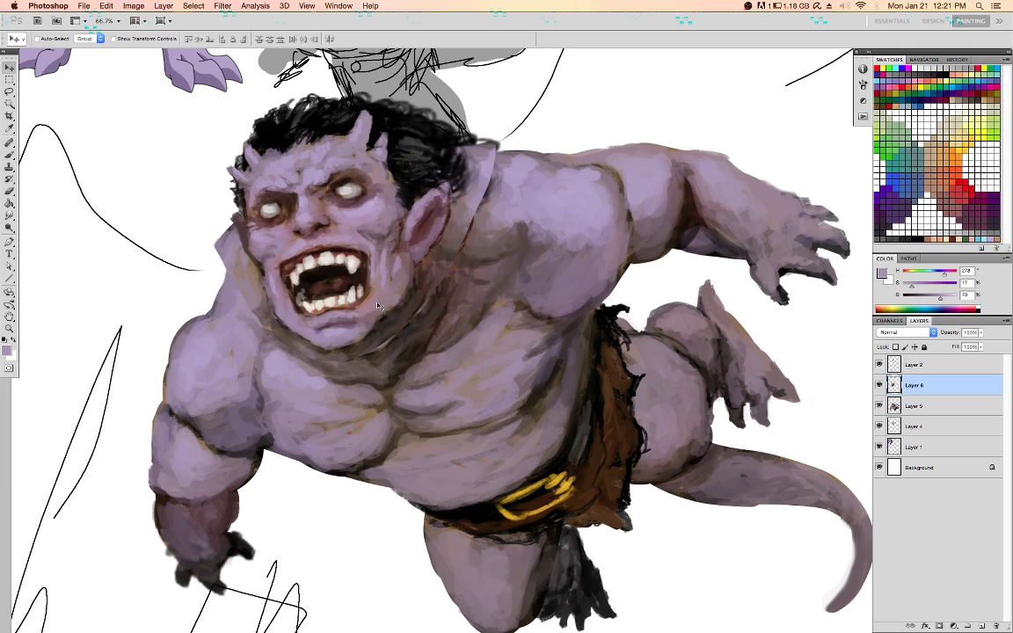
Scale the copied head down to about 97% and nudge it slightly farther outward, keeping it unrotated
key(super+t)
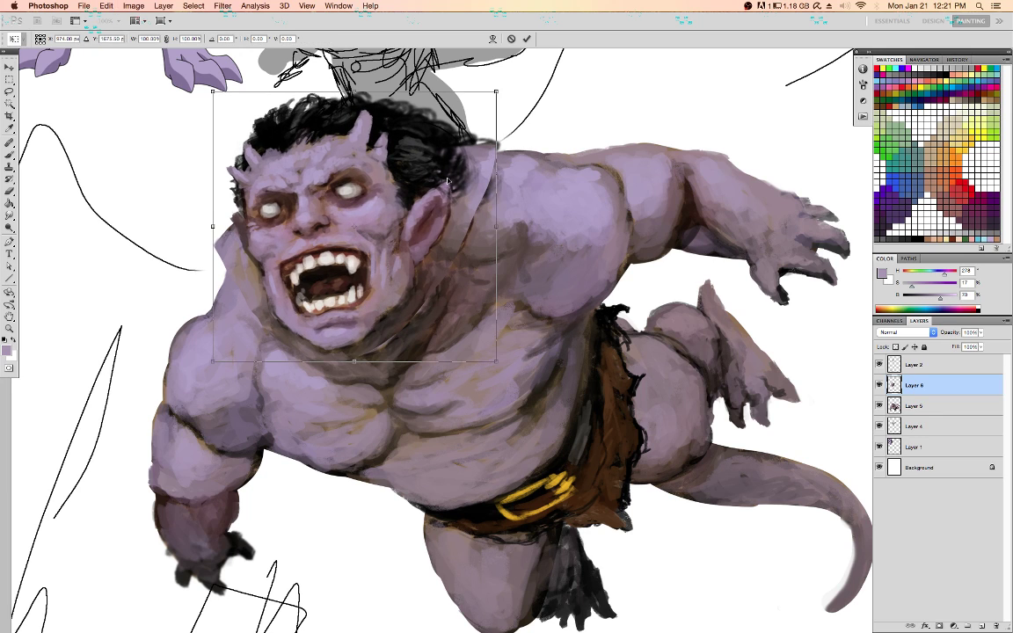
drag(498, 89, 489, 98)
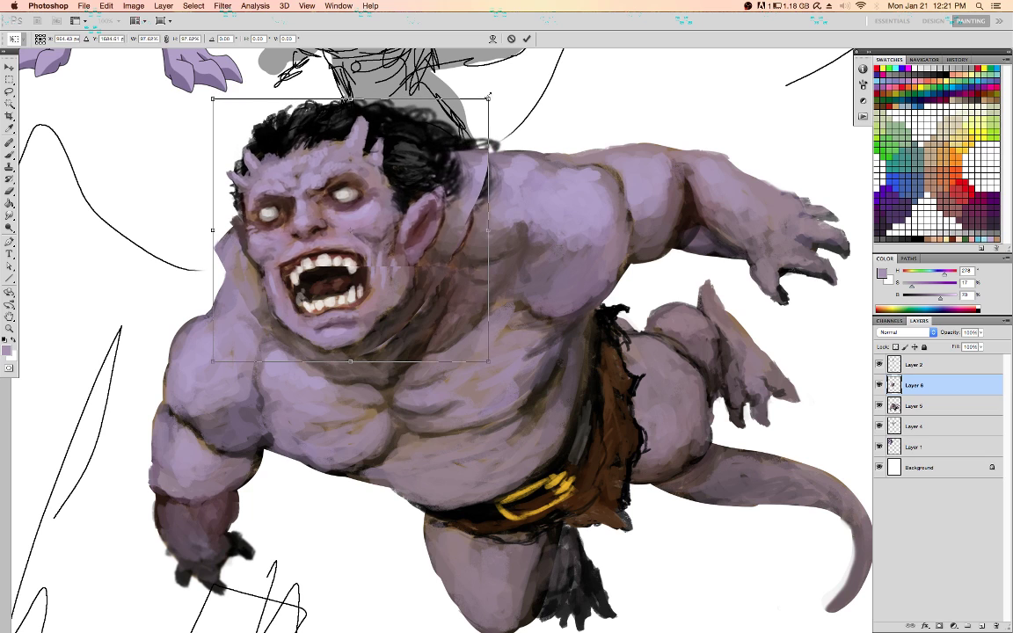
drag(540, 228, 538, 205)
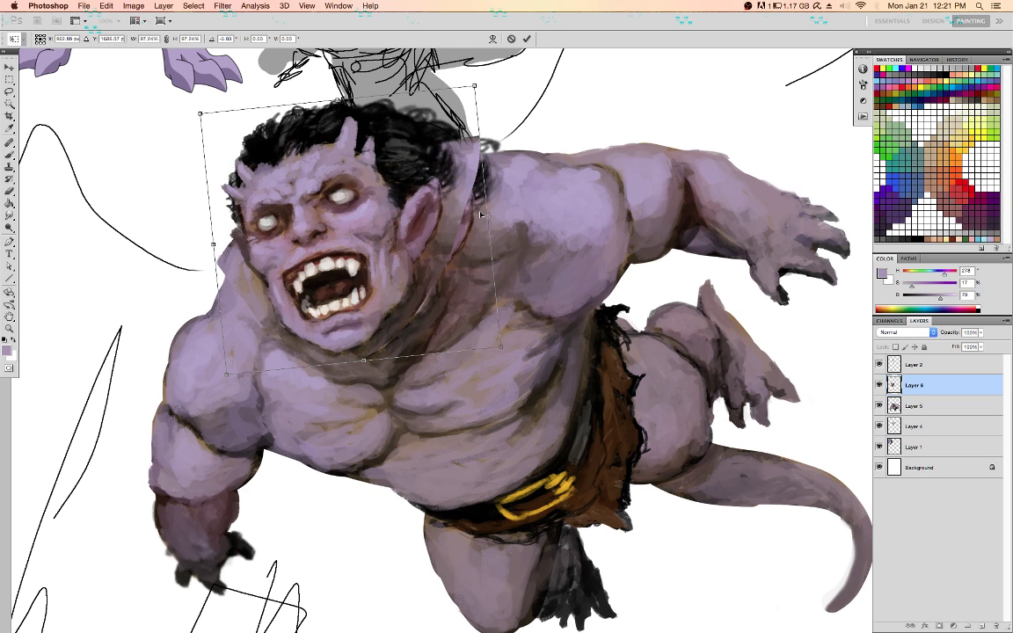
key(super+z)
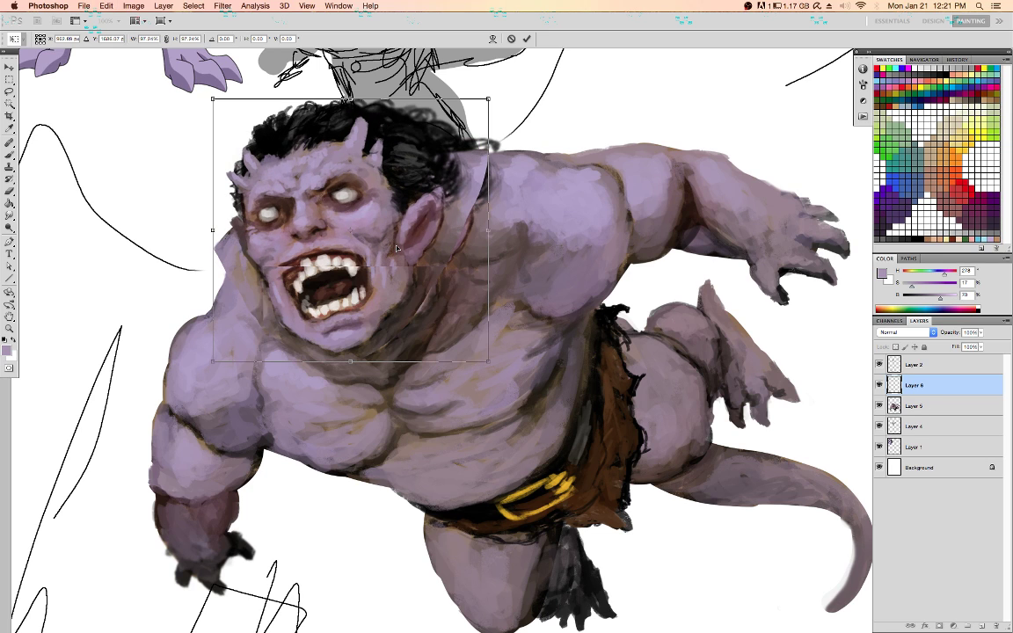
drag(384, 252, 380, 254)
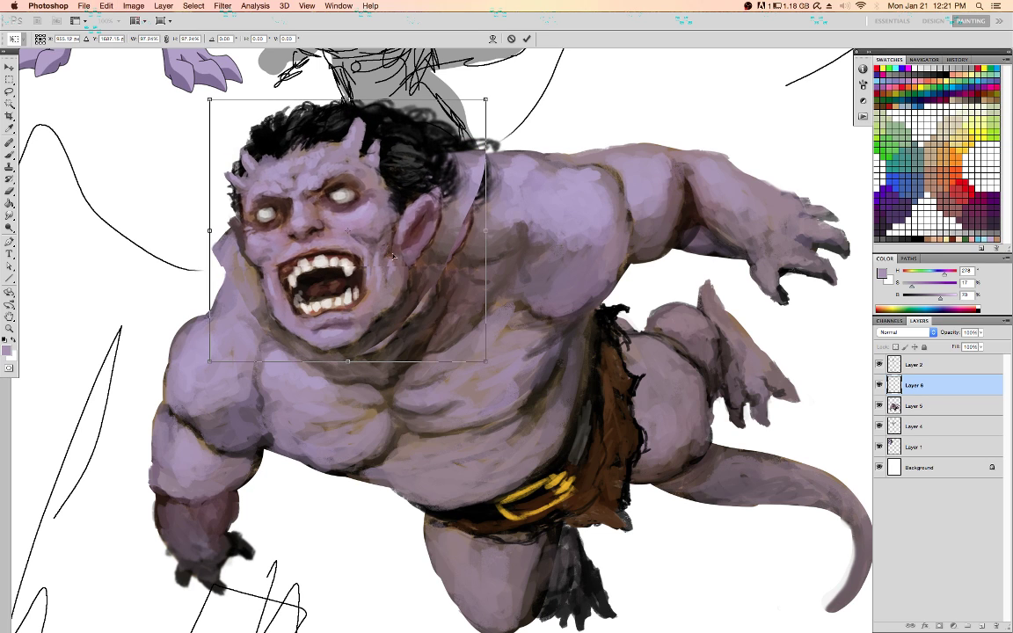
key(Return)
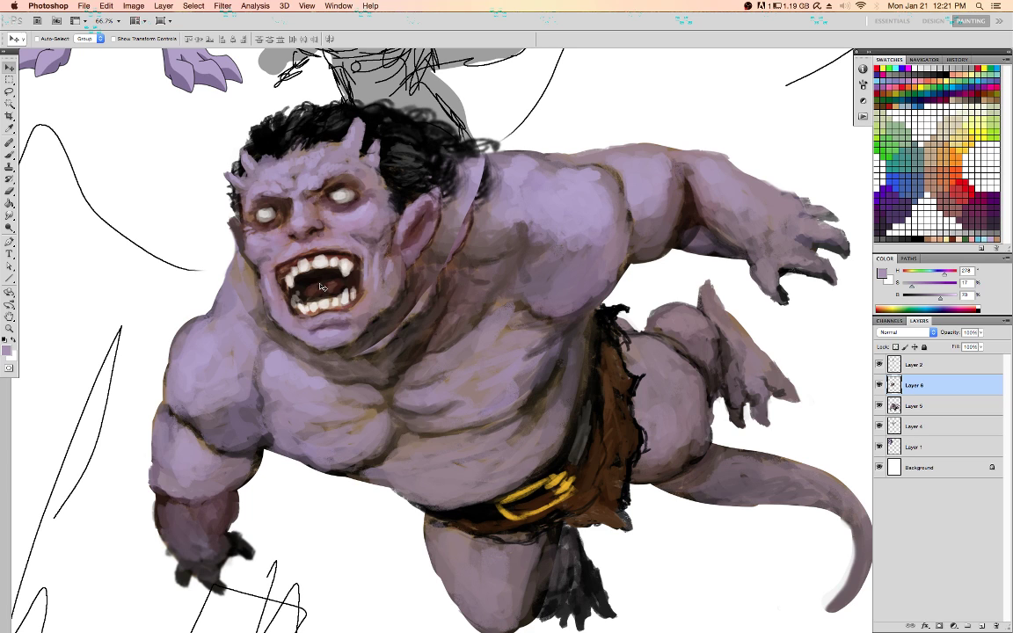
Flip the canvas horizontally and paint sampled purples over the leftover hair and seam on the shoulder behind the head
key(super+u)
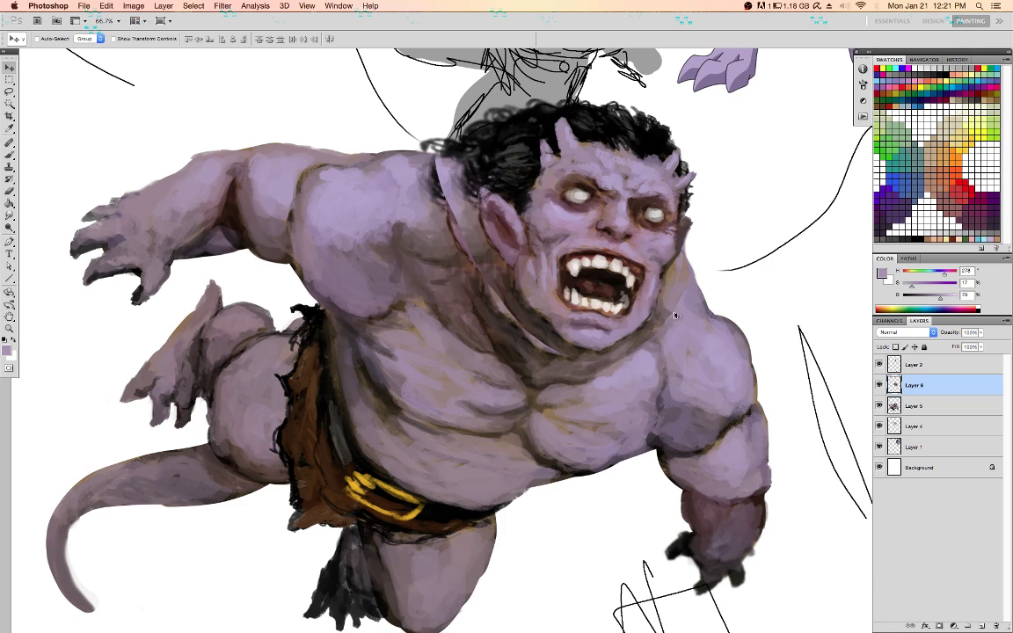
key(b)
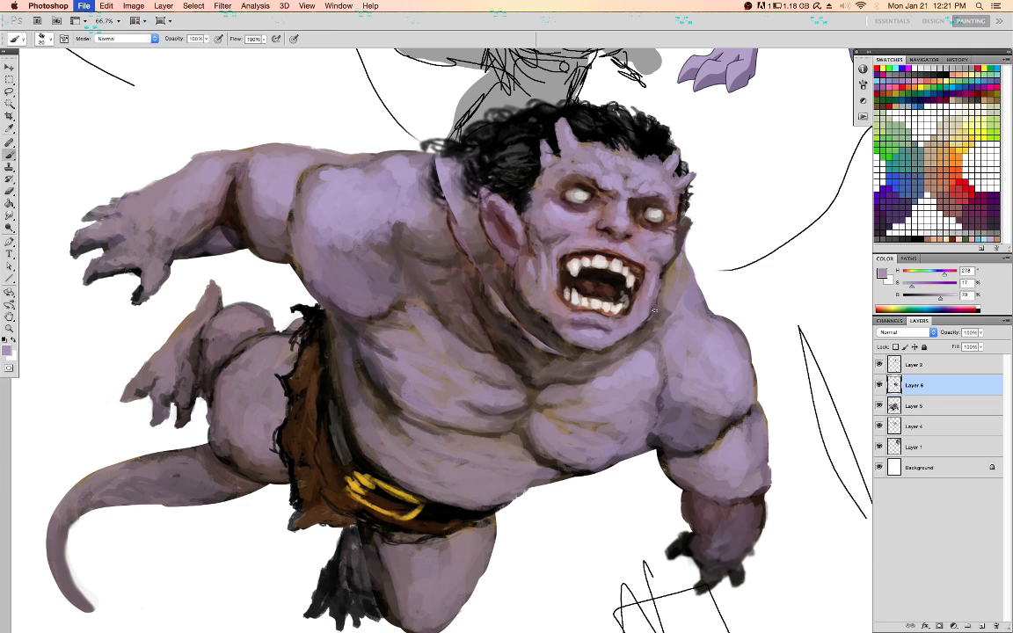
alt+click(686, 307)
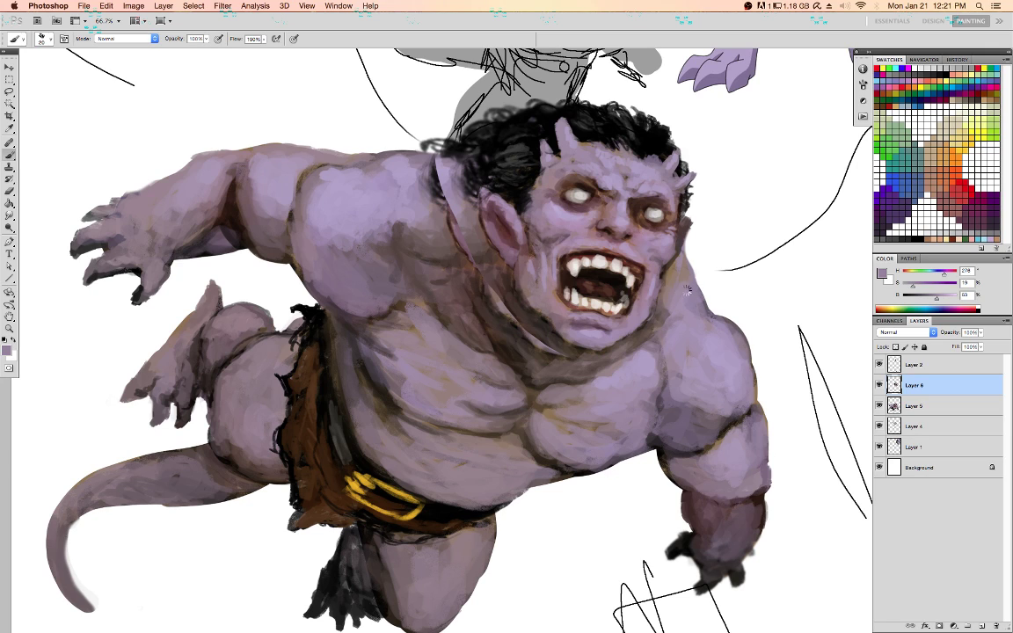
alt+click(672, 290)
alt+click(615, 316)
alt+click(445, 171)
drag(441, 179, 435, 172)
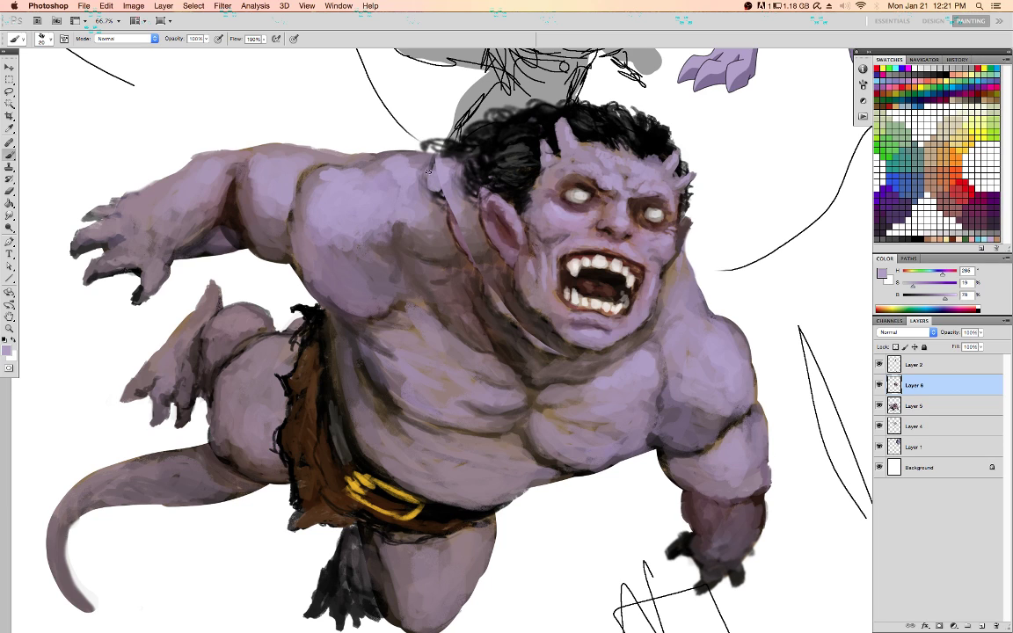
alt+click(429, 161)
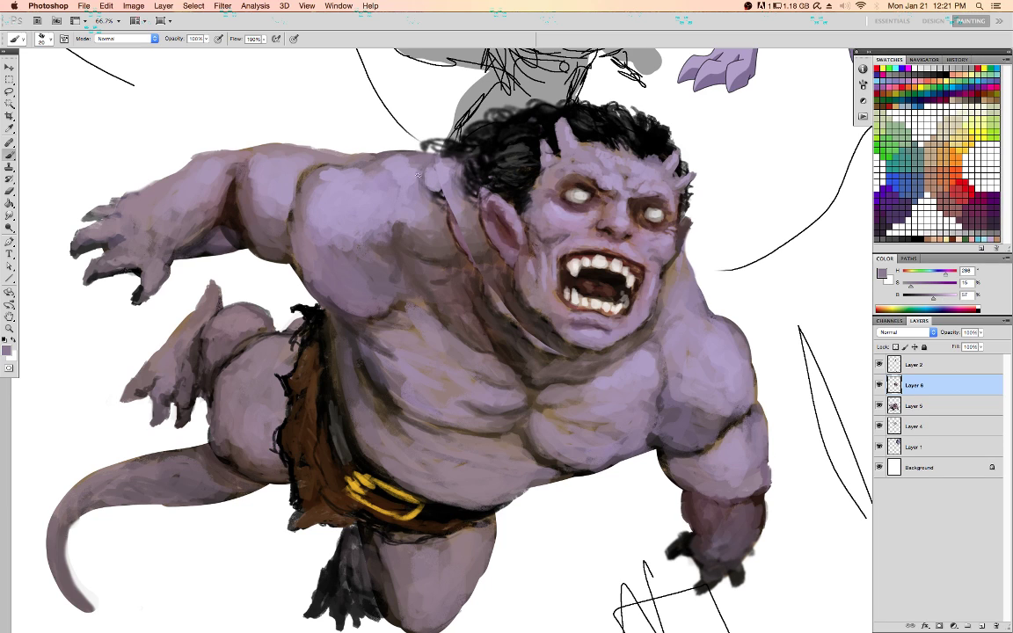
mouse_move(413, 174)
mouse_down()
mouse_move(431, 178)
mouse_move(415, 185)
mouse_up()
alt+click(420, 182)
Blend the duplicated neck edge below the ear and jaw with sampled browns, and soften the upper chest with muted purples
alt+click(467, 253)
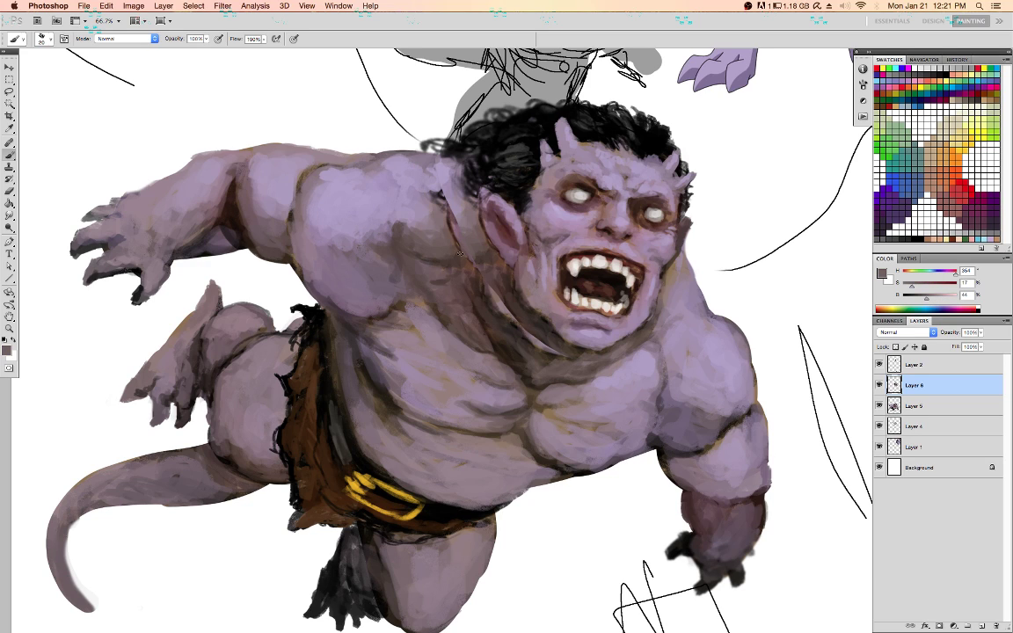
drag(460, 253, 453, 236)
alt+click(574, 339)
drag(547, 338, 518, 324)
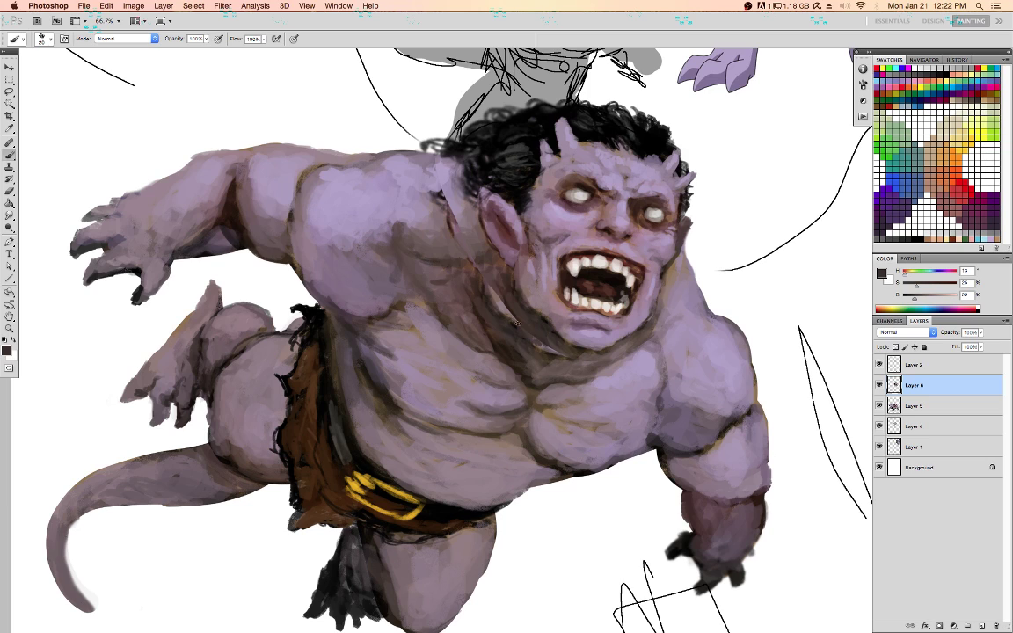
alt+click(527, 382)
mouse_move(522, 373)
mouse_down()
mouse_move(424, 272)
mouse_move(456, 350)
mouse_move(448, 336)
mouse_move(475, 356)
mouse_move(470, 337)
mouse_move(527, 382)
mouse_move(490, 375)
mouse_up()
alt+click(456, 349)
alt+click(497, 364)
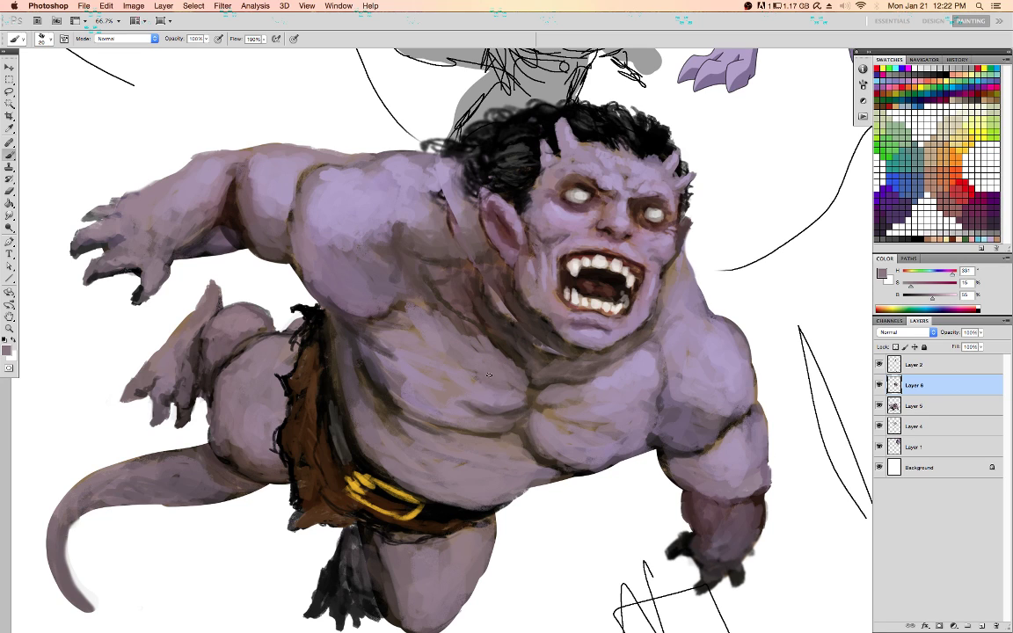
Cover the remaining seam lines from the chin along the neck to the shoulder with sampled dark and mauve tones
alt+click(563, 343)
mouse_move(552, 338)
mouse_down()
mouse_move(554, 346)
mouse_move(510, 315)
mouse_move(491, 280)
mouse_move(469, 307)
mouse_move(427, 243)
mouse_up()
alt+click(460, 292)
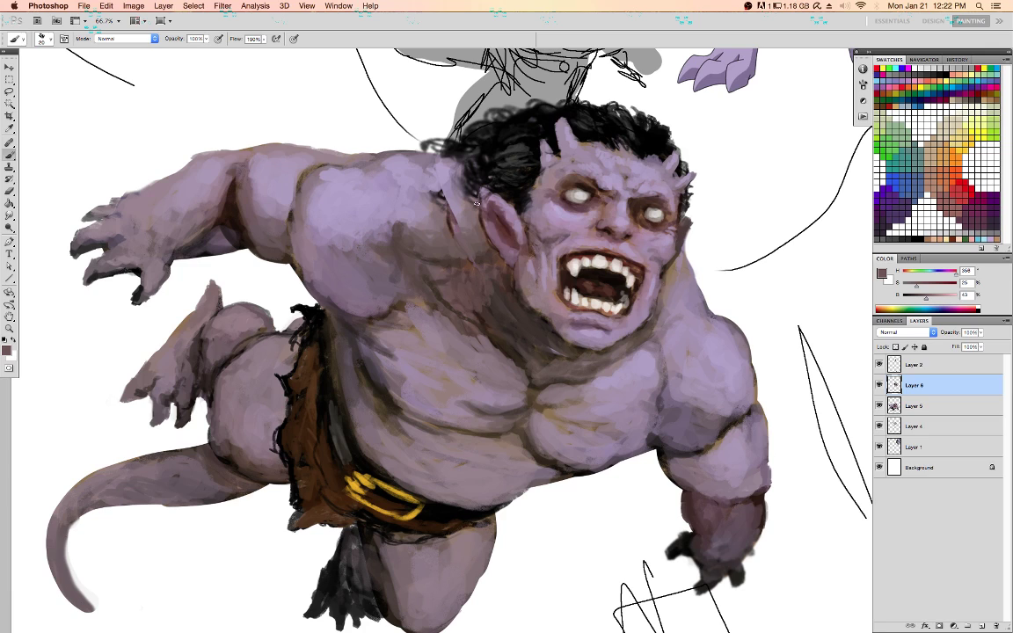
alt+click(439, 180)
mouse_move(437, 183)
mouse_down()
mouse_move(443, 198)
mouse_move(432, 195)
mouse_move(448, 209)
mouse_move(449, 198)
mouse_move(424, 206)
mouse_move(450, 233)
mouse_up()
alt+click(466, 226)
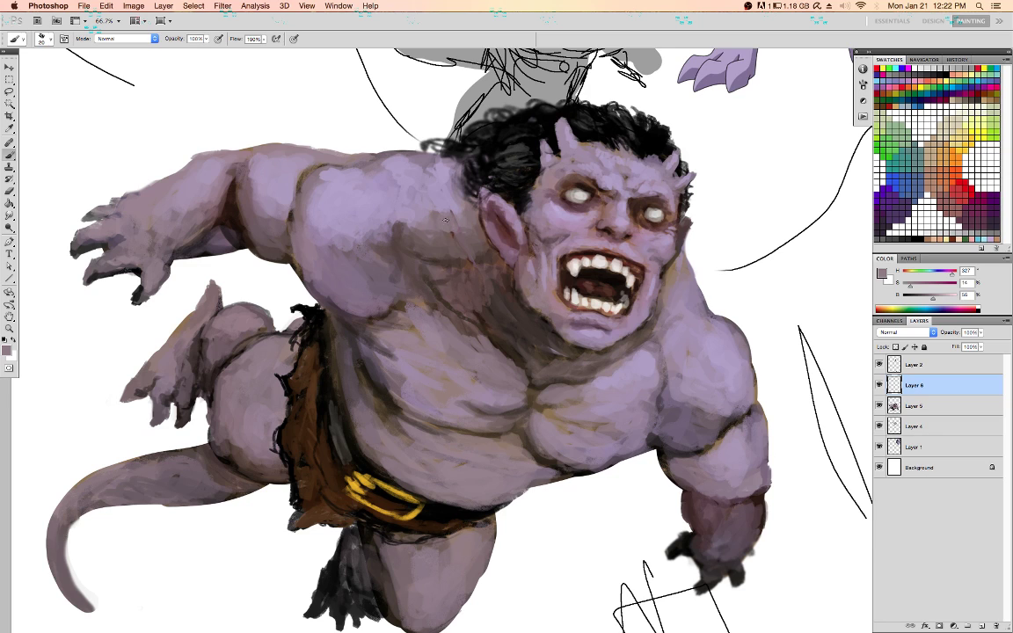
Shade the neck under the chin and along the far jaw with sampled tones, and merge the head layer down into Layer 5
alt+click(468, 251)
alt+click(545, 330)
alt+click(595, 370)
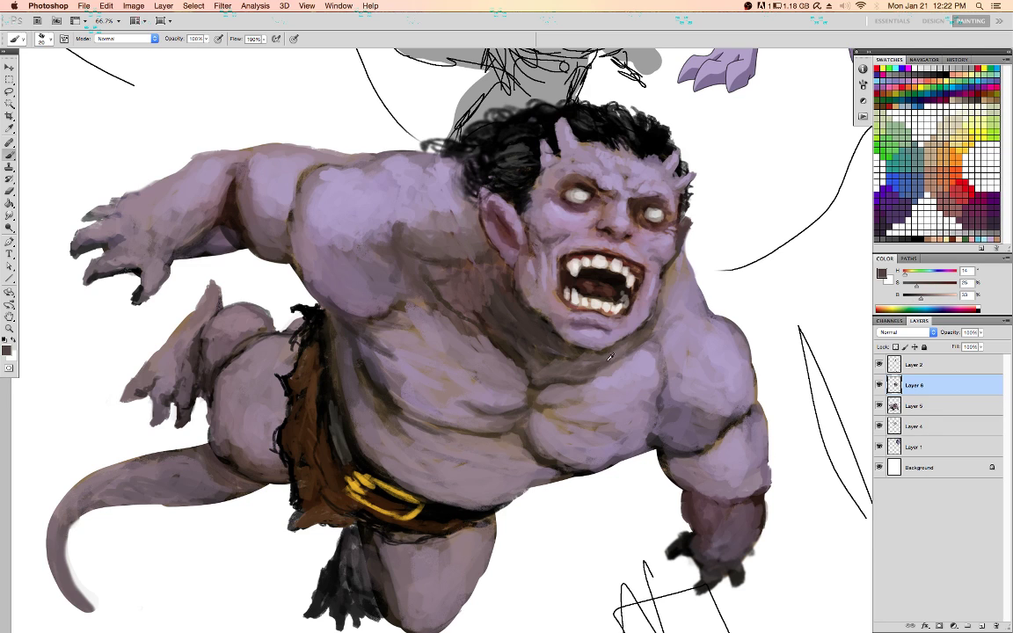
drag(610, 357, 582, 365)
alt+click(667, 312)
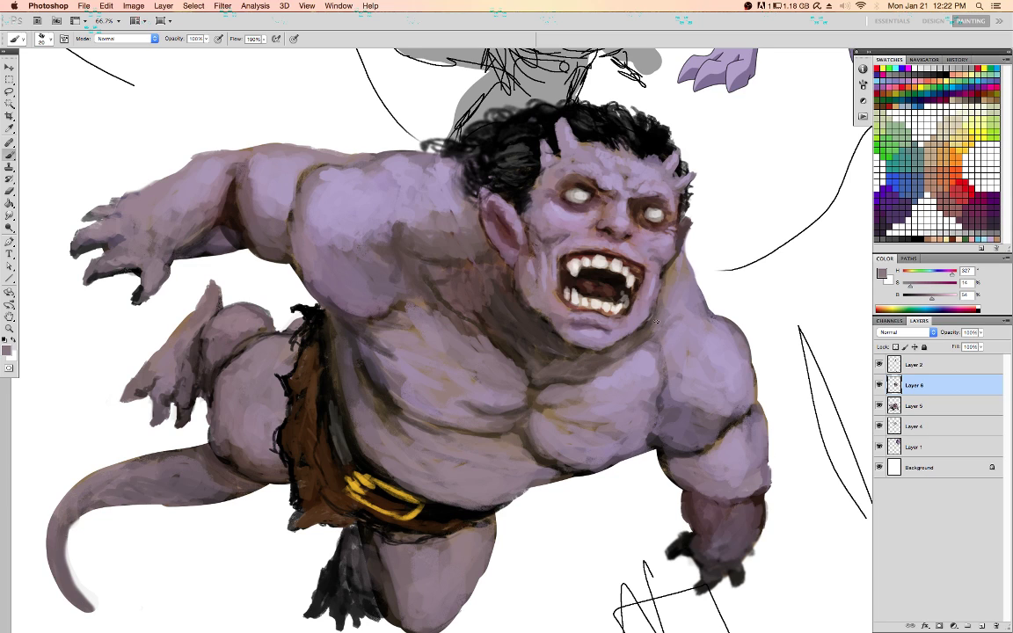
alt+click(649, 330)
drag(652, 323, 627, 350)
alt+click(473, 266)
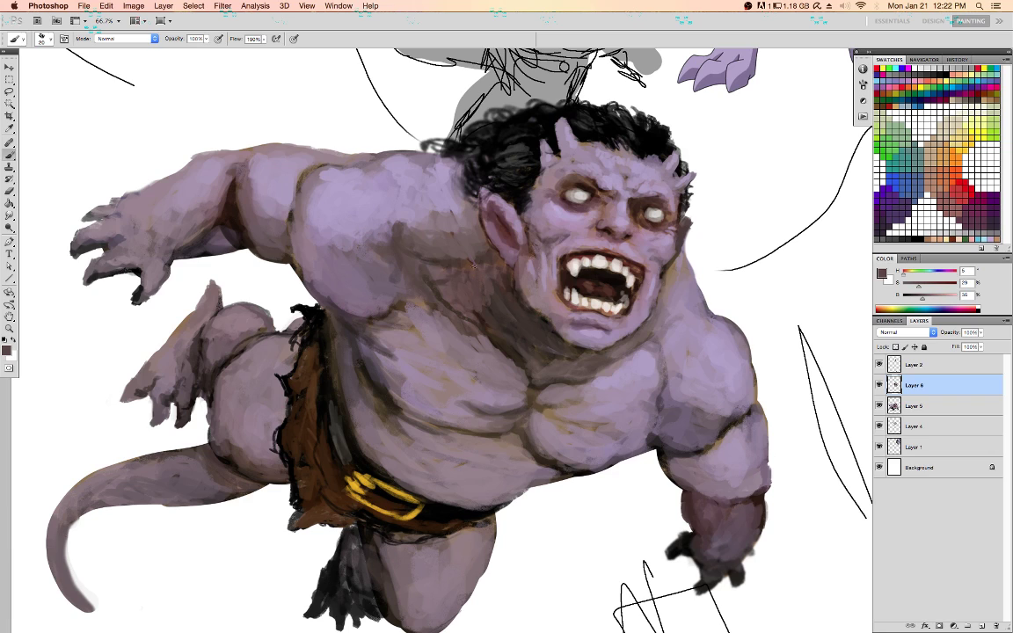
alt+click(465, 257)
key(super+e)
Reset the colours to default and paint black curls with a small brush at the back and top of the hair
alt+click(455, 222)
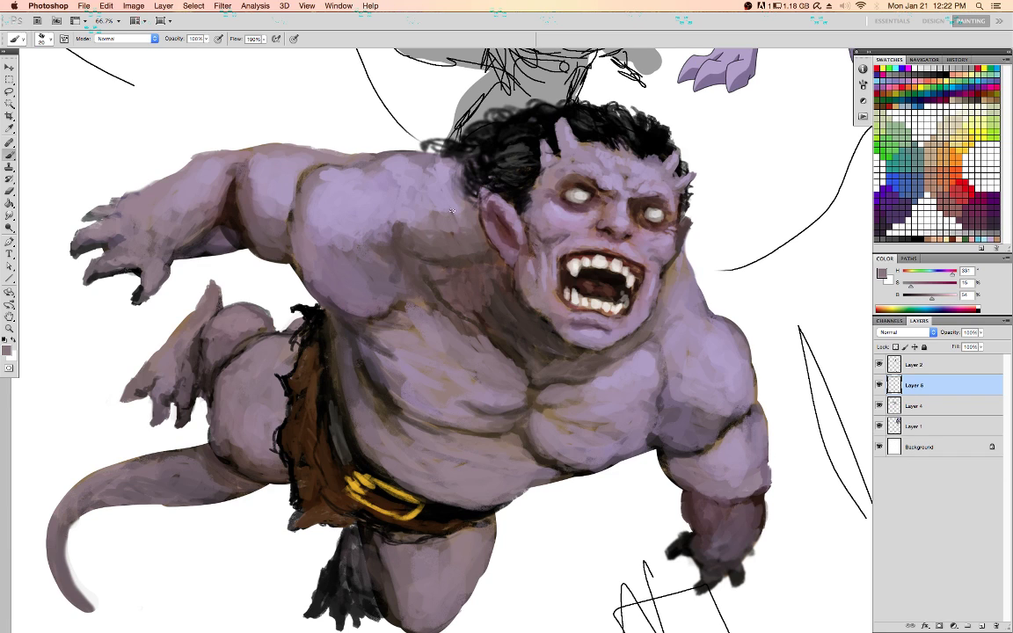
alt+click(445, 202)
key(d)
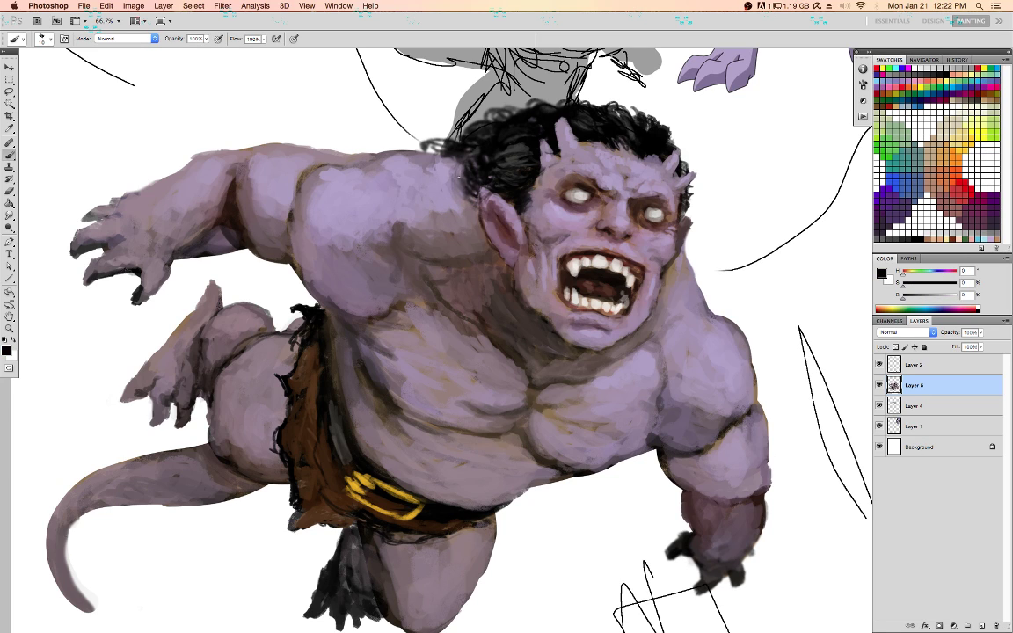
drag(422, 165, 410, 139)
mouse_move(464, 179)
mouse_down()
mouse_move(453, 152)
mouse_move(461, 133)
mouse_move(483, 117)
mouse_up()
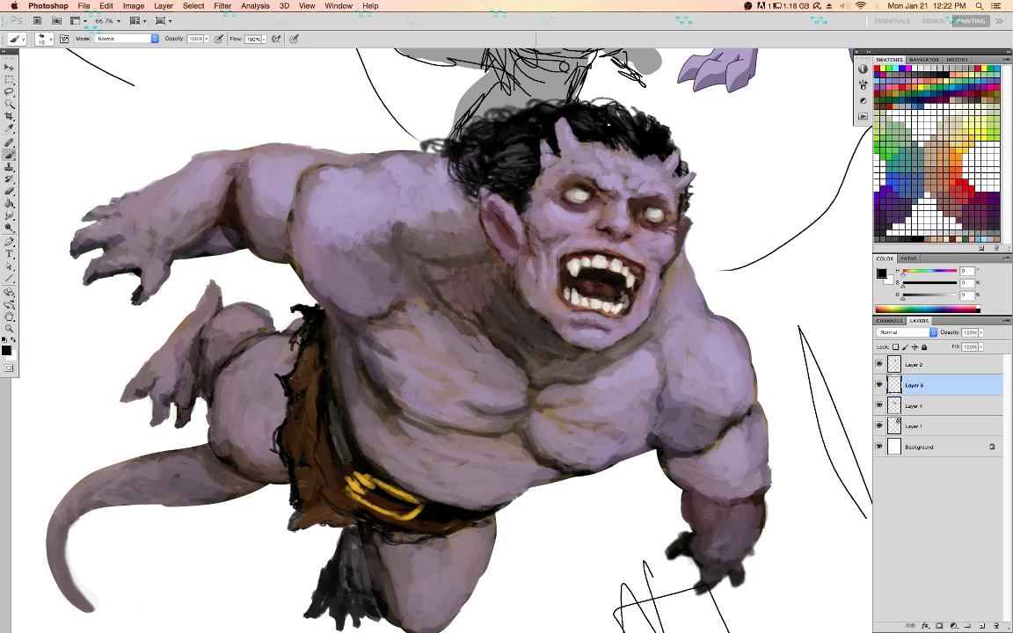
drag(596, 104, 618, 115)
alt+click(596, 151)
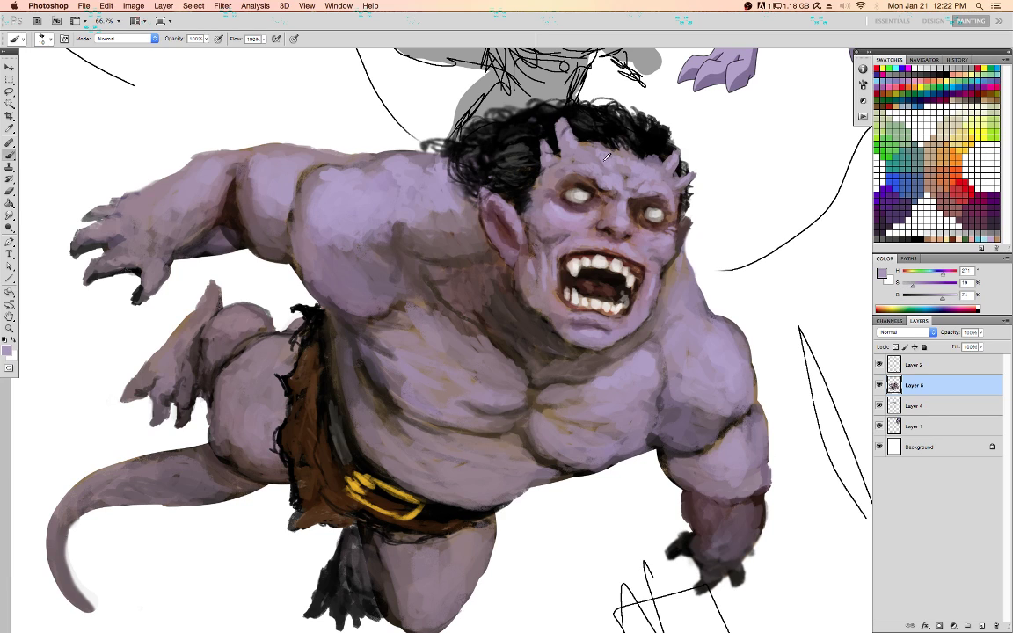
alt+click(495, 180)
mouse_move(457, 177)
mouse_down()
mouse_move(451, 161)
mouse_move(448, 180)
mouse_up()
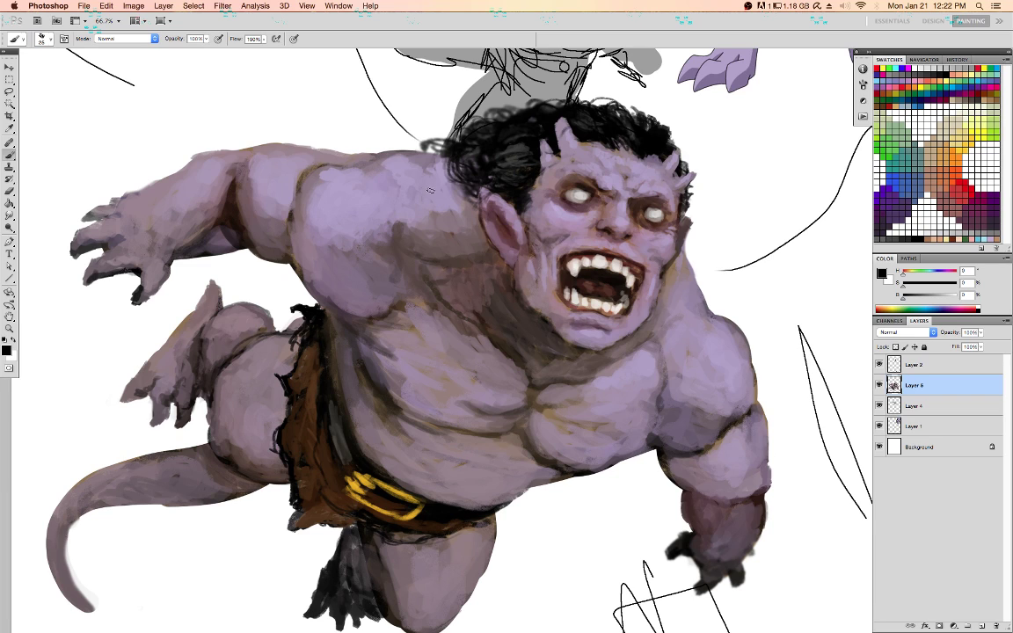
Blend the upper back beside the hair and the shadow behind the ear with sampled light purples and muted browns
alt+click(401, 162)
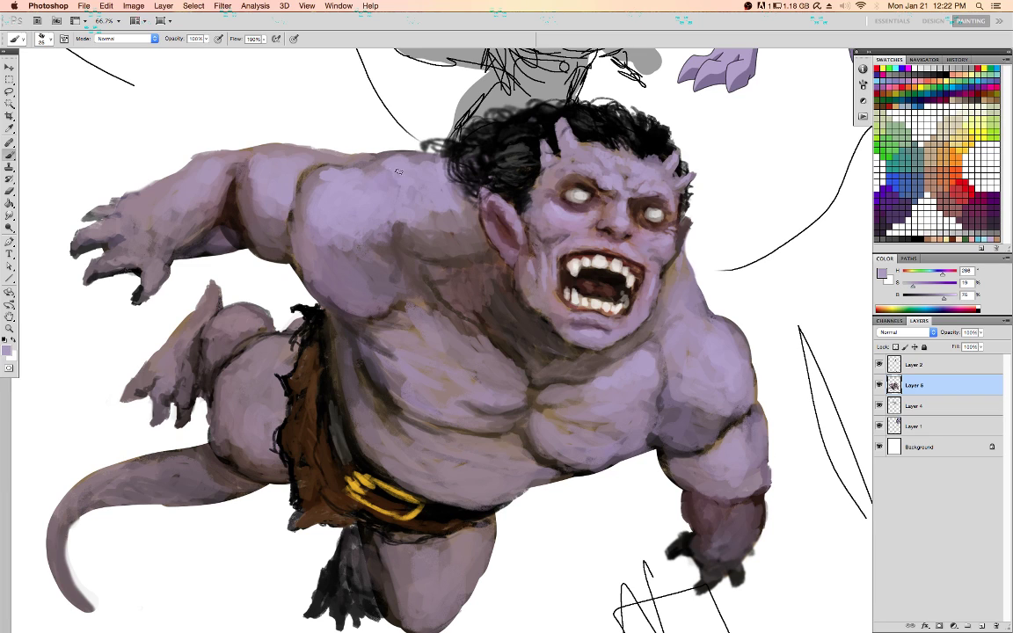
alt+click(400, 157)
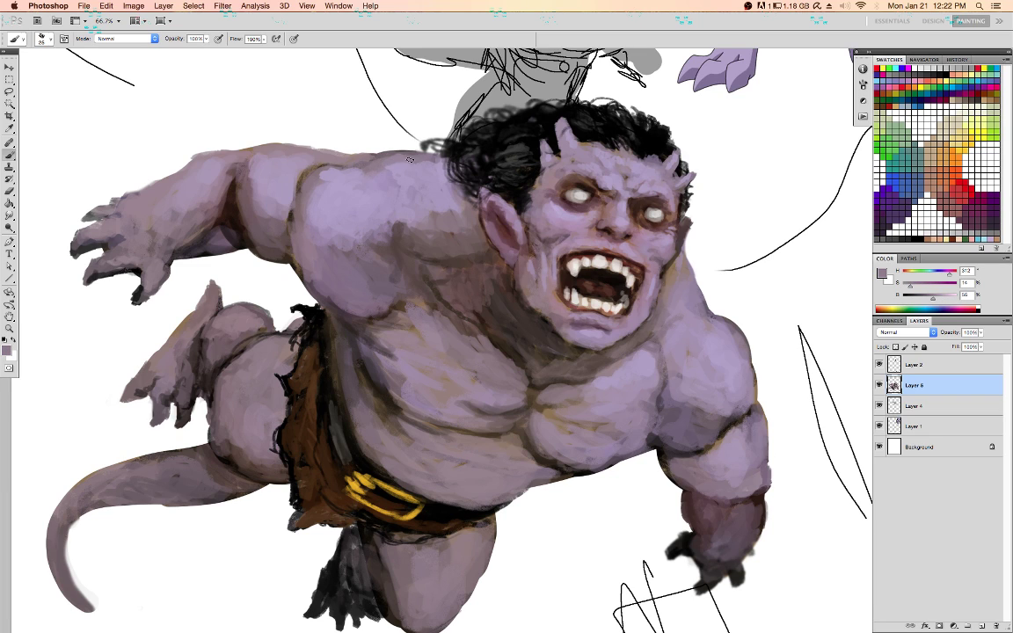
alt+click(452, 230)
alt+click(479, 230)
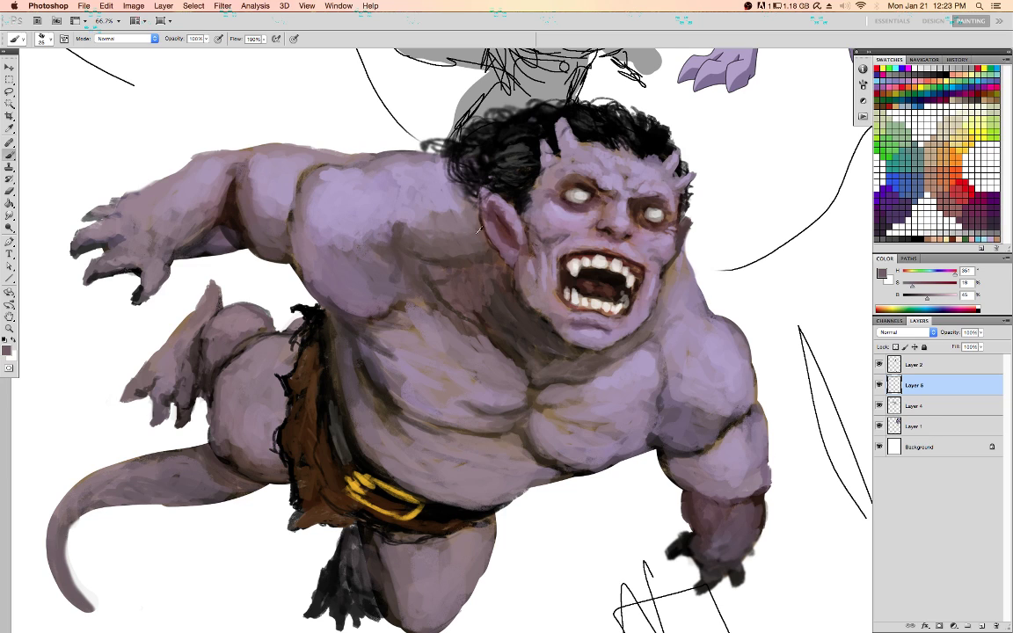
Deepen the neck shadow below the ear and jaw with sampled dark browns and light strokes of default black
alt+click(482, 301)
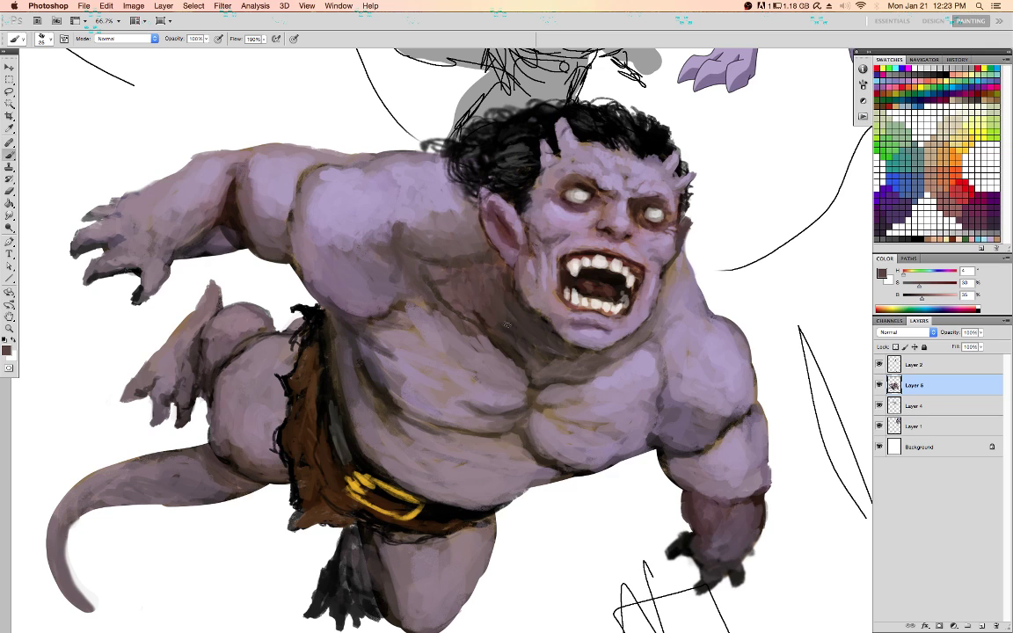
mouse_move(521, 264)
mouse_down()
mouse_move(523, 289)
mouse_move(545, 309)
mouse_up()
alt+click(515, 277)
mouse_move(468, 242)
mouse_down()
mouse_move(494, 287)
mouse_move(486, 287)
mouse_up()
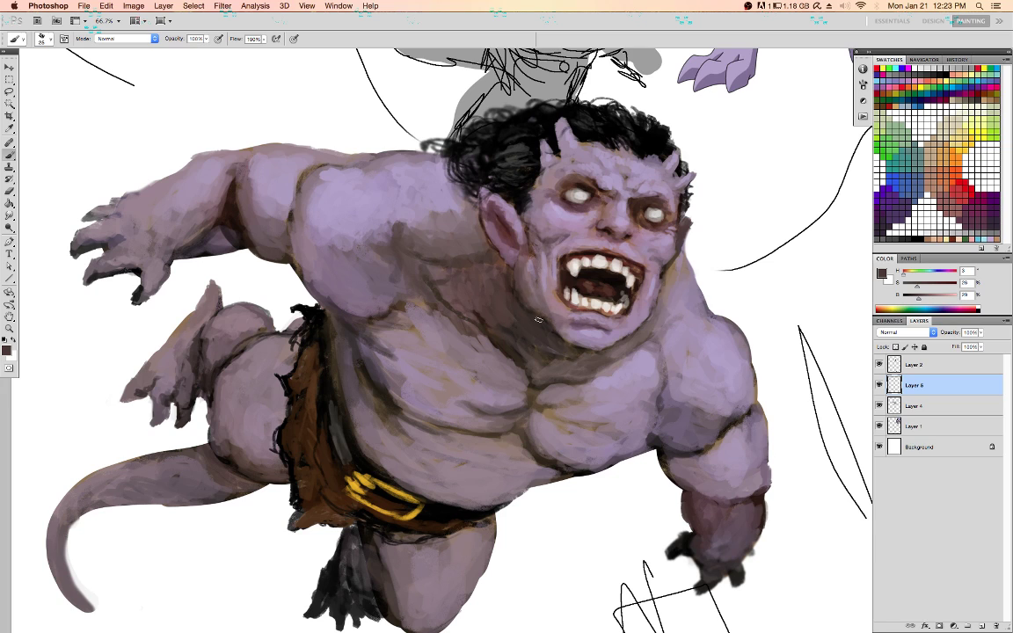
key(d)
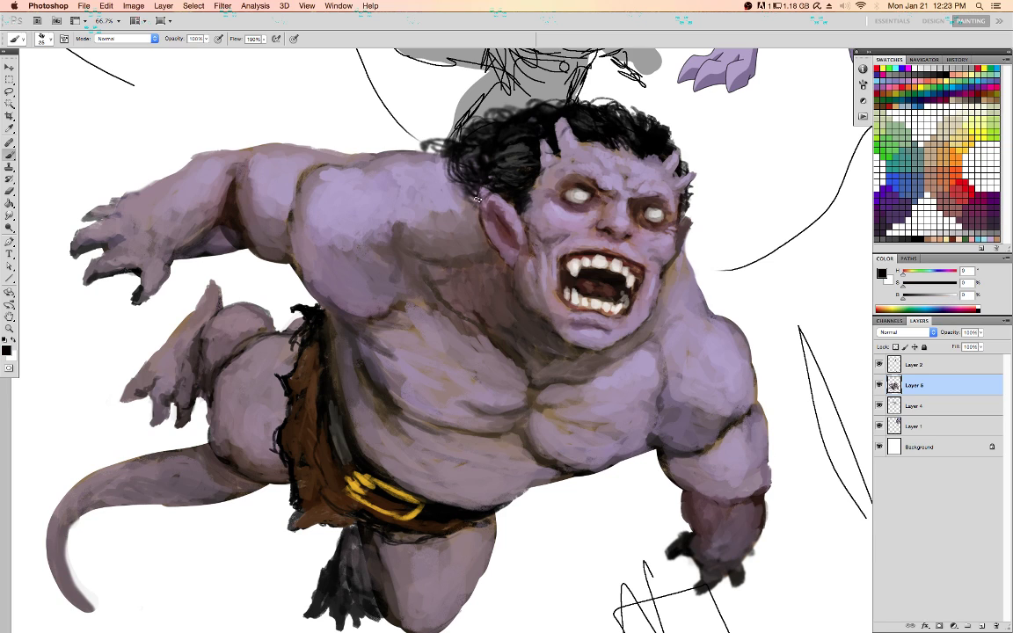
mouse_move(485, 253)
mouse_down()
mouse_move(475, 200)
mouse_move(472, 225)
mouse_move(461, 205)
mouse_move(459, 244)
mouse_move(472, 238)
mouse_move(490, 260)
mouse_up()
drag(430, 257, 475, 264)
Soften the upper chest toward the near shoulder with mauve tones sampled from the chest
alt+click(489, 345)
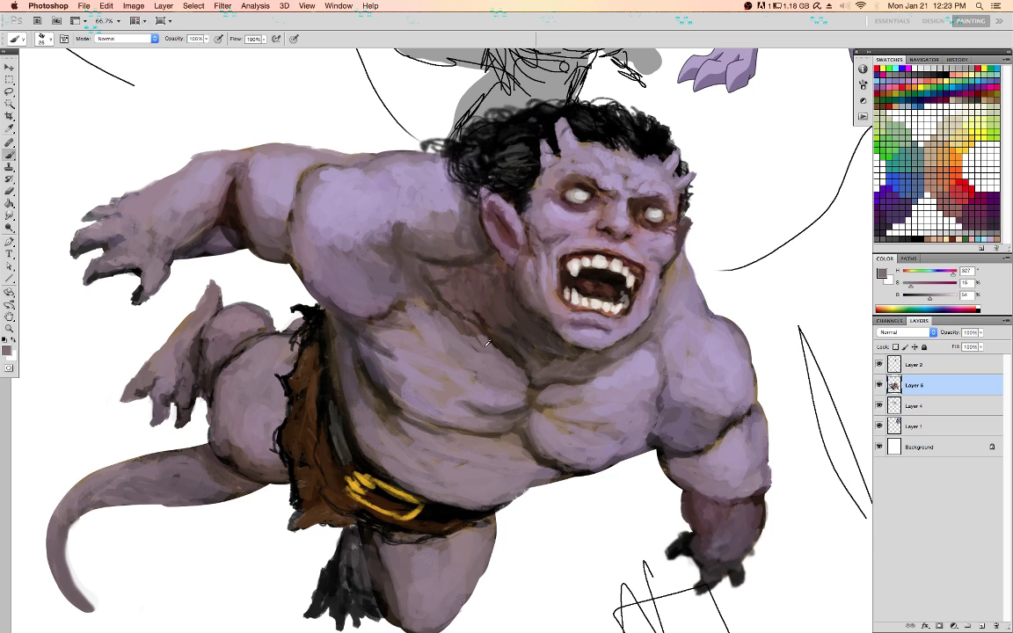
alt+click(490, 356)
alt+click(490, 356)
drag(441, 319, 387, 262)
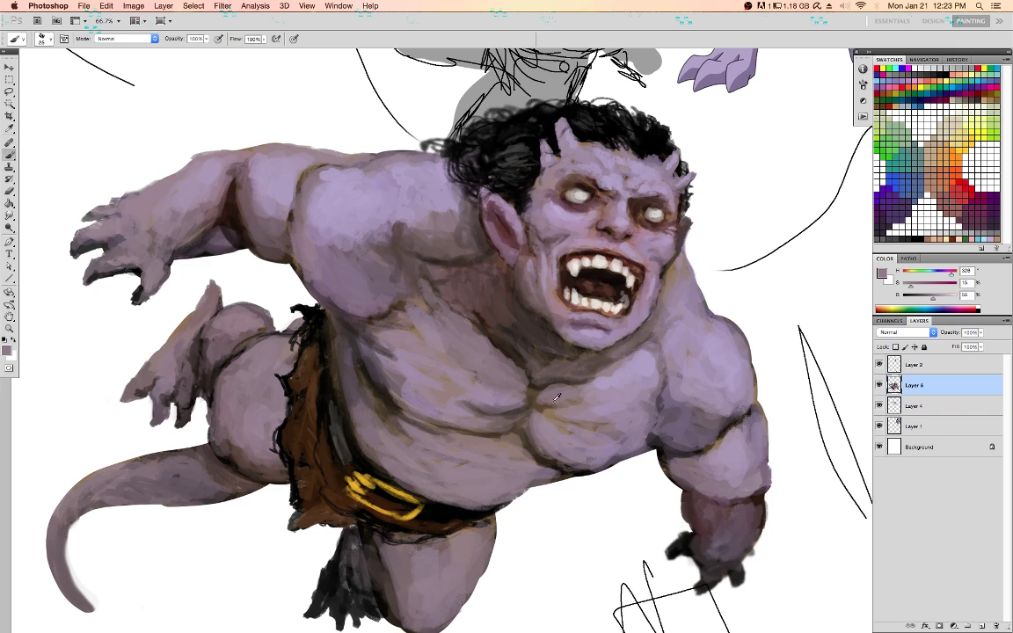
Refine the lower edge of the chin with purple tones sampled from the chest and jaw
alt+click(494, 400)
alt+click(607, 338)
alt+click(590, 345)
drag(582, 344, 595, 346)
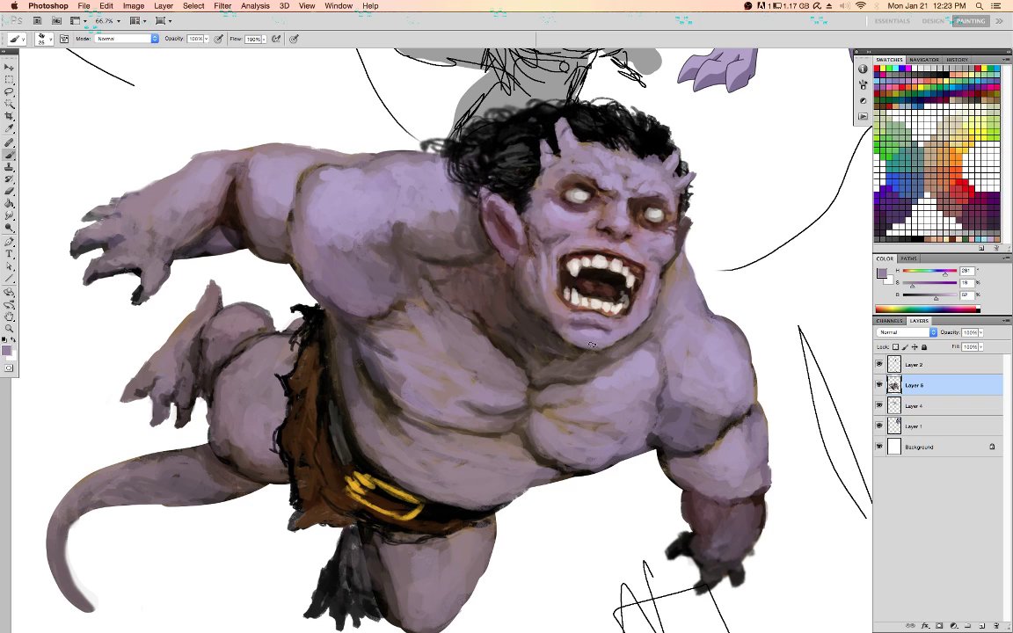
Blend the far shoulder's lower shadow and the side of the chest with sampled purples
alt+click(685, 391)
mouse_move(688, 408)
mouse_down()
mouse_move(729, 407)
mouse_move(693, 415)
mouse_up()
alt+click(735, 382)
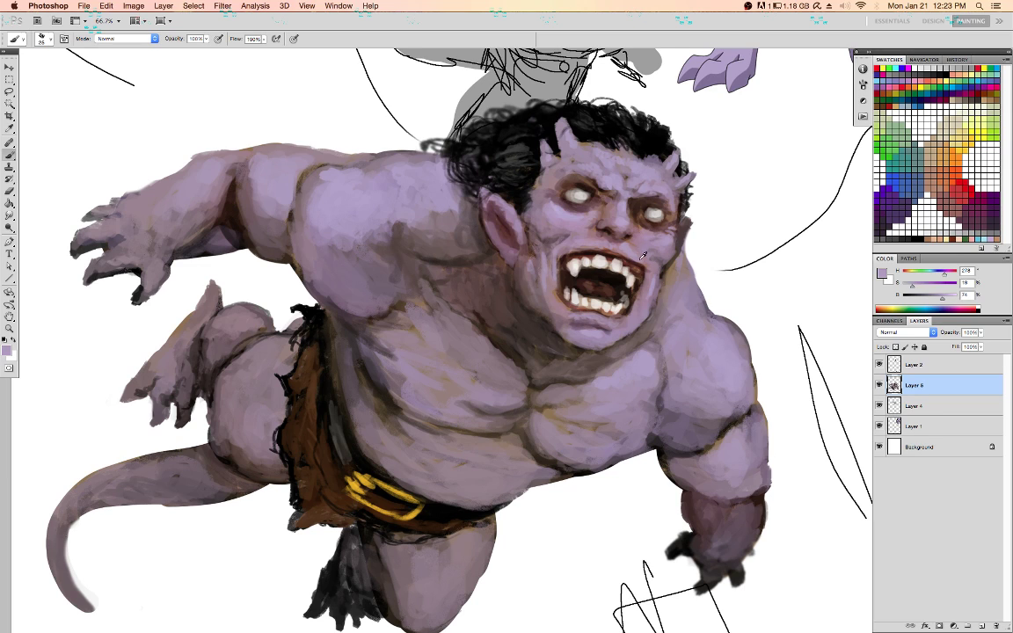
alt+click(445, 388)
alt+click(355, 351)
Shade the raised rear foot and its ankle with sampled dark and mauve tones, keeping Layer 5's transparent pixels locked
key(d)
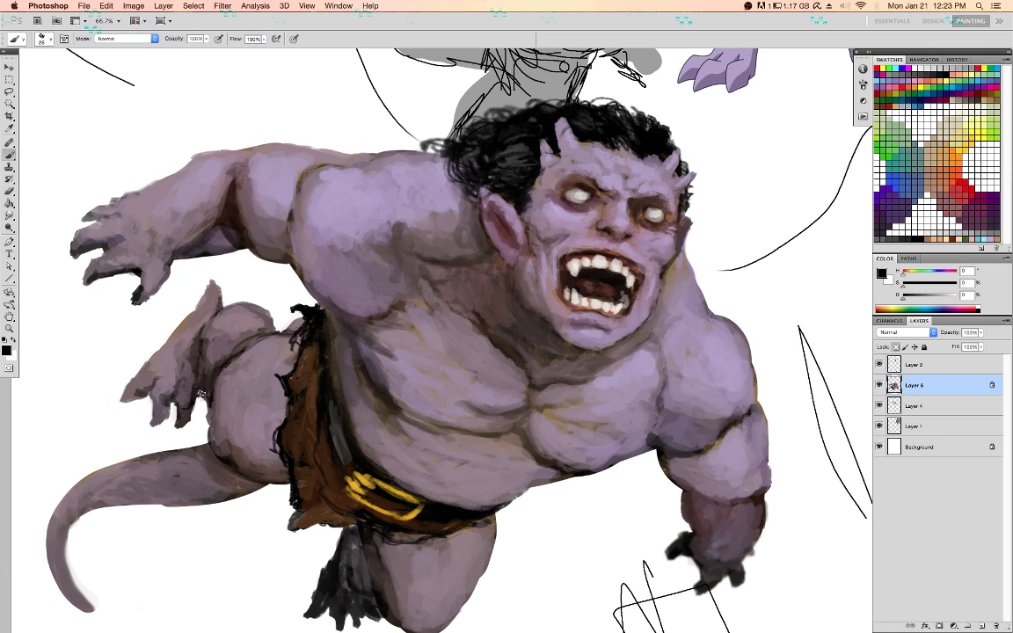
key(slash)
alt+click(193, 388)
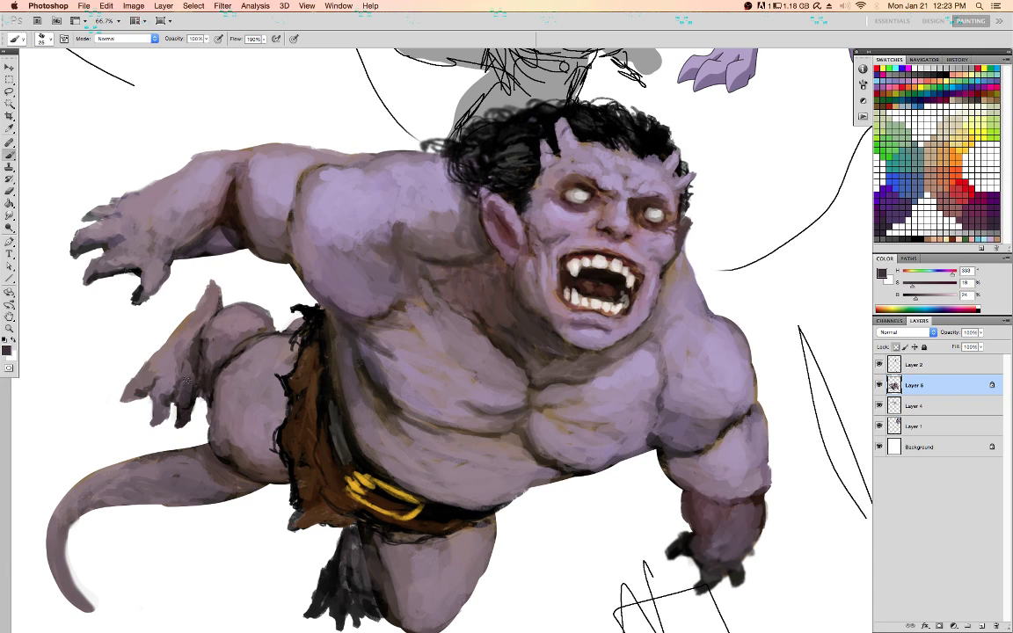
drag(177, 384, 167, 399)
mouse_move(164, 359)
mouse_down()
mouse_move(169, 382)
mouse_move(159, 327)
mouse_move(180, 295)
mouse_move(190, 299)
mouse_up()
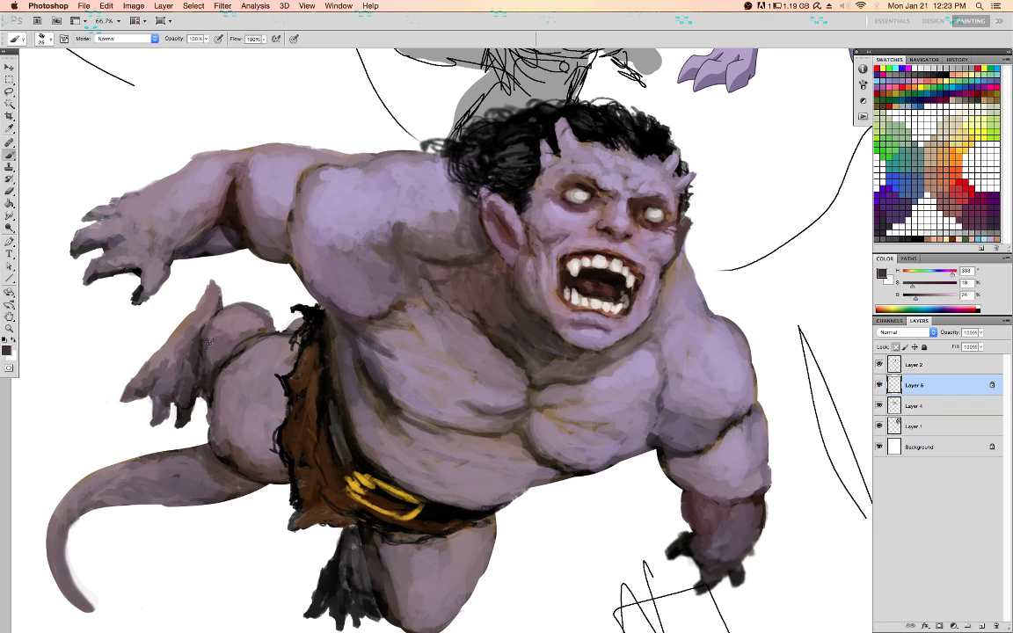
alt+click(248, 324)
mouse_move(255, 324)
mouse_down()
mouse_move(261, 317)
mouse_move(239, 302)
mouse_up()
alt+click(262, 313)
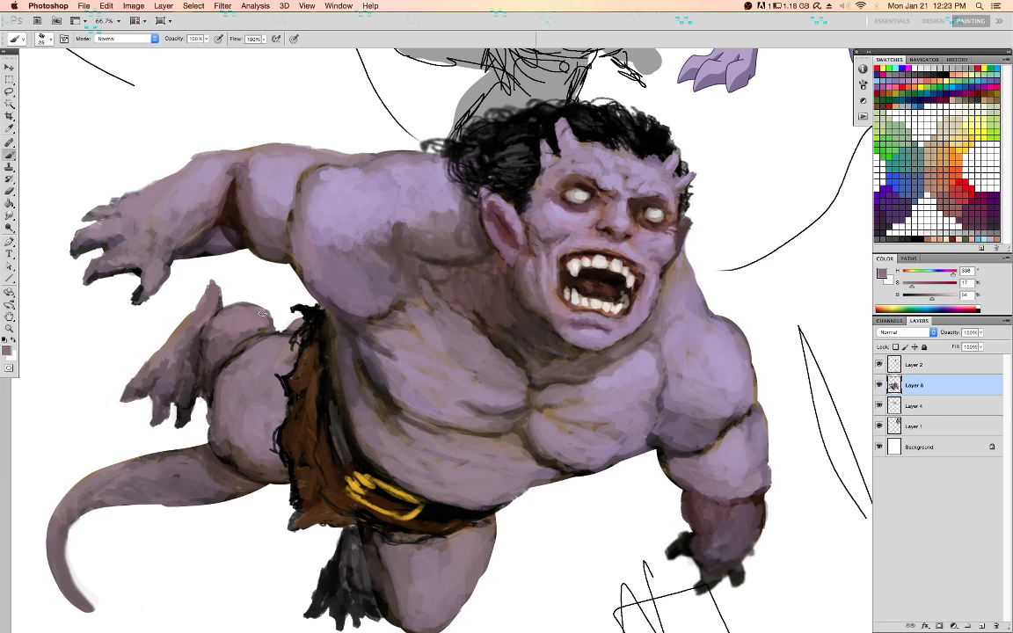
Blend the back of the outstretched hand and cover the black fingertip with sampled mauve-greys, leaving Layer 5's transparency unlocked
key(slash)
alt+click(207, 210)
mouse_move(200, 195)
mouse_down()
mouse_move(197, 218)
mouse_move(177, 233)
mouse_move(138, 222)
mouse_move(147, 221)
mouse_up()
alt+click(160, 263)
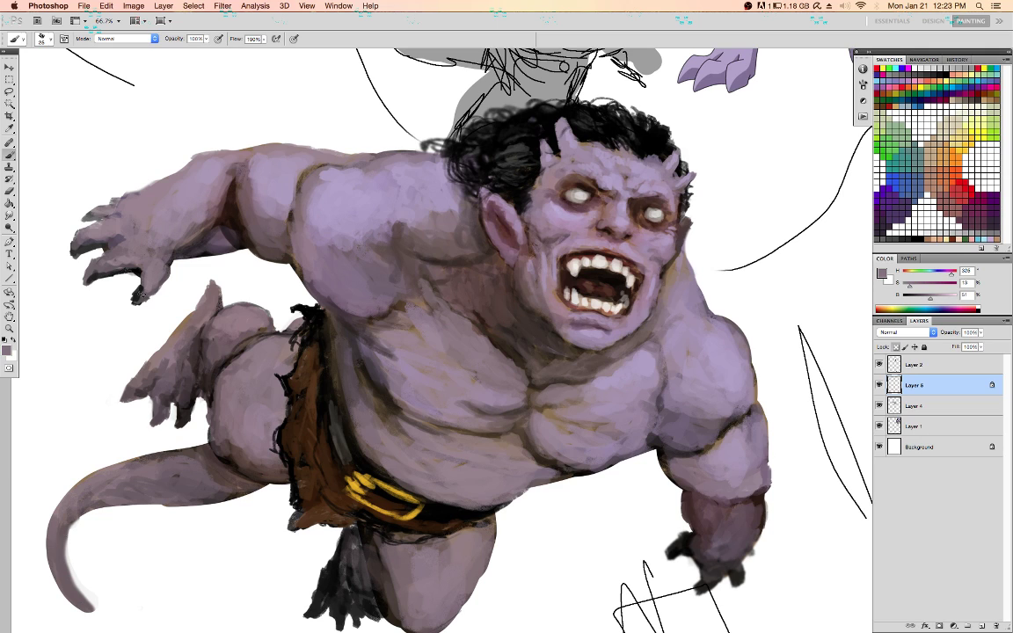
alt+click(142, 295)
mouse_move(133, 303)
mouse_down()
mouse_move(160, 268)
mouse_move(139, 295)
mouse_up()
key(/)
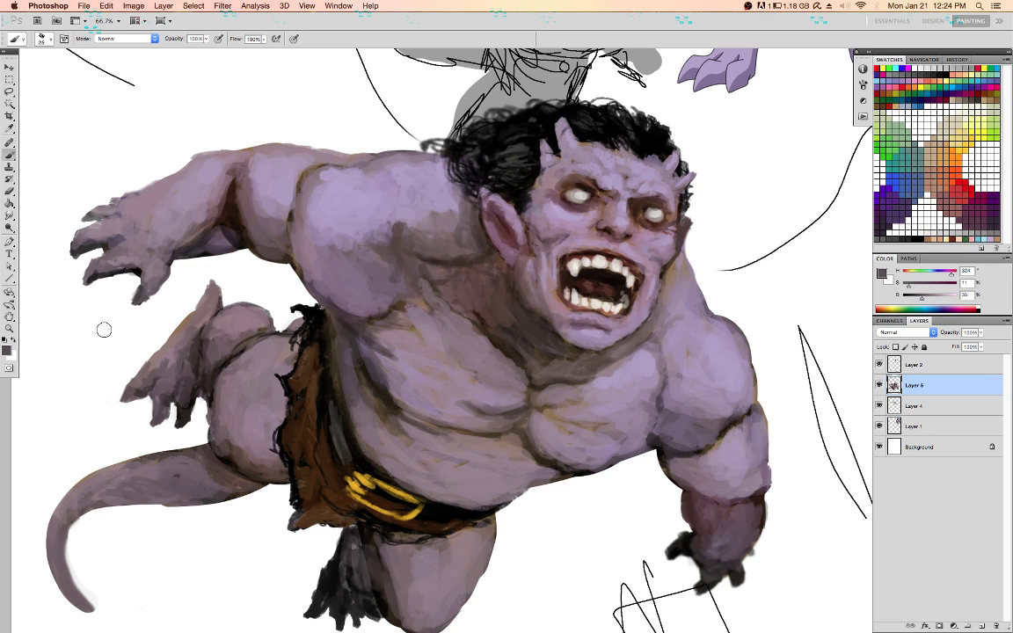
Reduce the brush size and highlight the outstretched hand's knuckles with light purple sampled from the upper arm
key([)
key([)
key([)
alt+click(140, 290)
alt+click(145, 297)
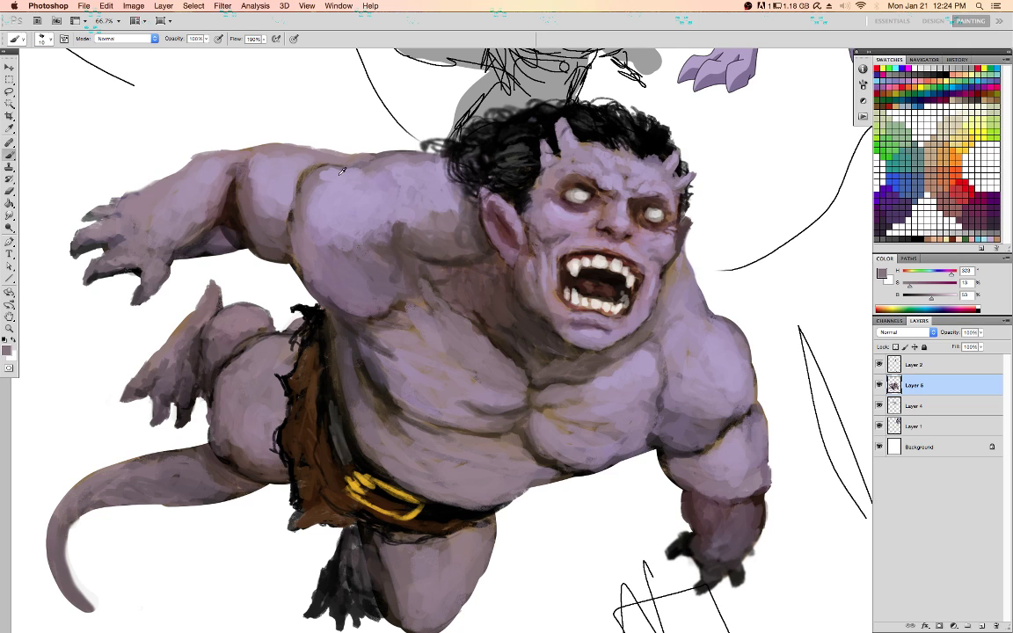
alt+click(308, 156)
drag(156, 271, 160, 268)
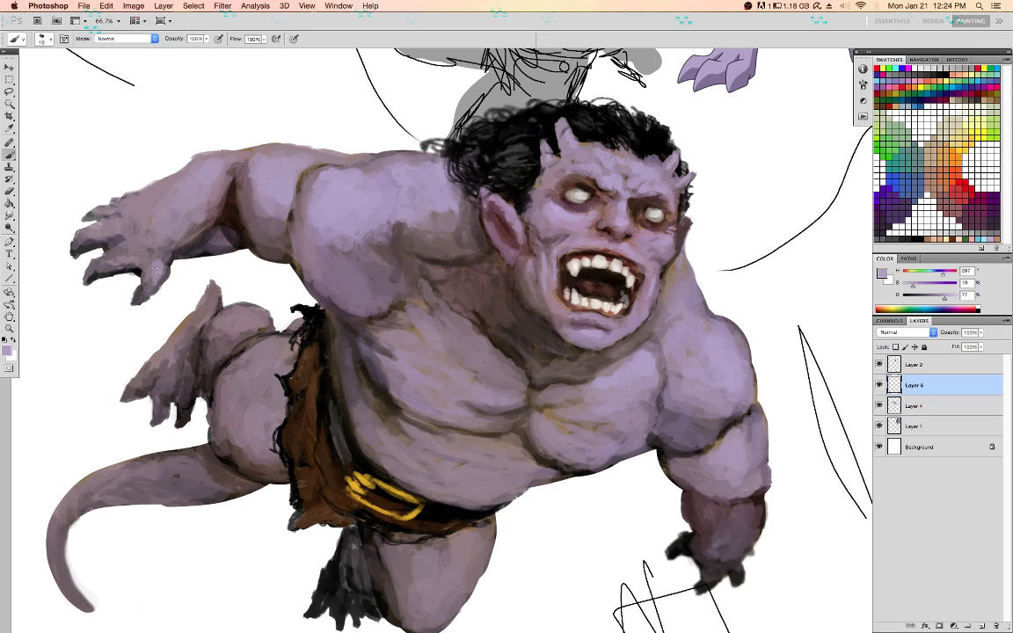
drag(125, 251, 118, 254)
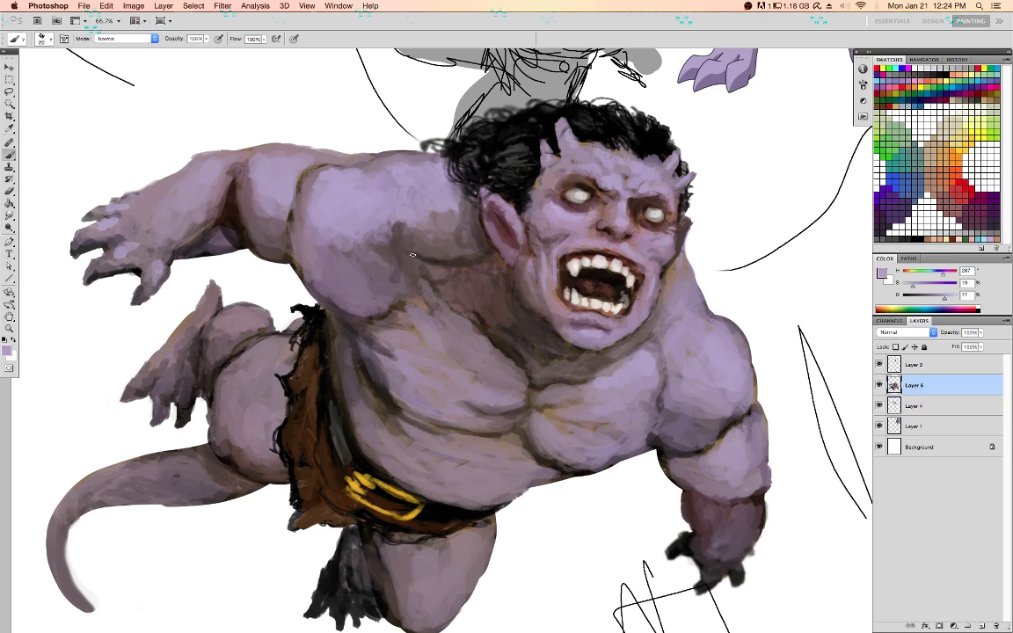
Enlarge the brush, darken the crease between shoulder and upper arm with sampled brown, and undo the stray stroke beneath it
key(bracketright)
key(bracketright)
key(bracketright)
alt+click(352, 218)
click(329, 180)
alt+click(304, 190)
drag(302, 185, 287, 226)
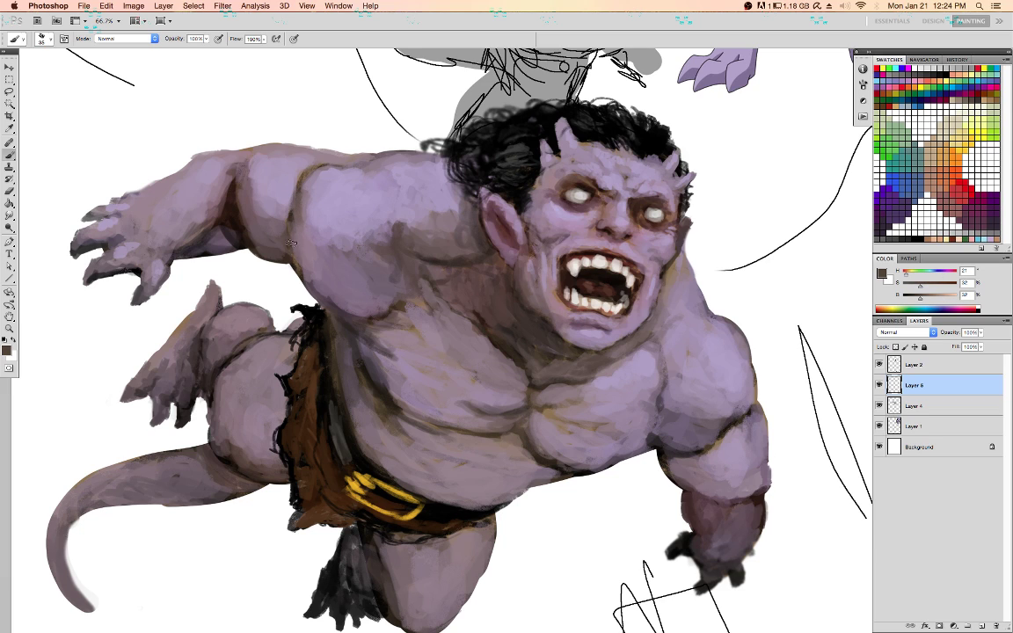
mouse_move(314, 290)
mouse_down()
mouse_move(301, 280)
mouse_move(322, 289)
mouse_up()
key(super+z)
Lock Layer 5's transparent pixels and shade the near arm's crease and the flank below the armpit with sampled tones
key(/)
alt+click(294, 213)
drag(293, 214, 307, 286)
mouse_move(348, 339)
mouse_down()
mouse_move(354, 345)
mouse_move(345, 329)
mouse_move(369, 375)
mouse_move(357, 361)
mouse_up()
alt+click(386, 394)
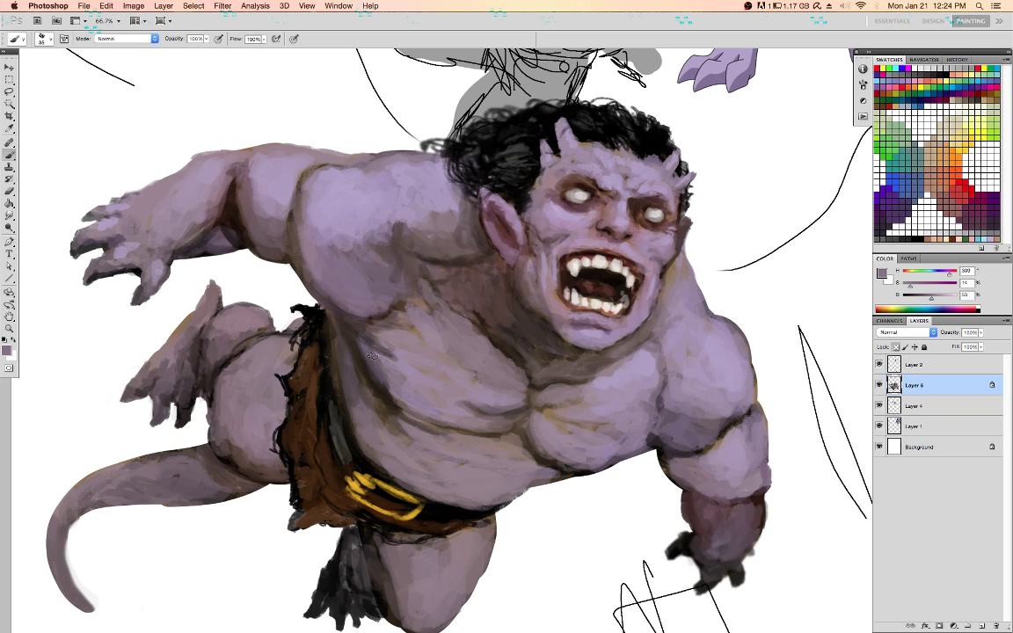
Smooth the near side of the chest with mauve tones sampled around the pectoral
alt+click(399, 341)
alt+click(401, 347)
mouse_move(396, 351)
mouse_down()
mouse_move(377, 337)
mouse_move(405, 364)
mouse_up()
alt+click(494, 299)
alt+click(426, 325)
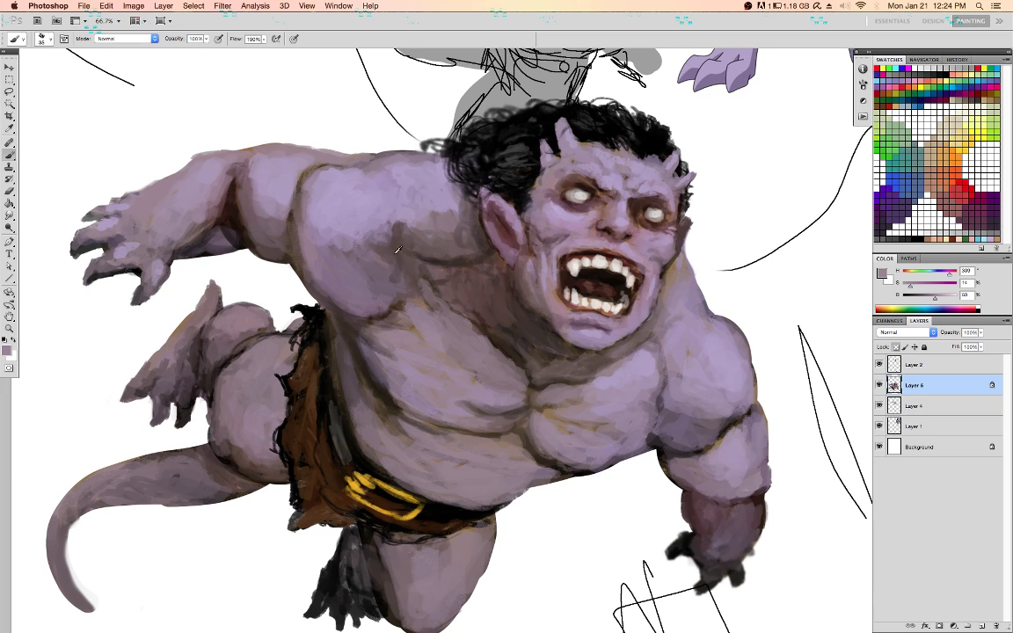
Blend the near shoulder's light and shadow areas with sampled mid purples
alt+click(351, 242)
drag(378, 227, 360, 219)
alt+click(428, 213)
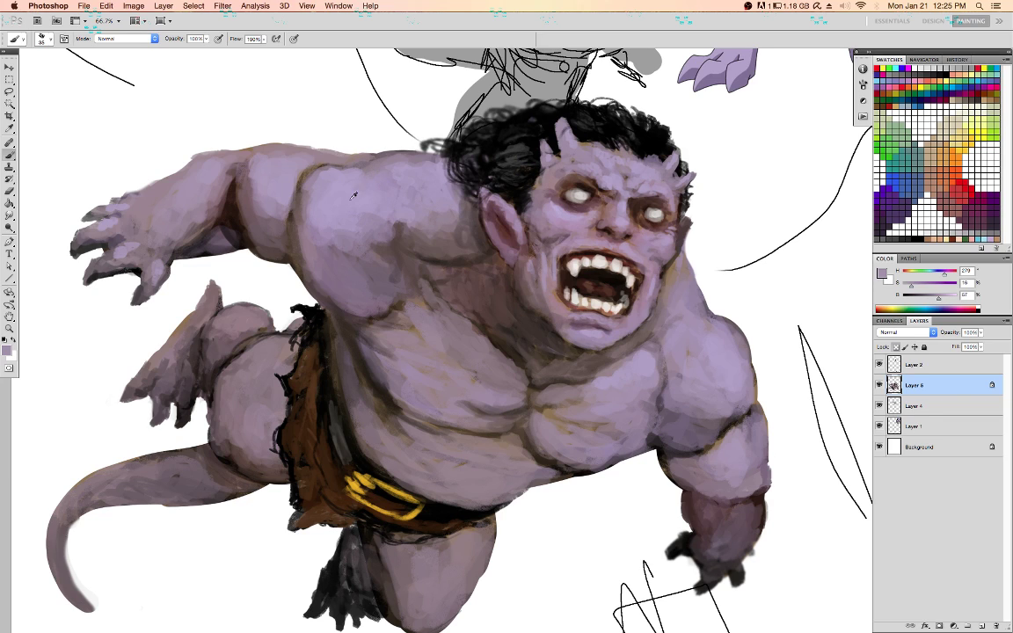
alt+click(312, 164)
Unlock Layer 5's transparency and repaint the outstretched hand's lower finger with sampled purple and dark mauve
alt+click(129, 247)
drag(127, 245, 116, 254)
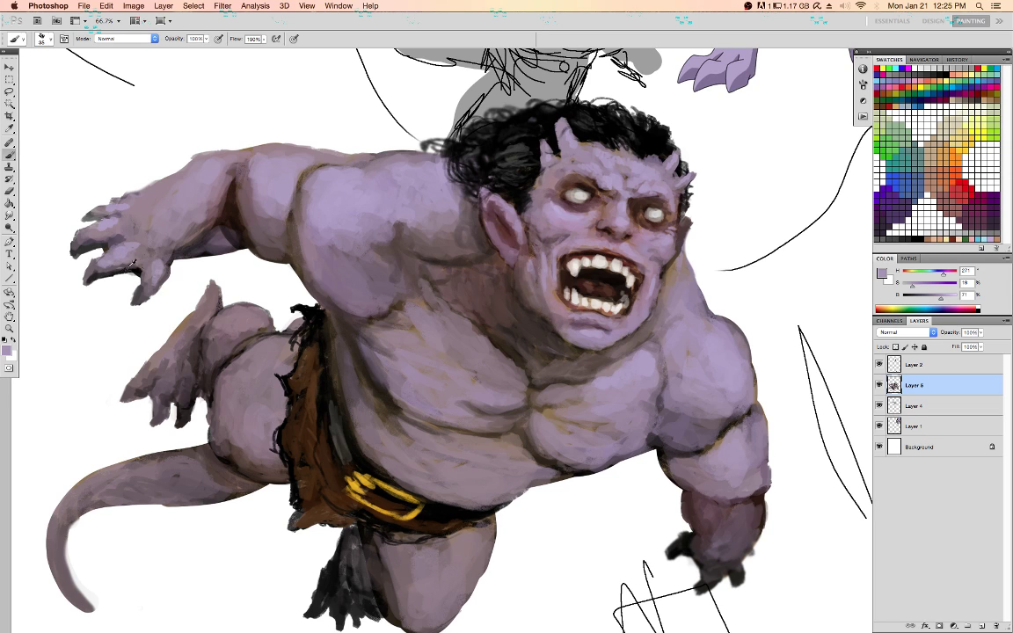
alt+click(109, 268)
drag(114, 268, 124, 269)
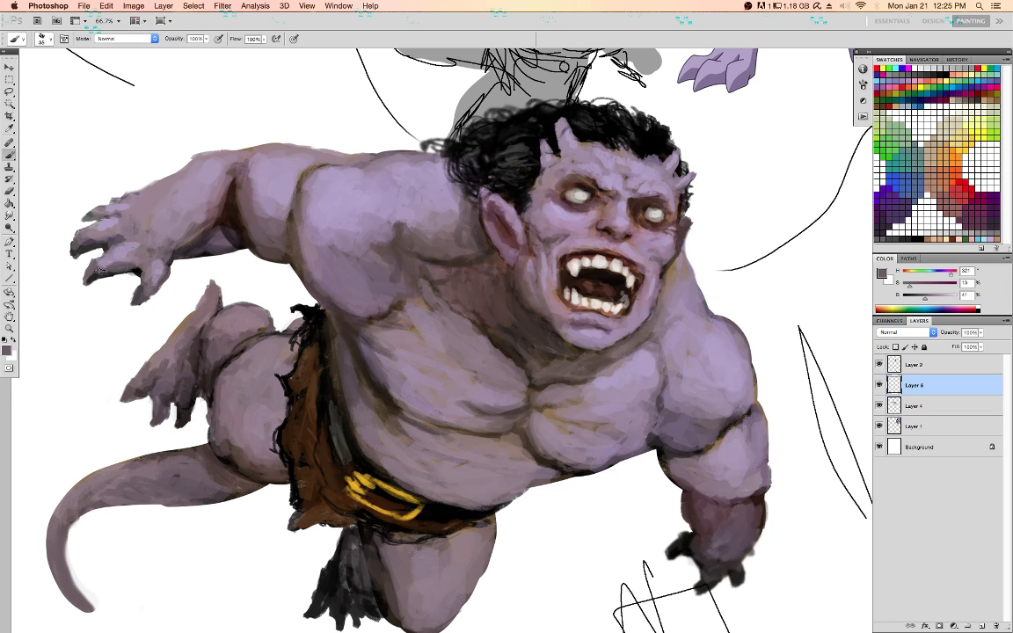
Lock Layer 5's transparent pixels and model the outstretched hand's knuckles and upper fingers with sampled light purples
key(/)
alt+click(114, 255)
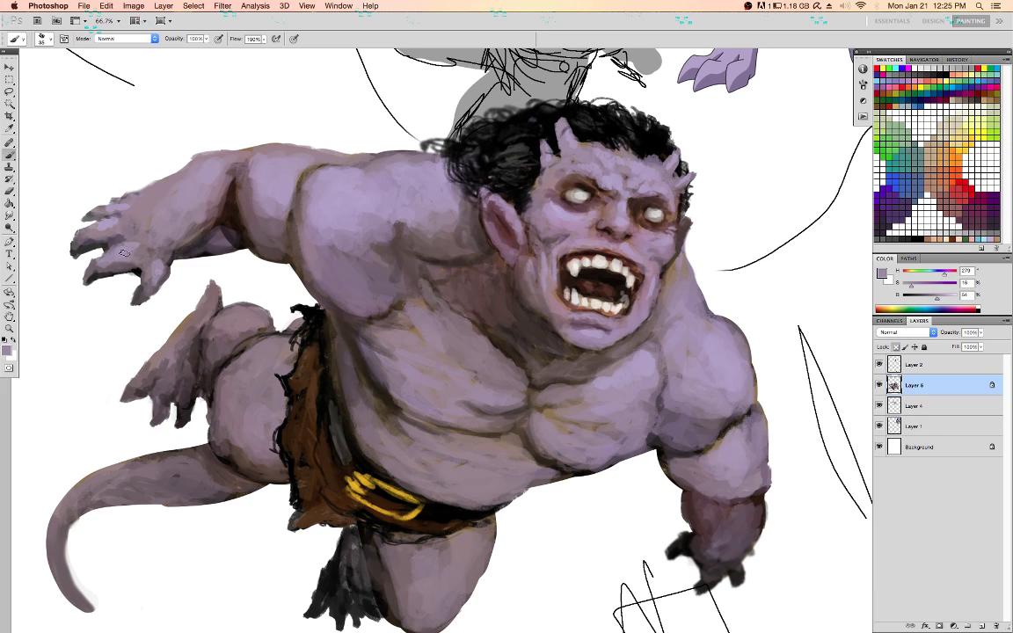
alt+click(158, 264)
mouse_move(159, 271)
mouse_down()
mouse_move(156, 284)
mouse_move(158, 271)
mouse_up()
alt+click(103, 229)
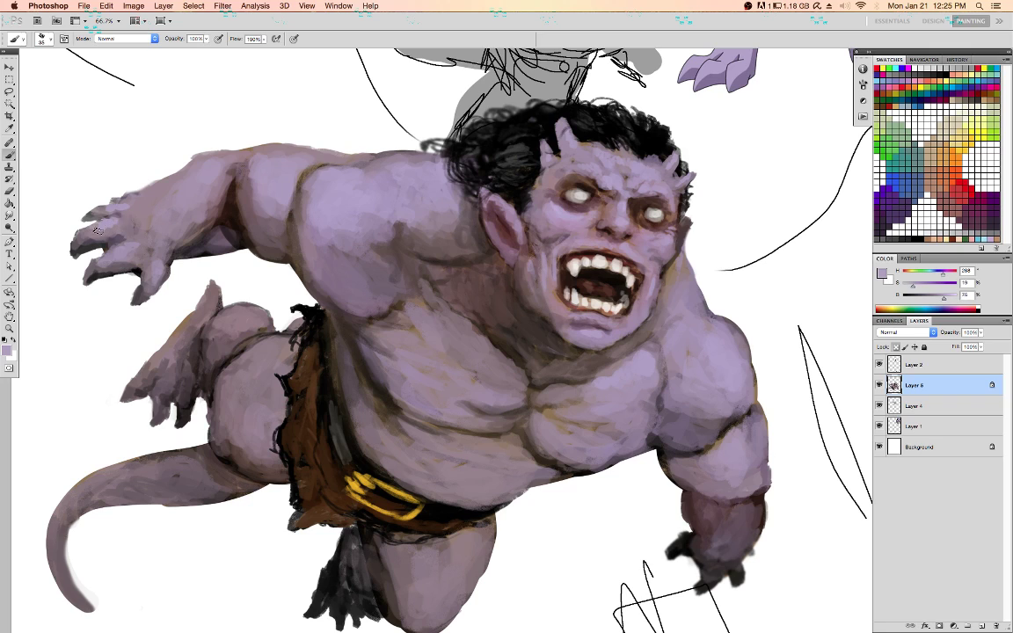
mouse_move(98, 232)
mouse_down()
mouse_move(87, 233)
mouse_move(125, 225)
mouse_move(130, 213)
mouse_up()
Blend the outstretched forearm, elbow and upper arm up to the shoulder with sampled purples
alt+click(184, 232)
drag(199, 215, 217, 204)
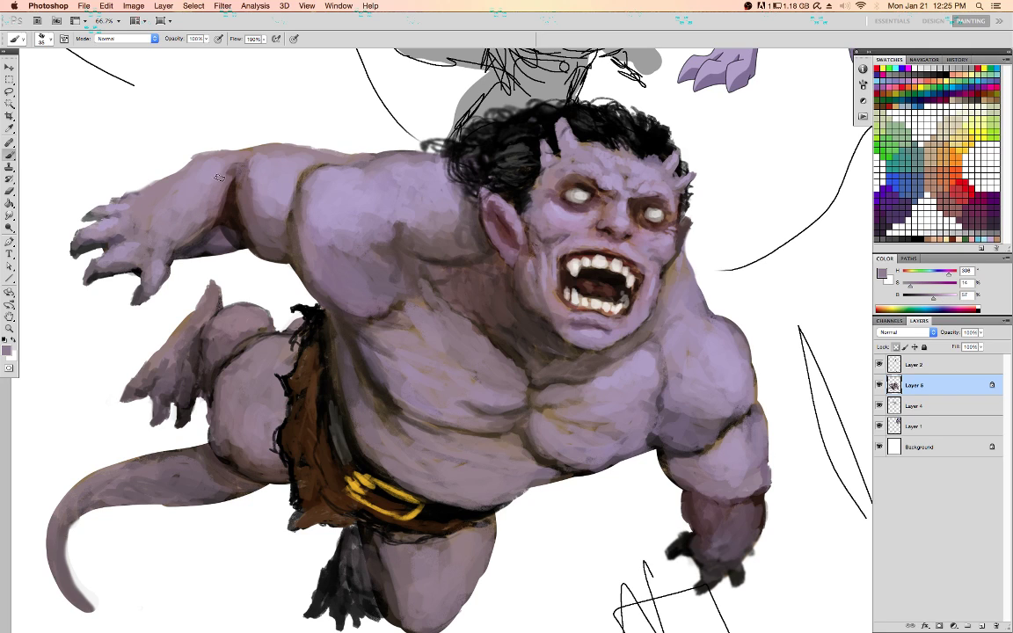
alt+click(266, 184)
mouse_move(258, 171)
mouse_down()
mouse_move(289, 157)
mouse_move(284, 163)
mouse_move(336, 172)
mouse_up()
alt+click(336, 181)
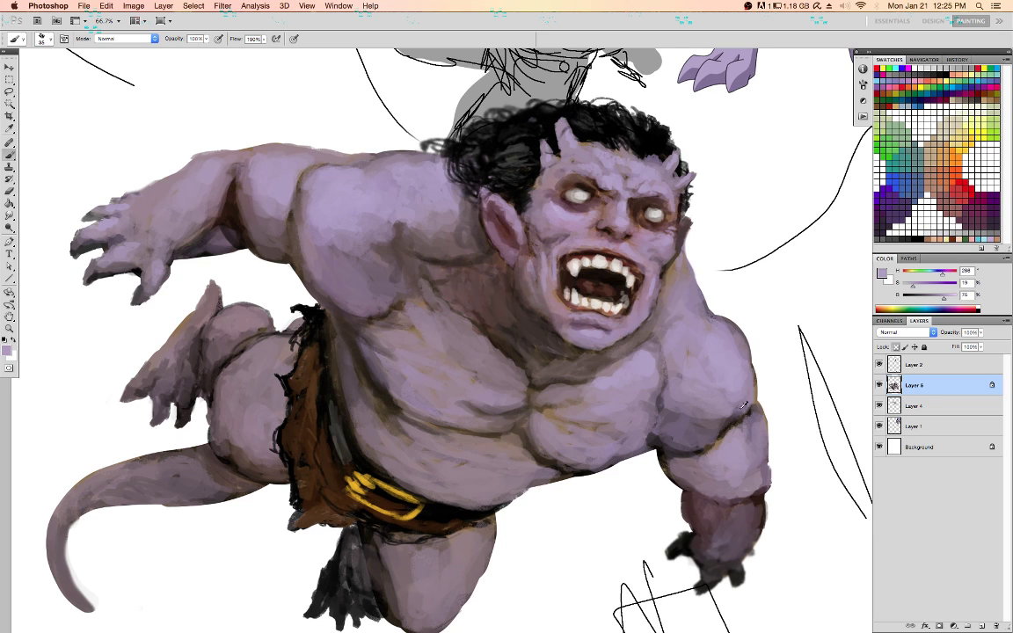
Soften the far upper arm's lower shadow and the far pectoral with sampled purples
alt+click(739, 419)
drag(711, 422, 738, 419)
alt+click(605, 387)
alt+click(585, 428)
Shade the base of the tail and the rear thigh with sampled dark mauve tones
alt+click(183, 476)
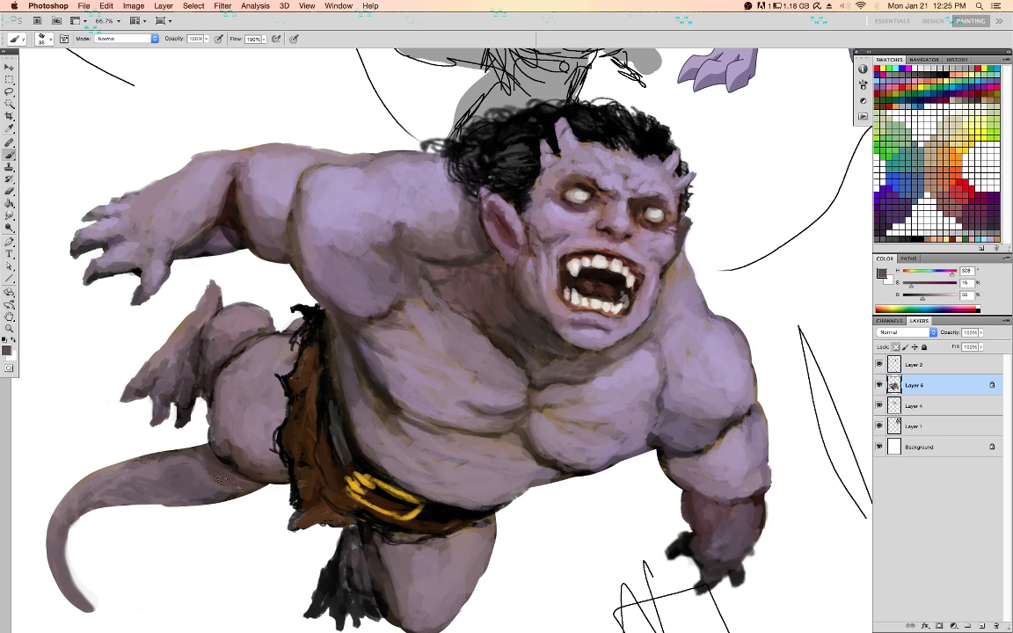
alt+click(218, 490)
alt+click(235, 446)
Darken the loincloth's edge, the thigh shadow under the belt and the gold buckle with default black, then swap to white
key(d)
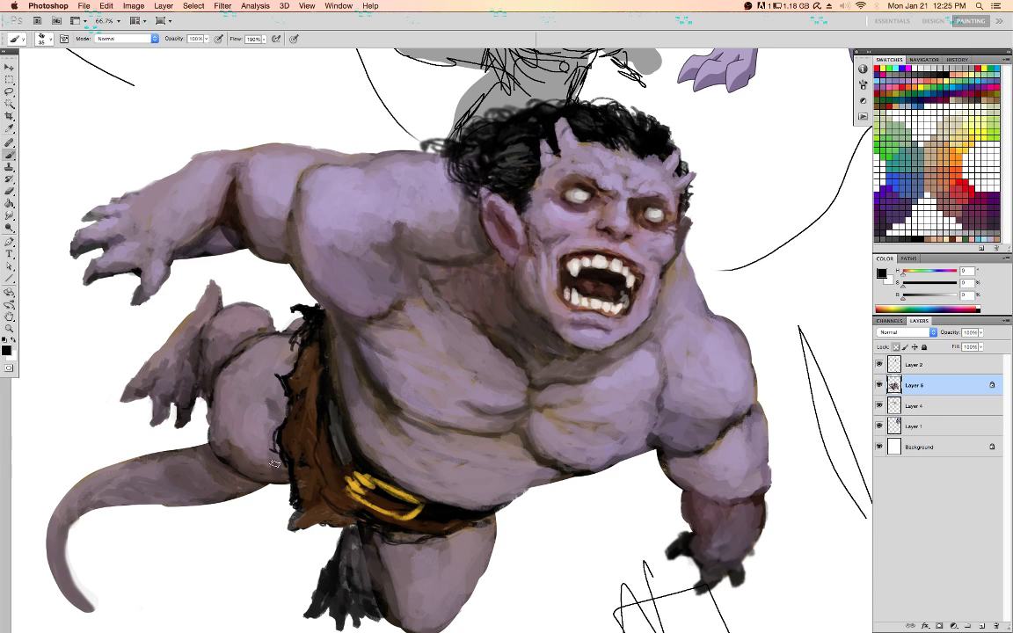
drag(285, 357, 287, 373)
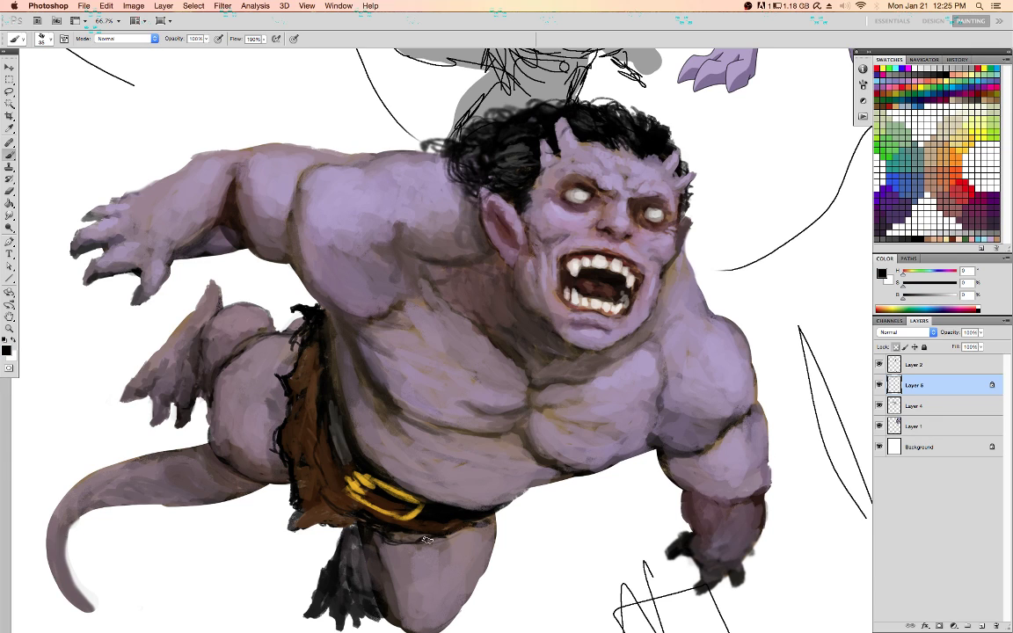
drag(381, 545, 453, 529)
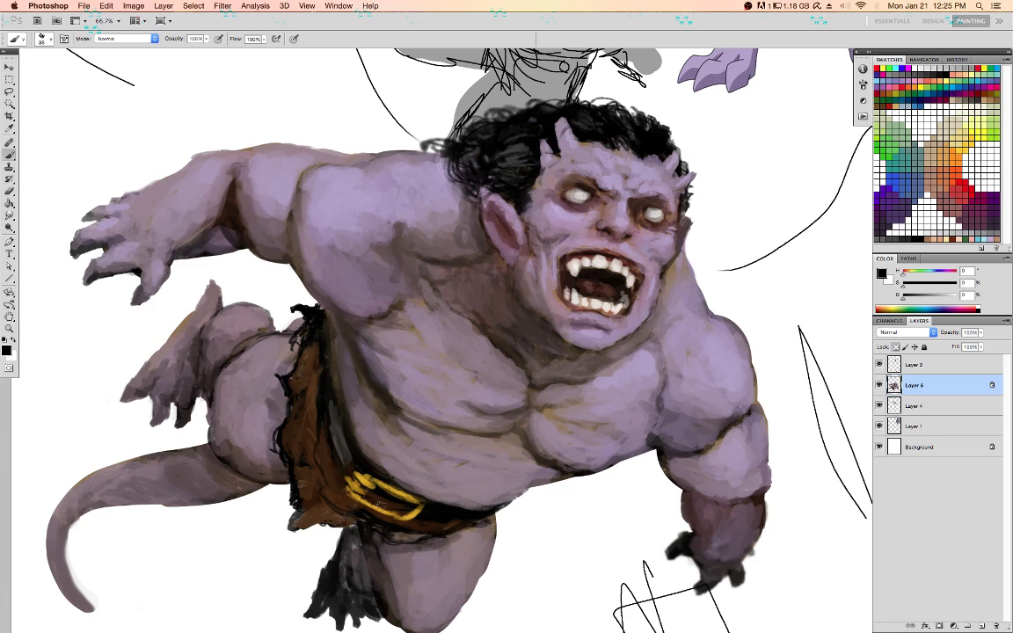
mouse_move(354, 496)
mouse_down()
mouse_move(402, 516)
mouse_move(382, 510)
mouse_move(413, 499)
mouse_up()
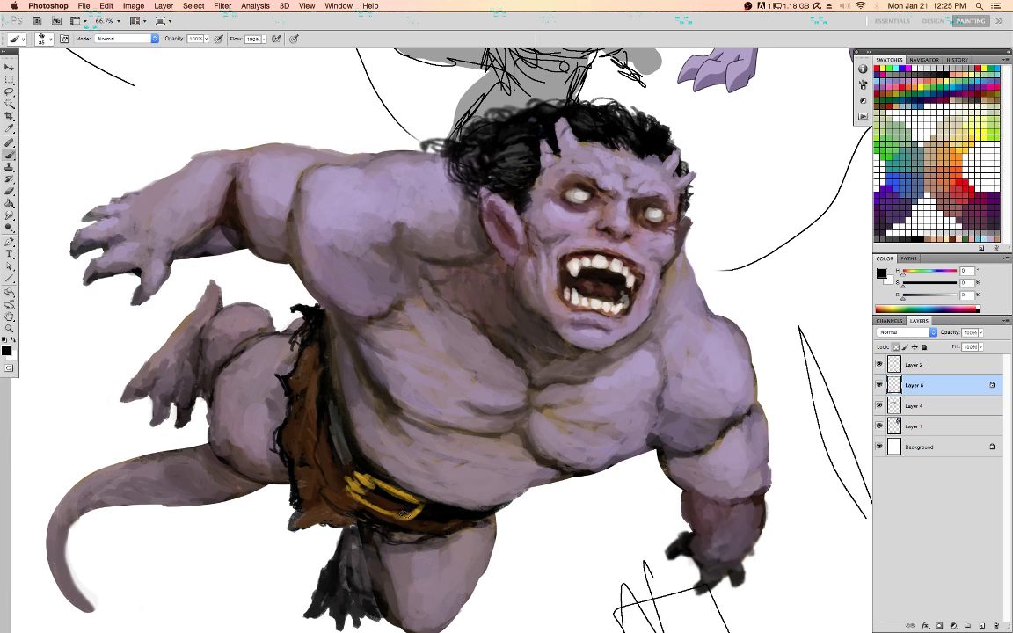
key(x)
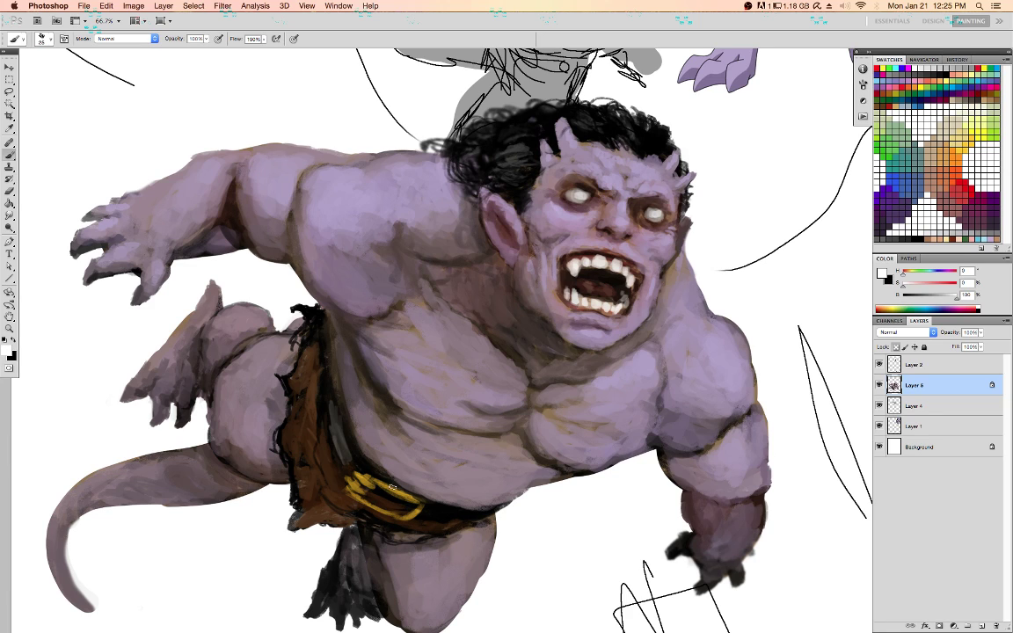
Refine the belt buckle using a smaller brush with sampled gold and light yellow-green highlights
key(bracketleft)
key(bracketleft)
key(bracketleft)
alt+click(411, 495)
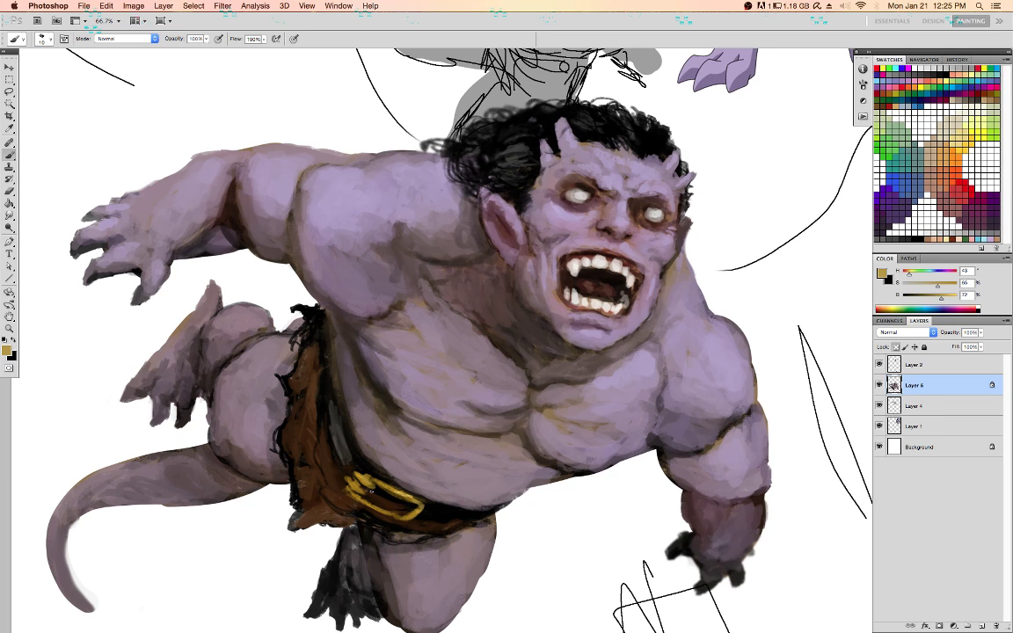
key(d)
click(948, 134)
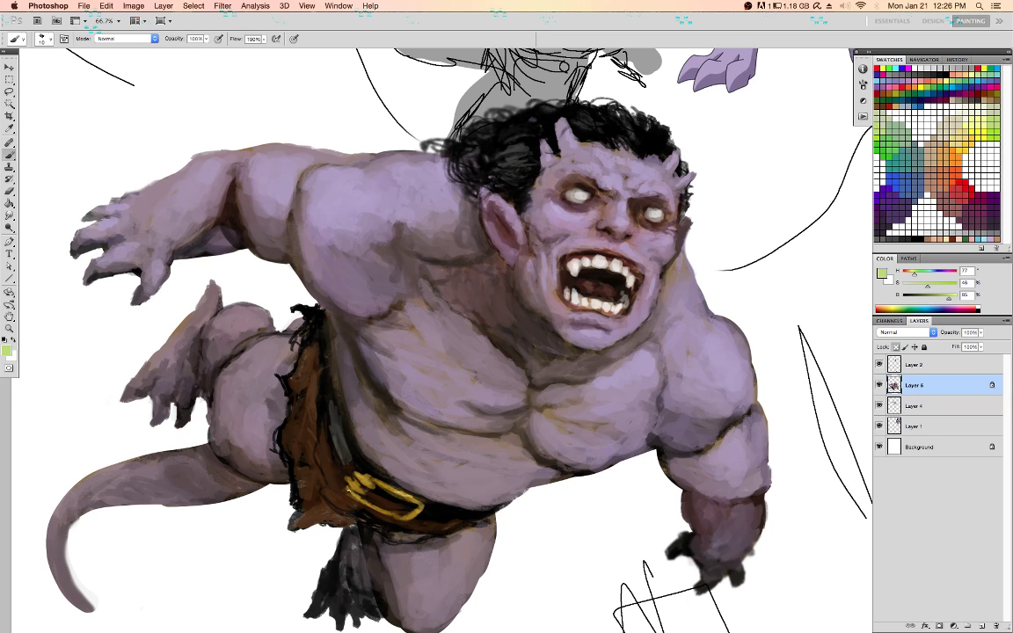
drag(350, 484, 374, 507)
click(345, 485)
Darken the loincloth's inner fold and upper edge near the waist with sampled near-black tones
key(x)
alt+click(341, 399)
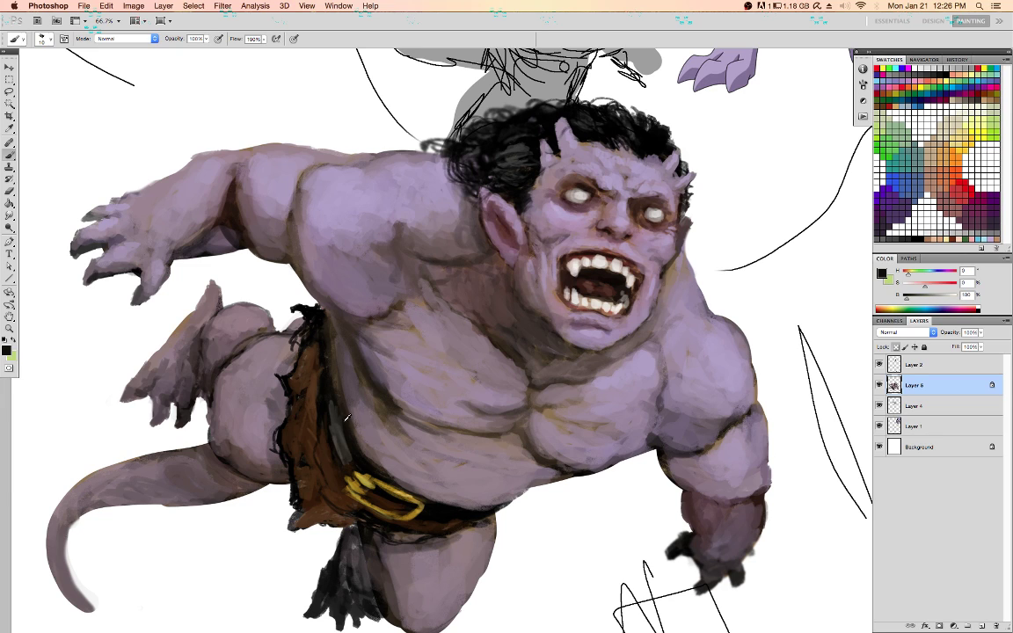
drag(334, 354, 334, 374)
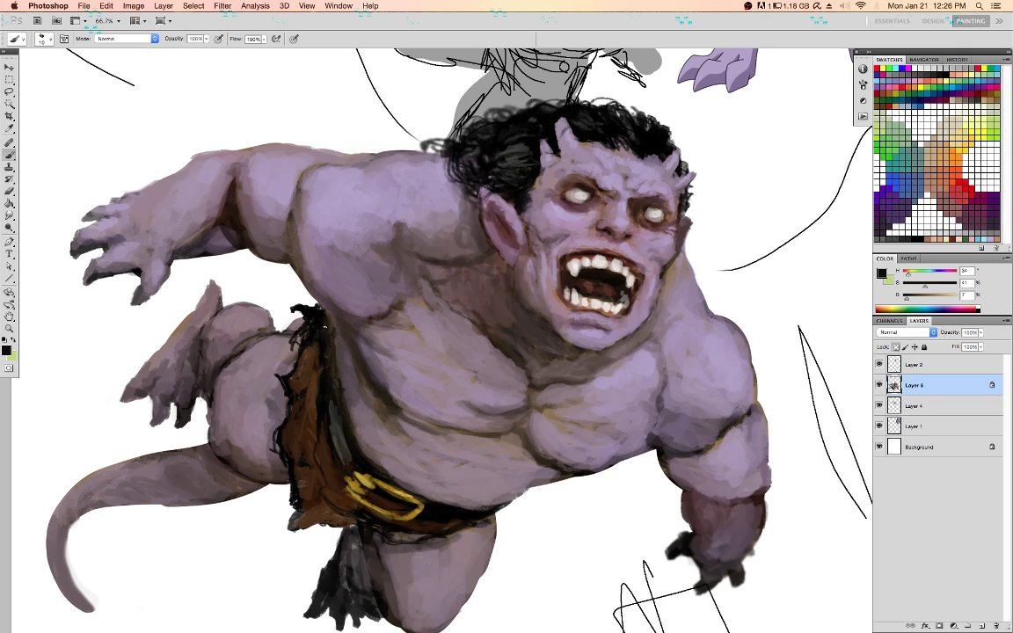
alt+click(309, 331)
drag(301, 336, 292, 342)
Shade the base and upper side of the tail with sampled dark mauve tones
alt+click(239, 445)
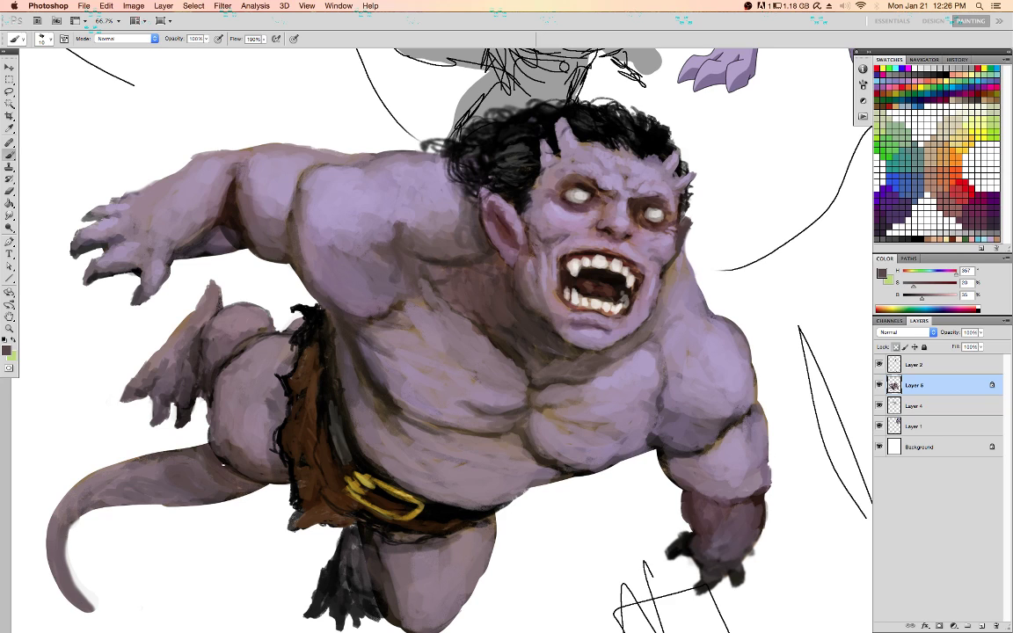
alt+click(159, 496)
alt+click(79, 513)
alt+click(235, 486)
drag(208, 466, 170, 453)
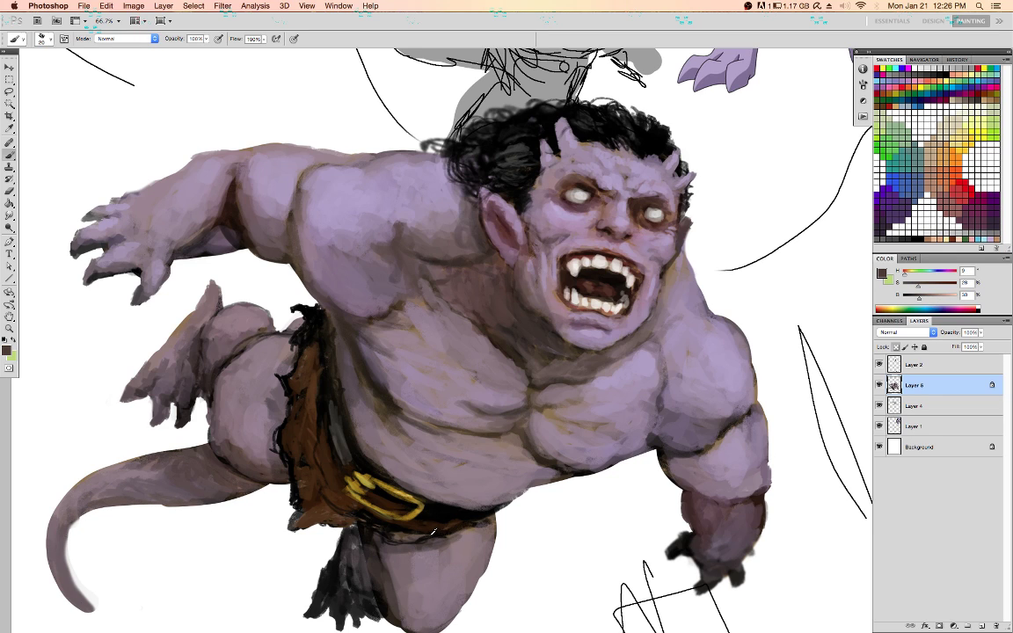
Unlock the layer's transparent pixels, isolate the dark foot below the loincloth with the Lasso and soften its edges
alt+click(424, 601)
scroll(424, 602, down, 3)
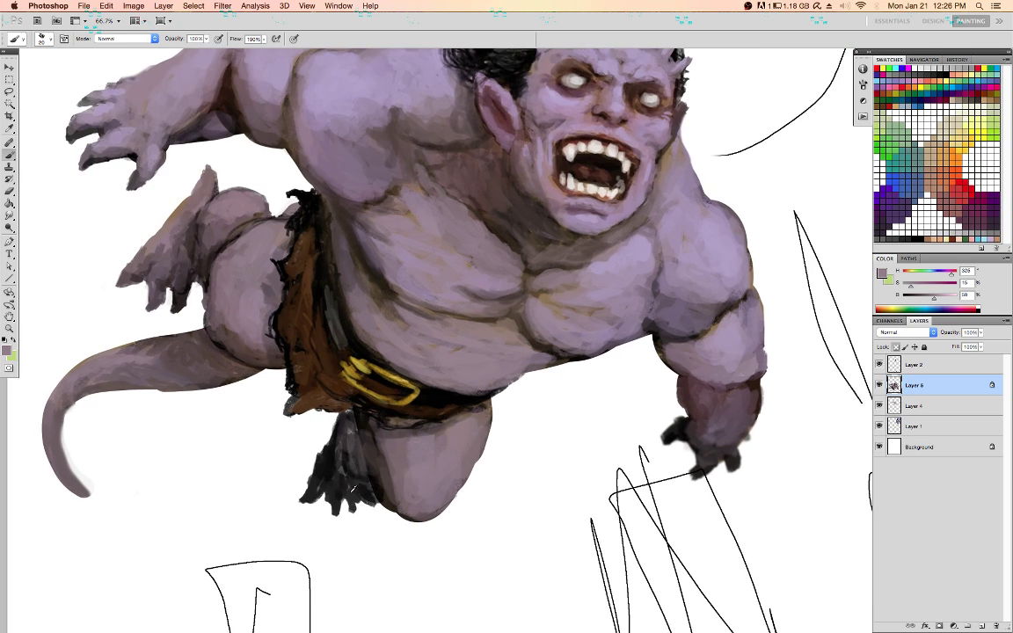
alt+click(330, 482)
key(/)
key(l)
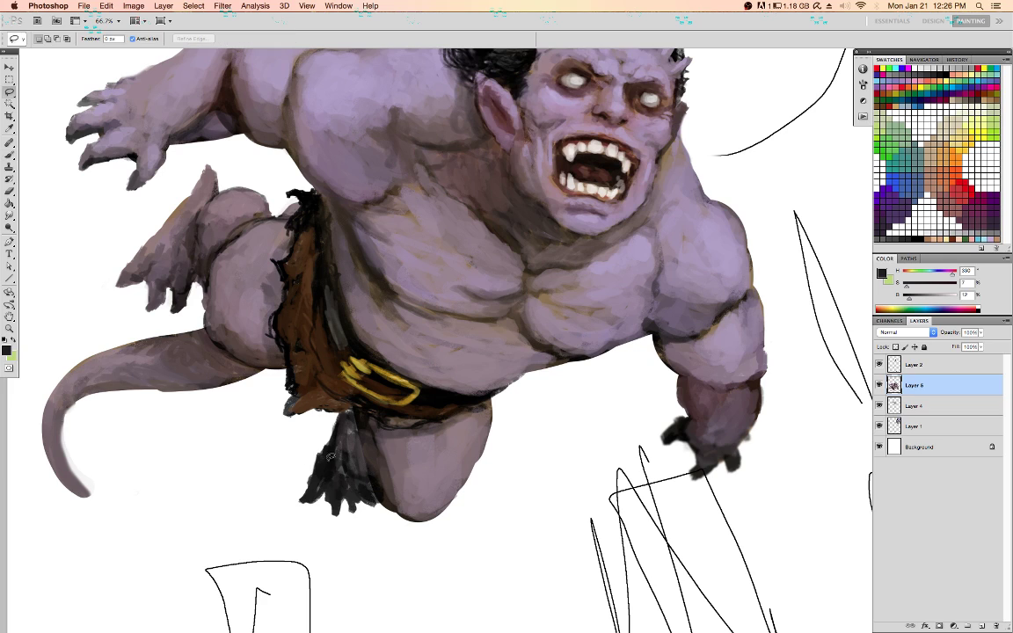
mouse_move(284, 501)
mouse_down()
mouse_move(325, 432)
mouse_move(313, 368)
mouse_move(333, 418)
mouse_move(305, 542)
mouse_up()
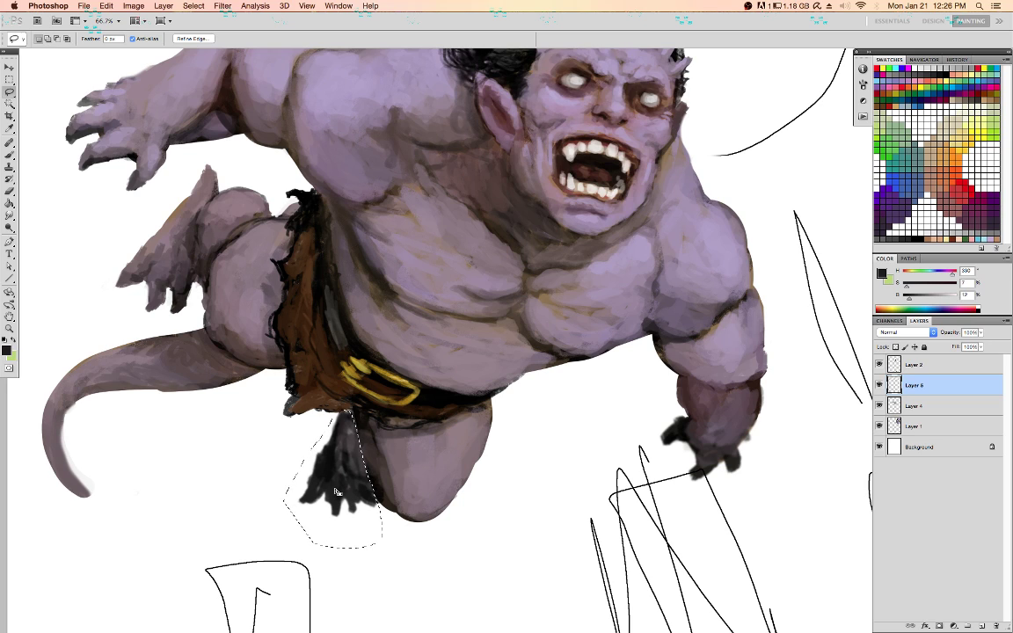
key(super+d)
key(b)
Shade the front thigh's edge beside the dark foot with sampled mauve and save the file
alt+click(395, 464)
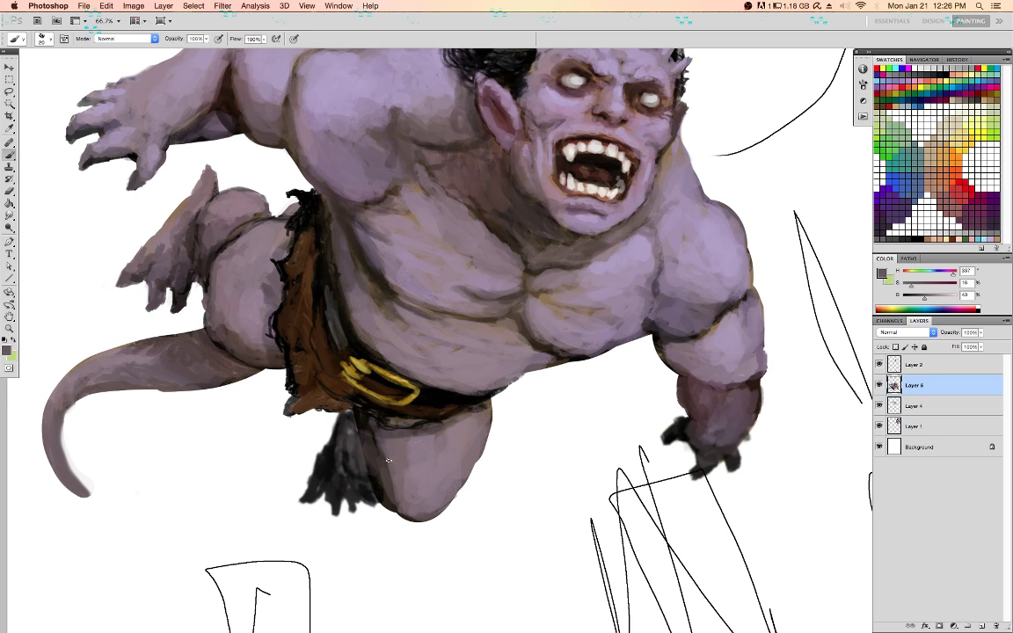
mouse_move(389, 468)
mouse_down()
mouse_move(385, 455)
mouse_move(383, 471)
mouse_up()
key(super+s)
Darken the loincloth's lower edge over the front thigh with a sampled dark brown
alt+click(413, 406)
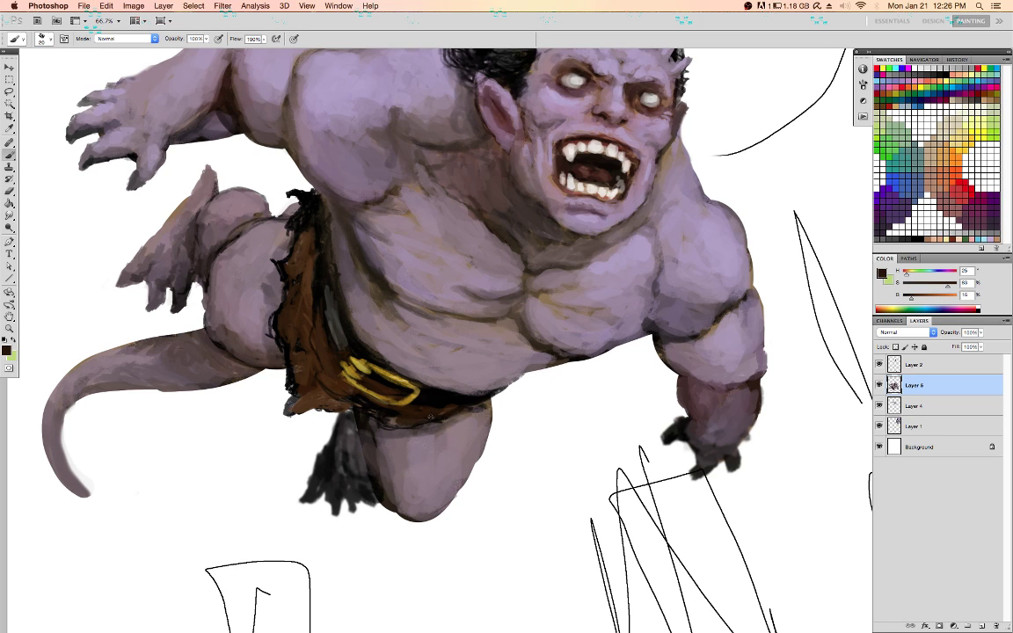
drag(413, 401, 492, 406)
mouse_move(476, 407)
mouse_down()
mouse_move(515, 376)
mouse_move(500, 371)
mouse_move(489, 385)
mouse_move(483, 361)
mouse_move(450, 413)
mouse_up()
Lock the layer's transparent pixels and blend the lower belly and chest with sampled purples
alt+click(498, 376)
key(slash)
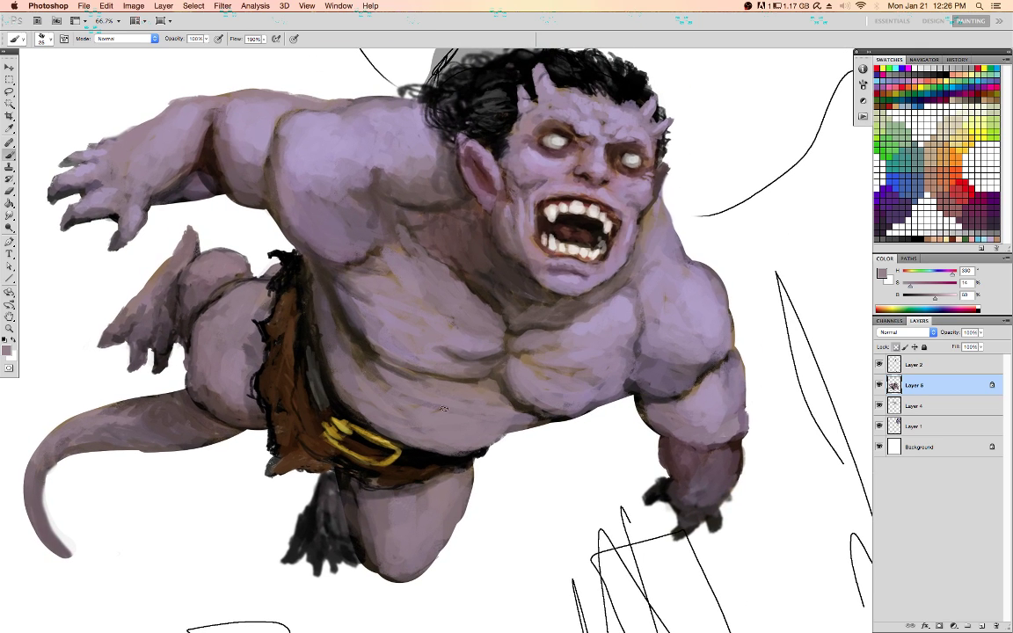
alt+click(524, 395)
alt+click(598, 326)
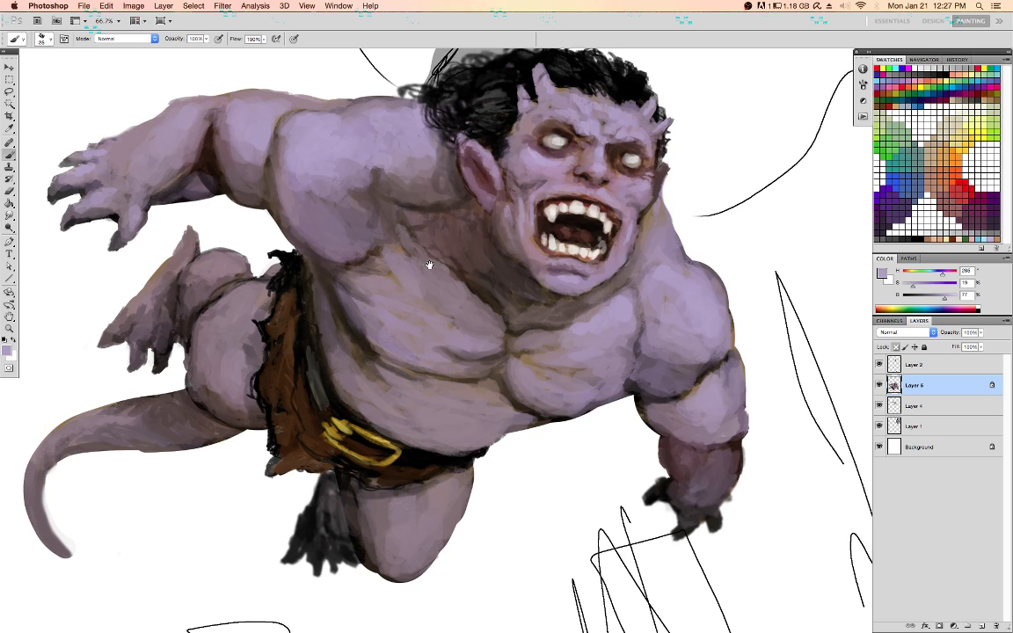
Rework the loincloth's ragged back edge and blend the adjoining rear thigh with sampled dark and mauve tones
drag(430, 265, 470, 317)
alt+click(347, 328)
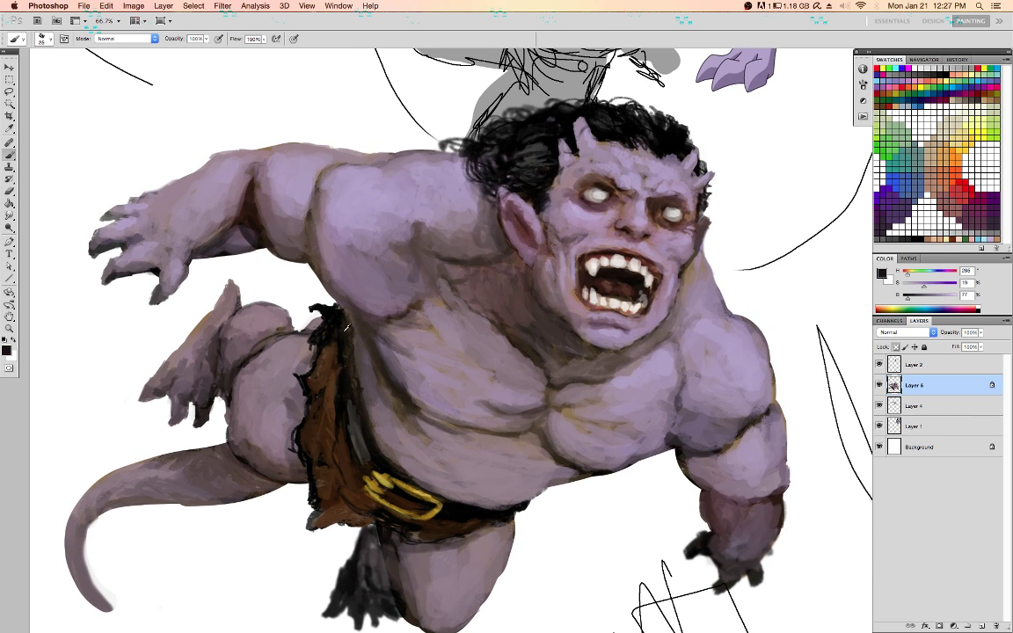
alt+click(306, 385)
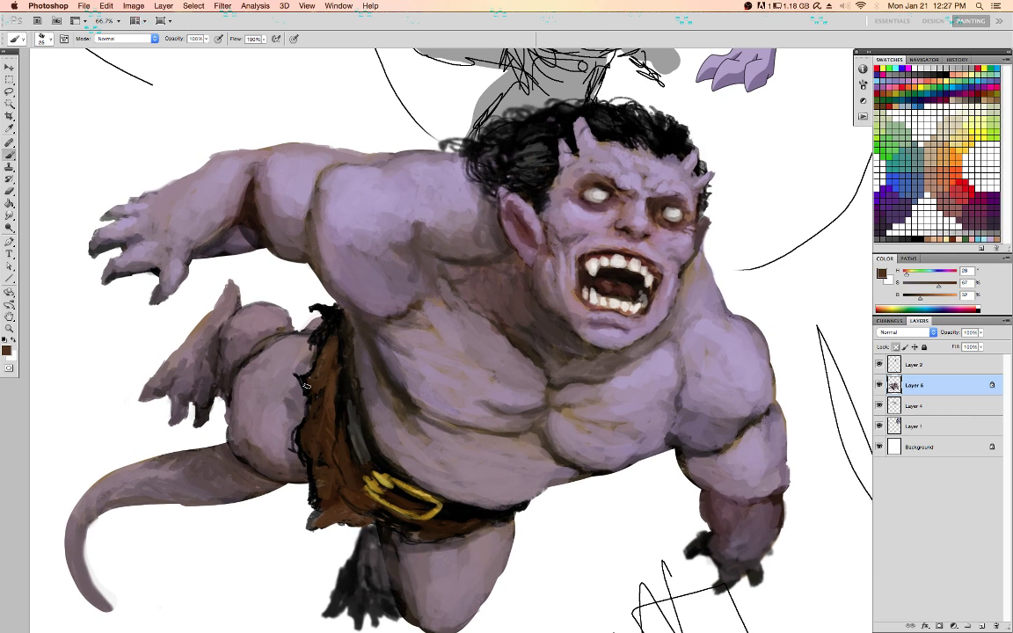
alt+click(255, 403)
alt+click(251, 380)
alt+click(267, 350)
mouse_move(269, 350)
mouse_down()
mouse_move(260, 353)
mouse_move(278, 342)
mouse_move(269, 342)
mouse_up()
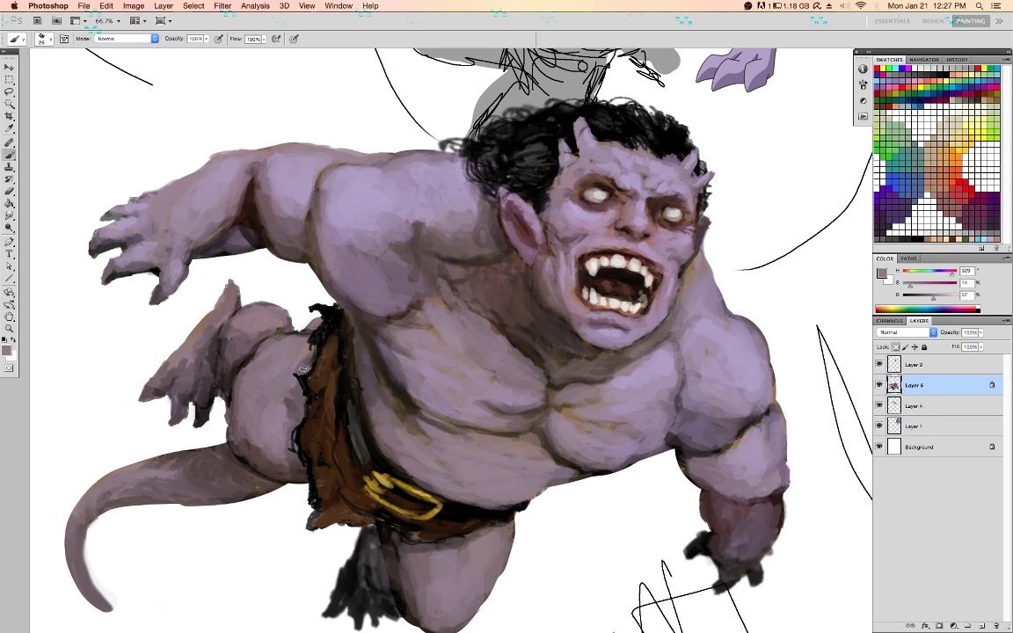
Extend the loincloth's upper tuft in default black with transparency unlocked, then isolate the tuft and soften it
key(slash)
key(d)
drag(323, 327, 326, 313)
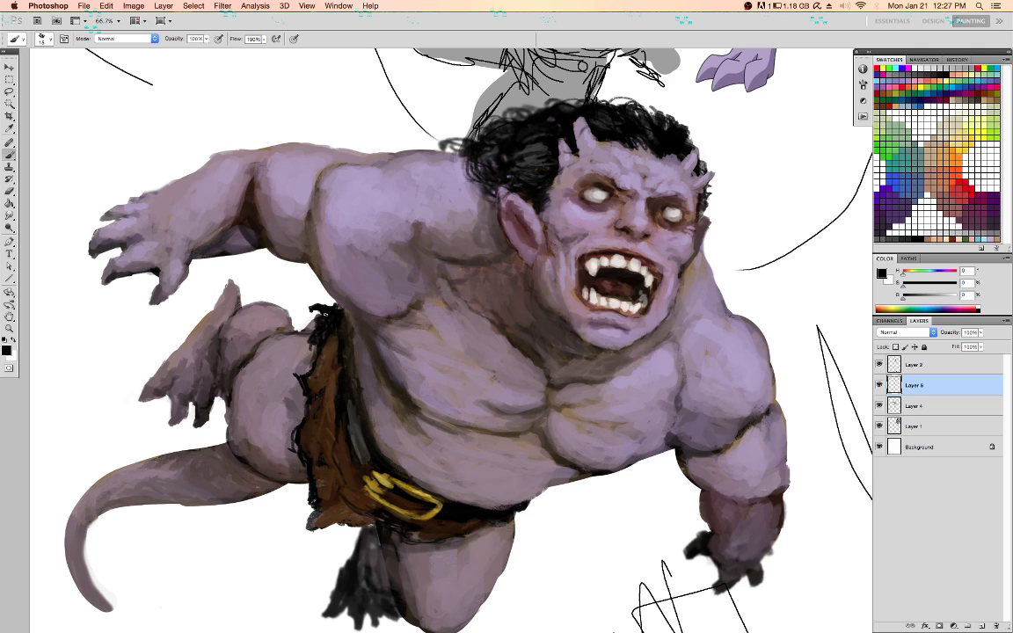
key(l)
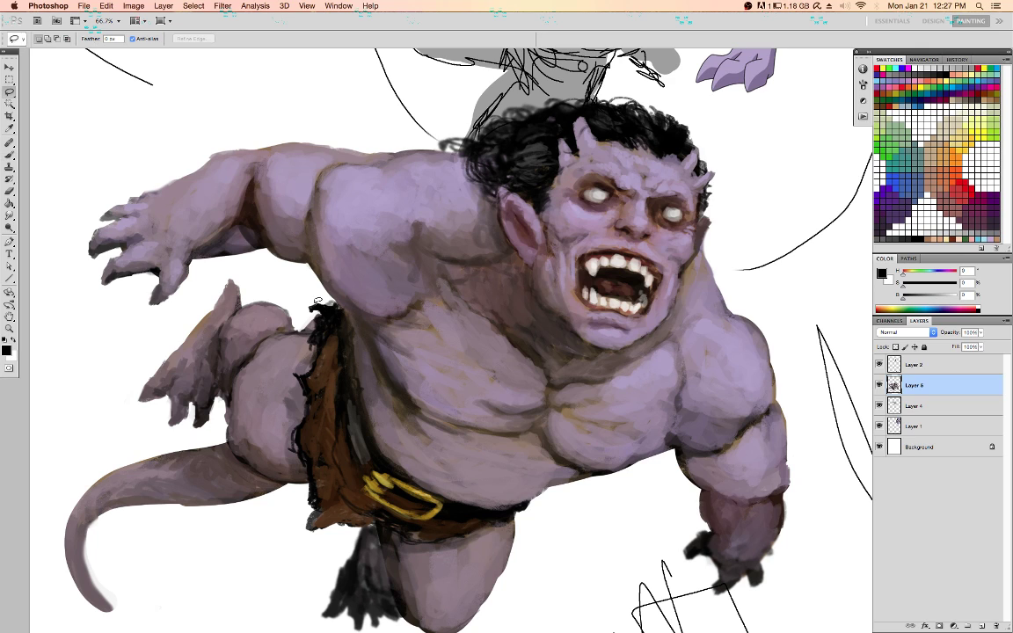
mouse_move(310, 298)
mouse_down()
mouse_move(302, 312)
mouse_move(321, 332)
mouse_move(341, 313)
mouse_move(313, 327)
mouse_up()
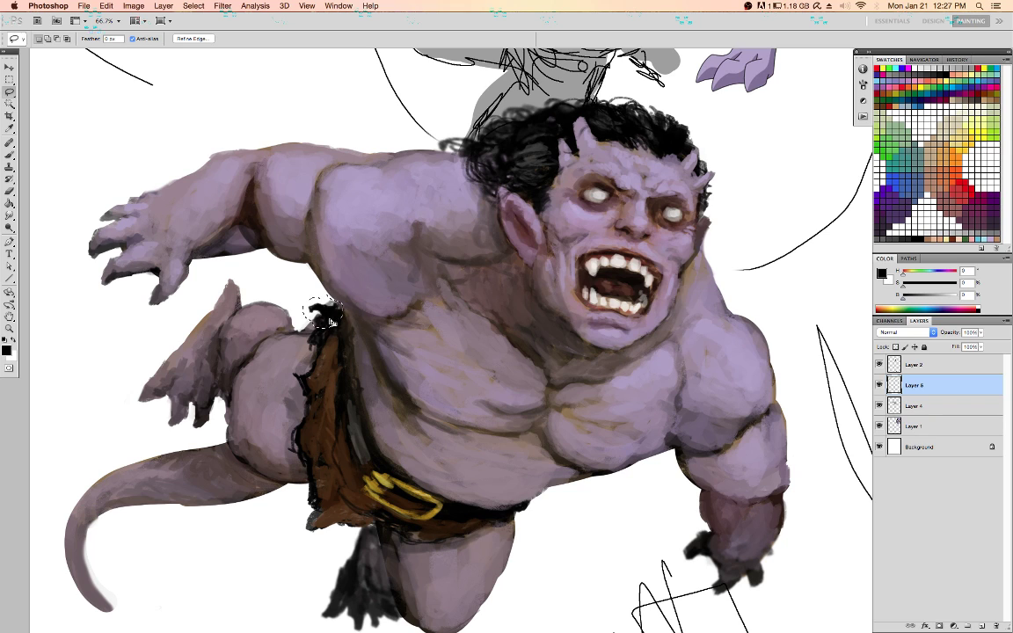
super+drag(329, 324, 331, 327)
key(super+d)
key(b)
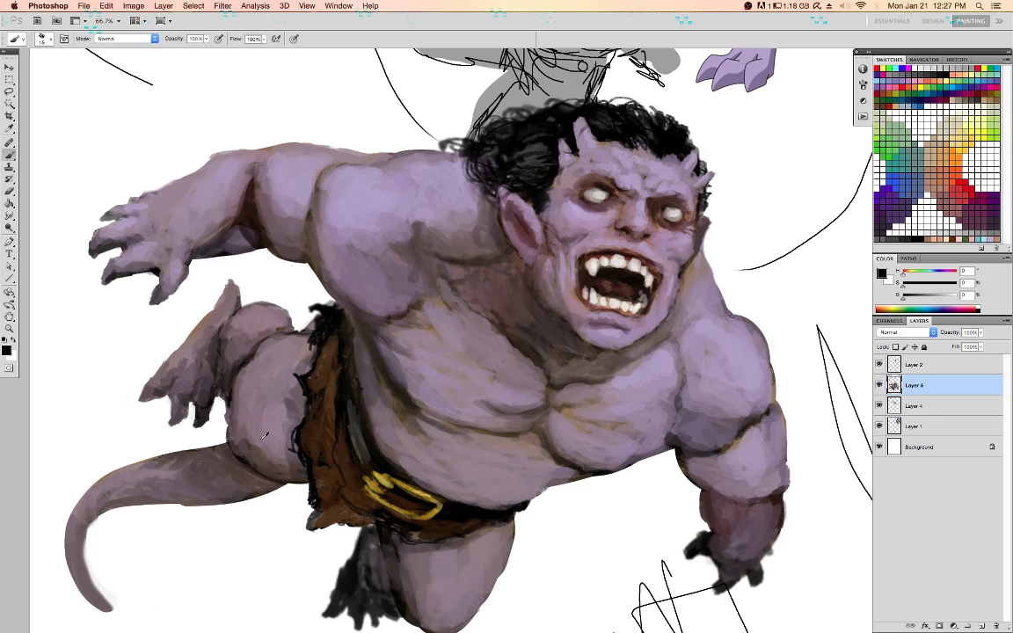
Lock transparency again and blend the tail's upper edge toward its bend with sampled mauve tones
alt+click(262, 436)
alt+click(252, 459)
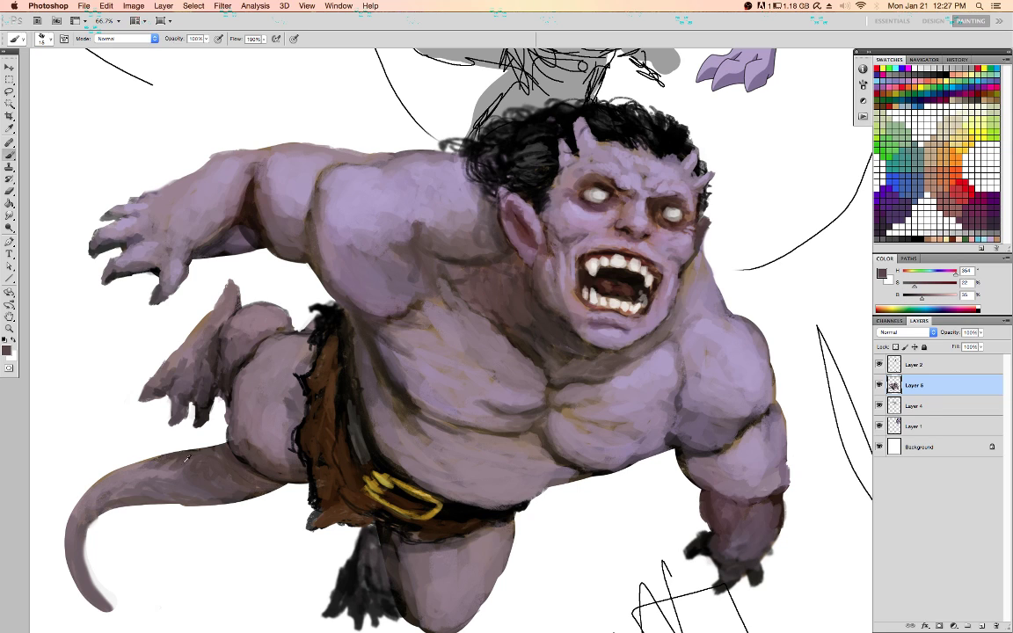
key(slash)
alt+click(183, 463)
drag(175, 467, 84, 496)
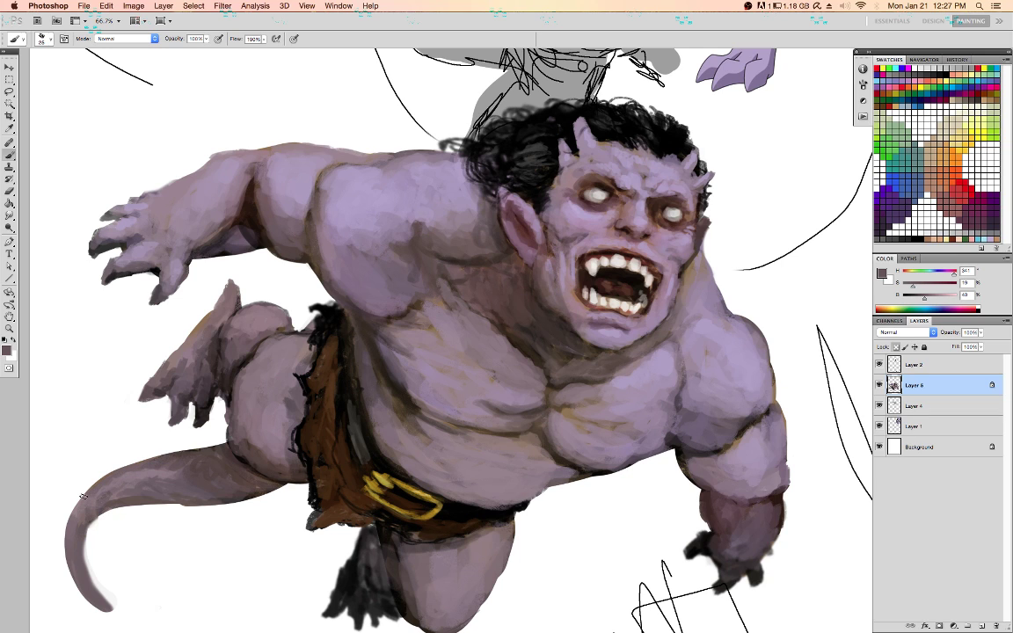
Paint the loincloth's ragged hem and folds with sampled brown and default black, keeping transparency unlocked
scroll(156, 558, down, 3)
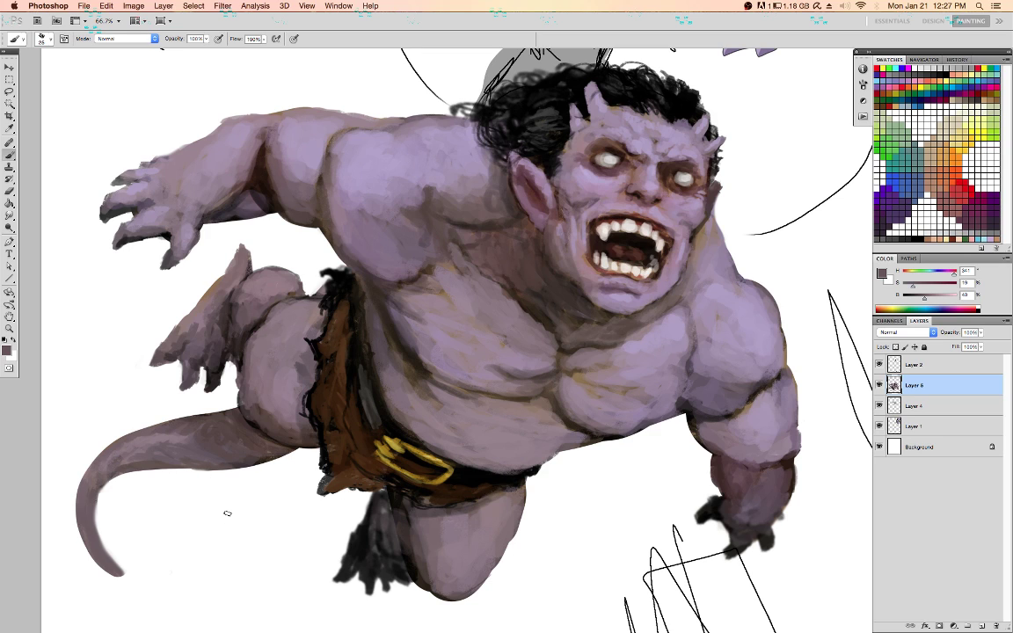
key(slash)
key(d)
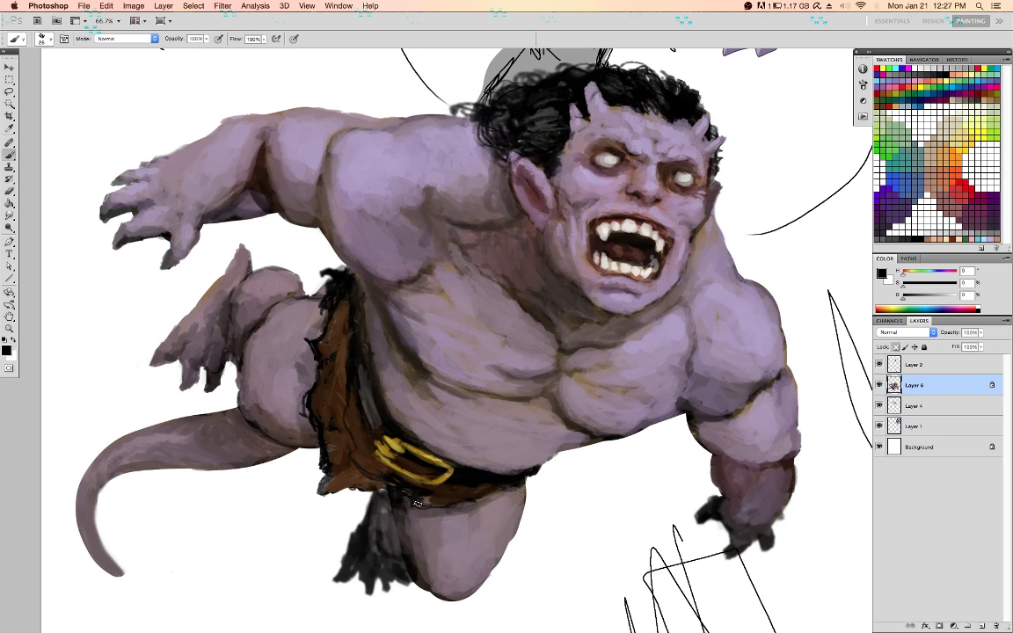
alt+click(416, 497)
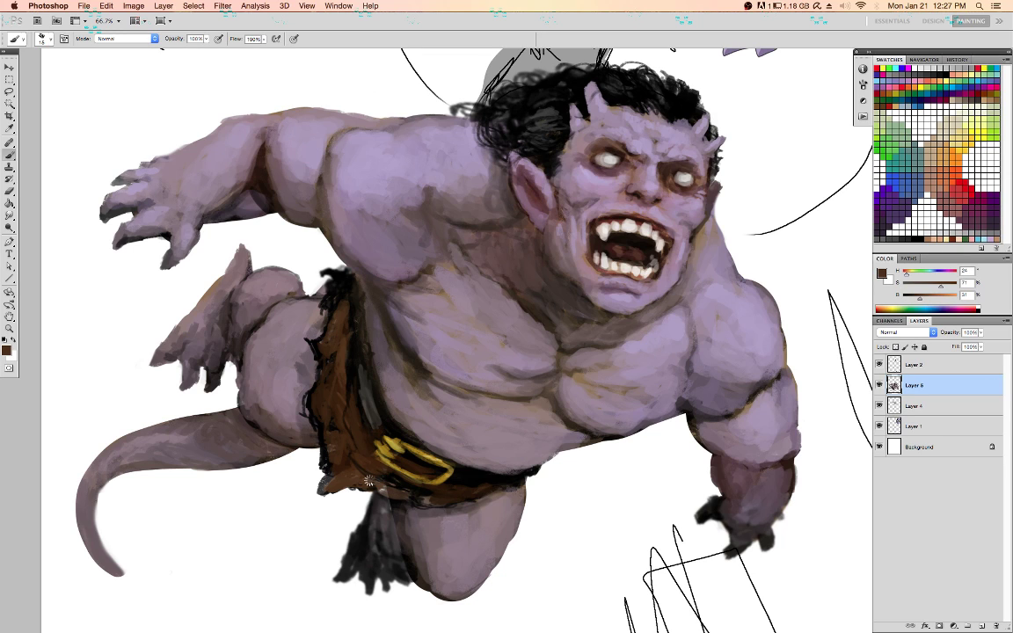
alt+click(388, 485)
key(d)
mouse_move(367, 489)
mouse_down()
mouse_move(331, 433)
mouse_move(349, 456)
mouse_up()
alt+click(325, 487)
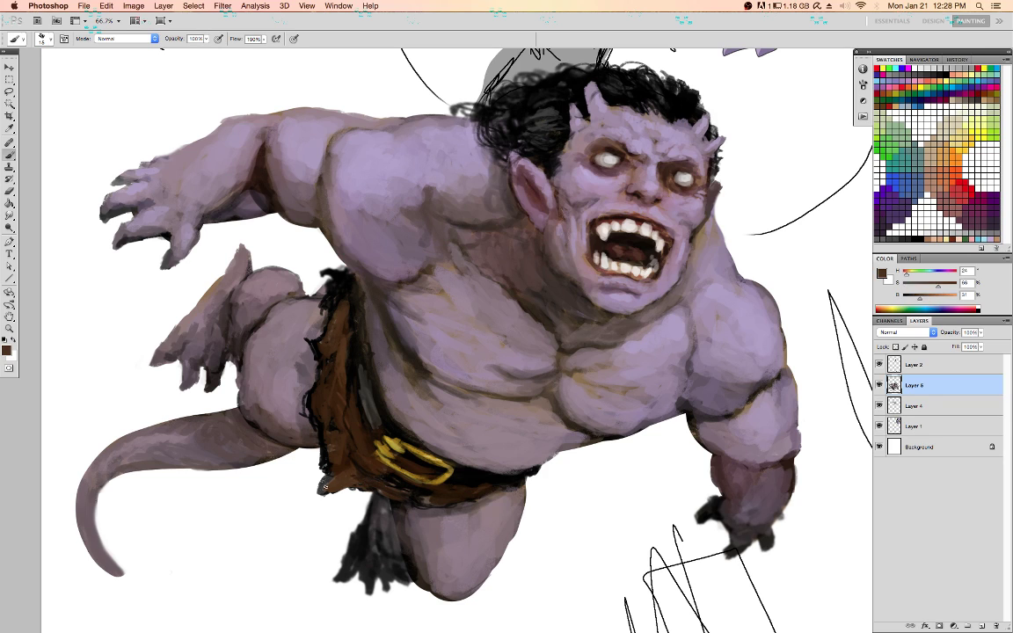
key(d)
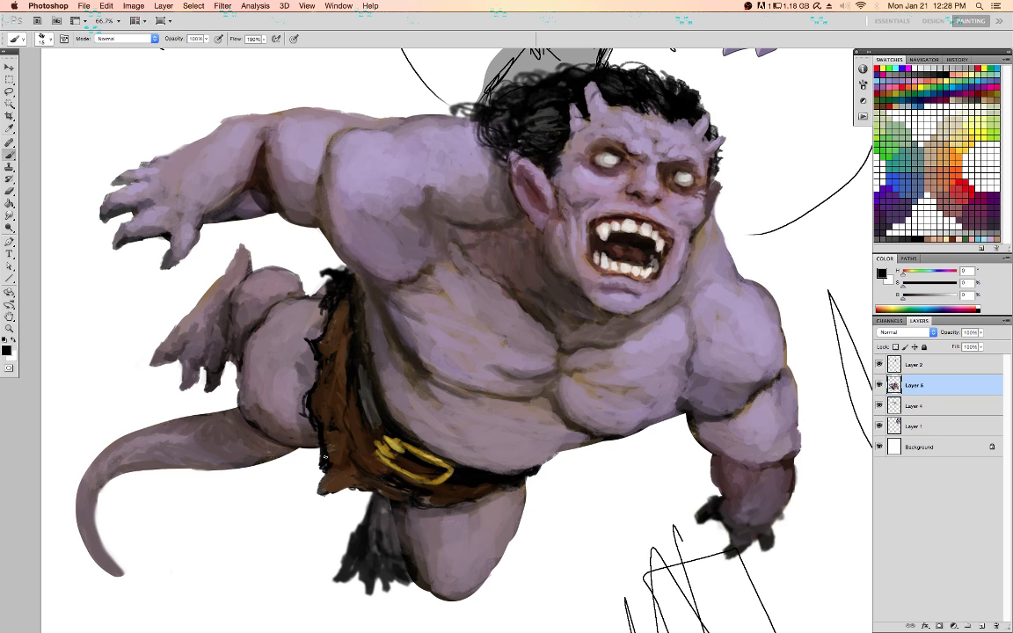
drag(342, 447, 340, 431)
Touch up the belt's upper edge and the belly along it with sampled grey and mauve tones
alt+click(371, 412)
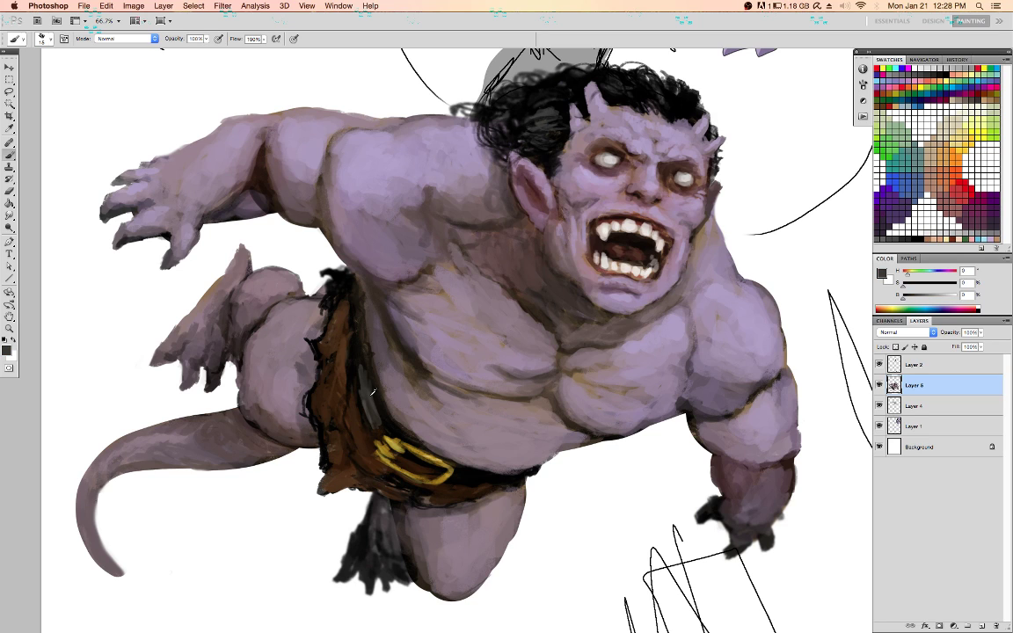
alt+click(421, 433)
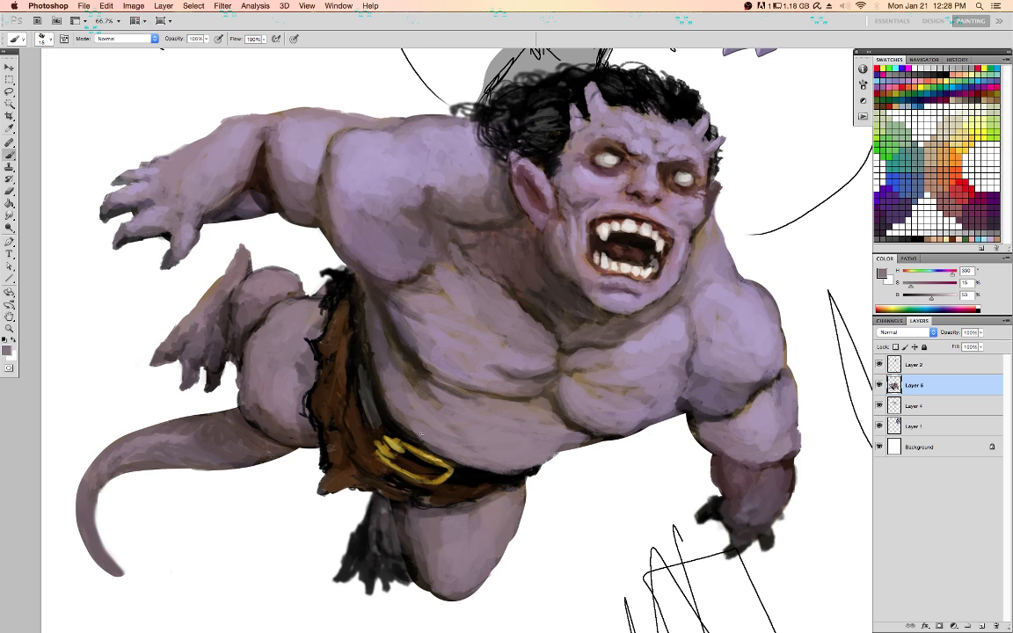
alt+click(483, 458)
Lighten the chin and lower jaw with purples sampled from the cheek and the reference foot
drag(623, 313, 580, 359)
alt+click(638, 298)
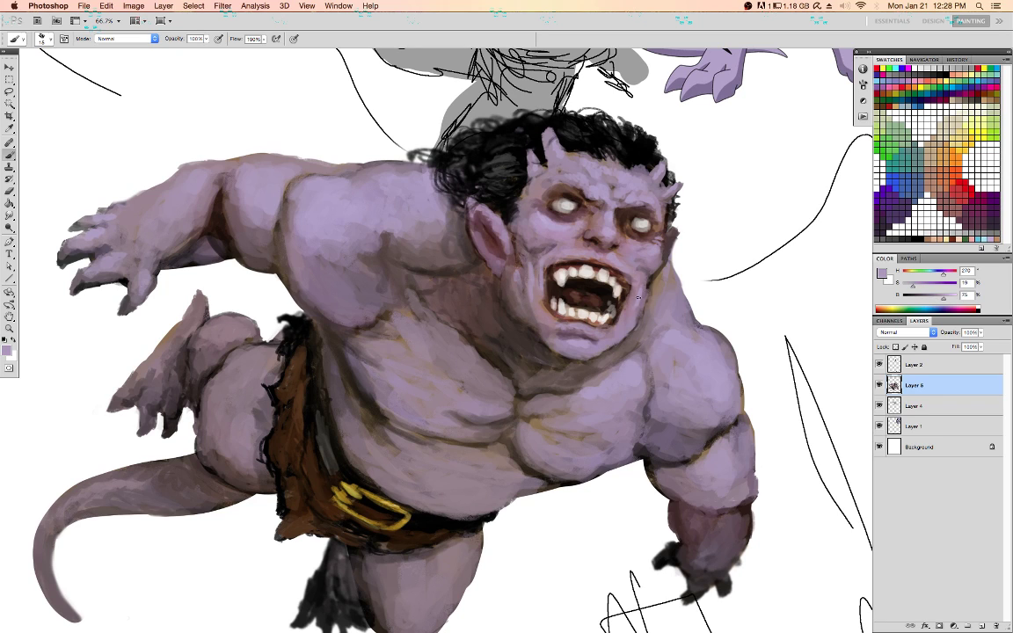
alt+click(726, 72)
mouse_move(580, 343)
mouse_down()
mouse_move(591, 337)
mouse_move(574, 329)
mouse_move(600, 332)
mouse_up()
Refine the near eye and its brow with white and sampled dark and purple tones
alt+click(570, 205)
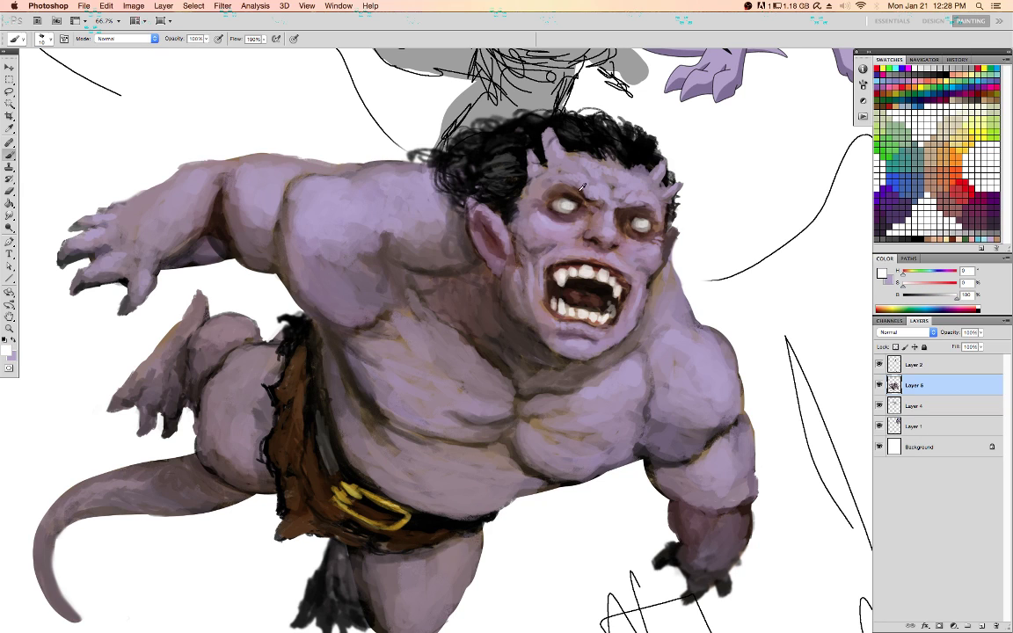
alt+click(532, 175)
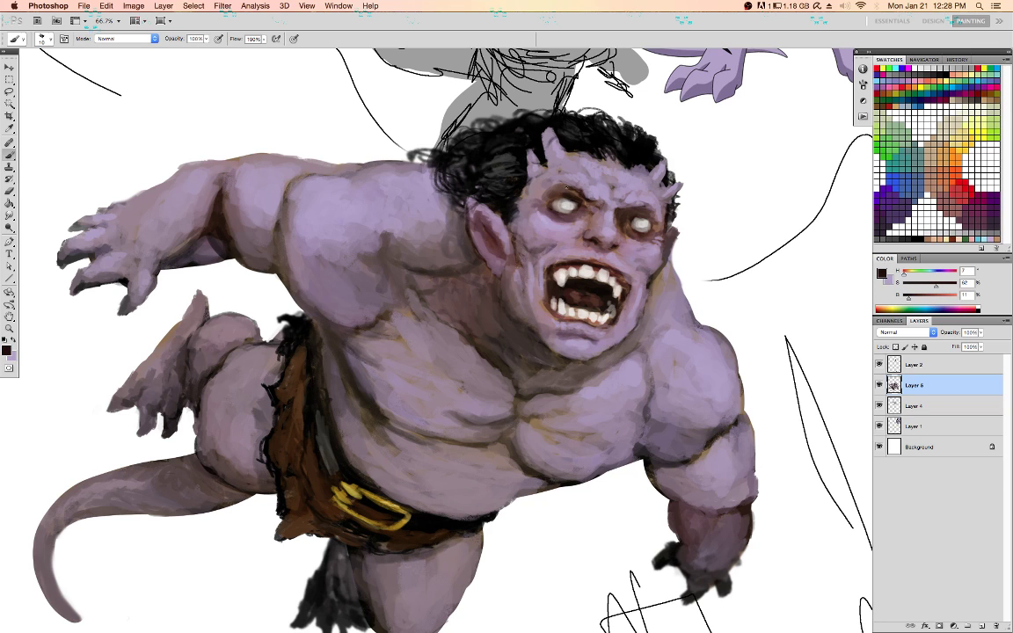
alt+click(567, 177)
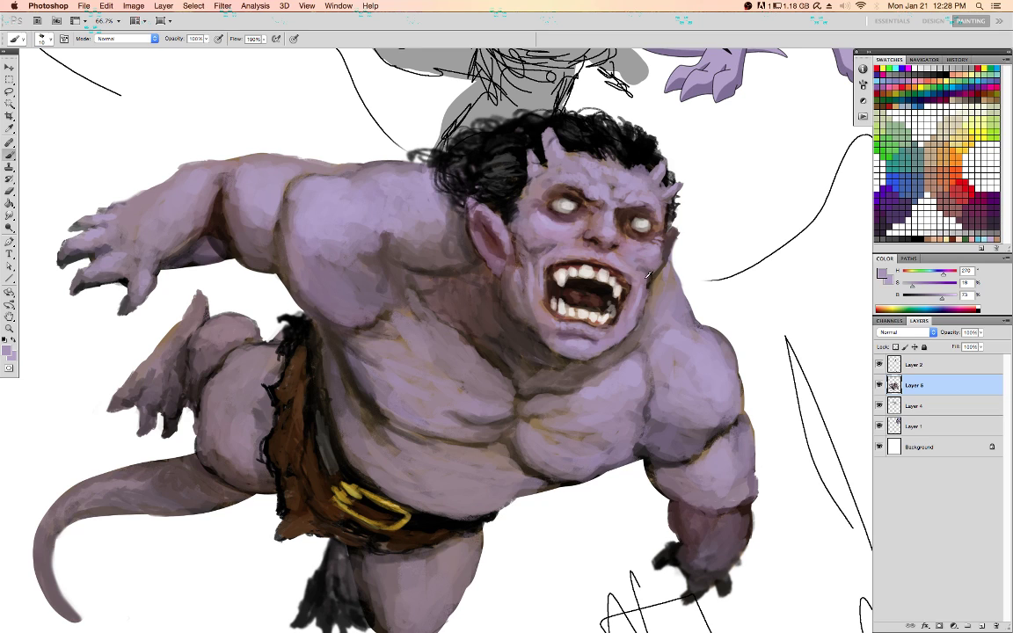
Shade the far cheek and the edge of the far ear with sampled purple and dark mauve
alt+click(651, 275)
alt+click(666, 247)
drag(672, 243, 667, 257)
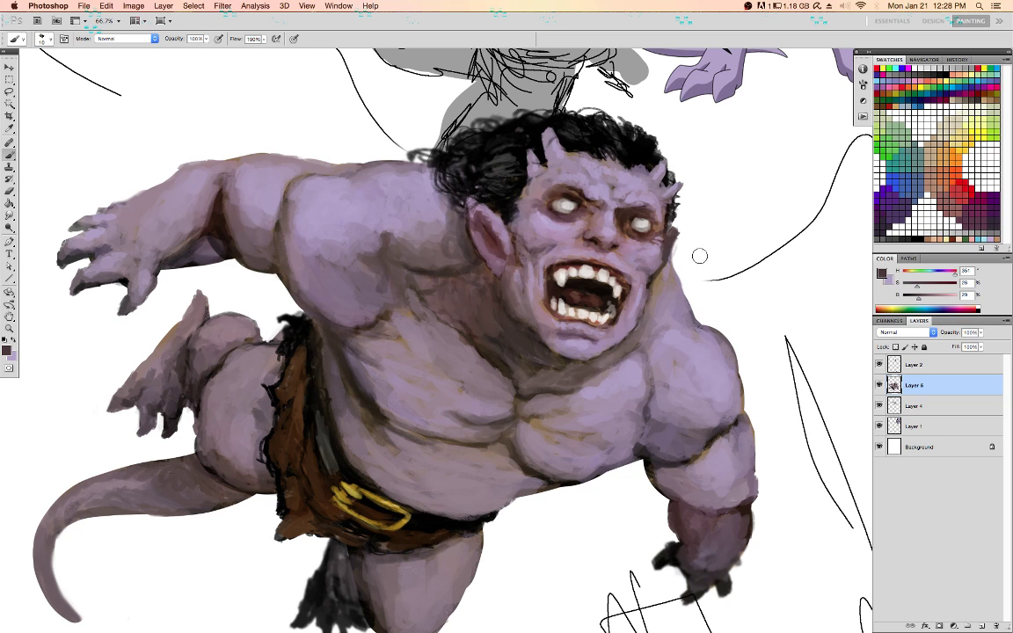
Lock the layer's transparent pixels and blend the lower shadow of the far upper arm with sampled greyish purple
key([)
key(slash)
alt+click(697, 416)
drag(711, 428, 698, 437)
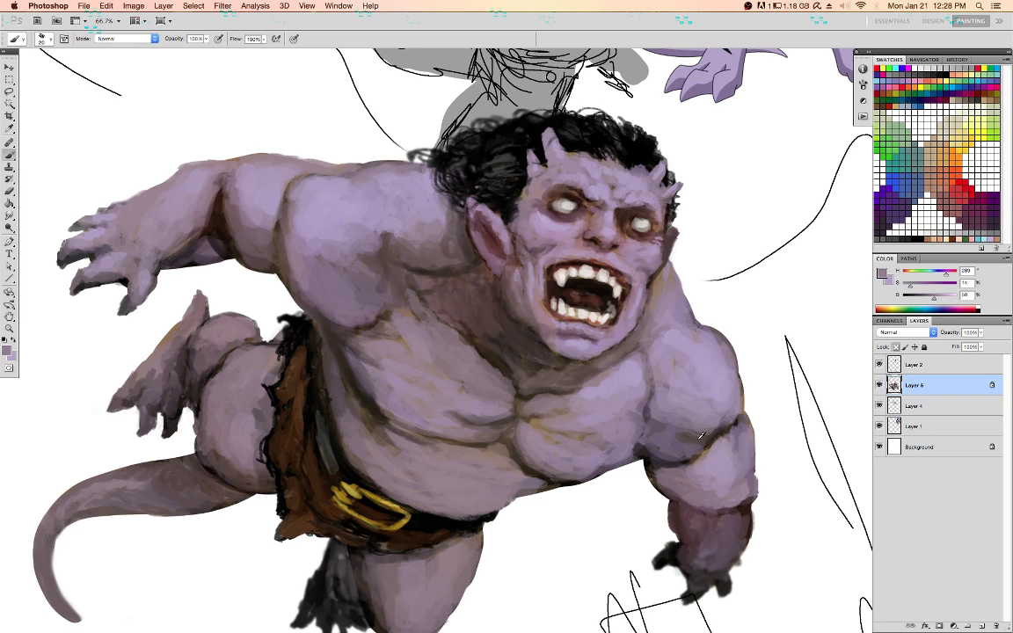
Blend the shadow between the far upper arm and the chest with sampled light and greyish purples
alt+click(699, 449)
alt+click(644, 445)
alt+click(689, 491)
alt+click(728, 502)
alt+click(708, 465)
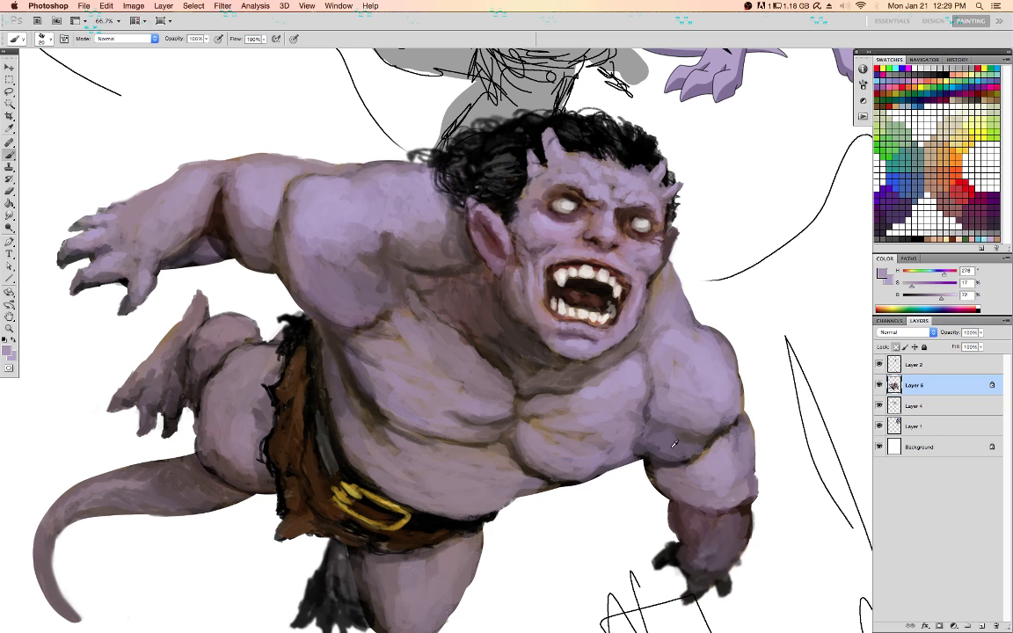
alt+click(666, 445)
alt+click(648, 457)
alt+click(636, 455)
mouse_move(635, 455)
mouse_down()
mouse_move(636, 435)
mouse_move(637, 452)
mouse_up()
alt+click(630, 449)
Soften the far chest, jaw and near cheek with tones sampled from the surrounding skin
alt+click(630, 397)
alt+click(585, 327)
alt+click(530, 249)
drag(526, 245, 517, 239)
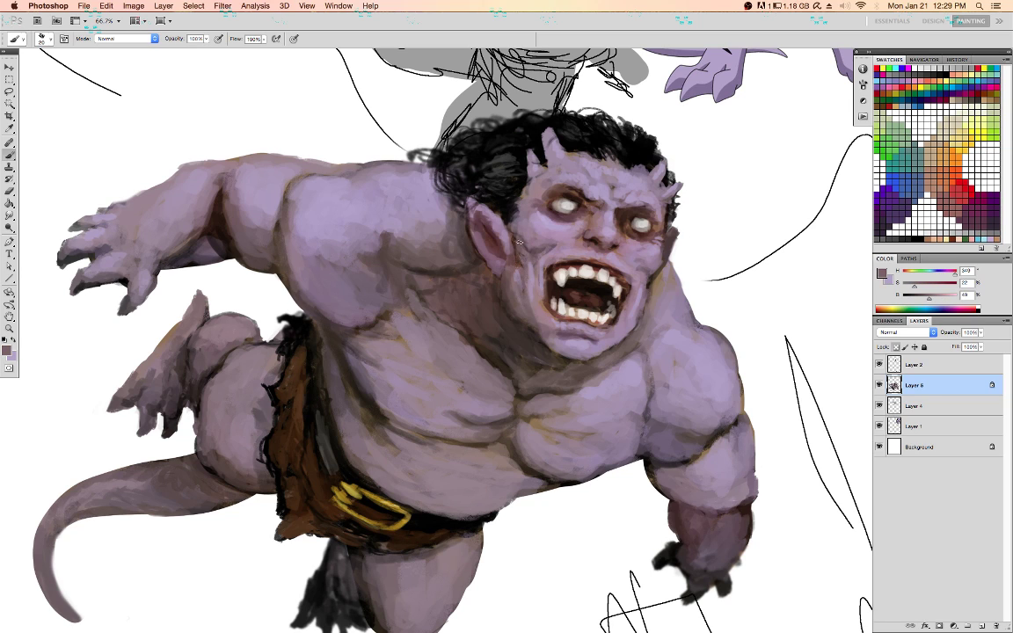
Darken the inside of the near ear and the skin behind it using a smaller brush, black and sampled mauve
key(bracketleft)
key(d)
drag(496, 233, 479, 219)
alt+click(490, 214)
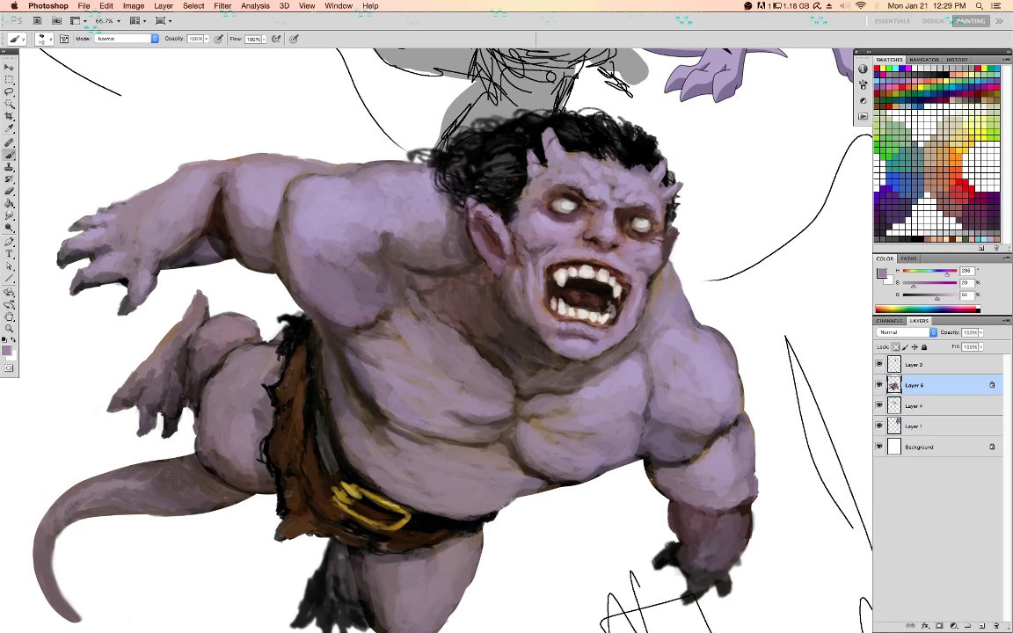
alt+click(461, 238)
alt+click(461, 200)
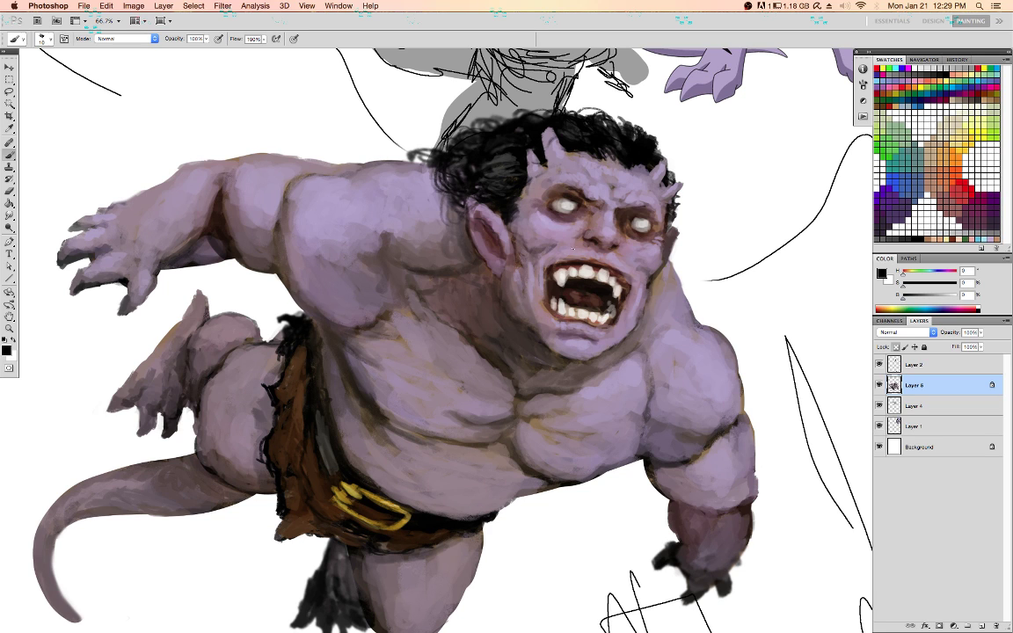
Switch to a different textured brush preset and reduce it to a fine detail size
right_click(525, 270)
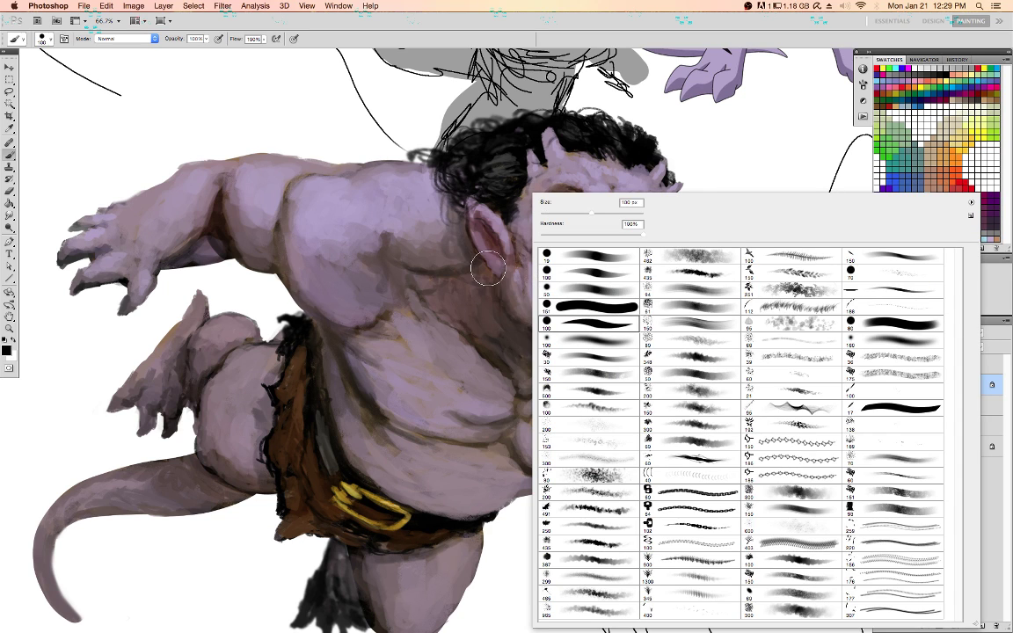
click(770, 577)
key(Return)
key([)
key([)
key([)
key([)
key([)
key([)
key([)
key([)
key([)
key([)
key([)
key([)
key([)
key([)
key([)
key([)
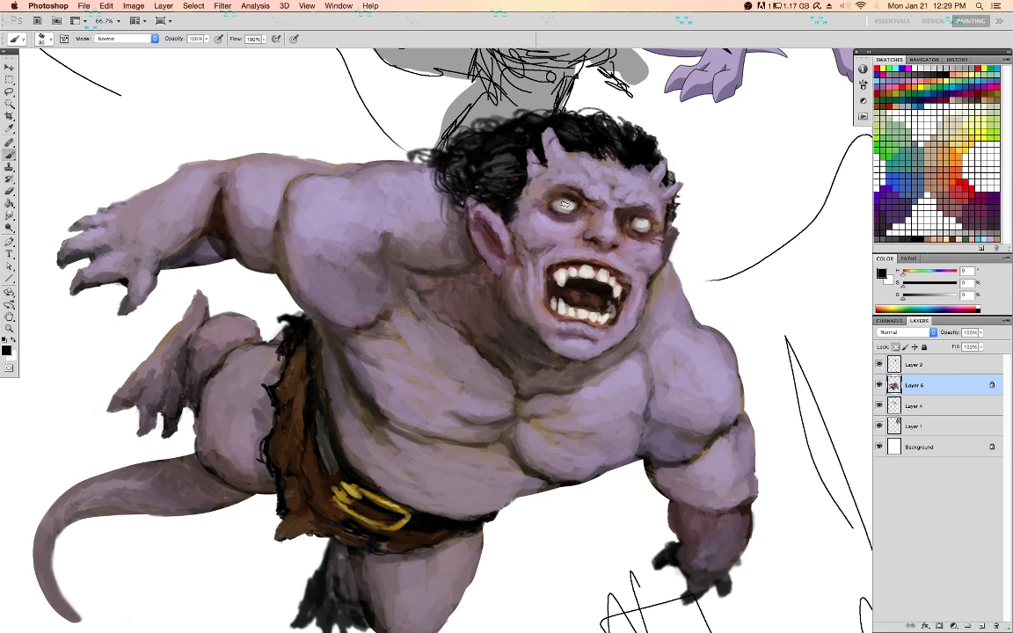
Touch up both eyes and the skin beside the nose with sampled off-white and light purple
alt+click(564, 205)
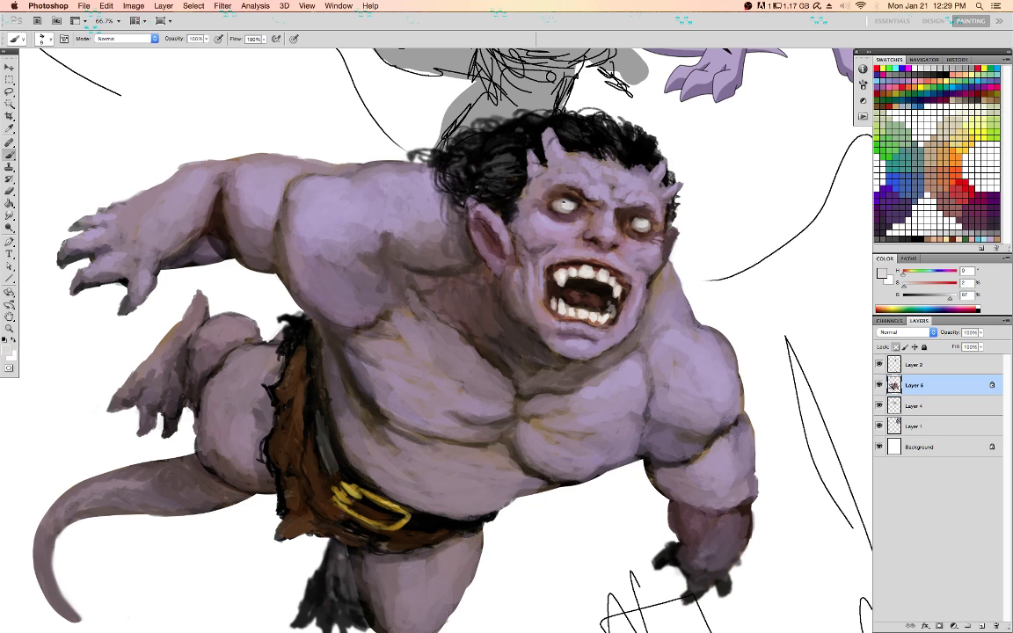
alt+click(560, 202)
alt+click(644, 220)
alt+click(699, 75)
click(608, 231)
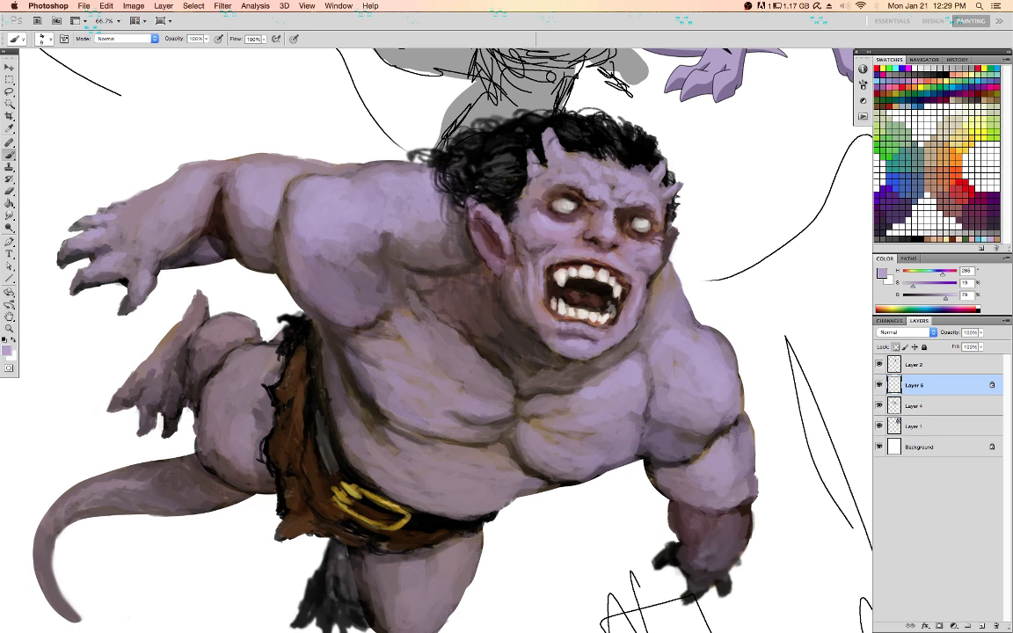
Refine the brow folds between the eyes and above the far eye with sampled dark brown and purple
alt+click(605, 206)
alt+click(598, 198)
alt+click(617, 211)
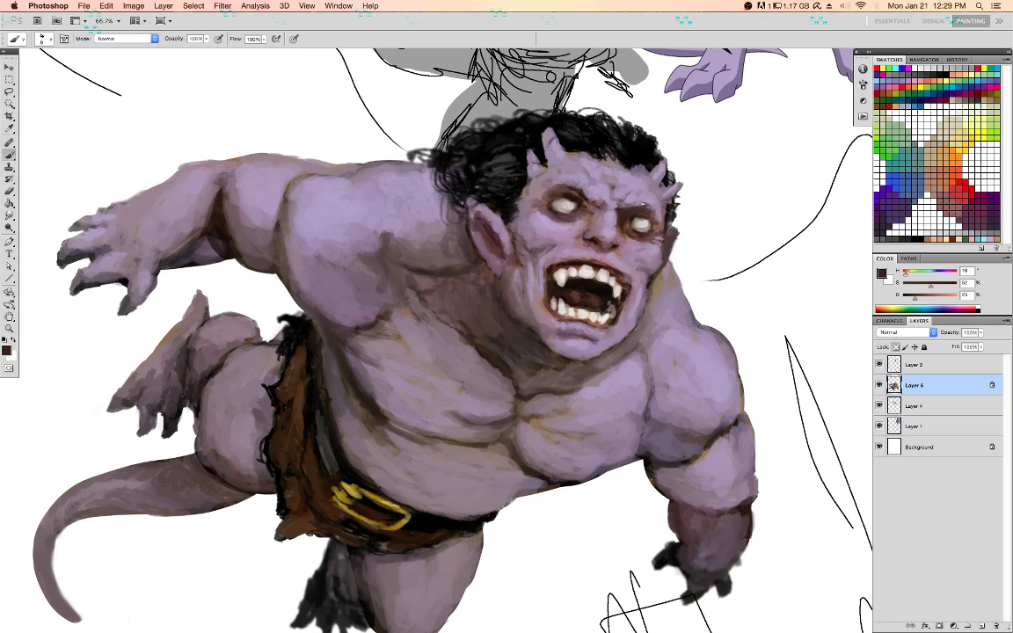
alt+click(643, 204)
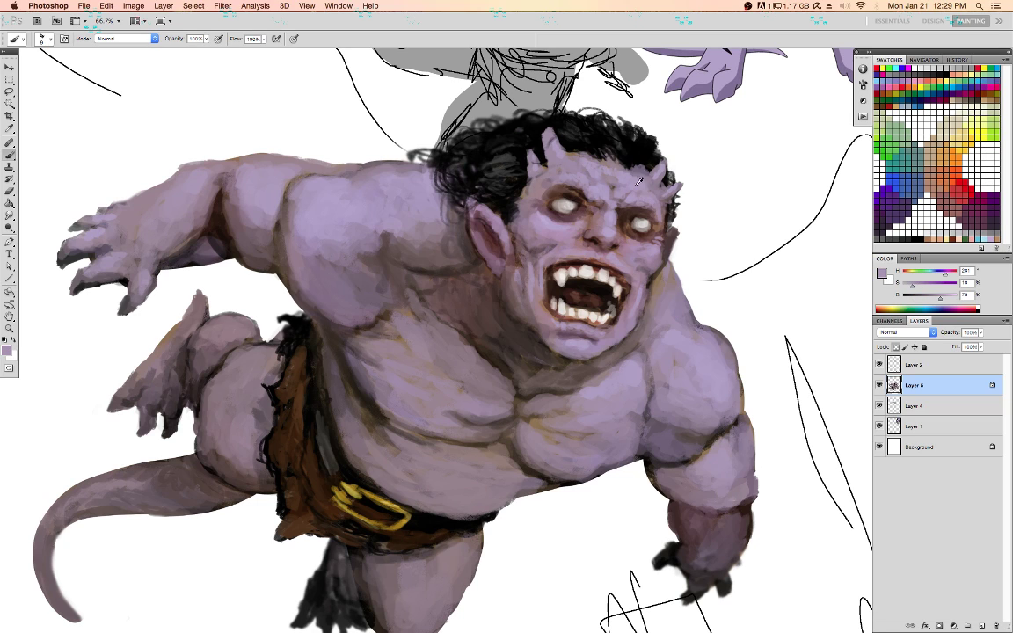
Add fine grey strands to the black hair above the forehead and at the back of the head
alt+click(578, 161)
alt+click(581, 140)
drag(526, 113, 512, 124)
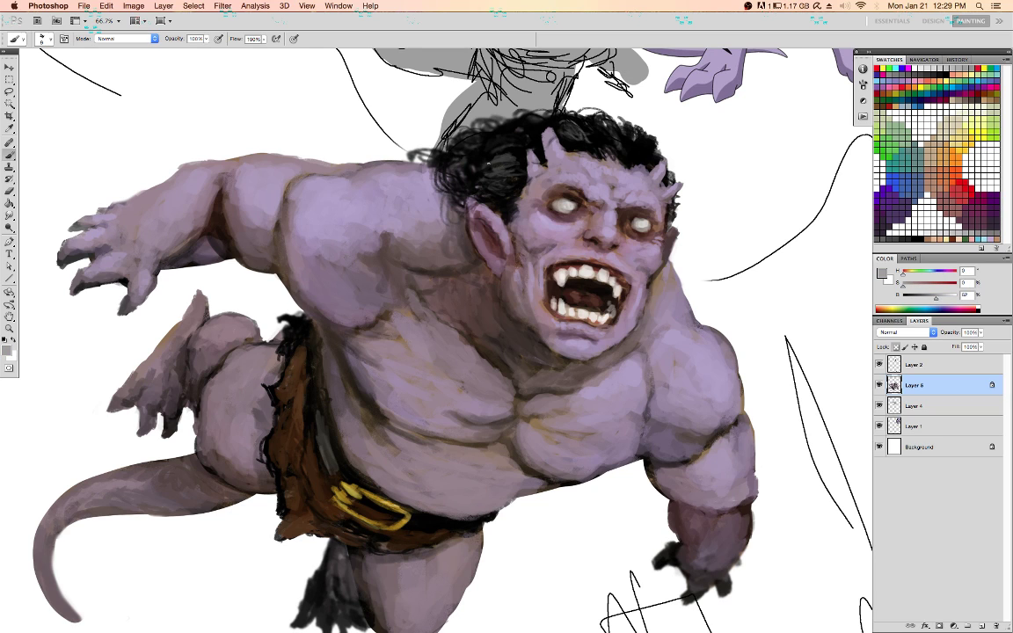
click(449, 145)
Refine the upper lip, mouth corner and near cheek with closely sampled lip and skin tones
alt+click(637, 274)
alt+click(606, 262)
alt+click(601, 262)
alt+click(608, 262)
alt+click(557, 261)
alt+click(556, 266)
click(557, 267)
alt+click(533, 273)
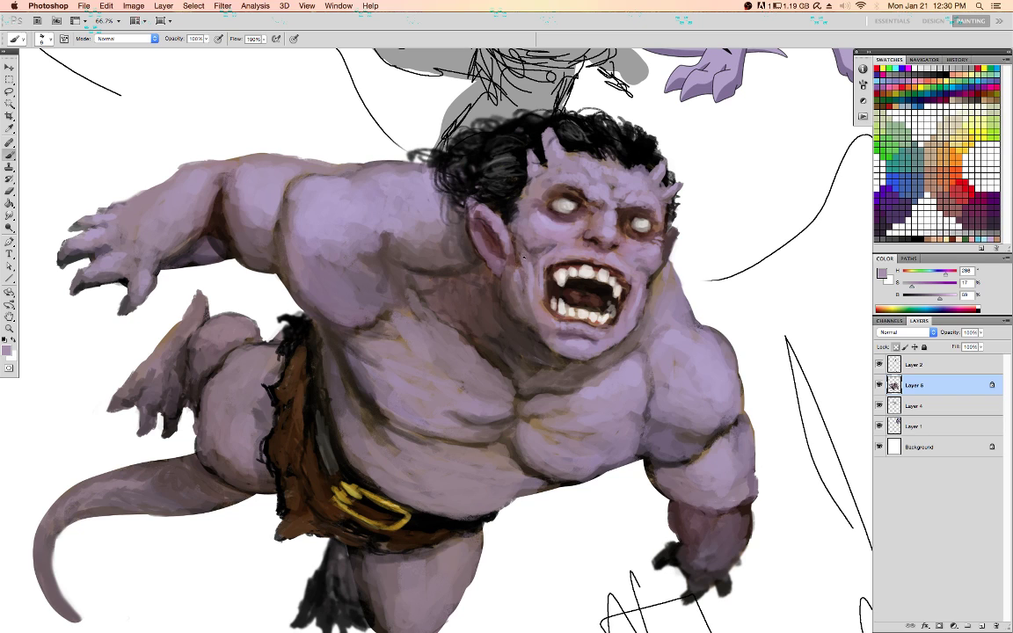
alt+click(549, 248)
Enlarge the brush and blend the far arm's elbow crease, the far chest edge and the near flank with sampled dark tones
alt+click(713, 433)
drag(727, 424, 721, 417)
key(bracketright)
key(bracketright)
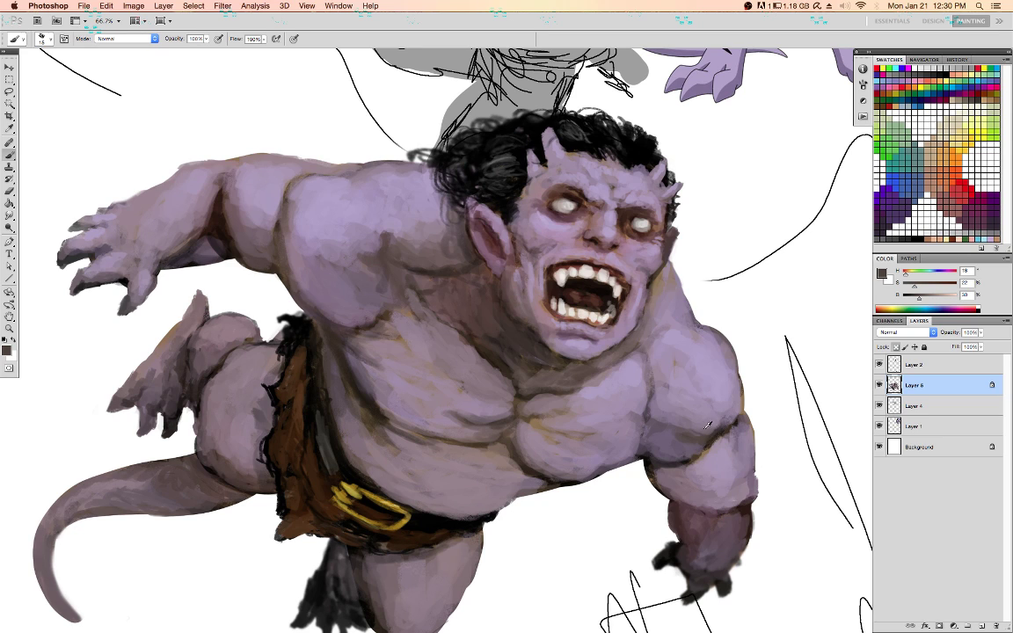
alt+click(718, 428)
alt+click(651, 407)
alt+click(386, 393)
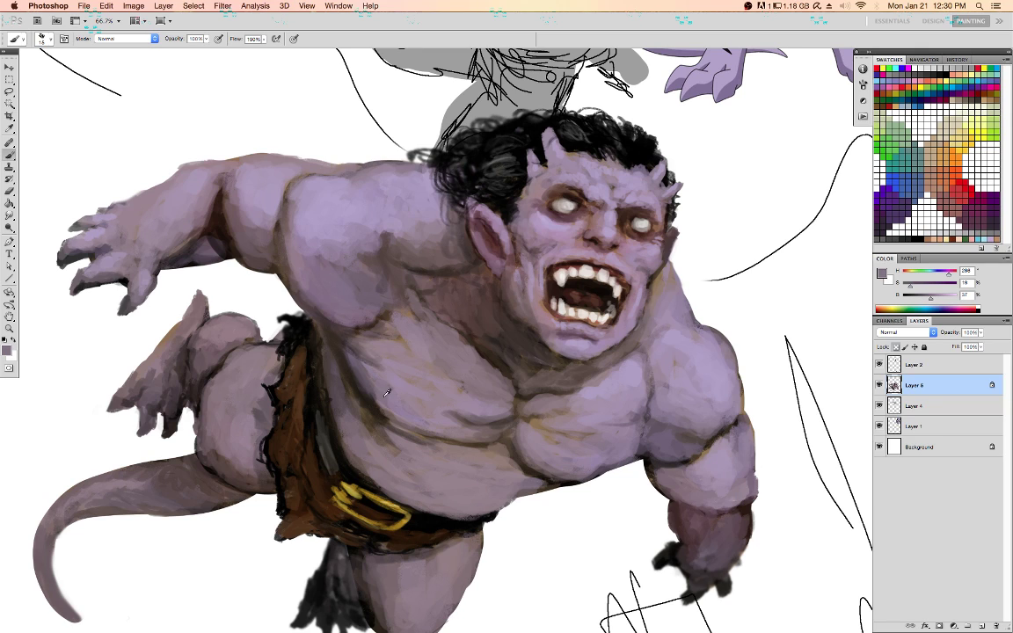
alt+click(380, 414)
Unlock the layer's transparent pixels and blend the rear thigh and raised calf with sampled mauve tones
alt+click(226, 454)
alt+click(204, 439)
alt+click(229, 373)
alt+click(197, 340)
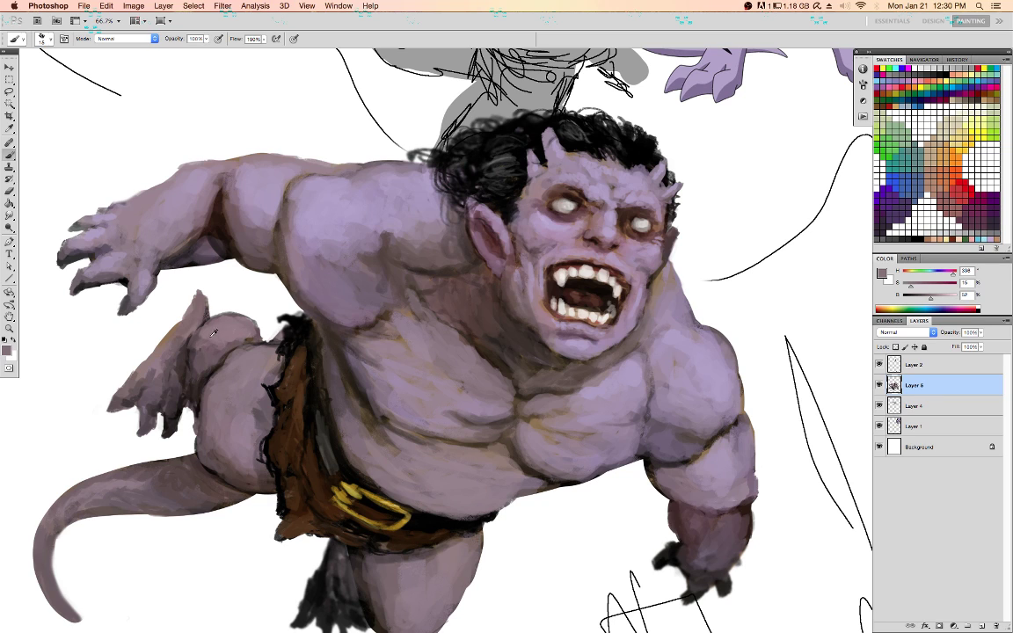
alt+click(242, 315)
Deepen the folds below the near chest muscle with sampled purples and dark brown, and lock the layer's transparent pixels
alt+click(409, 437)
alt+click(418, 448)
alt+click(401, 430)
alt+click(374, 451)
alt+click(379, 456)
alt+click(388, 418)
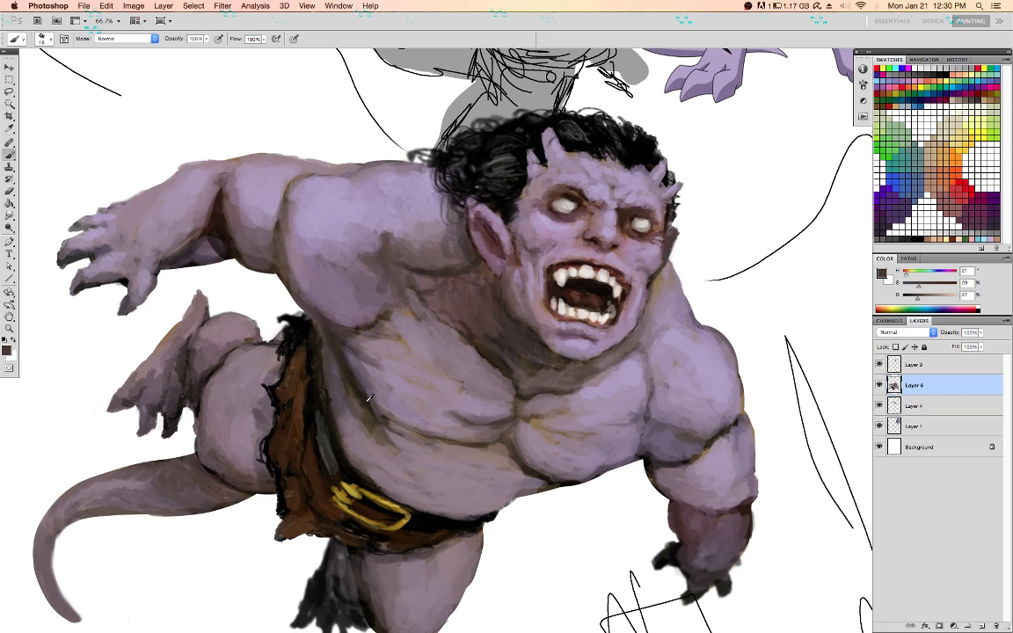
alt+click(367, 399)
drag(371, 401, 392, 428)
key(slash)
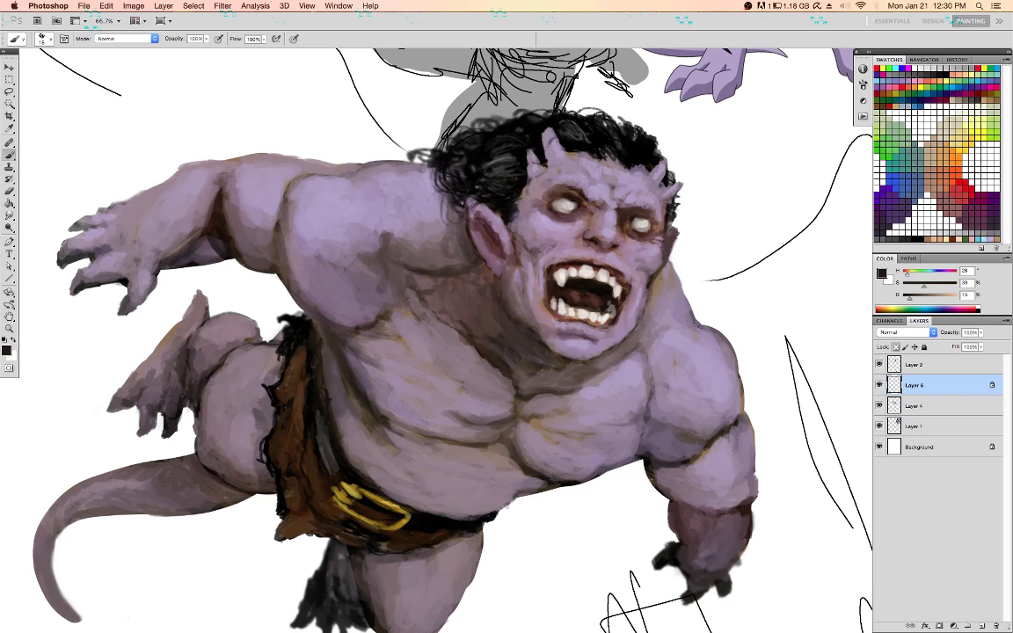
Darken the underside edge of the belly and refine the centre chest crease with sampled browns
drag(518, 490, 544, 486)
alt+click(486, 447)
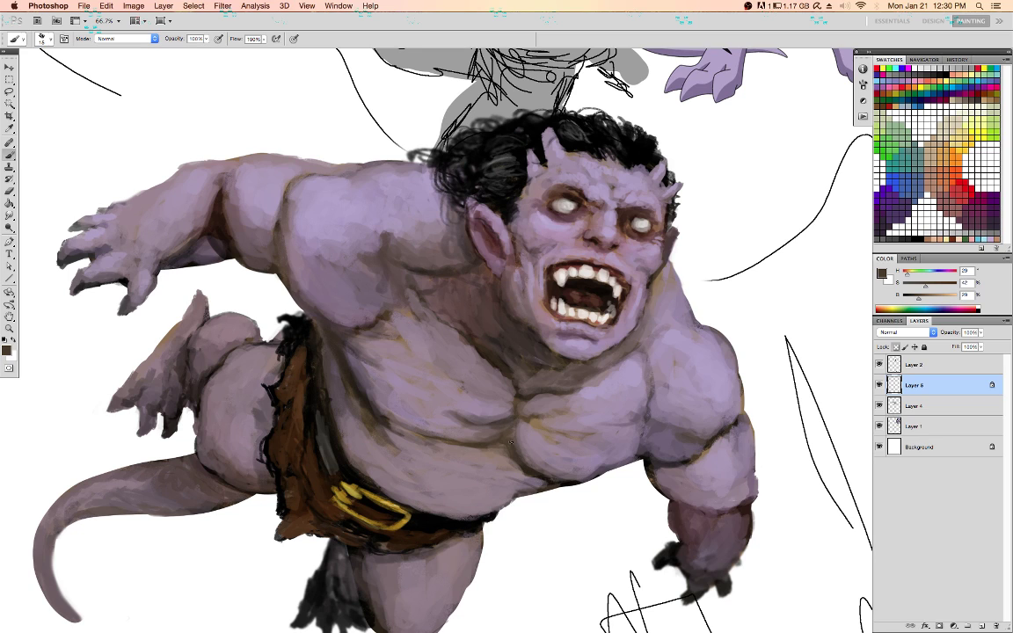
alt+click(541, 414)
alt+click(498, 376)
Blend the shadow between the near shoulder and neck with sampled mauve and reddish purple tones
alt+click(428, 252)
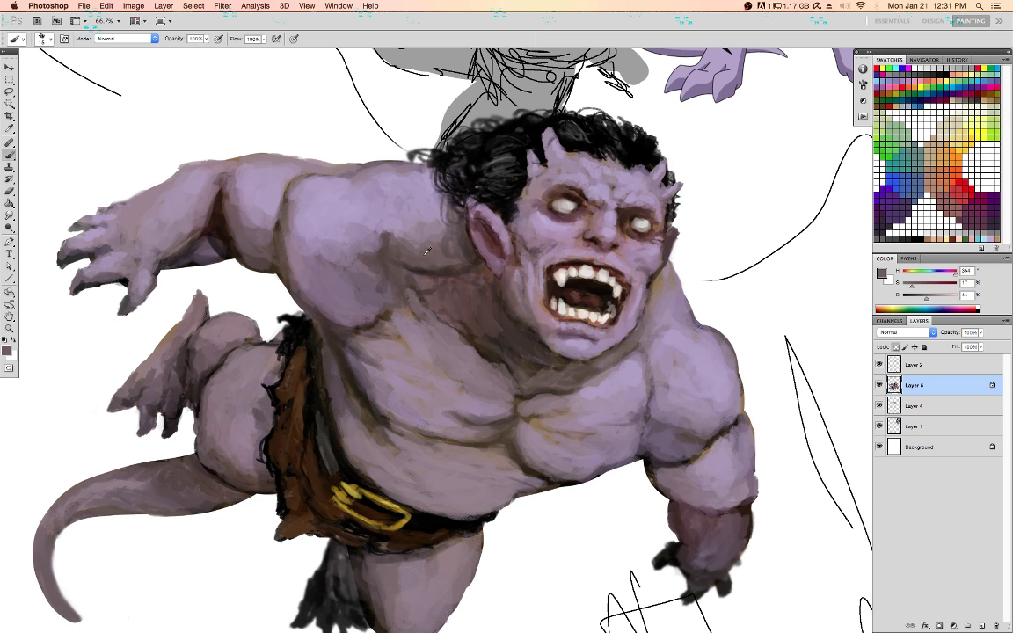
alt+click(371, 267)
alt+click(442, 298)
alt+click(532, 374)
alt+click(485, 293)
mouse_move(431, 253)
mouse_down()
mouse_move(427, 276)
mouse_move(405, 280)
mouse_up()
alt+click(459, 323)
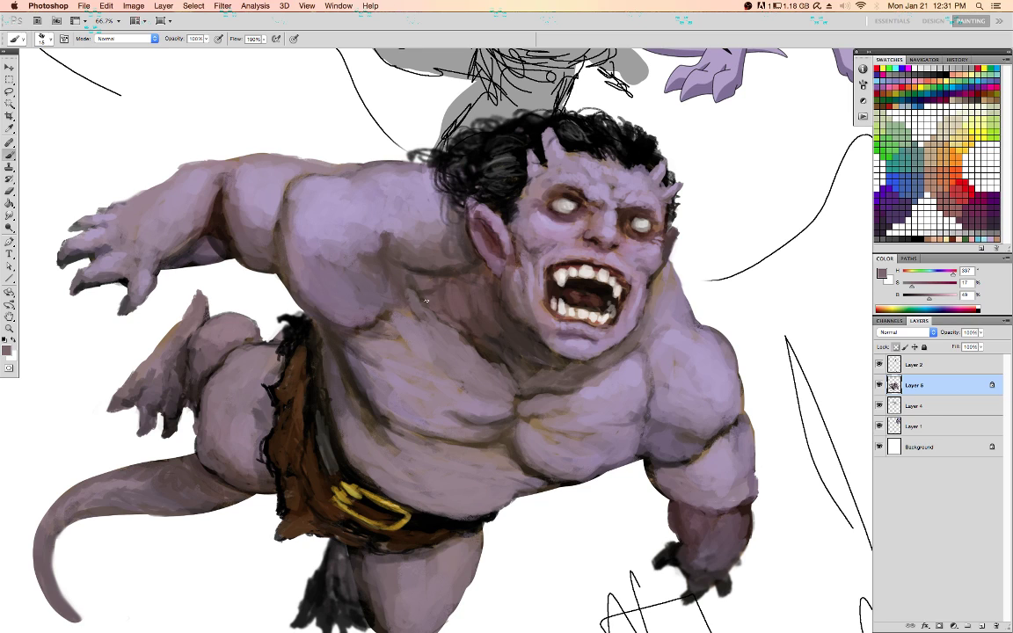
alt+click(399, 290)
drag(379, 257, 439, 314)
Refine the creases of the upper chest beneath the chin with sampled skin and shadow tones
alt+click(556, 366)
alt+click(528, 371)
alt+click(573, 394)
alt+click(584, 393)
alt+click(422, 242)
Sharpen the near eye's brow and the edges of the forehead horns with sampled purple, dark brown and black
alt+click(636, 261)
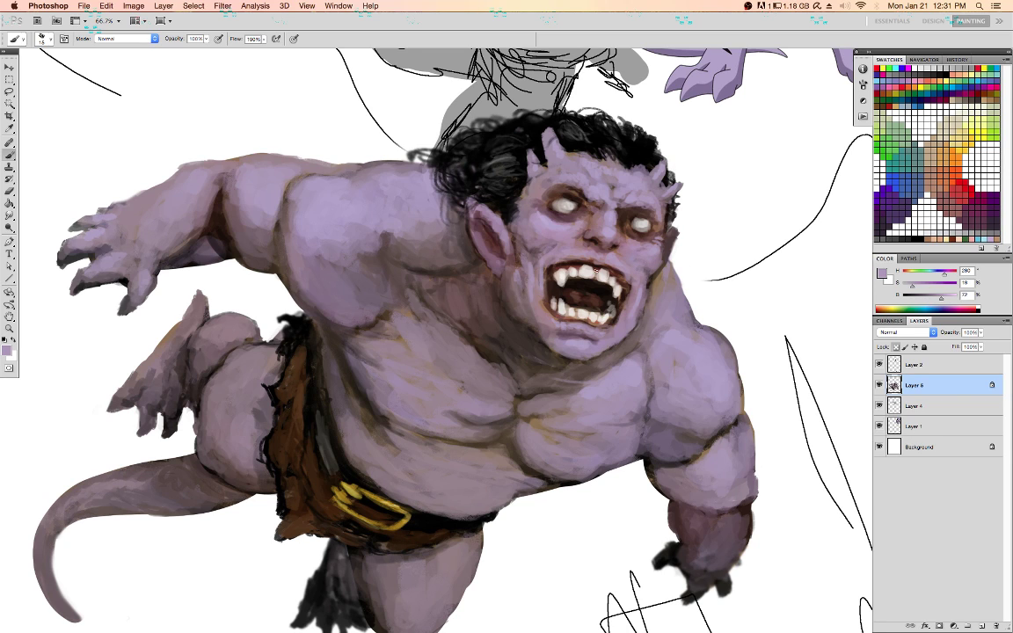
alt+click(513, 173)
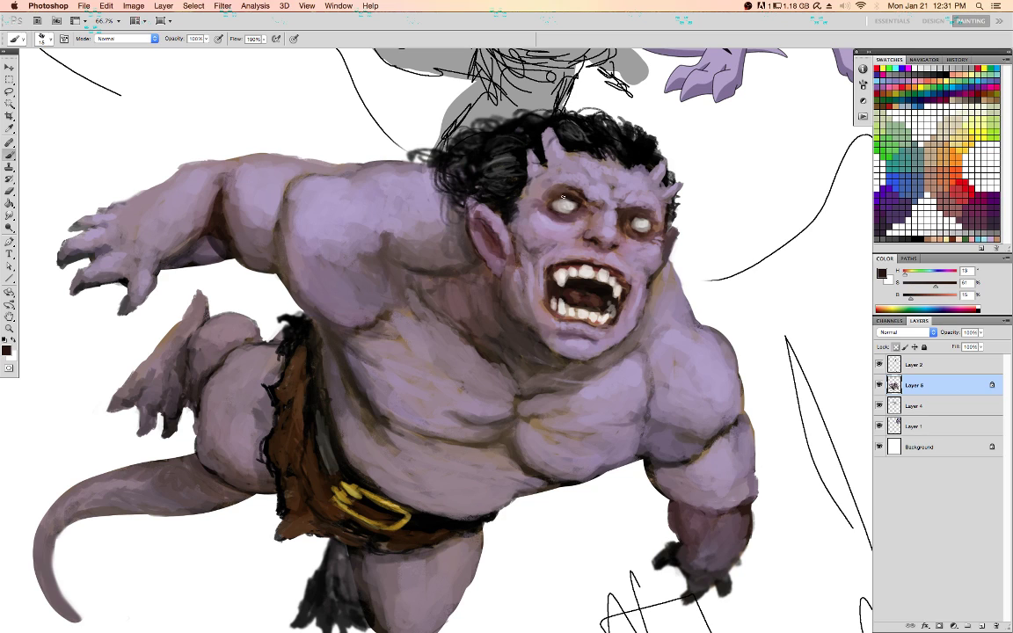
alt+click(549, 186)
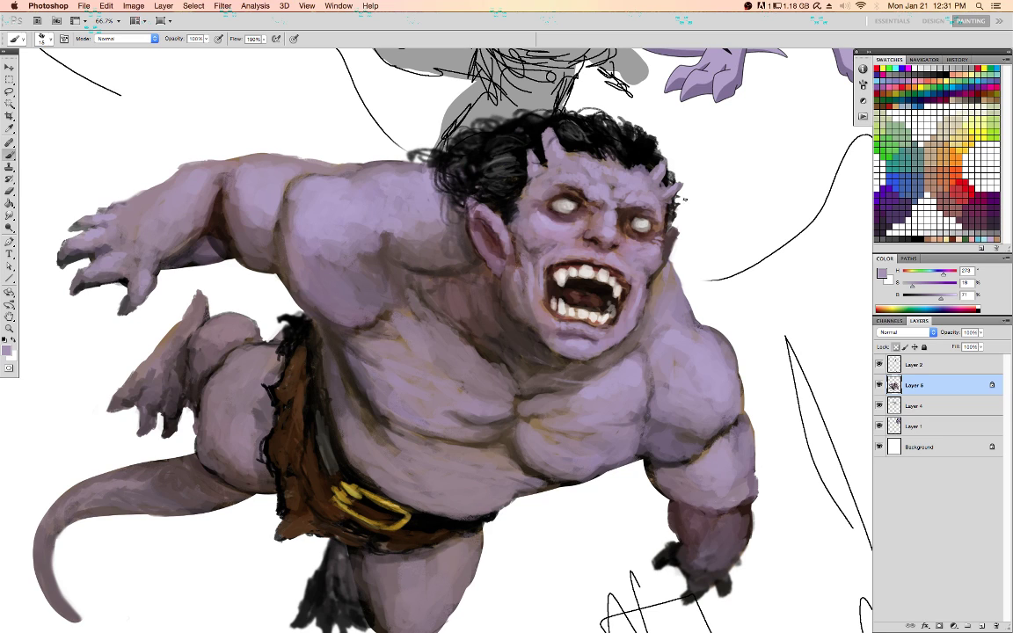
key(d)
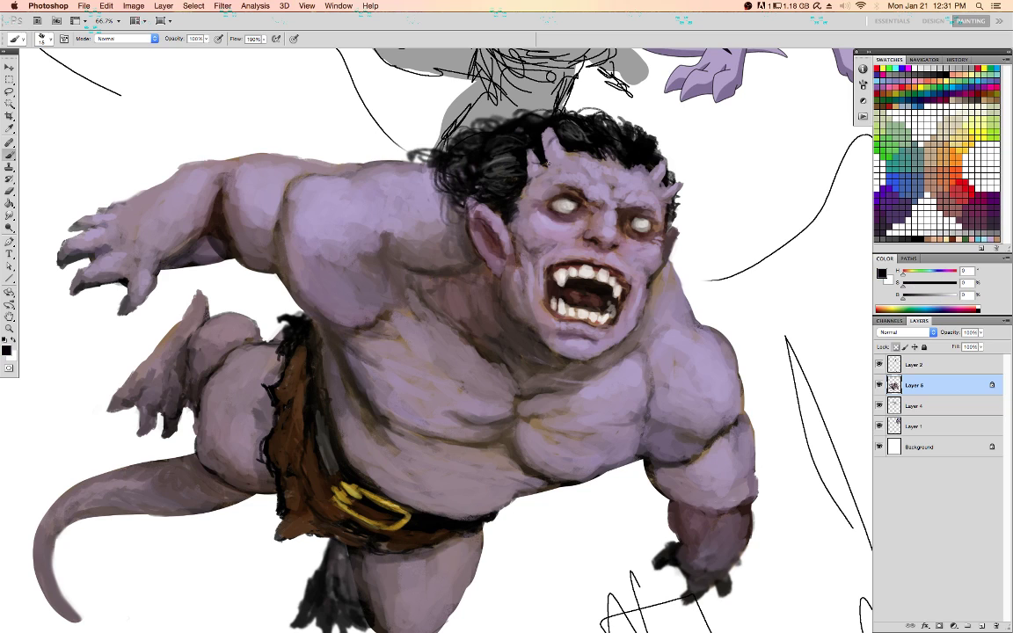
mouse_move(543, 141)
mouse_down()
mouse_move(549, 160)
mouse_move(544, 149)
mouse_up()
Touch up the far chest and the planted far hand, unlocking transparent pixels for the hand and locking them again
alt+click(630, 425)
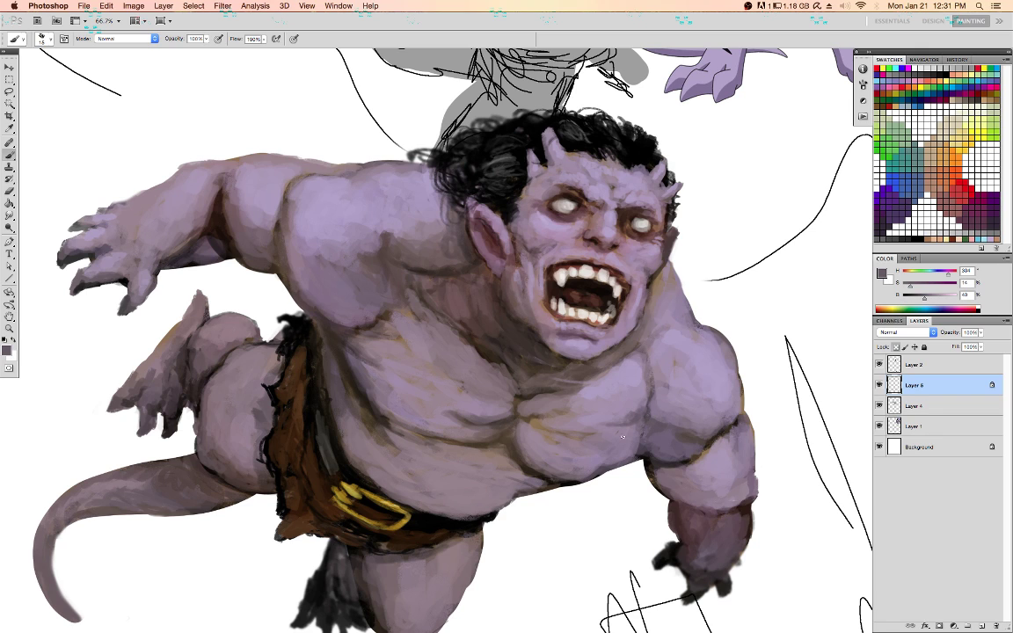
key(/)
alt+click(677, 549)
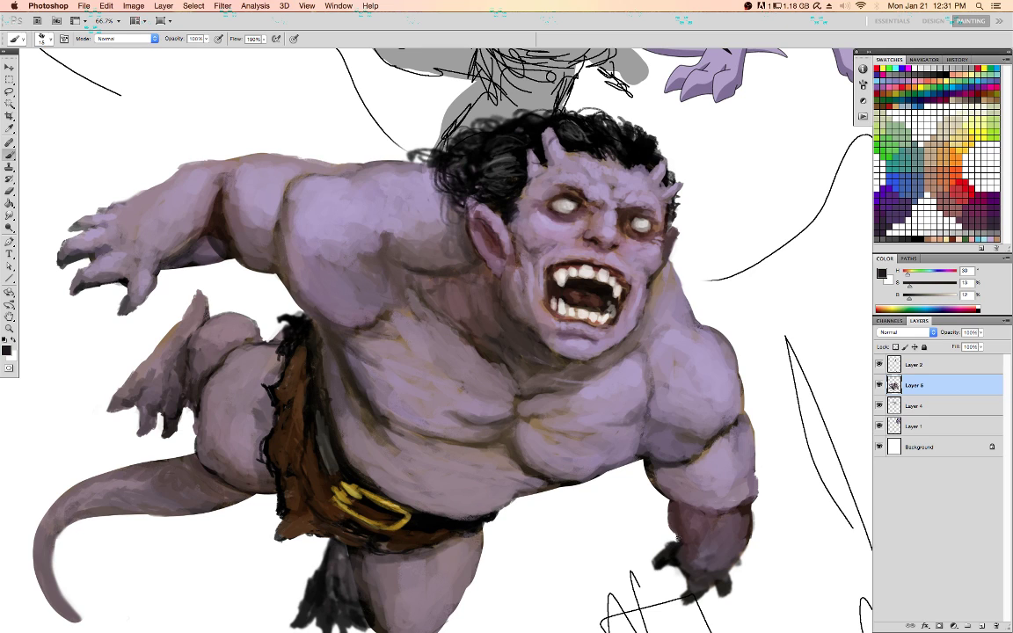
alt+click(676, 493)
key(slash)
alt+click(592, 427)
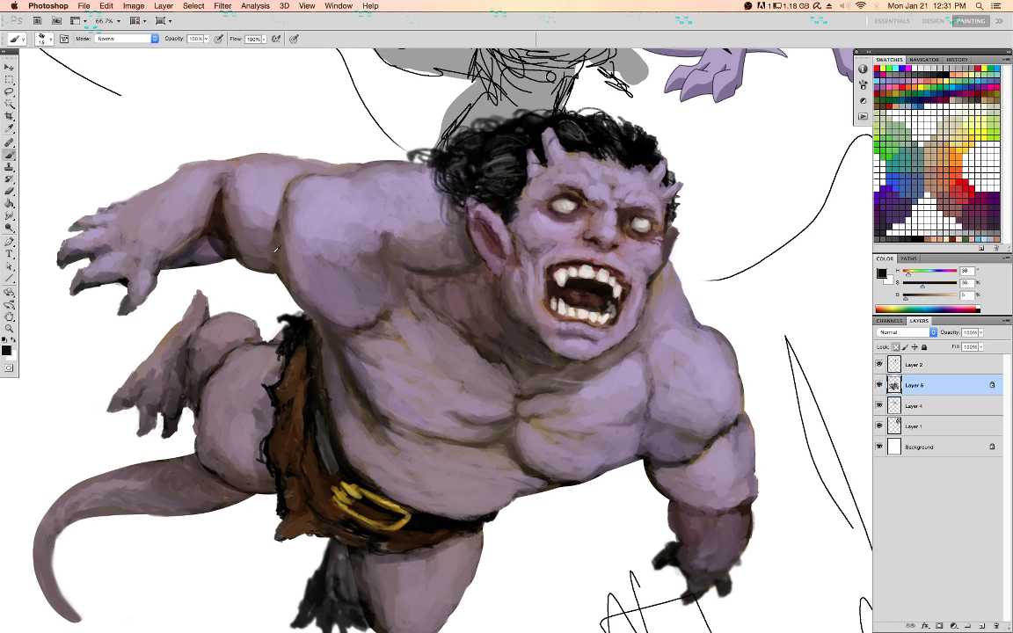
Blend the near arm's elbow shadow and upper arm with sampled greyish and light purples
alt+click(210, 249)
drag(212, 249, 219, 255)
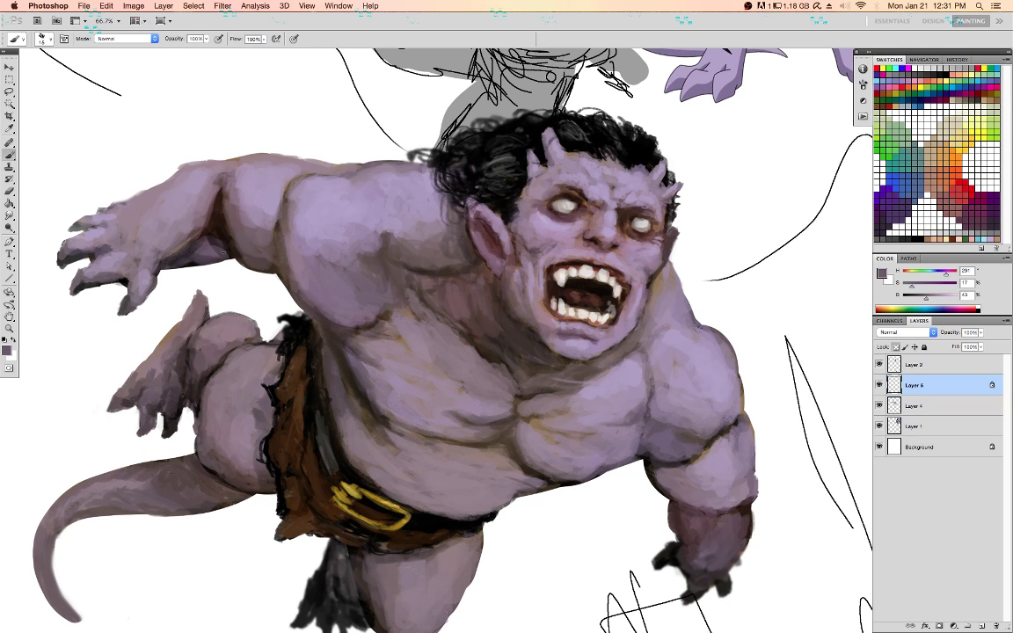
alt+click(257, 215)
drag(236, 188, 234, 220)
alt+click(312, 221)
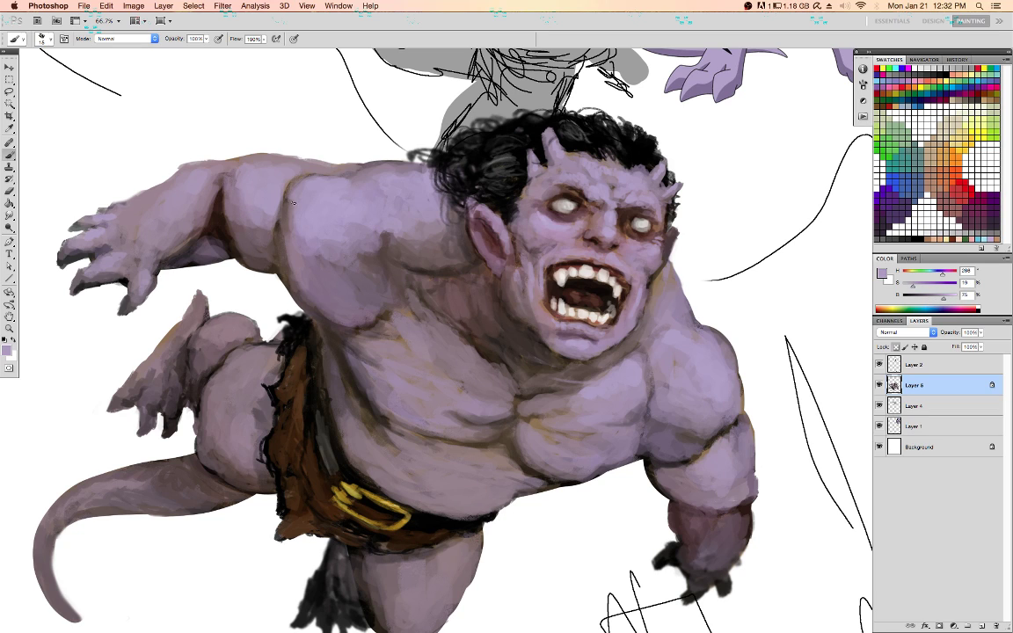
Unlock the layer's transparent pixels and extend the black hair at the back of the head over the shoulder
alt+click(411, 172)
key(d)
mouse_move(435, 179)
mouse_down()
mouse_move(429, 162)
mouse_move(433, 174)
mouse_up()
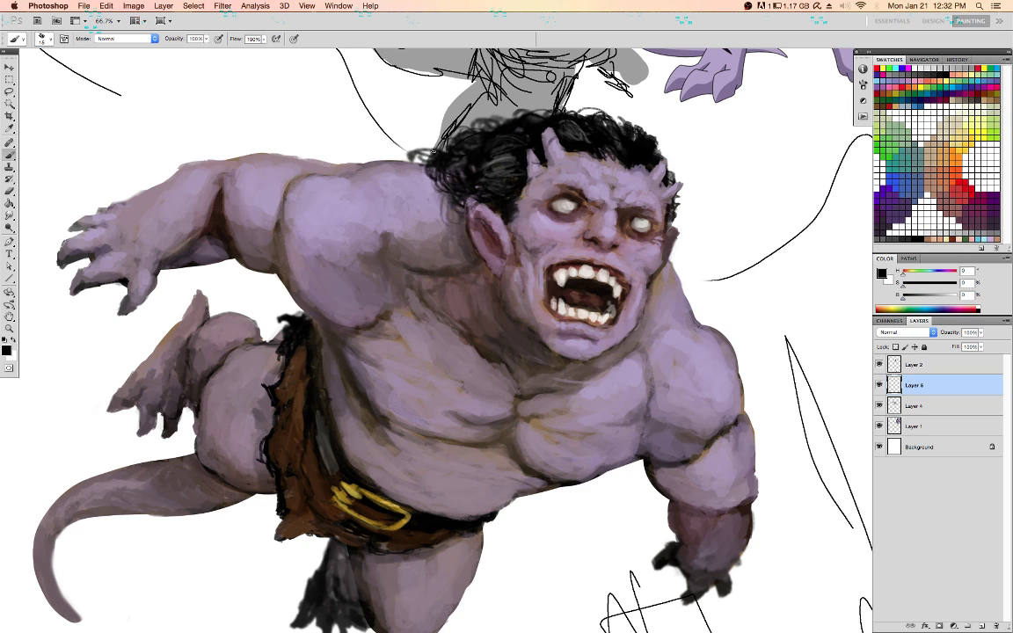
Refine the far-side teeth and mouth corner with sampled off-white, dark brown and purple
alt+click(628, 281)
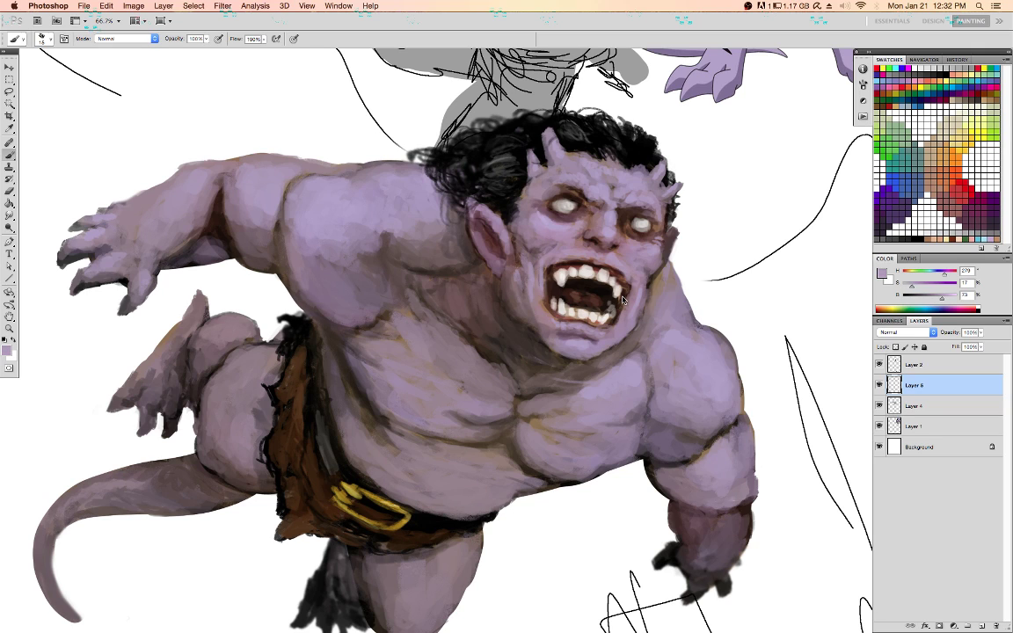
alt+click(611, 279)
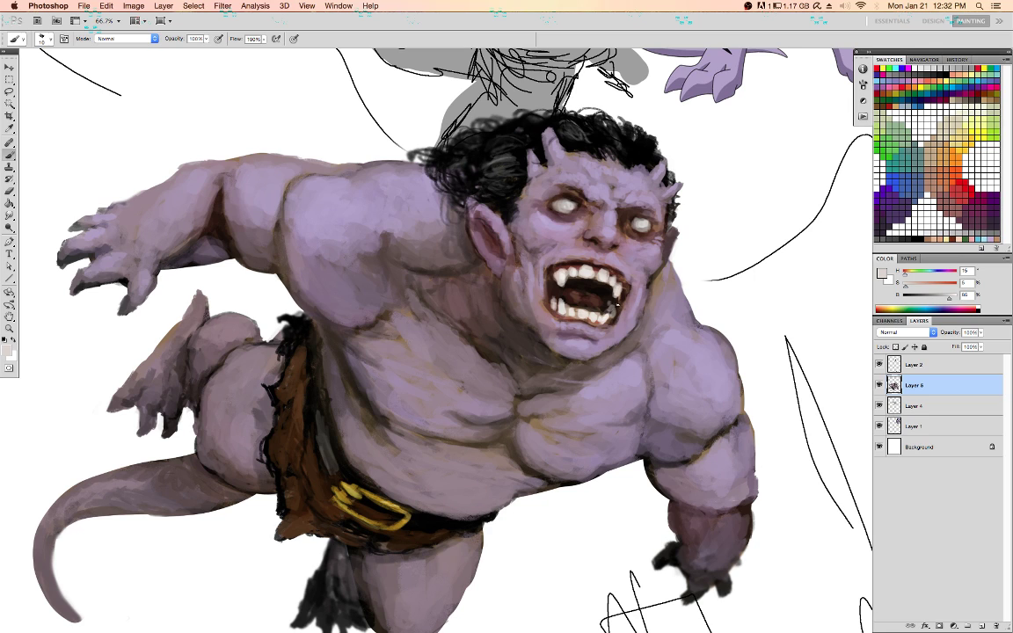
alt+click(618, 298)
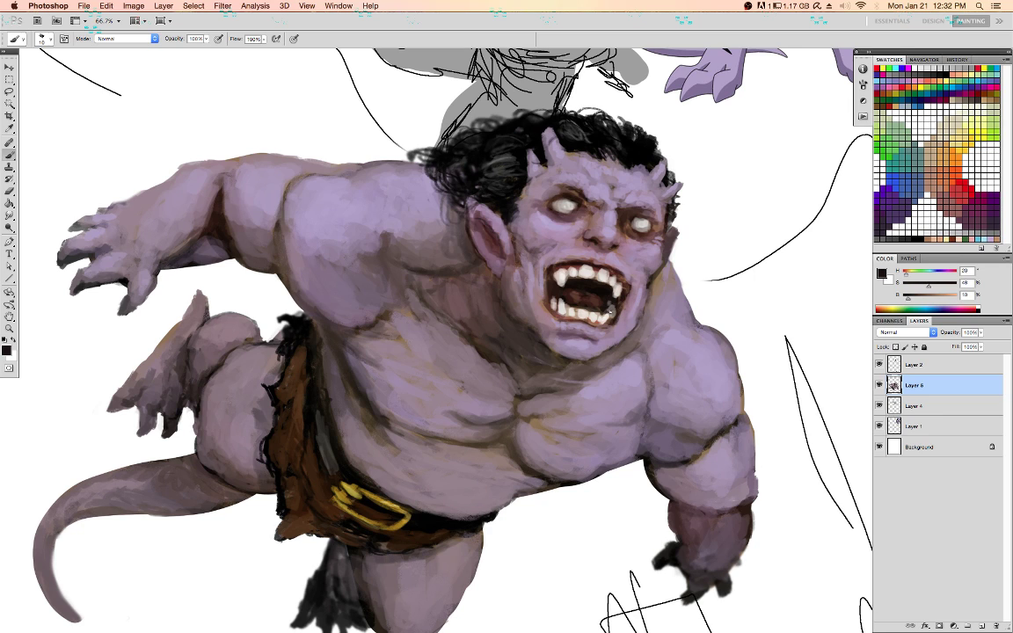
alt+click(575, 297)
Lighten the near ear's lobe and front rim with sampled purples
alt+click(475, 234)
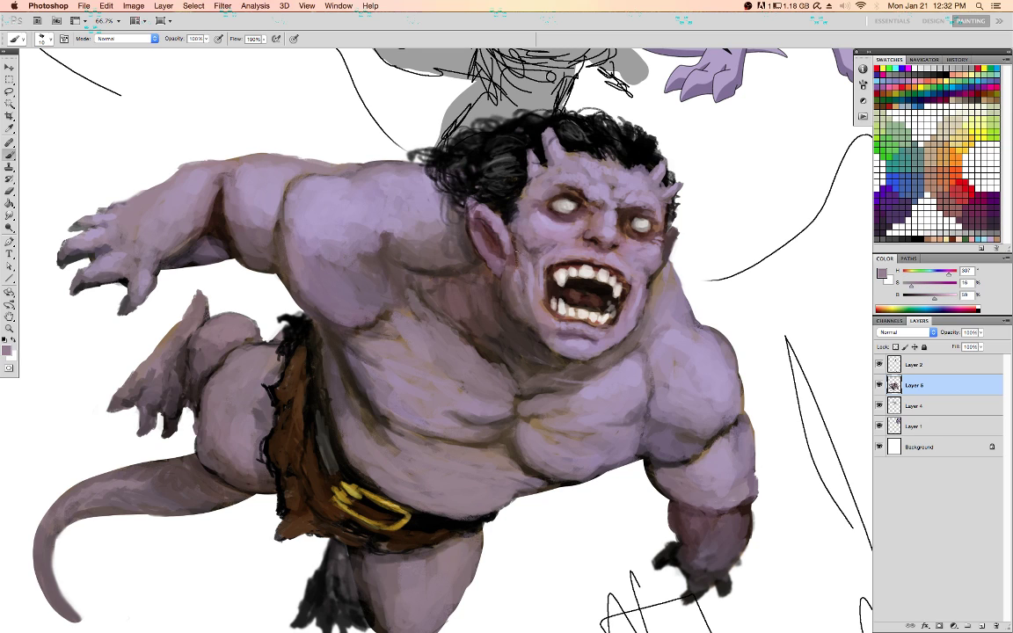
alt+click(511, 244)
drag(508, 234, 505, 251)
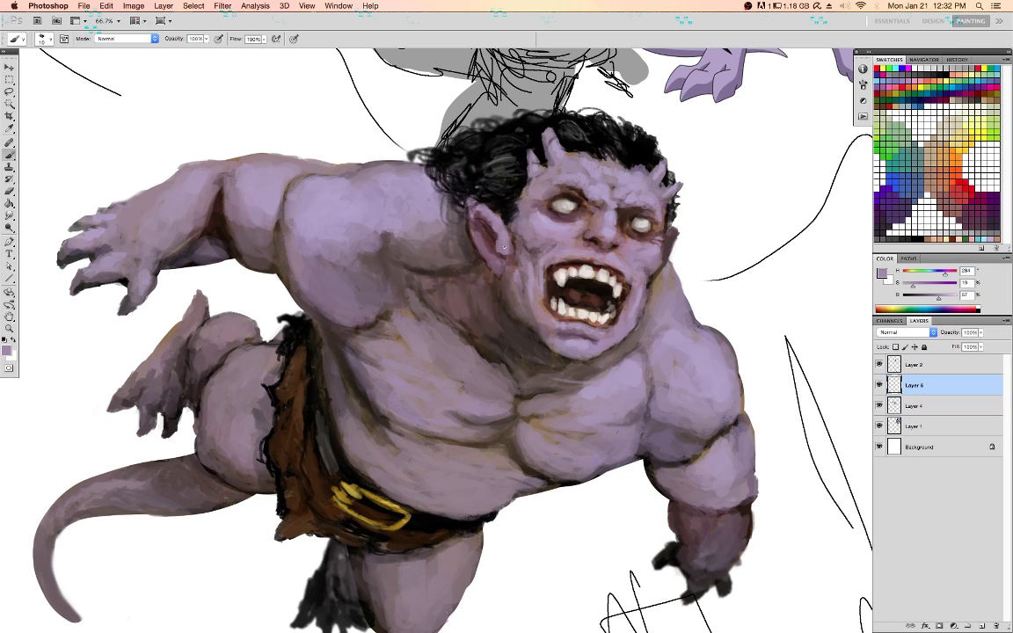
Refine the planted arm's elbow crease and shoulder with sampled purples, locking the layer's transparent pixels
key(d)
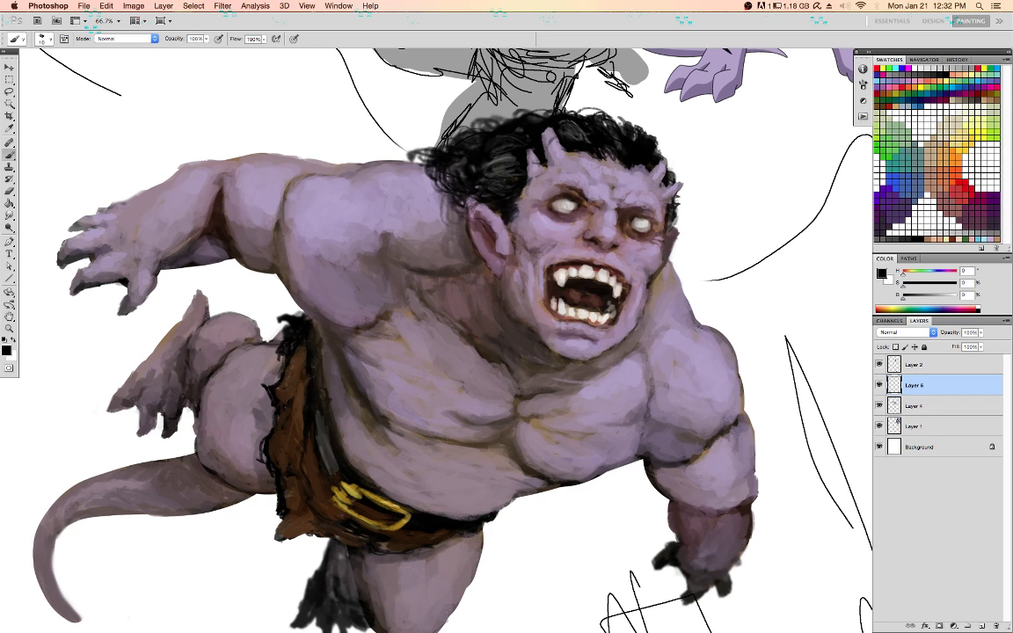
alt+click(719, 444)
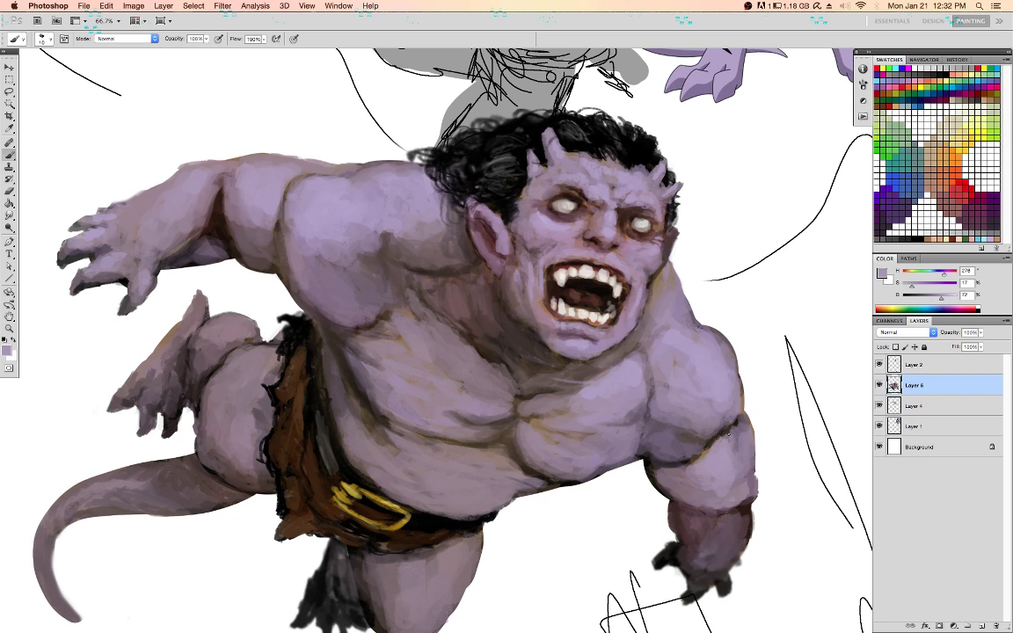
alt+click(746, 420)
key(/)
key(])
alt+click(678, 386)
drag(673, 387, 663, 392)
Blend the upper chest beside the near armpit with sampled light and greyish purples, using a larger brush
alt+click(445, 321)
key(])
drag(413, 310, 447, 345)
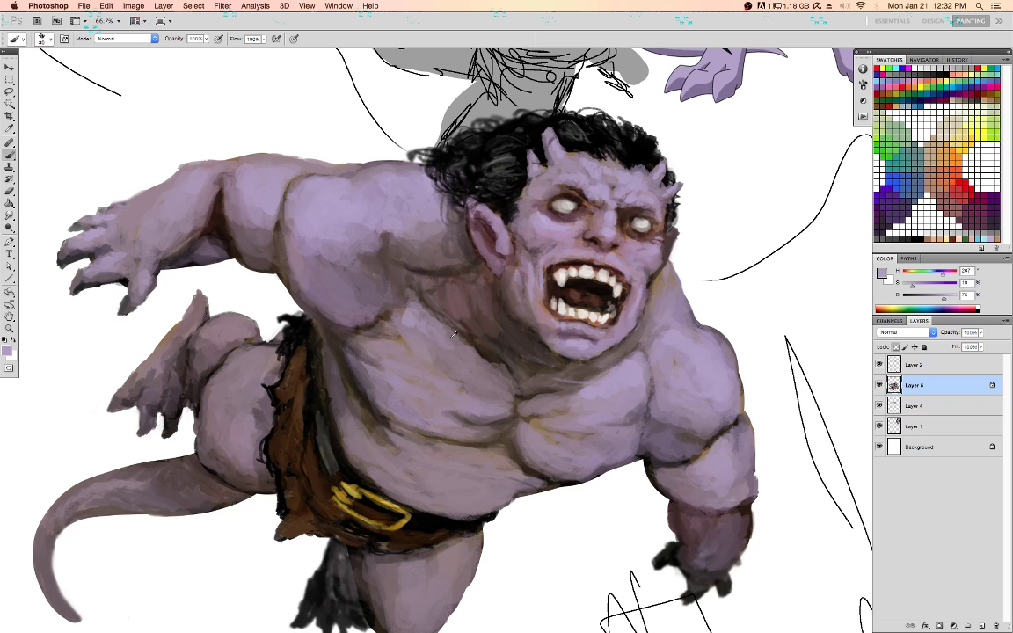
alt+click(439, 313)
mouse_move(455, 326)
mouse_down()
mouse_move(410, 280)
mouse_move(436, 305)
mouse_up()
alt+click(423, 315)
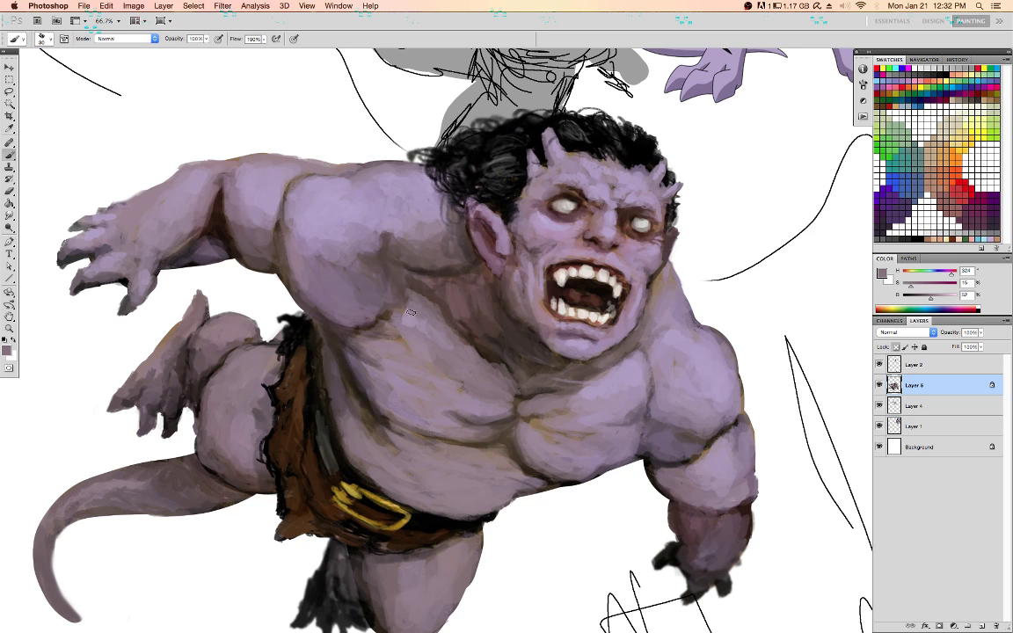
alt+click(419, 317)
mouse_move(406, 307)
mouse_down()
mouse_move(436, 324)
mouse_move(405, 295)
mouse_move(398, 321)
mouse_up()
alt+click(392, 335)
Soften the fold under the near shoulder with purples sampled from the shoulder and chest
alt+click(380, 252)
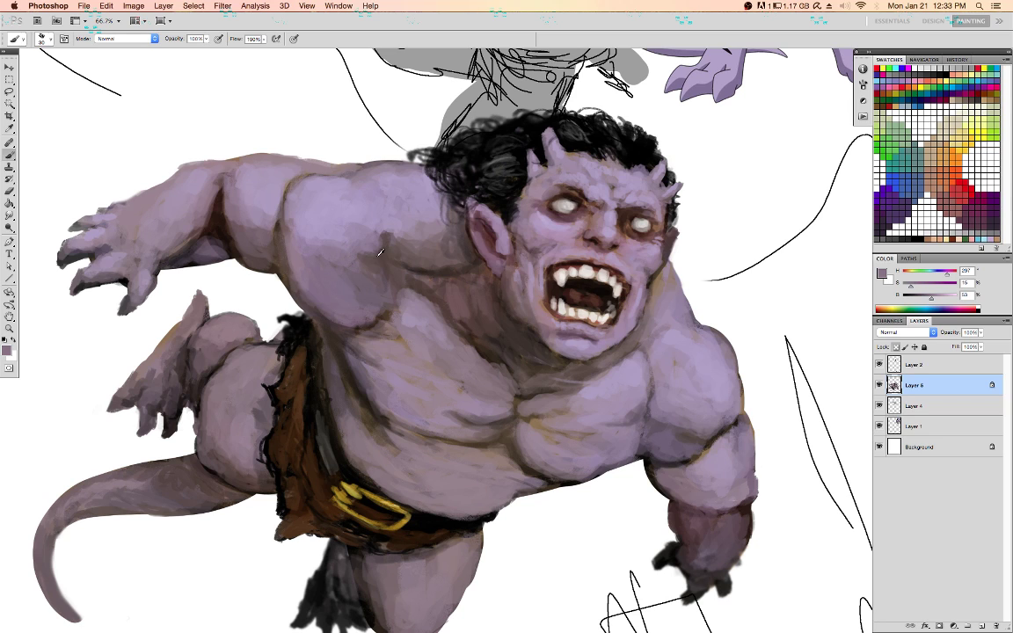
alt+click(357, 262)
alt+click(352, 334)
alt+click(380, 343)
mouse_move(384, 325)
mouse_down()
mouse_move(414, 337)
mouse_move(419, 318)
mouse_move(388, 312)
mouse_up()
alt+click(402, 306)
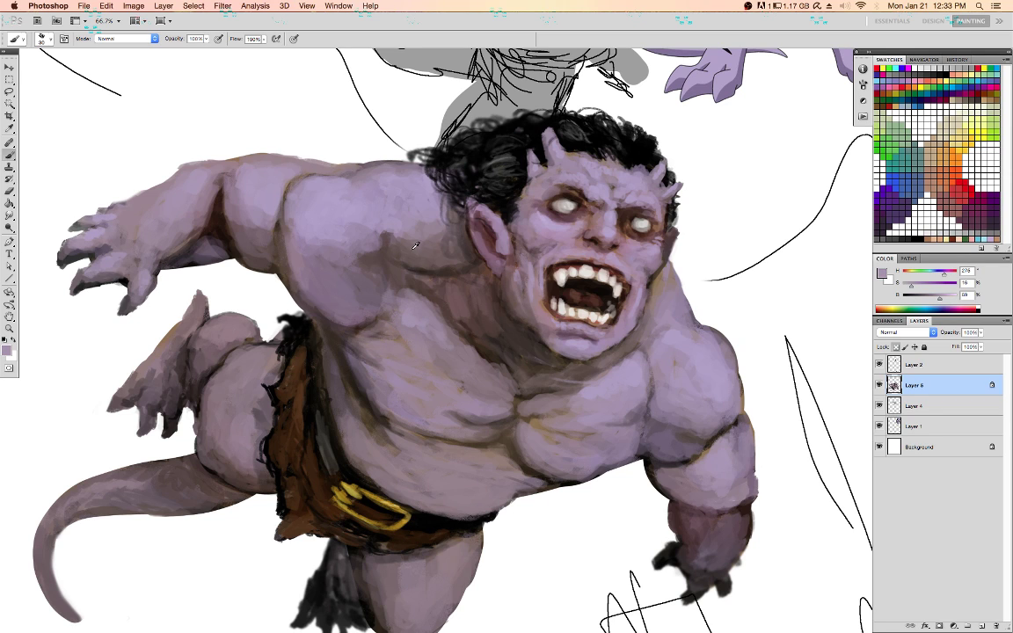
Blend the crease between the near shoulder and the neck with sampled mid purples
alt+click(391, 242)
drag(374, 225, 393, 238)
alt+click(389, 225)
alt+click(368, 224)
Glaze a red swatch at low opacity over the dark elbow shadow of the outstretched arm
alt+click(237, 217)
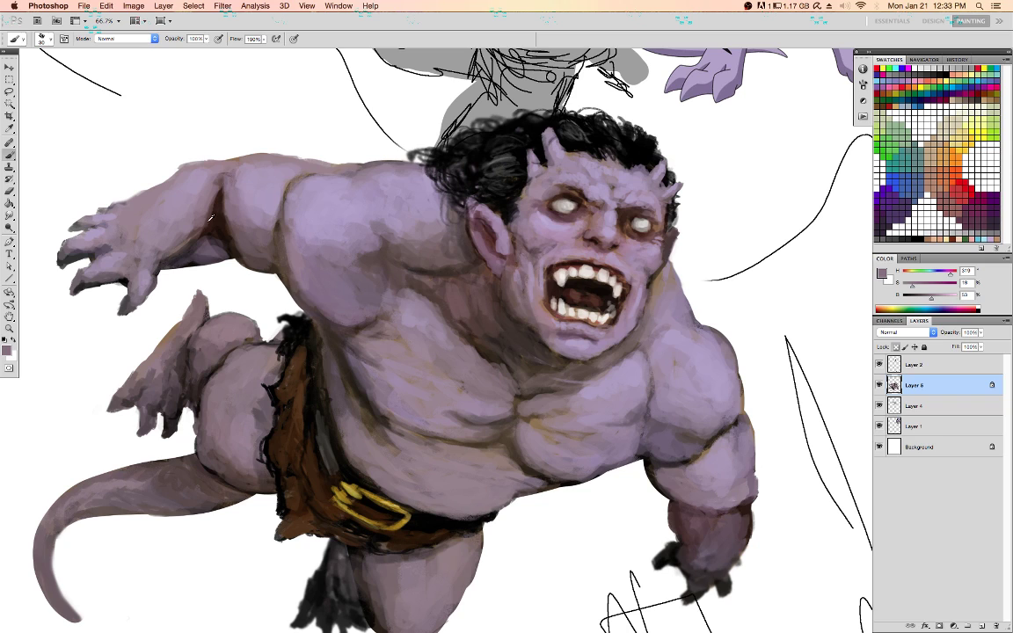
alt+click(201, 235)
click(951, 192)
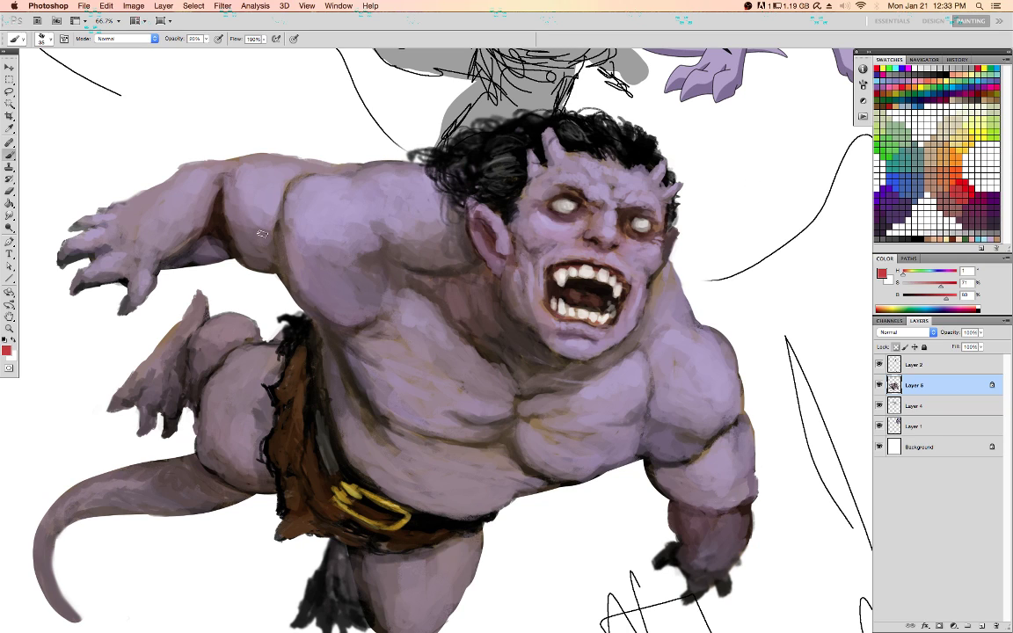
drag(225, 231, 206, 218)
Restore full opacity and detail the loincloth's upper edge with a small brush in black and sampled dark browns
key(0)
key(bracketleft)
key(bracketleft)
key(bracketleft)
key(bracketleft)
key(bracketleft)
key(d)
key(bracketleft)
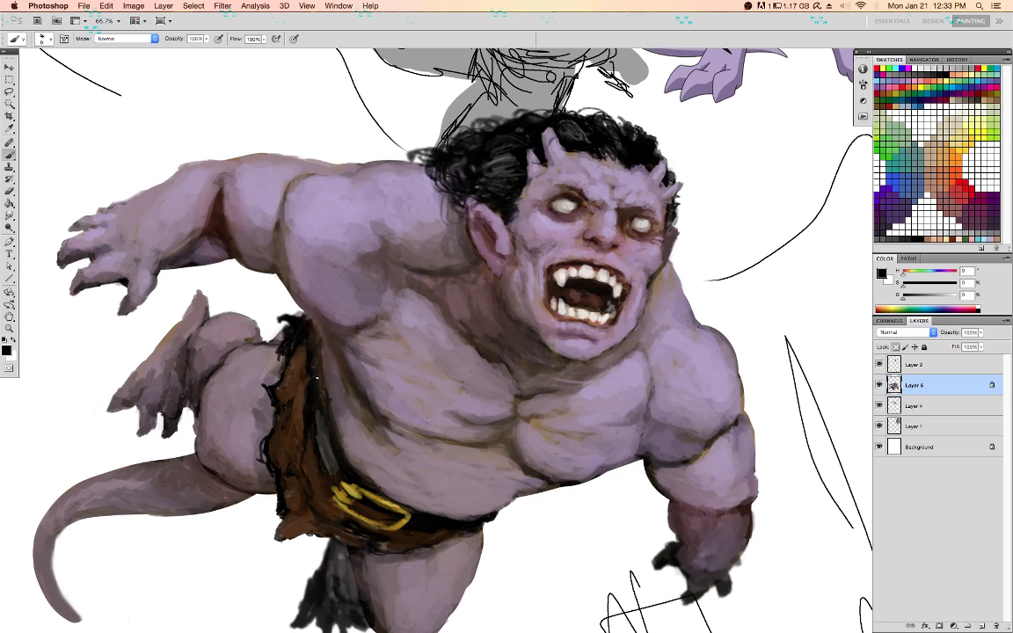
mouse_move(295, 363)
mouse_down()
mouse_move(291, 381)
mouse_move(301, 344)
mouse_up()
alt+click(298, 376)
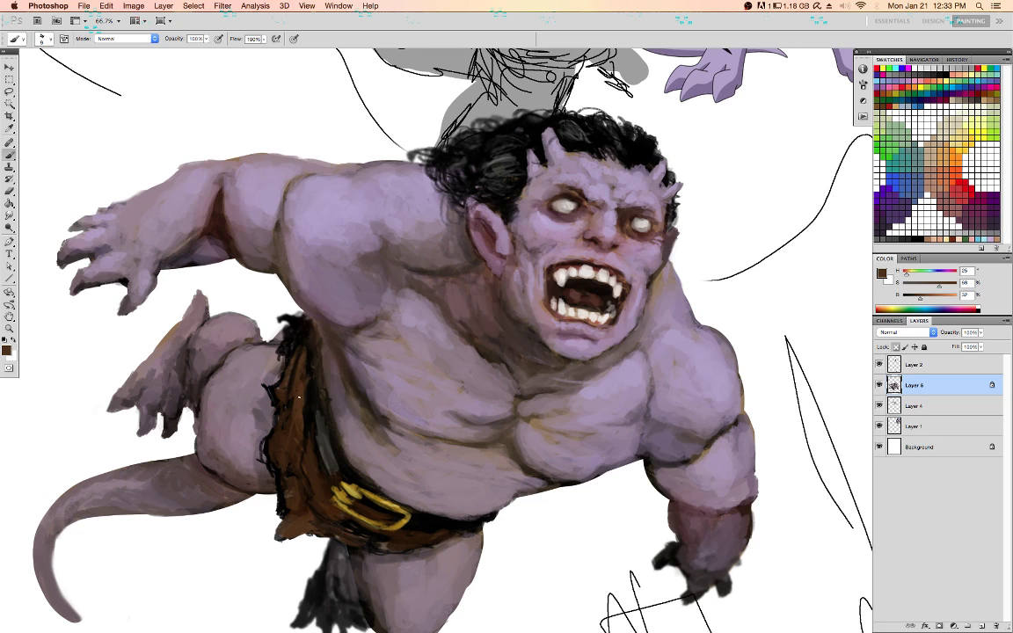
alt+click(293, 355)
alt+click(297, 339)
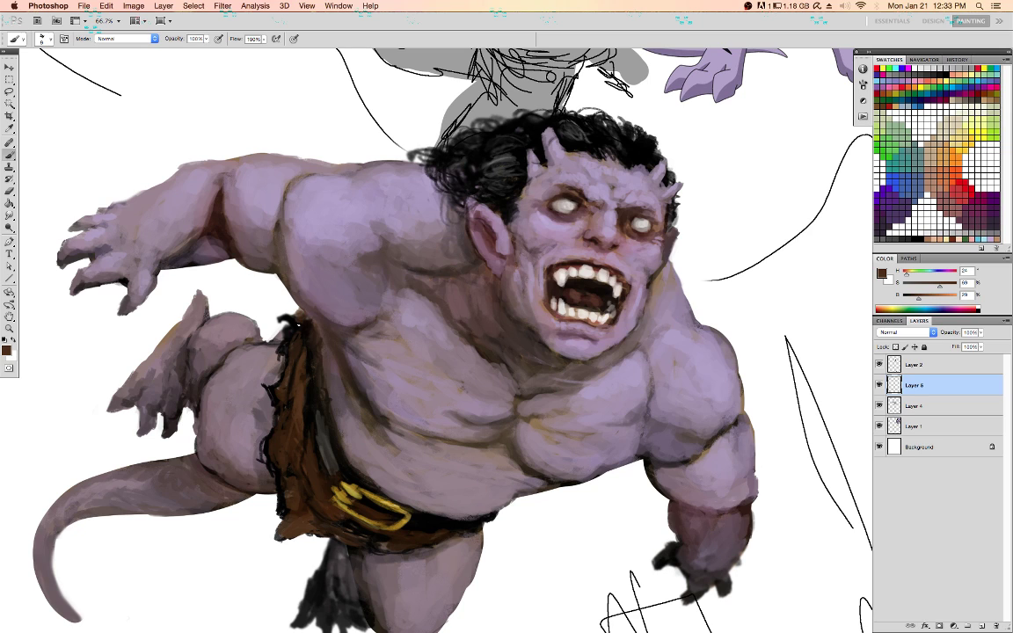
Toggle the transparency lock and touch up the nose with sampled light purples
key(/)
alt+click(346, 256)
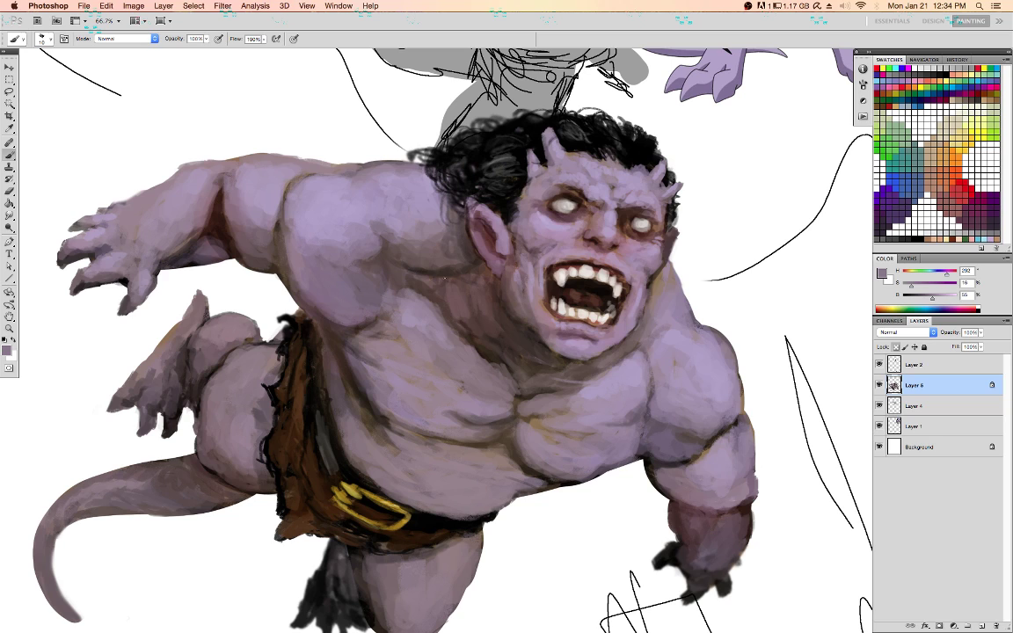
alt+click(592, 233)
alt+click(606, 227)
drag(599, 233, 592, 232)
Add white highlights to the creature's eyes with a reduced round brush
right_click(517, 262)
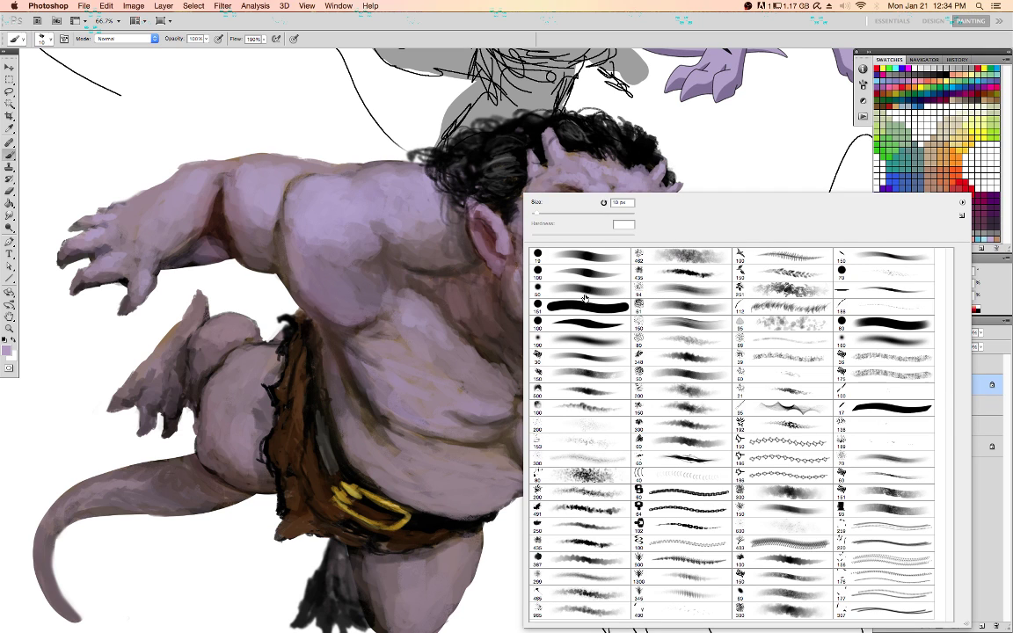
click(384, 260)
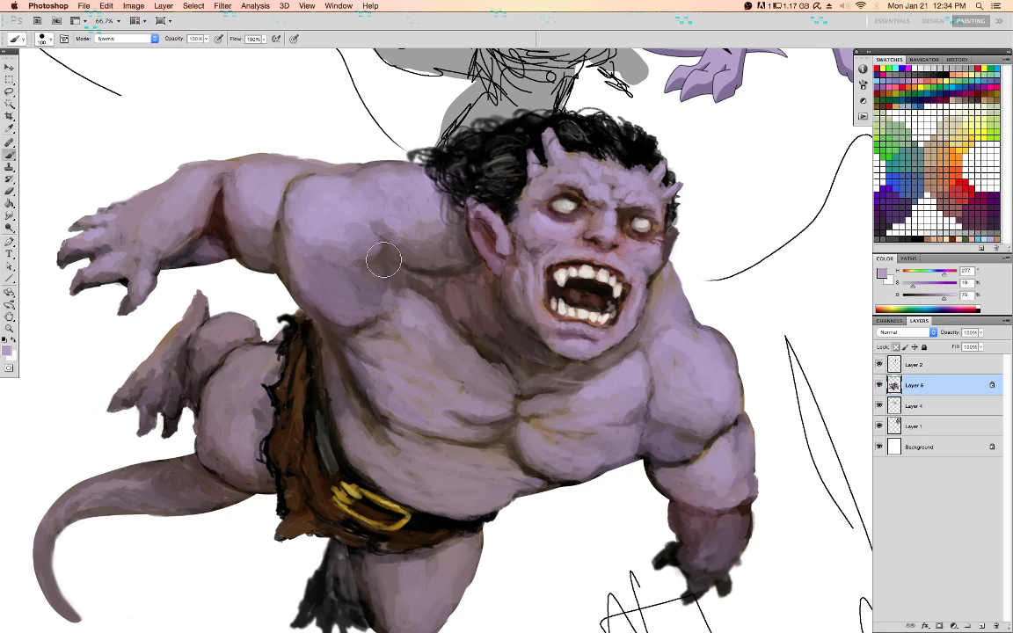
key(x)
key(bracketleft)
key(bracketleft)
key(bracketleft)
key(bracketleft)
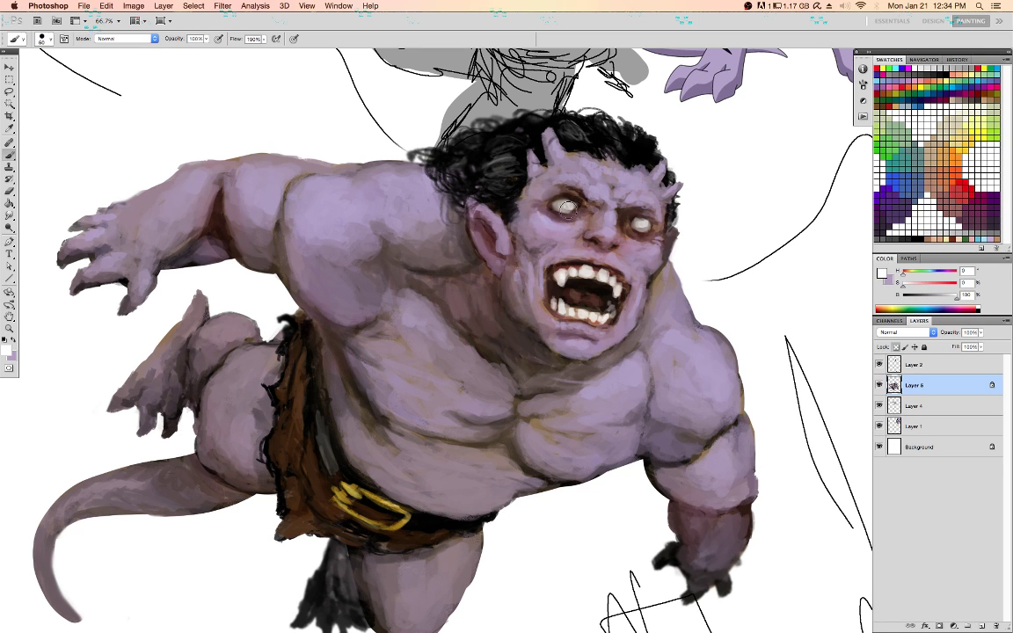
key(bracketleft)
key(bracketleft)
key(bracketleft)
key(bracketleft)
Choose a textured brush preset and blend the crease between the chest muscles with sampled greyish purples
right_click(544, 383)
click(693, 521)
key(Return)
key(bracketleft)
key(bracketleft)
key(bracketleft)
key(bracketleft)
key(bracketleft)
key(bracketleft)
key(bracketleft)
key(bracketleft)
alt+click(534, 412)
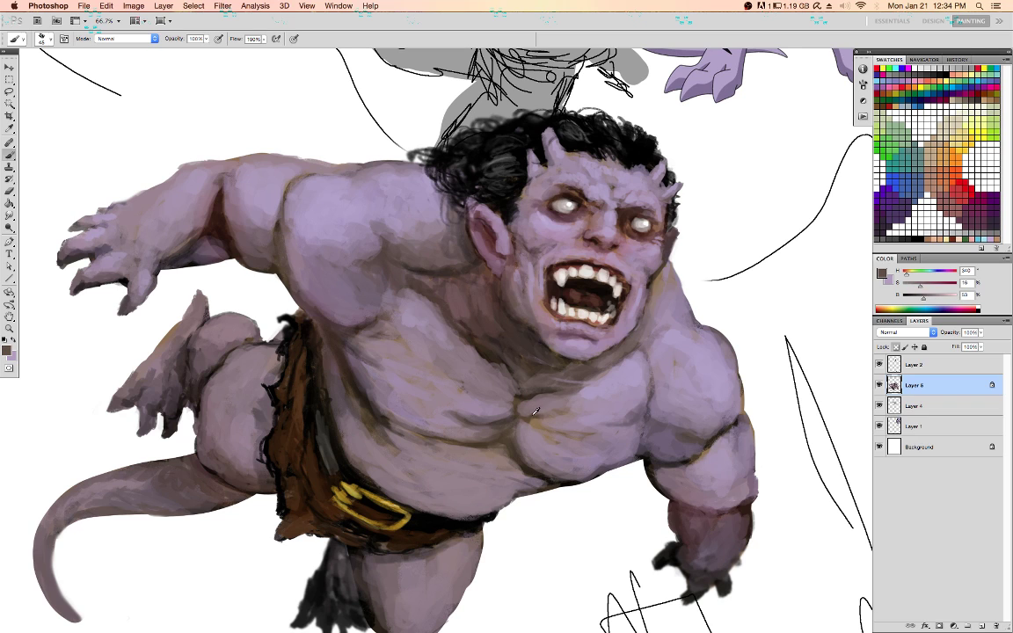
alt+click(533, 413)
drag(522, 419, 564, 437)
alt+click(505, 423)
drag(501, 423, 462, 411)
Rework the shadow beneath the near shoulder with a sampled dark brown and compare it using undo
alt+click(334, 323)
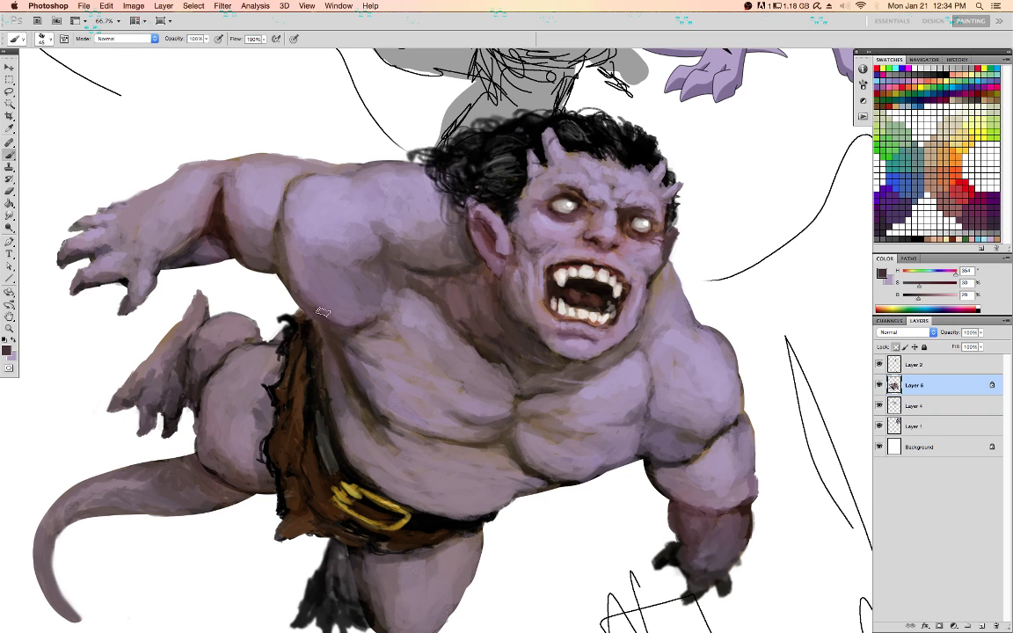
drag(322, 312, 369, 323)
key(super+z)
key(super+z)
Adjust the creature's layer around the armpit and chest in Liquify with brush size 300 and apply the filter
key(shift+super+x)
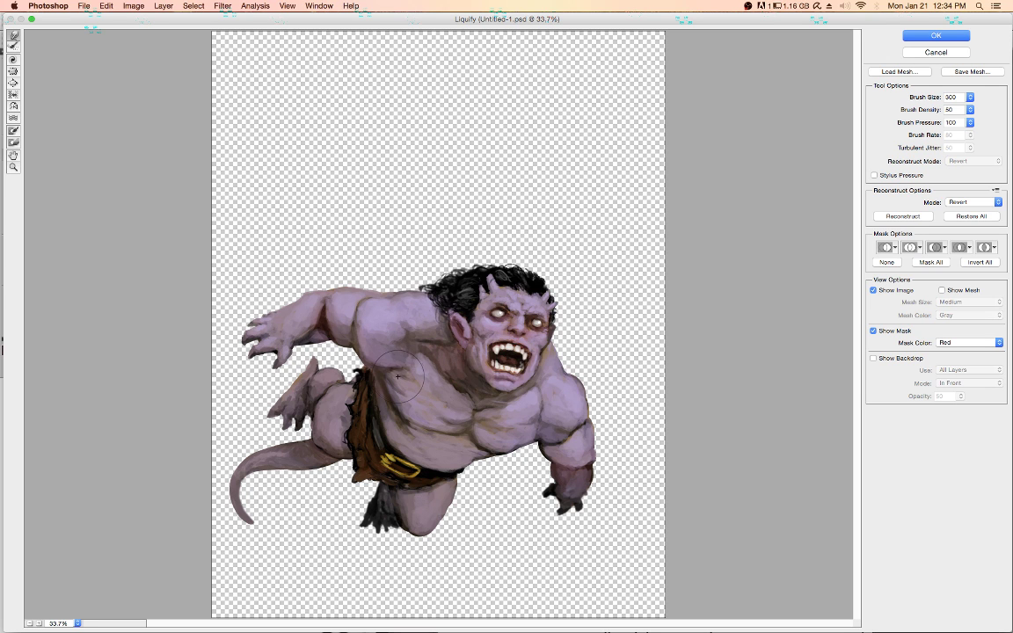
key(Return)
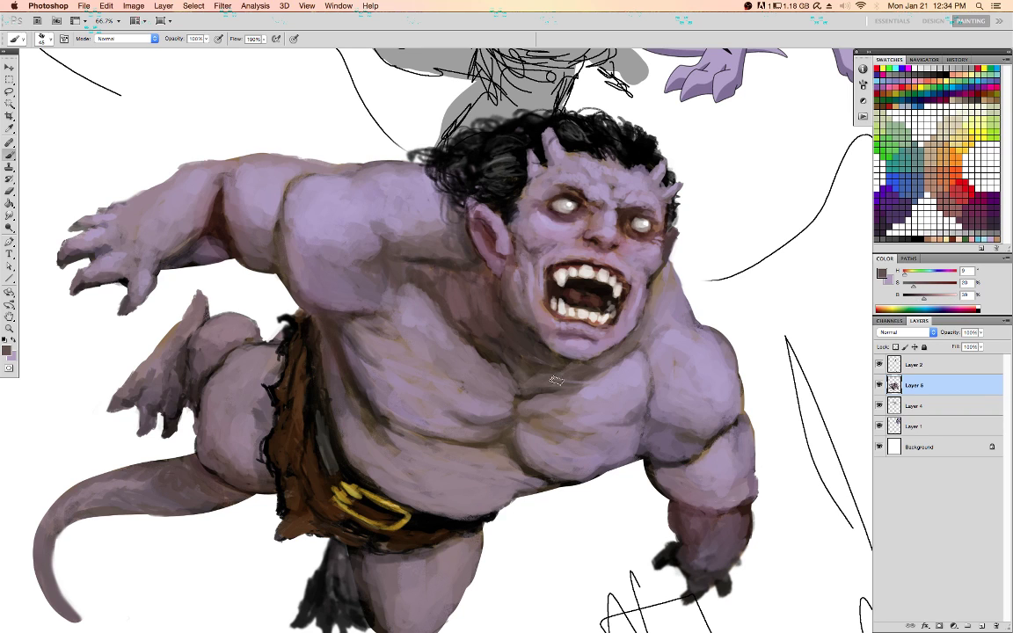
Paint light strokes over the shadowed side of the neck below the near ear with sampled purples
alt+click(507, 345)
alt+click(421, 316)
alt+click(444, 281)
drag(447, 284, 449, 299)
alt+click(434, 221)
mouse_move(454, 287)
mouse_down()
mouse_move(449, 292)
mouse_move(474, 303)
mouse_up()
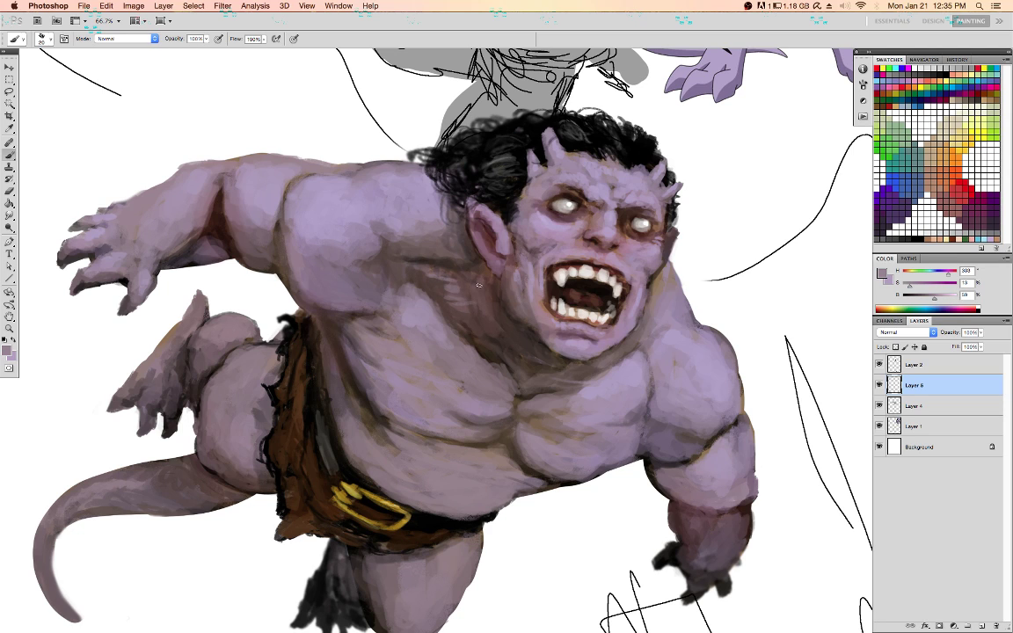
Refine the cheek in front of the near ear and the far cheek with sampled dark and light purples
alt+click(534, 251)
alt+click(528, 244)
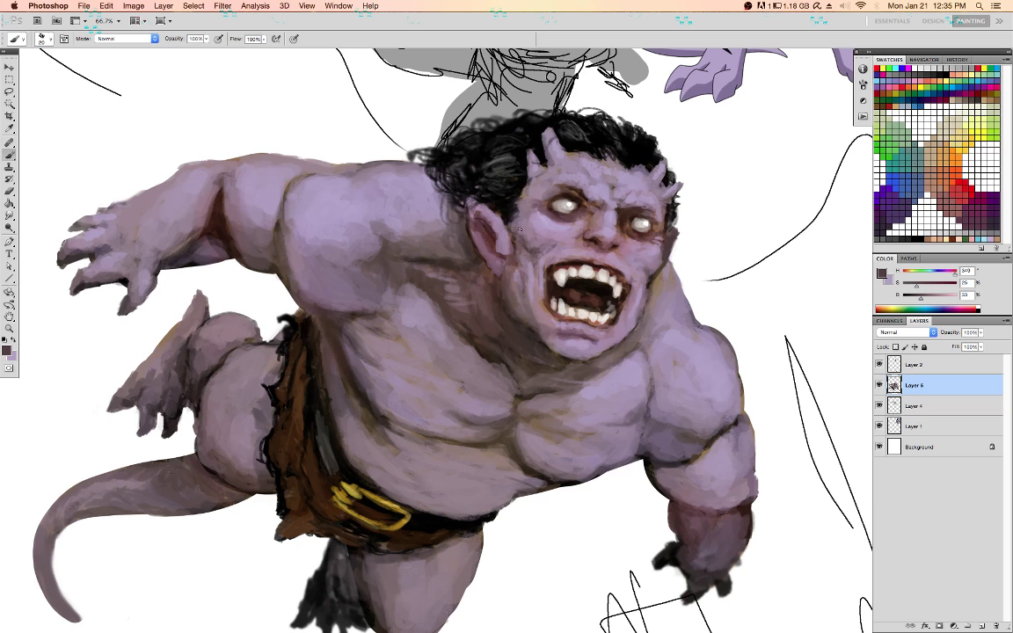
alt+click(534, 226)
drag(634, 245, 648, 254)
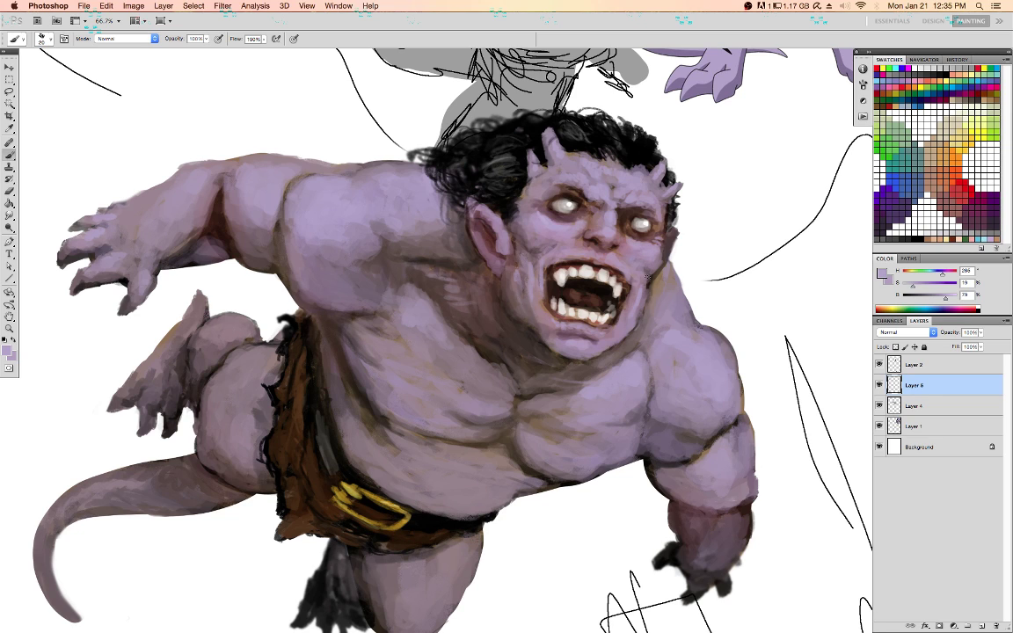
Soften the planted arm's shoulder and elbow crease with sampled greyish purples
alt+click(667, 302)
alt+click(712, 444)
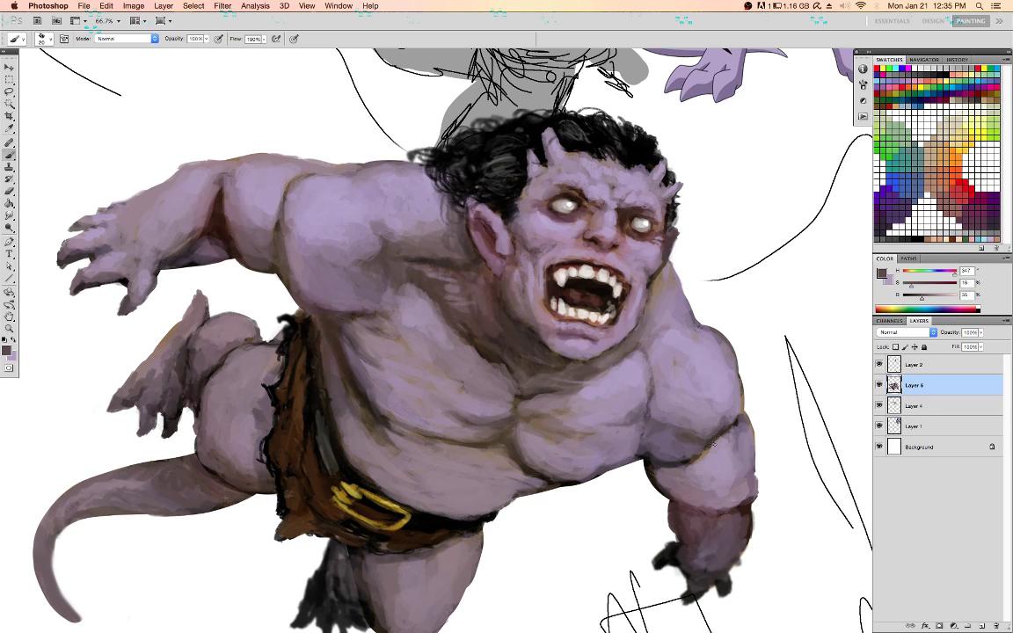
alt+click(711, 451)
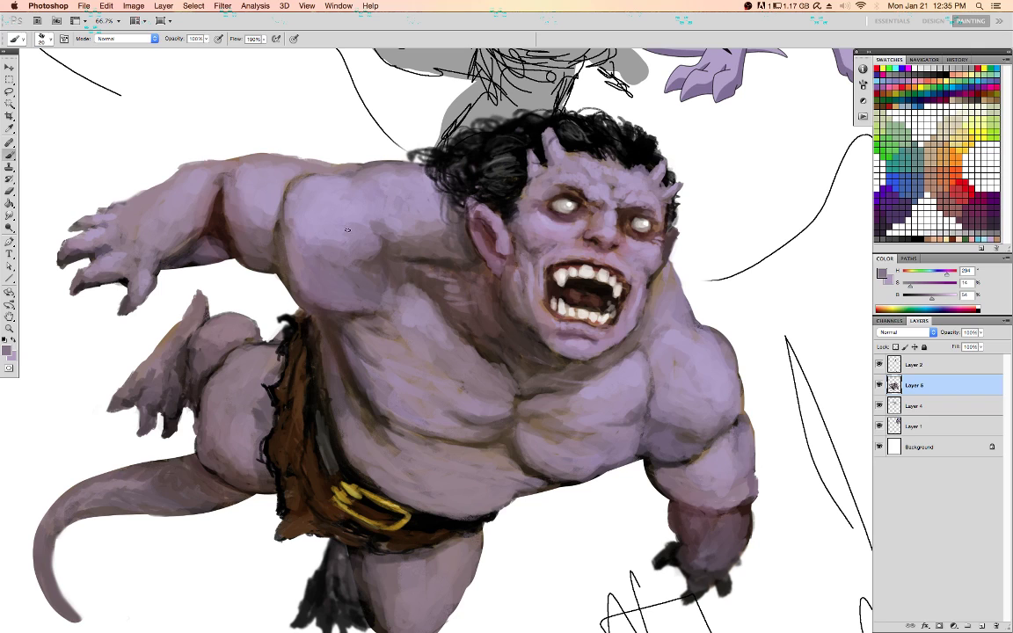
Refine the creature's outer contours with sampled purple, black and a dark brown picked from the planted forearm
alt+click(322, 161)
key(d)
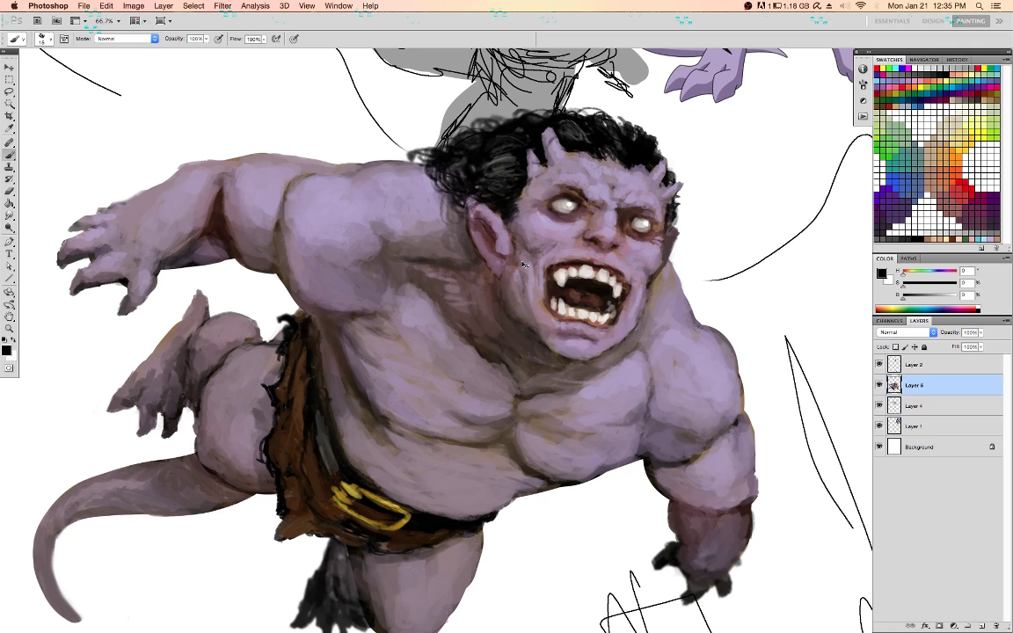
alt+click(757, 510)
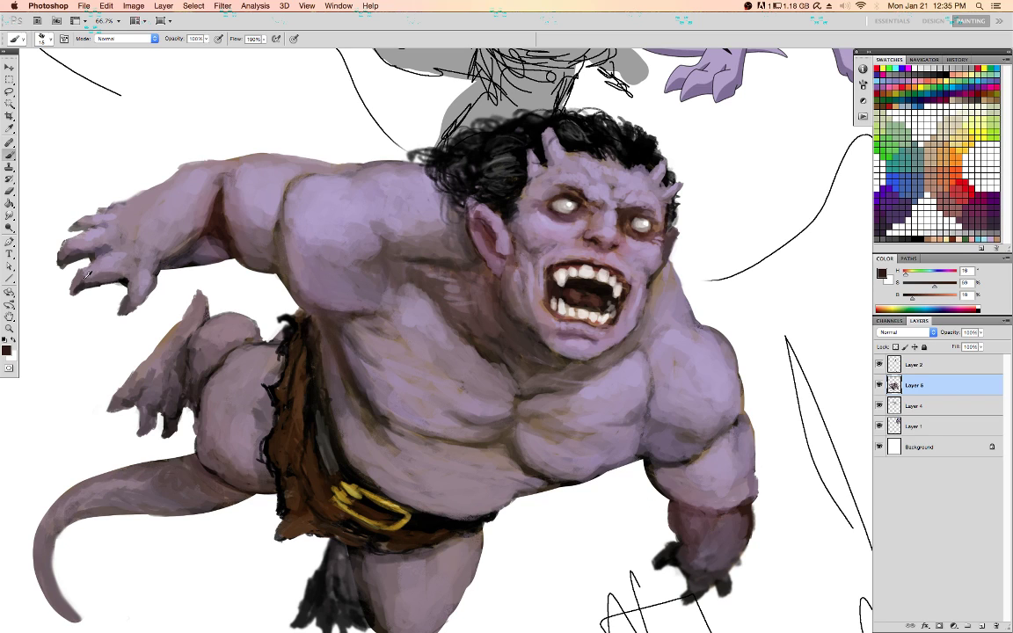
Refine the outstretched hand's fingers and the shoulder and chest shading with tones sampled from the painting
alt+click(119, 268)
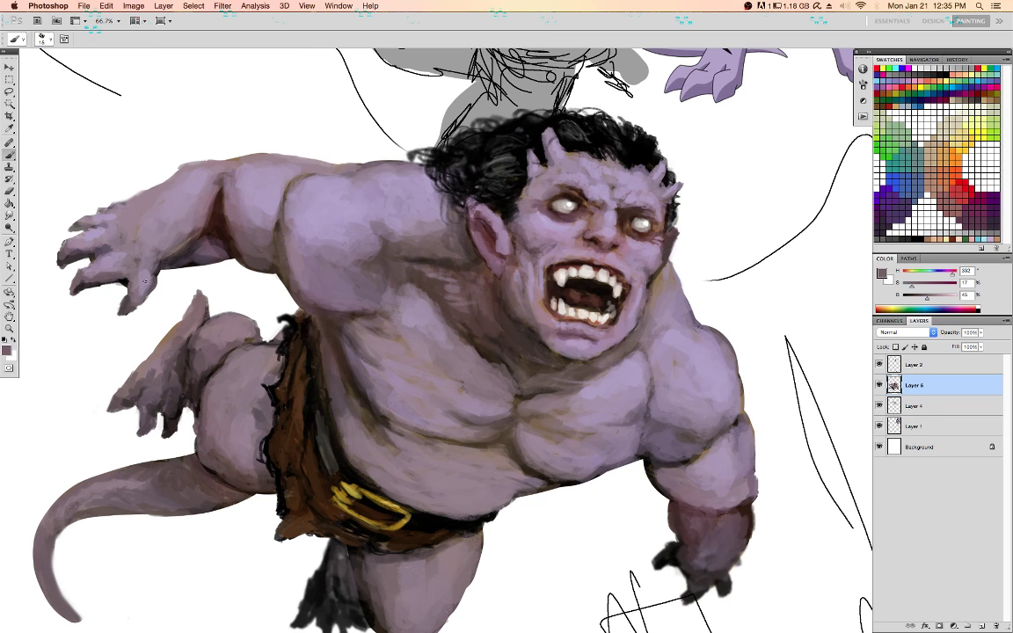
alt+click(128, 283)
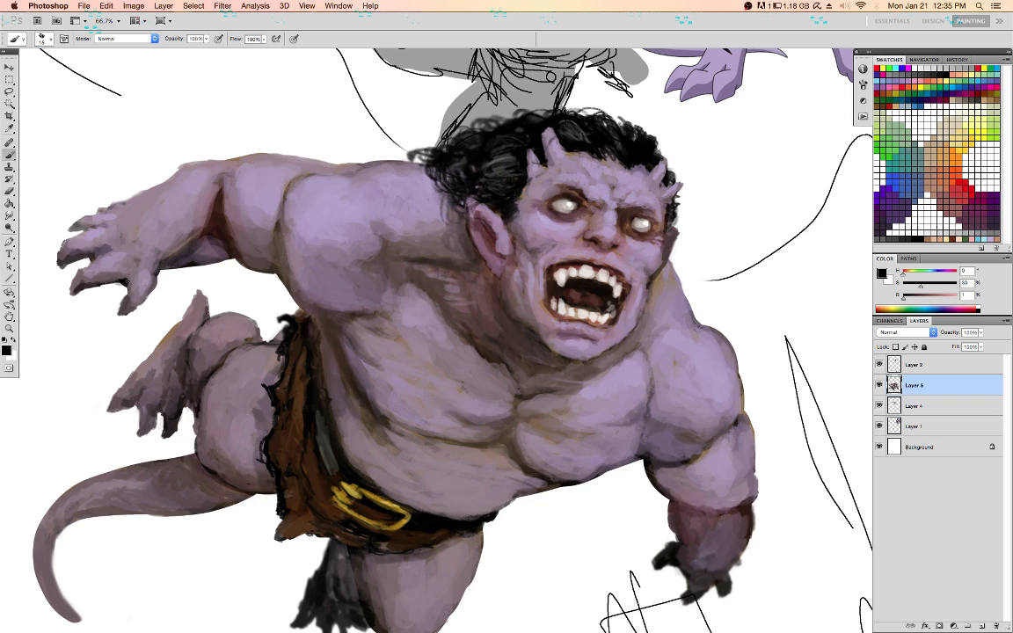
alt+click(382, 238)
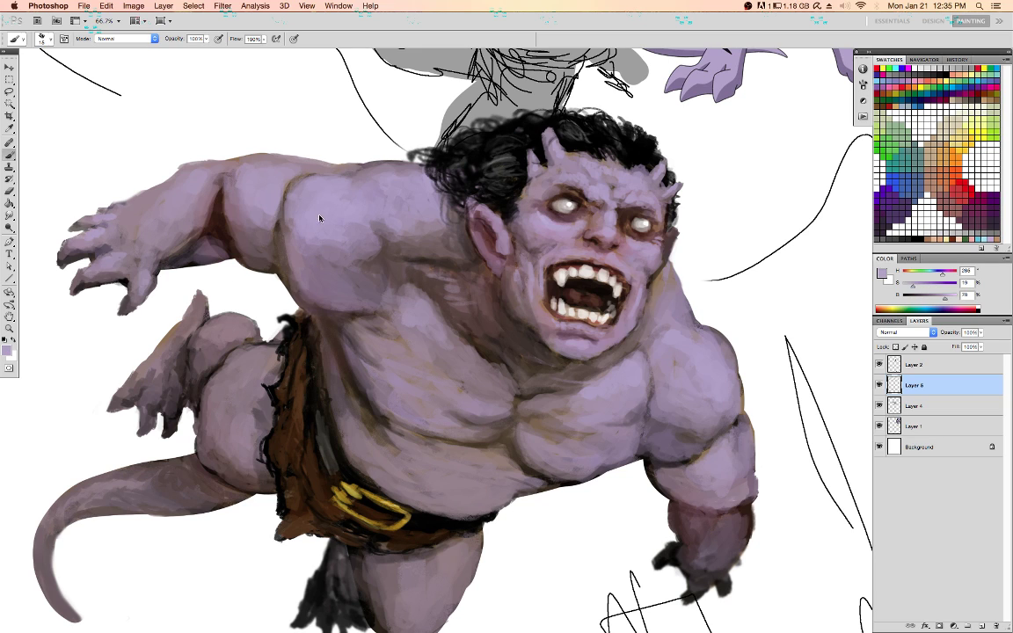
alt+click(414, 339)
Lasso the creature's whole body up to the jawline, leaving out the head, and paste a copy onto a new layer
key(super+0)
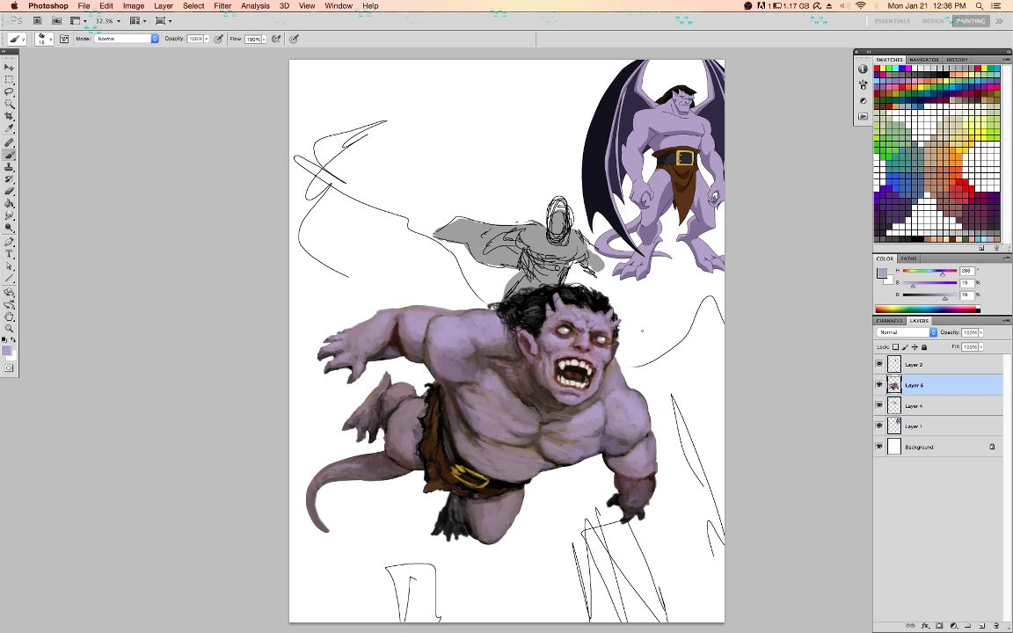
key(l)
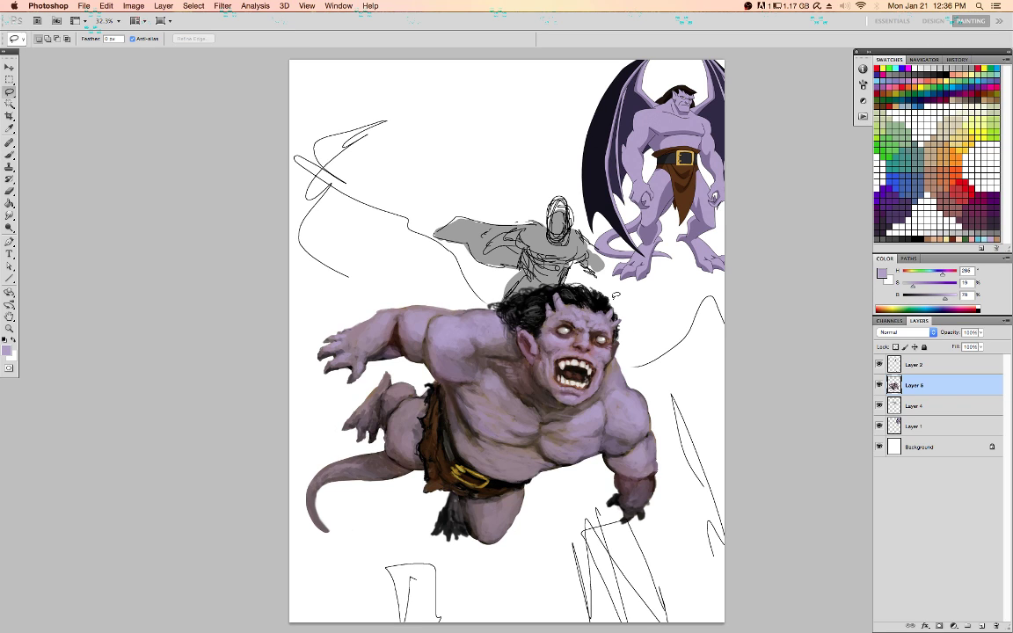
key(super+equal)
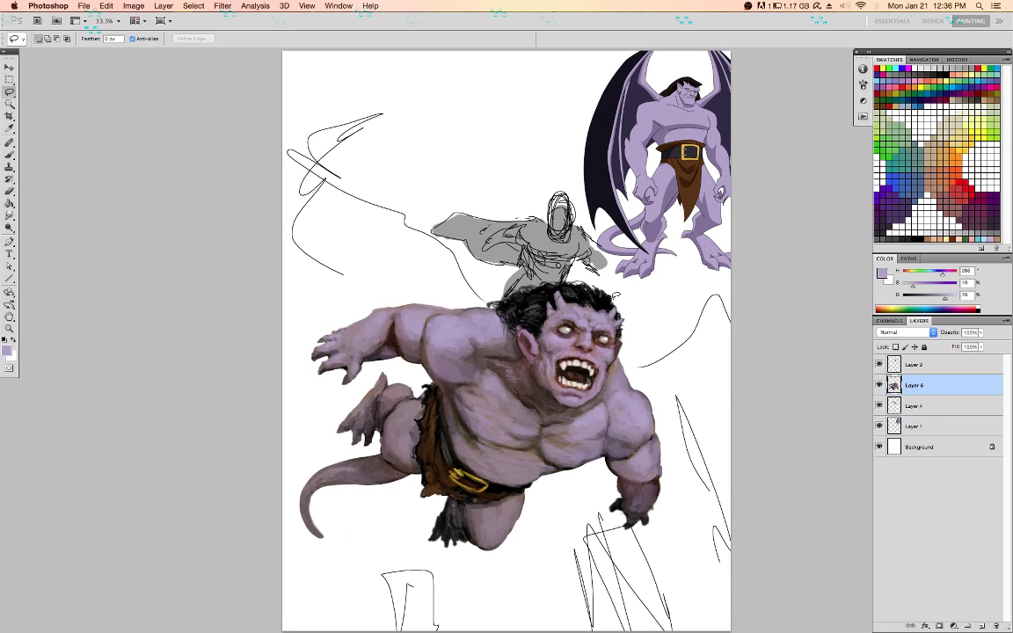
key(super+equal)
drag(479, 380, 481, 305)
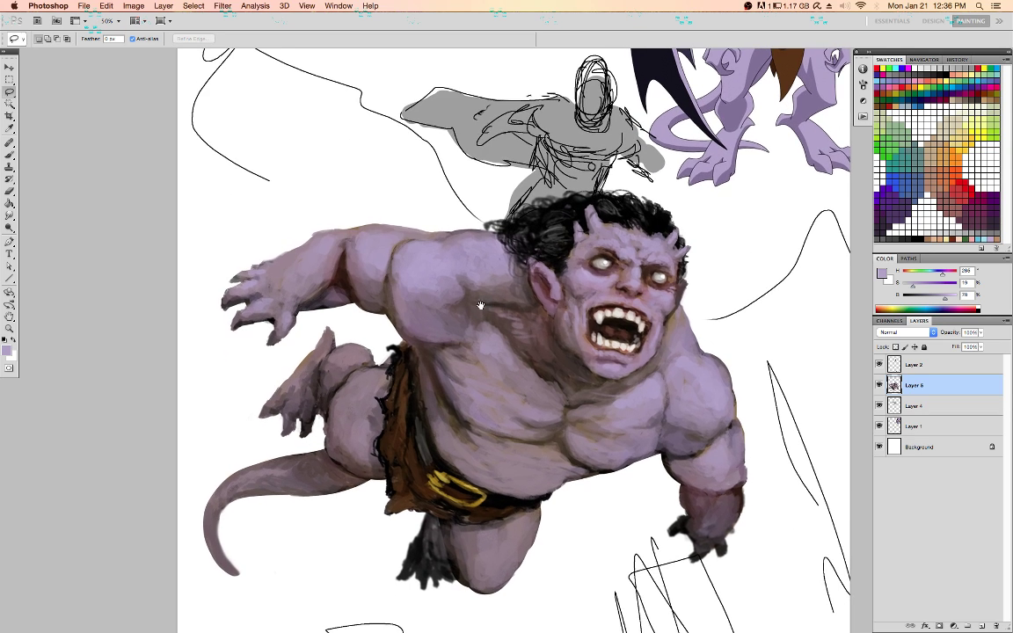
mouse_move(453, 211)
mouse_down()
mouse_move(248, 215)
mouse_move(161, 293)
mouse_move(154, 473)
mouse_move(178, 539)
mouse_move(229, 580)
mouse_move(300, 612)
mouse_move(440, 623)
mouse_move(529, 623)
mouse_move(577, 602)
mouse_move(649, 604)
mouse_move(752, 562)
mouse_move(805, 421)
mouse_move(773, 324)
mouse_move(728, 276)
mouse_move(704, 267)
mouse_move(653, 358)
mouse_move(614, 376)
mouse_move(578, 358)
mouse_move(507, 232)
mouse_move(479, 216)
mouse_move(417, 217)
mouse_move(376, 195)
mouse_up()
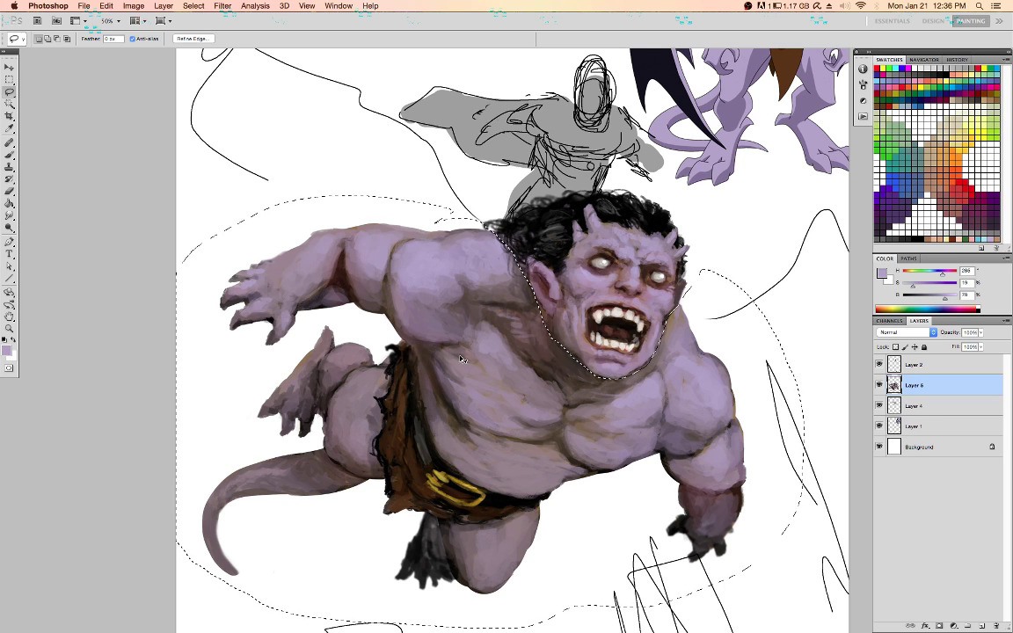
key(super+c)
key(super+v)
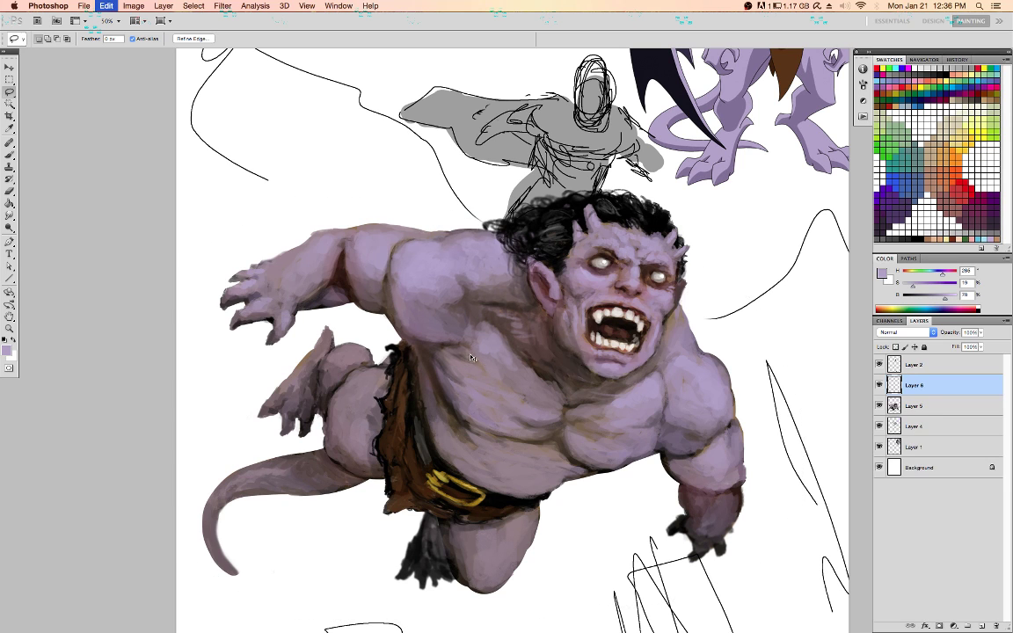
Try to enlarge the pasted body copy to about 110% relative to the head, and merge its layer into the figure layer
key(super+t)
drag(579, 414, 564, 360)
drag(731, 533, 773, 588)
drag(704, 420, 665, 410)
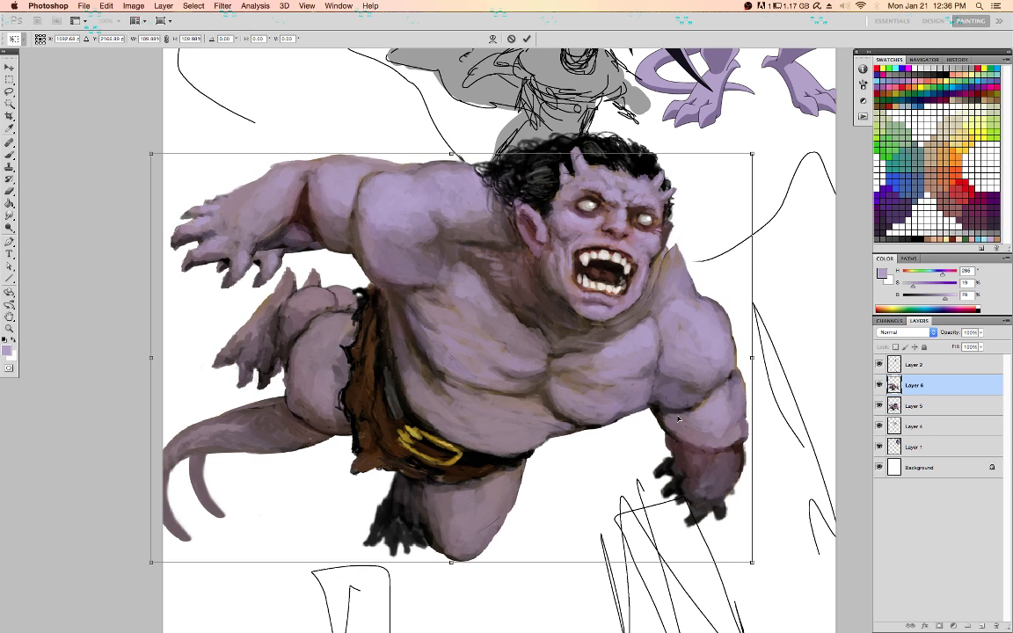
key(Return)
key(l)
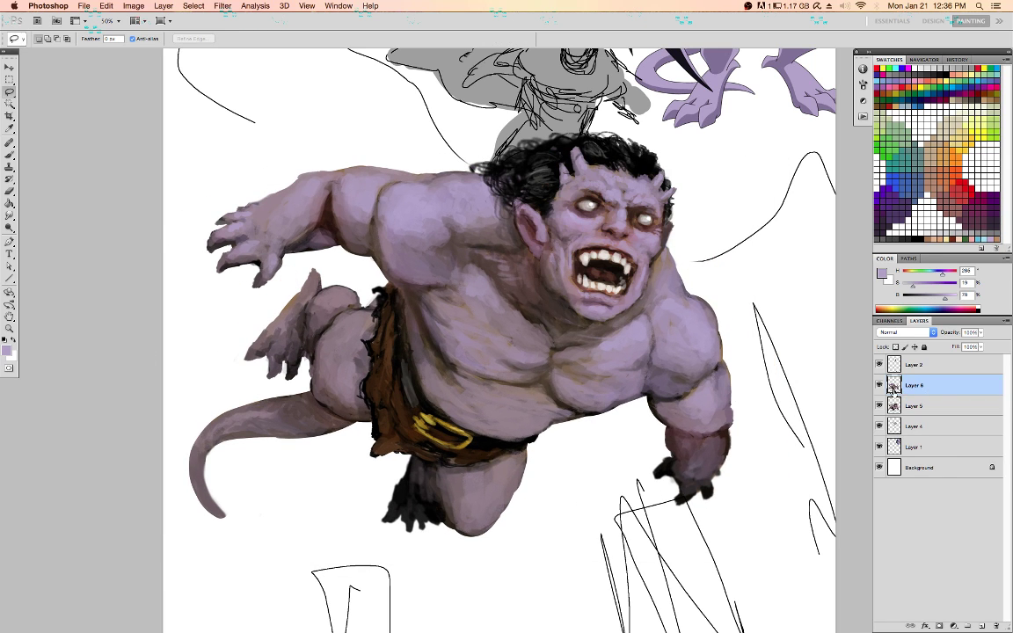
key(super+e)
Scale the whole creature up proportionally to about 109% and reposition it slightly lower on the canvas
drag(697, 318, 689, 395)
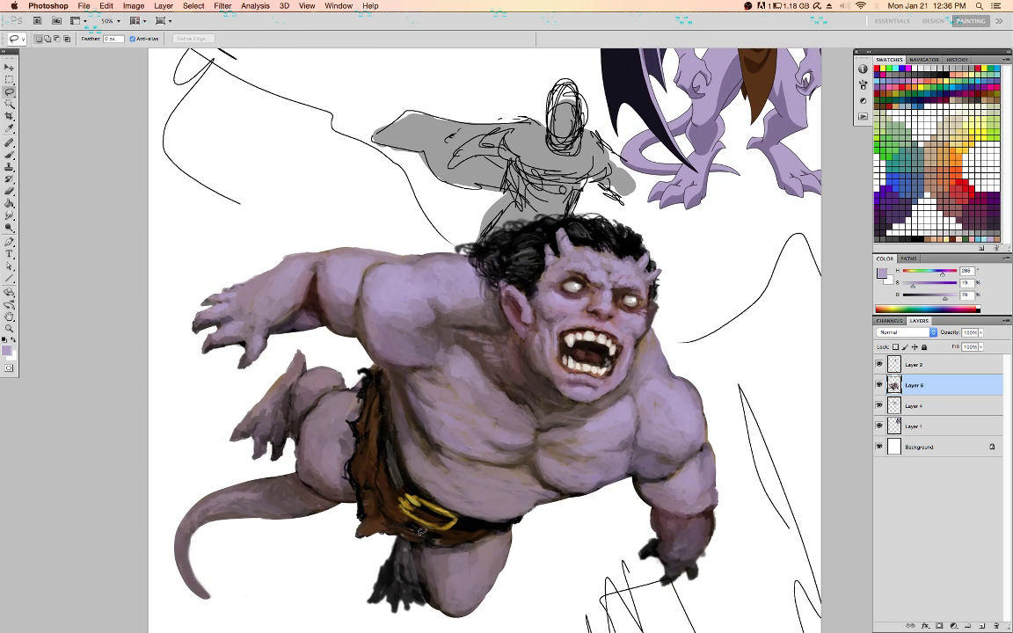
key(b)
key(super+t)
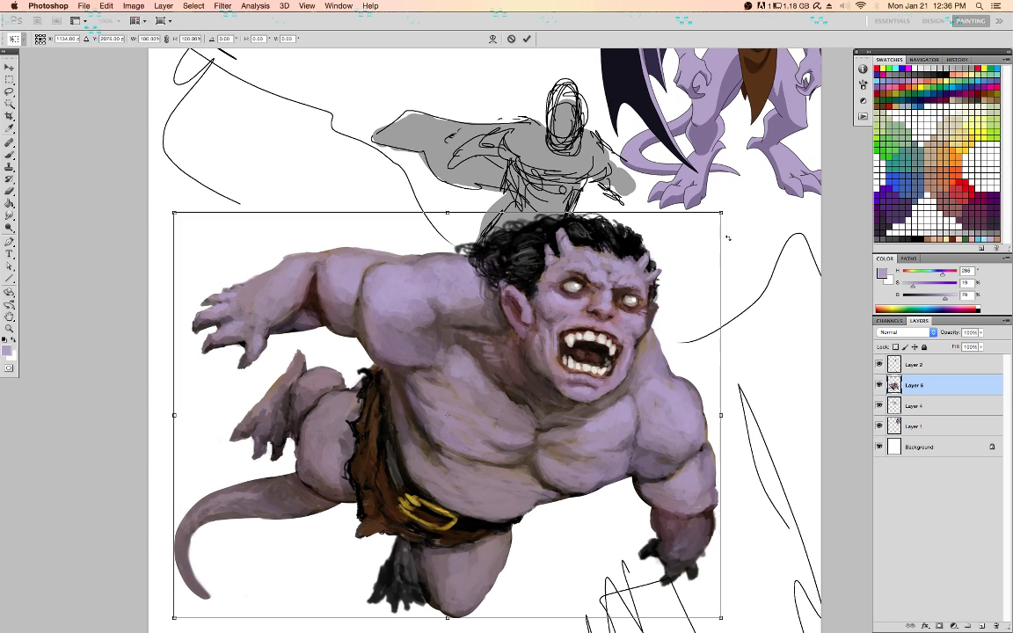
drag(774, 201, 796, 186)
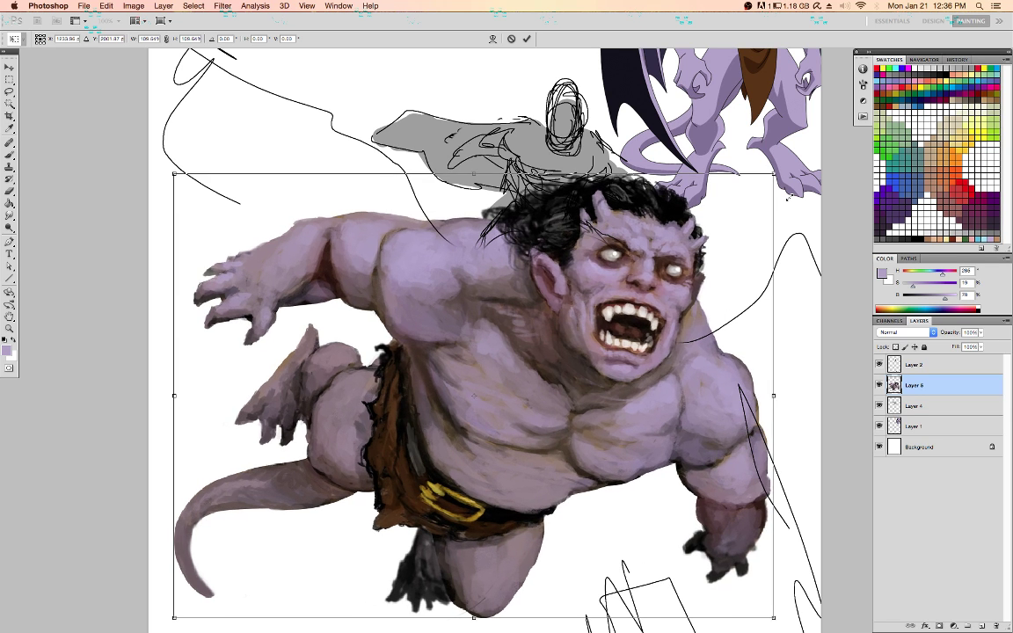
drag(651, 338, 641, 353)
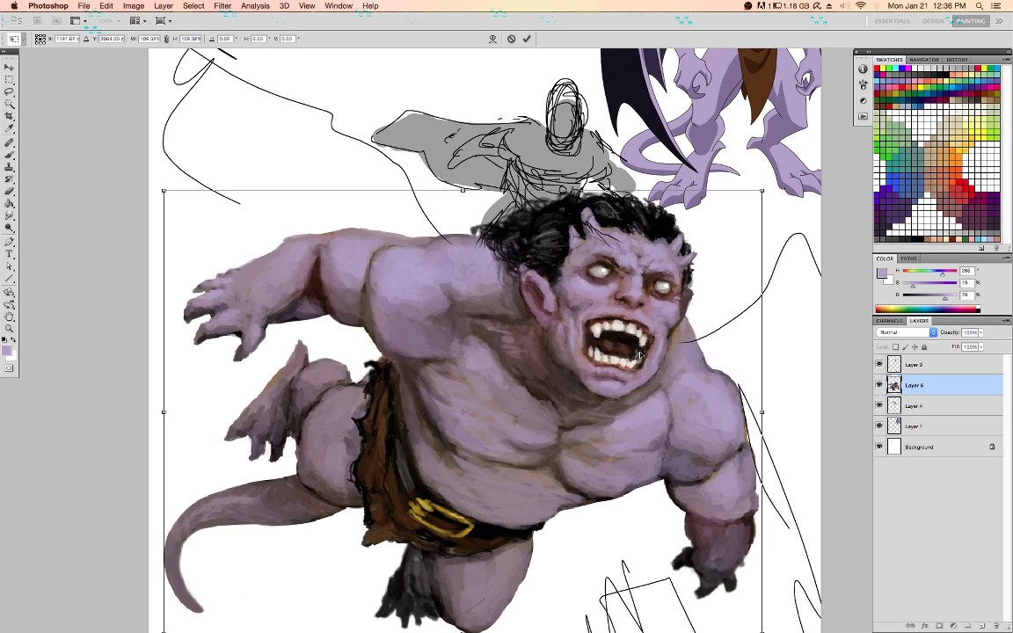
key(Return)
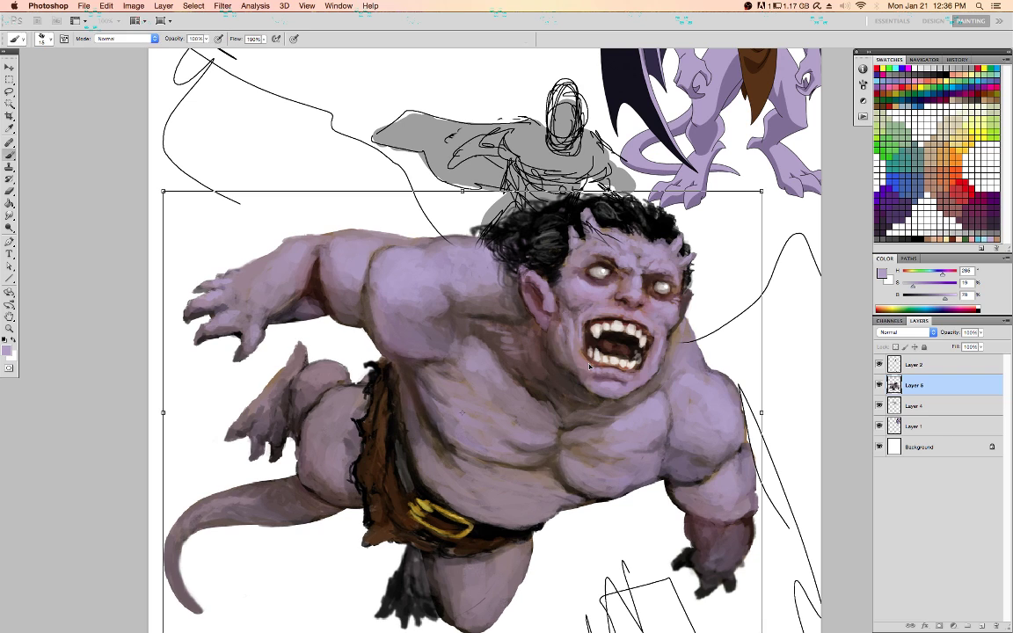
Isolate the raised rear foot and calf with the Lasso, touch up the area beside the loincloth, and clear the selection
drag(506, 436, 467, 375)
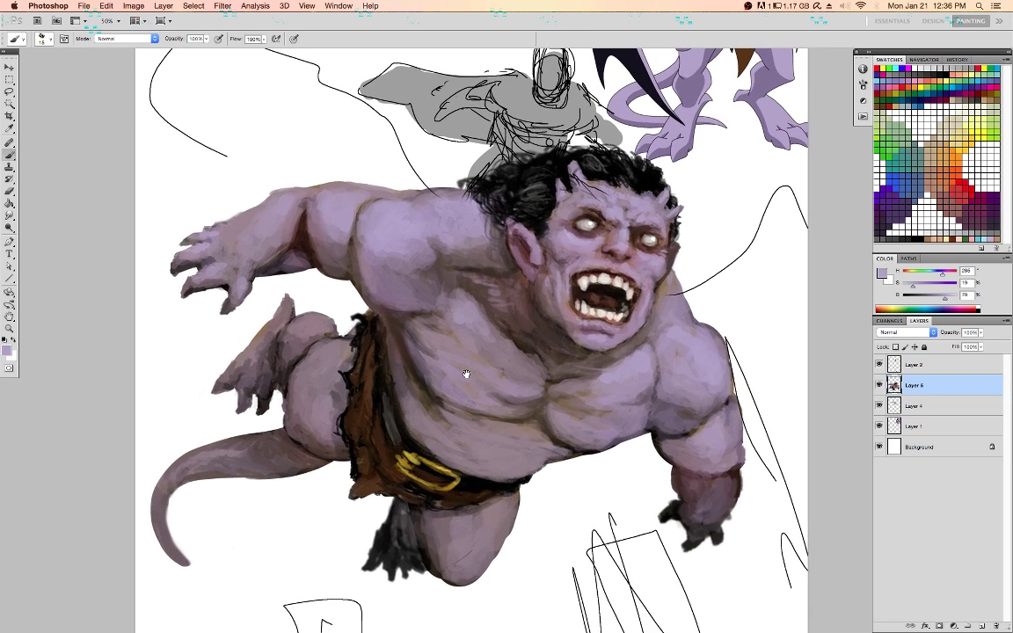
key(l)
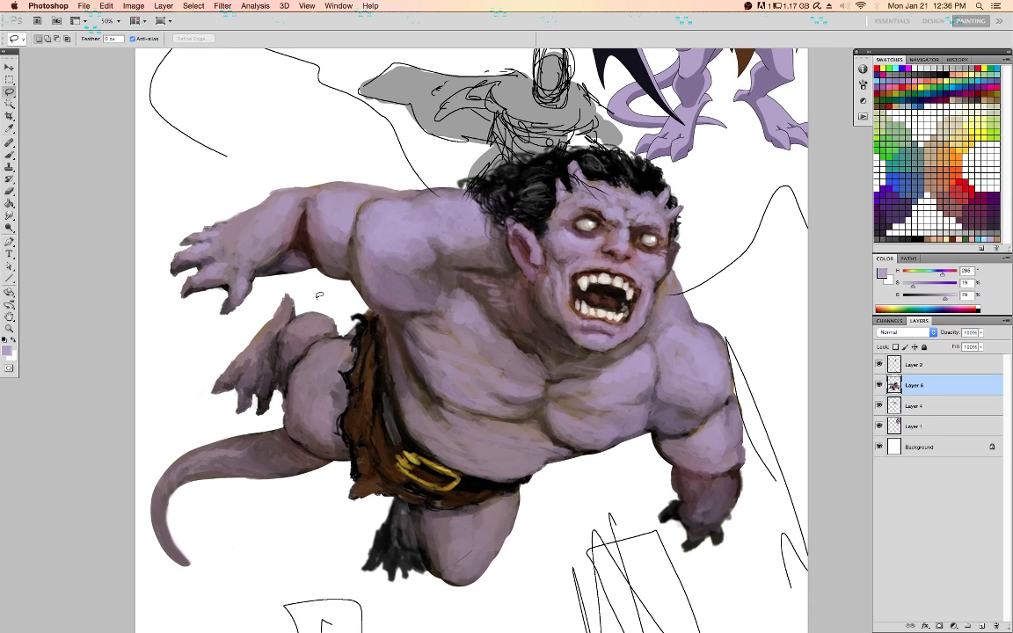
mouse_move(297, 282)
mouse_down()
mouse_move(266, 296)
mouse_move(217, 352)
mouse_move(201, 391)
mouse_move(212, 417)
mouse_move(234, 429)
mouse_move(283, 392)
mouse_up()
mouse_move(298, 359)
mouse_down()
mouse_move(334, 340)
mouse_move(338, 332)
mouse_up()
key(ctrl+d)
key(b)
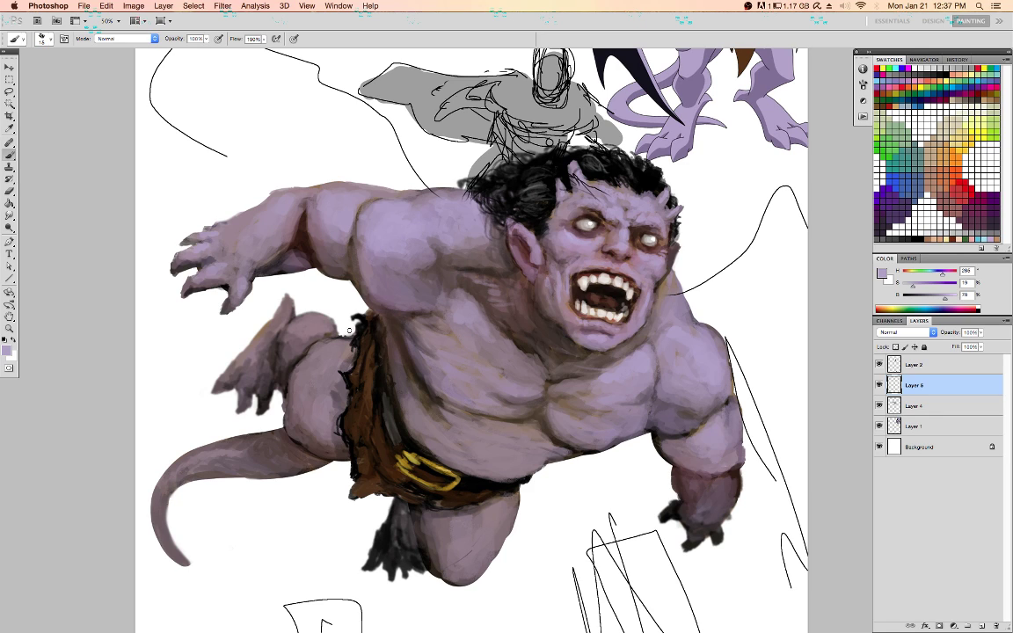
Lasso the loincloth's upper edge at the waist, clean up its ragged outline, and clear the selection
key(l)
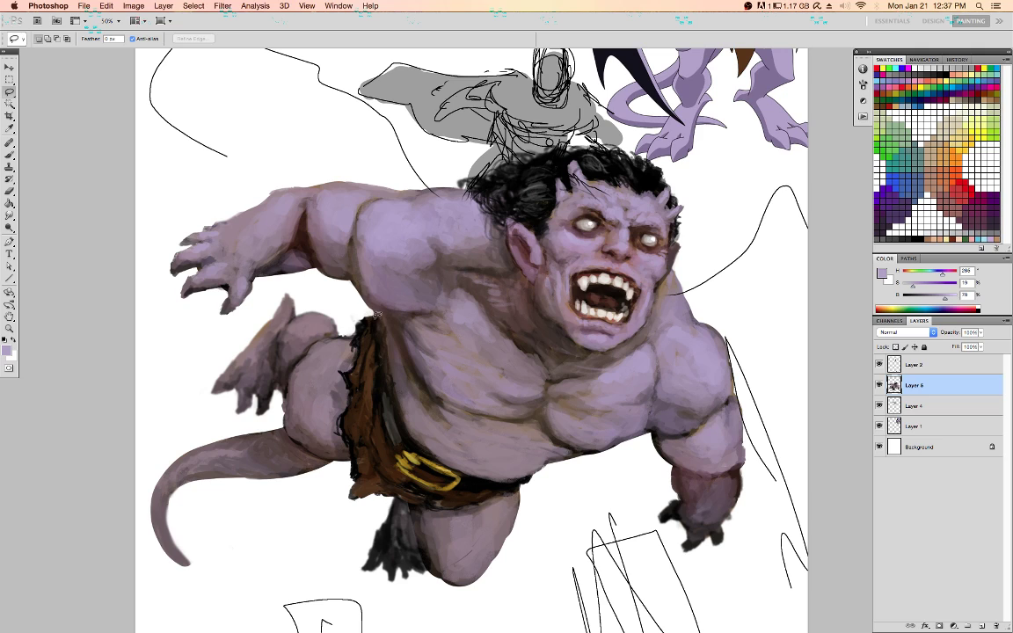
drag(375, 336, 375, 332)
key(super+d)
key(b)
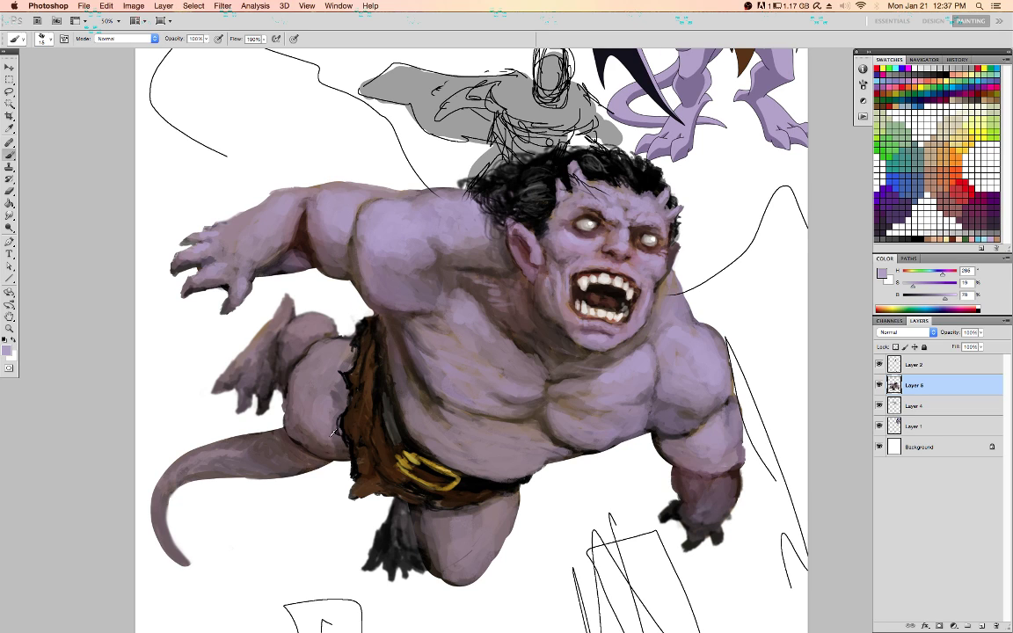
Shade the rear thigh's contour and its border with the foot using sampled dark and skin tones, and save the file
alt+click(339, 442)
key(super+s)
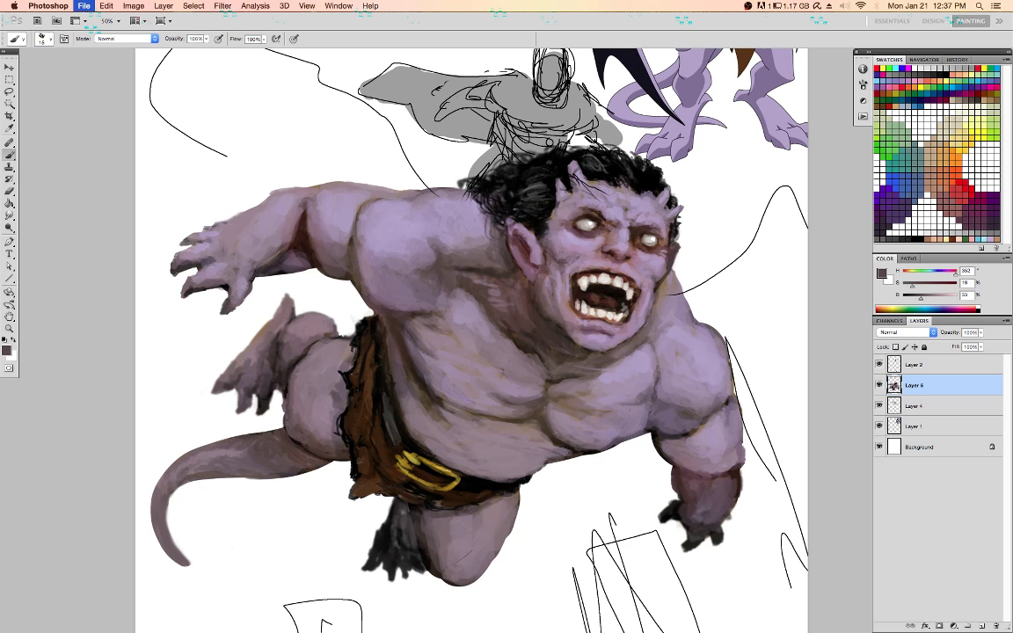
alt+click(289, 390)
alt+click(283, 405)
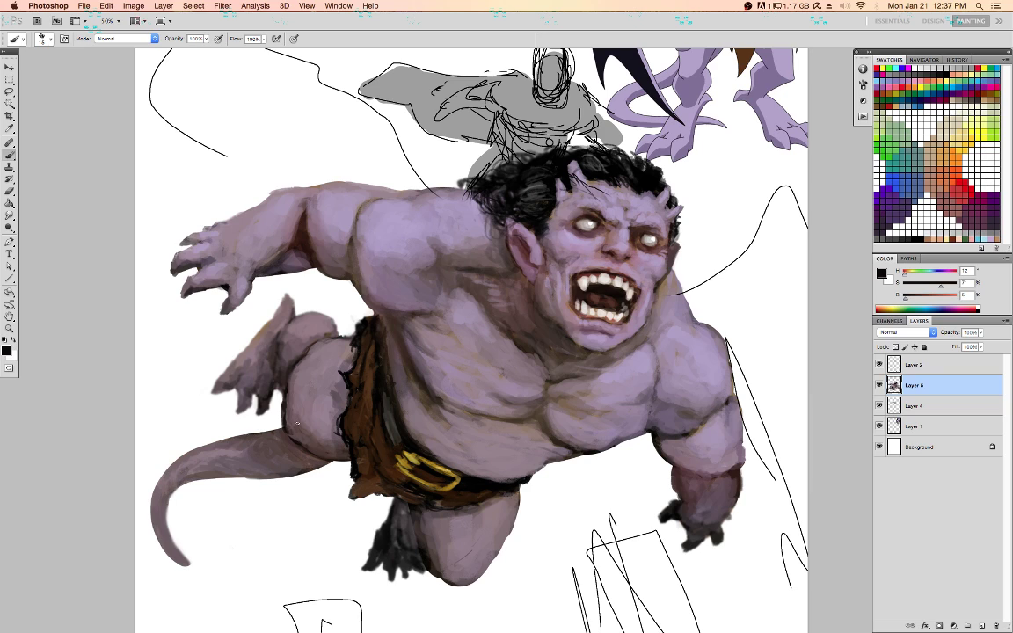
alt+click(283, 413)
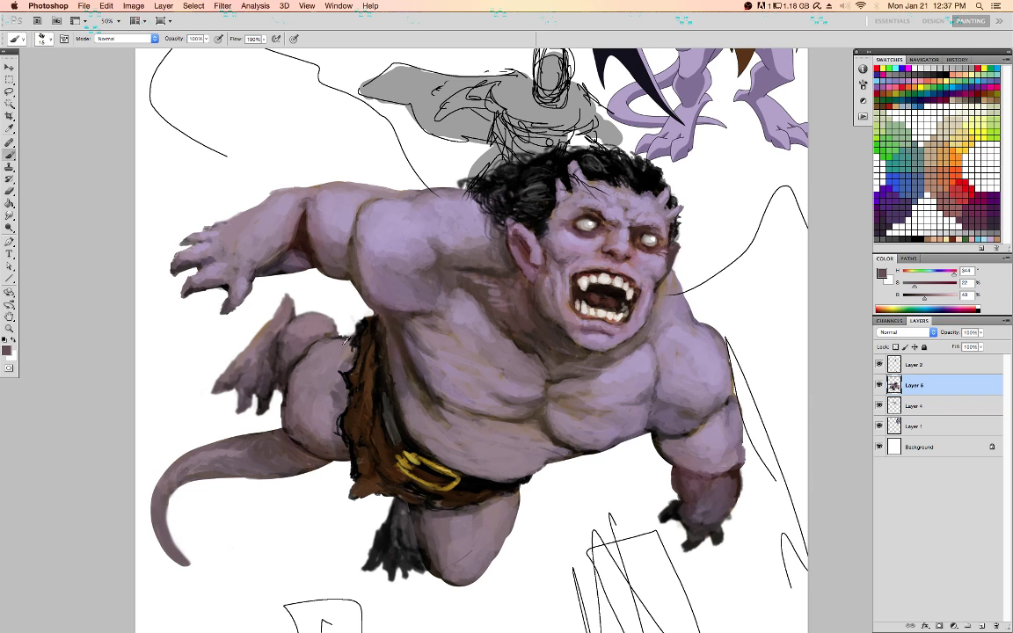
alt+click(340, 339)
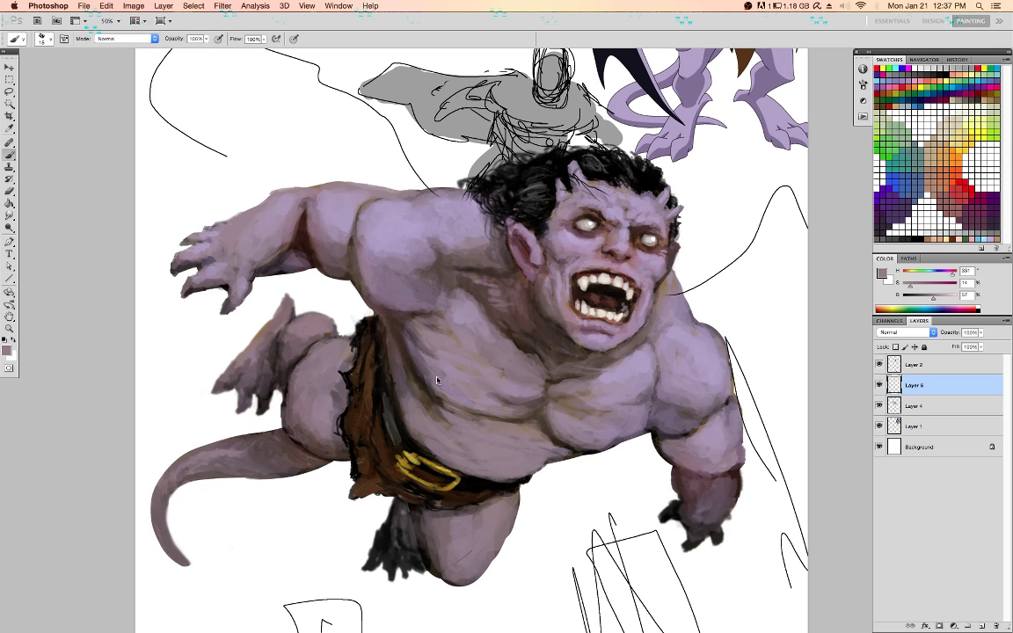
Remove the wing sketch lines overlapping the head on Layer 2, and add a new empty layer above Layer 4
click(947, 371)
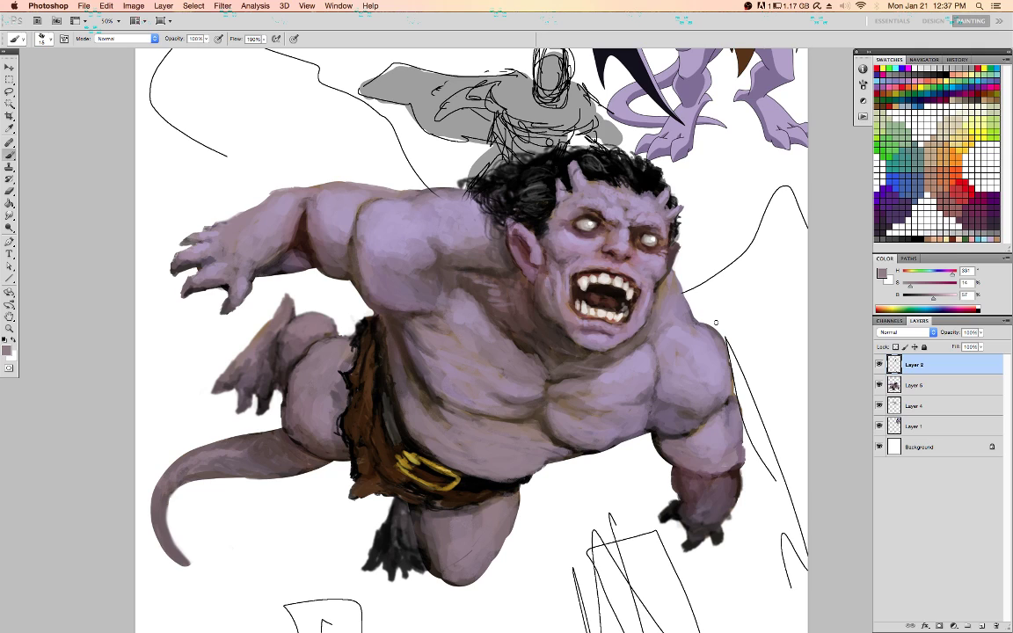
click(919, 387)
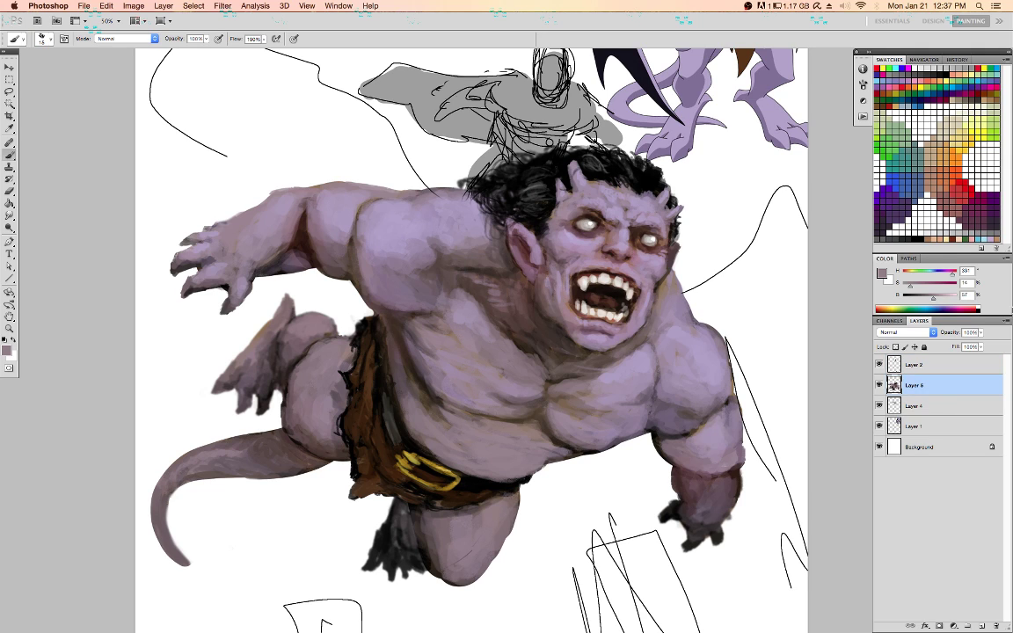
click(957, 408)
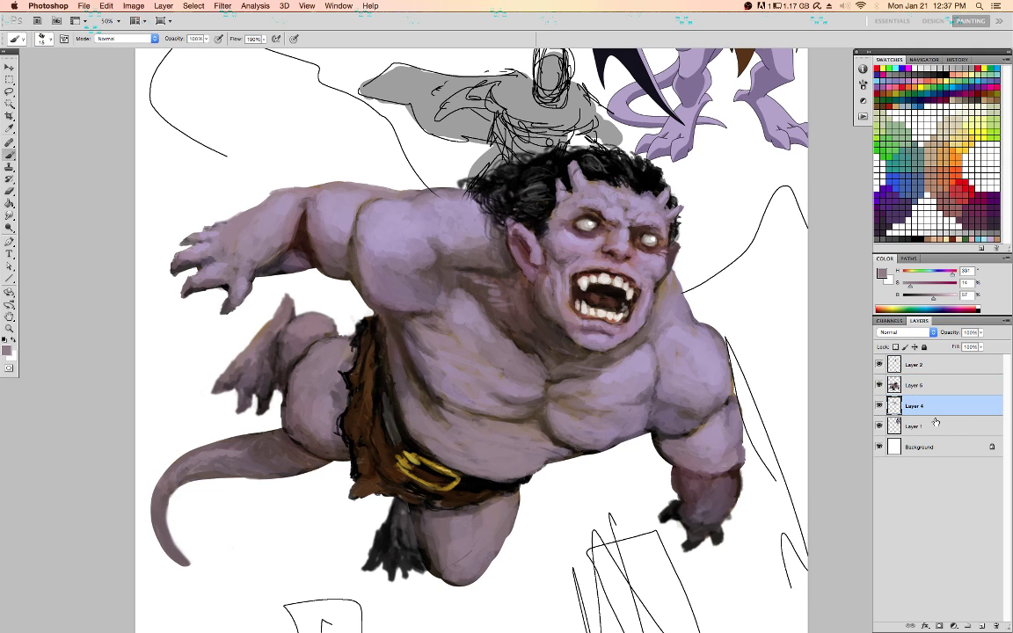
key(super+shift+n)
key(Return)
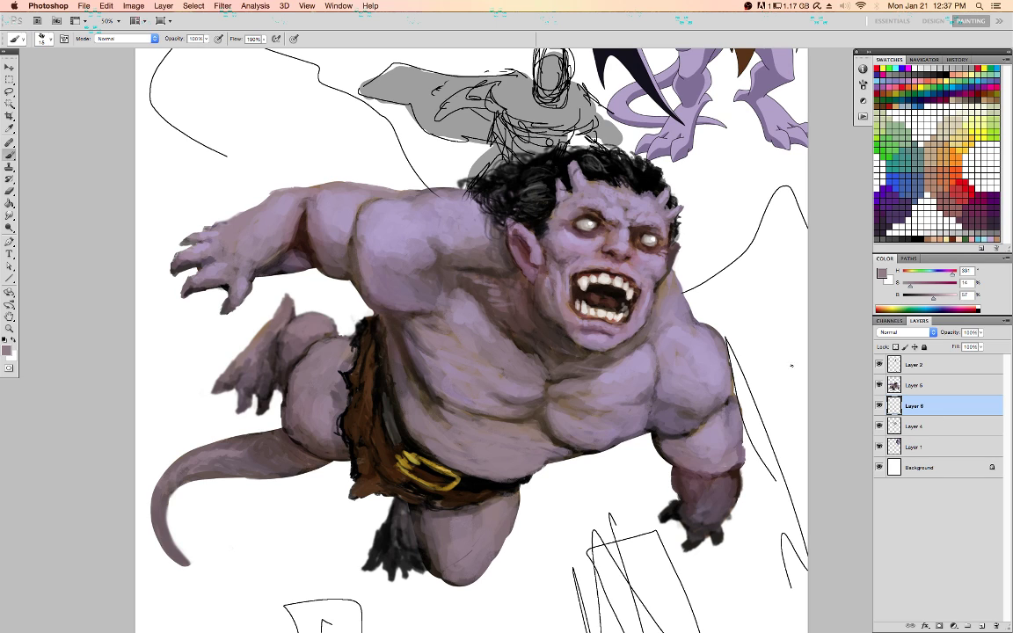
Lock the transparent pixels of the creature's layer, reset the colours to default, and enlarge the brush to 300 px
key(alt+bracketright)
alt+click(641, 391)
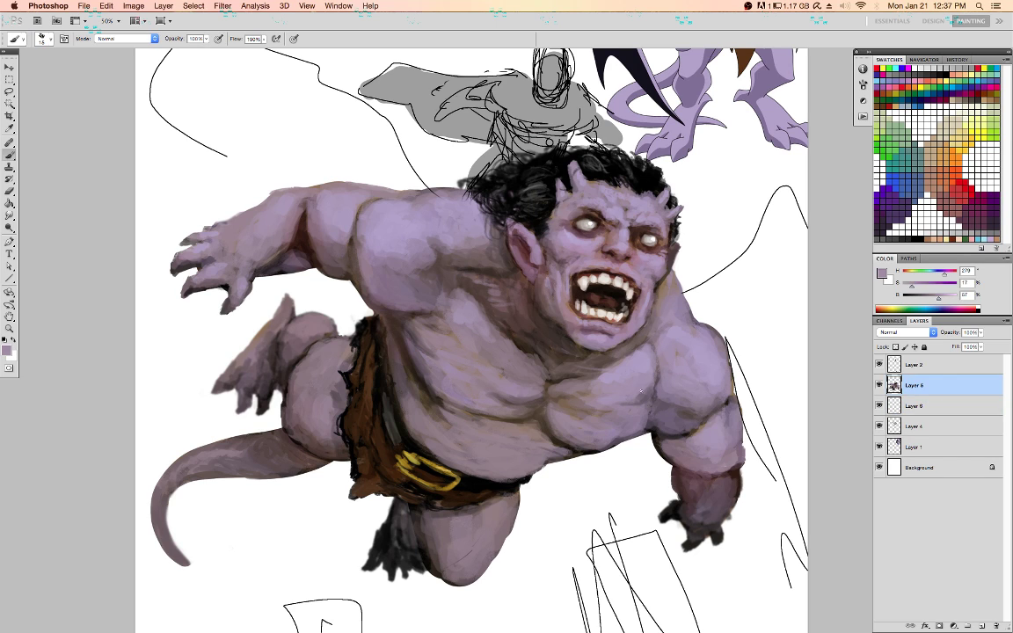
key(slash)
key(d)
key(bracketright)
key(bracketright)
key(bracketright)
key(bracketright)
key(bracketright)
key(bracketright)
key(bracketright)
key(bracketright)
key(bracketright)
key(bracketright)
key(bracketright)
key(bracketright)
key(bracketright)
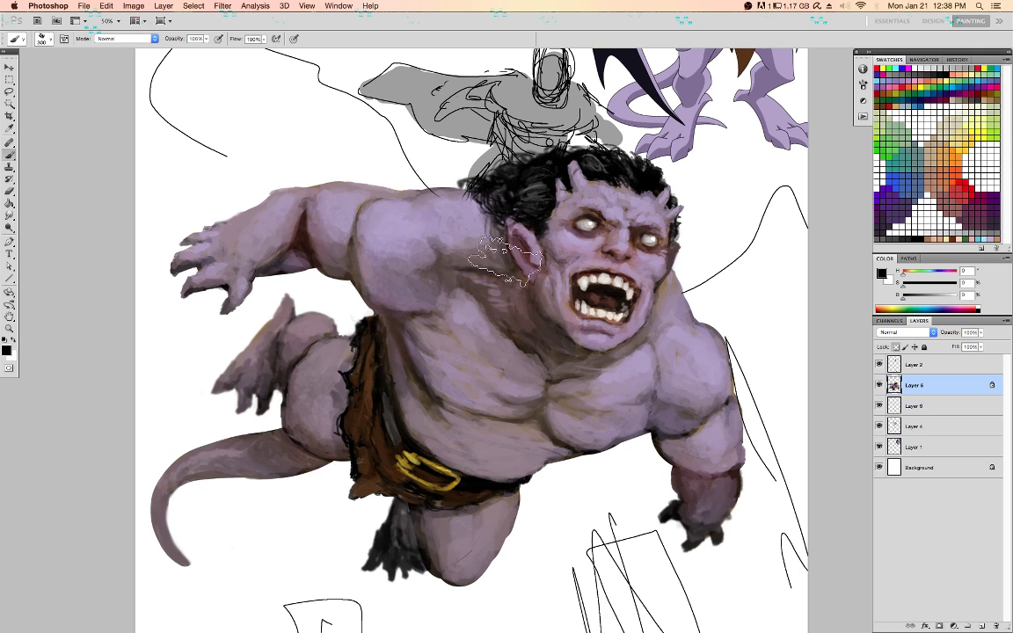
Make the new empty layer active and reduce the brush size to 60 px
click(915, 405)
key(bracketleft)
key(bracketleft)
key(bracketleft)
key(bracketleft)
key(bracketleft)
key(bracketleft)
key(bracketleft)
key(bracketleft)
key(bracketleft)
key(bracketleft)
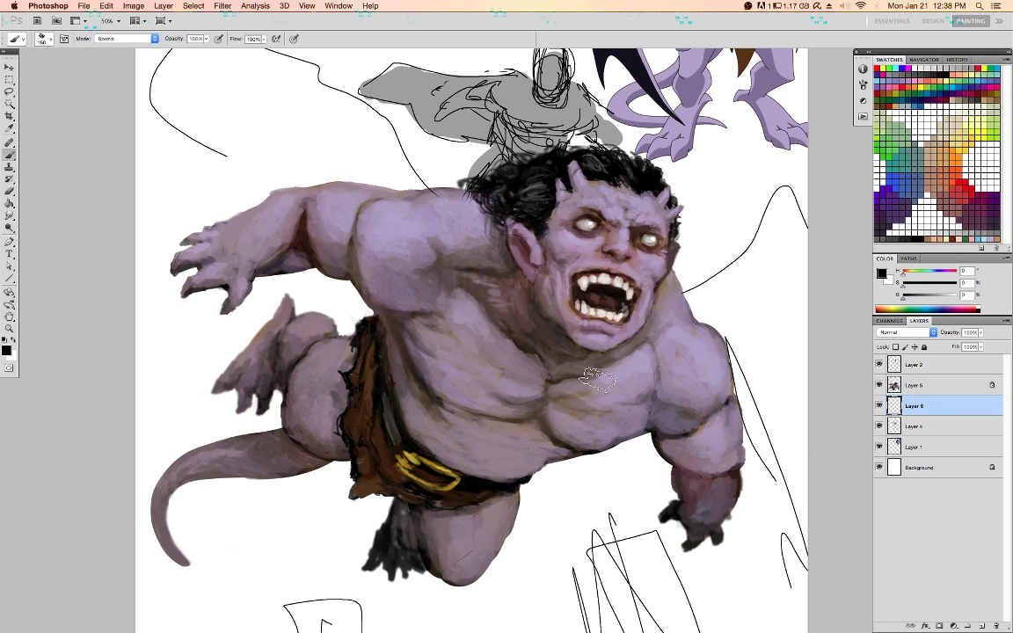
Paint the creature's neck and upper chest on its own layer, blending dark brown shadows with sampled purple skin tones
click(947, 387)
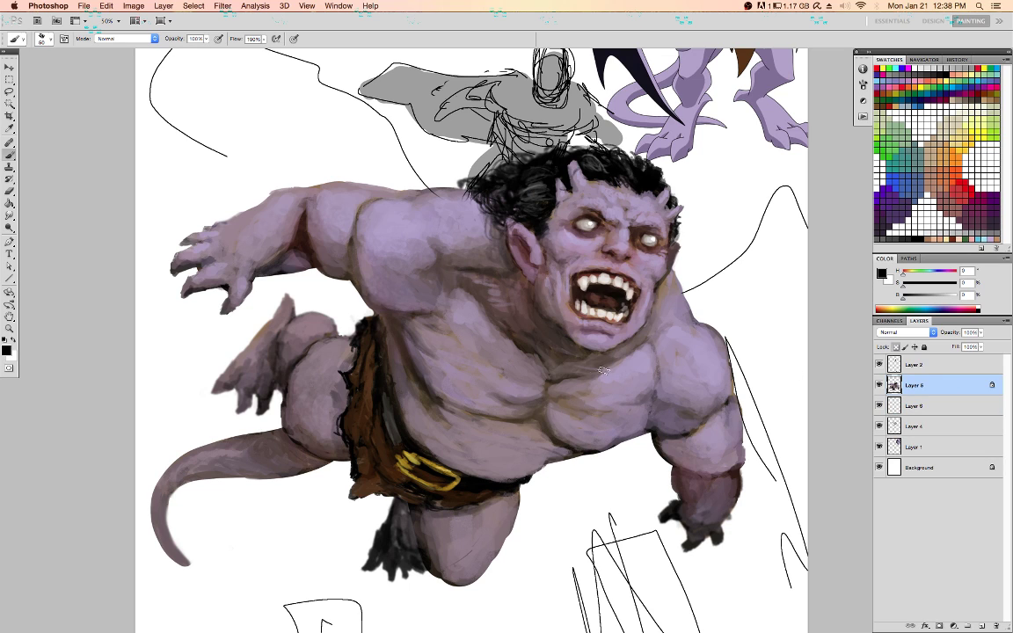
alt+click(565, 355)
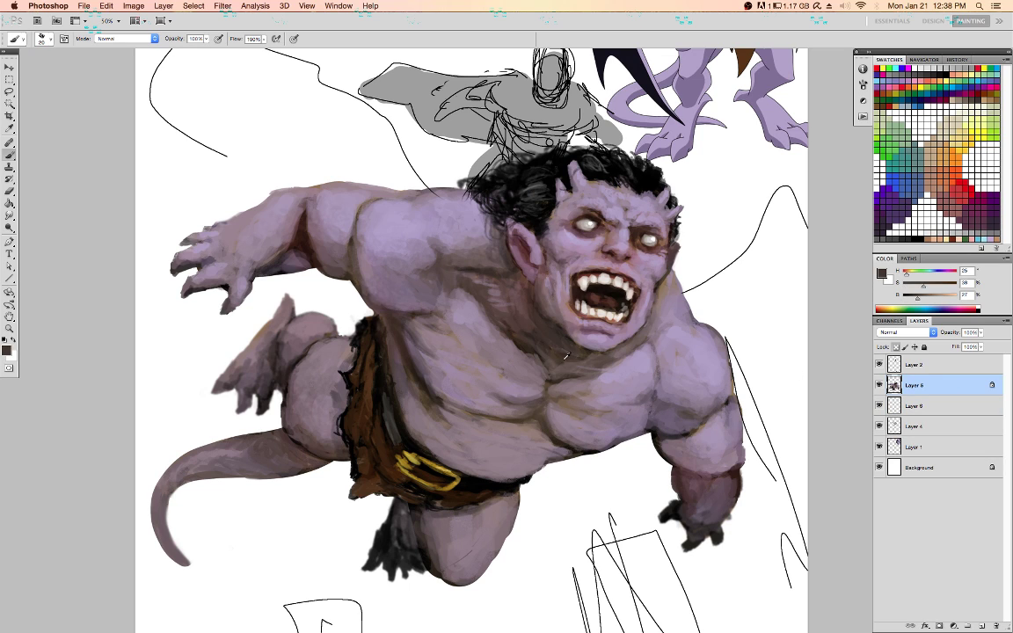
alt+click(562, 383)
alt+click(538, 349)
drag(547, 367, 570, 363)
alt+click(559, 375)
alt+click(596, 374)
drag(531, 362, 507, 346)
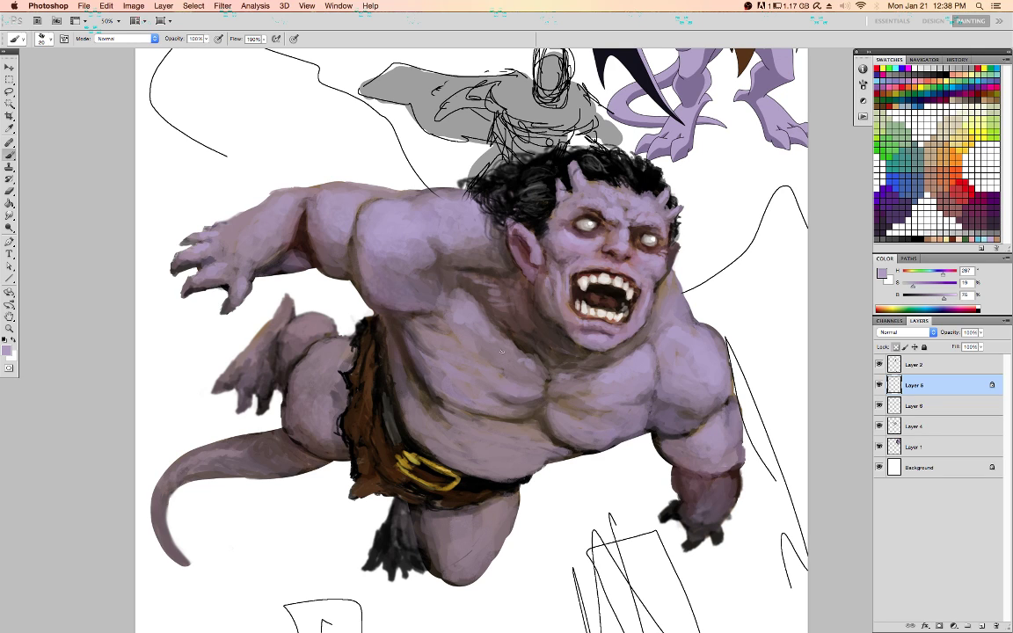
Touch up the skin on the creature's chest, planted upper arm and face with sampled purple tones
alt+click(517, 387)
alt+click(739, 414)
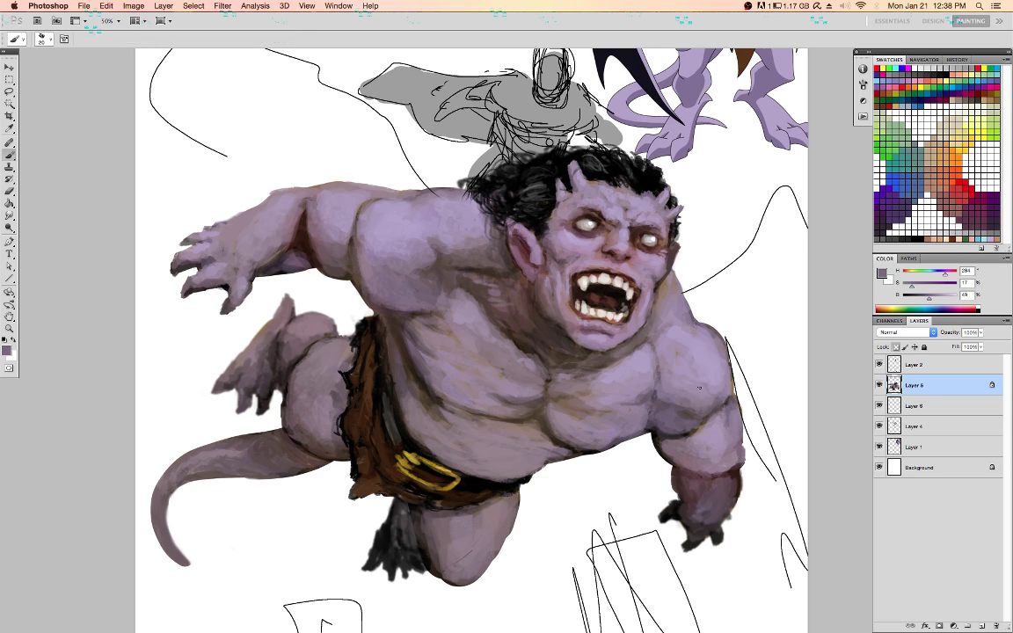
alt+click(630, 273)
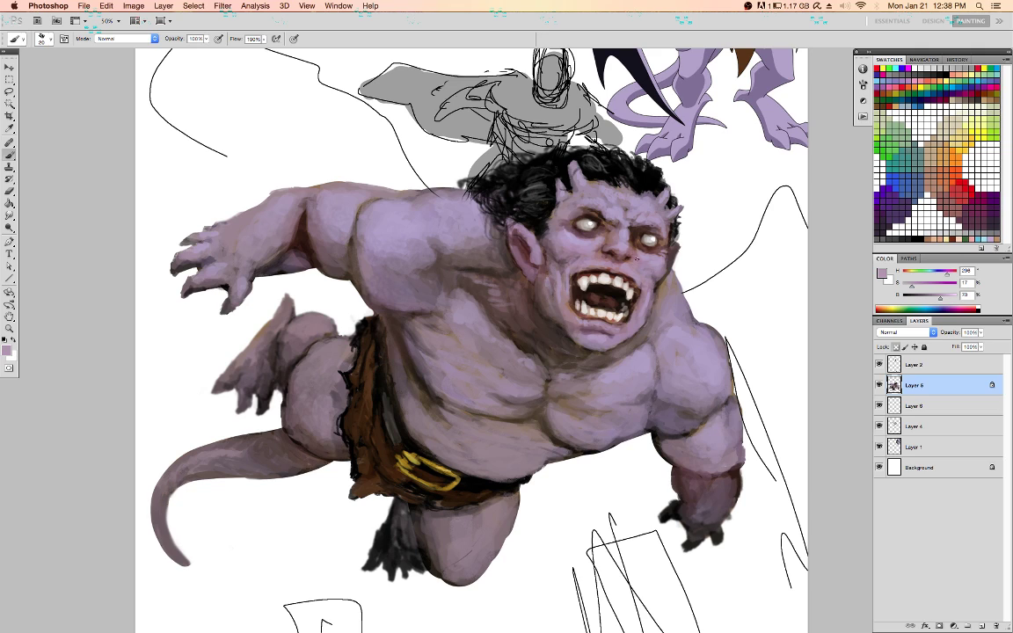
alt+click(639, 253)
click(912, 407)
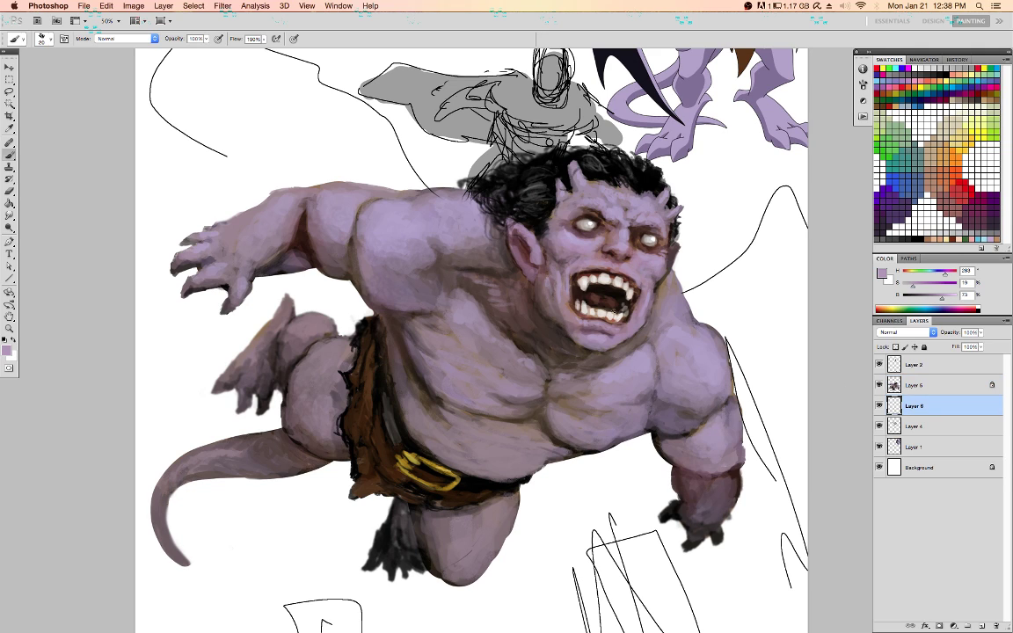
click(930, 391)
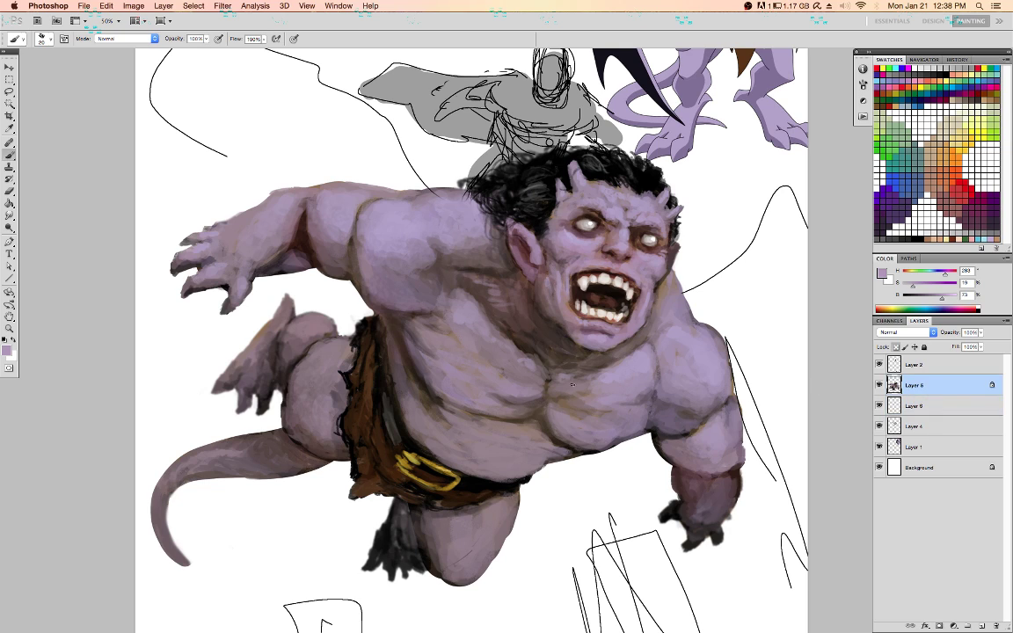
Shade the creature's abdomen folds and the lower edge of the chest, blending dark brown with sampled purple skin tones
alt+click(454, 408)
alt+click(449, 400)
drag(467, 417, 456, 407)
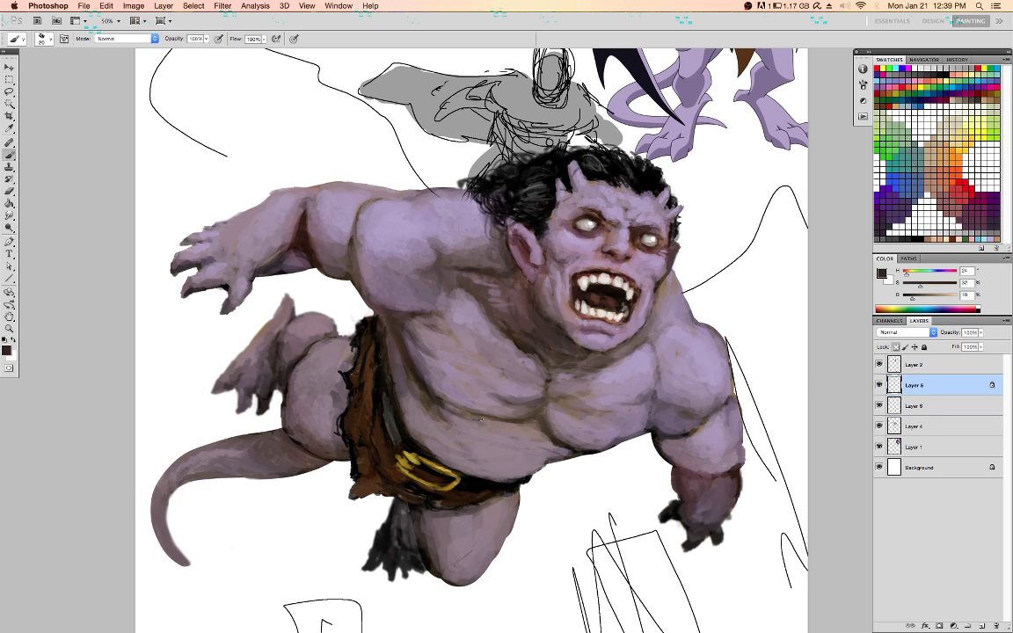
alt+click(552, 449)
key(alt+bracketright)
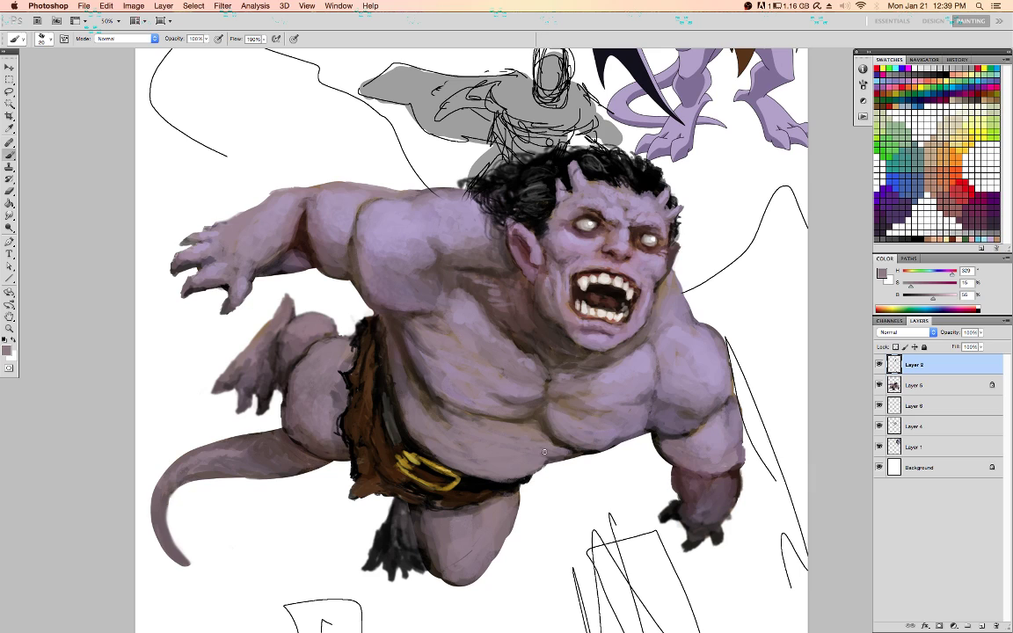
key(alt+bracketleft)
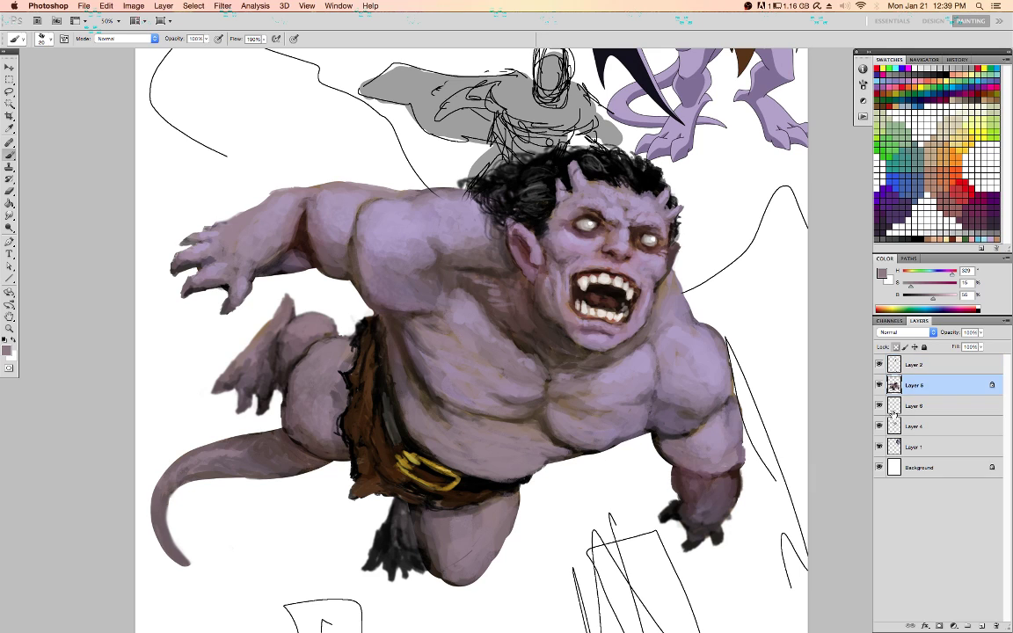
alt+click(656, 361)
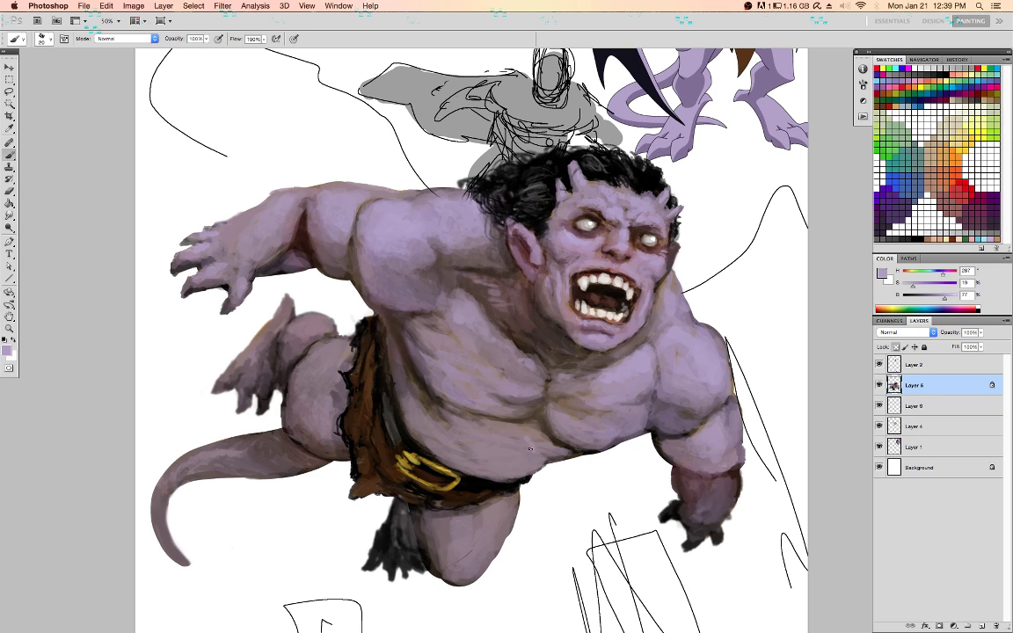
alt+click(500, 443)
alt+click(553, 427)
alt+click(554, 428)
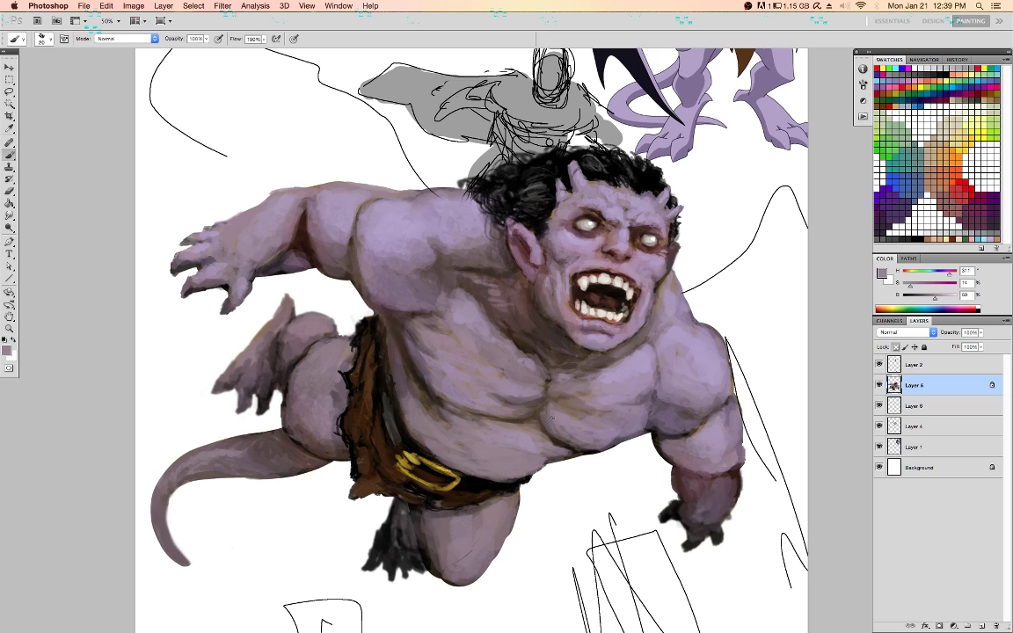
Blend sampled light and muted purples over the creature's pectoral, planted shoulder and armpit
alt+click(632, 379)
alt+click(653, 380)
alt+click(693, 418)
alt+click(658, 437)
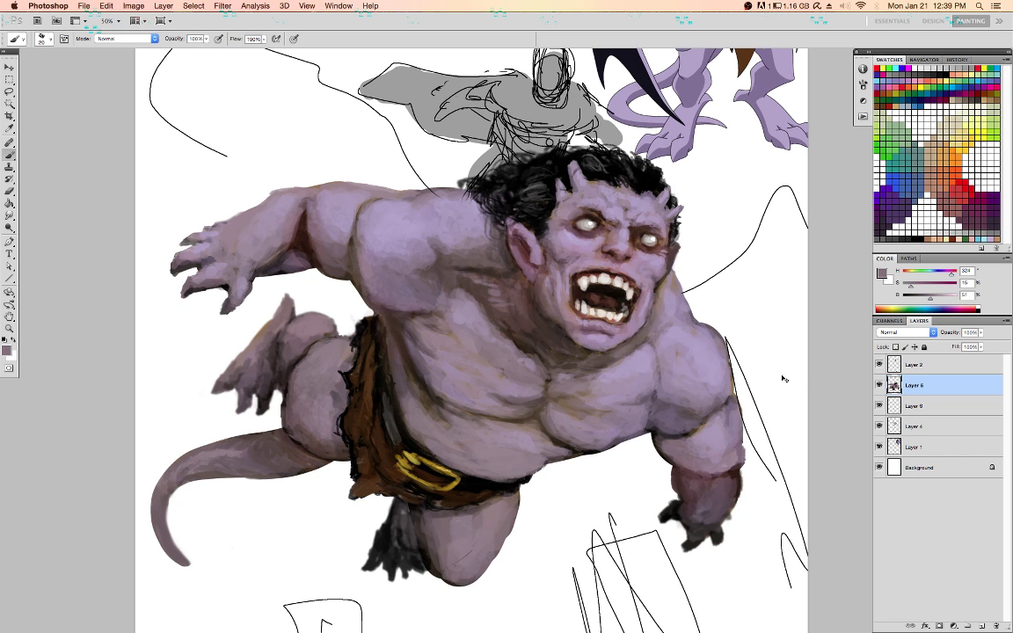
Open Liquify on the creature's layer and bulge the upper contour of the raised shoulder towards the head with a 500 brush
key(super+shift+x)
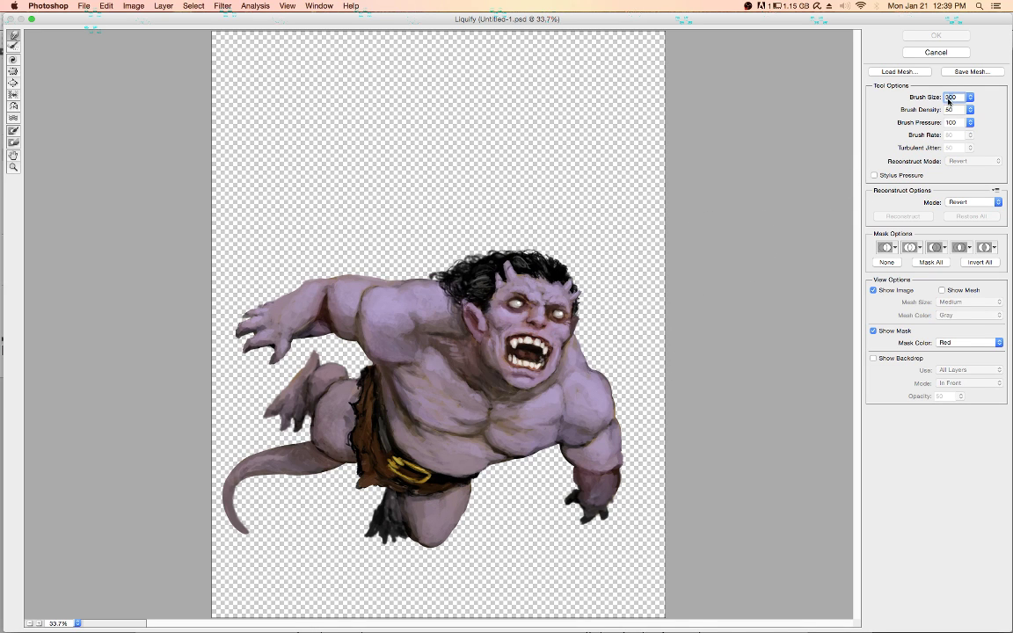
text(500)
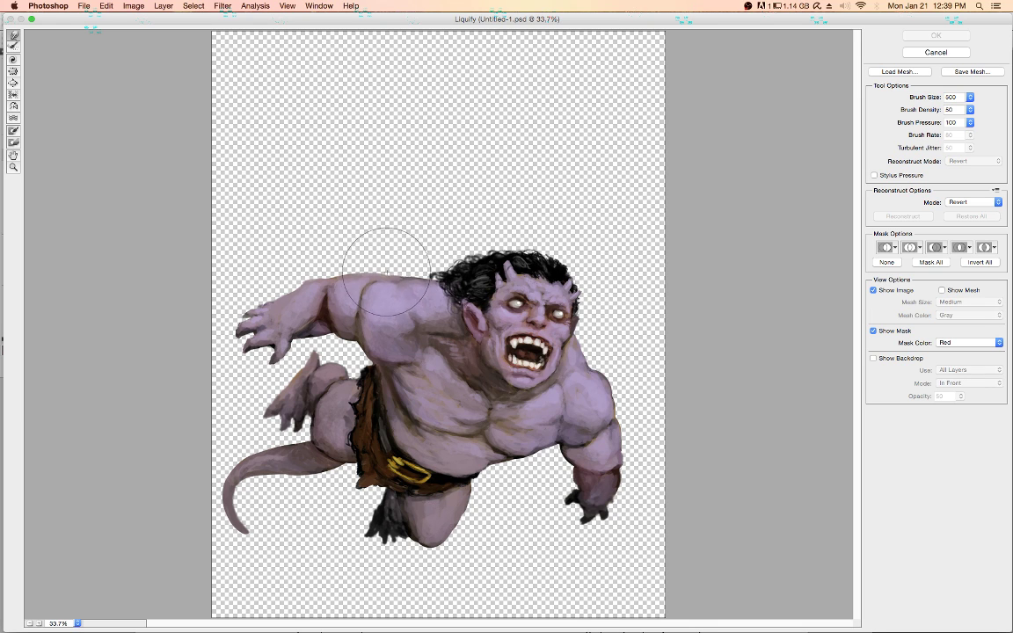
drag(386, 272, 417, 262)
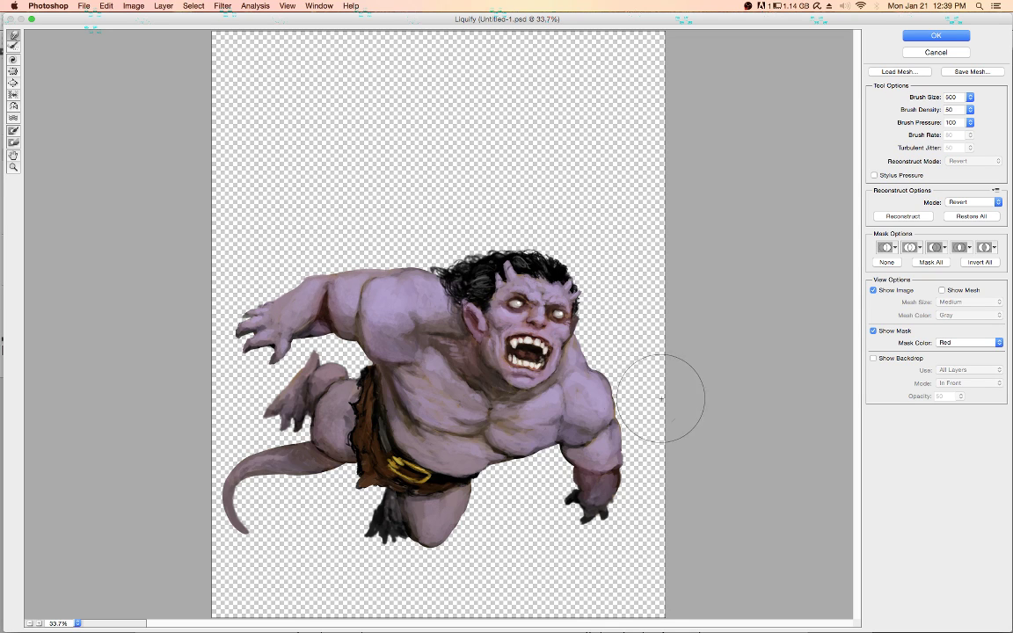
Refine the creature's contours with Liquify brush sizes 300 and 200, including the top of the rear thigh, and apply the distortion
click(915, 98)
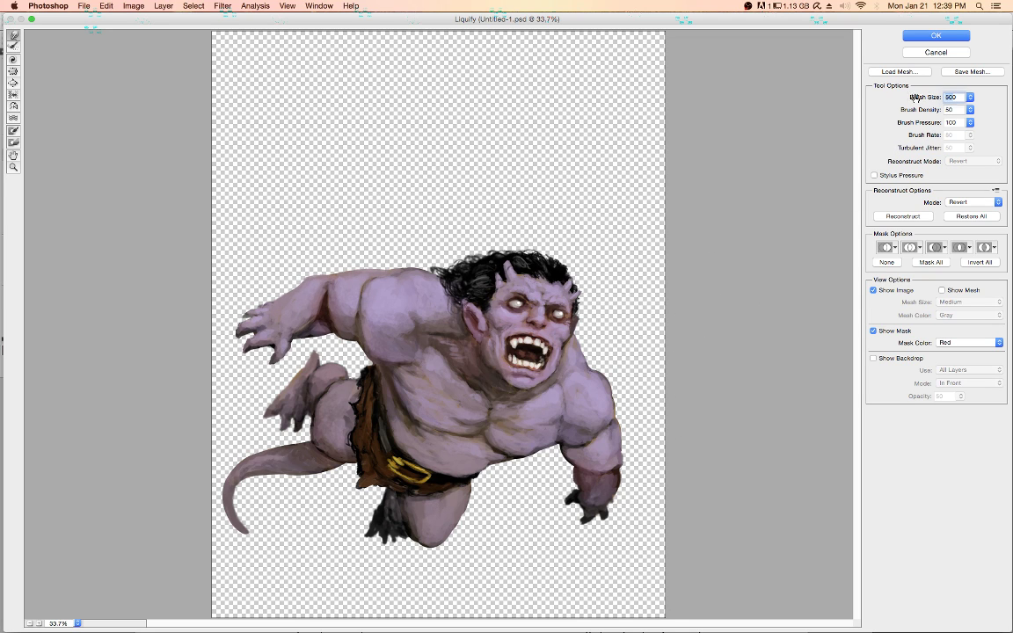
text(300)
key(Return)
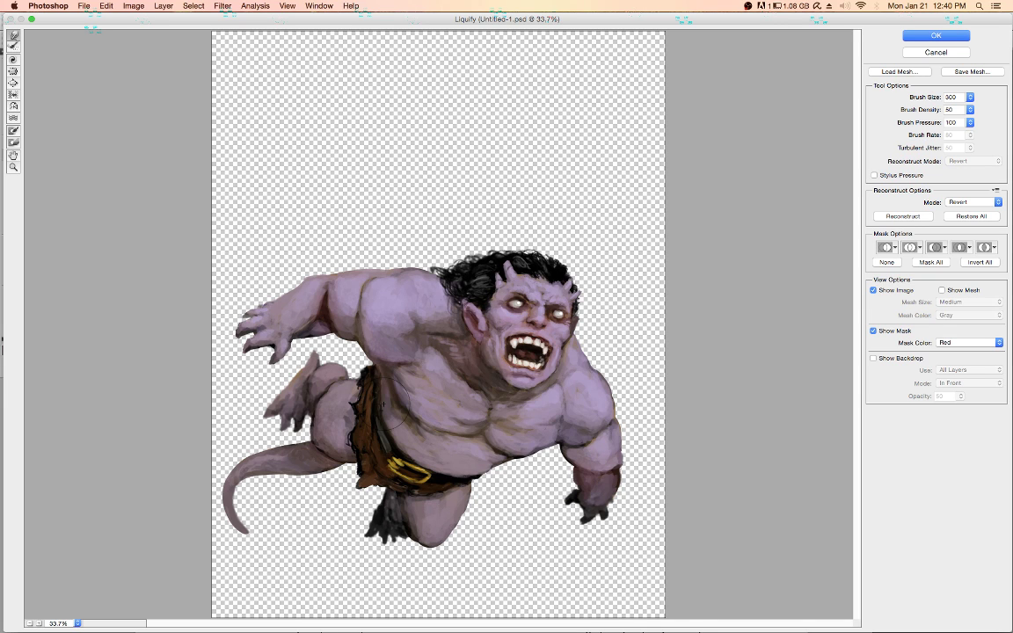
click(903, 98)
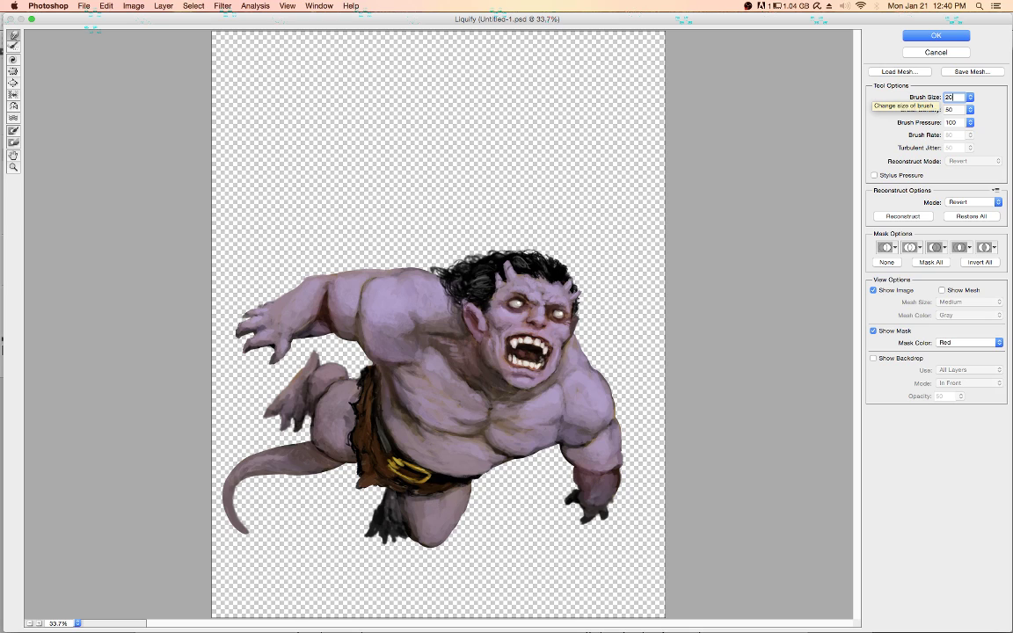
text(0)
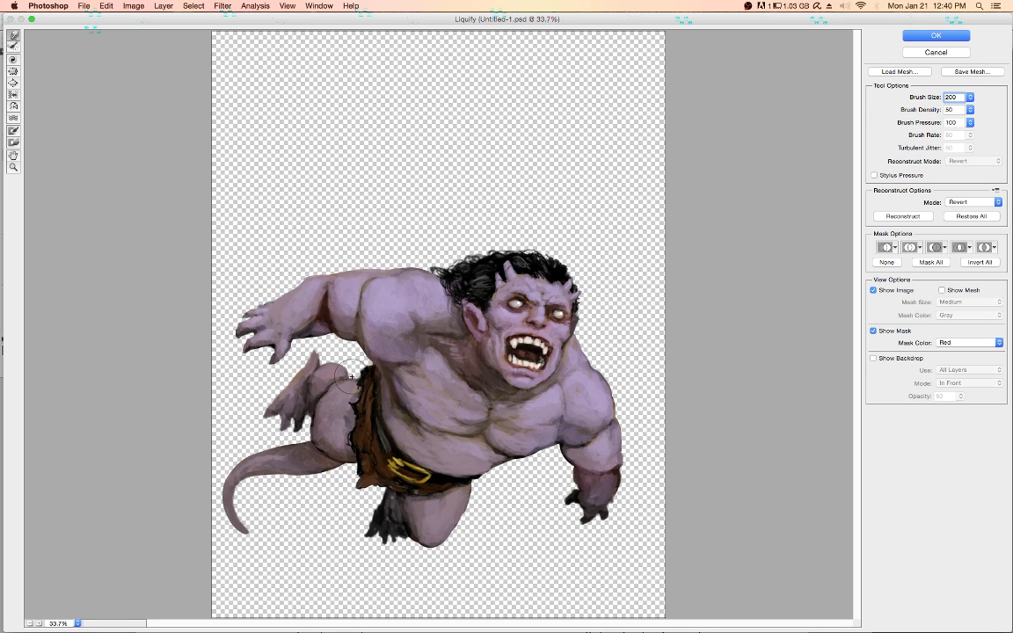
click(345, 373)
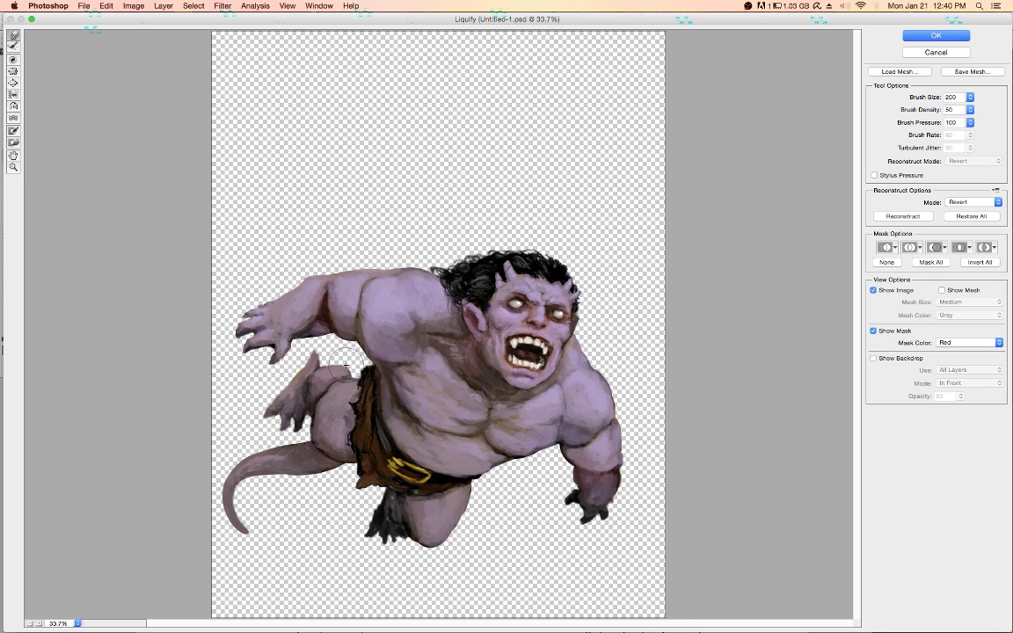
key(Return)
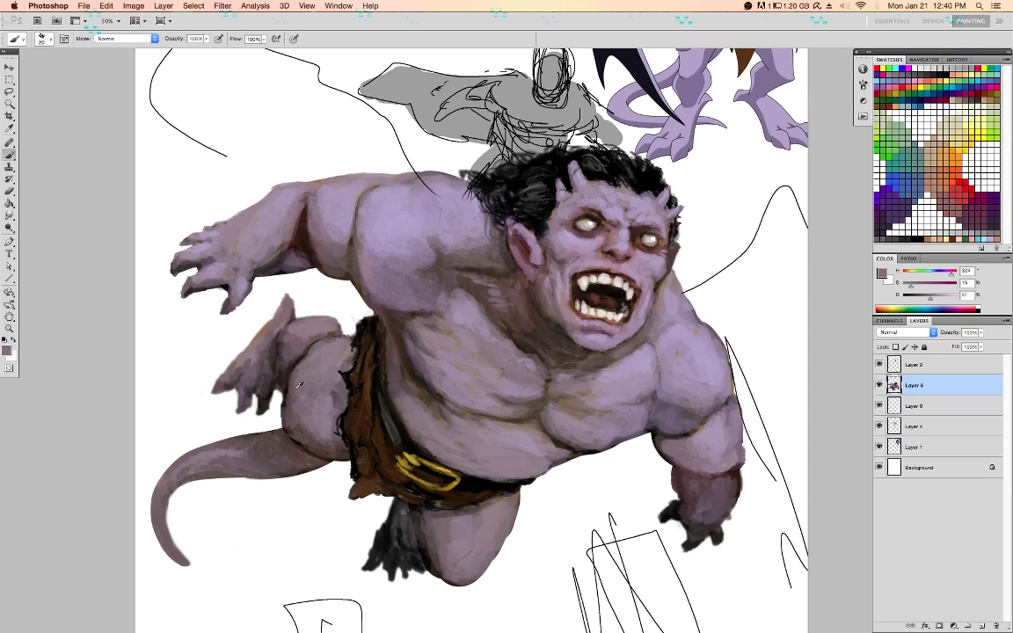
Darken and redefine the outer edge of the rear thigh with dark browns sampled from the shadows
alt+click(292, 388)
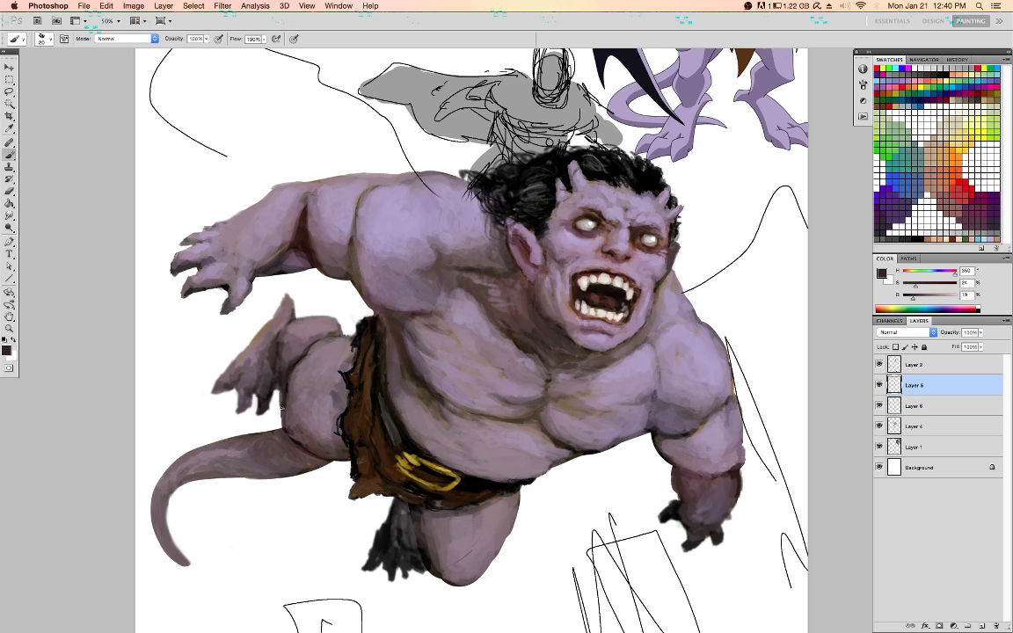
alt+click(289, 390)
alt+click(293, 394)
Sketch the wing behind the planted arm in a sampled muted purple on the layer directly below the creature
click(919, 412)
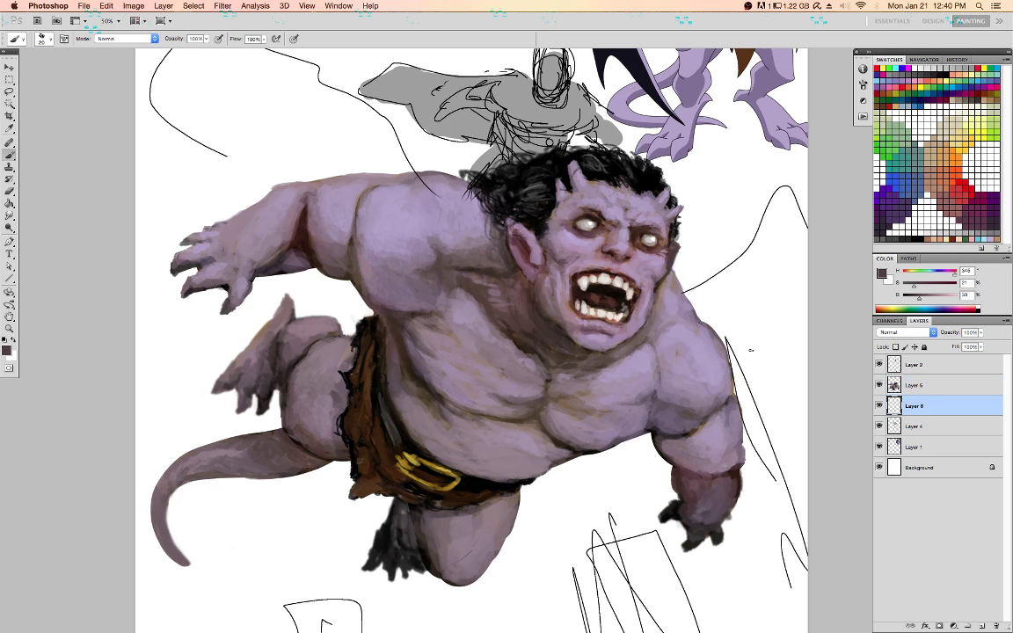
key(d)
alt+click(676, 371)
mouse_move(692, 293)
mouse_down()
mouse_move(768, 234)
mouse_move(779, 204)
mouse_move(792, 211)
mouse_move(789, 256)
mouse_move(772, 249)
mouse_move(775, 211)
mouse_move(765, 303)
mouse_move(757, 306)
mouse_move(758, 260)
mouse_move(699, 312)
mouse_up()
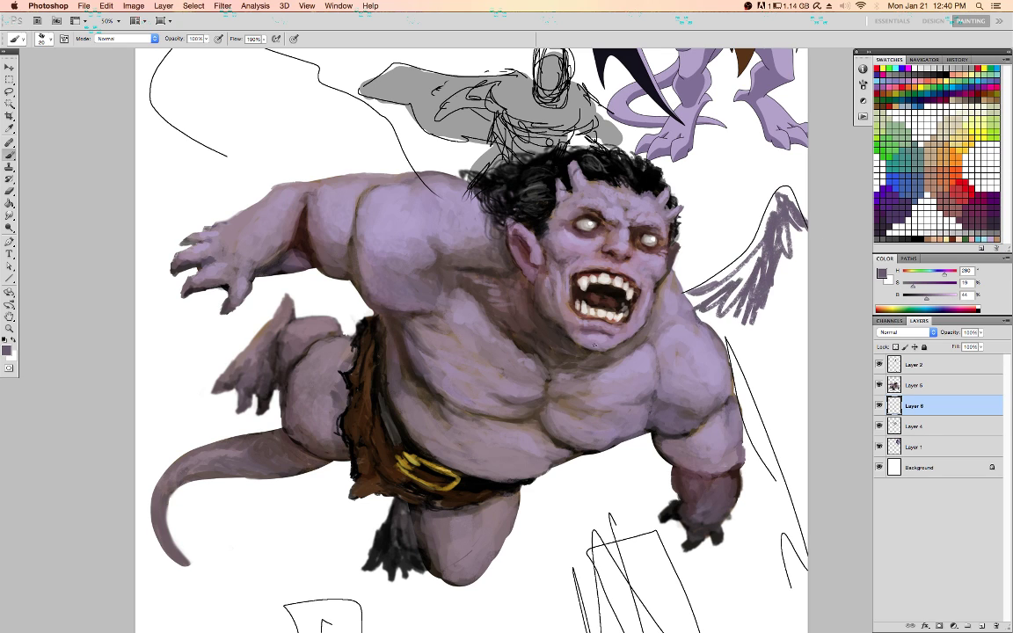
key(super+minus)
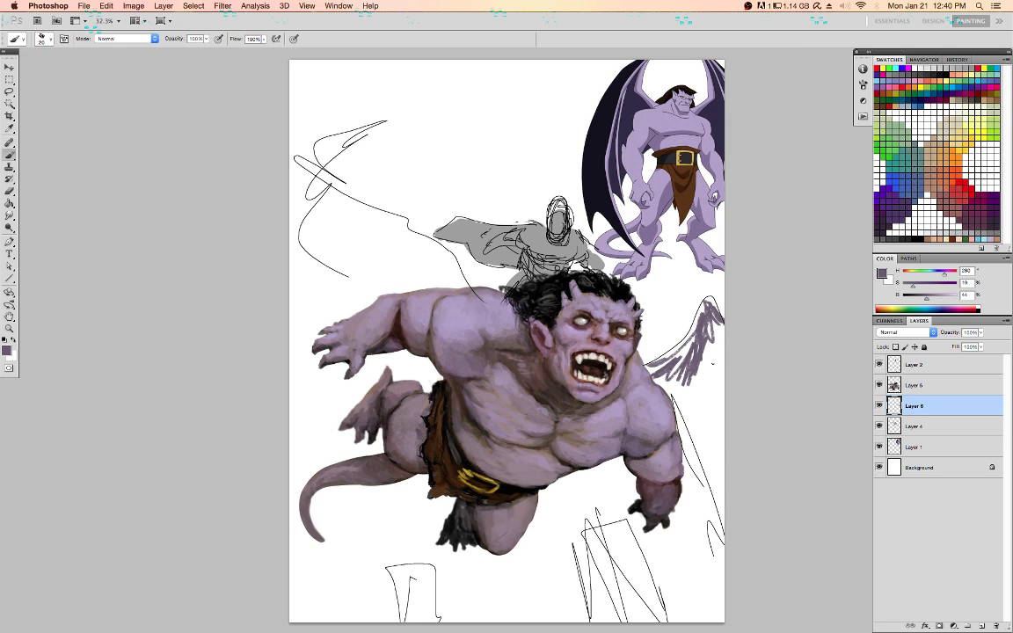
mouse_move(712, 361)
mouse_down()
mouse_move(687, 423)
mouse_move(728, 473)
mouse_move(683, 419)
mouse_up()
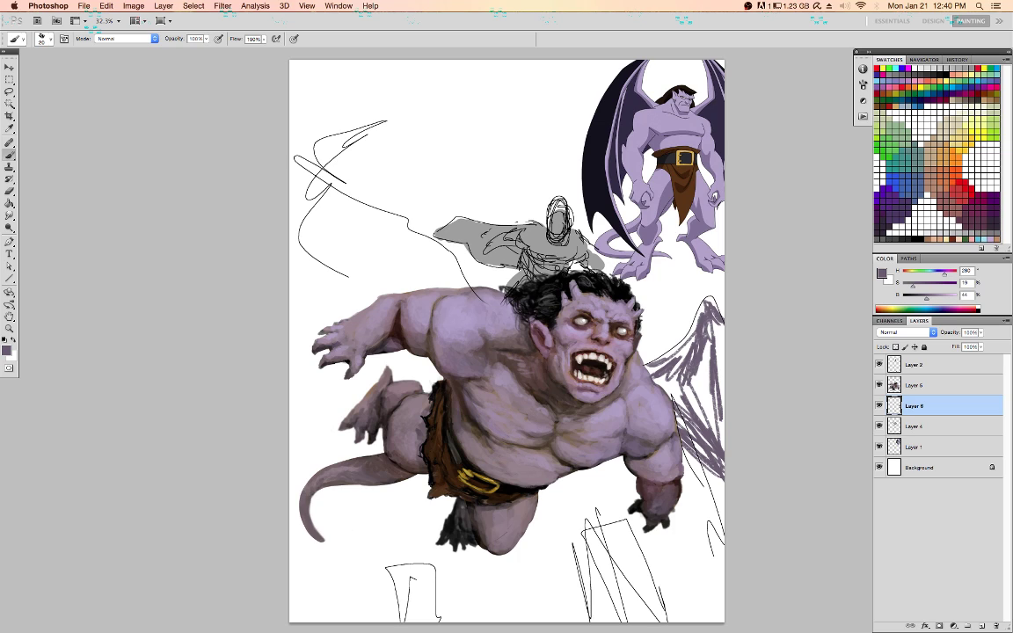
Sketch the wing behind the raised arm, with purple strokes up from the back and black strokes for its outer outline
mouse_move(412, 245)
mouse_down()
mouse_move(327, 169)
mouse_move(452, 262)
mouse_up()
drag(500, 287, 475, 271)
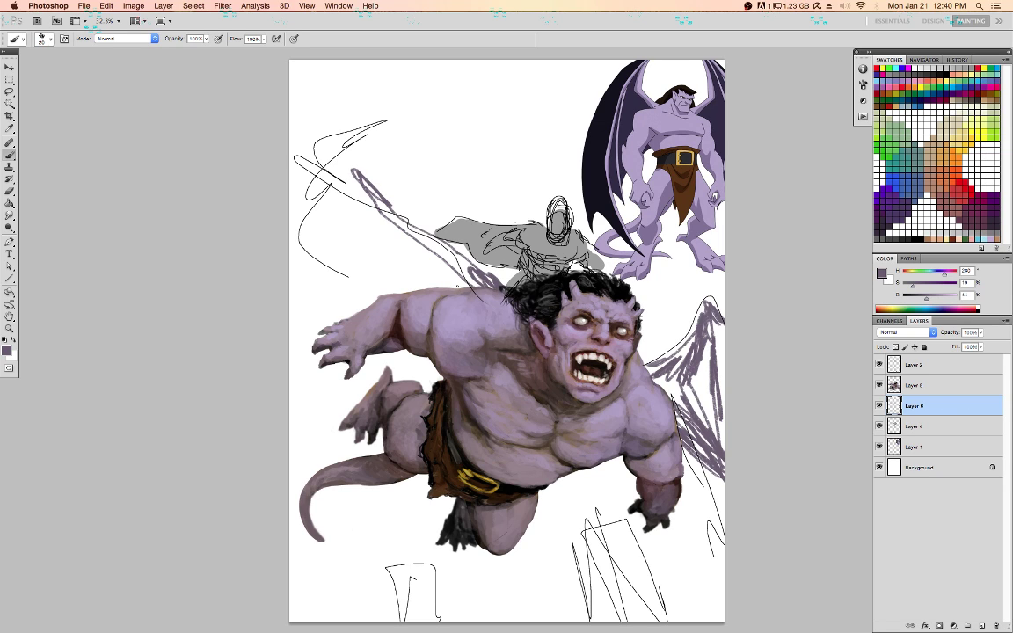
key(d)
mouse_move(365, 225)
mouse_down()
mouse_move(429, 262)
mouse_move(374, 224)
mouse_move(357, 185)
mouse_move(357, 211)
mouse_move(308, 262)
mouse_move(292, 298)
mouse_move(348, 274)
mouse_up()
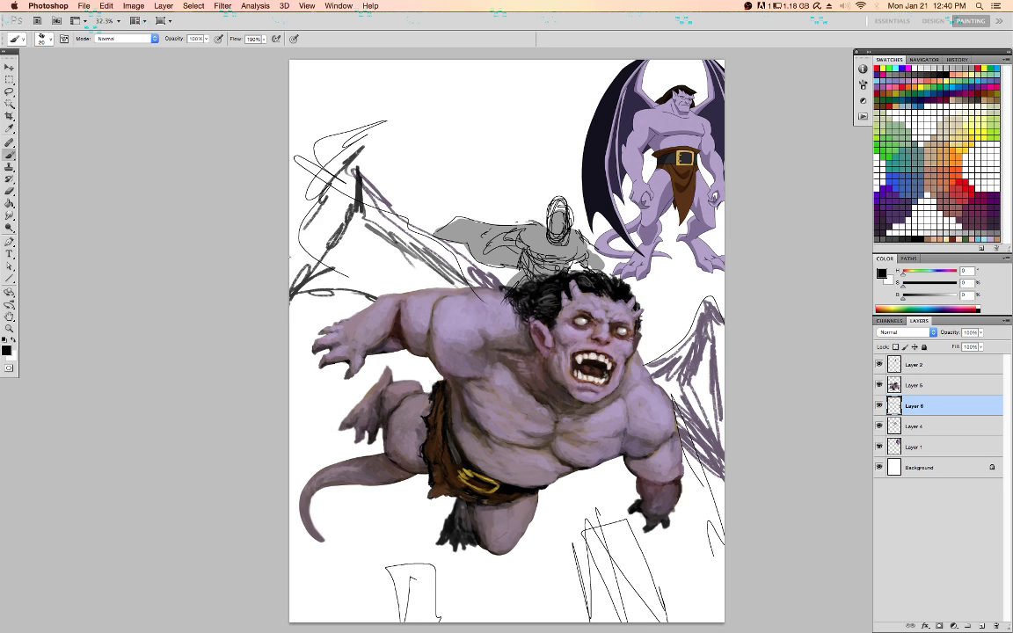
Switch to a hard round brush and block in the wing behind the raised arm with black and dark grey
right_click(318, 198)
click(392, 311)
mouse_move(356, 163)
mouse_down()
mouse_move(283, 227)
mouse_move(329, 190)
mouse_move(288, 278)
mouse_up()
alt+click(404, 249)
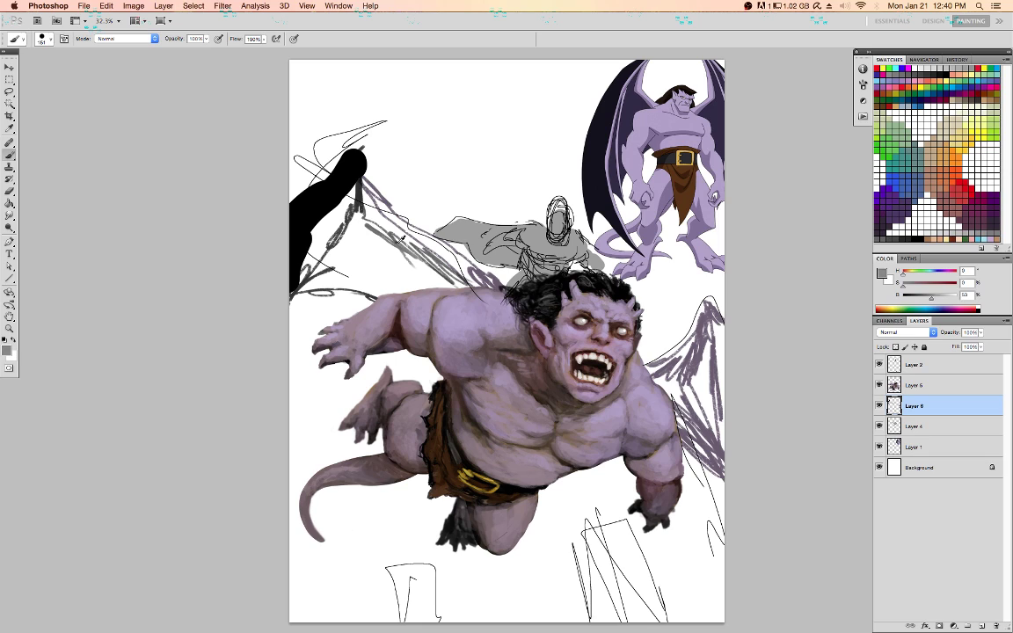
mouse_move(361, 243)
mouse_down()
mouse_move(311, 242)
mouse_move(289, 275)
mouse_move(352, 275)
mouse_move(400, 310)
mouse_move(446, 323)
mouse_move(369, 262)
mouse_move(454, 312)
mouse_move(474, 315)
mouse_move(449, 290)
mouse_move(458, 282)
mouse_move(488, 302)
mouse_move(431, 248)
mouse_move(446, 266)
mouse_move(358, 211)
mouse_move(345, 197)
mouse_move(351, 204)
mouse_move(356, 186)
mouse_move(415, 245)
mouse_move(406, 259)
mouse_move(350, 258)
mouse_move(298, 282)
mouse_move(339, 278)
mouse_move(286, 282)
mouse_move(357, 287)
mouse_move(389, 303)
mouse_up()
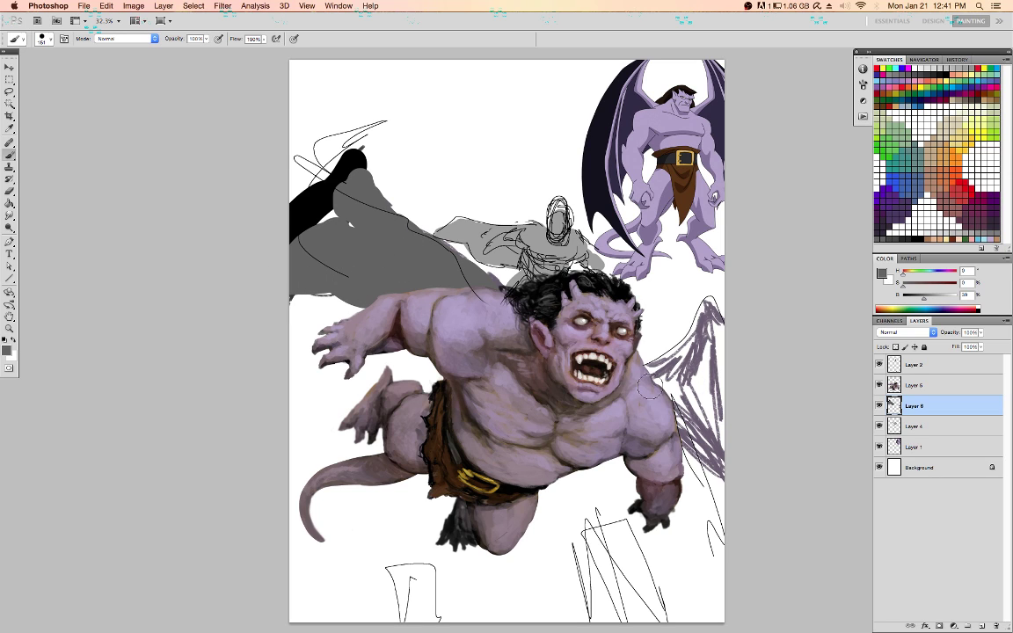
Fill the wing behind the planted arm with solid muted purple, cleaning up its edges with a 60 px brush
mouse_move(653, 384)
mouse_down()
mouse_move(686, 384)
mouse_move(703, 363)
mouse_move(648, 385)
mouse_move(722, 461)
mouse_move(694, 431)
mouse_move(723, 459)
mouse_move(692, 402)
mouse_move(716, 402)
mouse_move(731, 386)
mouse_move(712, 350)
mouse_move(703, 425)
mouse_up()
alt+click(702, 354)
key([)
key([)
key([)
key([)
key([)
key([)
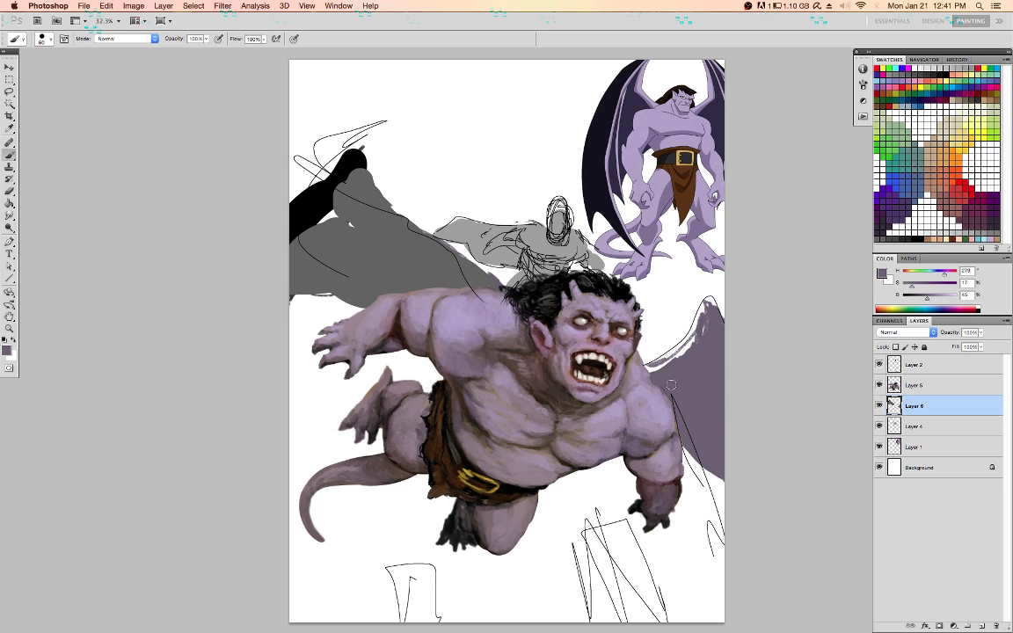
mouse_move(671, 385)
mouse_down()
mouse_move(684, 363)
mouse_move(705, 332)
mouse_up()
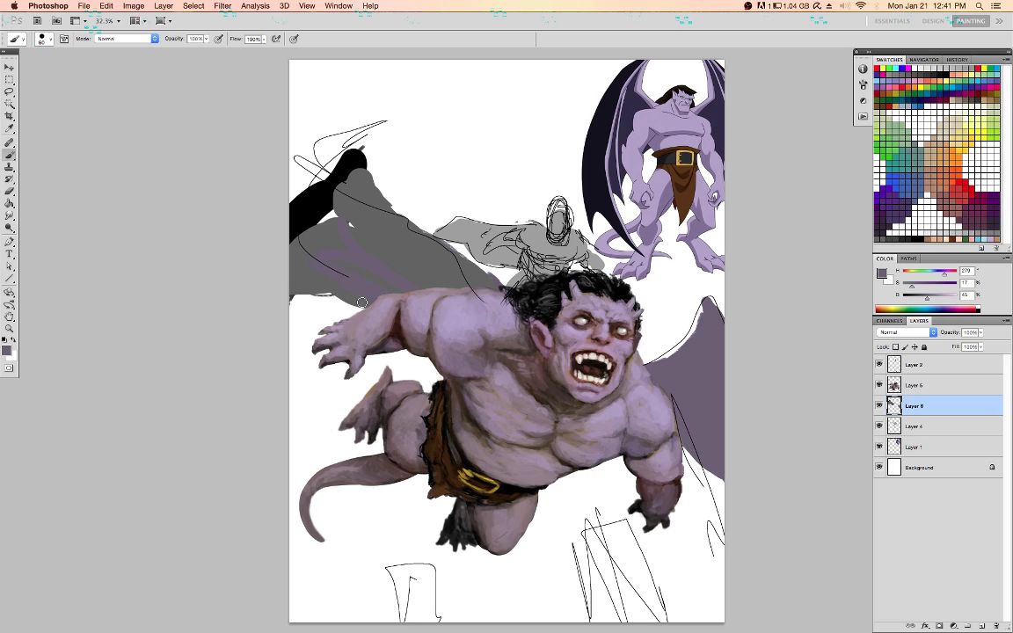
Repaint the wing behind the raised arm in the same muted purple, extend its upper tip, and save the document
mouse_move(361, 302)
mouse_down()
mouse_move(324, 282)
mouse_move(342, 293)
mouse_move(276, 292)
mouse_move(356, 296)
mouse_up()
mouse_move(282, 300)
mouse_down()
mouse_move(326, 223)
mouse_move(315, 233)
mouse_move(389, 260)
mouse_up()
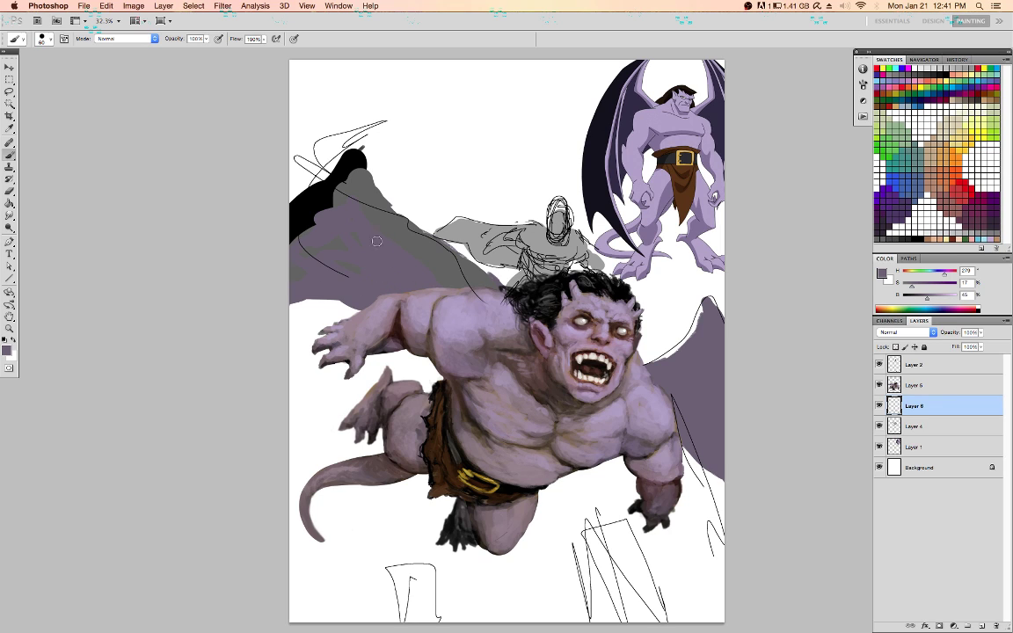
mouse_move(372, 212)
mouse_down()
mouse_move(381, 177)
mouse_move(387, 207)
mouse_move(391, 171)
mouse_move(342, 179)
mouse_move(394, 166)
mouse_move(337, 180)
mouse_move(291, 212)
mouse_up()
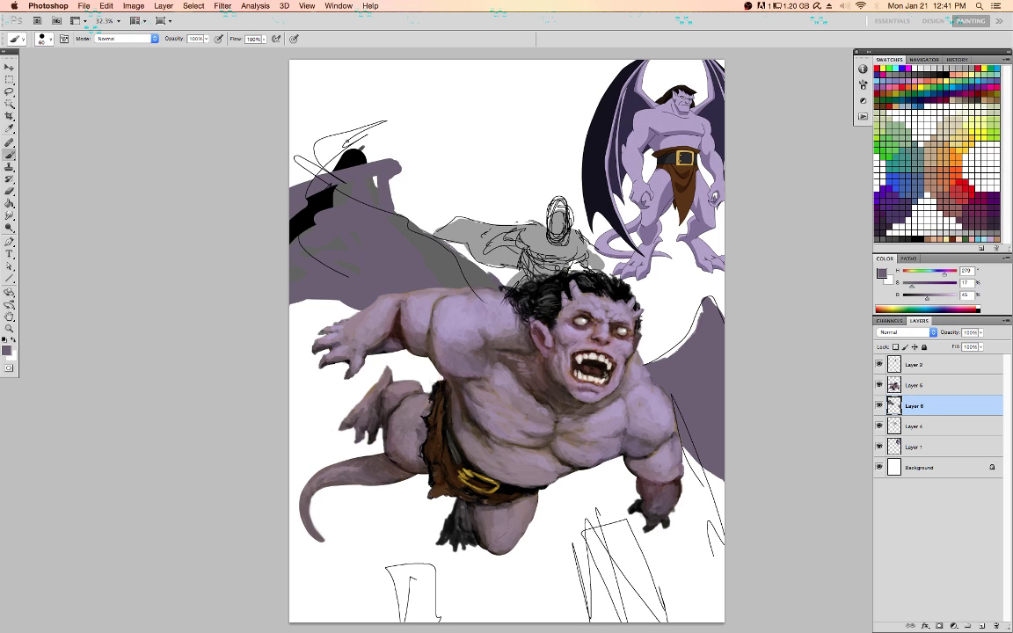
mouse_move(351, 152)
mouse_down()
mouse_move(310, 168)
mouse_move(368, 159)
mouse_up()
mouse_move(367, 295)
mouse_down()
mouse_move(254, 304)
mouse_move(338, 304)
mouse_up()
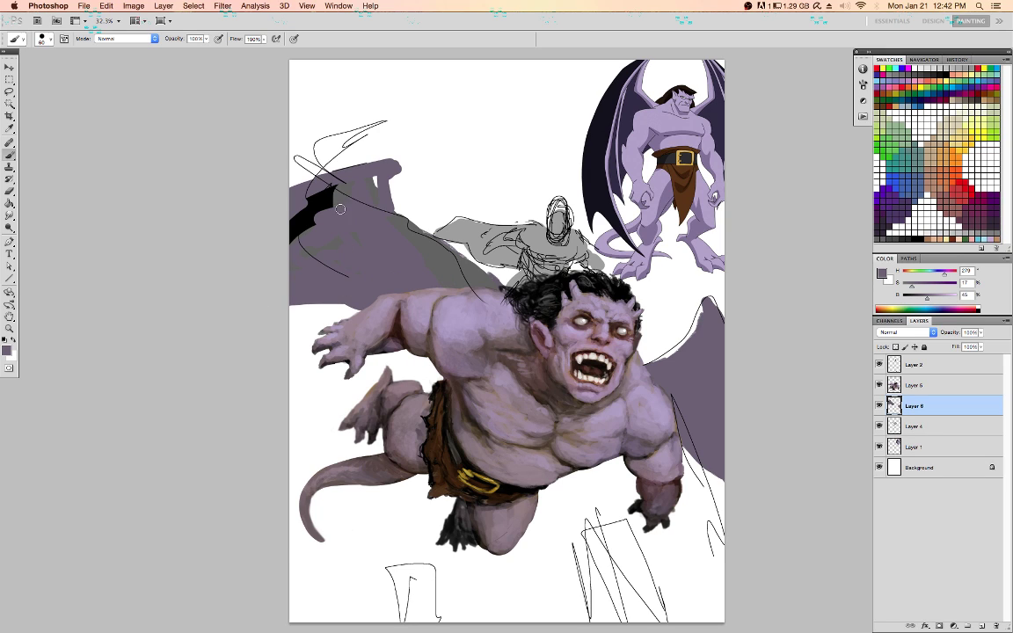
mouse_move(341, 208)
mouse_down()
mouse_move(397, 171)
mouse_move(391, 185)
mouse_move(407, 160)
mouse_move(424, 163)
mouse_move(361, 179)
mouse_up()
key(super+s)
Move the cartoon reference on Layer 1 slightly downward so that its whole wing tops fit on the canvas
click(932, 447)
key(v)
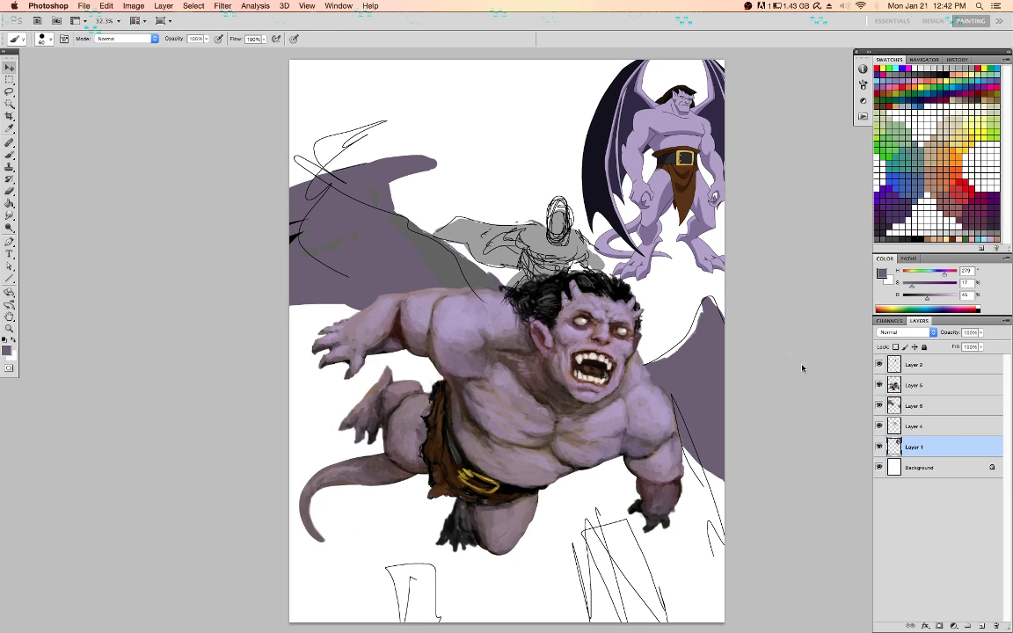
mouse_move(693, 296)
mouse_down()
mouse_move(692, 324)
mouse_move(695, 313)
mouse_up()
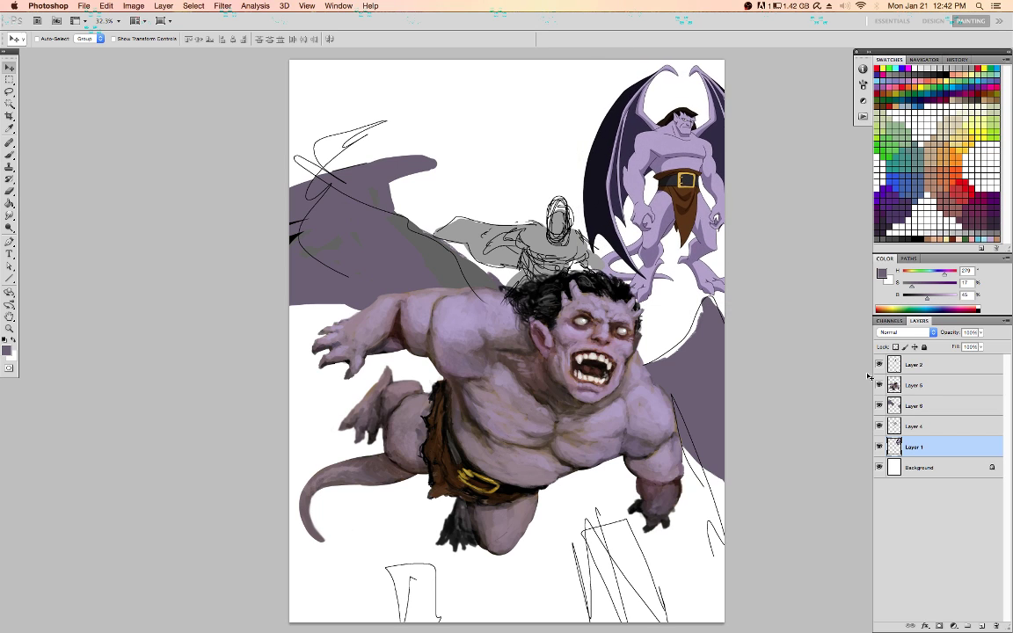
On the wing layer, extend the upper wing tip and cover the remaining grey areas with muted purple
click(951, 407)
key(b)
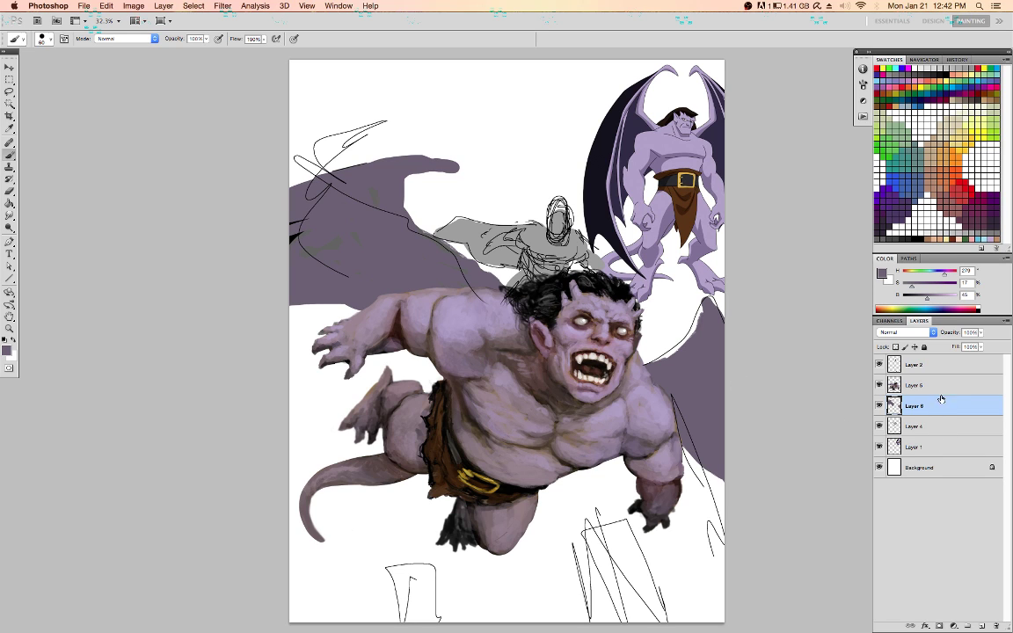
On the creature's layer, soften the belly shading with sampled skin tones using a textured brush at 90 px
click(908, 386)
right_click(488, 387)
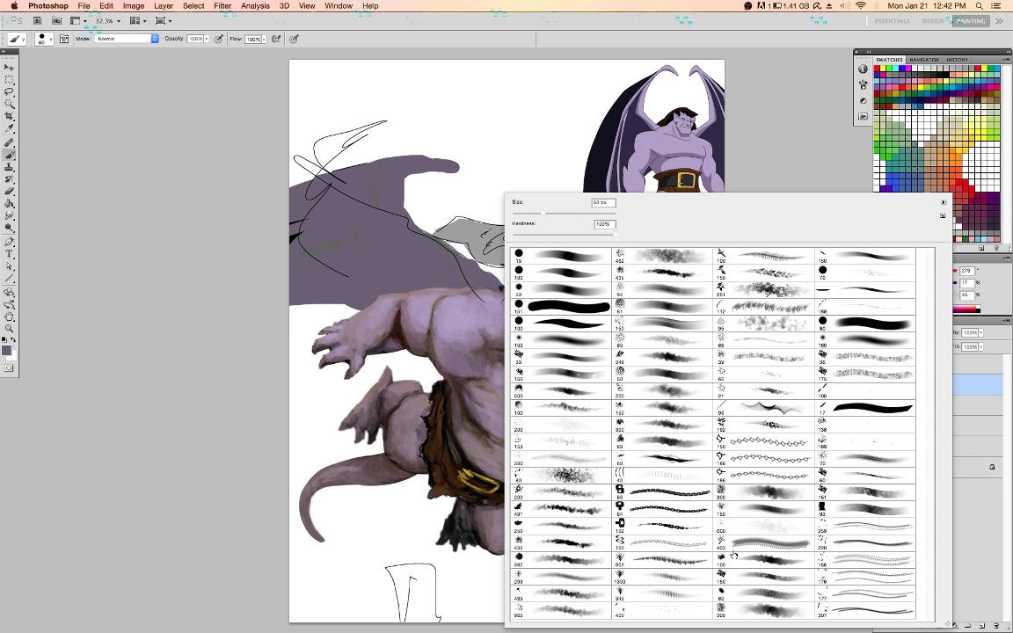
click(736, 574)
key(Return)
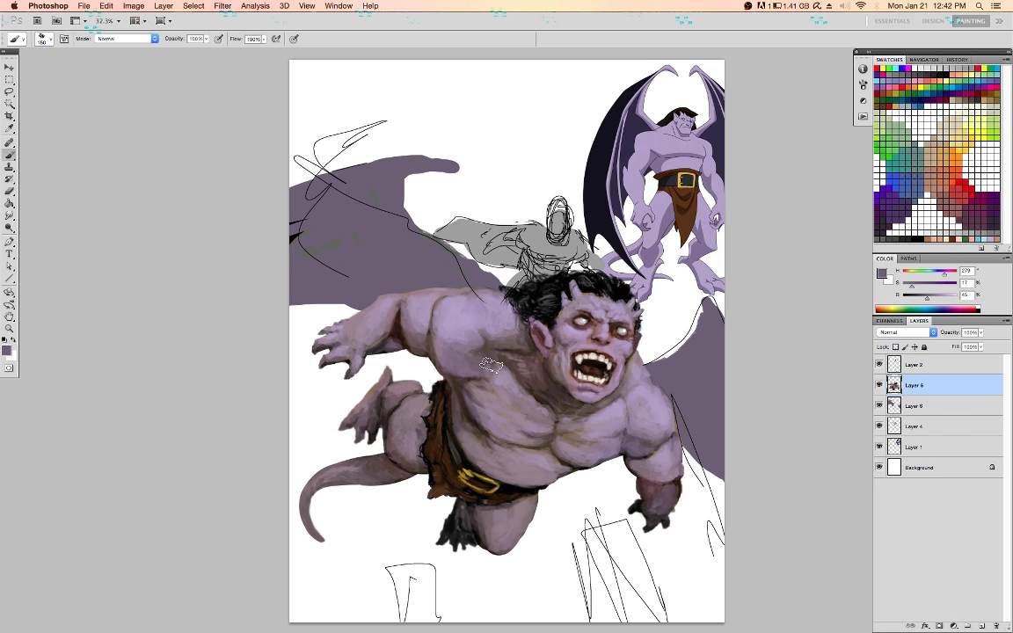
key([)
key([)
key([)
alt+click(502, 428)
alt+click(526, 451)
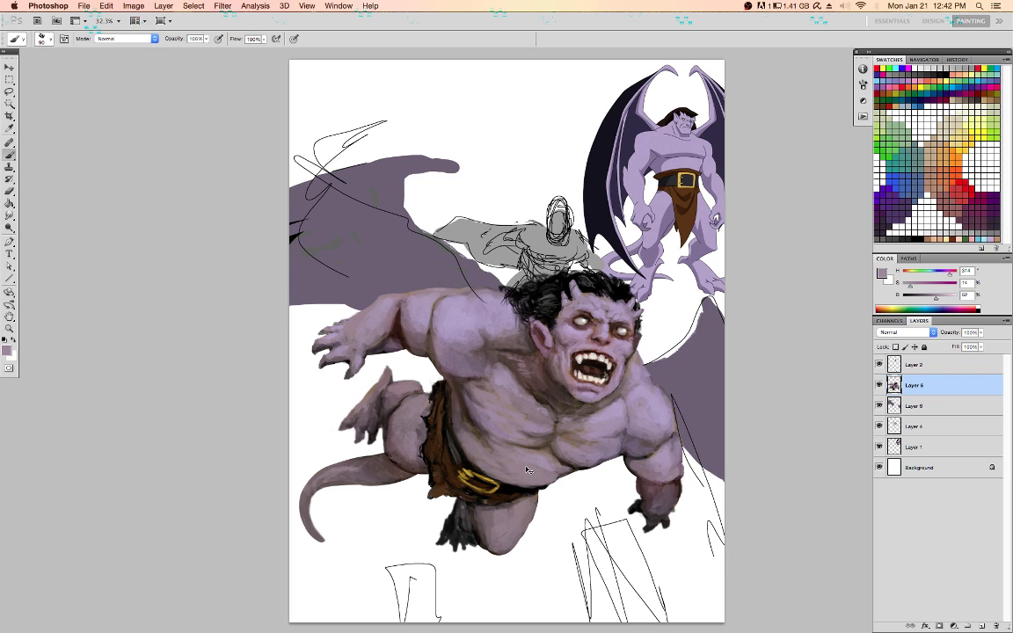
Reshape the creature's torso slightly with Liquify at brush size 500, comparing the result with the previous state
key(super+shift+x)
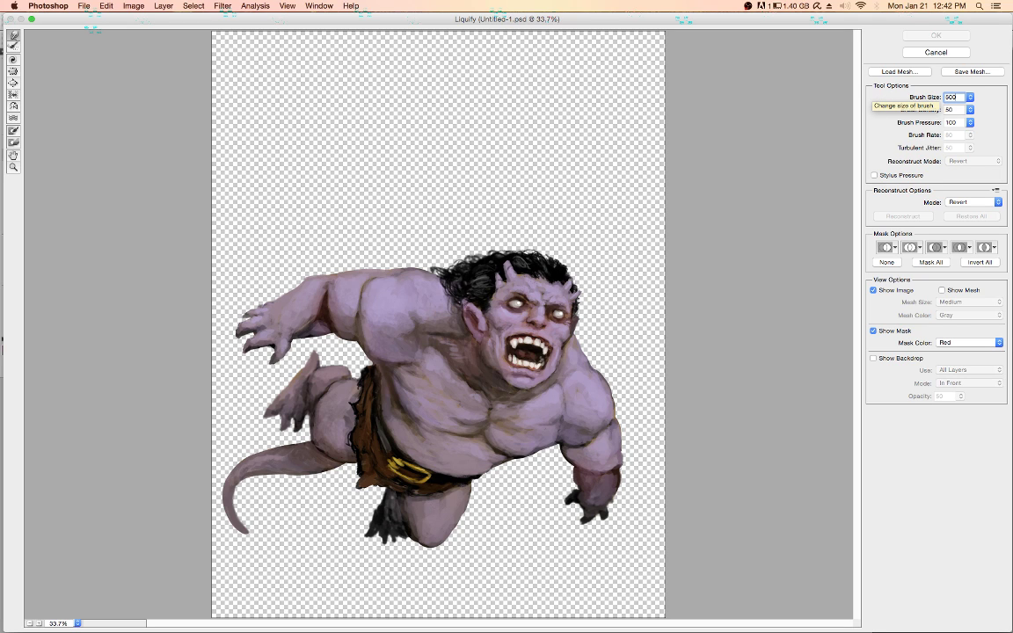
click(469, 426)
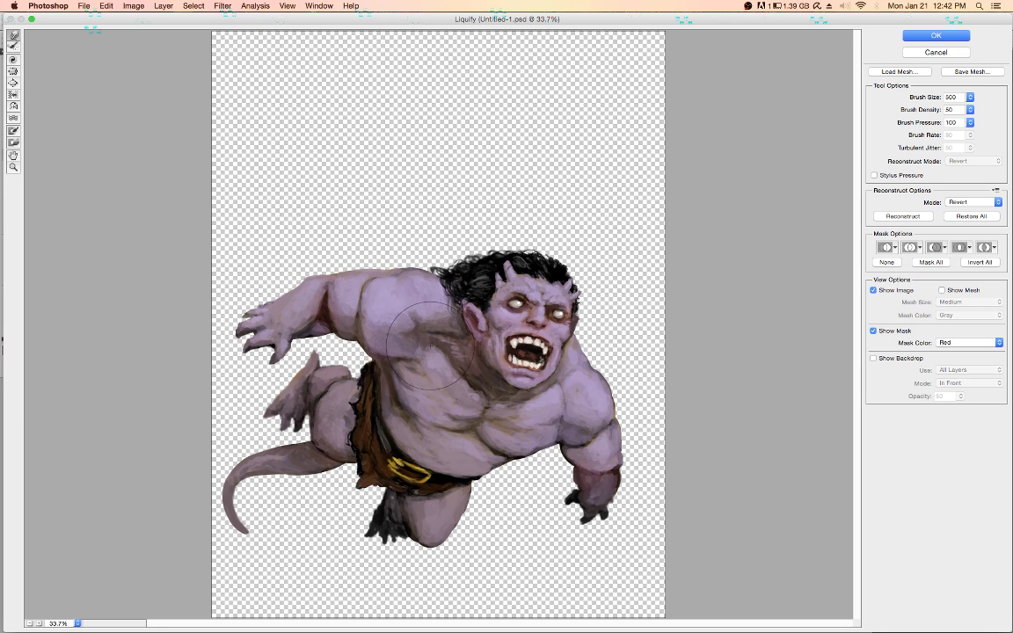
drag(413, 397, 411, 407)
key(Return)
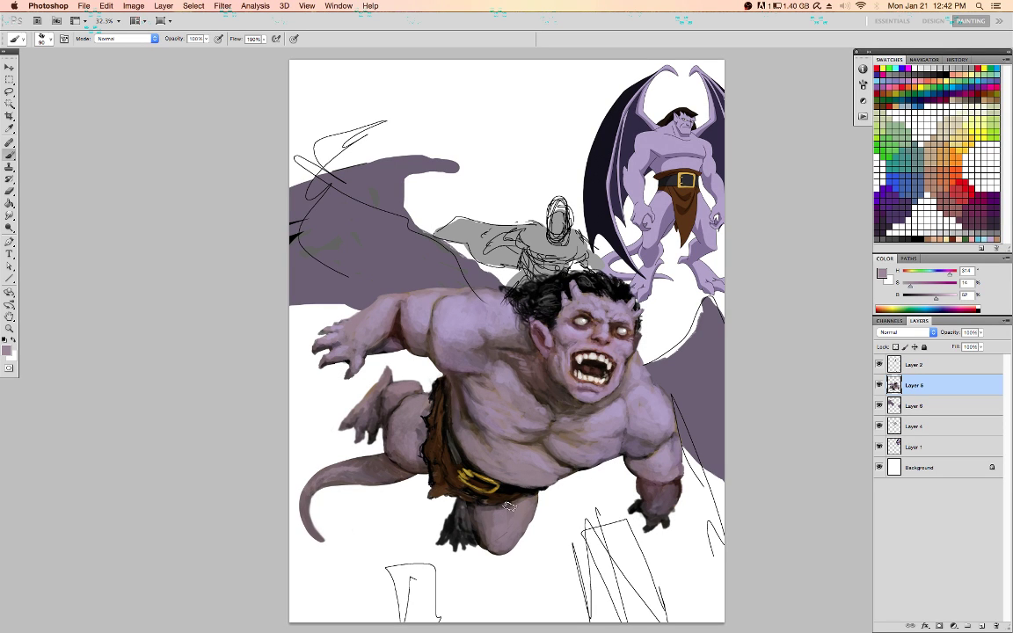
key(super+z)
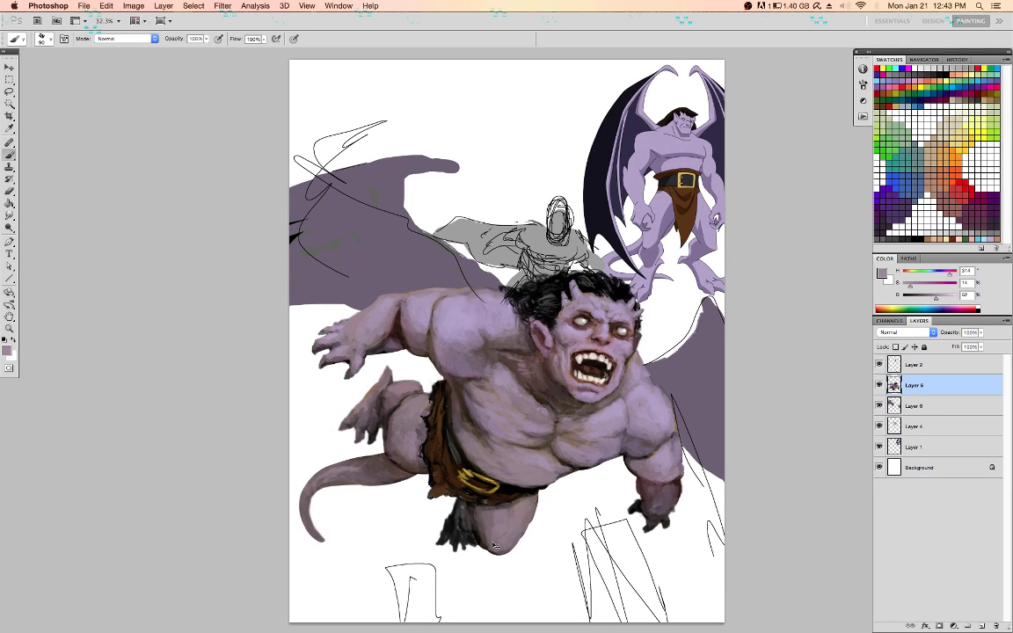
key(super+z)
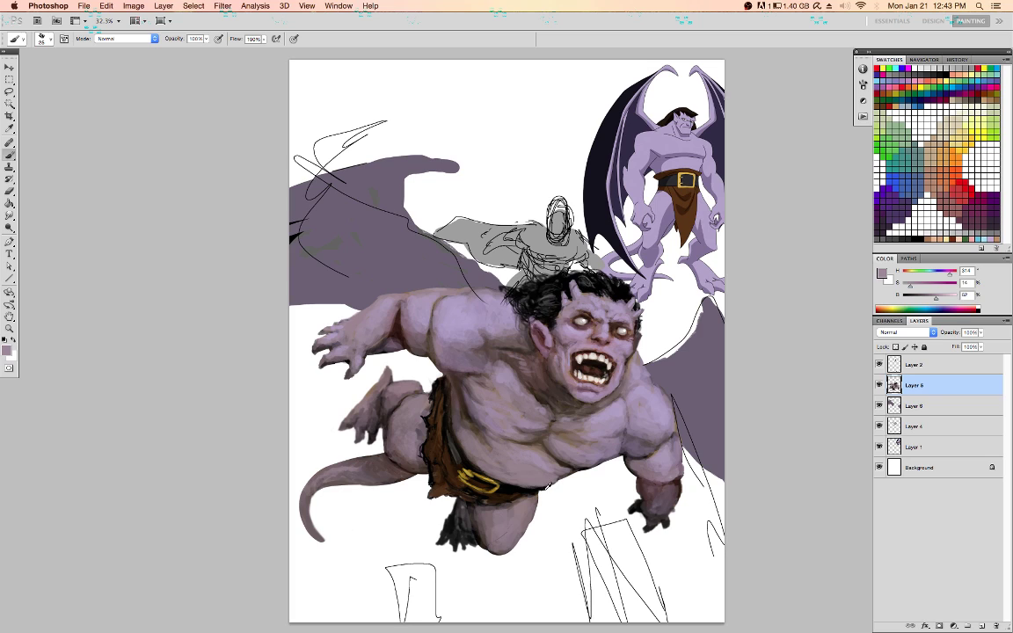
Refine the belly edge above the belt and the chest shading with a smaller brush, using sampled black and skin tones
alt+click(494, 437)
alt+click(529, 492)
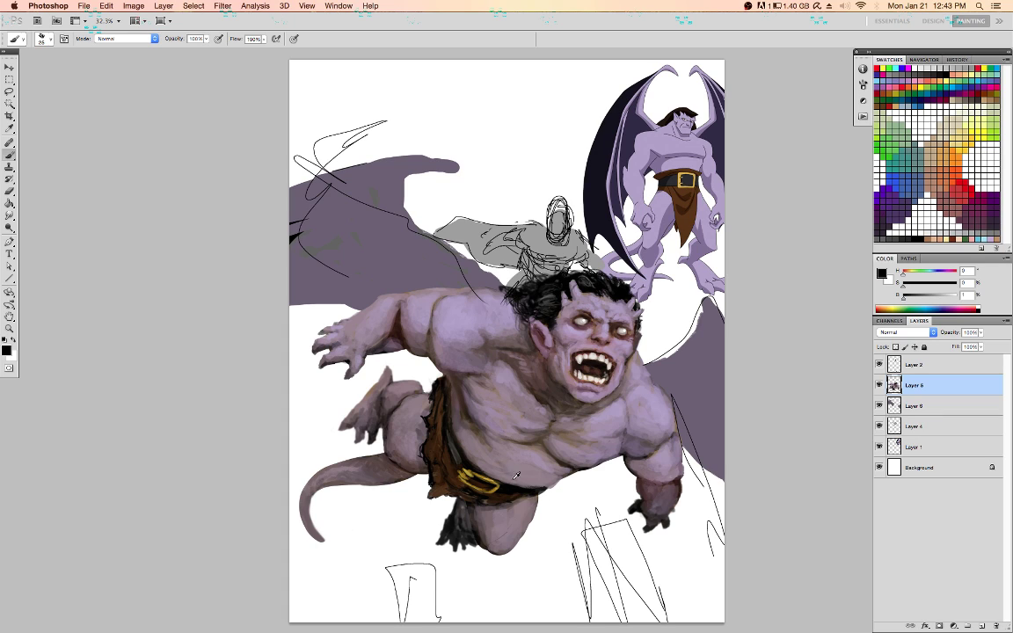
alt+click(473, 431)
drag(526, 485, 511, 483)
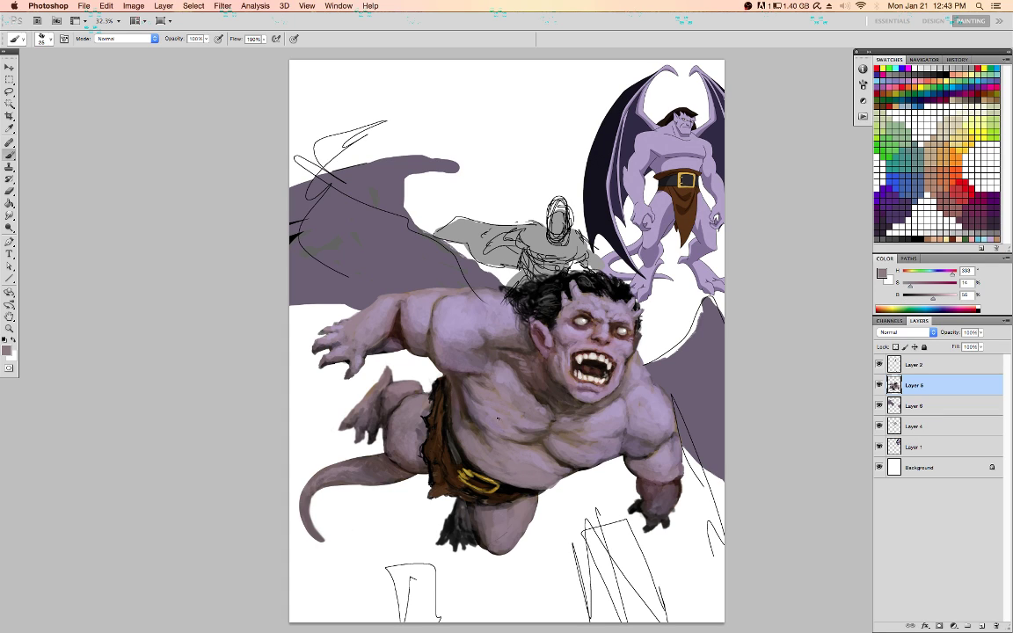
alt+click(491, 369)
alt+click(491, 354)
alt+click(482, 340)
alt+click(482, 330)
Lock the wing layer's transparency, then paint black strokes on the membrane behind the raised arm and light purple on its tip
click(937, 407)
key(/)
key(d)
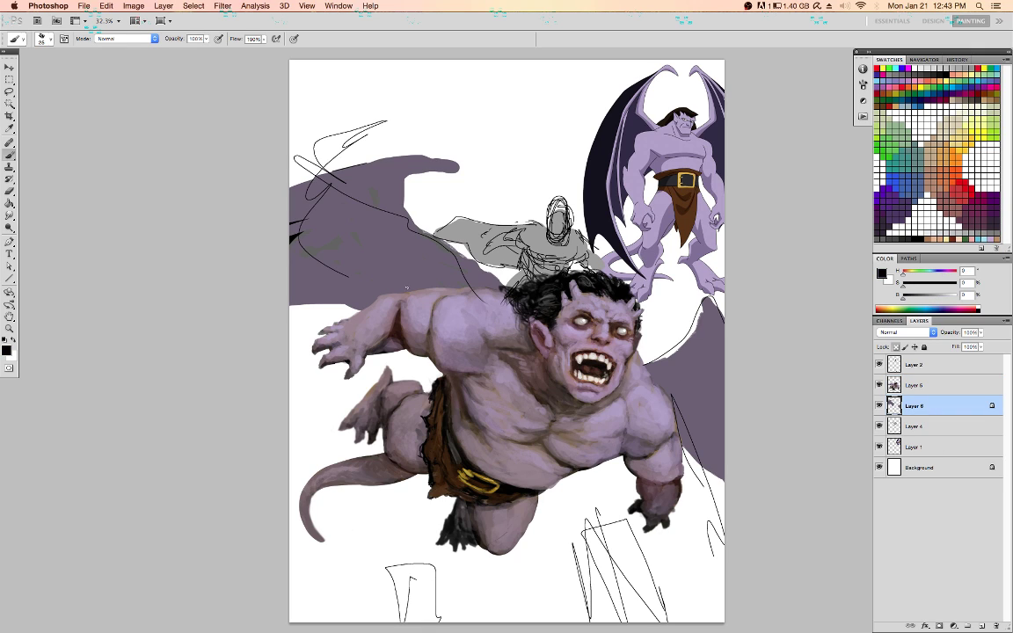
mouse_move(295, 223)
mouse_down()
mouse_move(356, 190)
mouse_move(299, 230)
mouse_move(379, 184)
mouse_move(453, 164)
mouse_move(410, 165)
mouse_up()
alt+click(405, 183)
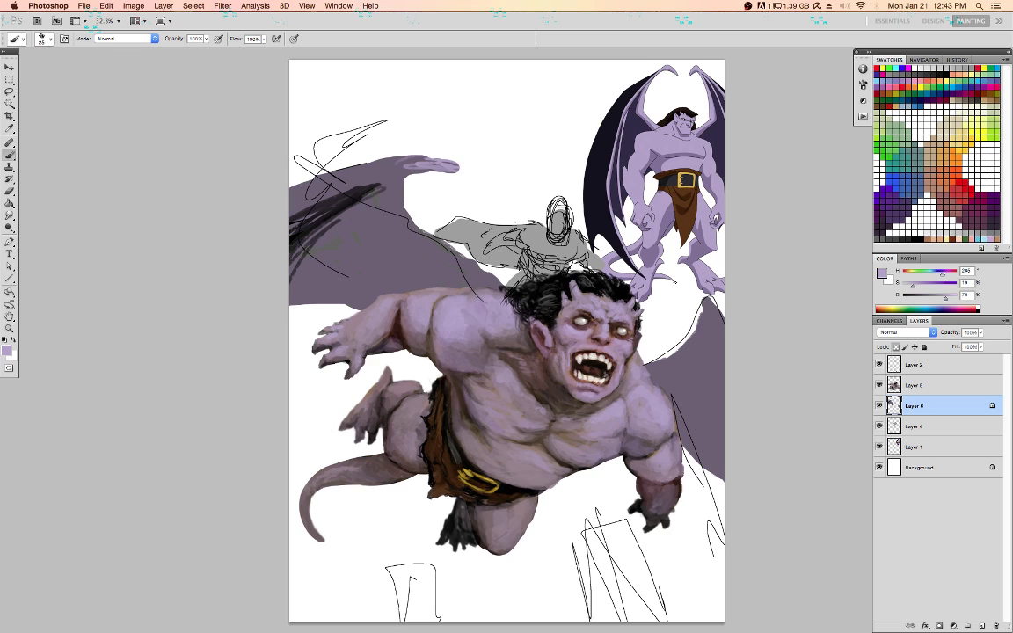
Extend the top of the wing behind the planted arm in muted purple and darken its membrane with black
alt+click(699, 291)
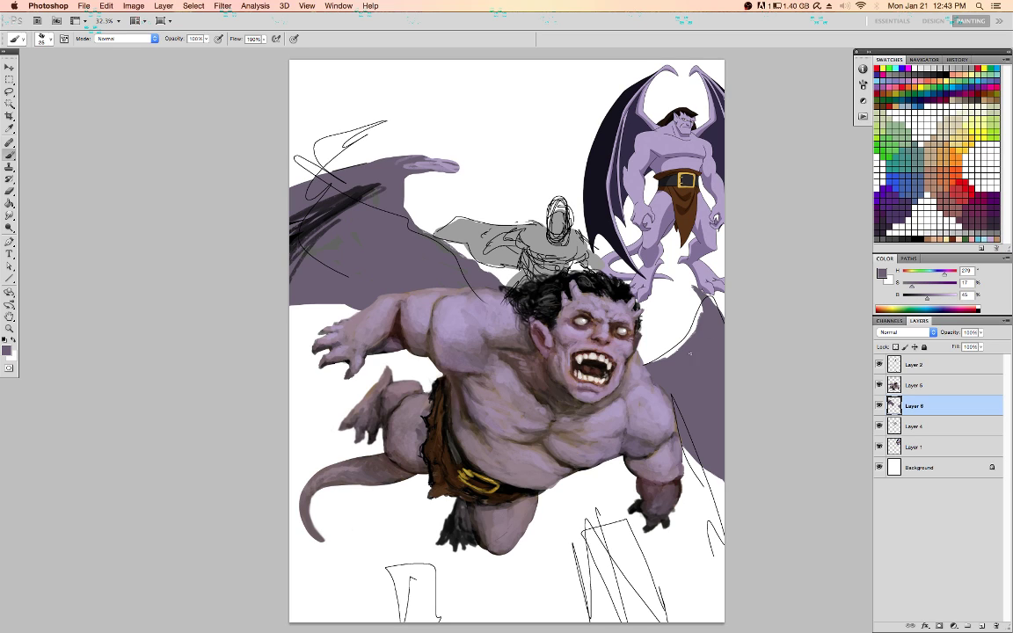
key(slash)
key(d)
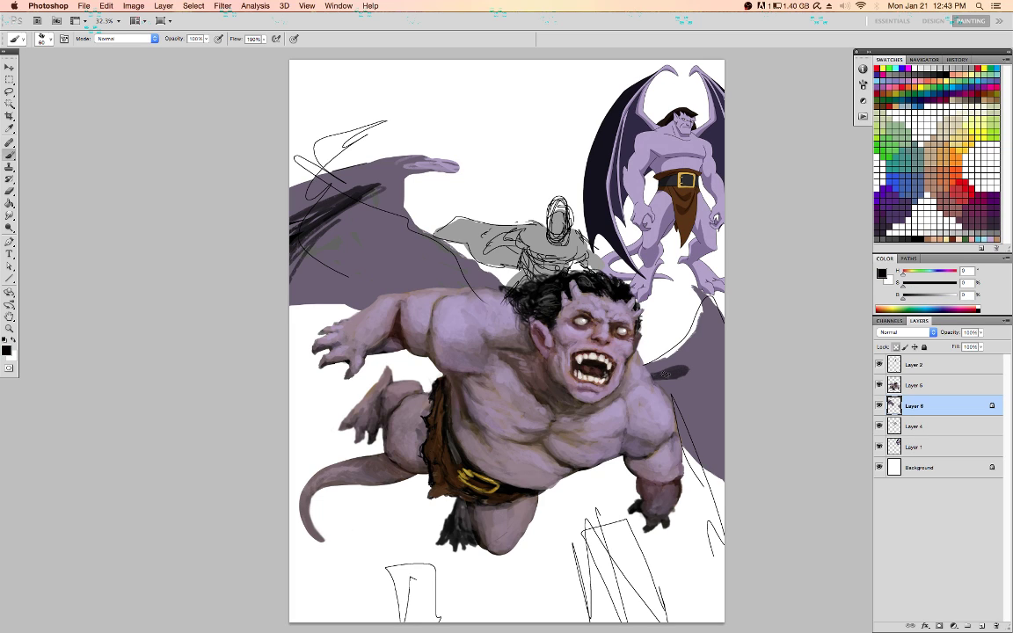
mouse_move(703, 361)
mouse_down()
mouse_move(685, 388)
mouse_move(711, 338)
mouse_move(703, 389)
mouse_move(669, 396)
mouse_move(700, 403)
mouse_move(720, 471)
mouse_move(722, 356)
mouse_move(710, 360)
mouse_move(710, 312)
mouse_move(724, 352)
mouse_move(645, 374)
mouse_move(686, 429)
mouse_move(703, 405)
mouse_move(720, 432)
mouse_move(709, 392)
mouse_move(649, 390)
mouse_move(703, 362)
mouse_move(695, 391)
mouse_up()
Paint the upper edge and finger bones of the wing behind the planted arm with a smaller brush in light purple
alt+click(704, 275)
key(bracketleft)
key(bracketleft)
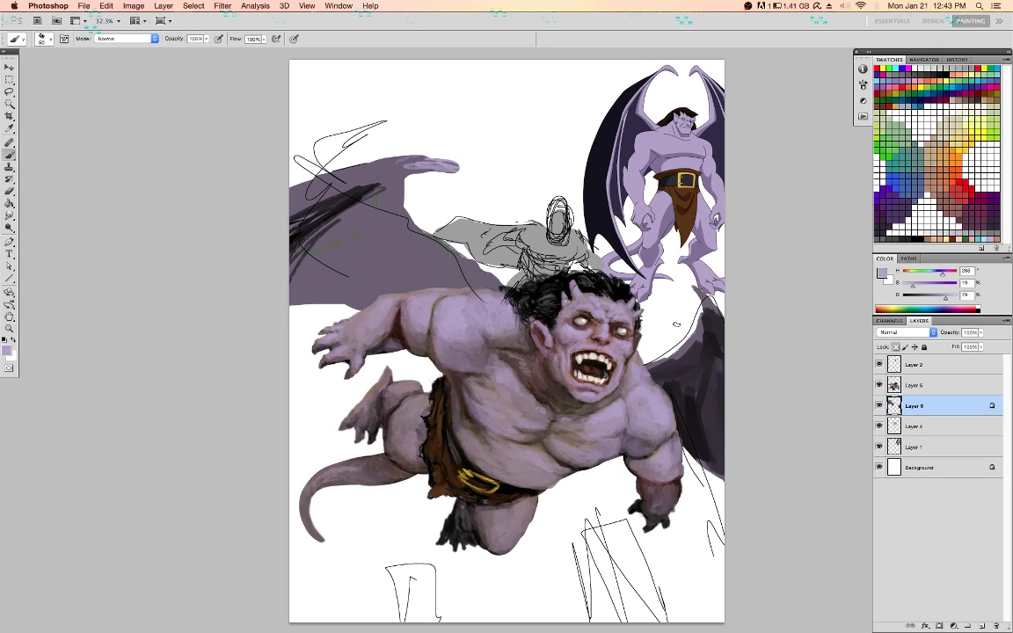
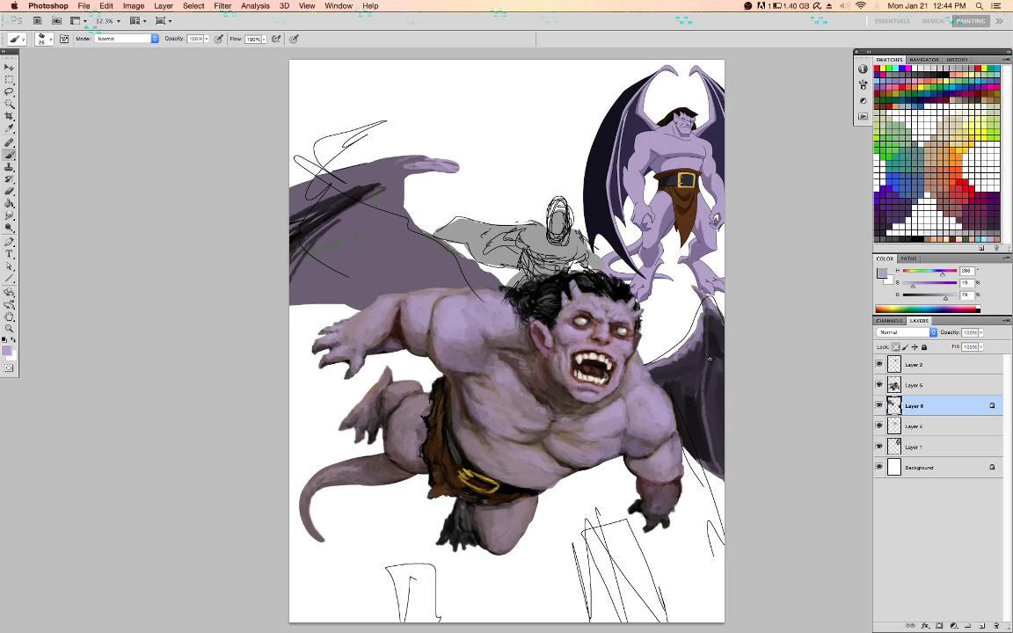
drag(709, 319, 716, 462)
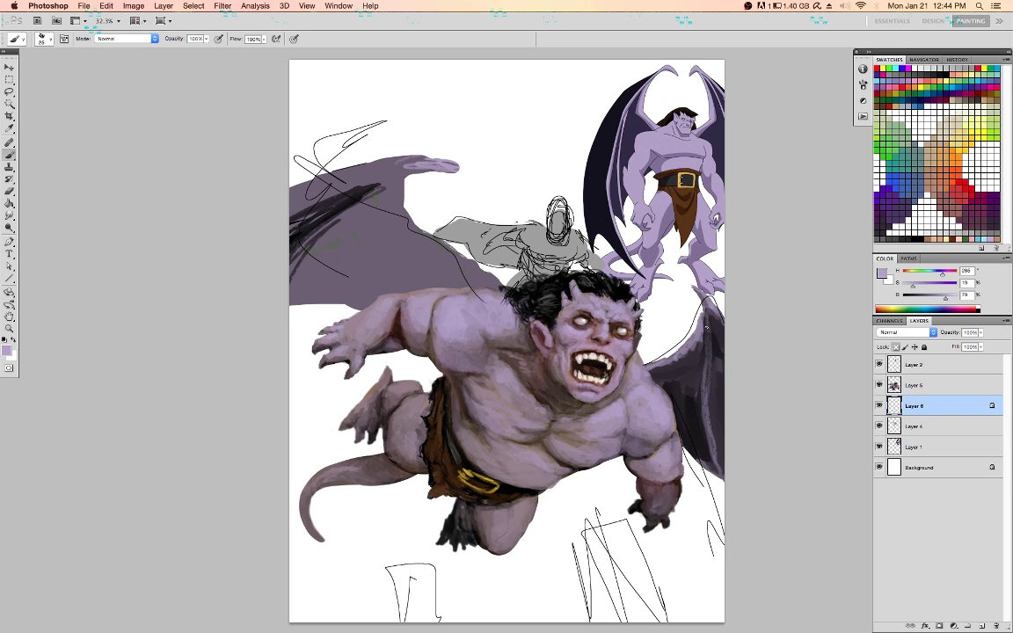
mouse_move(706, 327)
mouse_down()
mouse_move(715, 314)
mouse_move(721, 341)
mouse_move(717, 318)
mouse_up()
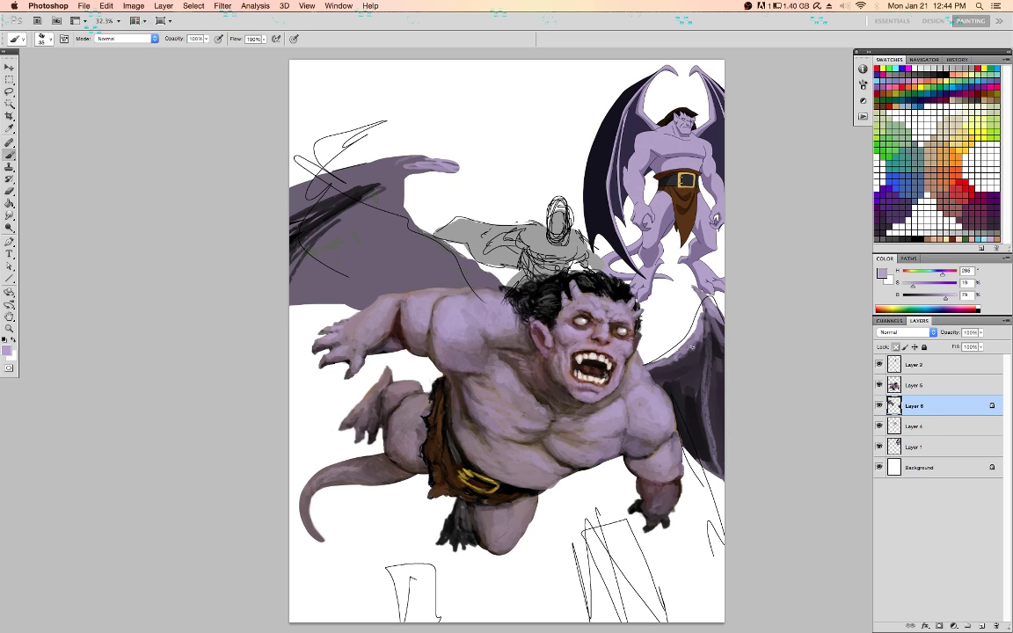
Refine the ridges and membrane shadows of the wing behind the planted arm with sampled mid purple and near-black
alt+click(692, 343)
mouse_move(668, 364)
mouse_down()
mouse_move(651, 369)
mouse_move(695, 347)
mouse_up()
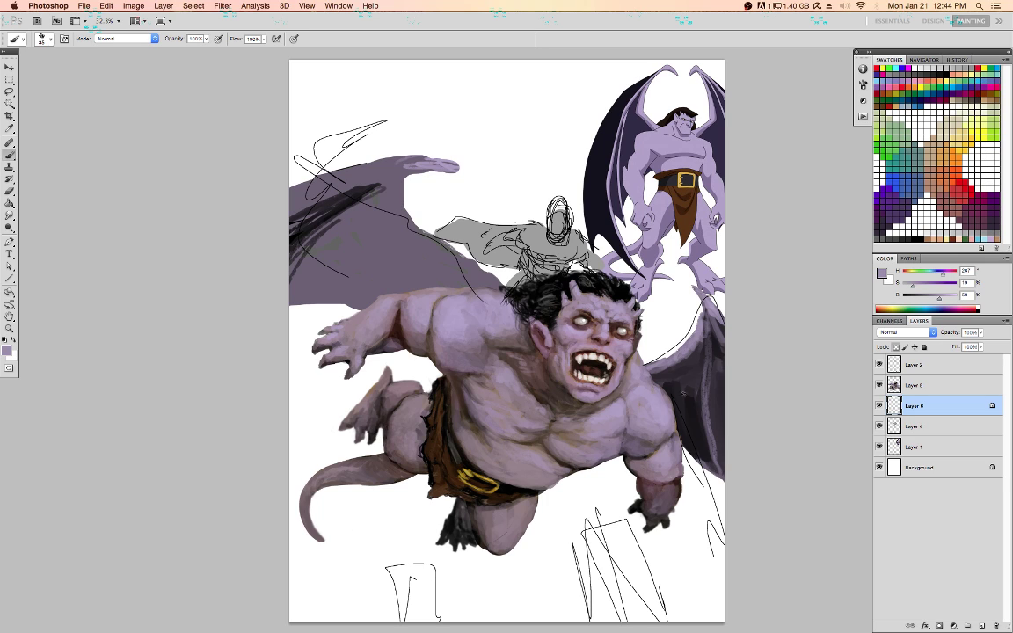
alt+click(705, 458)
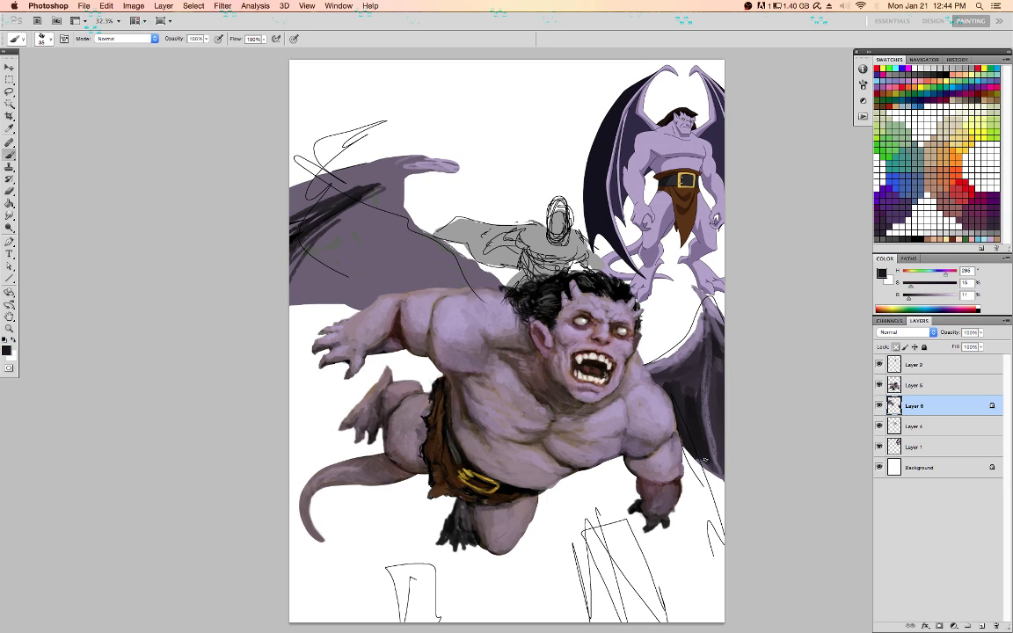
Taper the upper tip of the wing behind the raised arm and paint its leading edge in sampled mid purple
alt+click(703, 324)
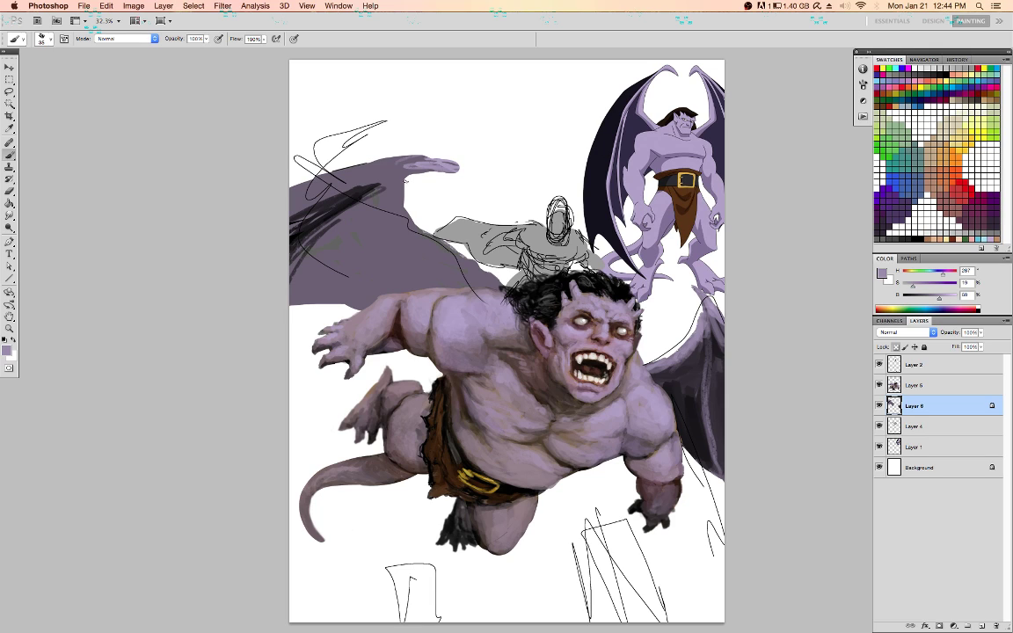
key(slash)
drag(444, 161, 462, 167)
key(slash)
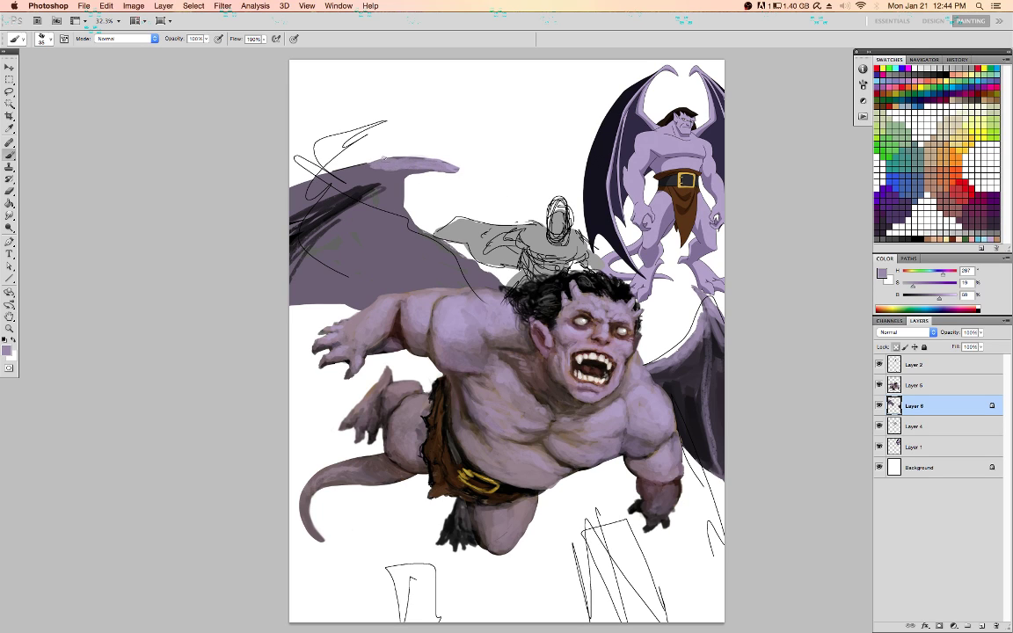
drag(289, 193, 383, 180)
Darken the membrane of the wing behind the raised arm with near-black strokes fanning down from its upper joint
alt+click(338, 204)
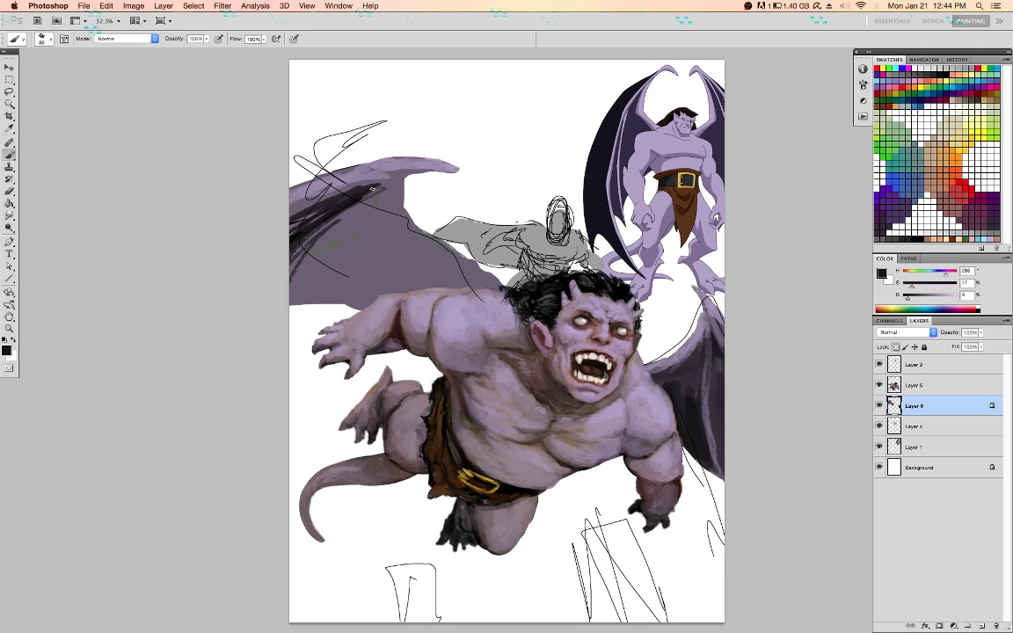
mouse_move(388, 195)
mouse_down()
mouse_move(389, 237)
mouse_move(399, 230)
mouse_move(482, 288)
mouse_move(369, 220)
mouse_move(348, 222)
mouse_move(360, 212)
mouse_move(339, 264)
mouse_up()
mouse_move(356, 215)
mouse_down()
mouse_move(339, 268)
mouse_move(322, 279)
mouse_up()
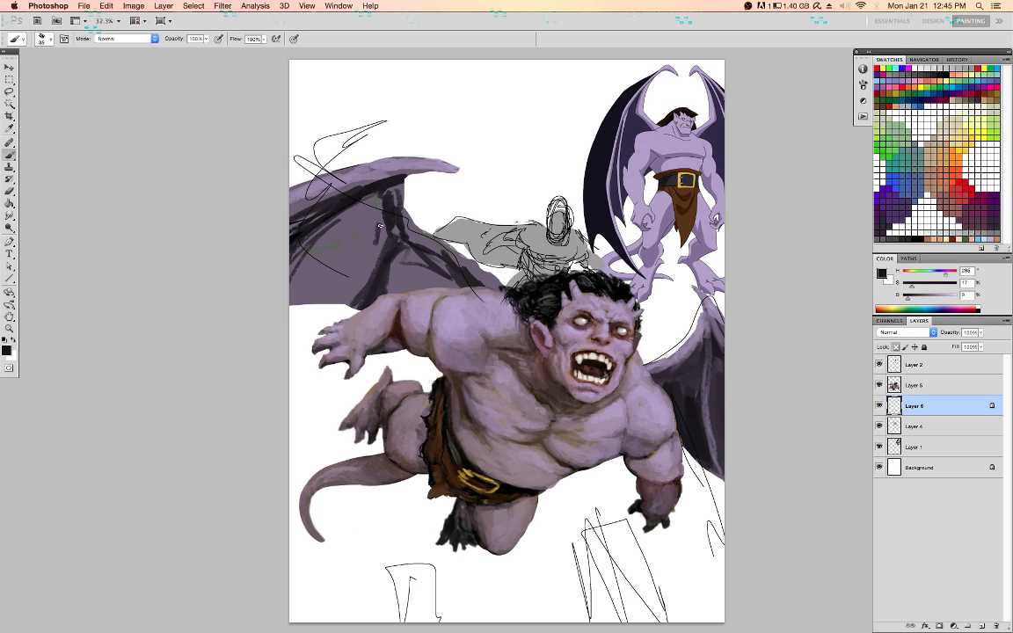
mouse_move(348, 189)
mouse_down()
mouse_move(295, 273)
mouse_move(286, 264)
mouse_move(264, 273)
mouse_move(263, 257)
mouse_up()
mouse_move(315, 191)
mouse_down()
mouse_move(264, 251)
mouse_move(262, 236)
mouse_up()
drag(321, 259, 312, 275)
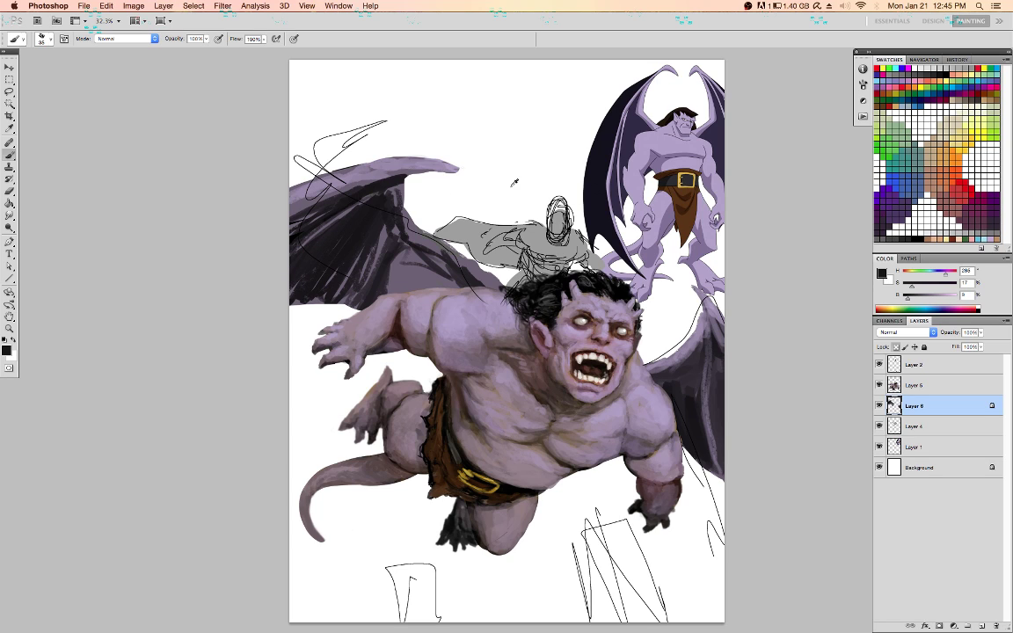
Highlight the top edge and finger bones of the wing behind the raised arm with light purple from the cartoon reference
alt+click(643, 180)
mouse_move(401, 163)
mouse_down()
mouse_move(376, 166)
mouse_move(447, 161)
mouse_up()
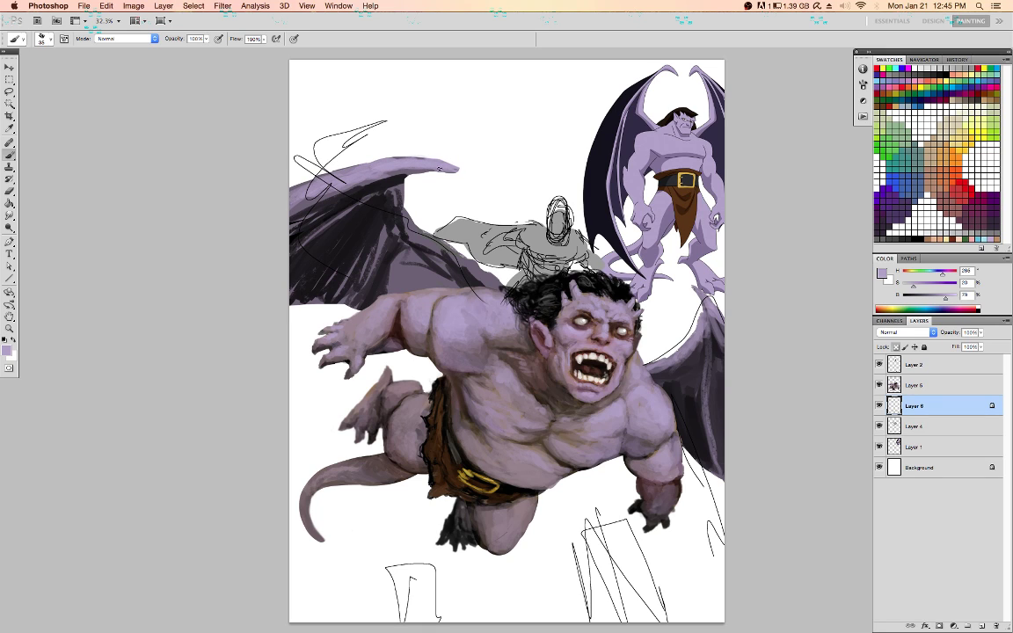
mouse_move(405, 188)
mouse_down()
mouse_move(406, 233)
mouse_move(421, 231)
mouse_move(402, 213)
mouse_move(451, 262)
mouse_up()
mouse_move(382, 237)
mouse_down()
mouse_move(402, 226)
mouse_move(361, 290)
mouse_move(402, 211)
mouse_move(381, 187)
mouse_move(313, 234)
mouse_move(390, 182)
mouse_move(294, 251)
mouse_up()
Erase the sketch lines on Layer 2 that cross both wings, using an enlarged brush
click(902, 369)
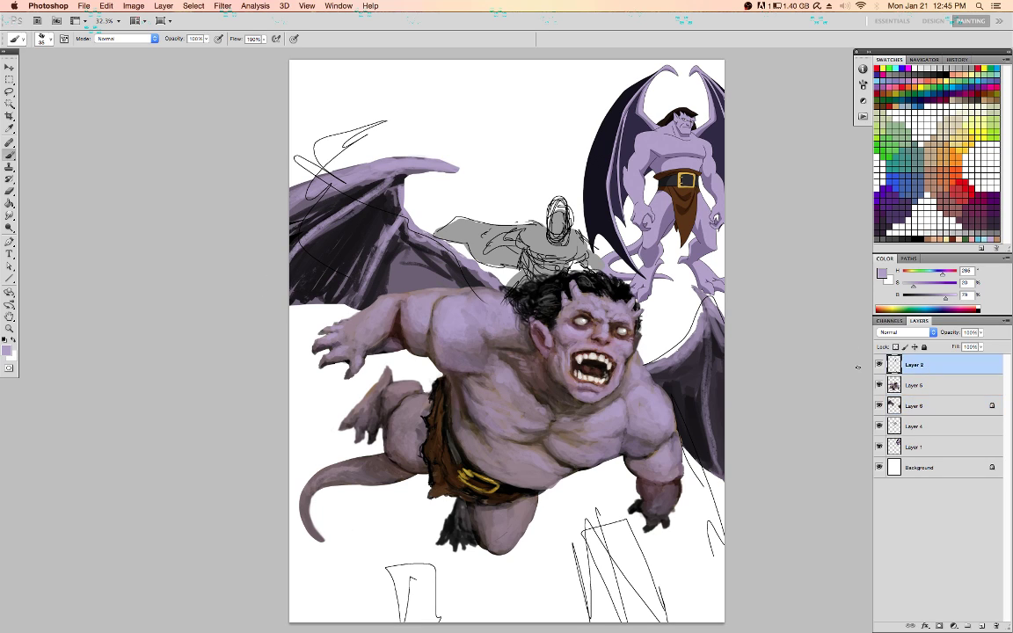
key(bracketright)
key(bracketright)
key(bracketright)
key(bracketright)
key(bracketright)
key(bracketright)
key(bracketright)
key(bracketright)
mouse_move(471, 298)
mouse_down()
mouse_move(425, 262)
mouse_move(403, 226)
mouse_move(448, 266)
mouse_move(389, 195)
mouse_move(414, 160)
mouse_move(378, 121)
mouse_move(367, 134)
mouse_move(303, 139)
mouse_up()
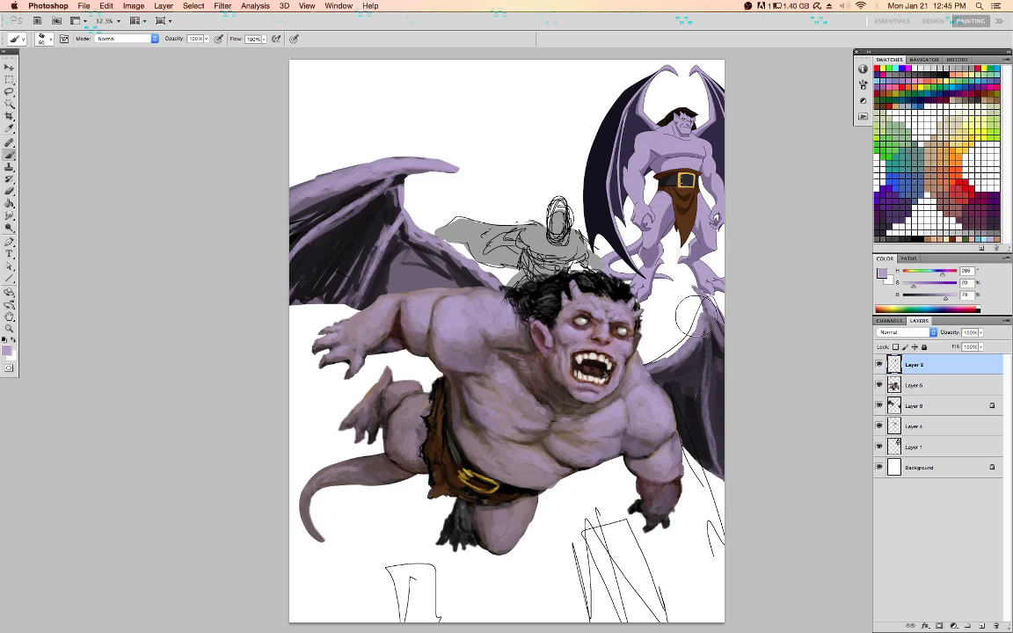
drag(627, 410, 749, 421)
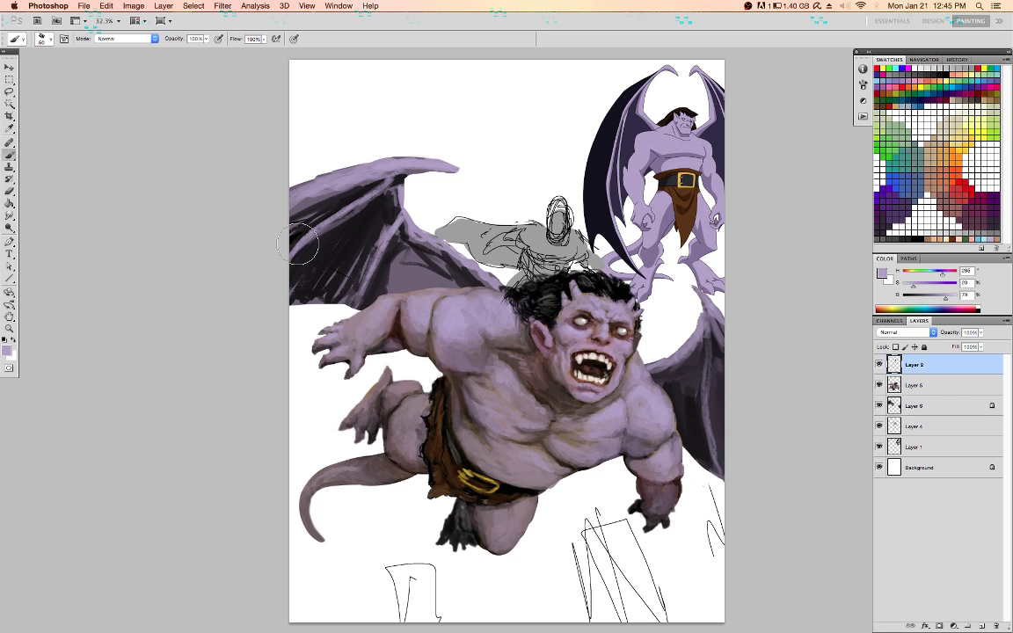
Unlock the wing layer's transparency and darken its midtones with a Levels value of 0.9
click(915, 407)
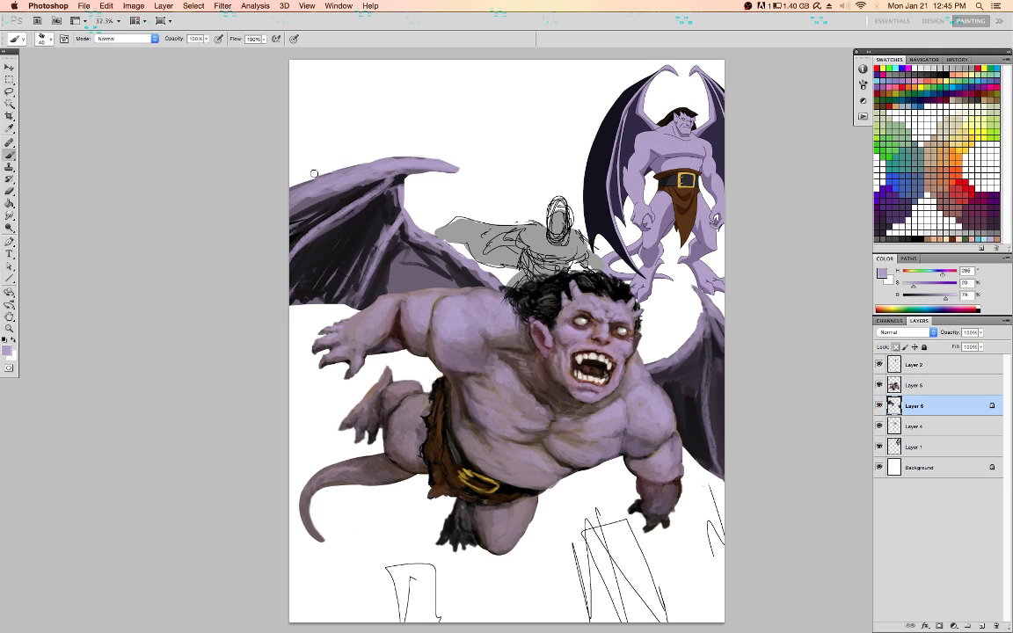
key(/)
key(ctrl+l)
key(Tab)
text(.9)
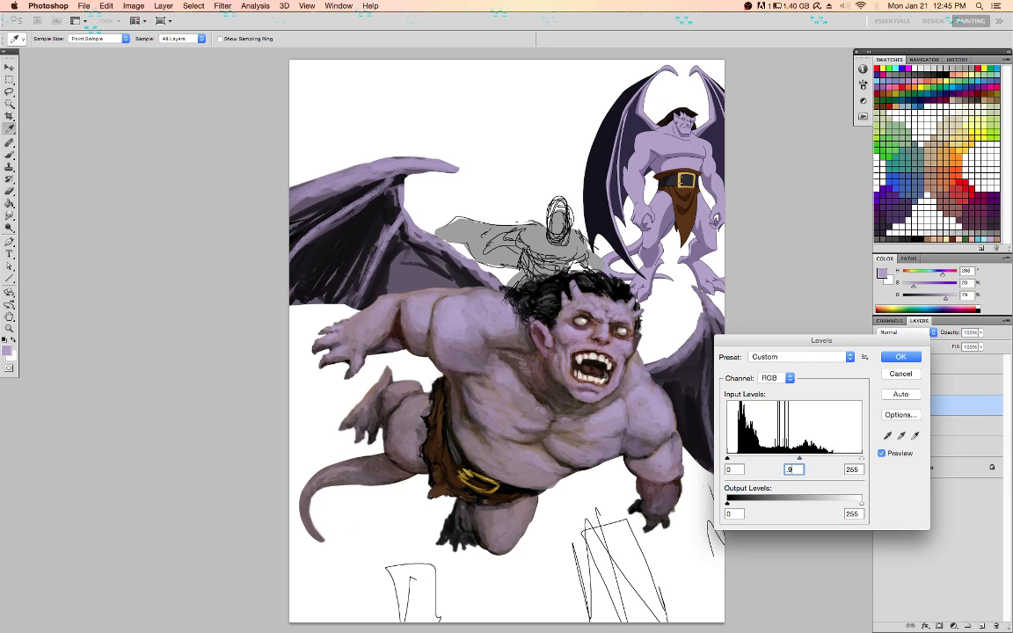
key(Return)
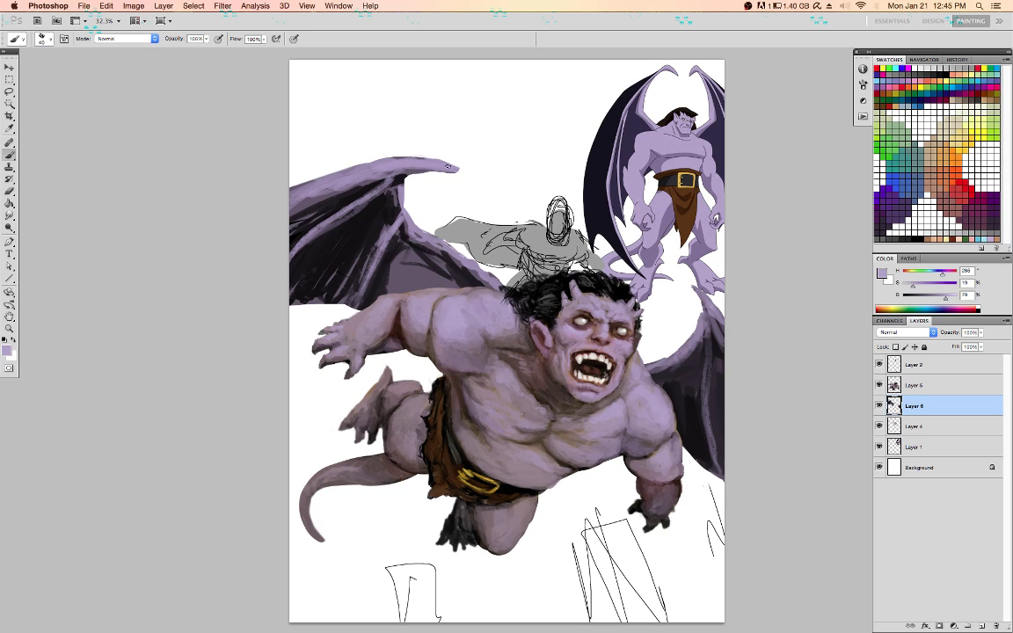
Relock the wing layer's transparency and add light purple highlights along the ridges of the wing behind the raised arm
key(slash)
drag(340, 182, 293, 199)
drag(383, 189, 358, 201)
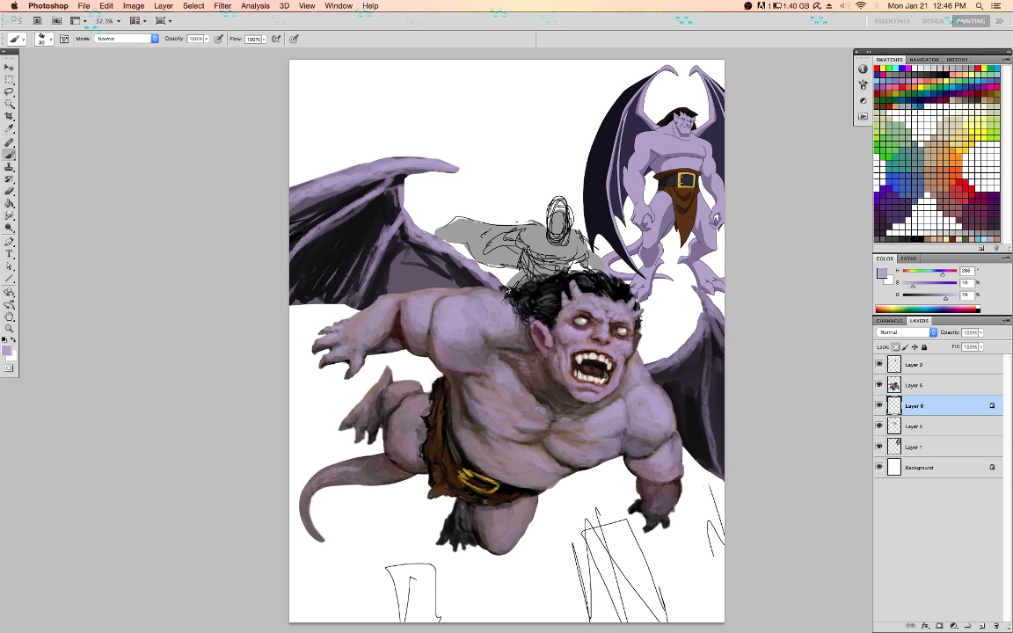
Unlock the wing layer's transparency and touch up the inner edge of the wing behind the lowered arm with sampled purple
click(895, 347)
alt+click(667, 359)
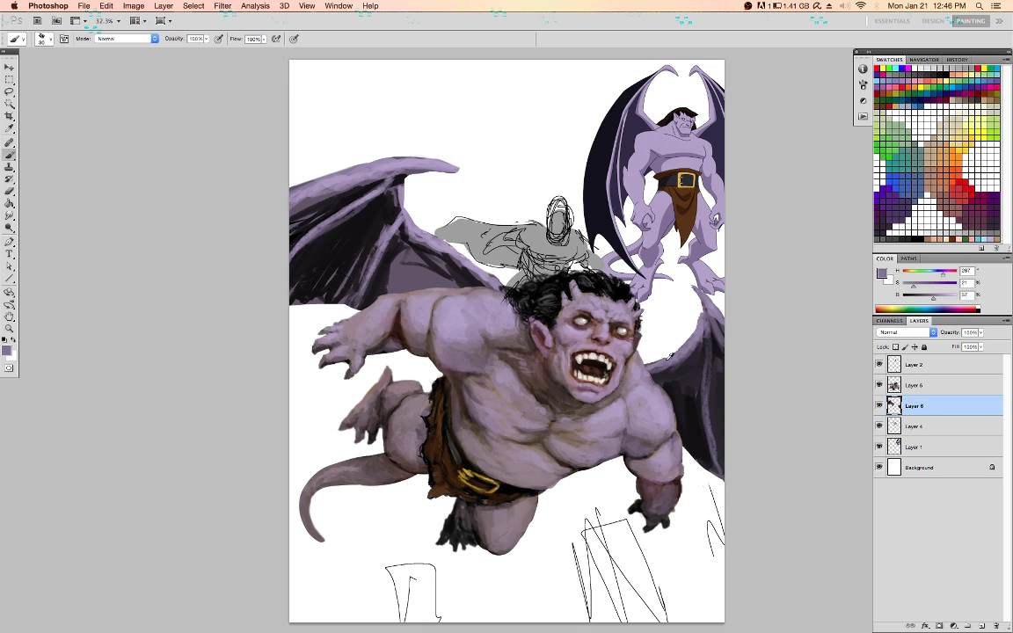
alt+click(717, 431)
alt+click(712, 426)
alt+click(708, 424)
Refine the lower tip and outer contour of the wing behind the lowered arm using dark and mid purples sampled from it
key(super+plus)
key(super+plus)
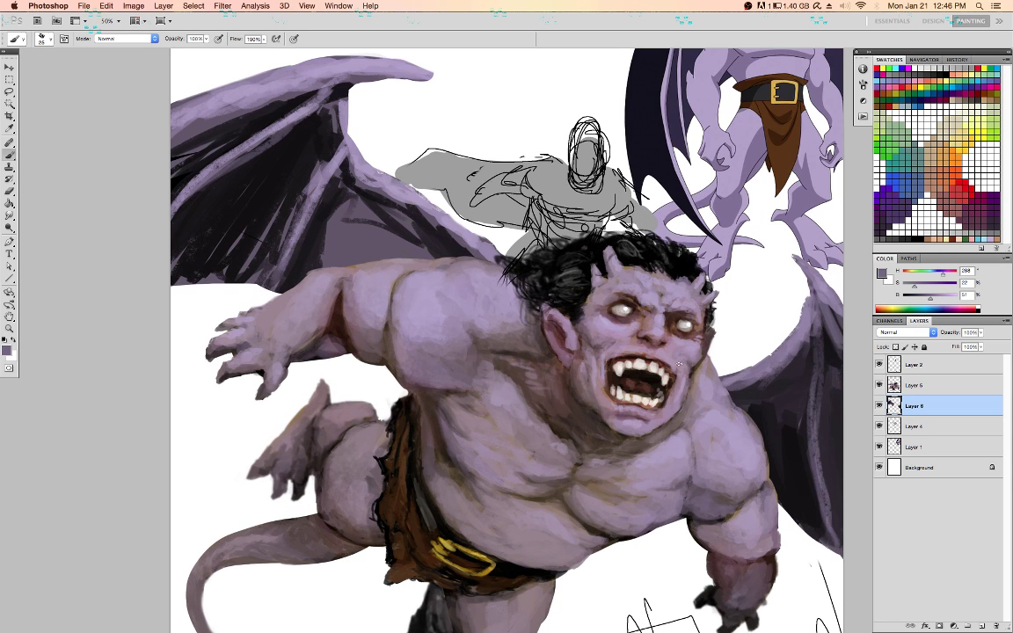
drag(770, 424, 660, 373)
alt+click(723, 398)
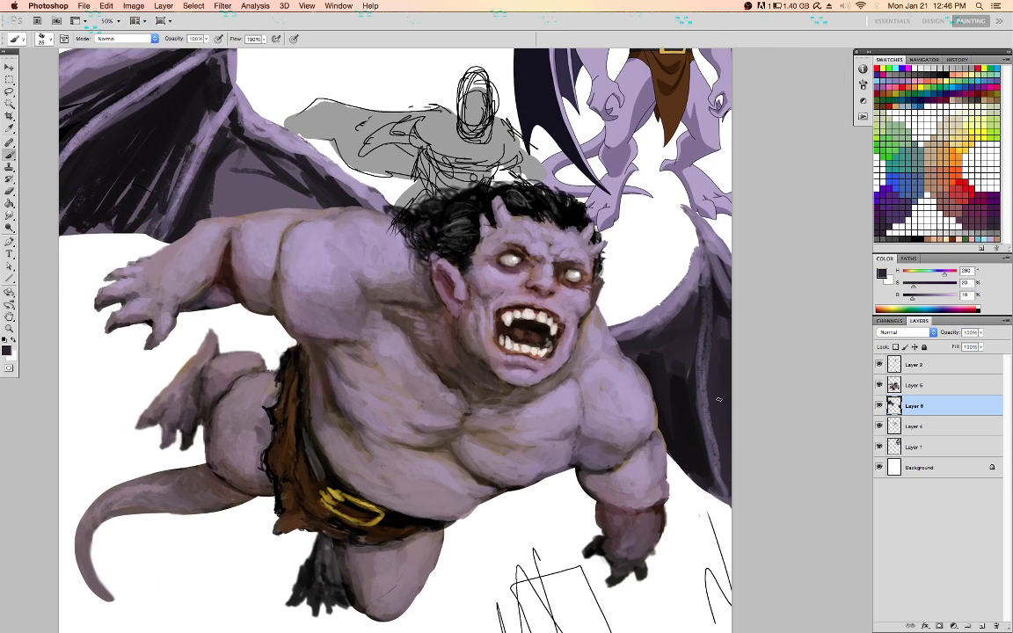
alt+click(714, 431)
drag(715, 465, 725, 498)
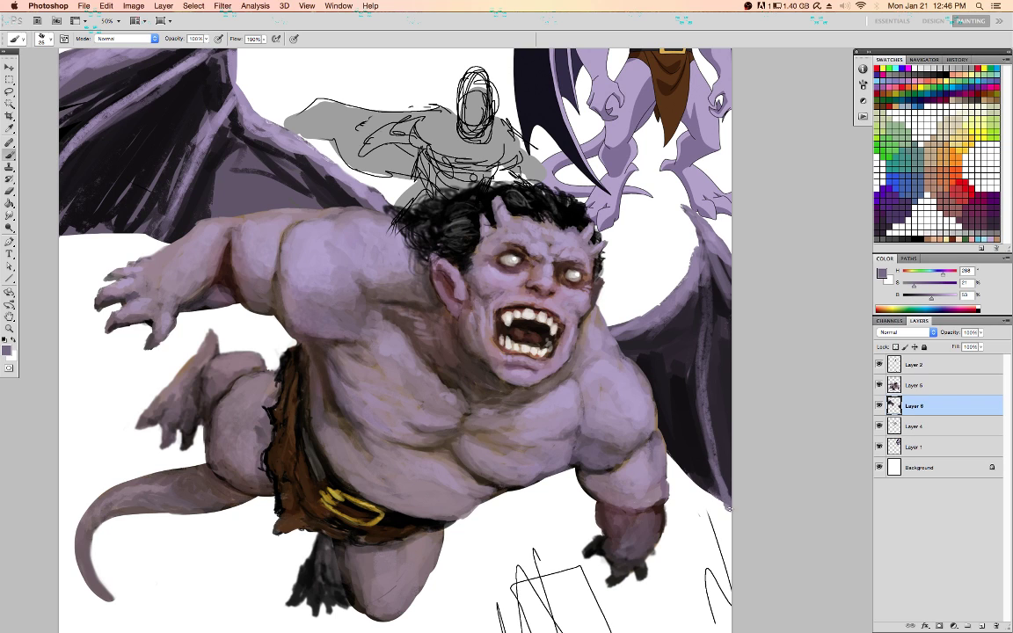
alt+click(680, 388)
alt+click(636, 321)
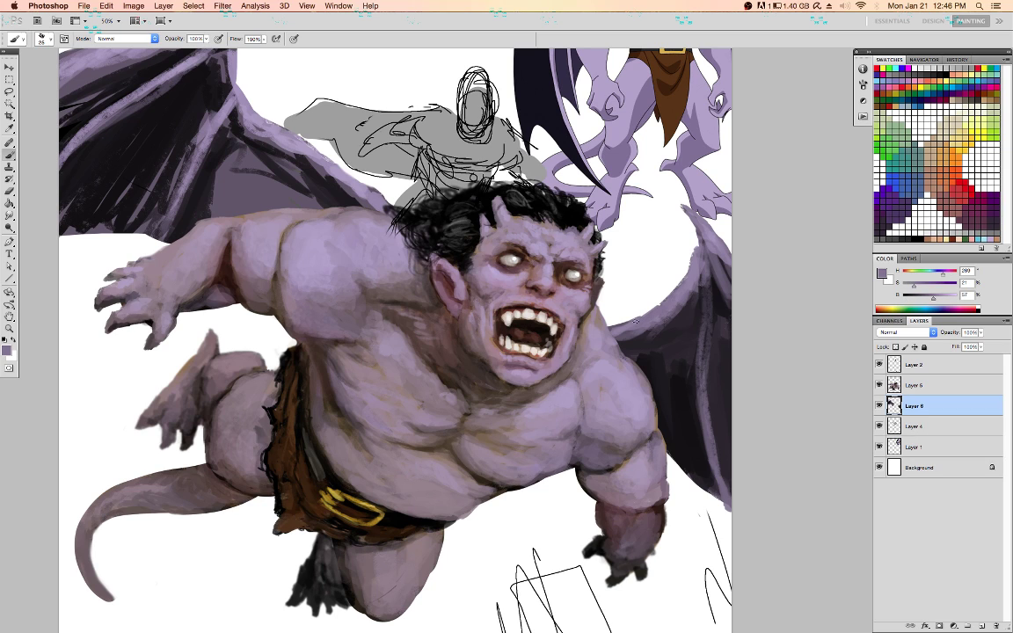
Relock the wing layer's transparency and add light purple highlights and dark shading to the wing behind the lowered arm
alt+click(715, 182)
key(slash)
drag(690, 264, 682, 287)
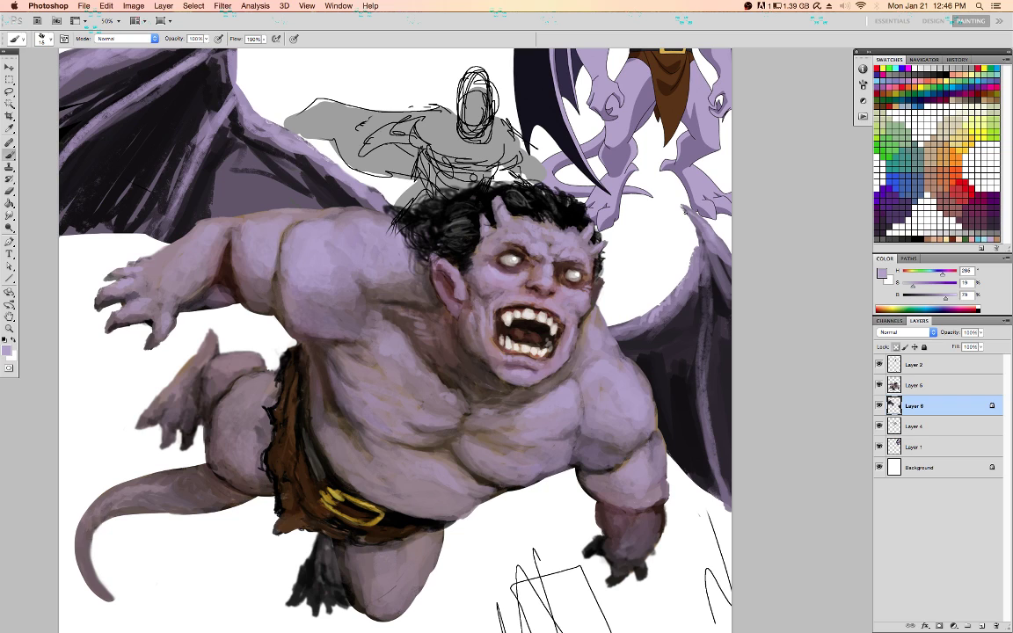
drag(686, 211, 727, 253)
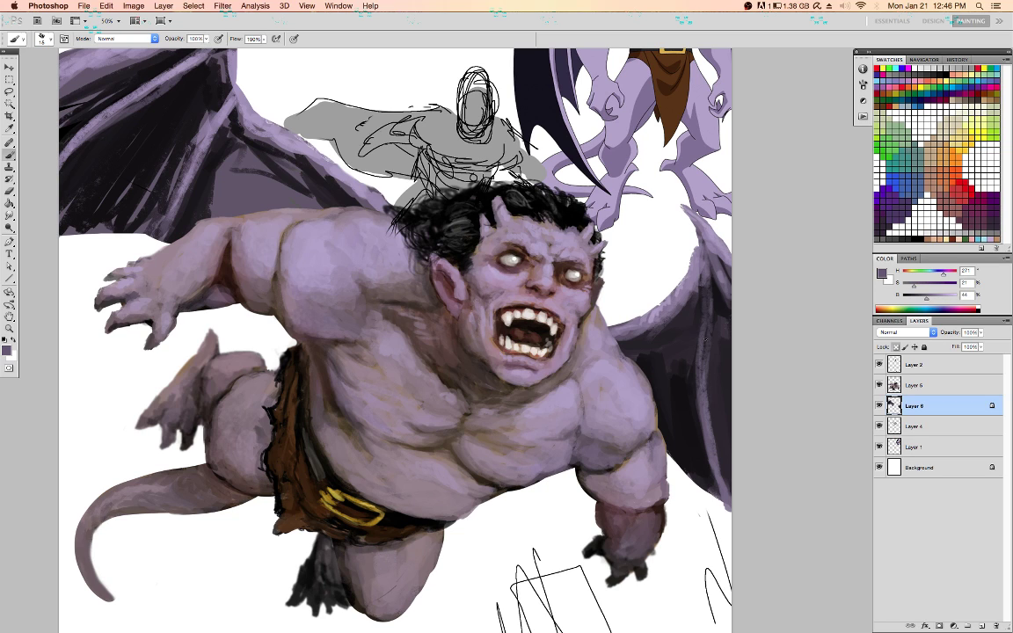
alt+click(679, 384)
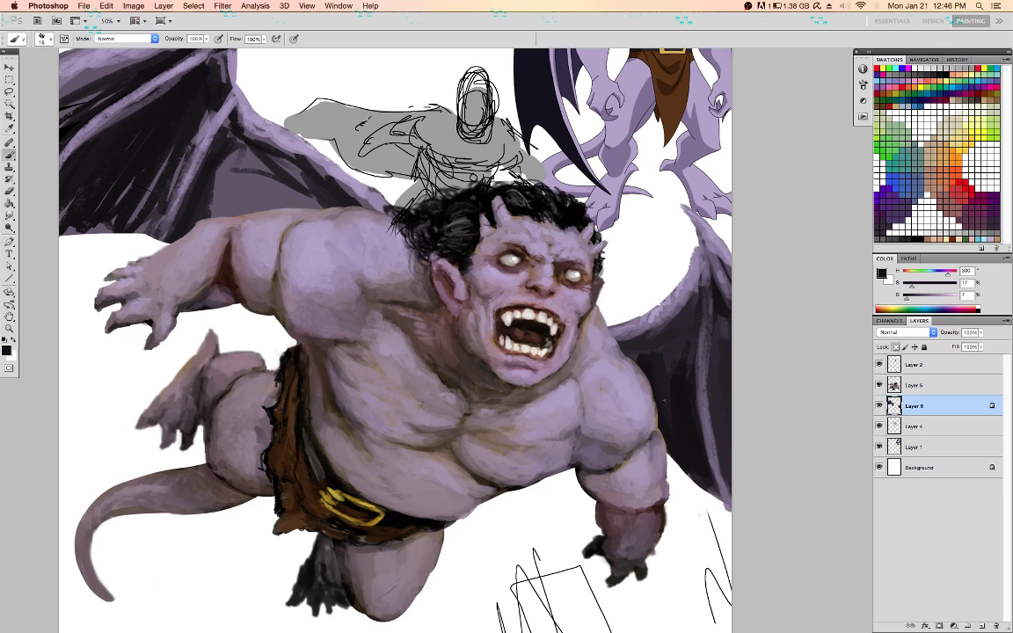
alt+click(653, 314)
alt+click(682, 406)
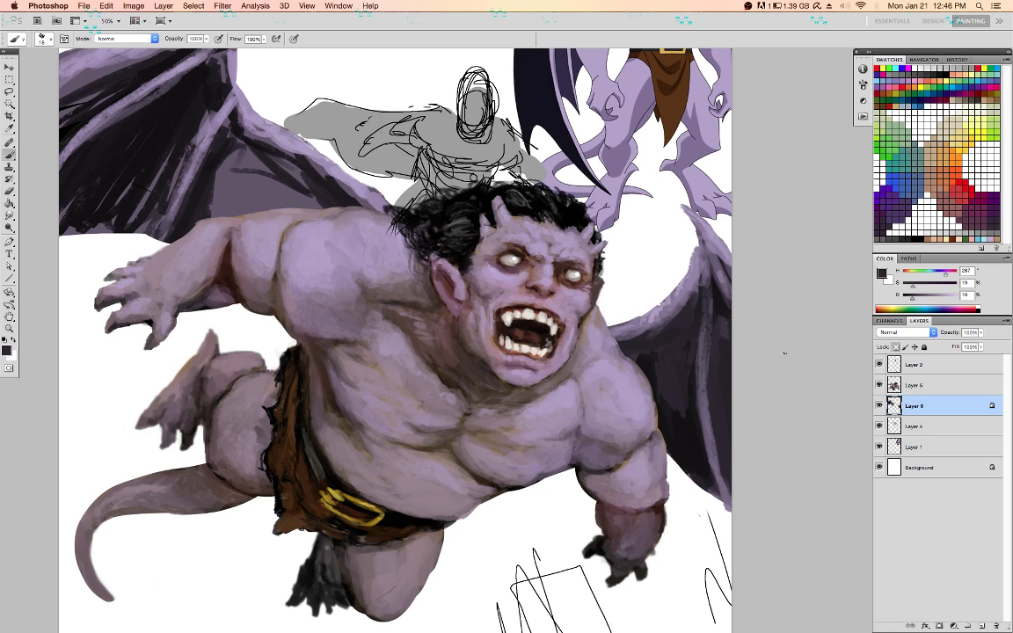
Paint the raised arm's light purple along the lower bone of the wing behind it, using an enlarged brush on the wing layer
click(910, 387)
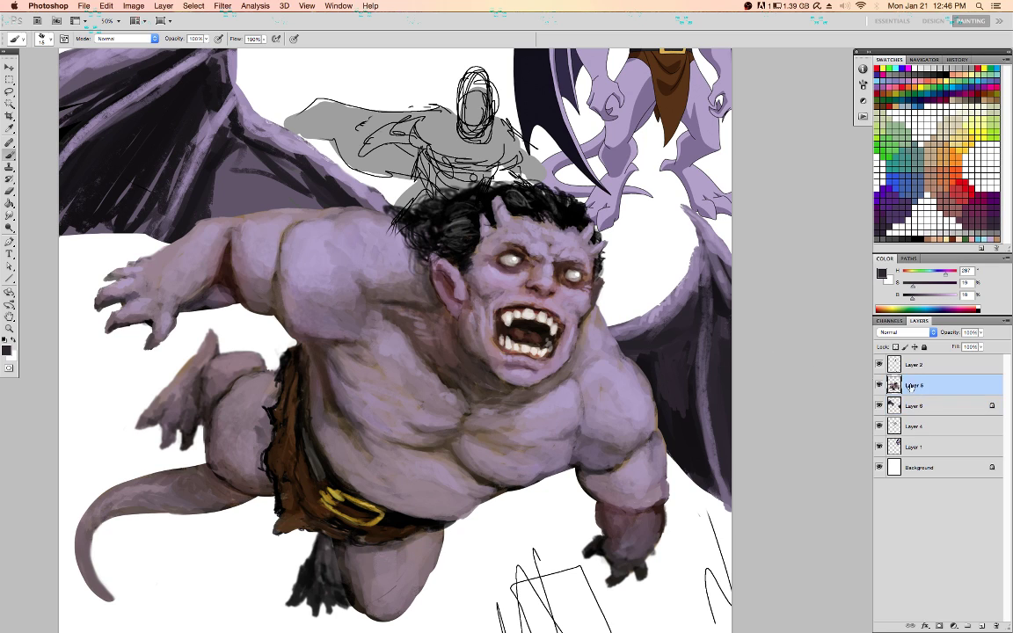
alt+click(303, 225)
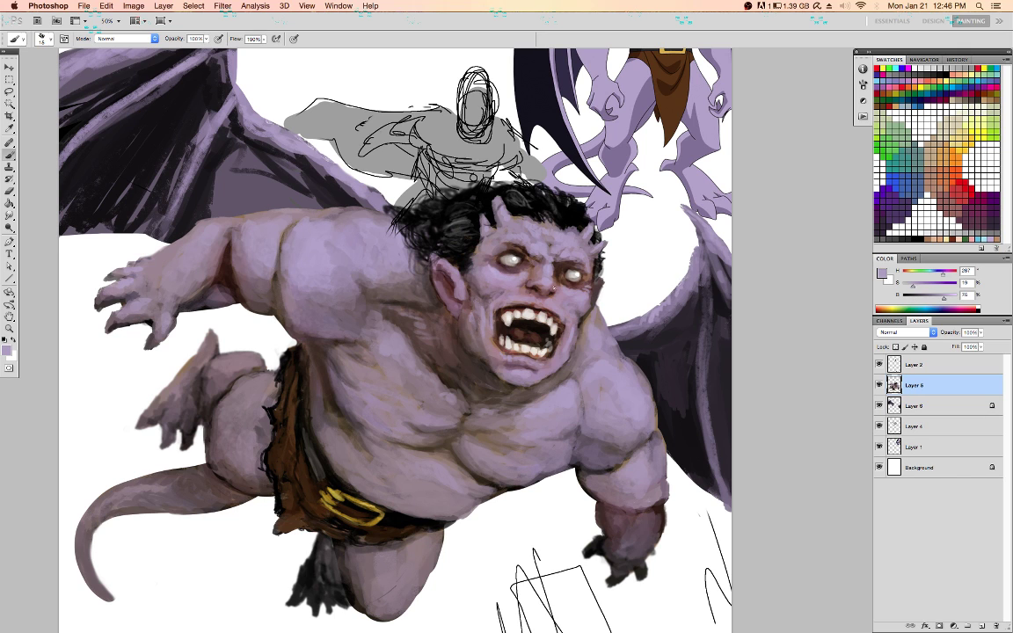
click(931, 411)
drag(395, 236, 423, 300)
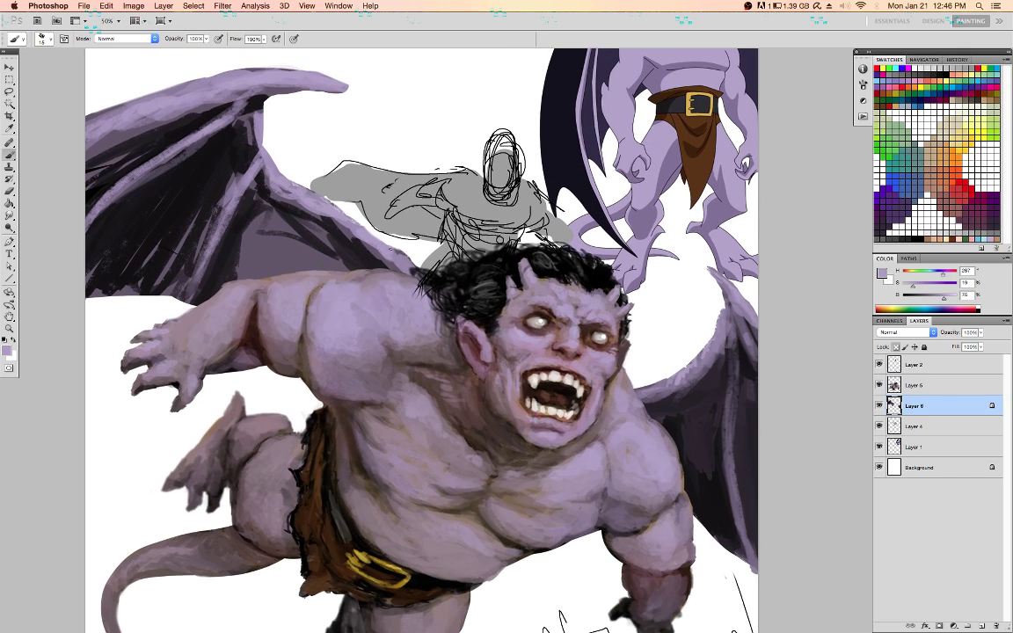
key(bracketright)
drag(401, 249, 410, 269)
drag(359, 242, 284, 183)
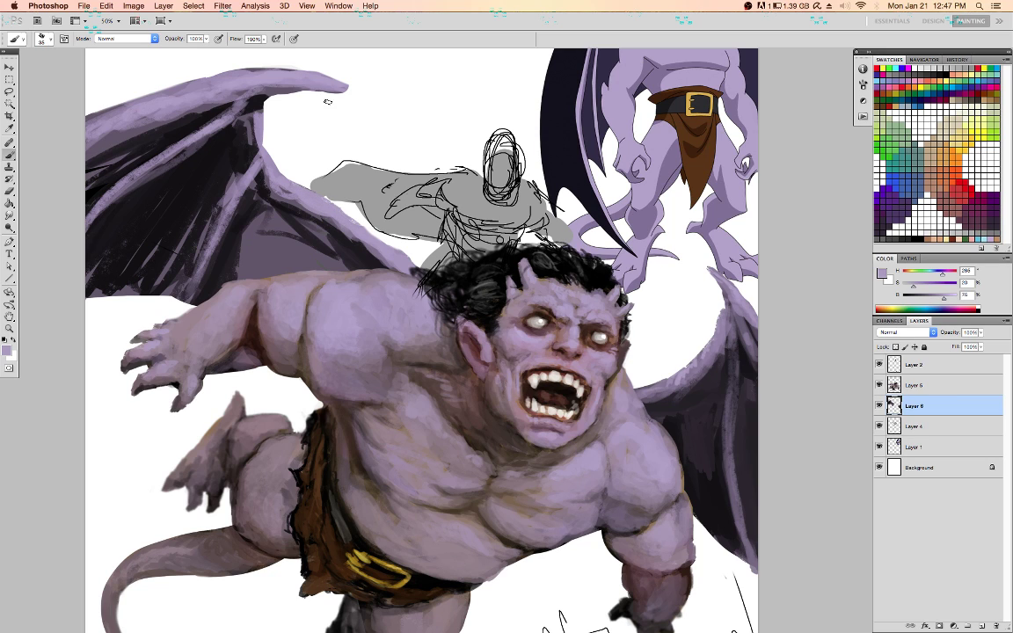
Relock the wing layer's transparency, darken the upper membrane behind the raised arm and smooth light purple along its top edge and finger bones
key(slash)
alt+click(201, 136)
mouse_move(210, 129)
mouse_down()
mouse_move(148, 148)
mouse_move(80, 205)
mouse_up()
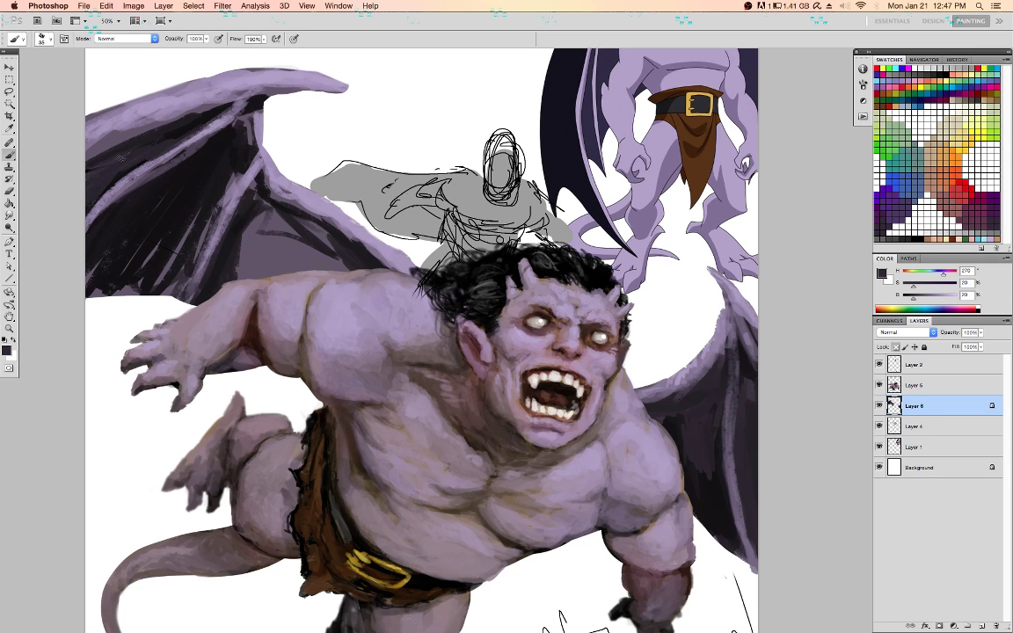
alt+click(171, 102)
mouse_move(151, 113)
mouse_down()
mouse_move(112, 115)
mouse_move(89, 132)
mouse_move(106, 139)
mouse_up()
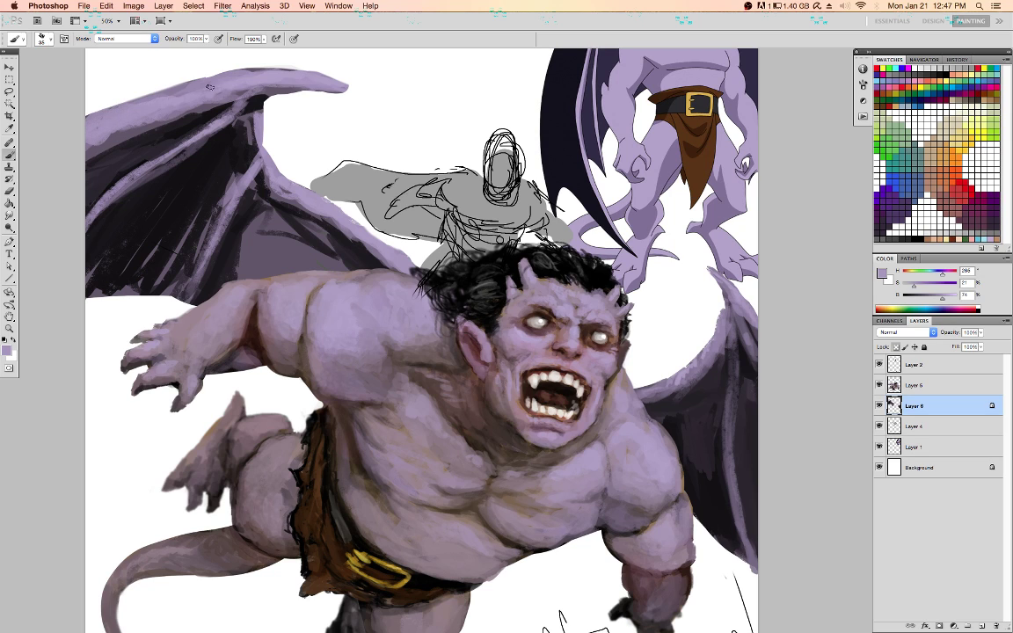
drag(246, 73, 290, 69)
drag(252, 120, 237, 163)
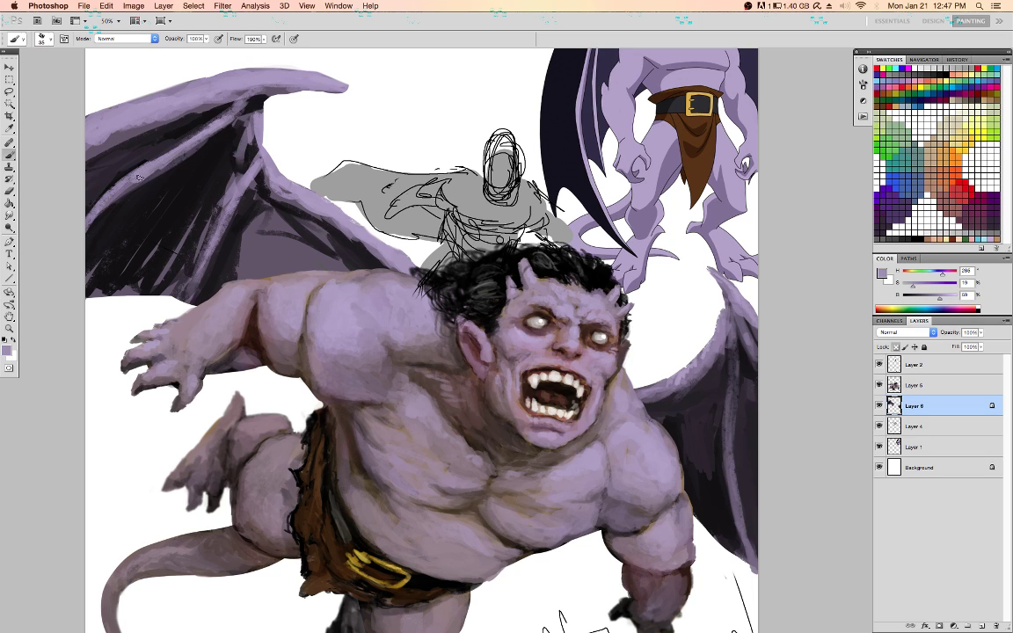
Darken the membrane between the finger bones of the wing behind the raised arm with sampled near-black purple
alt+click(199, 213)
mouse_move(201, 213)
mouse_down()
mouse_move(141, 293)
mouse_move(112, 288)
mouse_move(126, 247)
mouse_move(177, 256)
mouse_up()
mouse_move(173, 301)
mouse_down()
mouse_move(211, 233)
mouse_move(267, 226)
mouse_move(255, 216)
mouse_move(329, 247)
mouse_move(255, 189)
mouse_move(341, 239)
mouse_up()
alt+click(259, 212)
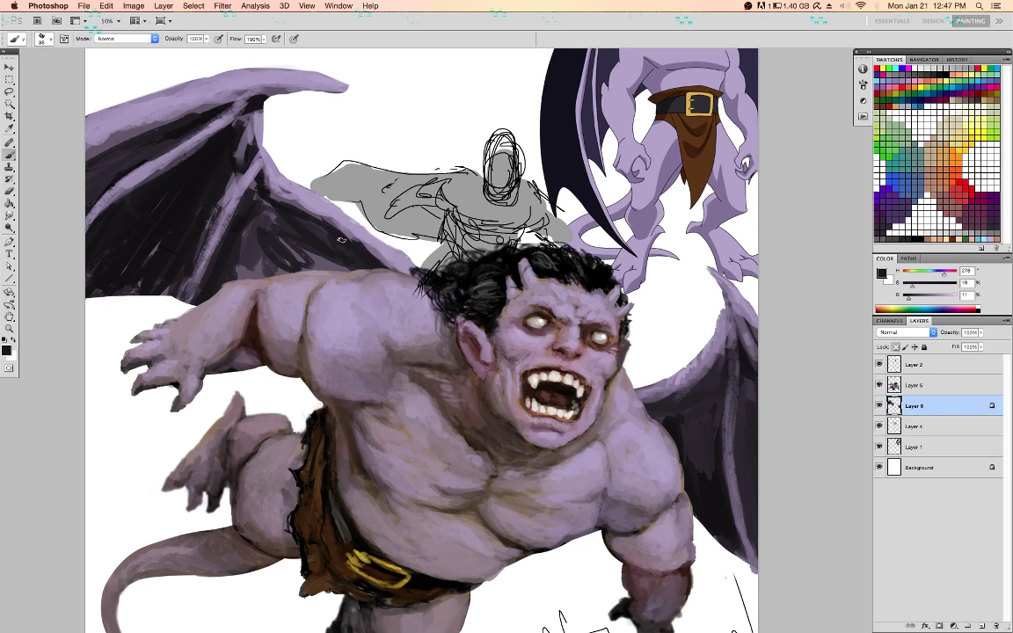
alt+click(339, 232)
mouse_move(300, 211)
mouse_down()
mouse_move(256, 160)
mouse_move(343, 241)
mouse_move(340, 230)
mouse_move(408, 277)
mouse_move(307, 210)
mouse_move(380, 263)
mouse_move(326, 272)
mouse_move(321, 285)
mouse_move(283, 279)
mouse_move(308, 294)
mouse_move(273, 256)
mouse_move(276, 229)
mouse_move(251, 274)
mouse_move(231, 223)
mouse_move(252, 194)
mouse_up()
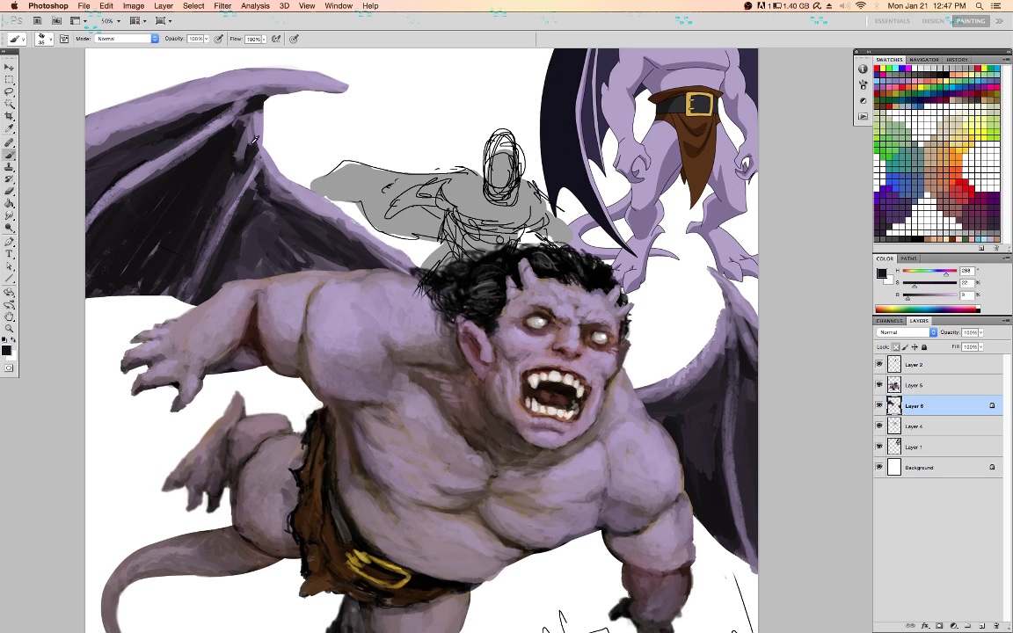
Repaint the upper finger bones near the wrist joint of the wing behind the raised arm with sampled mid purples
alt+click(220, 130)
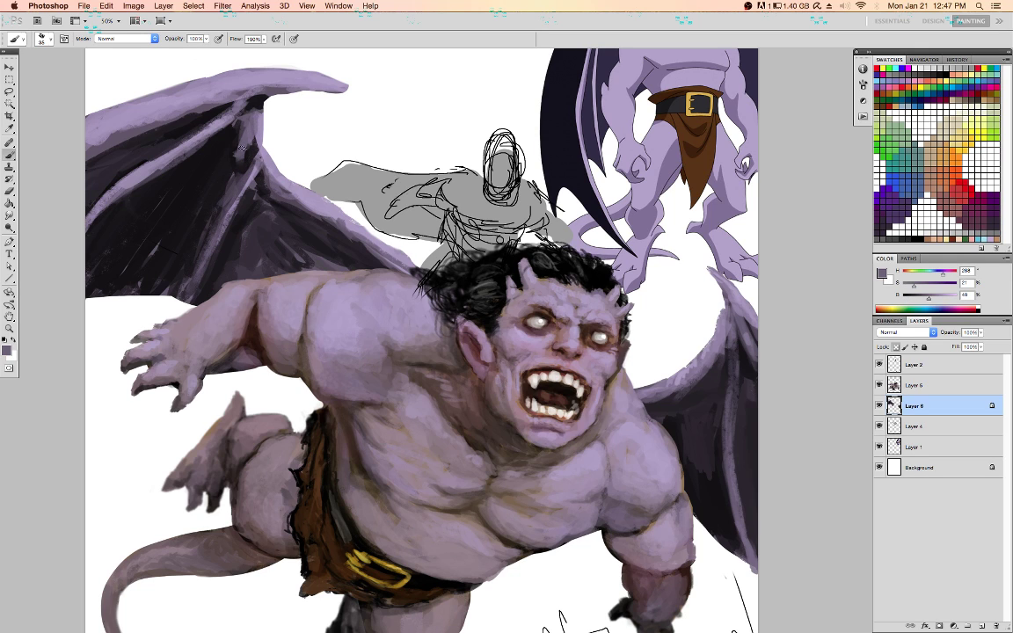
mouse_move(241, 150)
mouse_down()
mouse_move(232, 142)
mouse_move(227, 156)
mouse_move(227, 118)
mouse_move(241, 112)
mouse_move(196, 137)
mouse_up()
alt+click(224, 123)
alt+click(221, 119)
alt+click(236, 97)
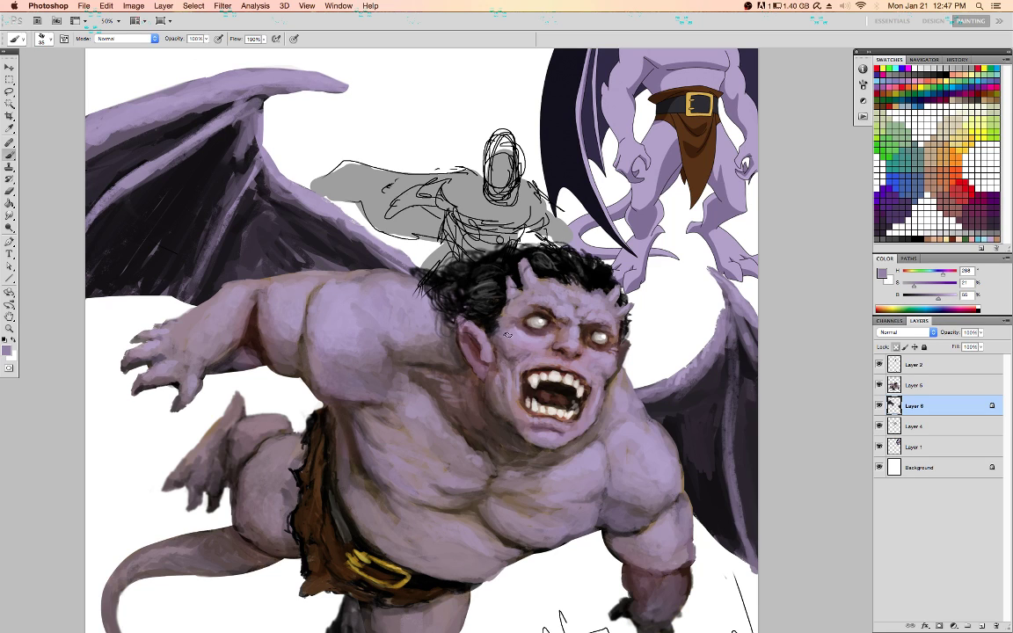
Lock the body layer's transparency and shade the inner corner of the mouth beside the fangs with sampled dark browns
key(alt+bracketright)
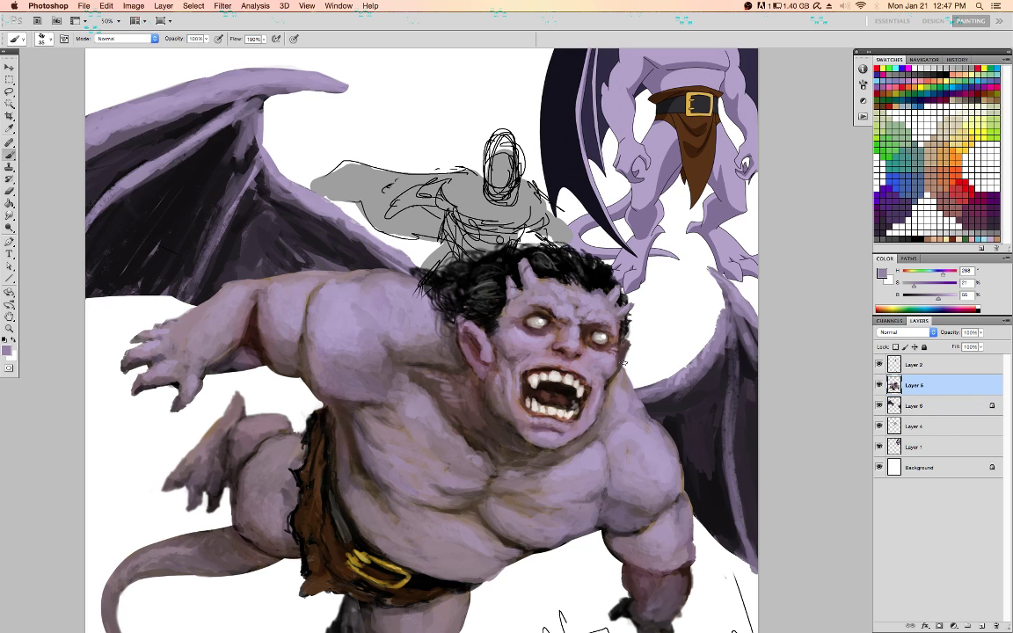
key(slash)
alt+click(526, 375)
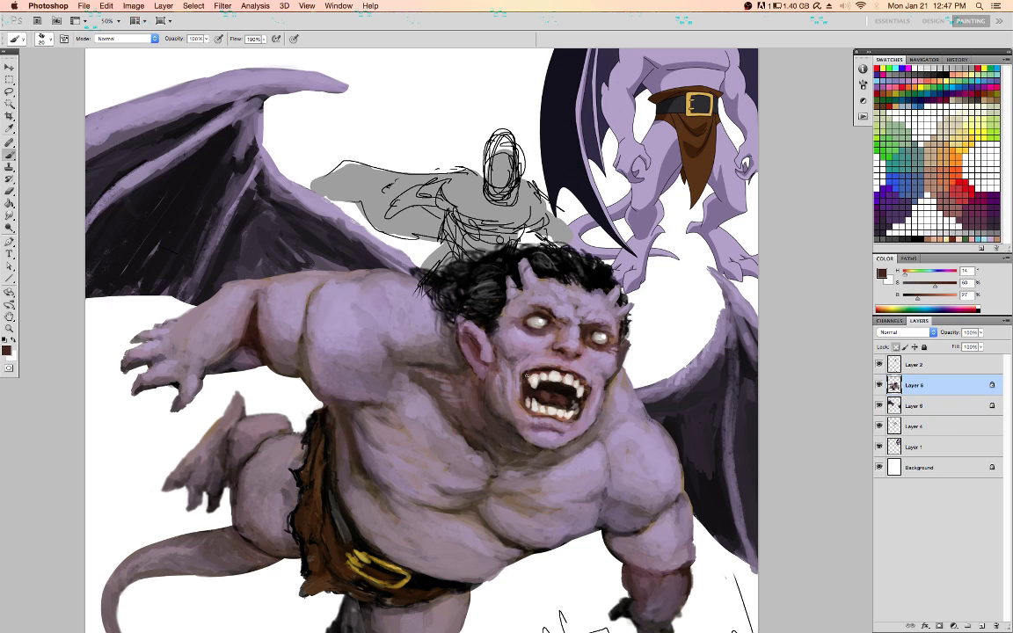
alt+click(527, 369)
drag(530, 371, 538, 363)
alt+click(530, 387)
drag(528, 377, 535, 360)
Blend sampled purples between the membrane and the lower bone of the wing behind the raised arm on the wing layer
click(935, 405)
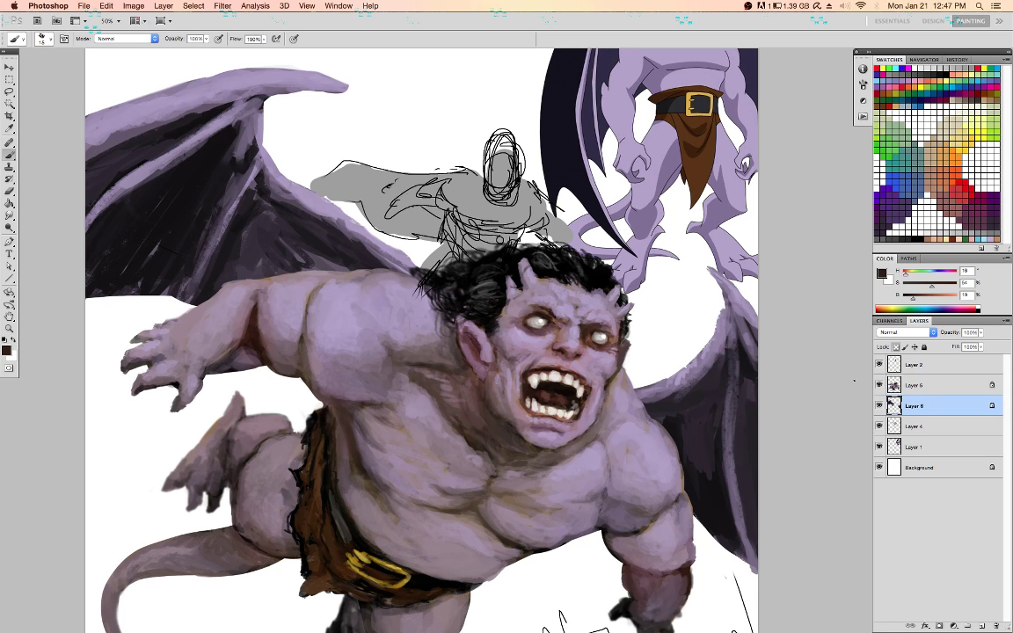
alt+click(308, 236)
mouse_move(294, 249)
mouse_down()
mouse_move(305, 265)
mouse_move(354, 274)
mouse_move(287, 246)
mouse_up()
alt+click(303, 241)
alt+click(310, 193)
drag(300, 187, 274, 182)
alt+click(261, 147)
alt+click(262, 153)
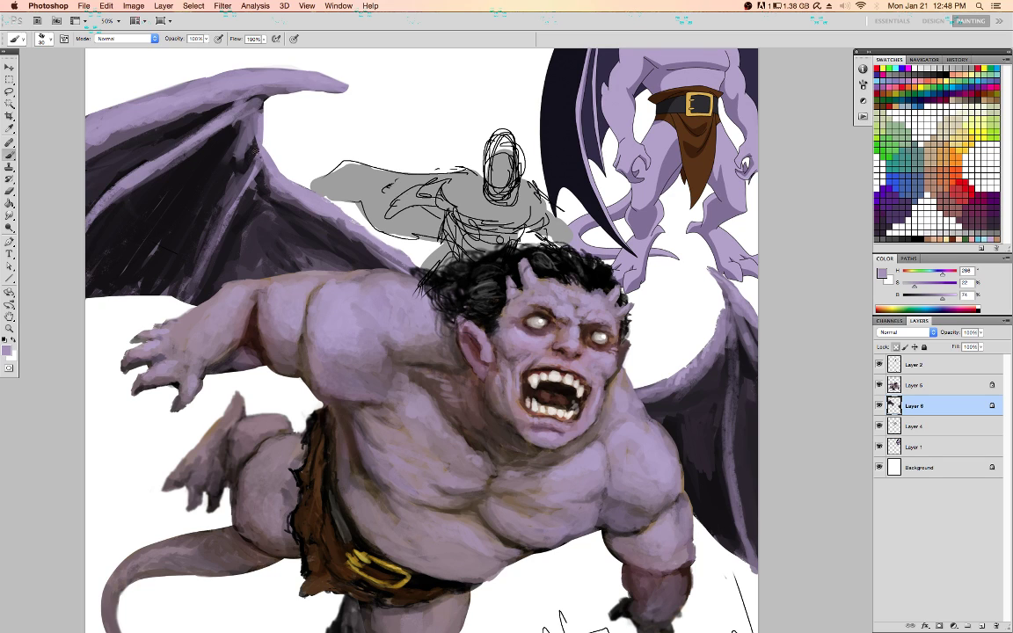
Repaint the long finger bone running from the wing joint down towards the raised forearm with sampled light purple
mouse_move(258, 134)
mouse_down()
mouse_move(236, 164)
mouse_move(245, 133)
mouse_move(236, 156)
mouse_move(254, 152)
mouse_move(263, 170)
mouse_move(257, 153)
mouse_move(256, 180)
mouse_move(258, 155)
mouse_move(201, 277)
mouse_up()
alt+click(237, 162)
alt+click(261, 176)
alt+click(257, 168)
Unlock the wing layer's transparency and touch up the membranes of both wings with sampled dark purples and a smaller brush
key(/)
key([)
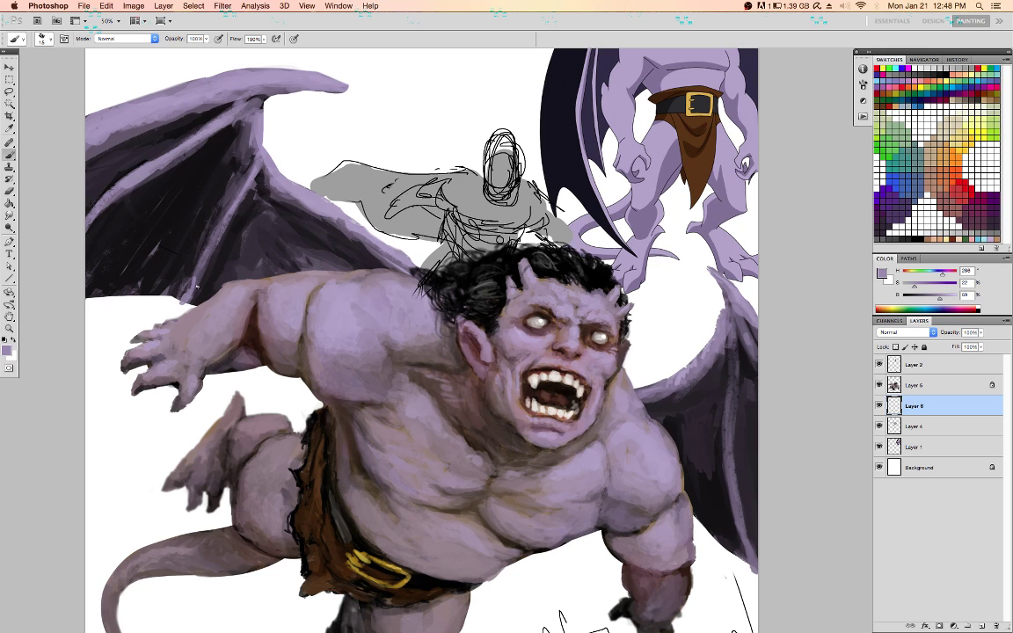
alt+click(205, 284)
mouse_move(187, 267)
mouse_down()
mouse_move(172, 234)
mouse_move(164, 271)
mouse_move(185, 227)
mouse_up()
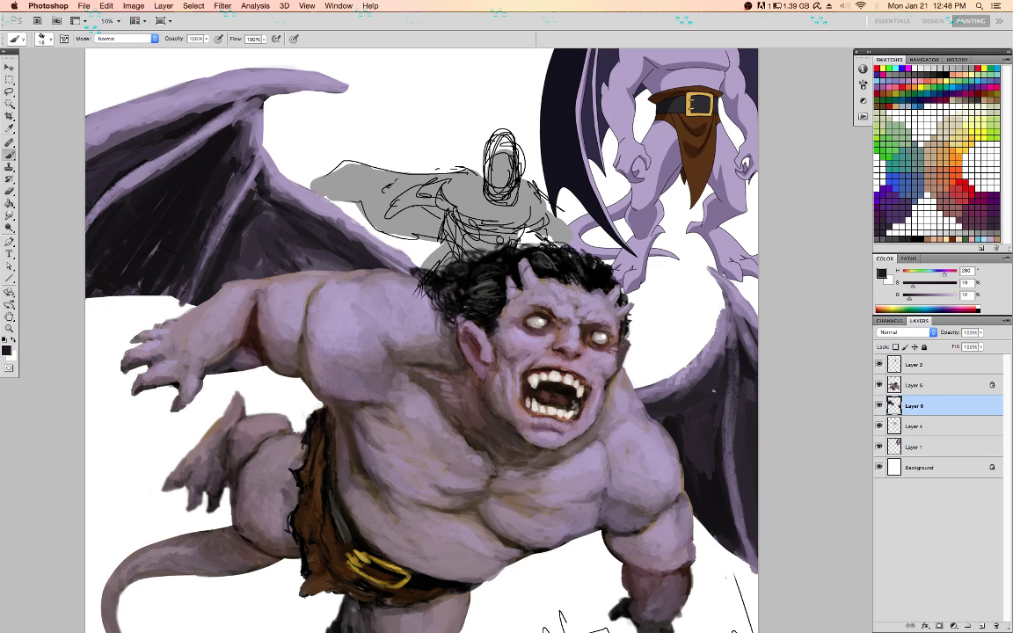
alt+click(723, 369)
key(d)
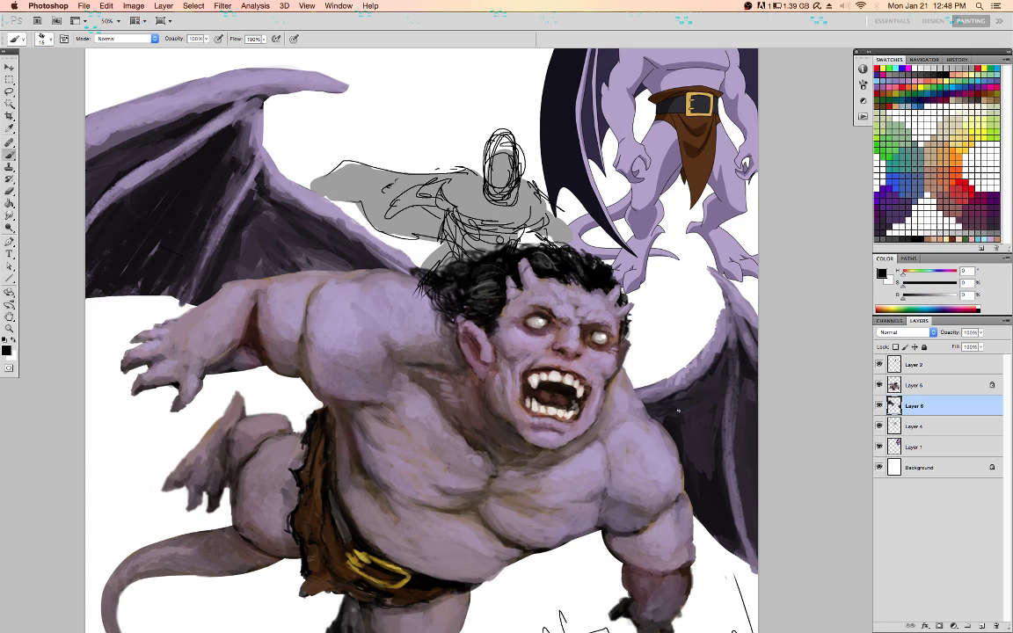
alt+click(206, 299)
alt+click(202, 264)
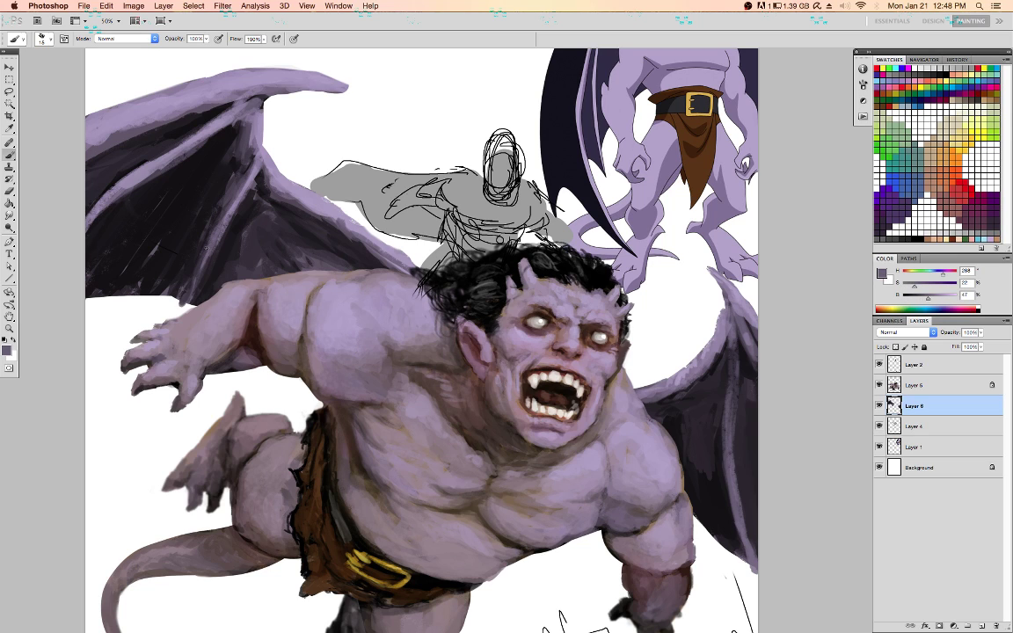
alt+click(149, 262)
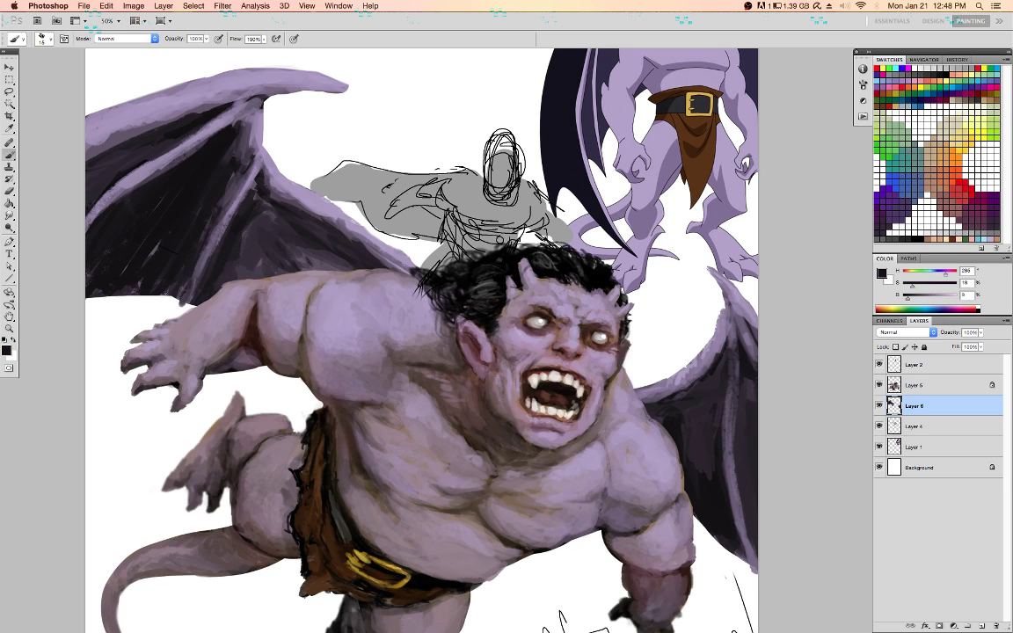
Paint small ragged holes in white and black in the lower membrane of the wing behind the raised arm
key(x)
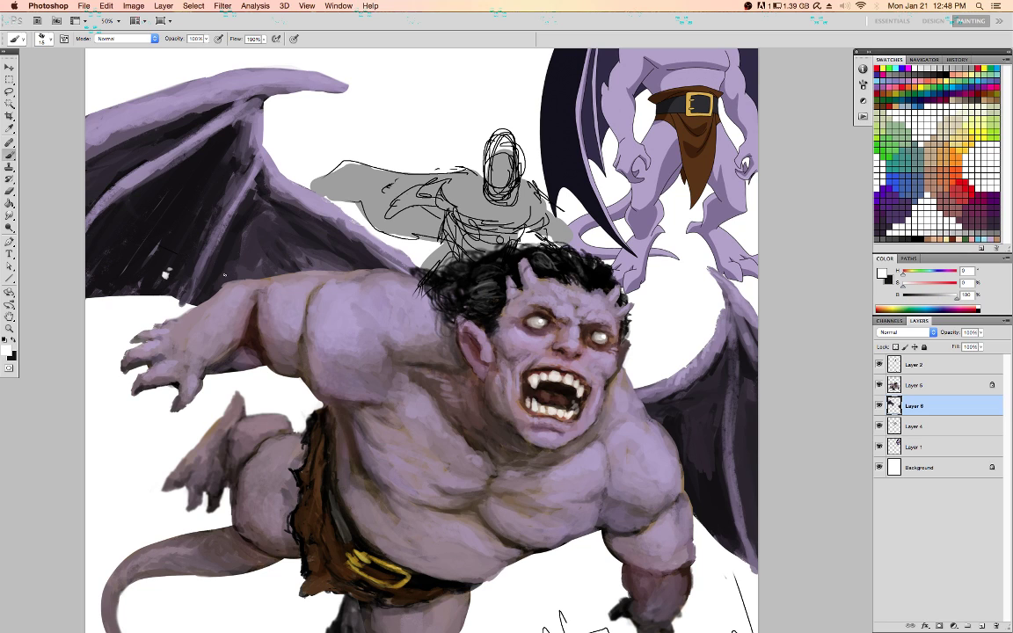
key(x)
drag(176, 269, 154, 282)
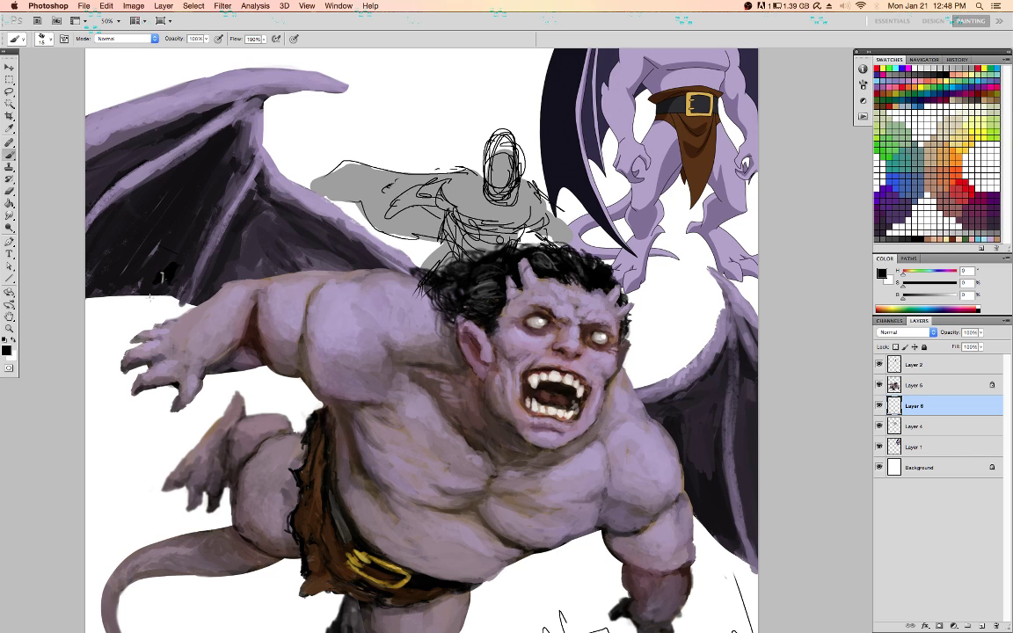
drag(161, 276, 165, 276)
drag(120, 262, 105, 267)
Relock the wing layer's transparency and sharpen the dark shadows along the upper finger bone of the wing behind the raised arm
key(/)
alt+click(231, 110)
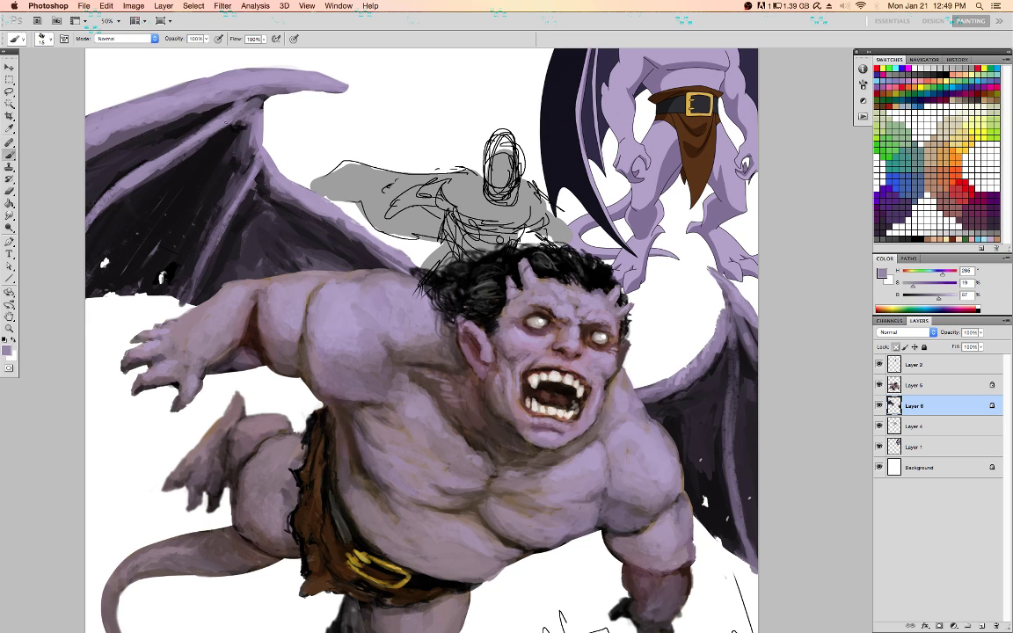
alt+click(219, 105)
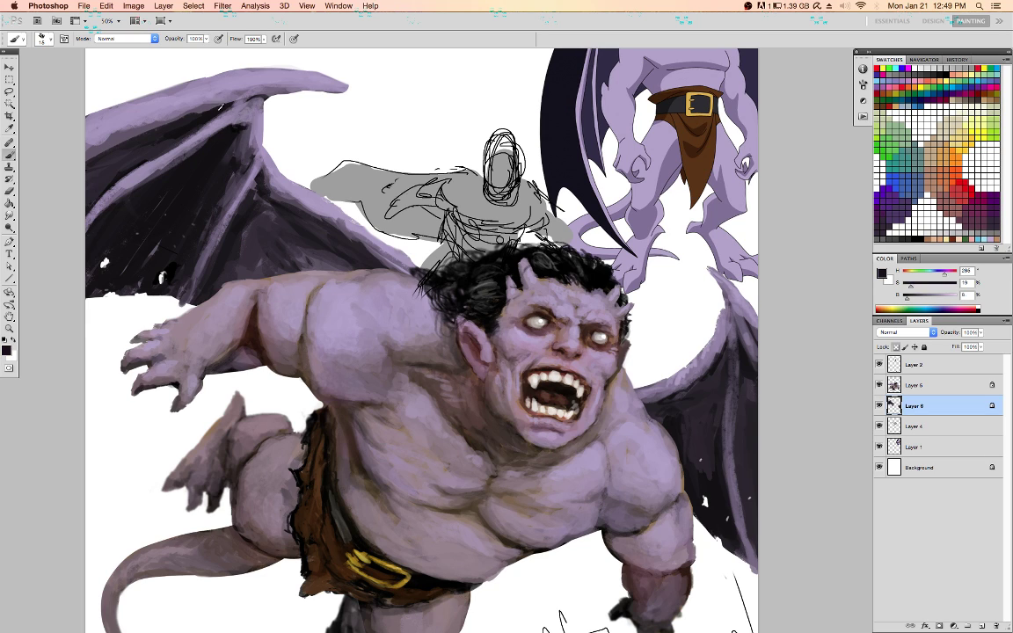
mouse_move(227, 95)
mouse_down()
mouse_move(180, 114)
mouse_move(196, 130)
mouse_up()
drag(101, 201, 88, 185)
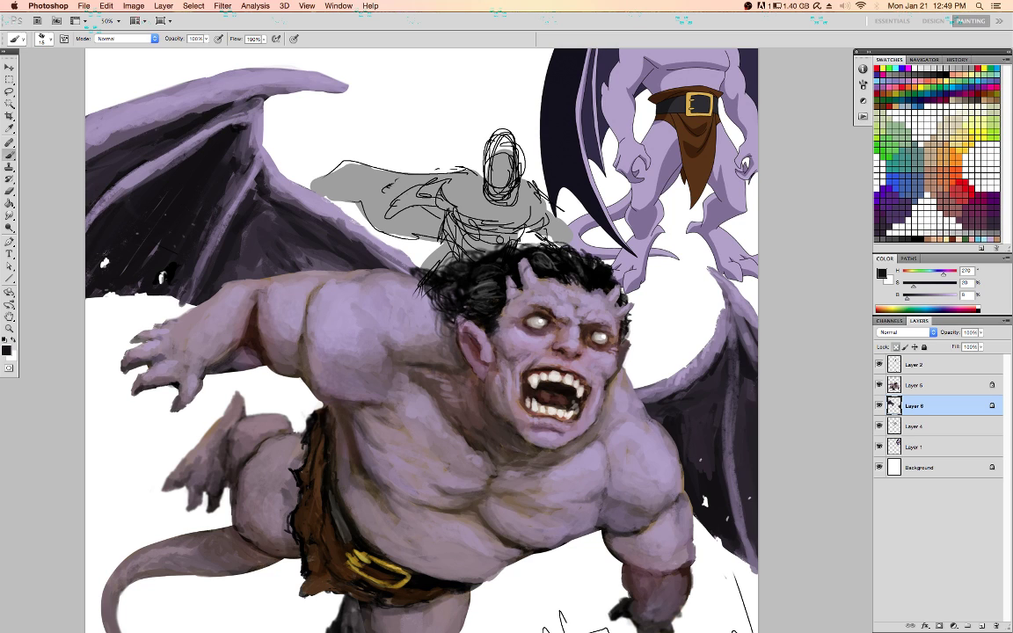
Darken the membrane below the upper finger bone with sampled near-black purple, using an enlarged brush
alt+click(126, 220)
key(bracketright)
key(bracketright)
key(bracketright)
mouse_move(142, 176)
mouse_down()
mouse_move(93, 218)
mouse_move(199, 144)
mouse_up()
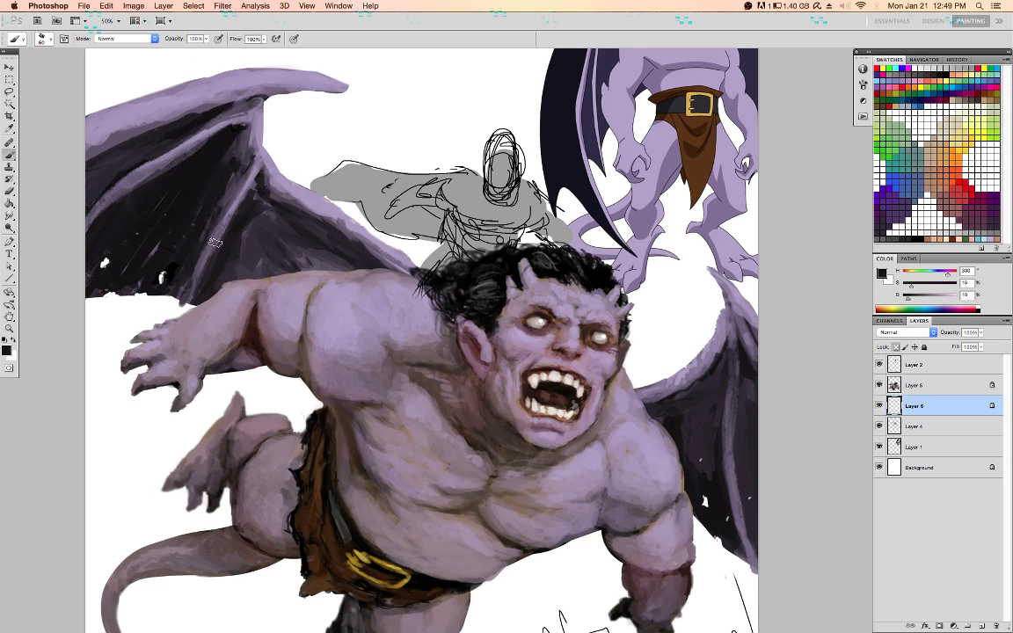
Touch up the lower inner bone of the wing behind the raised arm with sampled dark and light purples
alt+click(283, 199)
mouse_move(294, 207)
mouse_down()
mouse_move(342, 215)
mouse_move(380, 260)
mouse_up()
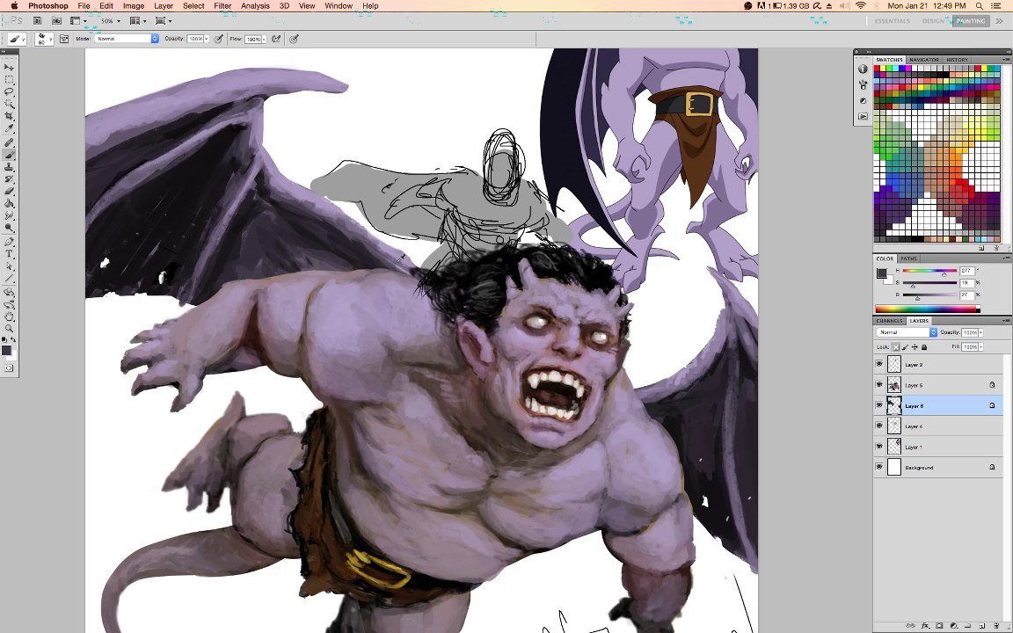
alt+click(363, 234)
alt+click(363, 233)
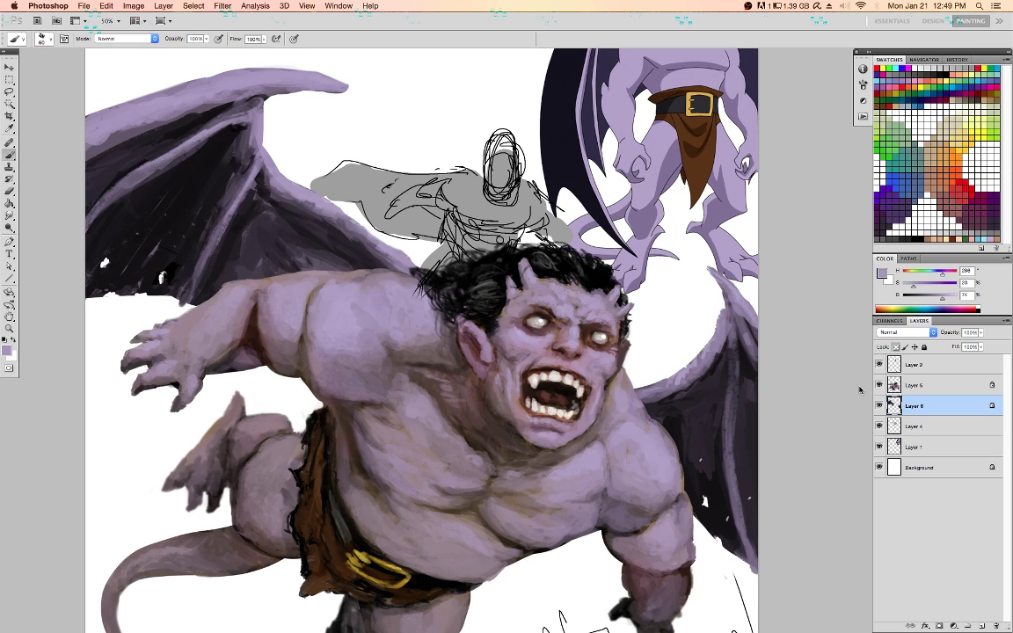
Switch to the body layer and soften the shading between the neck and upper chest with sampled muted purples and a smaller brush
click(939, 390)
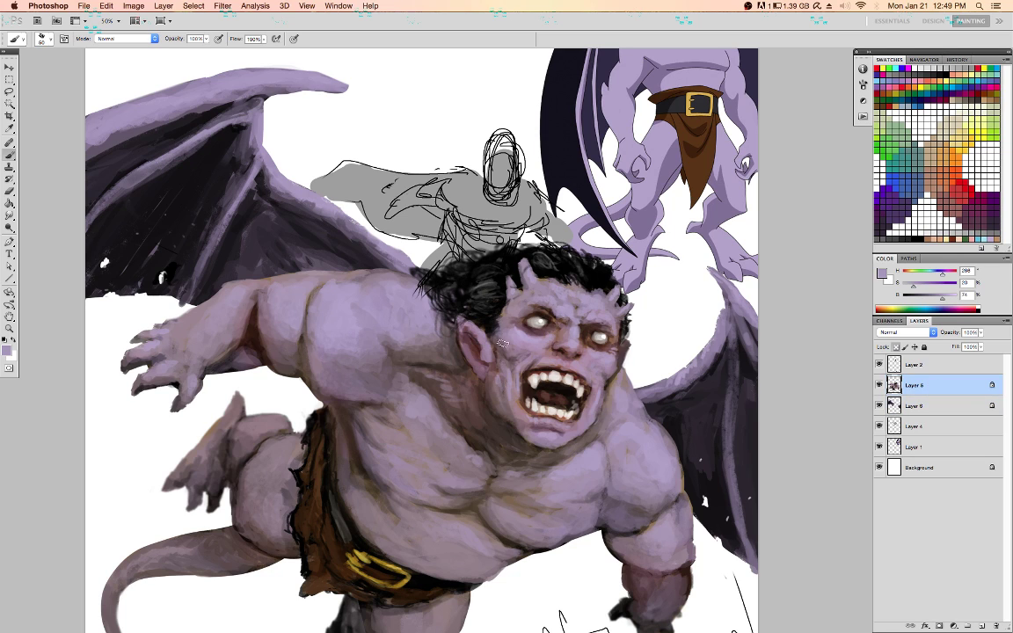
alt+click(466, 377)
drag(452, 386, 503, 438)
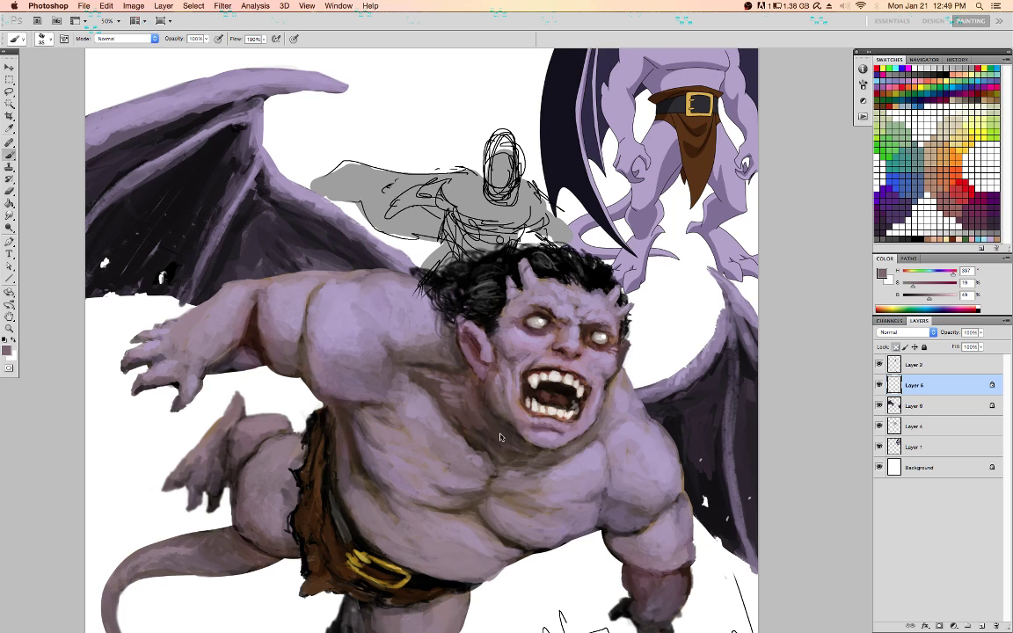
alt+click(481, 460)
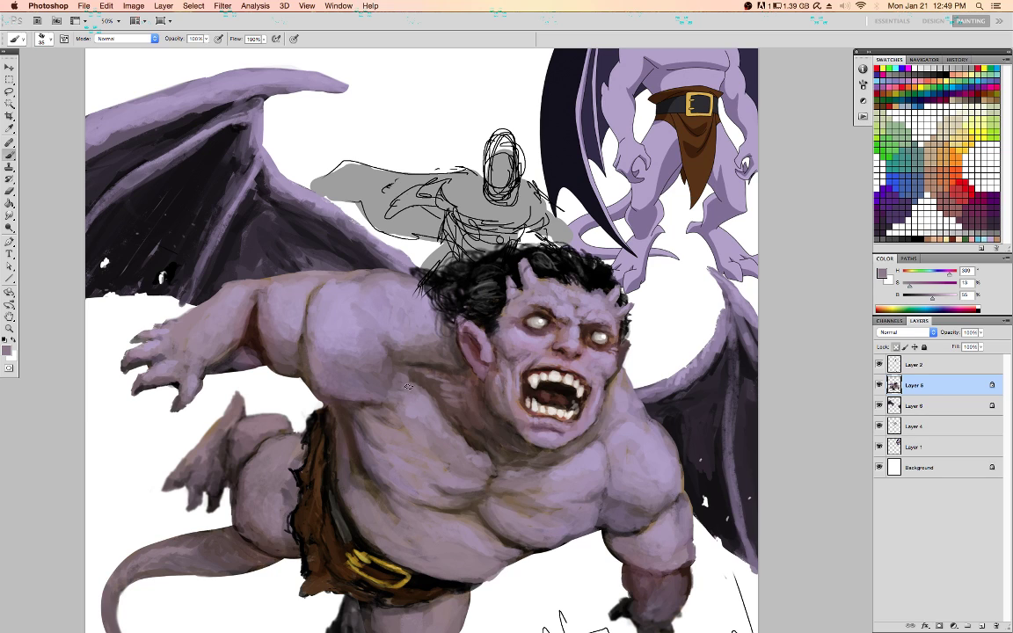
Brush highlights over the raised arm's shoulder using light purple sampled from the cartoon reference and a smaller brush
key(alt+bracketleft)
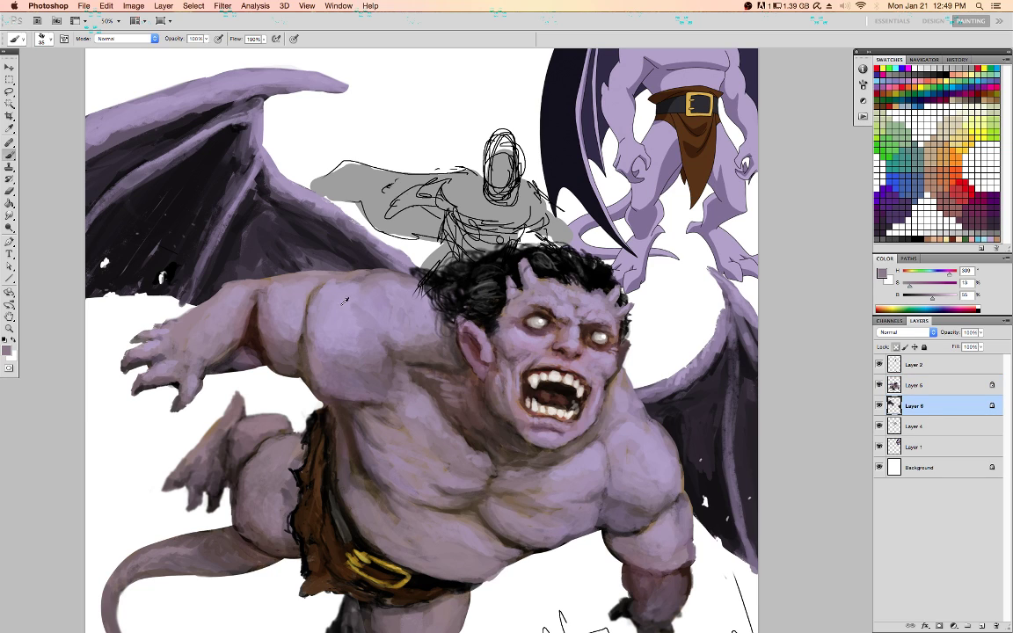
alt+click(559, 289)
alt+click(646, 193)
drag(339, 309, 370, 326)
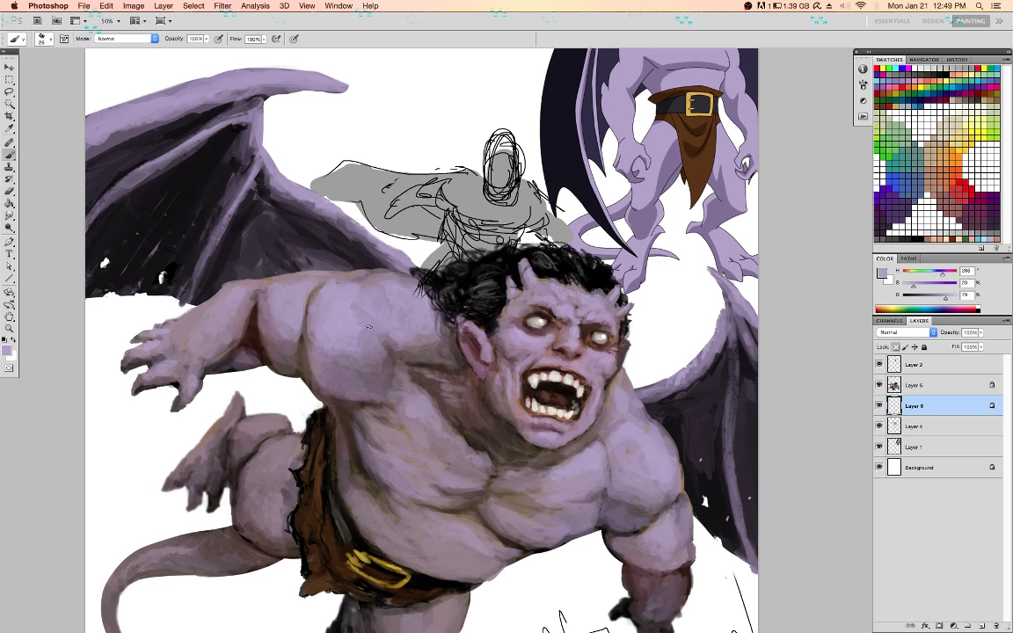
key(alt+bracketright)
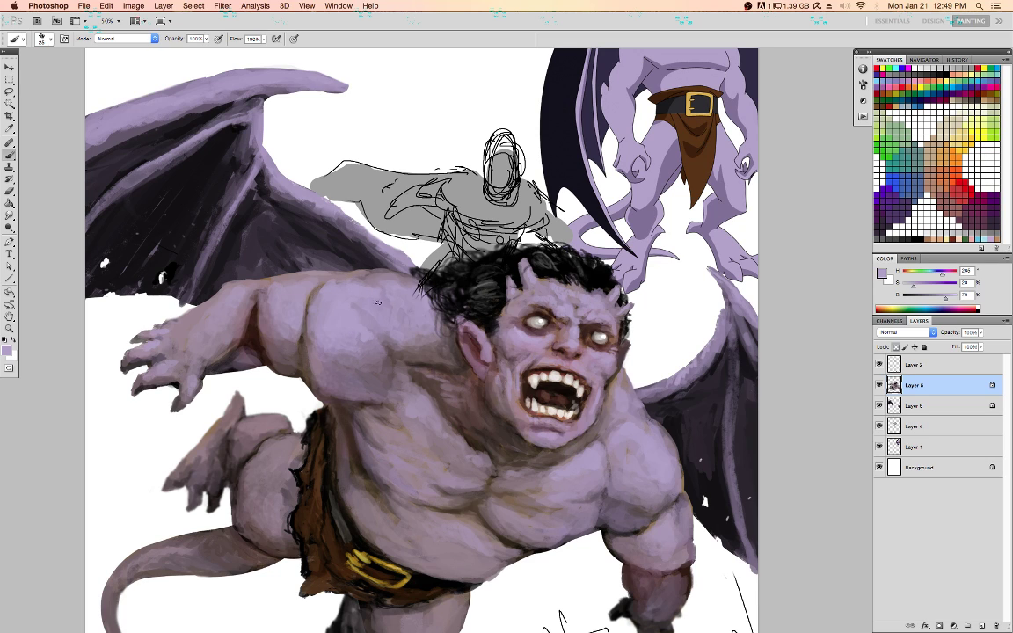
alt+click(331, 284)
Darken the body layer with a Levels adjustment, setting the midtone input to .9
key(super+l)
key(Tab)
text(.9)
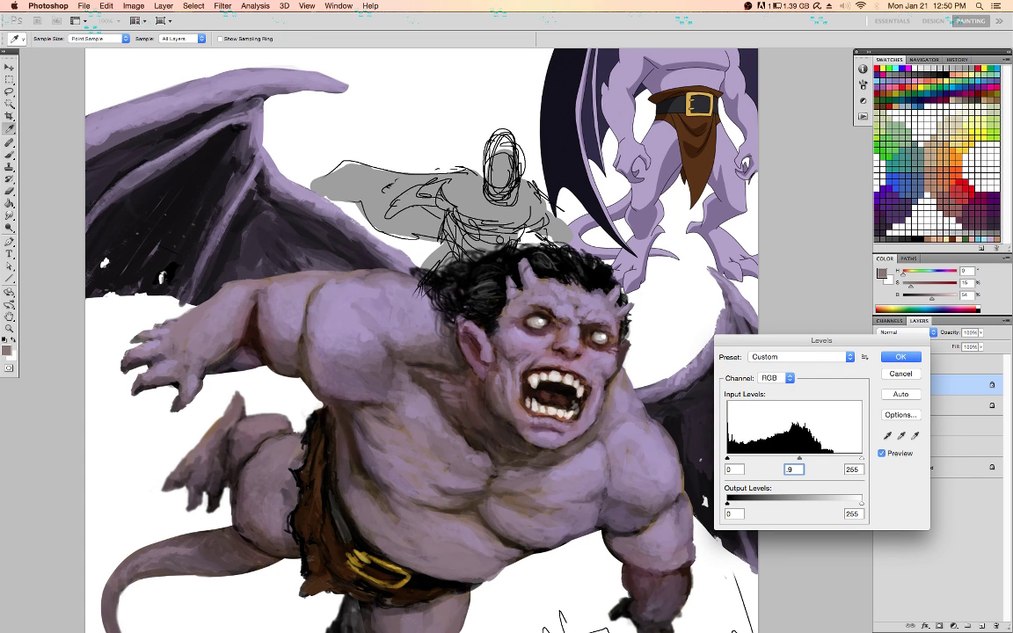
key(Return)
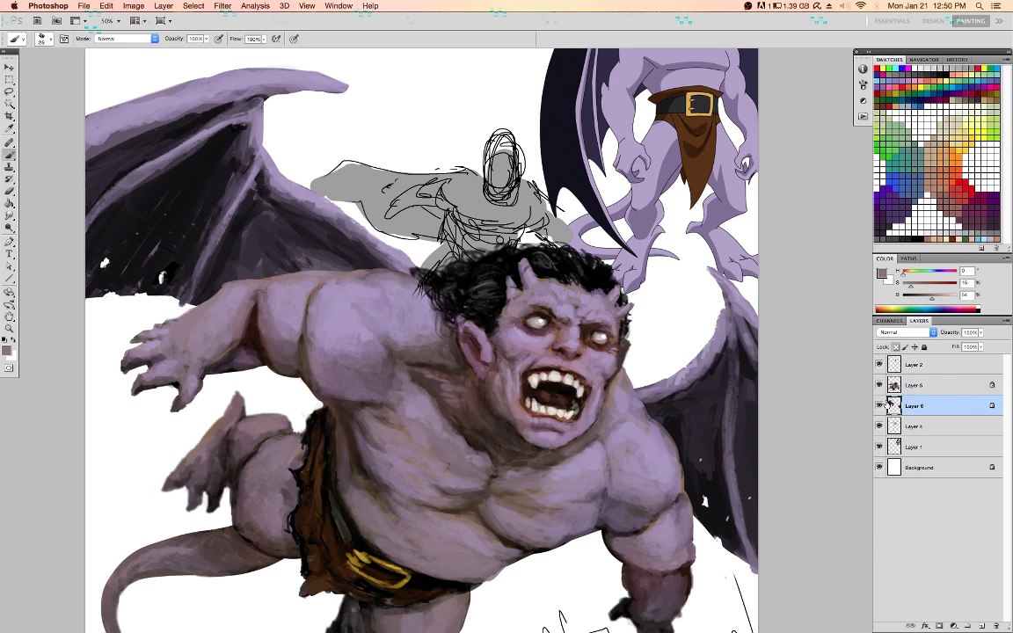
Apply the same Levels adjustment to the wing layer, with a midtone input of .9
key(ctrl+l)
key(Tab)
text(.9)
key(Return)
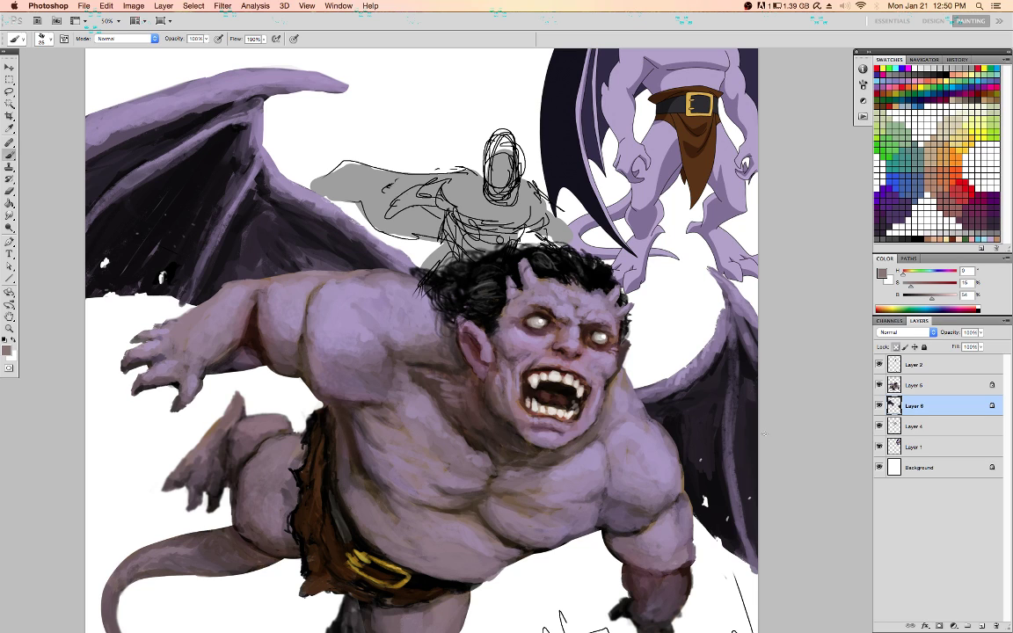
Unlock the body layer's transparency and touch up the belly with purples sampled from the lower torso
click(931, 387)
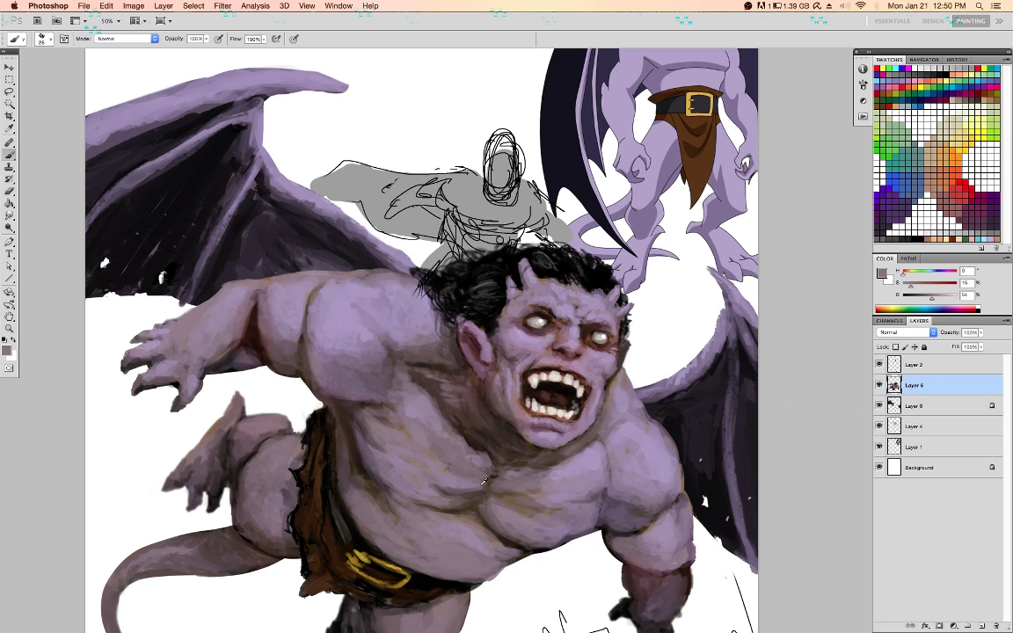
alt+click(485, 575)
alt+click(448, 573)
drag(388, 519, 420, 523)
With transparency unlocked on the wing layer, roughen both wings' inner edges using light purple sampled from the cartoon reference
click(873, 406)
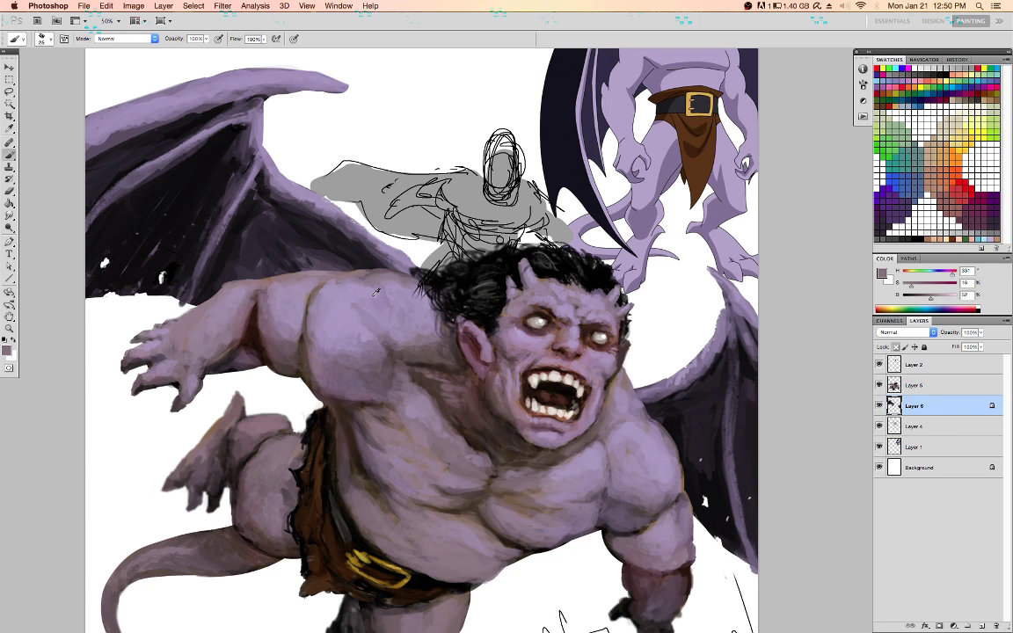
alt+click(635, 188)
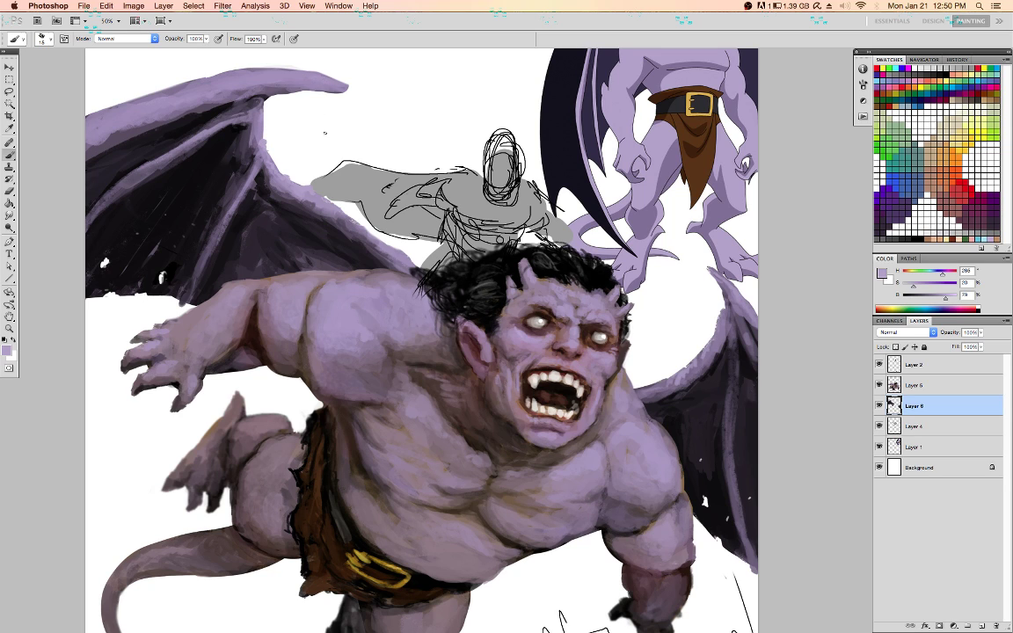
key(slash)
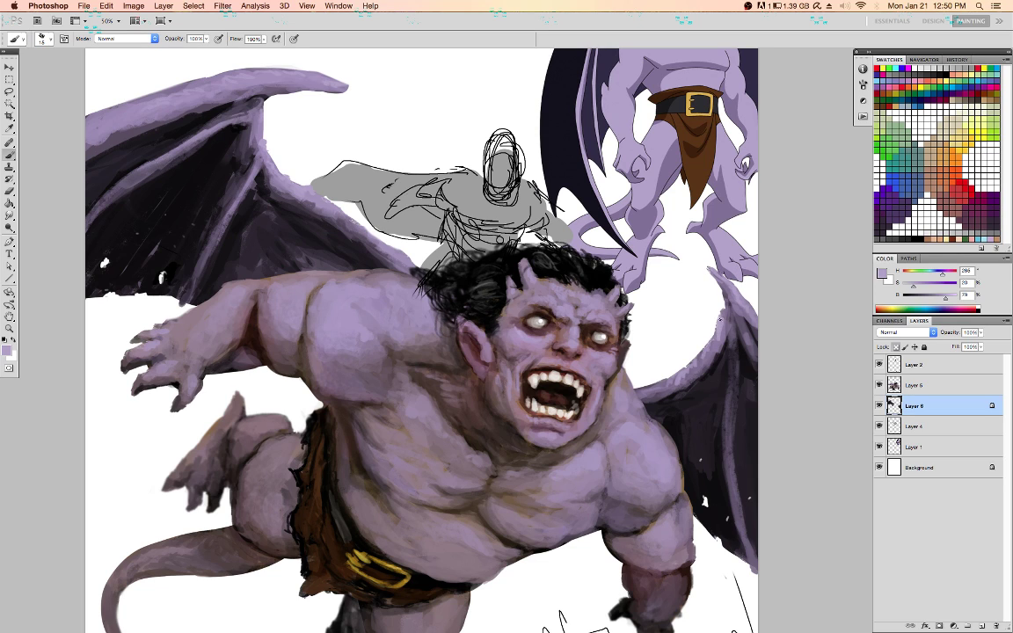
drag(705, 364, 701, 359)
click(895, 346)
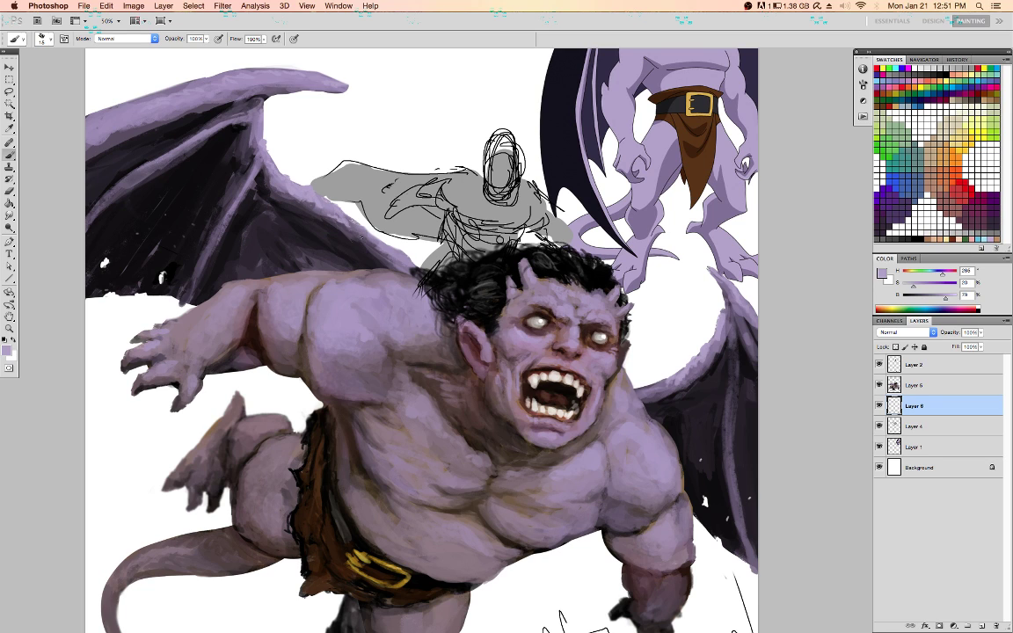
Relock the wing layer's transparency and refine the shading beneath the upper arm bone of the wing with sampled light and dark purples
alt+click(139, 109)
key(/)
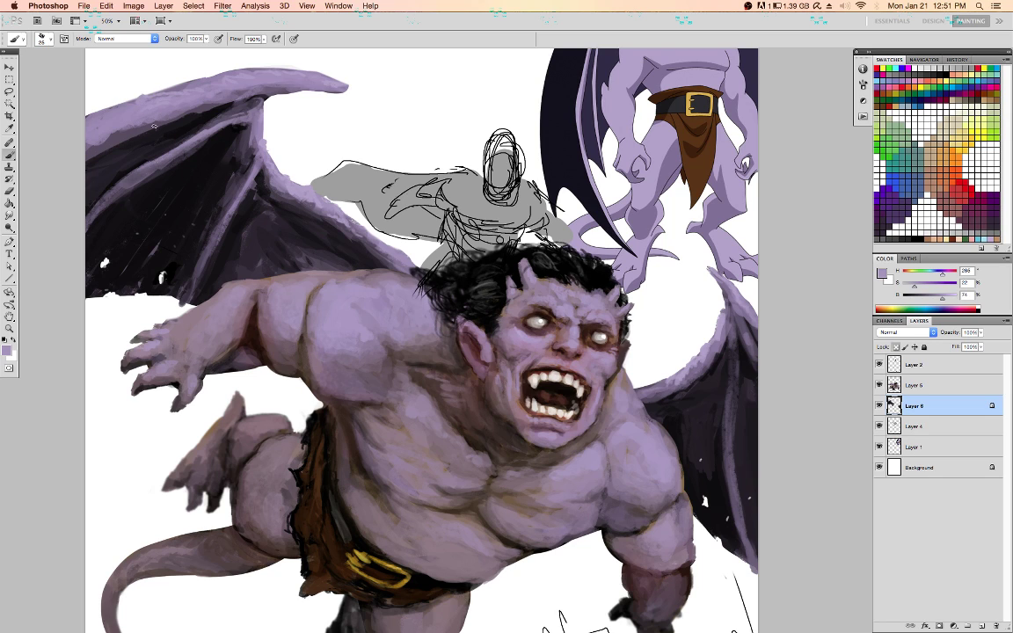
alt+click(126, 132)
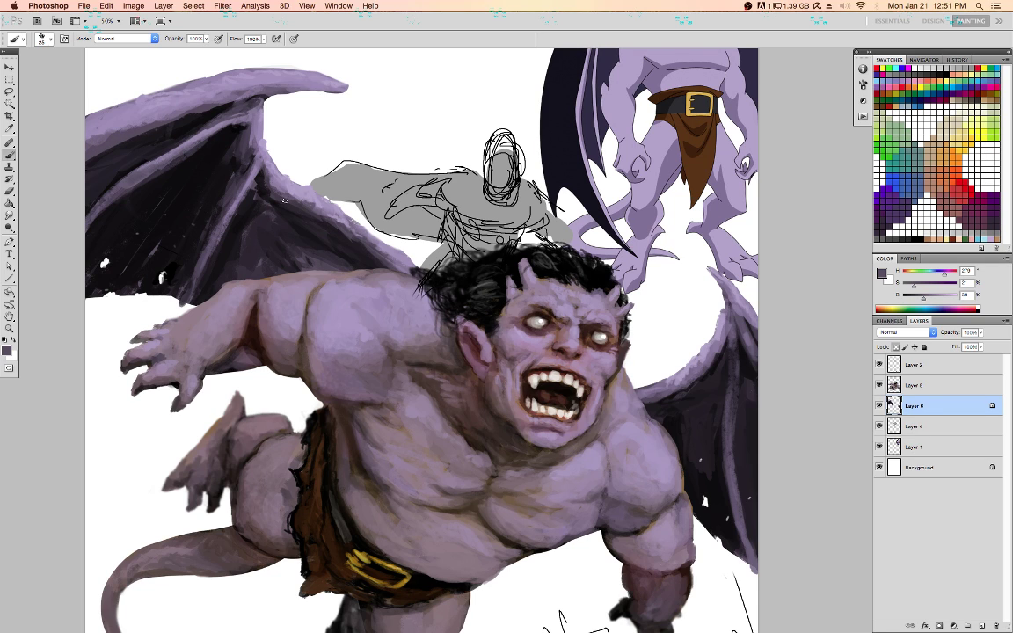
key(d)
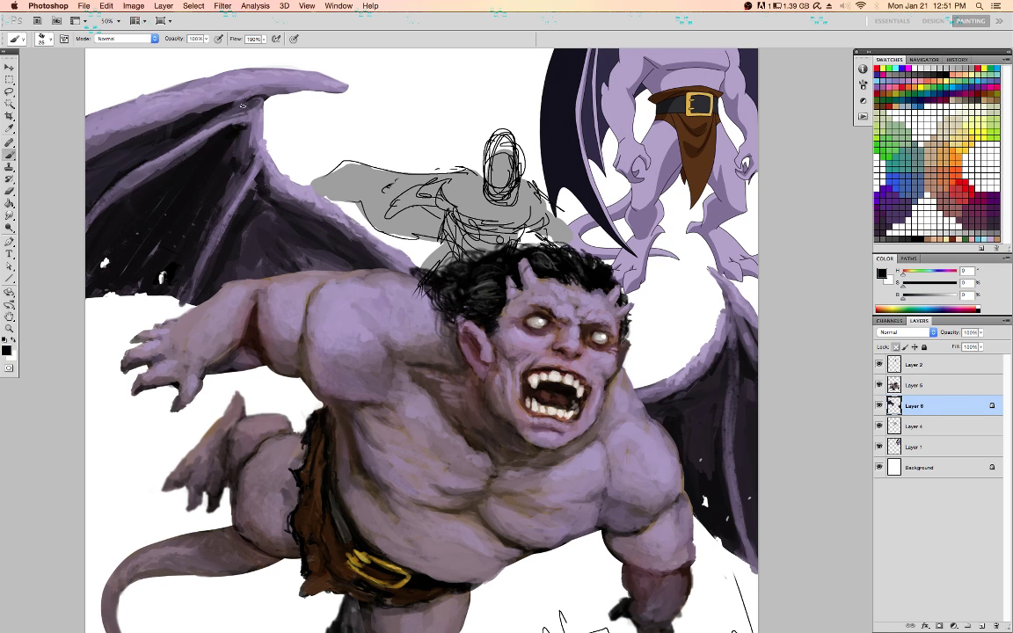
Unlock the wing layer's transparency and sharpen the dark and light edges around the wing joint where the finger bones meet
key(/)
alt+click(238, 113)
mouse_move(207, 111)
mouse_down()
mouse_move(262, 103)
mouse_move(251, 172)
mouse_move(268, 161)
mouse_move(262, 125)
mouse_move(260, 143)
mouse_move(258, 112)
mouse_up()
alt+click(259, 105)
alt+click(259, 139)
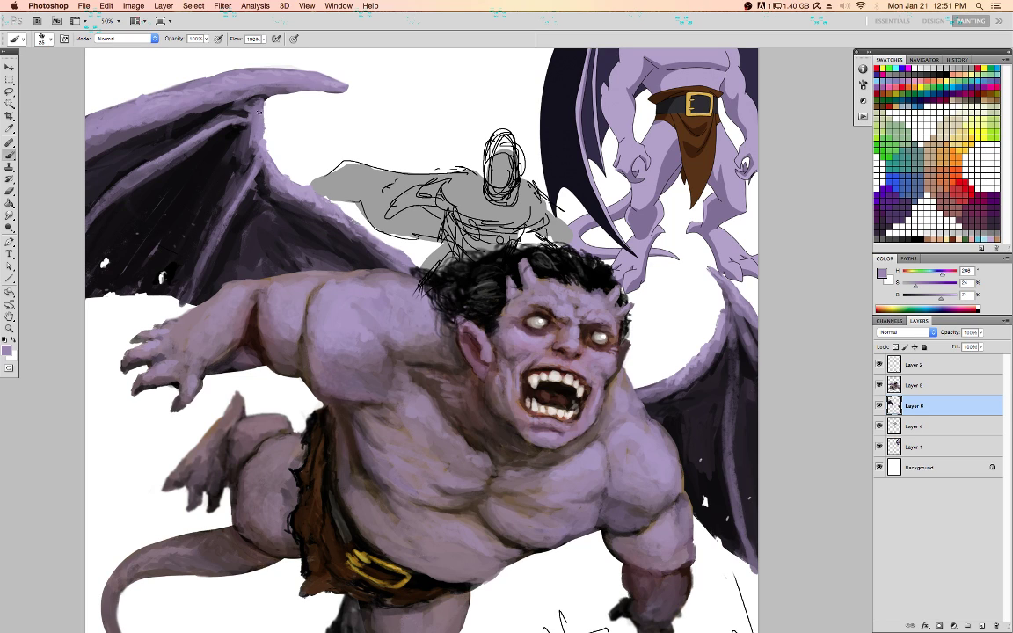
Refine the finger bones and adjoining membrane below the wing joint with sampled light and near-black purples
alt+click(228, 88)
mouse_move(260, 107)
mouse_down()
mouse_move(245, 118)
mouse_move(160, 278)
mouse_up()
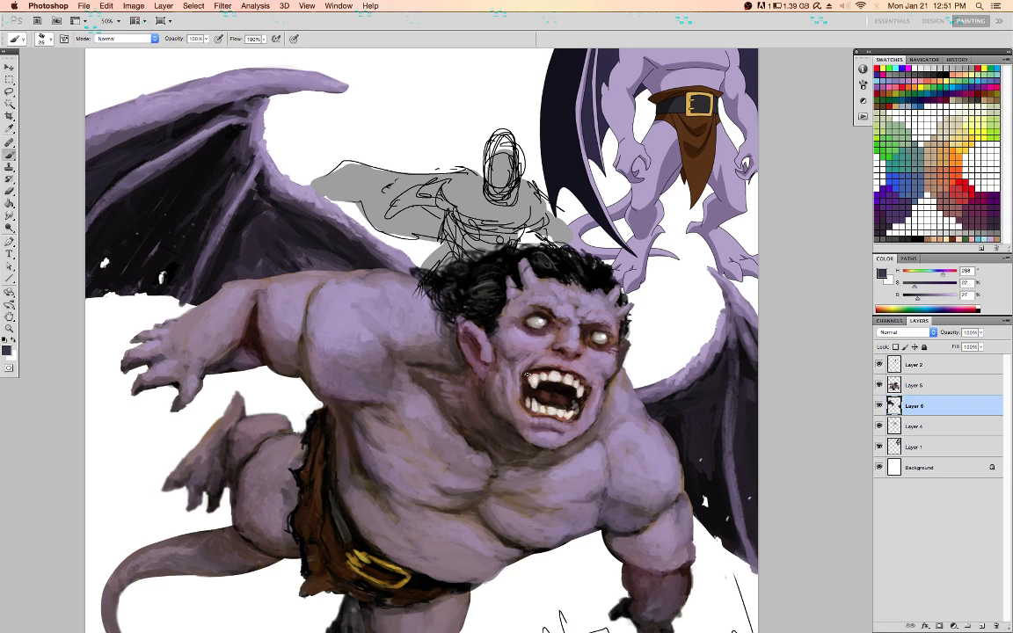
alt+click(263, 189)
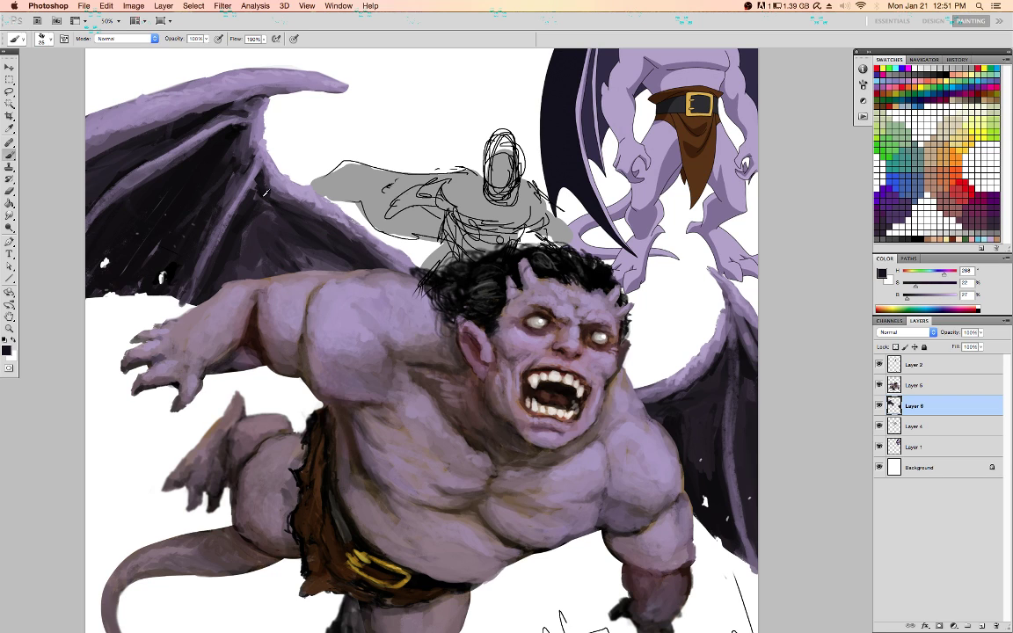
alt+click(240, 243)
drag(236, 242, 241, 226)
Add a new layer above the wing layer in Color Dodge mode, using the wing layer as its clipping mask
key(super+shift+n)
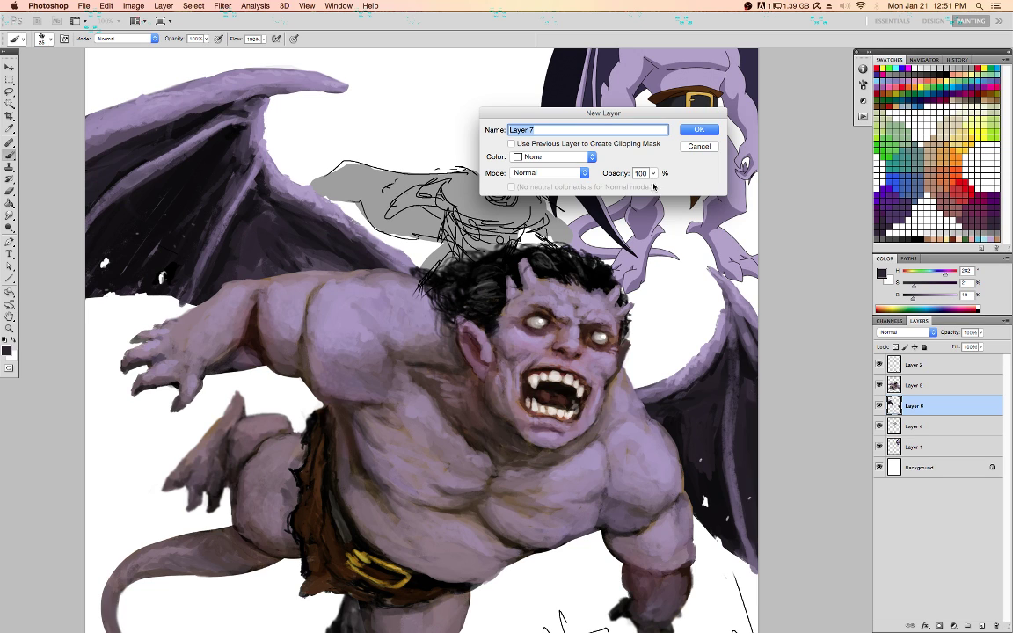
click(528, 173)
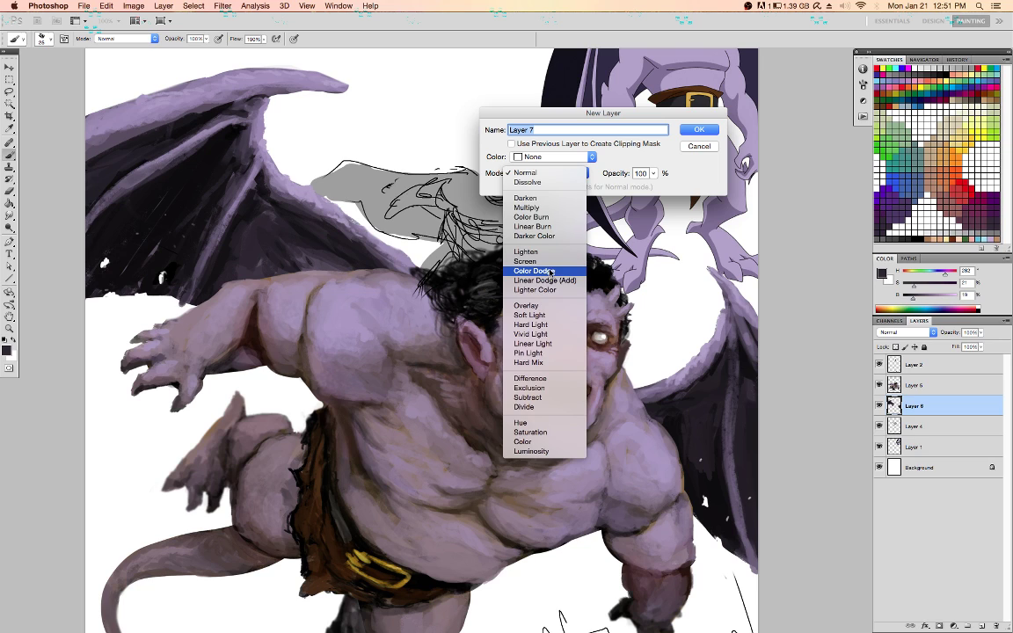
click(547, 272)
click(513, 143)
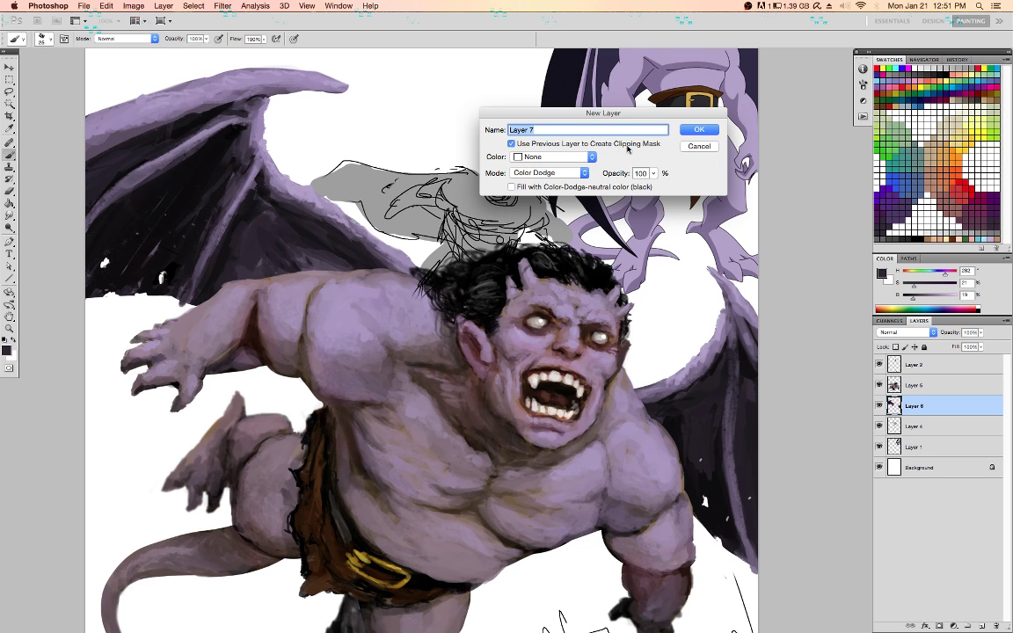
click(699, 129)
Tint the membranes of both wings with a large red brush at 30% opacity, and merge the glow into the wing layer
click(956, 193)
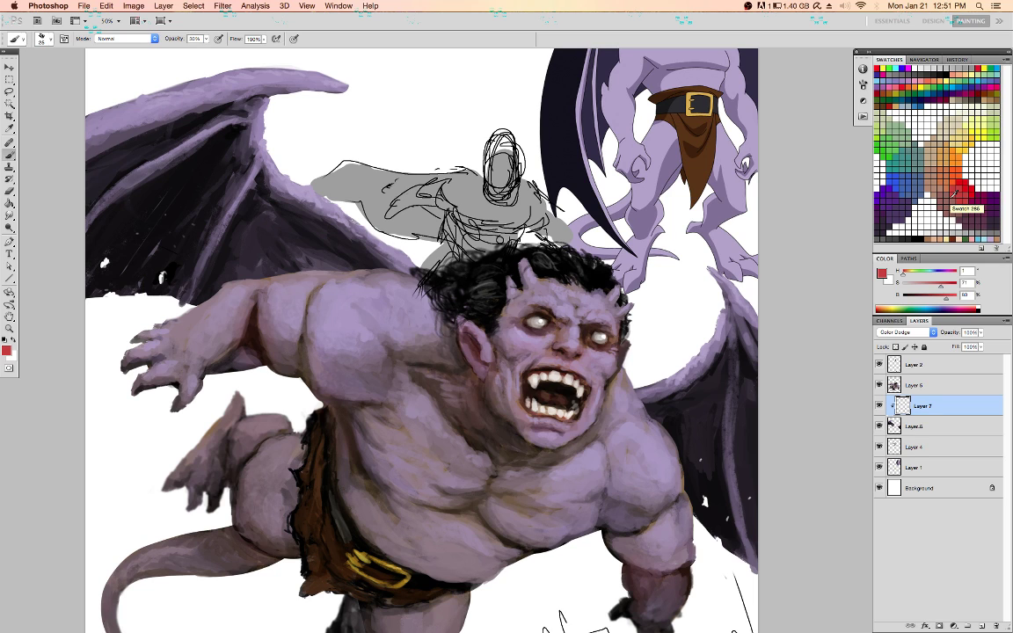
key(bracketright)
key(bracketright)
key(bracketright)
key(bracketright)
key(bracketright)
key(bracketright)
key(bracketright)
key(bracketright)
key(bracketright)
key(bracketright)
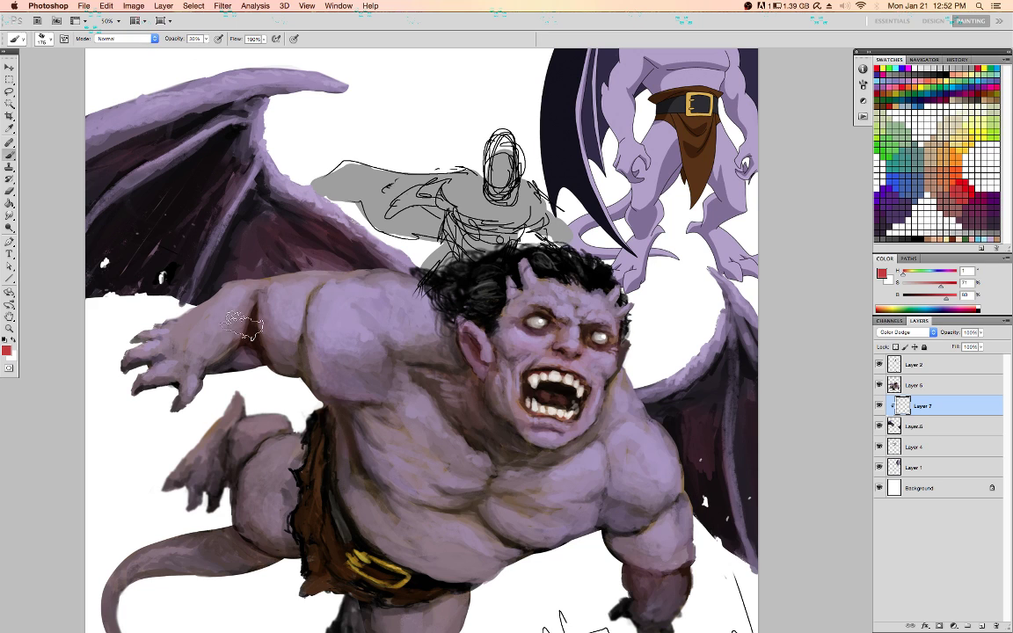
key(super+e)
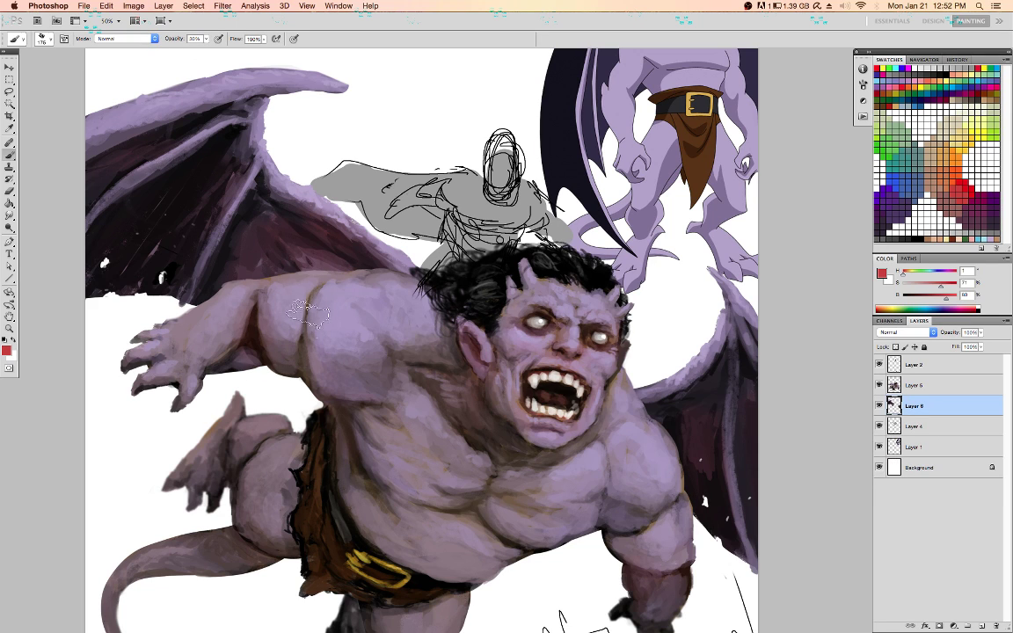
Lock the wing layer's transparency and touch up the reddened membrane and its bones with sampled purples, using a smaller brush at 100% opacity
key([)
key([)
key([)
key([)
key([)
key([)
key([)
key([)
key([)
key(/)
key(0)
alt+click(306, 189)
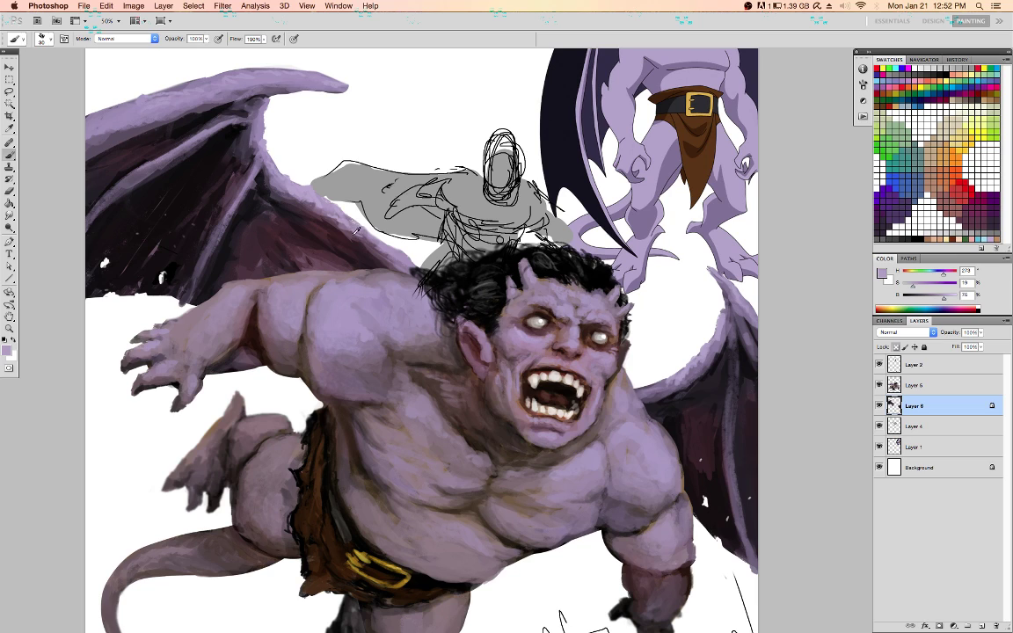
alt+click(356, 236)
drag(353, 233, 334, 214)
alt+click(320, 201)
alt+click(228, 176)
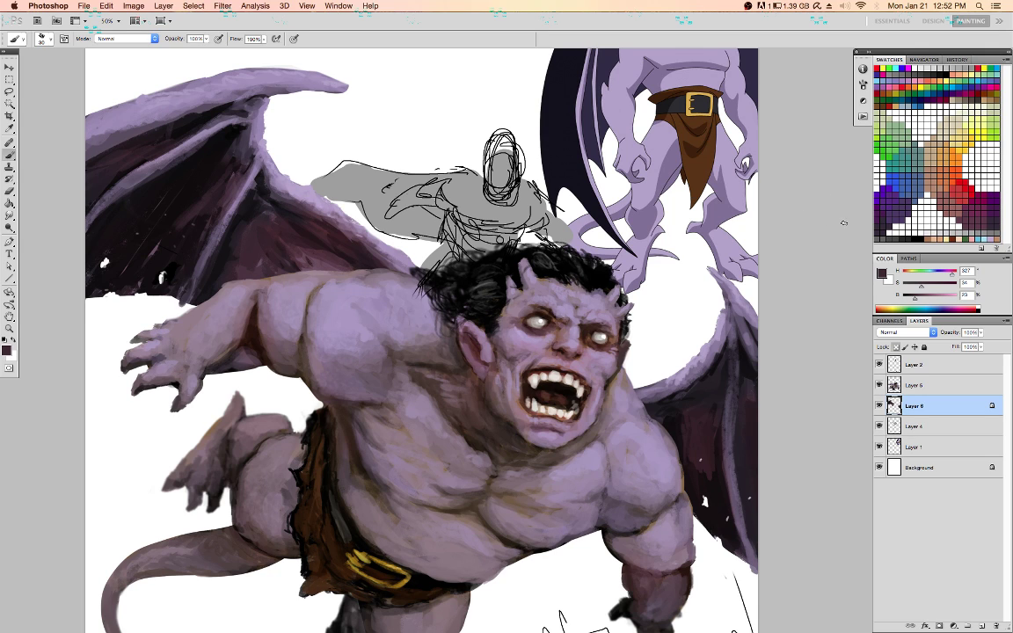
Glaze red around the ragged holes in both wings with a size 100 brush at 20% opacity
click(963, 198)
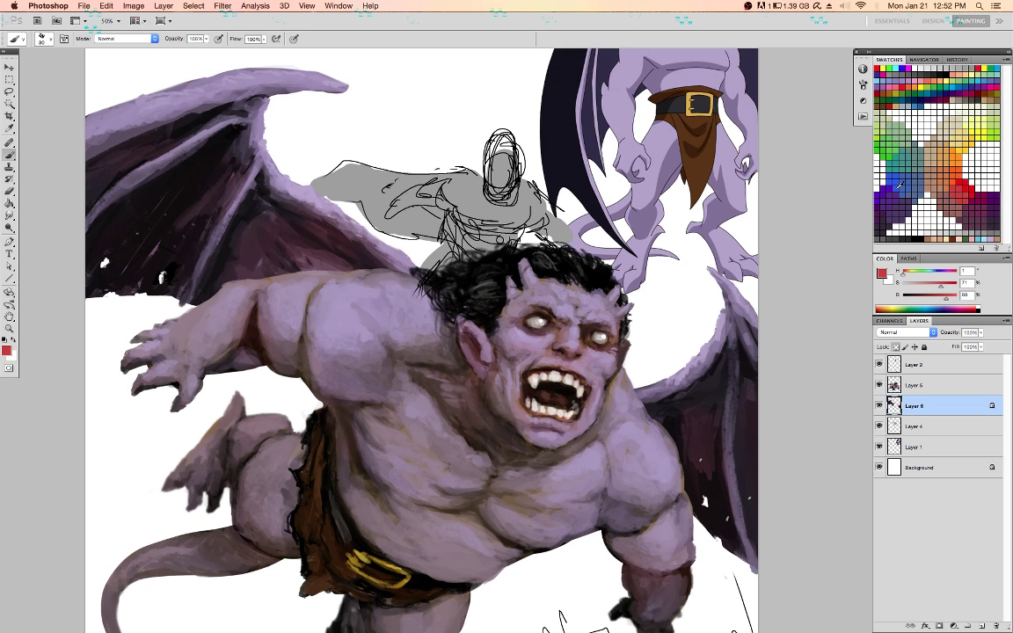
key(bracketright)
key(bracketright)
key(bracketright)
key(bracketright)
key(bracketright)
key(bracketright)
key(bracketright)
click(160, 278)
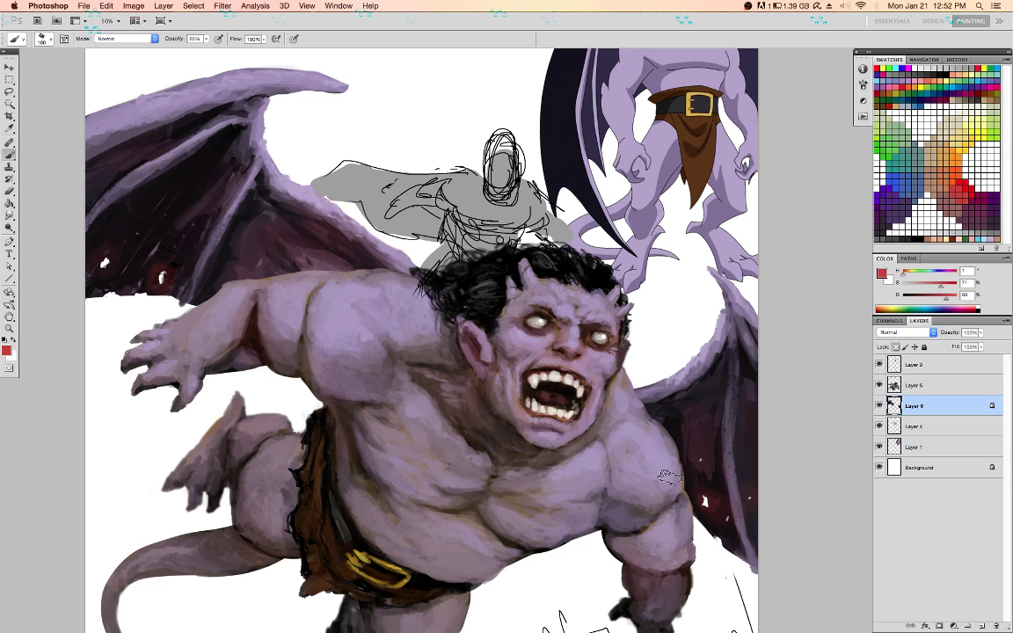
Paint fine pale pink torn rims around the holes in the wing behind the raised arm, using a very small brush at 100% opacity
key([)
key([)
key([)
key([)
key([)
key([)
key([)
key([)
key([)
key([)
click(970, 227)
key(bracketleft)
key(bracketleft)
key(bracketleft)
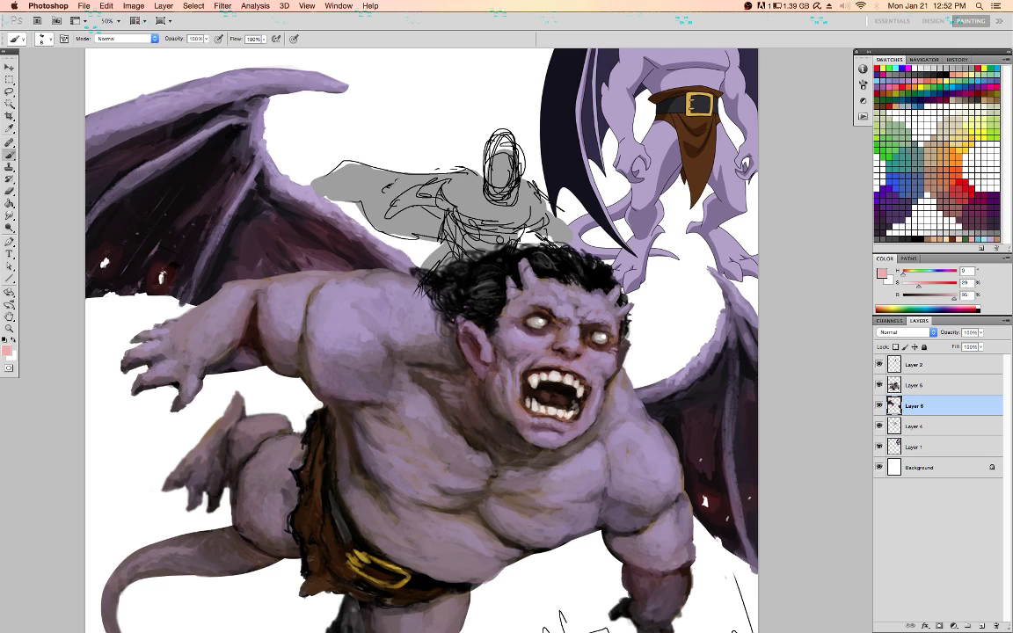
drag(164, 266, 159, 287)
key(slash)
drag(115, 245, 111, 254)
Paint pale pink and dark red torn edges around the holes in the opposite wing with a slightly larger brush
key(bracketright)
key(bracketright)
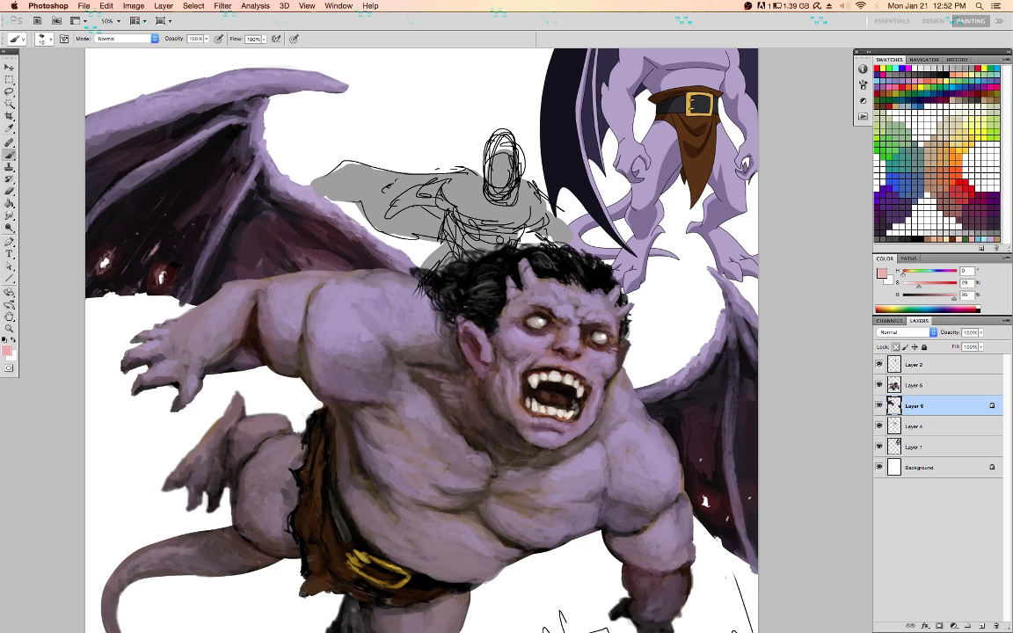
click(708, 501)
alt+click(702, 454)
alt+click(701, 423)
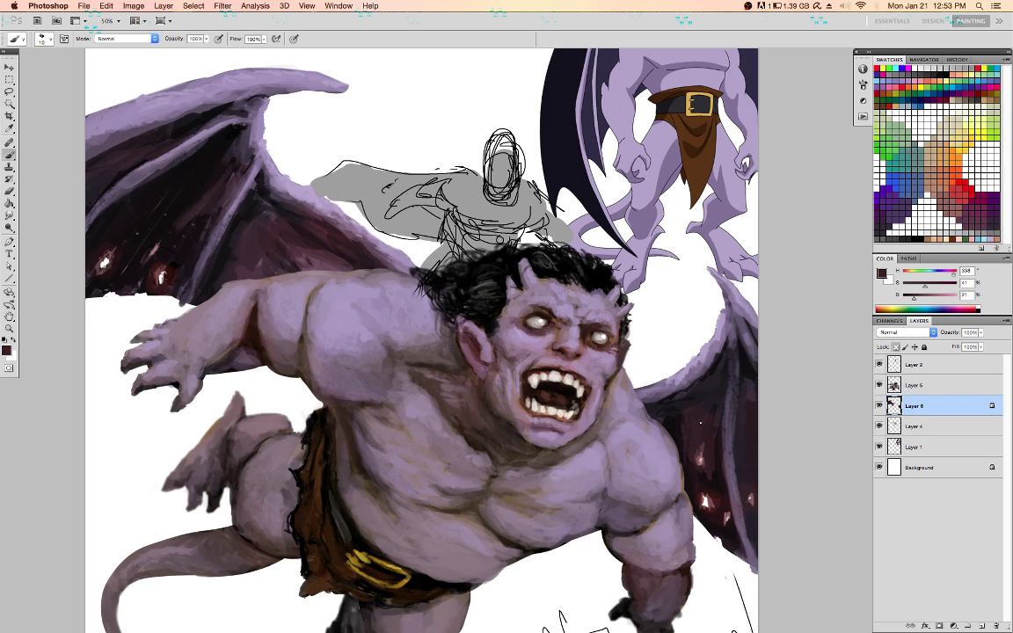
Paint thin pale pink scratches and tears across both wing membranes with a very small brush, using a light pink swatch
key(bracketright)
key(bracketright)
key(d)
key(bracketright)
key(bracketright)
key(bracketright)
key(bracketright)
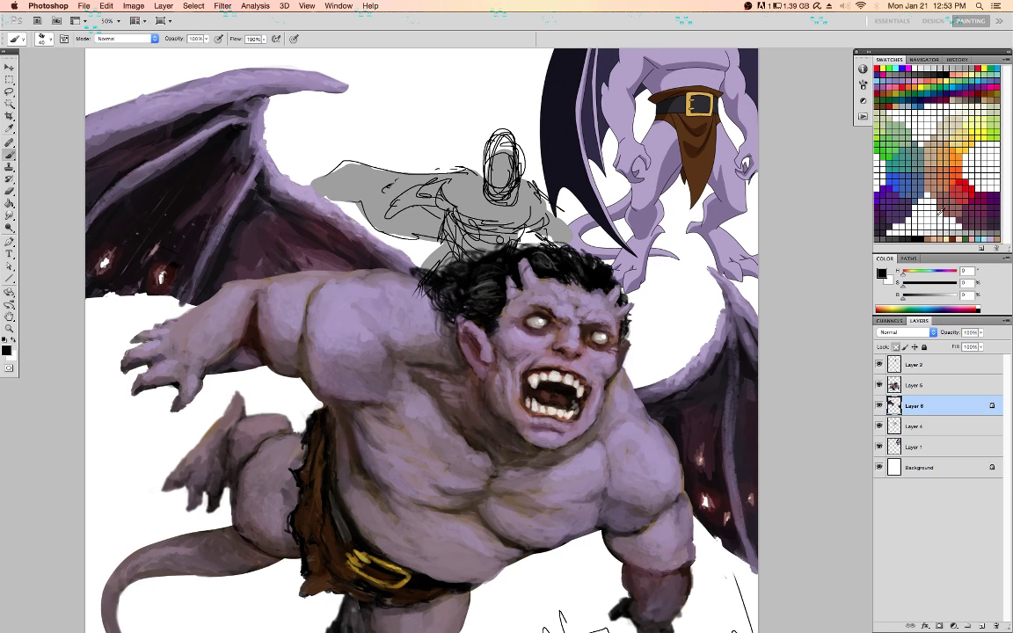
click(975, 233)
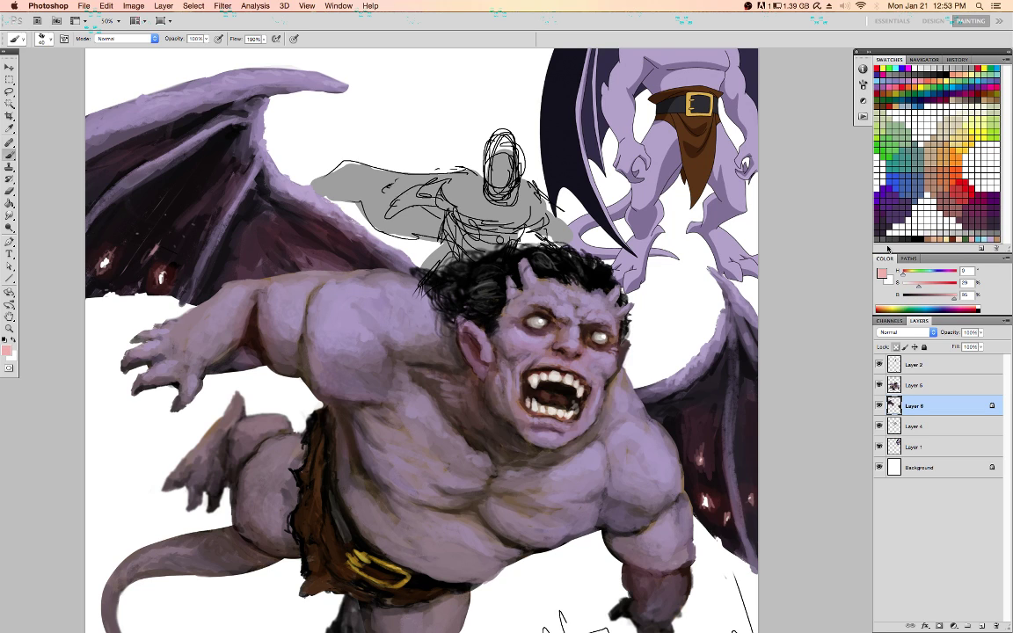
key(bracketleft)
key(bracketleft)
key(bracketleft)
drag(314, 257, 318, 261)
drag(703, 453, 705, 460)
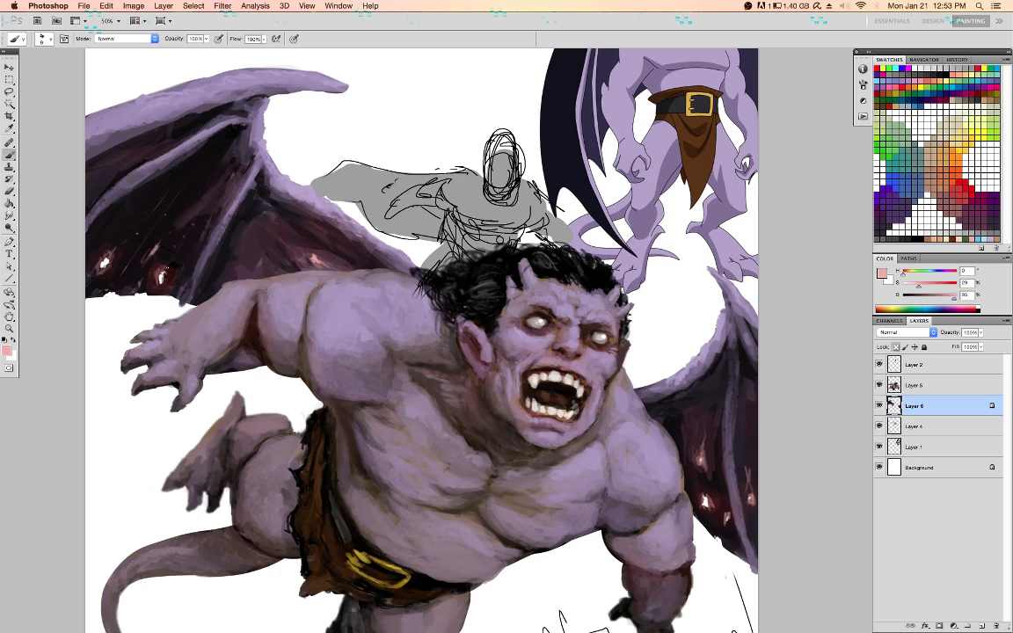
drag(165, 262, 161, 274)
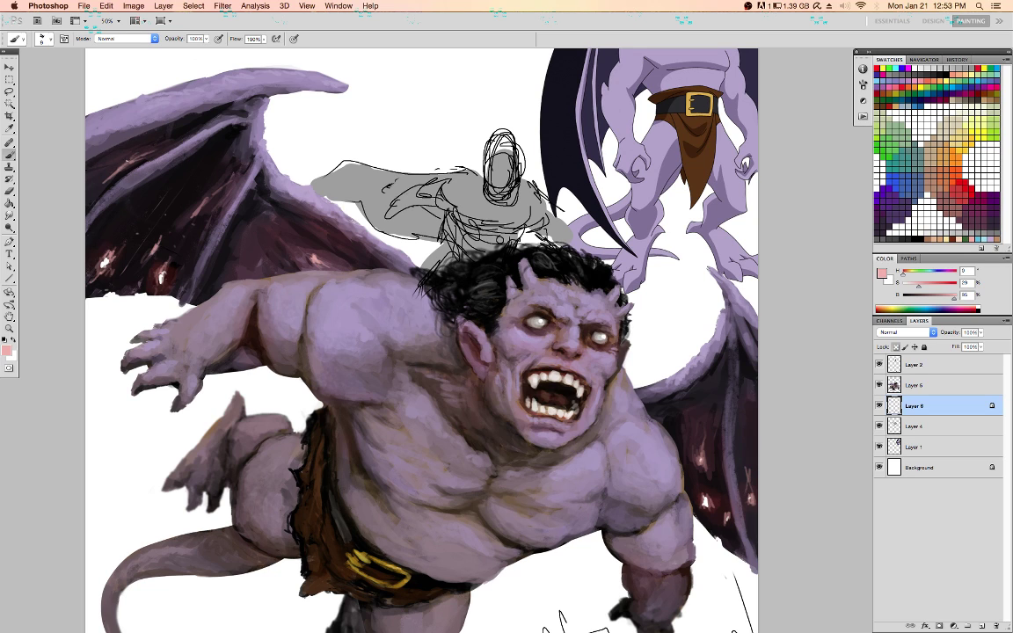
Blend sampled muted reds and purples into the upper membrane of the wing behind the raised arm, enlarging the brush
alt+click(113, 146)
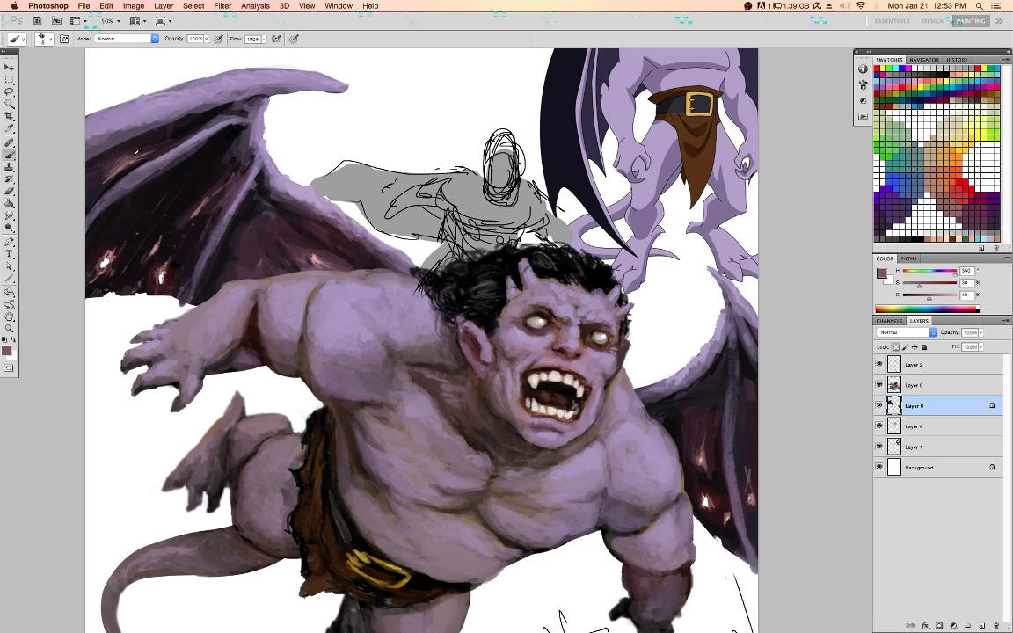
alt+click(125, 154)
alt+click(150, 133)
drag(140, 128, 113, 128)
key(bracketright)
key(bracketright)
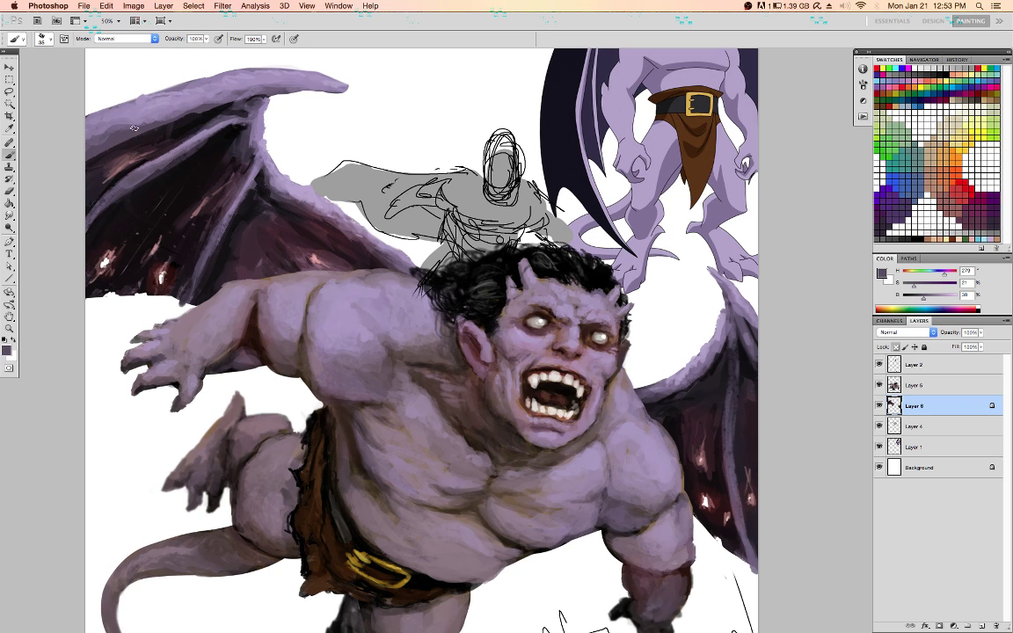
Define the bones and membrane of the wing opposite the raised arm with black shadows and sampled purples
alt+click(716, 333)
key(d)
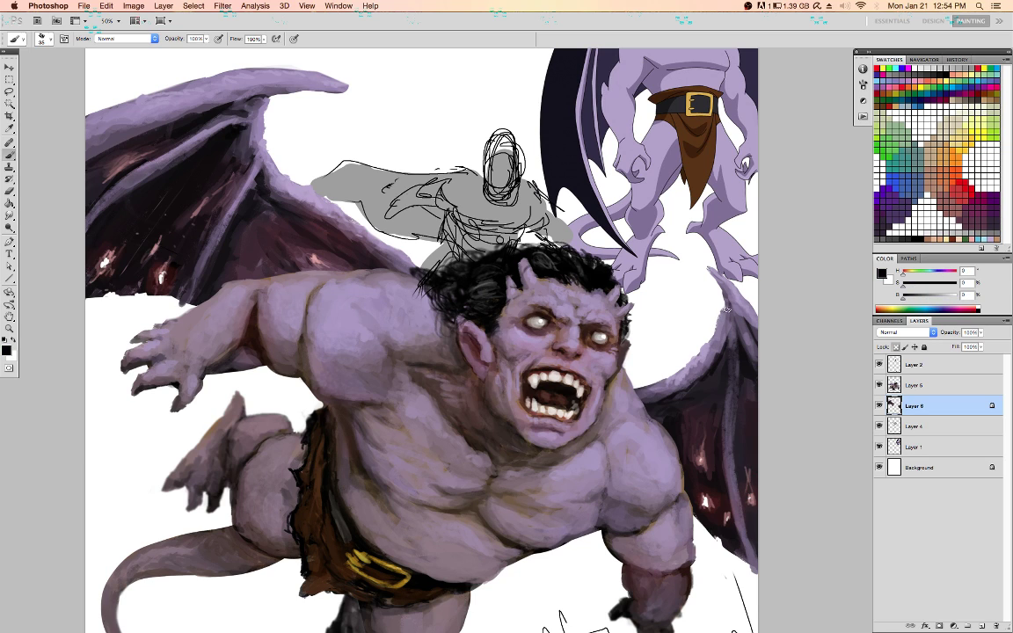
drag(730, 315, 734, 304)
alt+click(735, 305)
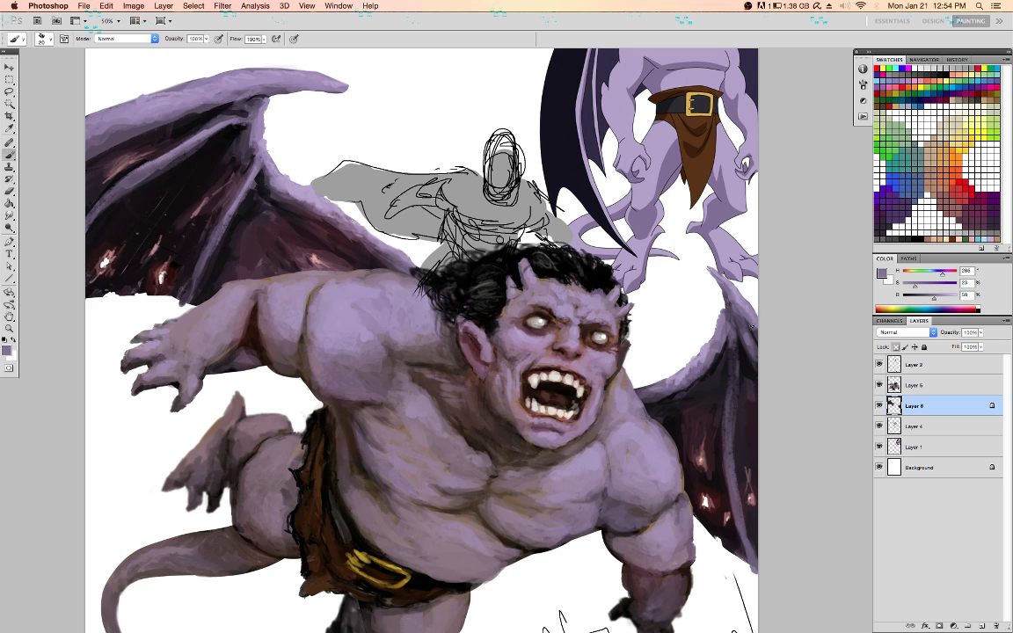
key(d)
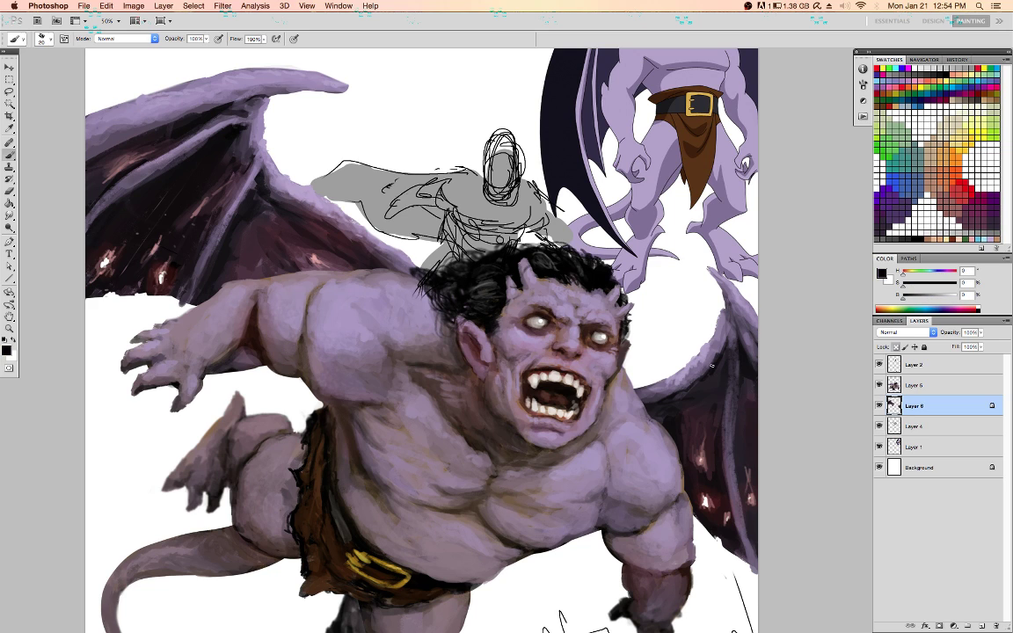
mouse_move(728, 326)
mouse_down()
mouse_move(730, 350)
mouse_move(732, 318)
mouse_move(733, 351)
mouse_up()
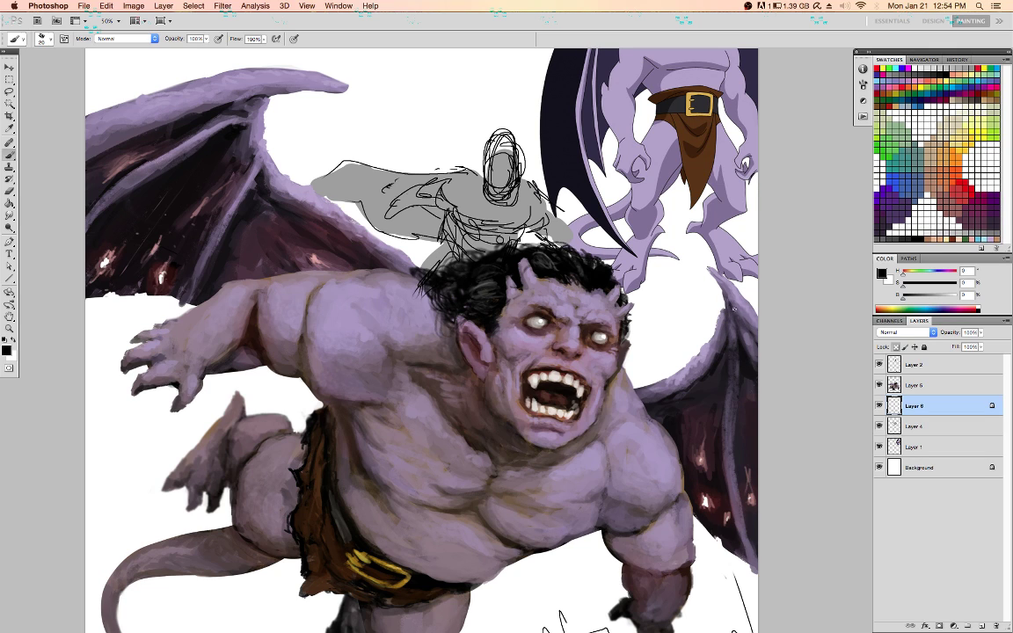
alt+click(710, 418)
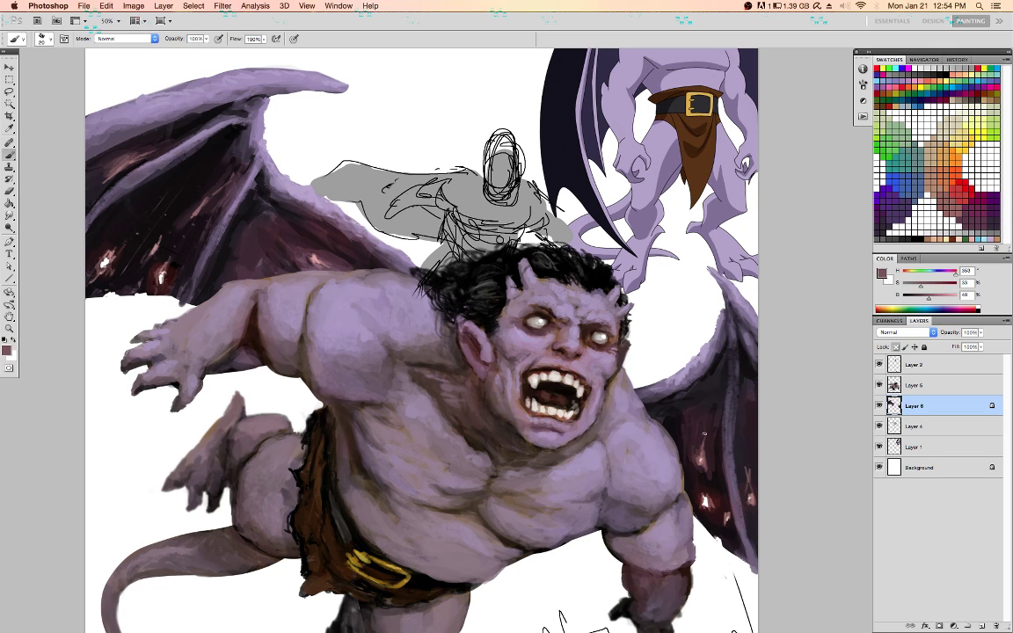
alt+click(676, 385)
Darken the membrane folds and lower bone of the wing behind the raised arm with sampled near-black and purple tones
alt+click(236, 253)
mouse_move(235, 255)
mouse_down()
mouse_move(262, 220)
mouse_move(273, 254)
mouse_move(265, 216)
mouse_up()
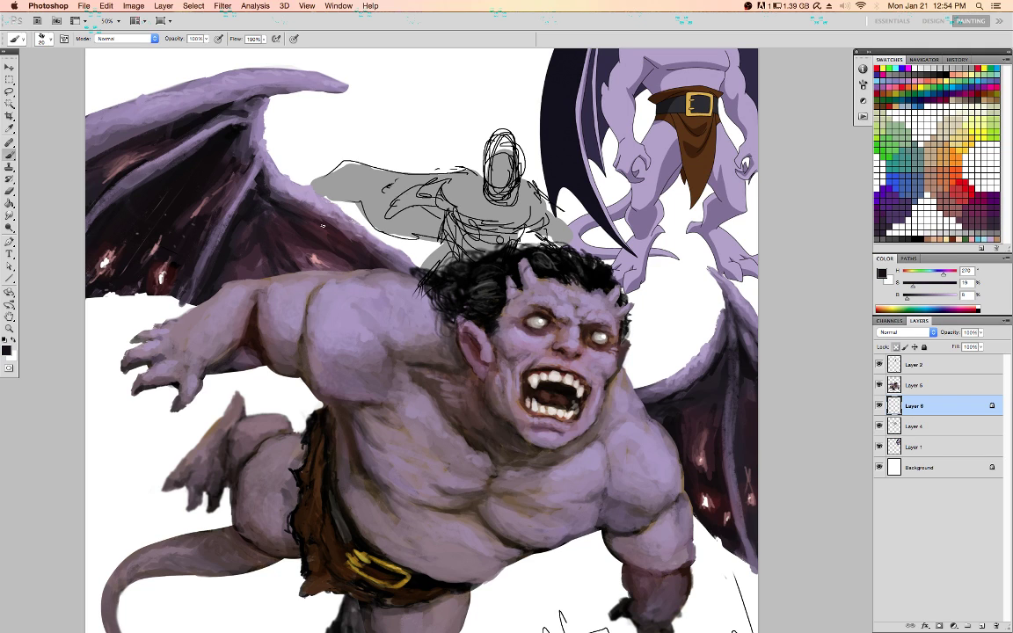
alt+click(344, 220)
drag(344, 220, 377, 259)
alt+click(296, 181)
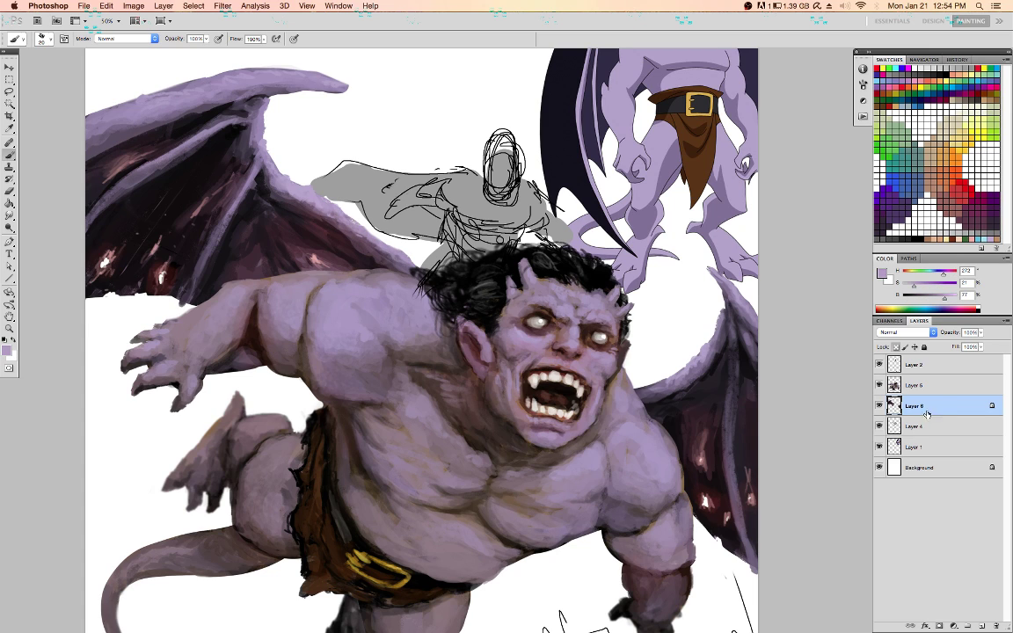
On the body layer, blend sampled reddish browns and purples into the neck shadow and upper chest
click(901, 385)
alt+click(473, 394)
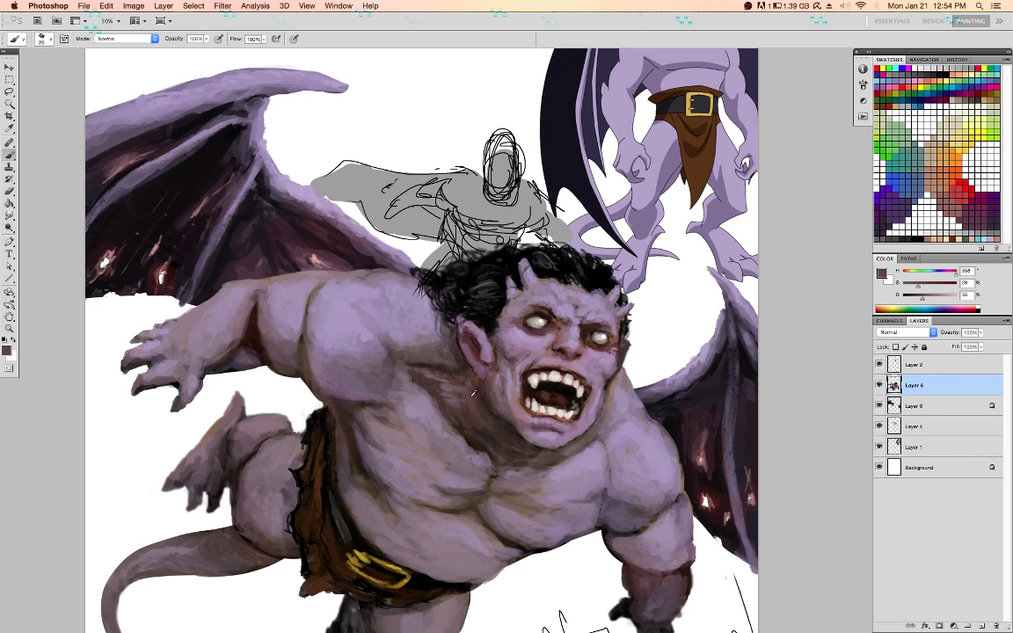
drag(476, 386, 475, 419)
alt+click(456, 389)
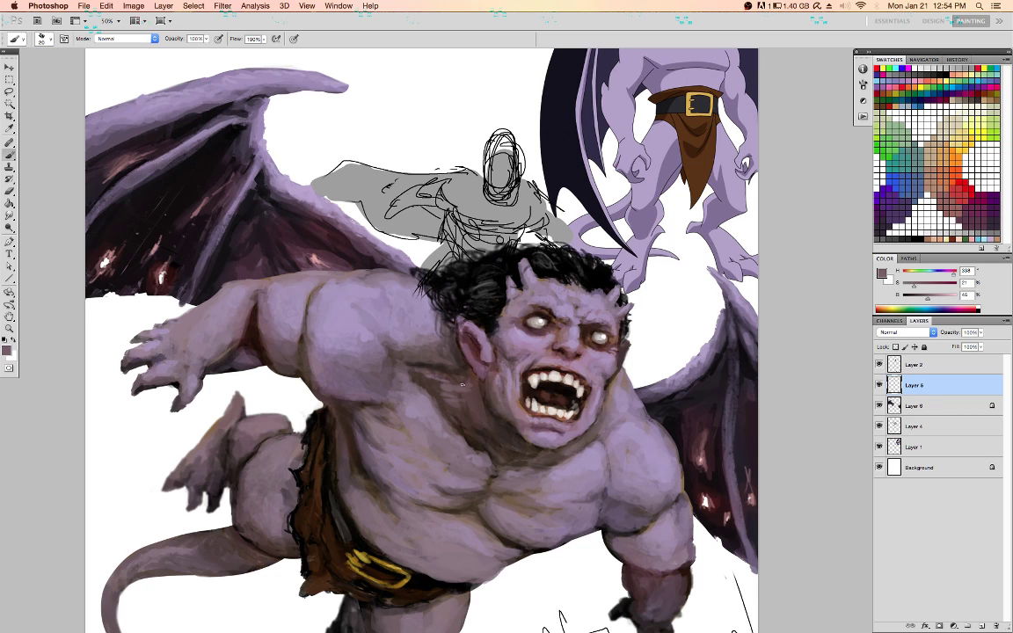
alt+click(483, 362)
alt+click(503, 380)
alt+click(457, 398)
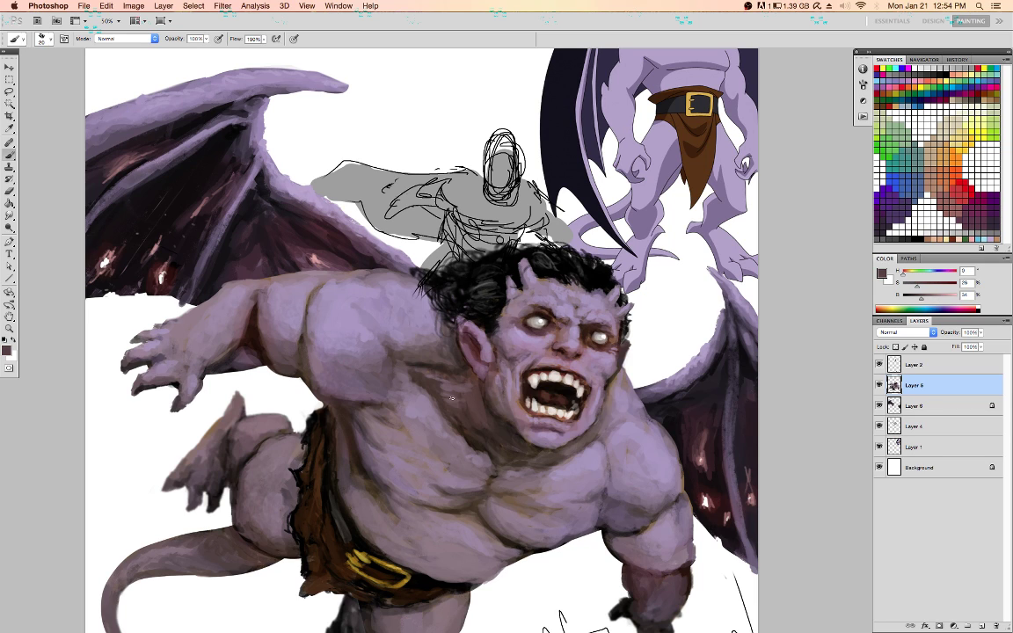
alt+click(439, 423)
alt+click(409, 417)
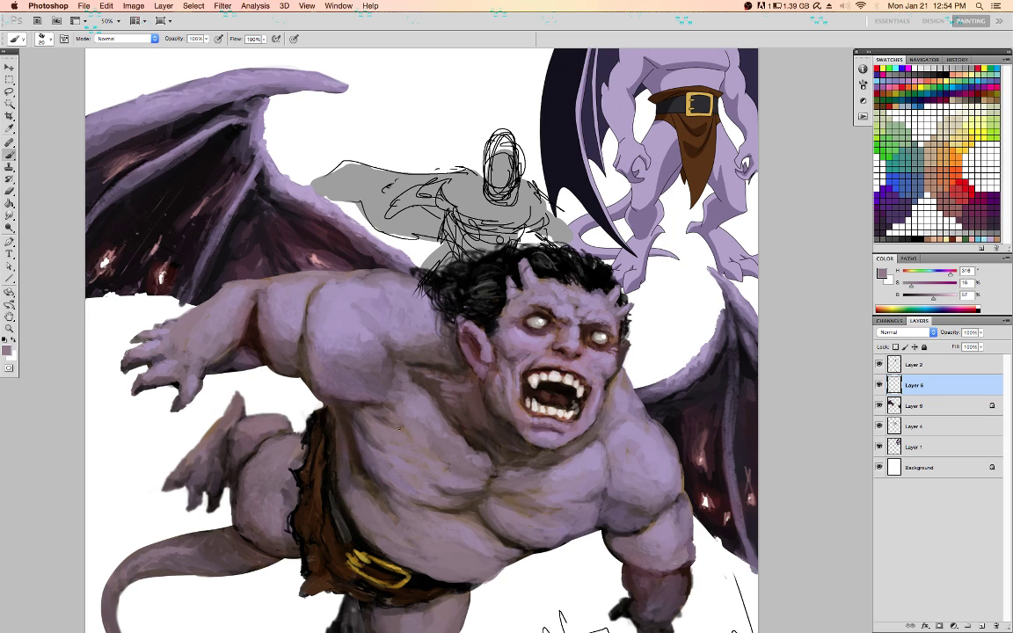
Back on the wing layer, refine the lower bone and outer edge of the wing behind the raised arm with sampled light purples
click(922, 408)
alt+click(307, 214)
mouse_move(272, 180)
mouse_down()
mouse_move(244, 152)
mouse_move(283, 169)
mouse_move(284, 188)
mouse_up()
alt+click(297, 192)
alt+click(366, 239)
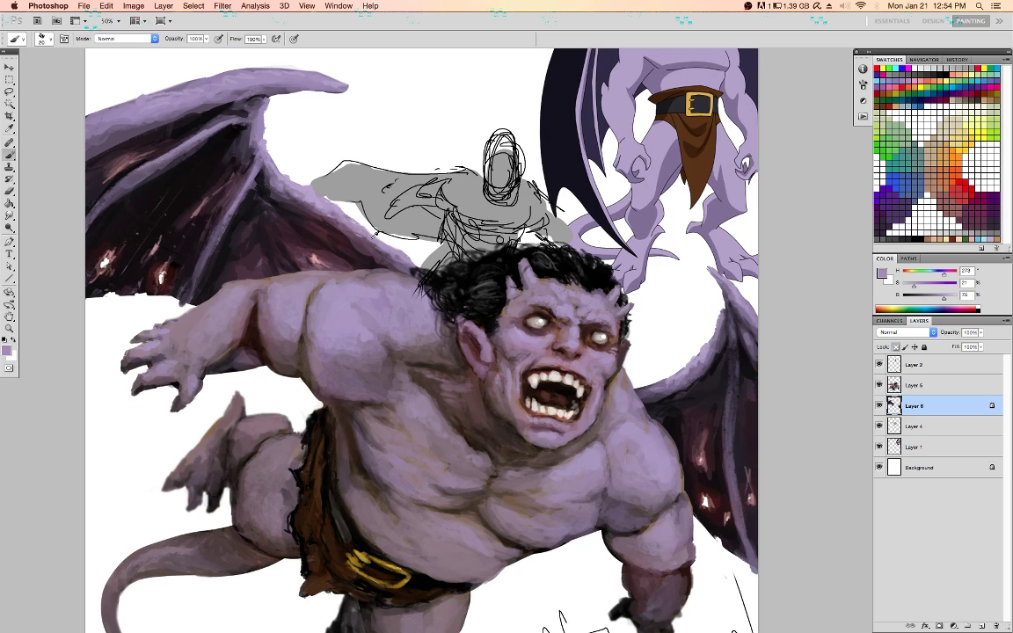
drag(355, 221, 359, 225)
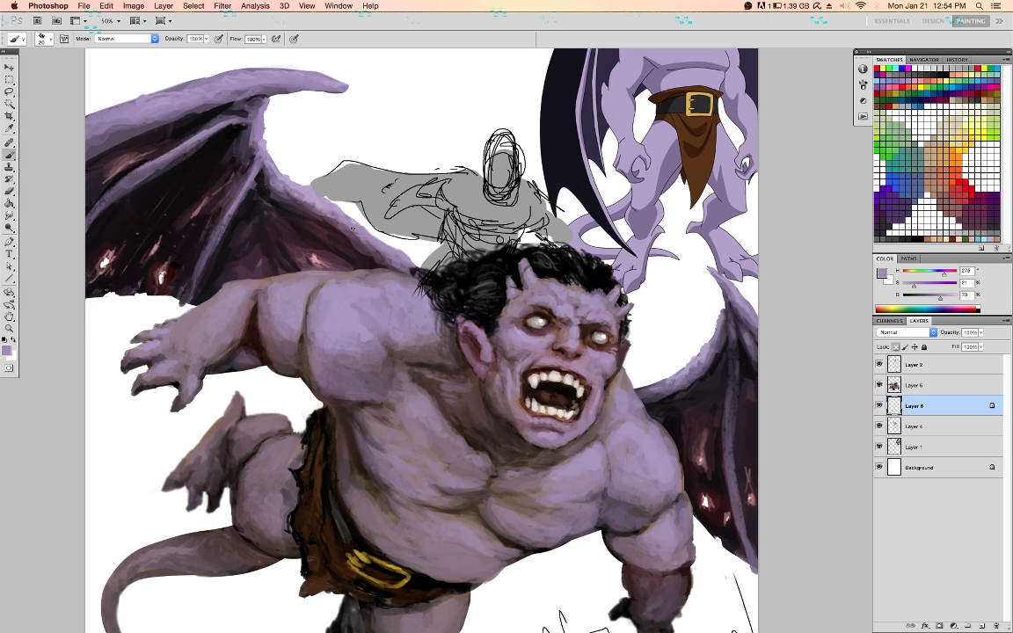
drag(302, 199, 325, 229)
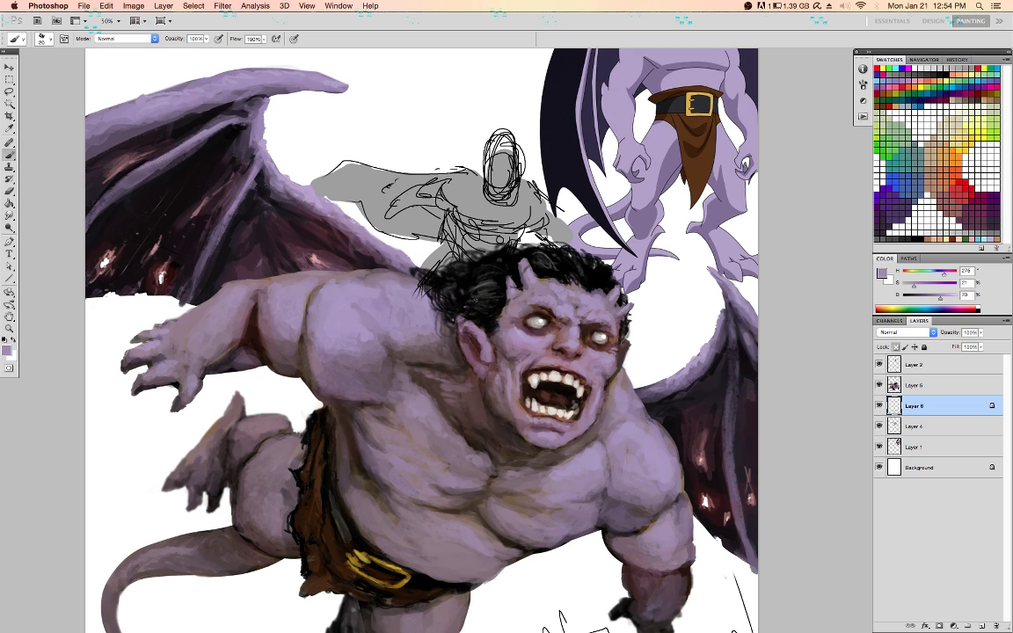
alt+click(703, 360)
On the body layer, smooth the skin of the neck, chest and shoulder with sampled purples
click(939, 390)
alt+click(463, 392)
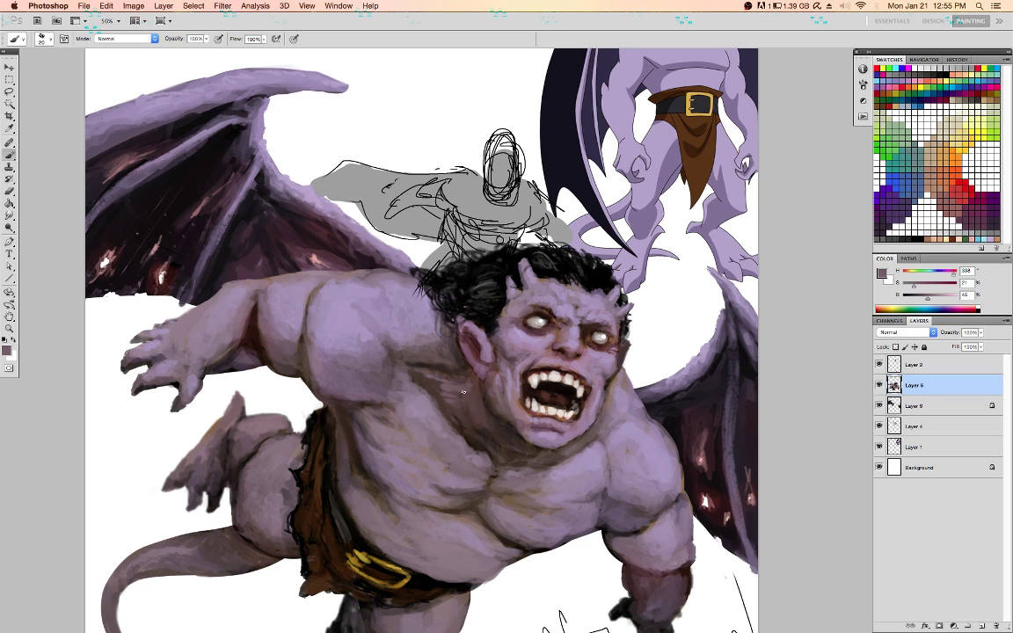
alt+click(453, 430)
alt+click(591, 466)
drag(603, 459, 609, 459)
alt+click(403, 416)
drag(394, 408, 378, 403)
alt+click(360, 335)
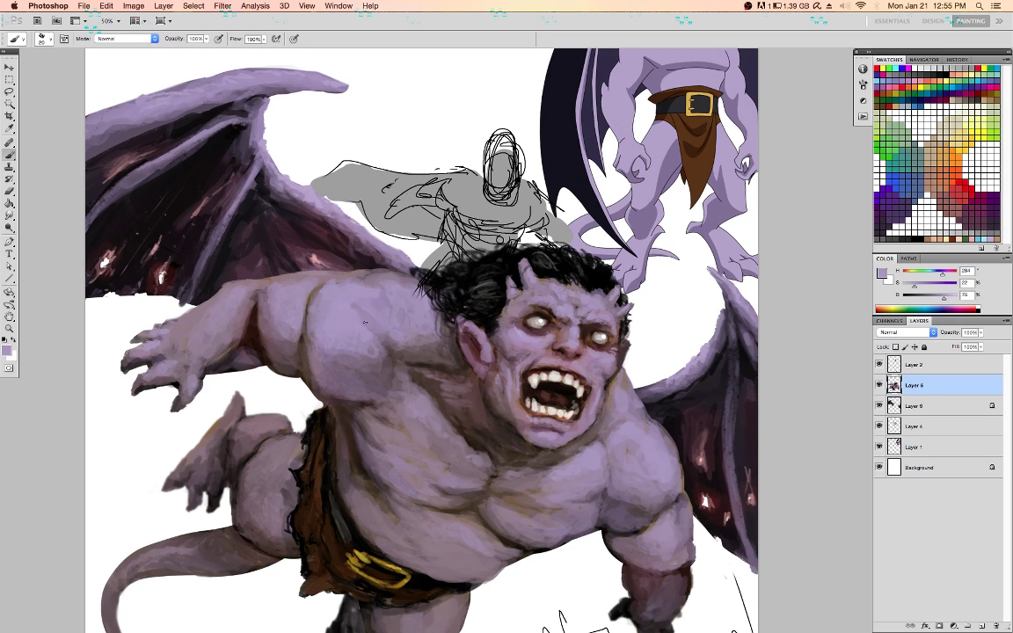
alt+click(359, 308)
alt+click(219, 340)
Lock the transparency of Layer 4 and paint black strokes on the grey sketched figure's cape and arm
click(944, 432)
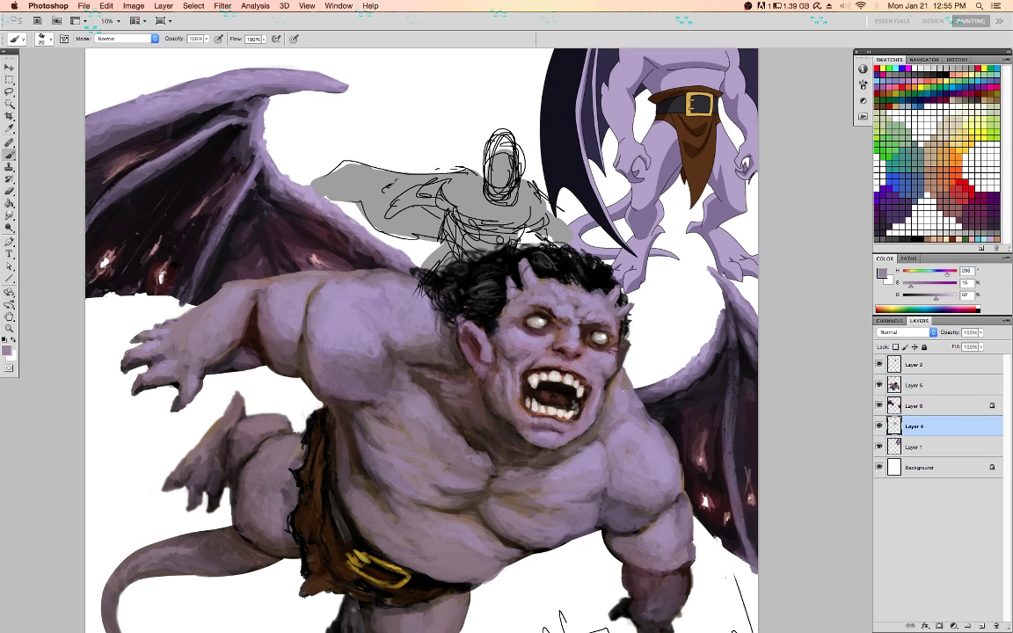
key(slash)
key(d)
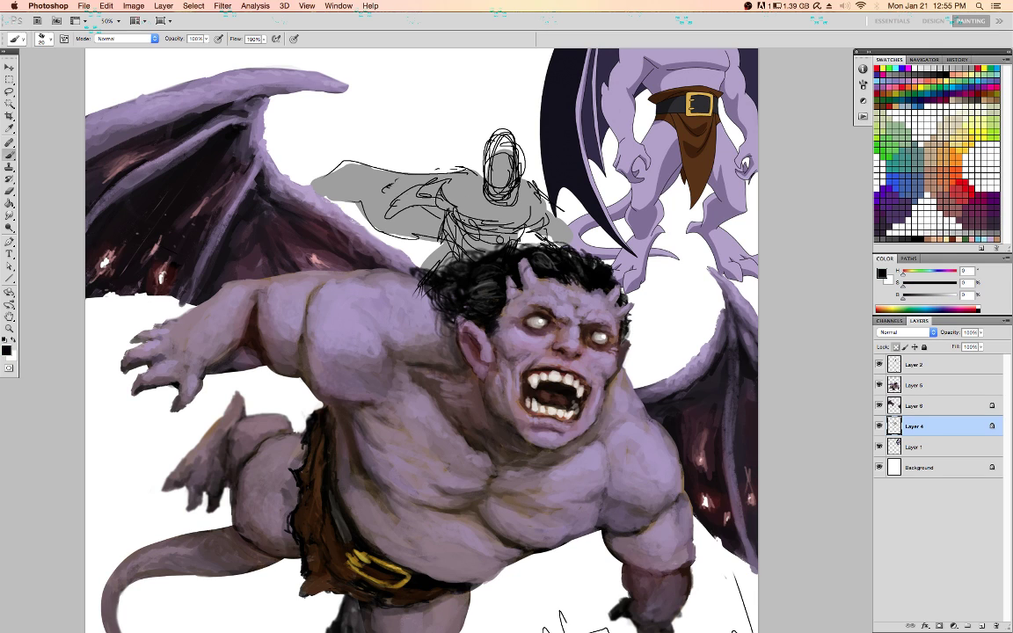
mouse_move(419, 273)
mouse_down()
mouse_move(448, 248)
mouse_move(452, 219)
mouse_move(422, 237)
mouse_up()
mouse_move(370, 211)
mouse_down()
mouse_move(351, 209)
mouse_move(397, 209)
mouse_move(368, 185)
mouse_move(402, 183)
mouse_move(395, 172)
mouse_up()
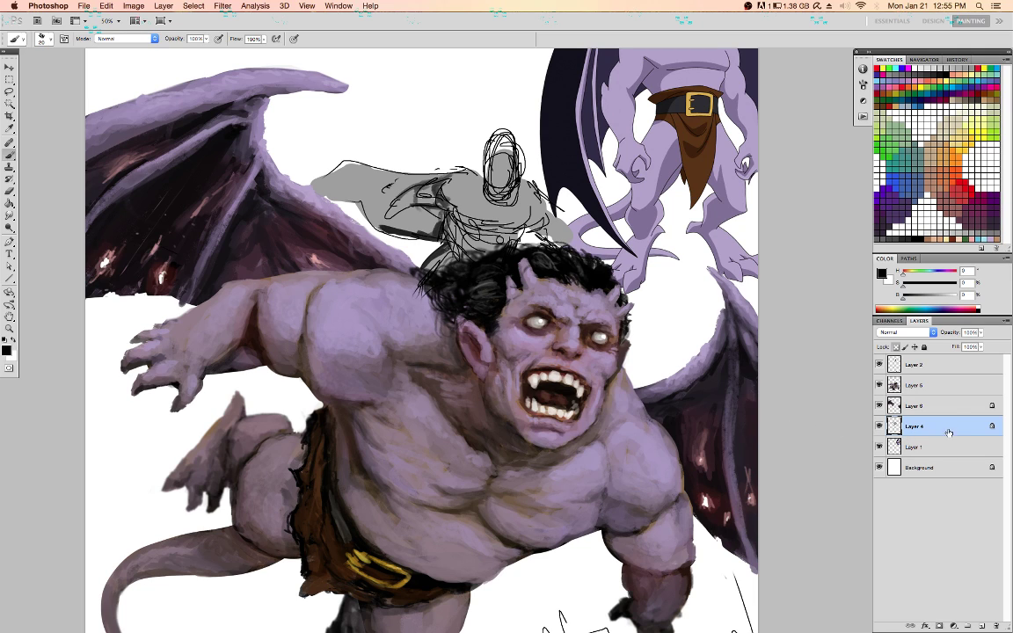
On the body layer, deepen the loincloth's folds and ragged edge with sampled dark brown and black
click(926, 386)
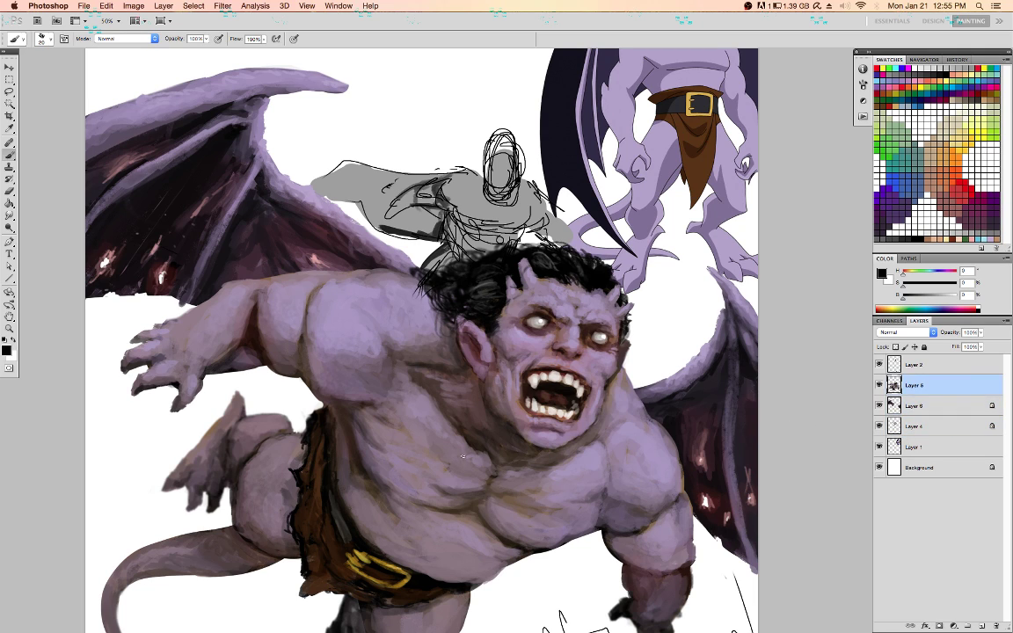
scroll(374, 444, down, 3)
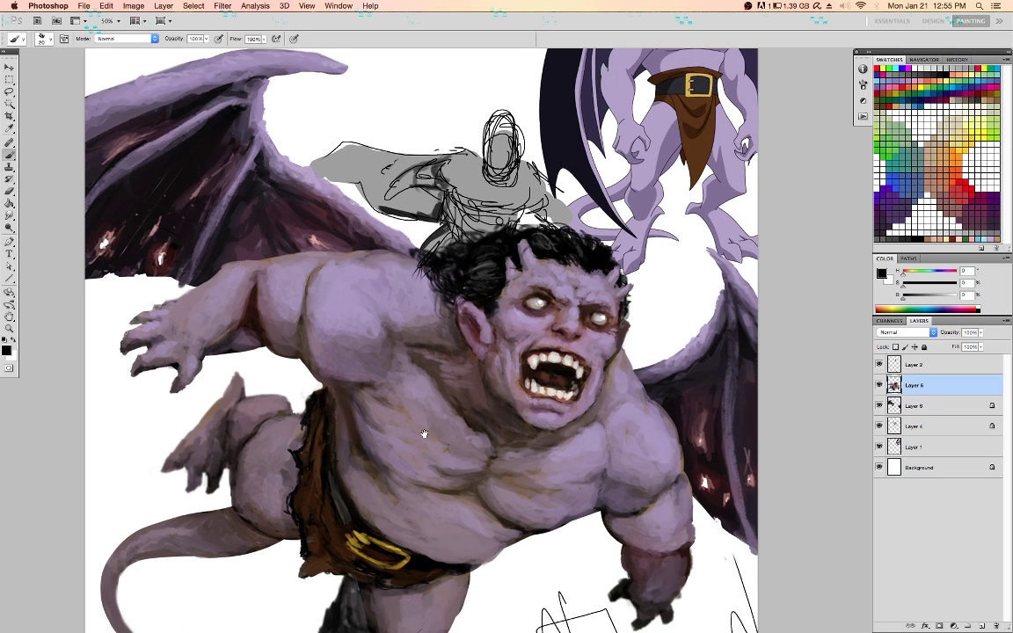
mouse_move(320, 499)
mouse_down()
mouse_move(300, 528)
mouse_move(362, 523)
mouse_move(333, 527)
mouse_up()
alt+click(318, 519)
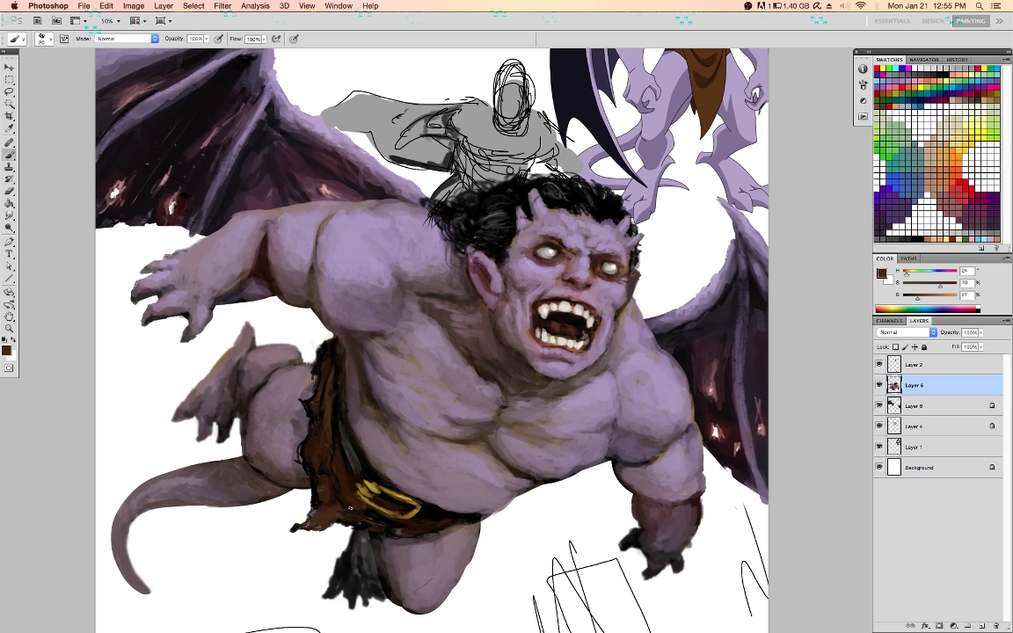
key(d)
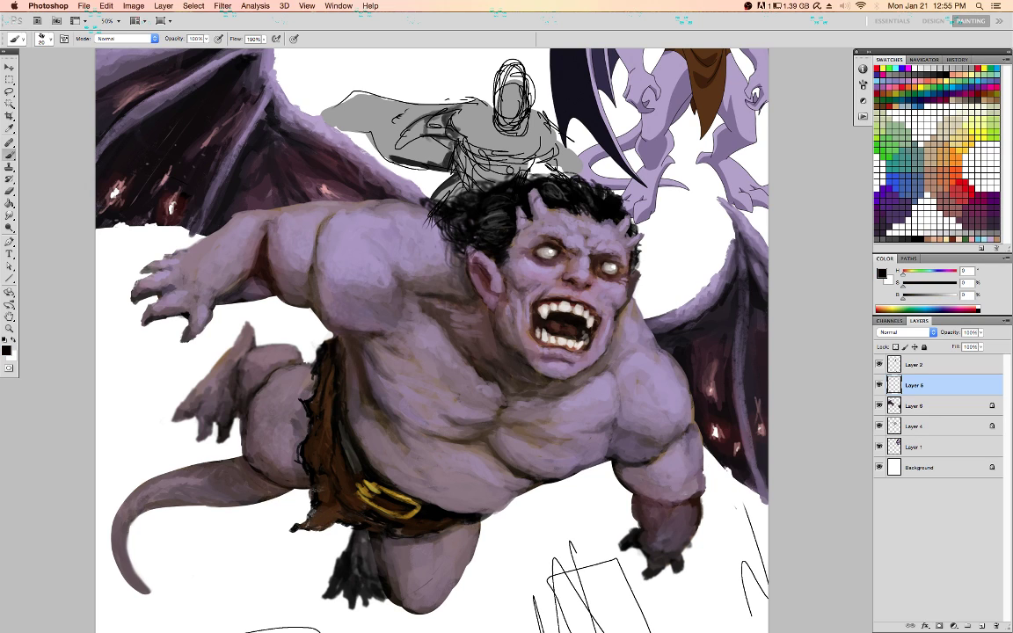
alt+click(283, 453)
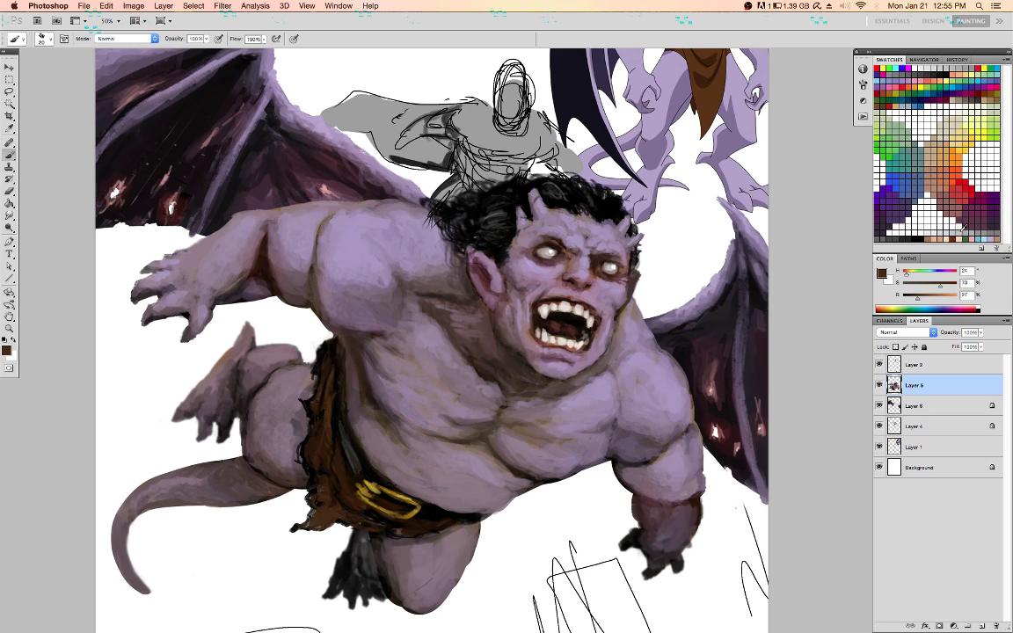
Paint lighter brown highlights along the loincloth's folds and hem, using a tan swatch and a sampled brown
click(927, 239)
drag(323, 520, 319, 499)
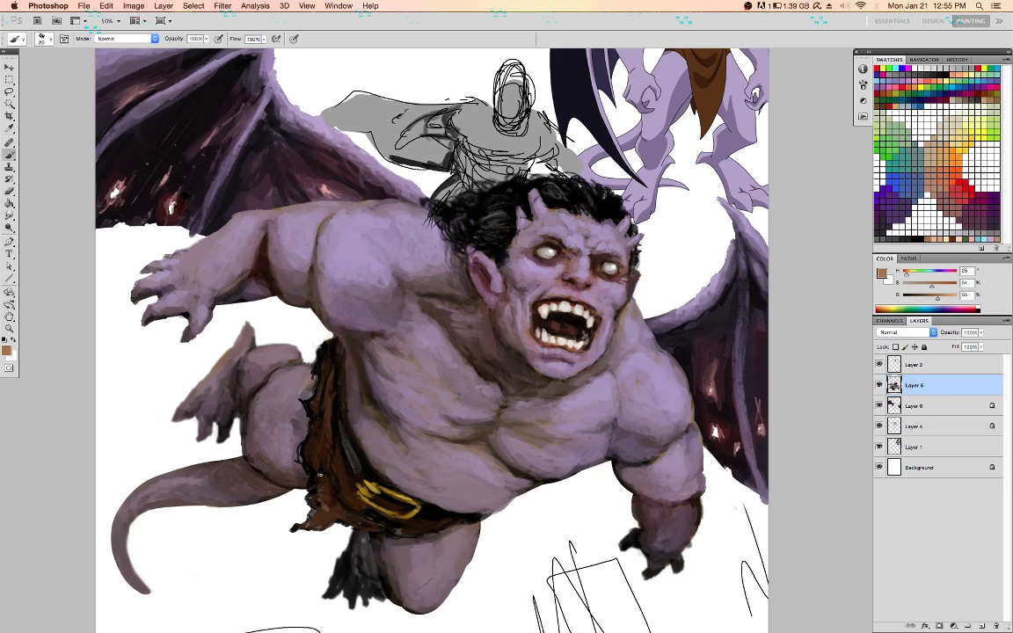
alt+click(328, 507)
drag(309, 468, 323, 473)
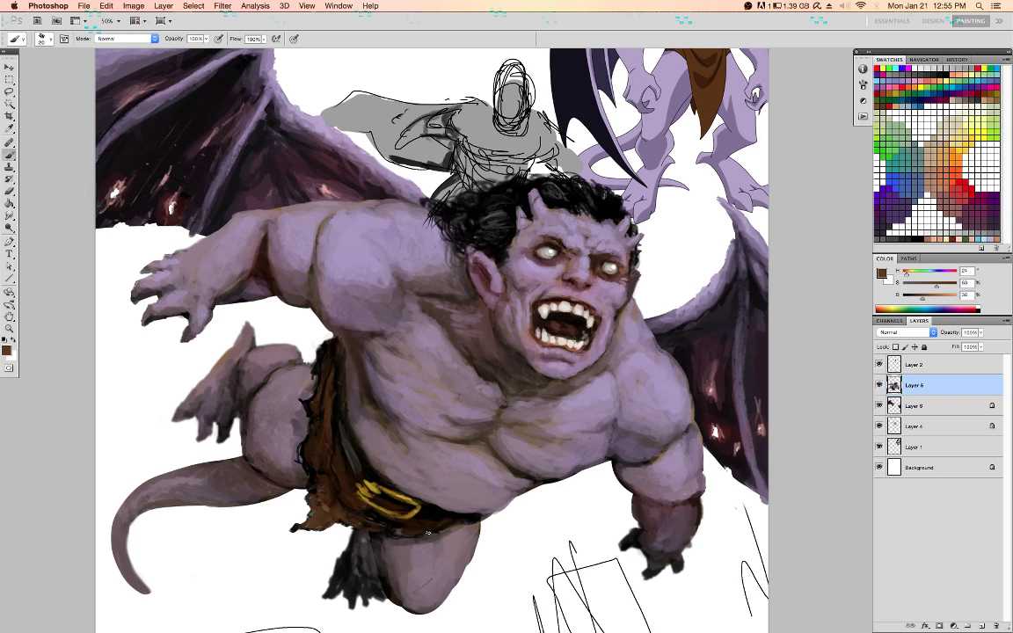
On the body layer, retouch the belt buckle and the loincloth's upper edge with sampled dark greys and browns
alt+click(353, 456)
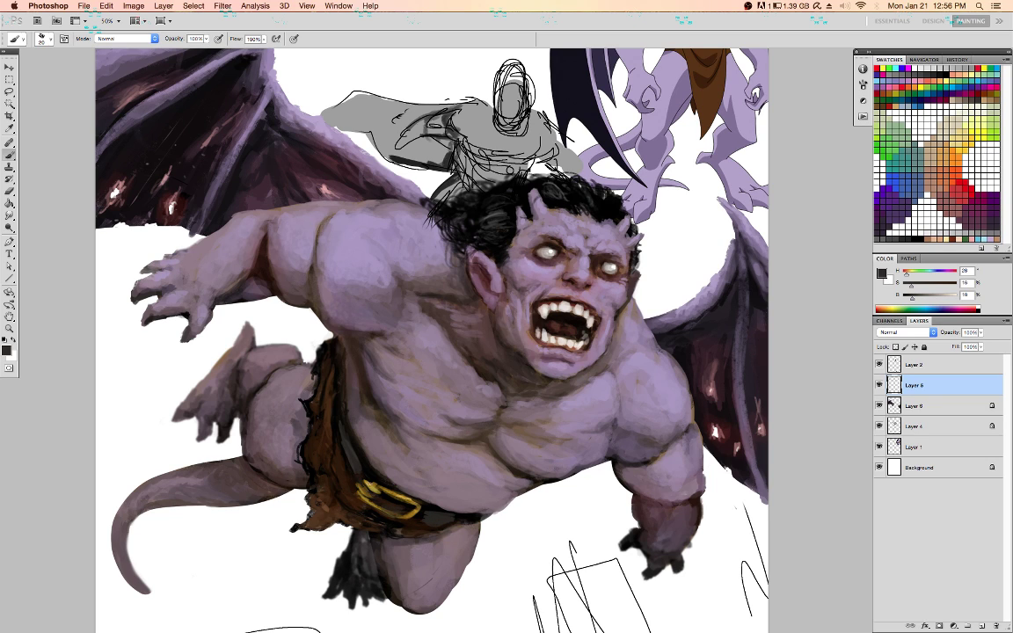
drag(382, 484, 401, 498)
click(885, 123)
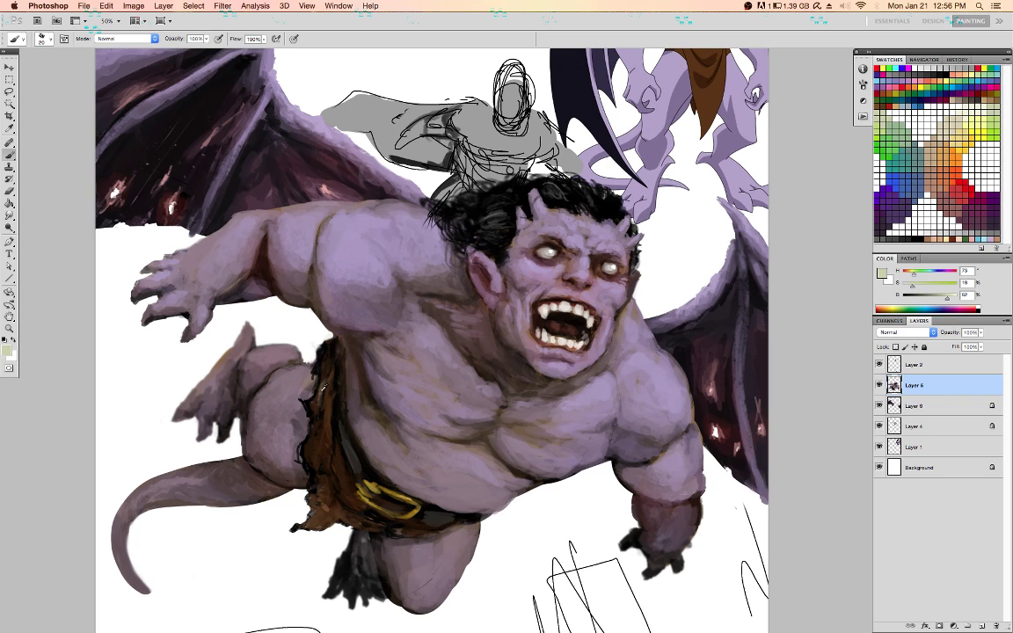
alt+click(293, 348)
key(super+z)
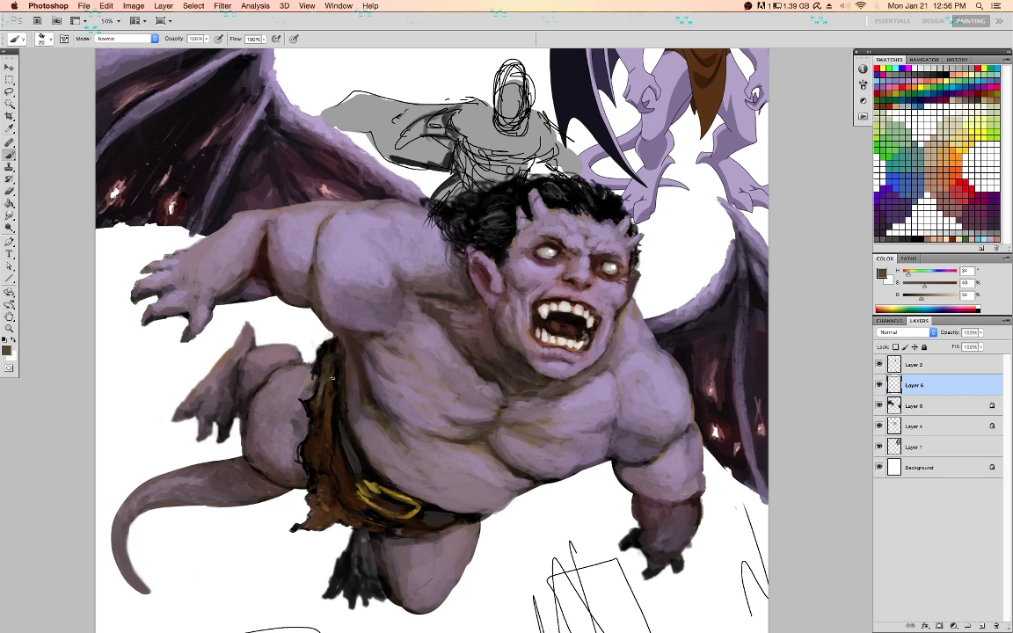
alt+click(332, 379)
drag(322, 418, 325, 380)
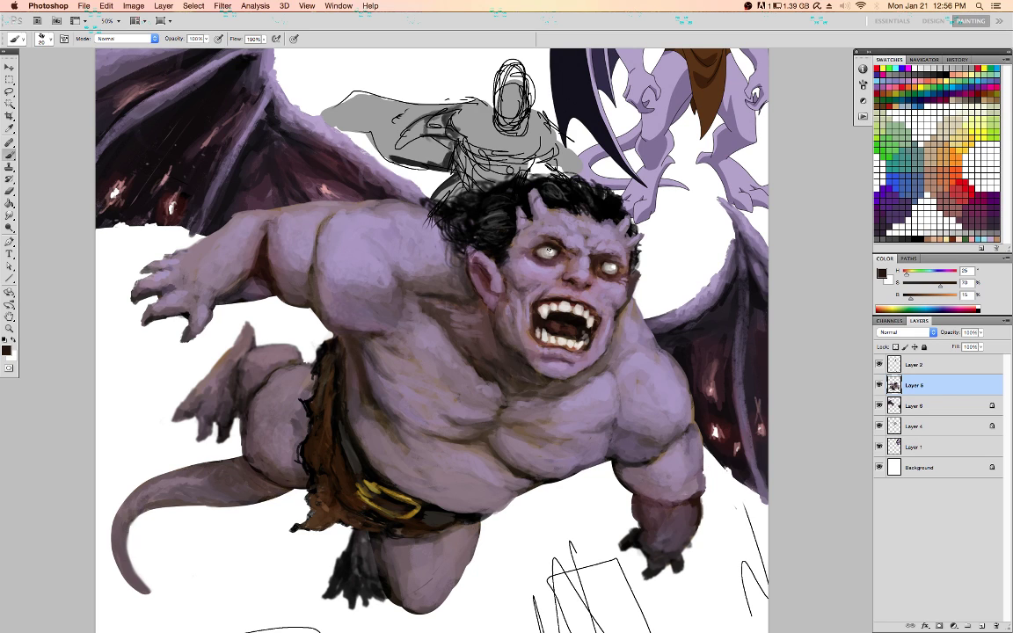
Refine the skin around the horns, brow, cheek and ear with a smaller brush and sampled purples
alt+click(516, 213)
key(bracketleft)
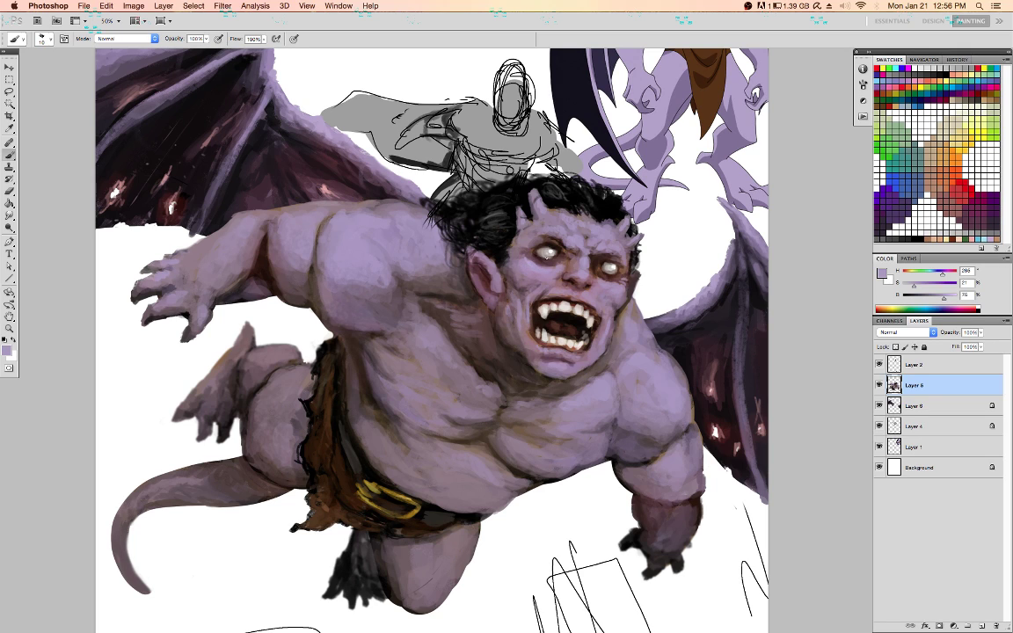
alt+click(491, 233)
alt+click(516, 212)
key(super+z)
alt+click(620, 288)
alt+click(521, 249)
alt+click(620, 263)
alt+click(626, 258)
alt+click(498, 227)
On the wing layer, blend the wing's lower edge near the gargoyle's shoulder and hair with sampled purples and dark maroon
key(alt+bracketleft)
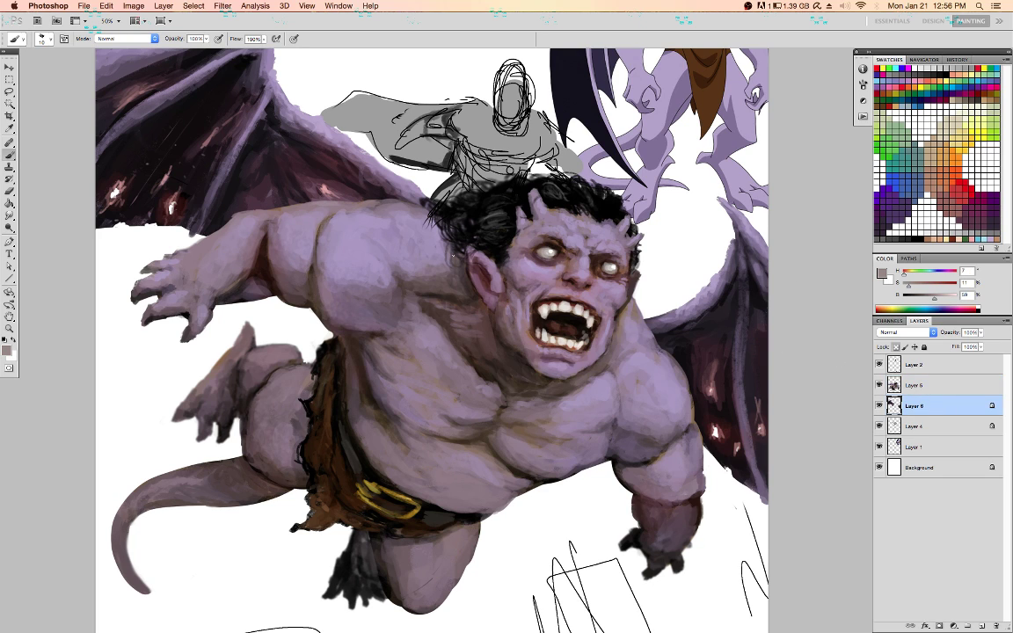
drag(371, 174, 383, 262)
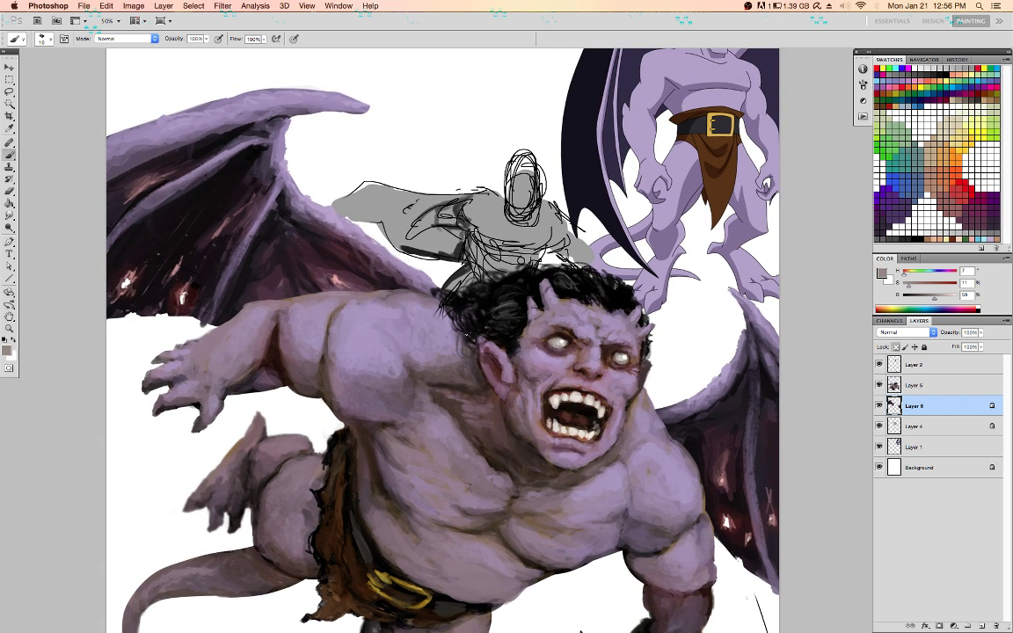
alt+click(417, 274)
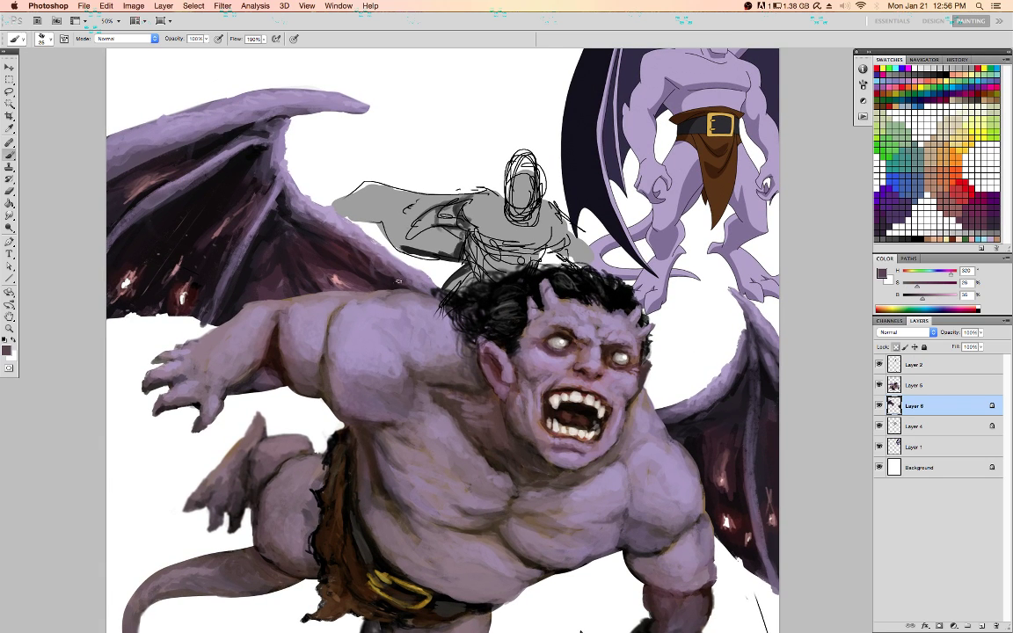
alt+click(402, 269)
mouse_move(410, 274)
mouse_down()
mouse_move(392, 270)
mouse_move(394, 286)
mouse_up()
alt+click(390, 269)
alt+click(399, 278)
alt+click(380, 282)
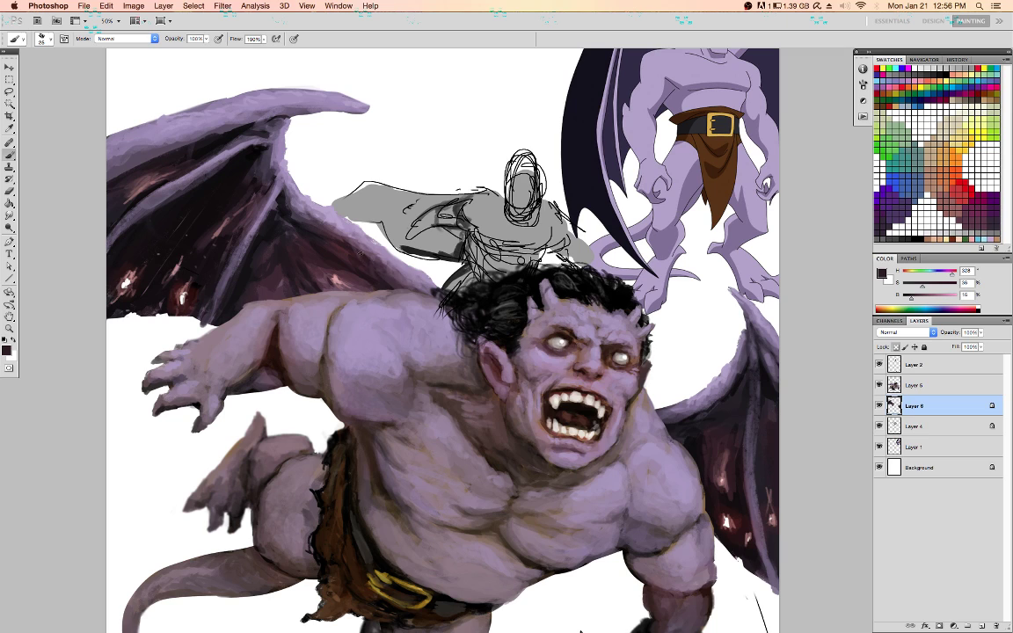
alt+click(368, 240)
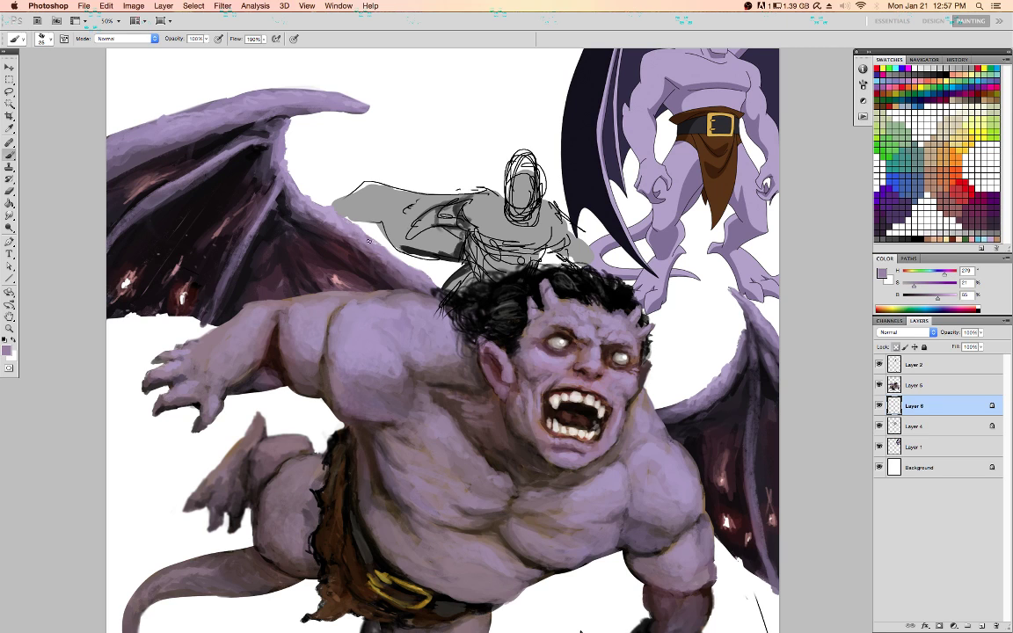
On Layer 4, paint black shadows over the grey figure's cape, chest and outstretched arm
click(953, 426)
key(d)
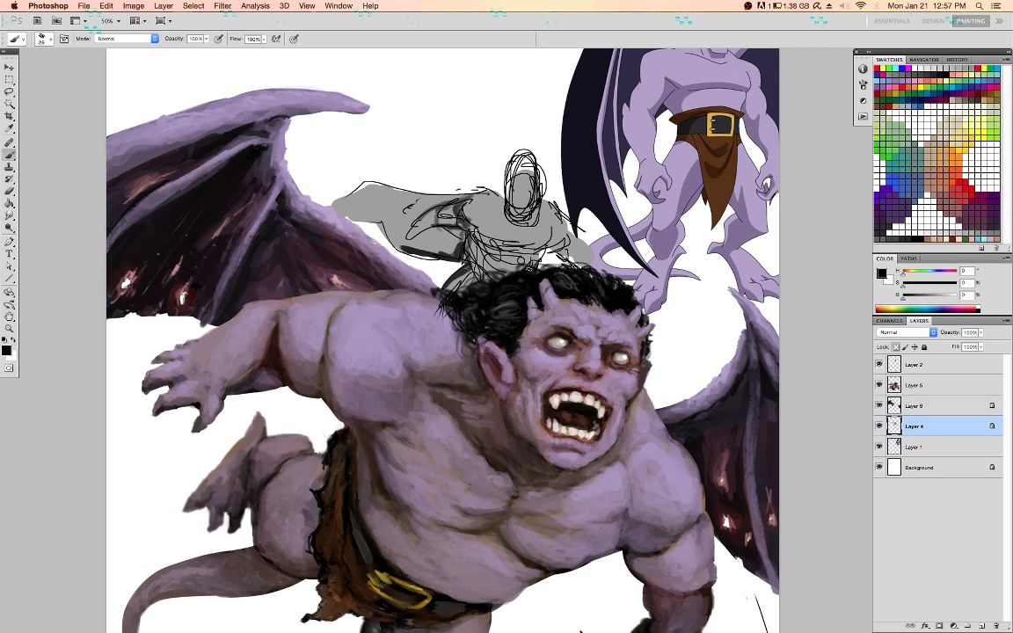
mouse_move(426, 221)
mouse_down()
mouse_move(431, 239)
mouse_move(426, 212)
mouse_move(387, 189)
mouse_move(378, 198)
mouse_move(427, 200)
mouse_move(461, 223)
mouse_move(496, 213)
mouse_up()
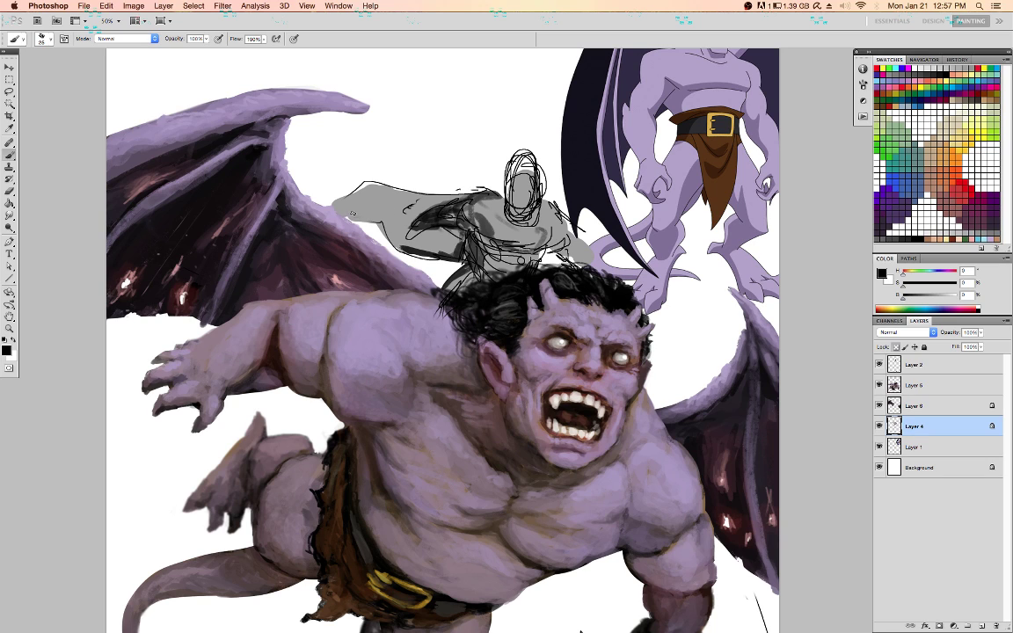
mouse_move(364, 207)
mouse_down()
mouse_move(335, 209)
mouse_move(351, 189)
mouse_move(343, 201)
mouse_move(400, 233)
mouse_move(378, 211)
mouse_move(335, 201)
mouse_move(330, 177)
mouse_move(310, 176)
mouse_move(410, 182)
mouse_move(369, 193)
mouse_move(462, 227)
mouse_move(440, 211)
mouse_move(495, 222)
mouse_up()
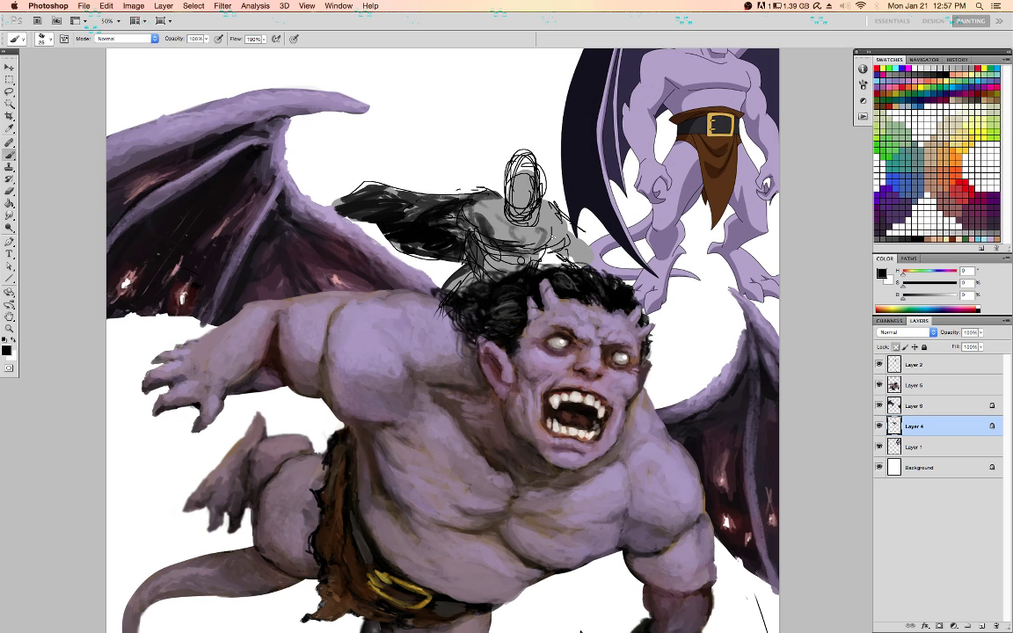
drag(553, 237, 573, 252)
mouse_move(509, 221)
mouse_down()
mouse_move(528, 234)
mouse_move(528, 220)
mouse_move(523, 227)
mouse_up()
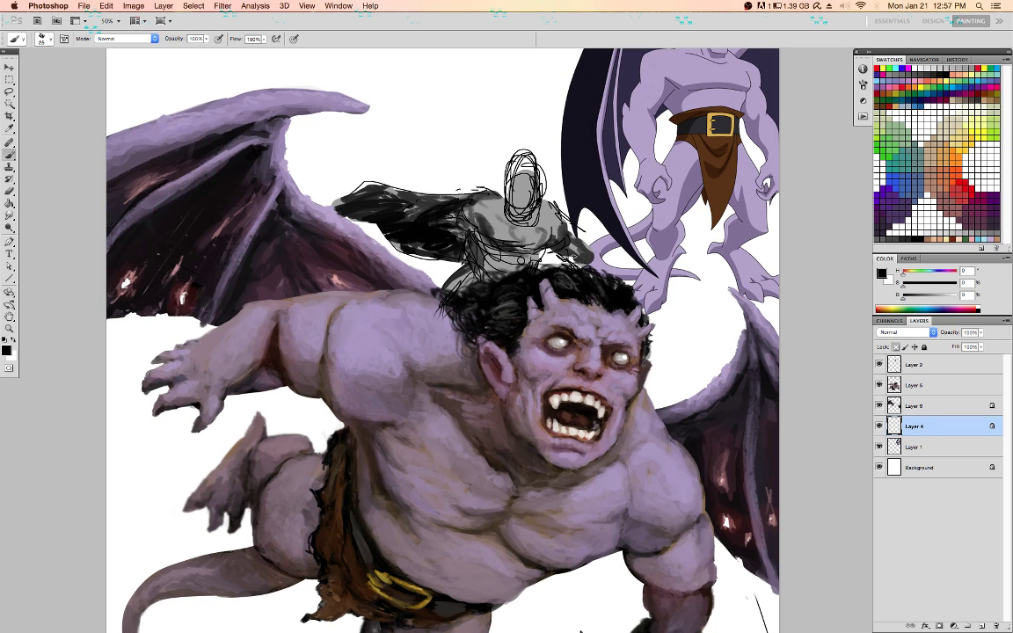
Unlock Layer 4's transparency and paint the figure's reaching hand, waist shadows and the cape's ragged tip in black
click(896, 346)
key(bracketleft)
drag(588, 253, 623, 256)
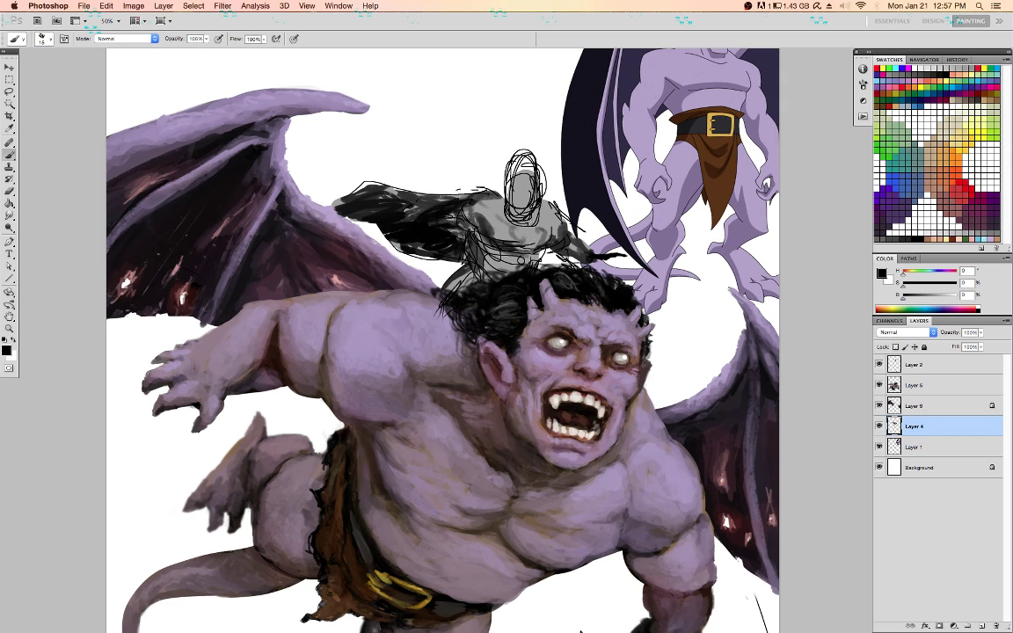
click(896, 347)
mouse_move(482, 213)
mouse_down()
mouse_move(472, 250)
mouse_move(470, 233)
mouse_move(452, 243)
mouse_move(488, 263)
mouse_move(471, 278)
mouse_move(446, 274)
mouse_up()
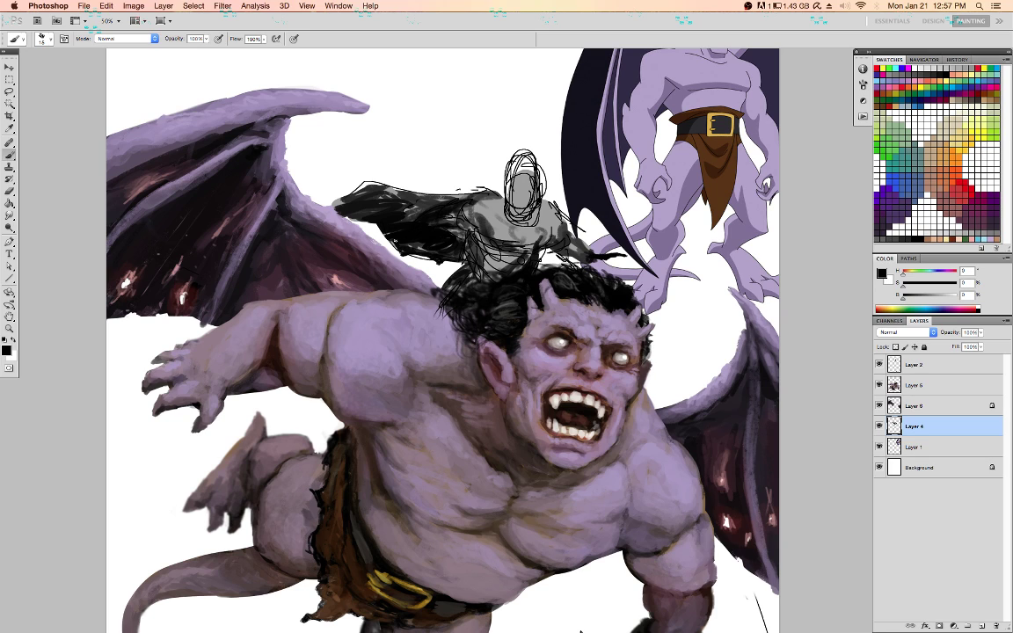
mouse_move(337, 204)
mouse_down()
mouse_move(317, 186)
mouse_move(334, 203)
mouse_move(338, 189)
mouse_move(357, 196)
mouse_move(335, 201)
mouse_up()
mouse_move(301, 169)
mouse_down()
mouse_move(306, 157)
mouse_move(328, 183)
mouse_move(329, 171)
mouse_move(353, 169)
mouse_move(383, 190)
mouse_up()
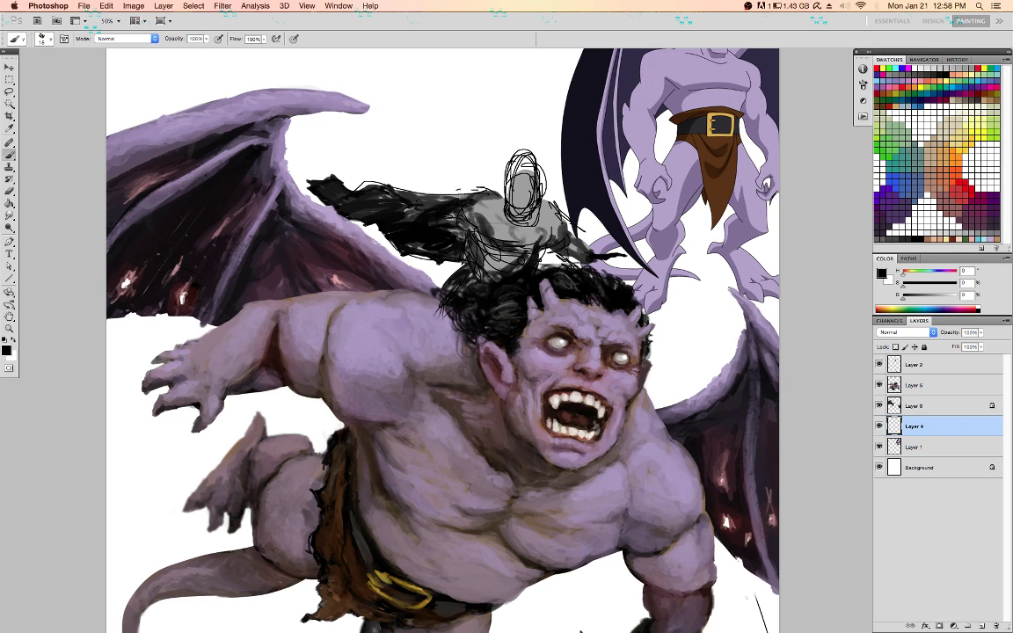
Lock Layer 4's transparency again and hide the line sketch on Layer 2
click(896, 348)
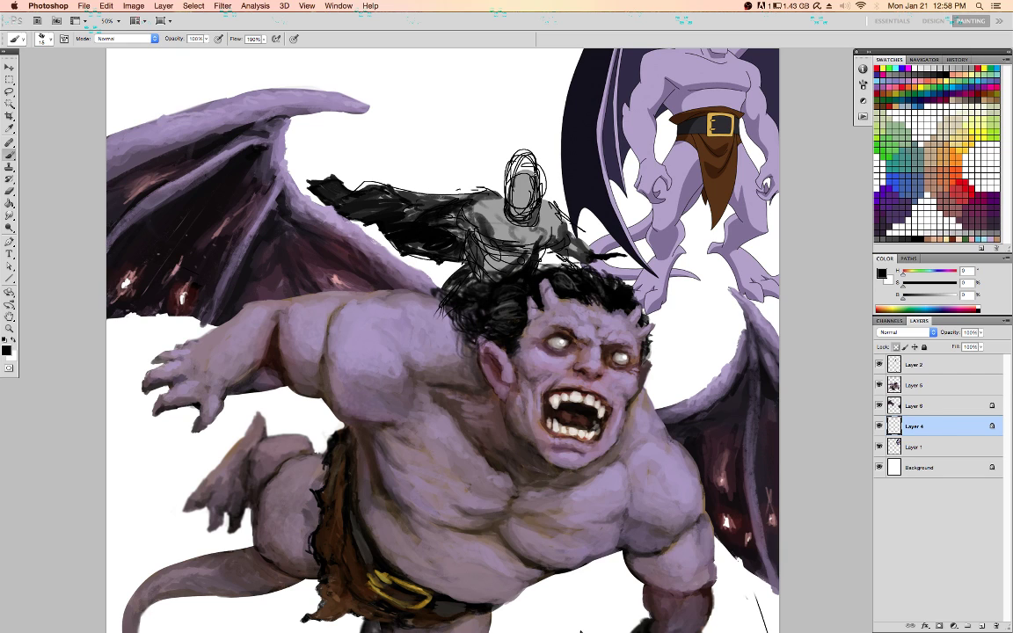
click(937, 367)
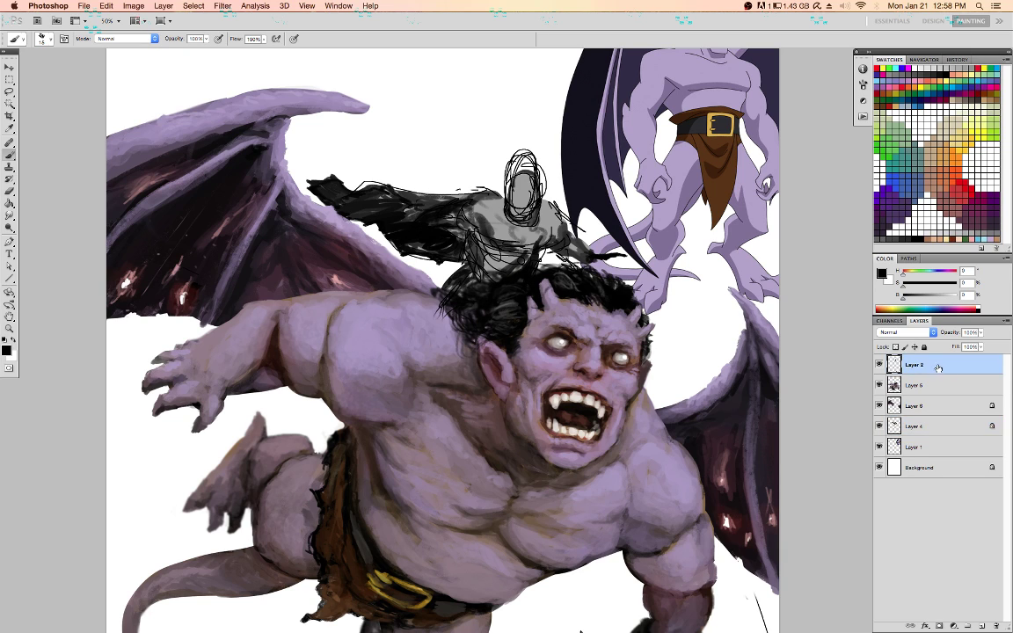
key(Delete)
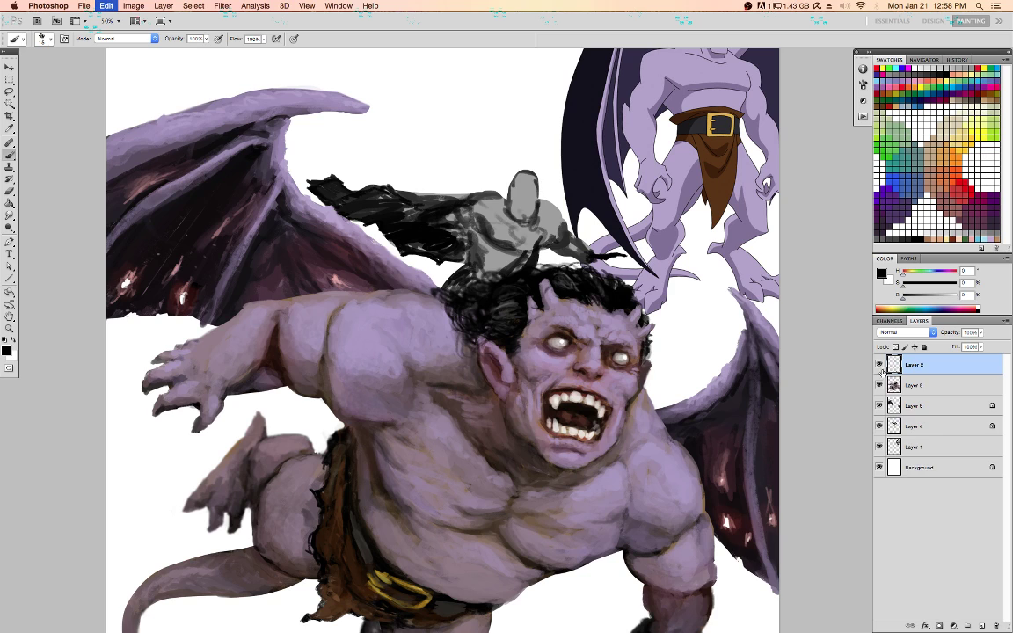
key(super+z)
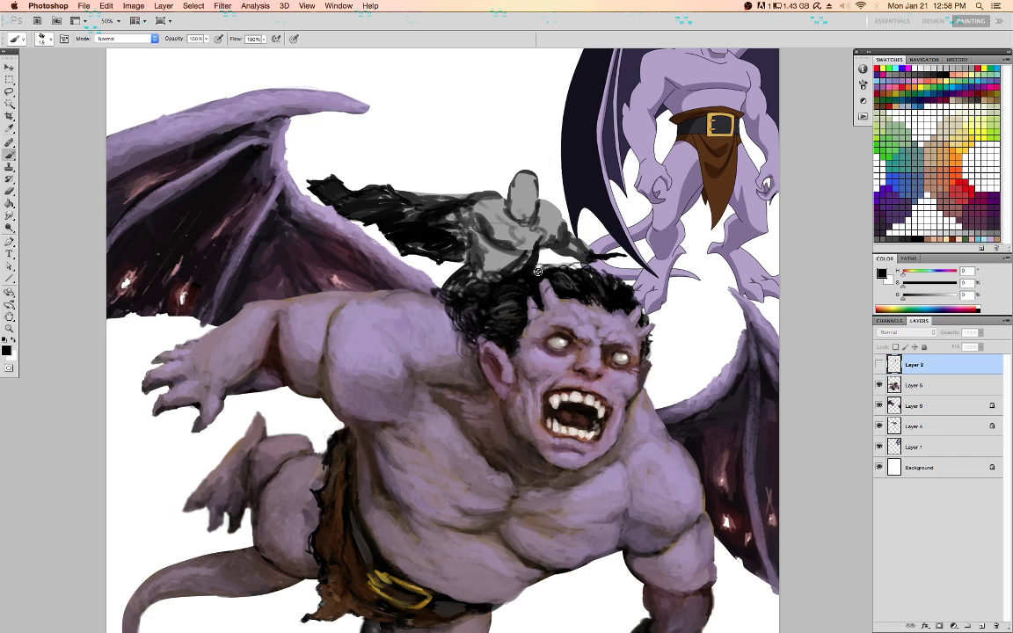
On Layer 4, define the cape's wavy upper edge and the figure's cowl with black and a sampled near-black
click(939, 428)
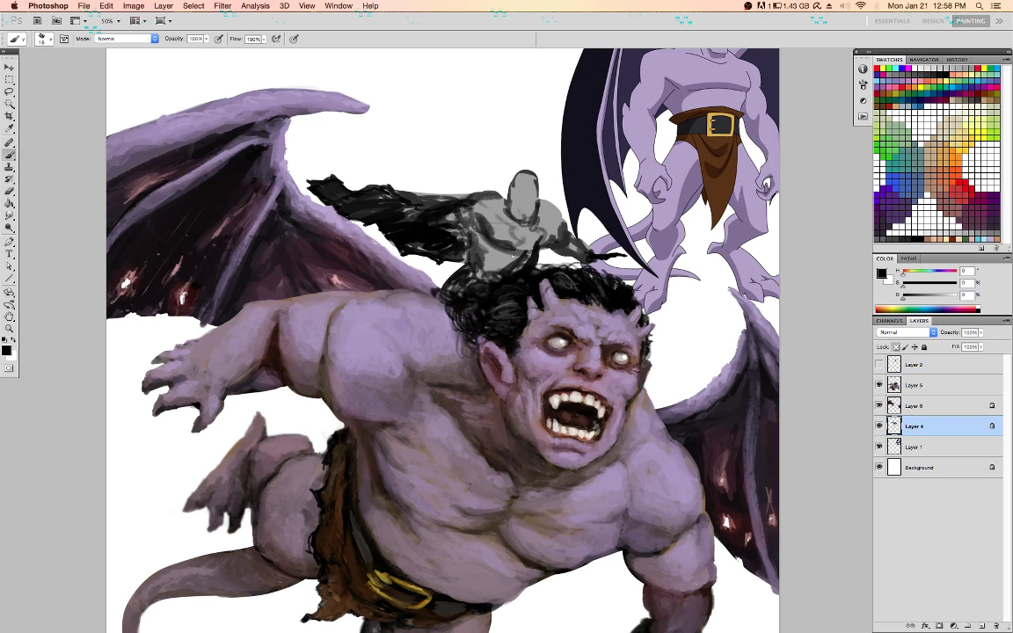
mouse_move(532, 260)
mouse_down()
mouse_move(525, 273)
mouse_move(489, 274)
mouse_move(491, 252)
mouse_up()
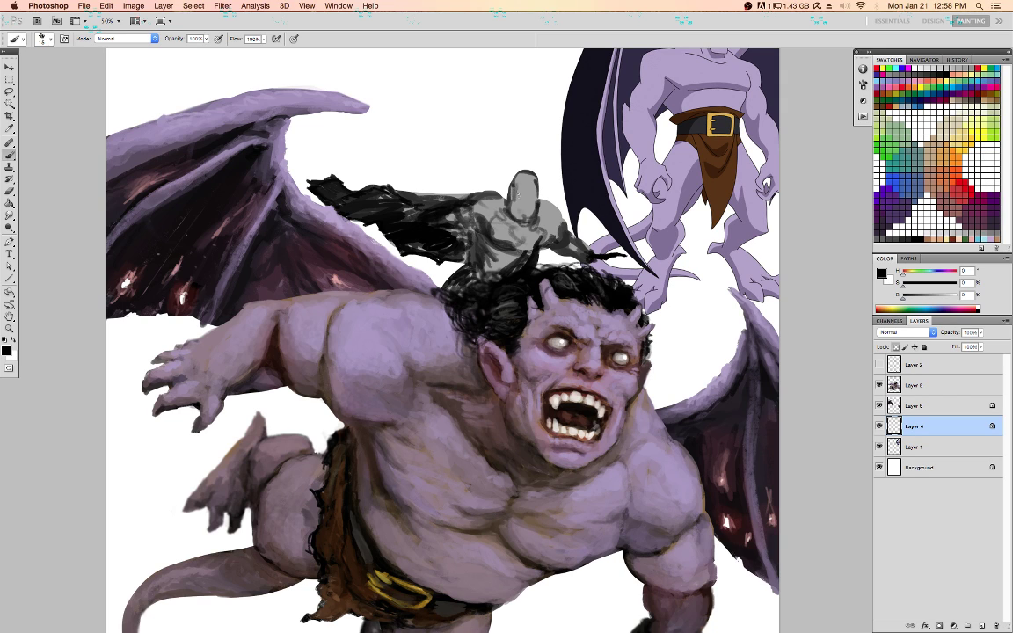
mouse_move(530, 200)
mouse_down()
mouse_move(511, 197)
mouse_move(526, 203)
mouse_up()
drag(453, 181, 370, 178)
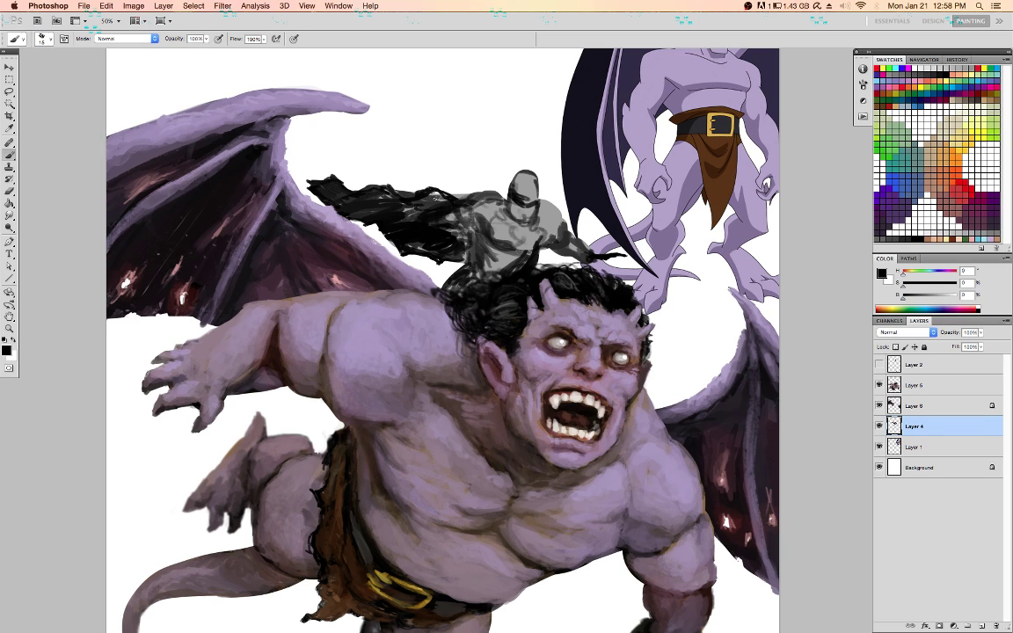
mouse_move(436, 198)
mouse_down()
mouse_move(447, 198)
mouse_move(397, 198)
mouse_move(345, 176)
mouse_move(387, 194)
mouse_up()
alt+click(381, 194)
mouse_move(454, 197)
mouse_down()
mouse_move(507, 201)
mouse_move(523, 185)
mouse_up()
drag(464, 160, 462, 173)
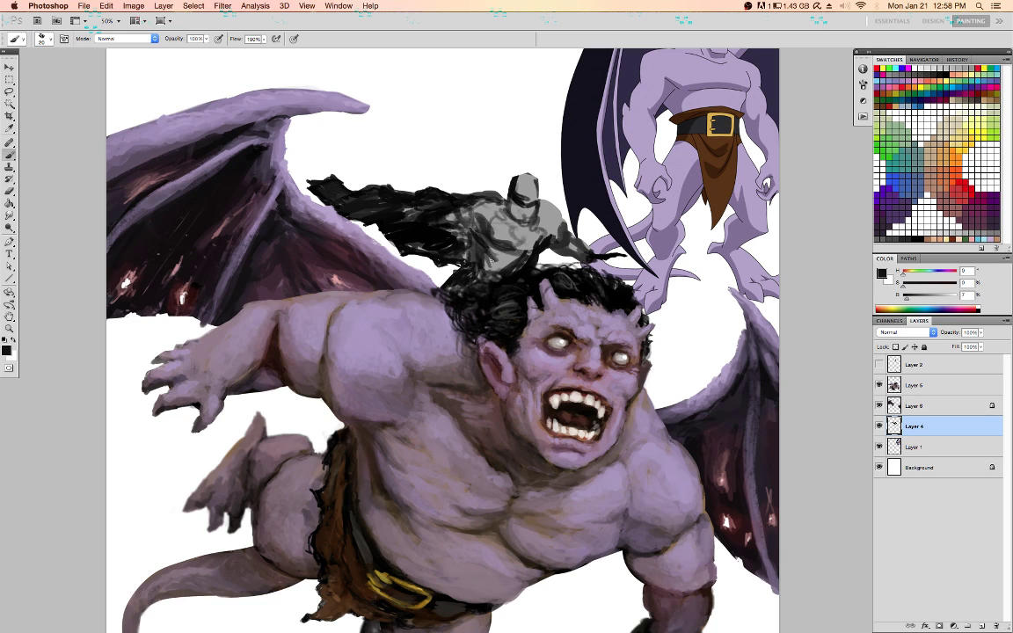
Lock the layer's transparency and darken the caped figure's waist, torso and shoulder with near-black strokes
key(slash)
drag(496, 268, 508, 257)
mouse_move(449, 239)
mouse_down()
mouse_move(442, 252)
mouse_move(435, 231)
mouse_move(497, 227)
mouse_move(493, 207)
mouse_move(510, 213)
mouse_up()
mouse_move(459, 184)
mouse_down()
mouse_move(466, 198)
mouse_move(503, 188)
mouse_move(506, 220)
mouse_move(519, 233)
mouse_move(534, 216)
mouse_move(516, 215)
mouse_move(499, 193)
mouse_move(505, 187)
mouse_up()
Unlock the layer's transparency and paint two pointed ears on the figure's cowl in near-black
drag(502, 215, 498, 190)
drag(508, 188, 497, 183)
key(slash)
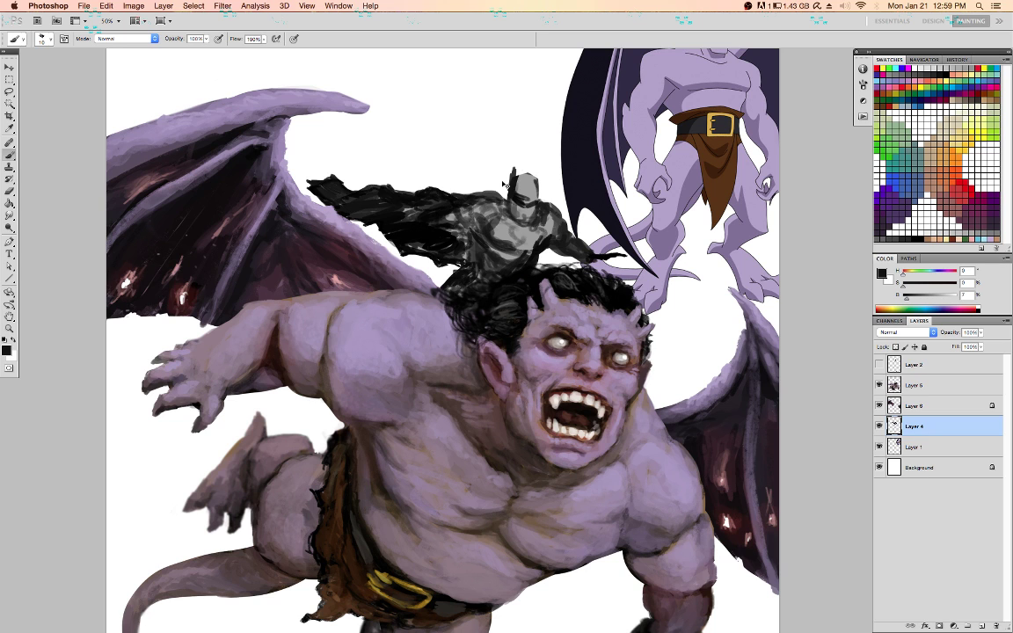
key(super+equal)
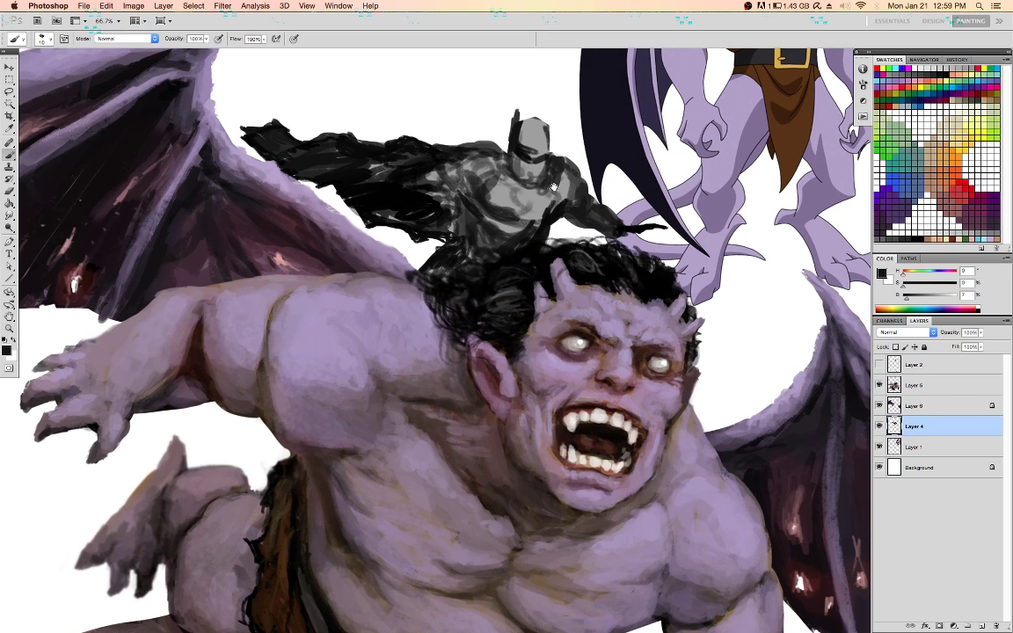
drag(498, 167, 489, 217)
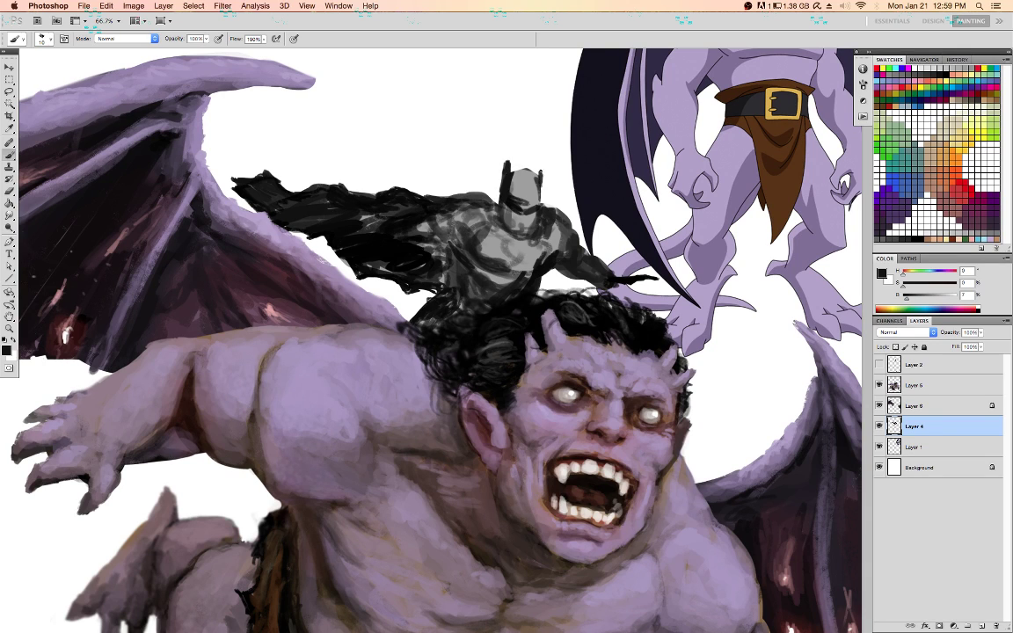
drag(540, 190, 540, 202)
Tint the caped figure brown with a Hue/Saturation adjustment clipped to Layer 4, eased on the head and torso, and merge it down
key(F2)
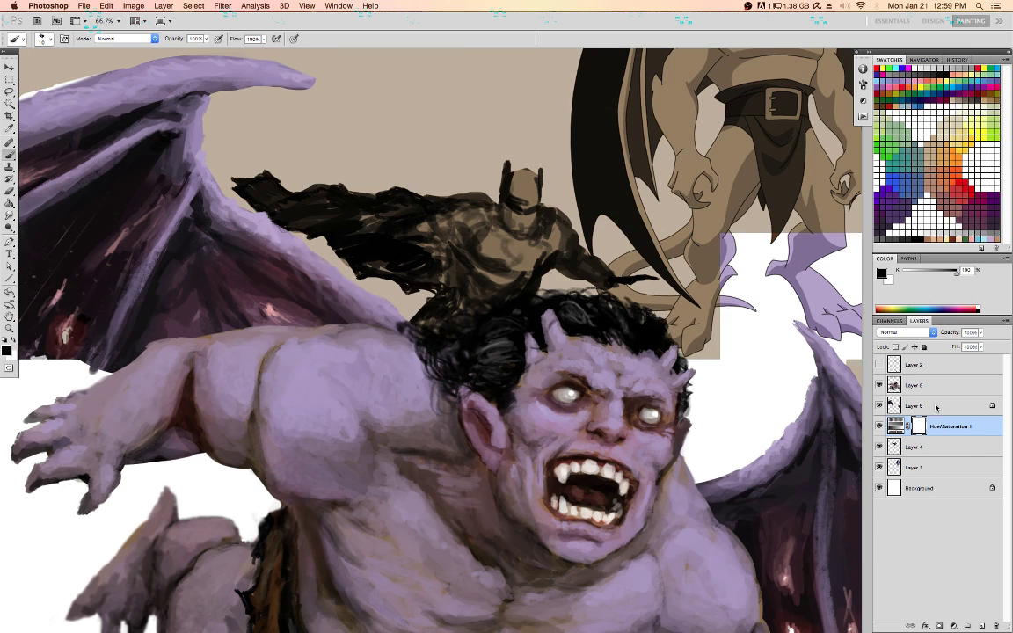
alt+click(953, 440)
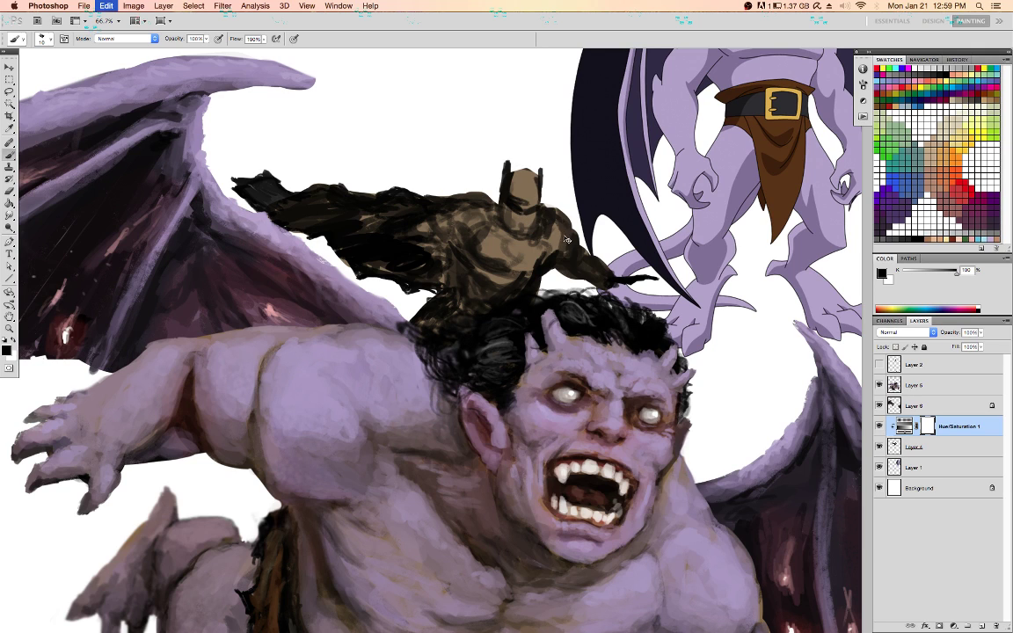
key(x)
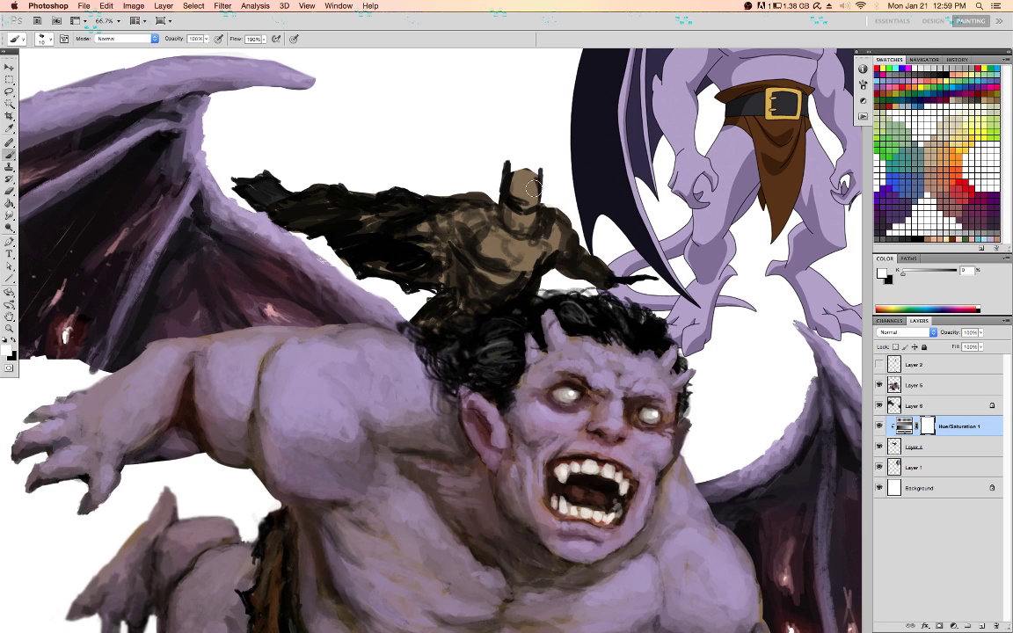
key(super+z)
mouse_move(421, 190)
mouse_down()
mouse_move(355, 219)
mouse_move(401, 227)
mouse_move(406, 284)
mouse_move(433, 276)
mouse_move(465, 197)
mouse_move(450, 272)
mouse_move(488, 292)
mouse_move(487, 224)
mouse_move(515, 256)
mouse_move(555, 230)
mouse_move(526, 294)
mouse_move(533, 265)
mouse_move(564, 255)
mouse_up()
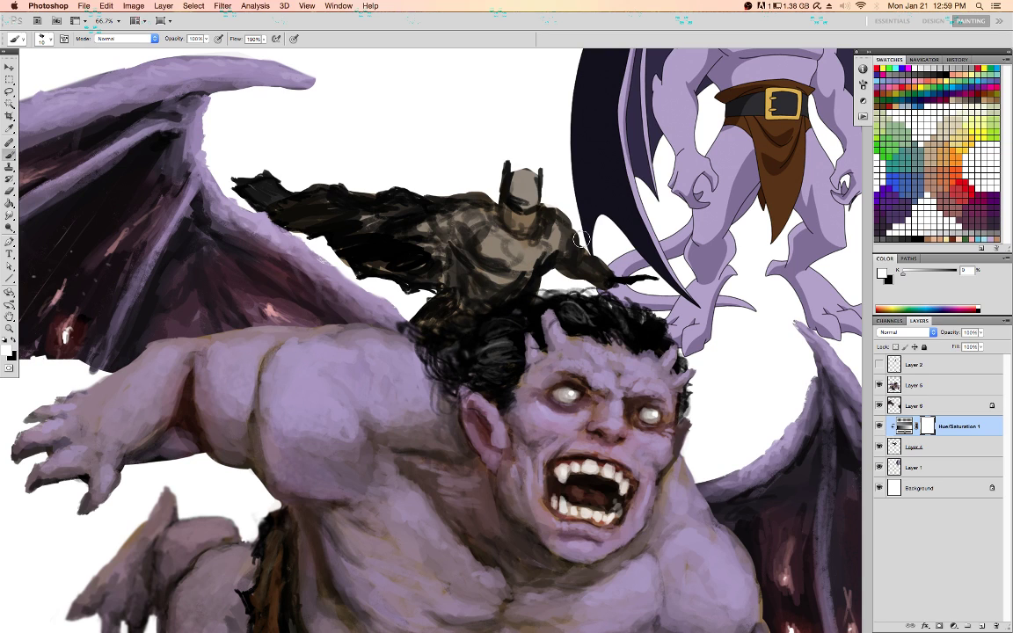
alt+click(559, 251)
key(super+e)
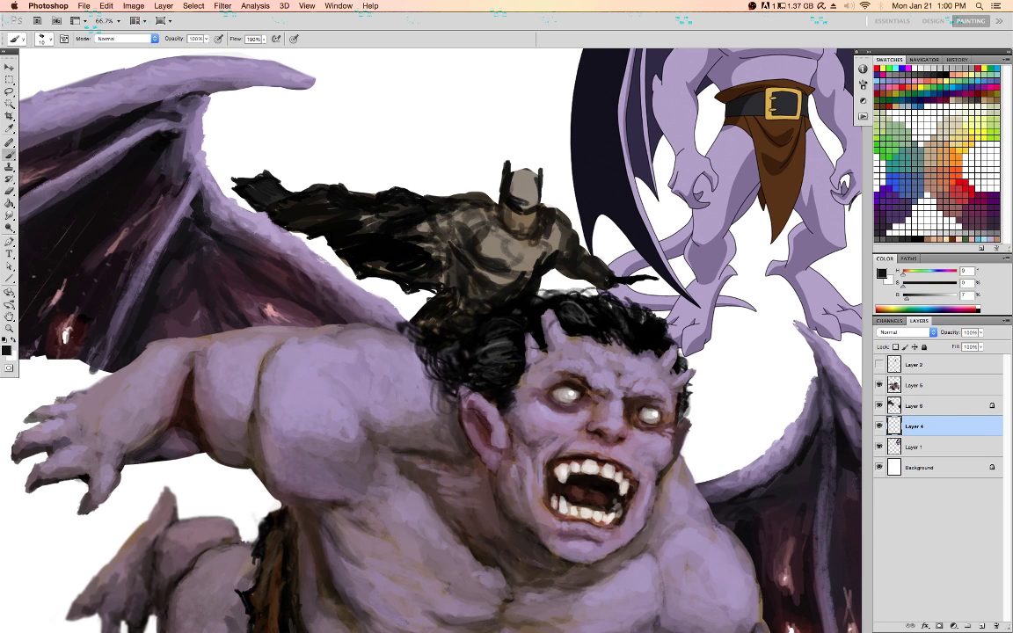
Shade the caped figure's lower chest with sampled near-black and mid-brown tones using a larger brush
alt+click(510, 260)
key(bracketright)
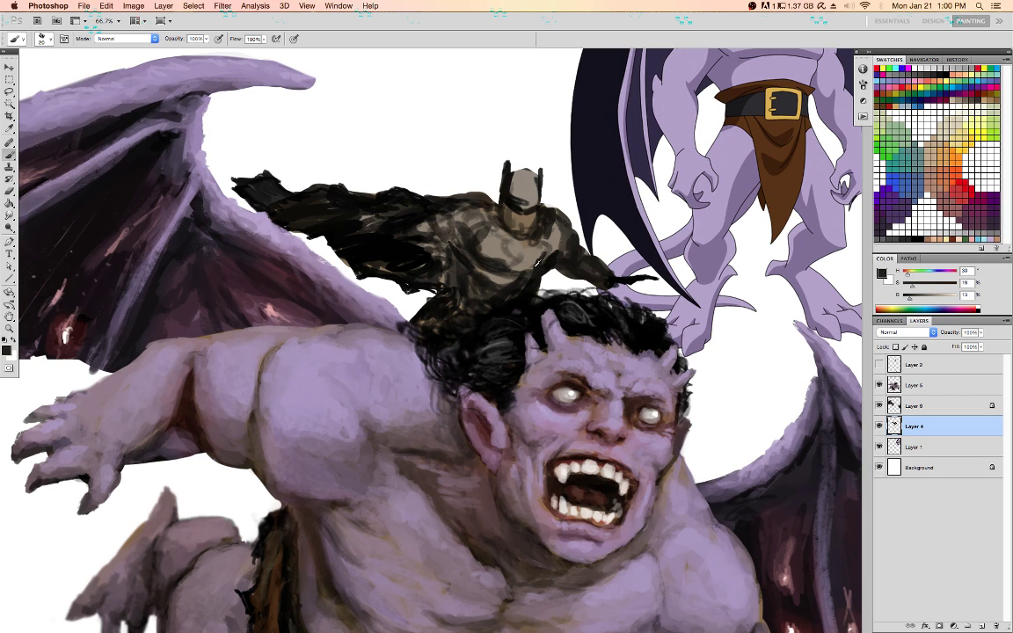
alt+click(538, 263)
mouse_move(546, 270)
mouse_down()
mouse_move(521, 271)
mouse_move(543, 269)
mouse_up()
alt+click(552, 256)
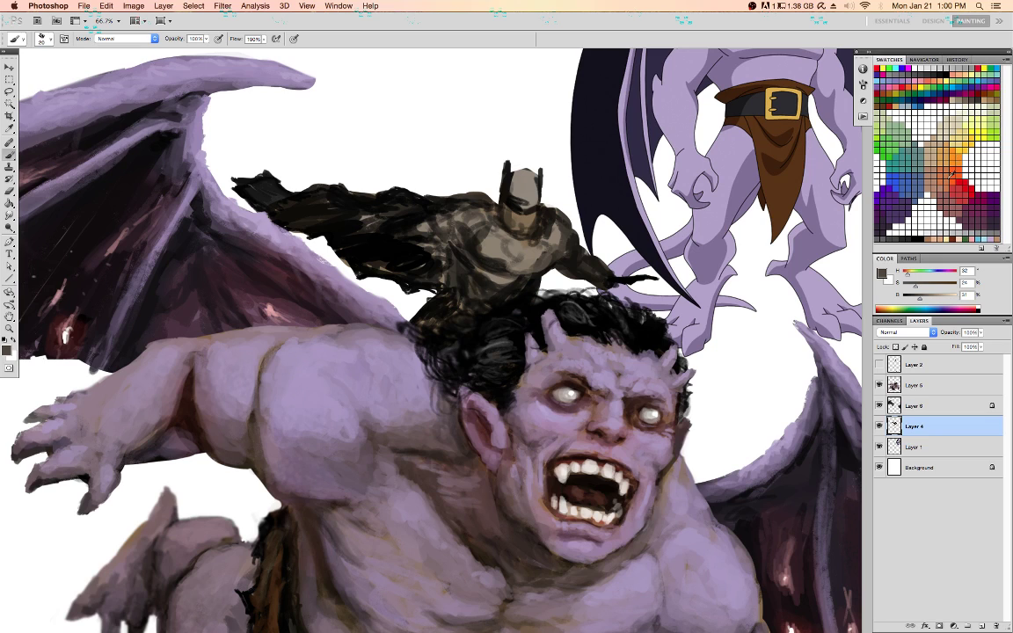
Touch the figure's lower face with light peach, darken the cowl with near-black, and lock the layer's transparency
click(960, 237)
mouse_move(519, 219)
mouse_down()
mouse_move(533, 221)
mouse_move(515, 224)
mouse_move(525, 227)
mouse_up()
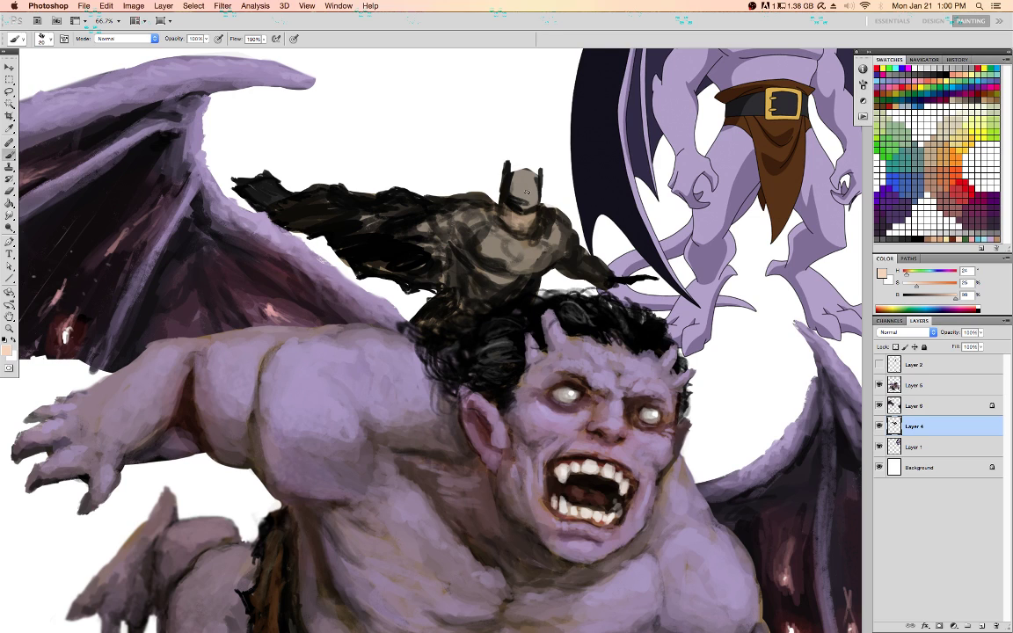
key(d)
alt+click(511, 183)
mouse_move(511, 183)
mouse_down()
mouse_move(525, 170)
mouse_move(532, 187)
mouse_move(515, 184)
mouse_move(528, 190)
mouse_move(520, 202)
mouse_move(537, 205)
mouse_move(541, 184)
mouse_up()
key(super+z)
key(slash)
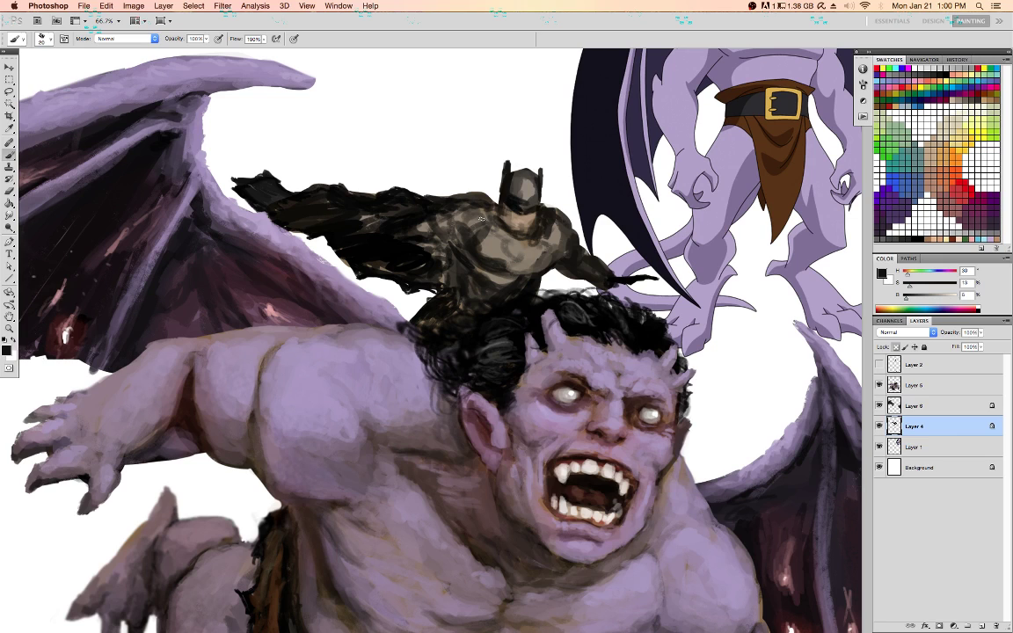
Resize the brush and begin a dark emblem on the figure's chest using tones sampled from the torso
key(slash)
key(bracketleft)
key(bracketleft)
key(bracketleft)
key(bracketleft)
key(slash)
key(bracketright)
key(bracketright)
alt+click(535, 272)
alt+click(533, 278)
mouse_move(526, 280)
mouse_down()
mouse_move(475, 269)
mouse_move(492, 246)
mouse_up()
Define the figure's mouth area in black and model the cowl and arm with sampled grey-brown tones
key(d)
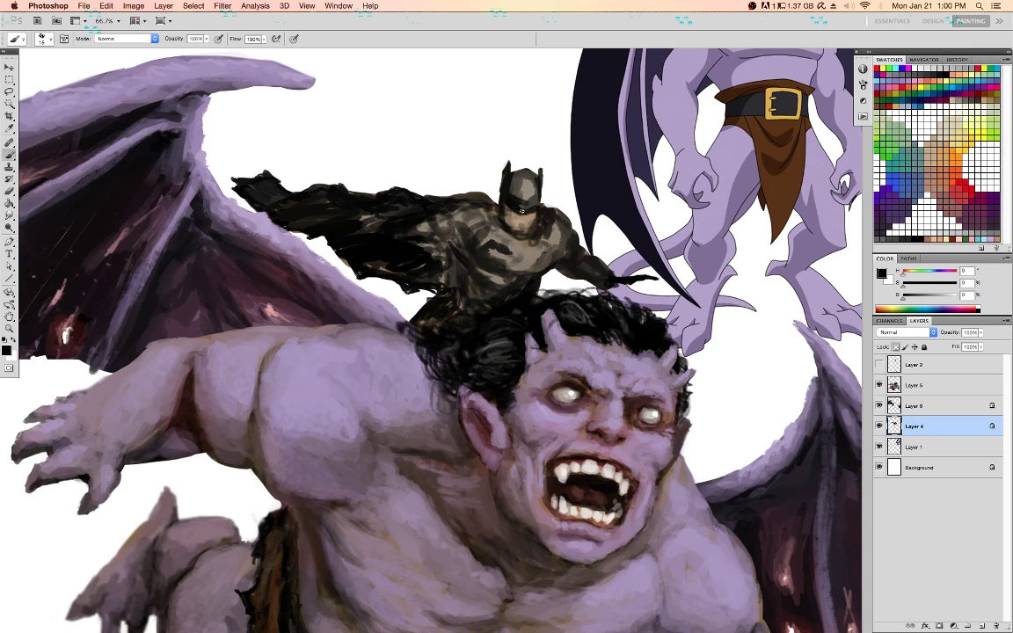
drag(528, 205, 534, 205)
alt+click(530, 188)
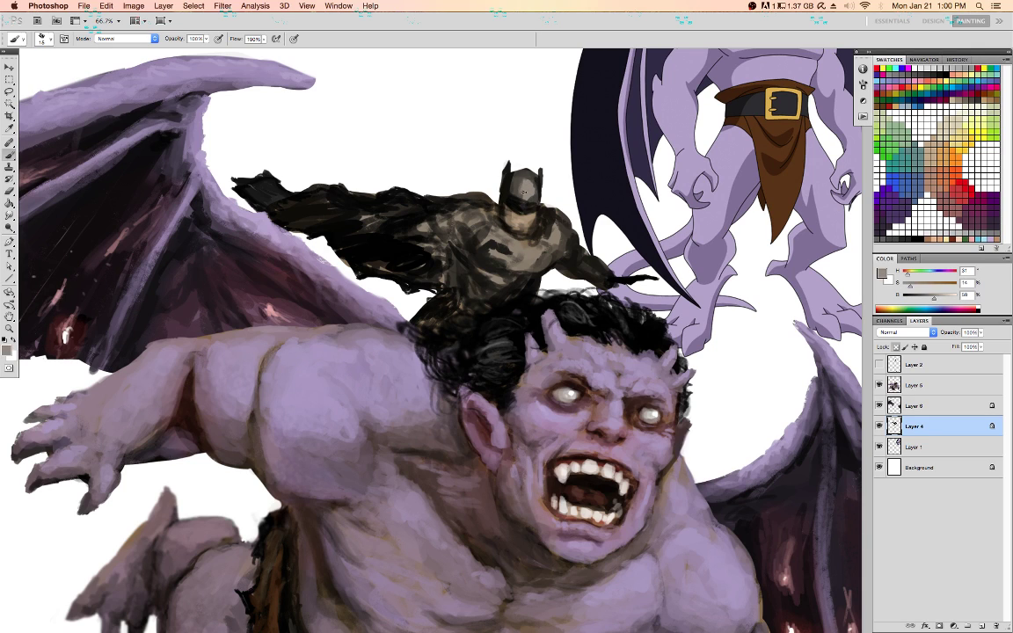
alt+click(519, 186)
alt+click(565, 246)
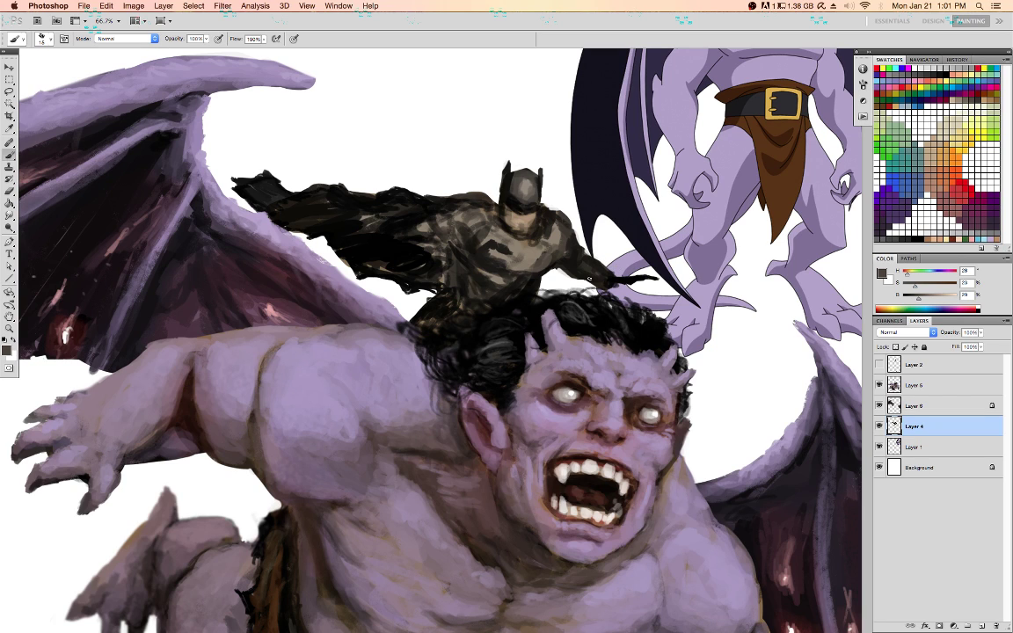
Blend the figure's shoulder with sampled brown and extend the dark emblem across the chest
key(slash)
click(915, 186)
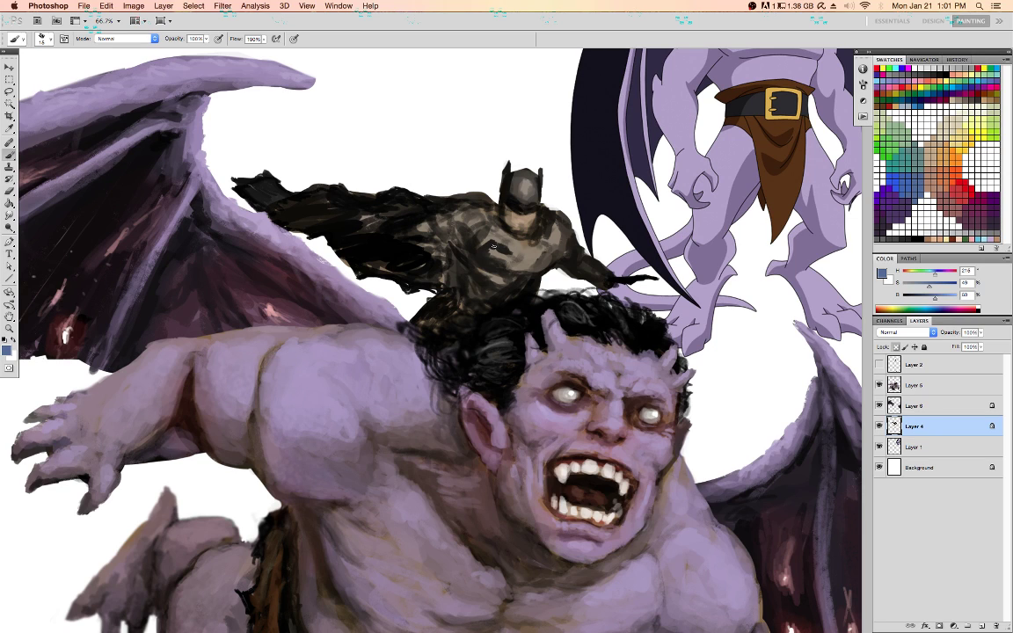
key(d)
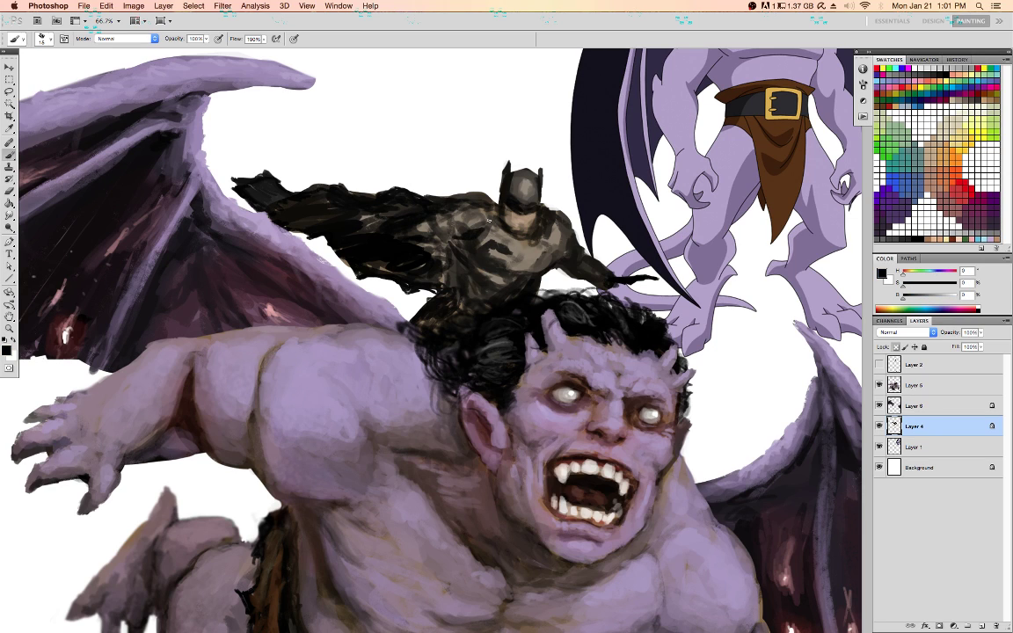
alt+click(482, 214)
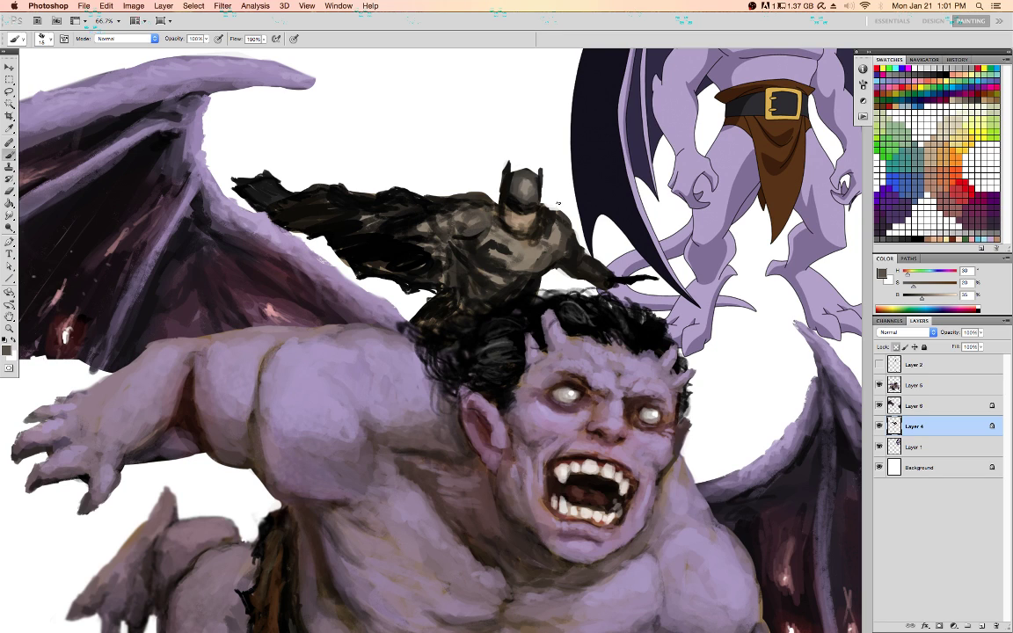
alt+click(529, 225)
alt+click(463, 229)
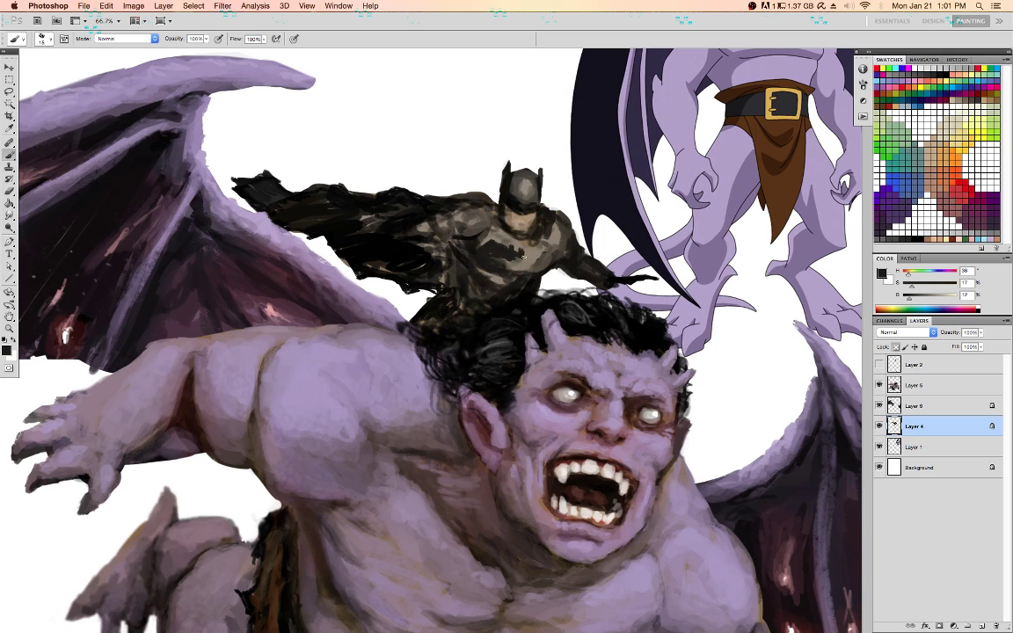
Shape the chest emblem into a bat with near-black and lighten the surrounding chest and shoulder with sampled grey-brown
alt+click(511, 215)
alt+click(558, 236)
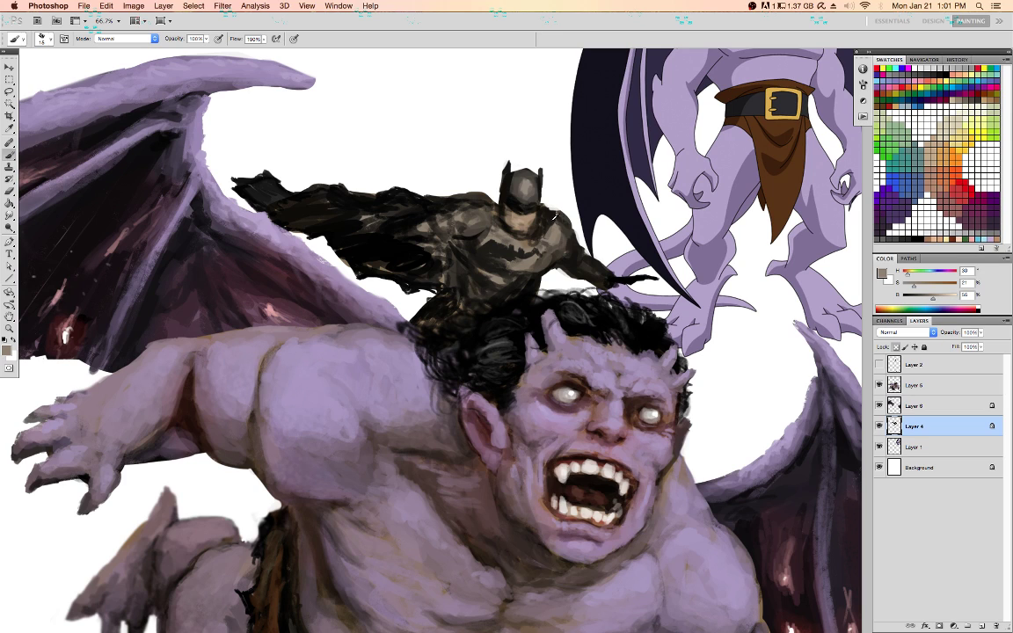
alt+click(505, 218)
alt+click(511, 250)
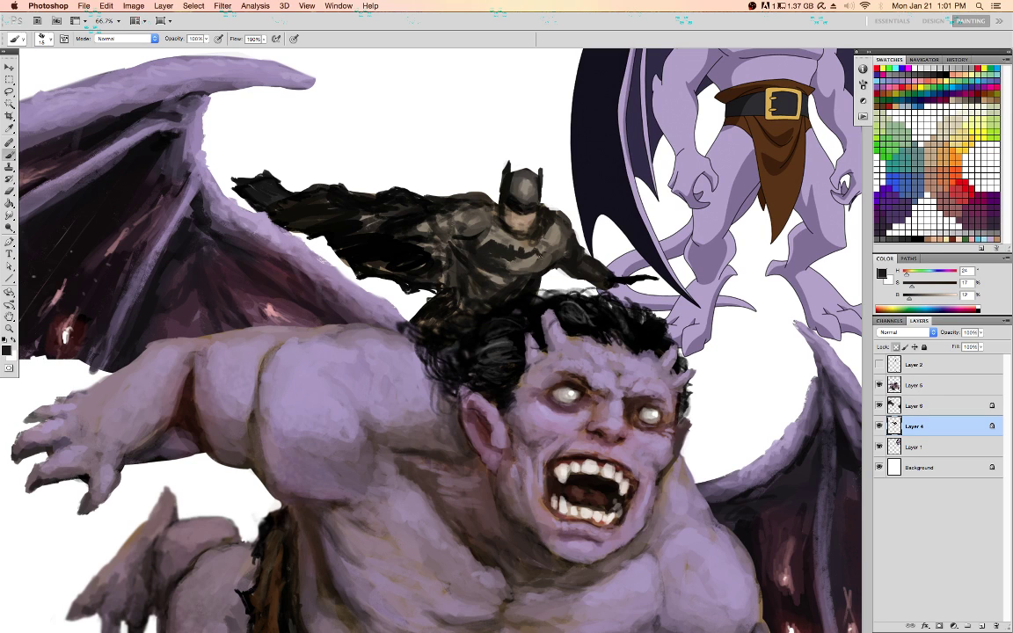
Refine the bat emblem's edges and smooth the pectorals around it with sampled brown and near-black tones
mouse_move(543, 267)
mouse_down()
mouse_move(508, 265)
mouse_move(461, 236)
mouse_up()
alt+click(454, 213)
alt+click(509, 235)
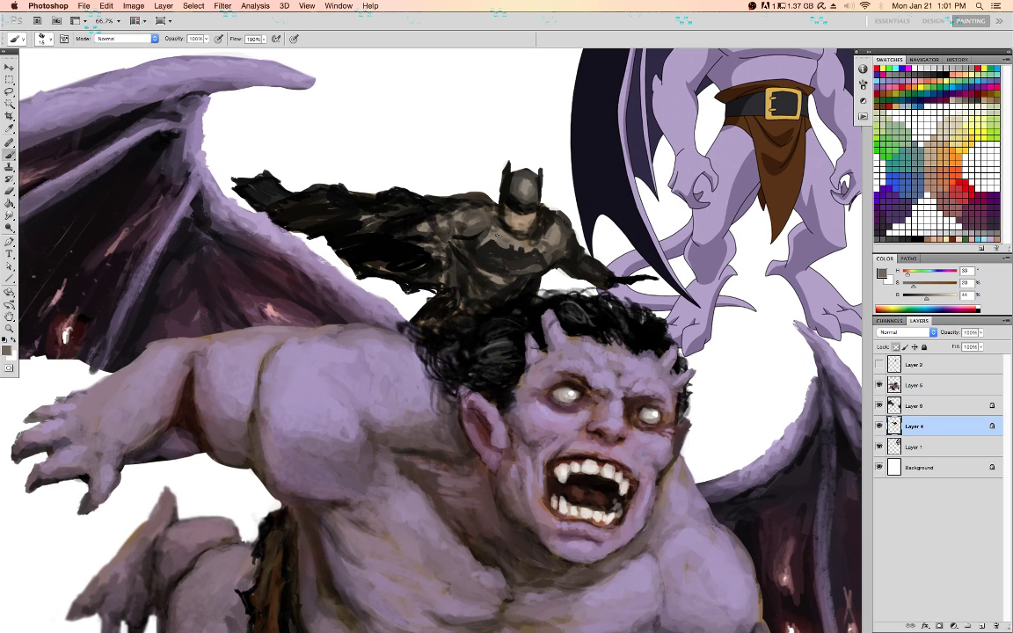
drag(496, 244, 484, 241)
alt+click(526, 256)
alt+click(560, 246)
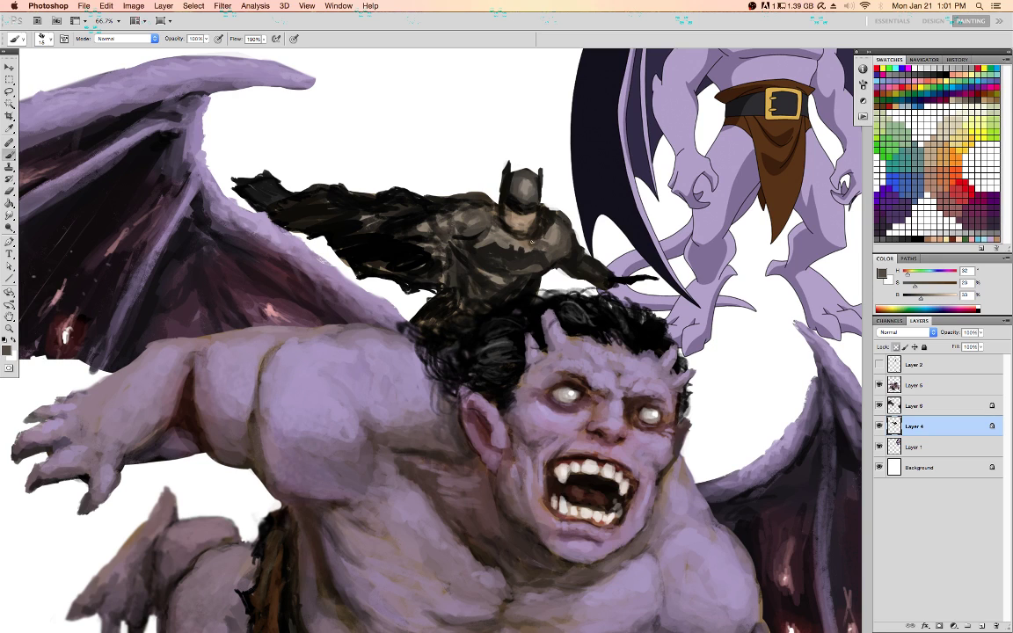
alt+click(511, 247)
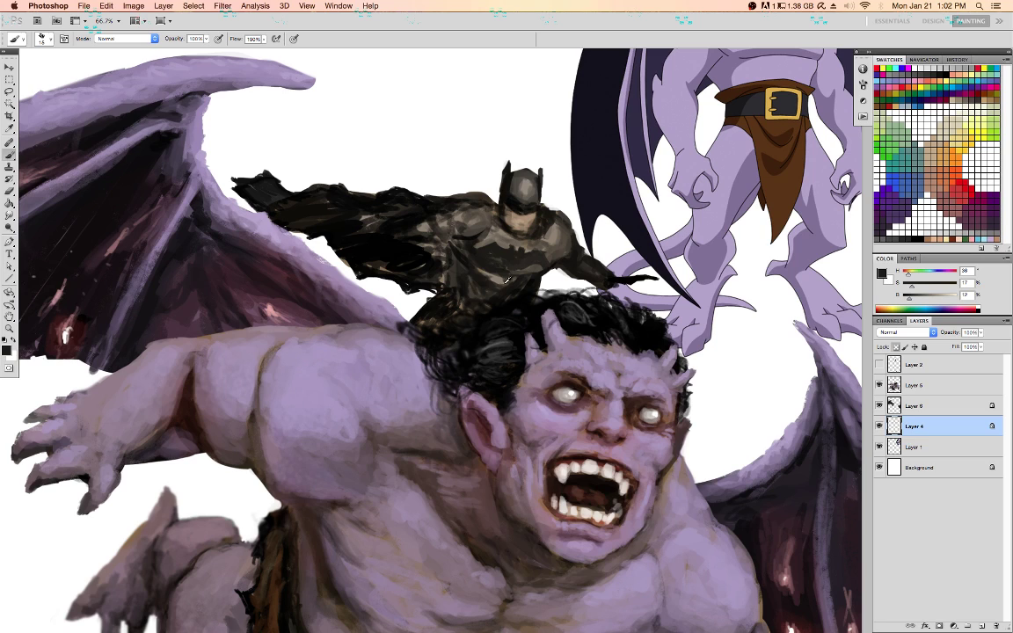
Darken the figure's abdomen with sampled tones and extend the crouching legs in near-black with the layer's transparency unlocked
alt+click(500, 285)
alt+click(535, 284)
mouse_move(482, 307)
mouse_down()
mouse_move(456, 306)
mouse_move(444, 280)
mouse_up()
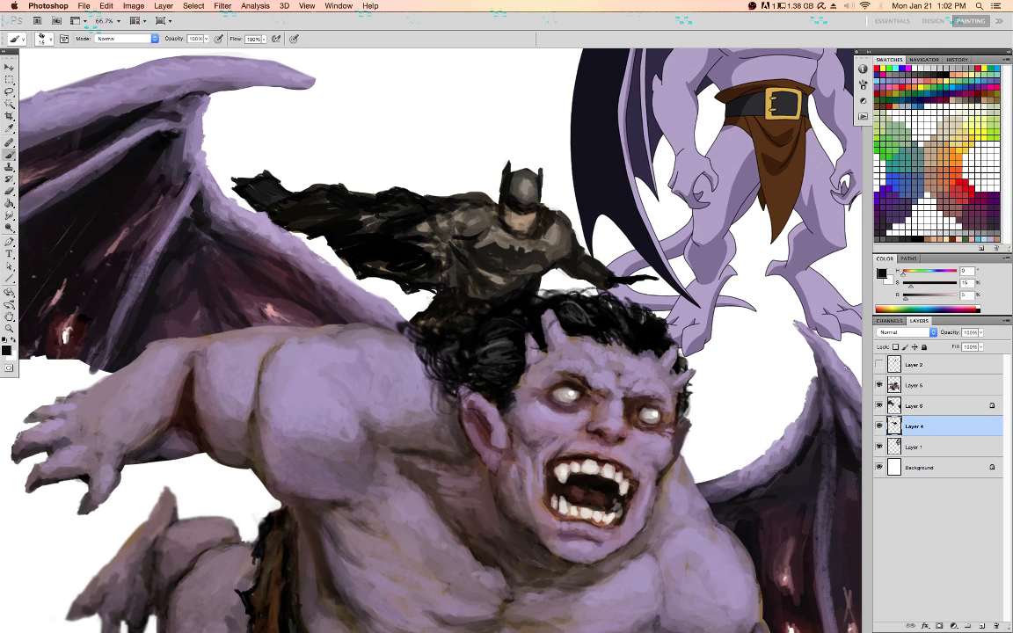
Select the gargoyle's layer and paint fine black hair strands along the back of its head with a smaller brush
click(933, 384)
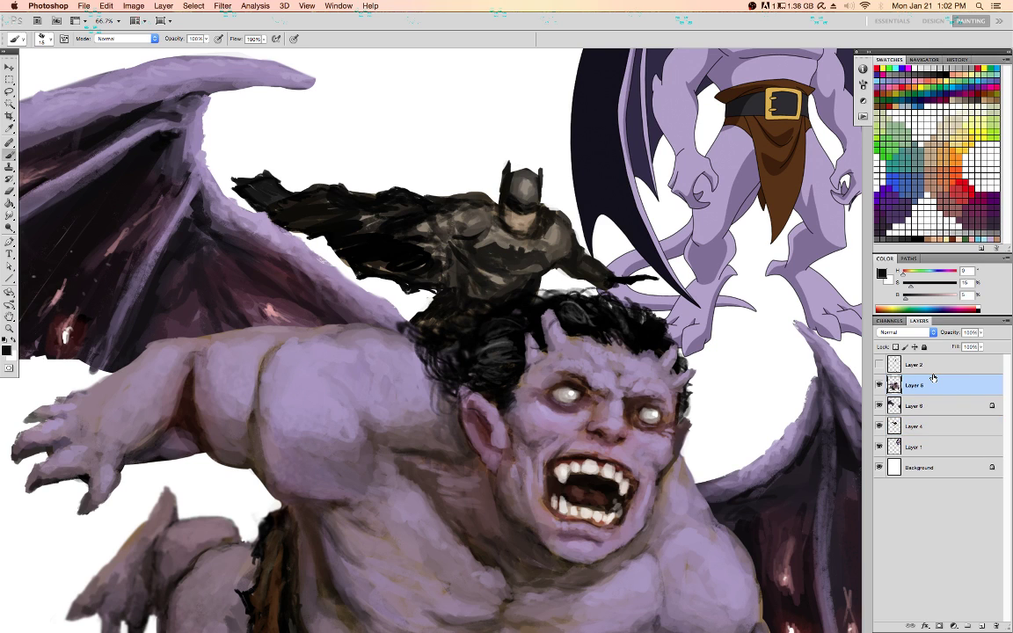
key(f)
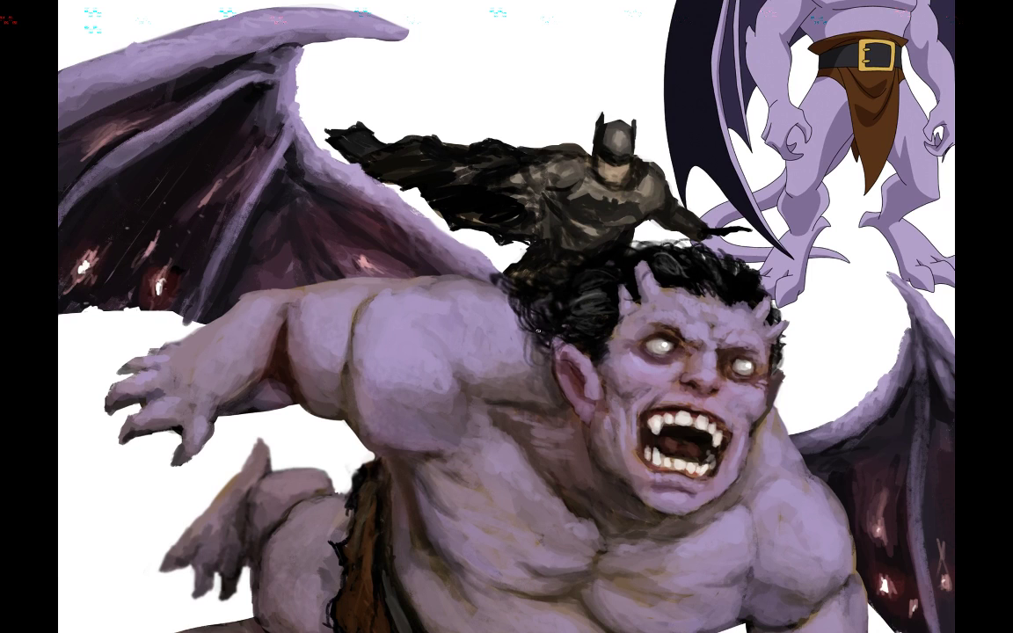
key(f)
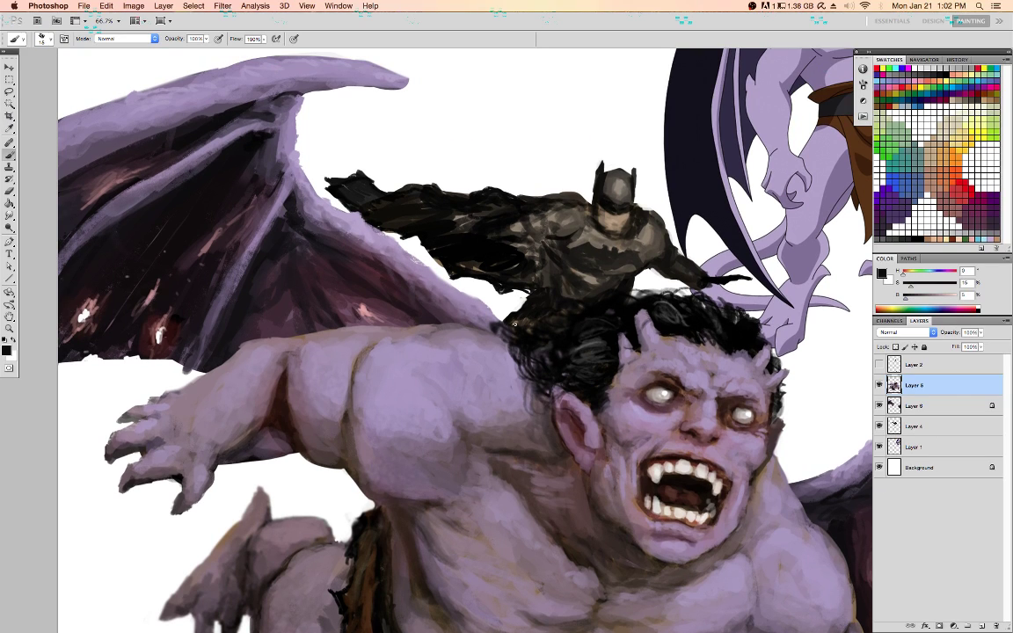
alt+click(517, 324)
key([)
click(593, 315)
mouse_move(503, 324)
mouse_down()
mouse_move(515, 309)
mouse_move(495, 322)
mouse_up()
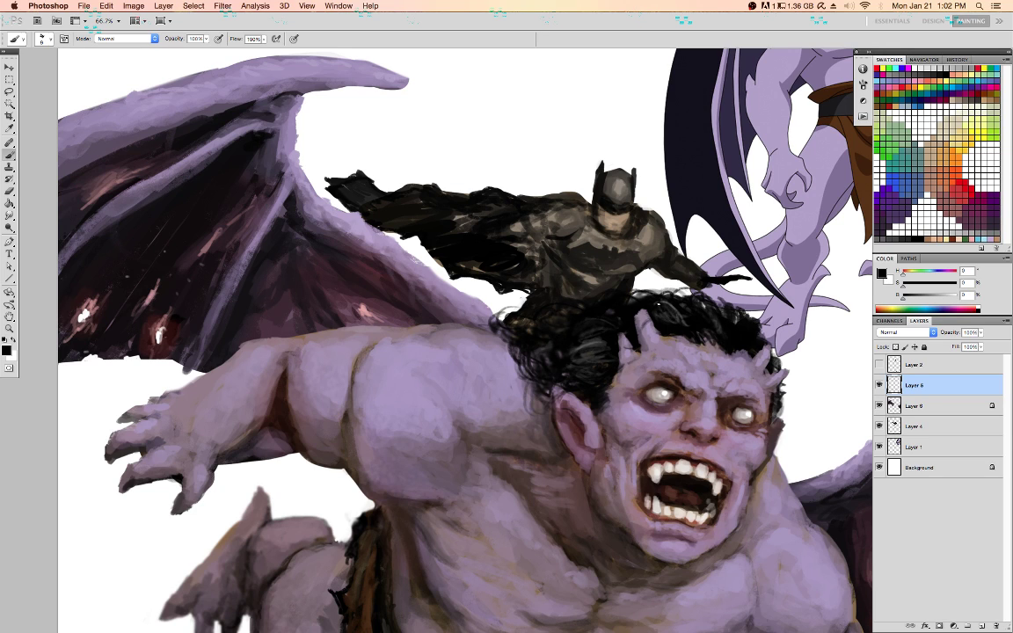
Paint dark grey strands through the gargoyle's hair from the horn down to the ear, sampling tones along the hairline
alt+click(609, 342)
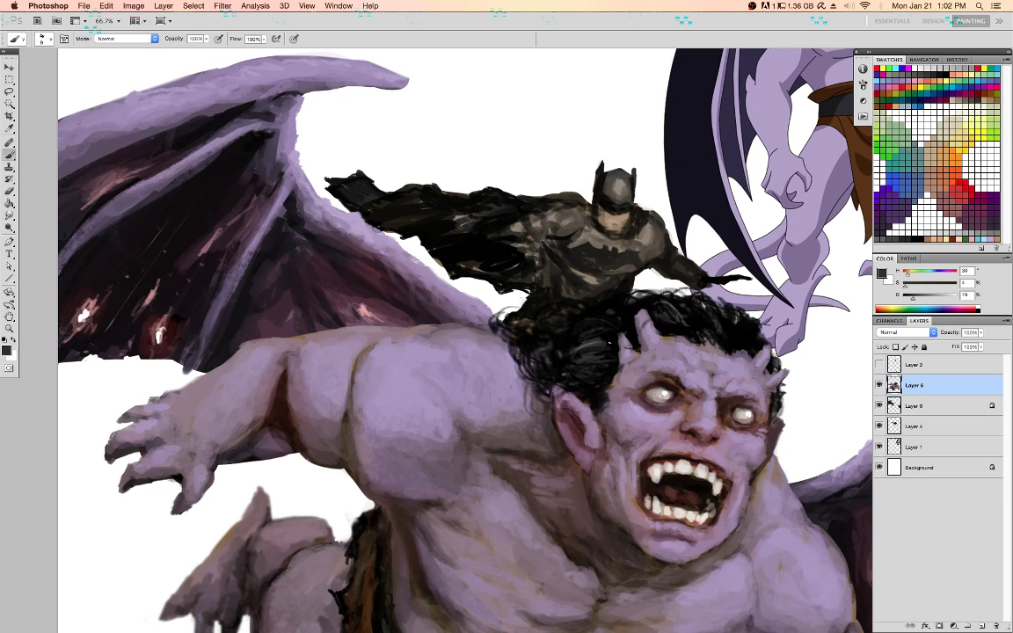
drag(600, 351, 607, 360)
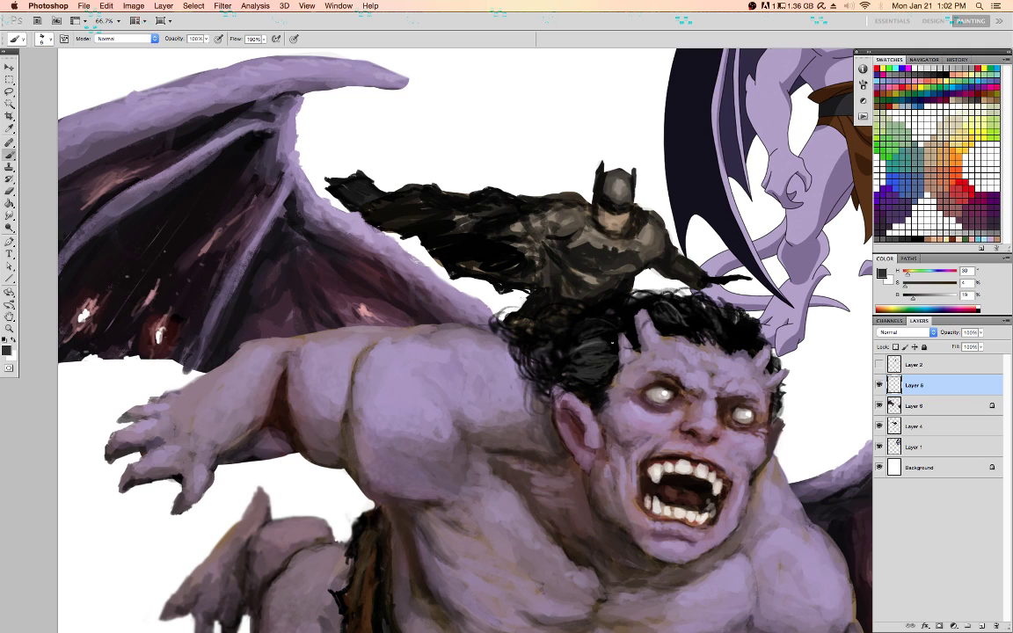
alt+click(617, 337)
mouse_move(607, 355)
mouse_down()
mouse_move(582, 346)
mouse_move(578, 396)
mouse_up()
alt+click(618, 363)
alt+click(620, 359)
alt+click(595, 381)
alt+click(603, 383)
Touch up the gargoyle's ear with sampled maroon and mauve, and add dark grey strands to the hair around it
alt+click(580, 421)
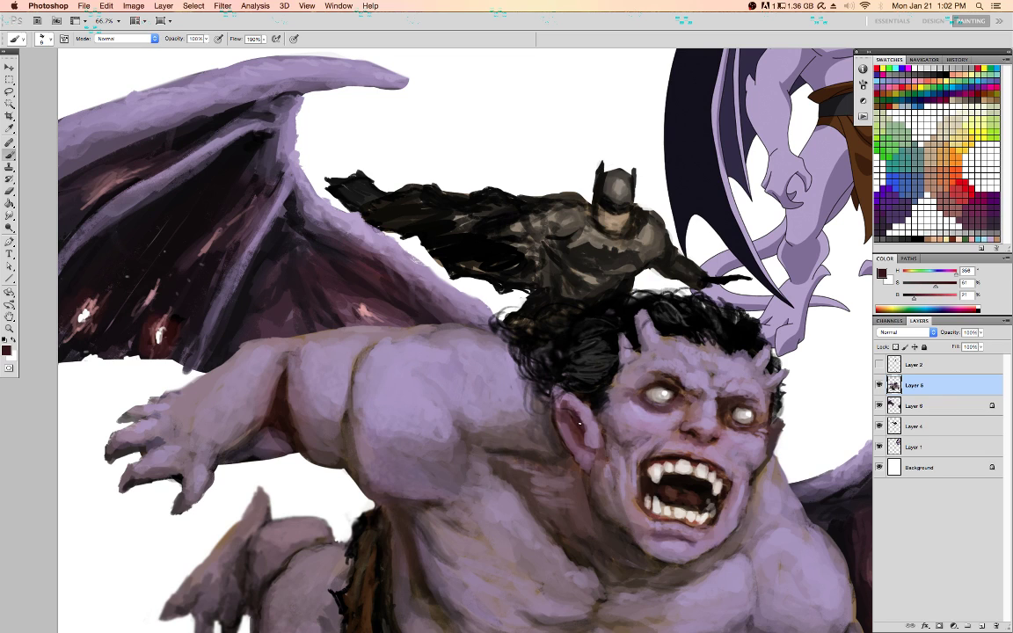
alt+click(580, 410)
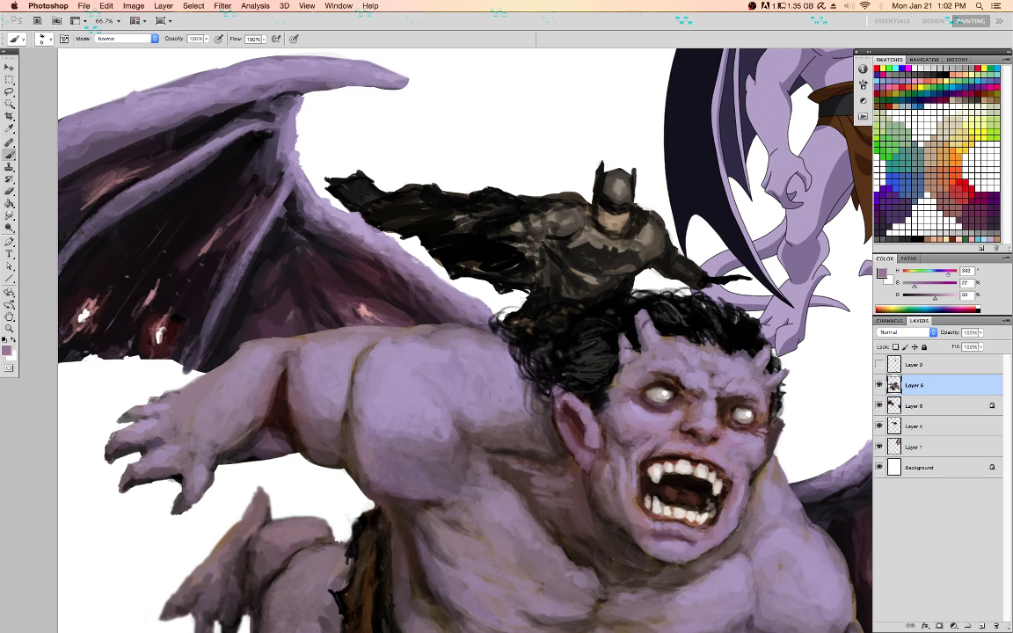
alt+click(614, 362)
mouse_move(603, 388)
mouse_down()
mouse_move(586, 392)
mouse_move(603, 385)
mouse_up()
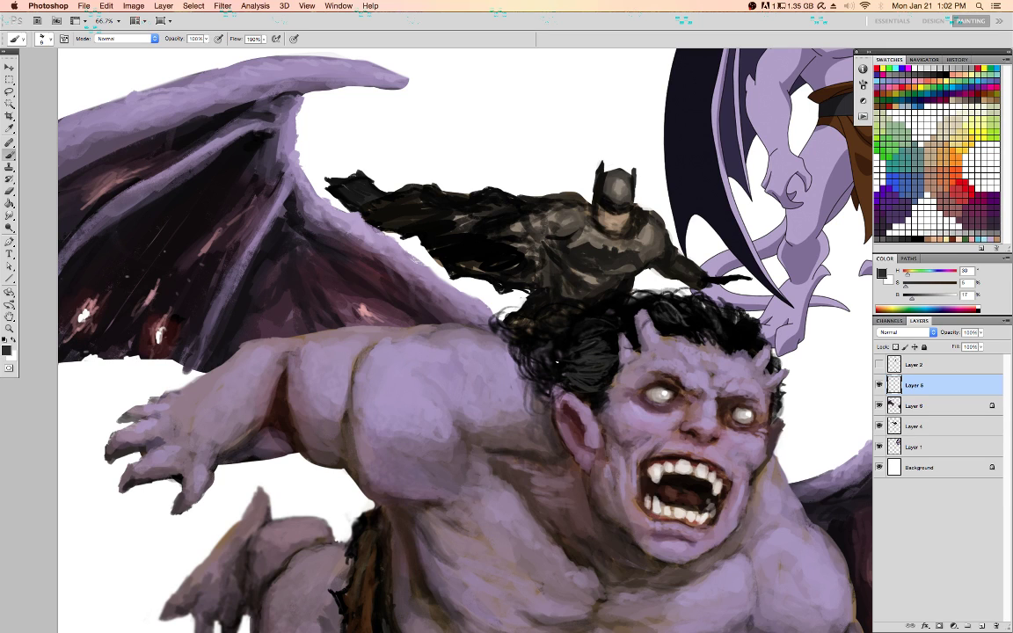
drag(570, 333, 540, 345)
Refine the gargoyle's temple and brow beside the eye with sampled mauve and lavender skin tones
alt+click(751, 439)
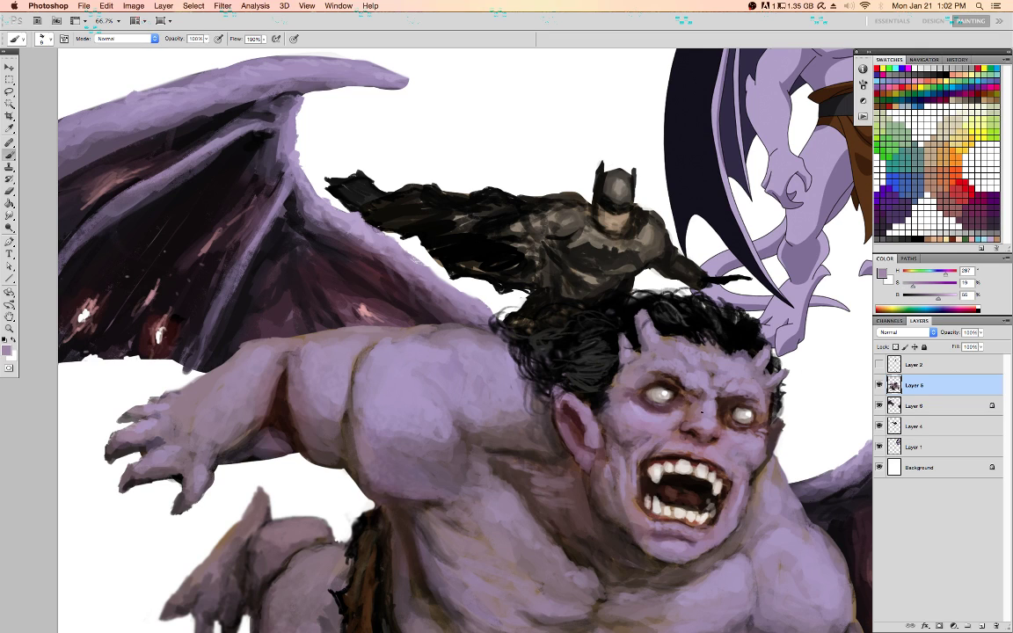
alt+click(633, 407)
alt+click(641, 396)
drag(629, 399, 633, 393)
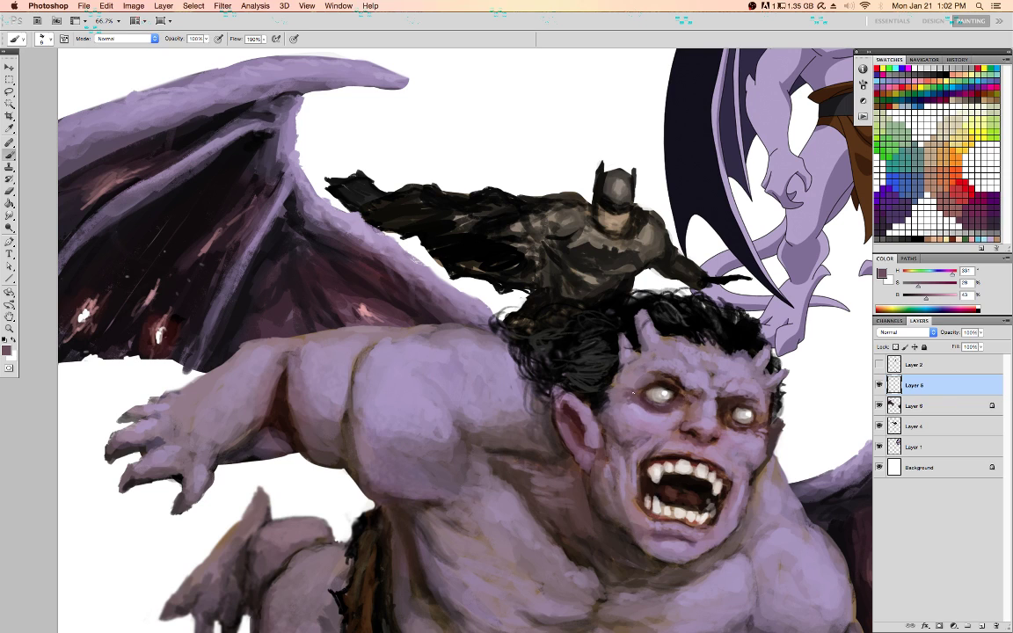
alt+click(631, 399)
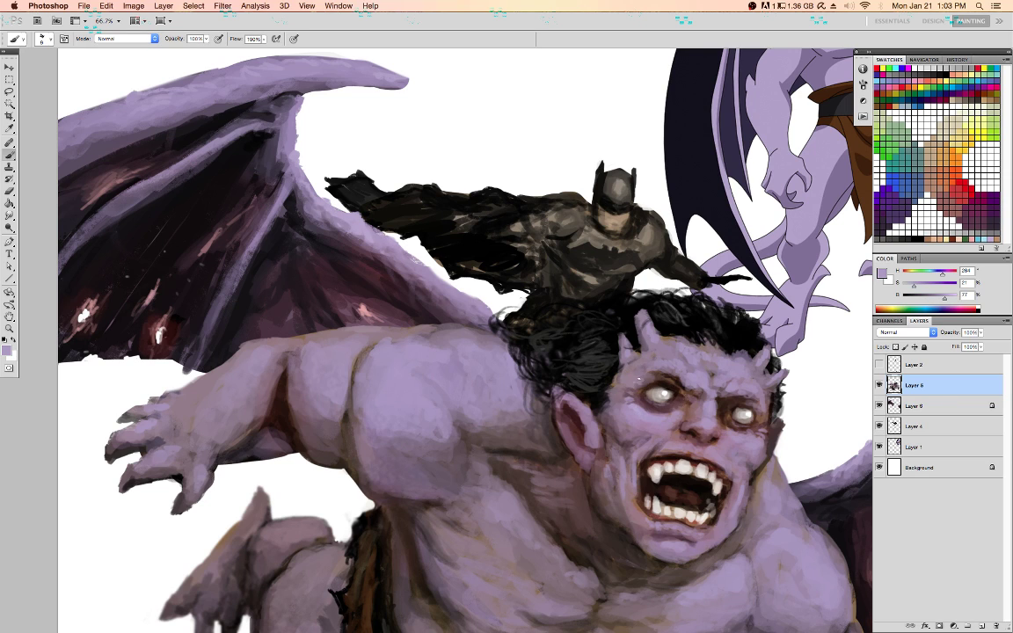
click(641, 380)
Enlarge the brush and deepen the gargoyle's hair around the base of the horns with black
key(d)
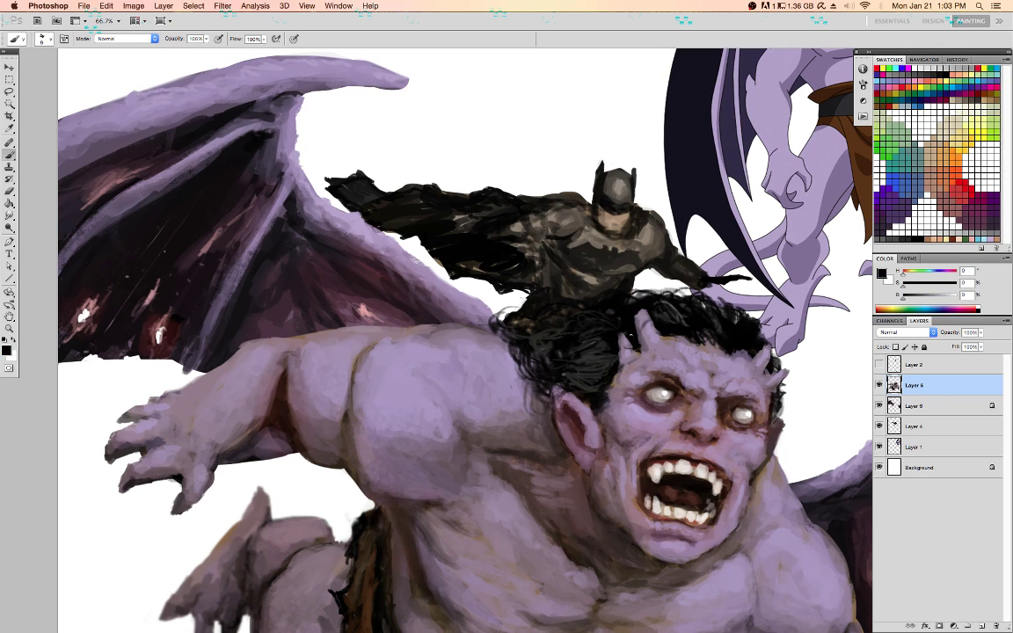
key(bracketright)
key(bracketright)
key(bracketright)
drag(618, 335, 622, 361)
drag(640, 311, 638, 342)
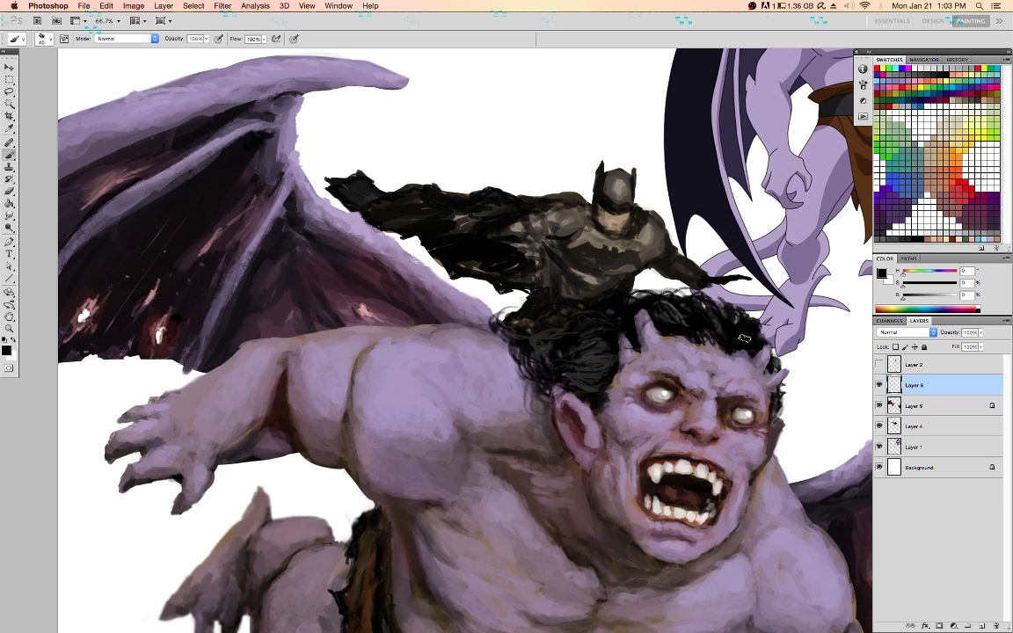
Select Layer 4 and darken the caped figure's side and waist with a smaller black brush
click(915, 426)
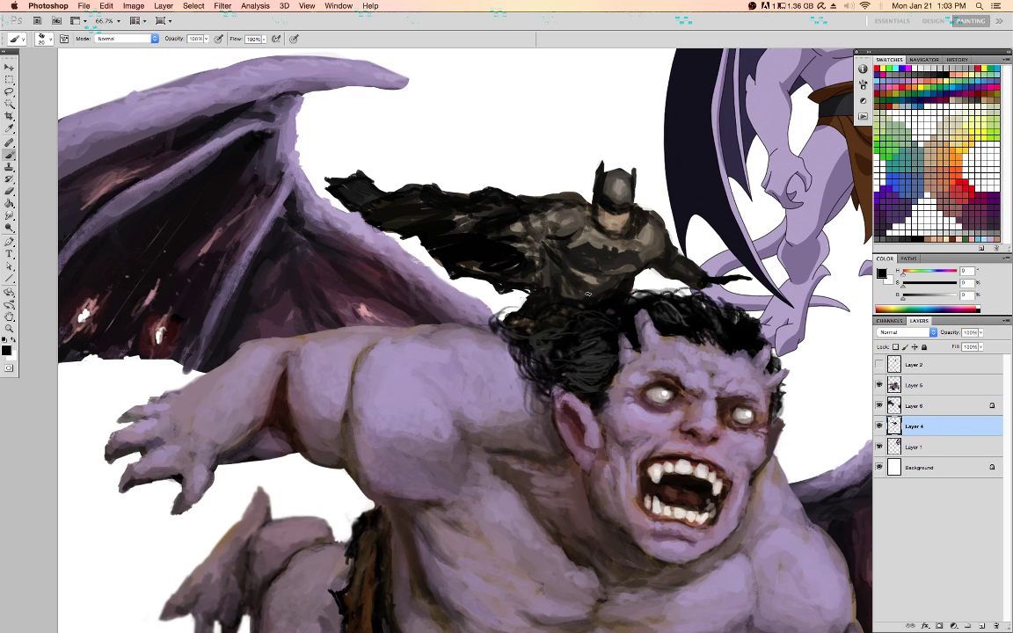
key(bracketleft)
key(bracketleft)
key(bracketleft)
drag(549, 255, 547, 294)
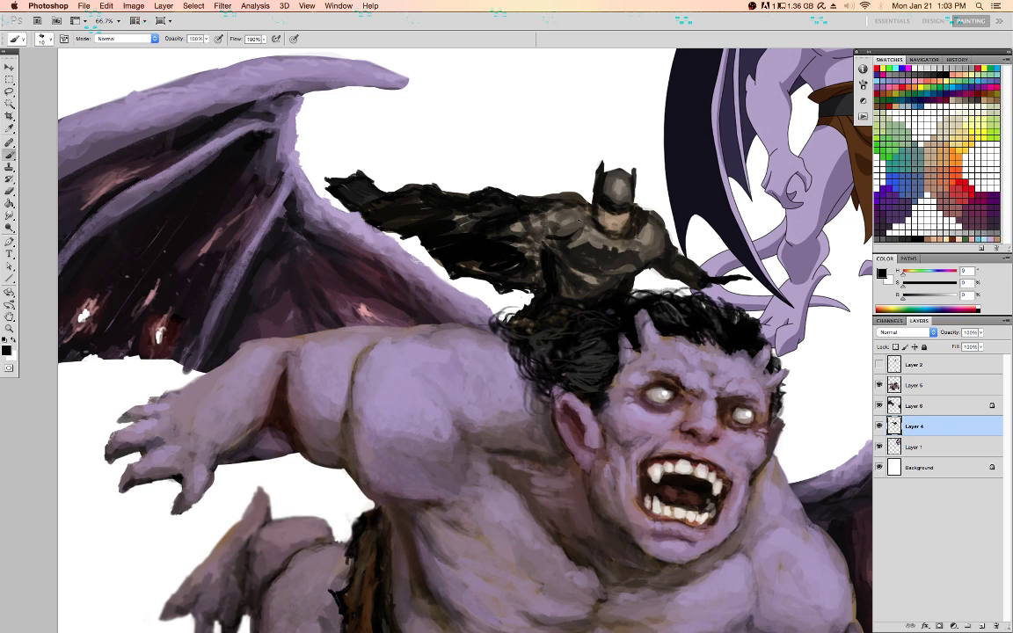
alt+click(567, 231)
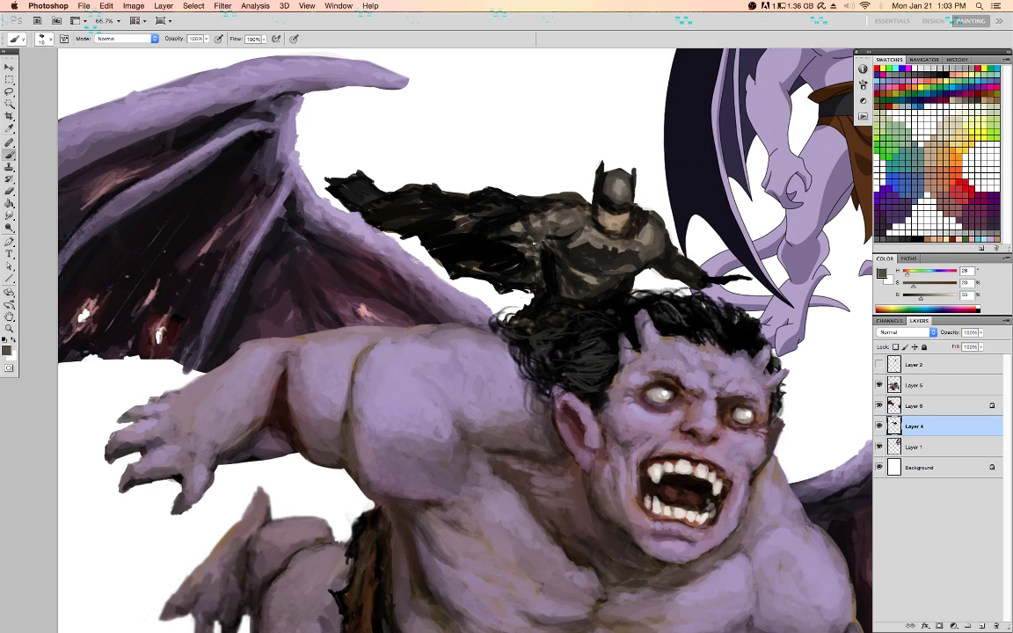
key(l)
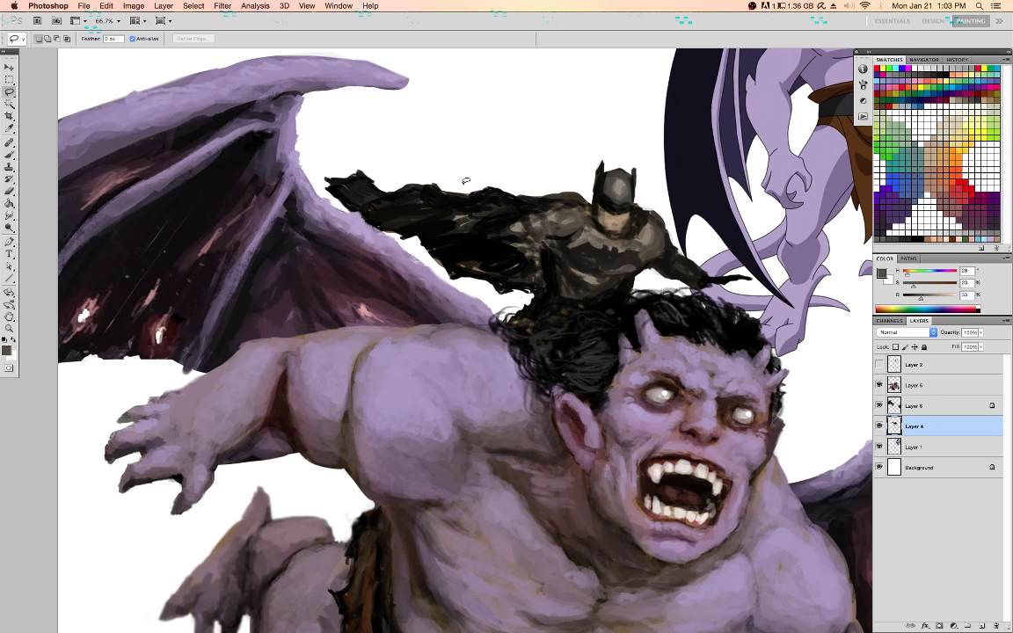
mouse_move(527, 168)
mouse_down()
mouse_move(368, 158)
mouse_move(290, 189)
mouse_up()
mouse_move(437, 304)
mouse_down()
mouse_move(475, 255)
mouse_move(466, 194)
mouse_move(525, 143)
mouse_move(559, 186)
mouse_up()
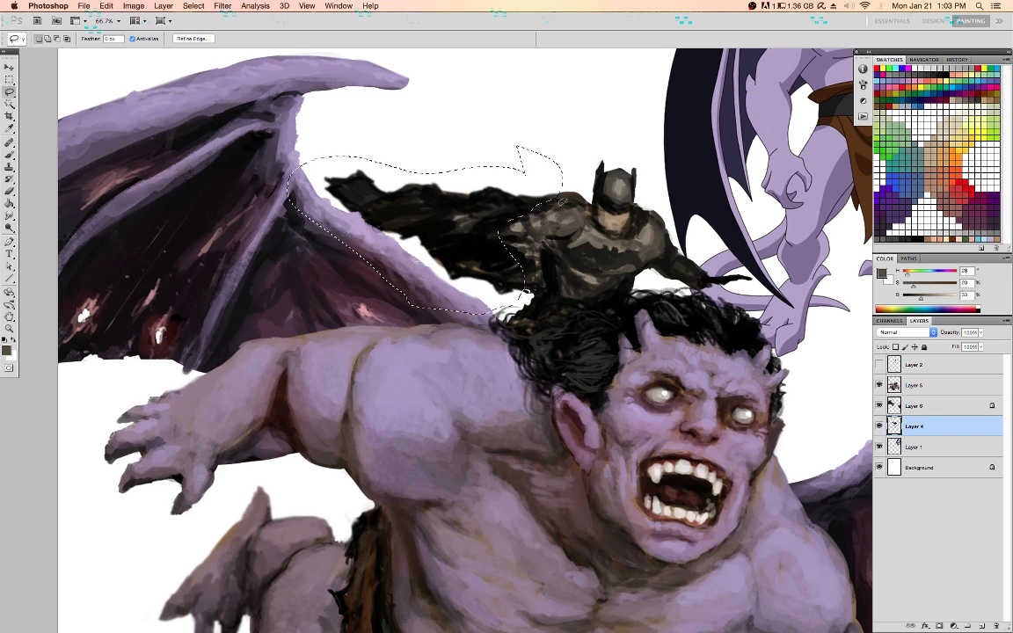
click(547, 204)
mouse_move(557, 173)
mouse_down()
mouse_move(511, 211)
mouse_move(538, 200)
mouse_up()
key(super+d)
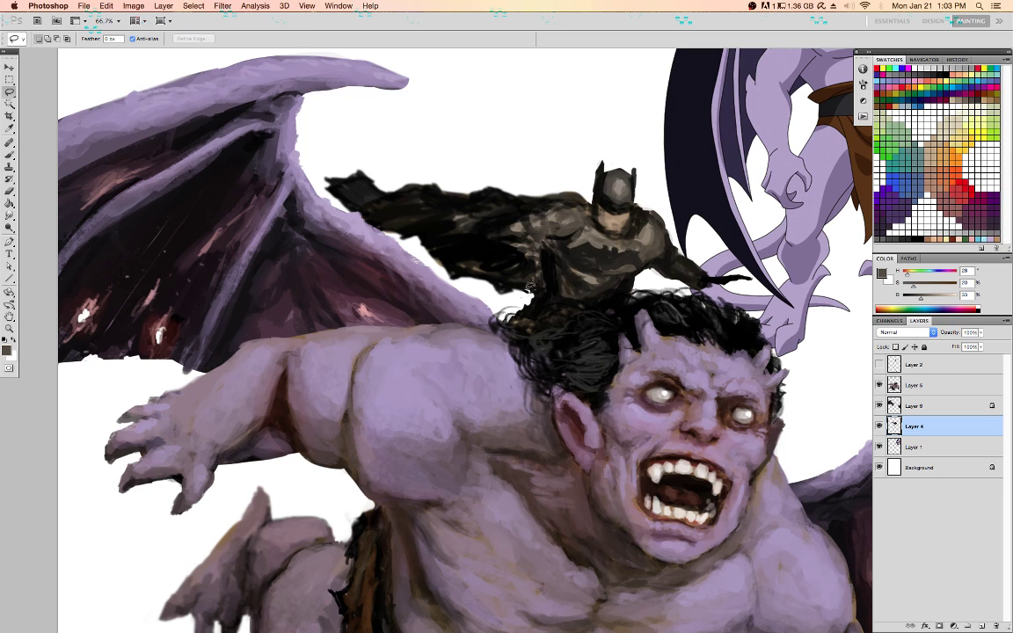
Repaint the cape folds beside Batman's shoulder with sampled dark browns, greys and black
key(b)
alt+click(566, 234)
mouse_move(545, 236)
mouse_down()
mouse_move(513, 232)
mouse_move(522, 227)
mouse_move(480, 215)
mouse_move(488, 209)
mouse_move(455, 221)
mouse_move(508, 225)
mouse_up()
alt+click(483, 214)
alt+click(480, 237)
alt+click(499, 238)
mouse_move(475, 268)
mouse_down()
mouse_move(532, 287)
mouse_move(551, 262)
mouse_move(606, 283)
mouse_move(564, 264)
mouse_up()
mouse_move(544, 220)
mouse_down()
mouse_move(548, 234)
mouse_move(530, 223)
mouse_move(561, 206)
mouse_up()
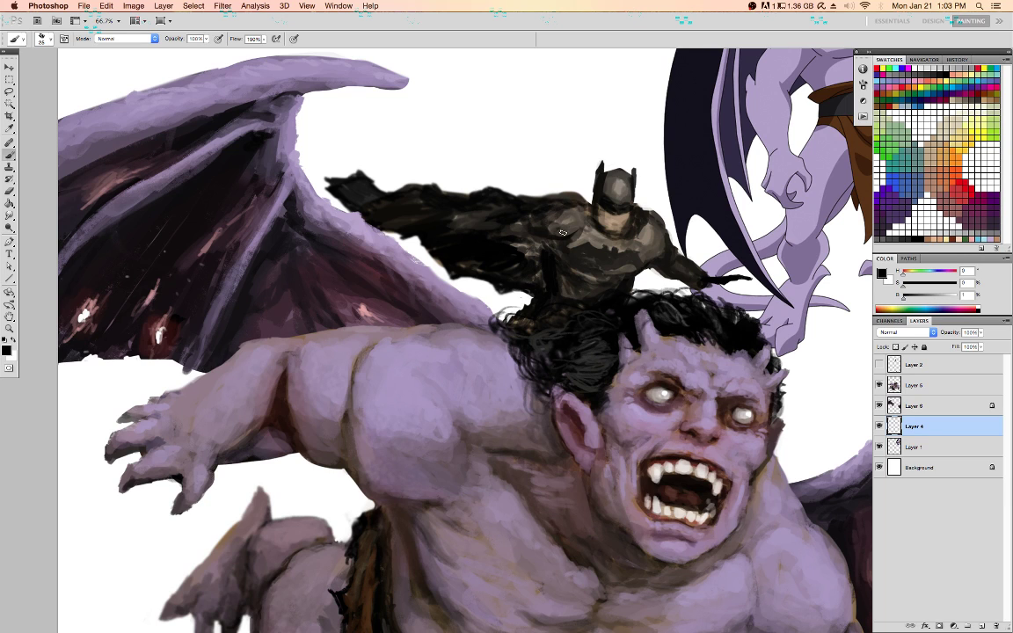
alt+click(656, 246)
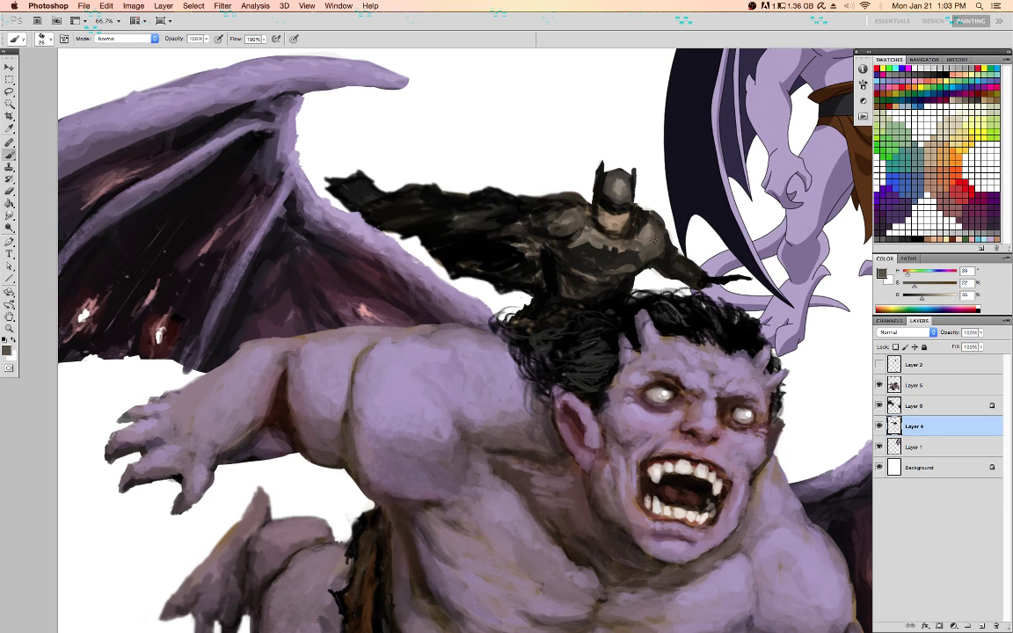
key(super+l)
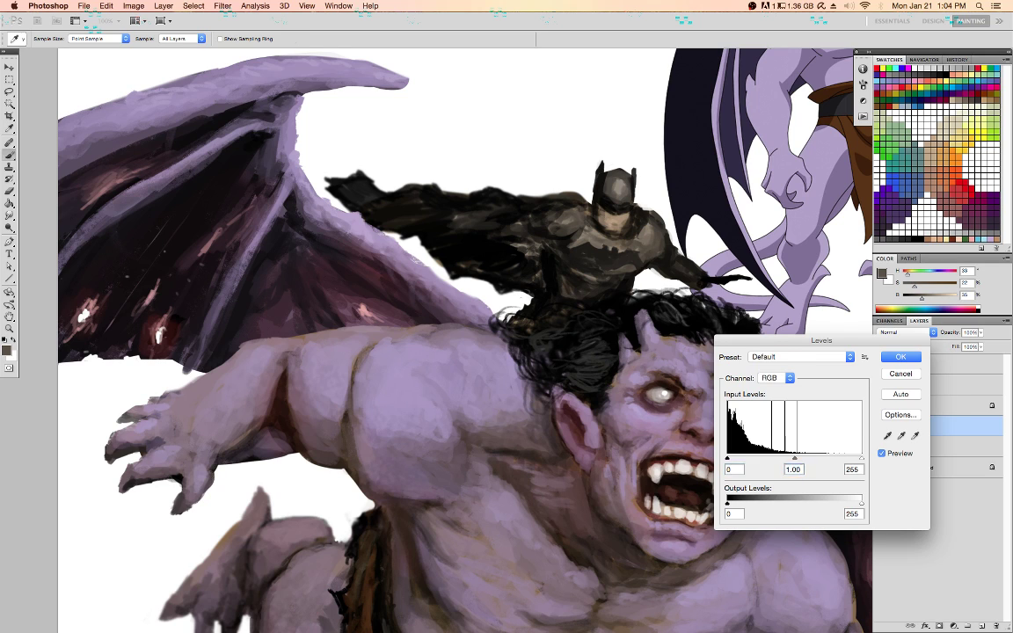
key(Escape)
key(b)
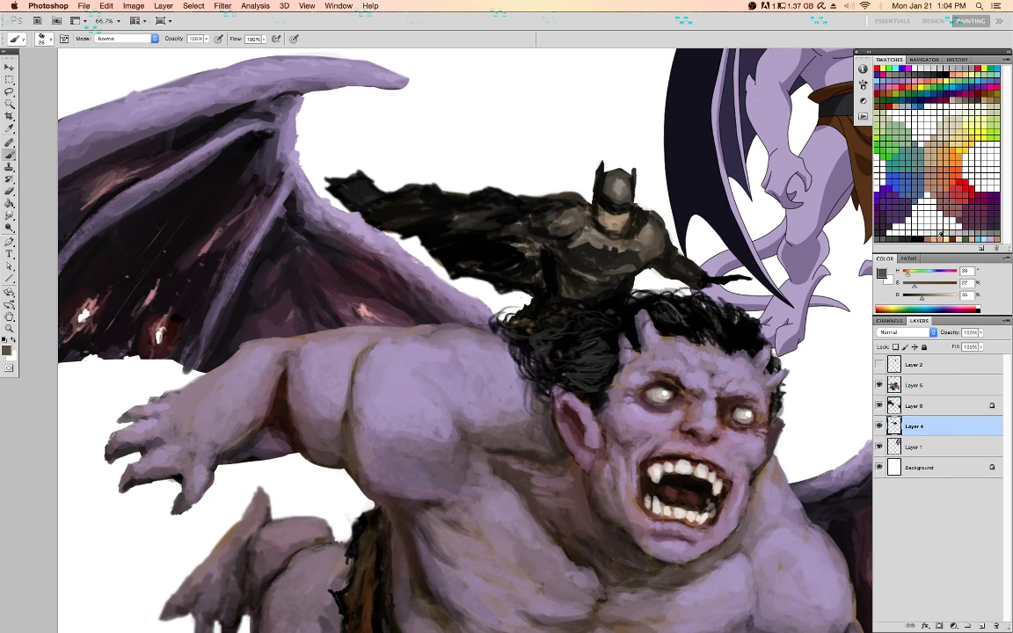
Paint Batman's lower face with a small brush in pale peach and black, then save the file
click(958, 239)
key(bracketleft)
key(bracketleft)
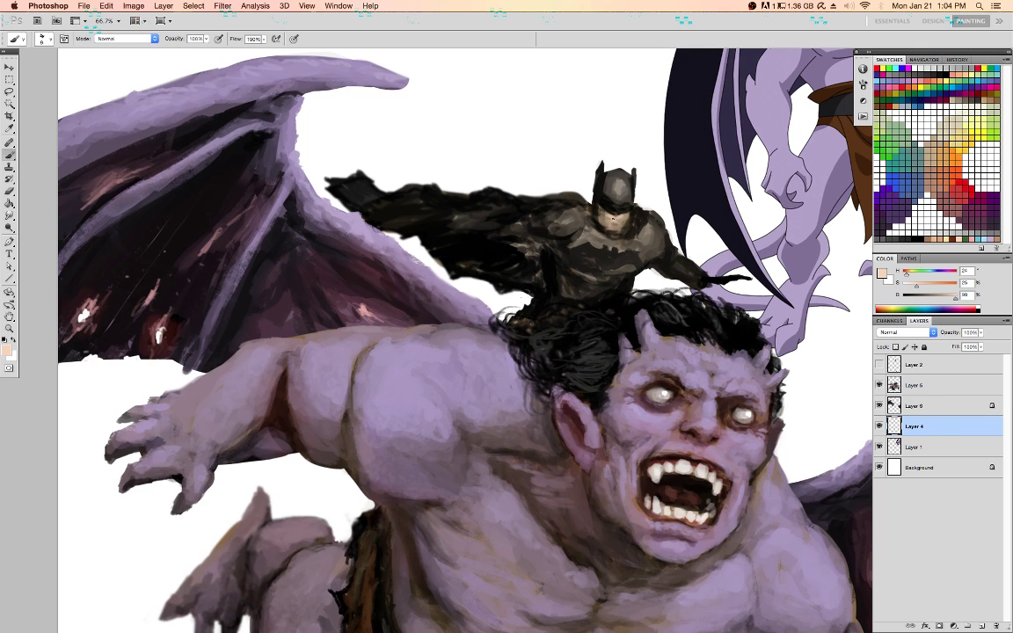
key(d)
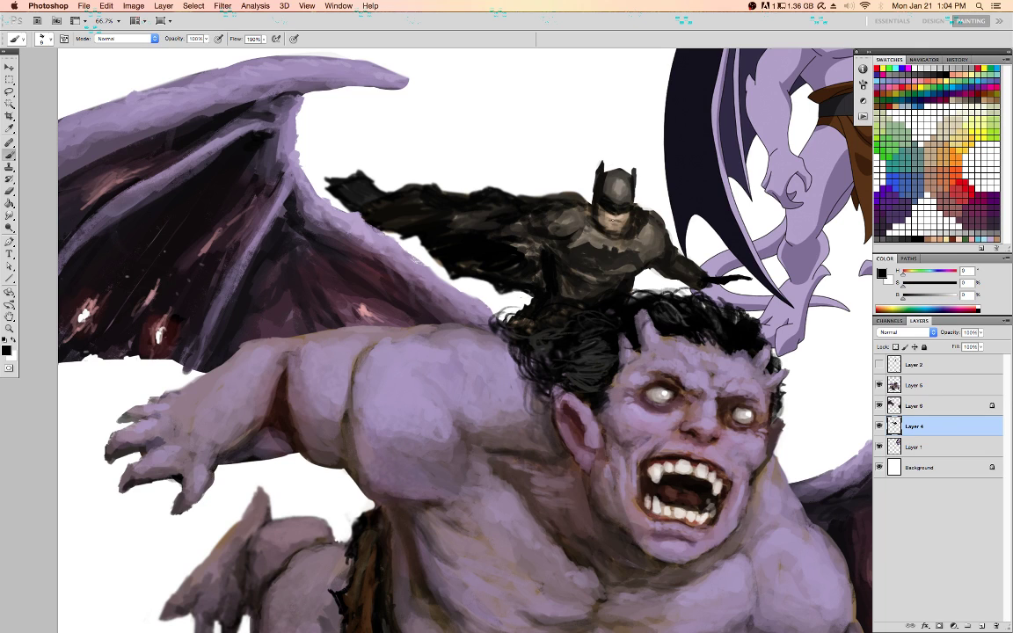
alt+click(621, 187)
key(super+s)
Darken Batman's waist beside the gargoyle's hair with a larger black brush, lasso that area and clear the selection
key(d)
key(bracketright)
key(bracketright)
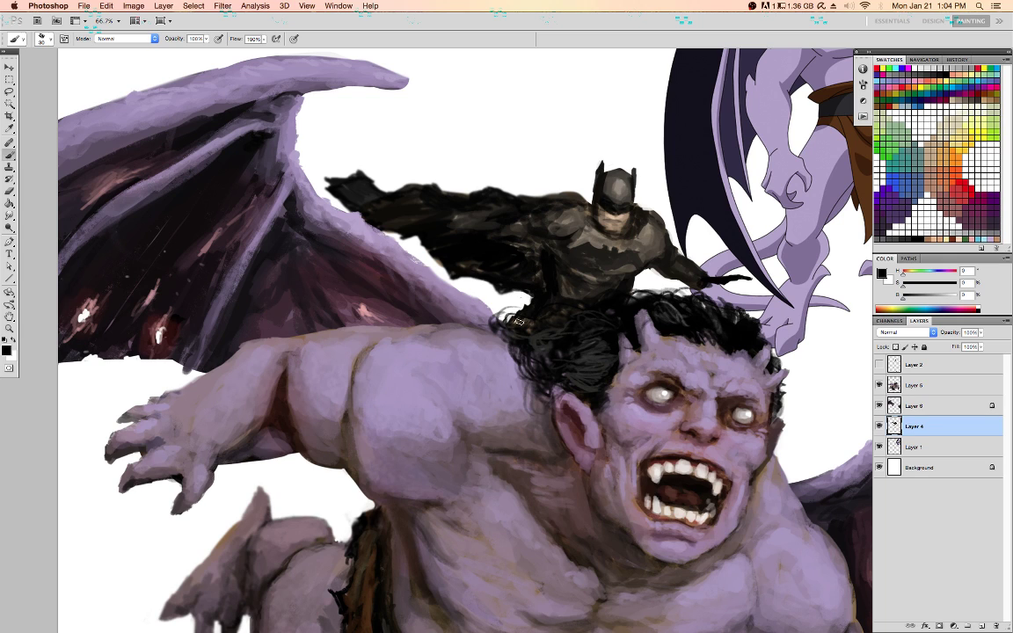
key(l)
drag(537, 315, 491, 339)
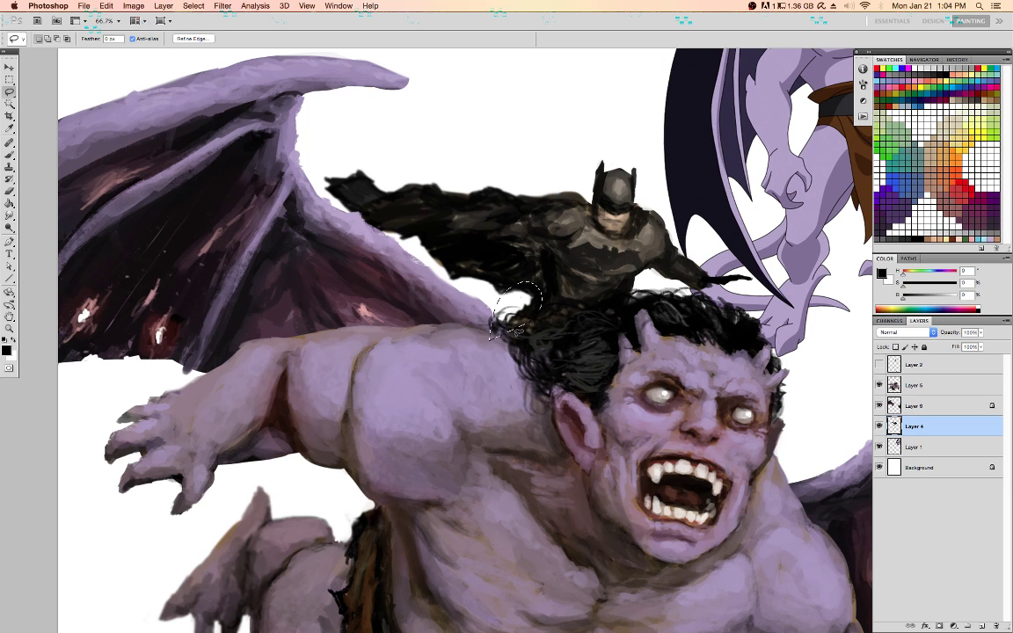
key(super+d)
key(b)
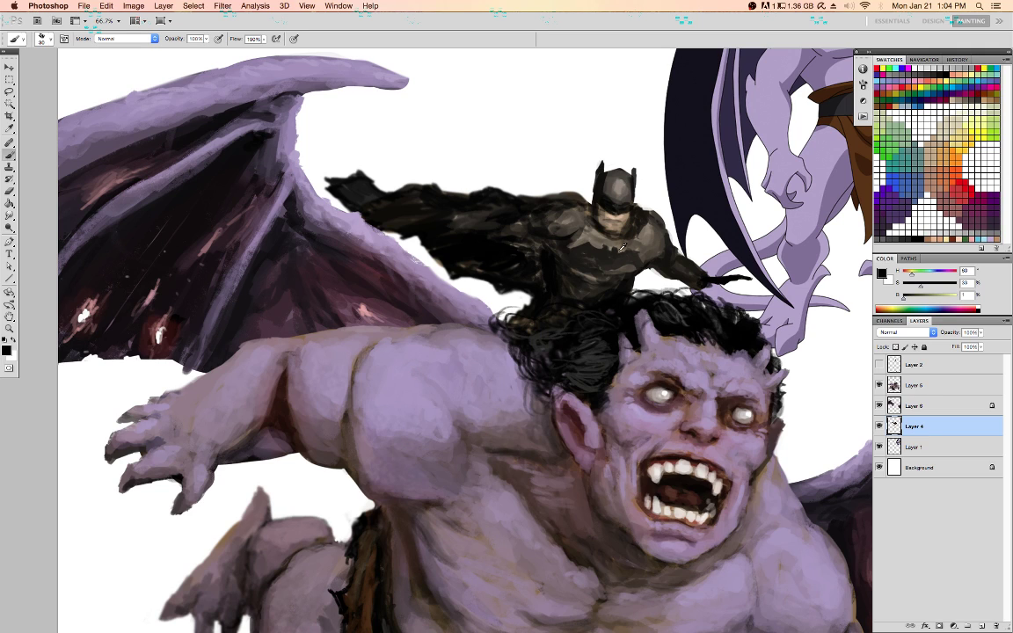
Tint Batman's face with red, then darken Layer 4 using Levels with a midtone value of 0.9
click(939, 200)
click(939, 190)
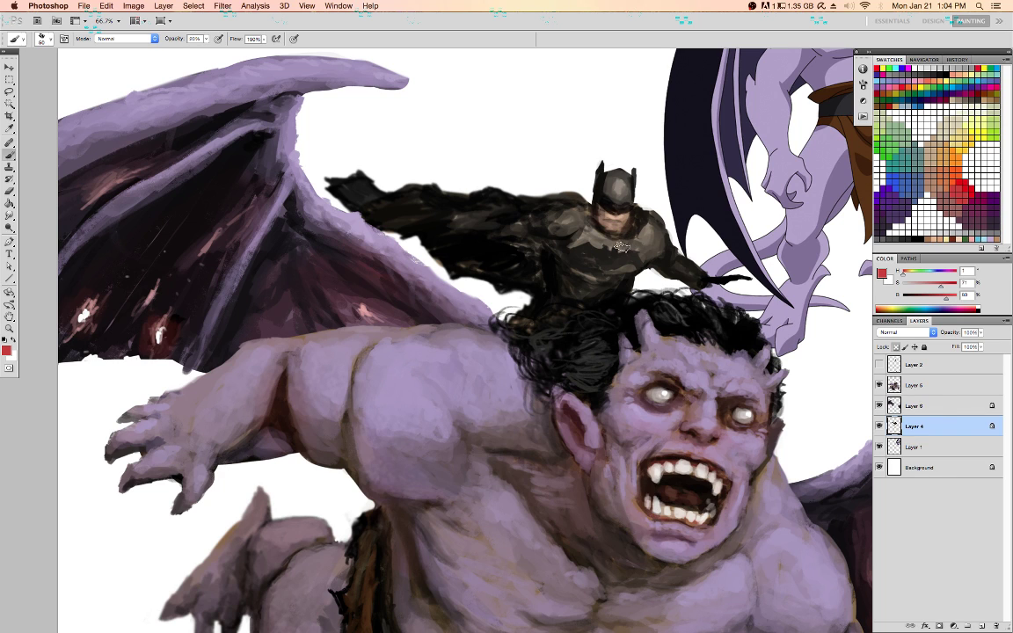
key(super+l)
key(Tab)
text(.9)
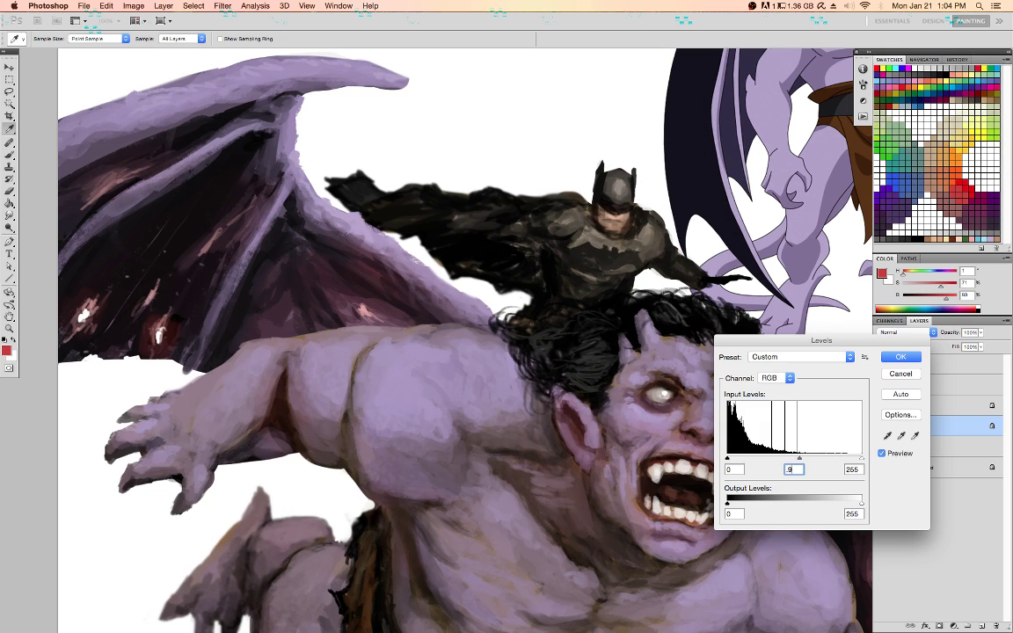
key(Return)
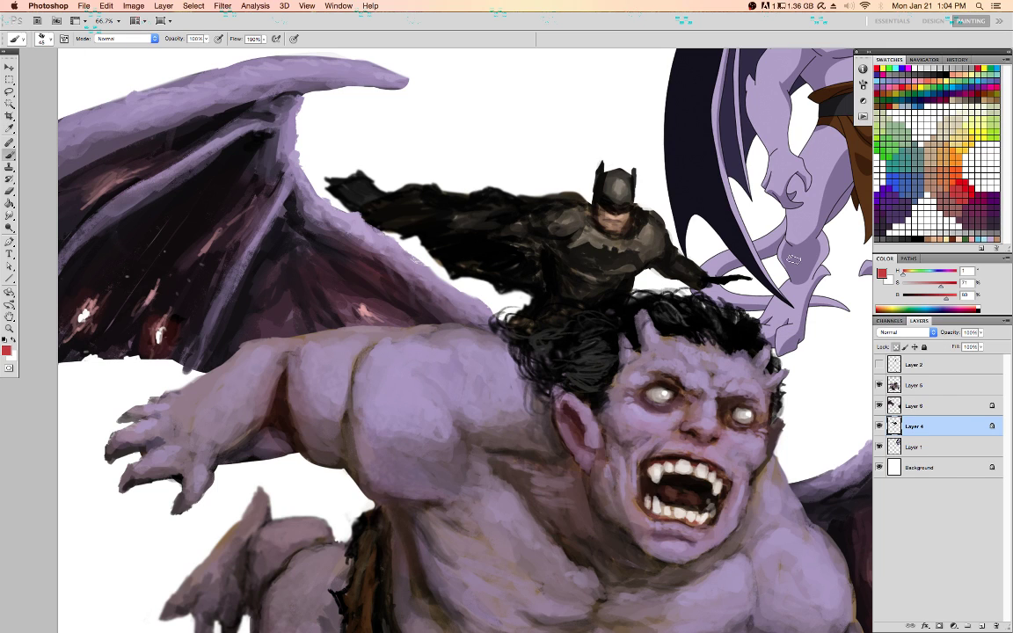
Highlight Batman's jaw and mouth in pale peach with a much smaller brush, then sample the cowl's grey
click(959, 237)
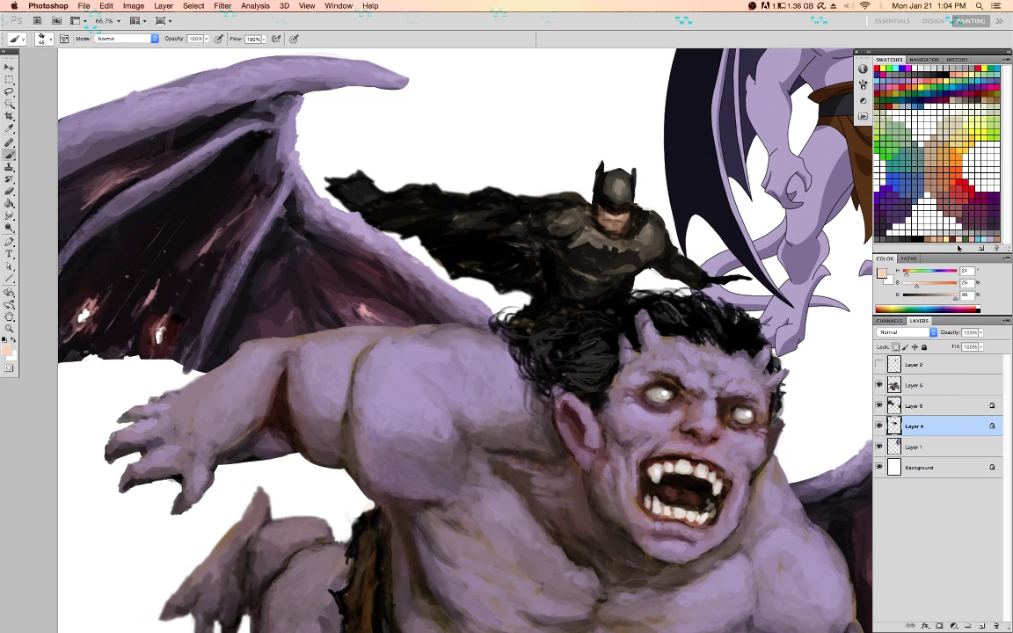
key([)
key([)
key([)
key([)
key([)
key([)
key([)
key([)
key([)
alt+click(622, 188)
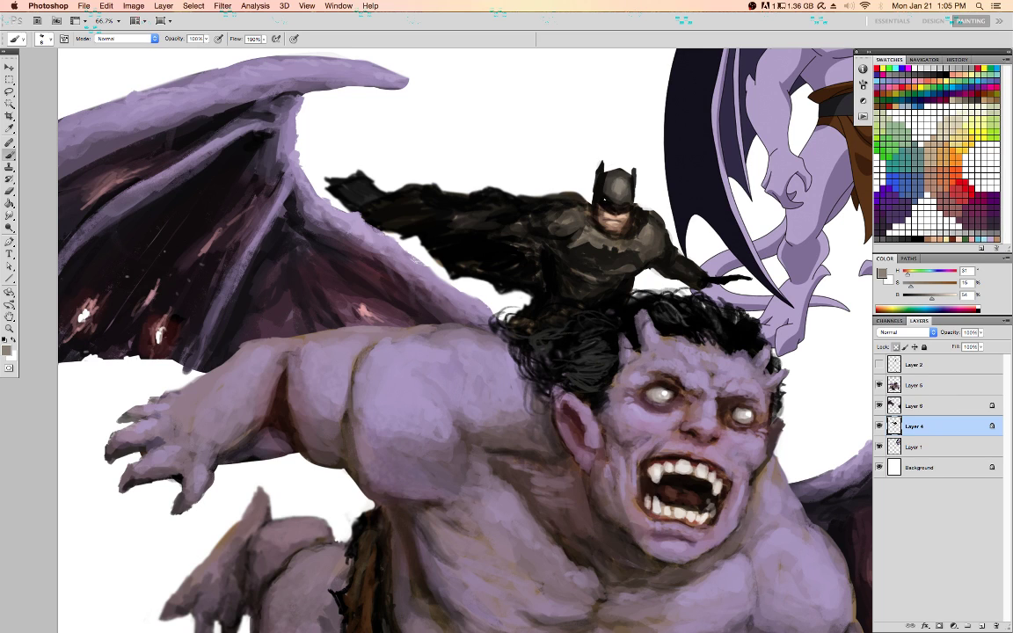
Unlock Layer 4's transparent pixels and refine the cowl edge, shoulder and chest with sampled near-black and grey-brown
key(/)
alt+click(598, 199)
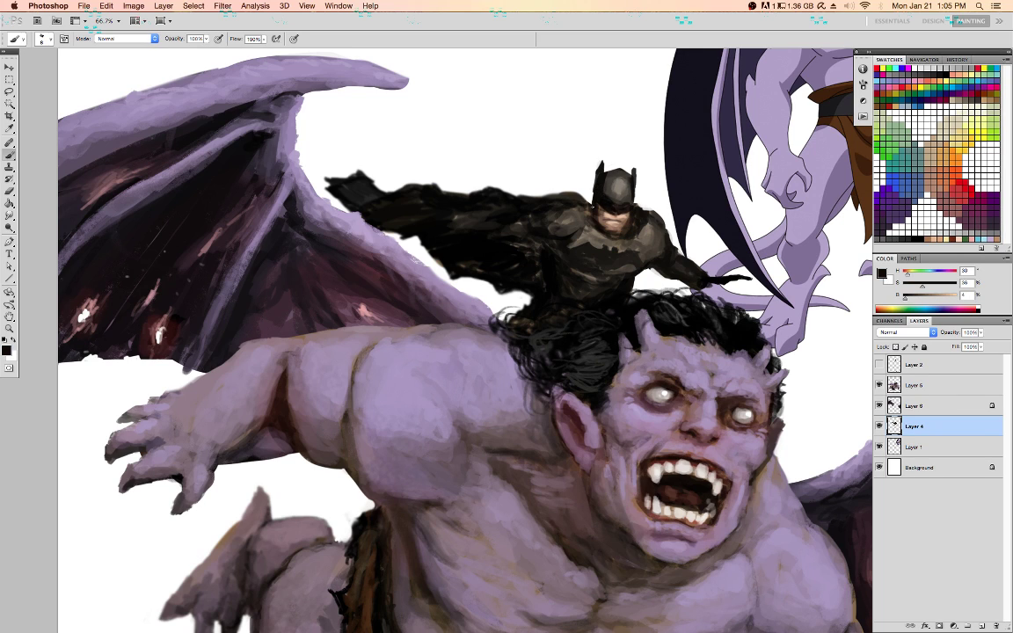
drag(593, 204, 596, 196)
alt+click(631, 260)
alt+click(540, 203)
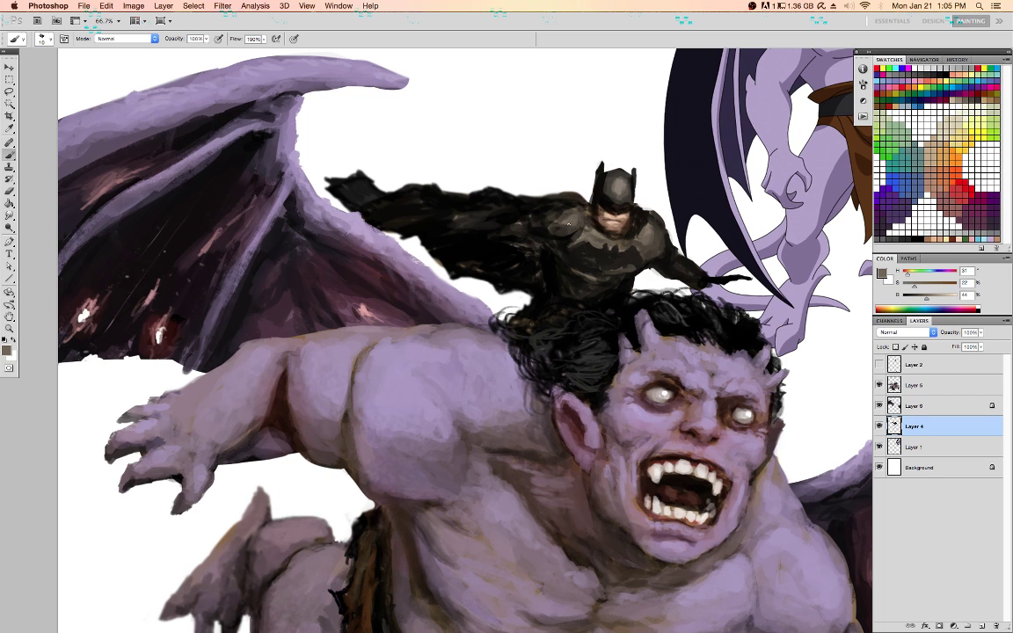
alt+click(651, 241)
alt+click(629, 226)
Pick a red swatch and create a new Color Dodge layer clipped to Layer 4
click(942, 196)
key(super+shift+n)
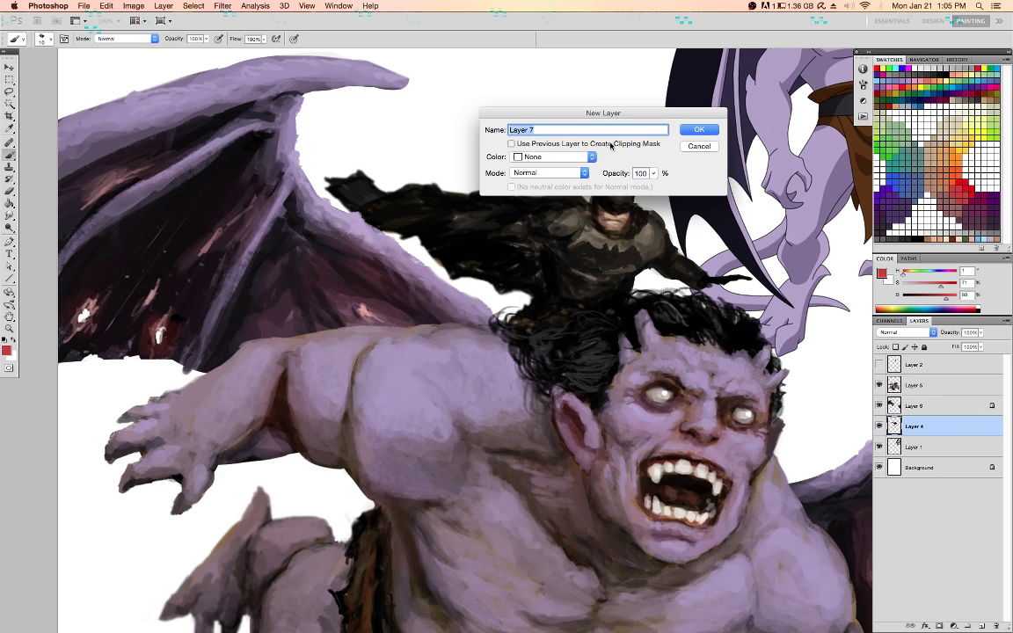
click(611, 145)
click(547, 173)
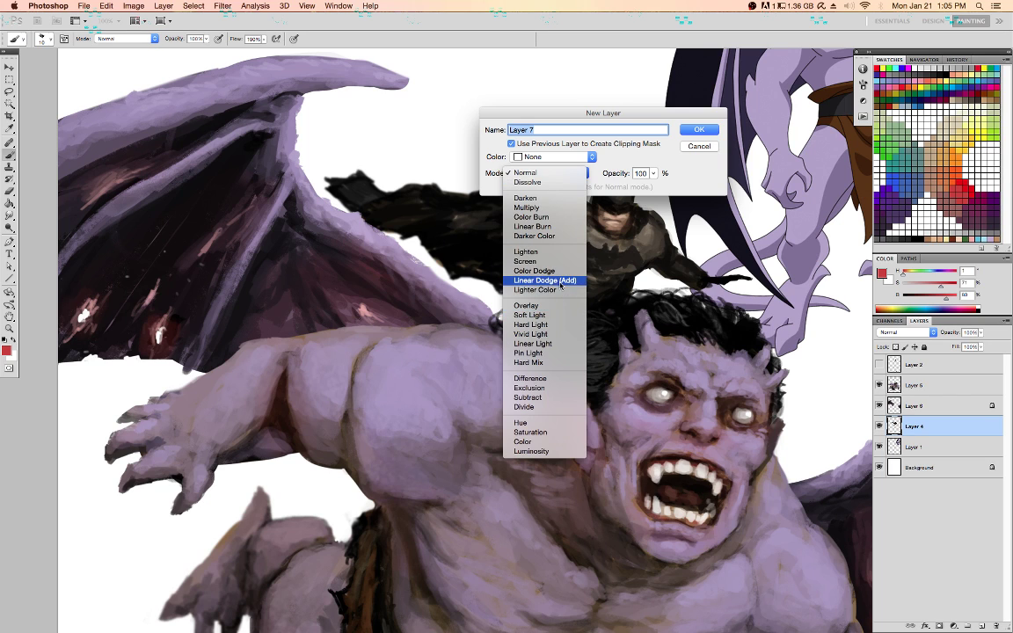
click(534, 271)
key(Return)
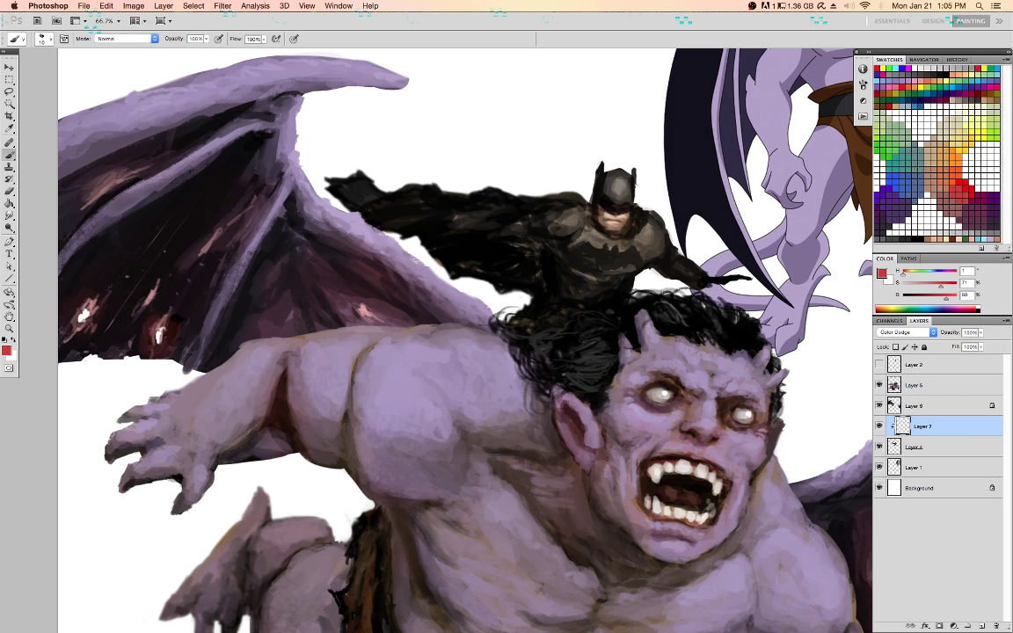
Brush a red glow over Batman's lower face with an enlarged brush, then merge the clipped layer into Layer 4
key(bracketright)
key(bracketright)
key(bracketright)
key(bracketright)
key(bracketright)
key(bracketright)
key(bracketright)
mouse_move(607, 226)
mouse_down()
mouse_move(626, 229)
mouse_move(613, 236)
mouse_up()
key(super+z)
drag(615, 219, 624, 224)
key(v)
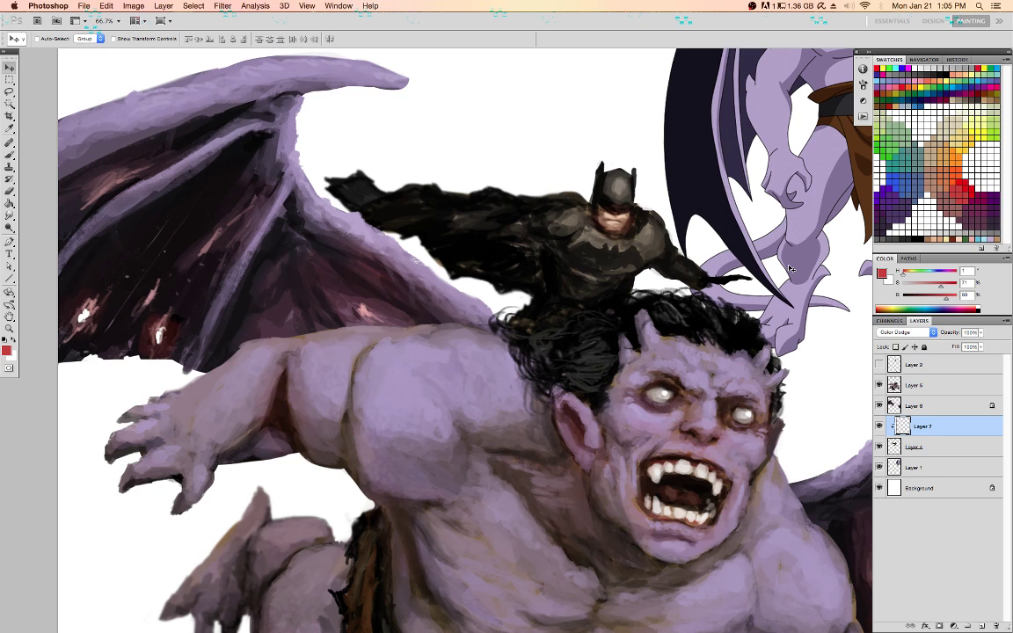
key(super+e)
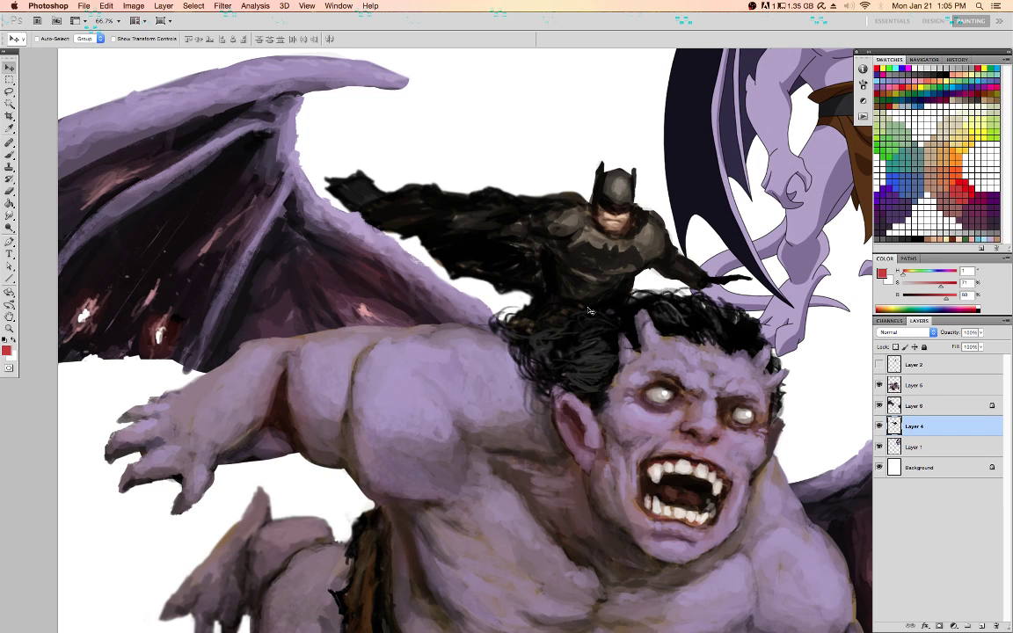
Refine Batman's chest and neckline with a much smaller brush in sampled grey-brown and black
key(b)
key(bracketleft)
key(bracketleft)
key(bracketleft)
key(bracketleft)
key(bracketleft)
key(bracketleft)
key(bracketleft)
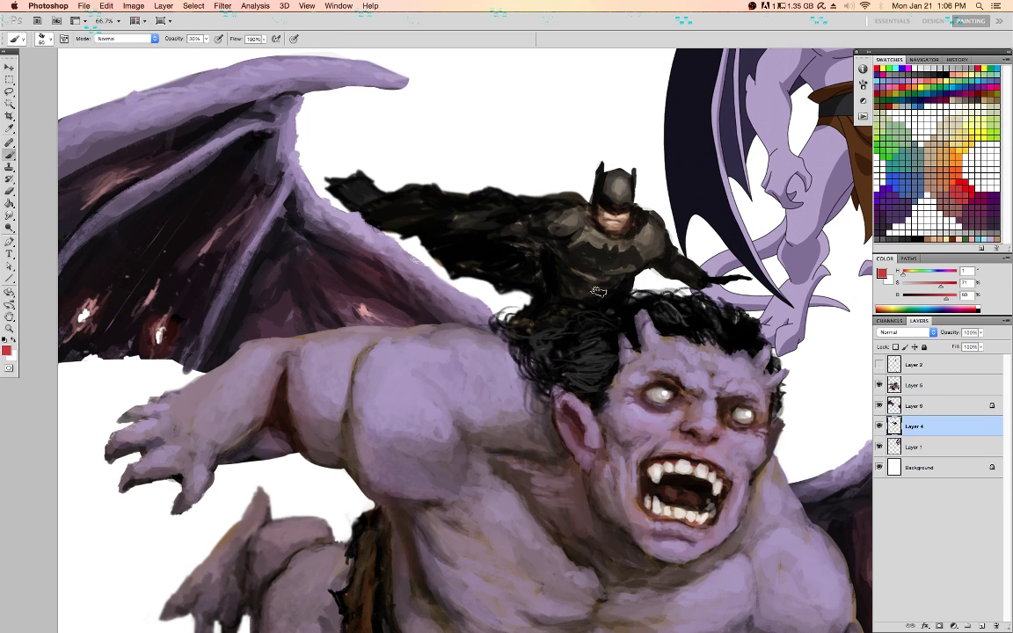
alt+click(594, 210)
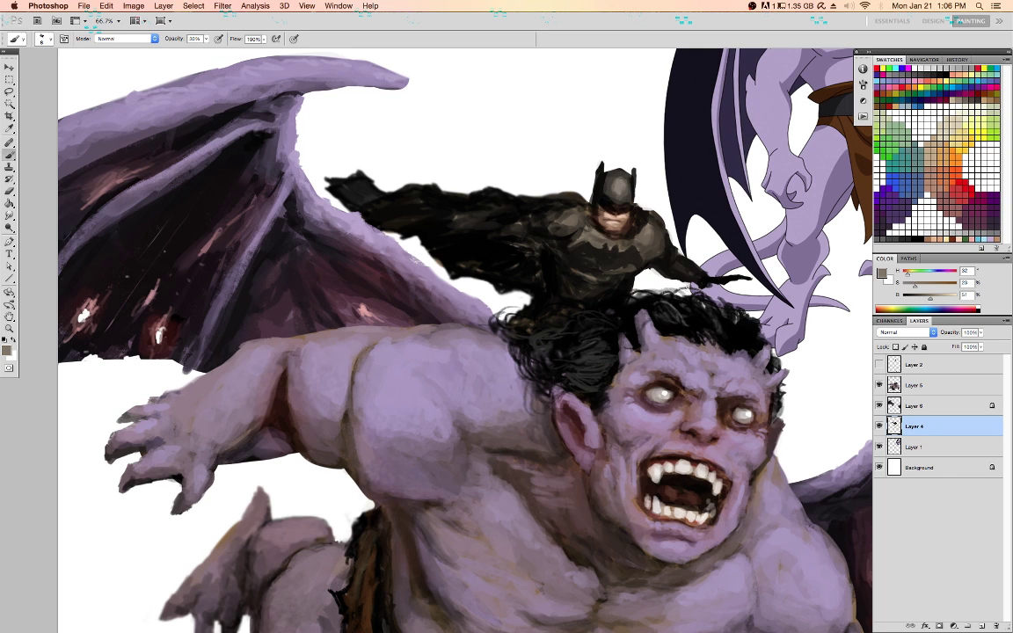
key(d)
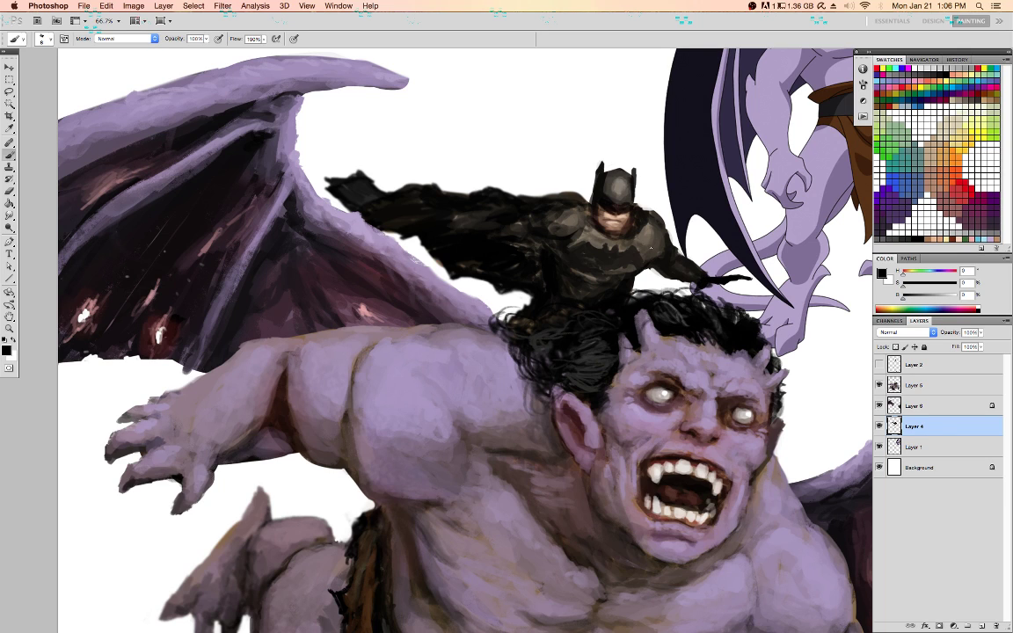
Rework Batman's outstretched shoulder and the adjoining cape edge with sampled dark brown, dark grey and black
alt+click(637, 224)
drag(528, 201, 520, 188)
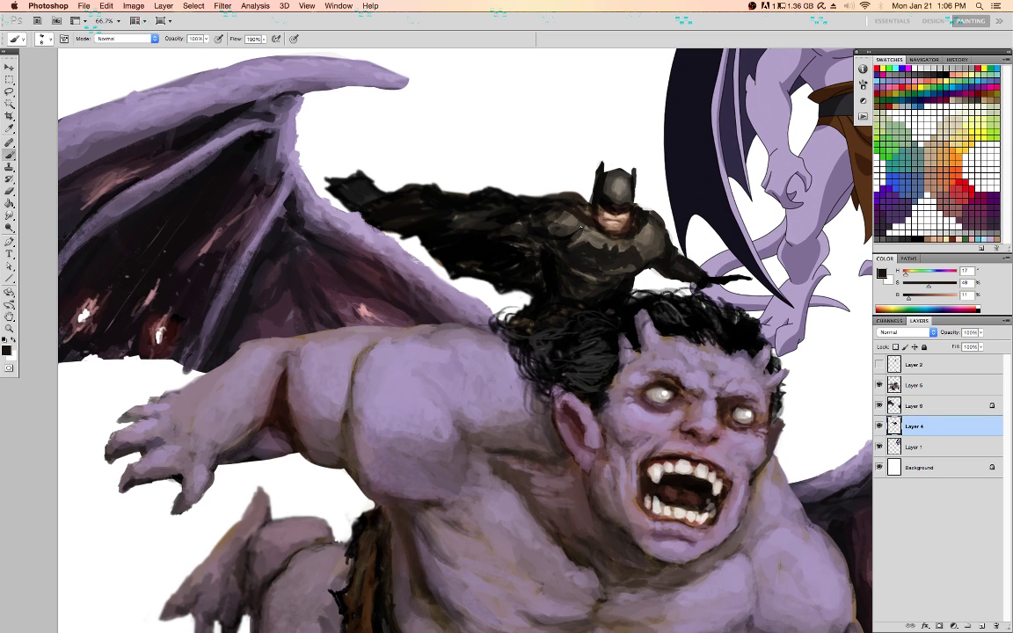
alt+click(558, 227)
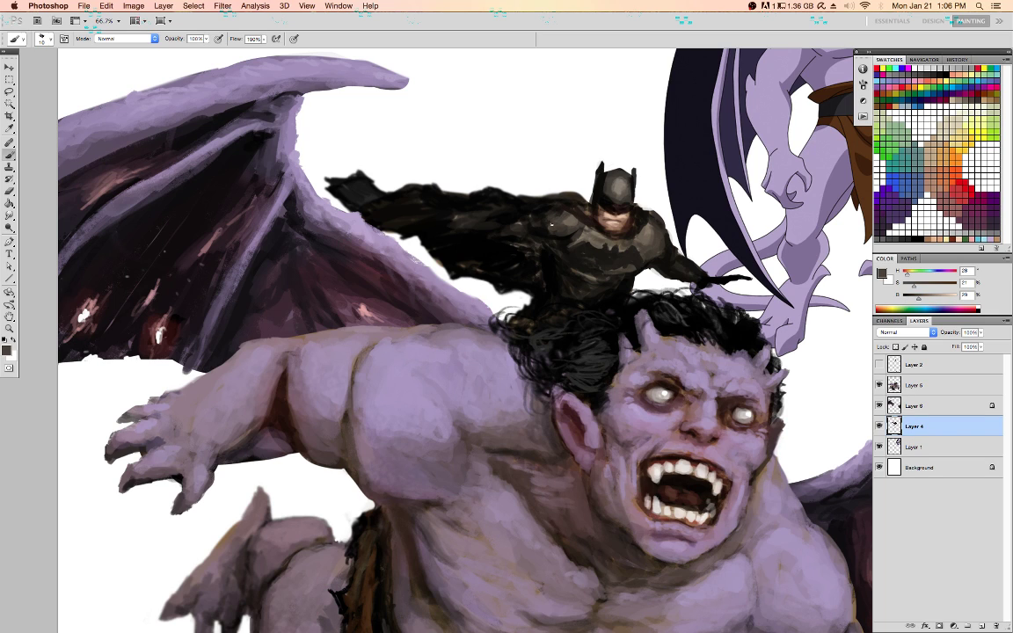
alt+click(458, 217)
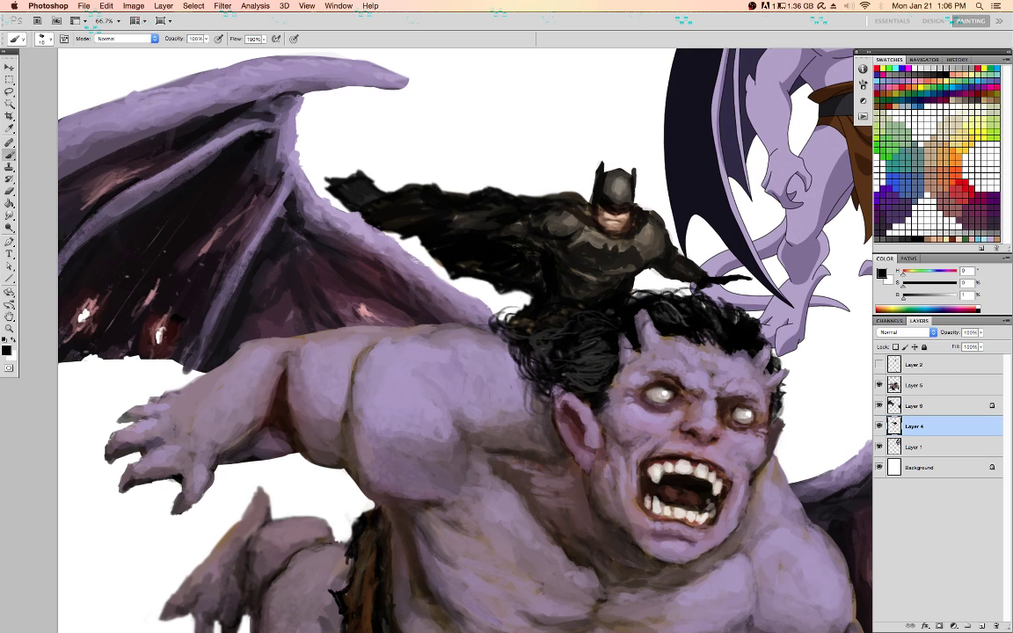
Touch up Batman's abdomen, cowl and extended forearm with sampled grey-brown and near-black tones
alt+click(582, 229)
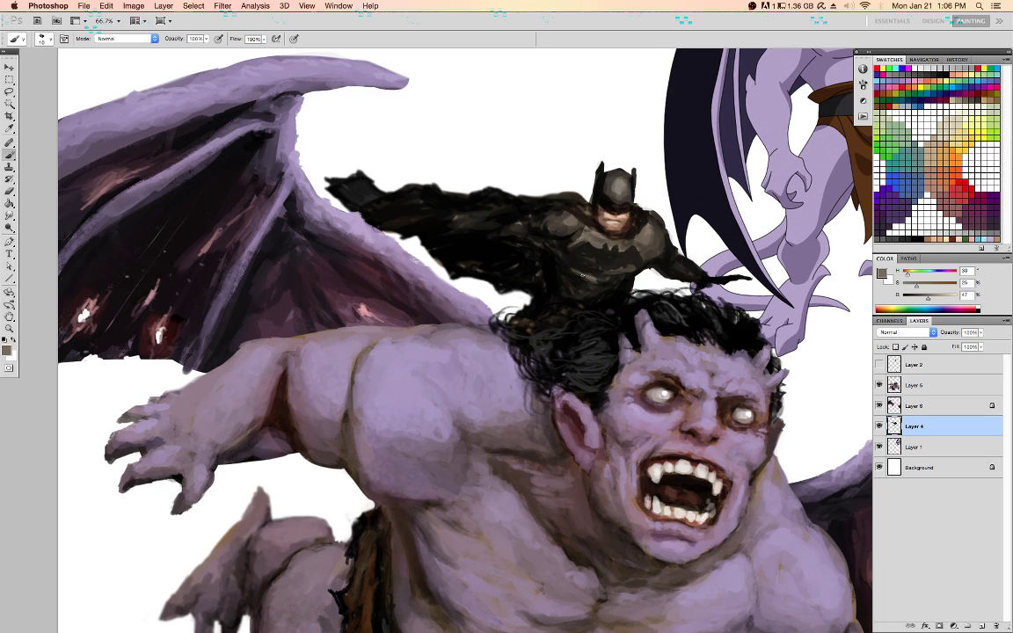
alt+click(558, 255)
alt+click(629, 226)
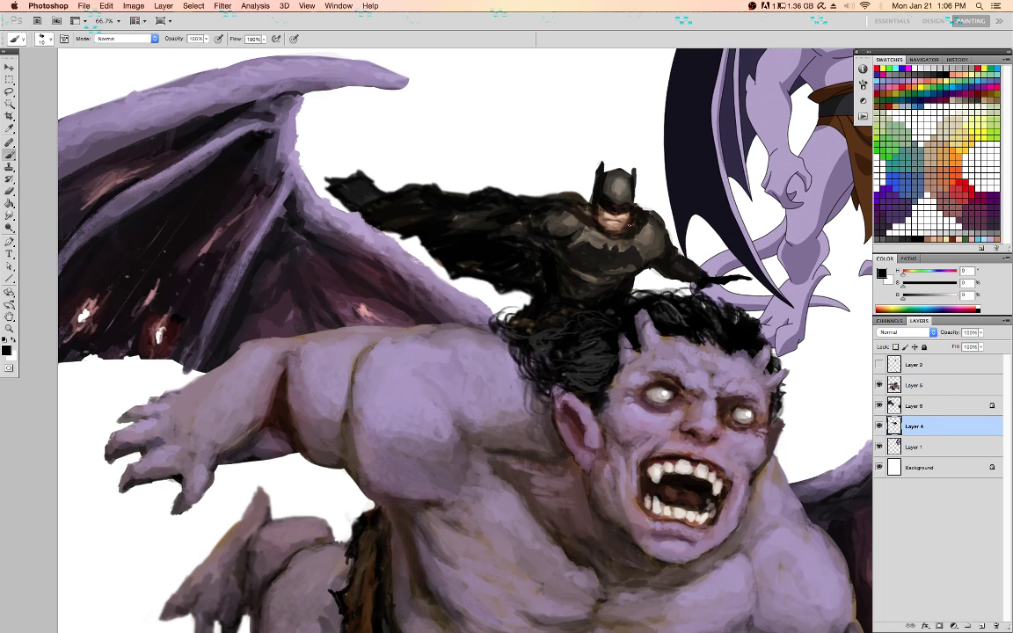
alt+click(620, 190)
alt+click(515, 183)
alt+click(610, 243)
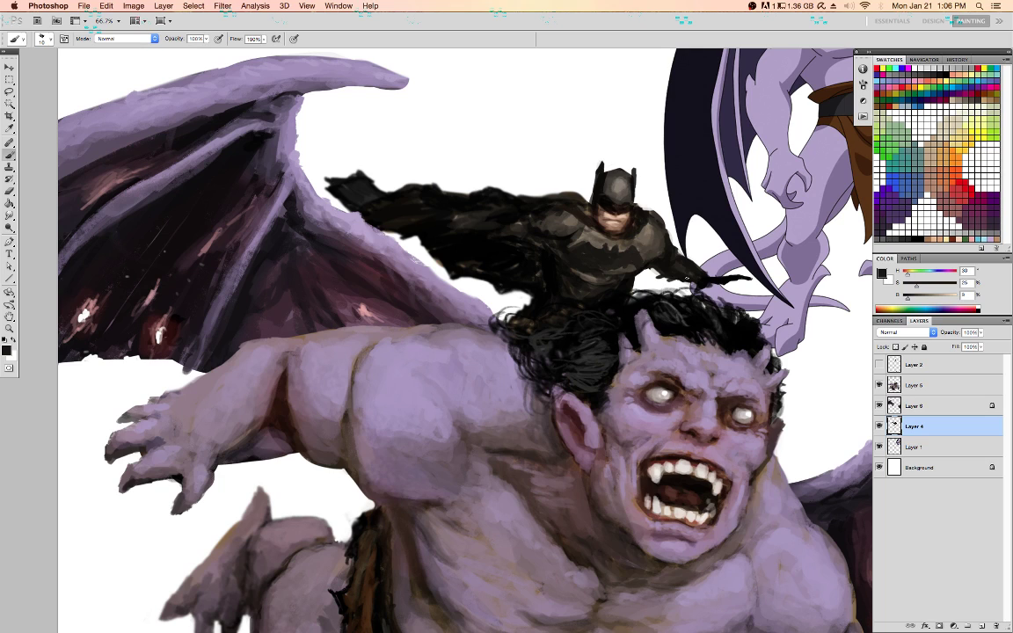
Refine Batman's shoulders with sampled greys and darken the trailing end of the cape with near-black
alt+click(658, 241)
alt+click(581, 214)
alt+click(576, 211)
alt+click(393, 201)
drag(349, 210, 360, 217)
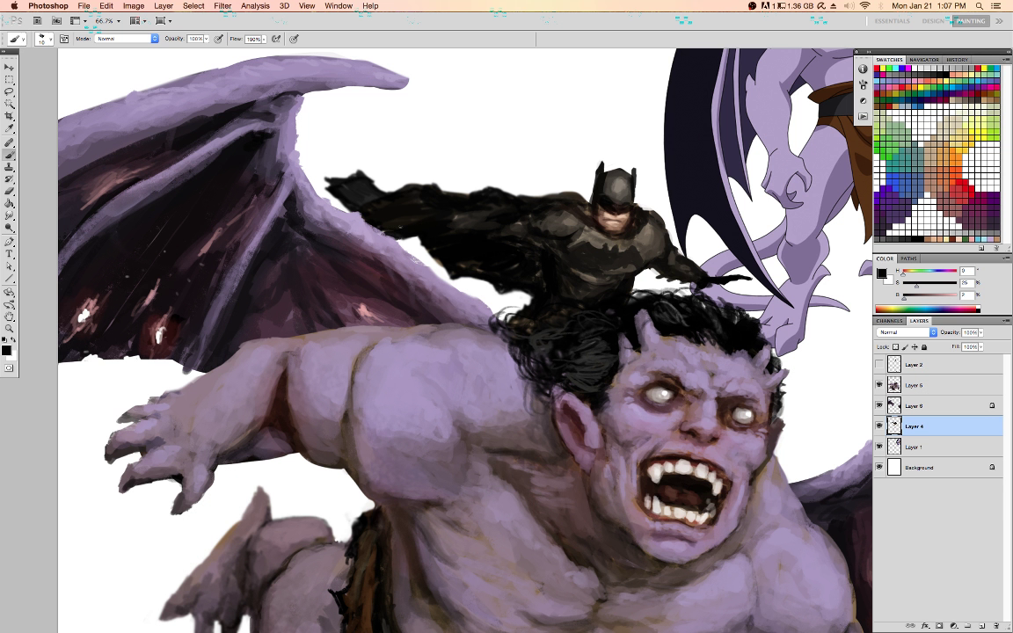
Paint folds along Batman's outstretched cape and its trailing tip with grey-brown sampled from his torso
alt+click(555, 220)
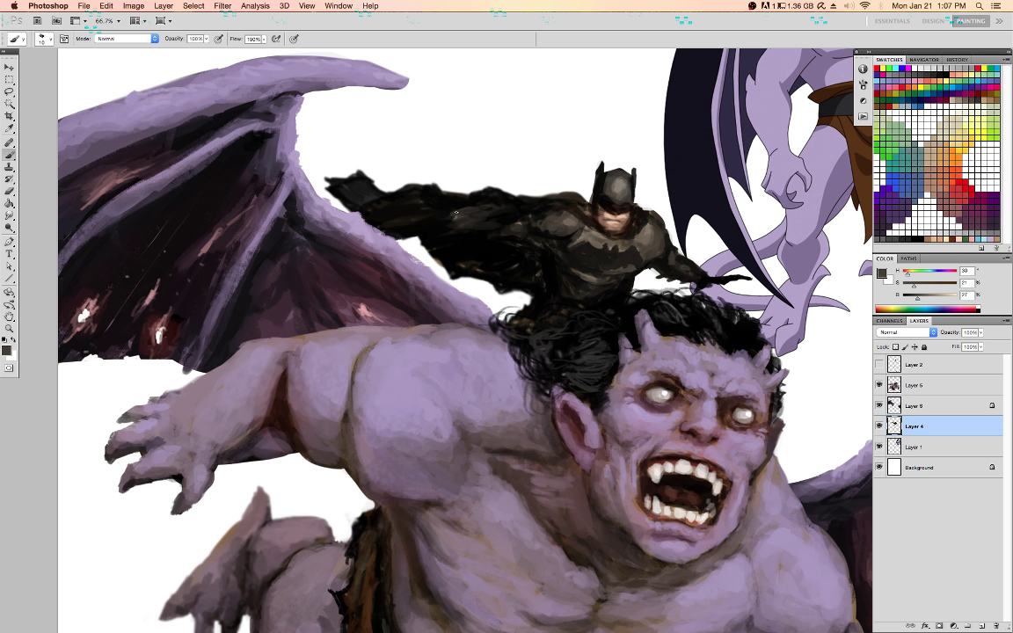
drag(428, 199, 411, 195)
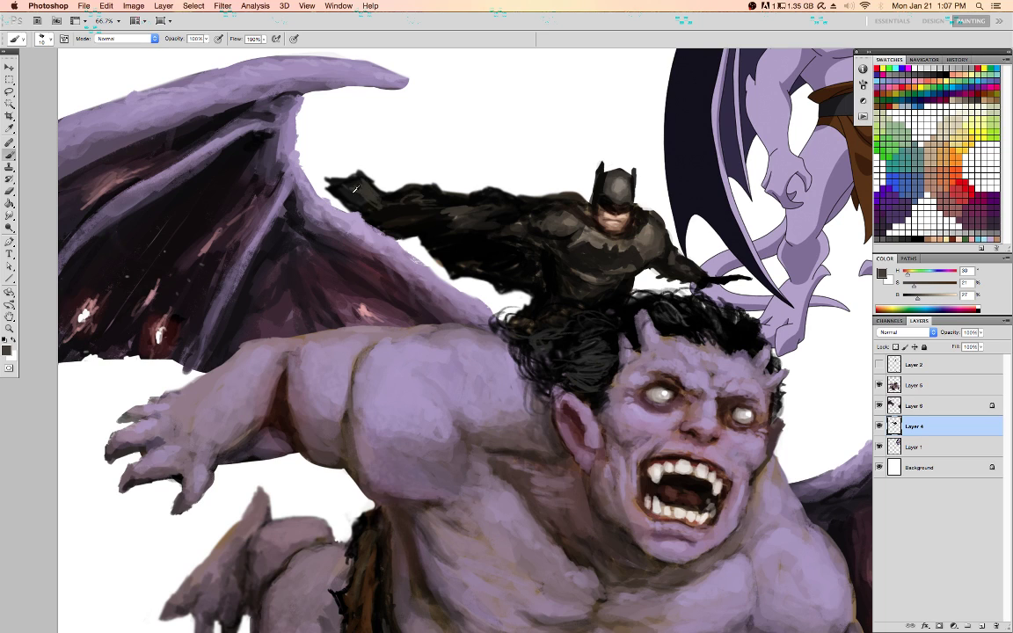
alt+click(353, 187)
key(l)
mouse_move(452, 232)
mouse_down()
mouse_move(484, 216)
mouse_move(452, 190)
mouse_move(359, 176)
mouse_move(346, 190)
mouse_move(464, 229)
mouse_up()
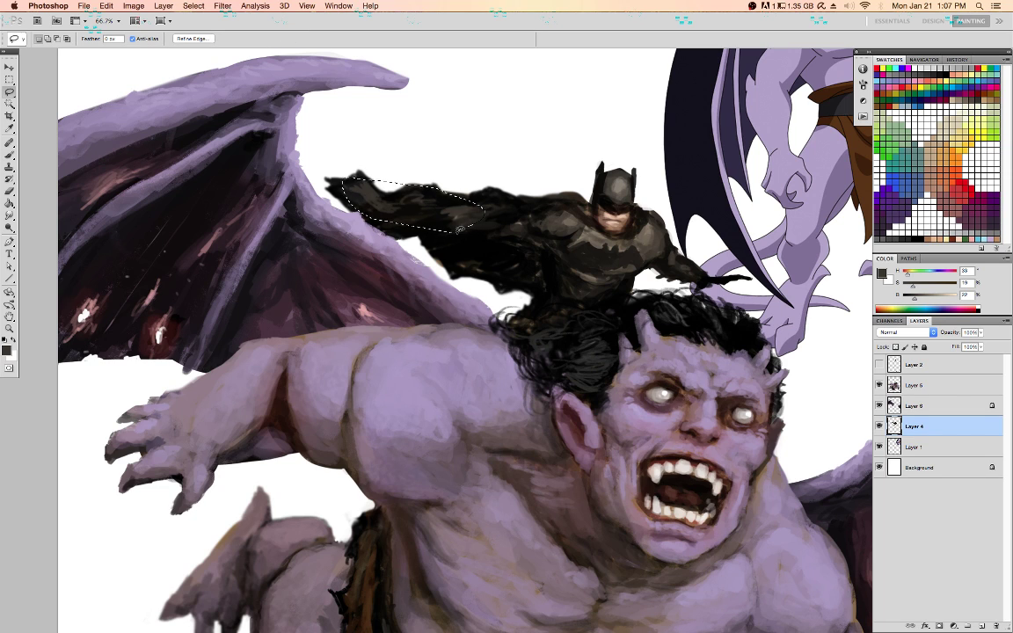
key(super+d)
key(ctrl+h)
key(b)
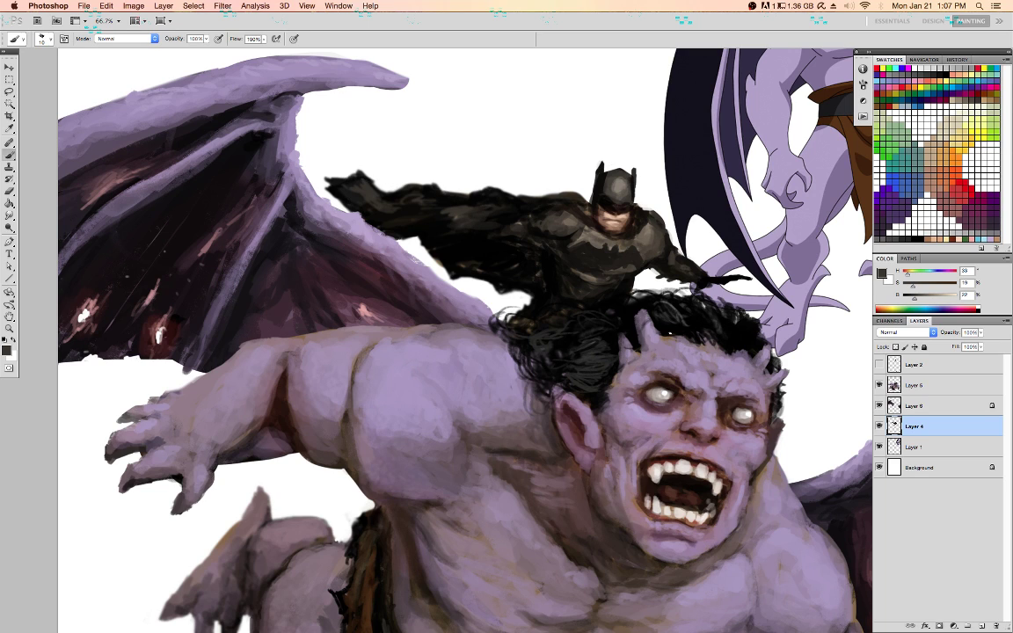
Paint loose black strands into the gargoyle's hair behind the ear on the body layer
click(955, 391)
key(d)
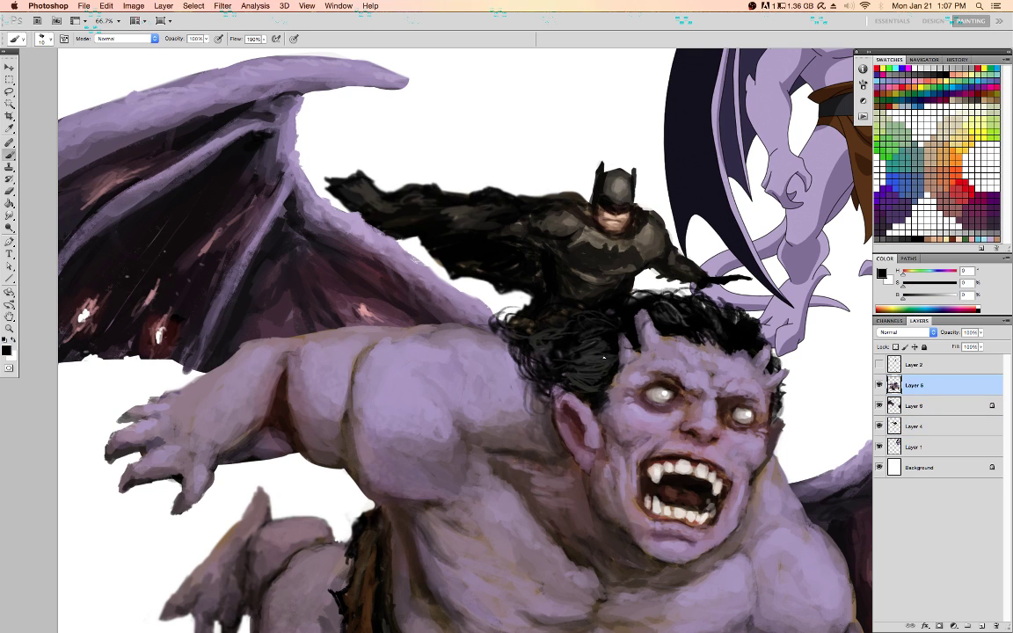
drag(544, 315, 520, 327)
drag(565, 380, 553, 391)
drag(528, 351, 495, 354)
drag(653, 324, 556, 339)
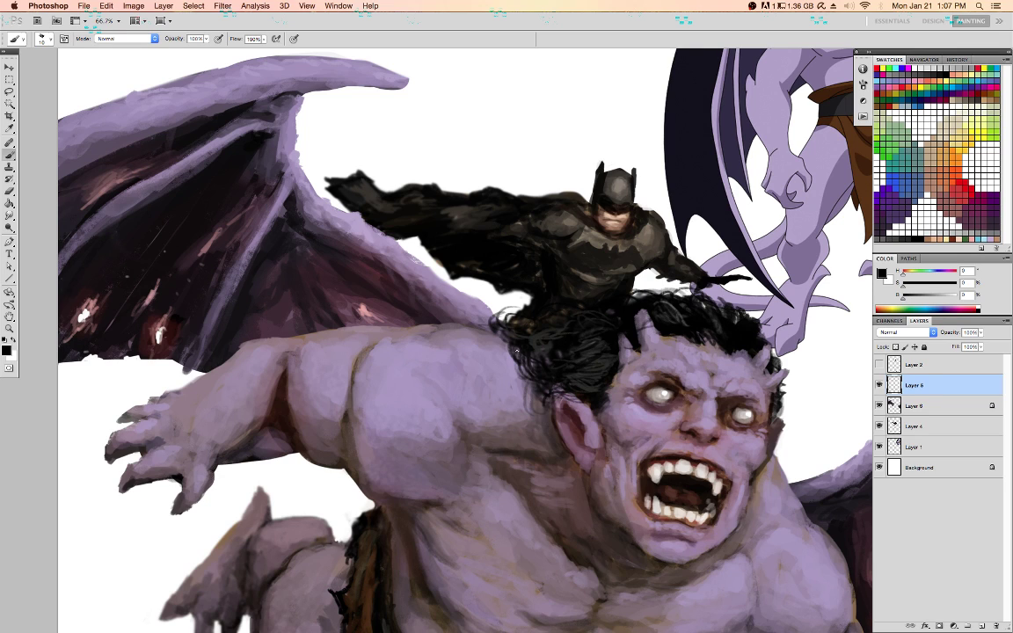
drag(522, 374, 505, 334)
Hide the layer with the cartoon gargoyle reference
key(super+minus)
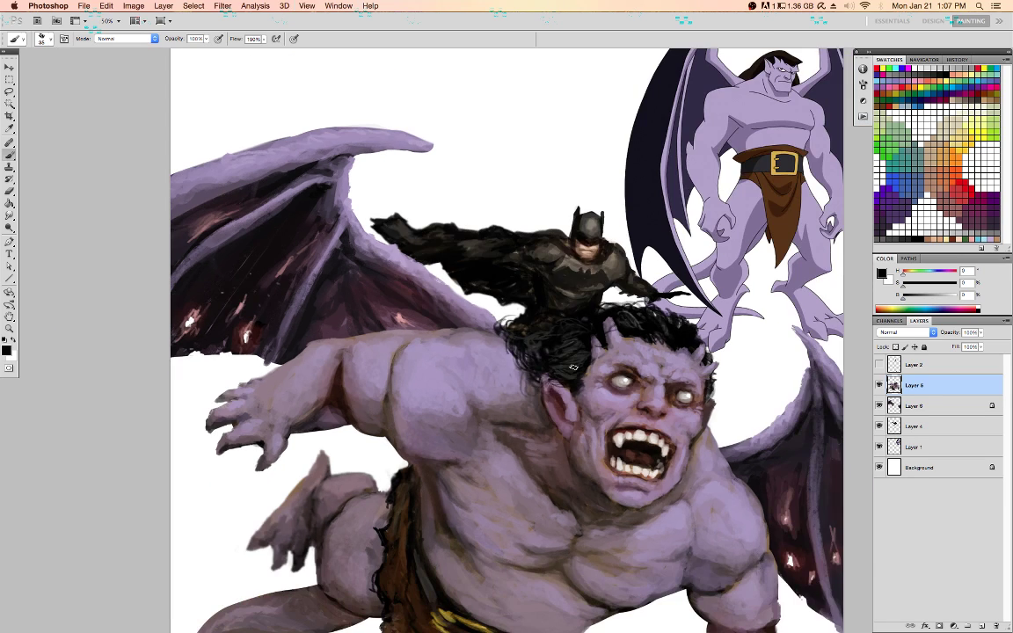
drag(607, 399, 588, 355)
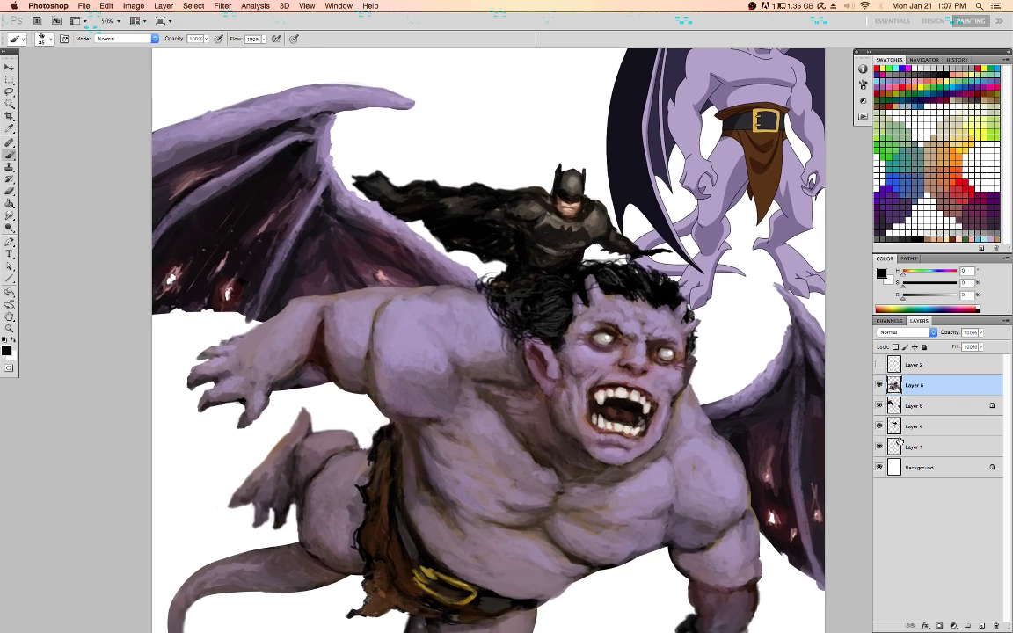
click(879, 447)
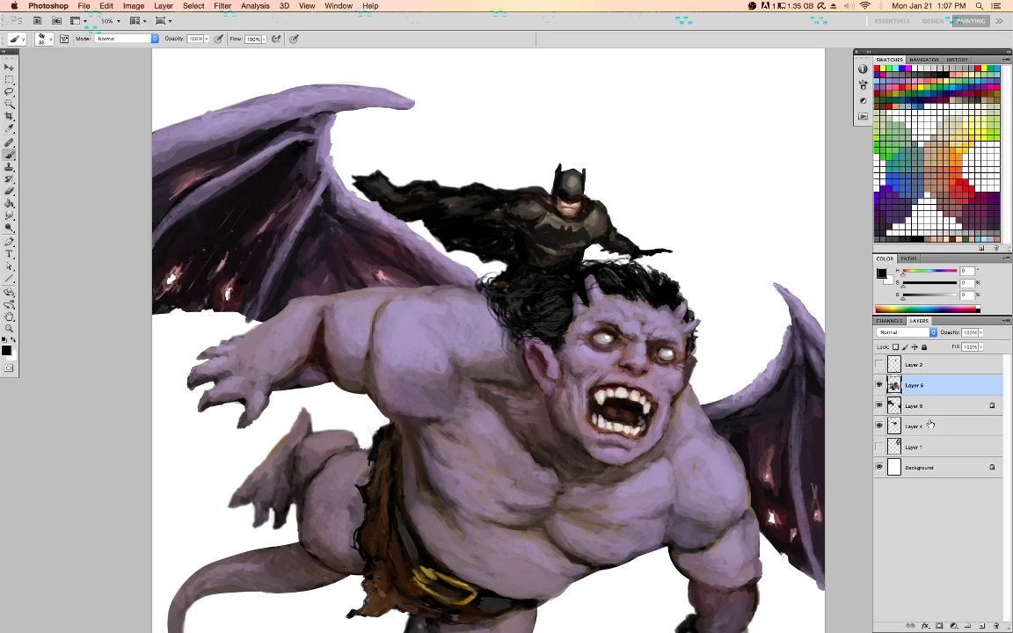
Touch up the membrane of the gargoyle's raised wing on the wing layer with sampled pinkish and near-black purple tones
click(889, 422)
click(920, 407)
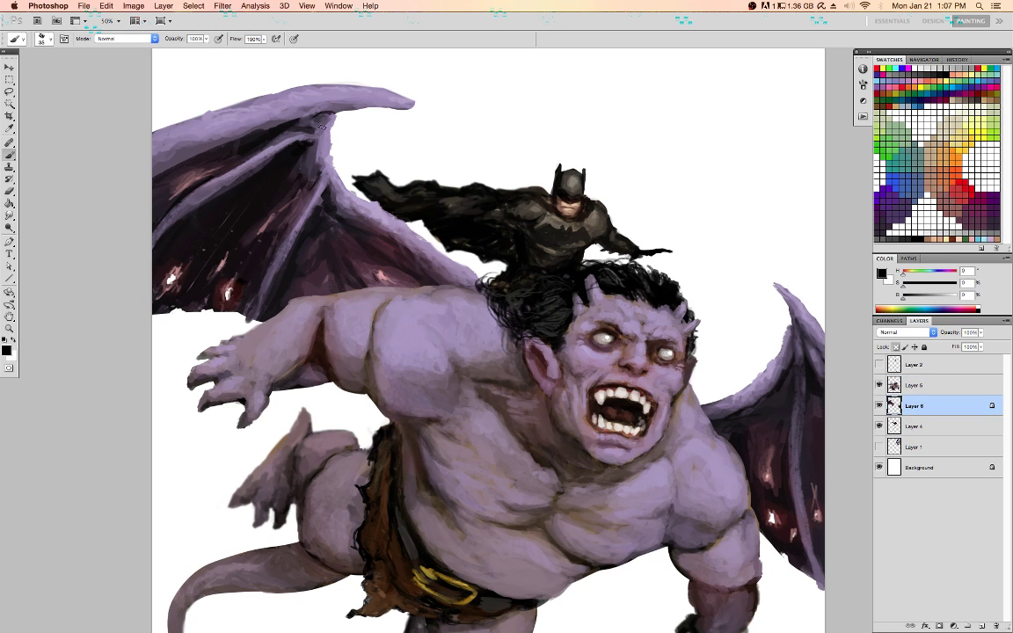
alt+click(267, 146)
mouse_move(268, 146)
mouse_down()
mouse_move(314, 132)
mouse_move(313, 173)
mouse_move(304, 154)
mouse_move(307, 169)
mouse_move(321, 141)
mouse_move(314, 170)
mouse_move(277, 158)
mouse_move(252, 165)
mouse_move(198, 188)
mouse_move(172, 219)
mouse_move(192, 178)
mouse_move(223, 153)
mouse_move(166, 206)
mouse_up()
alt+click(221, 158)
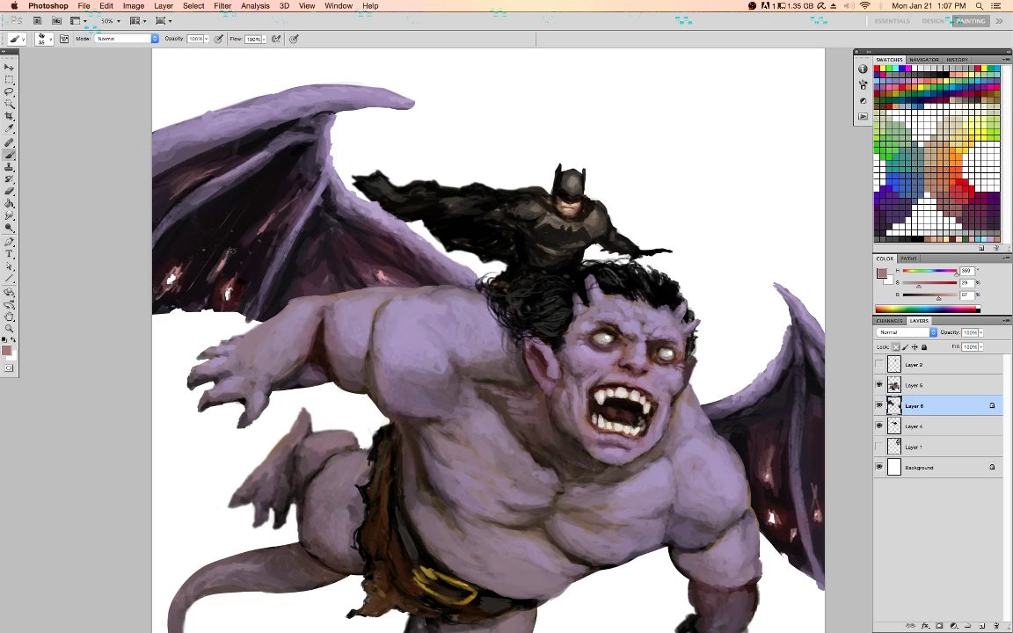
alt+click(228, 278)
alt+click(330, 218)
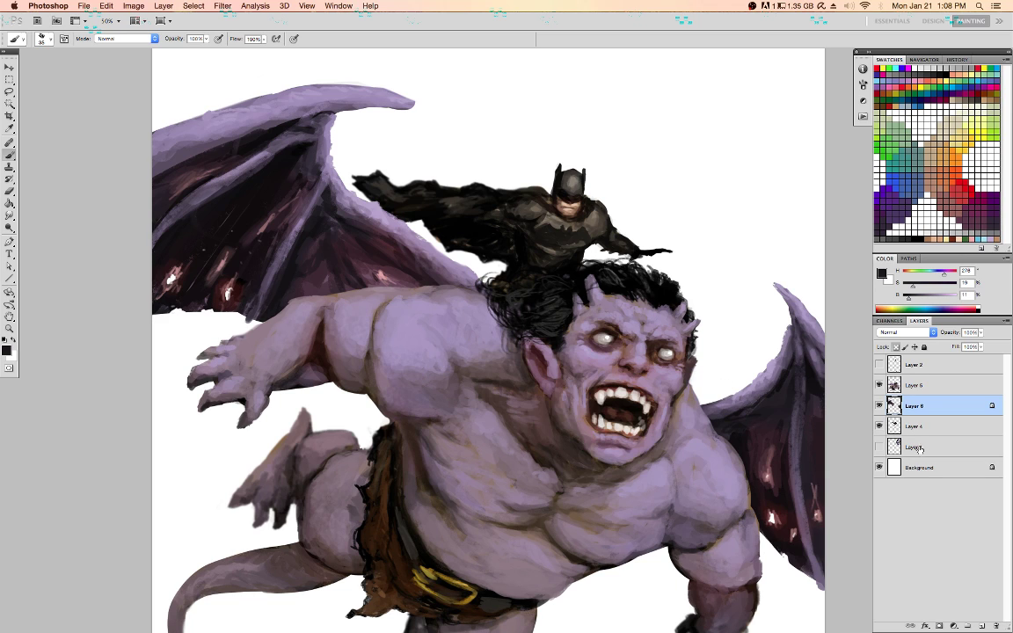
Scale the Batman layer up to about 121% and shift the figure slightly up and left behind the gargoyle's head
key(alt+bracketleft)
key(super+t)
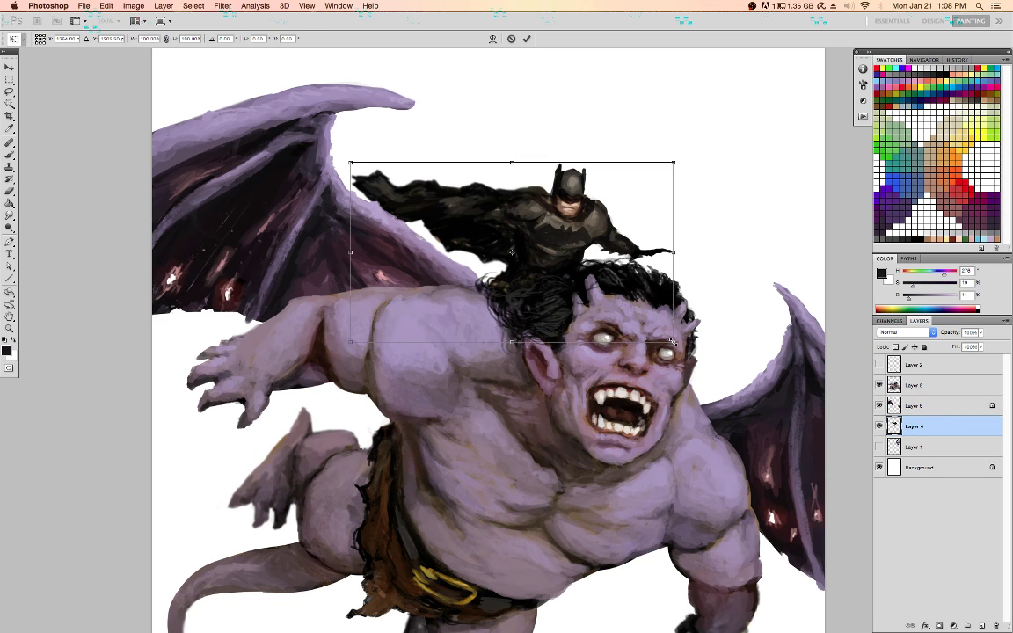
drag(674, 342, 744, 380)
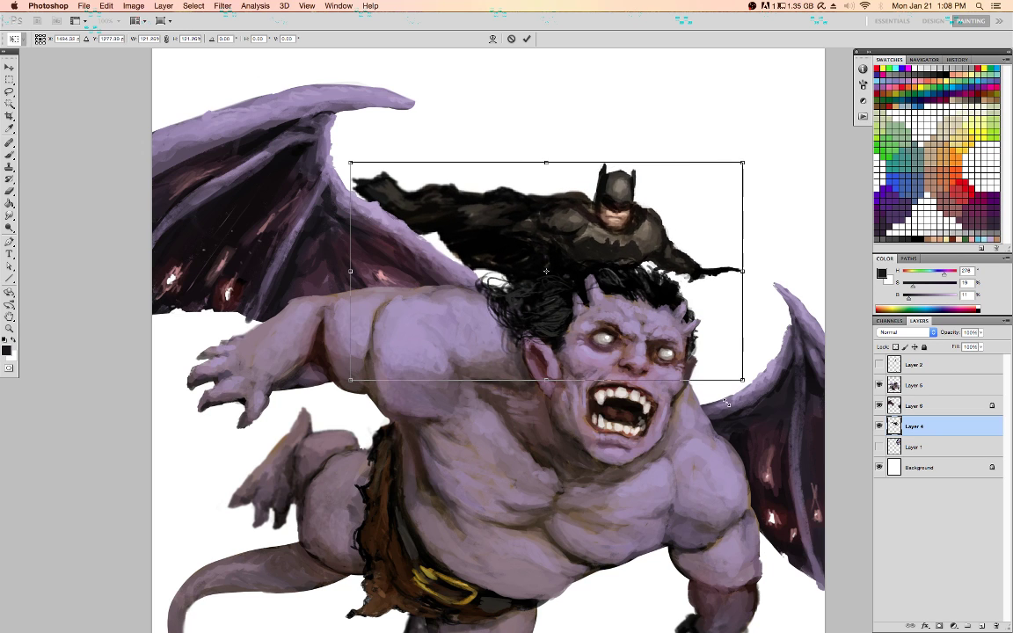
drag(662, 307, 640, 295)
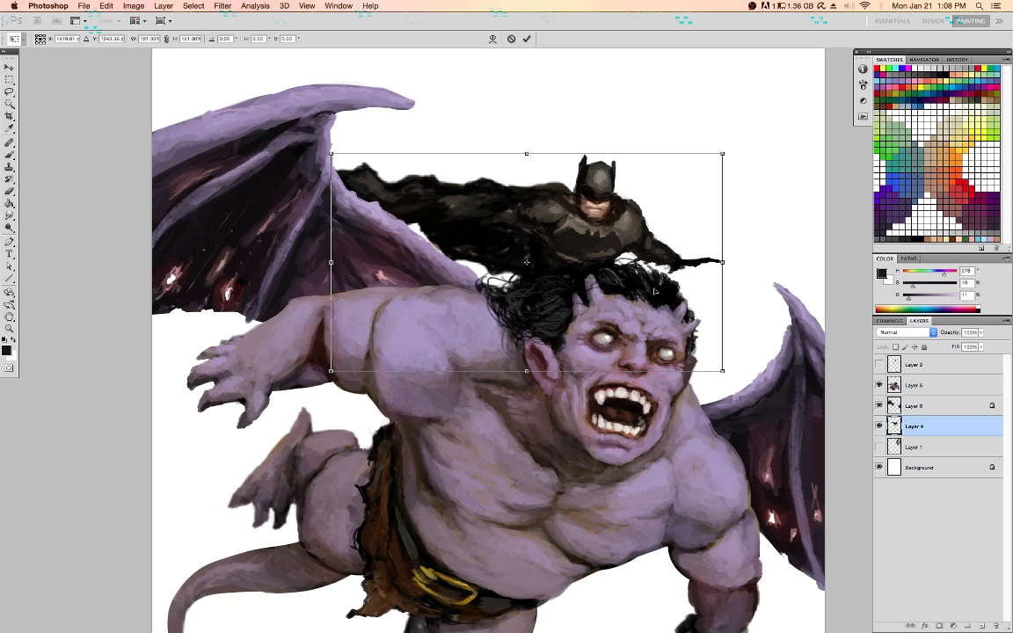
key(b)
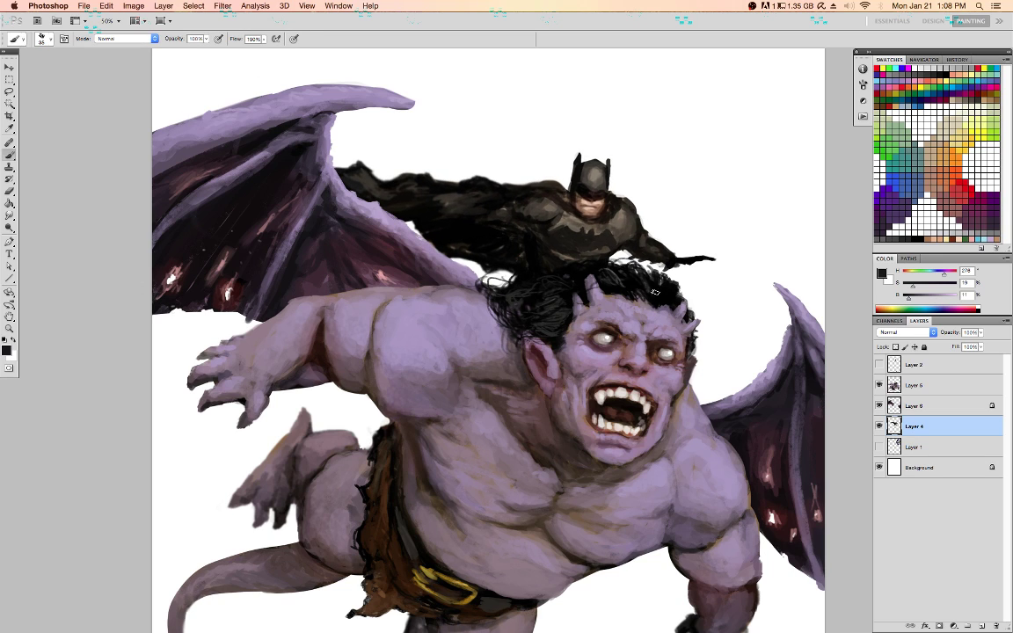
Refine the enlarged Batman's shoulders, chest and extended forearm with black and sampled grey-brown
key(d)
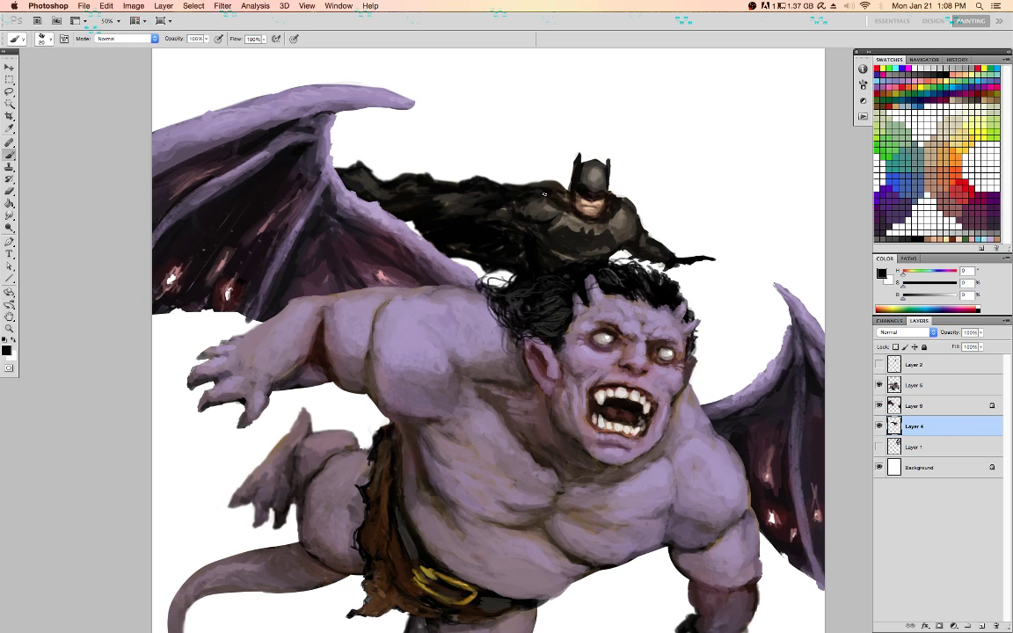
alt+click(550, 209)
alt+click(525, 230)
drag(590, 236, 582, 228)
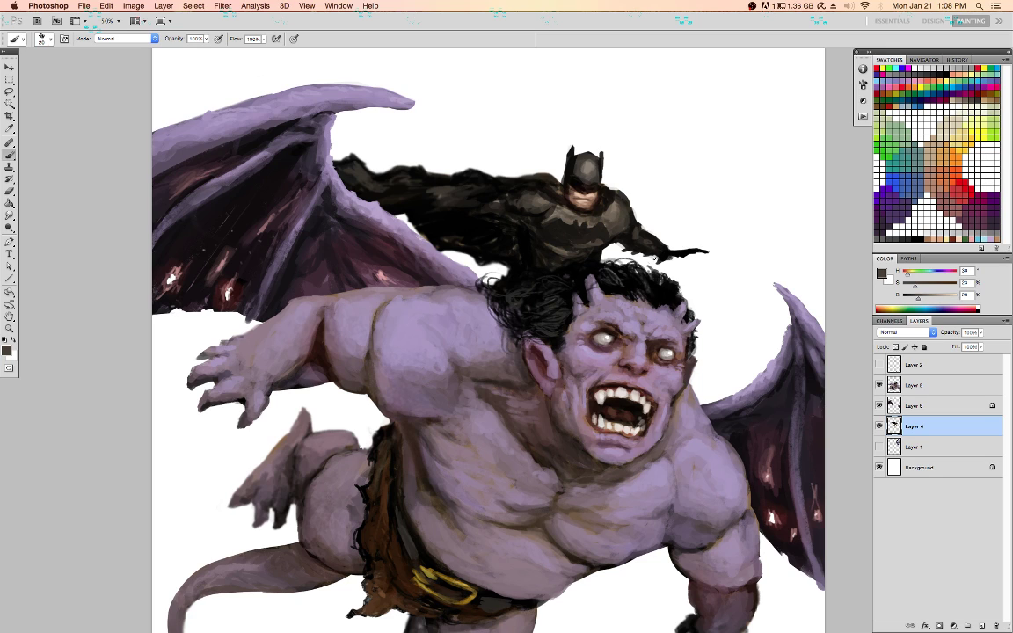
key(d)
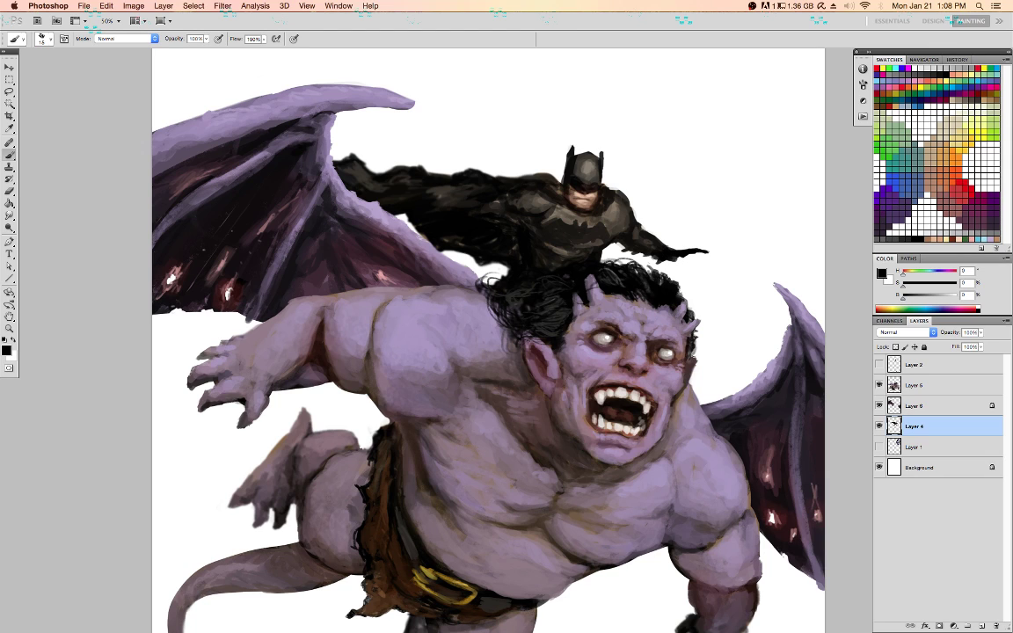
Darken the base of the gargoyle's tail with black and a larger brush, with the body layer's transparent pixels locked
key(super+minus)
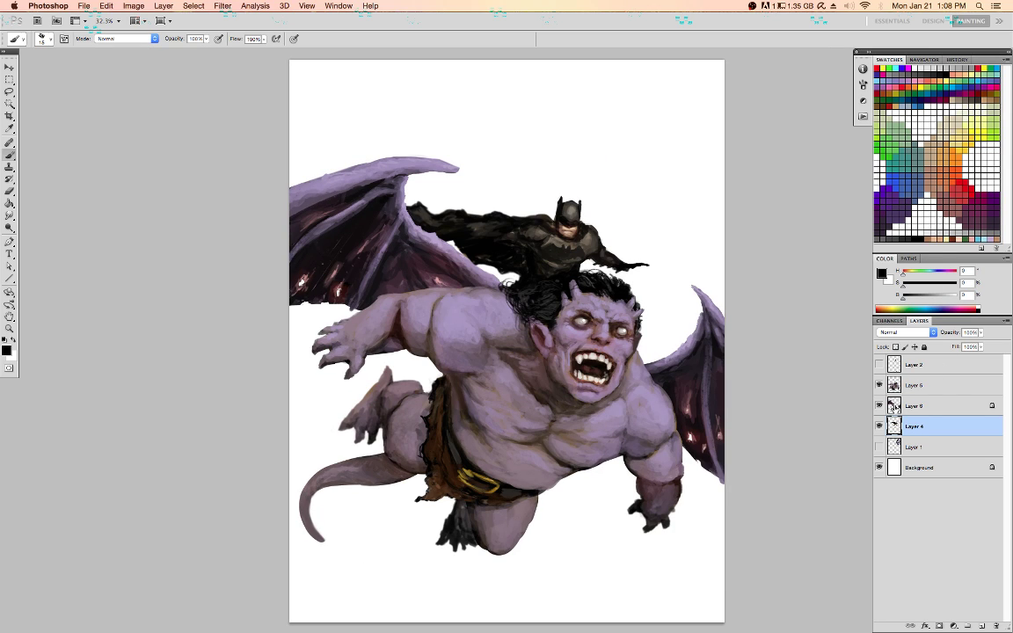
click(949, 387)
key(bracketright)
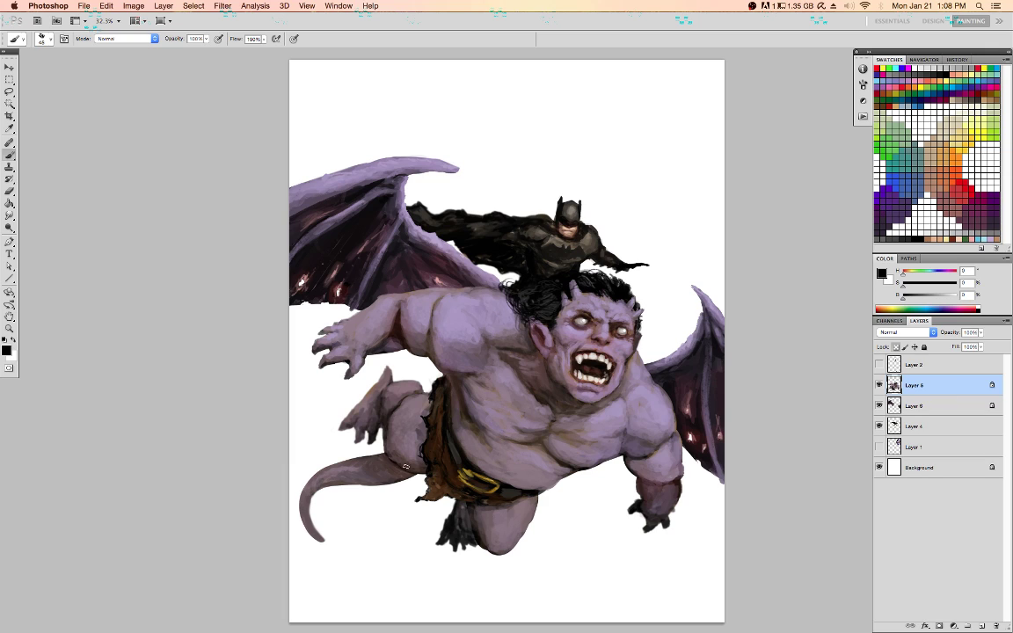
key(bracketright)
key(bracketright)
key(bracketright)
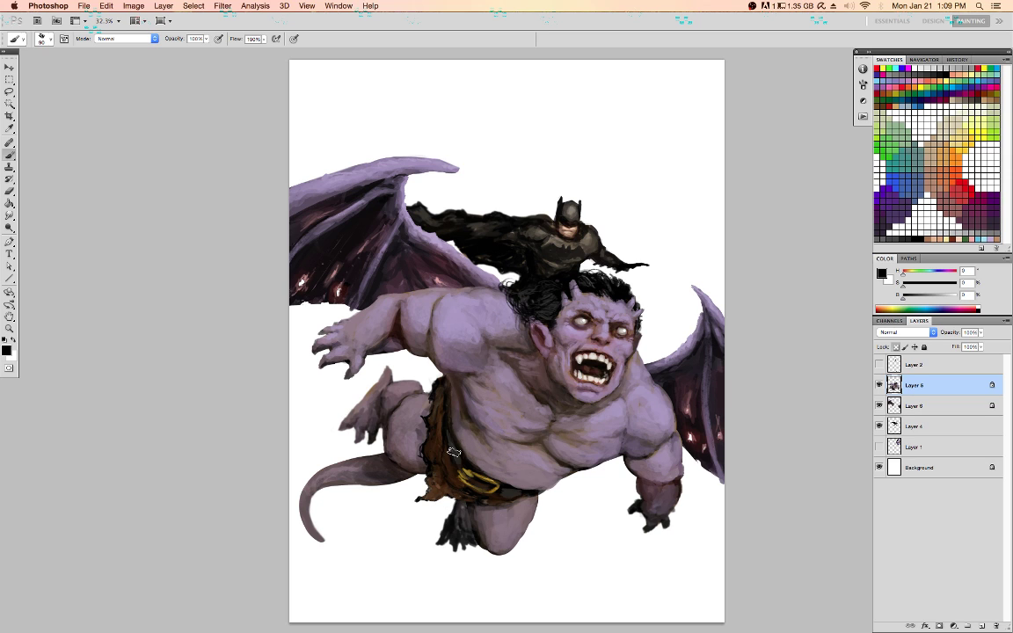
Unlock the body layer's transparency, cut out the gargoyle's raised rear foot and paste it onto its own layer beneath the body
key(super+equal)
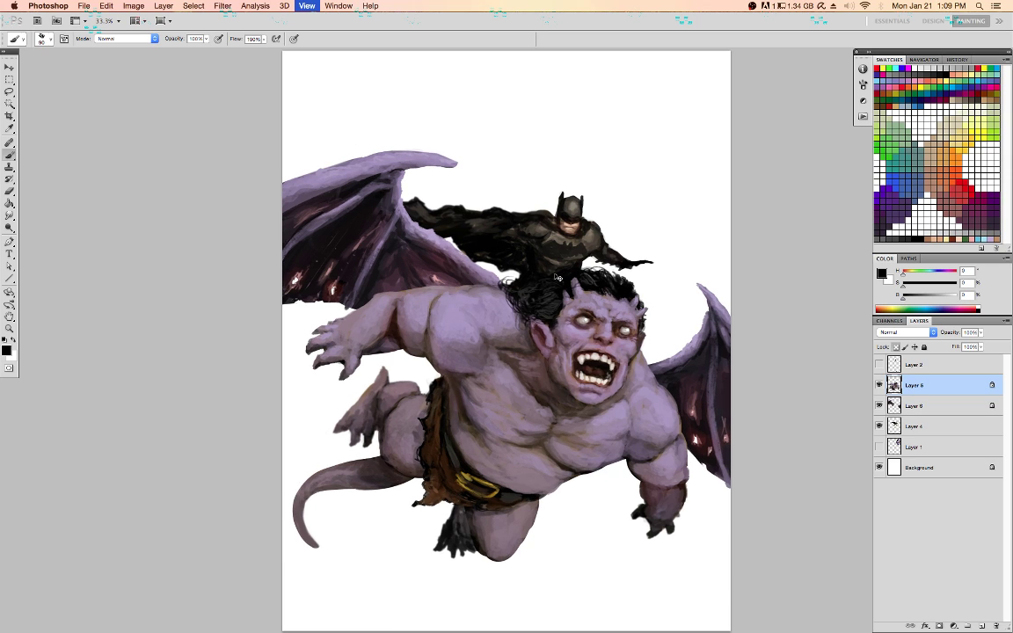
key(super+equal)
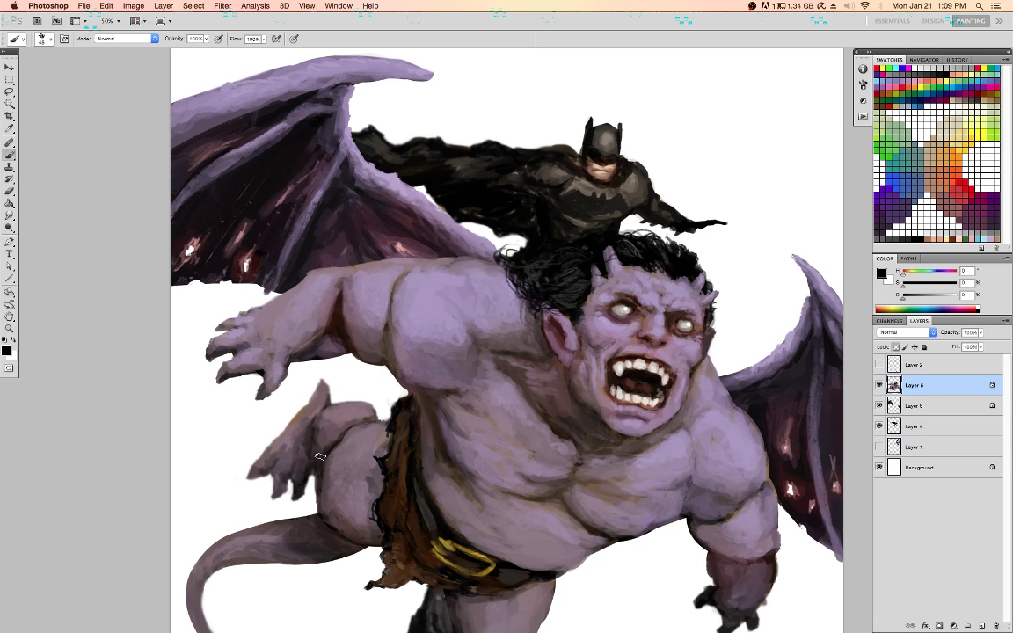
key(slash)
key(l)
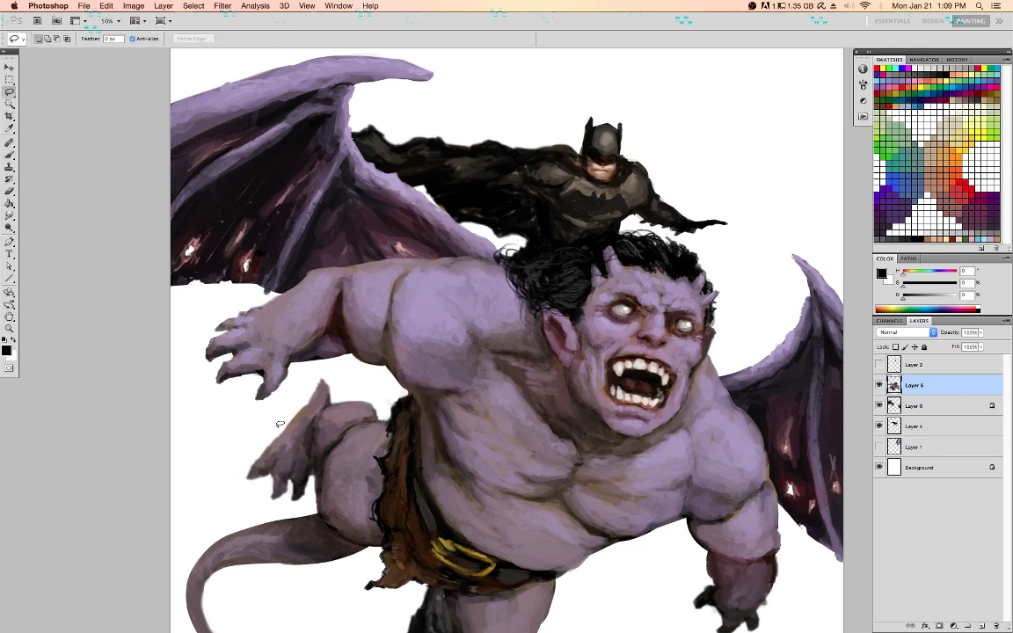
mouse_move(317, 374)
mouse_down()
mouse_move(238, 447)
mouse_move(229, 485)
mouse_move(268, 513)
mouse_move(309, 493)
mouse_move(313, 429)
mouse_move(339, 368)
mouse_up()
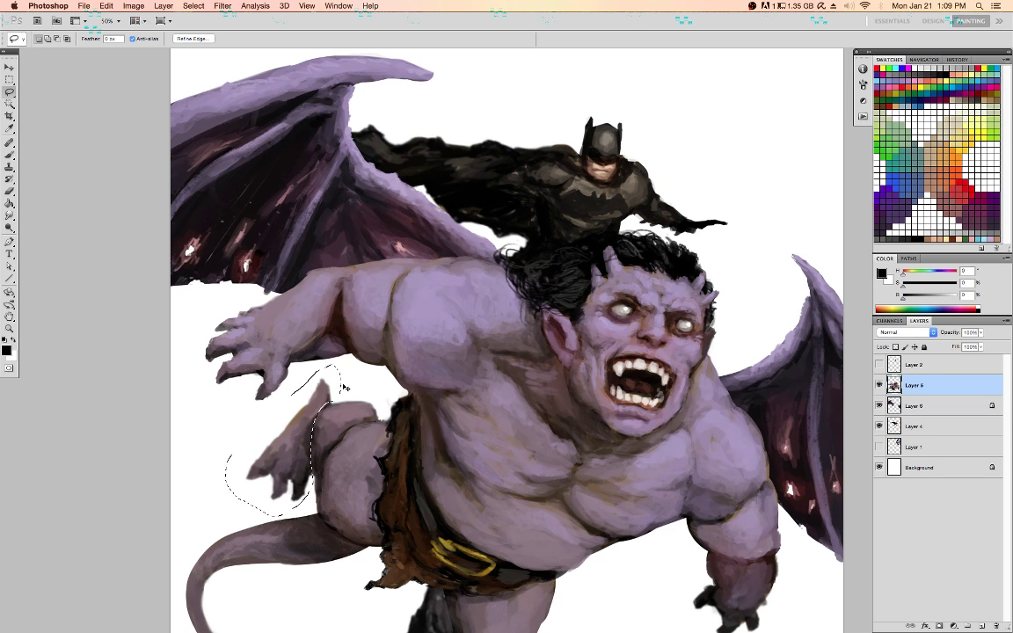
key(super+x)
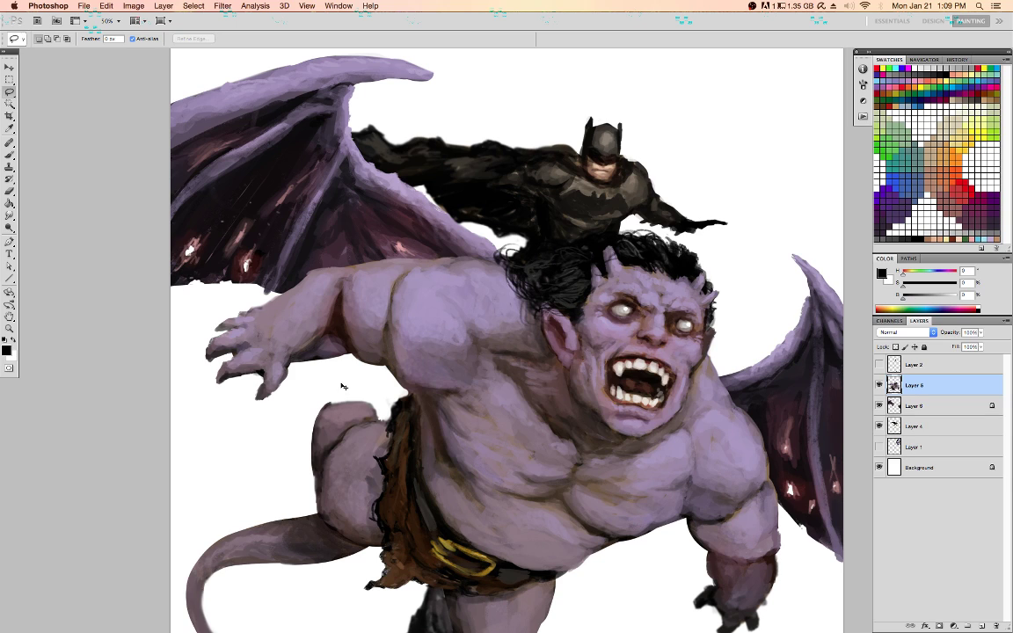
key(super+v)
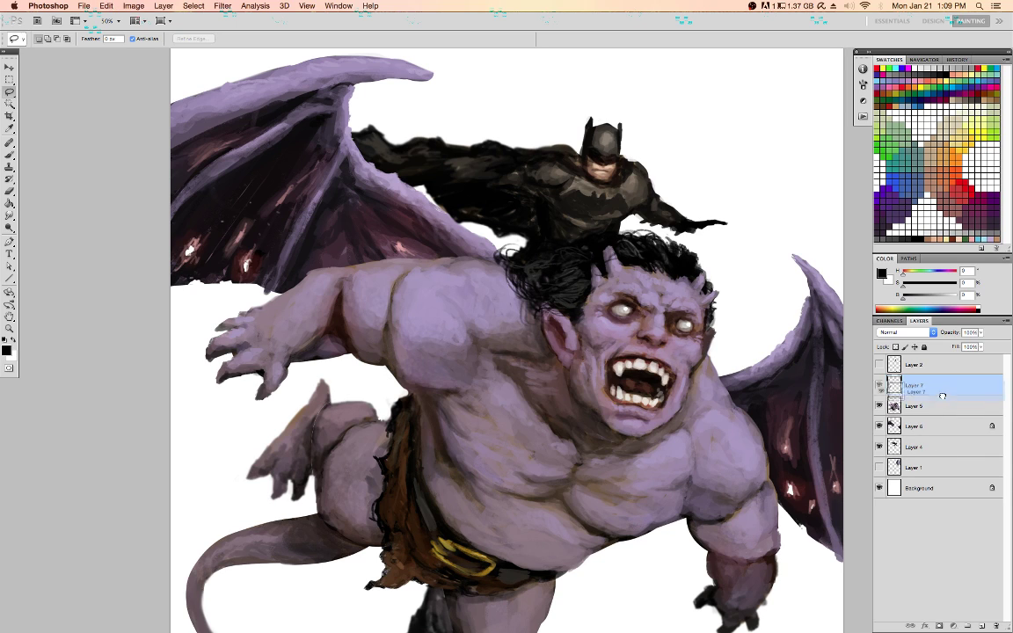
drag(942, 396, 940, 410)
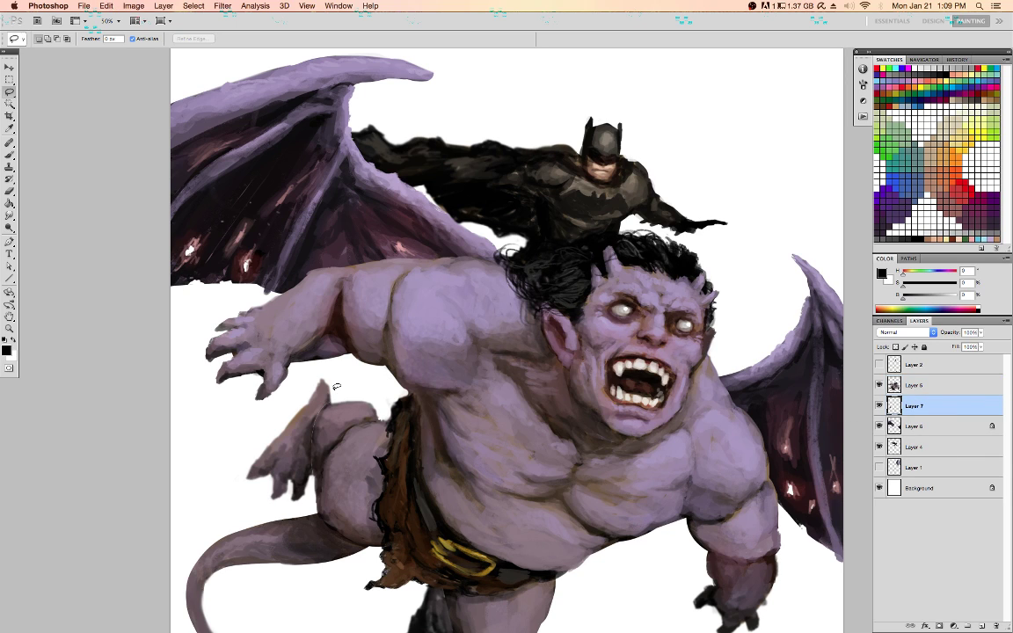
Try to rotate the separated rear foot about 21 degrees clockwise and move it up against the leg
key(v)
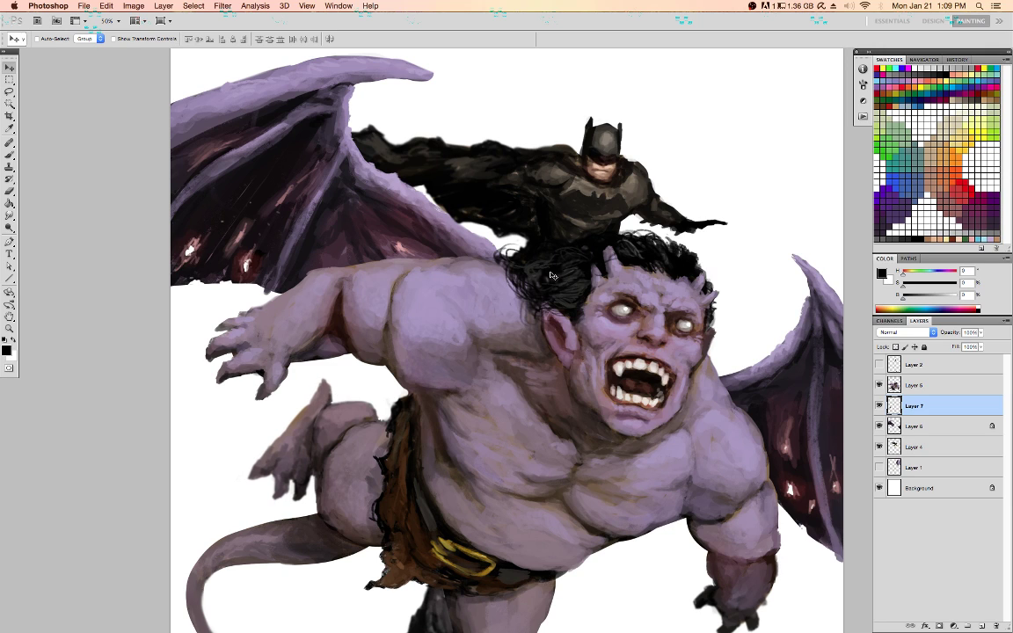
key(super+t)
drag(446, 307, 475, 372)
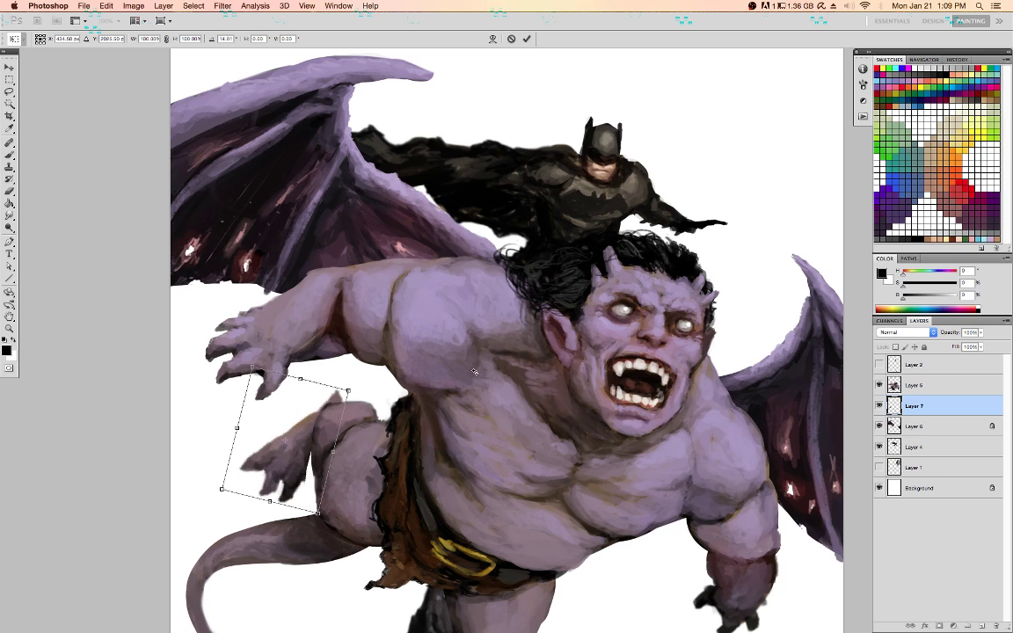
drag(332, 416, 351, 398)
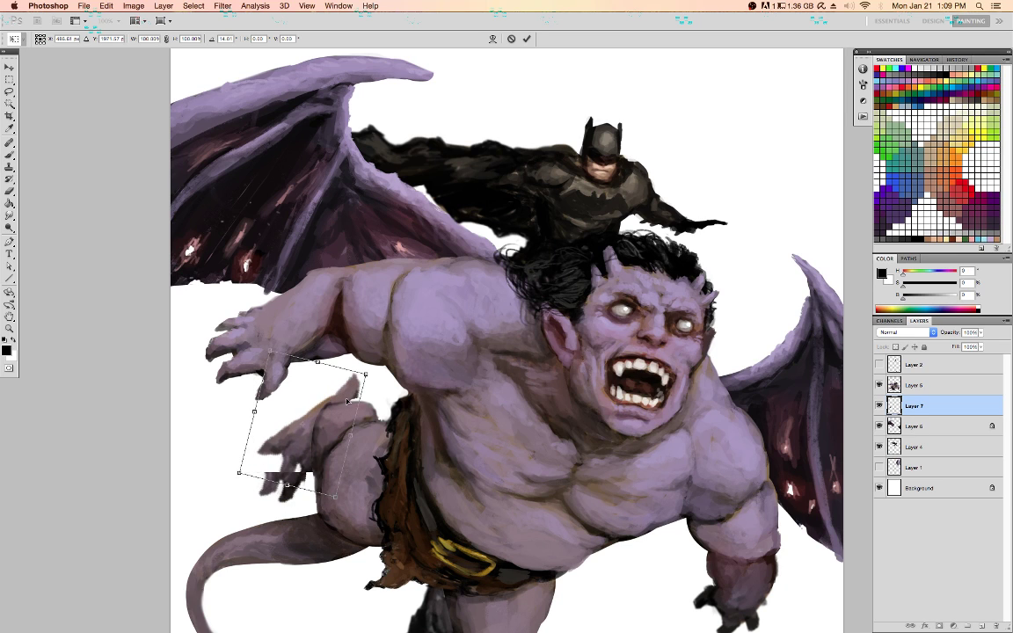
drag(440, 354, 447, 373)
drag(352, 406, 351, 395)
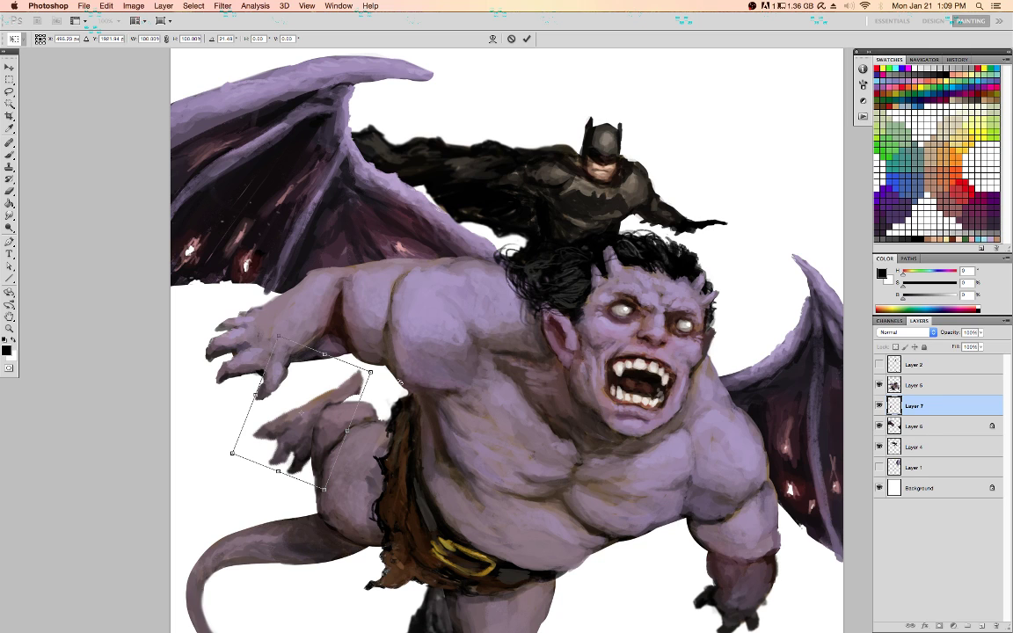
key(super+minus)
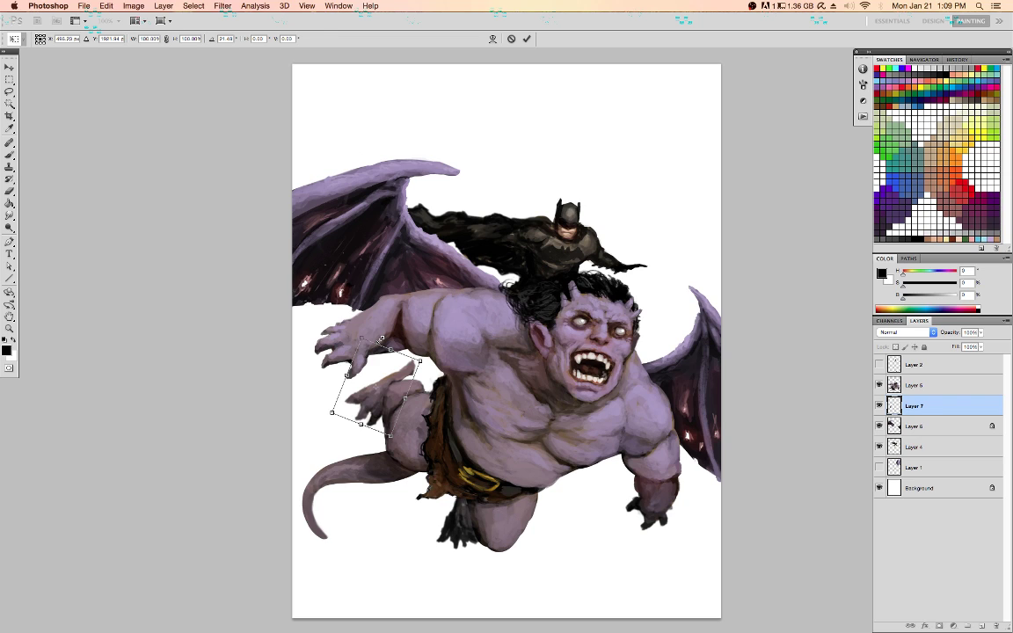
key(Return)
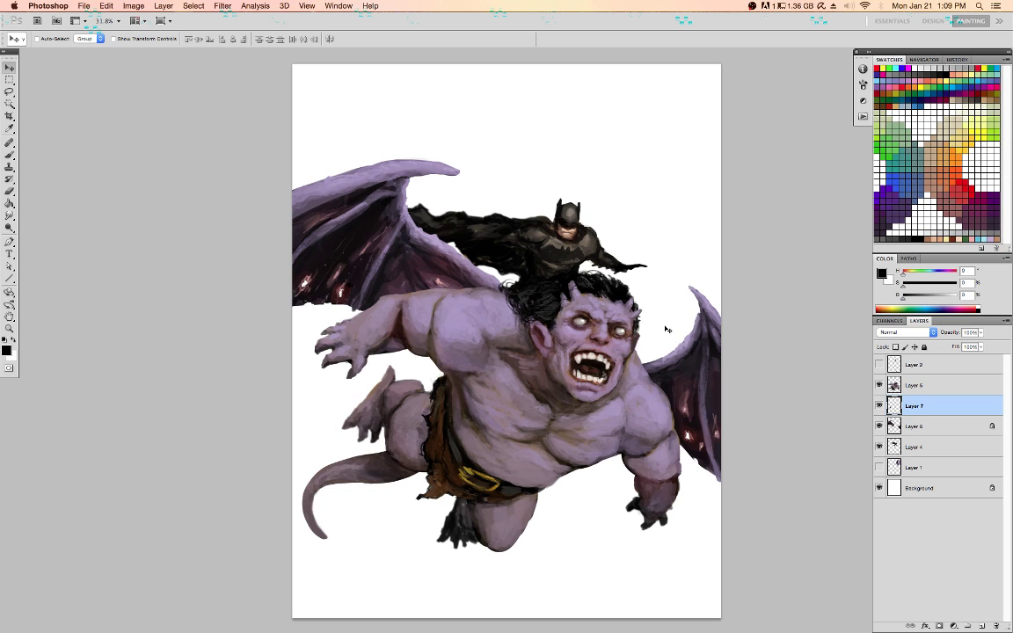
Undo the rear foot's rotation, move, layer reordering and separation, back to the selection around it on the body layer
key(super+z)
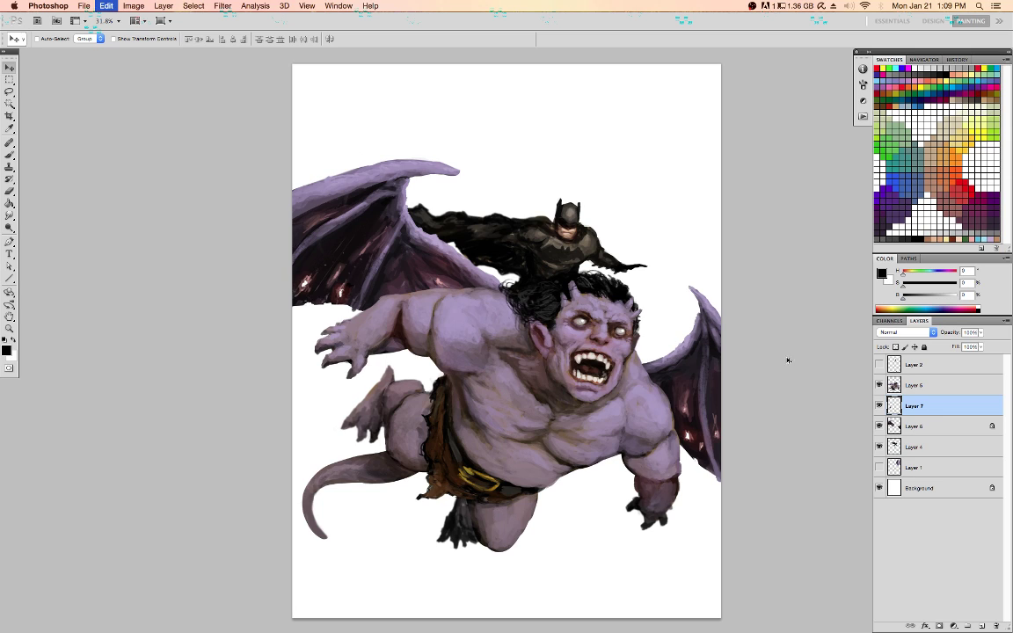
key(super+z)
key(super+alt+z)
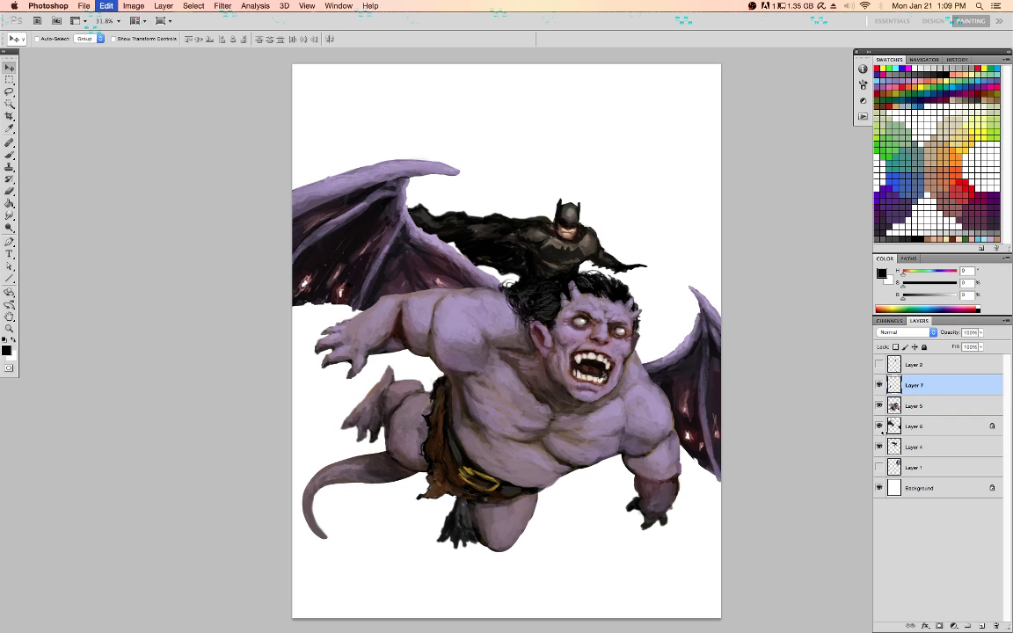
key(super+alt+z)
key(alt+super+z)
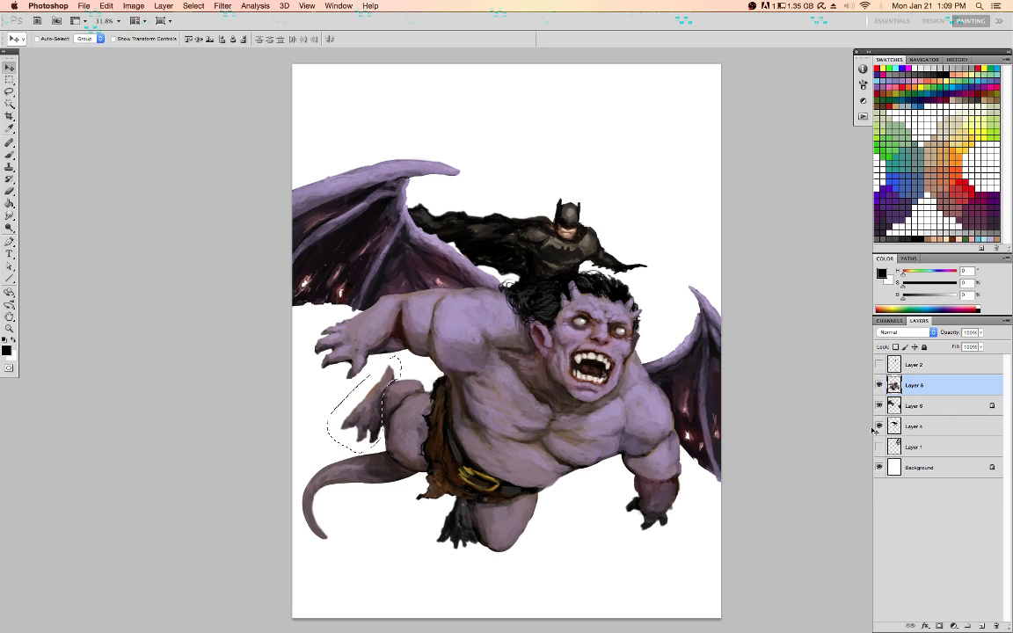
Clear the foot selection, add a new layer above the body layer and set up the Brush with black
key(super+d)
key(alt+shift+super+n)
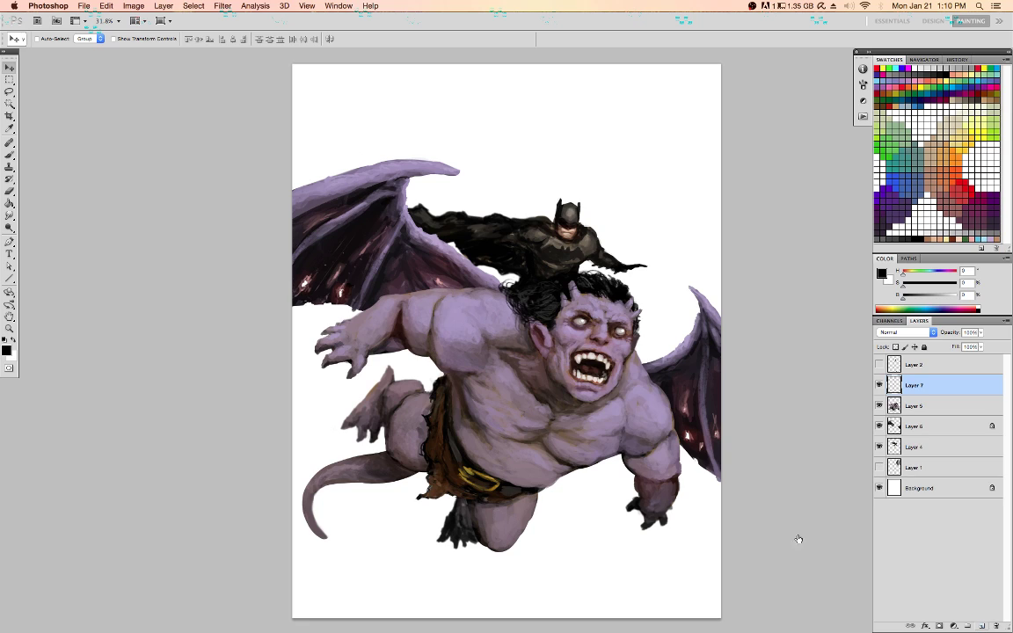
key(b)
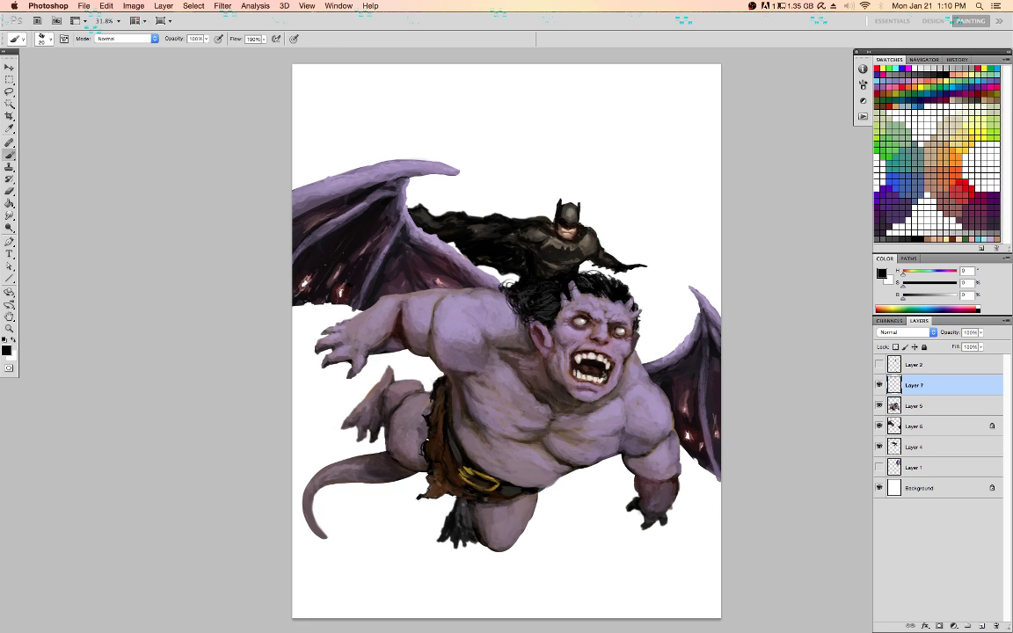
click(926, 407)
alt+click(455, 412)
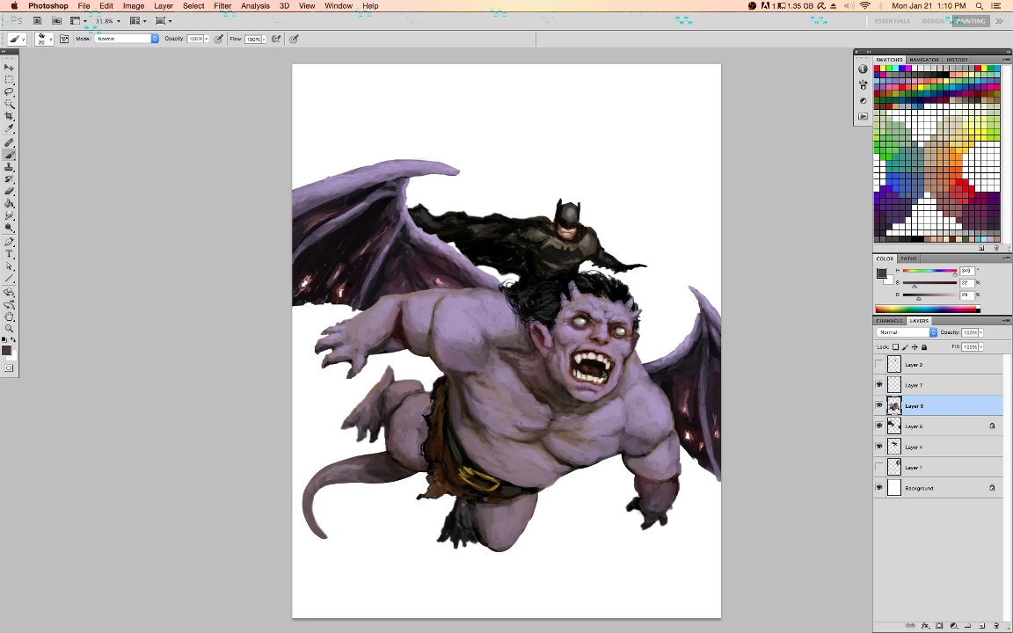
click(955, 386)
key(d)
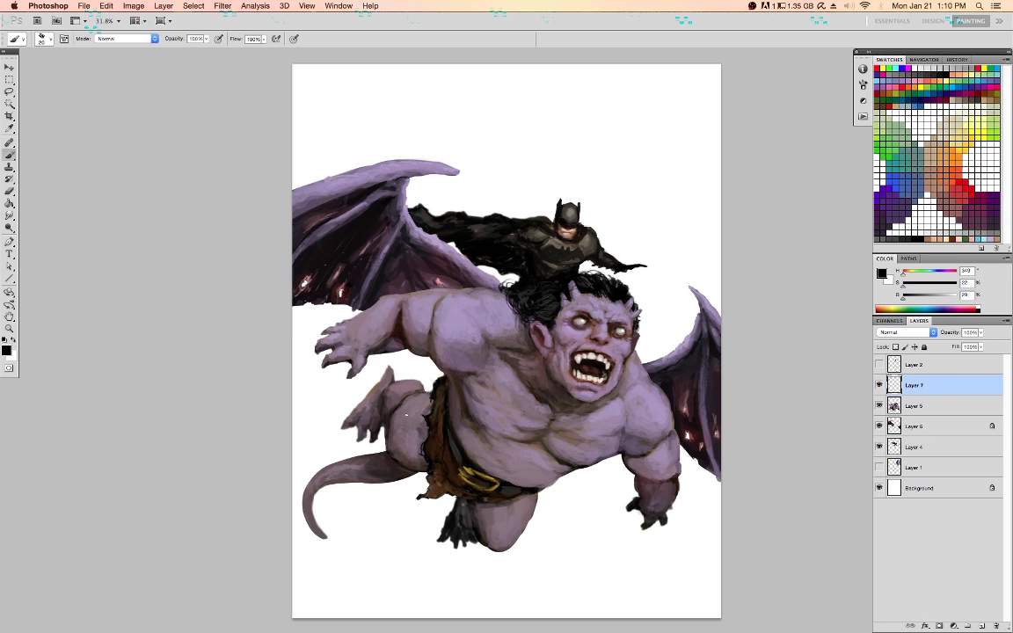
Refine the gargoyle's upper chest and shoulder on the body layer with sampled grey-purple and grey-brown skin tones
key(super+equal)
key(super+equal)
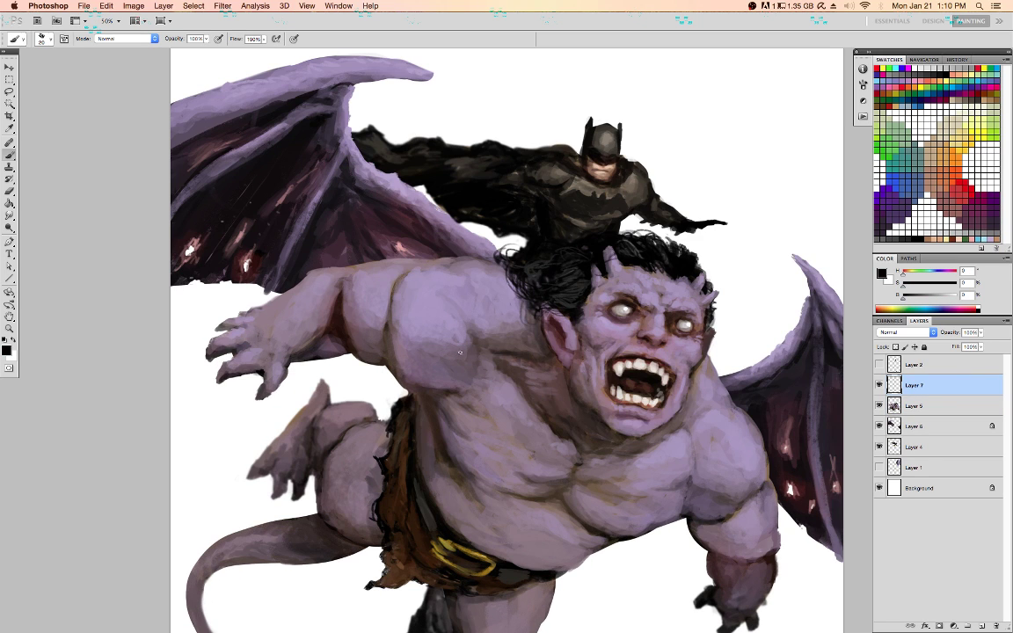
key(alt+bracketleft)
alt+click(569, 390)
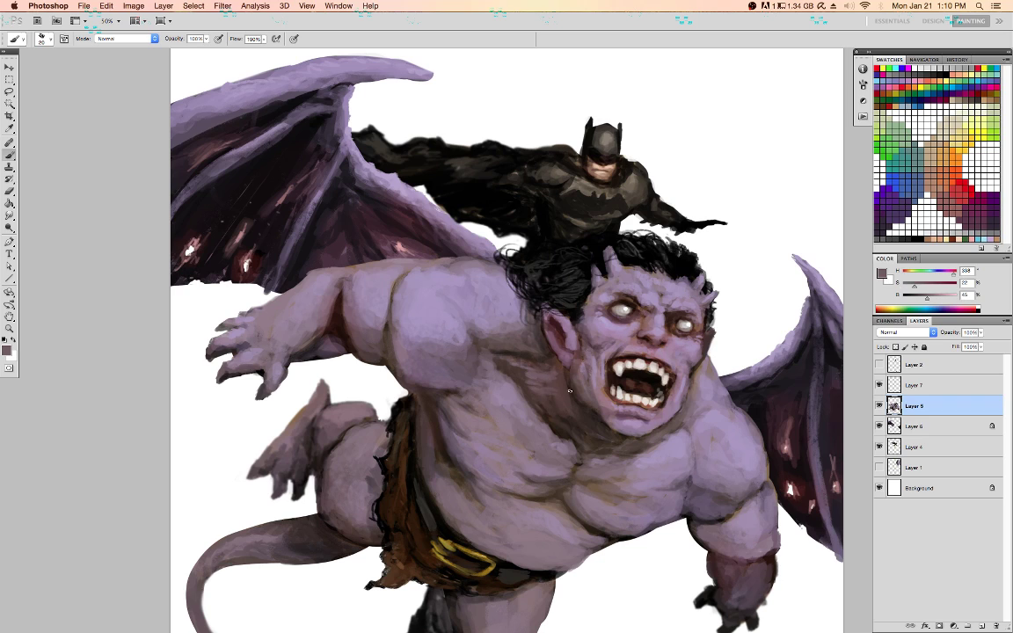
alt+click(663, 432)
alt+click(514, 384)
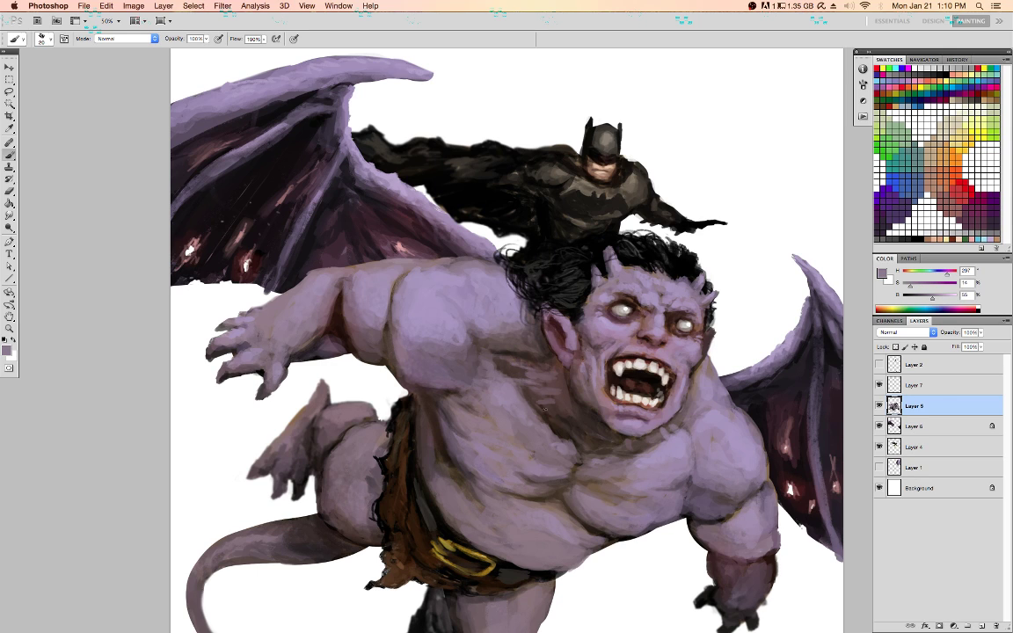
alt+click(483, 341)
mouse_move(472, 327)
mouse_down()
mouse_move(462, 297)
mouse_move(471, 316)
mouse_up()
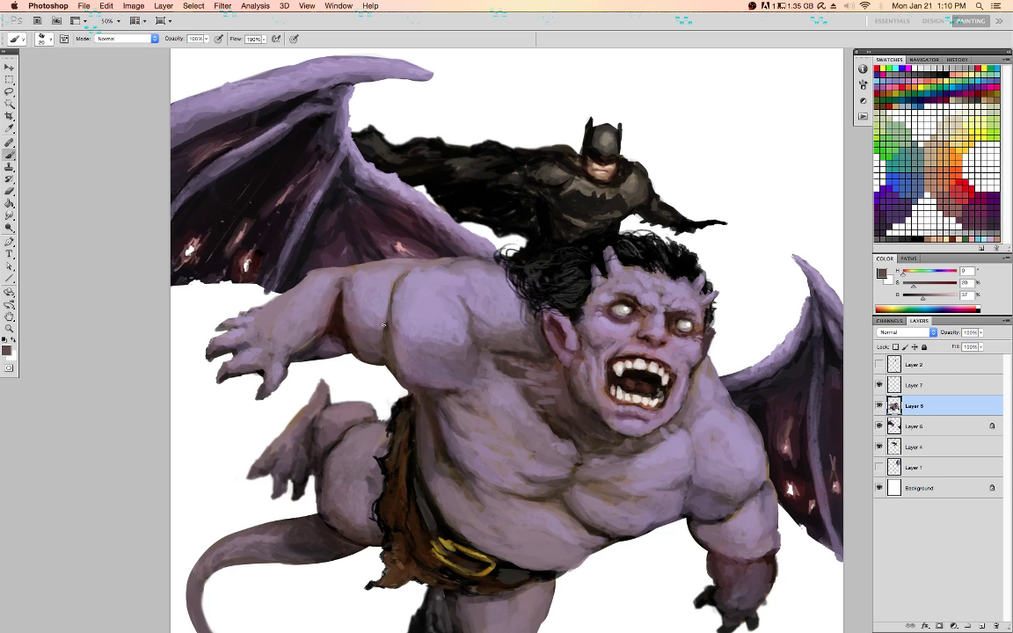
Repaint the dark red shading under the gargoyle's raised elbow with sampled pink and dark brown tones
alt+click(335, 295)
alt+click(399, 250)
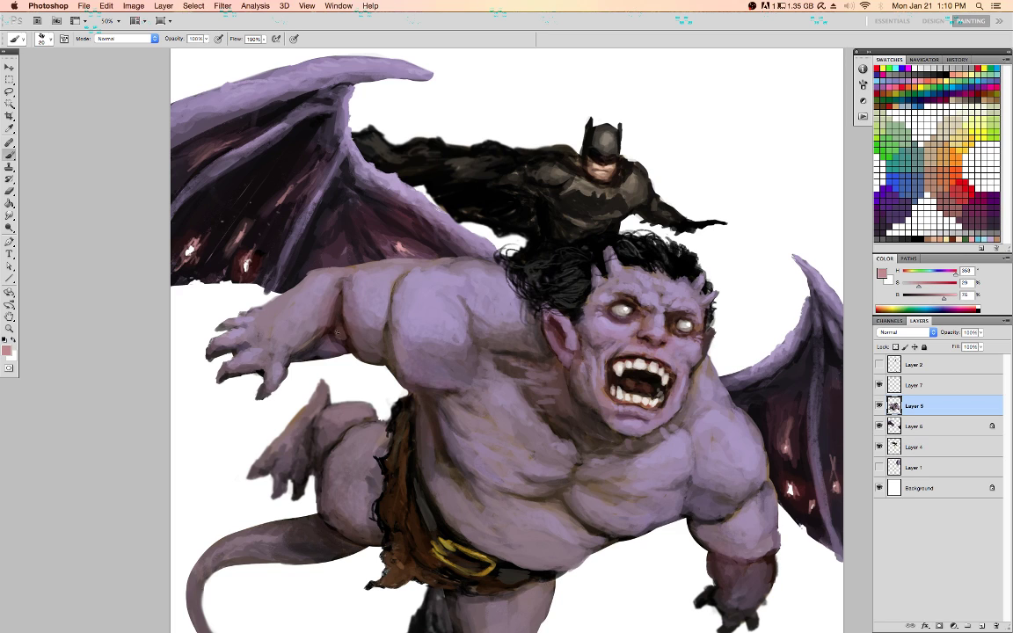
alt+click(352, 346)
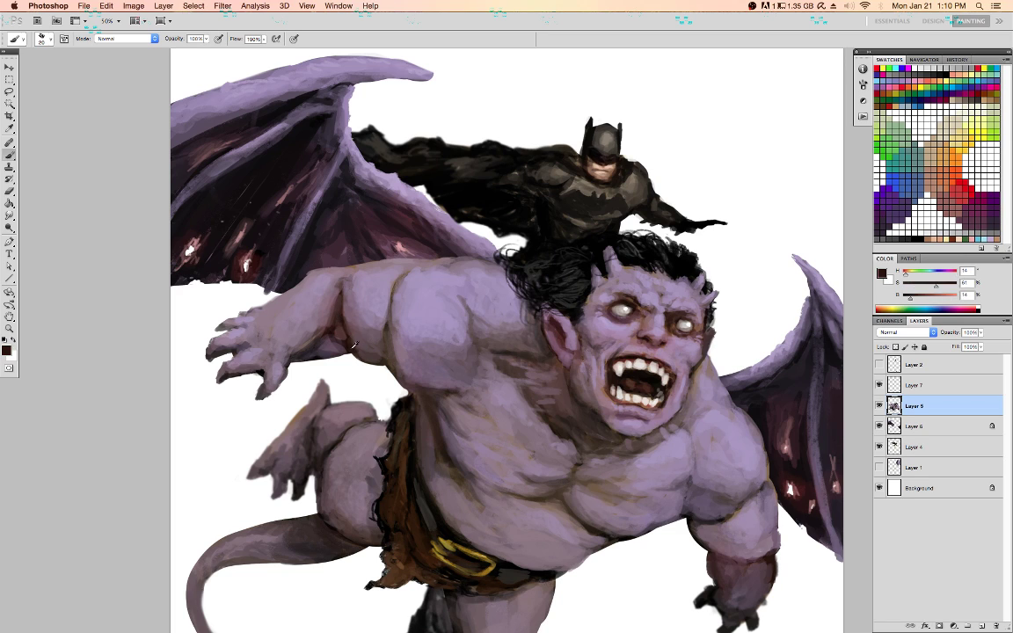
alt+click(356, 332)
alt+click(352, 341)
Try to sketch a new contour for the raised rear leg in black on the layer above the body
click(931, 390)
key(d)
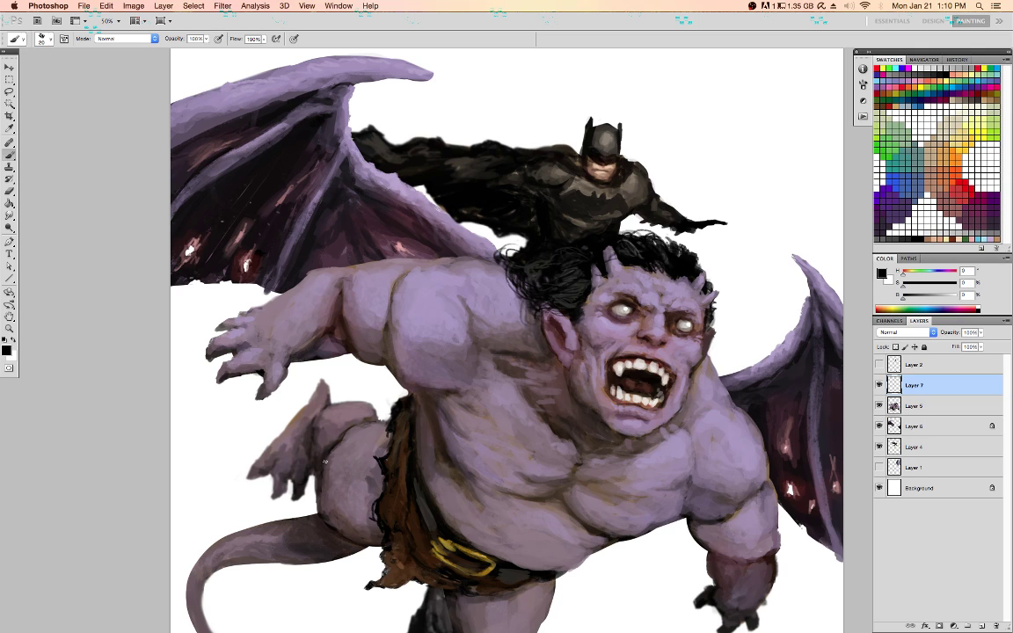
mouse_move(387, 415)
mouse_down()
mouse_move(310, 517)
mouse_move(380, 545)
mouse_move(312, 504)
mouse_move(339, 451)
mouse_move(388, 417)
mouse_move(324, 460)
mouse_up()
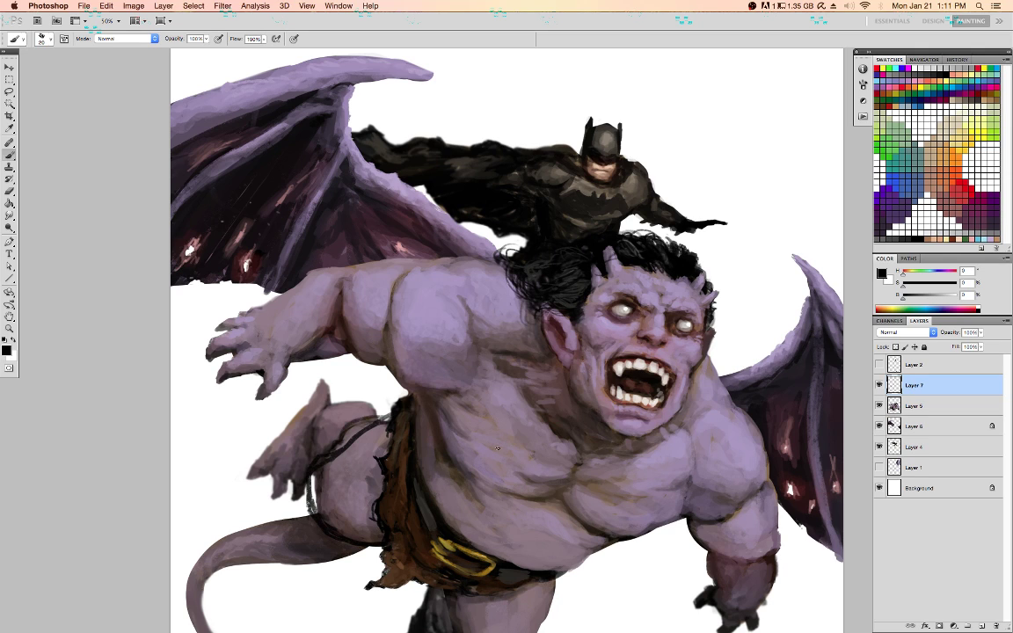
Merge the upper layer into the body and clean up the raised leg's outer edge beneath the foot with sampled dark tones
key(super+e)
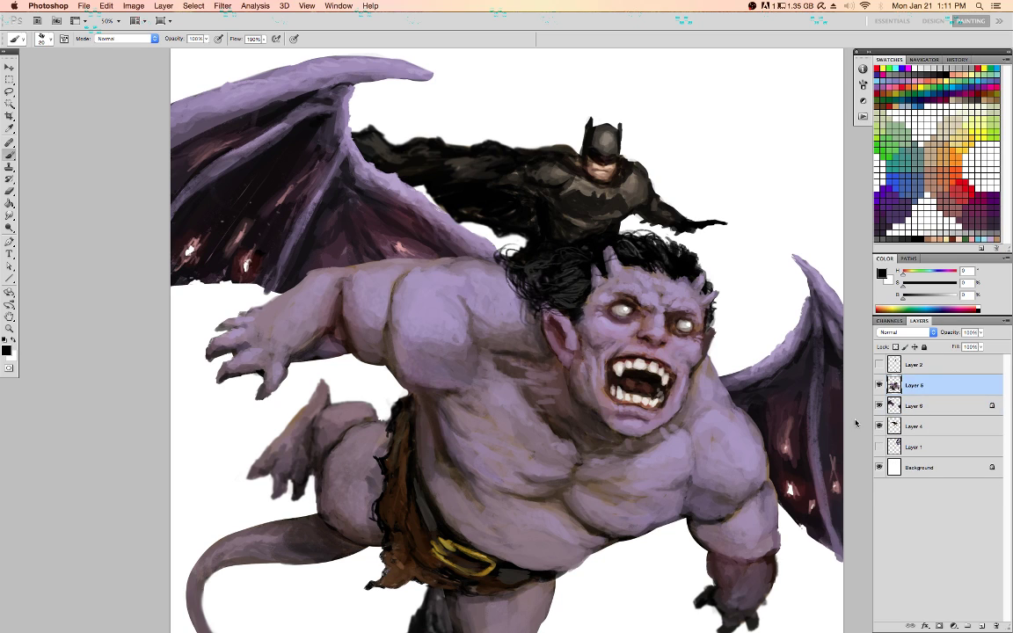
alt+click(324, 476)
alt+click(317, 486)
mouse_move(313, 491)
mouse_down()
mouse_move(315, 509)
mouse_move(317, 496)
mouse_up()
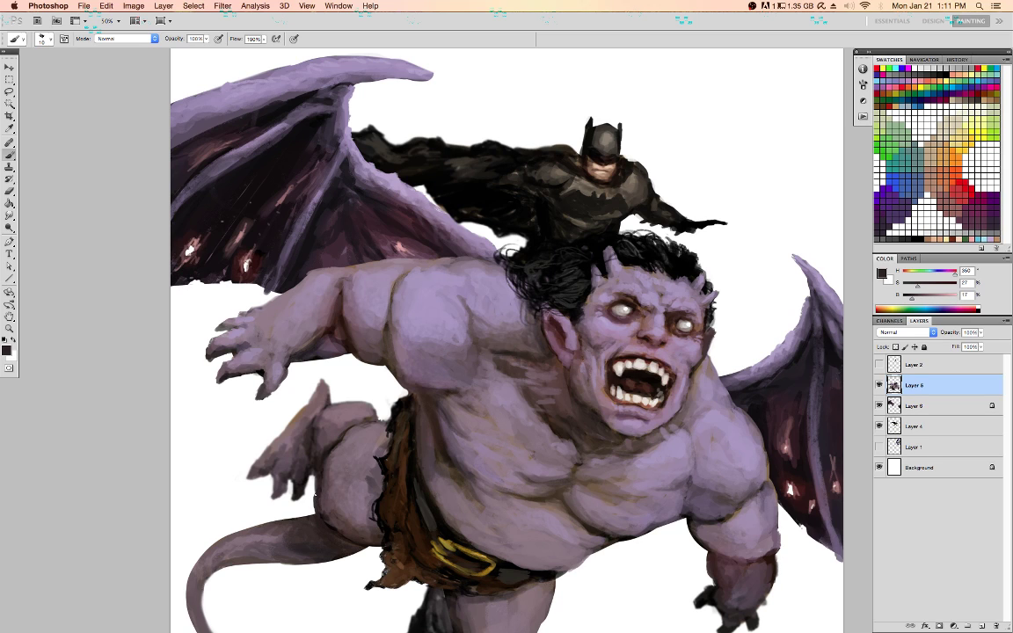
alt+click(330, 500)
drag(317, 508, 318, 501)
Retouch the crease between the raised leg's calf and thigh with sampled tones, and undo the last strokes
alt+click(336, 381)
mouse_move(352, 440)
mouse_down()
mouse_move(345, 447)
mouse_move(359, 444)
mouse_up()
alt+click(347, 444)
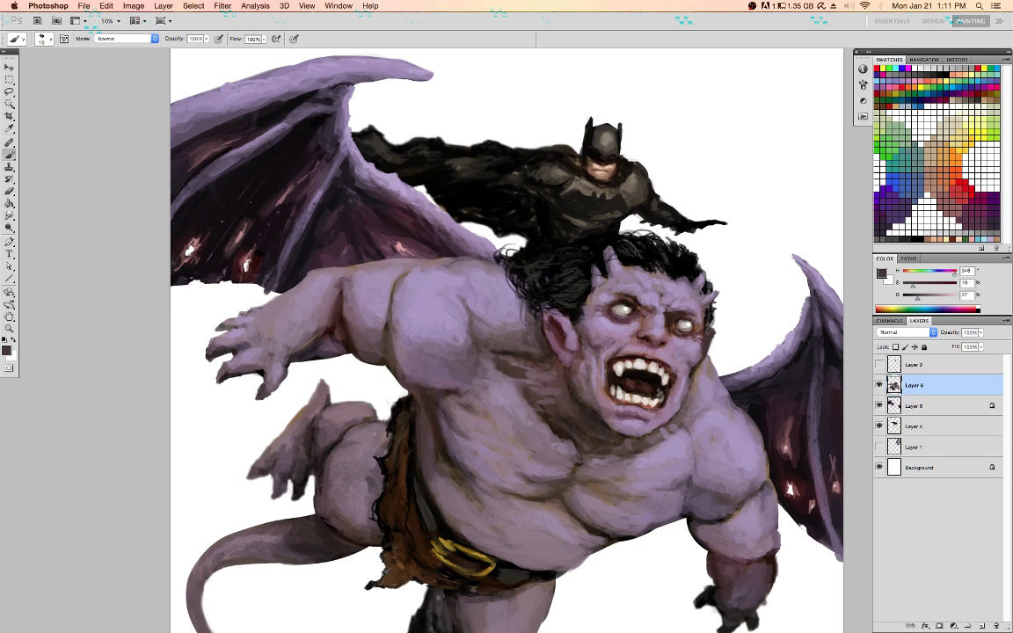
drag(381, 428, 388, 423)
key(ctrl+z)
key(ctrl+z)
key(ctrl+z)
Refine the gargoyle's face around the ear, eyes and nose with sampled purple and dark red-brown
alt+click(573, 347)
alt+click(607, 324)
alt+click(525, 325)
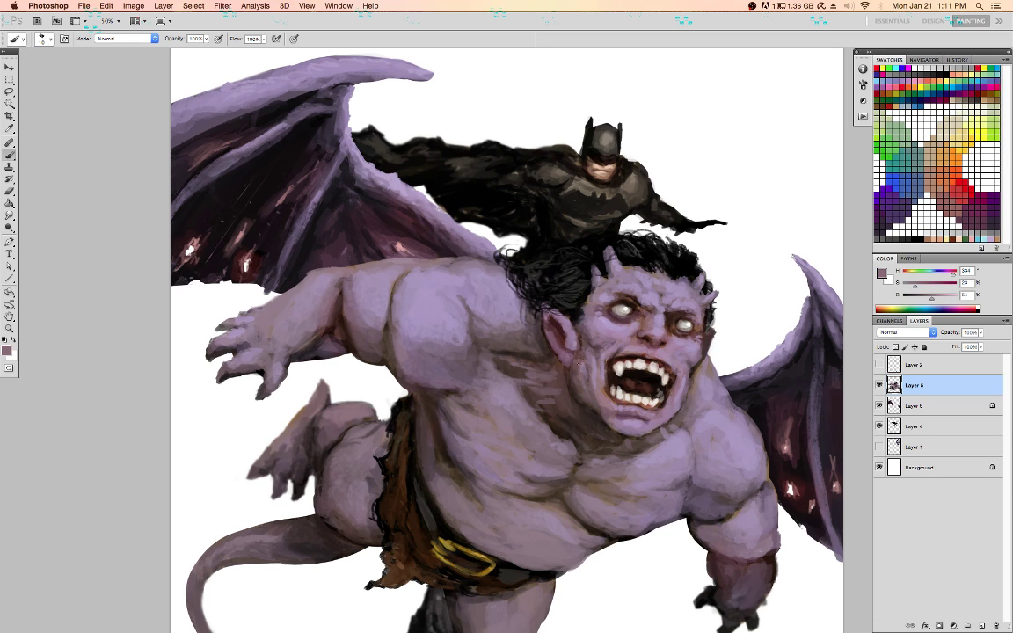
alt+click(612, 345)
alt+click(616, 333)
alt+click(661, 341)
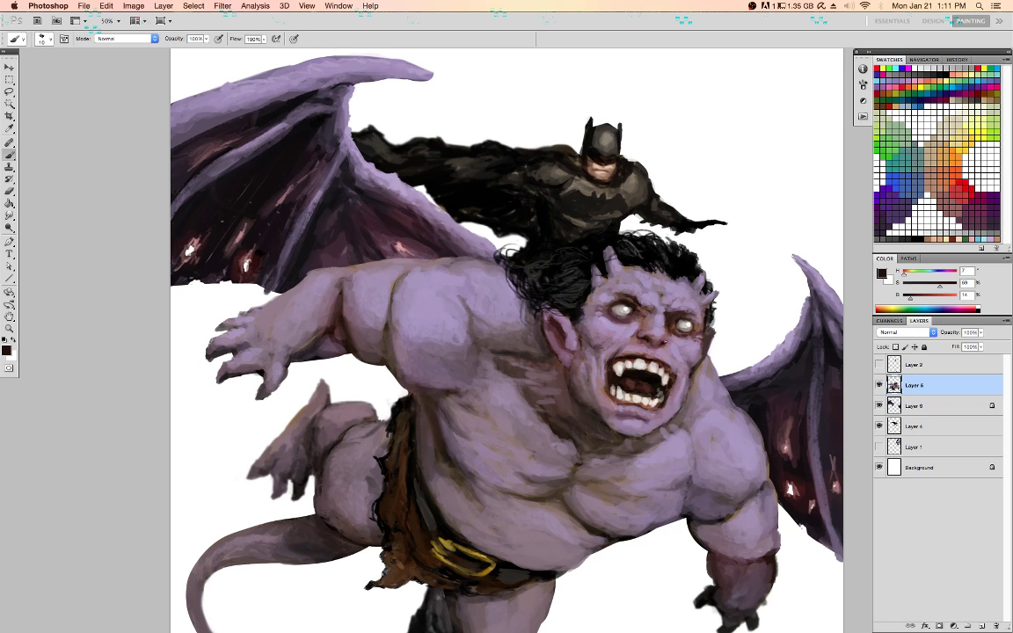
alt+click(664, 325)
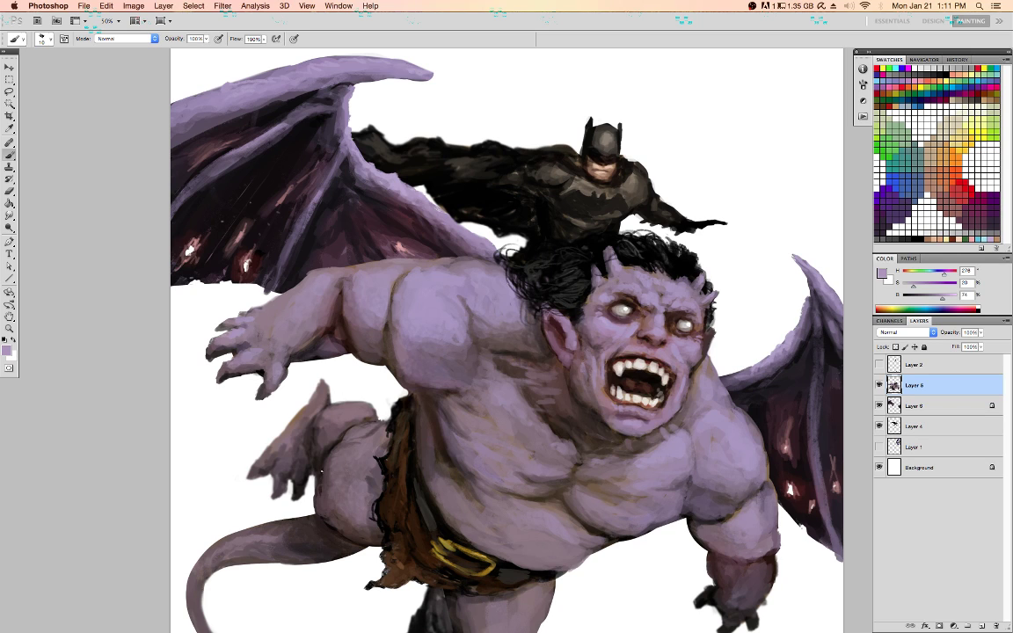
Touch up the raised leg's thigh with sampled tones, and add a new layer above the body with black as the paint colour
alt+click(372, 441)
alt+click(372, 483)
alt+click(375, 490)
key(d)
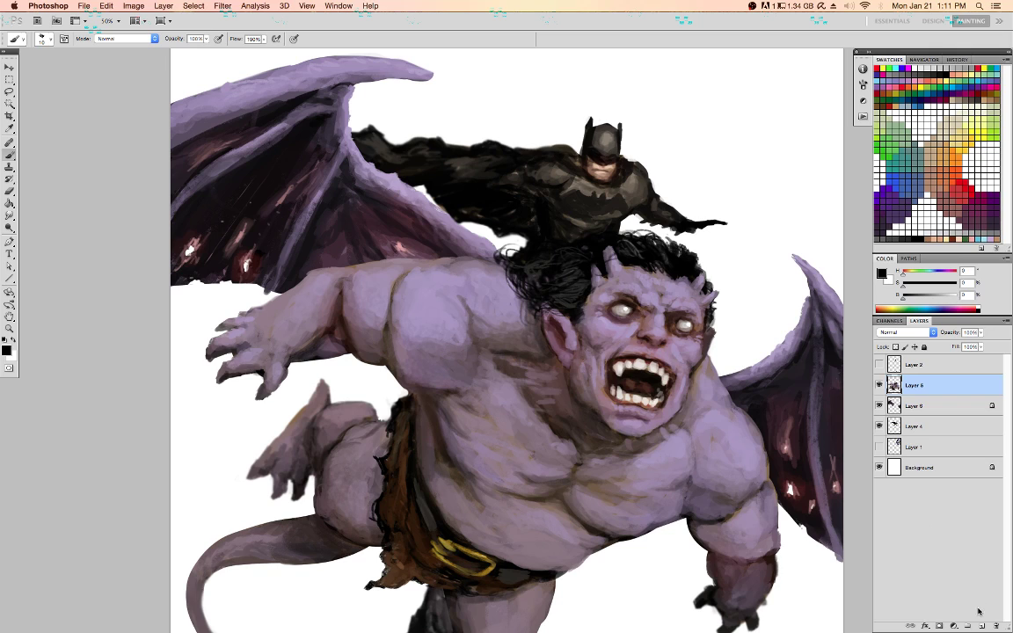
click(982, 625)
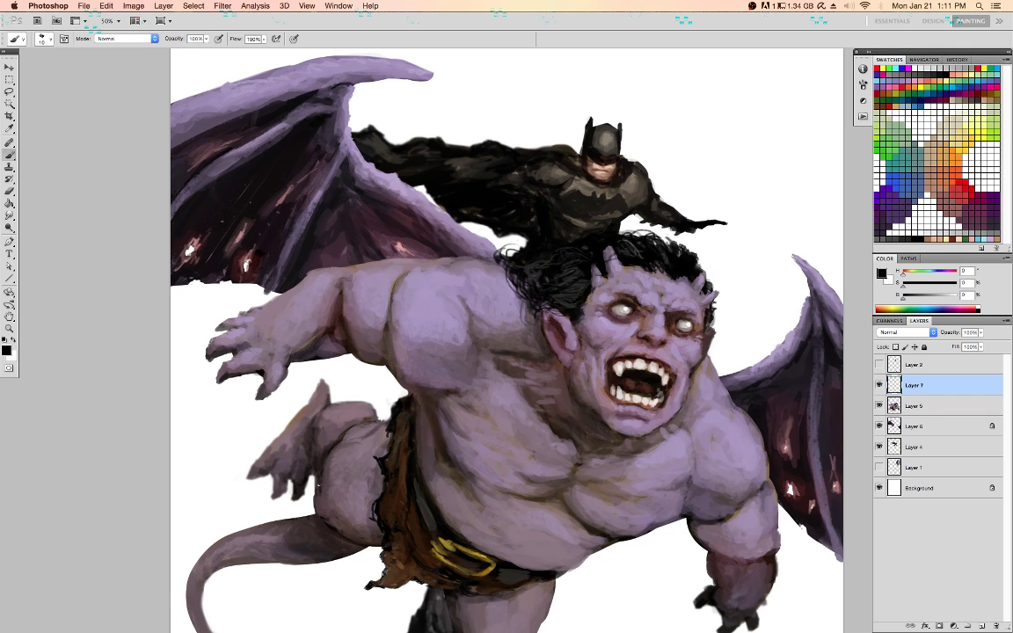
Sketch a corrected outline around the creature's raised rear foot, and copy that foot from Layer 5 onto its own layer
mouse_move(309, 460)
mouse_down()
mouse_move(309, 423)
mouse_move(384, 408)
mouse_move(381, 427)
mouse_move(325, 393)
mouse_move(277, 415)
mouse_move(248, 451)
mouse_move(294, 458)
mouse_move(274, 474)
mouse_move(272, 496)
mouse_move(276, 477)
mouse_move(250, 489)
mouse_move(259, 466)
mouse_move(233, 470)
mouse_move(257, 443)
mouse_up()
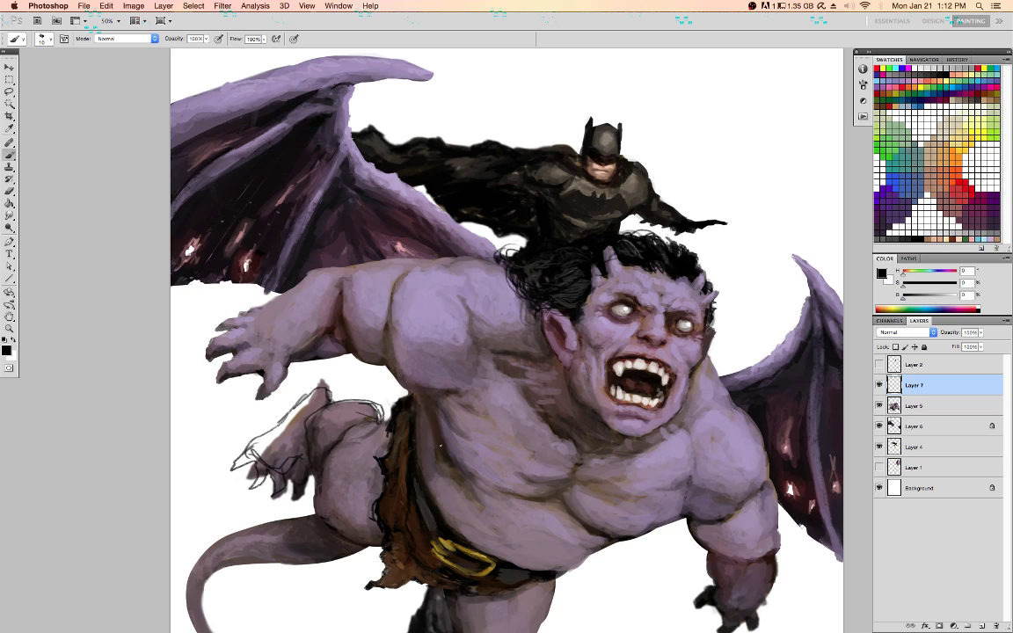
click(914, 406)
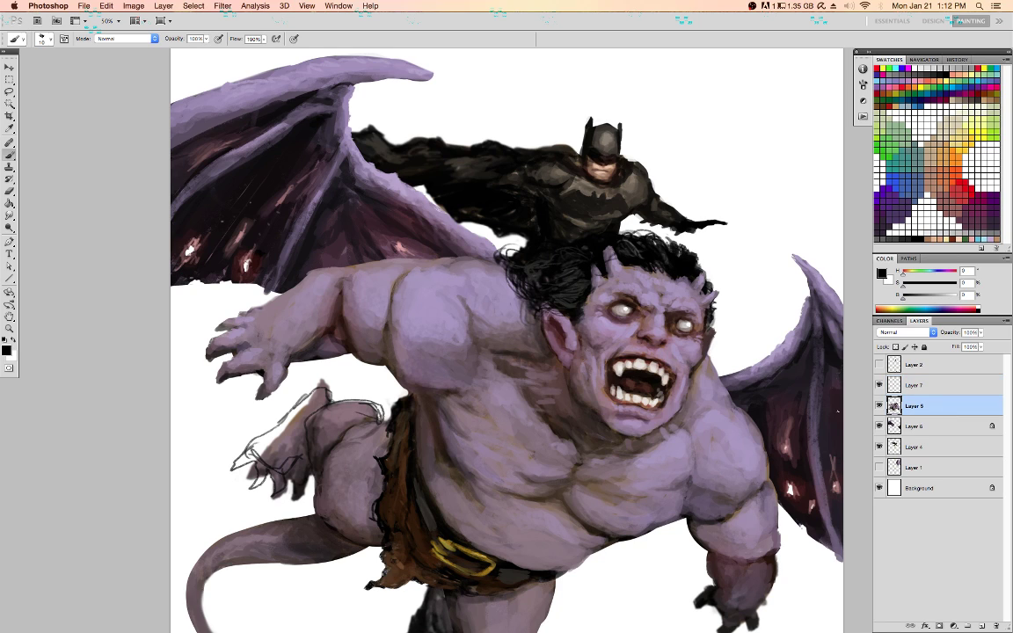
key(l)
mouse_move(338, 386)
mouse_down()
mouse_move(324, 373)
mouse_move(270, 423)
mouse_move(237, 483)
mouse_move(282, 508)
mouse_move(306, 505)
mouse_move(310, 459)
mouse_move(280, 387)
mouse_move(309, 337)
mouse_up()
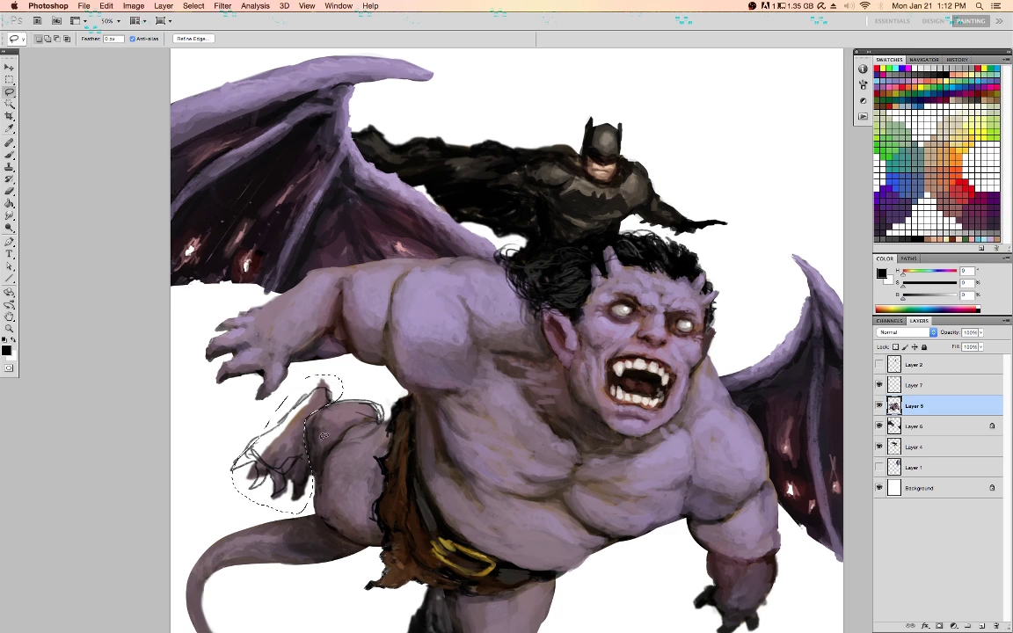
key(super+c)
key(super+v)
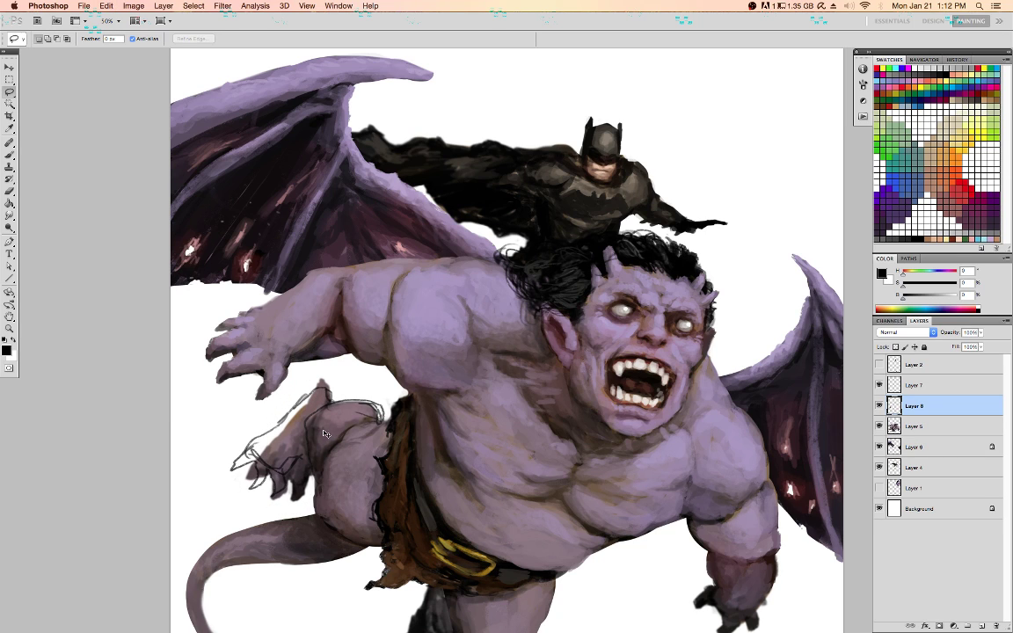
Rotate the copied foot about 10° clockwise and reposition it to fit the sketched outline
key(super+t)
drag(437, 350, 431, 380)
drag(306, 438, 300, 429)
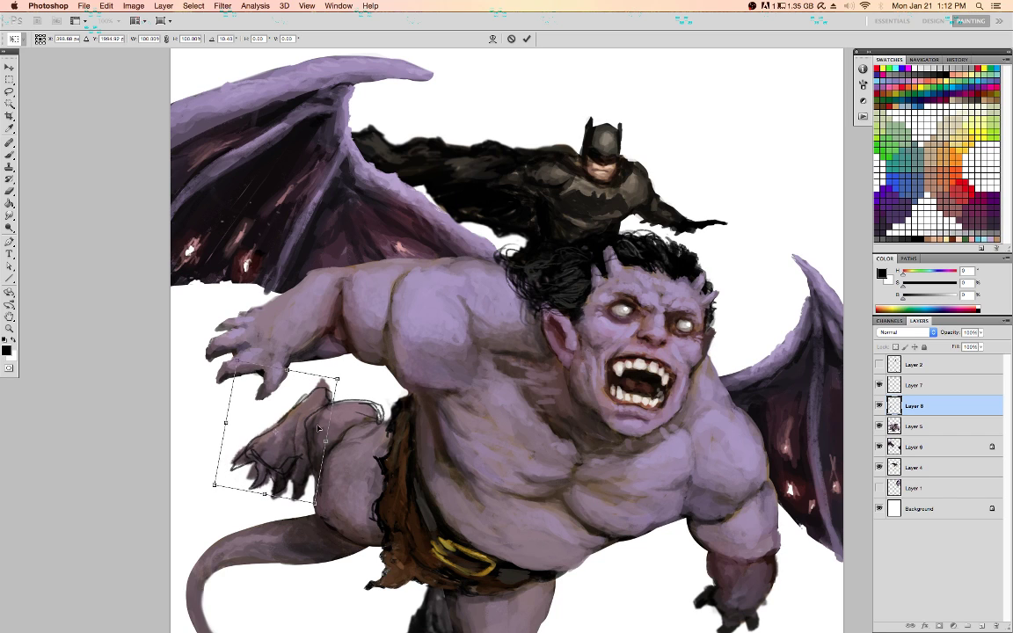
key(Return)
key(l)
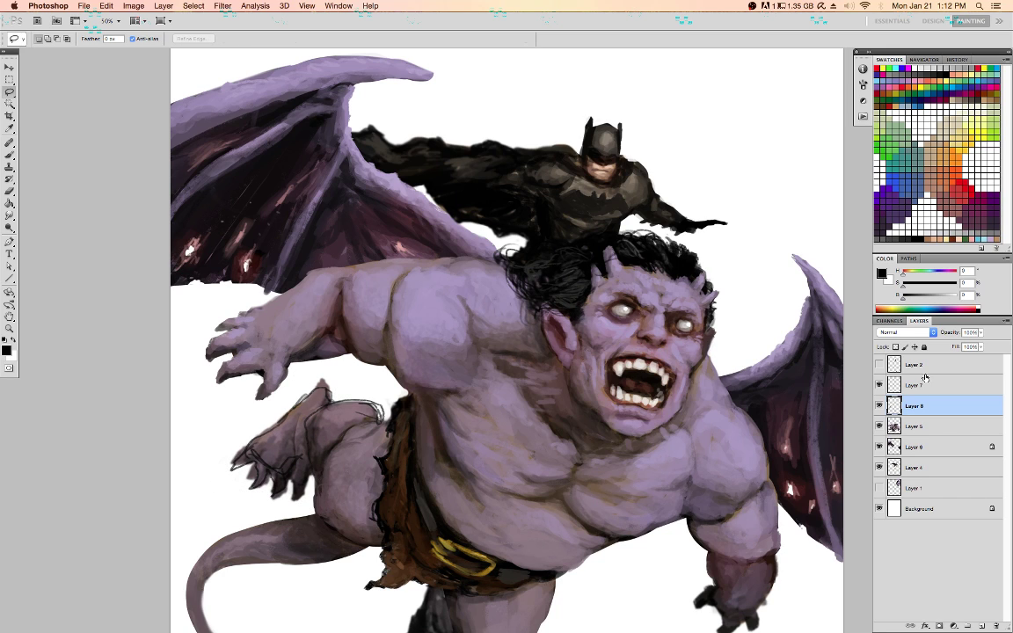
Erase the old foot's toes on Layer 5 where they stick out beyond the repositioned foot
click(894, 426)
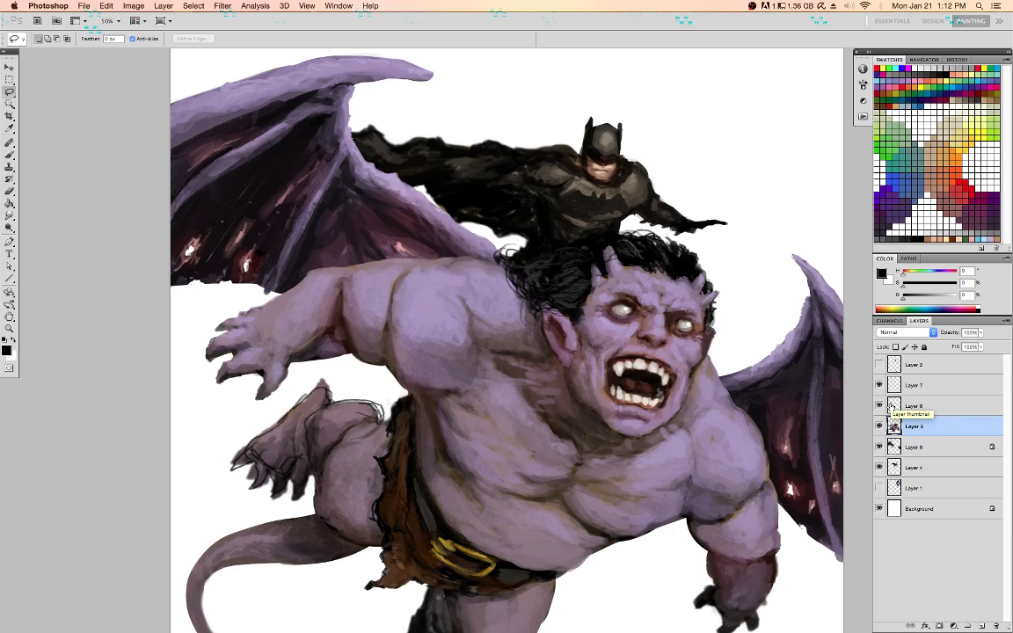
drag(295, 495, 308, 480)
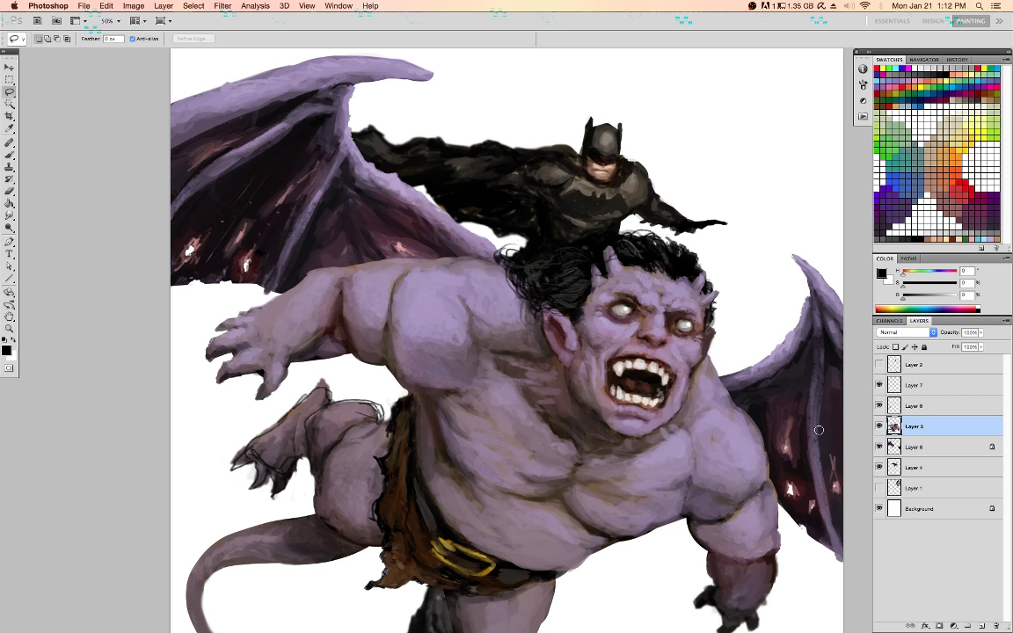
click(902, 412)
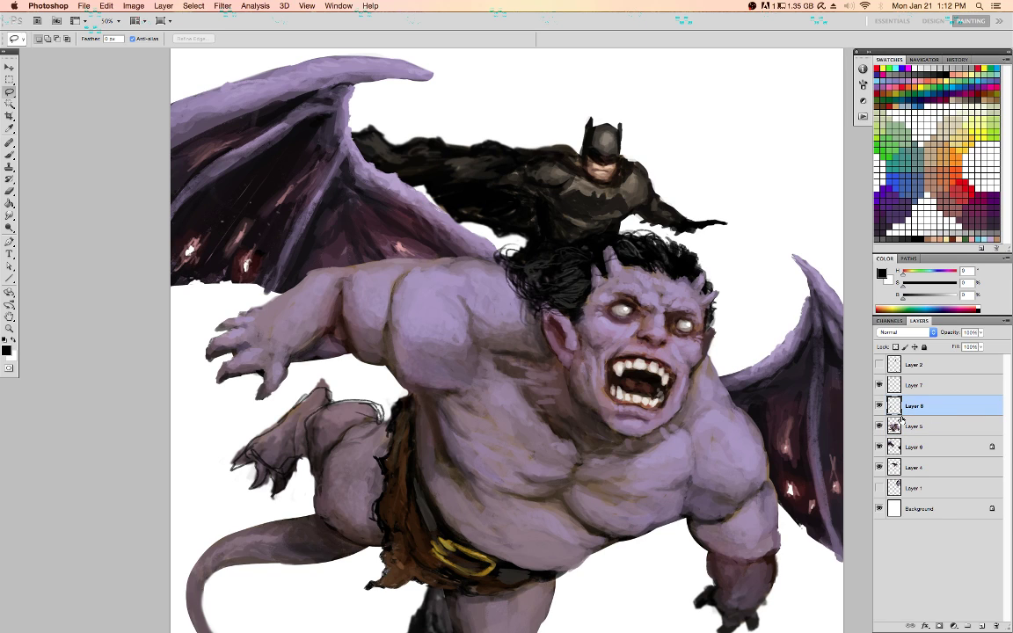
click(894, 428)
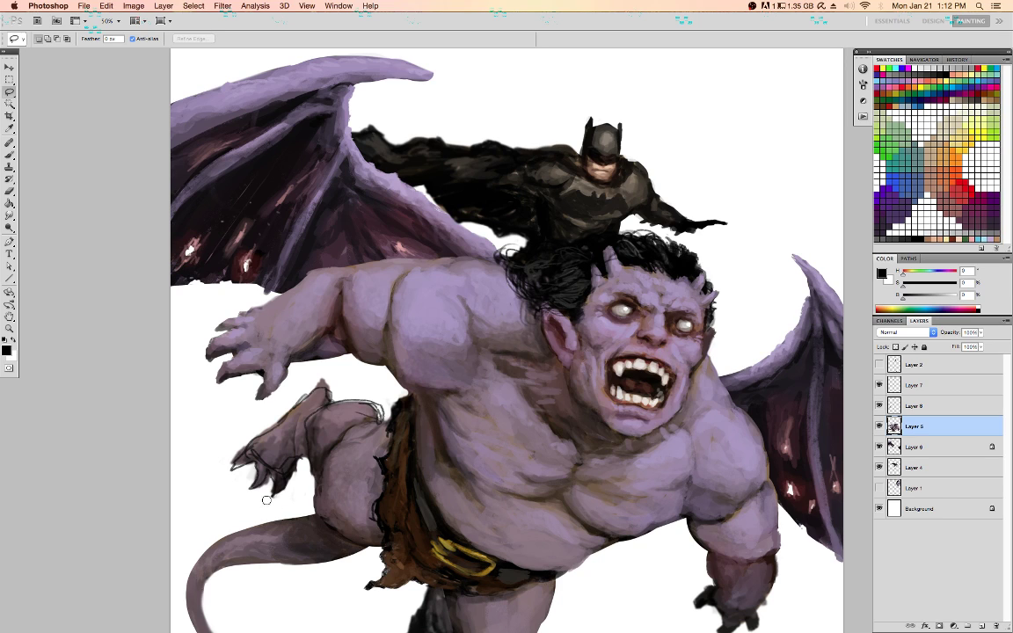
click(924, 413)
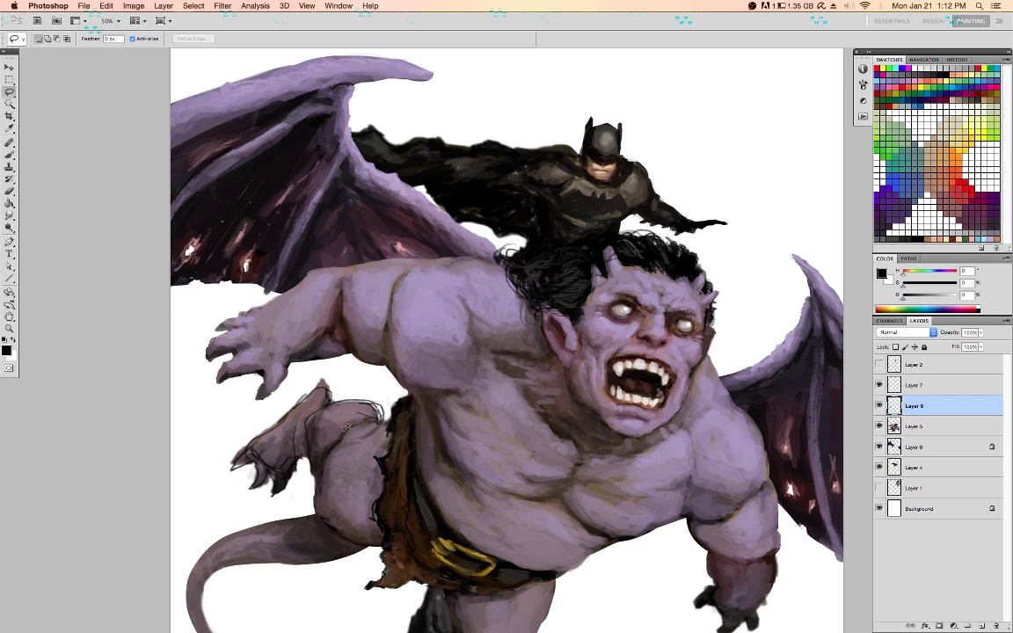
Repaint the foot, toes and lower leg on Layer 8 with a larger brush, using skin tones sampled from the surrounding paint
key(b)
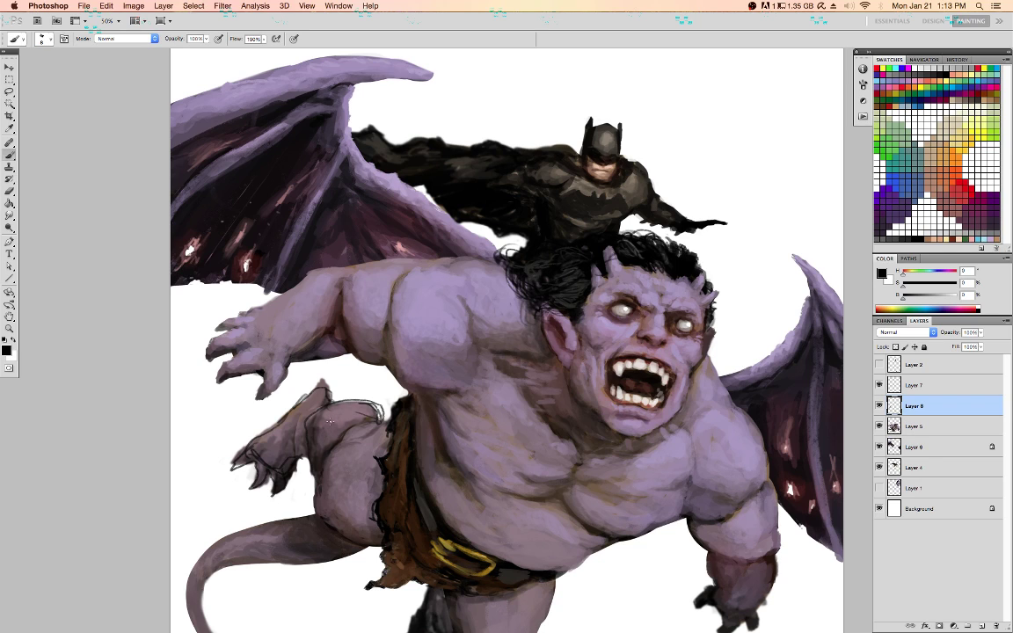
key(bracketright)
alt+click(254, 404)
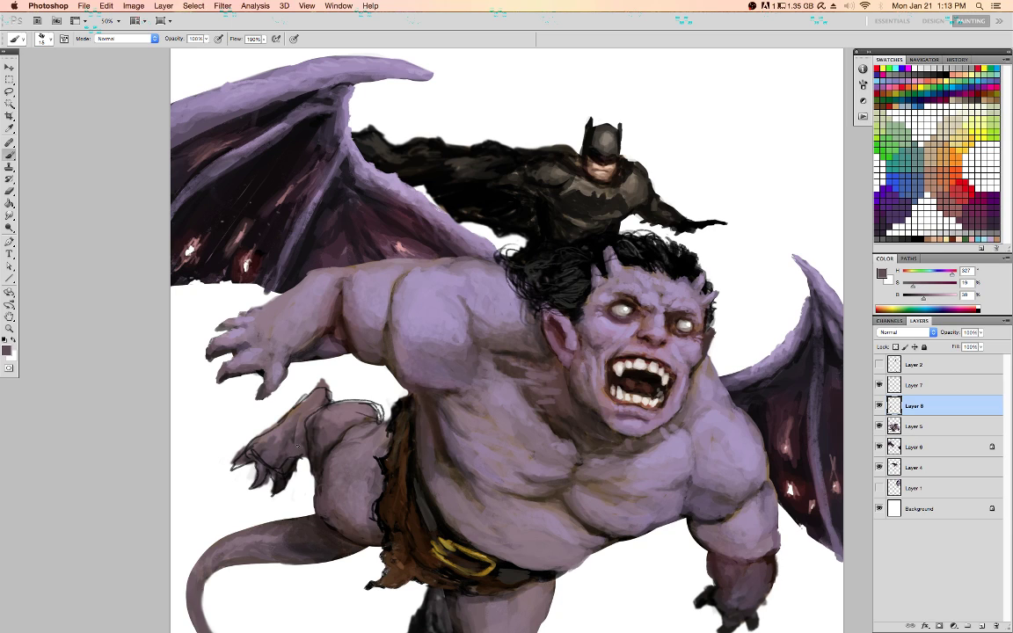
alt+click(290, 462)
alt+click(265, 420)
alt+click(266, 404)
alt+click(295, 433)
alt+click(298, 416)
alt+click(297, 381)
alt+click(339, 413)
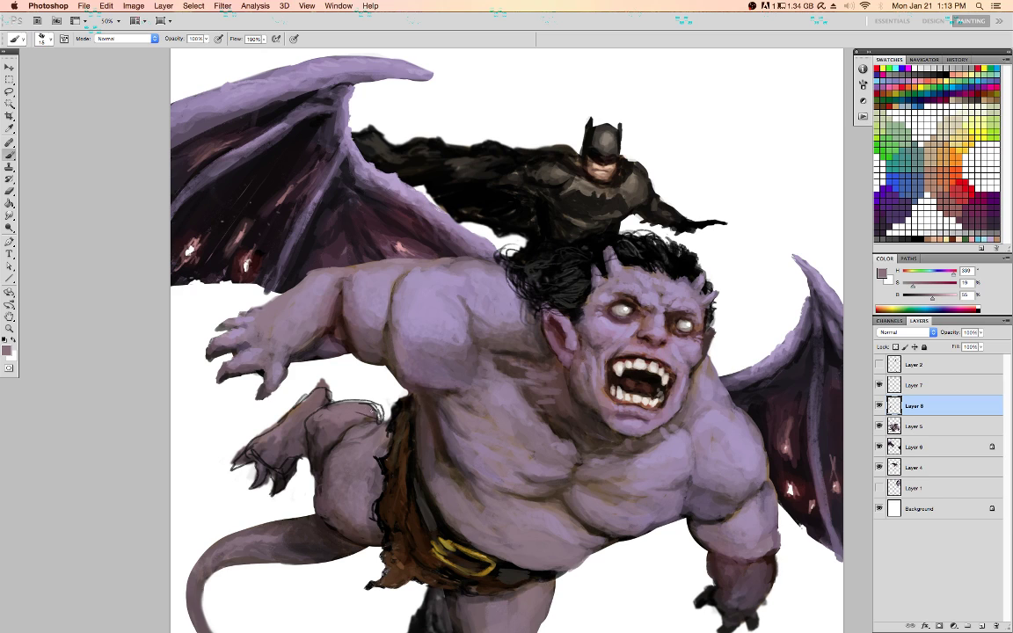
alt+click(373, 420)
Hide the Layer 7 sketch, refine the leg's shading and edges, and merge the foot layer into Layer 5
click(879, 386)
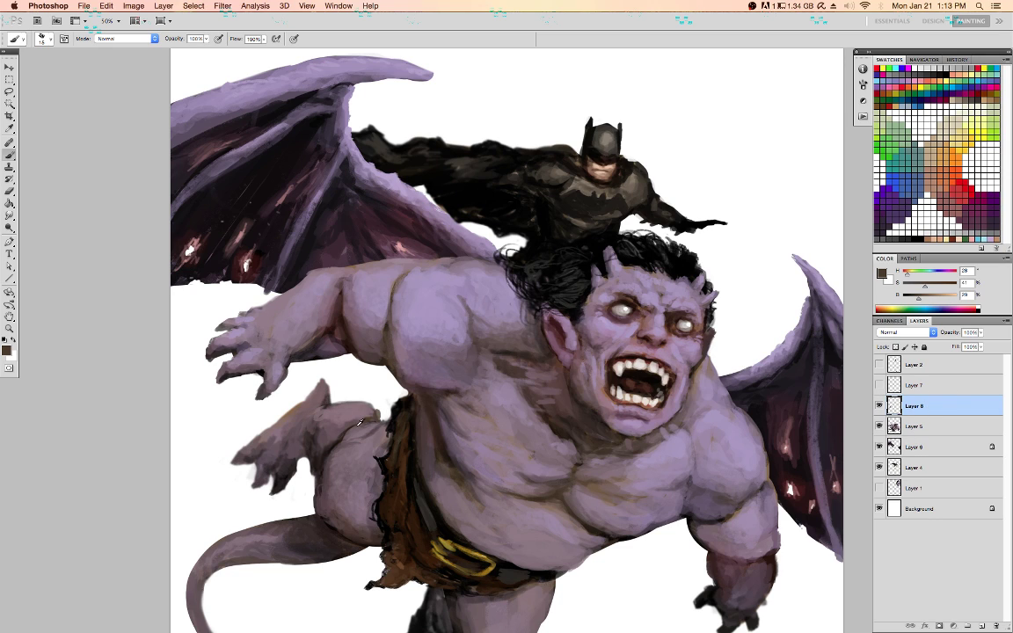
alt+click(343, 426)
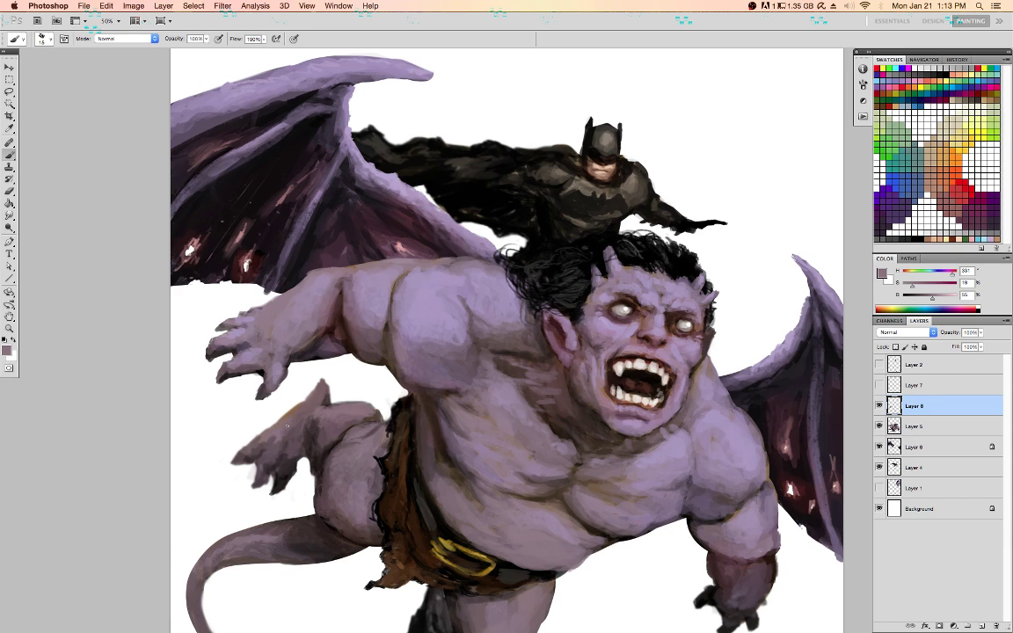
key(super+e)
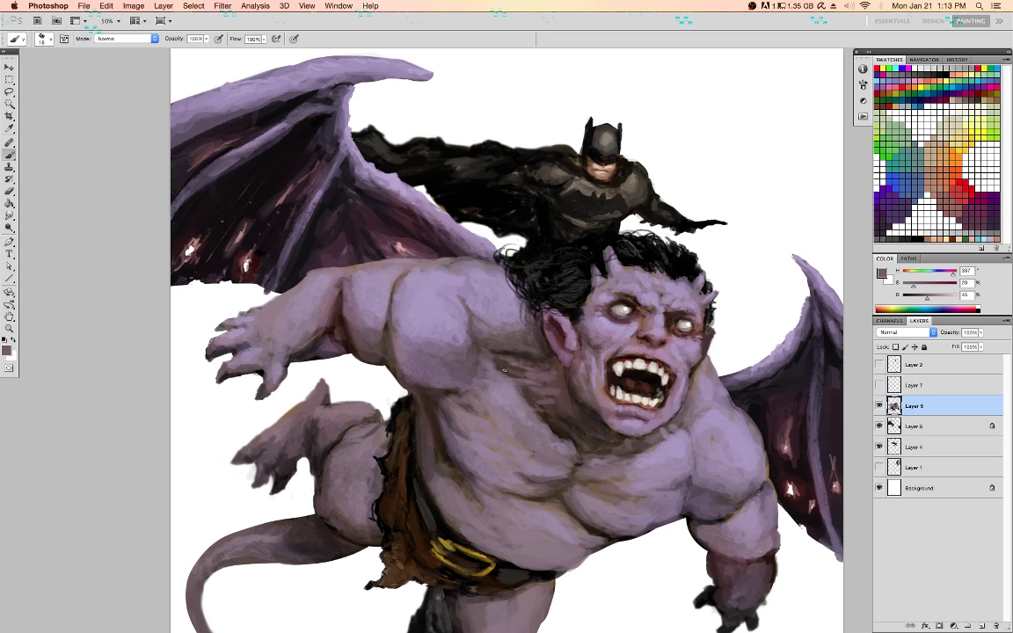
Add a new layer directly above Background and choose the 500 px cloud-like brush preset
key(super+0)
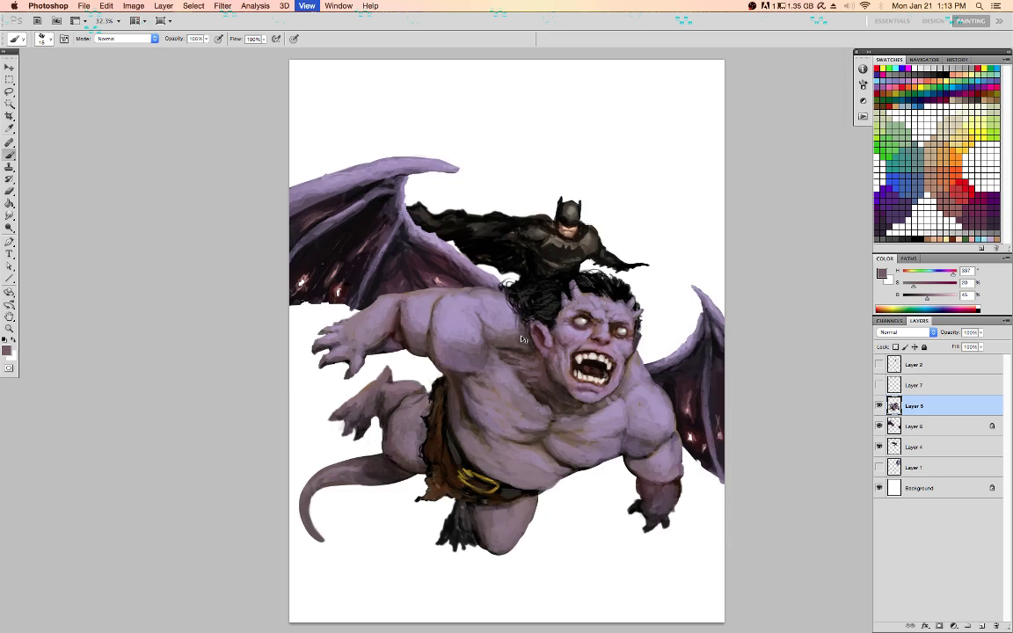
click(937, 493)
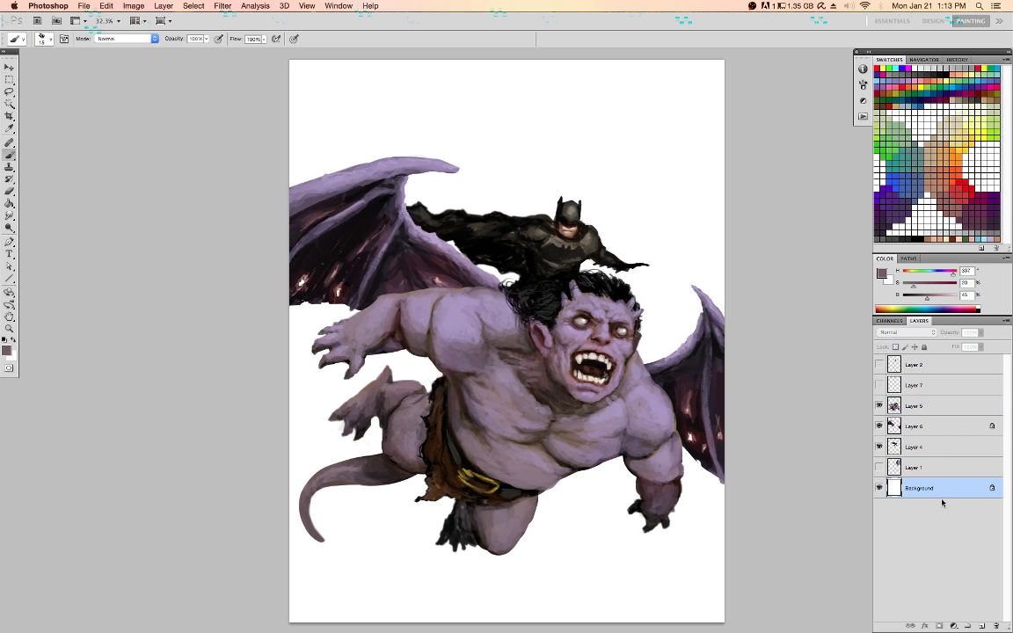
click(981, 626)
right_click(758, 534)
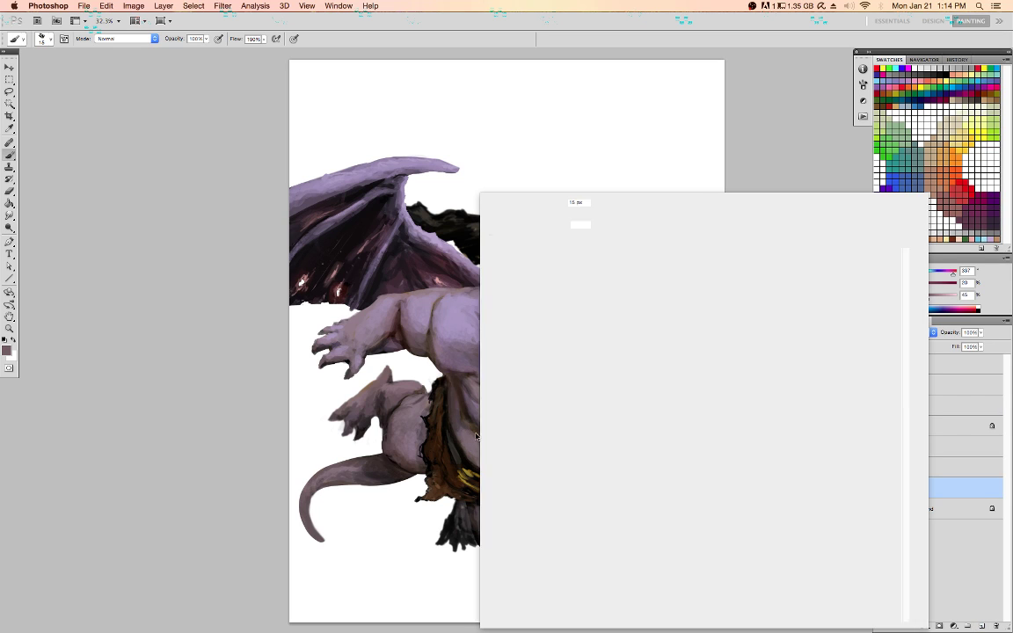
click(551, 392)
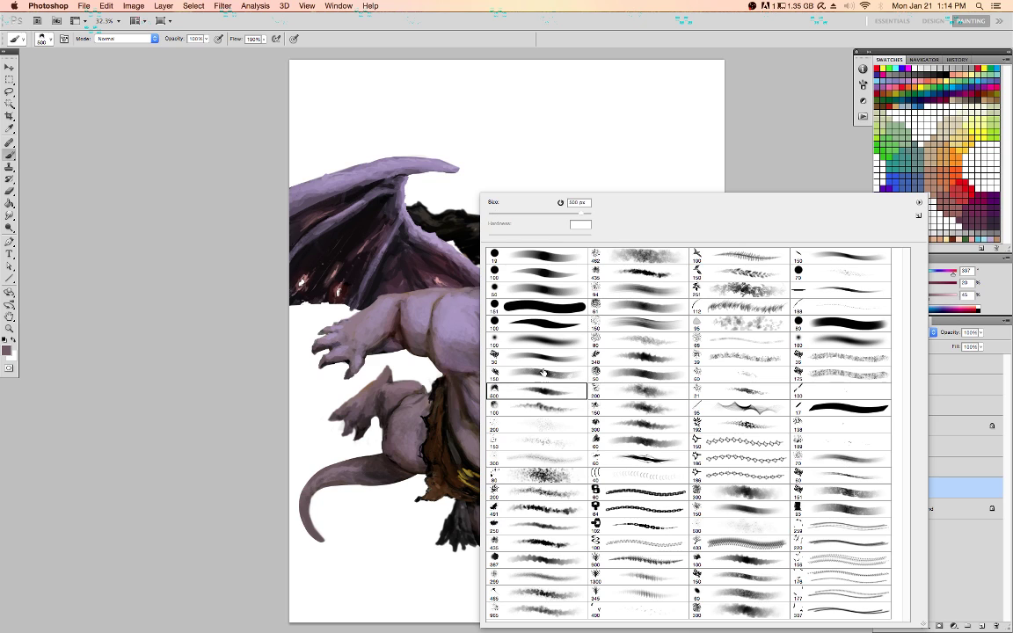
key(Return)
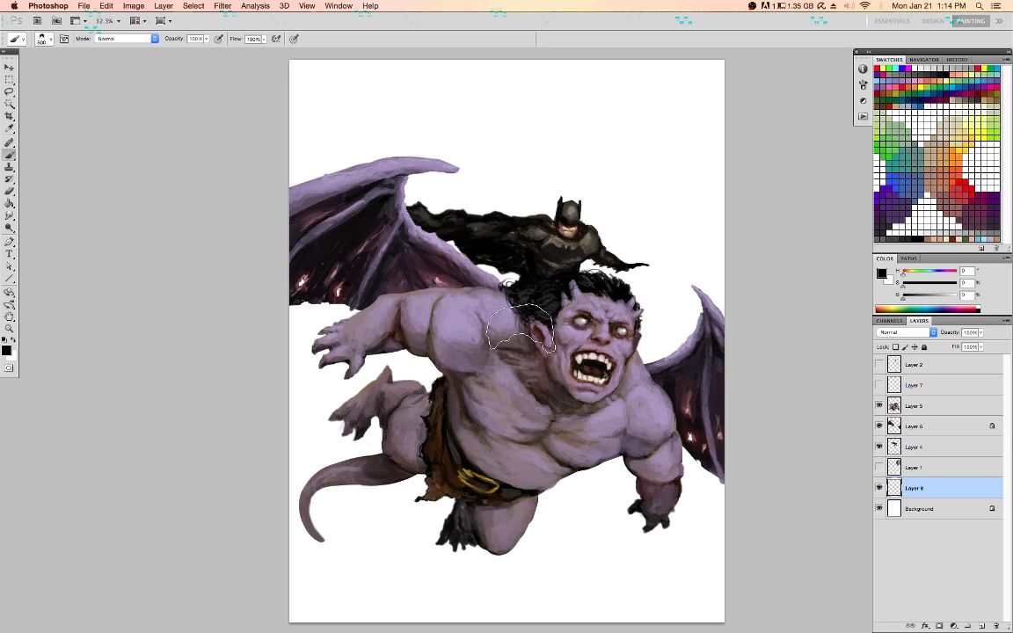
Paint soft light-gray clouds behind both figures, across the upper canvas and around the tail and wings
mouse_move(528, 183)
mouse_down()
mouse_move(591, 185)
mouse_move(517, 187)
mouse_move(418, 155)
mouse_move(328, 194)
mouse_up()
alt+click(599, 199)
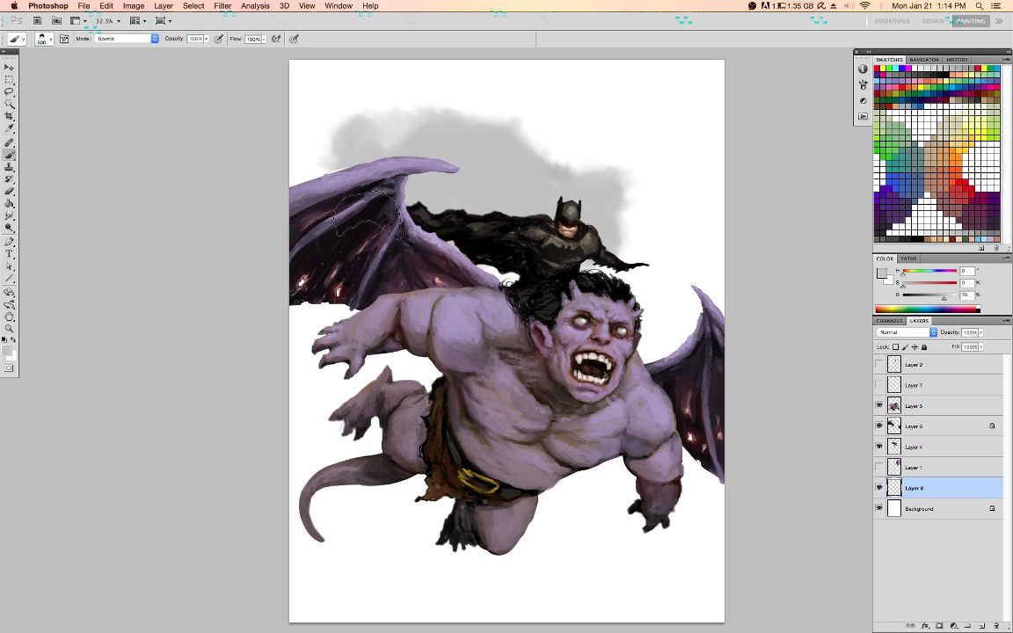
mouse_move(233, 431)
mouse_down()
mouse_move(307, 444)
mouse_move(383, 519)
mouse_move(413, 528)
mouse_up()
mouse_move(677, 330)
mouse_down()
mouse_move(723, 294)
mouse_move(651, 225)
mouse_move(694, 257)
mouse_move(612, 214)
mouse_up()
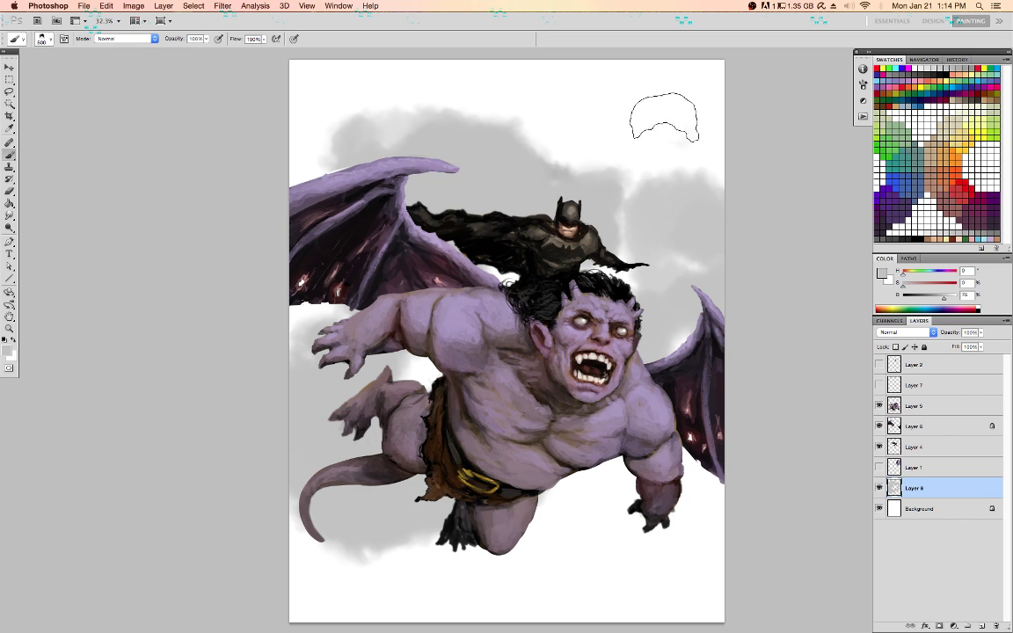
mouse_move(672, 116)
mouse_down()
mouse_move(568, 161)
mouse_move(541, 179)
mouse_up()
mouse_move(393, 171)
mouse_down()
mouse_move(337, 132)
mouse_move(286, 122)
mouse_move(293, 151)
mouse_move(335, 127)
mouse_move(302, 137)
mouse_move(332, 106)
mouse_up()
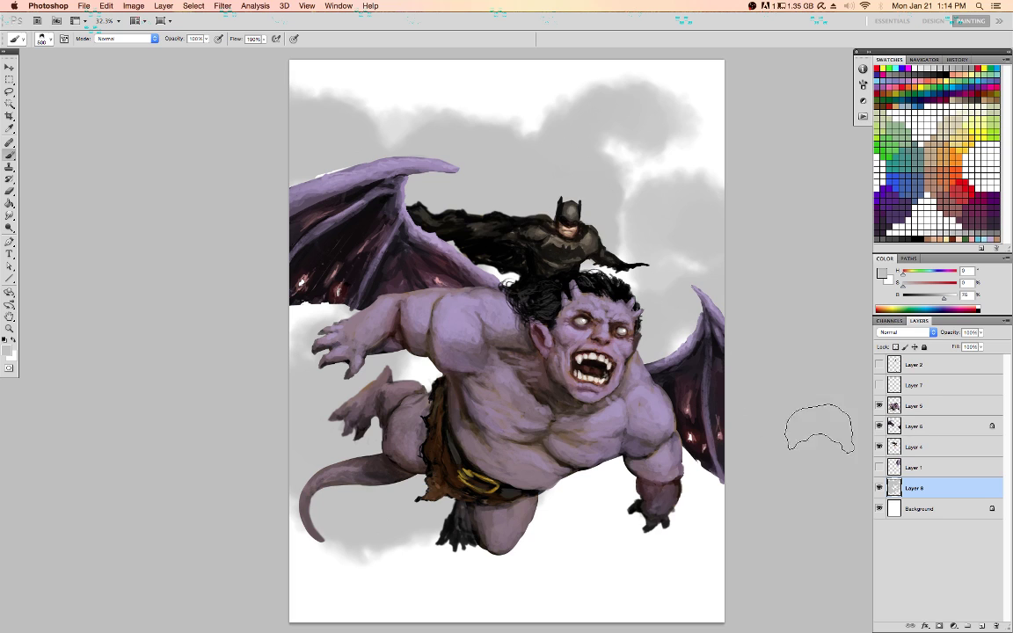
Touch up the wing on Layer 6 with a 90 px brush in a purple sampled from the painting
click(914, 426)
right_click(440, 275)
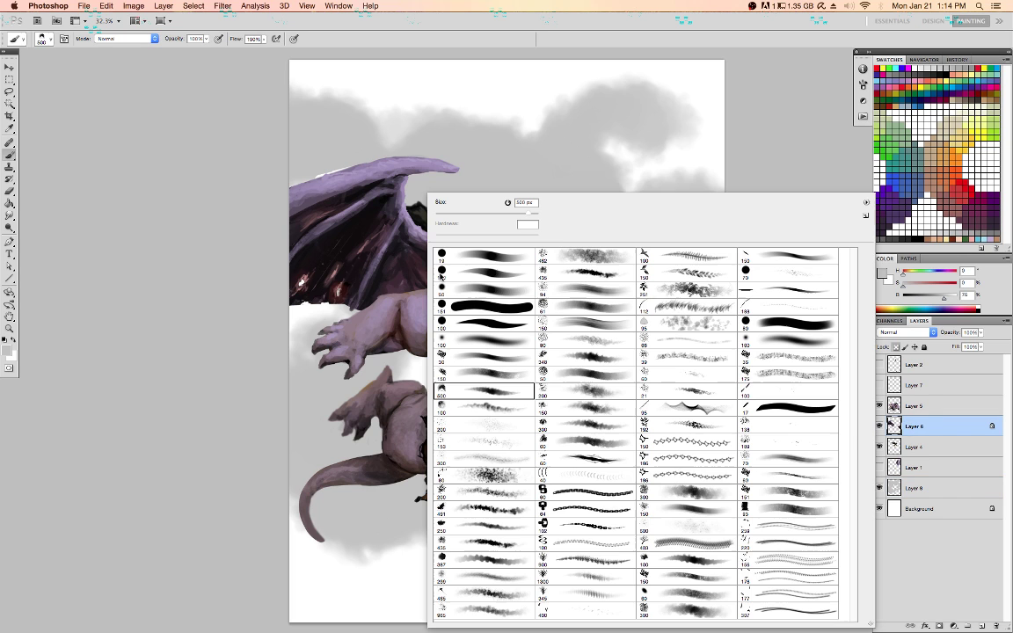
click(654, 580)
double_click(597, 514)
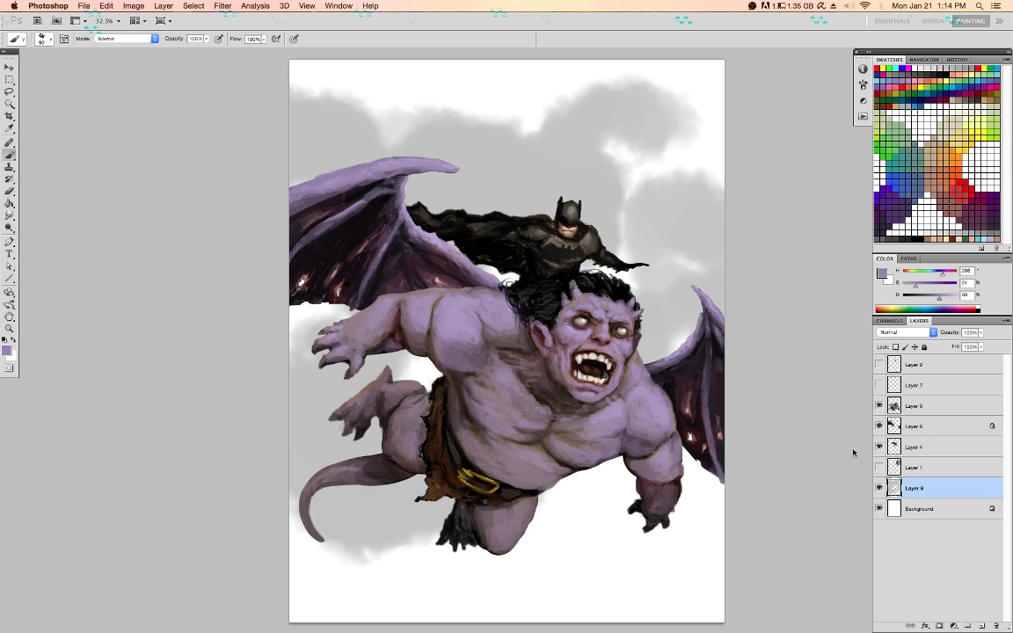
Paint darker gray clouds on Layer 8 around the tail and below the creature with the 500 px cloud brush in black
right_click(462, 336)
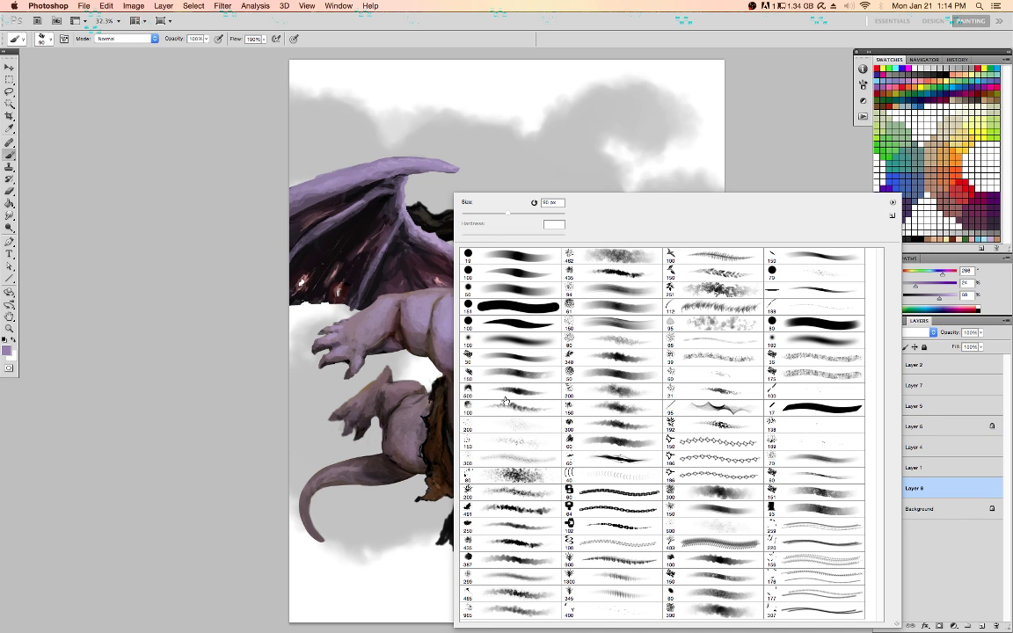
click(510, 394)
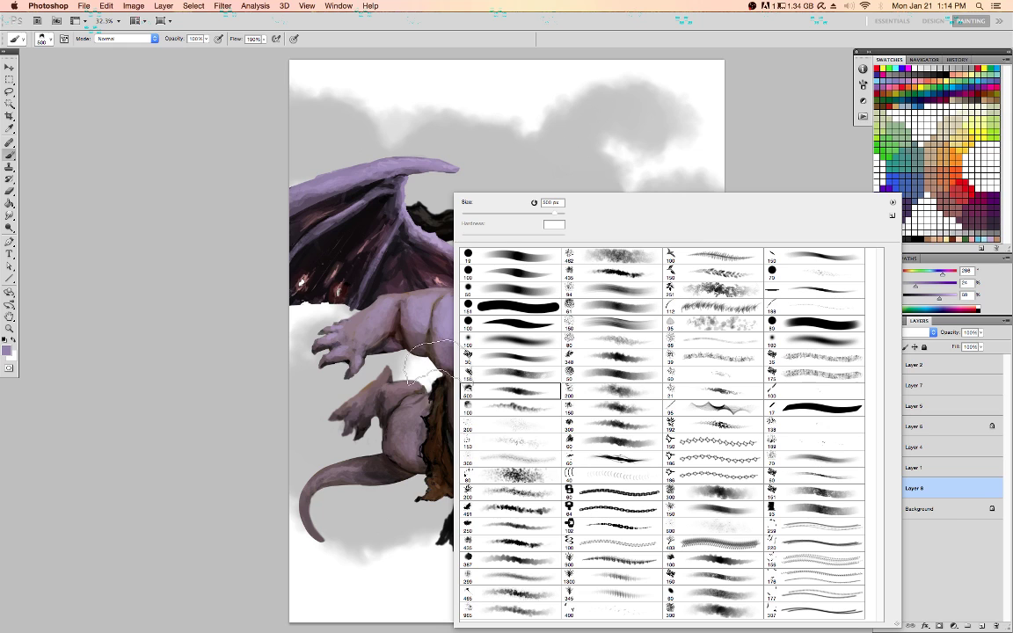
key(Return)
key(d)
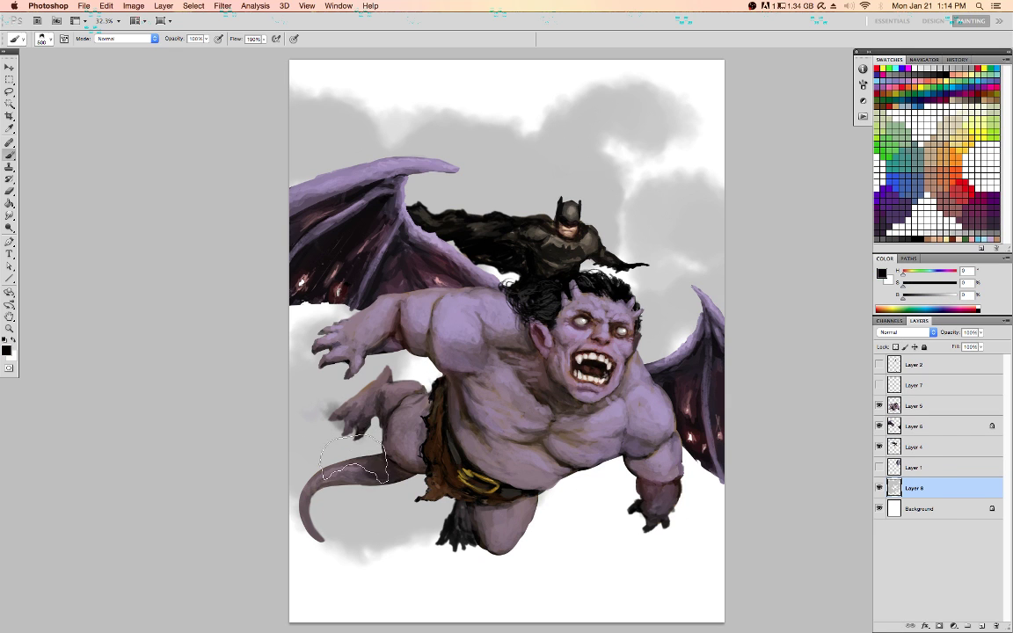
mouse_move(354, 459)
mouse_down()
mouse_move(392, 528)
mouse_move(487, 552)
mouse_move(558, 531)
mouse_move(642, 454)
mouse_move(681, 531)
mouse_move(624, 517)
mouse_move(690, 577)
mouse_move(604, 577)
mouse_move(552, 524)
mouse_move(560, 566)
mouse_move(682, 553)
mouse_move(736, 487)
mouse_move(579, 474)
mouse_move(601, 492)
mouse_up()
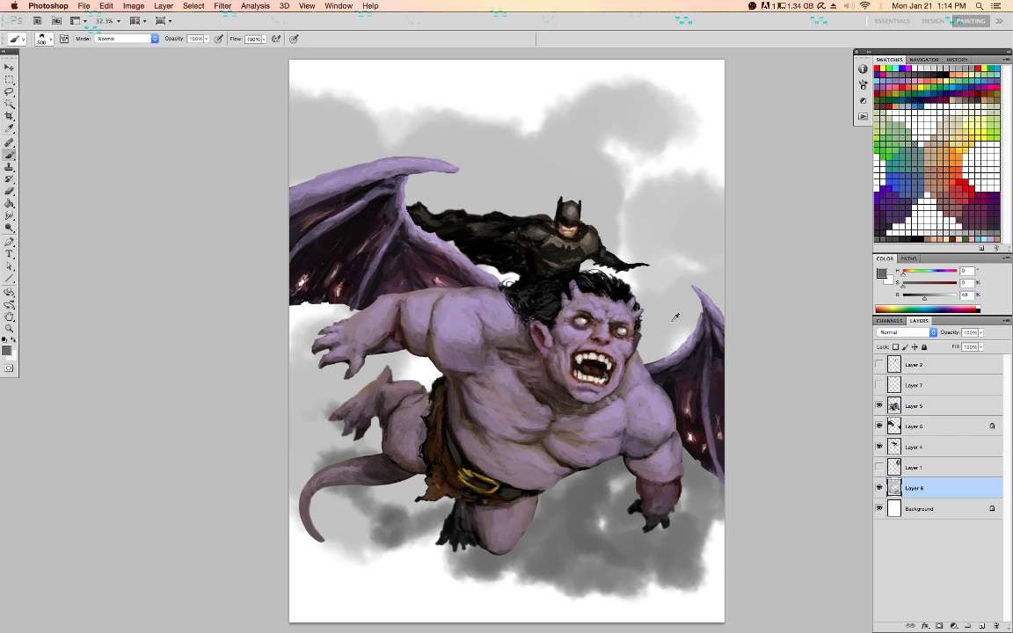
Extend the clouds behind the right wing, into the upper right sky and along the lower left using black and sampled grays
key(d)
mouse_move(659, 337)
mouse_down()
mouse_move(719, 296)
mouse_move(657, 250)
mouse_move(664, 198)
mouse_move(550, 249)
mouse_up()
alt+click(664, 205)
mouse_move(664, 206)
mouse_down()
mouse_move(662, 174)
mouse_move(705, 150)
mouse_move(653, 97)
mouse_move(720, 90)
mouse_up()
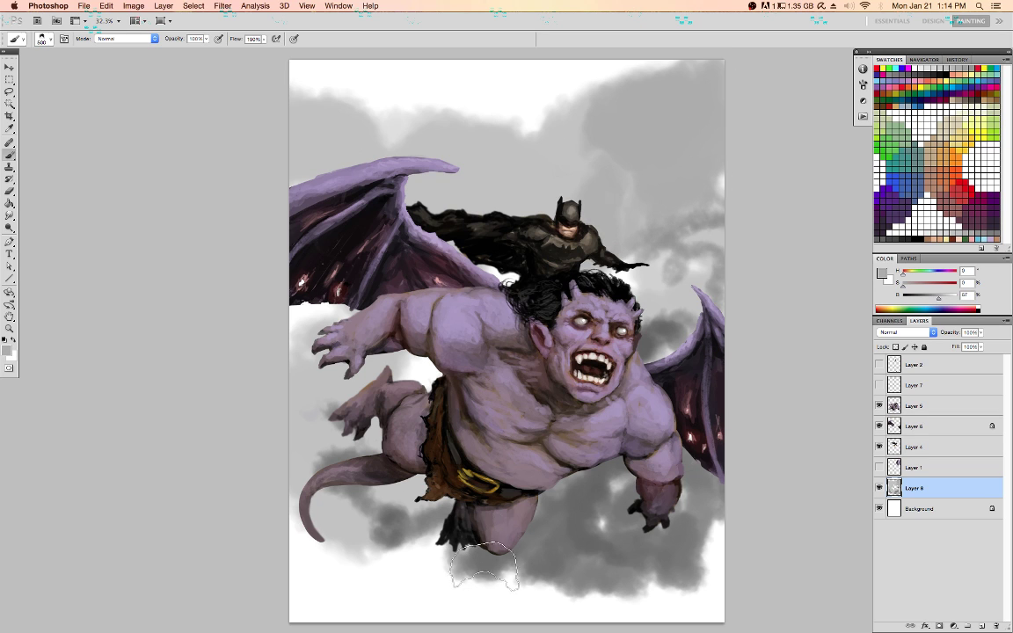
alt+click(503, 560)
mouse_move(475, 564)
mouse_down()
mouse_move(347, 581)
mouse_move(368, 555)
mouse_move(352, 585)
mouse_up()
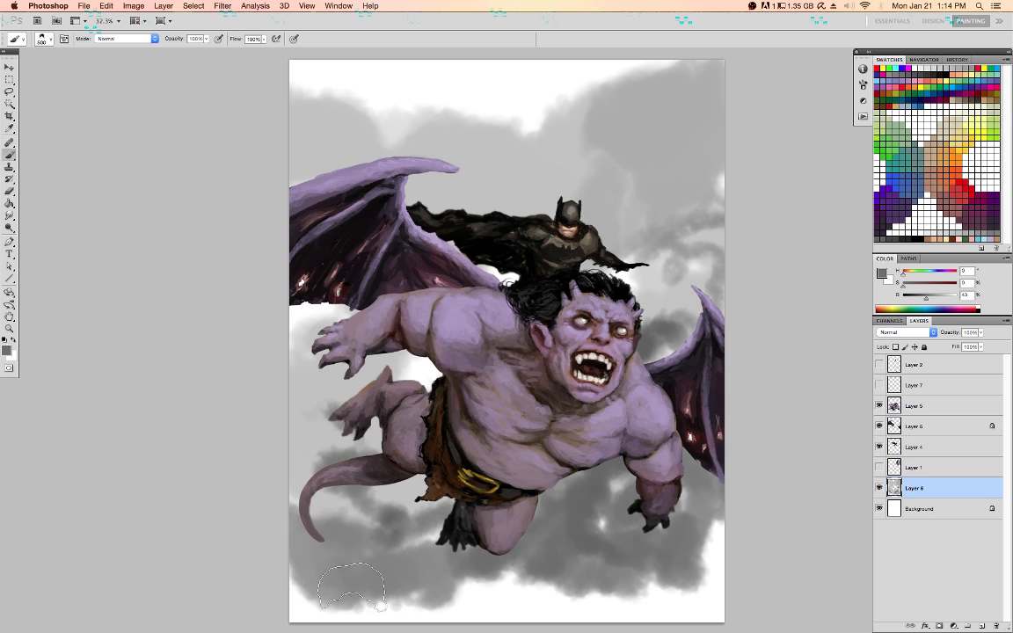
key(i)
key(super+l)
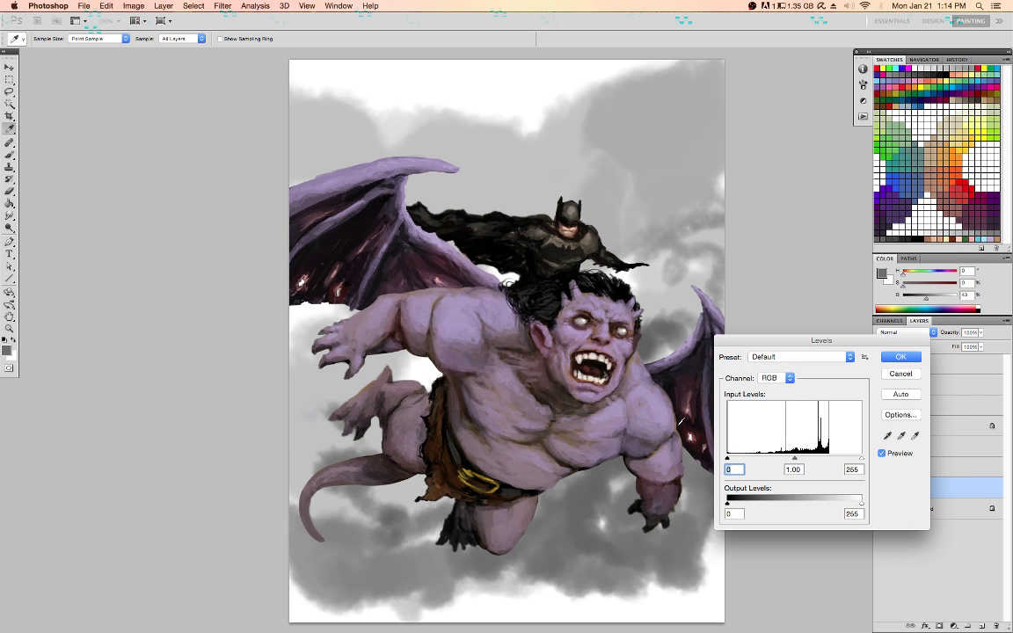
key(Escape)
Merge the cloud layer down into Background
key(b)
key(super+e)
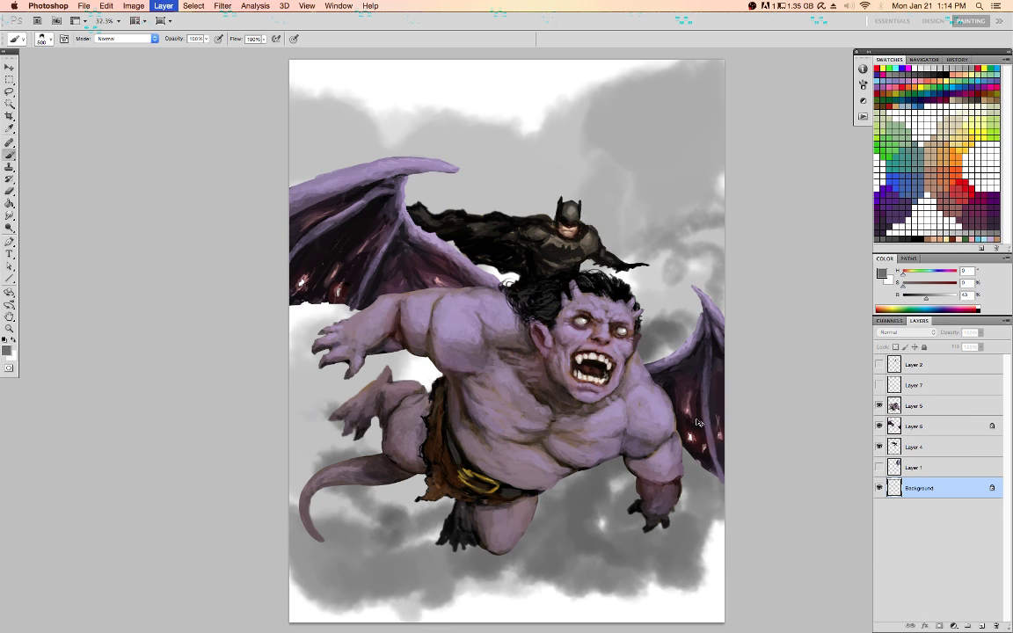
key(super+l)
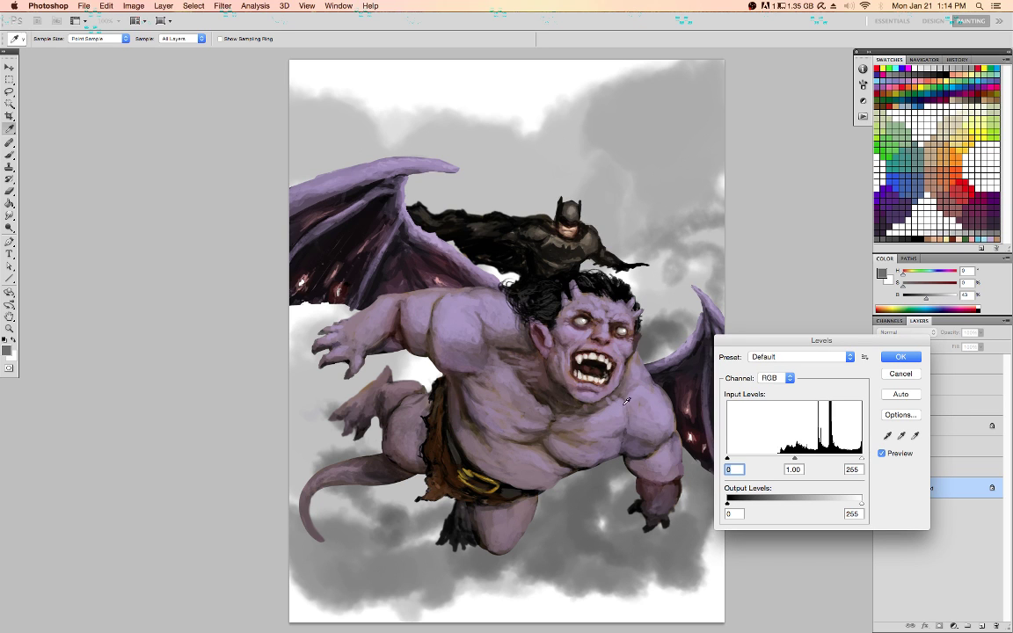
drag(799, 461, 817, 462)
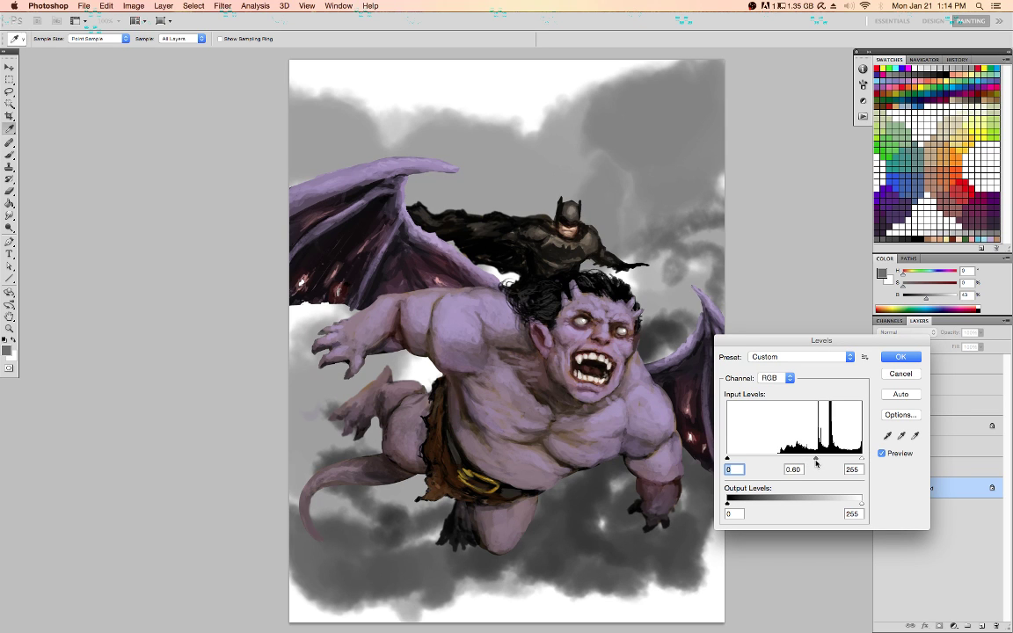
key(Escape)
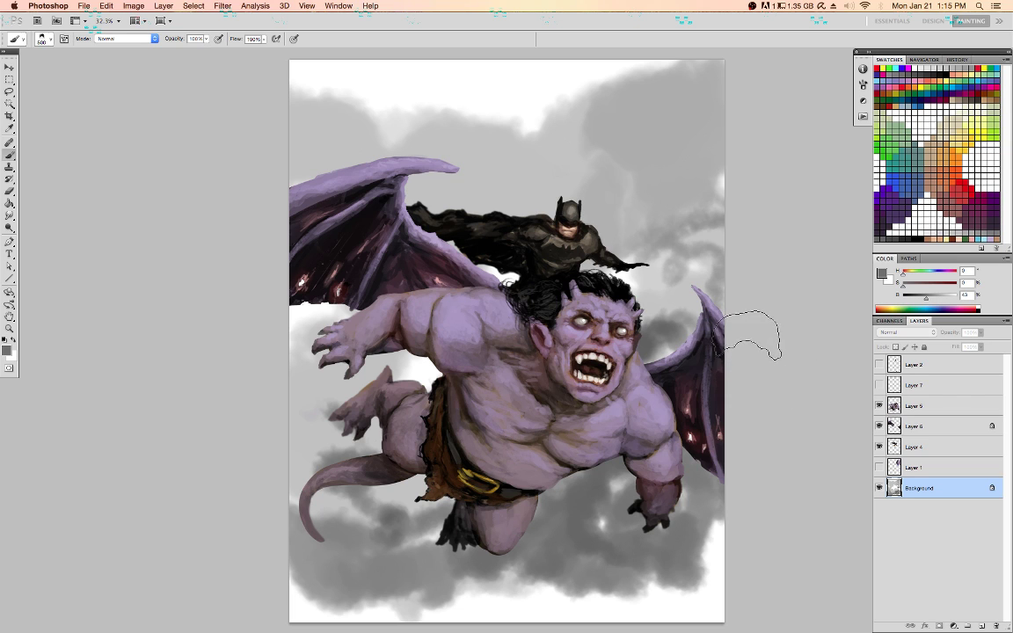
Darken the Background layer with Hue/Saturation by setting Lightness to -29
key(super+u)
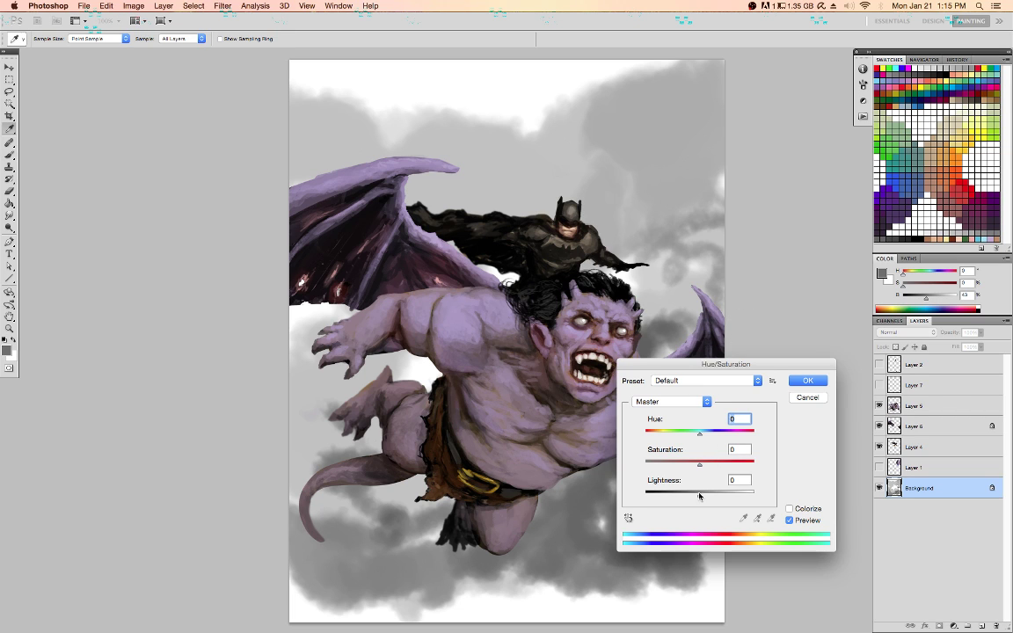
drag(699, 496, 682, 498)
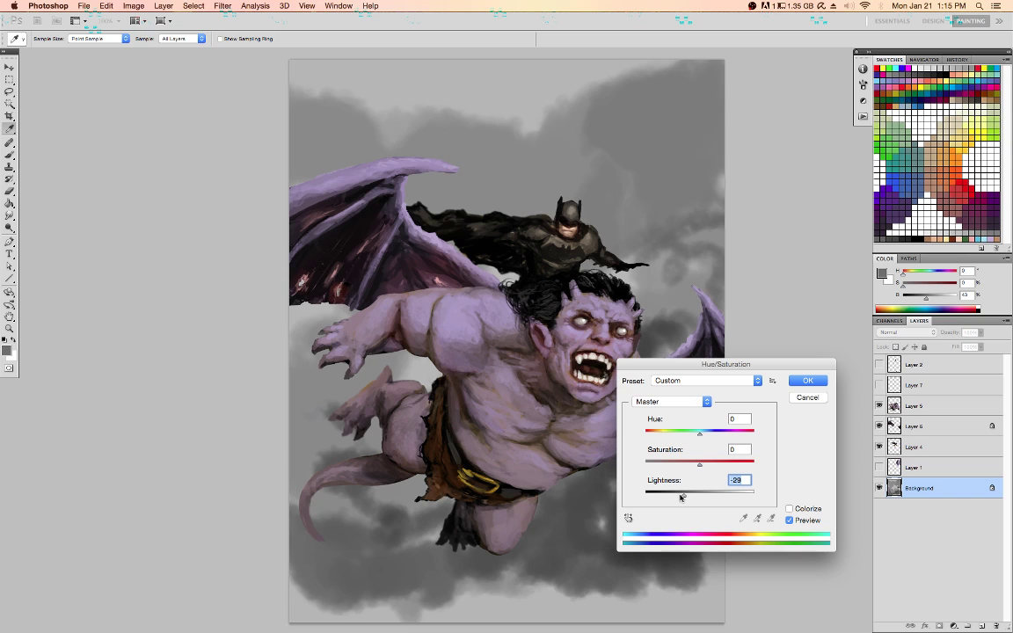
key(Return)
Paint darker clouds along the lower part of the Background with black, and touch up the sky around Batman with sampled grays
key(d)
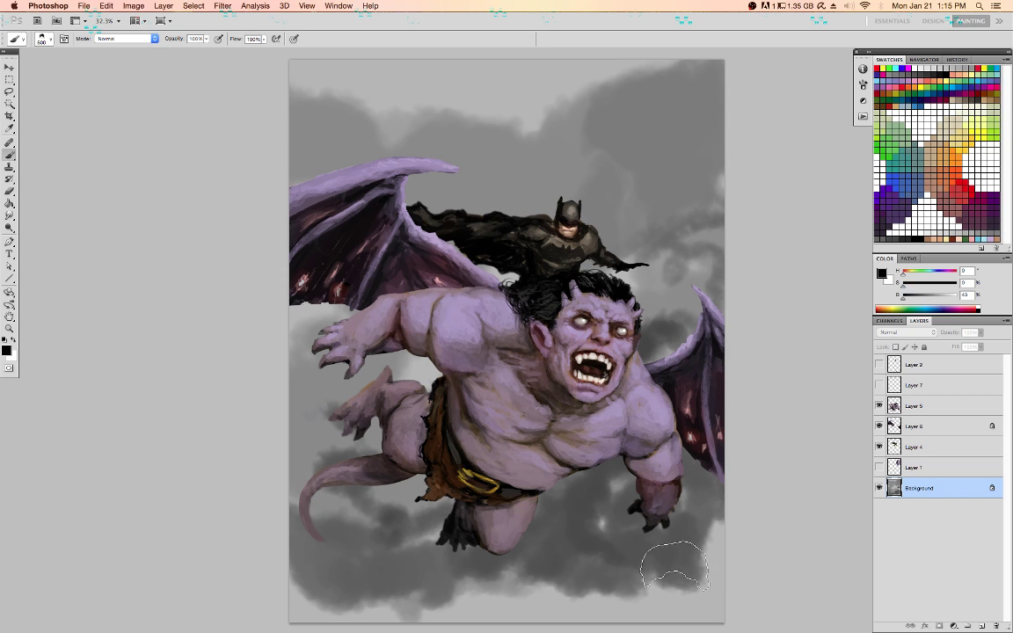
mouse_move(690, 571)
mouse_down()
mouse_move(652, 603)
mouse_move(566, 584)
mouse_move(442, 607)
mouse_move(386, 587)
mouse_move(457, 577)
mouse_move(342, 520)
mouse_move(399, 545)
mouse_move(441, 540)
mouse_move(402, 527)
mouse_move(368, 494)
mouse_move(345, 505)
mouse_move(329, 441)
mouse_move(349, 475)
mouse_move(430, 480)
mouse_move(255, 343)
mouse_up()
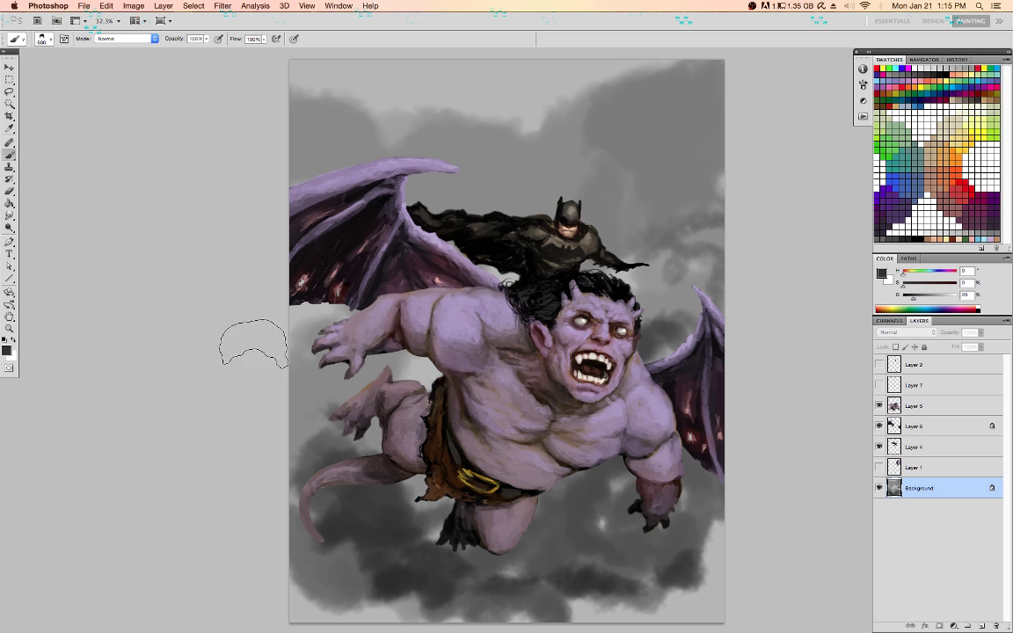
alt+click(682, 296)
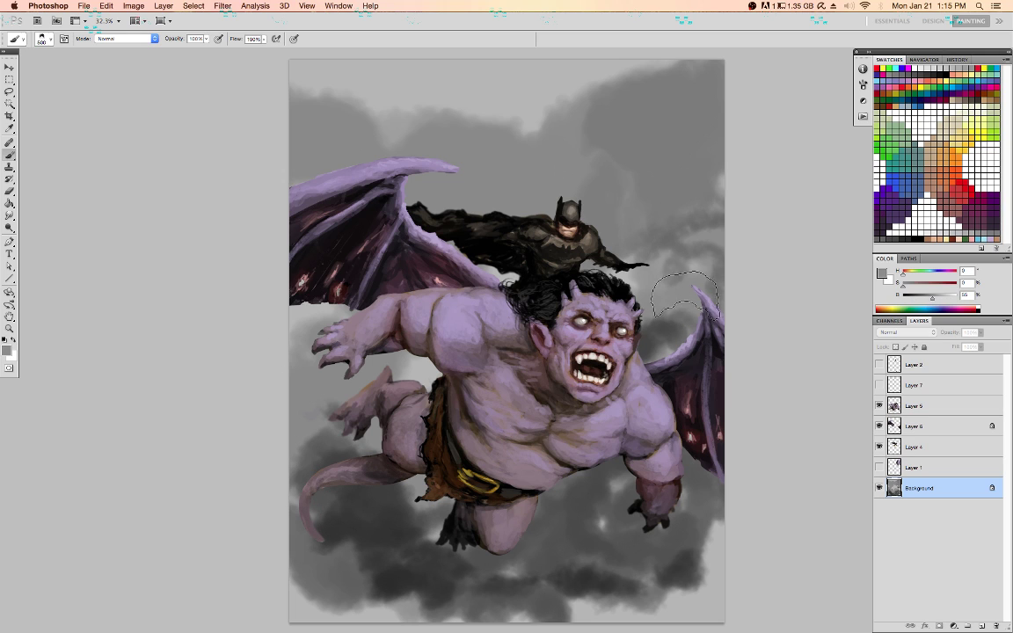
mouse_move(681, 297)
mouse_down()
mouse_move(671, 285)
mouse_move(673, 240)
mouse_up()
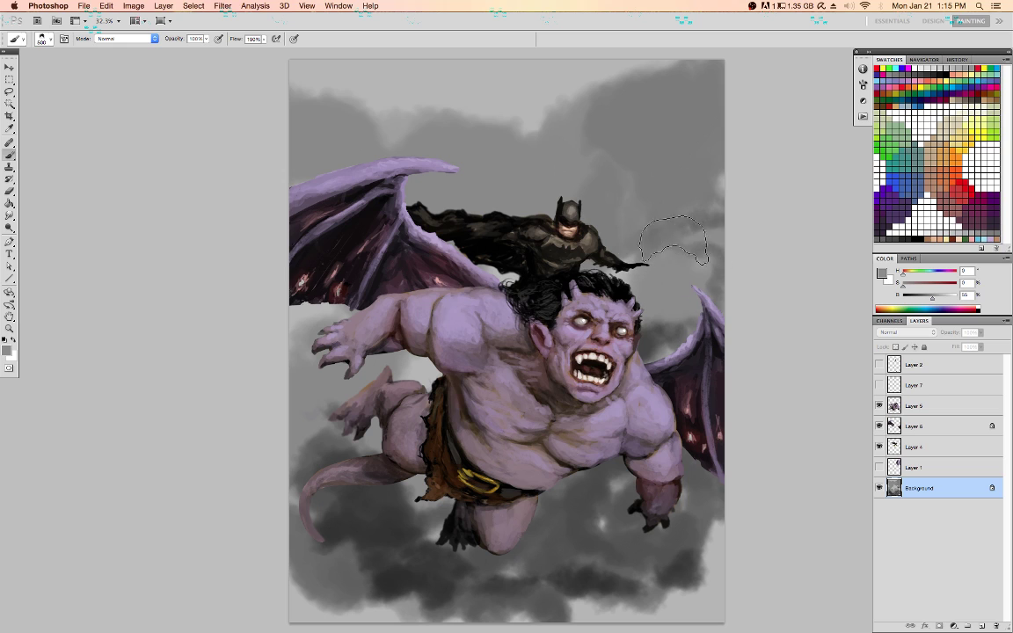
alt+click(564, 141)
mouse_move(545, 145)
mouse_down()
mouse_move(529, 176)
mouse_move(501, 176)
mouse_up()
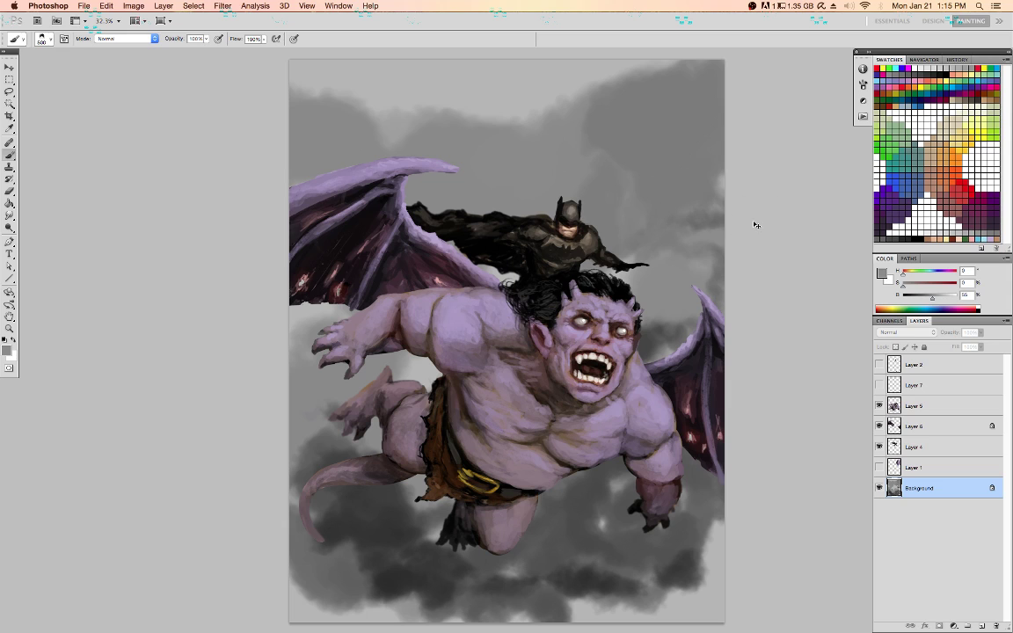
Colorize the Background blue-violet with Hue/Saturation, using a hue of about 231 and a saturation of 25
key(super+u)
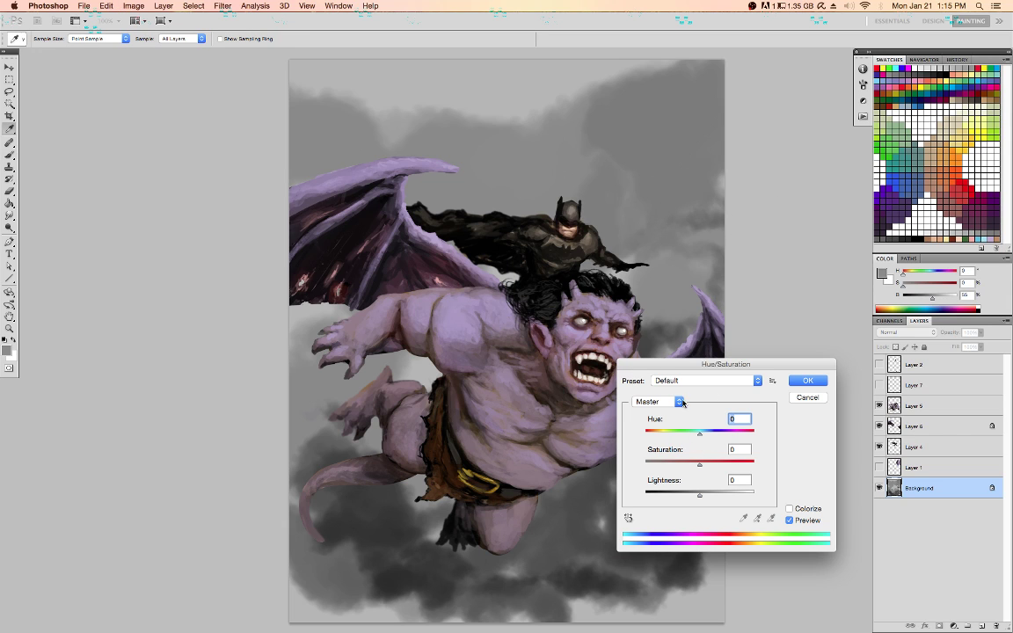
click(790, 510)
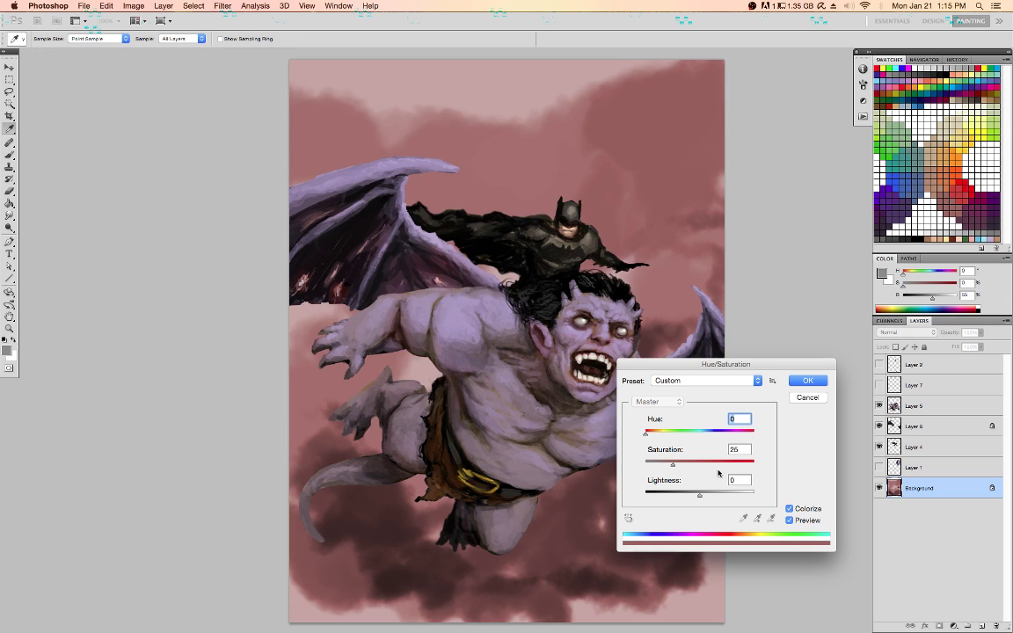
drag(670, 436, 710, 436)
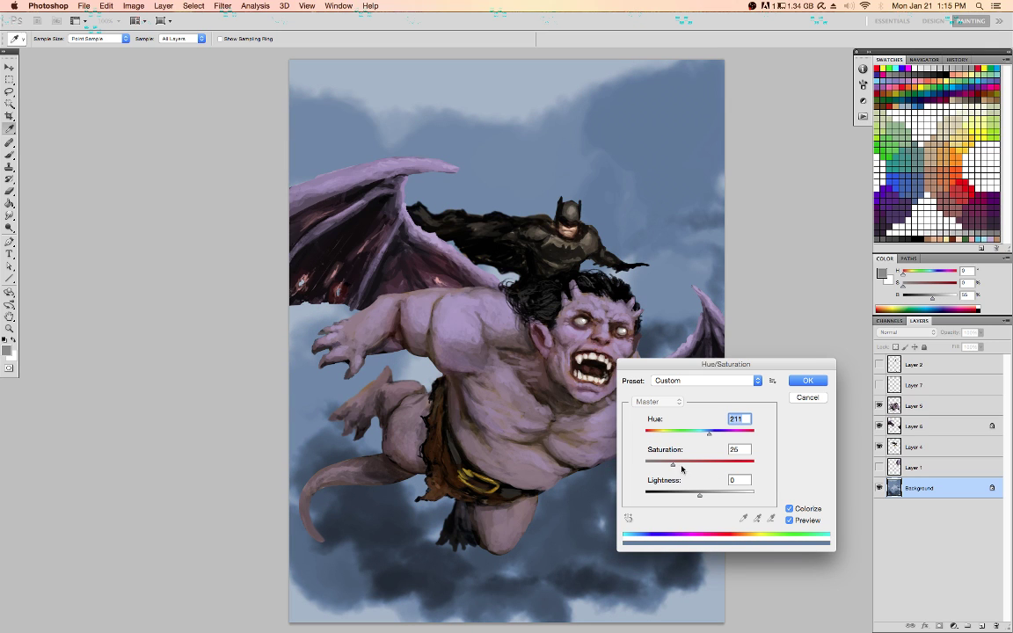
drag(711, 438, 715, 439)
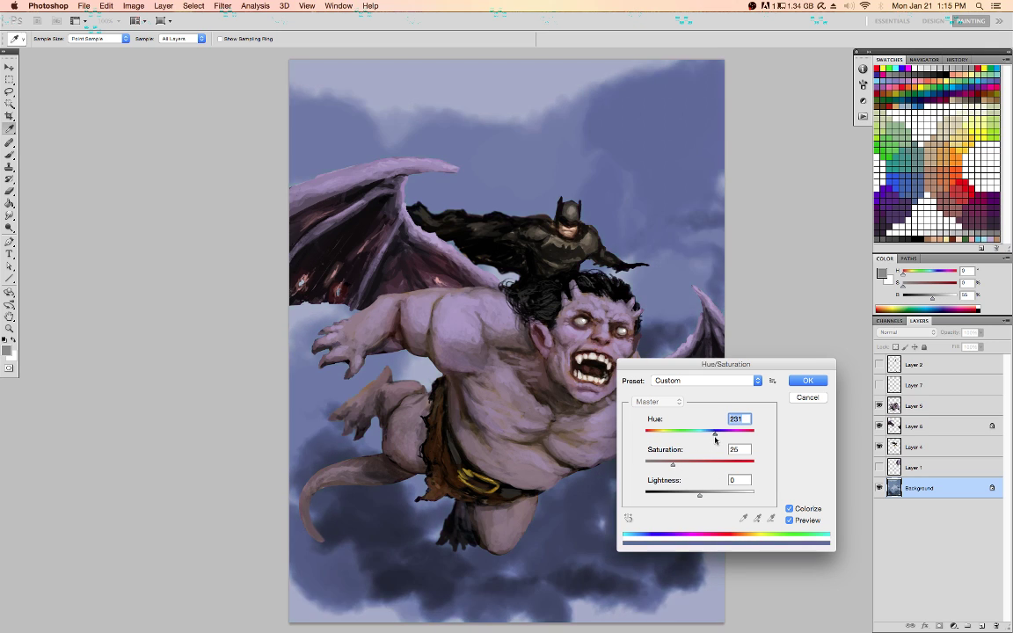
key(Return)
Deepen the clouds below the creature and around its tail on the Background using the 500 px cloud brush in black
key(b)
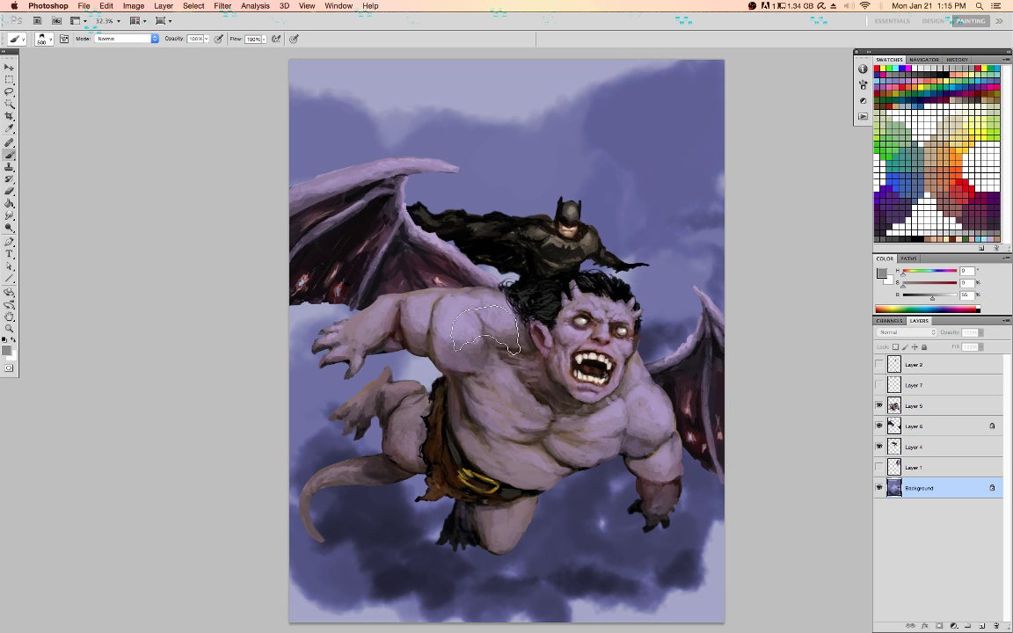
key(d)
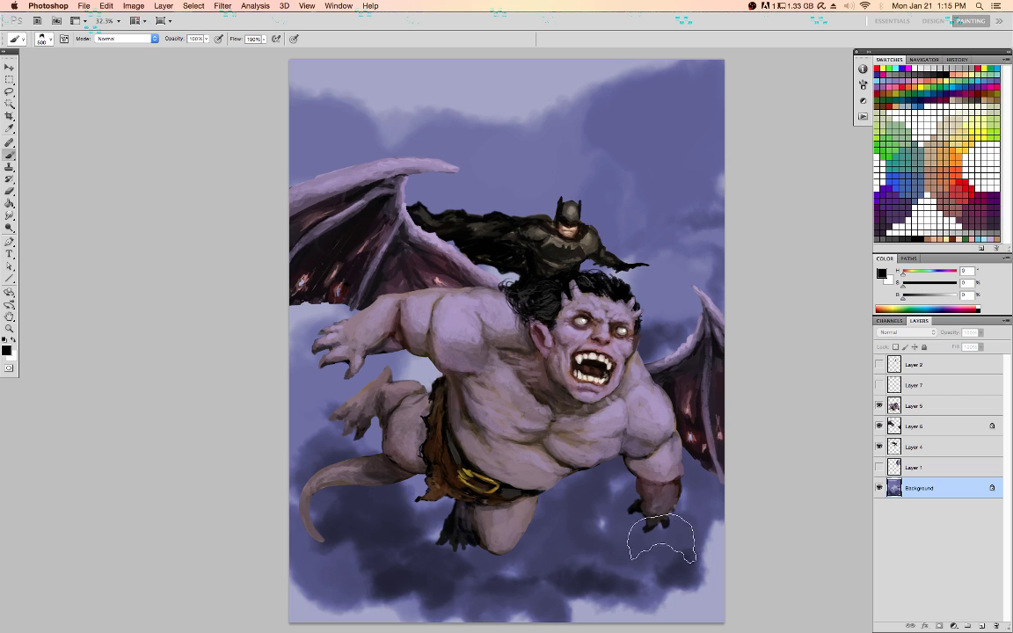
mouse_move(590, 632)
mouse_down()
mouse_move(645, 616)
mouse_move(723, 526)
mouse_move(720, 588)
mouse_move(502, 599)
mouse_move(373, 593)
mouse_move(324, 515)
mouse_move(320, 459)
mouse_move(295, 387)
mouse_move(321, 330)
mouse_up()
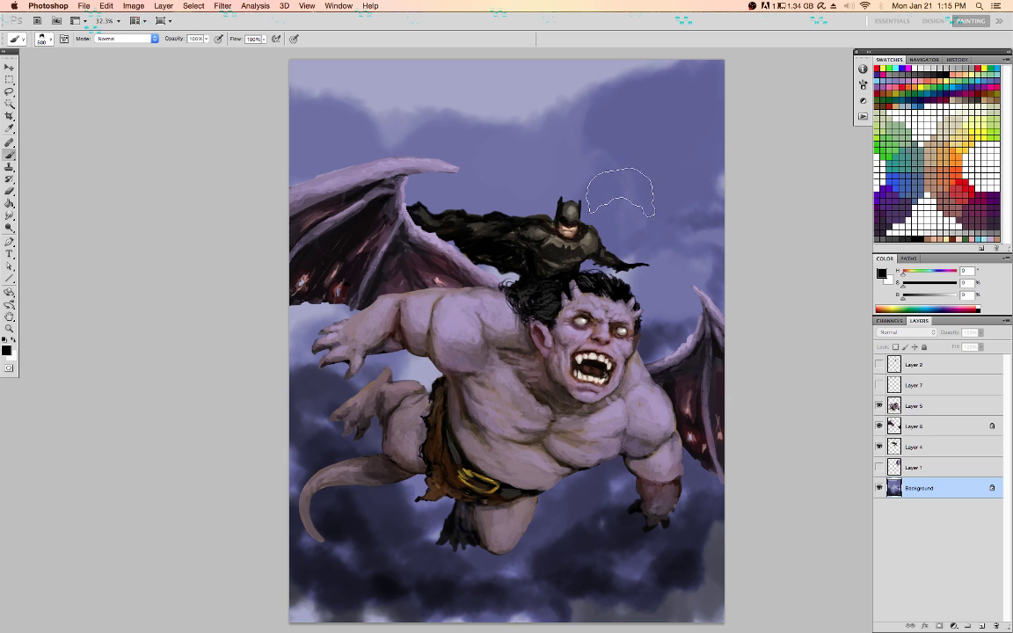
Paint a dark cloud in the upper right sky beside Batman with the cloud brush enlarged to 1000 px, and sample its color
key(bracketright)
key(bracketright)
key(bracketright)
key(bracketright)
key(bracketright)
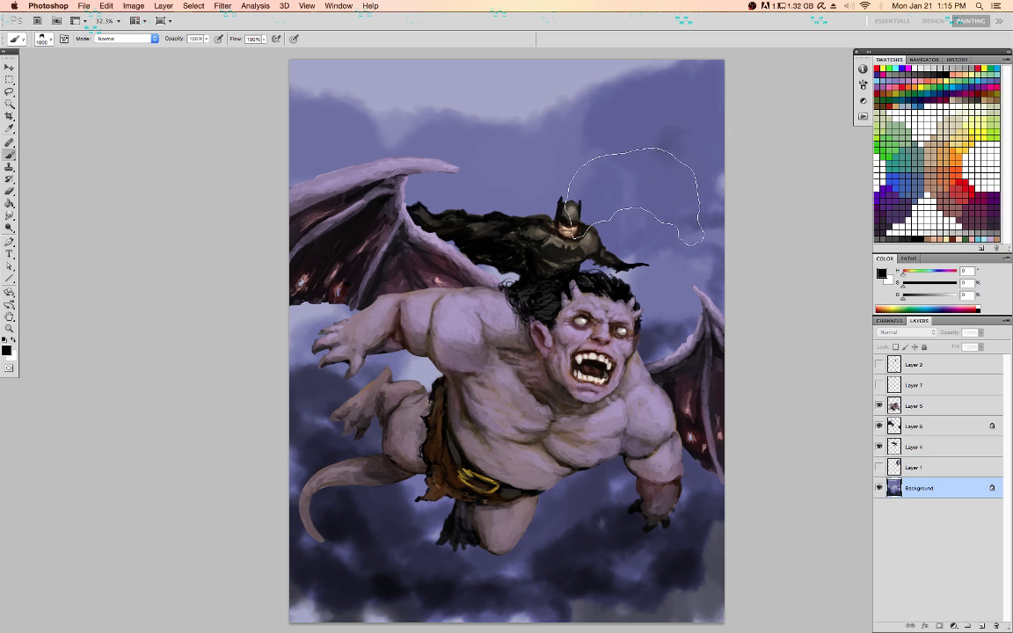
drag(627, 159, 644, 183)
alt+click(659, 182)
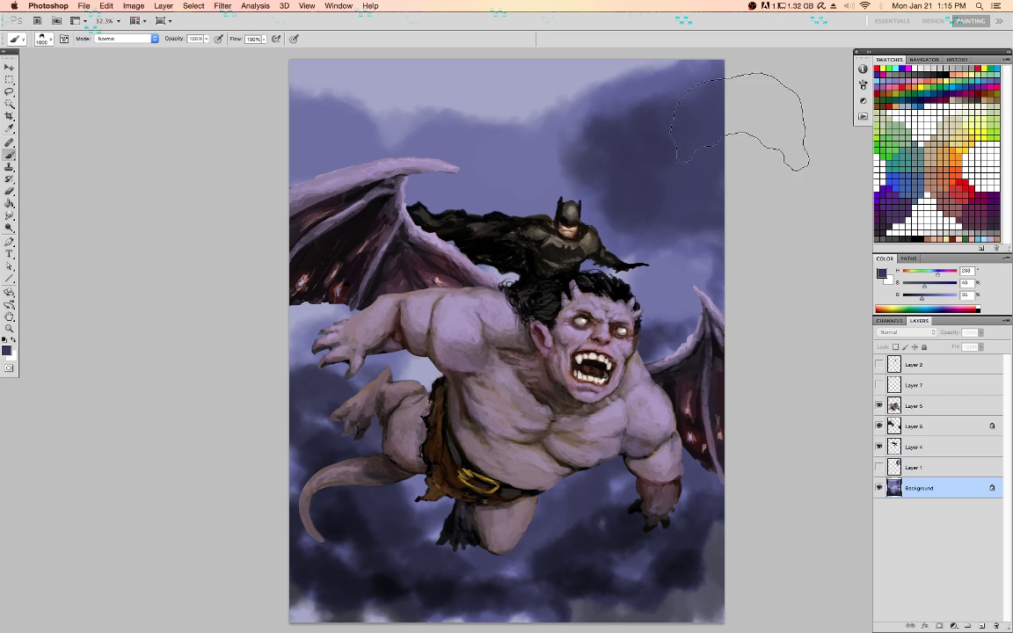
Darken the Background layer overall with a Levels adjustment
key(ctrl+l)
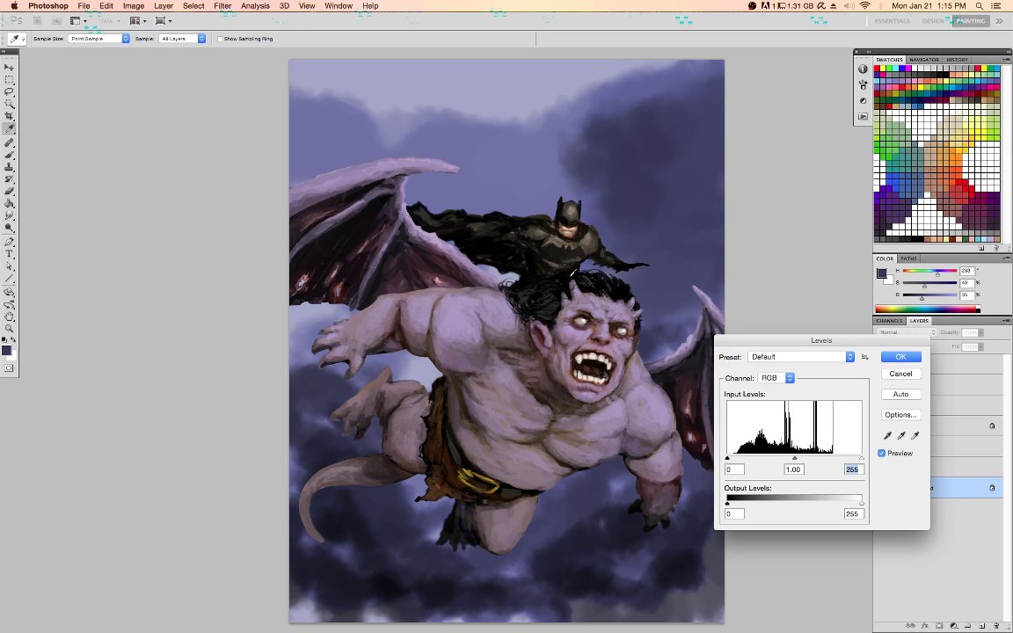
key(Tab)
key(Return)
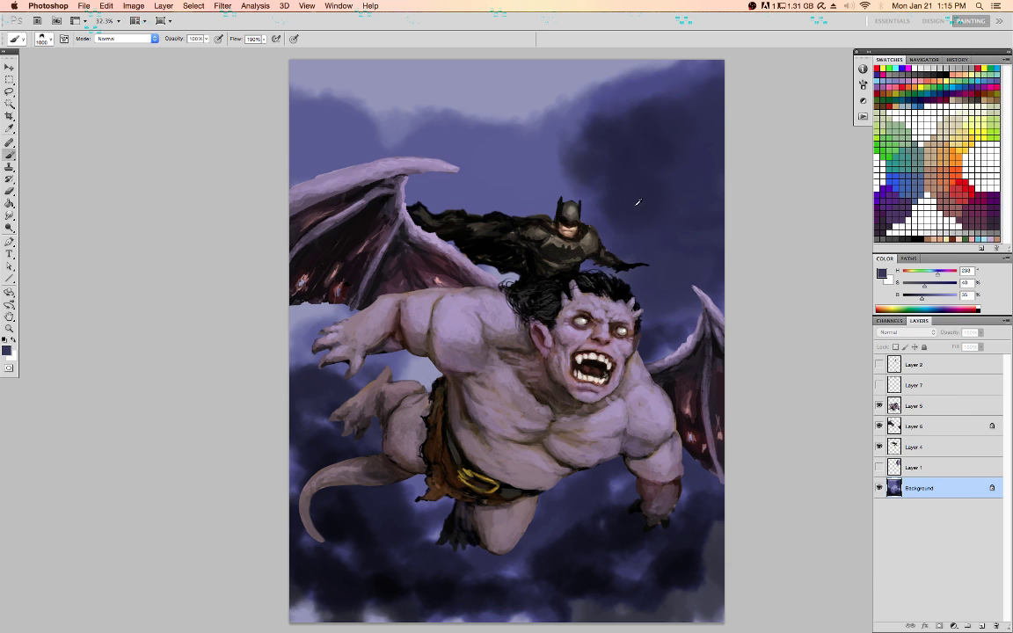
Spread dark blue clouds over the upper right sky and along the lower edge using colors sampled from the Background
alt+click(621, 180)
mouse_move(616, 176)
mouse_down()
mouse_move(517, 263)
mouse_move(499, 232)
mouse_move(588, 71)
mouse_up()
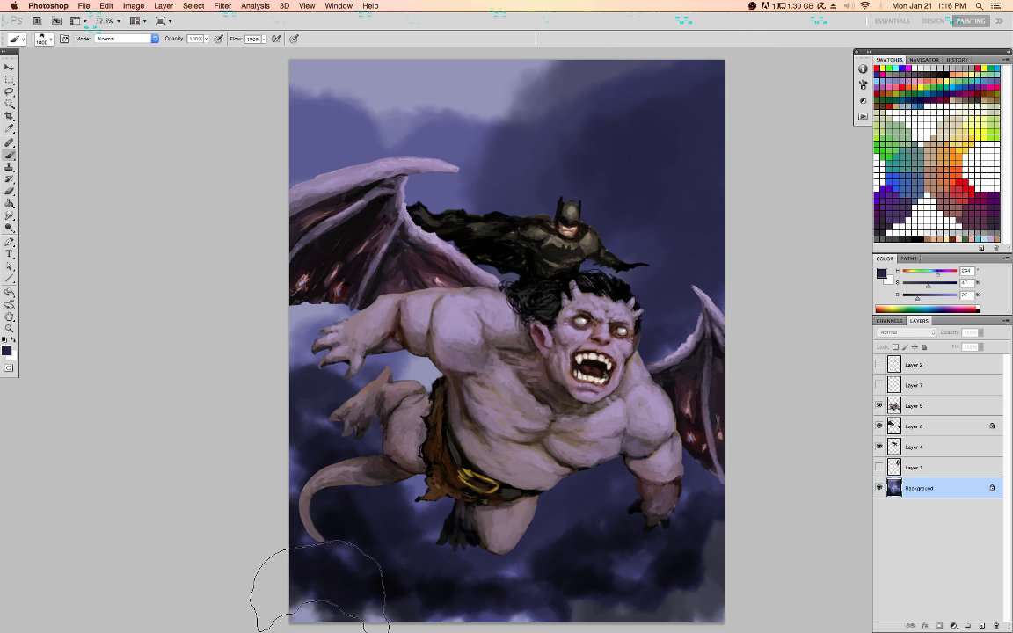
drag(341, 620, 345, 588)
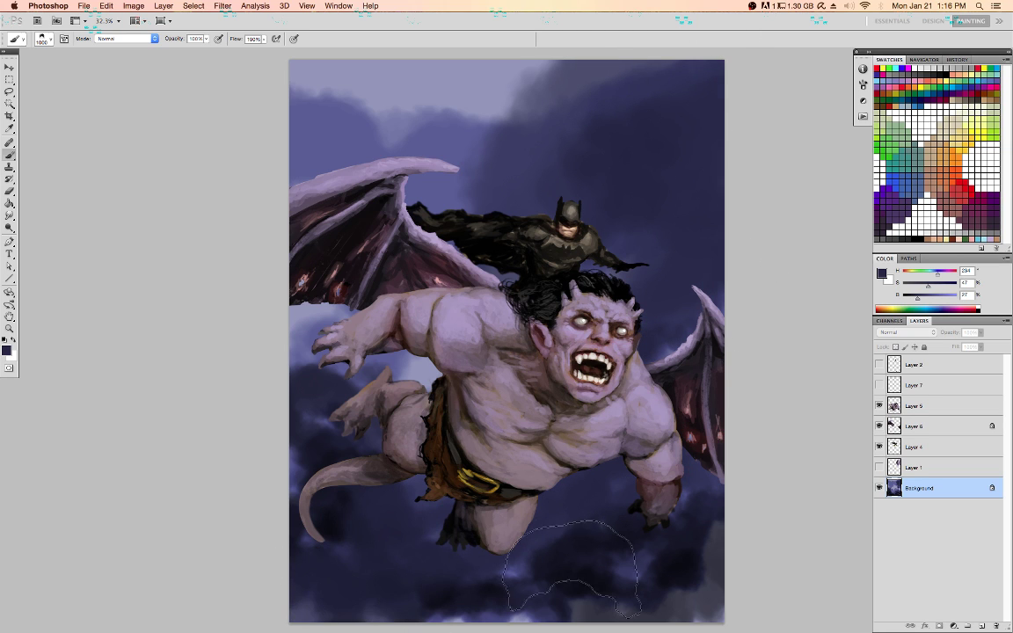
alt+click(582, 565)
mouse_move(554, 561)
mouse_down()
mouse_move(473, 599)
mouse_move(659, 620)
mouse_move(670, 528)
mouse_move(653, 503)
mouse_up()
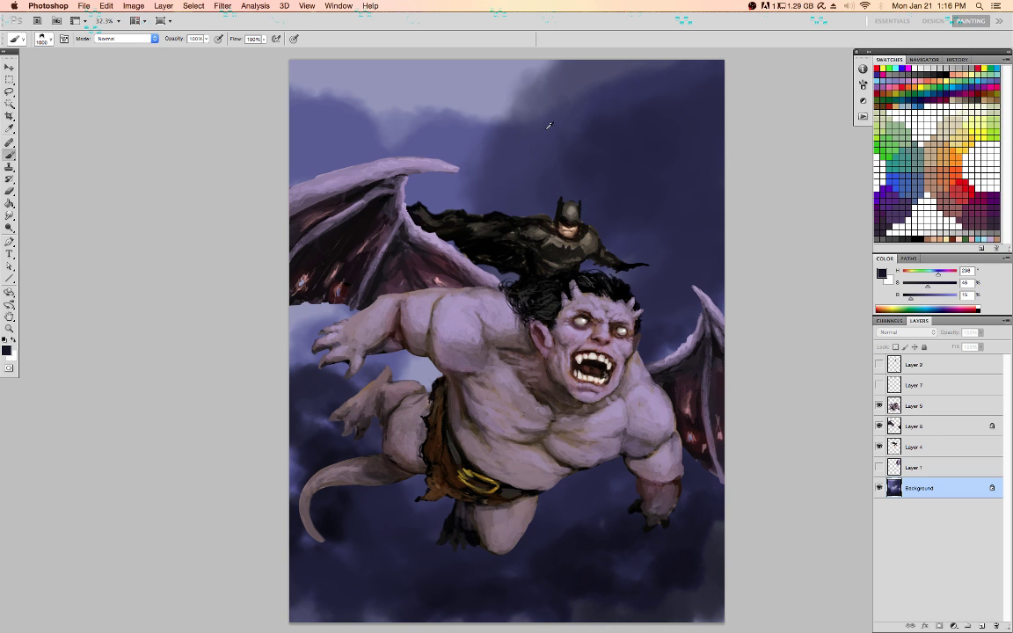
Blend the pale upper sky into the clouds with sampled blues, and deepen the clouds right of Batman and below the creature with black
mouse_move(546, 99)
mouse_down()
mouse_move(493, 114)
mouse_move(371, 113)
mouse_move(340, 95)
mouse_up()
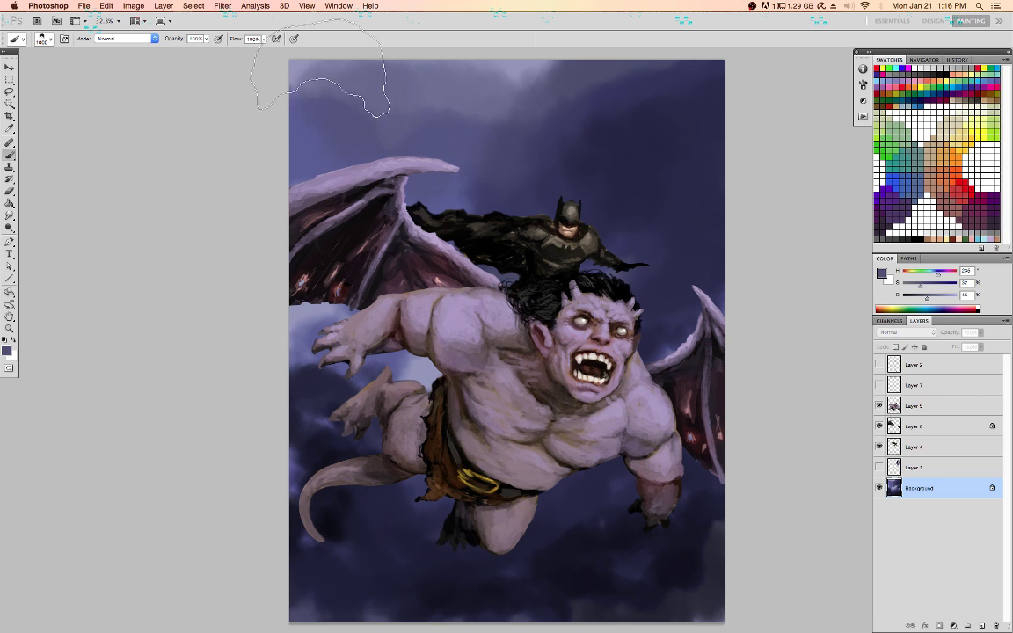
mouse_move(479, 175)
mouse_down()
mouse_move(460, 173)
mouse_move(471, 160)
mouse_up()
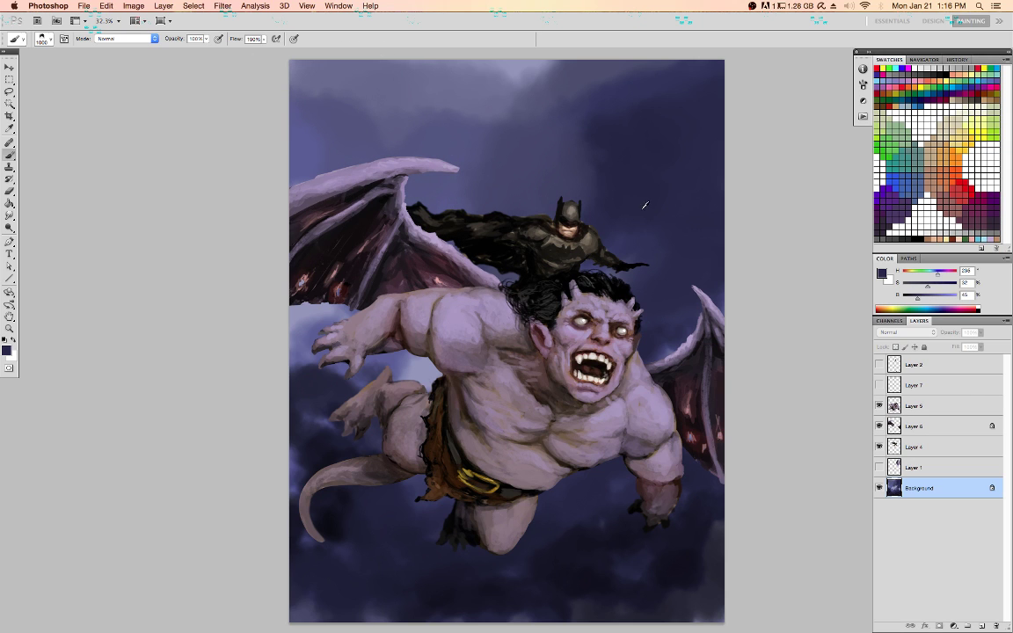
drag(618, 177, 583, 173)
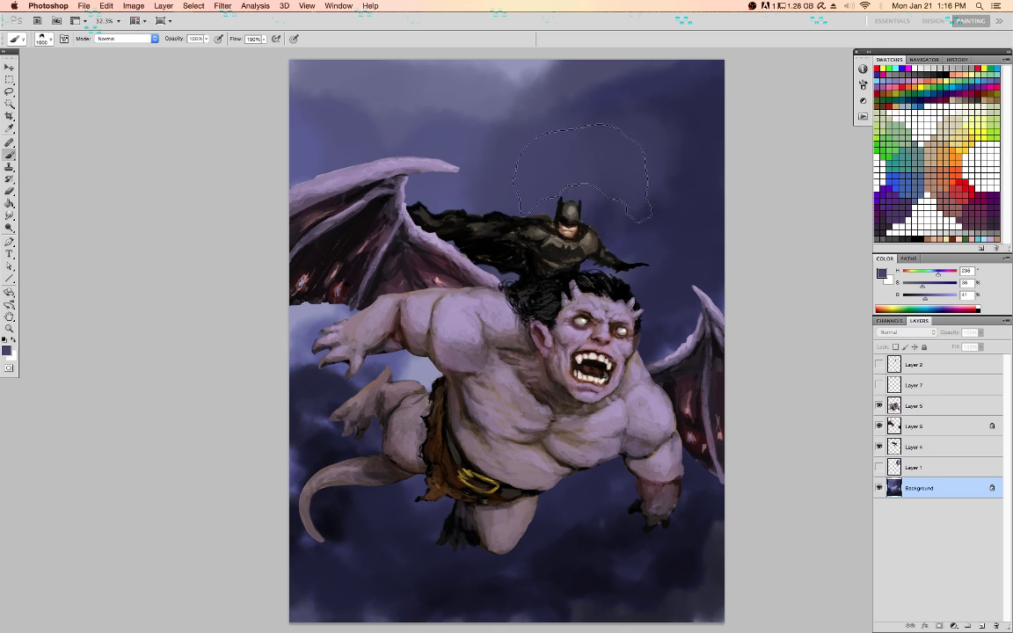
alt+click(651, 244)
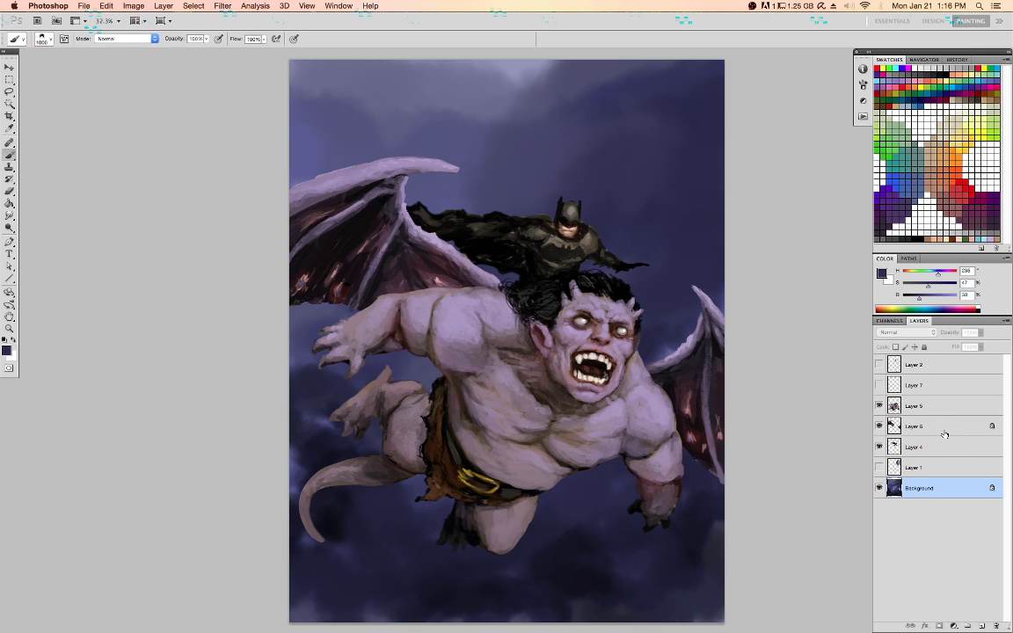
key(d)
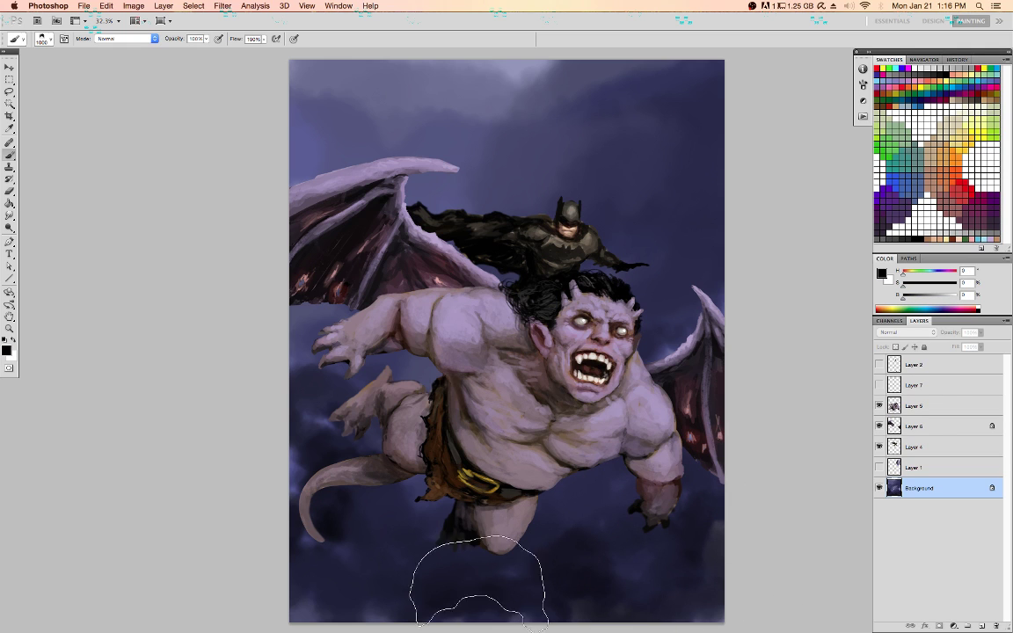
mouse_move(652, 233)
mouse_down()
mouse_move(631, 206)
mouse_move(566, 274)
mouse_up()
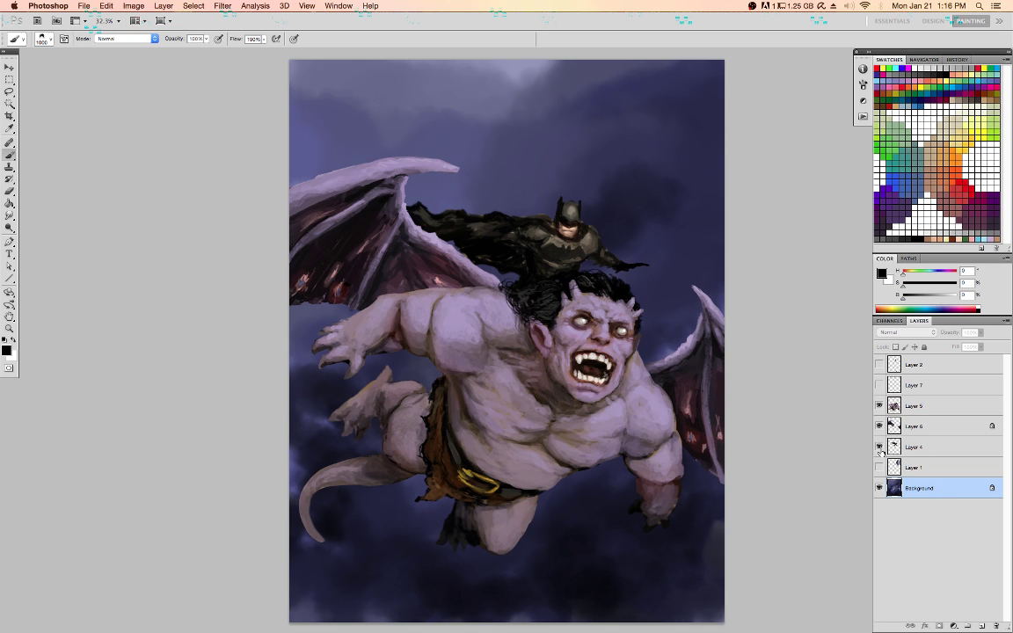
Add a Levels adjustment layer clipped to Layer 5 and set its midtones to 0.78 to darken the creature
click(938, 427)
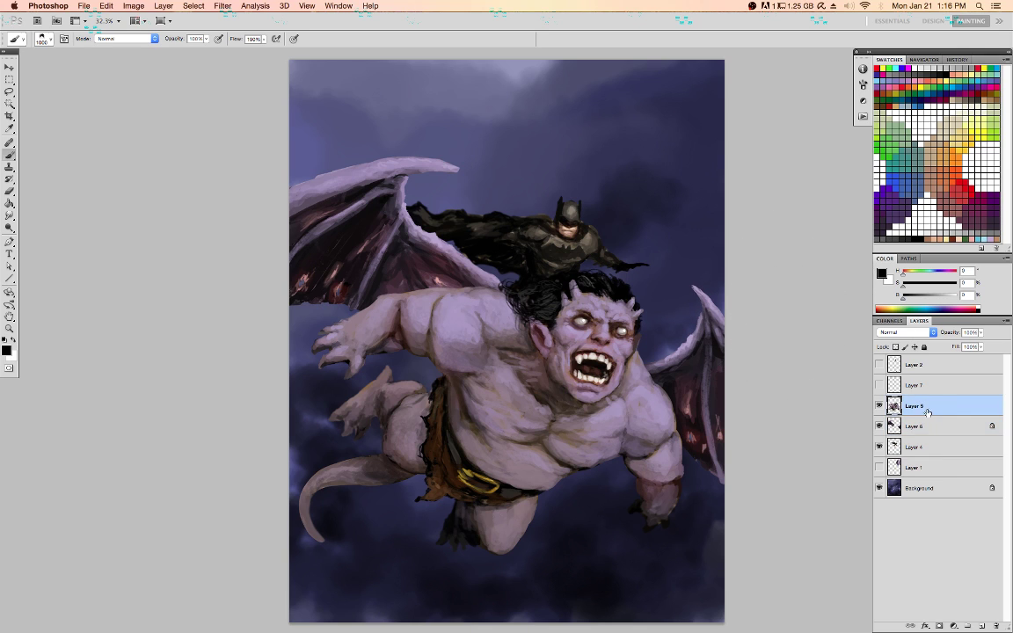
key(ctrl+l)
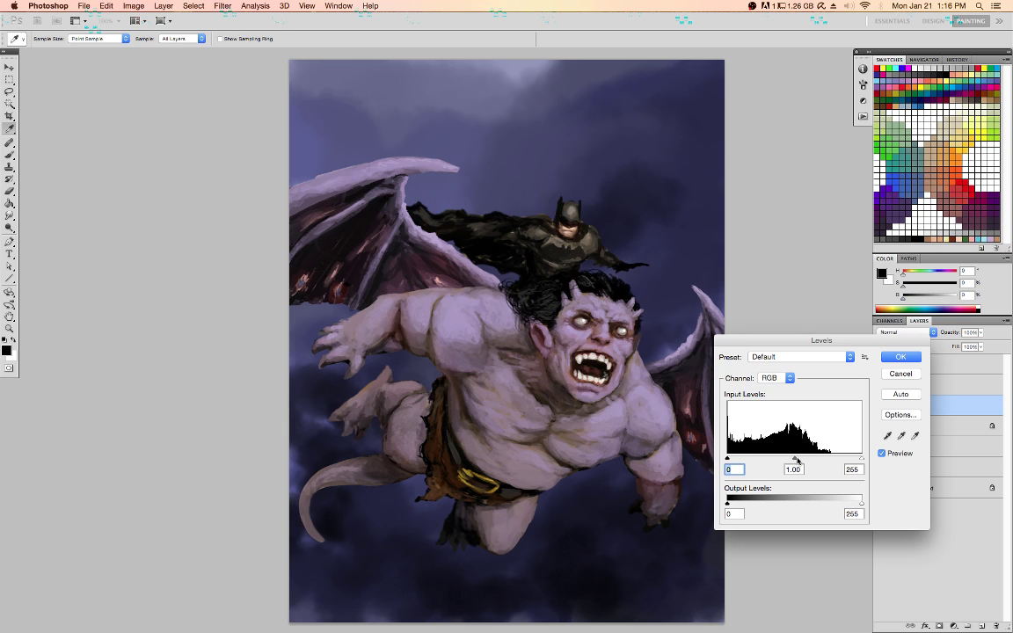
key(Escape)
click(863, 100)
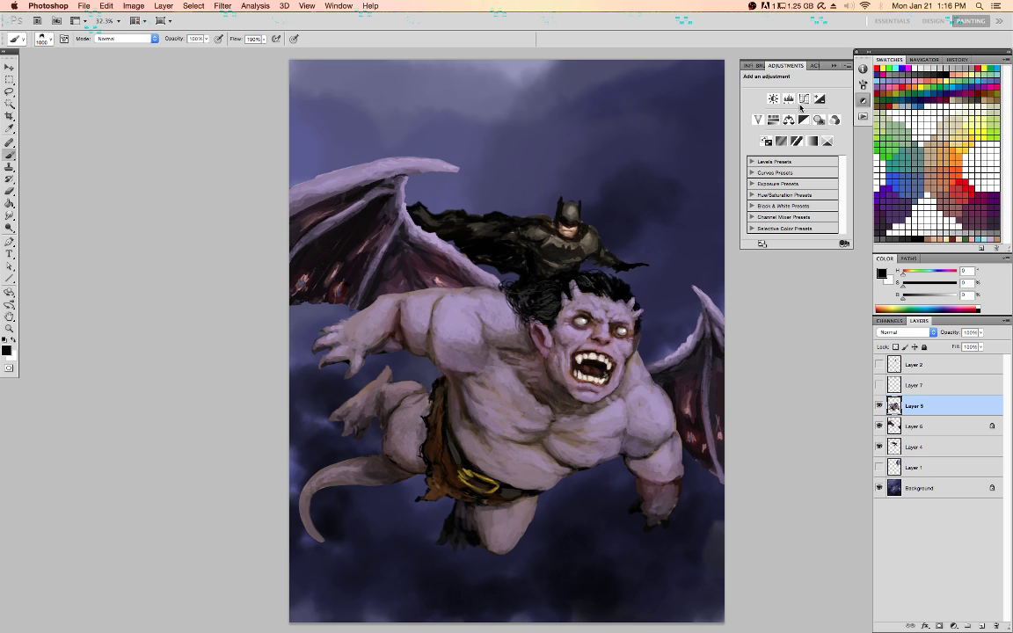
alt+click(758, 121)
click(642, 145)
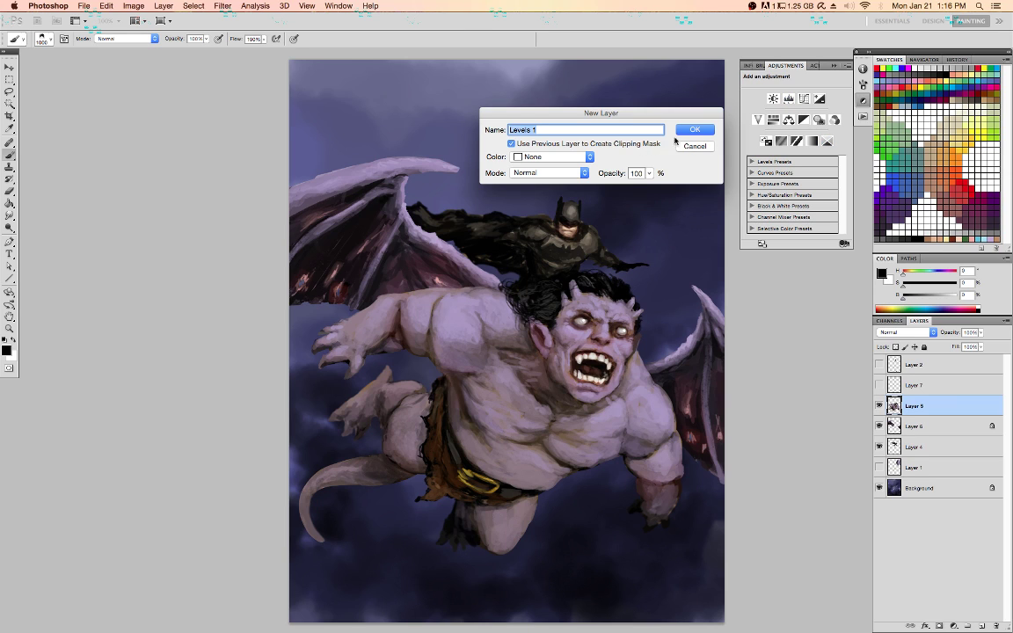
click(699, 131)
drag(805, 159, 810, 160)
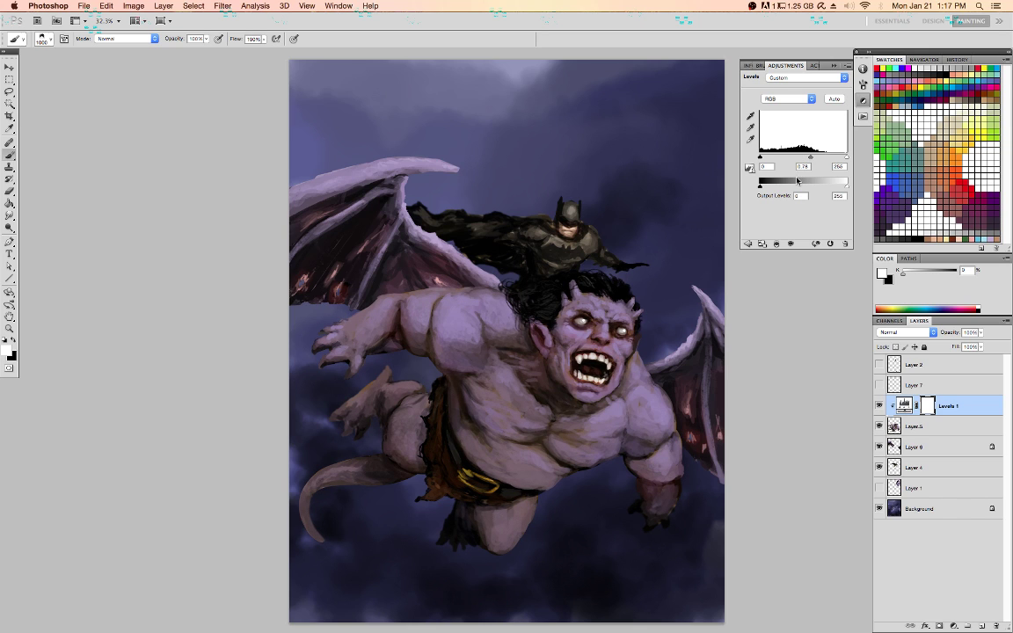
Finish the Levels adjustment and move the hidden Layer 1 up between Layer 2 and Layer 7
click(807, 165)
key(Return)
click(863, 102)
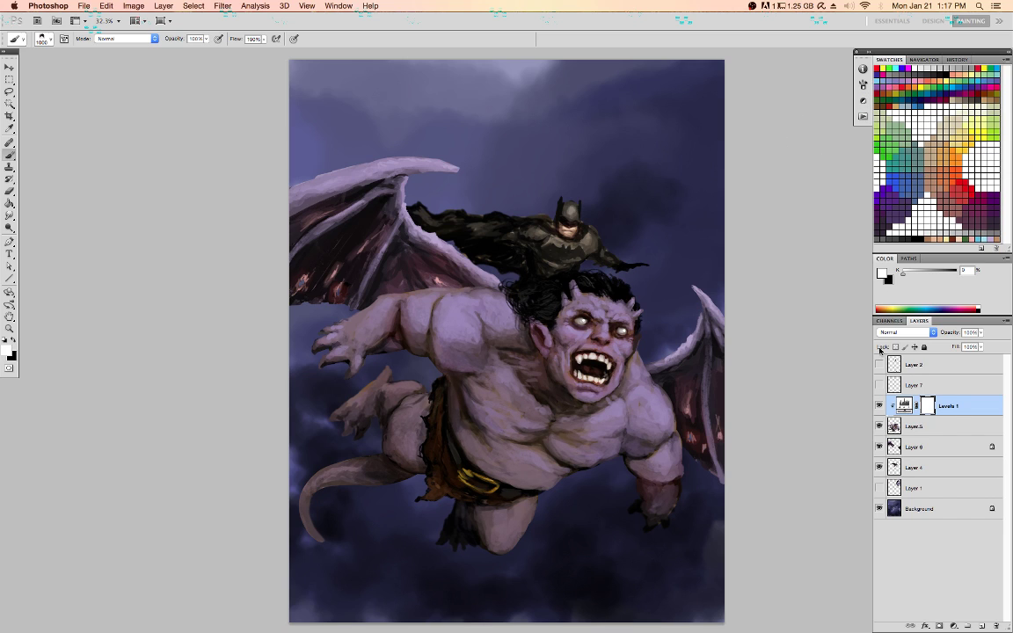
click(930, 508)
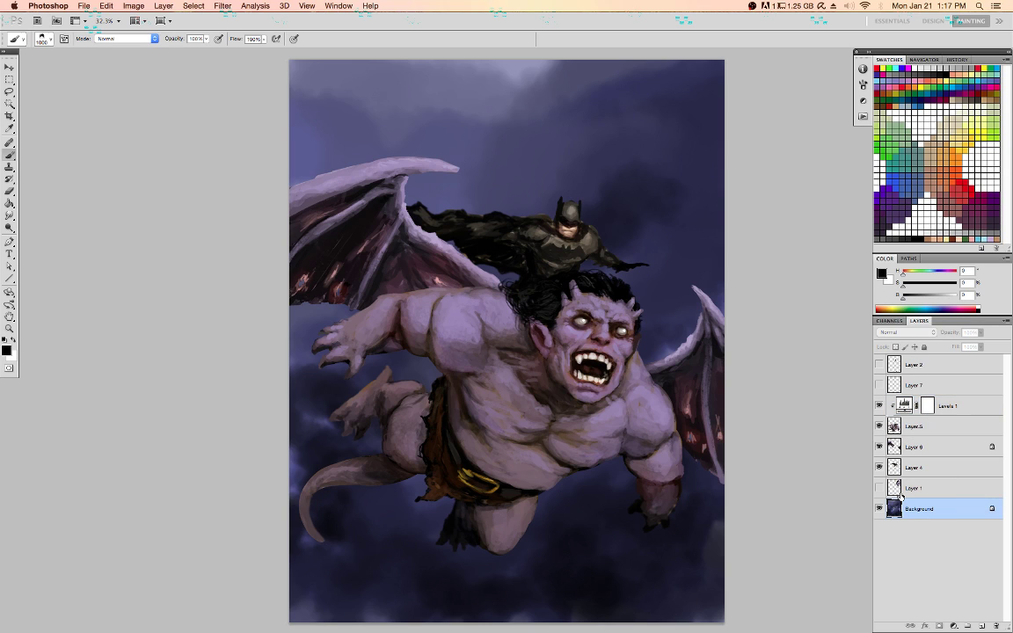
drag(962, 385, 963, 385)
click(936, 491)
click(938, 509)
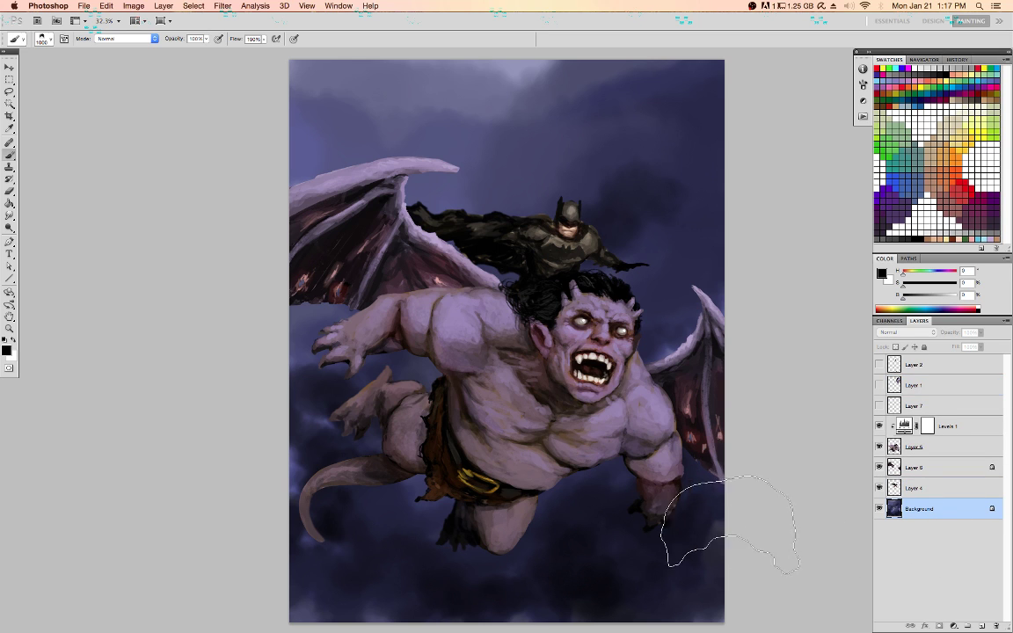
Create a new empty layer and place it above the Levels 1 adjustment layer
click(982, 625)
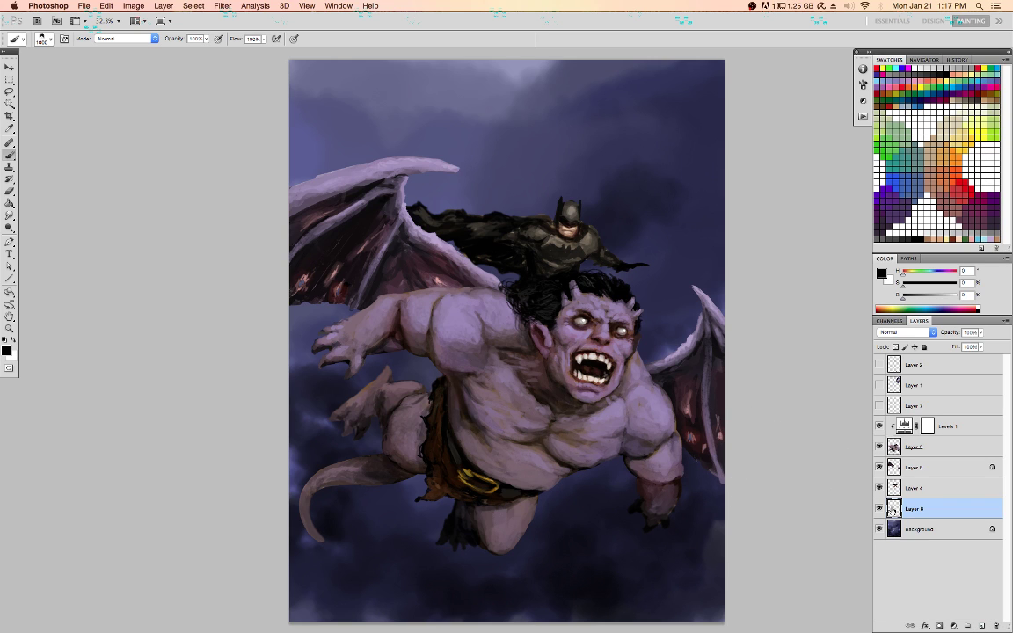
click(954, 431)
click(982, 624)
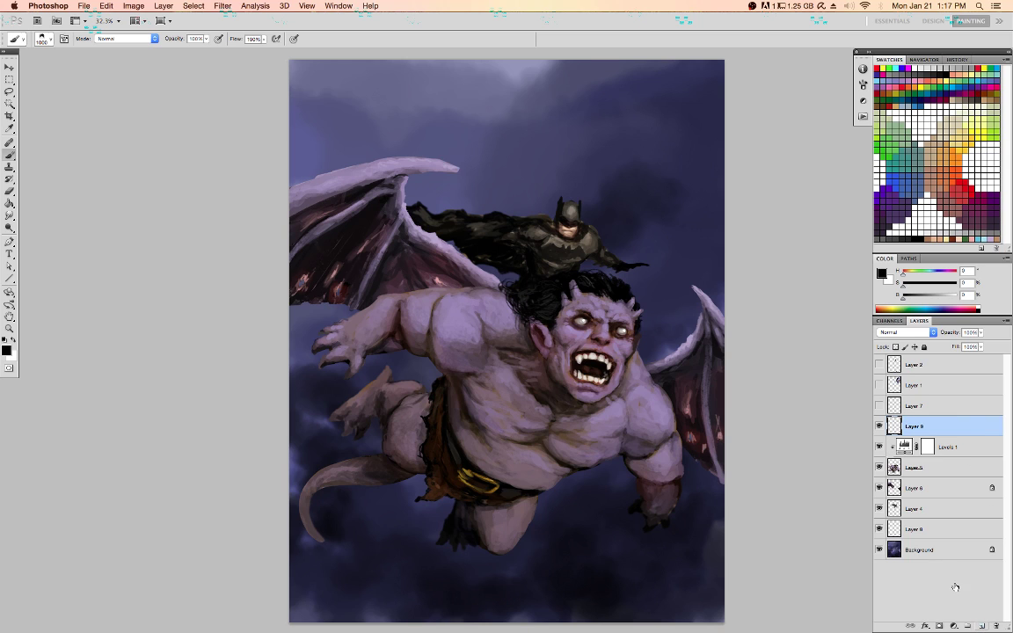
key(super+z)
drag(939, 516, 959, 403)
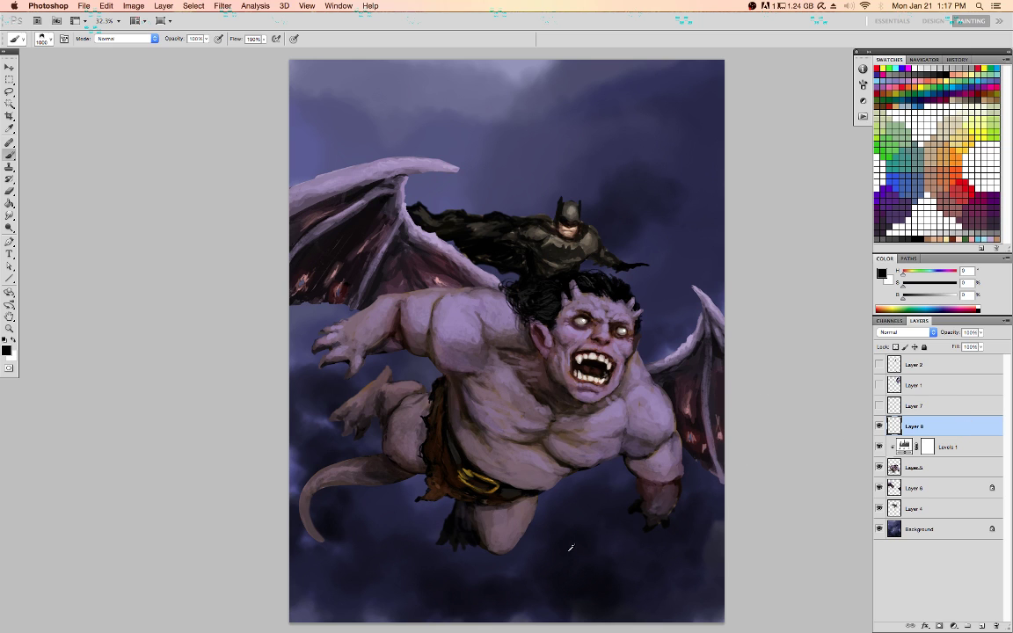
Paint a wisp of mist over Batman's cape on Layer 8, using a 700 px brush and a blue sampled from the sky
alt+click(620, 473)
key(bracketleft)
key(bracketleft)
key(bracketleft)
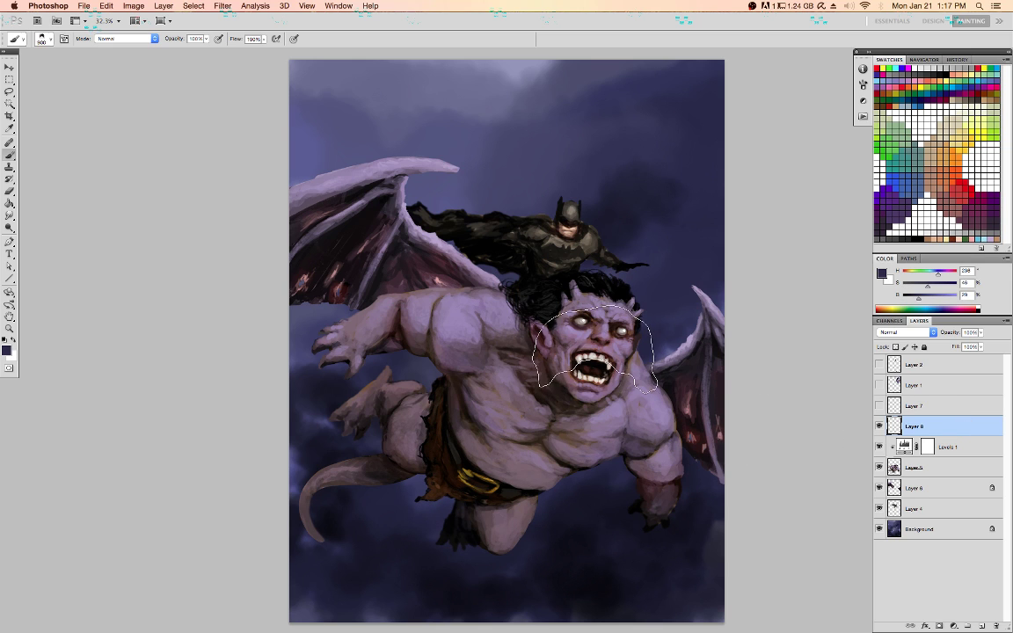
alt+click(537, 173)
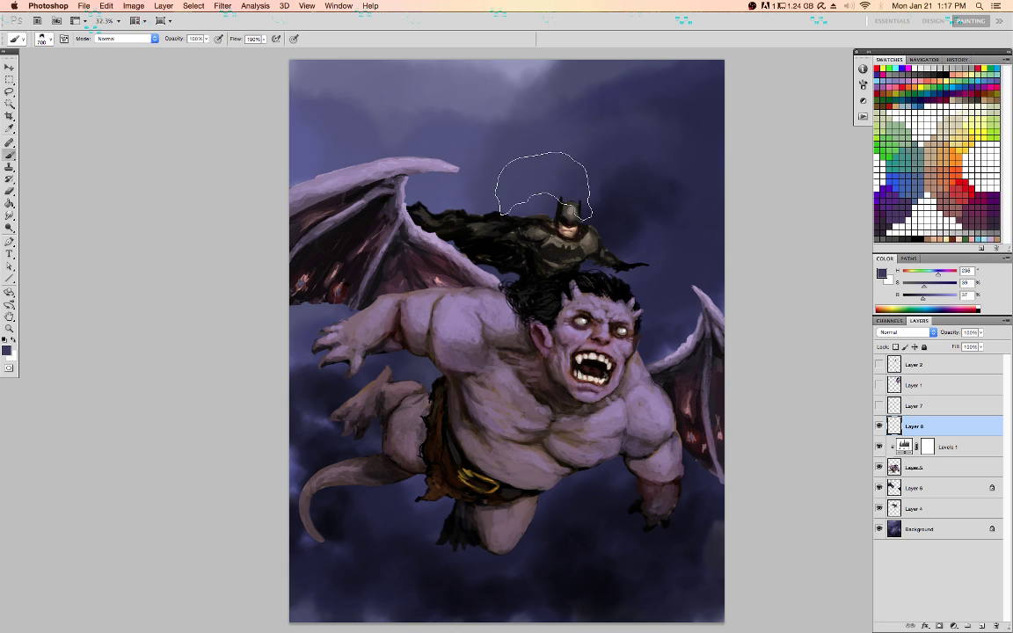
drag(497, 220, 475, 230)
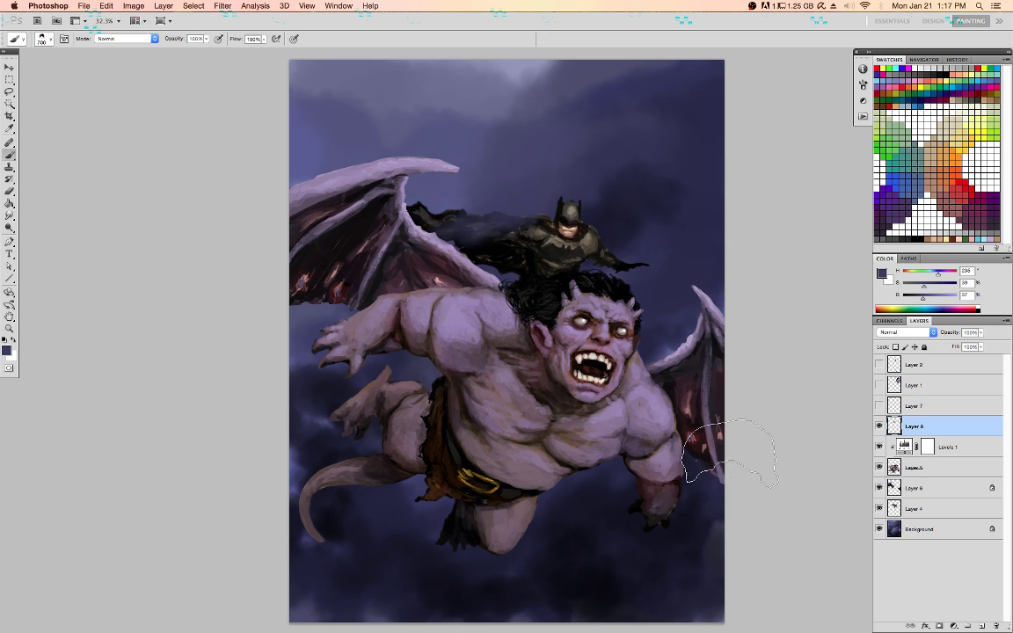
Spread the same blue mist over the creature's lowered hand, right wing tip and trailing leg, and along the lower clouds
mouse_move(727, 449)
mouse_down()
mouse_move(701, 500)
mouse_move(622, 537)
mouse_up()
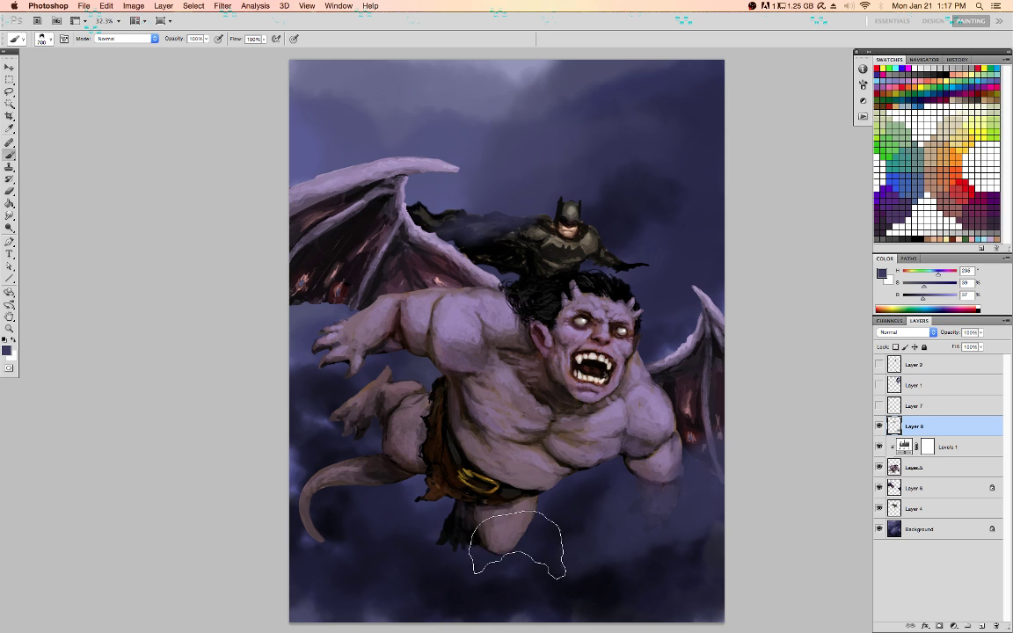
drag(503, 545, 461, 552)
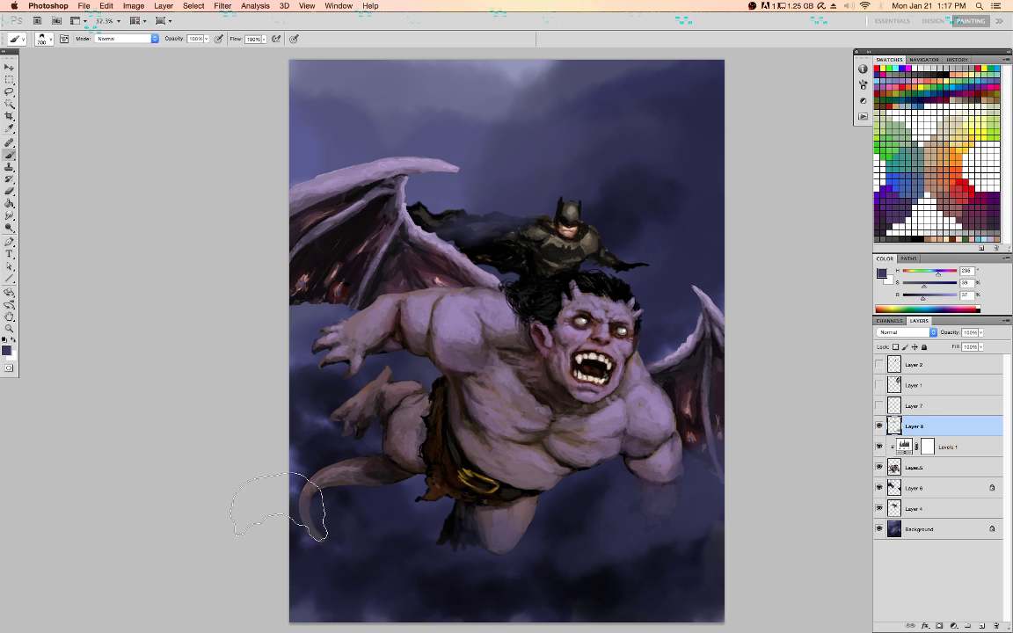
drag(401, 495, 379, 451)
drag(390, 528, 541, 550)
mouse_move(460, 581)
mouse_down()
mouse_move(495, 587)
mouse_move(599, 555)
mouse_move(603, 566)
mouse_up()
Fill a tall black rectangle on a new layer above the Background and position it behind Batman, just right of his head
click(924, 529)
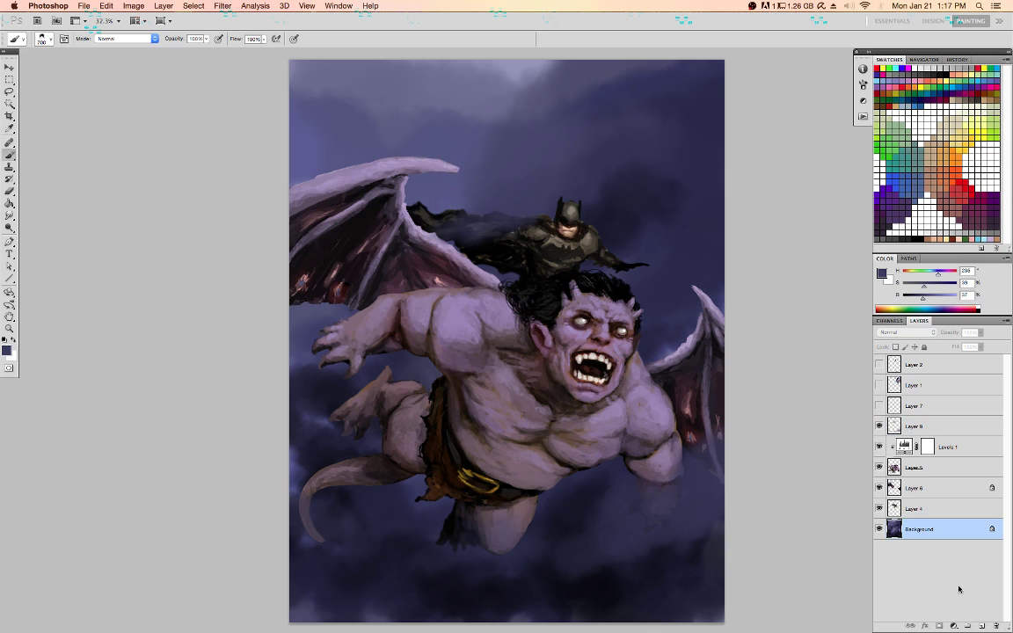
click(982, 626)
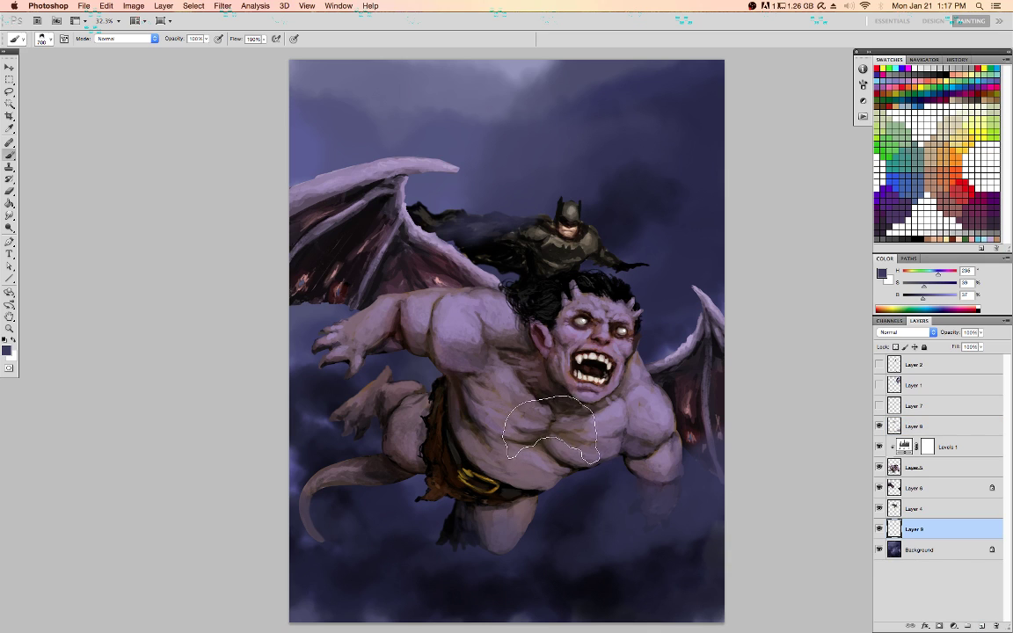
key(m)
key(d)
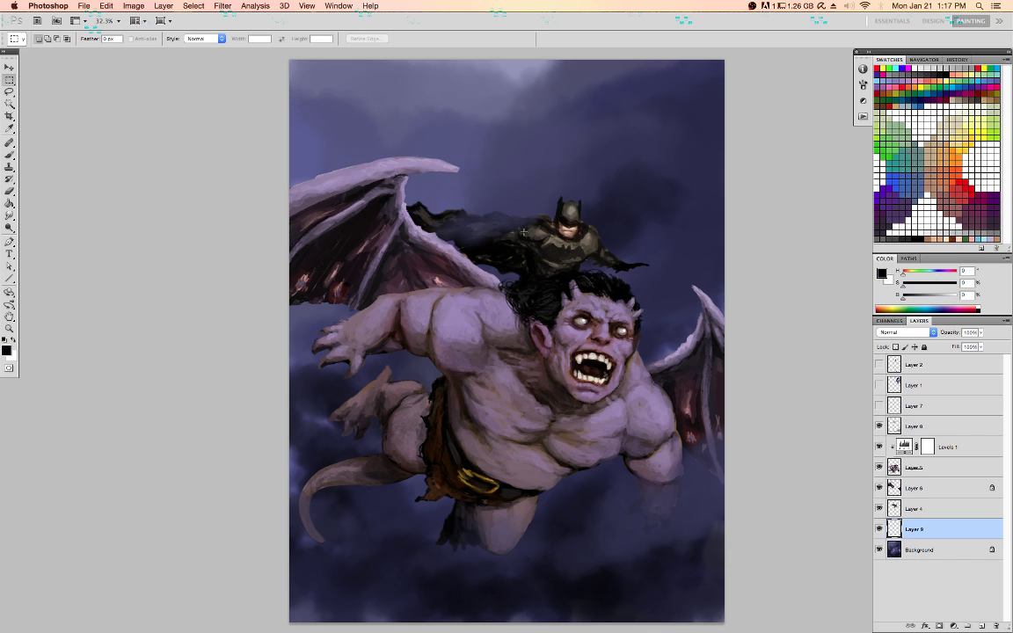
drag(531, 406, 526, 424)
key(alt+BackSpace)
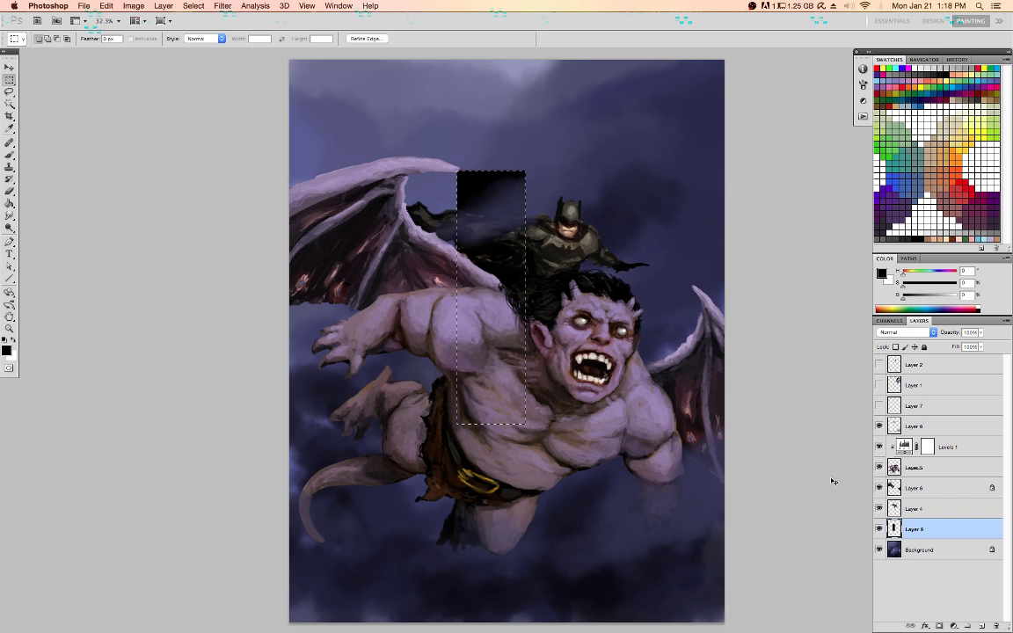
key(super+d)
key(v)
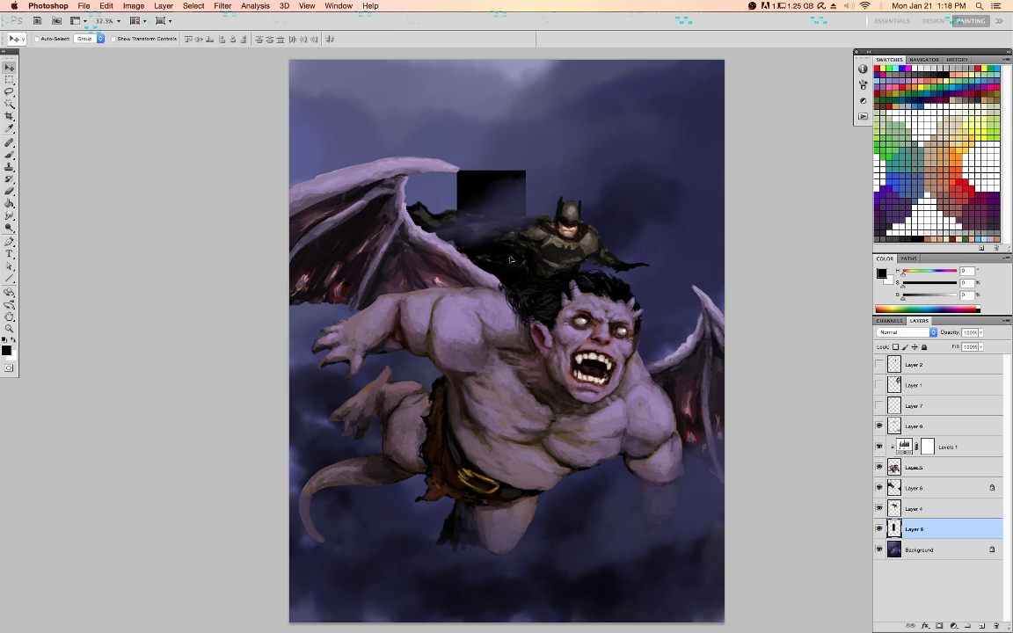
drag(509, 197, 620, 209)
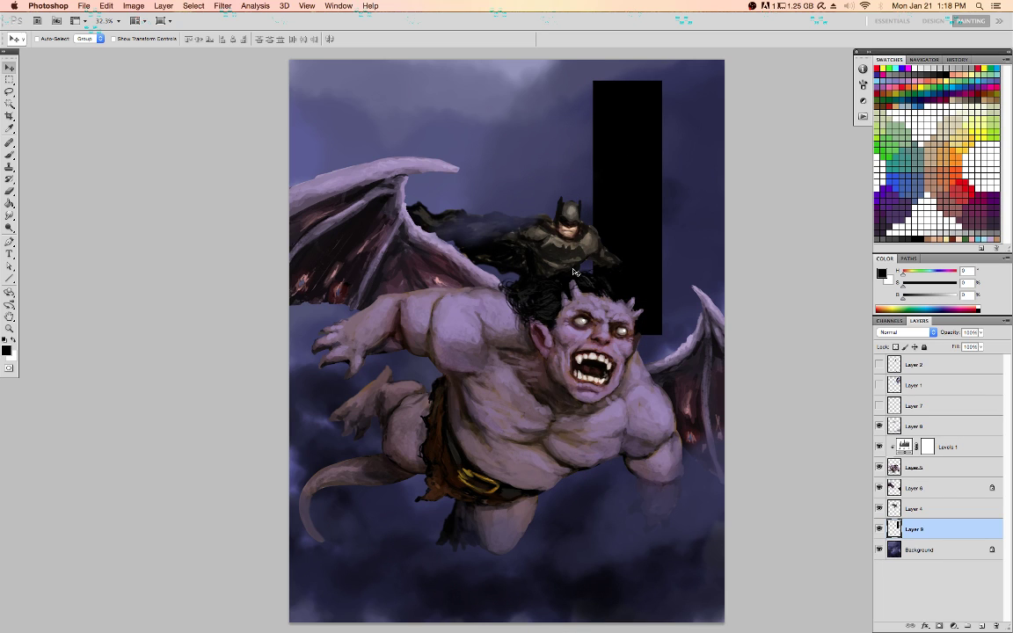
Add an empty layer above the black building shape, and cut off the shape's upper right corner diagonally on Layer 9
key(super+shift+n)
key(Return)
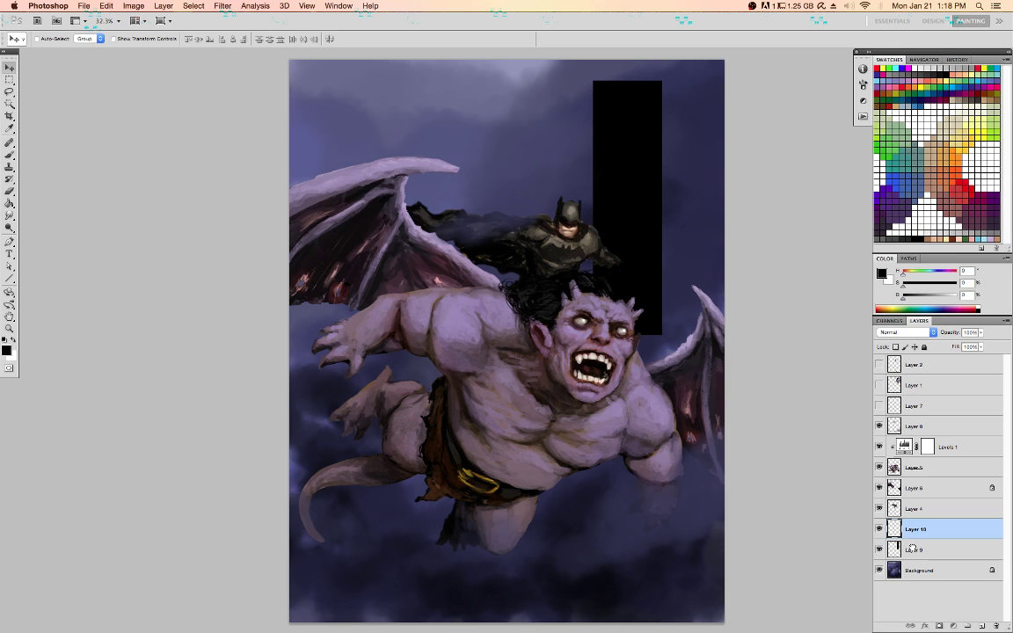
key(alt+bracketleft)
key(l)
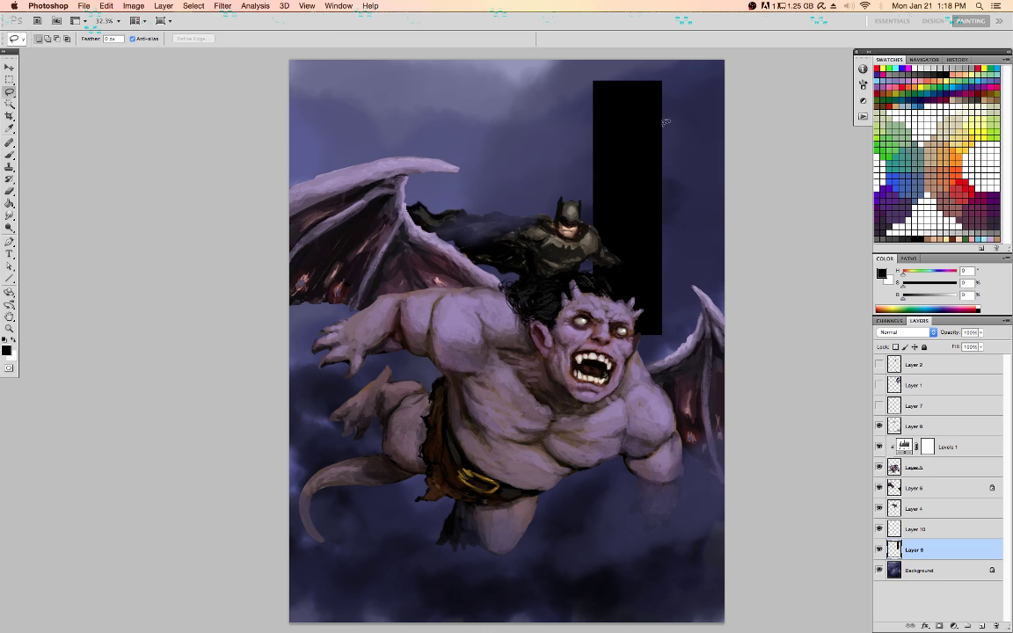
key(shift+l)
click(638, 75)
click(668, 110)
click(682, 87)
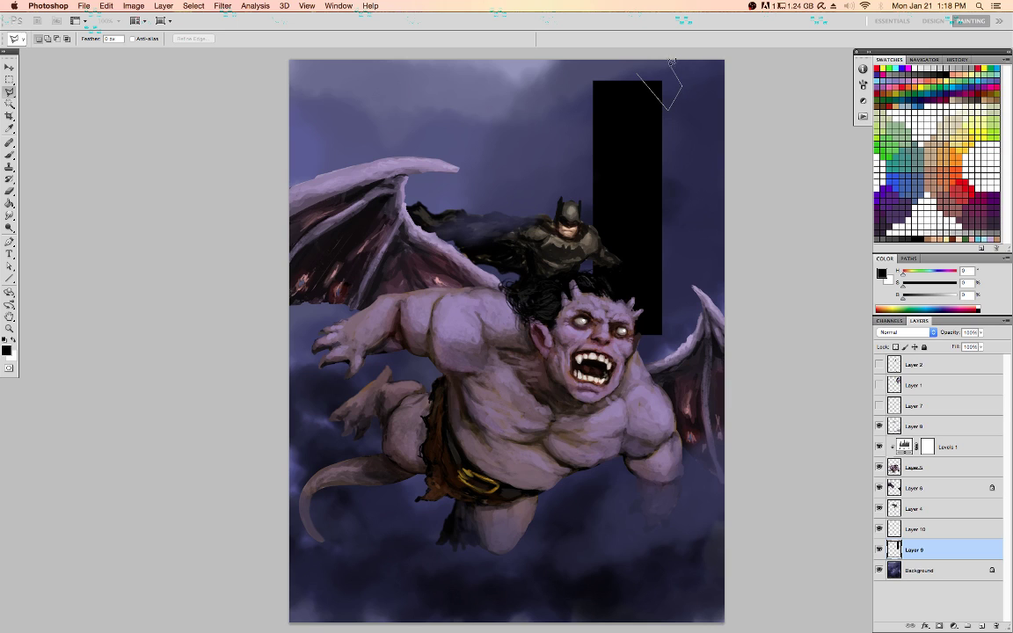
double_click(670, 65)
key(Delete)
key(BackSpace)
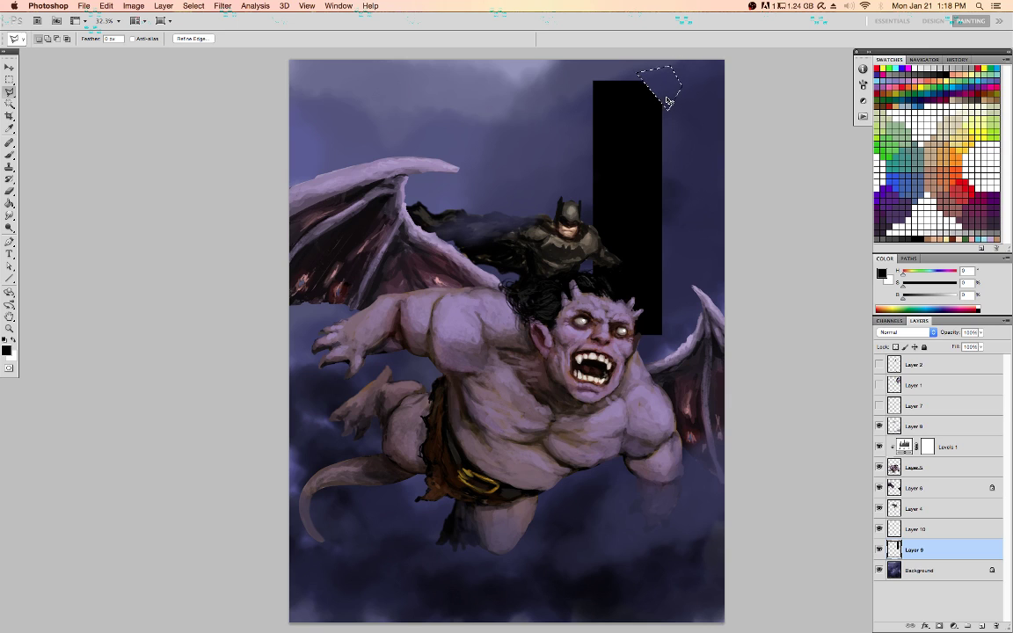
key(super+d)
Activate the empty Layer 10 and choose the 36 px rough-textured brush preset
key(alt+bracketright)
key(m)
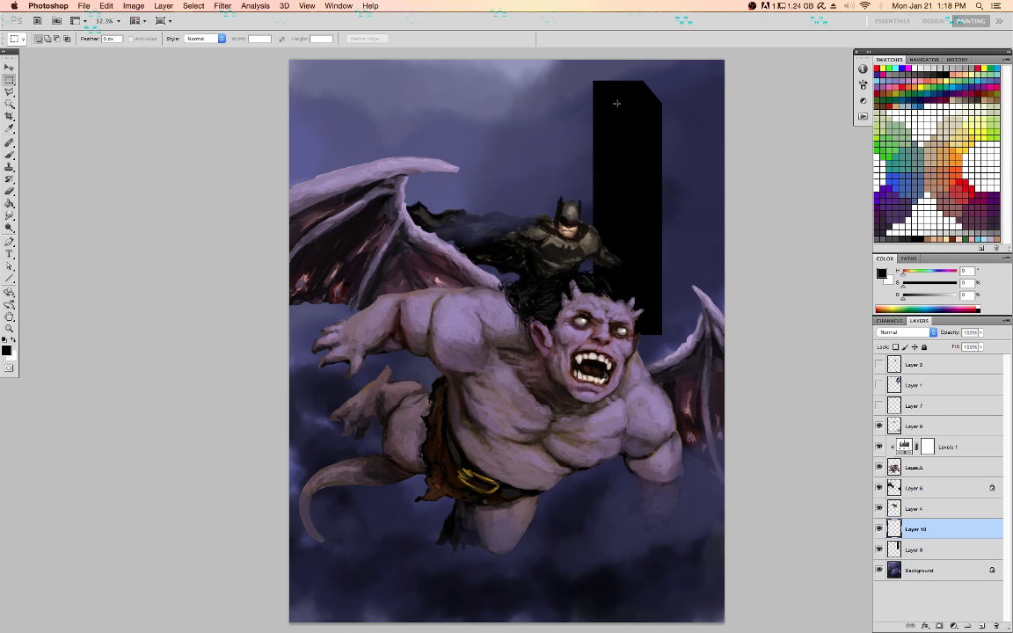
drag(620, 88, 641, 91)
click(648, 115)
key(b)
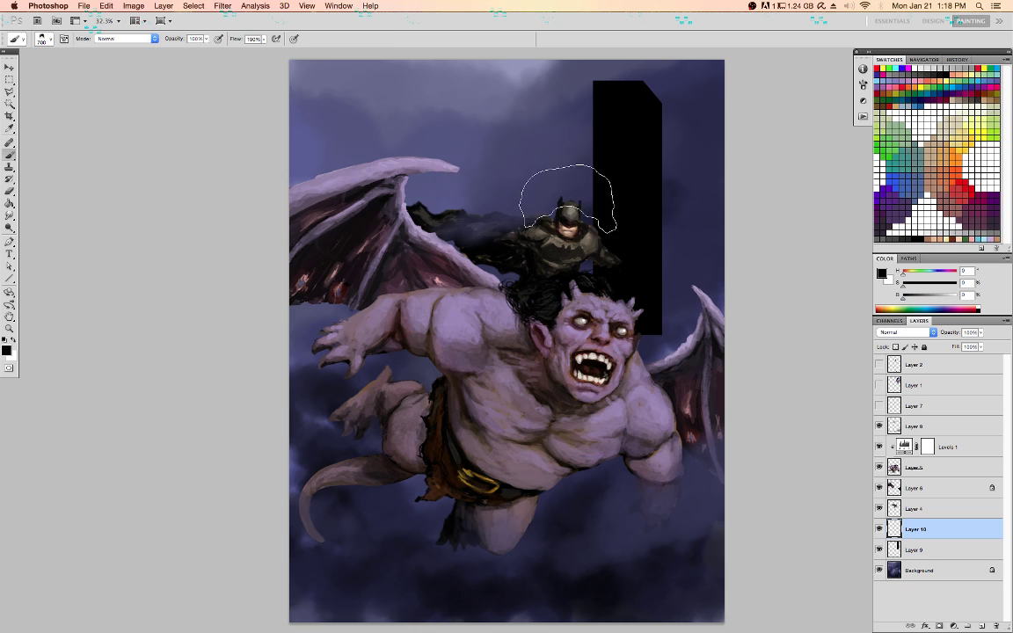
right_click(567, 198)
click(898, 376)
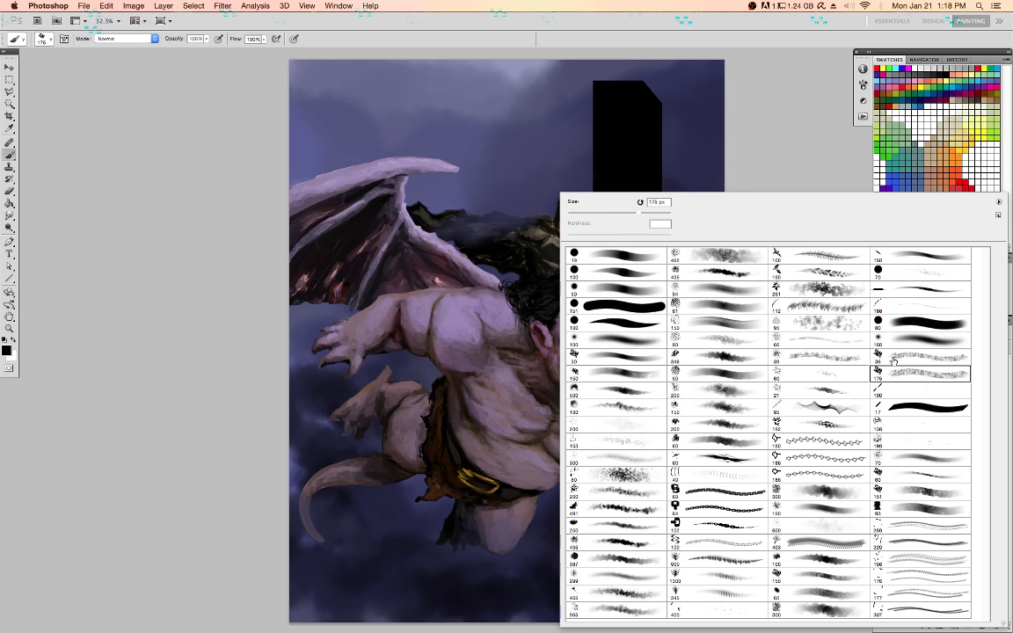
double_click(884, 356)
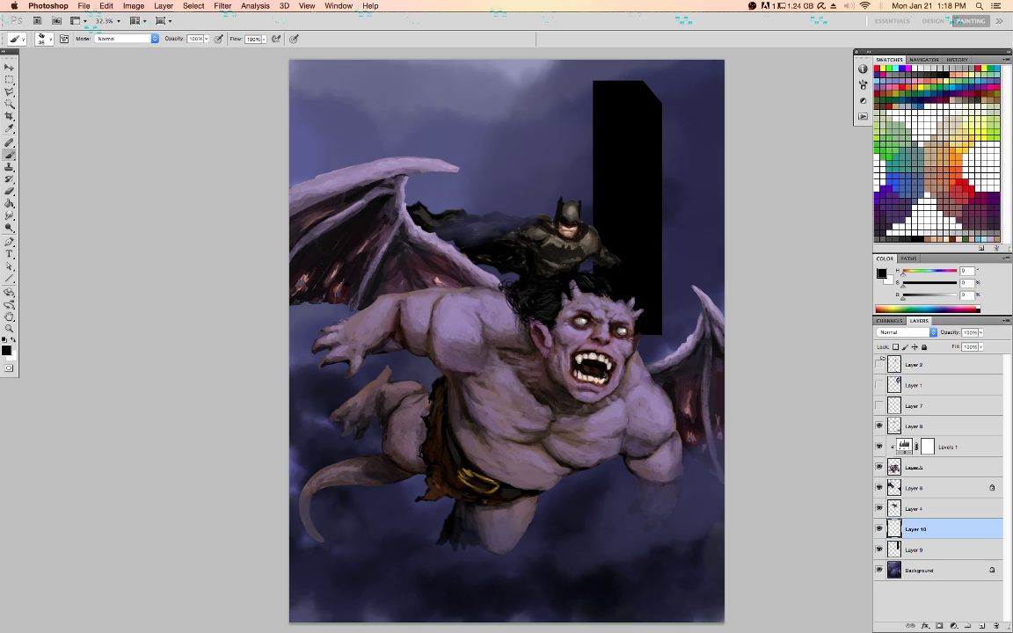
Paint rows of pale yellow-green window lights over the front and side of the black building with an enlarged textured brush
click(882, 121)
key(])
key(])
key(])
key(])
mouse_move(605, 97)
mouse_down()
mouse_move(638, 92)
mouse_move(624, 94)
mouse_move(644, 104)
mouse_move(606, 95)
mouse_move(659, 104)
mouse_move(622, 101)
mouse_move(603, 112)
mouse_move(633, 112)
mouse_move(604, 143)
mouse_move(638, 138)
mouse_move(611, 138)
mouse_move(630, 148)
mouse_move(620, 159)
mouse_move(646, 156)
mouse_move(614, 167)
mouse_move(620, 194)
mouse_up()
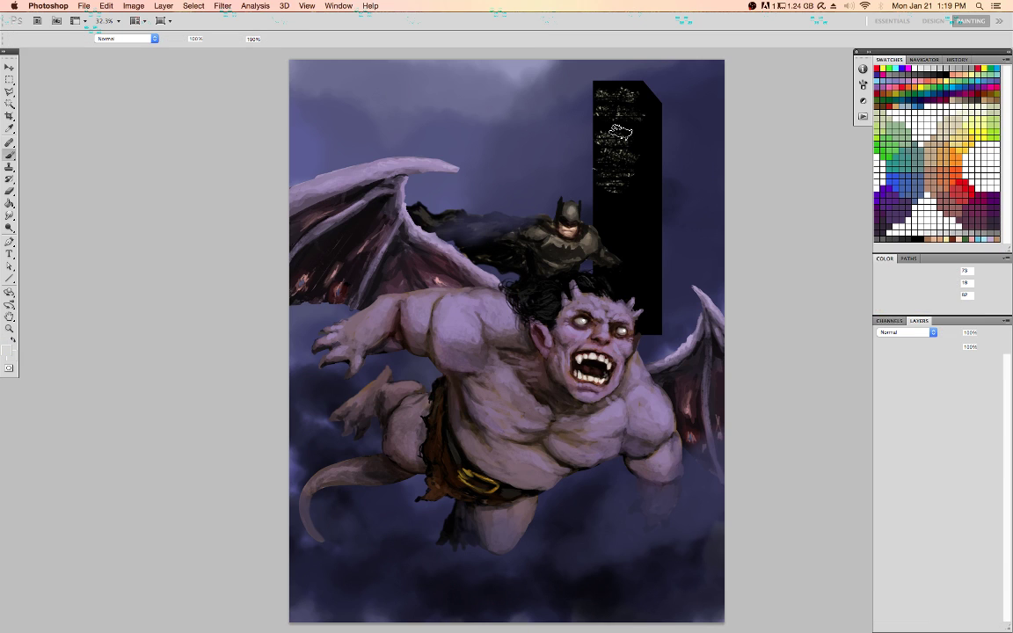
mouse_move(626, 212)
mouse_down()
mouse_move(614, 203)
mouse_move(643, 203)
mouse_move(627, 200)
mouse_move(613, 249)
mouse_move(632, 247)
mouse_move(616, 264)
mouse_move(643, 266)
mouse_move(620, 273)
mouse_move(635, 298)
mouse_up()
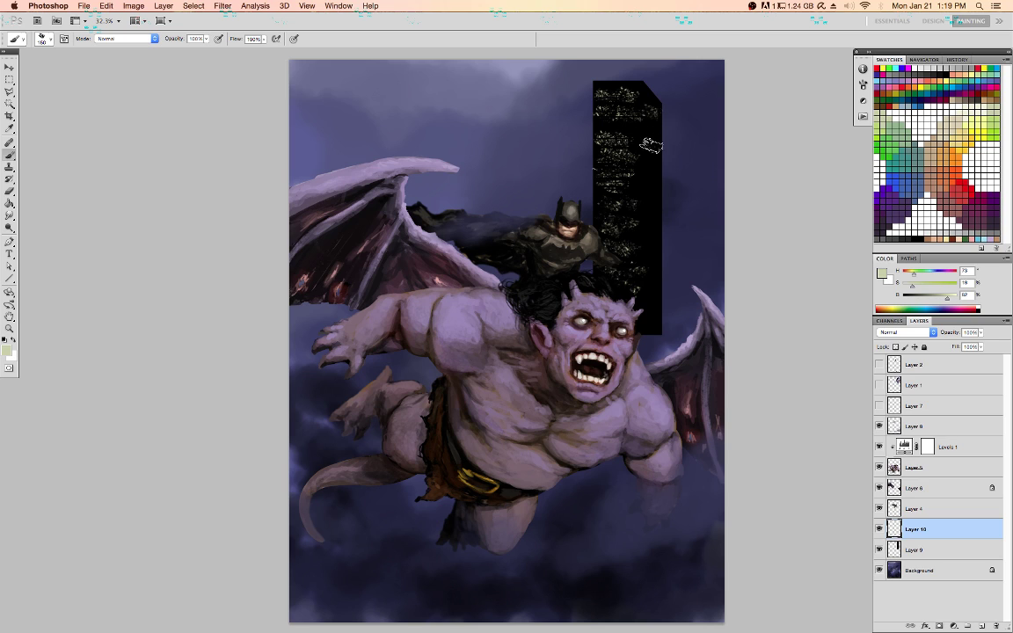
mouse_move(653, 197)
mouse_down()
mouse_move(629, 123)
mouse_move(607, 108)
mouse_move(656, 93)
mouse_move(610, 91)
mouse_move(649, 89)
mouse_move(634, 89)
mouse_move(651, 108)
mouse_move(609, 130)
mouse_move(608, 117)
mouse_move(651, 111)
mouse_up()
key(])
key(super+z)
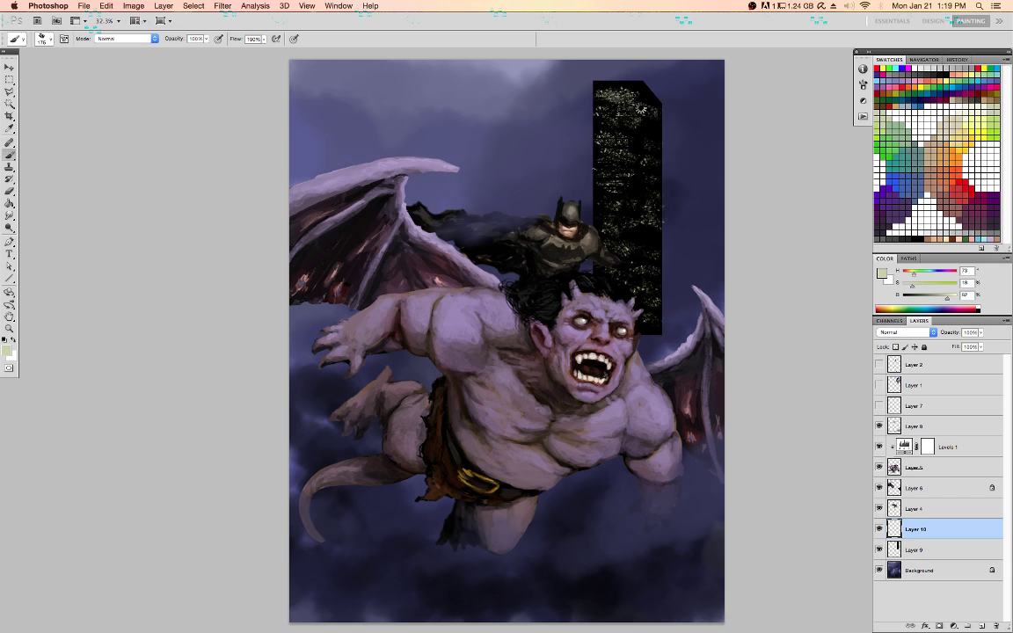
Lock Layer 10's transparent pixels, brighten its window lights with Levels at white input 201, and merge it into Layer 9
key(super+f)
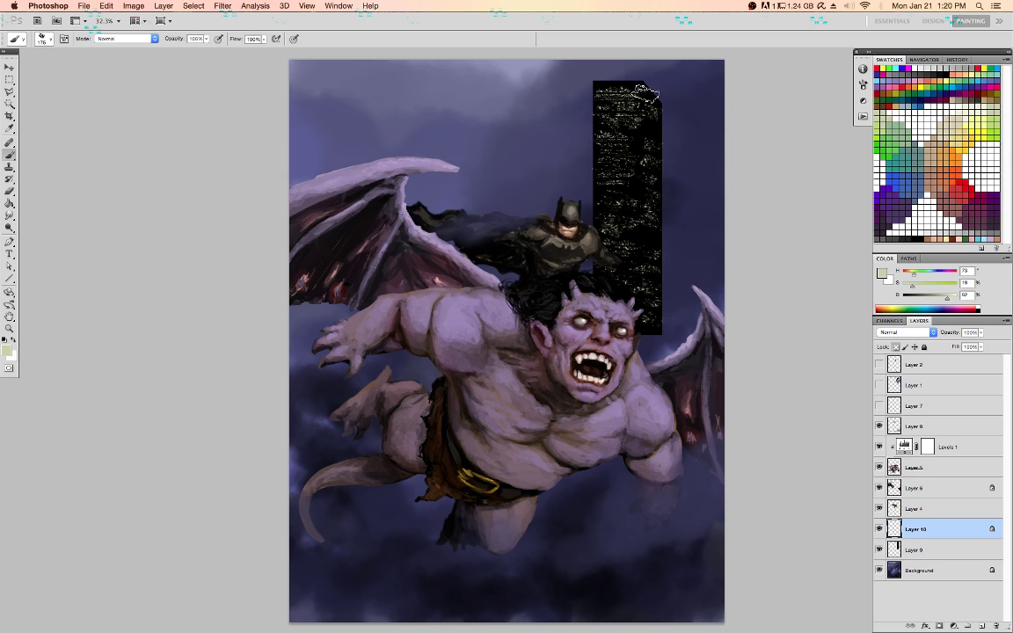
key(super+l)
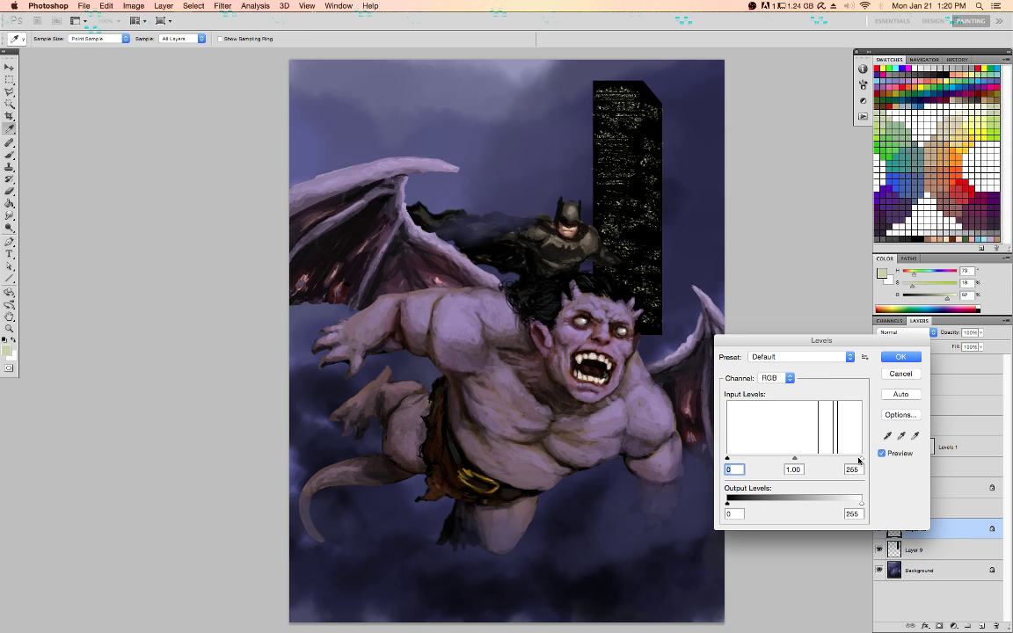
drag(860, 459, 836, 462)
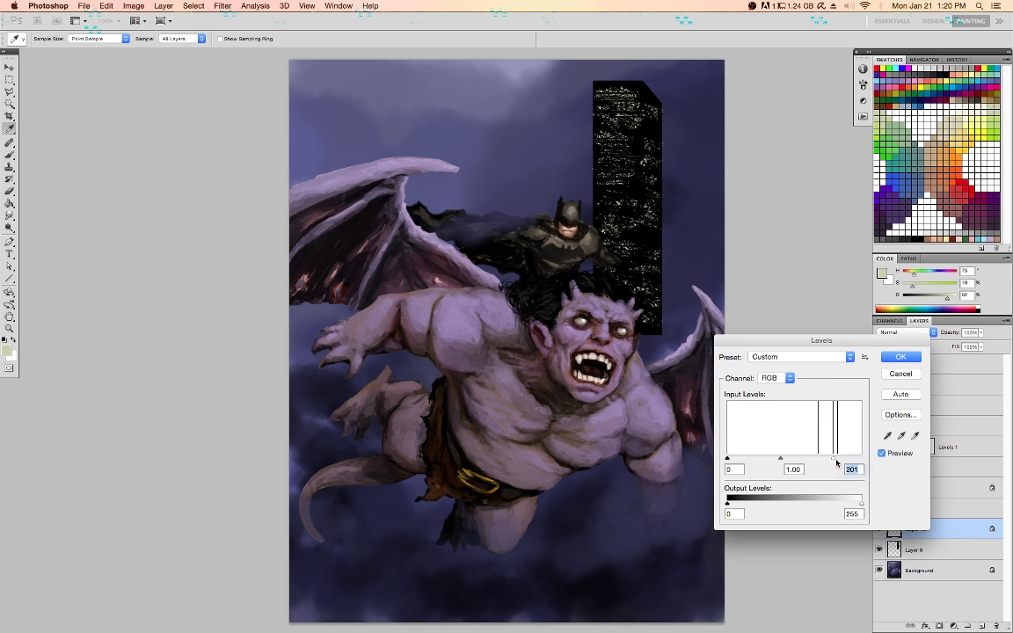
click(901, 358)
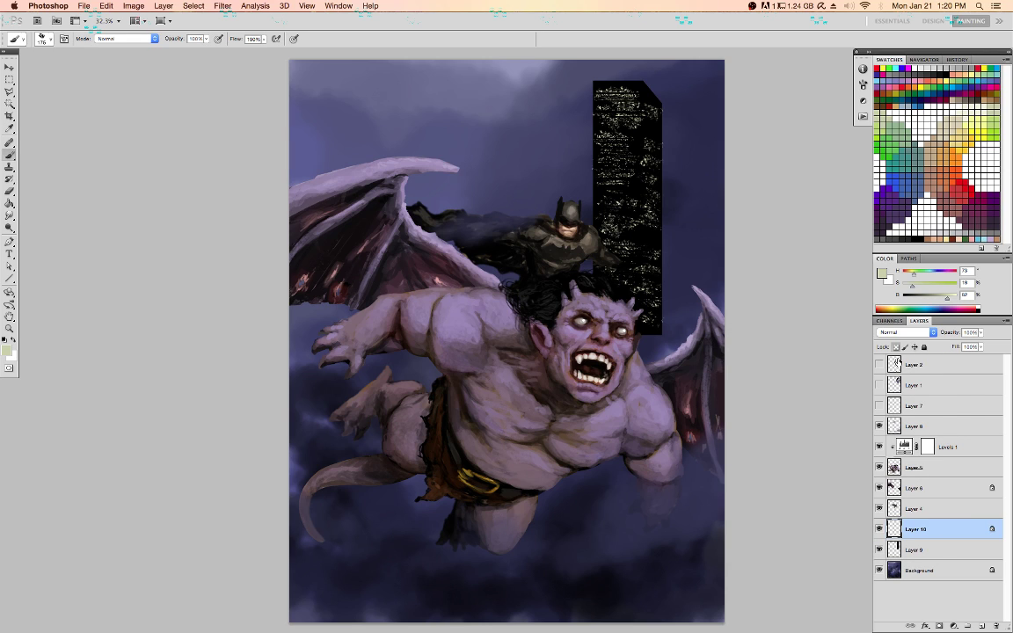
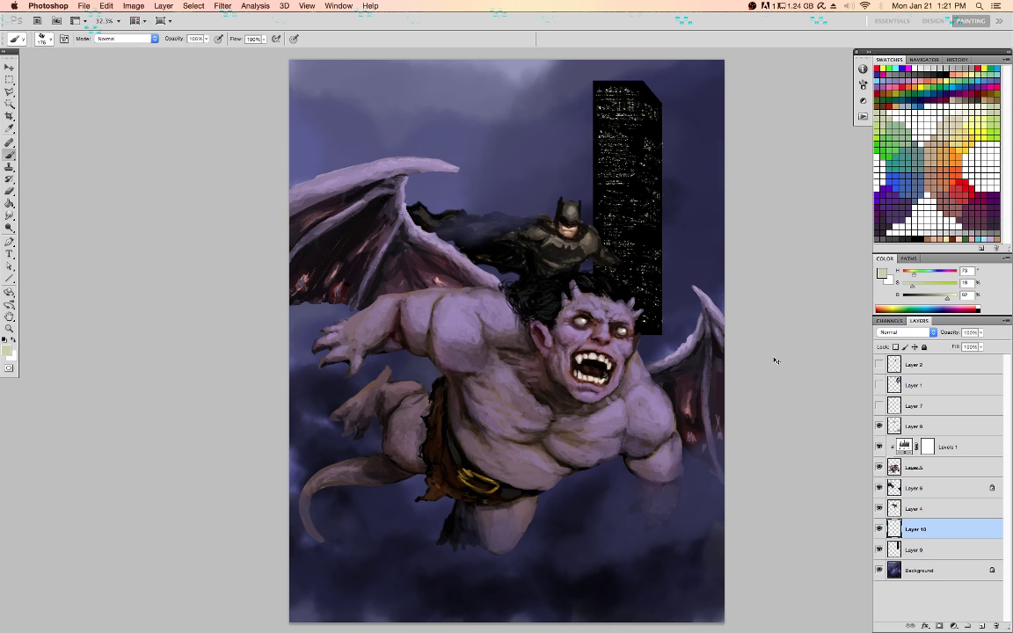
key(super+e)
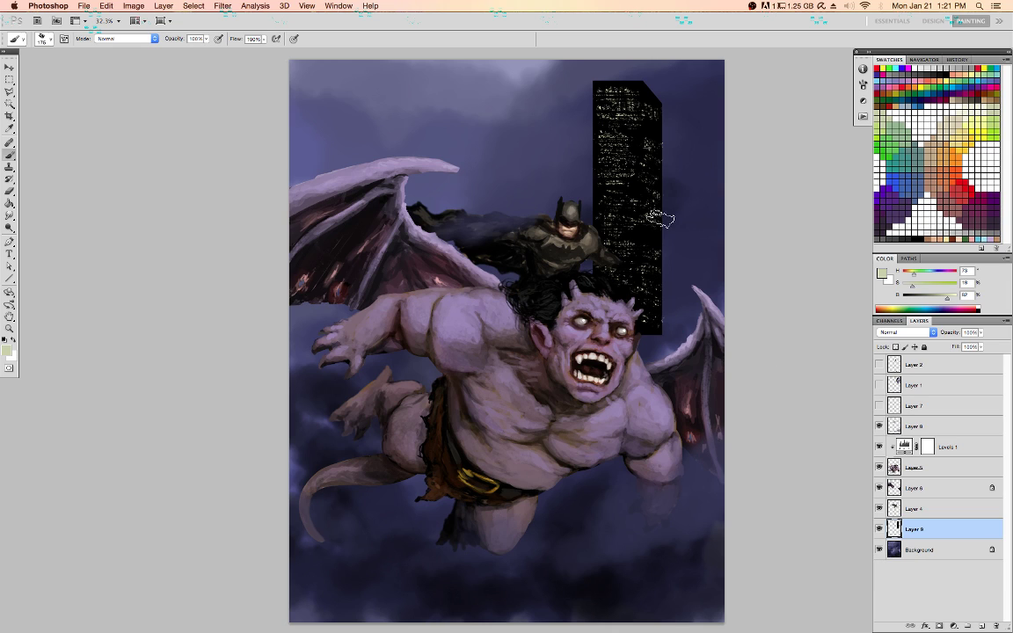
key(v)
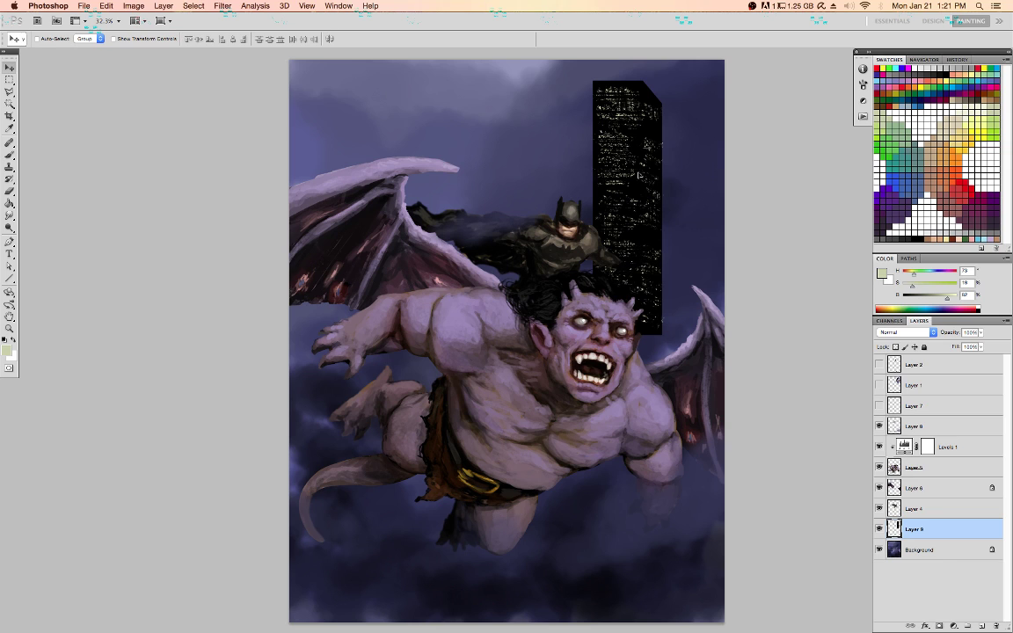
Move the lit building below the creature's chest, enlarge it to about 115%, and tilt it about 8° counterclockwise
drag(639, 174, 581, 486)
key(super+t)
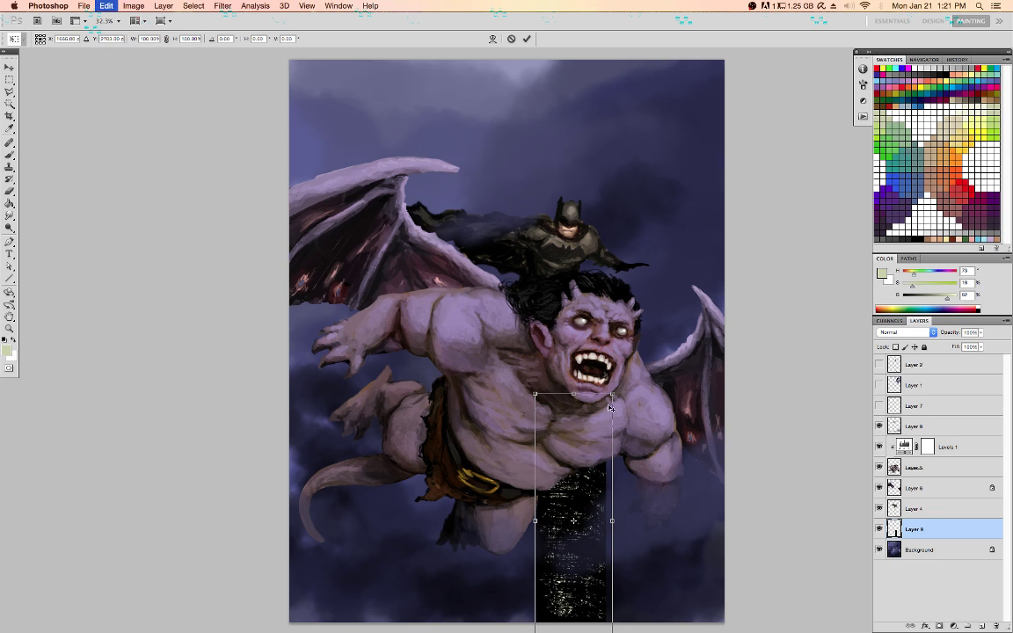
drag(573, 393, 573, 345)
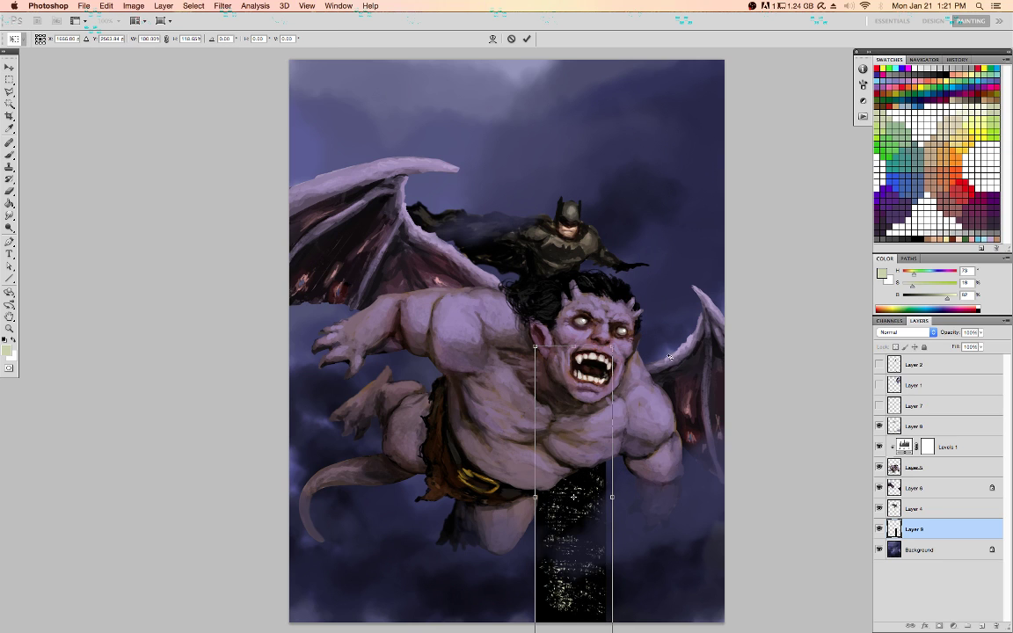
key(super+z)
drag(612, 393, 593, 429)
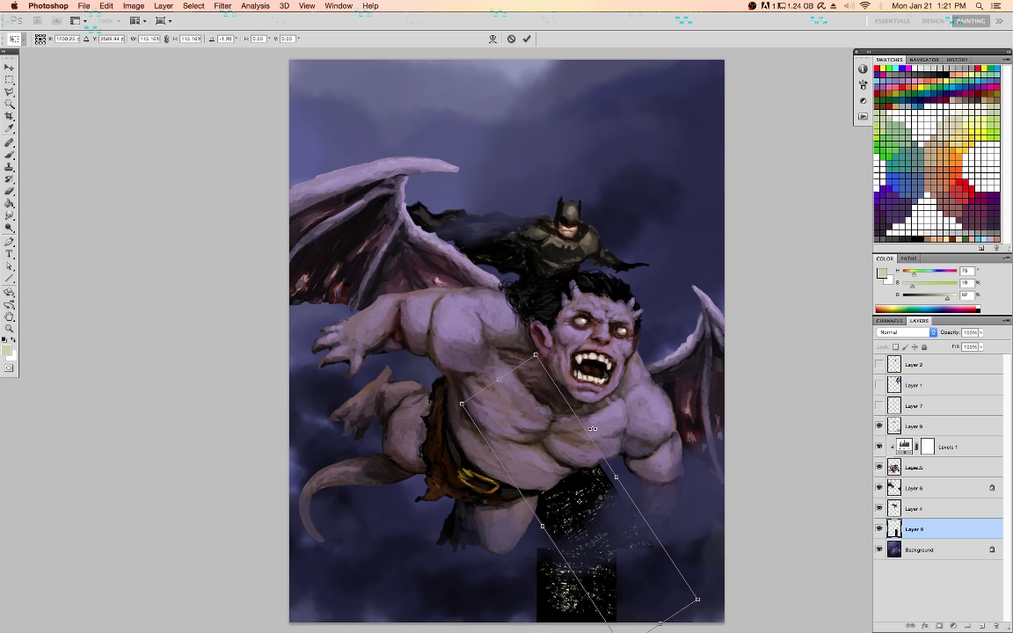
drag(567, 320, 593, 457)
drag(631, 382, 644, 387)
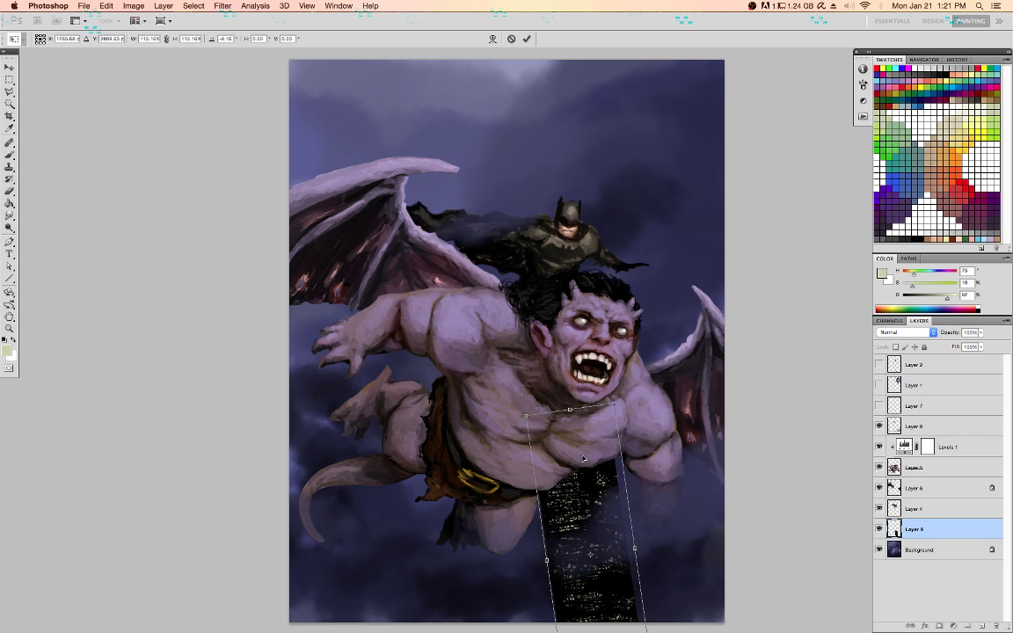
key(Return)
Duplicate the tilted building behind Batman and the creature's right-hand wing, scale the copy to about 176%, and blur it slightly
drag(585, 485, 675, 357)
key(super+t)
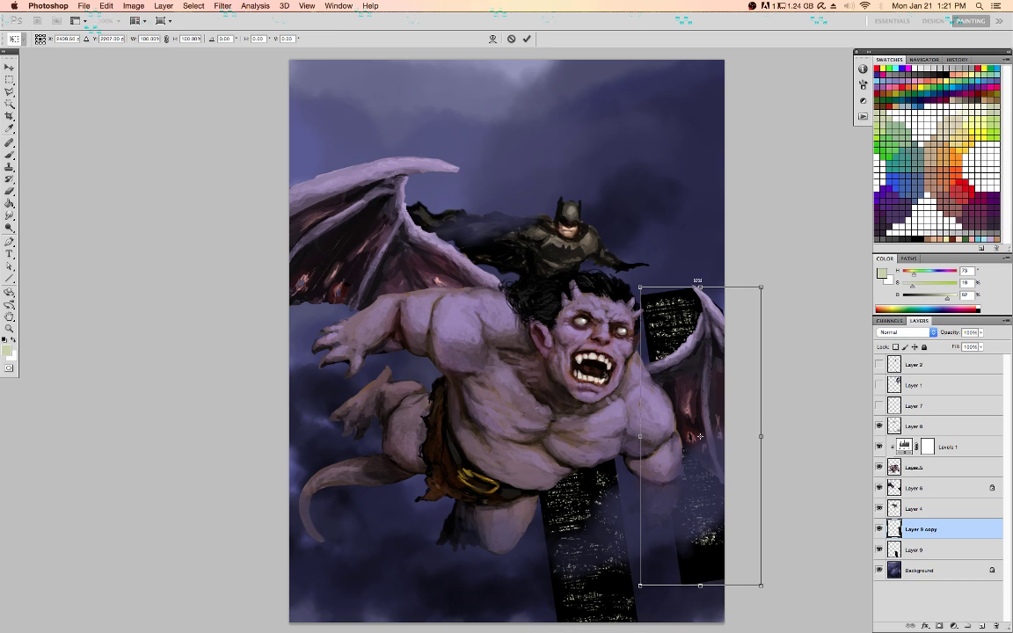
drag(762, 288, 850, 64)
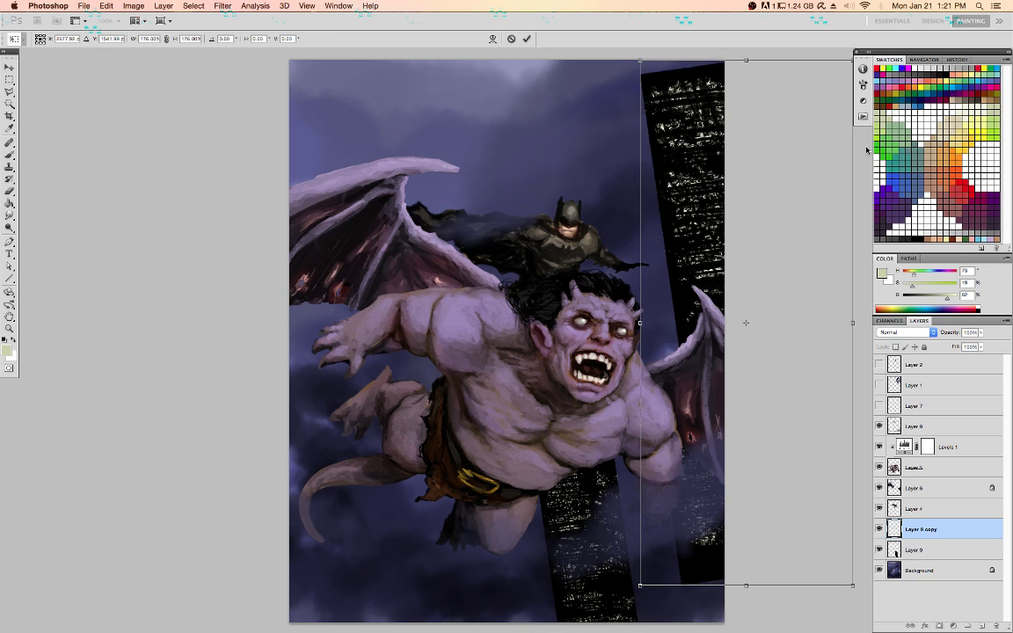
drag(701, 193, 667, 249)
drag(681, 183, 692, 146)
key(Return)
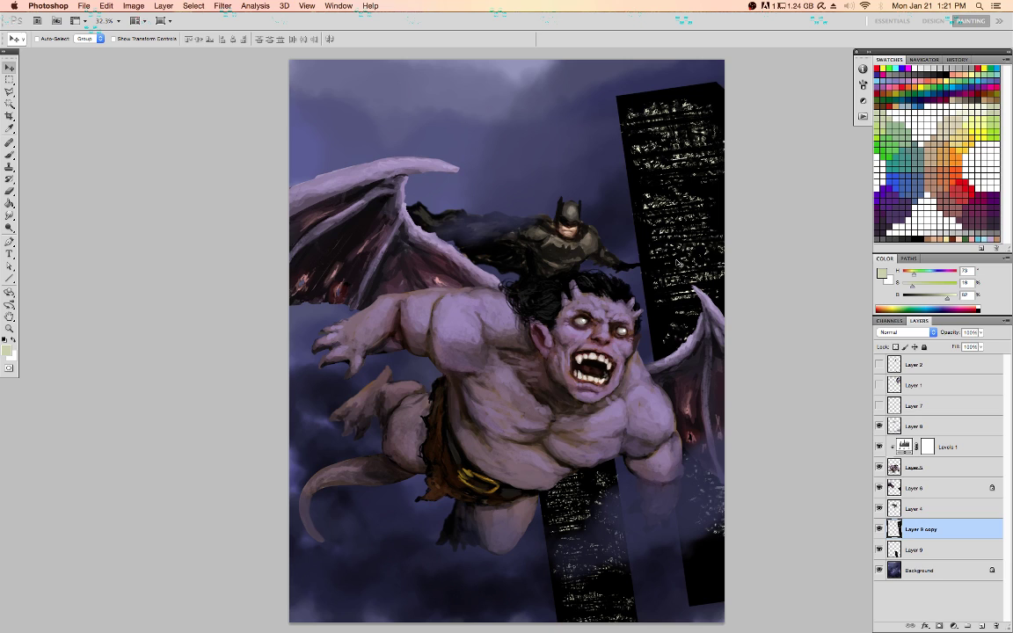
key(Tab)
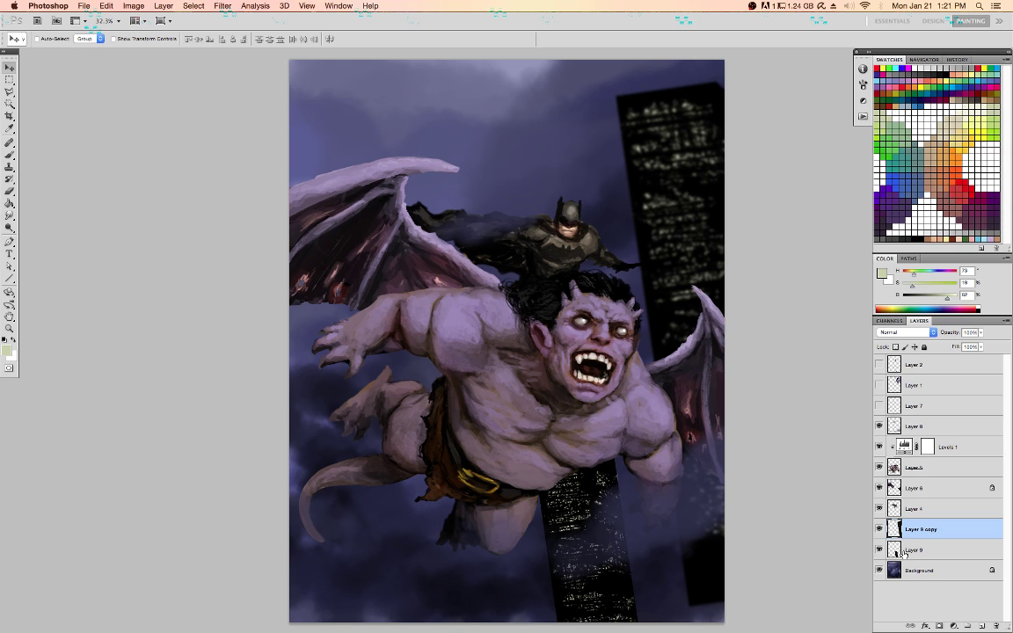
Duplicate Layer 9's building beneath the creature's leg, scale the copy to about 73%, and set it just left of the original
click(904, 553)
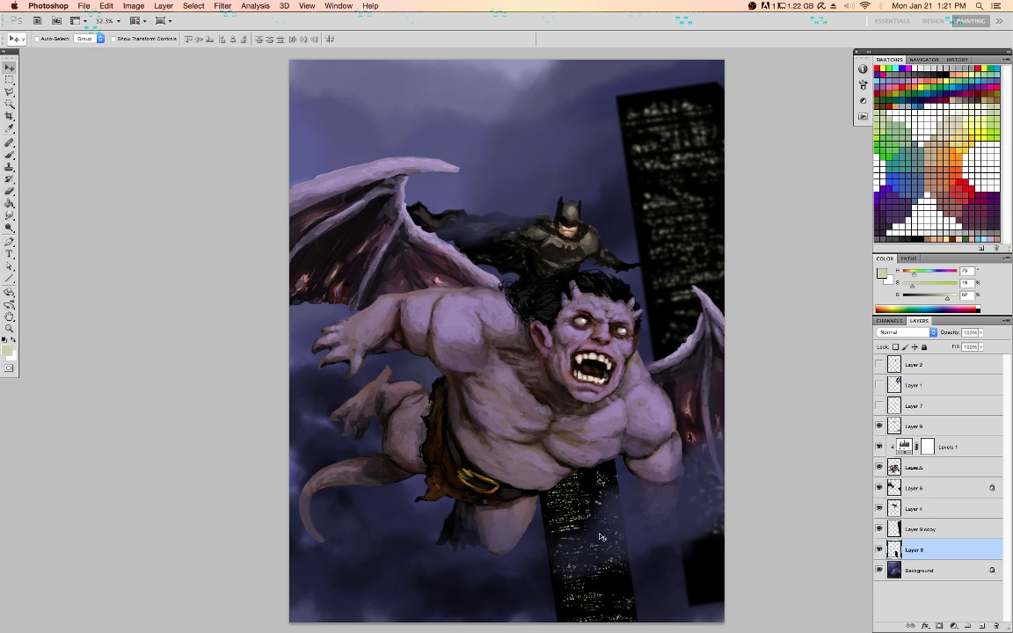
drag(588, 533, 496, 560)
key(super+j)
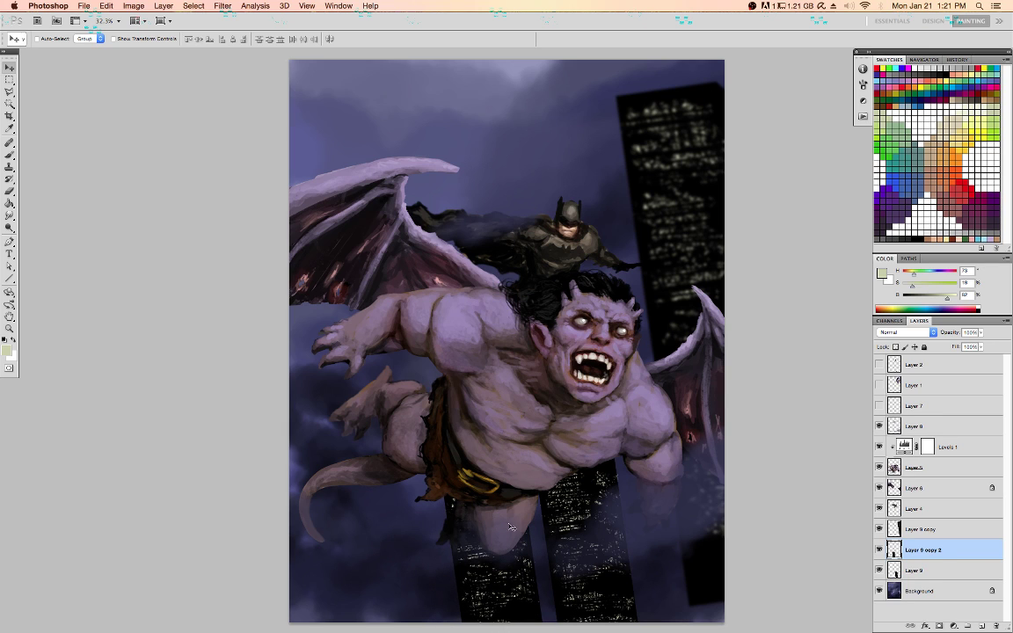
key(super+t)
drag(559, 436, 524, 515)
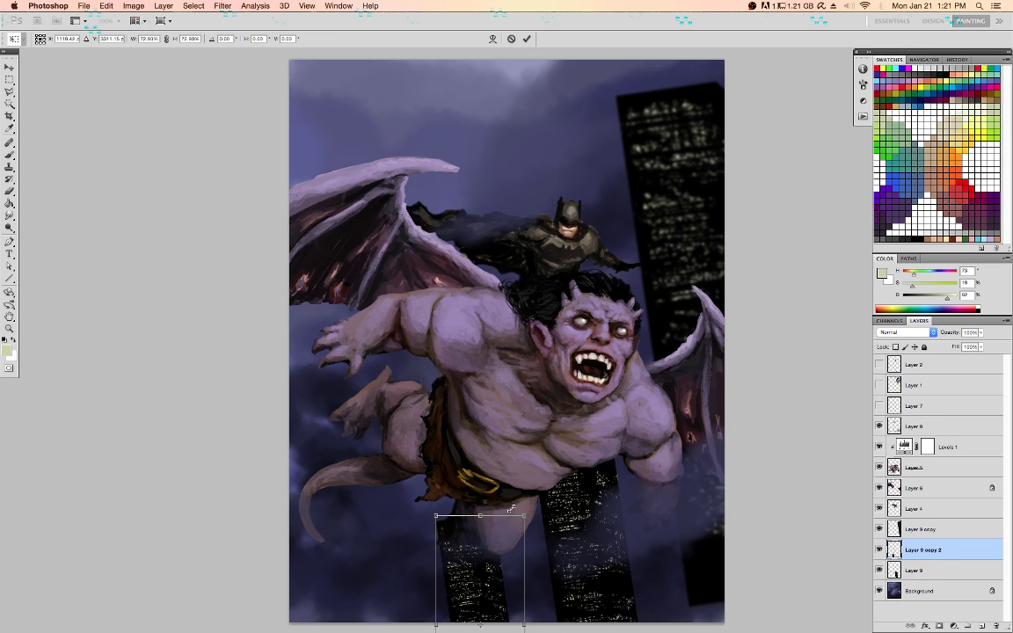
drag(497, 562, 529, 535)
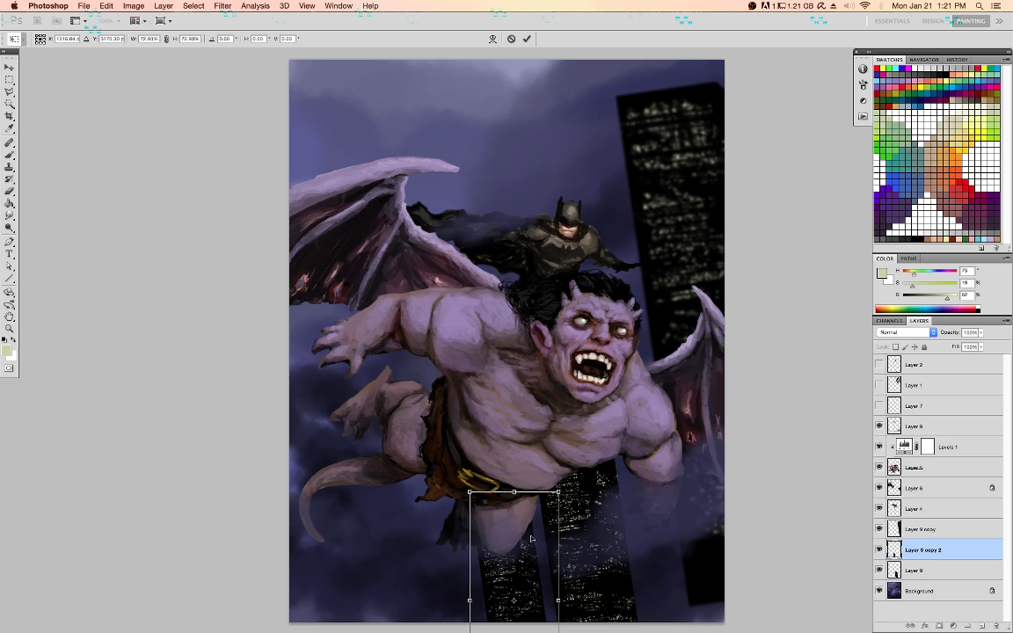
key(Return)
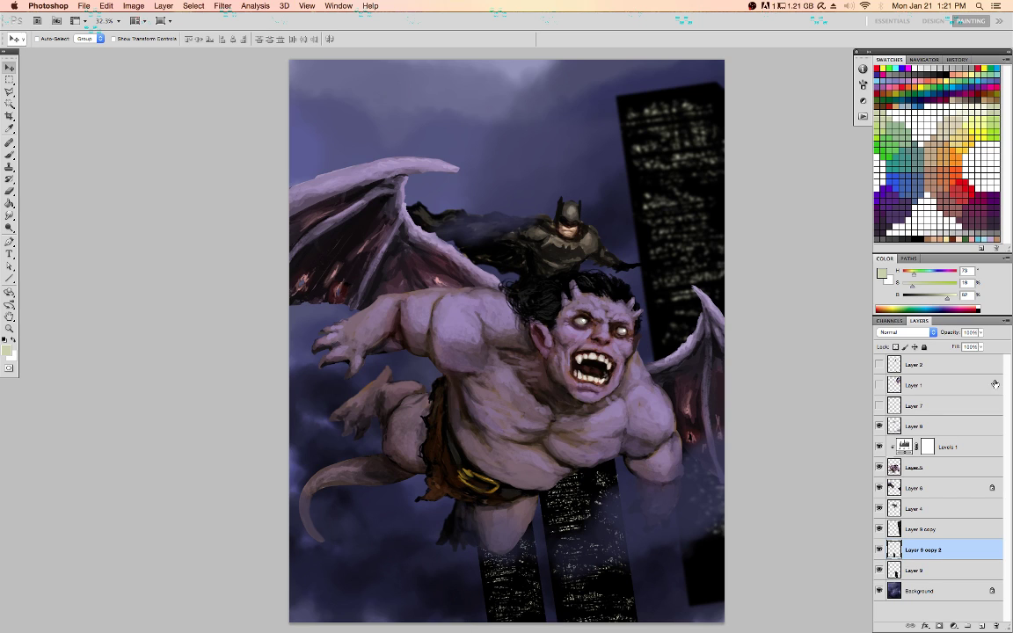
Add a layer above the small building copy and paint a black building mass in the painting's lower right corner
click(980, 626)
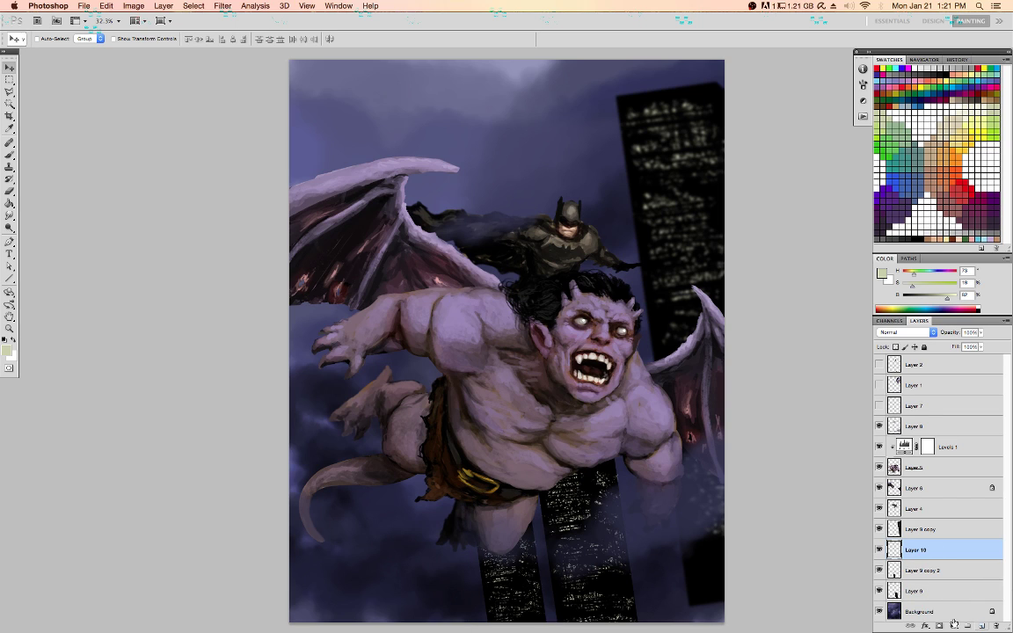
key(b)
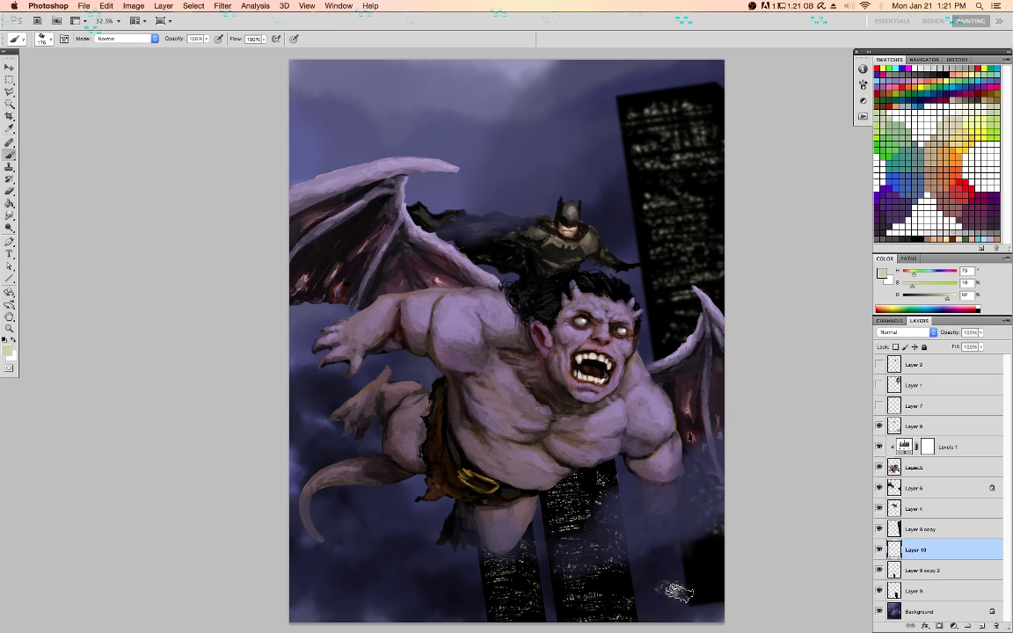
key(d)
drag(664, 601, 704, 609)
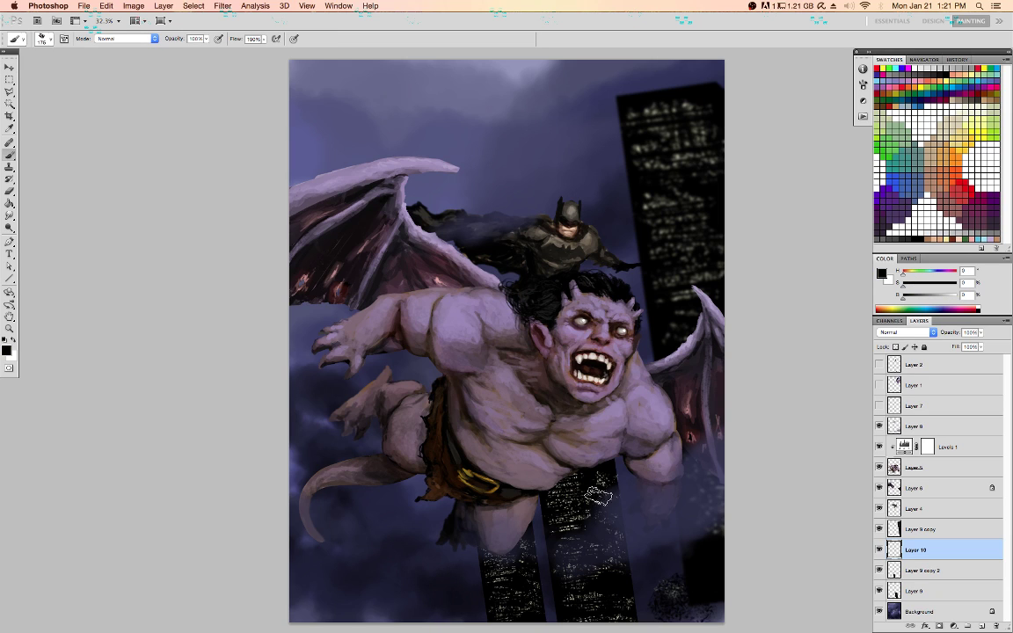
key([)
key([)
key([)
key([)
key([)
key([)
key([)
key([)
key([)
key([)
key(bracketright)
key(bracketright)
key(bracketright)
key(period)
mouse_move(665, 580)
mouse_down()
mouse_move(695, 584)
mouse_move(670, 597)
mouse_move(661, 626)
mouse_move(651, 576)
mouse_move(662, 601)
mouse_move(702, 626)
mouse_move(727, 576)
mouse_move(742, 618)
mouse_move(706, 585)
mouse_move(715, 554)
mouse_move(678, 537)
mouse_up()
drag(653, 585, 645, 557)
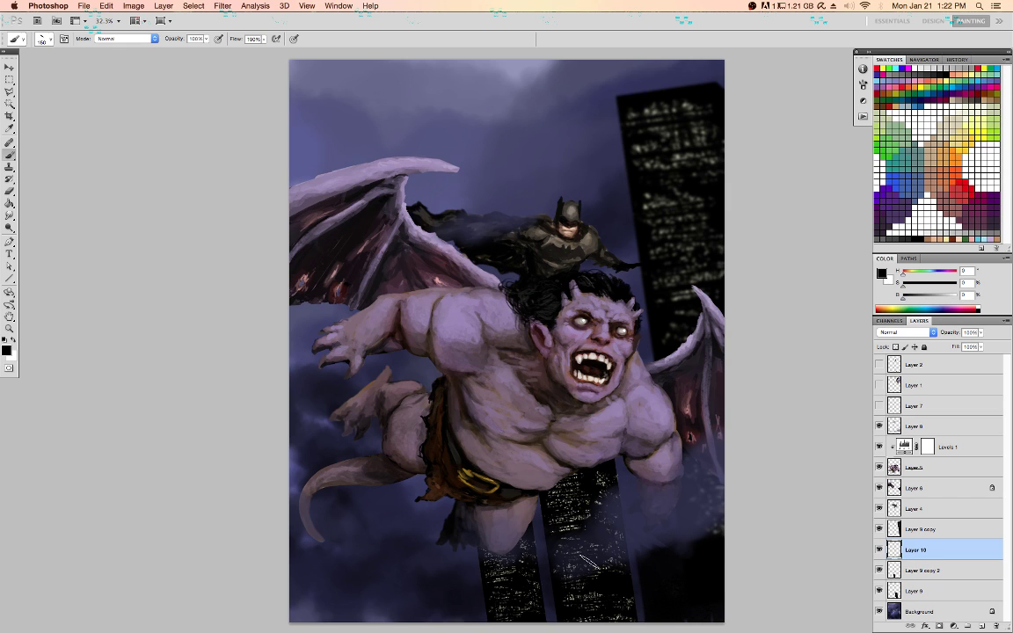
Paint black building silhouettes along the painting's lower left and bottom edge, and place Layer 10 beneath Layer 9 copy 2
mouse_move(451, 583)
mouse_down()
mouse_move(374, 584)
mouse_move(318, 550)
mouse_move(292, 553)
mouse_move(295, 565)
mouse_move(325, 529)
mouse_move(379, 521)
mouse_move(339, 550)
mouse_move(308, 521)
mouse_move(326, 525)
mouse_move(301, 518)
mouse_move(357, 516)
mouse_move(377, 596)
mouse_move(322, 491)
mouse_move(361, 545)
mouse_move(436, 572)
mouse_move(414, 515)
mouse_move(417, 563)
mouse_move(420, 528)
mouse_up()
drag(937, 550, 934, 580)
mouse_move(381, 544)
mouse_down()
mouse_move(387, 574)
mouse_move(461, 589)
mouse_move(484, 571)
mouse_move(486, 610)
mouse_move(485, 592)
mouse_move(538, 603)
mouse_move(549, 575)
mouse_up()
mouse_move(628, 600)
mouse_down()
mouse_move(639, 553)
mouse_move(662, 535)
mouse_move(650, 591)
mouse_up()
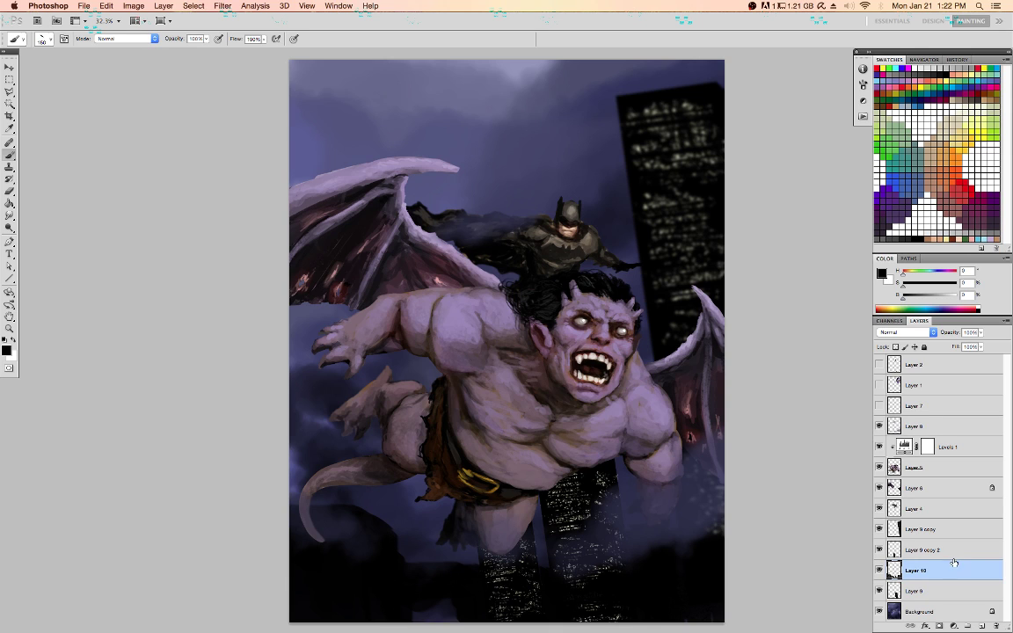
Add a layer above Layer 10, choose the 36 px rough-textured brush preset, and pick a light yellow-green color
click(982, 627)
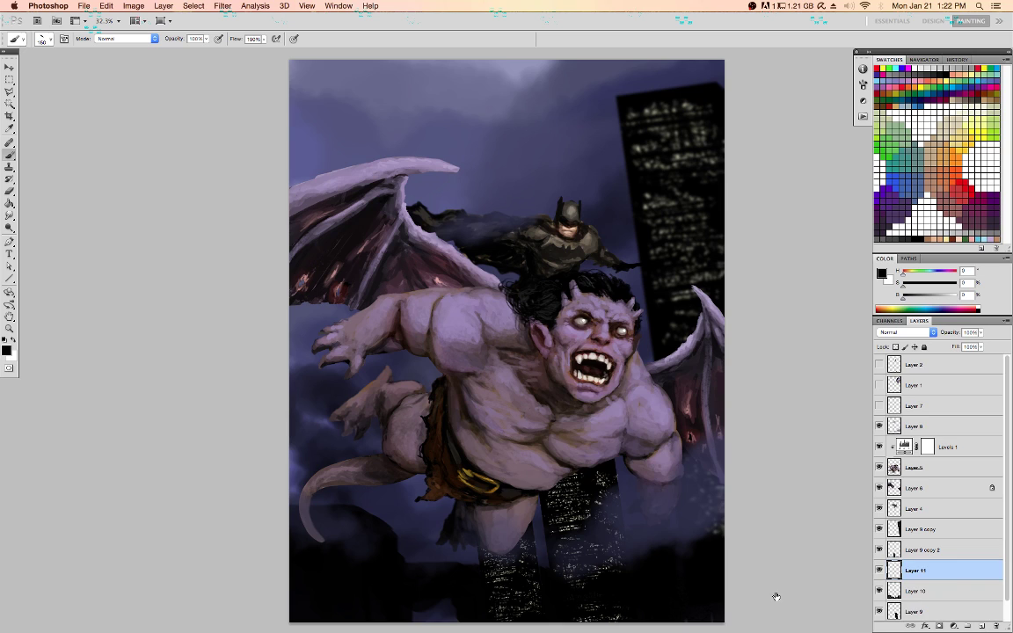
right_click(481, 463)
click(866, 380)
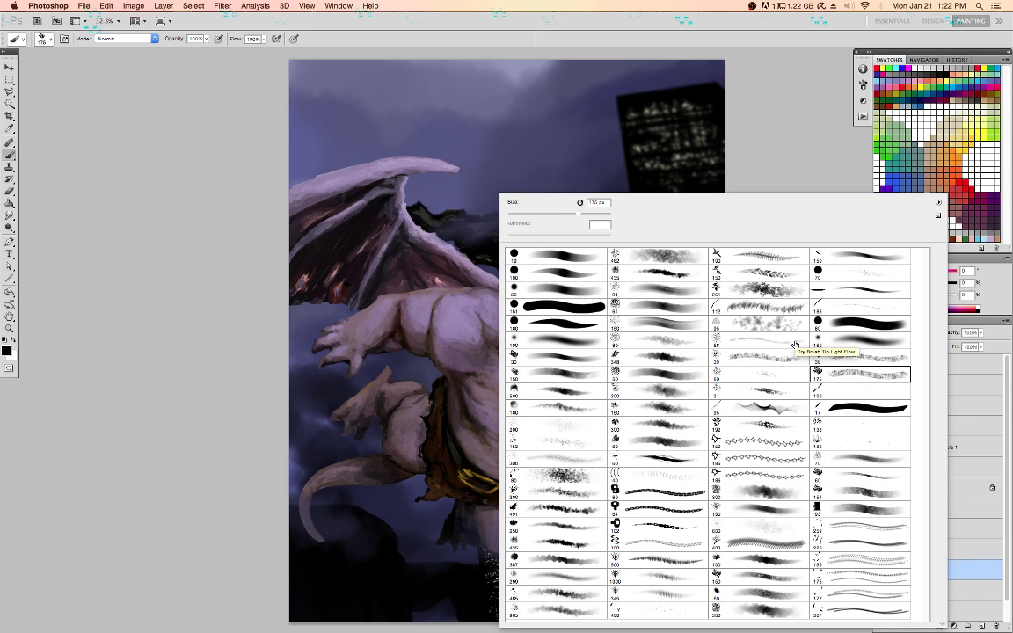
click(820, 357)
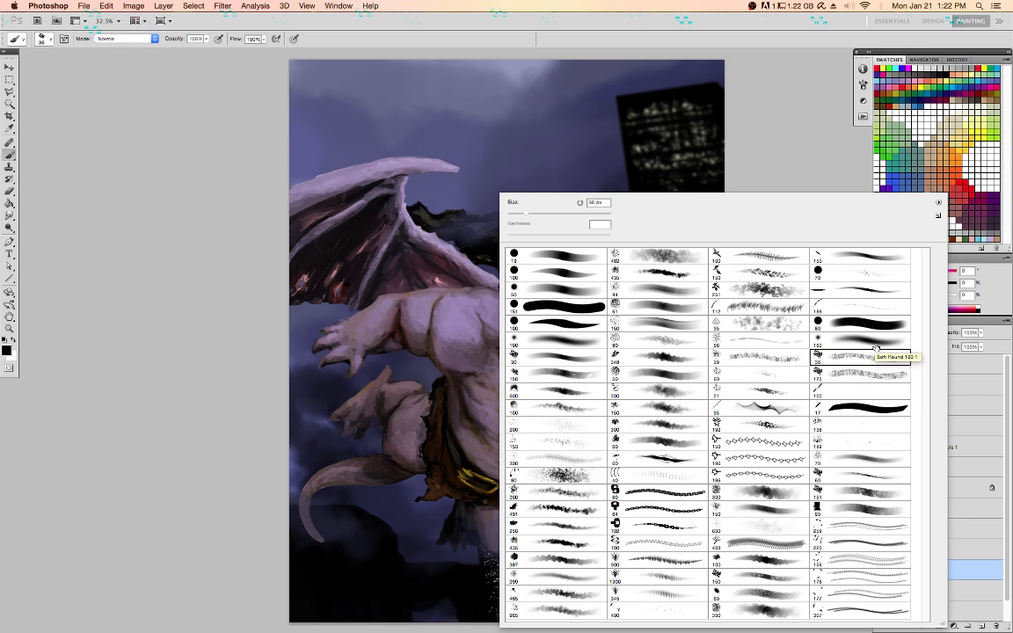
click(881, 122)
click(879, 124)
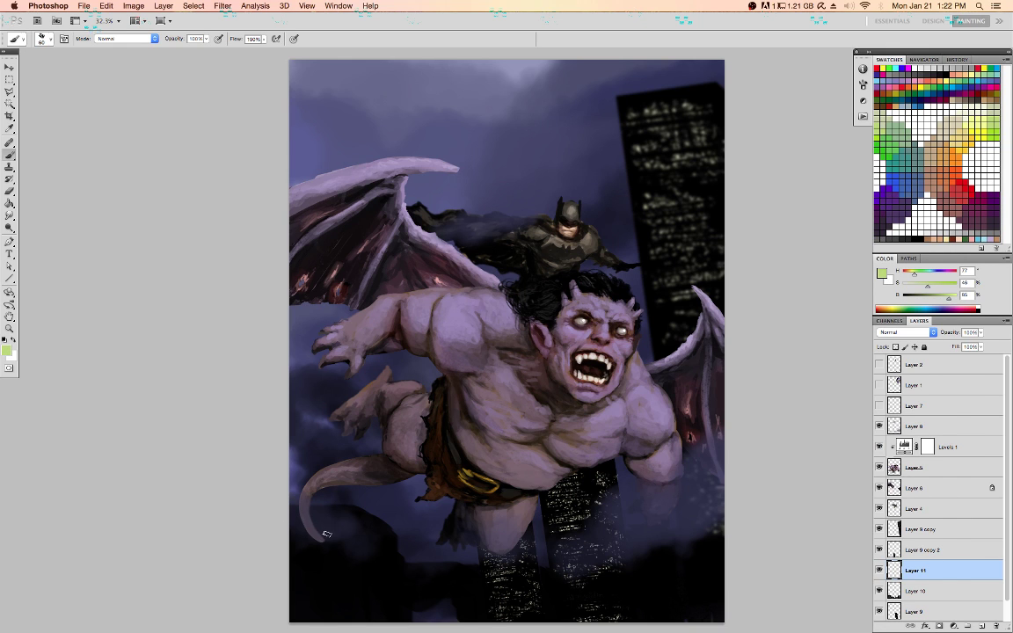
Paint yellow-green window lights over the black silhouettes along the bottom with the textured brush enlarged to 200 px
key(bracketright)
key(bracketright)
key(bracketright)
key(bracketright)
key(bracketright)
key(bracketright)
key(bracketright)
key(bracketright)
key(bracketright)
key(bracketright)
key(bracketleft)
key(bracketleft)
click(305, 530)
mouse_move(356, 543)
mouse_down()
mouse_move(312, 554)
mouse_move(351, 550)
mouse_move(314, 572)
mouse_move(300, 564)
mouse_move(348, 567)
mouse_move(311, 588)
mouse_move(345, 585)
mouse_move(311, 603)
mouse_move(322, 603)
mouse_move(367, 531)
mouse_up()
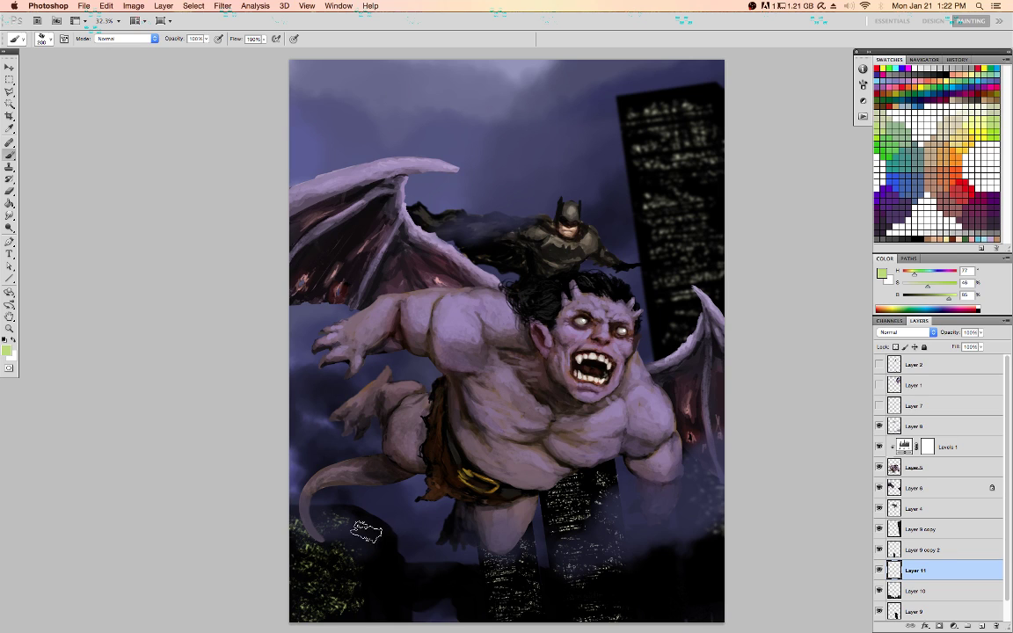
mouse_move(424, 578)
mouse_down()
mouse_move(712, 562)
mouse_move(701, 575)
mouse_move(693, 570)
mouse_move(716, 561)
mouse_move(672, 571)
mouse_move(729, 564)
mouse_move(661, 586)
mouse_move(657, 602)
mouse_move(682, 602)
mouse_move(655, 615)
mouse_up()
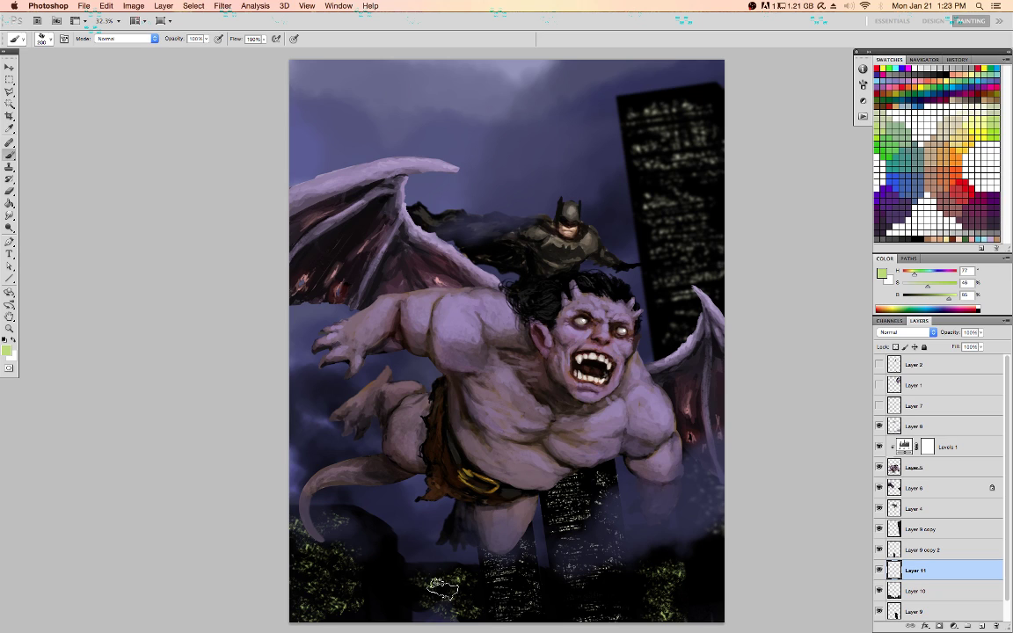
mouse_move(443, 588)
mouse_down()
mouse_move(410, 593)
mouse_move(387, 614)
mouse_move(376, 533)
mouse_move(378, 602)
mouse_up()
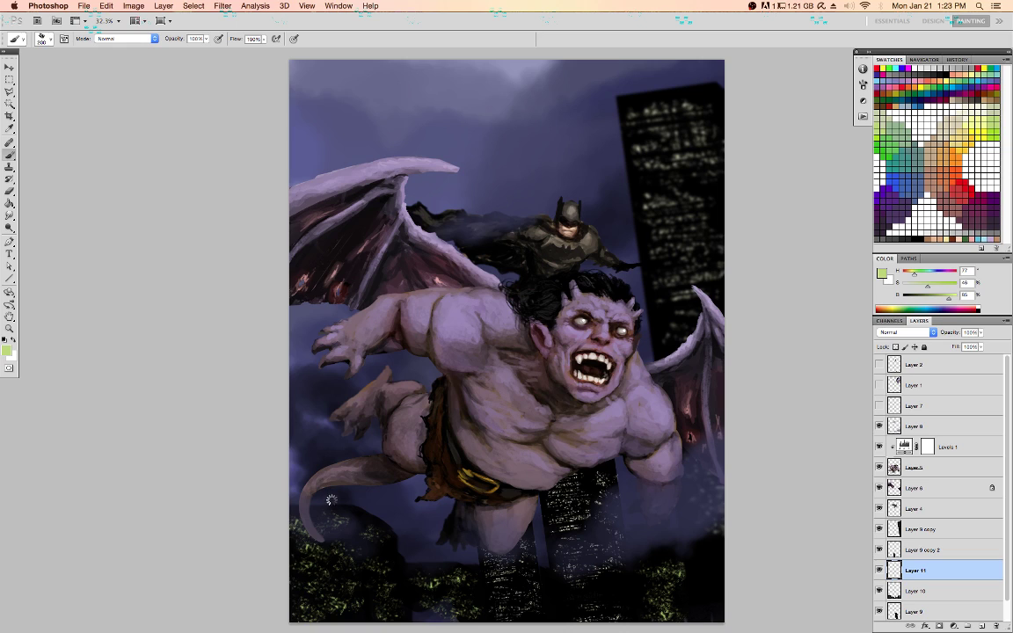
Reapply the last filter to Layer 11 and rework the window lights into broken rows on the lower left and right silhouettes
key(super+f)
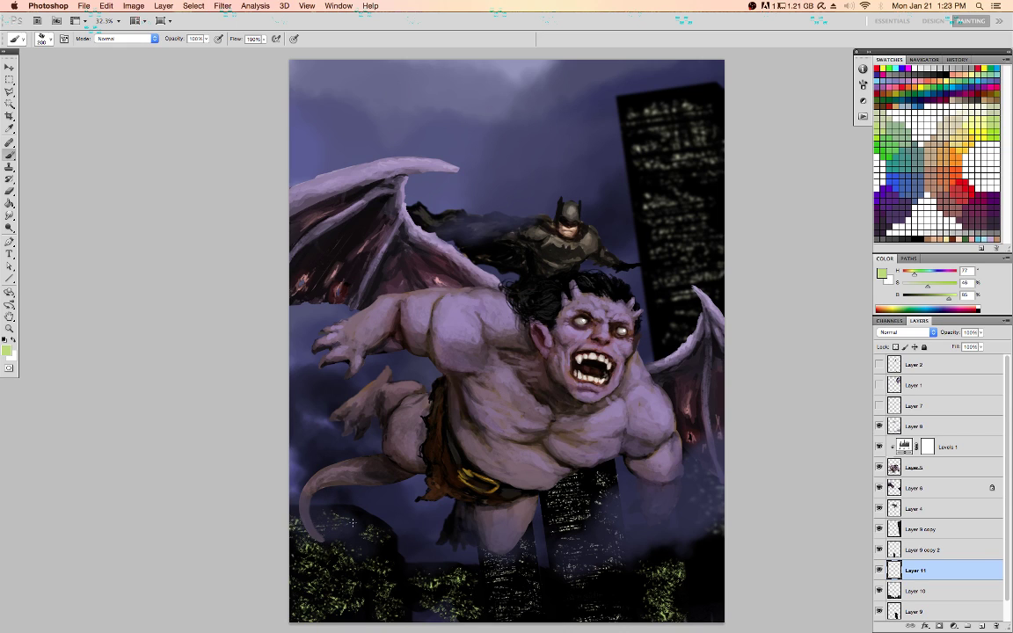
drag(299, 526, 380, 527)
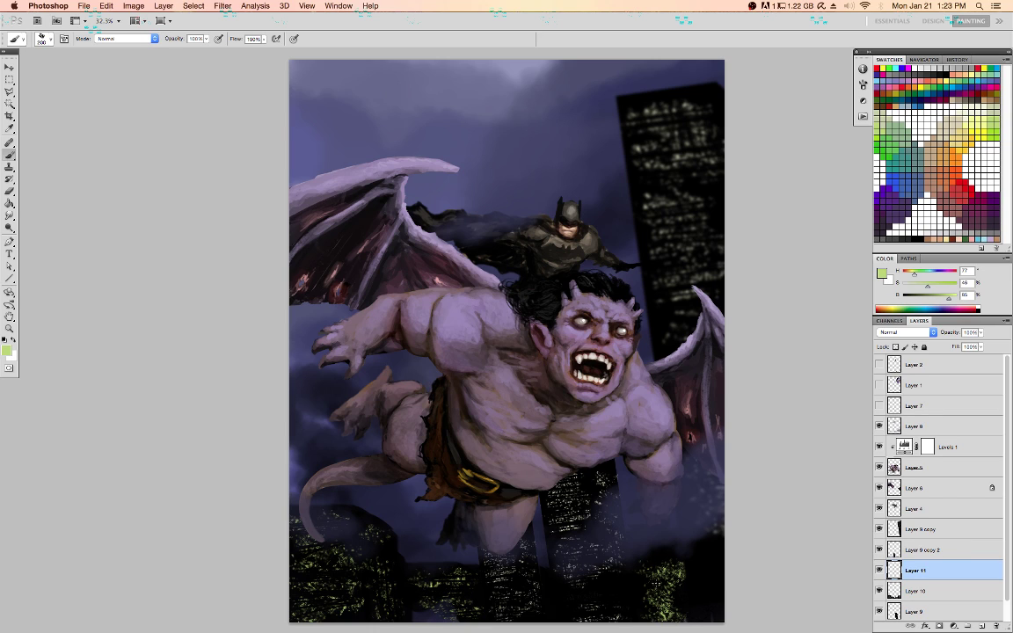
mouse_move(646, 579)
mouse_down()
mouse_move(693, 578)
mouse_move(648, 605)
mouse_move(670, 622)
mouse_up()
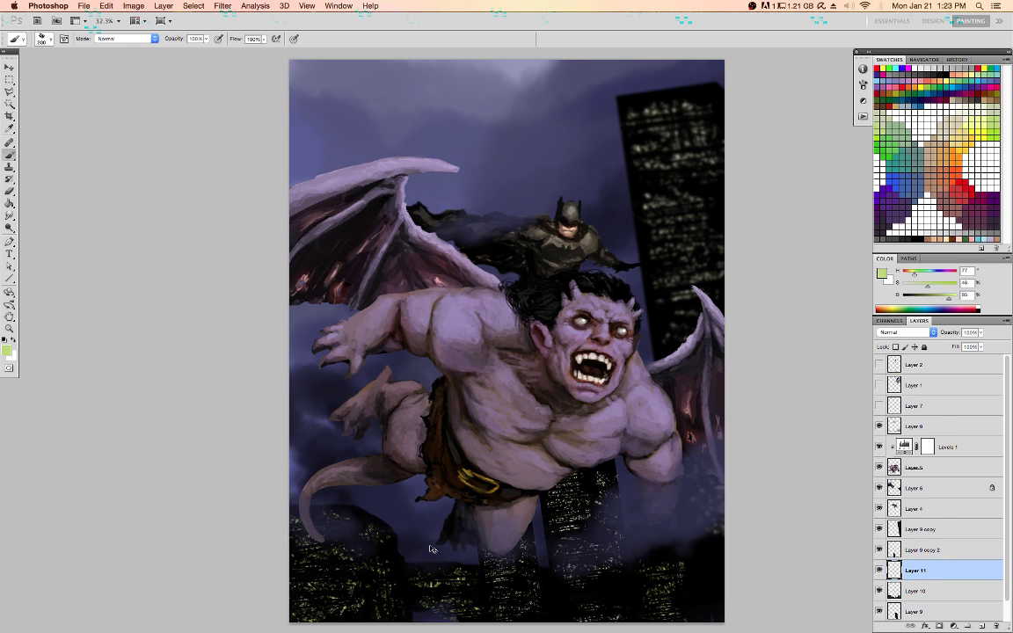
Brighten Layer 11's window lights by lowering the Levels white input, and touch up the lights on the low silhouettes
key(super+l)
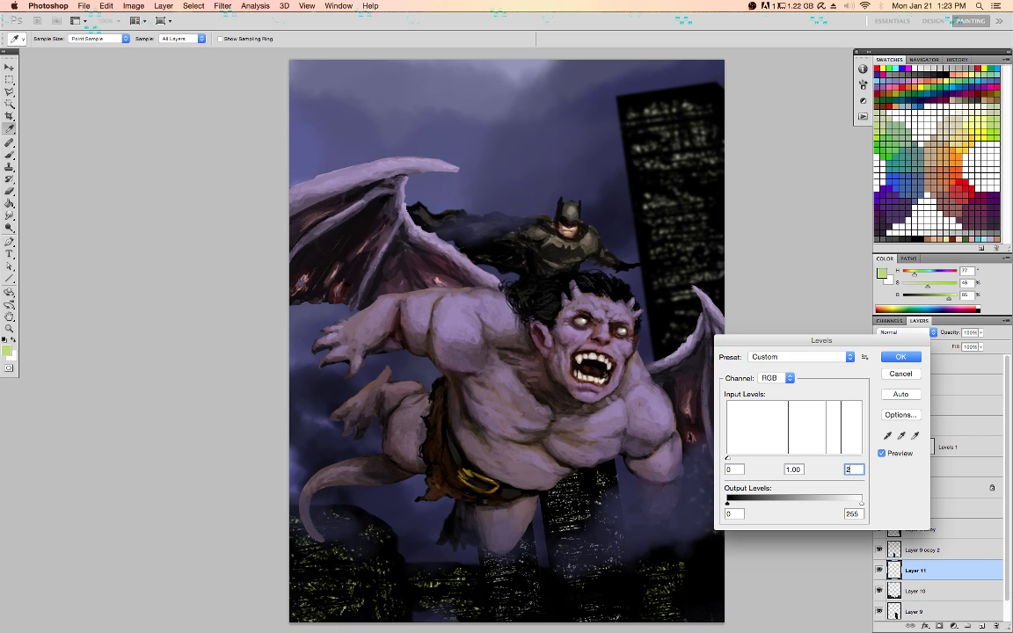
key(Return)
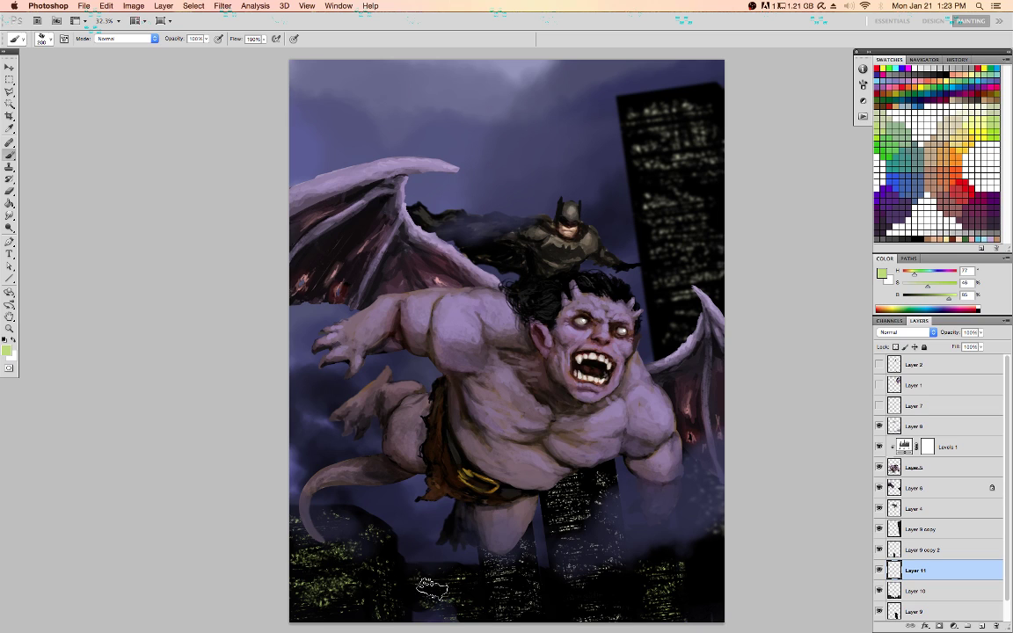
drag(447, 578, 470, 573)
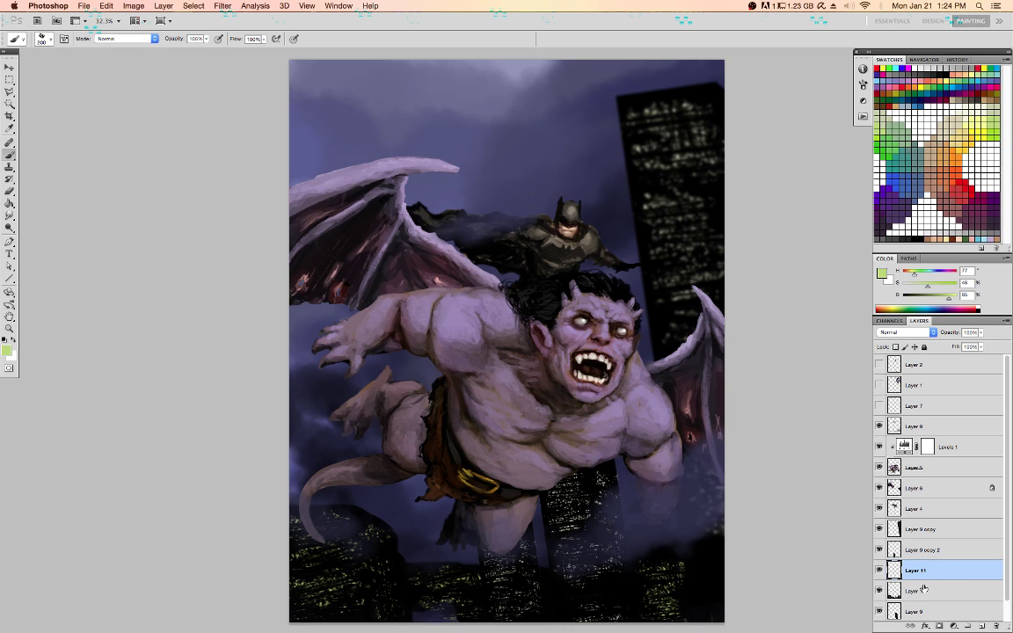
Merge the window lights into Layer 10, check Layer 9's building by toggling its visibility, and make Layer 9 active
key(ctrl+e)
click(880, 591)
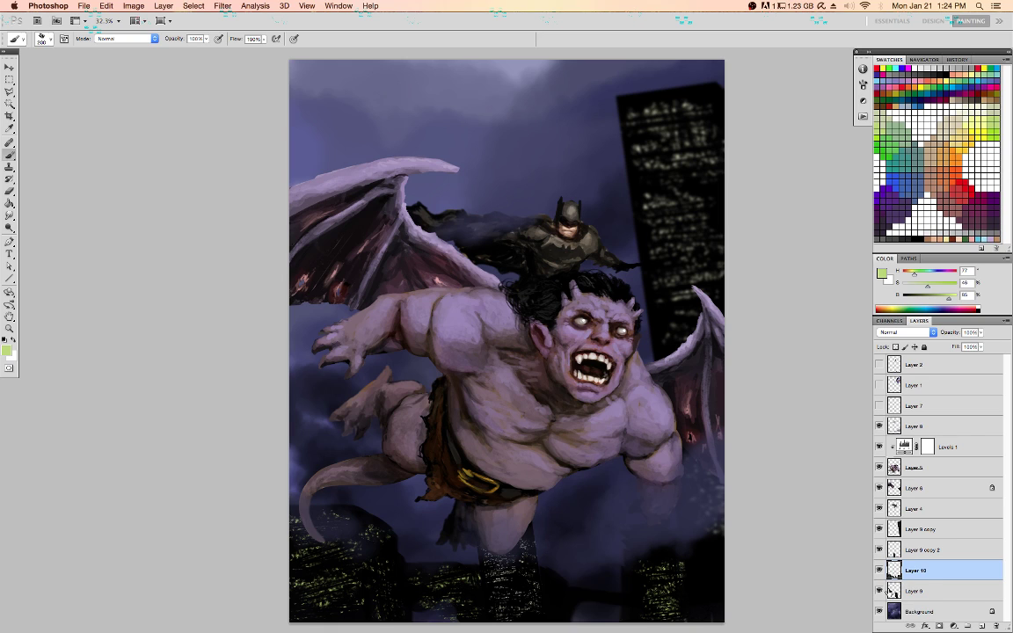
click(880, 591)
click(913, 592)
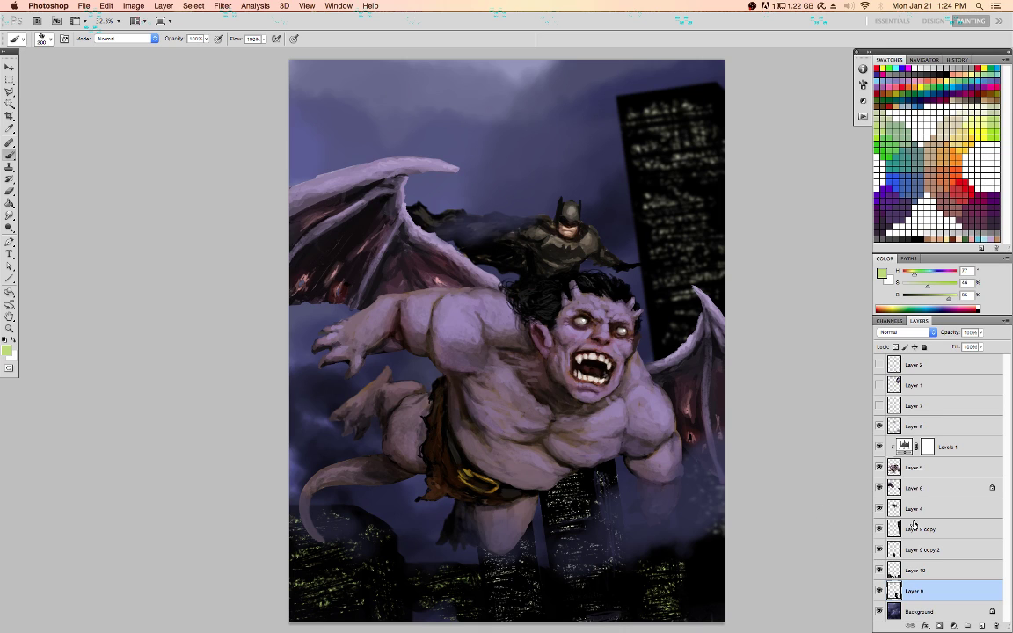
Hide the mist on Layer 8, and toggle the Levels 1 adjustment to compare its effect on the creature
click(879, 426)
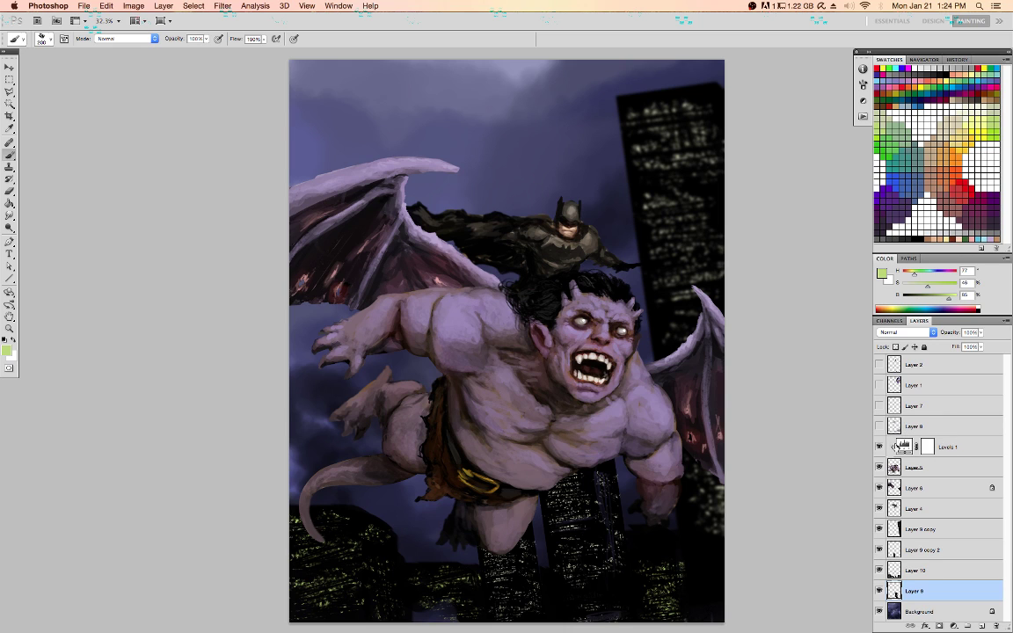
click(880, 447)
click(879, 447)
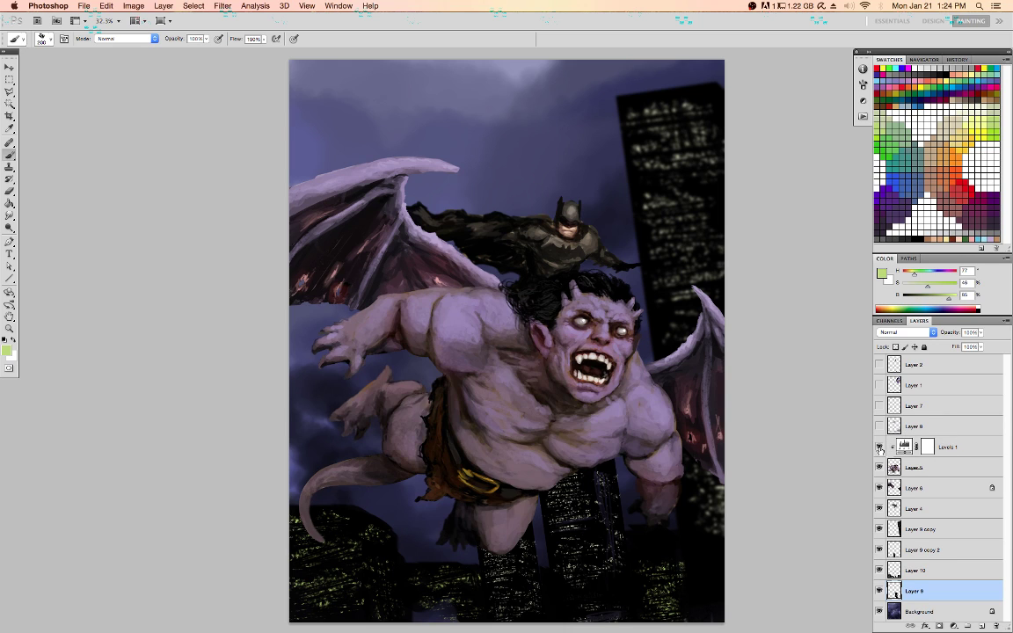
Delete the Levels 1 adjustment above the creature and choose a 150 px textured brush
click(970, 455)
key(BackSpace)
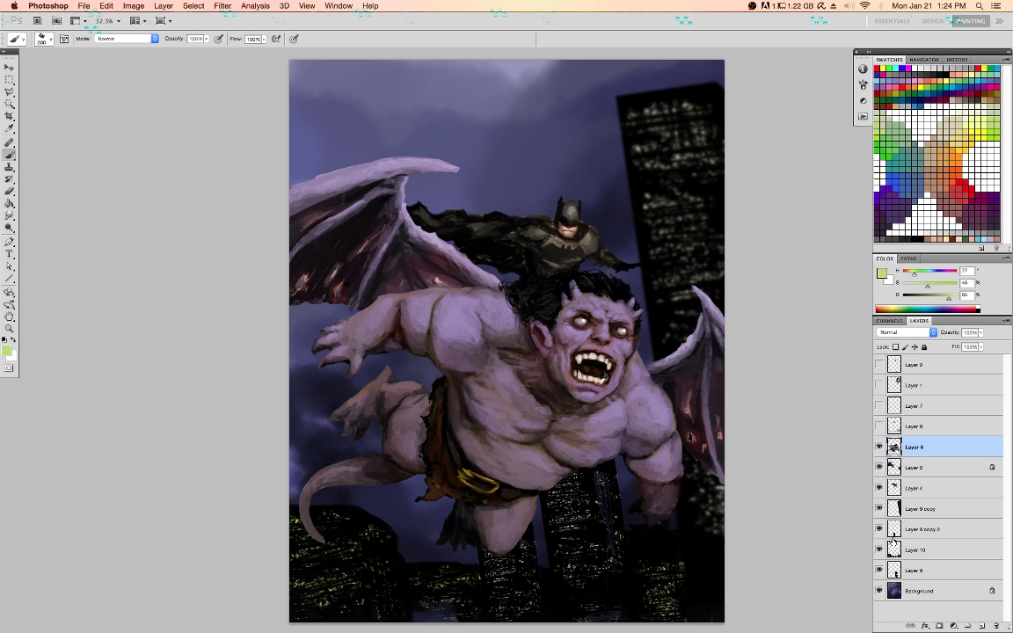
click(955, 512)
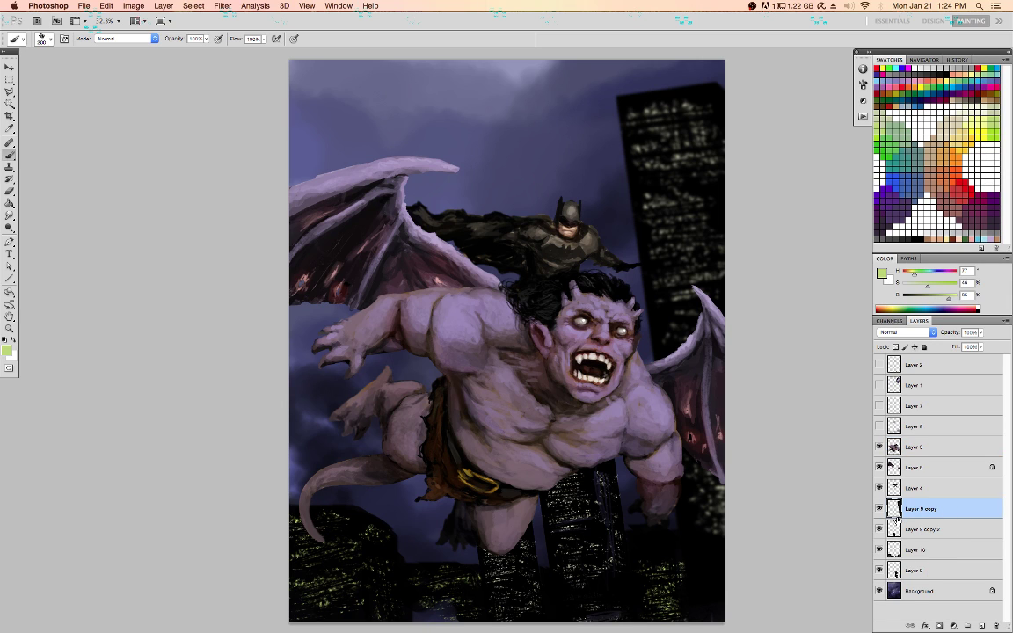
right_click(580, 480)
click(791, 570)
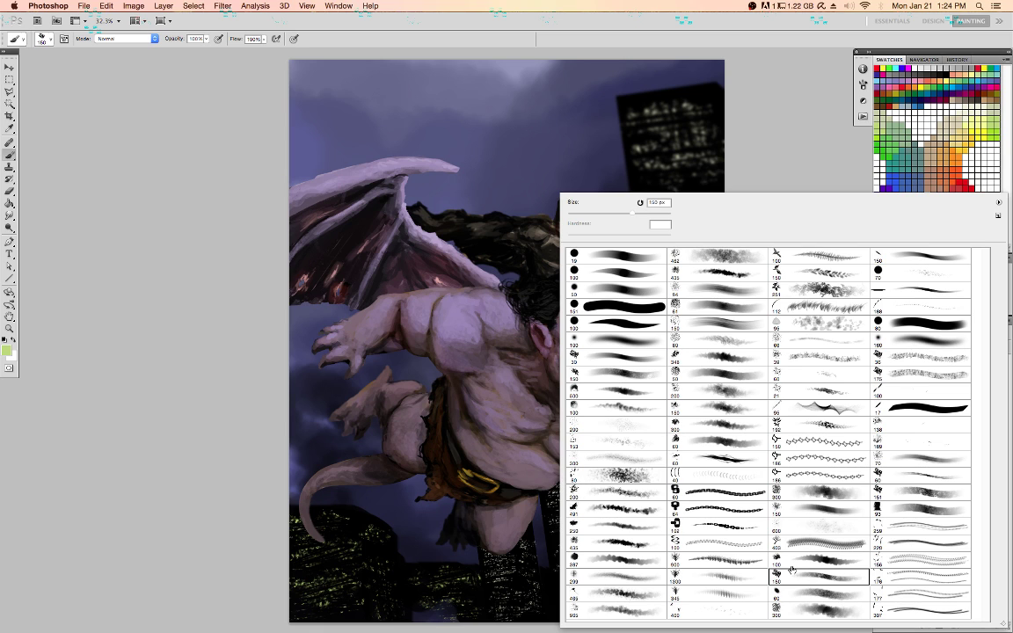
double_click(793, 570)
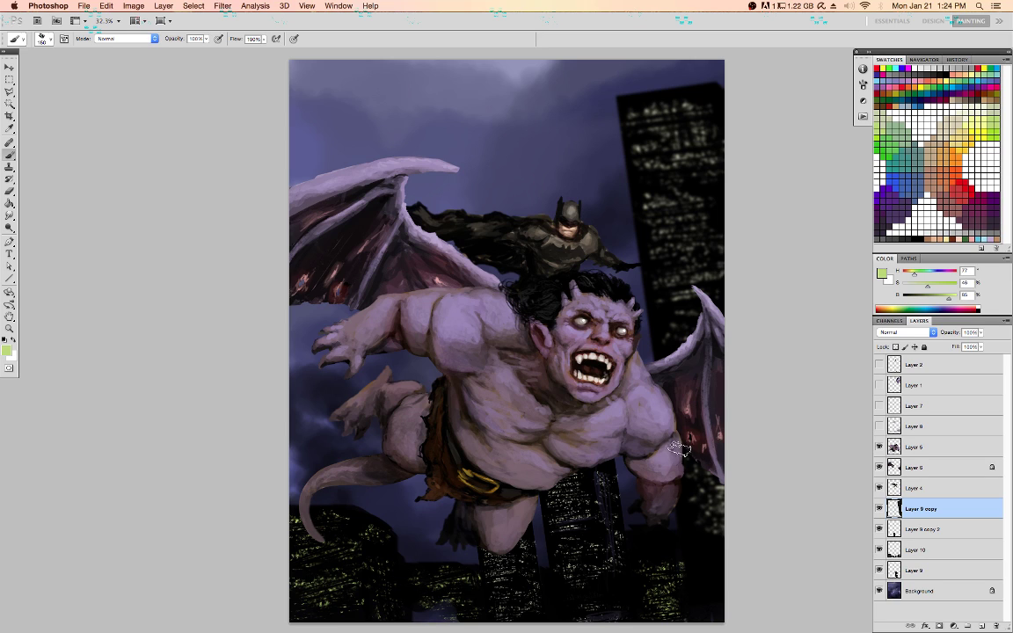
Lock the transparent pixels of the creature's layer and shade its lower hand and forearm in sampled dark purples with a smaller brush
click(922, 447)
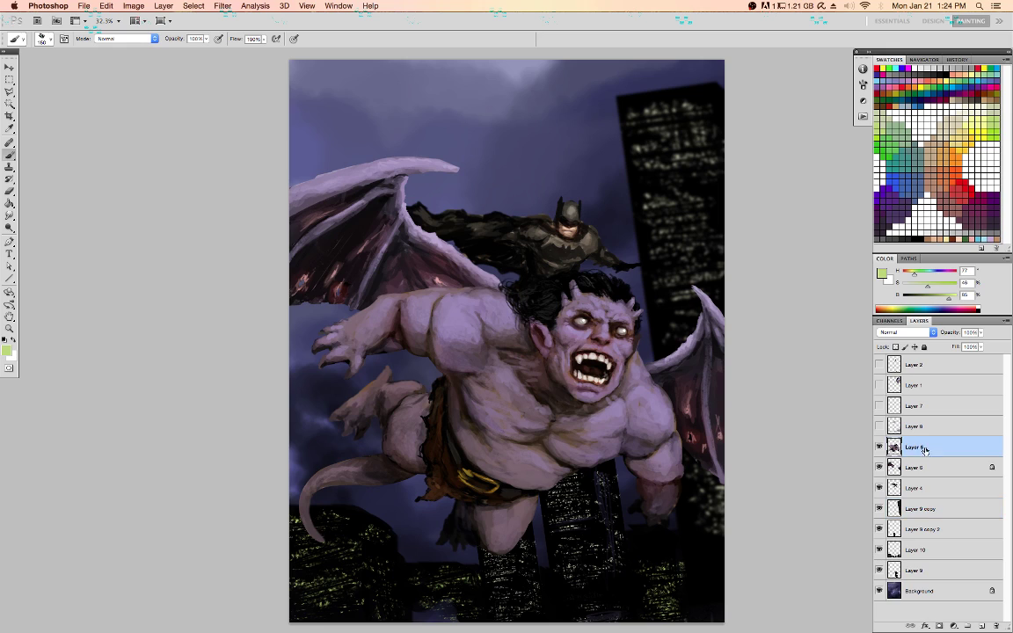
key(slash)
key(bracketleft)
key(bracketleft)
key(bracketleft)
alt+click(668, 504)
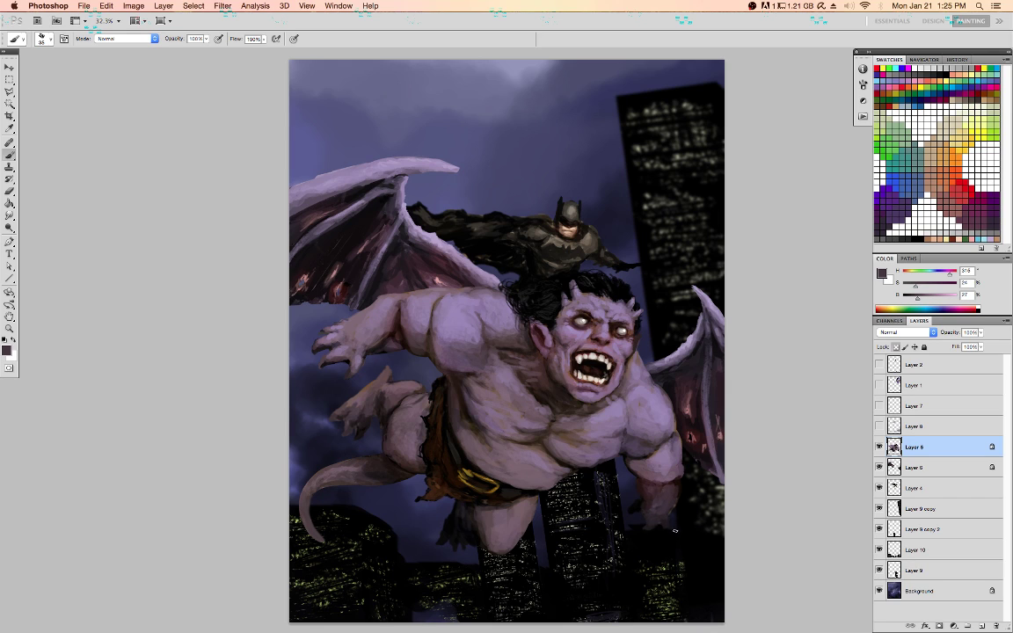
alt+click(649, 508)
alt+click(658, 504)
alt+click(393, 409)
alt+click(384, 400)
Refine the shading around the elbow and outer edge of the creature's lowered forearm using colours sampled from the arm
alt+click(673, 476)
alt+click(654, 469)
alt+click(669, 472)
alt+click(639, 469)
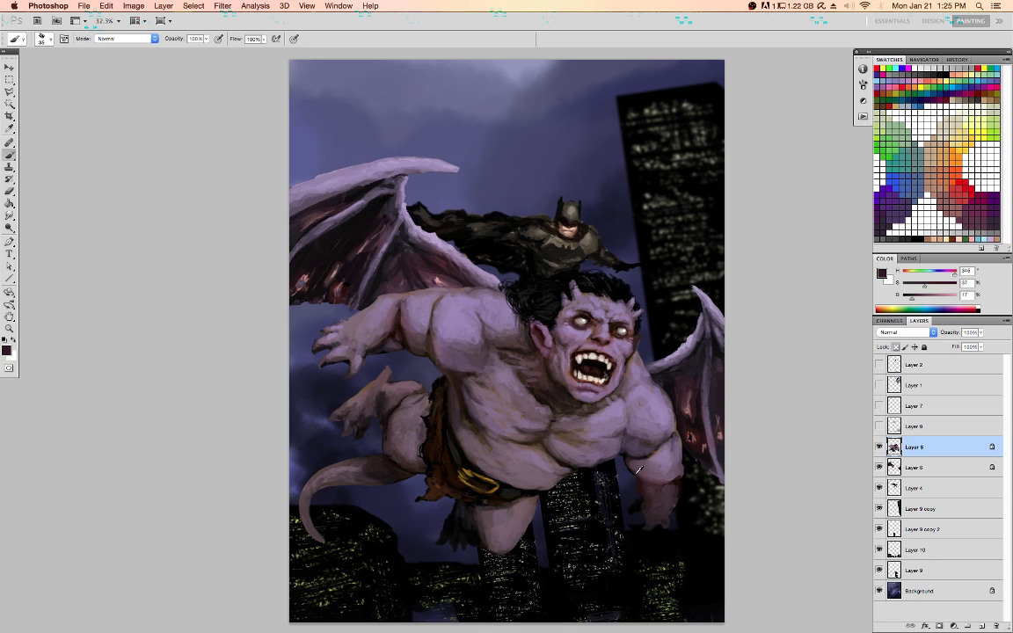
mouse_move(664, 485)
mouse_down()
mouse_move(634, 462)
mouse_move(669, 478)
mouse_up()
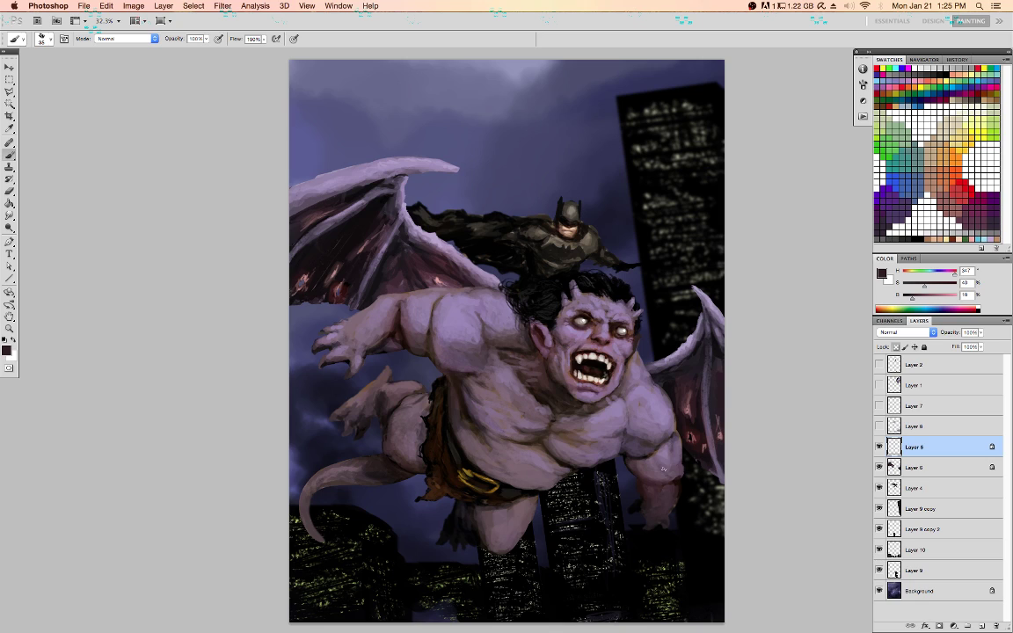
alt+click(681, 476)
drag(682, 460, 678, 443)
Set the opacity of Batman's Layer 4 to 80%
click(952, 488)
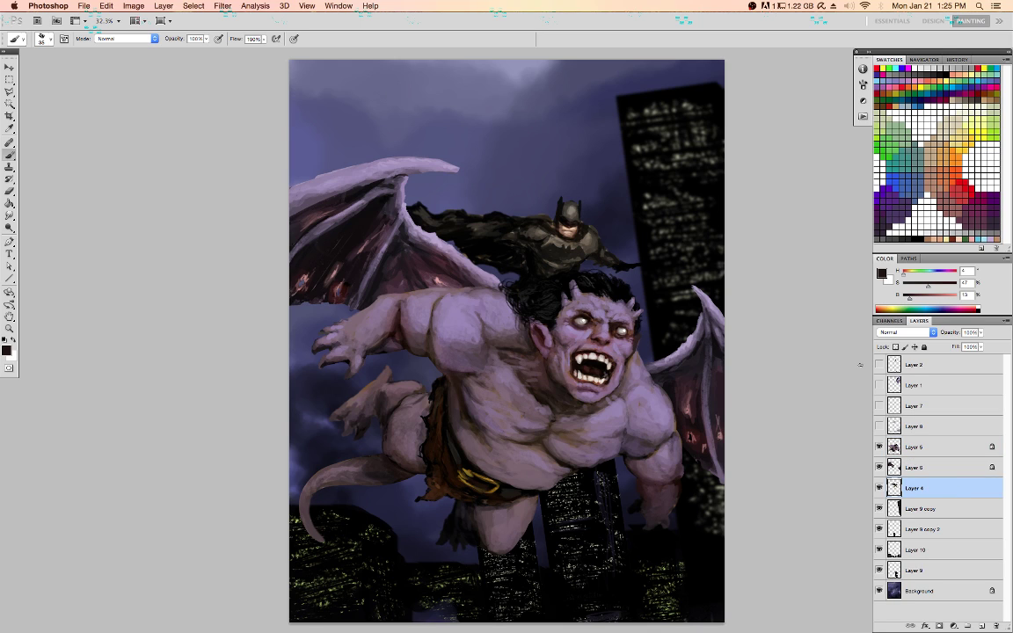
key(v)
key(8)
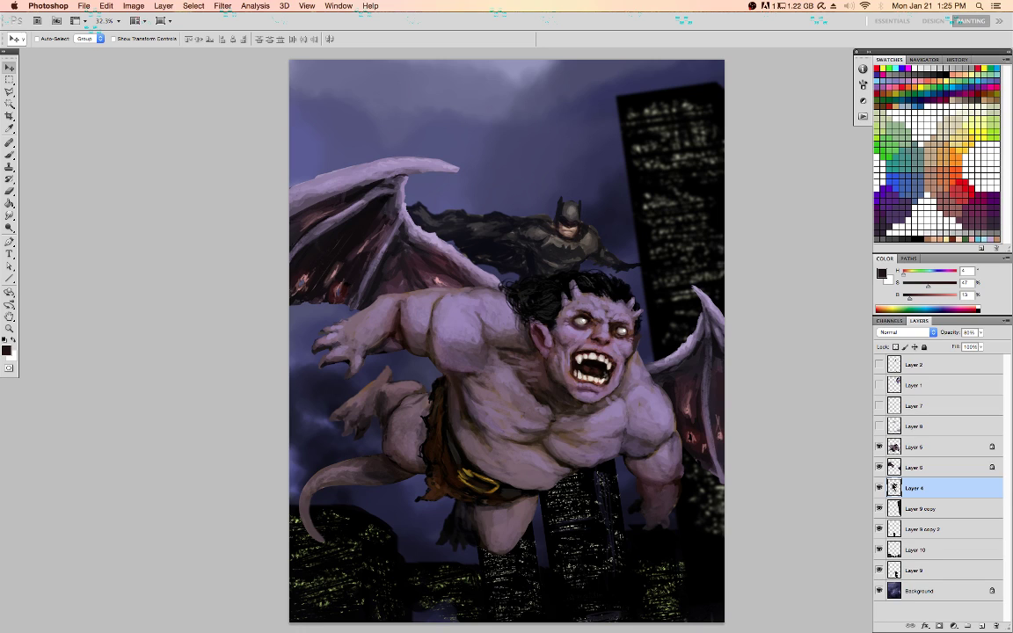
Sample a muted purple from the large wing and darken the wing layer's midtones with a Levels adjustment
click(945, 453)
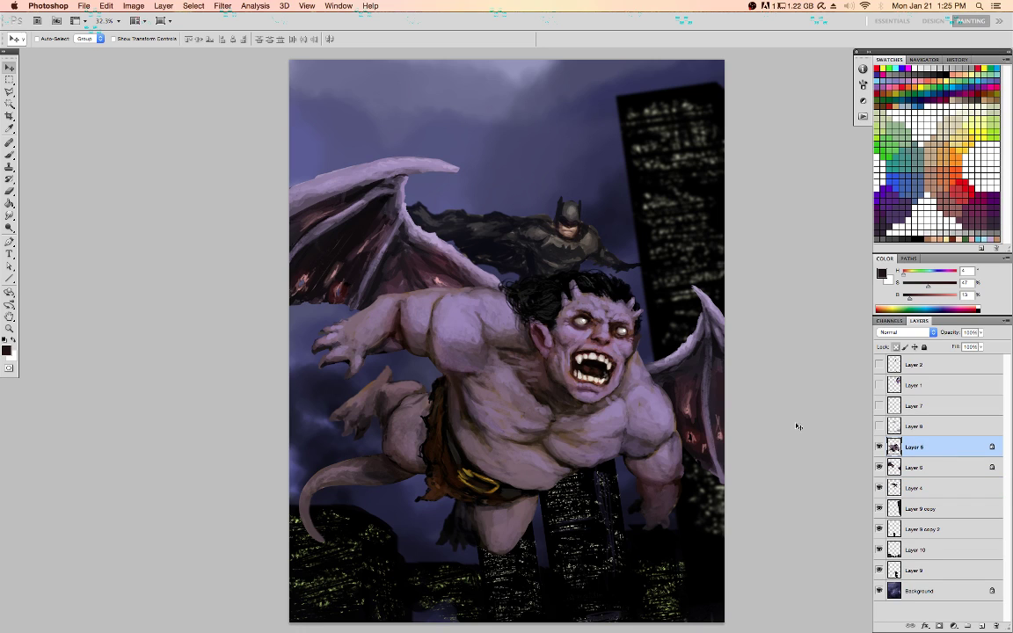
key(d)
key(alt+bracketleft)
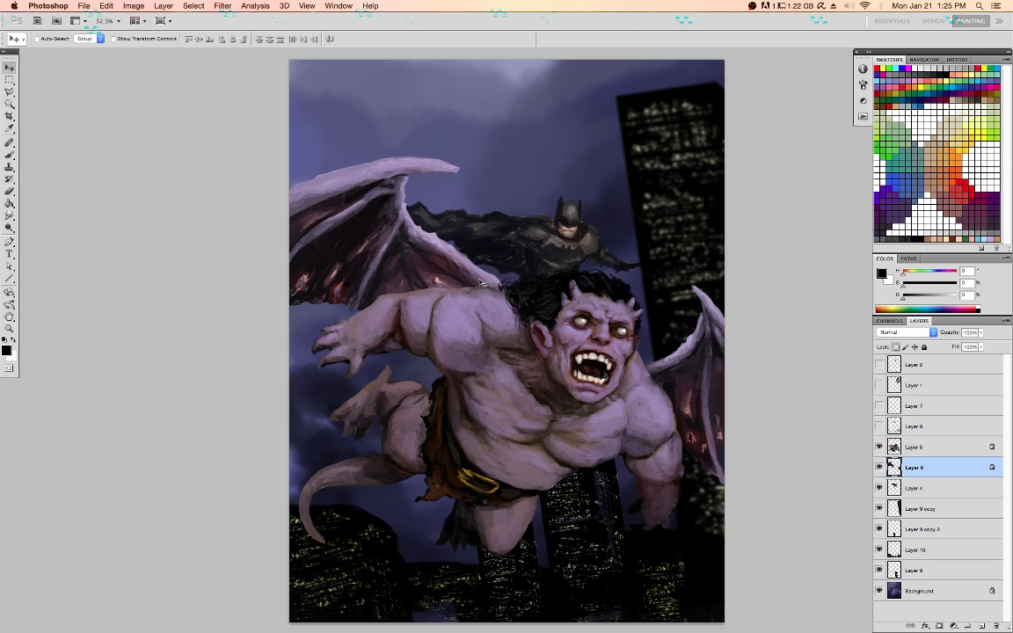
key(b)
alt+click(462, 264)
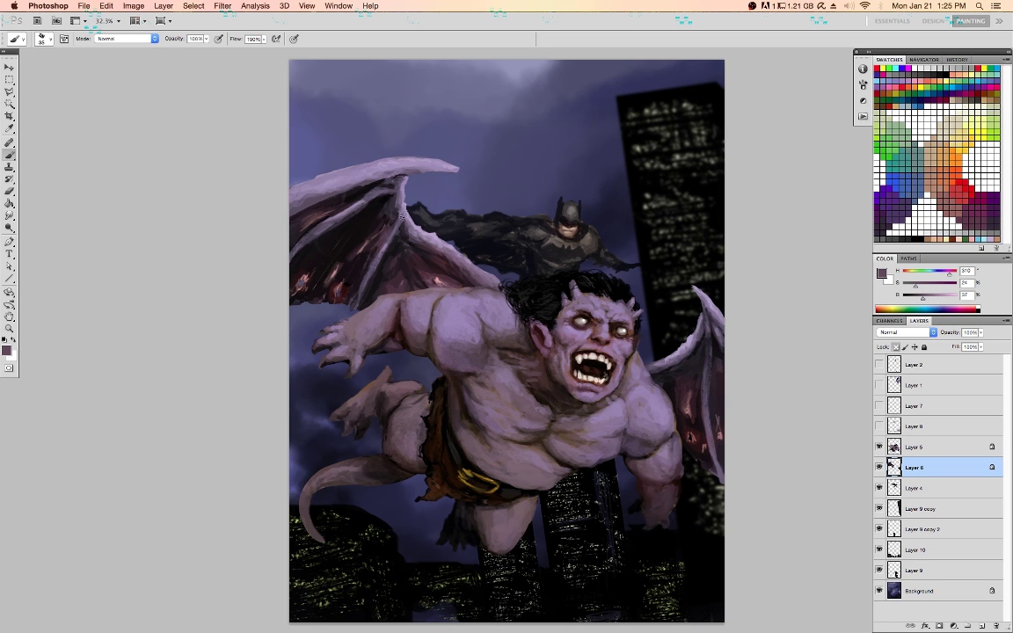
key(super+l)
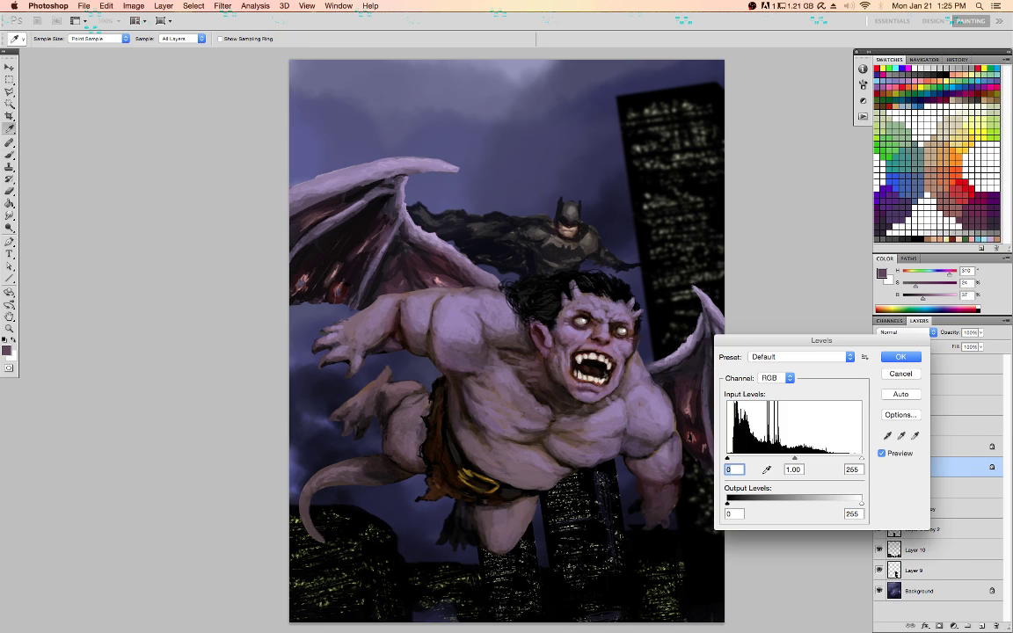
drag(795, 459, 800, 460)
key(Return)
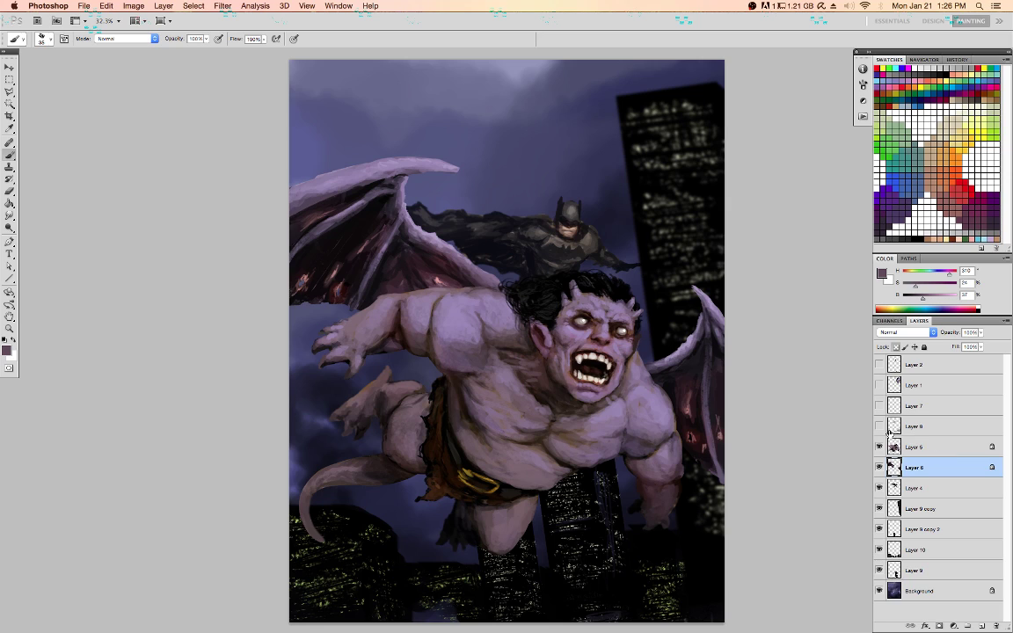
Show the mist on Layer 8 and brush more sampled blue-grey haze across the low buildings with a much larger brush
click(879, 427)
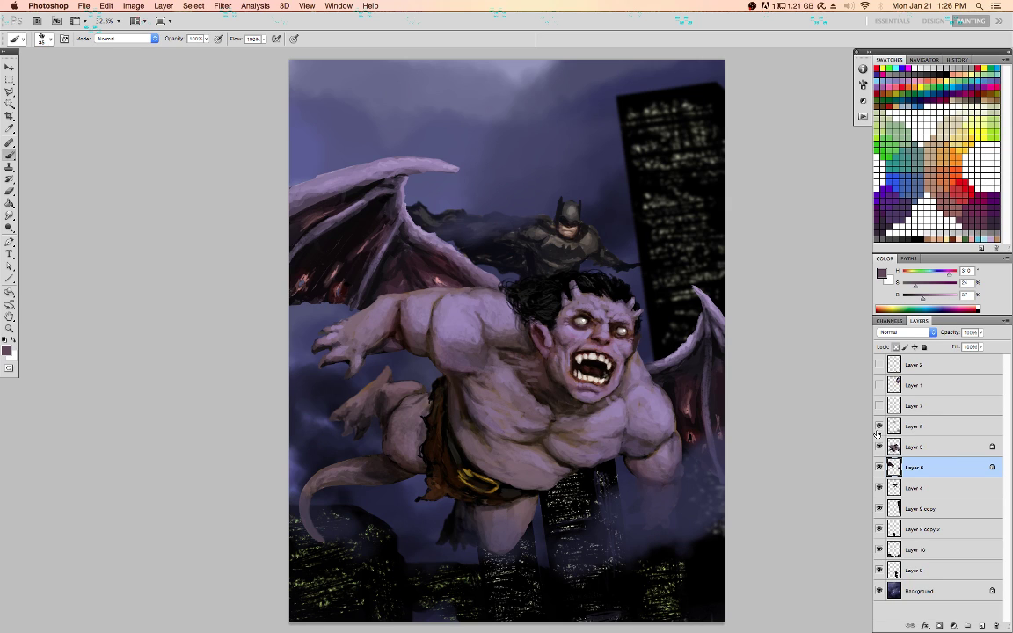
click(915, 427)
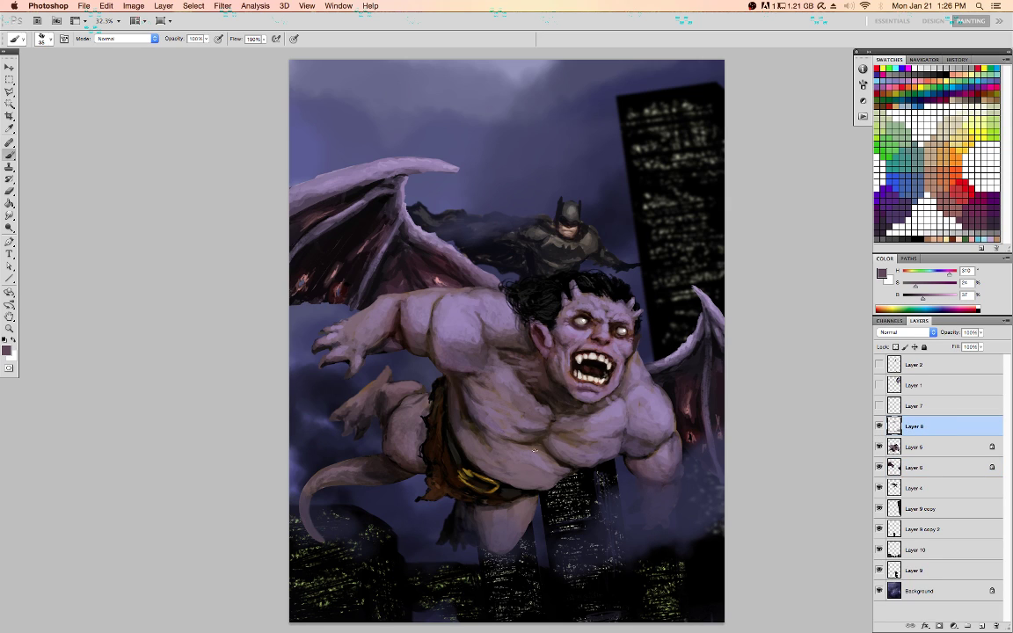
key(bracketright)
key(bracketright)
key(bracketright)
key(bracketright)
key(bracketright)
key(bracketright)
key(bracketright)
alt+click(421, 377)
key(bracketright)
key(bracketright)
key(bracketright)
key(bracketright)
key(bracketright)
key(bracketright)
key(bracketright)
key(bracketright)
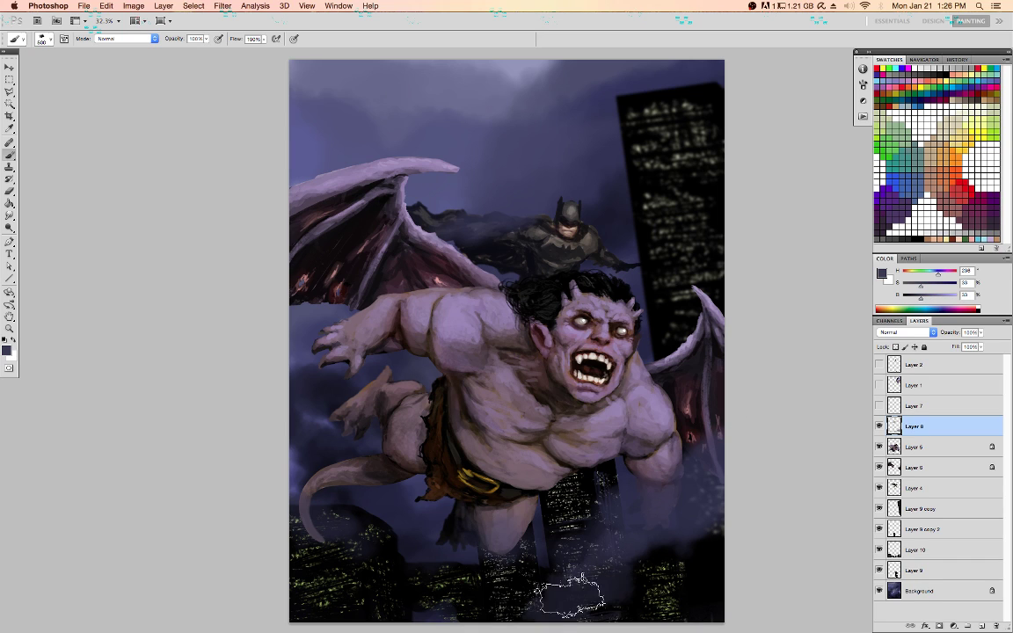
mouse_move(607, 590)
mouse_down()
mouse_move(334, 600)
mouse_move(406, 605)
mouse_move(380, 605)
mouse_move(411, 575)
mouse_move(340, 602)
mouse_up()
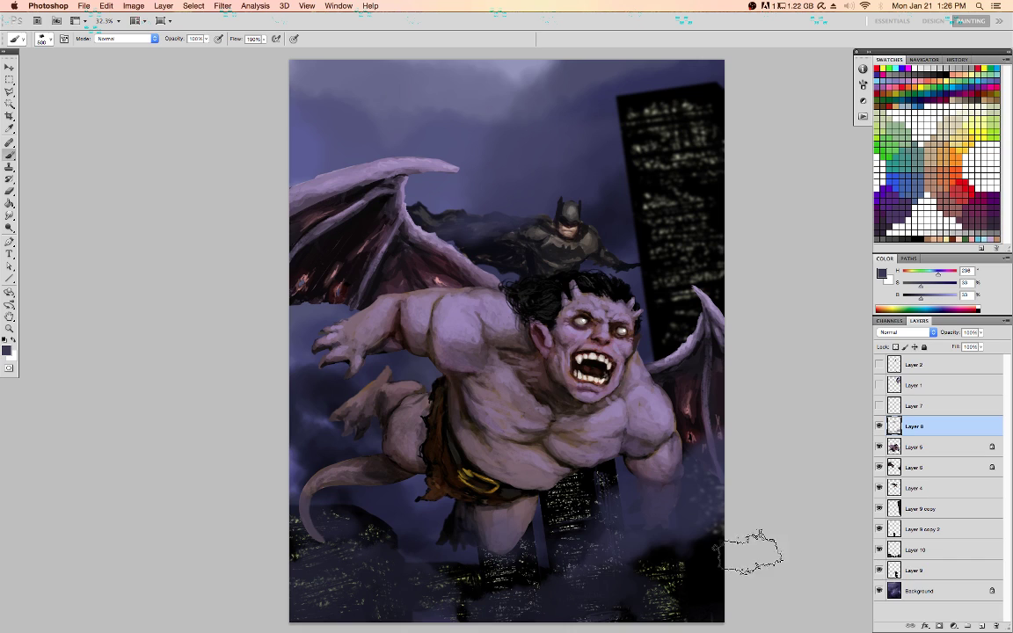
Shrink the brush and touch up the creature's outstretched hand on its own layer with purples sampled from the fingers
key([)
key([)
key([)
key([)
key([)
key([)
key([)
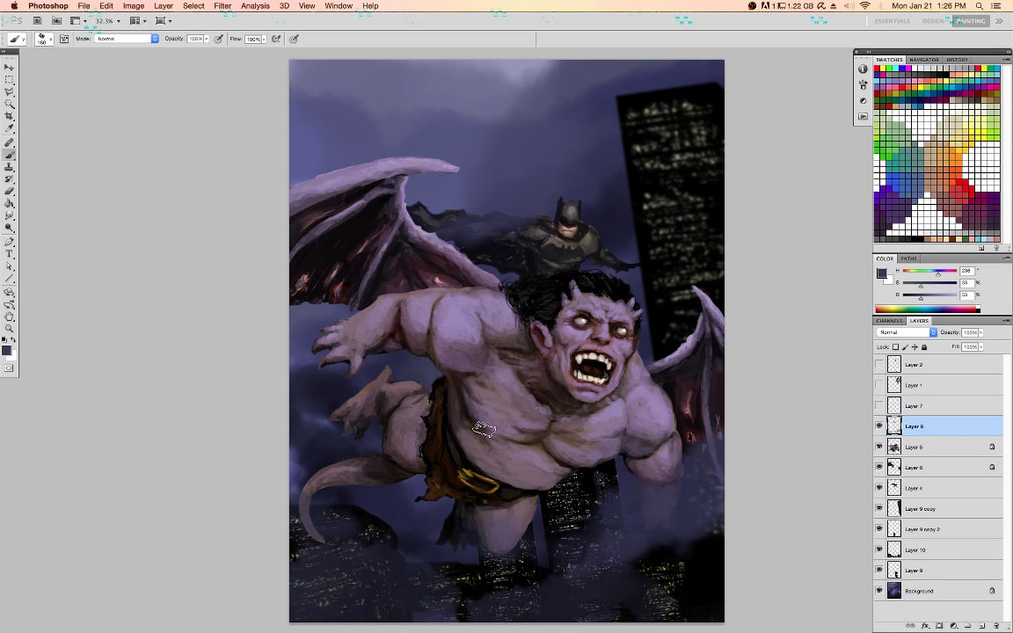
key(bracketleft)
key(bracketleft)
key(bracketleft)
key(bracketleft)
key(bracketleft)
key(alt+bracketleft)
alt+click(339, 352)
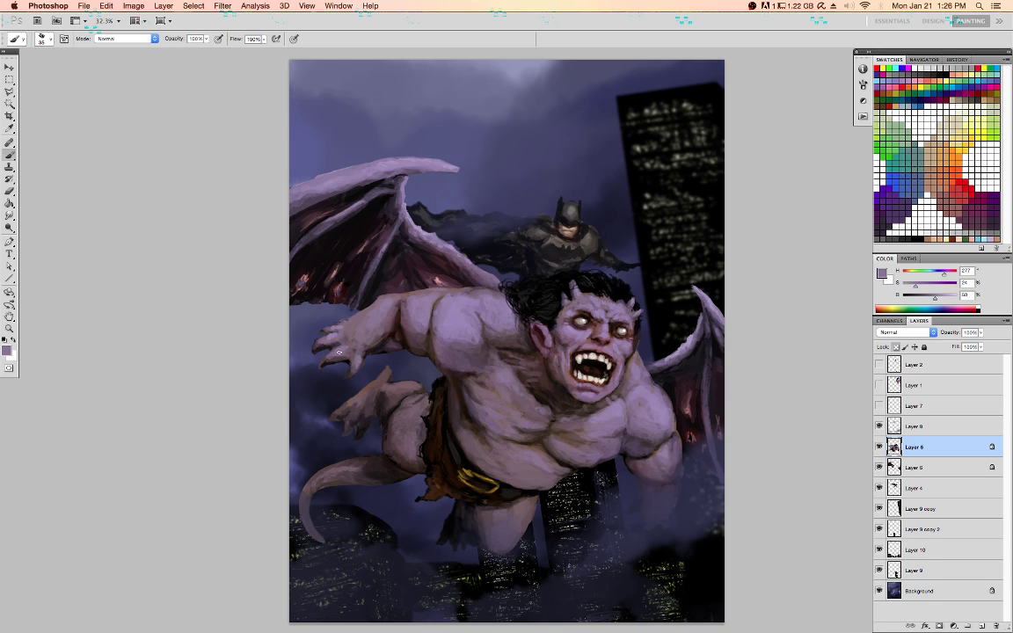
alt+click(321, 365)
alt+click(348, 356)
alt+click(352, 354)
Make Layer 8 active and select the mist around the creature's lowered forearm with the freehand Lasso
click(948, 428)
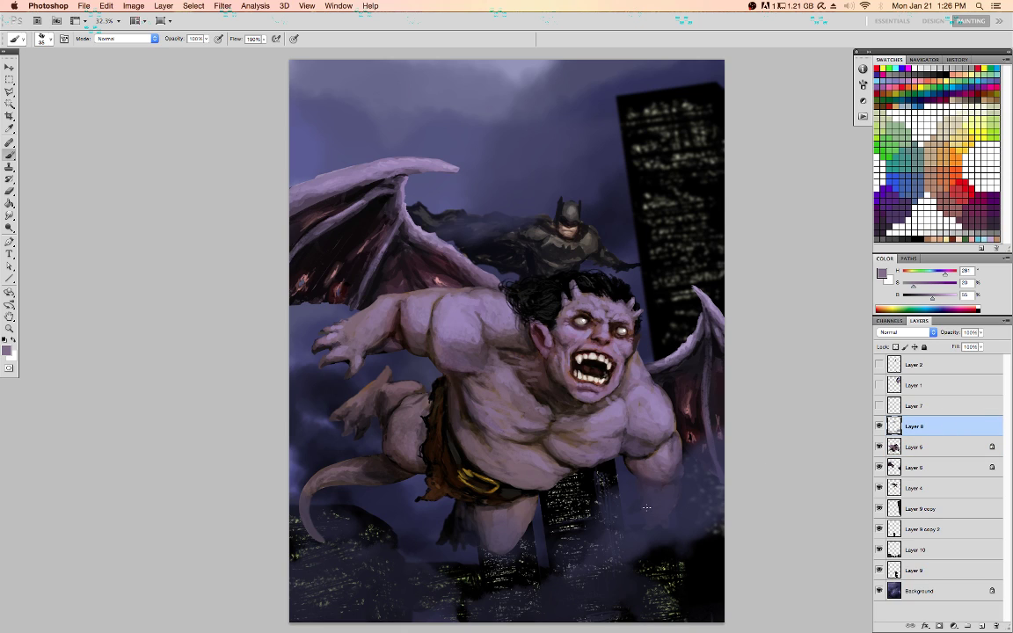
key(l)
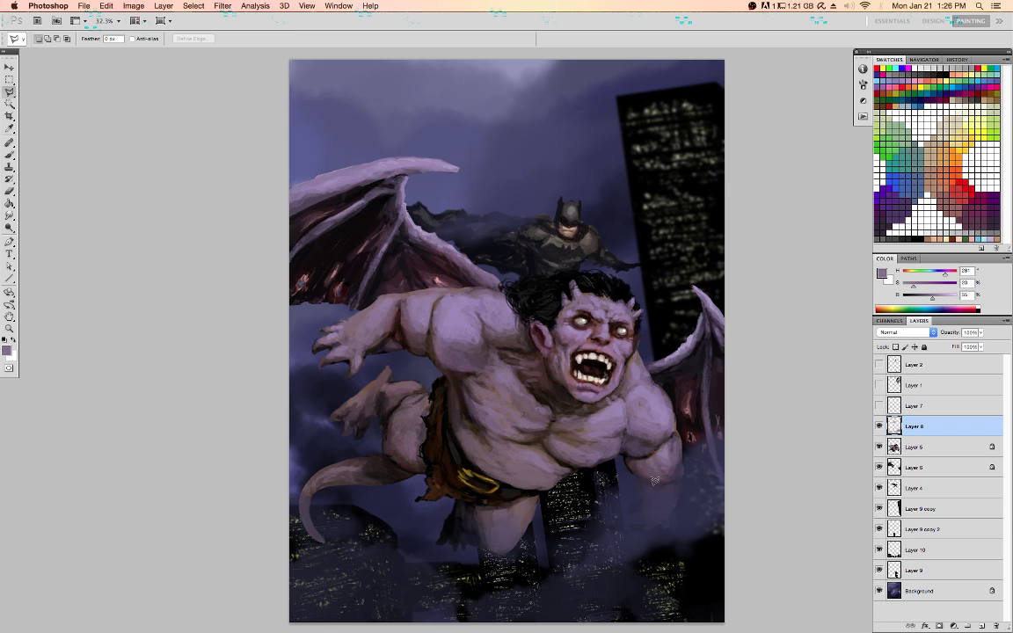
key(shift+l)
key(shift+l)
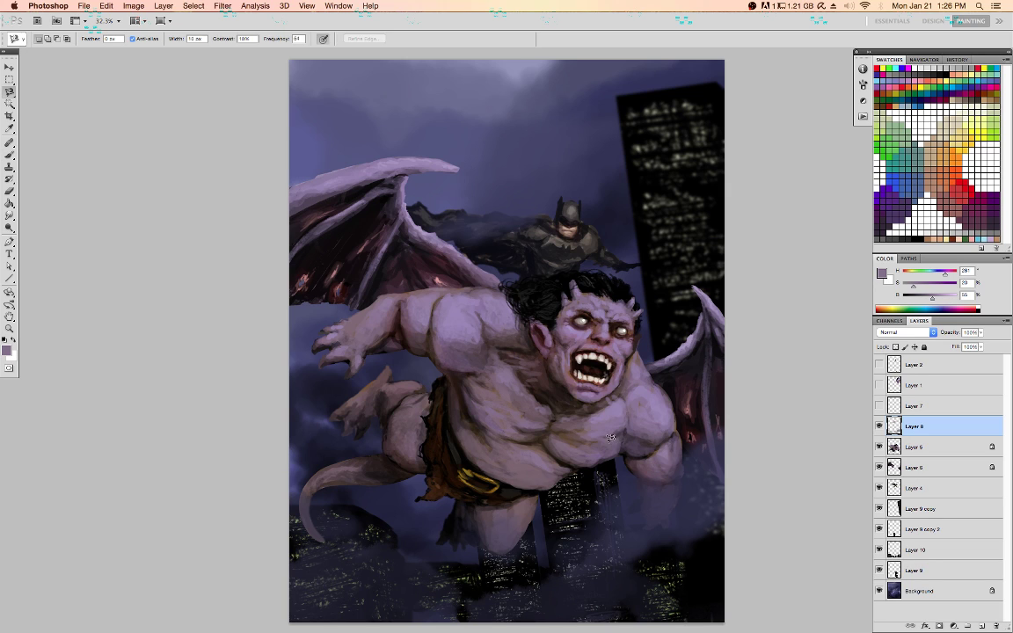
mouse_move(594, 467)
mouse_down()
mouse_move(811, 508)
mouse_move(576, 489)
mouse_move(598, 462)
mouse_up()
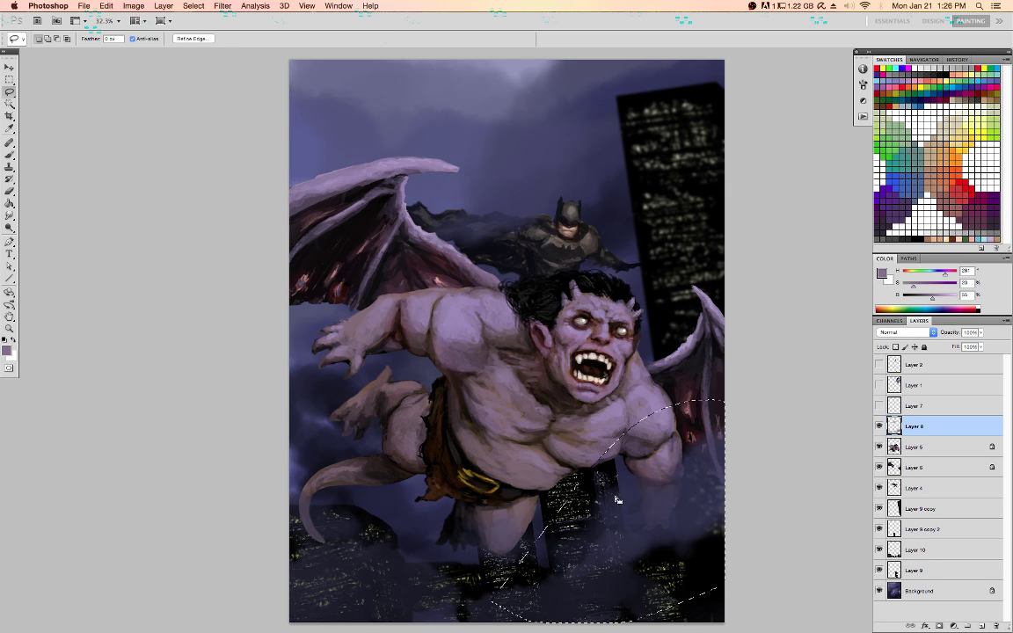
Shift the selected mist down off the creature's forearm, adjust it with Free Transform, deselect it and save the painting
key(v)
mouse_move(649, 486)
mouse_down()
mouse_move(701, 546)
mouse_move(698, 528)
mouse_up()
key(super+t)
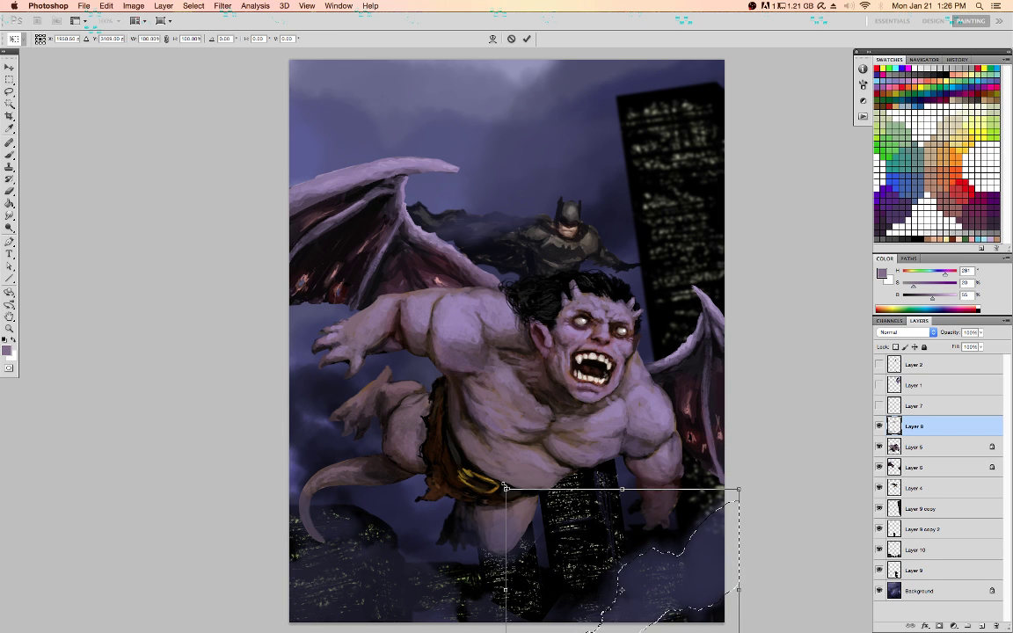
key(Return)
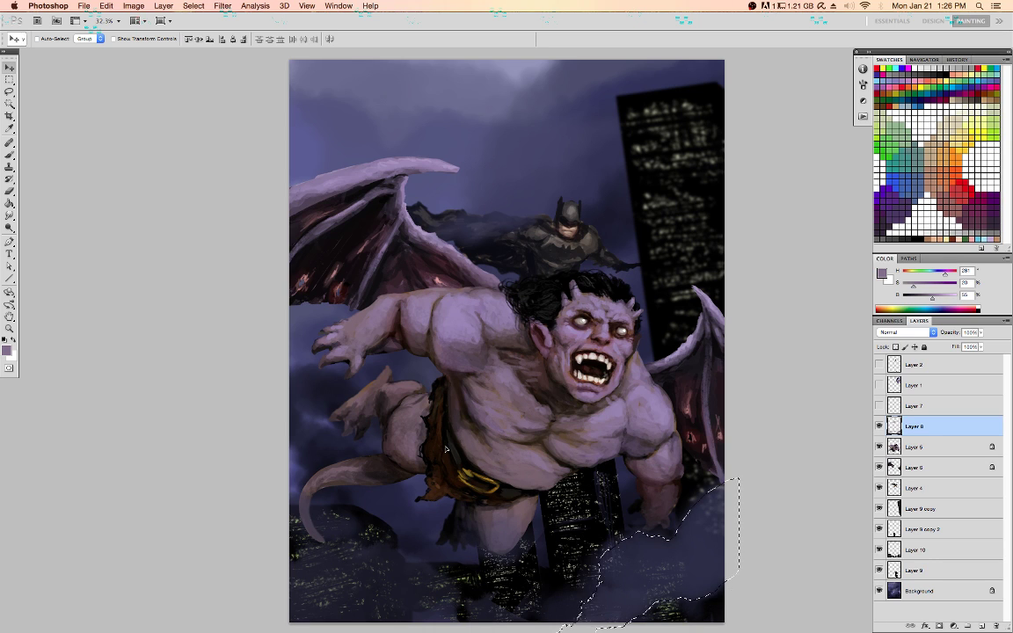
drag(693, 551, 693, 565)
key(super+d)
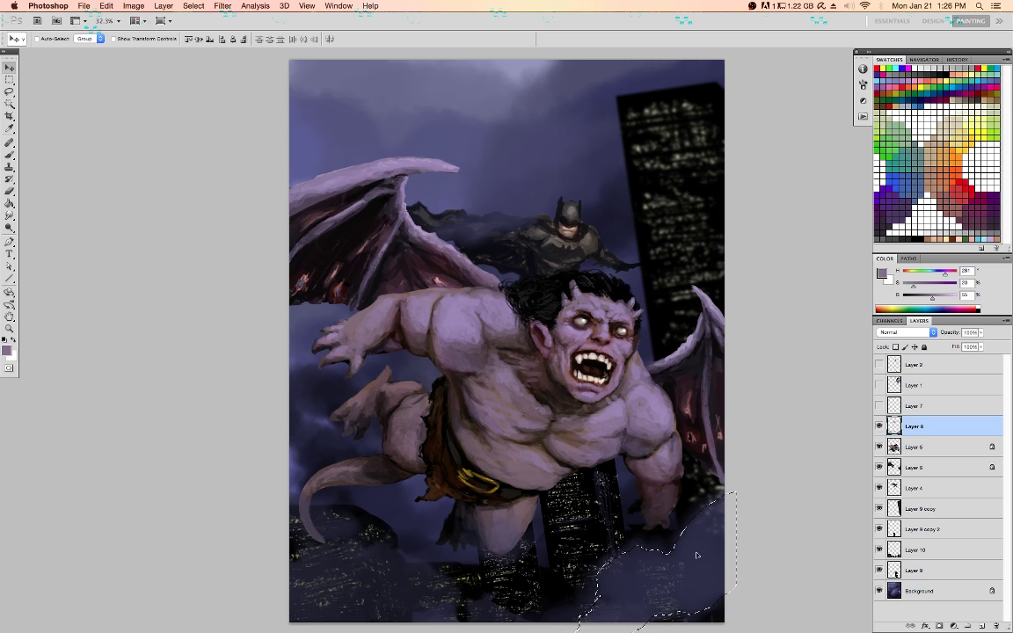
key(super+s)
Return to the creature's layer and brush sampled dark tones into the shadows beneath its chest and near the lowered arm
click(928, 590)
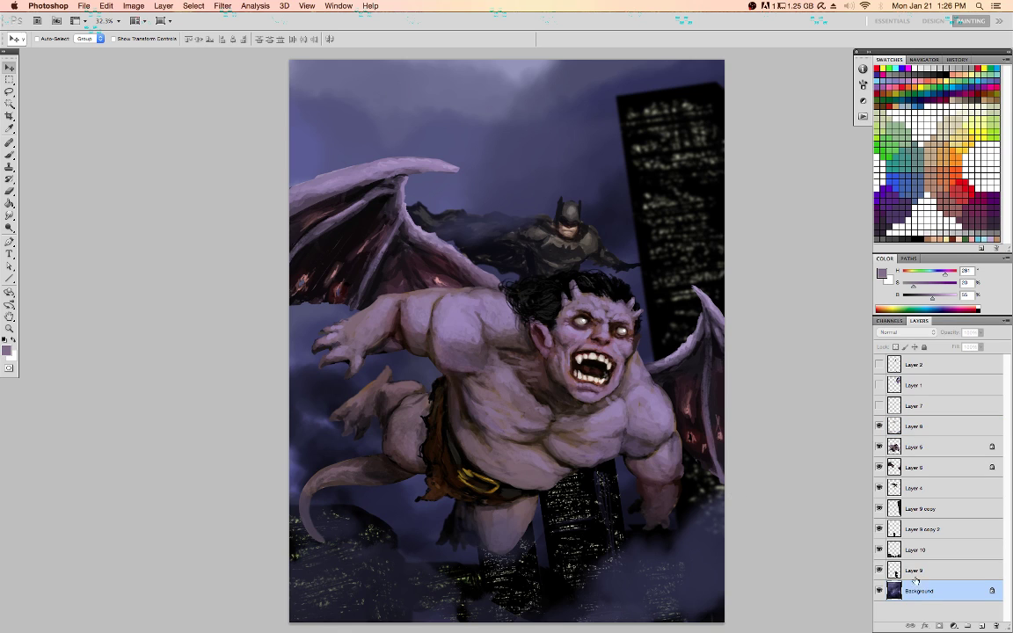
key(b)
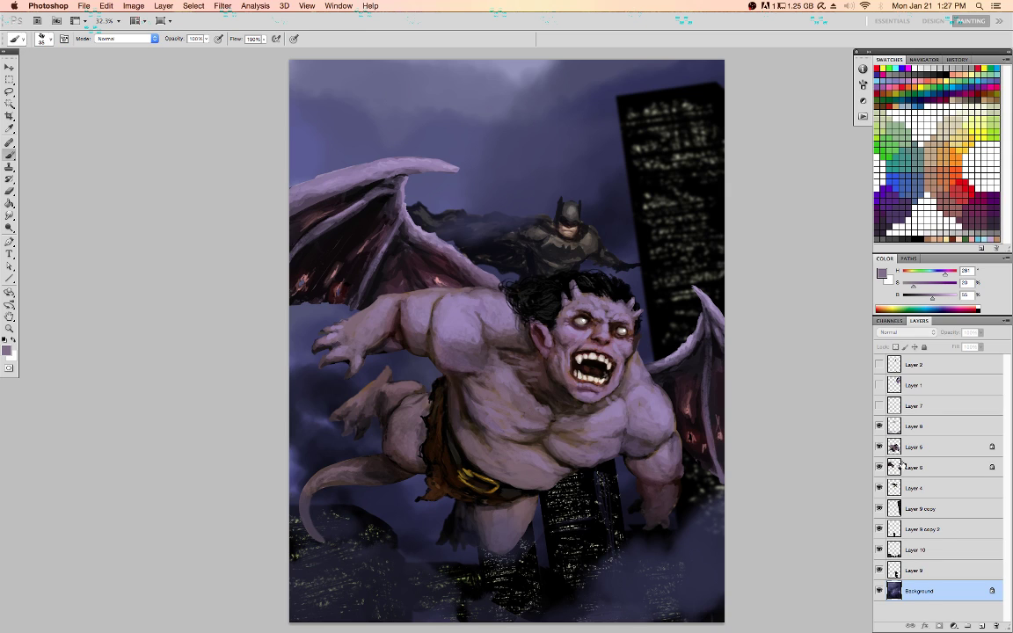
click(907, 454)
alt+click(433, 353)
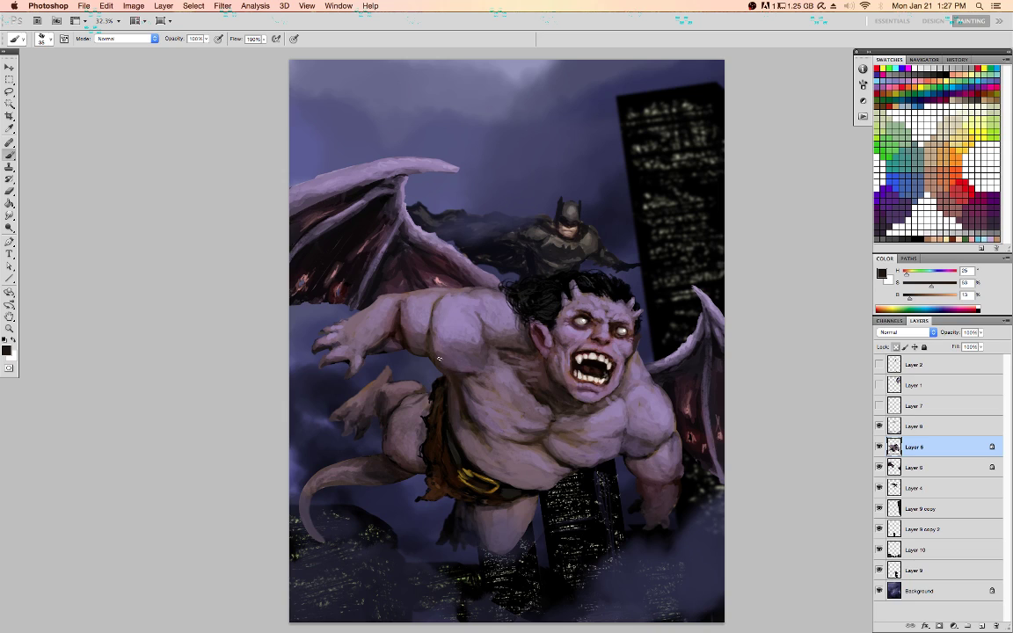
alt+click(637, 440)
alt+click(636, 439)
alt+click(612, 451)
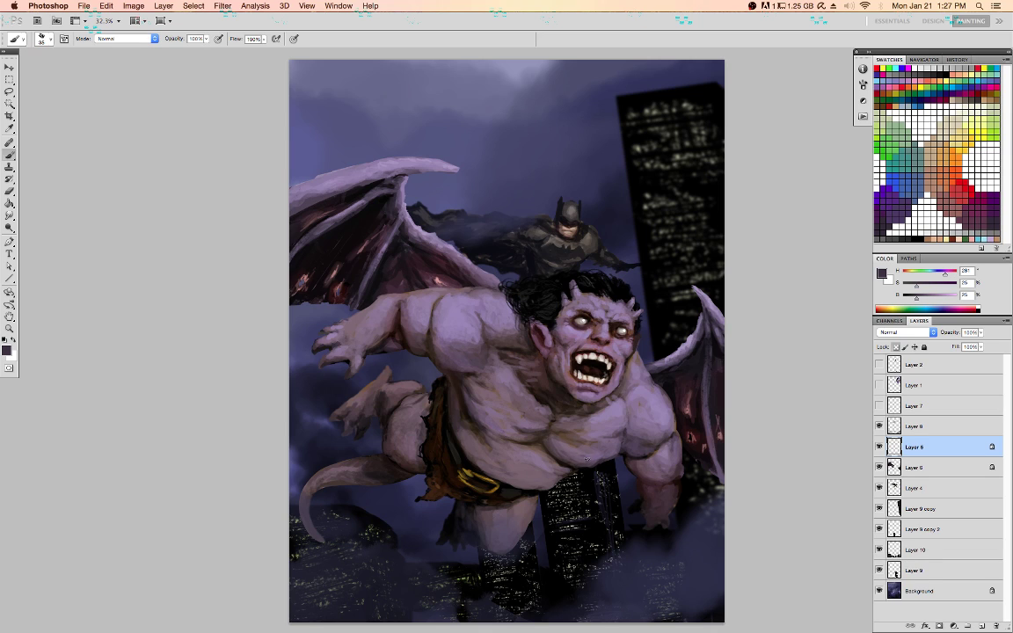
Touch up the creature's belly and hanging leg with muted purples sampled from the body
alt+click(485, 425)
alt+click(475, 454)
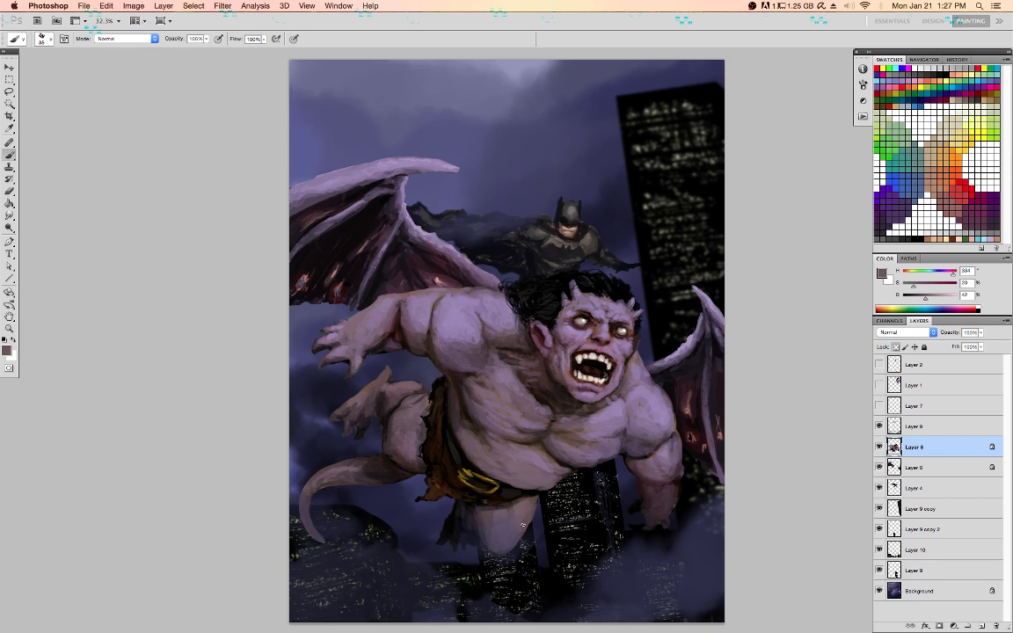
alt+click(507, 534)
Select the creature's trailing foot freehand with its layer's transparency unlocked, clear the selection and return to the Brush
key(l)
mouse_move(408, 357)
mouse_down()
mouse_move(353, 385)
mouse_move(323, 427)
mouse_move(367, 441)
mouse_move(408, 424)
mouse_move(426, 397)
mouse_up()
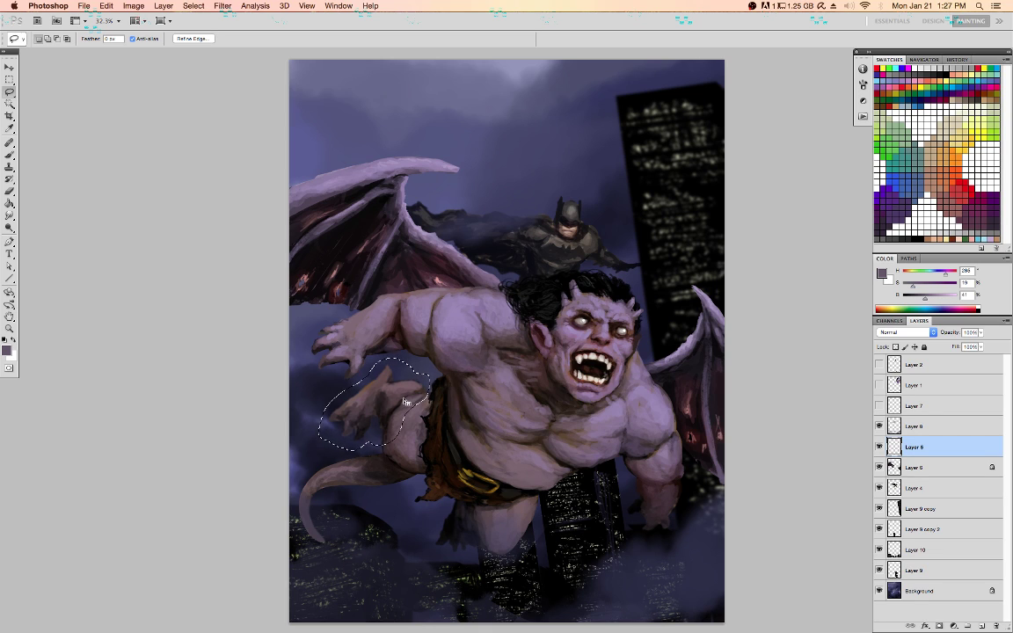
key(super+d)
key(b)
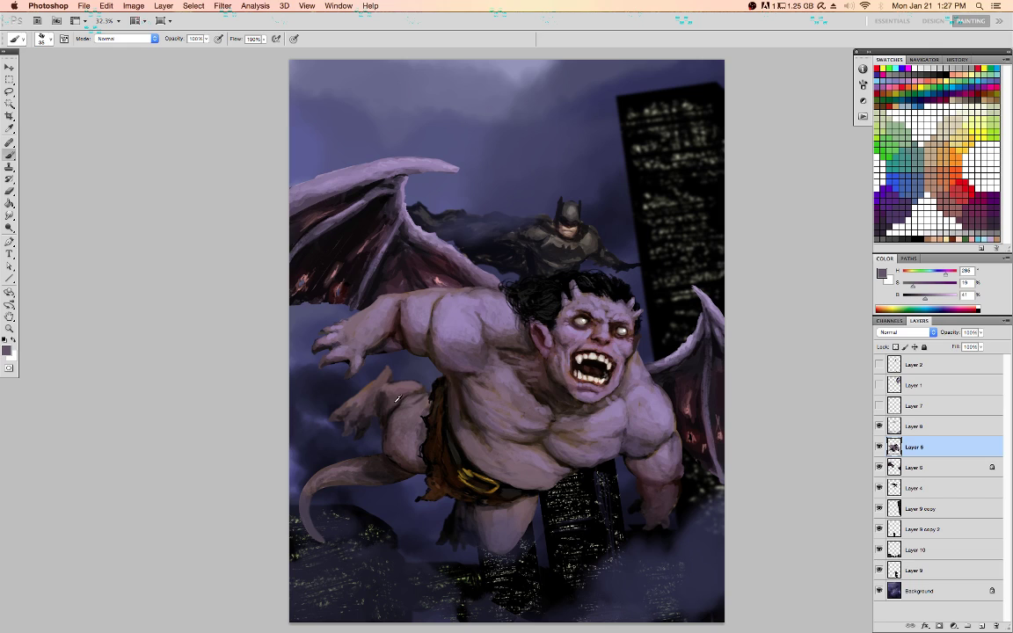
Touch up the creature's trailing foot and lower belly with muted tones sampled from the body
alt+click(388, 403)
alt+click(358, 405)
alt+click(356, 375)
alt+click(551, 467)
Select the creature, wing and Batman layers together and enlarge them proportionally to about 113% with Free Transform
click(916, 426)
shift+click(938, 489)
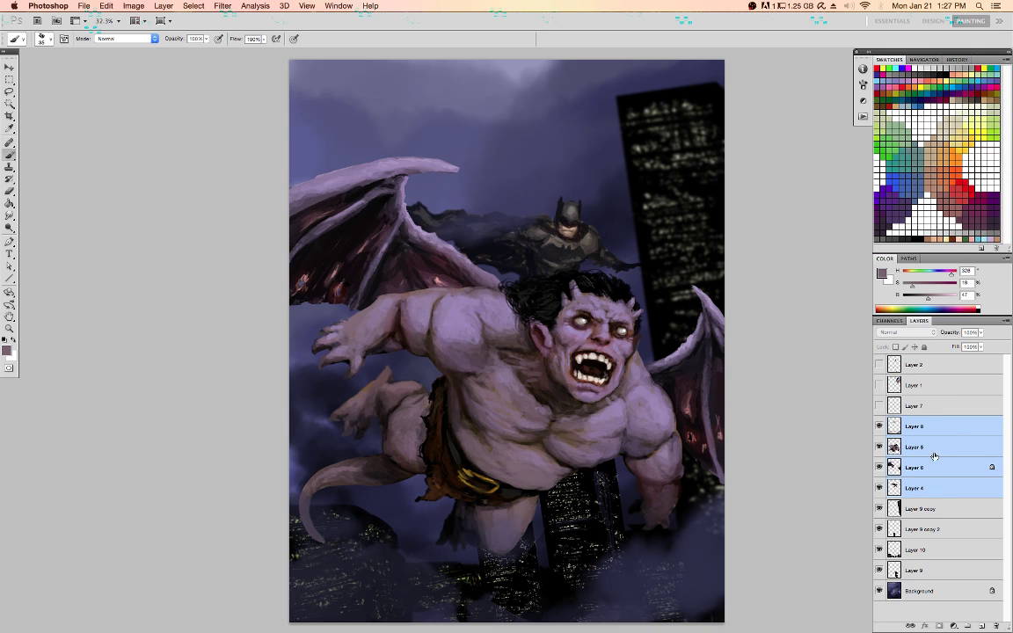
click(941, 454)
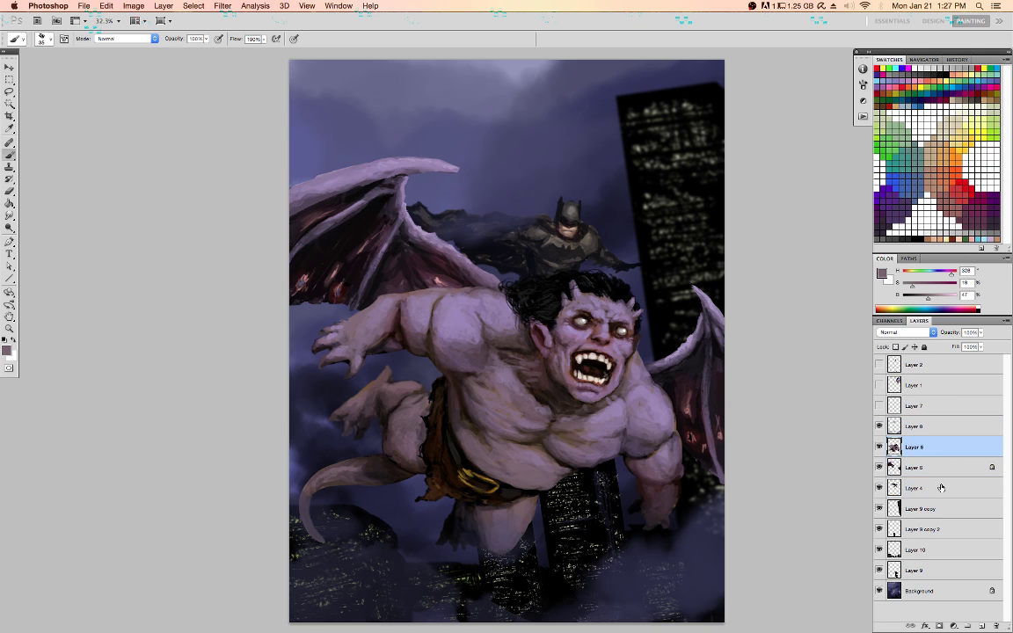
key(shift+alt+bracketleft)
key(shift+alt+bracketleft)
key(super+t)
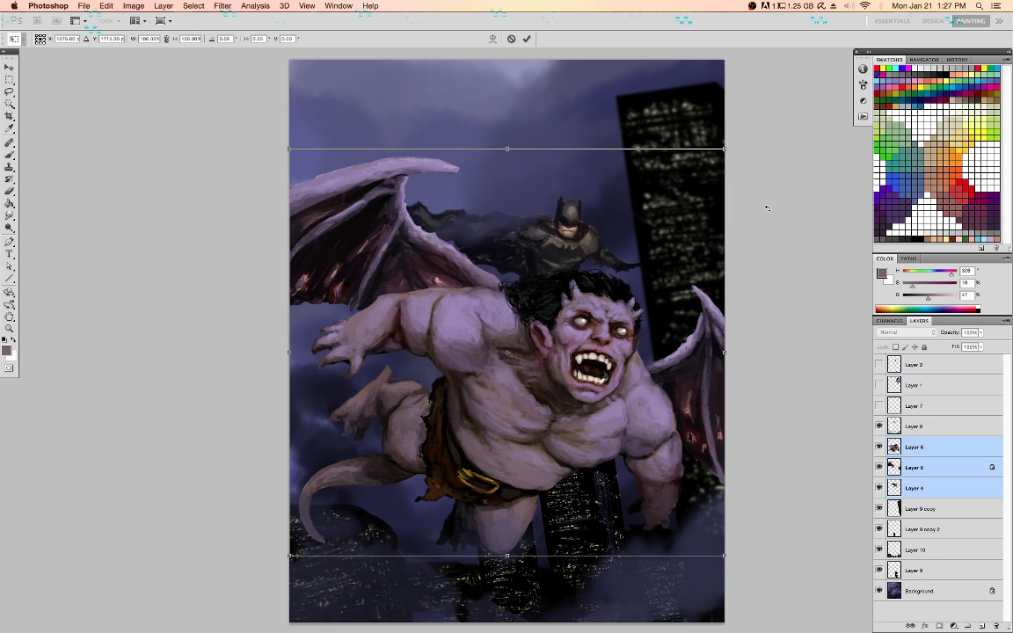
drag(726, 148, 804, 112)
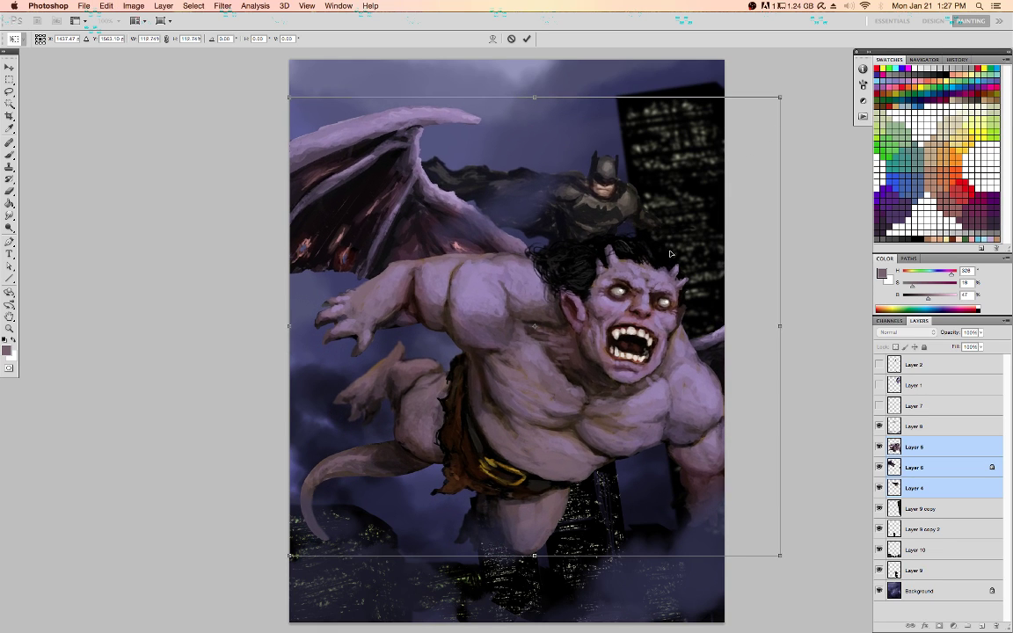
Shift the enlarged figures left and slightly down on the canvas, apply the transform and return to the Brush
drag(671, 255, 642, 279)
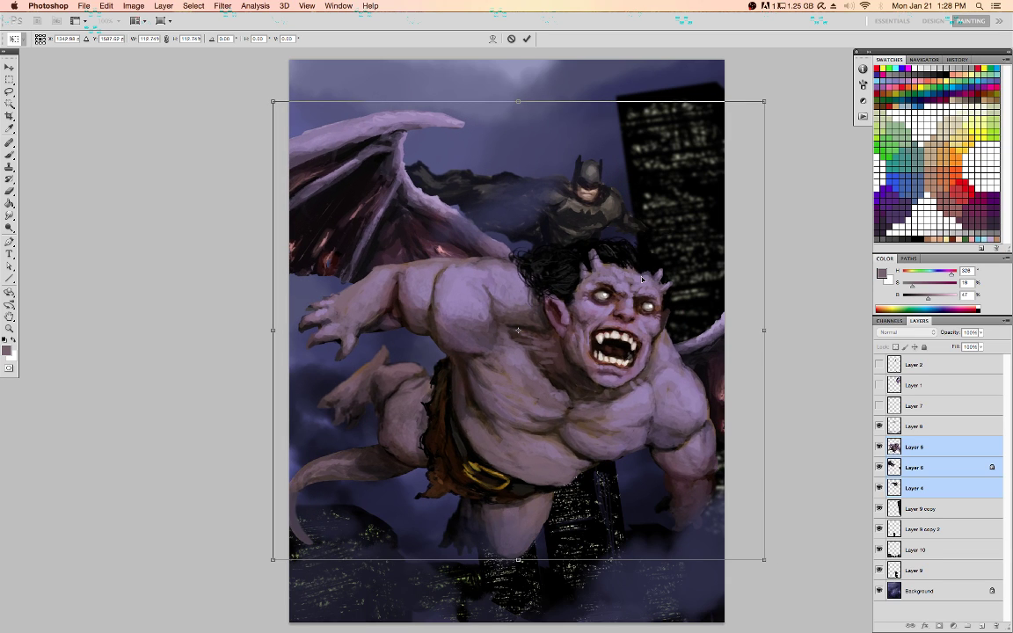
key(Left)
key(Left)
key(Left)
key(Left)
key(Left)
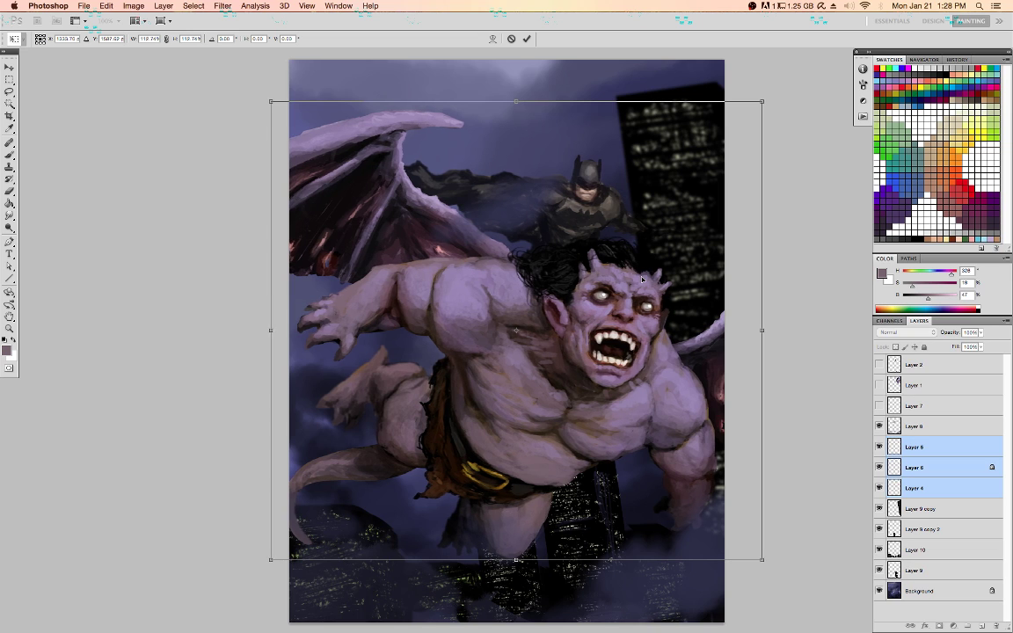
key(Return)
key(b)
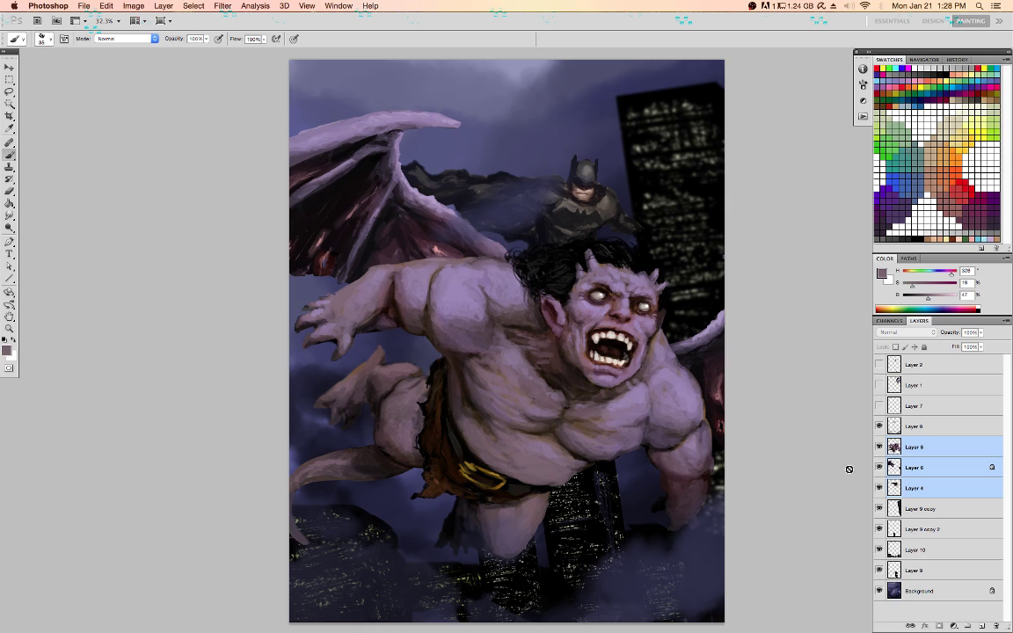
Move Batman's layer slightly to the left on its own, away from the tall building
click(920, 488)
key(v)
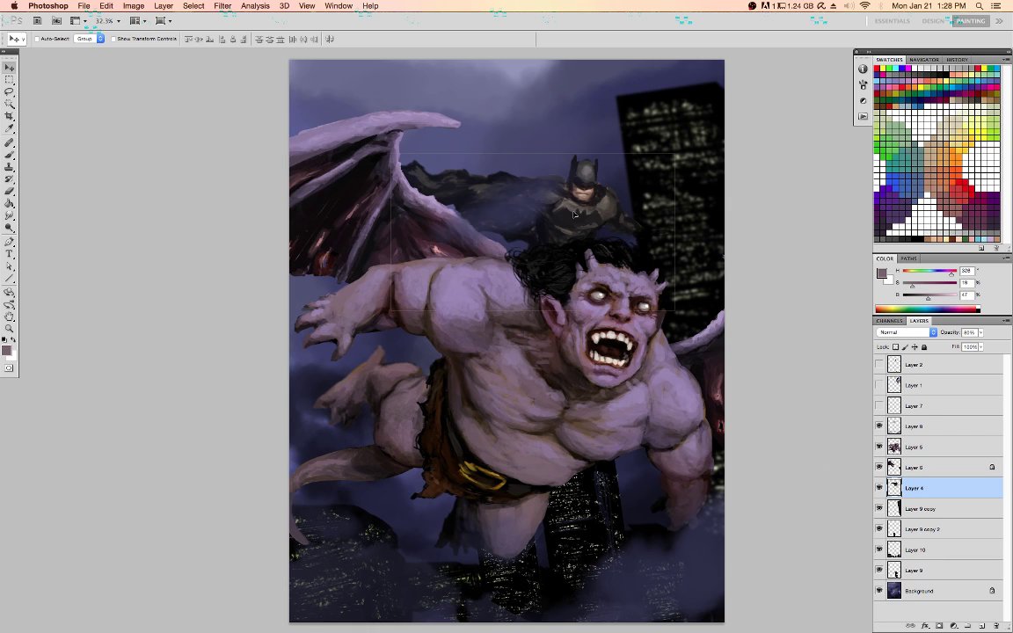
mouse_move(585, 222)
mouse_down()
mouse_move(559, 209)
mouse_move(572, 212)
mouse_up()
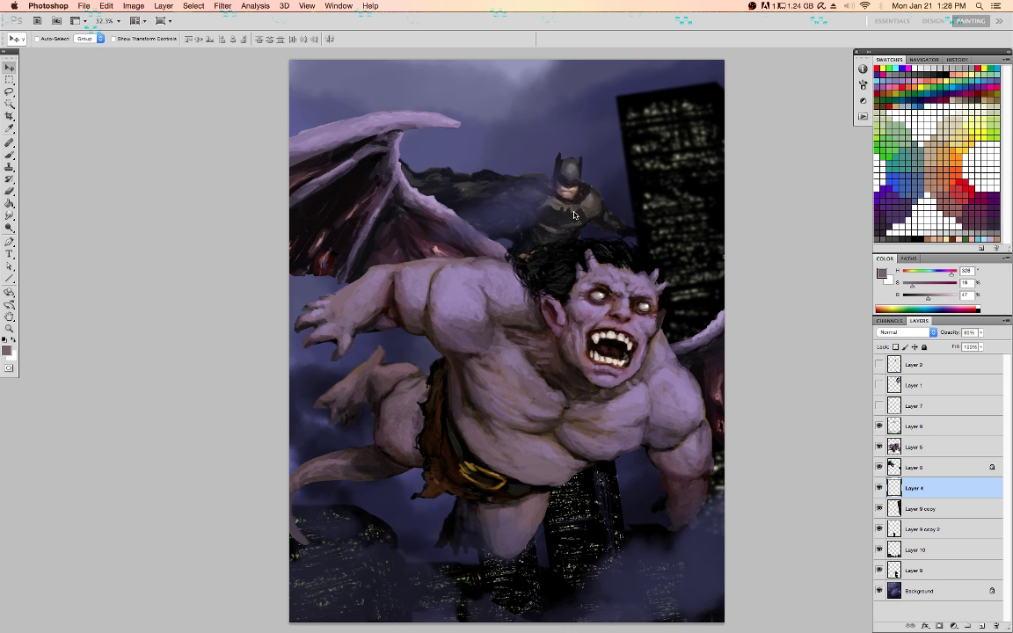
Add a new layer above the mist layer and choose the soft round 160 px brush
click(964, 427)
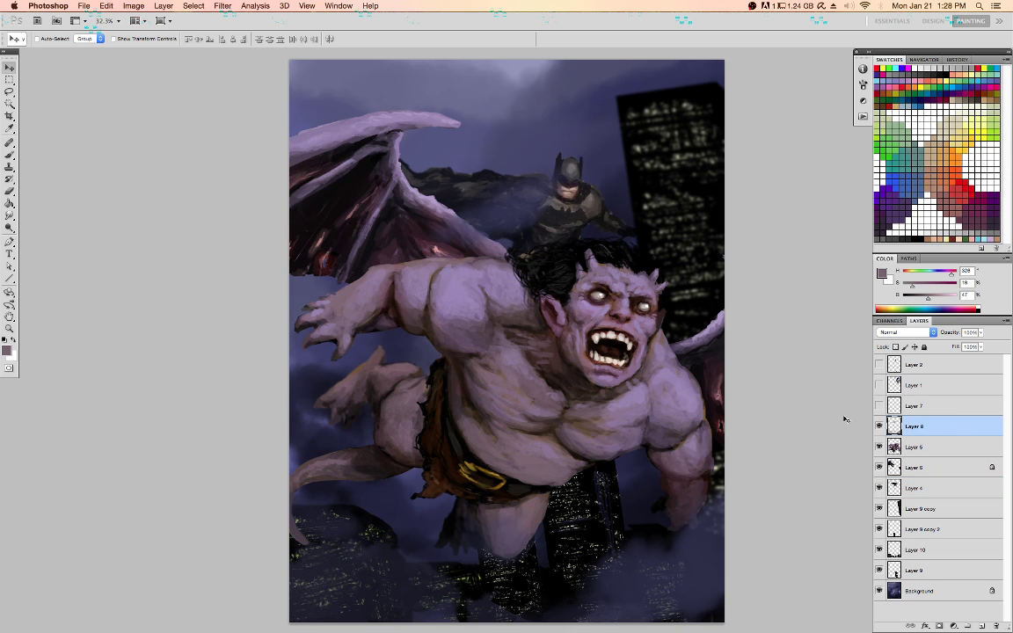
key(super+shift+n)
key(Return)
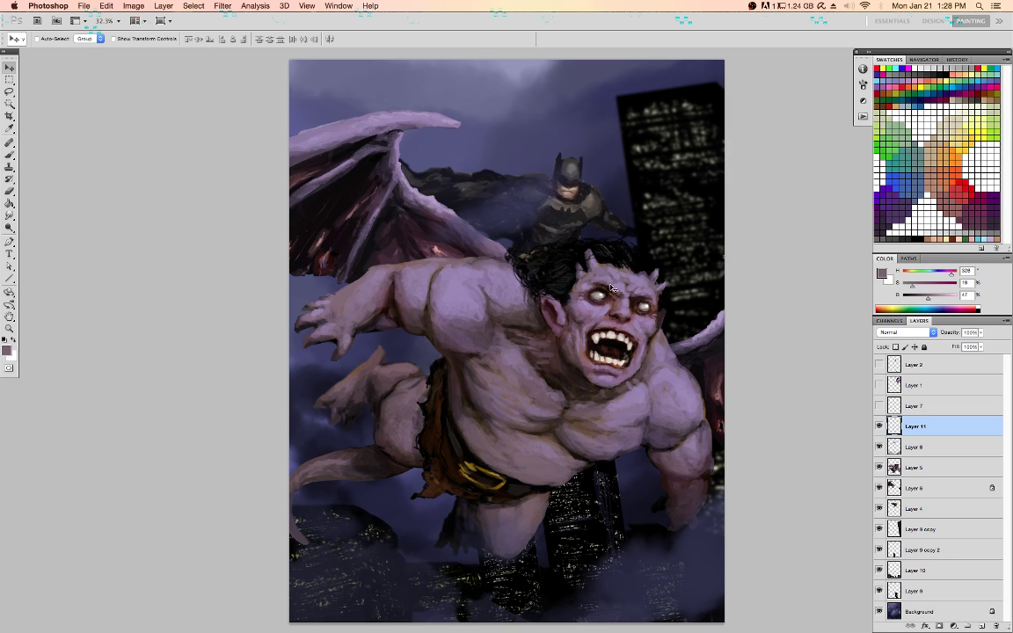
key(b)
right_click(497, 341)
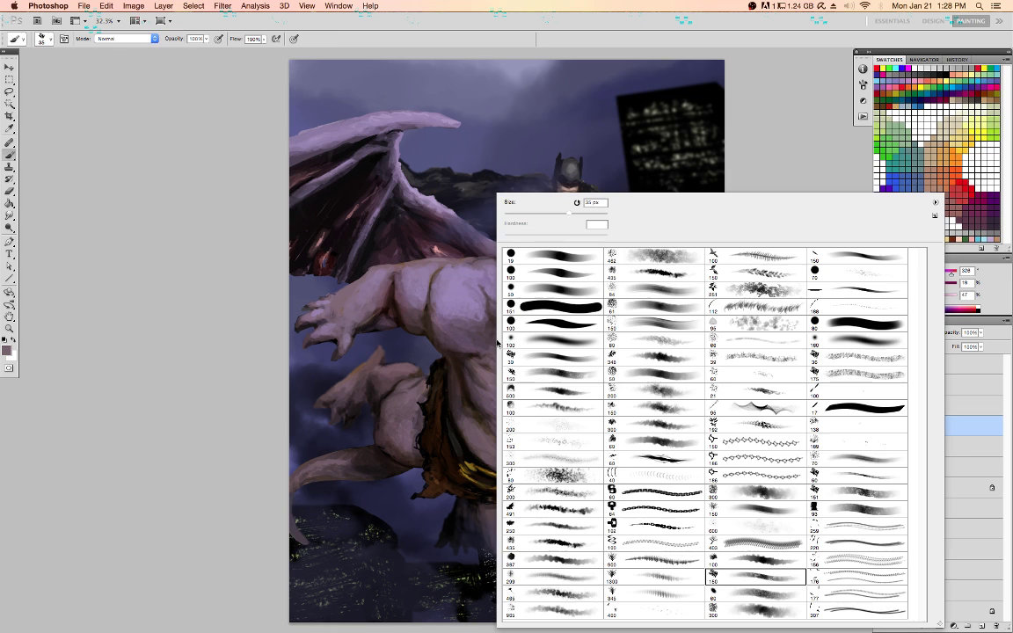
double_click(843, 341)
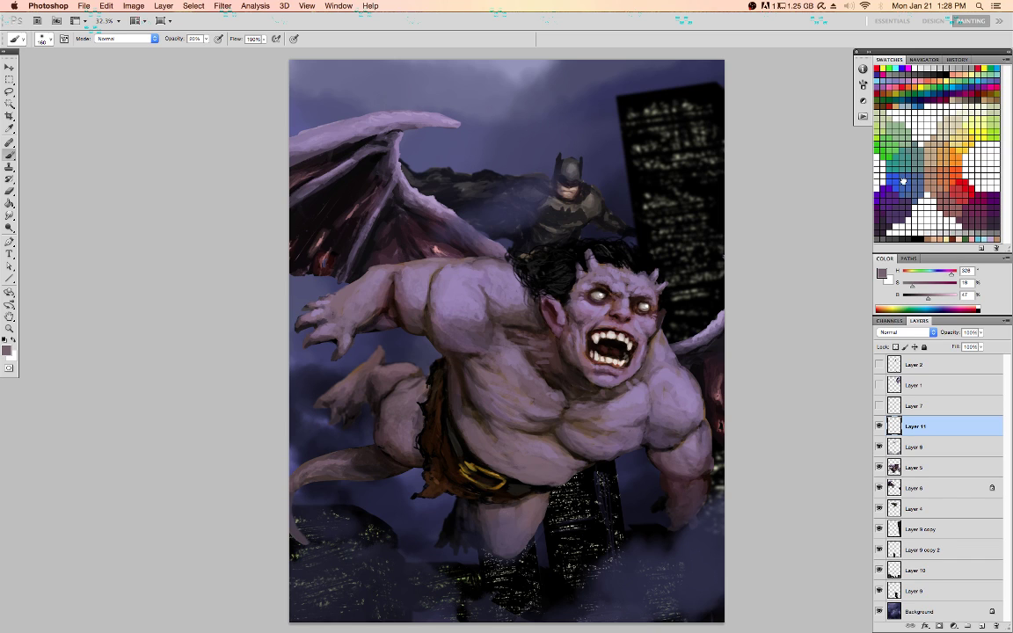
Mix a soft blue foreground color with hue 216, saturation 38% and brightness 87%
click(905, 190)
click(883, 274)
click(616, 219)
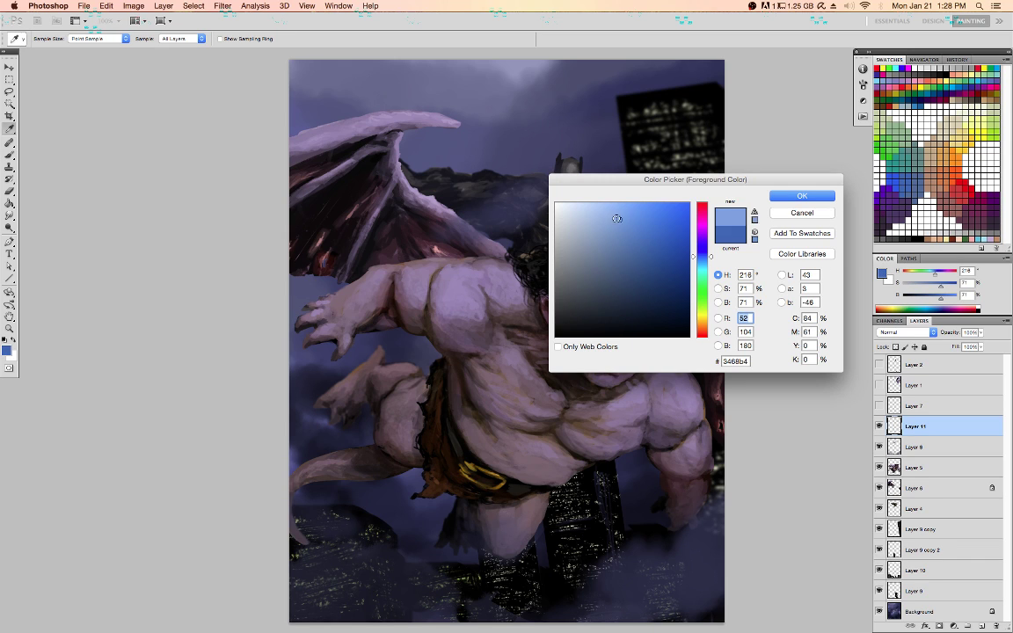
drag(616, 219, 606, 219)
click(814, 197)
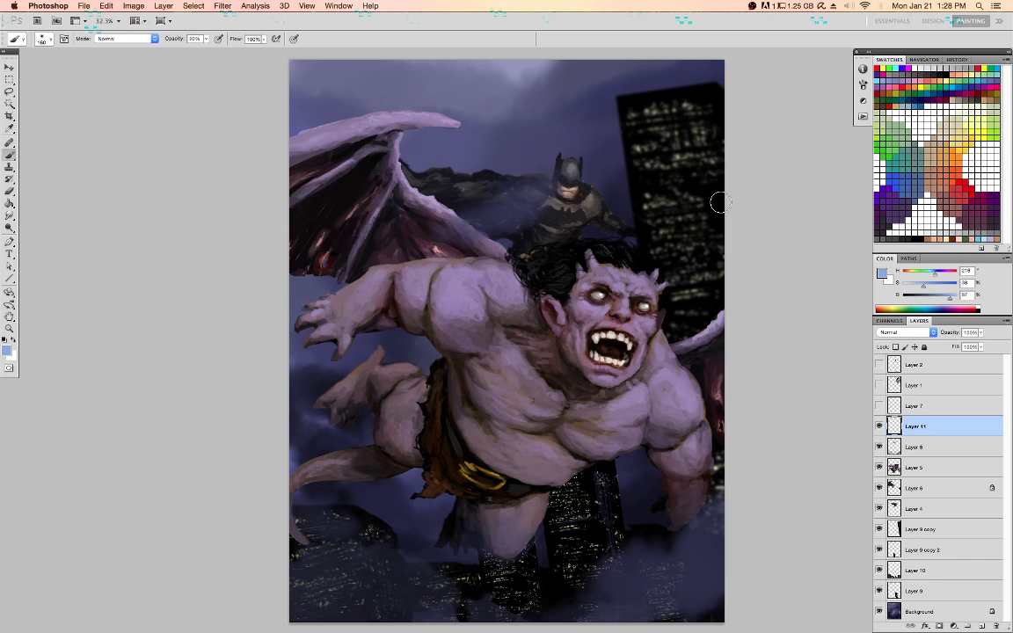
Enlarge the brush to 900 px and lay a faint blue glow over the upper part of the tall building
key(bracketright)
key(bracketright)
key(bracketright)
key(bracketright)
key(bracketright)
key(bracketright)
key(bracketright)
key(bracketright)
drag(633, 124, 656, 204)
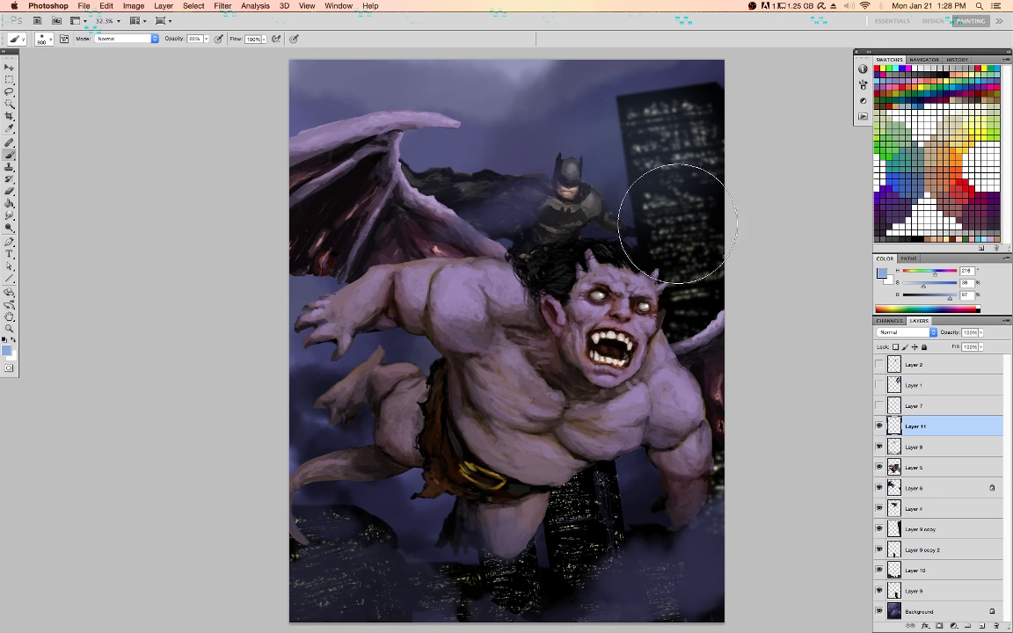
Scale the blue glow up to about 149% with Free Transform and shift it toward the canvas's upper-right corner
key(super+t)
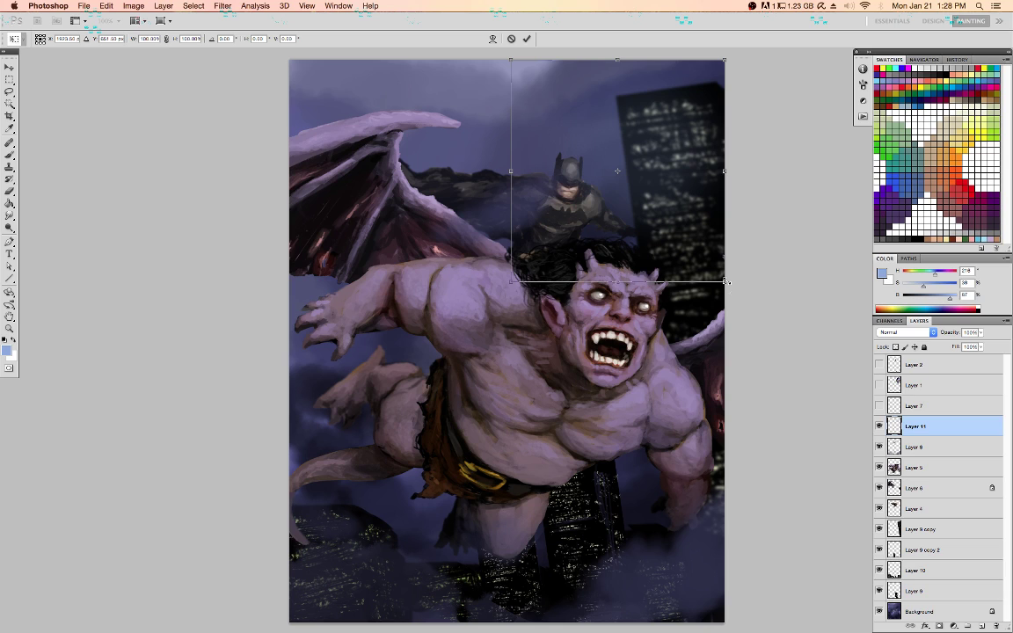
drag(725, 282, 829, 390)
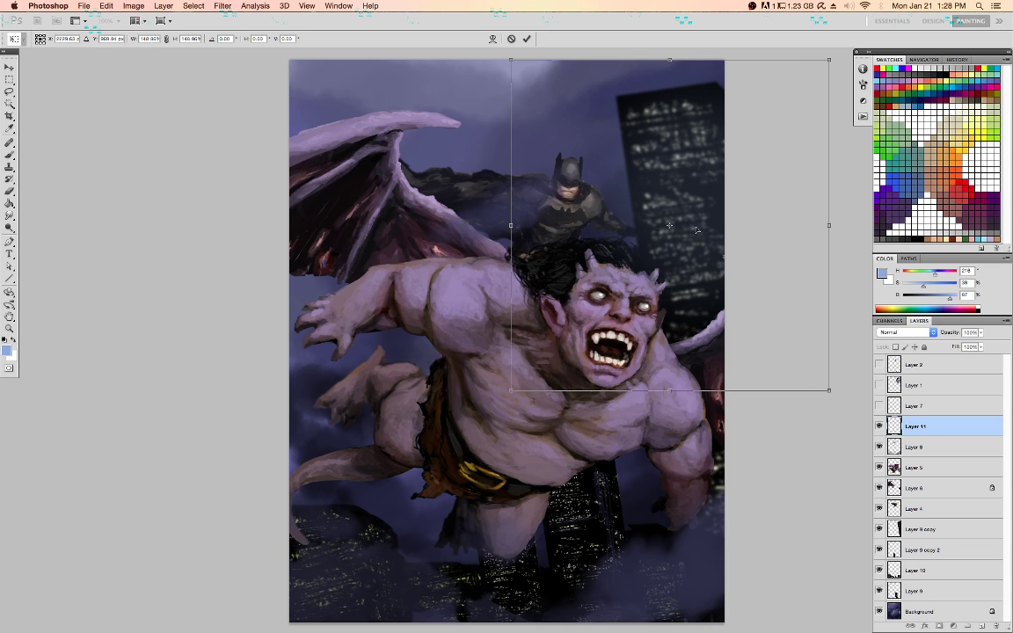
mouse_move(700, 240)
mouse_down()
mouse_move(674, 157)
mouse_move(678, 145)
mouse_move(710, 132)
mouse_move(670, 121)
mouse_move(722, 73)
mouse_move(697, 96)
mouse_move(722, 116)
mouse_move(659, 67)
mouse_move(765, 186)
mouse_move(758, 174)
mouse_move(747, 189)
mouse_move(660, 70)
mouse_move(707, 227)
mouse_move(730, 228)
mouse_move(731, 185)
mouse_move(718, 142)
mouse_move(674, 86)
mouse_move(734, 183)
mouse_move(726, 146)
mouse_move(689, 190)
mouse_move(696, 241)
mouse_move(728, 209)
mouse_move(744, 164)
mouse_move(730, 109)
mouse_move(792, 175)
mouse_up()
key(Return)
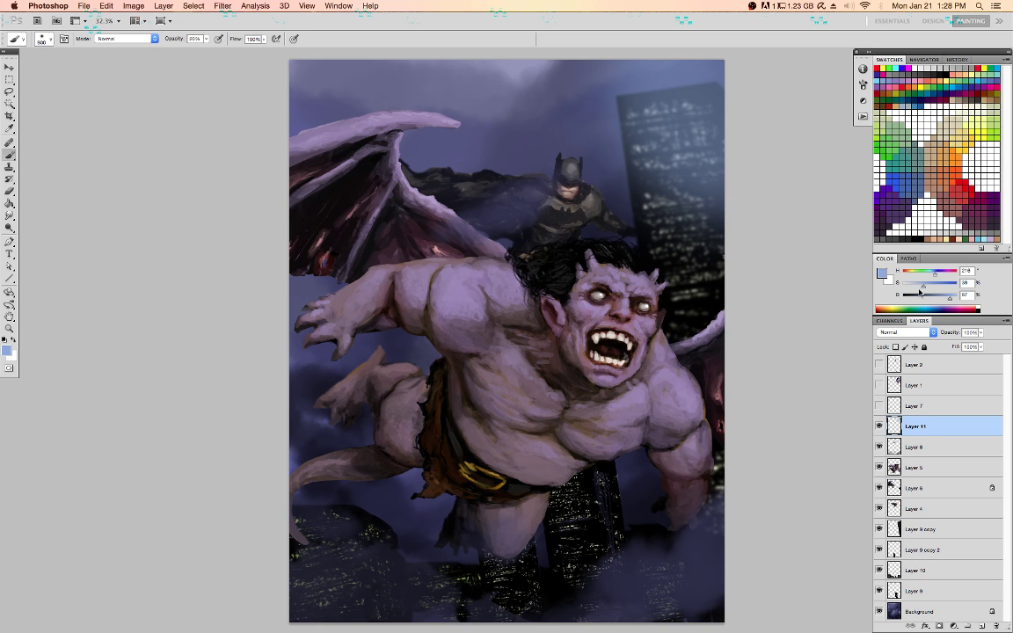
Raise the blue's brightness to 100% and brush more glow along the upper-right edge of the canvas
drag(950, 297, 959, 296)
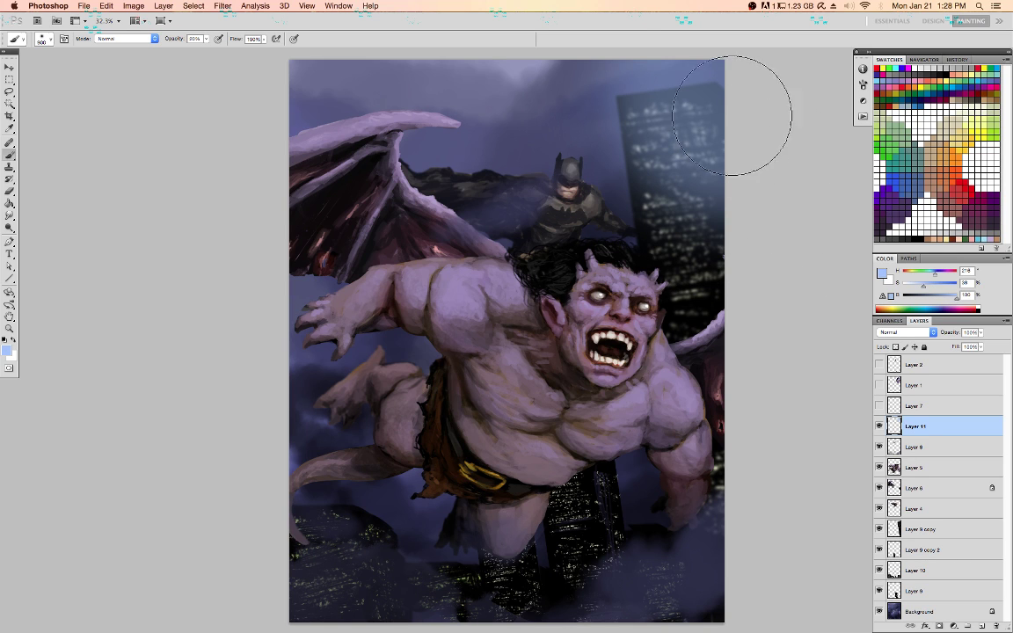
mouse_move(728, 115)
mouse_down()
mouse_move(690, 77)
mouse_move(744, 79)
mouse_move(796, 200)
mouse_up()
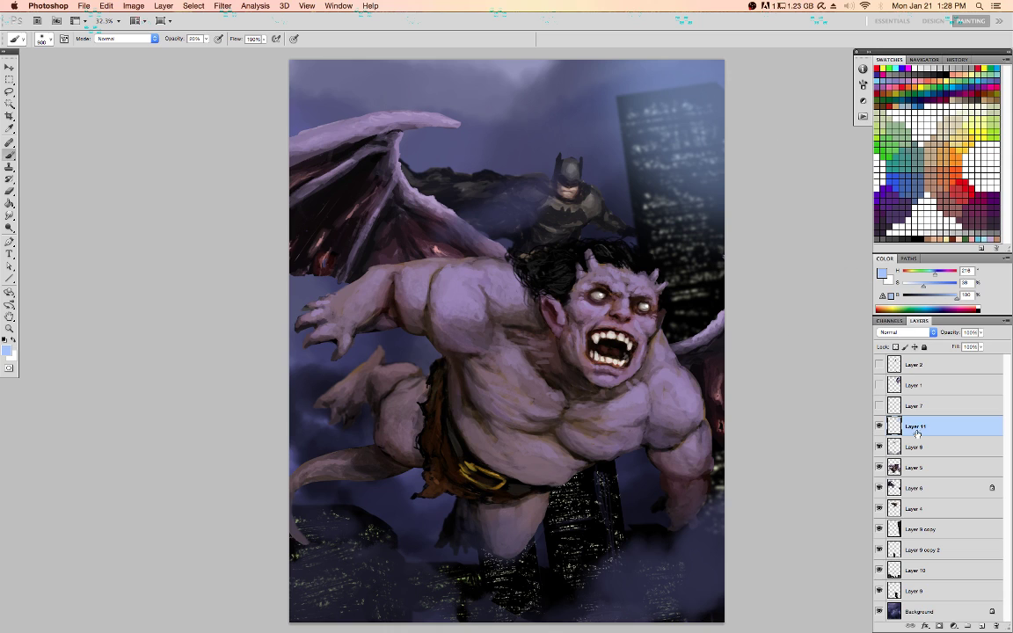
Switch to the textured 150 px brush at 100% opacity
right_click(626, 369)
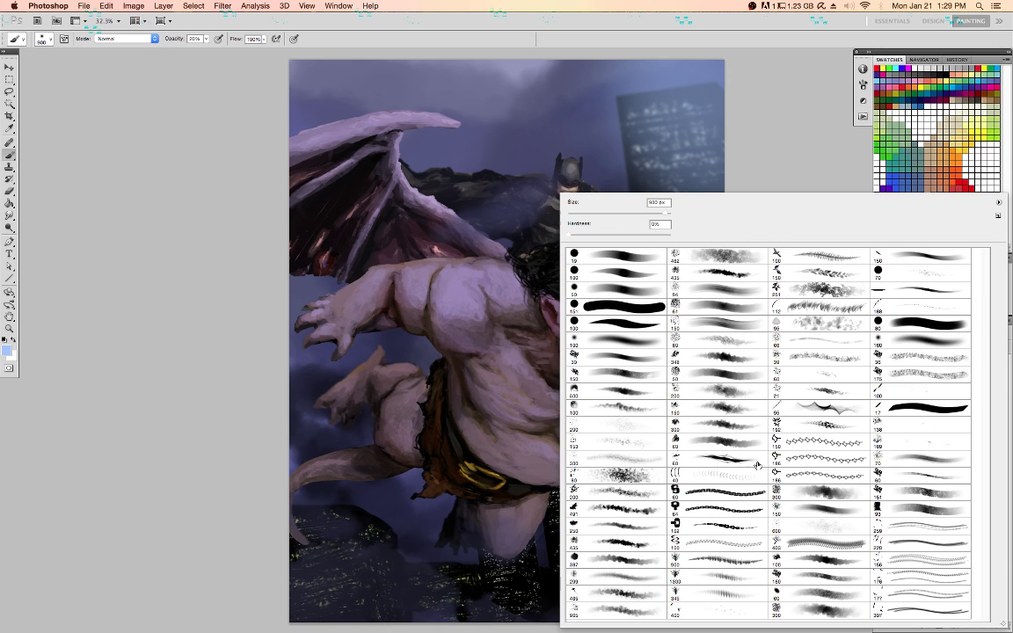
click(814, 580)
key(Return)
key(0)
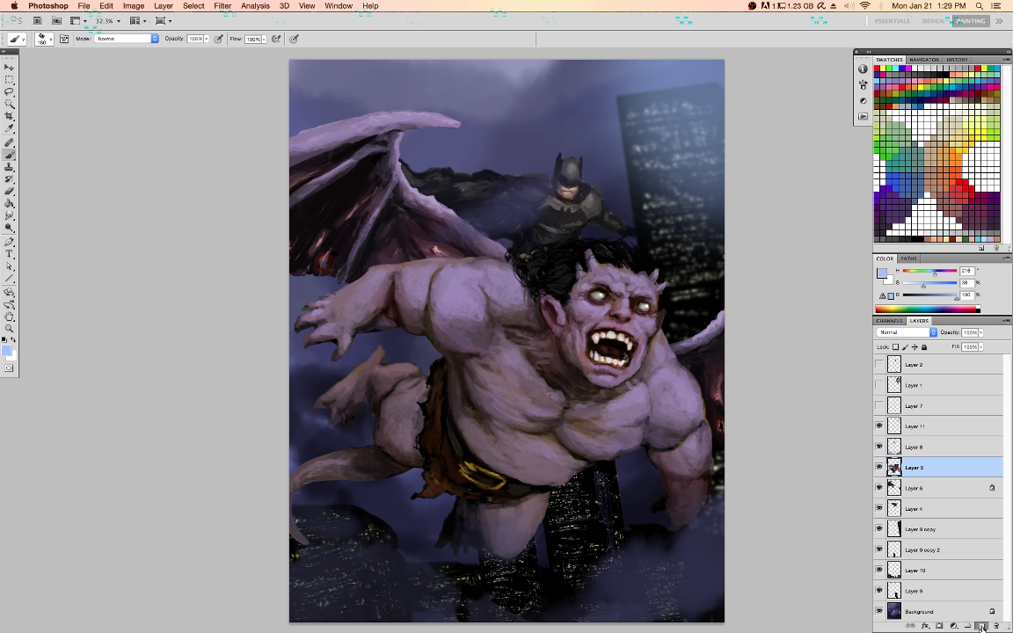
Add a new layer clipped to the creature's layer
key(super+shift+n)
click(647, 143)
click(689, 131)
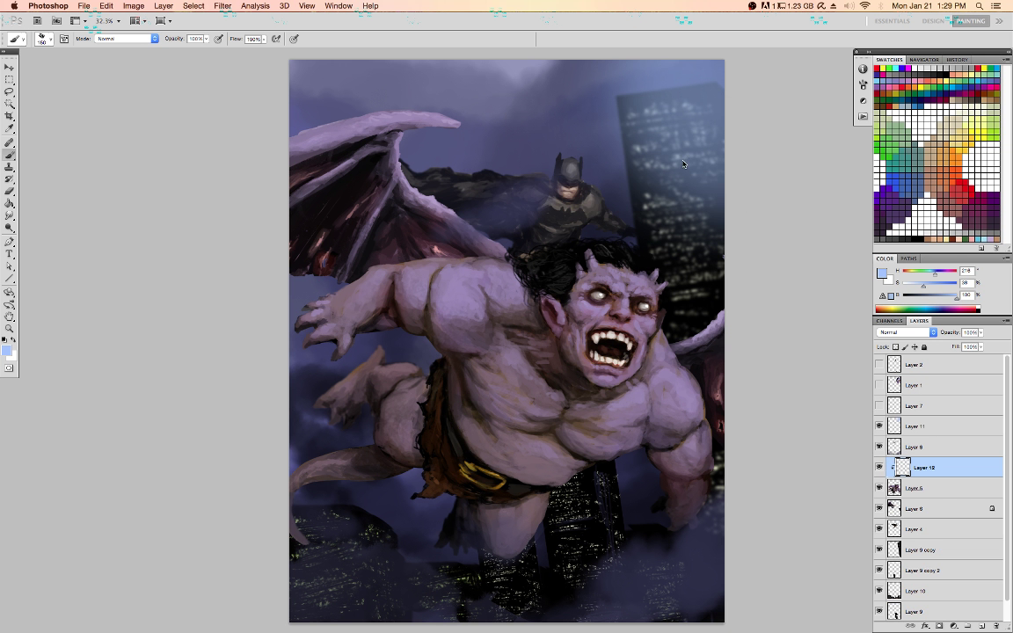
Reduce the brush to 10 px and paint light blue rim highlights along the creature's hair and far shoulder
key(bracketleft)
key(bracketleft)
key(bracketleft)
key(bracketleft)
key(bracketleft)
key(bracketleft)
key(bracketleft)
key(bracketleft)
key(bracketleft)
key(bracketleft)
key(super+z)
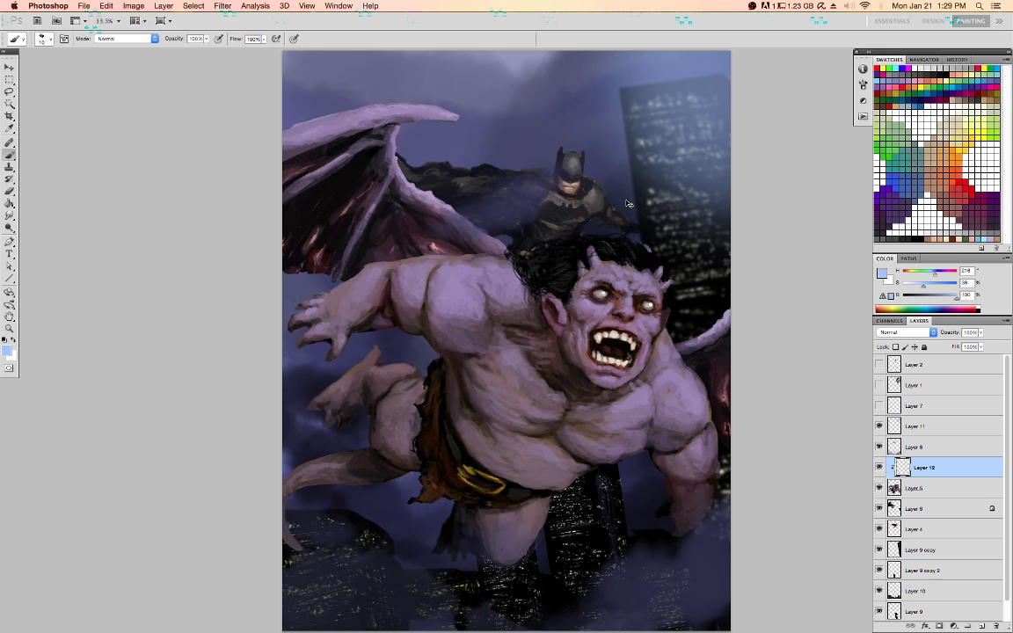
key(super+plus)
mouse_move(722, 206)
mouse_down()
mouse_move(694, 260)
mouse_move(614, 254)
mouse_up()
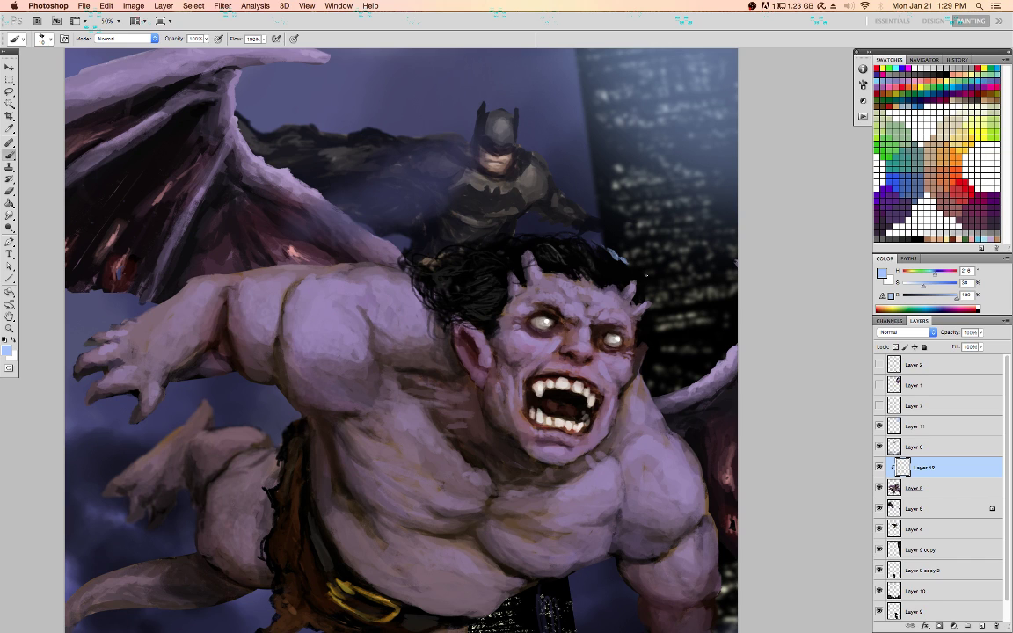
mouse_move(632, 262)
mouse_down()
mouse_move(619, 247)
mouse_move(643, 247)
mouse_up()
key(super+minus)
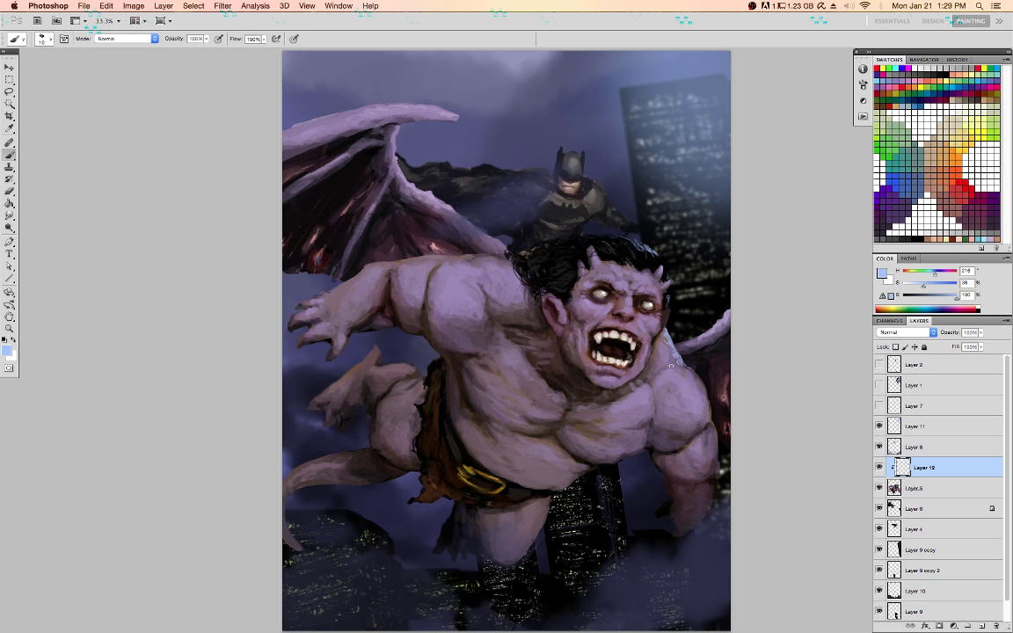
Return to the creature's layer and touch up its neck and far shoulder with black and a sampled muted purple
click(925, 494)
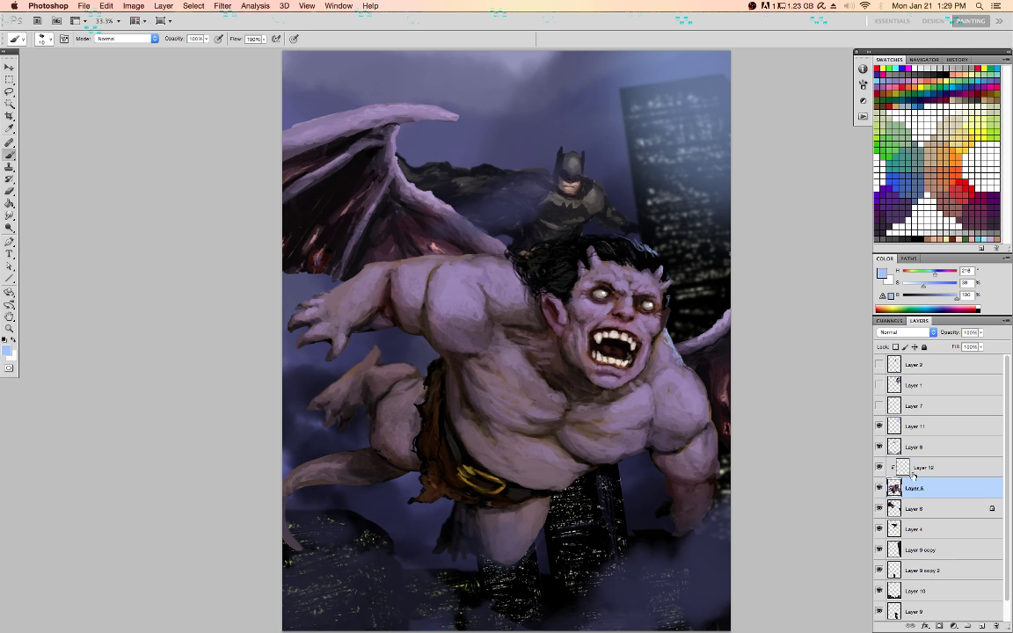
key(d)
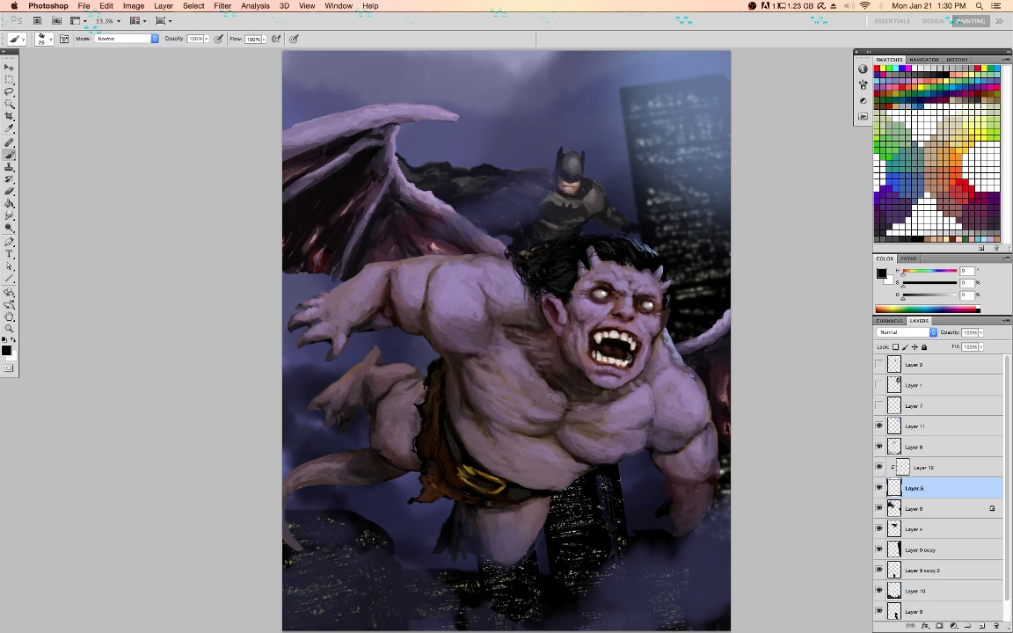
alt+click(669, 364)
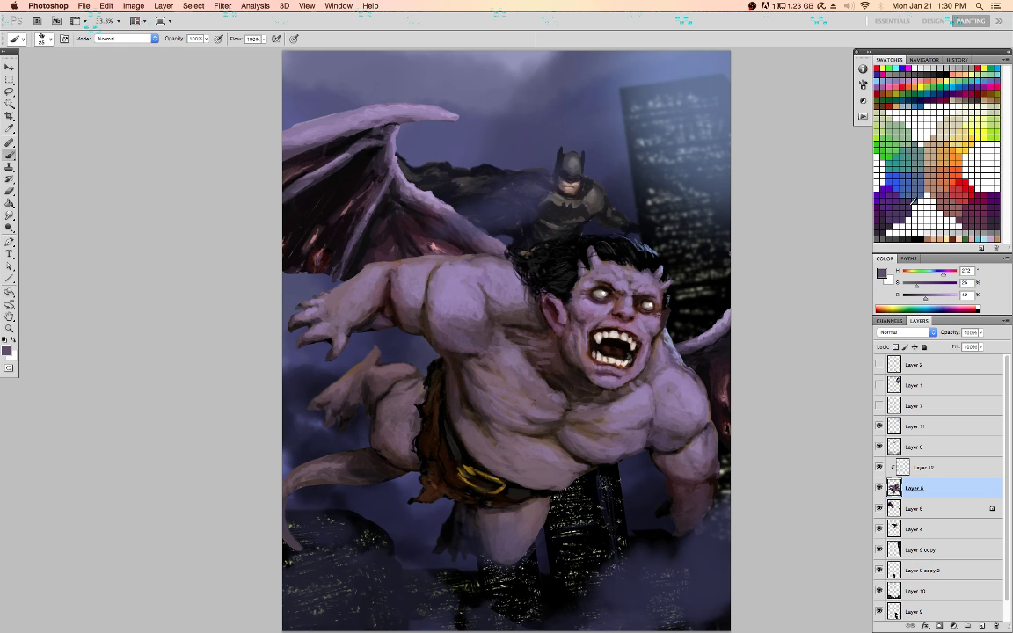
Set the painting colour to a pale light blue and return to the brush
click(906, 174)
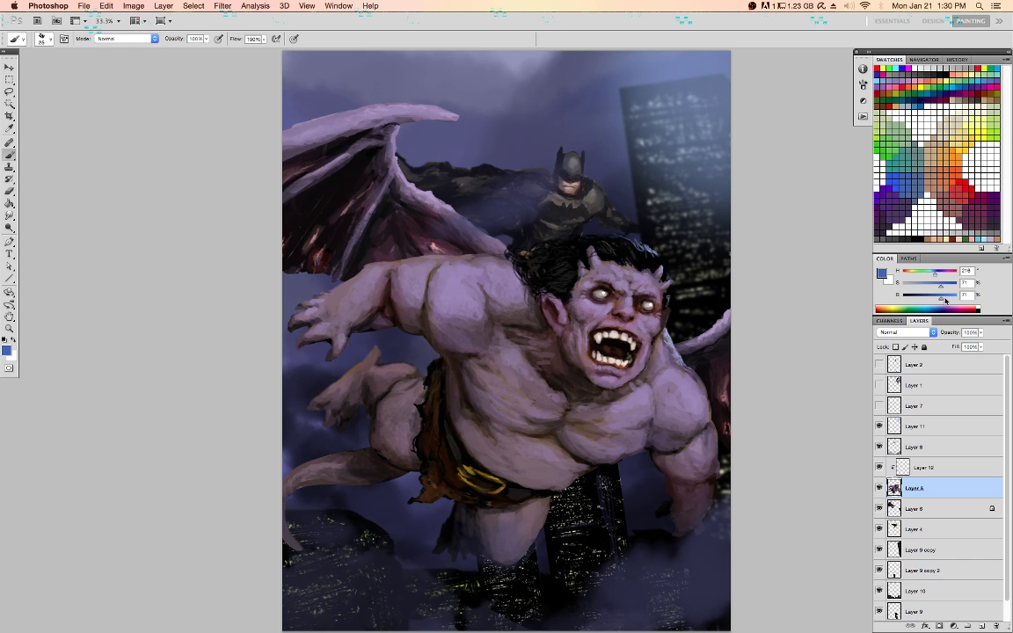
click(884, 273)
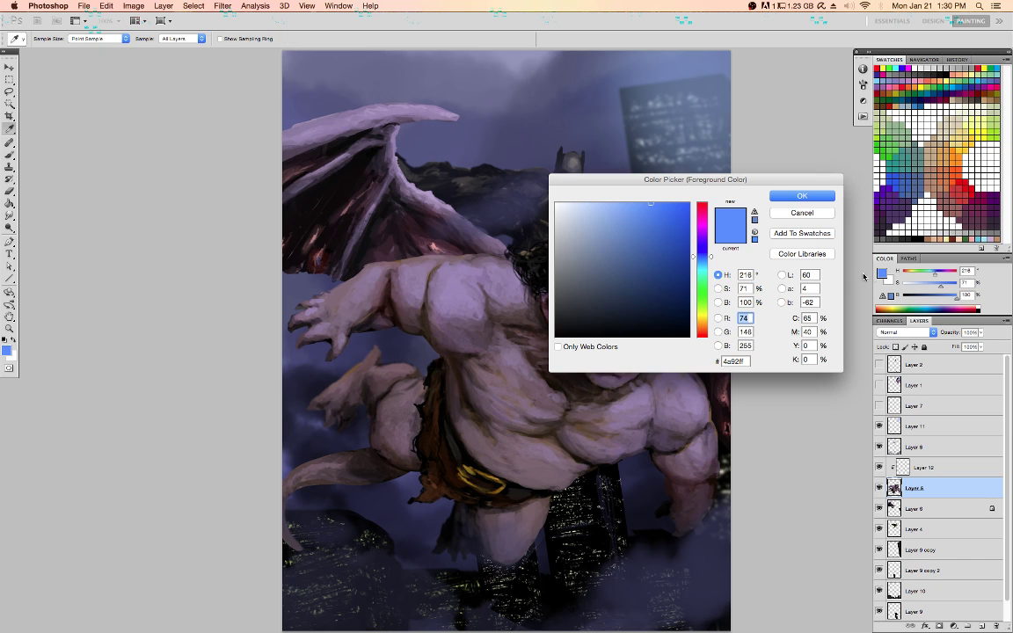
click(580, 203)
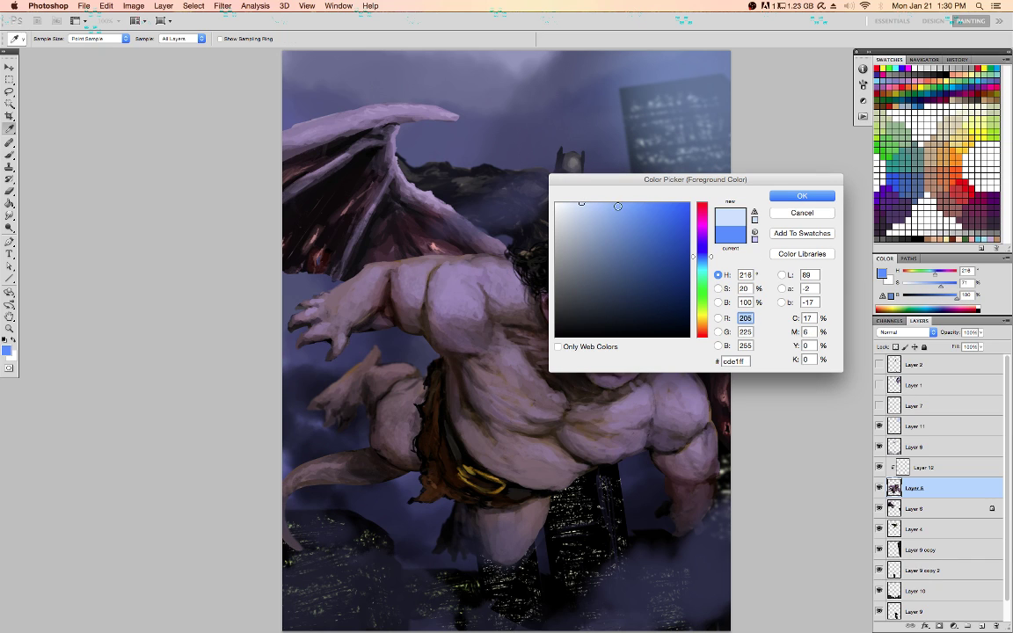
click(800, 196)
key(b)
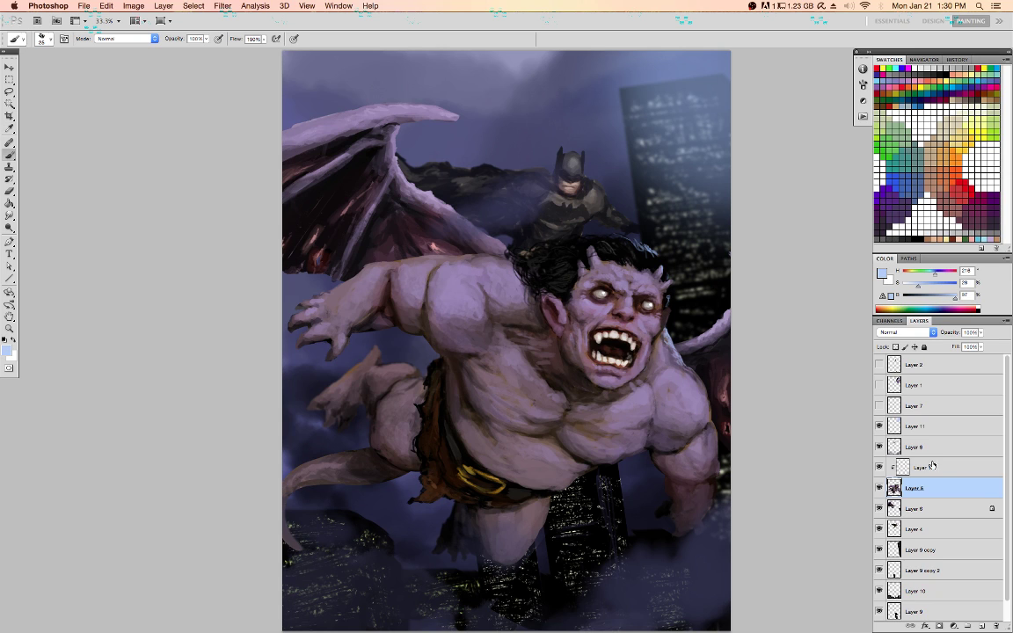
On Layer 12, paint pale blue rim highlights along the top of the creature's hair with a 10 px brush
click(940, 468)
key(bracketleft)
key(bracketleft)
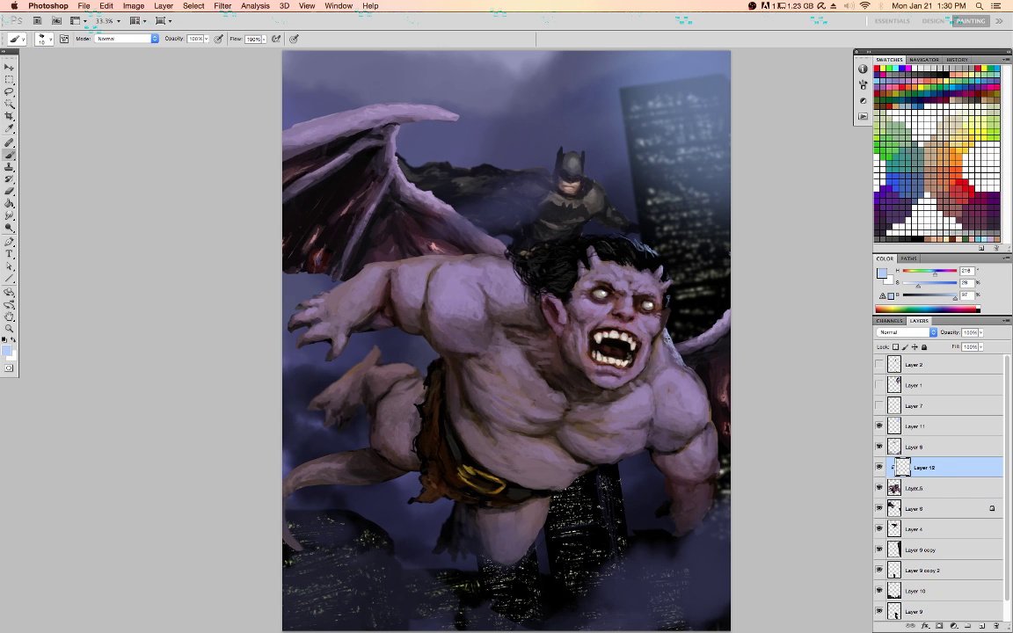
key(bracketright)
key(bracketleft)
drag(651, 257, 619, 236)
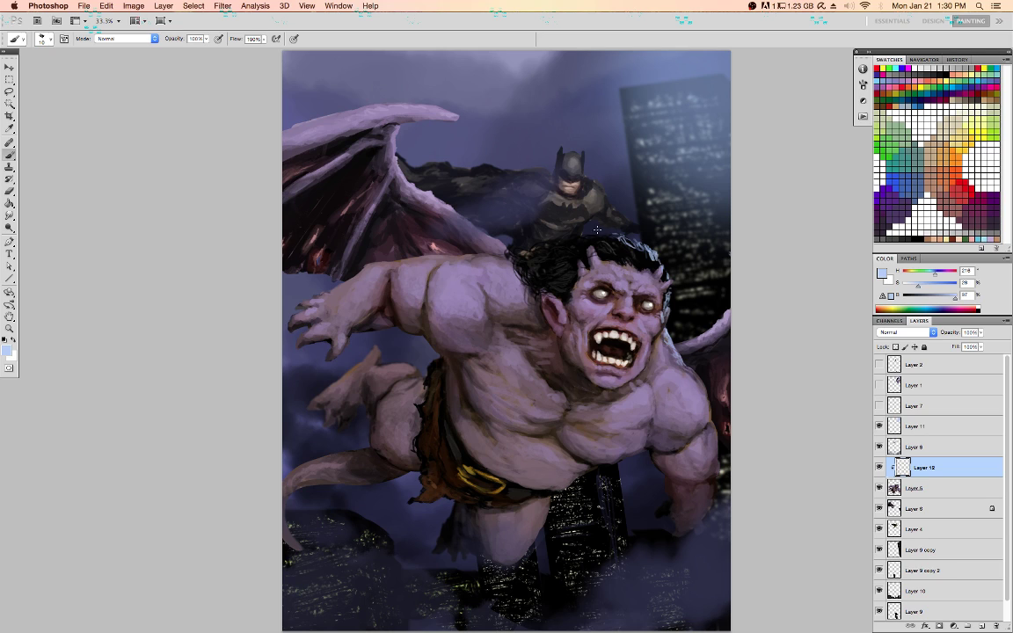
drag(619, 240, 593, 233)
Add a new layer clipped to the wings' layer and paint a pale blue rim highlight along the far wing's upper edge
click(881, 504)
key(super+shift+n)
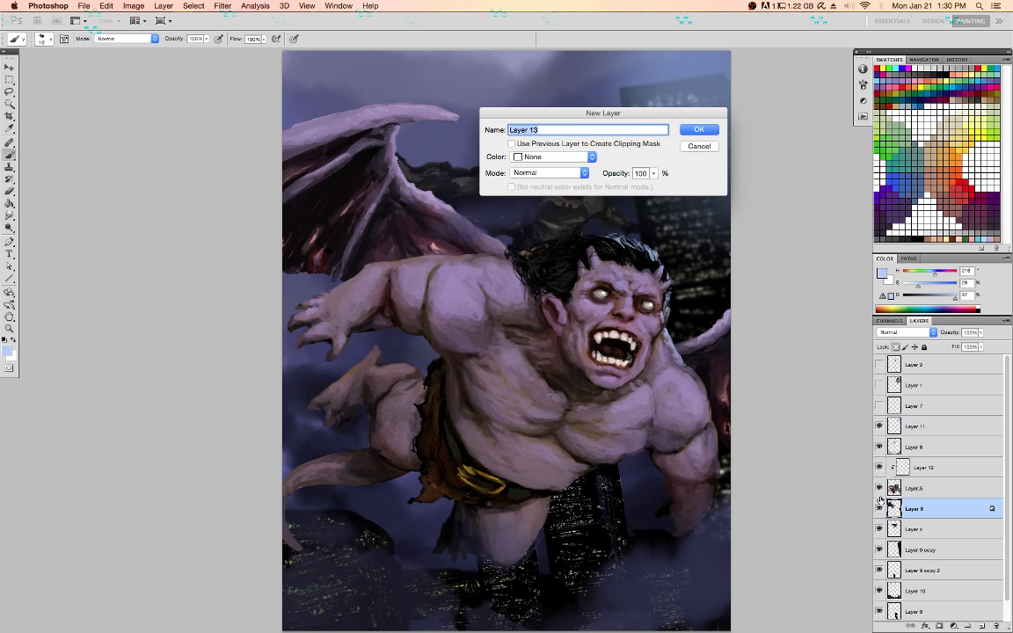
click(656, 143)
click(691, 130)
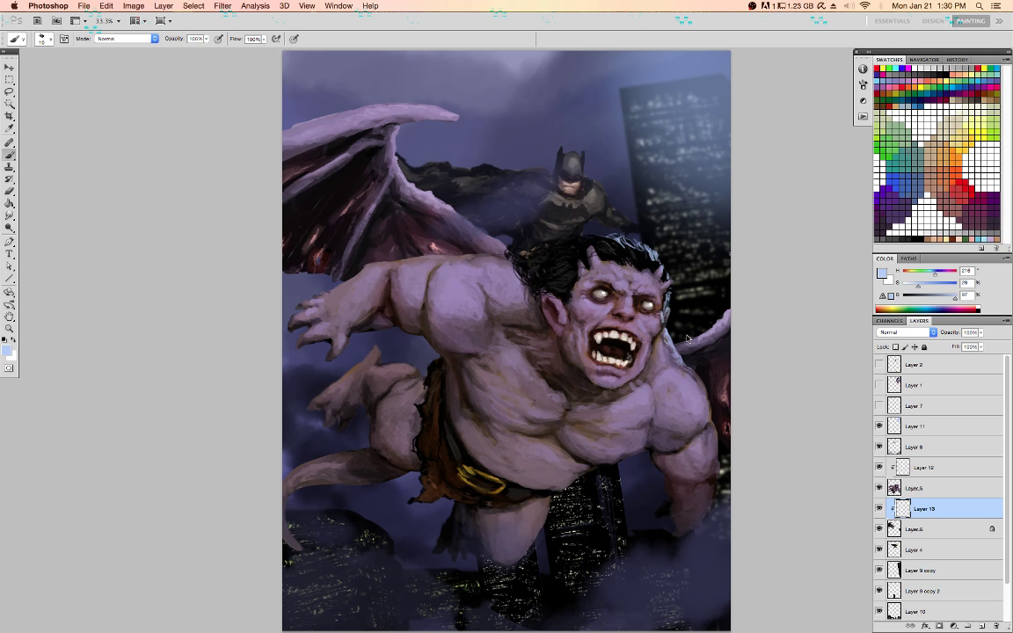
drag(675, 341, 695, 335)
Return to Layer 12, touch up the rim highlights on the far side of the creature's hair, and save the document
click(951, 471)
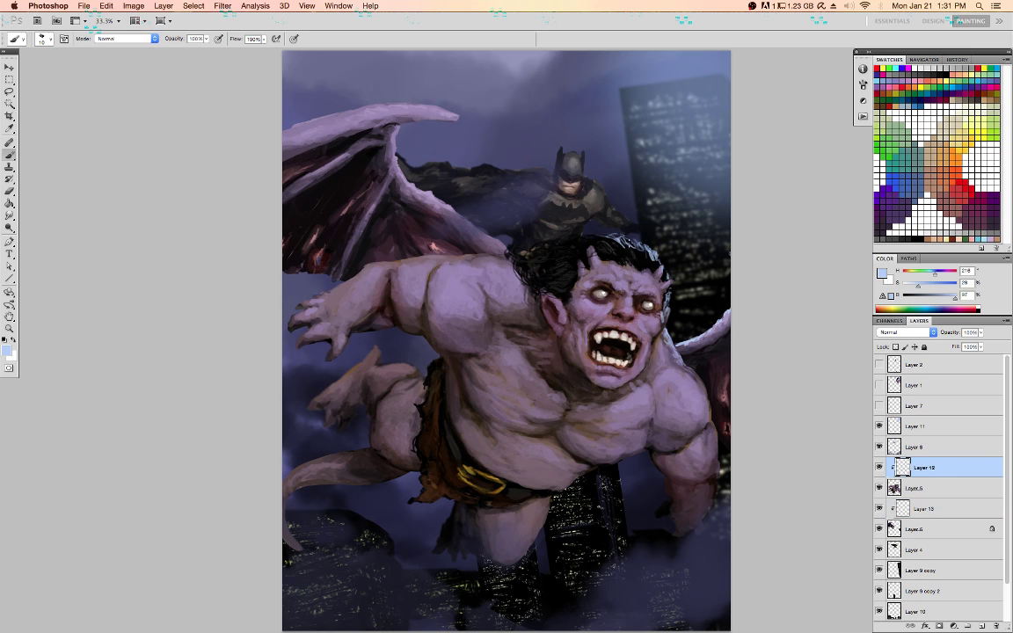
drag(647, 251, 665, 264)
key(super+s)
Brighten Layer 11 with Levels, lowering the white input level to about 241
key(super+l)
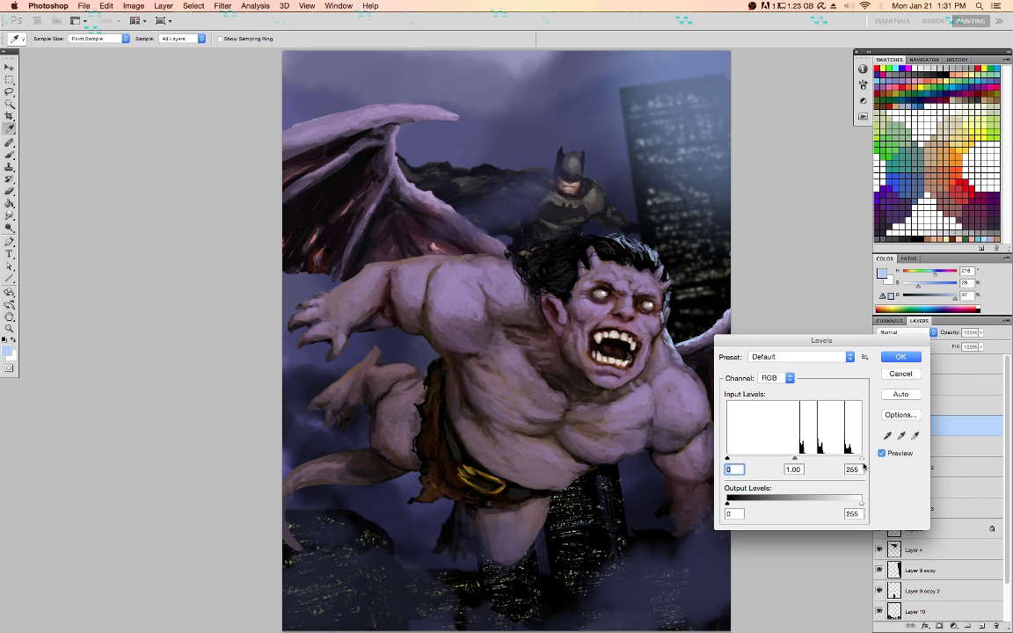
drag(861, 459, 850, 460)
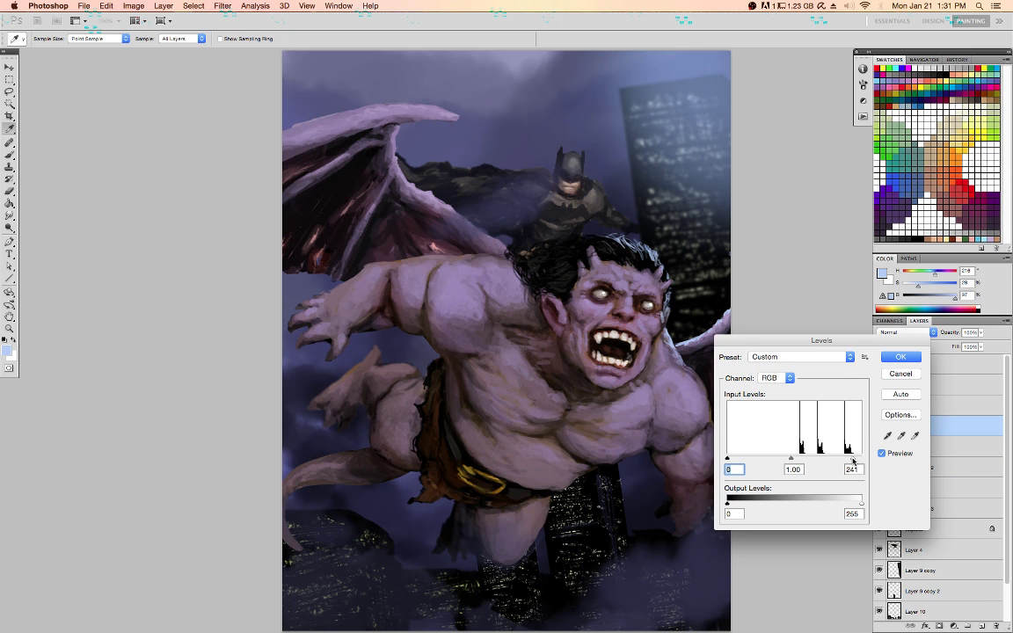
key(Return)
On Layer 12, paint pale blue rim highlights along the creature's hair, lower front leg and raised rear leg
click(953, 471)
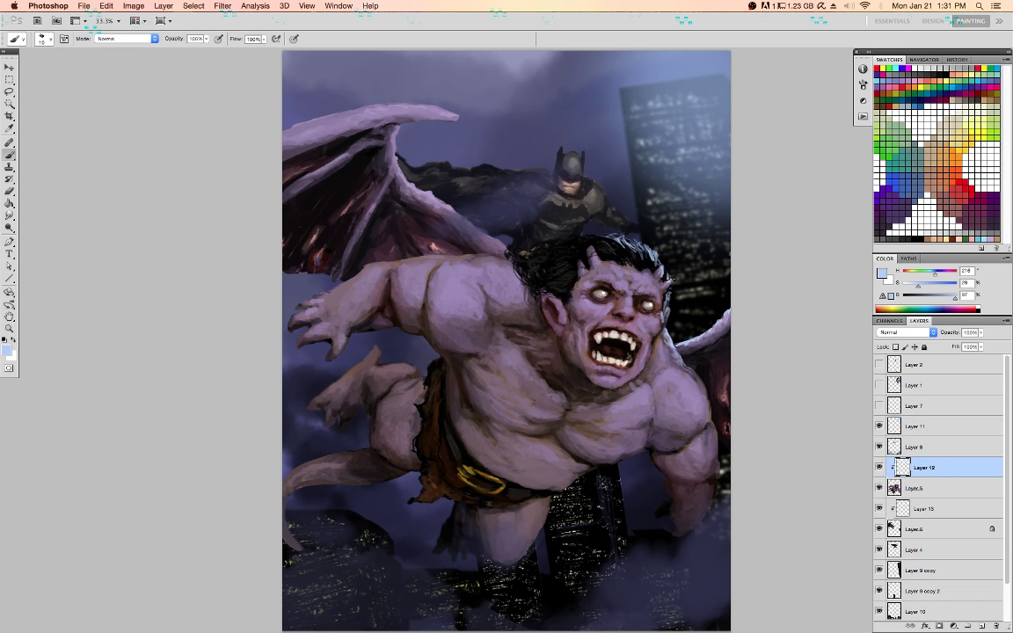
mouse_move(670, 273)
mouse_down()
mouse_move(656, 248)
mouse_move(596, 234)
mouse_up()
key(])
drag(550, 498, 545, 526)
key([)
drag(545, 524, 531, 544)
drag(377, 362, 415, 361)
drag(418, 375, 417, 377)
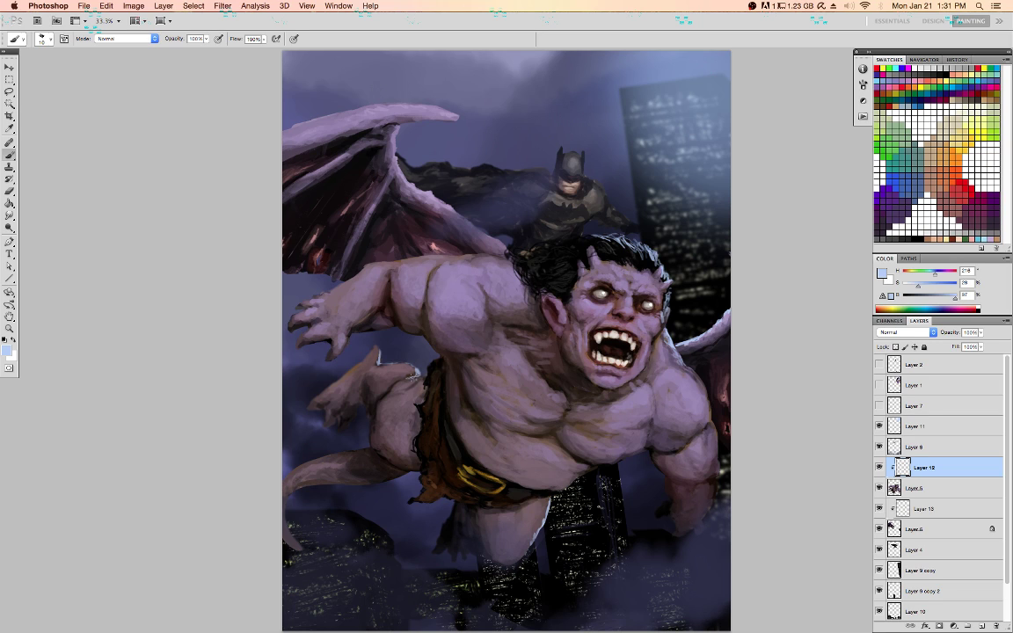
On Layer 13, enlarge the brush to 20 px and paint pale blue rim highlights along the near wing's upper and trailing edges
click(922, 508)
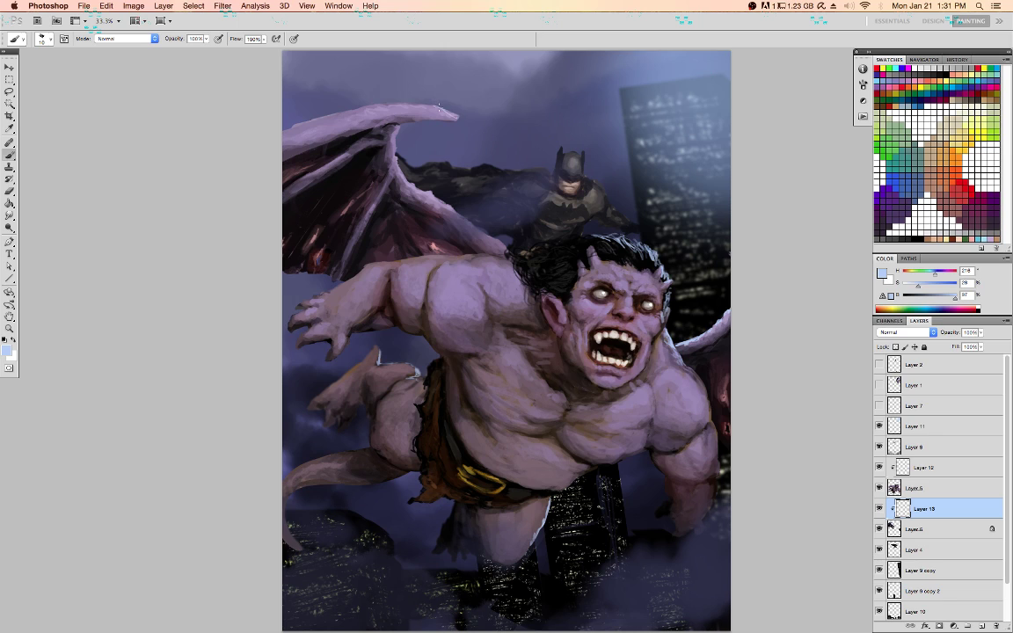
key(bracketright)
drag(381, 107, 355, 110)
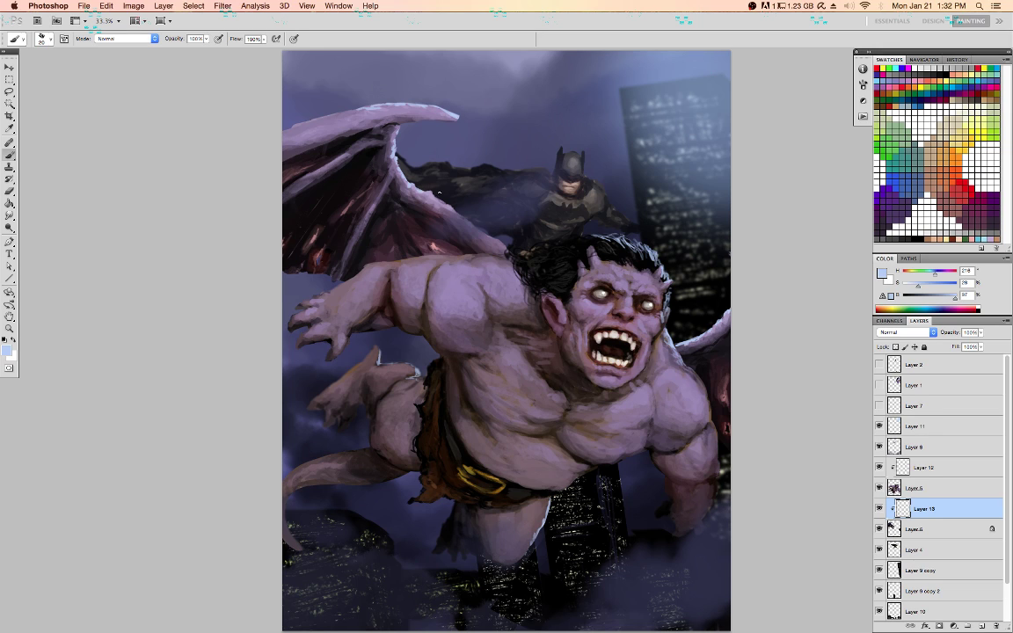
drag(392, 176, 417, 196)
drag(478, 227, 487, 232)
drag(408, 368, 416, 371)
key(l)
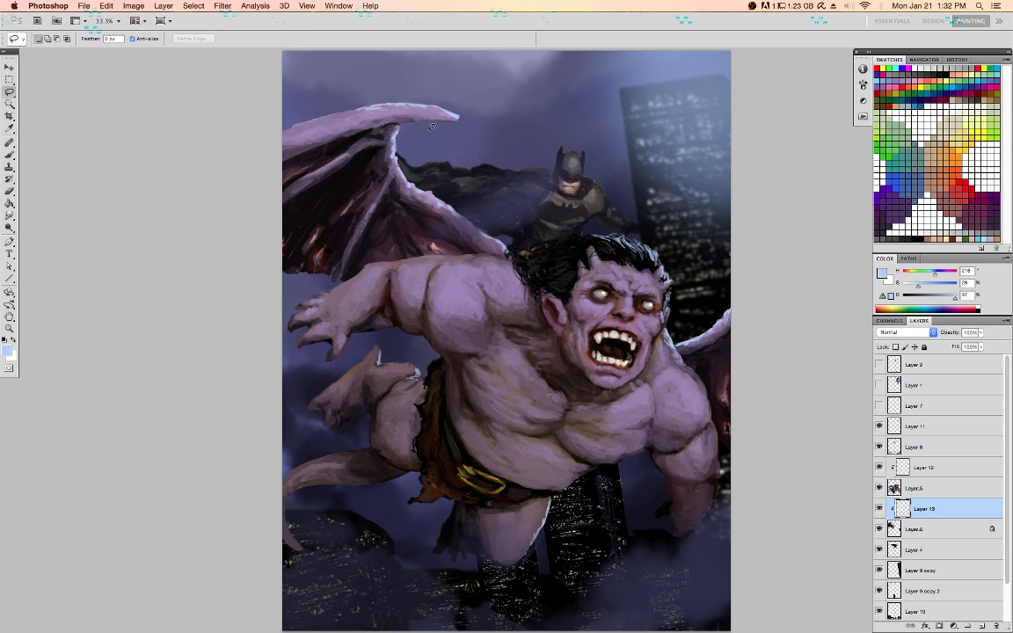
mouse_move(421, 140)
mouse_down()
mouse_move(485, 136)
mouse_move(387, 68)
mouse_move(315, 99)
mouse_move(325, 128)
mouse_move(425, 233)
mouse_move(498, 269)
mouse_move(527, 186)
mouse_move(519, 211)
mouse_up()
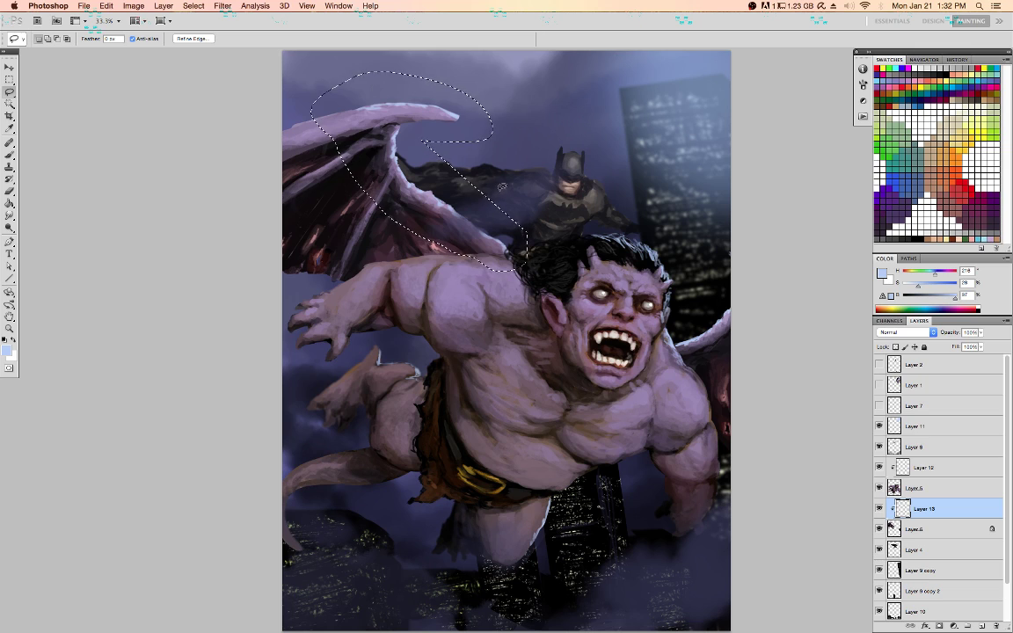
key(super+d)
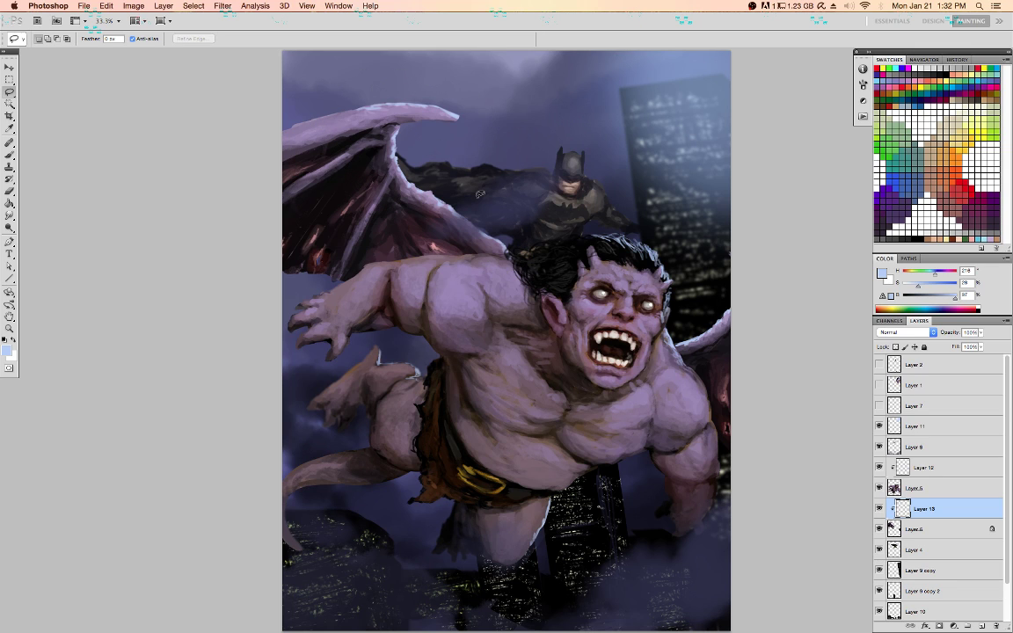
key(b)
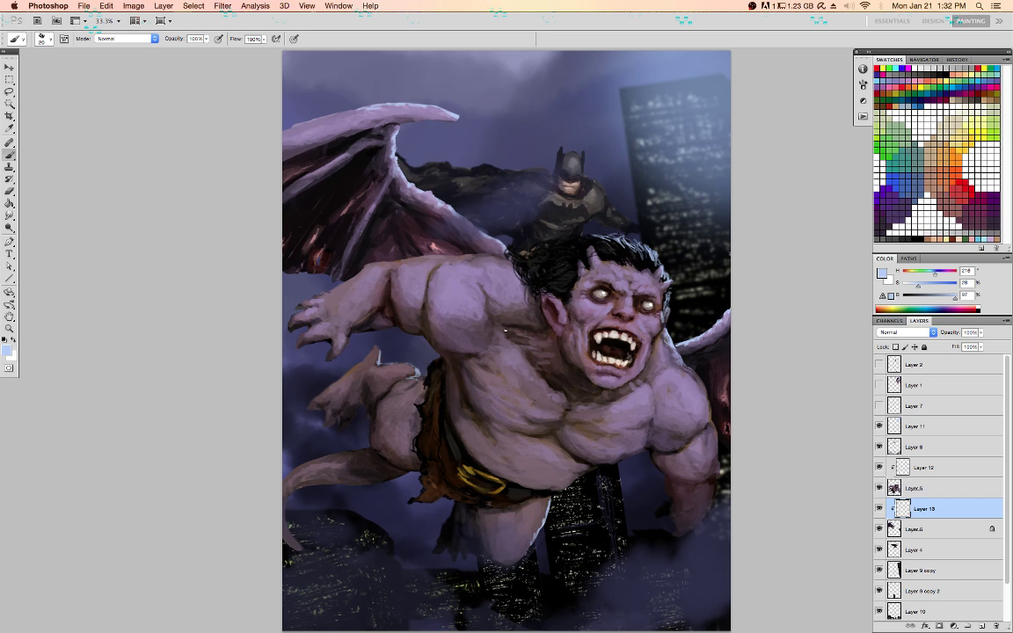
key(l)
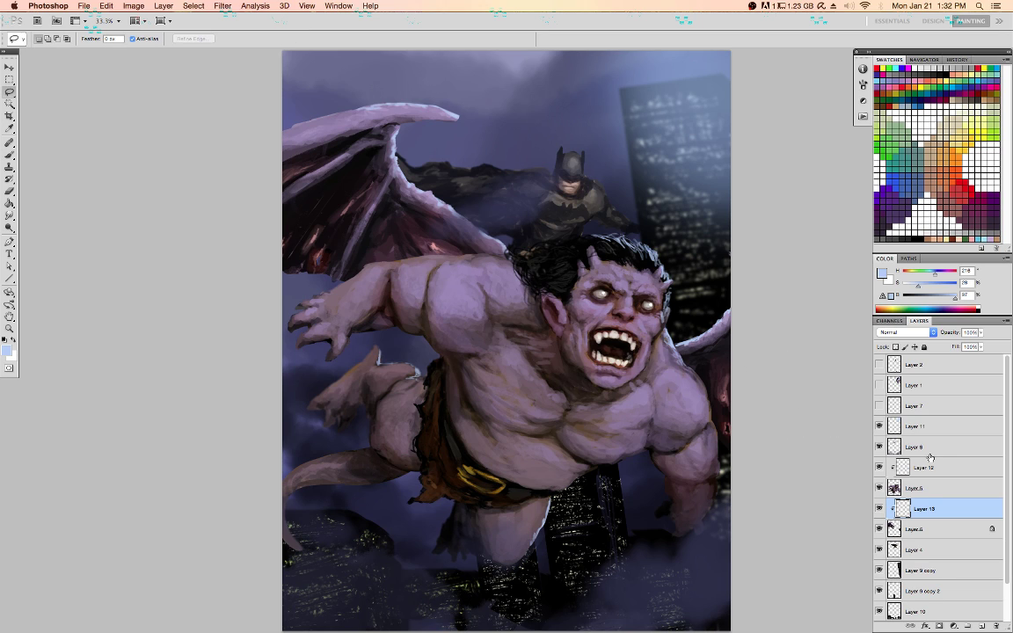
click(931, 464)
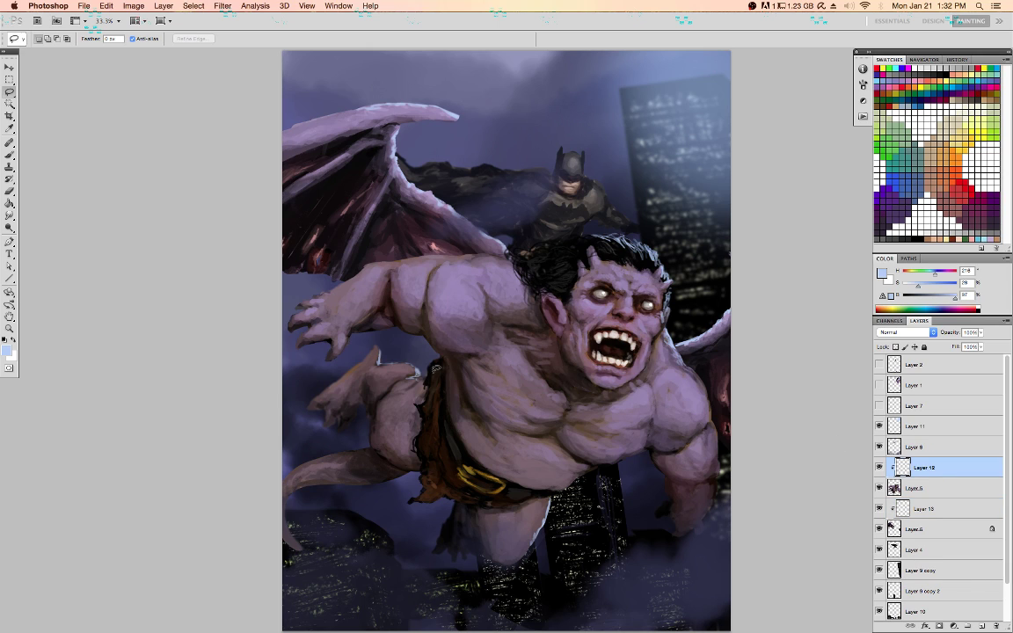
mouse_move(435, 369)
mouse_down()
mouse_move(378, 329)
mouse_move(355, 373)
mouse_move(433, 379)
mouse_up()
key(super+d)
Save the document and paint pale blue rim highlights along the creature's near shoulder and the back of its hair on Layer 12
key(b)
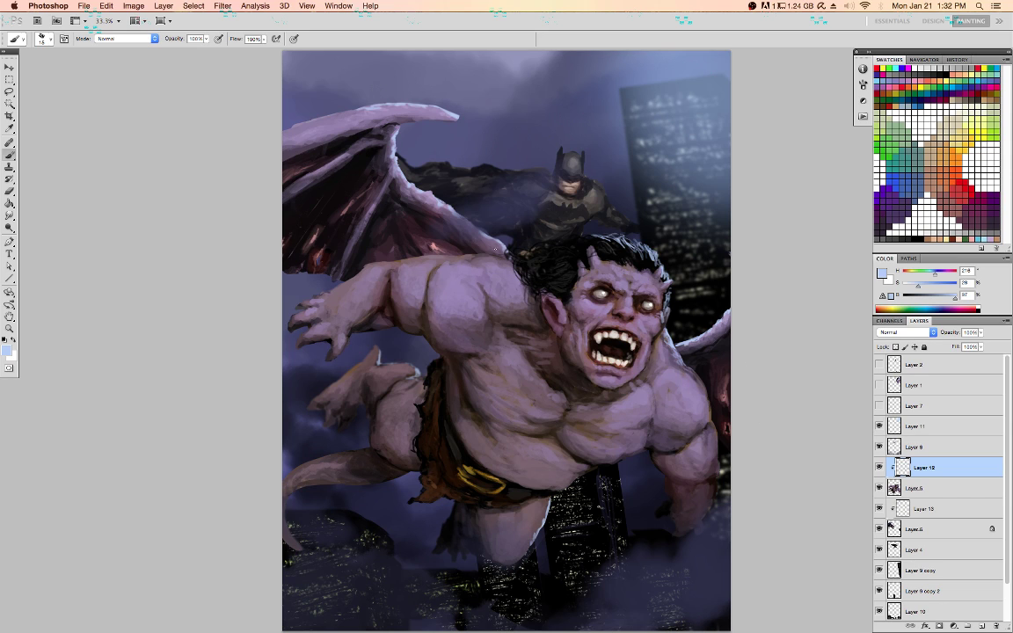
key(super+s)
mouse_move(519, 261)
mouse_down()
mouse_move(471, 257)
mouse_move(558, 242)
mouse_move(541, 216)
mouse_move(510, 216)
mouse_up()
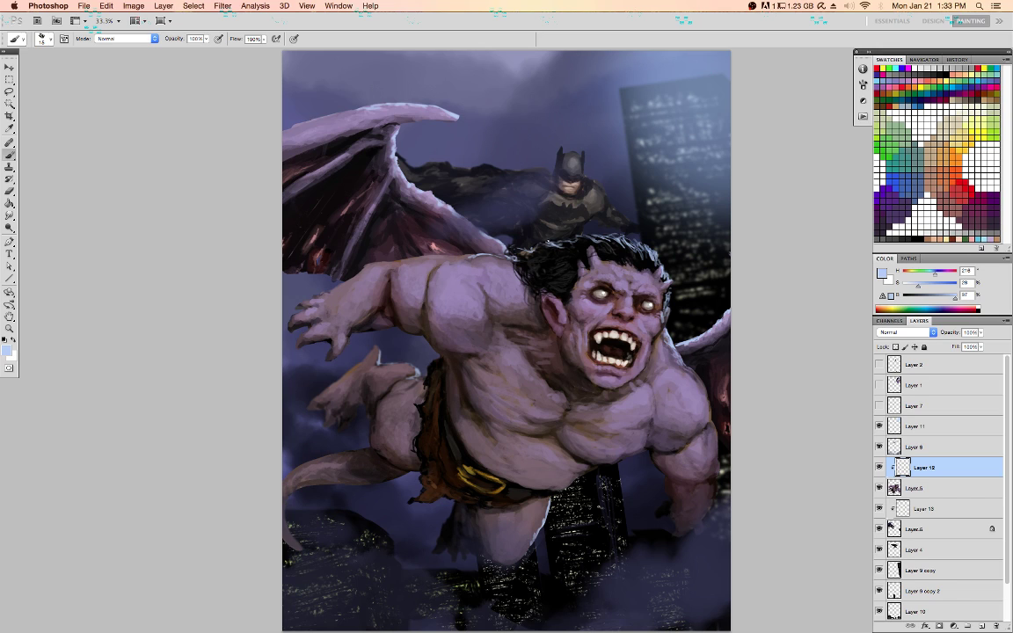
drag(511, 258, 524, 254)
mouse_move(470, 233)
mouse_down()
mouse_move(487, 227)
mouse_move(468, 258)
mouse_up()
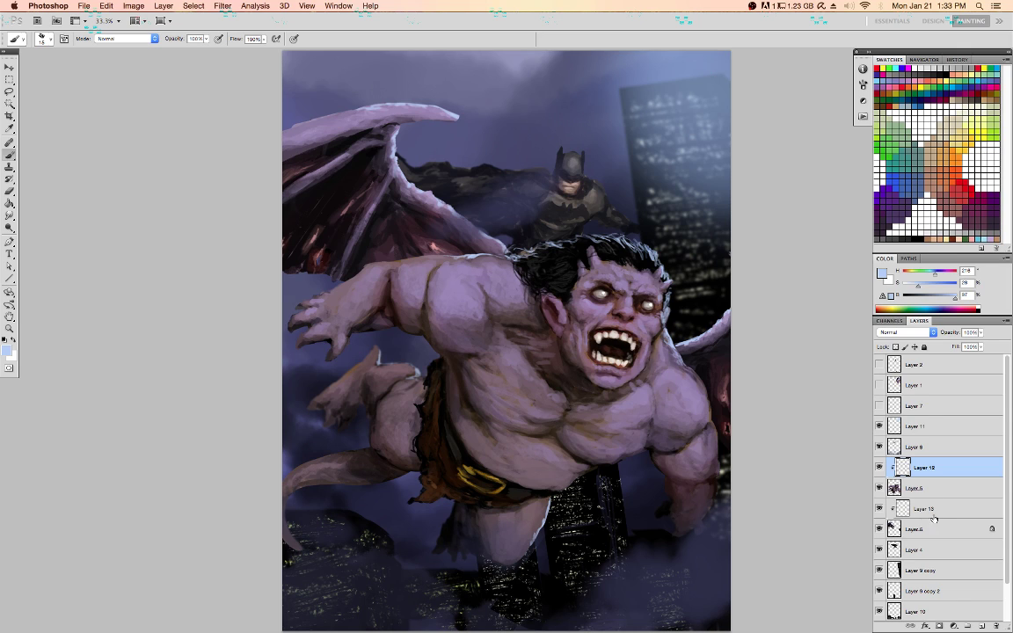
Touch up the pale blue rim highlight on the far wing's edge on Layer 13
click(934, 515)
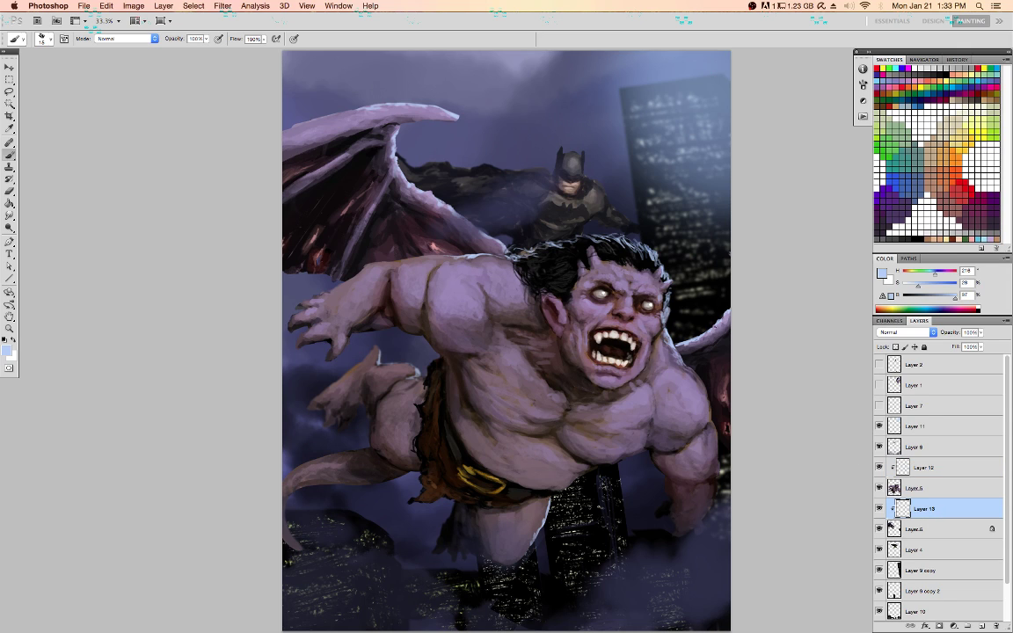
drag(711, 329, 715, 327)
Try reapplying the last filter to a lassoed area around the far wing's highlight
key(l)
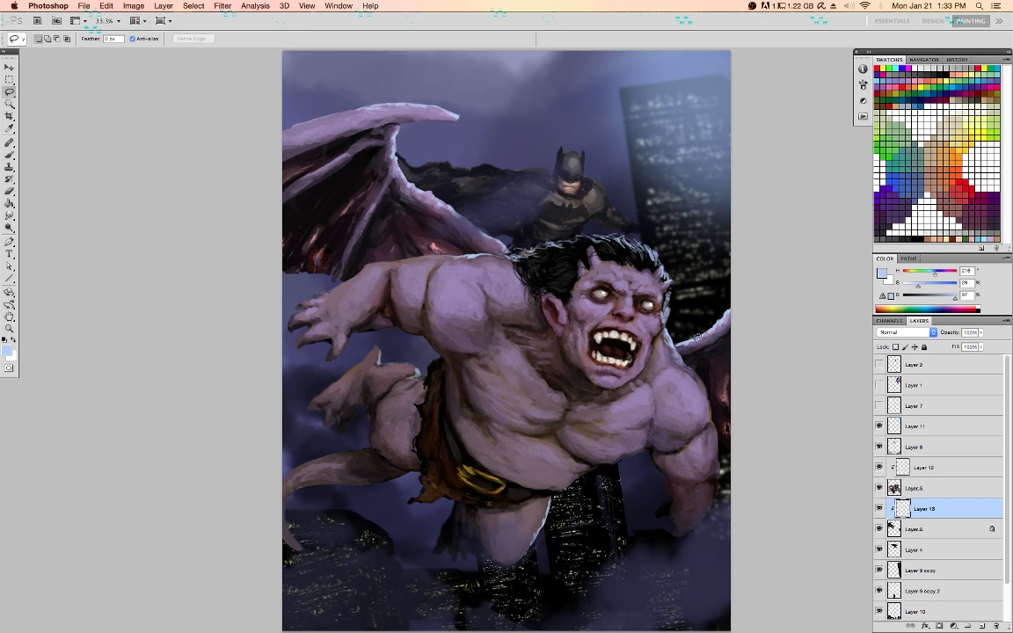
mouse_move(694, 325)
mouse_down()
mouse_move(735, 295)
mouse_move(723, 305)
mouse_up()
key(super+f)
key(super+z)
key(super+d)
On Layer 12, paint pale blue rim highlights along the creature's toes, tail and far hand, and save the document
key(b)
click(906, 467)
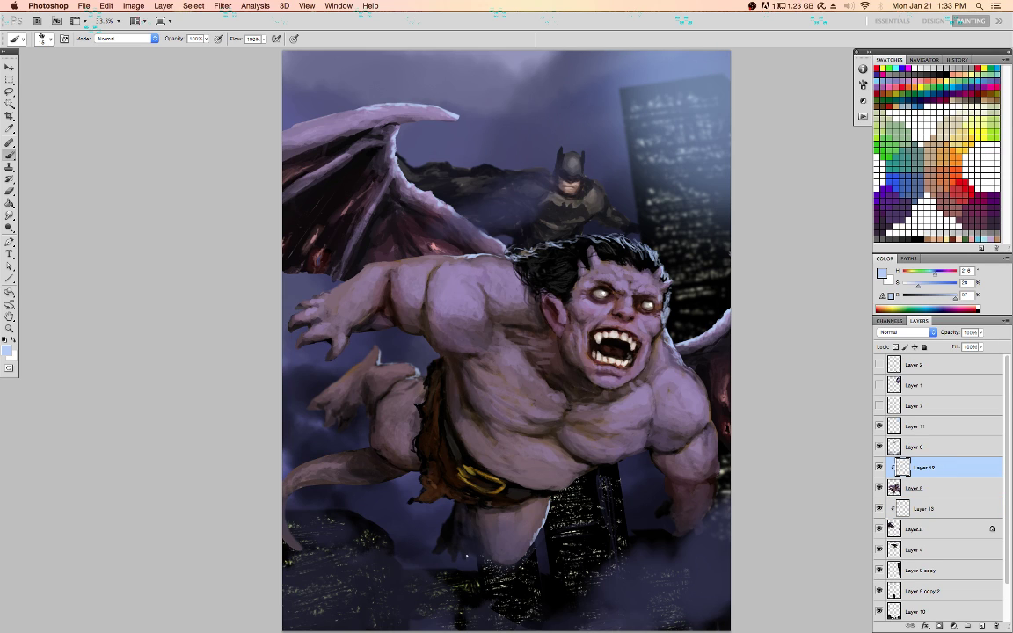
drag(457, 552, 456, 559)
drag(709, 516, 703, 519)
drag(703, 532, 686, 540)
key(super+s)
drag(683, 533, 697, 529)
drag(705, 519, 707, 529)
key(bracketleft)
key(bracketright)
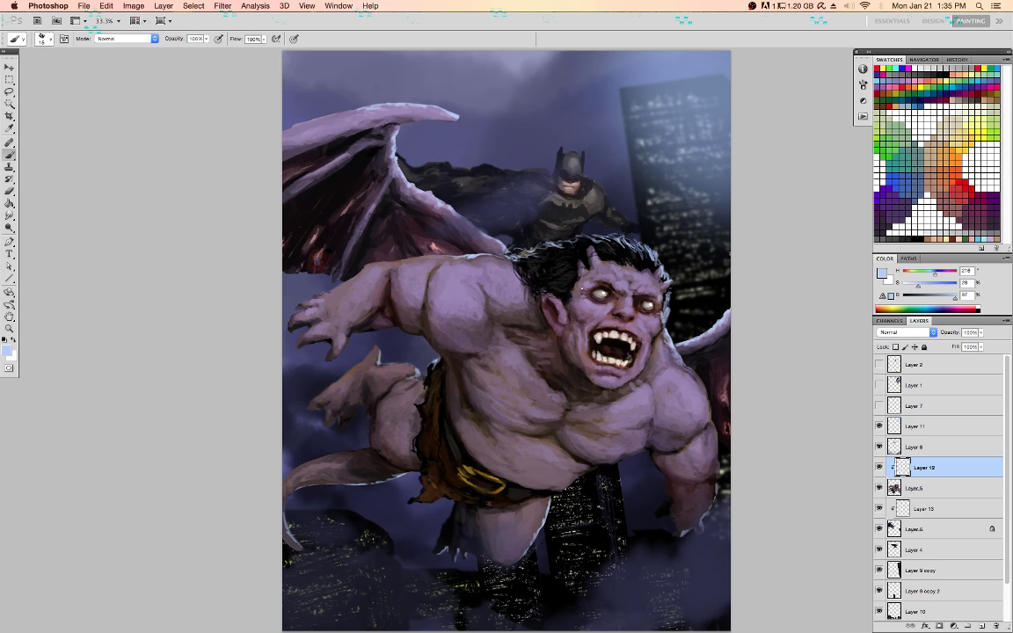
mouse_move(574, 236)
mouse_down()
mouse_move(622, 240)
mouse_move(581, 226)
mouse_up()
Add a new layer clipped to Batman's layer, Layer 4
click(924, 550)
key(super+shift+n)
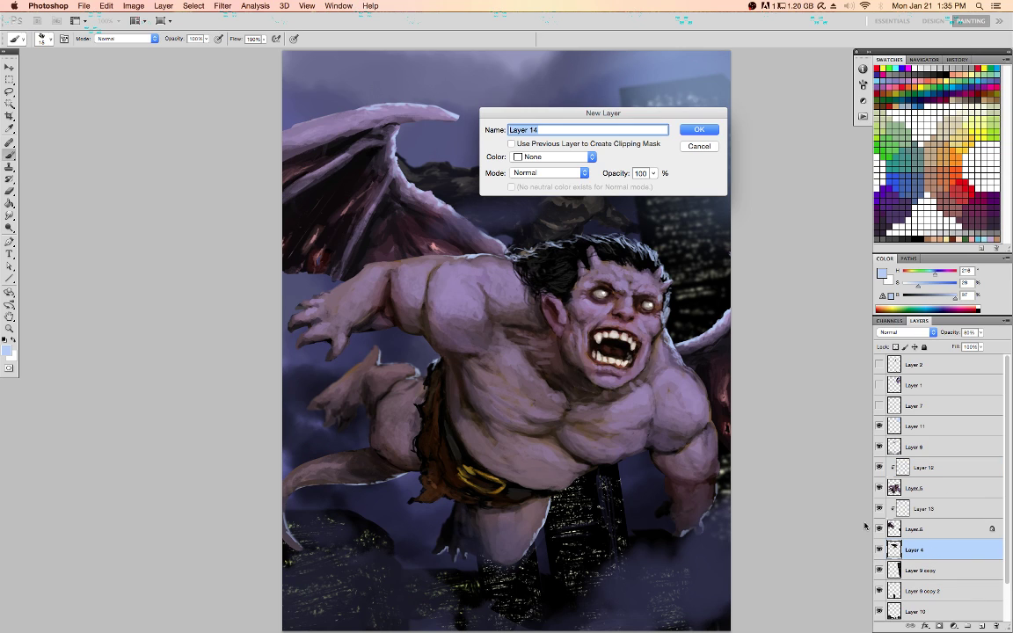
click(646, 144)
click(686, 133)
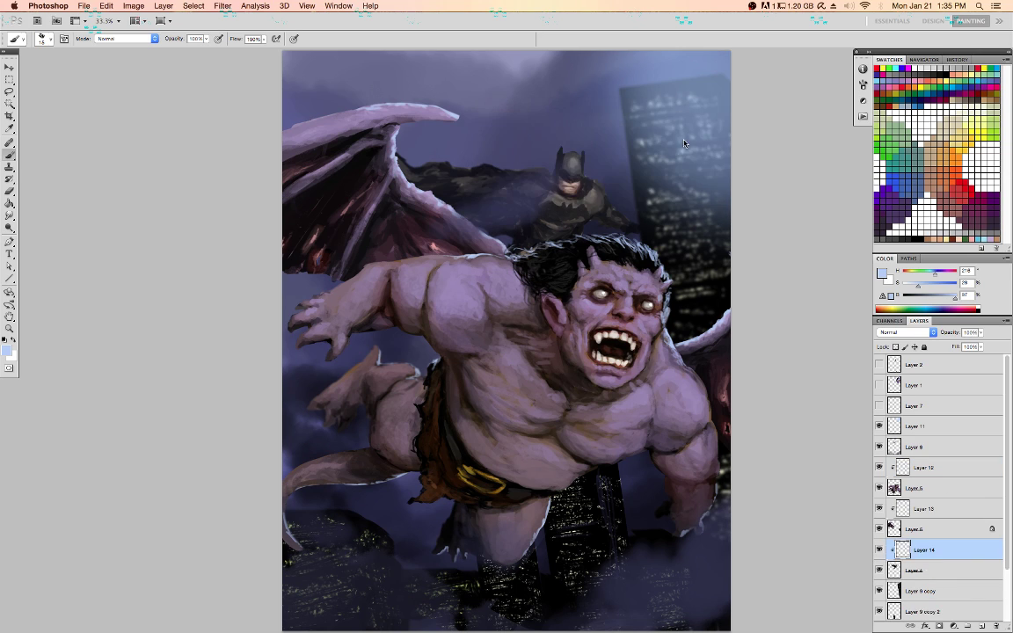
Paint thin pale blue rim highlights along Batman's outstretched arm, shoulders and the upper edge of his cape
key(bracketleft)
key(bracketright)
drag(654, 224, 644, 226)
drag(632, 223, 640, 226)
drag(545, 169, 535, 167)
drag(530, 204, 521, 210)
drag(487, 164, 497, 174)
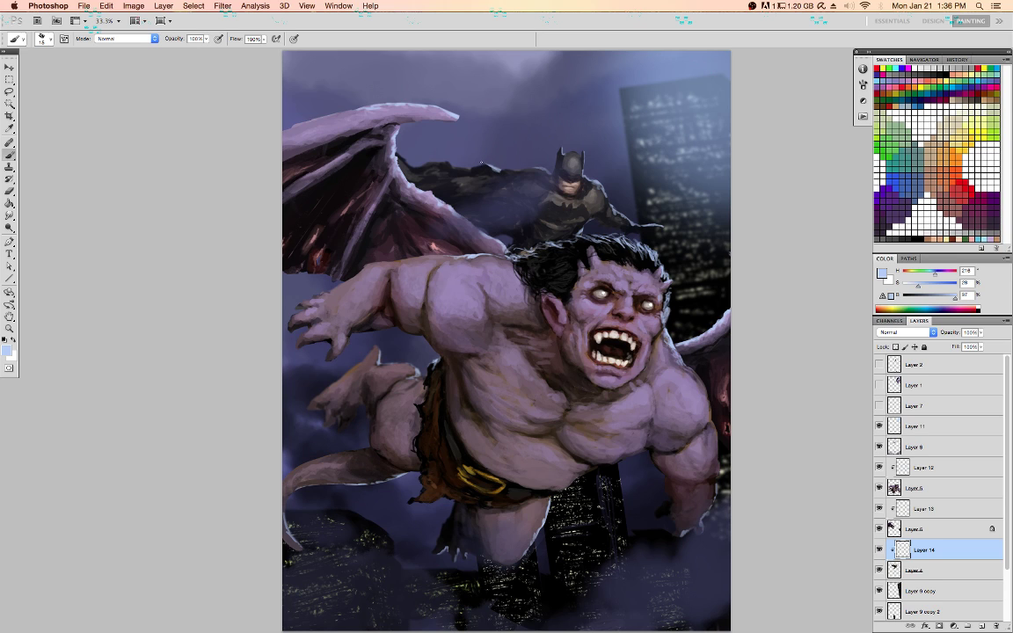
Free-transform the blue glow on Layer 11, enlarging it and extending it upward around the tall building
click(937, 430)
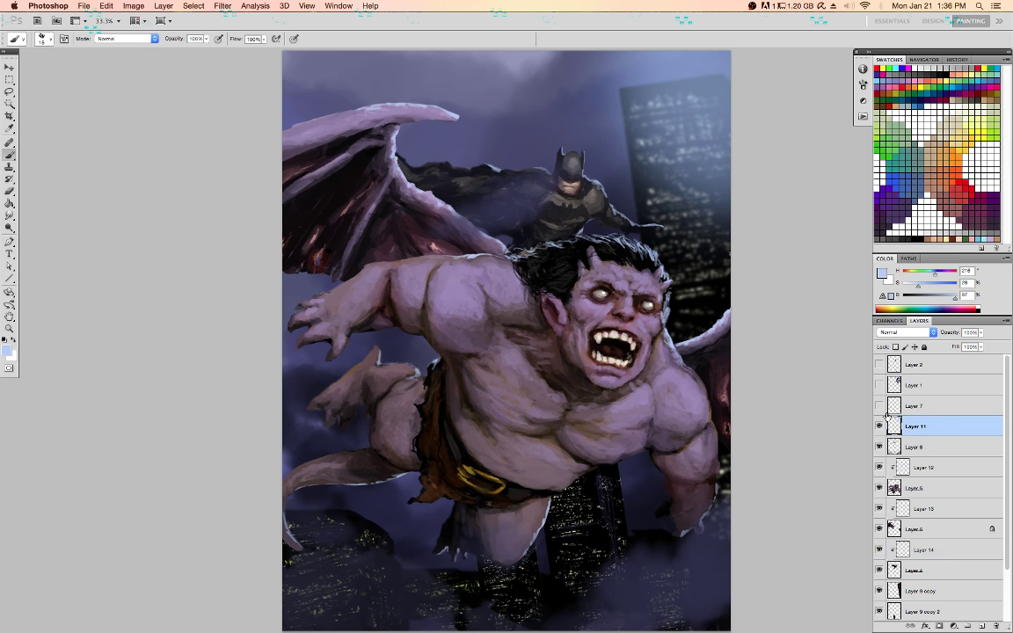
key(super+t)
drag(485, 307, 428, 381)
drag(724, 190, 723, 160)
key(Return)
key(b)
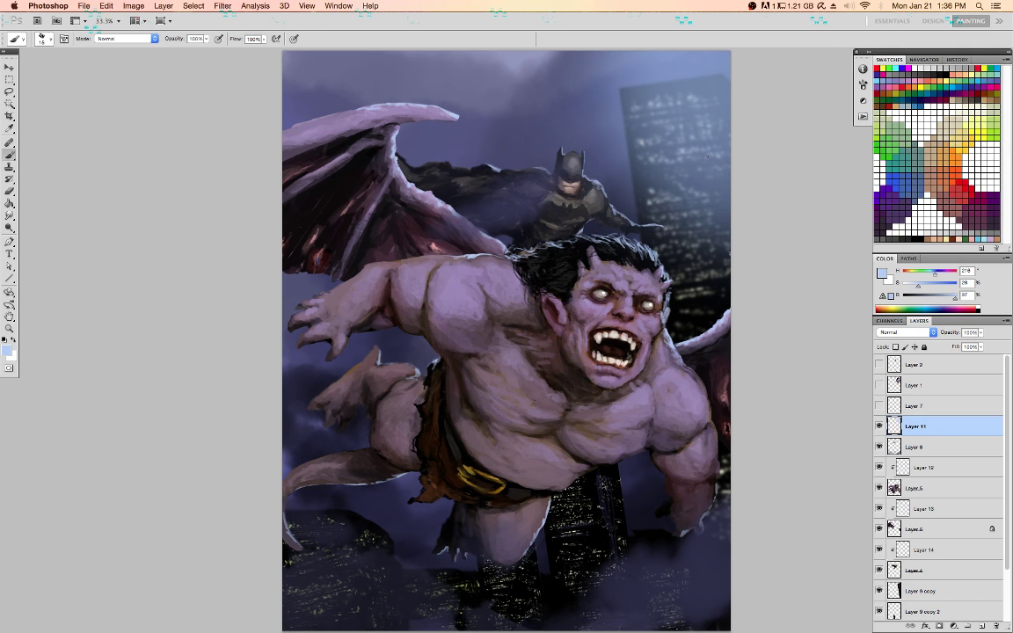
Darken the tall building on Layer 9 copy using Levels with the midtone input set to 0.77
click(938, 588)
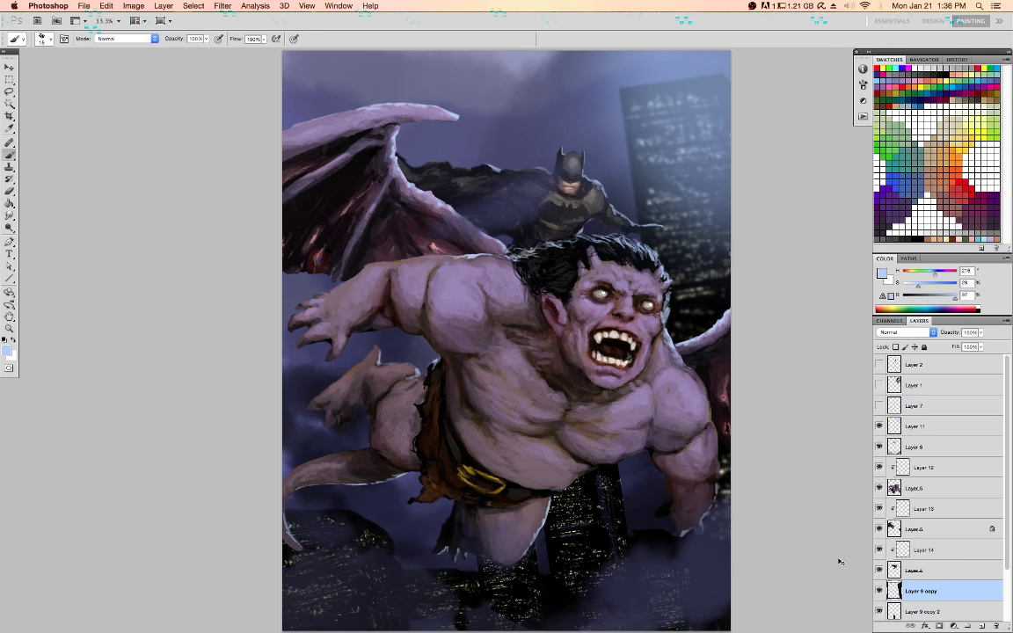
key(super+l)
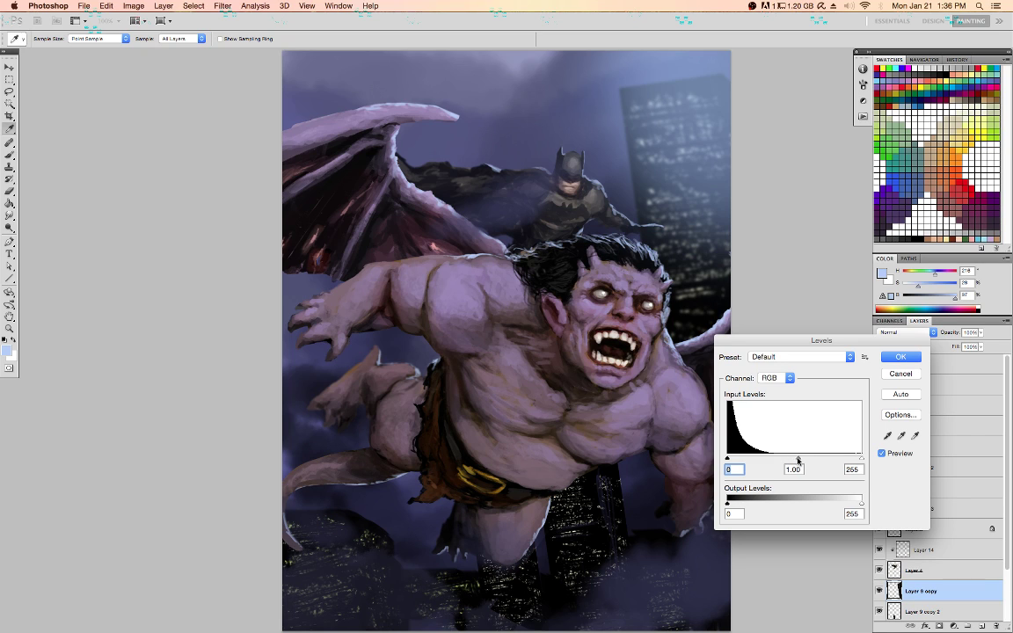
drag(798, 460, 805, 460)
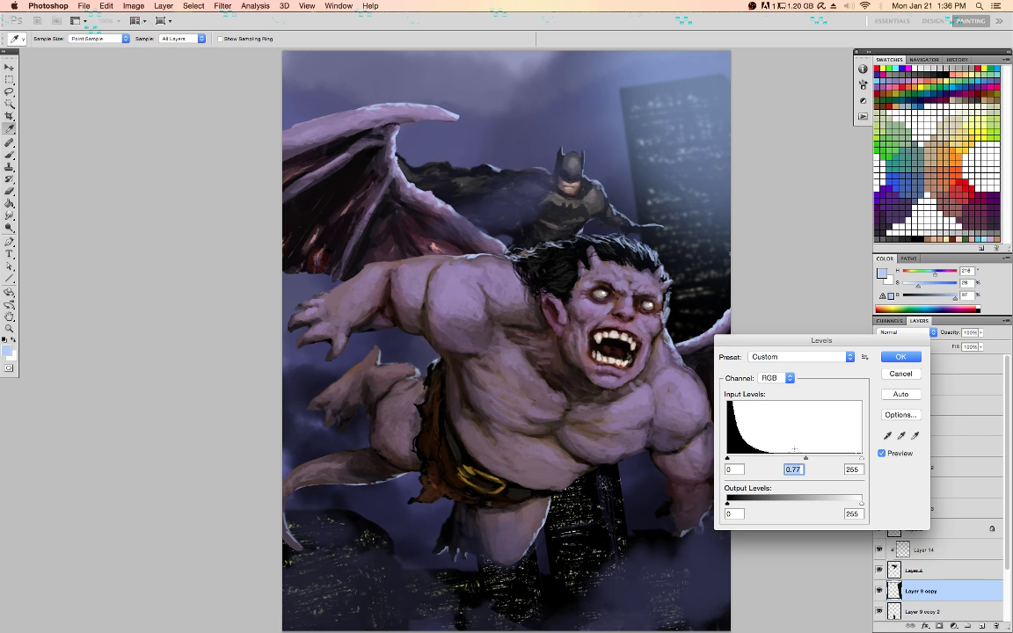
key(Return)
key(b)
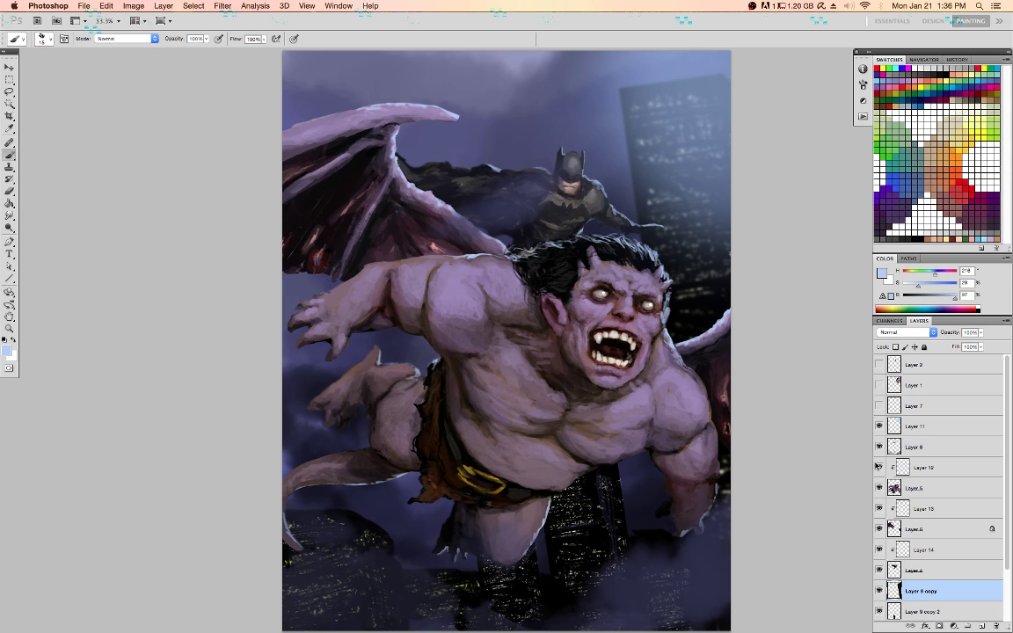
Add a new layer clipped to the creature's layer, Layer 5, with black as painting colour and the brush enlarged to 500 px
click(952, 448)
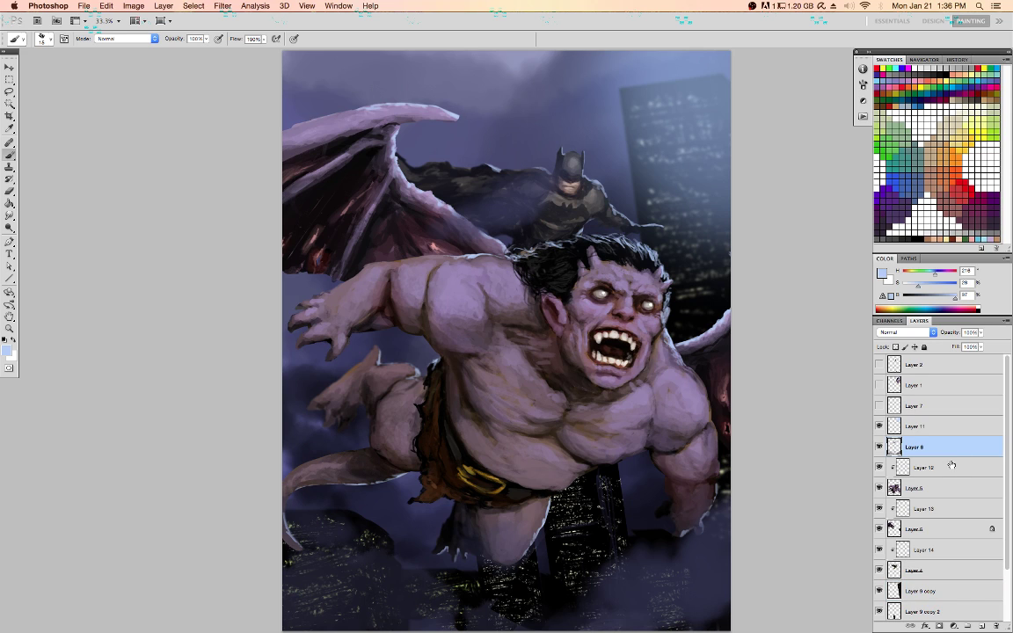
click(937, 549)
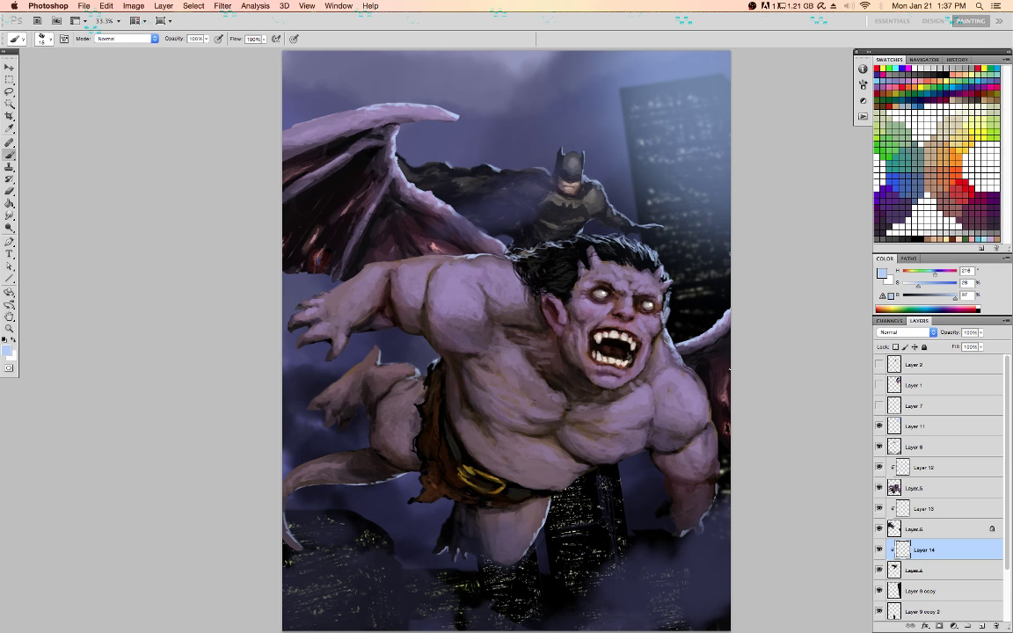
click(941, 462)
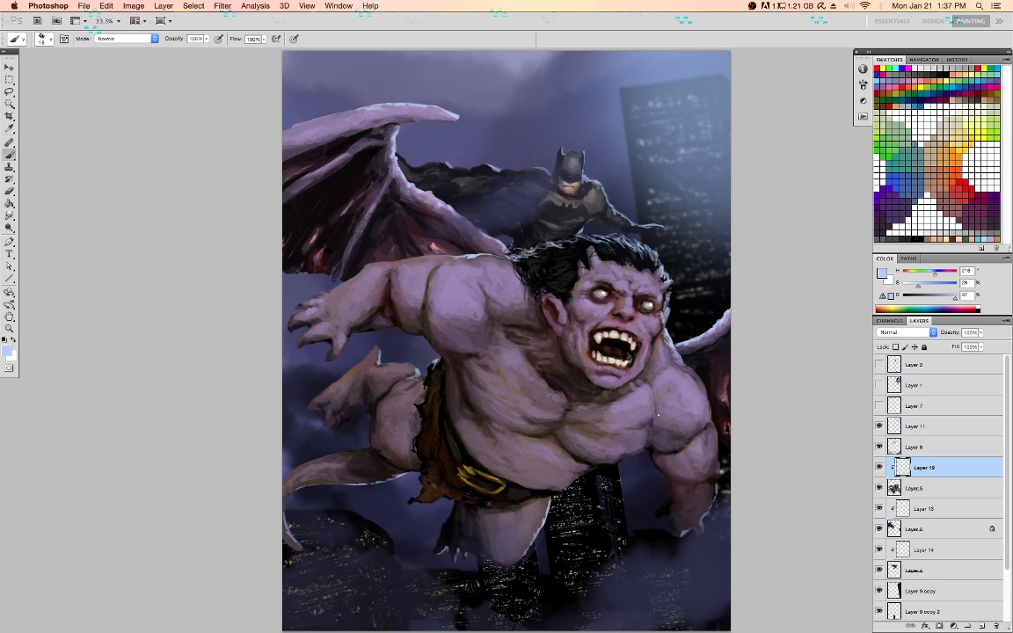
click(926, 494)
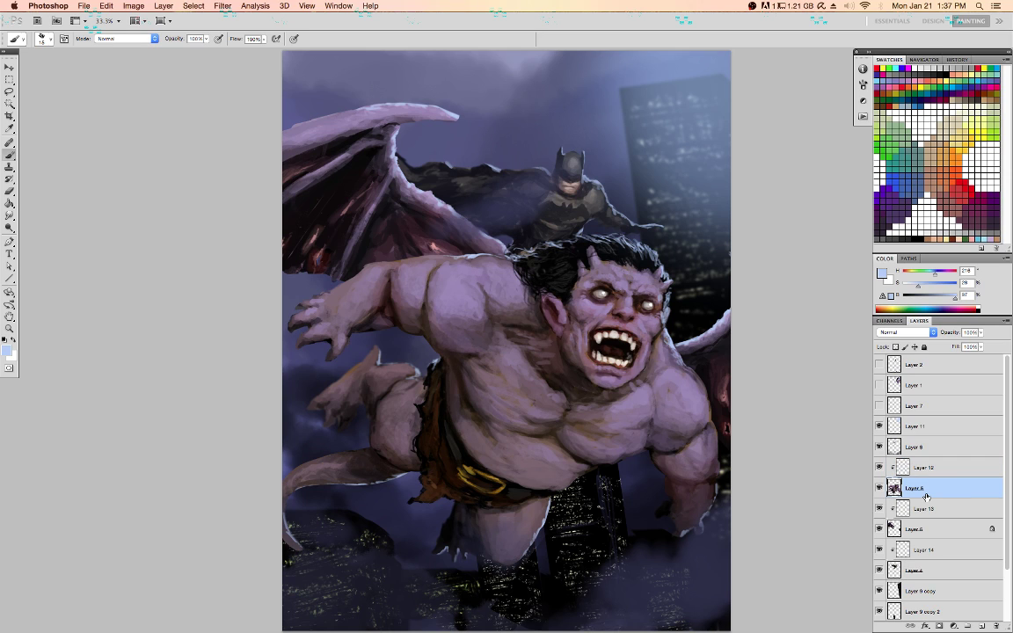
key(super+shift+n)
key(Return)
key(d)
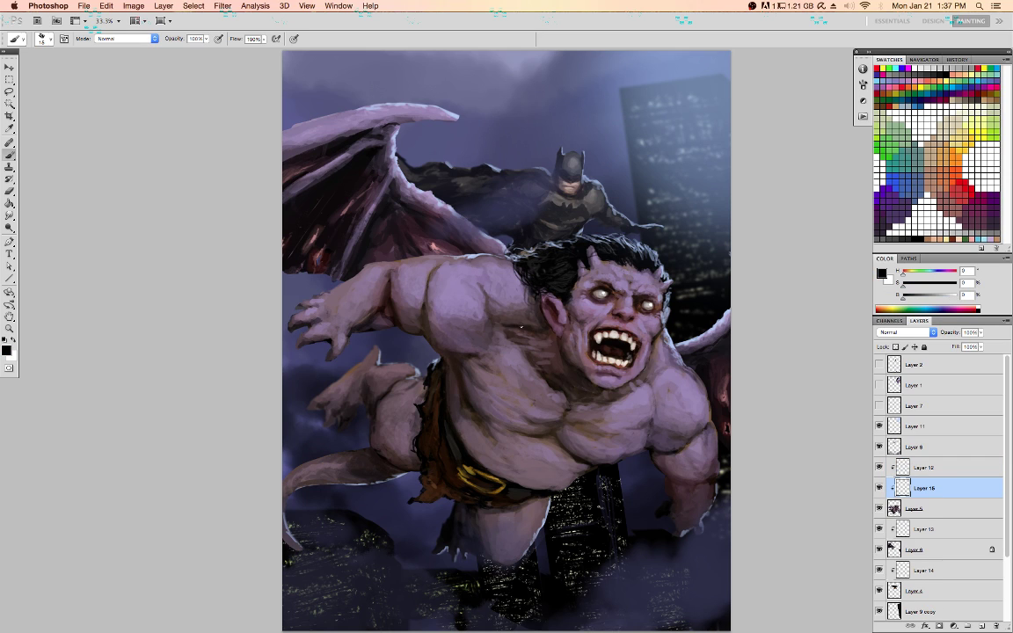
key(bracketright)
key(bracketright)
key(bracketright)
key(bracketright)
key(bracketright)
key(bracketright)
key(bracketright)
key(bracketright)
key(bracketright)
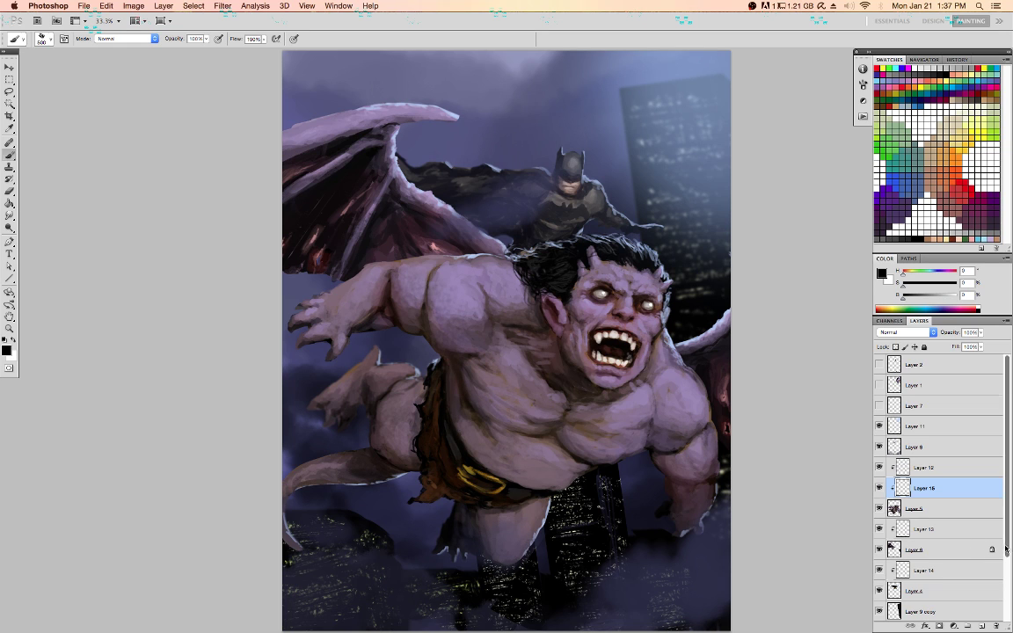
Select Layer 9 copy, pick a red painting colour and switch to the soft round 160 px brush
scroll(956, 580, down, 4)
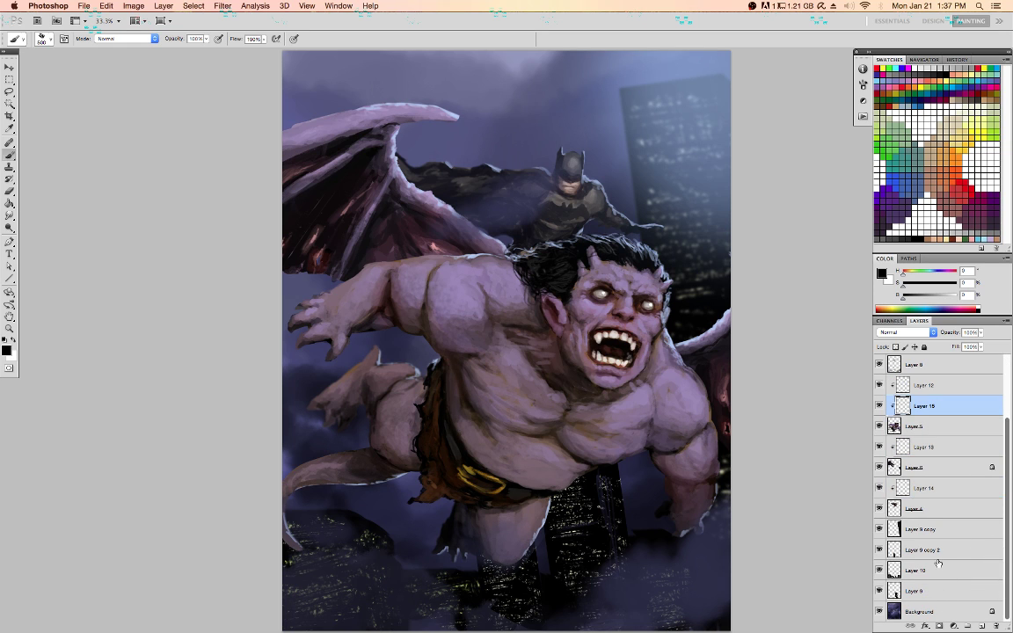
click(925, 572)
click(922, 529)
click(966, 209)
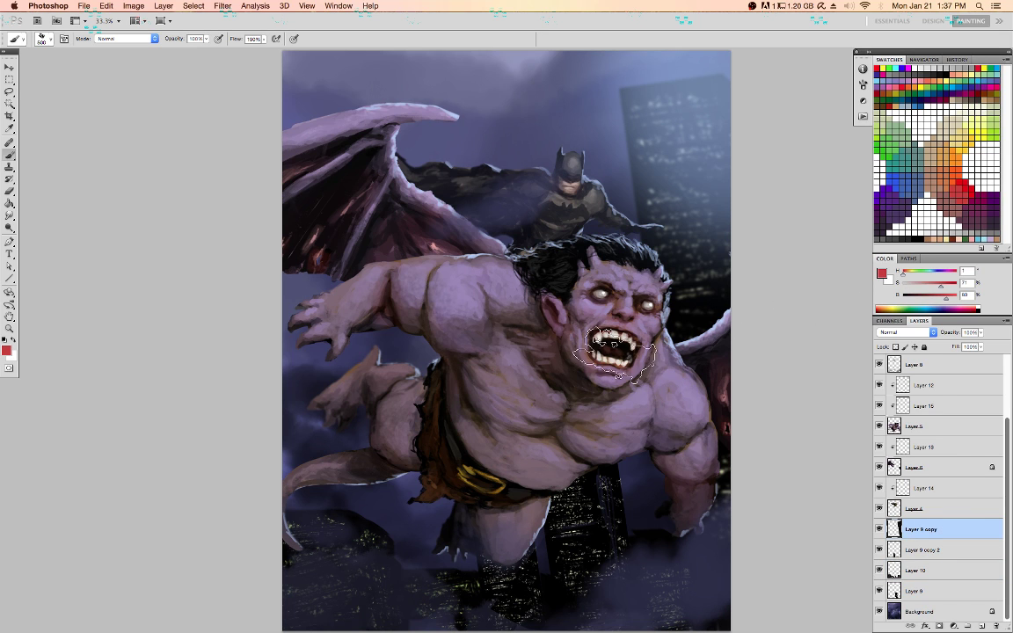
right_click(483, 377)
double_click(739, 338)
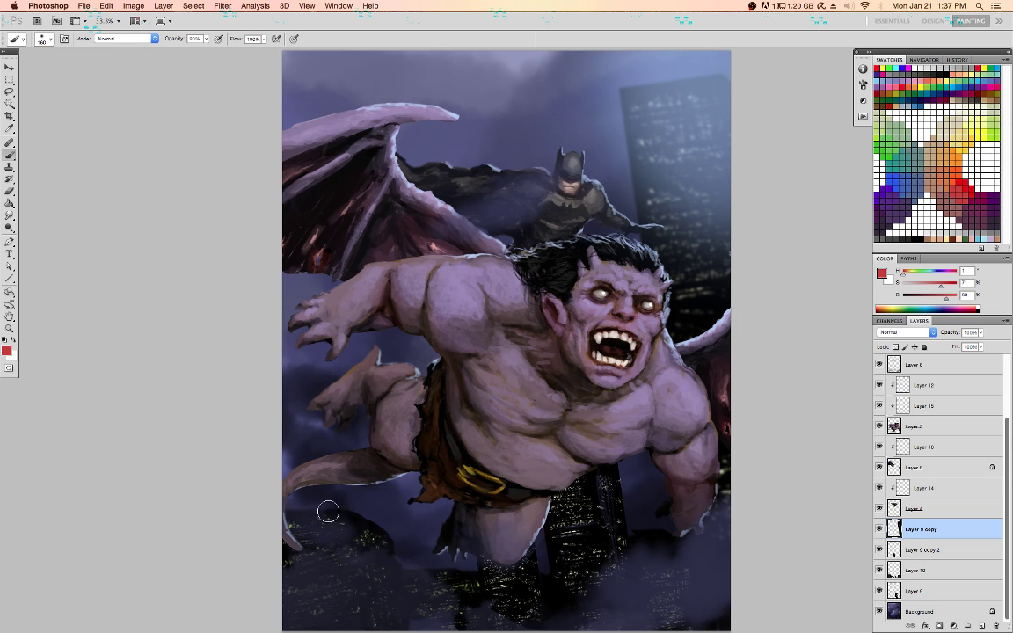
Shrink the soft brush to paint small red glows along the city rooftops, adding a new layer above Layer 9 copy
key(bracketleft)
key(bracketleft)
key(bracketleft)
key(bracketleft)
key(bracketleft)
key(bracketleft)
key(bracketleft)
key(bracketleft)
key(bracketleft)
click(345, 512)
drag(326, 520, 363, 520)
click(984, 625)
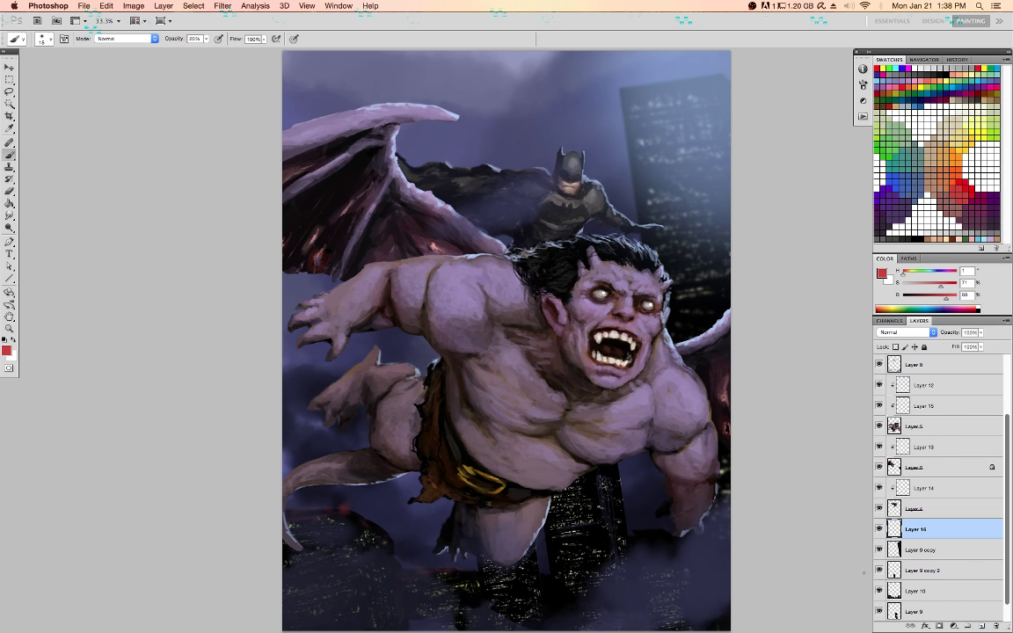
Set the painting colour to bright orange, enlarge the soft brush greatly and undo the first stroke over the lower city
click(962, 151)
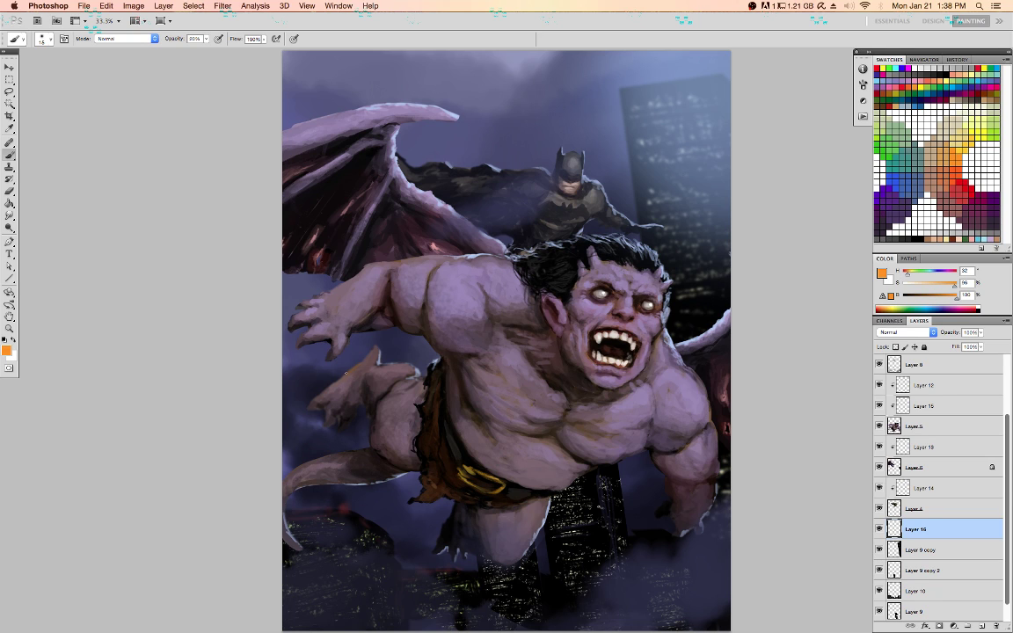
key(bracketright)
key(bracketright)
key(bracketright)
key(bracketright)
key(bracketright)
key(bracketright)
key(bracketright)
key(bracketright)
key(bracketright)
key(bracketright)
key(bracketright)
key(bracketright)
key(bracketright)
key(bracketright)
key(bracketright)
key(bracketright)
key(bracketright)
key(bracketright)
key(space)
drag(423, 523, 430, 407)
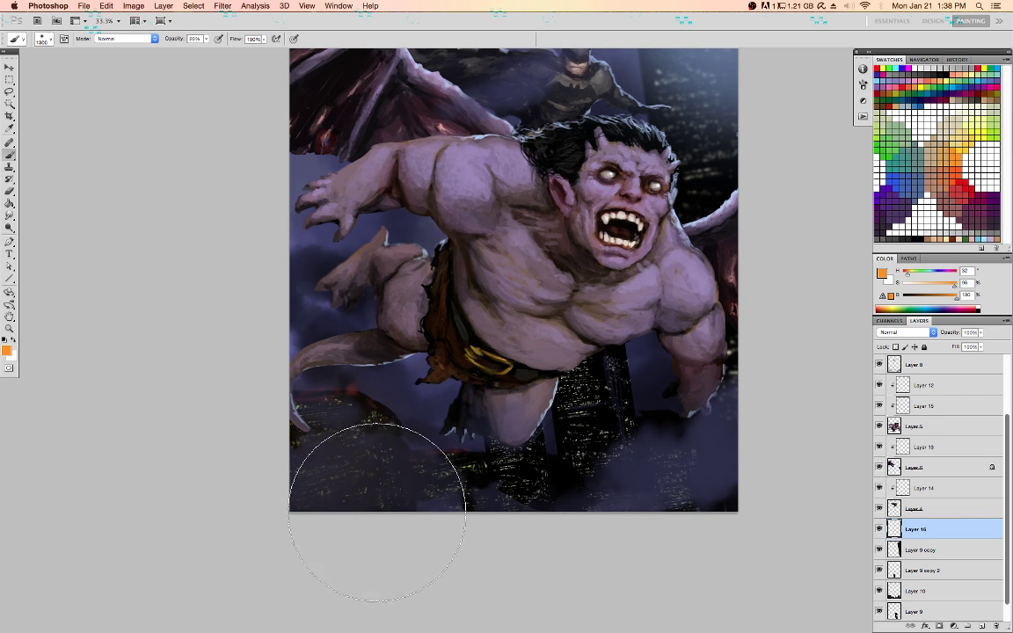
key(super+z)
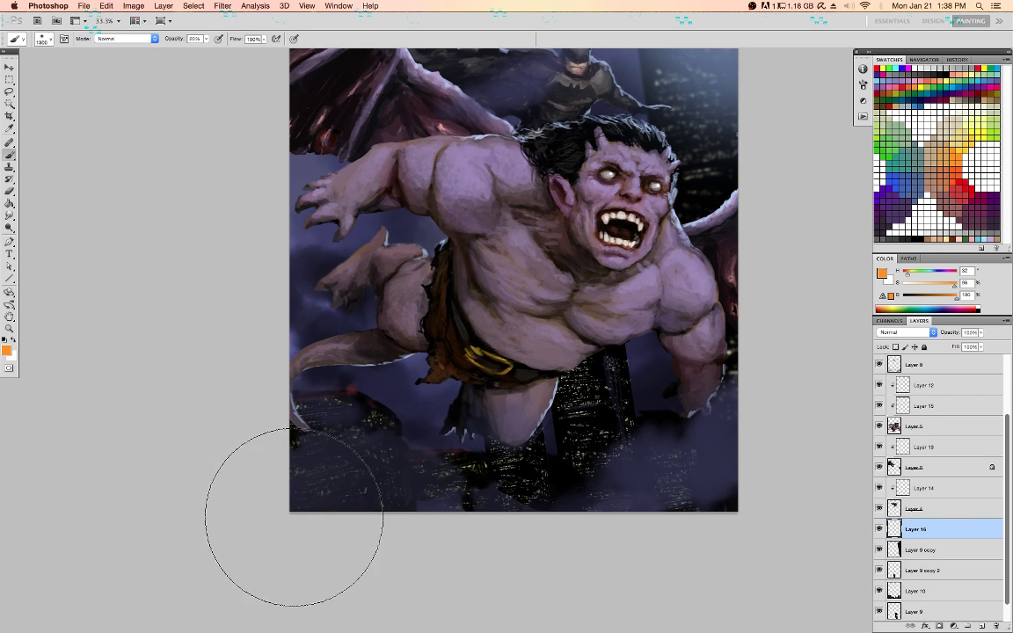
Paint a soft orange glow across the base of the city on Layer 16 with the large soft brush
key(bracketleft)
mouse_move(430, 565)
mouse_down()
mouse_move(296, 514)
mouse_move(579, 572)
mouse_move(698, 582)
mouse_move(500, 518)
mouse_move(287, 487)
mouse_move(341, 543)
mouse_move(292, 482)
mouse_move(393, 541)
mouse_move(382, 527)
mouse_move(472, 548)
mouse_move(526, 548)
mouse_move(531, 533)
mouse_move(574, 521)
mouse_move(645, 533)
mouse_move(416, 525)
mouse_move(543, 509)
mouse_up()
key(space)
drag(464, 309, 436, 437)
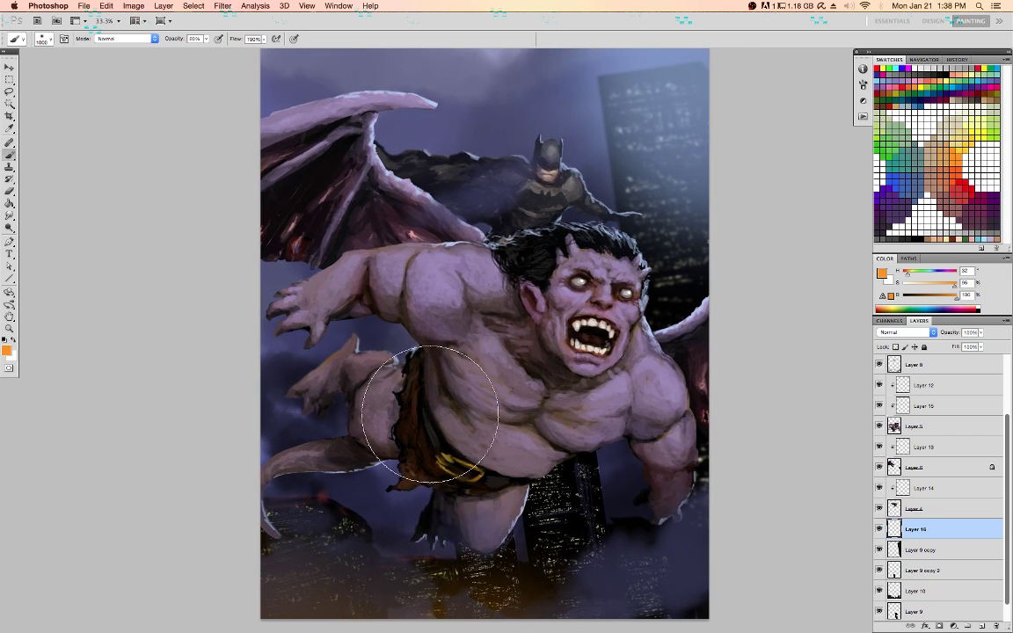
click(490, 513)
key(space)
drag(522, 464, 517, 408)
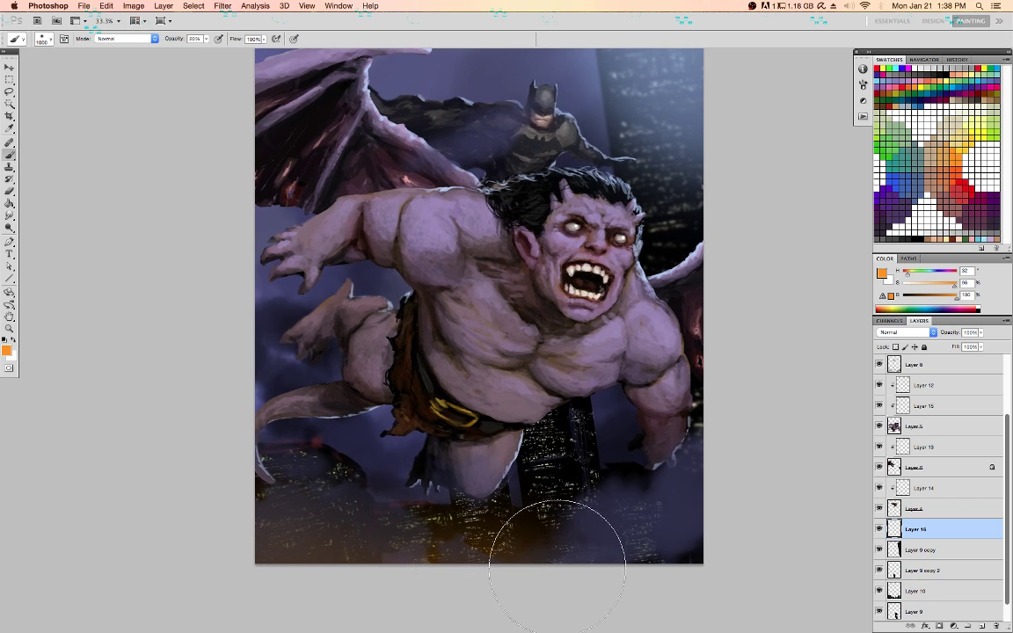
mouse_move(478, 566)
mouse_down()
mouse_move(593, 575)
mouse_move(568, 558)
mouse_move(560, 518)
mouse_move(622, 573)
mouse_move(678, 562)
mouse_move(653, 574)
mouse_move(467, 580)
mouse_move(376, 564)
mouse_move(341, 533)
mouse_move(301, 532)
mouse_move(439, 524)
mouse_up()
Switch to a textured 150 px brush and select Layer 12, the creature's rim-light layer
right_click(439, 523)
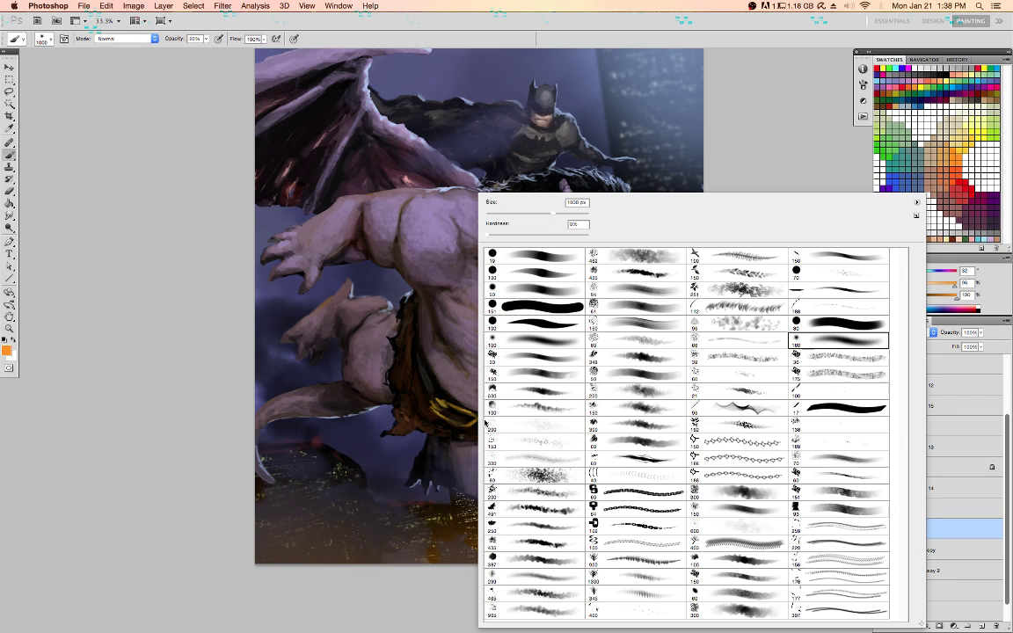
double_click(721, 585)
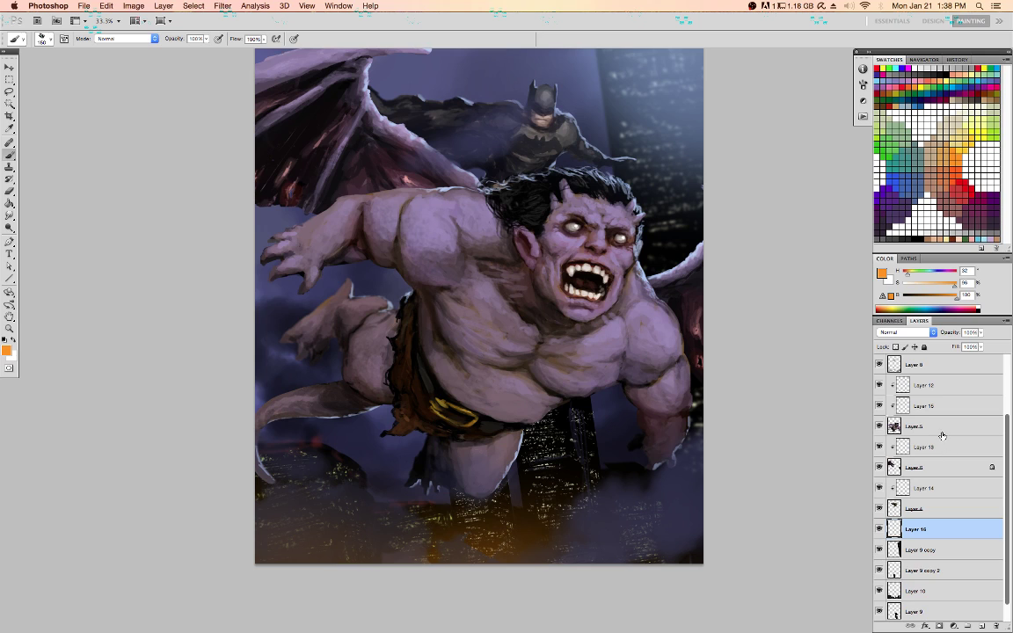
click(956, 407)
click(964, 384)
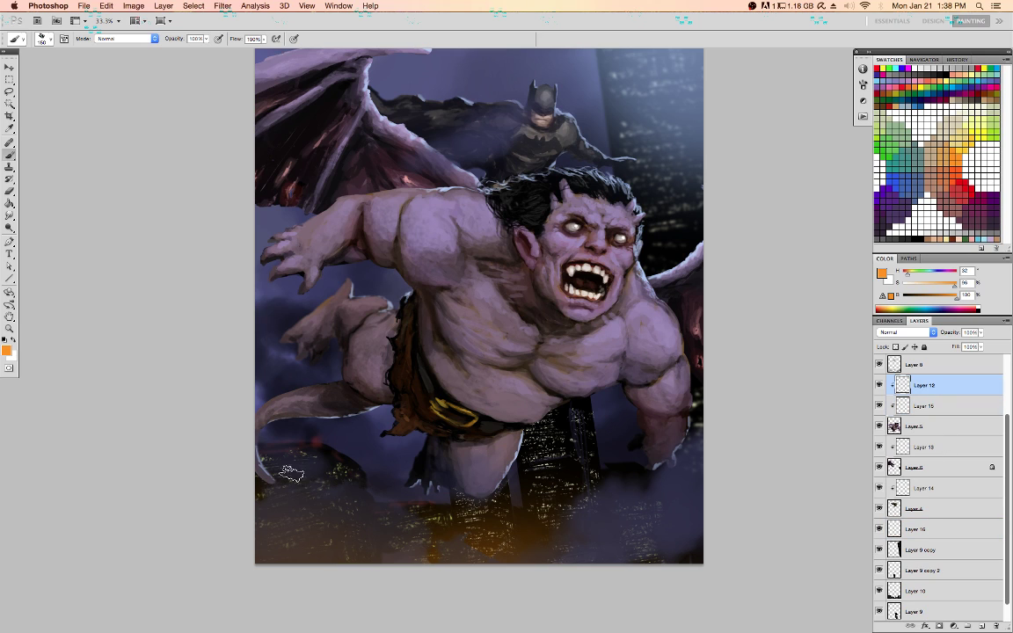
Lasso small areas along the creature's tail and beside its lowered hand on Layer 12, deselect each, and save the document
key(l)
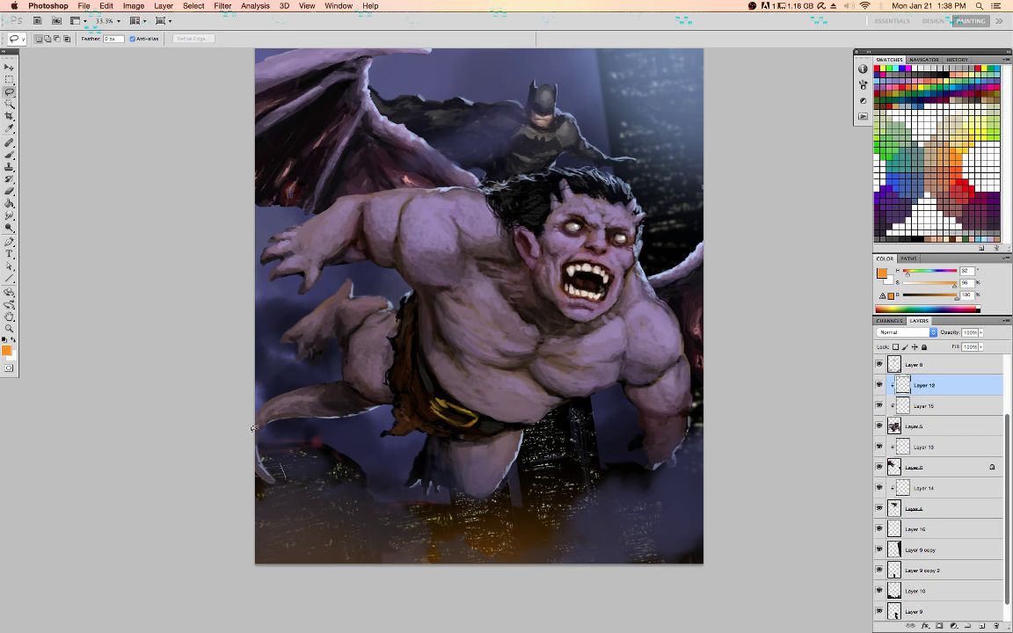
mouse_move(254, 429)
mouse_down()
mouse_move(257, 489)
mouse_move(254, 433)
mouse_up()
mouse_move(266, 410)
mouse_down()
mouse_move(339, 431)
mouse_move(385, 415)
mouse_move(393, 398)
mouse_move(236, 443)
mouse_move(297, 405)
mouse_up()
key(super+d)
mouse_move(640, 472)
mouse_down()
mouse_move(689, 408)
mouse_move(710, 457)
mouse_move(646, 476)
mouse_move(658, 492)
mouse_move(627, 482)
mouse_up()
key(super+d)
key(super+s)
On Layer 15, shade the creature's lower torso in black with the textured brush, reducing its size from 1100 to 500 px
click(944, 407)
key(d)
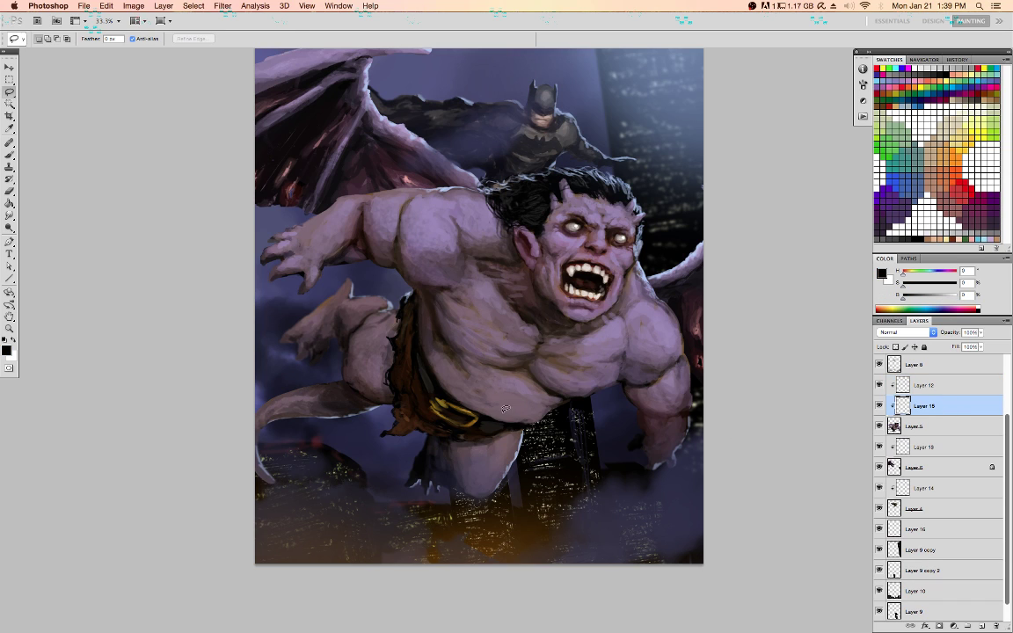
key(b)
key(])
key(])
key(])
key(])
key(])
key(])
key(])
key(])
key(])
key(])
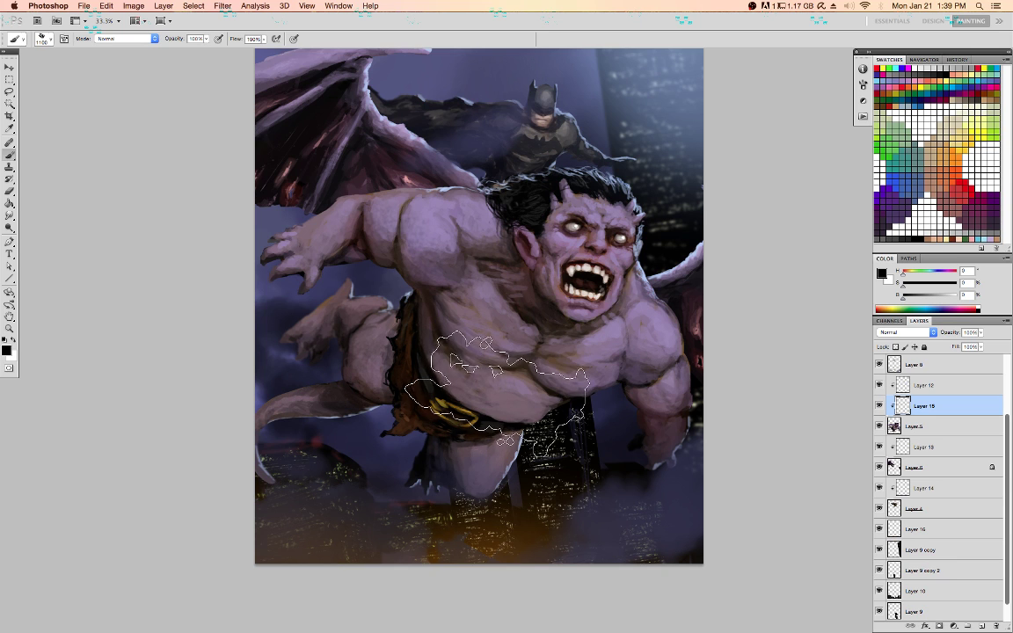
key(bracketleft)
key(bracketleft)
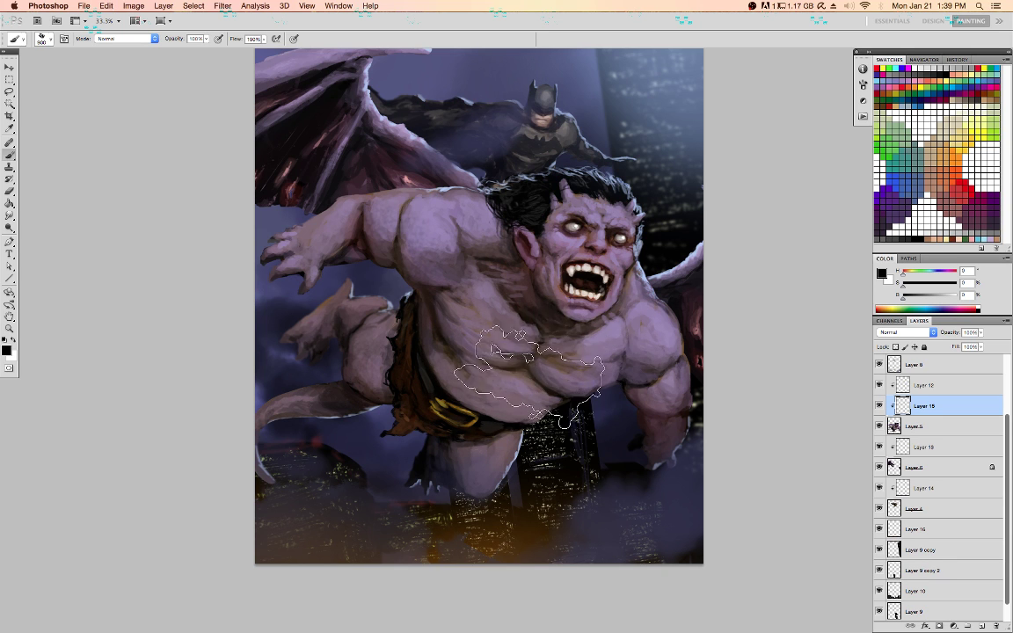
key(bracketleft)
key(bracketleft)
key(bracketleft)
key(bracketleft)
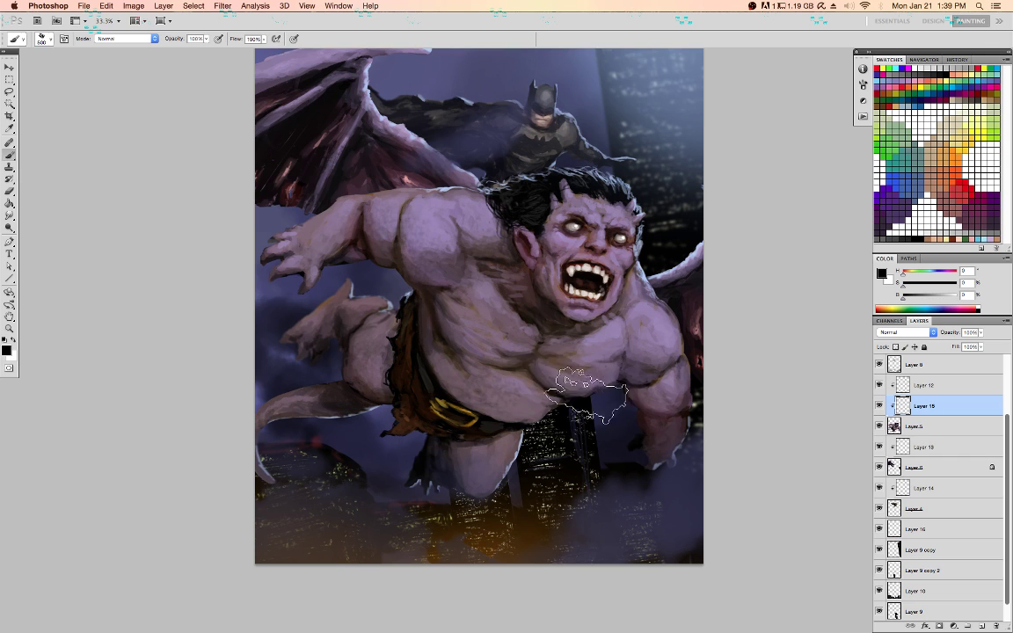
Reduce the textured brush to 125 px and sample a muted purple from the creature's chest
key(bracketleft)
key(bracketleft)
key(bracketleft)
key(bracketleft)
key(bracketleft)
key(bracketleft)
key(bracketleft)
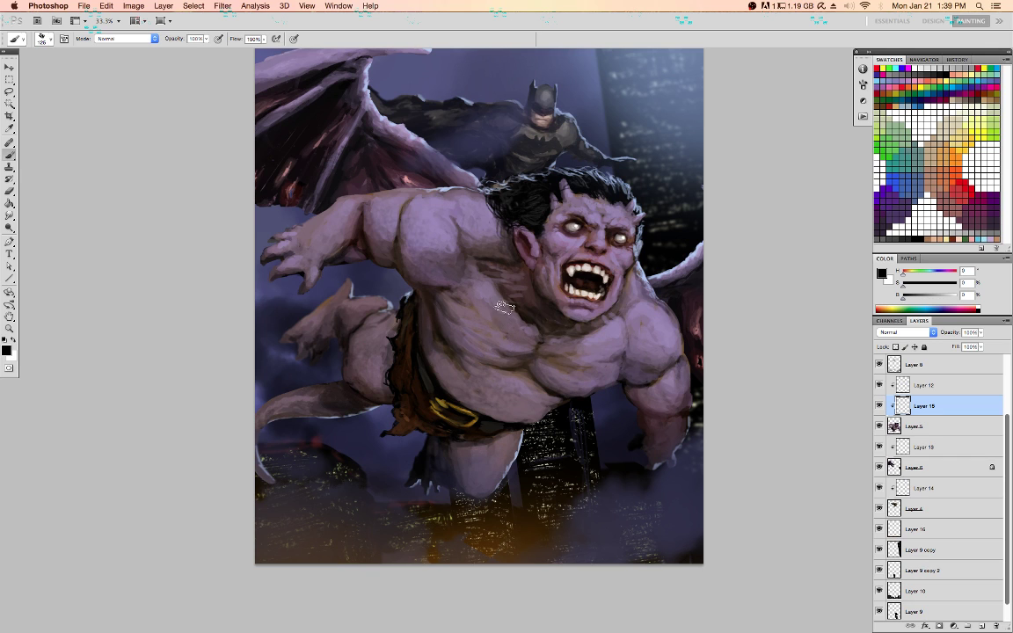
alt+click(497, 305)
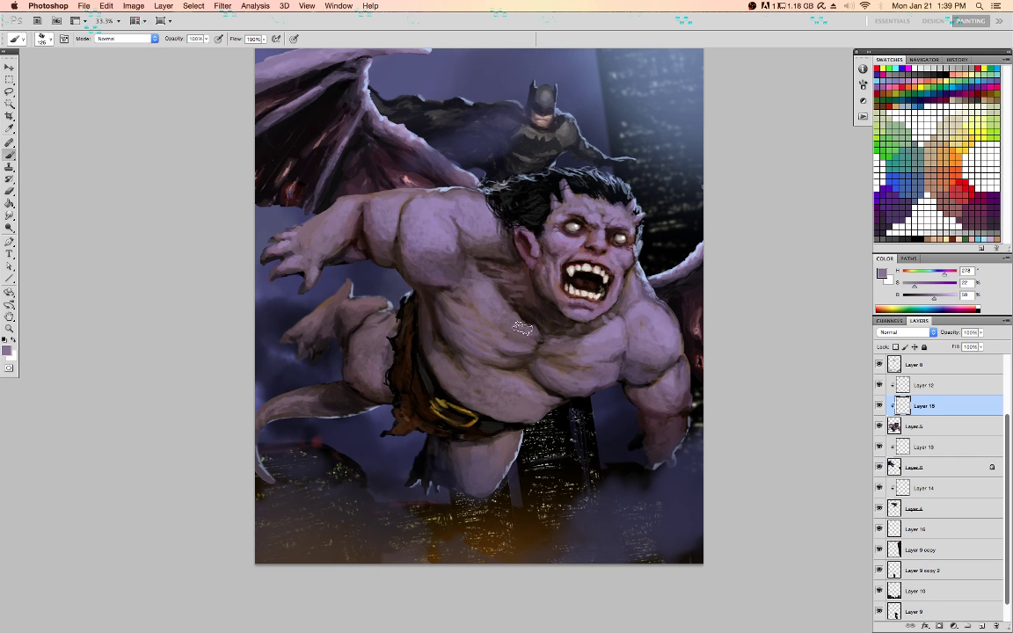
scroll(508, 400, up, 3)
scroll(508, 400, right, 2)
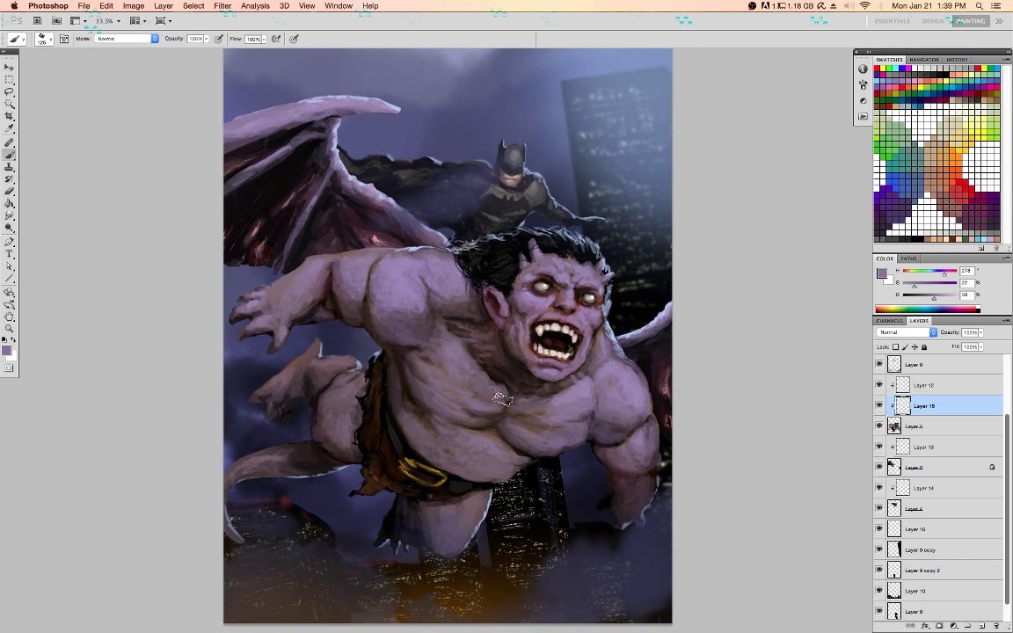
Enlarge the textured brush to 500 px for blending the sampled purple into the creature's chest on Layer 15
key(bracketright)
key(bracketright)
key(bracketright)
key(bracketright)
key(bracketright)
key(bracketright)
key(bracketright)
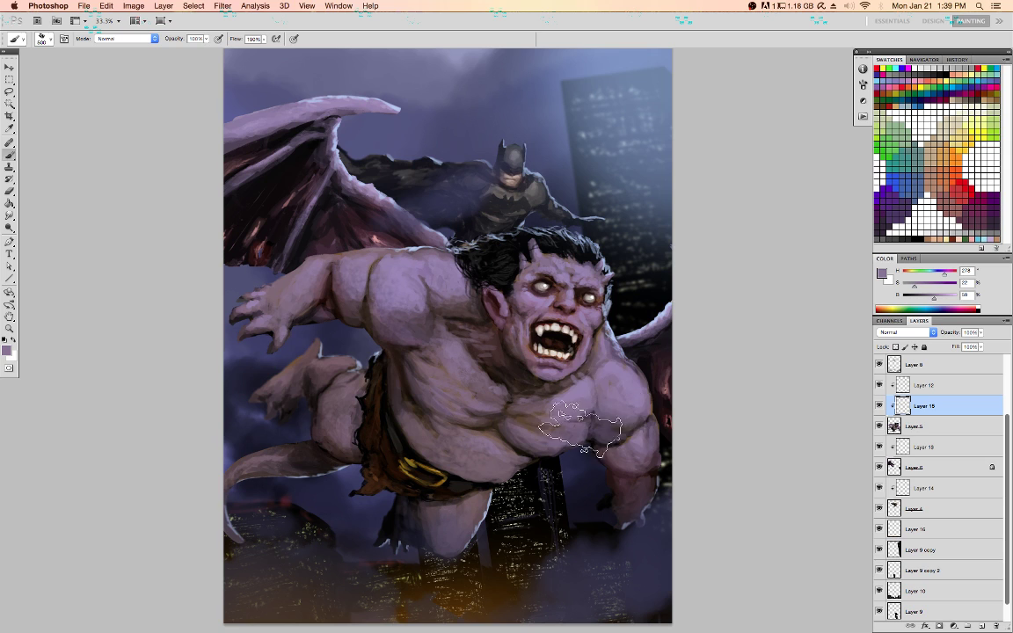
Reset the painting colour to black and select Layer 14, the layer clipped to Batman's layer
key(d)
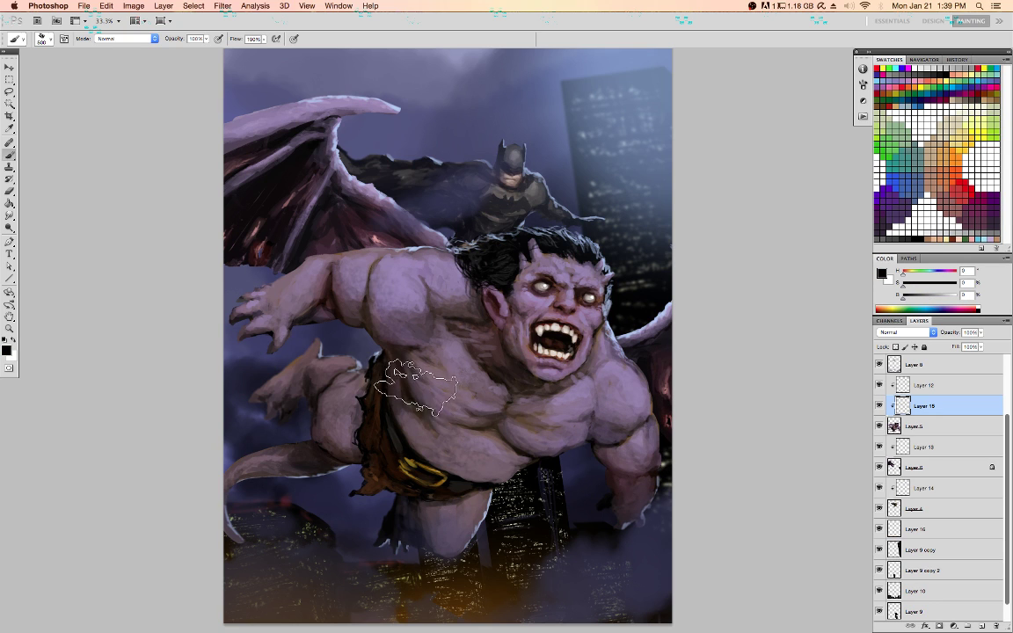
click(944, 385)
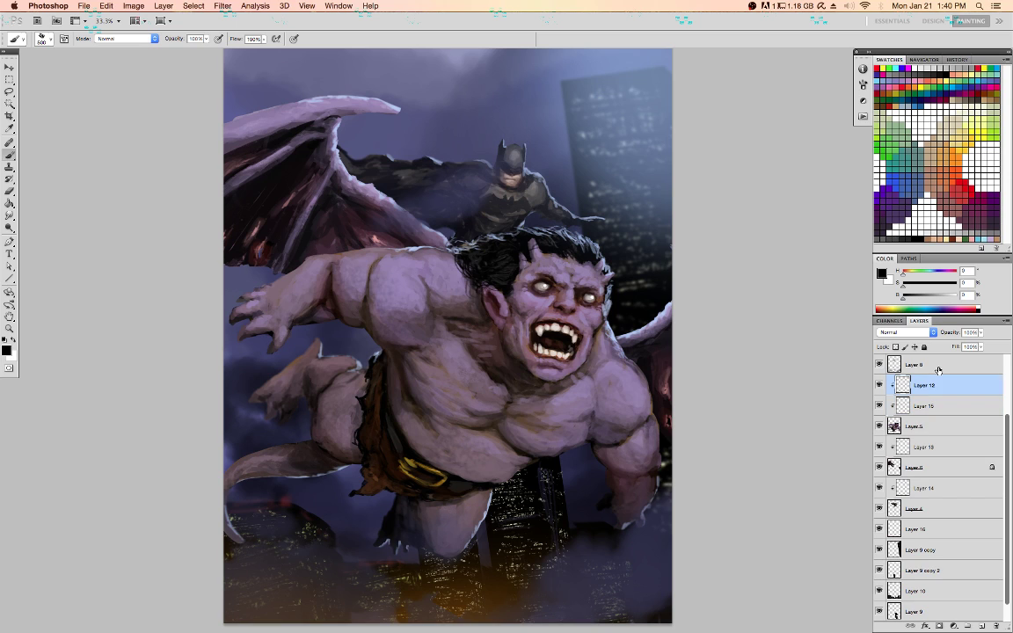
drag(490, 307, 466, 253)
key(super+0)
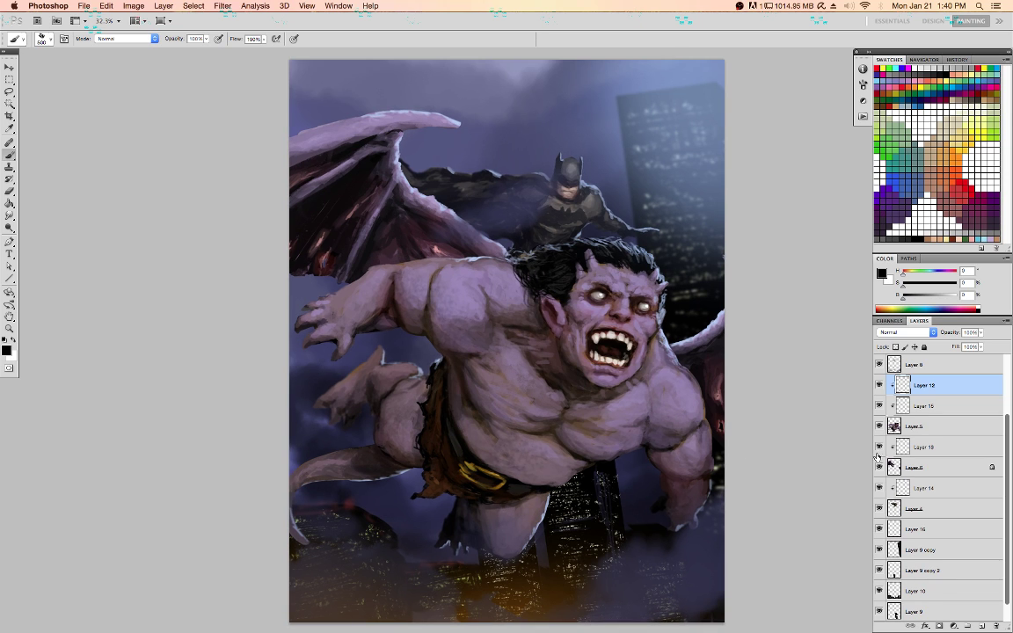
click(917, 514)
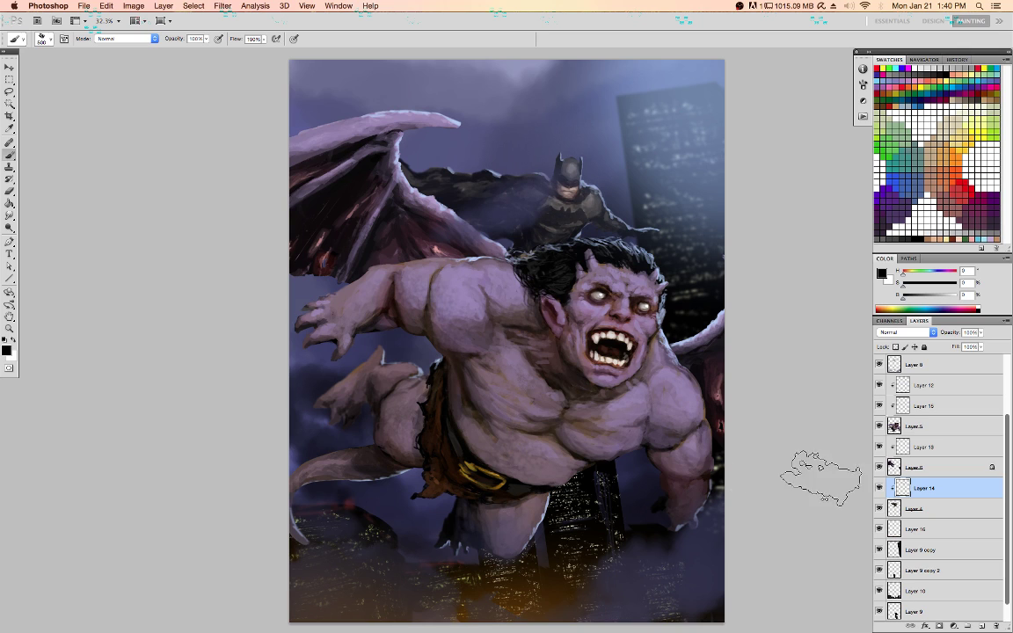
Save the painting, select Layer 11 and swap the painting colour to white
scroll(1007, 368, up, 4)
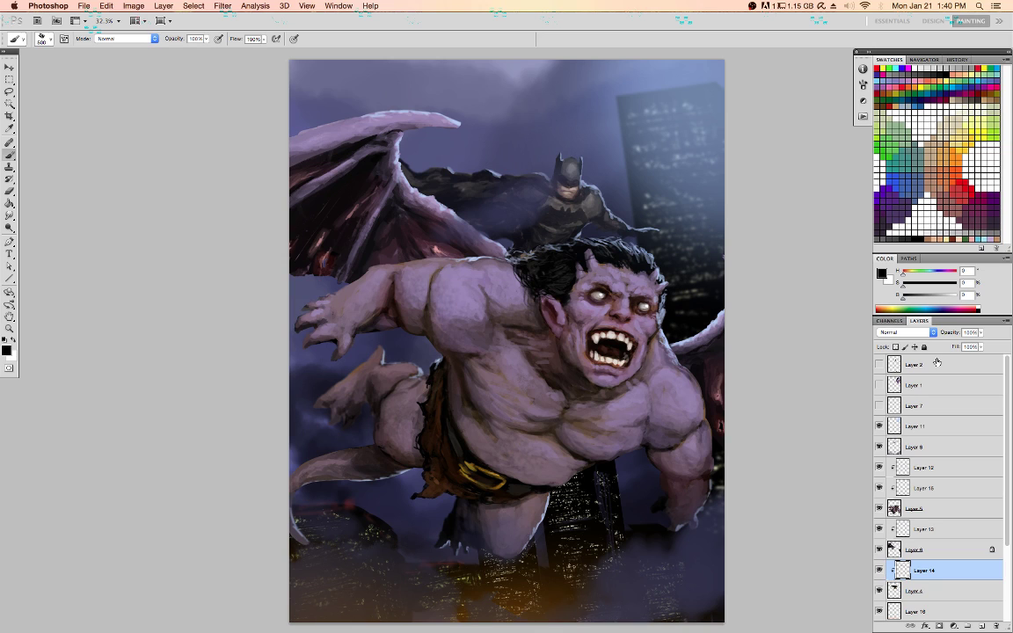
key(super+s)
click(941, 431)
key(x)
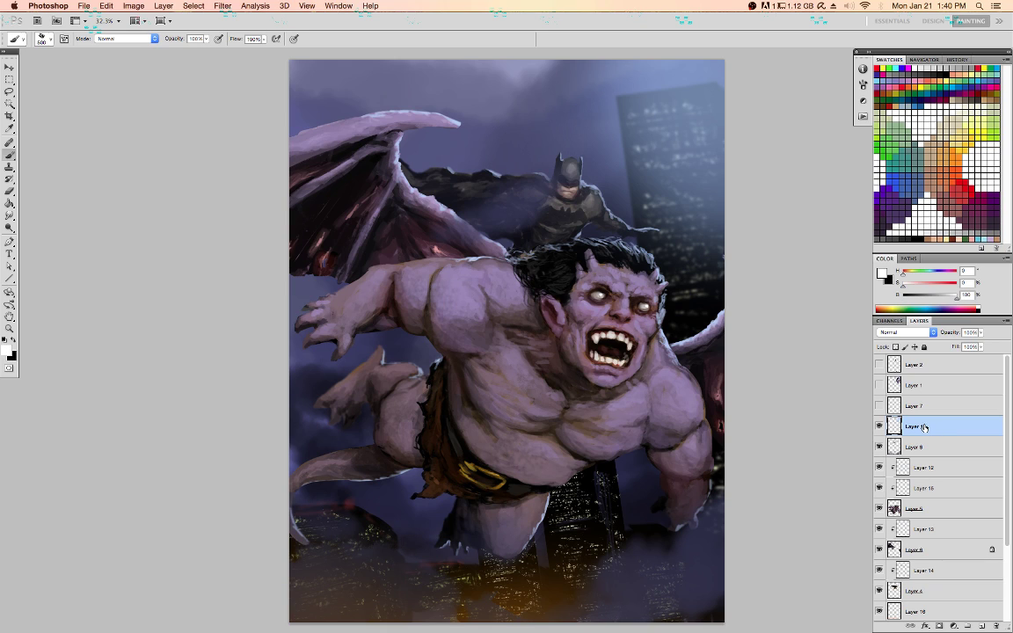
Add a new clipped layer directly above the creature's wing layer, set its blend mode to Overlay, and reset the painting colour to black
click(960, 199)
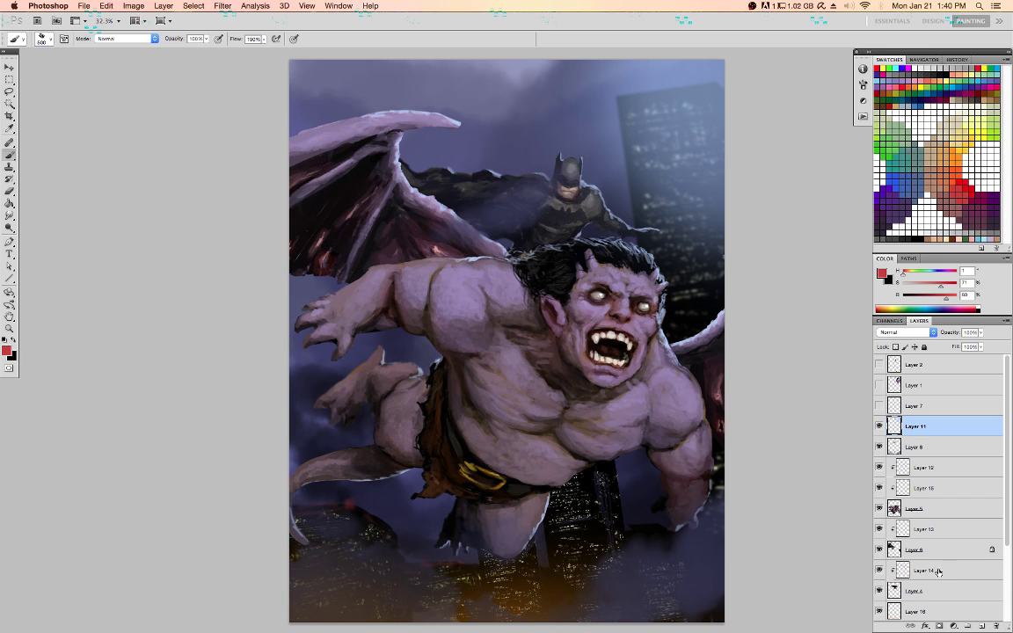
click(948, 532)
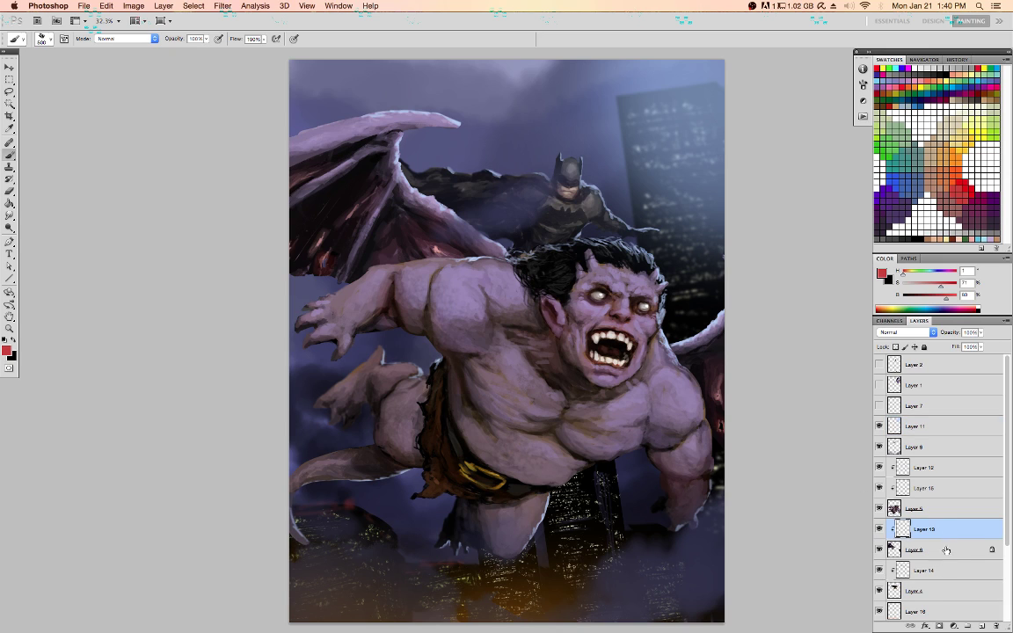
click(944, 554)
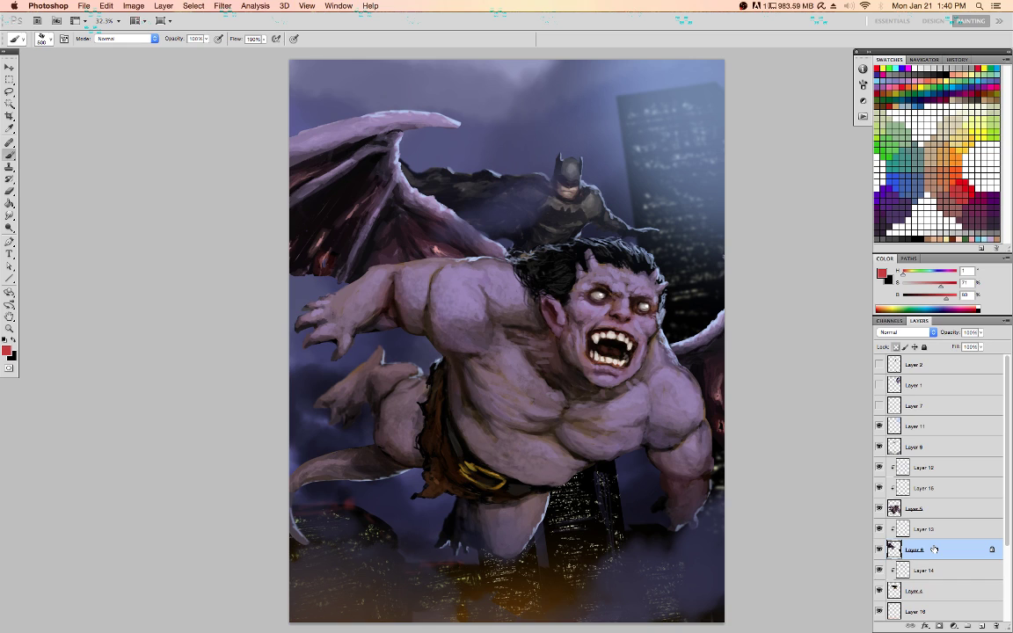
key(d)
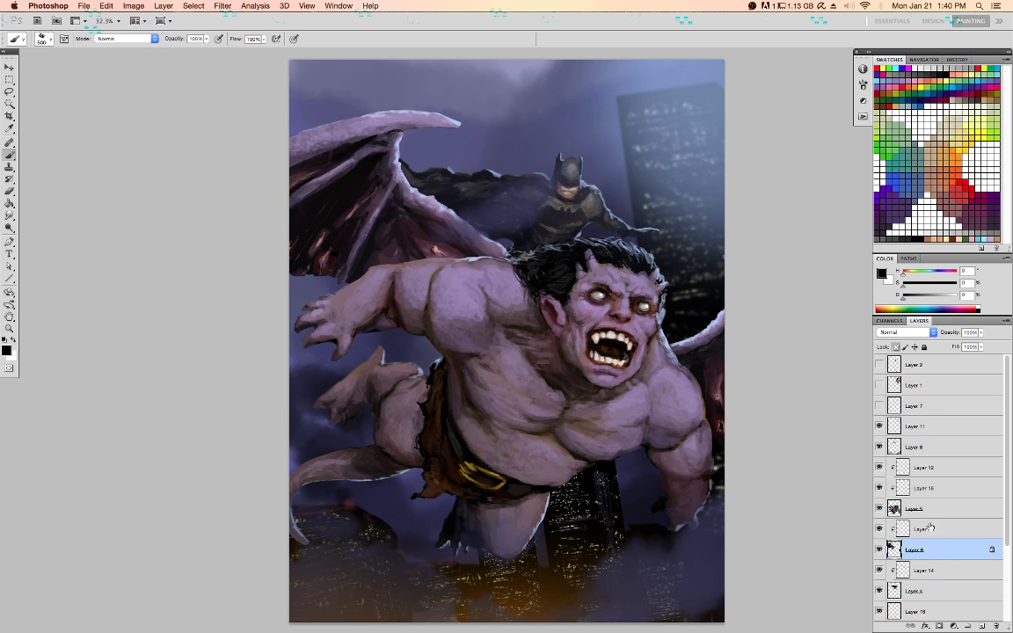
click(981, 624)
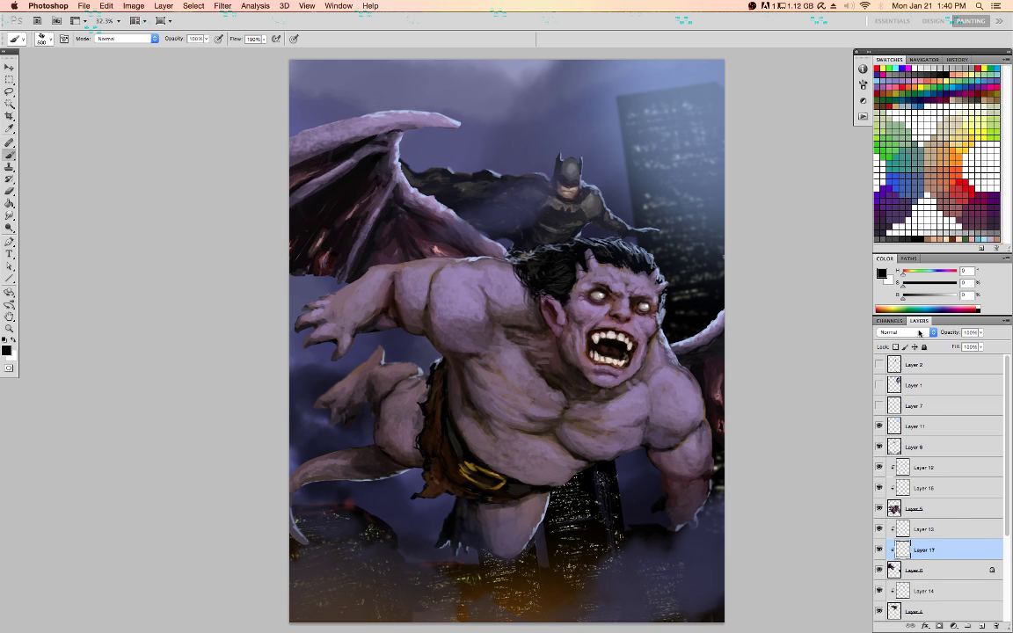
click(920, 333)
click(906, 431)
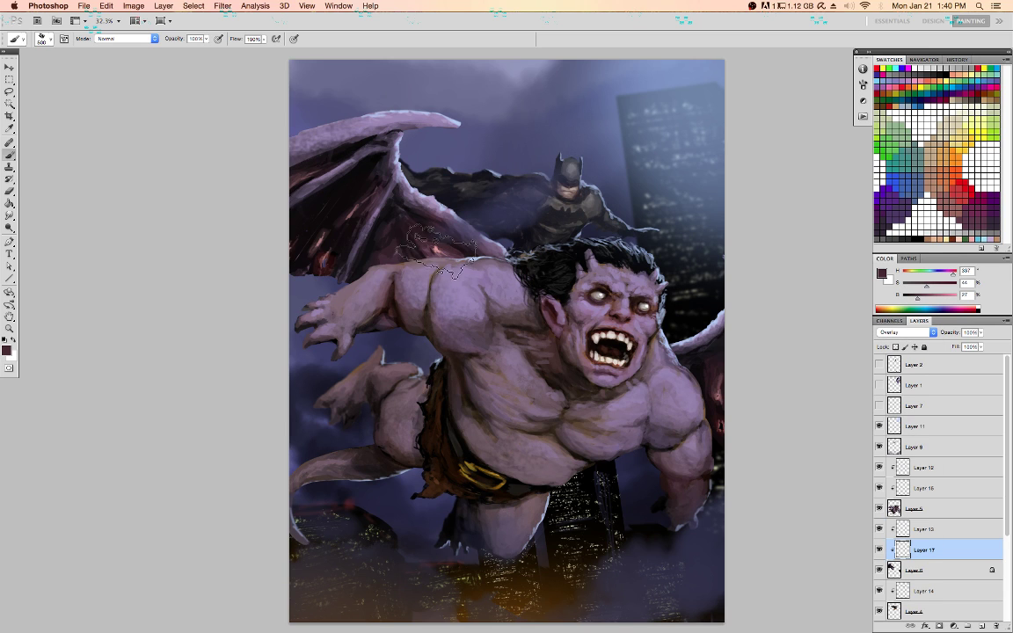
Paint reddish-pink highlights over the membranes of both wings on the new Overlay layer, with the textured brush reduced to 150 px
alt+click(445, 251)
key([)
mouse_move(443, 252)
mouse_down()
mouse_move(434, 242)
mouse_move(433, 251)
mouse_up()
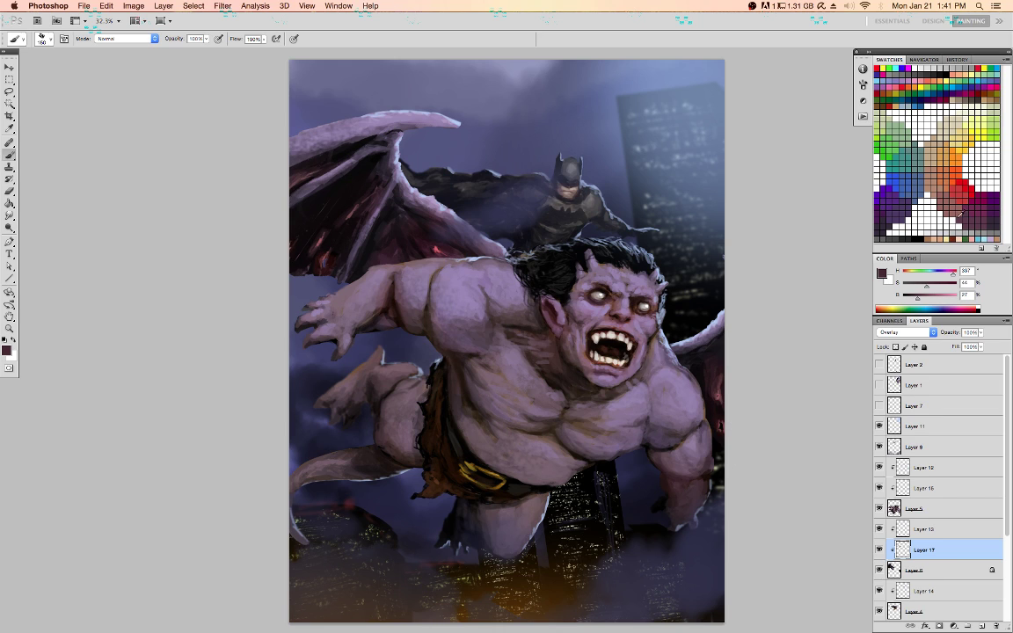
alt+click(434, 252)
drag(327, 269, 310, 244)
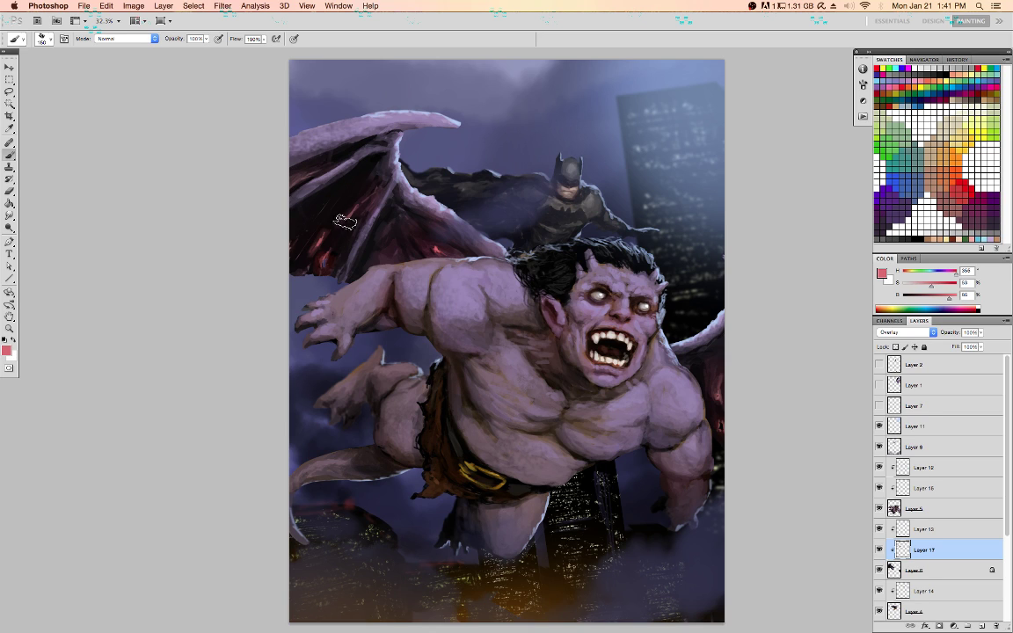
drag(719, 374, 710, 405)
Duplicate Layer 16, the layer holding the orange city glow
click(1009, 587)
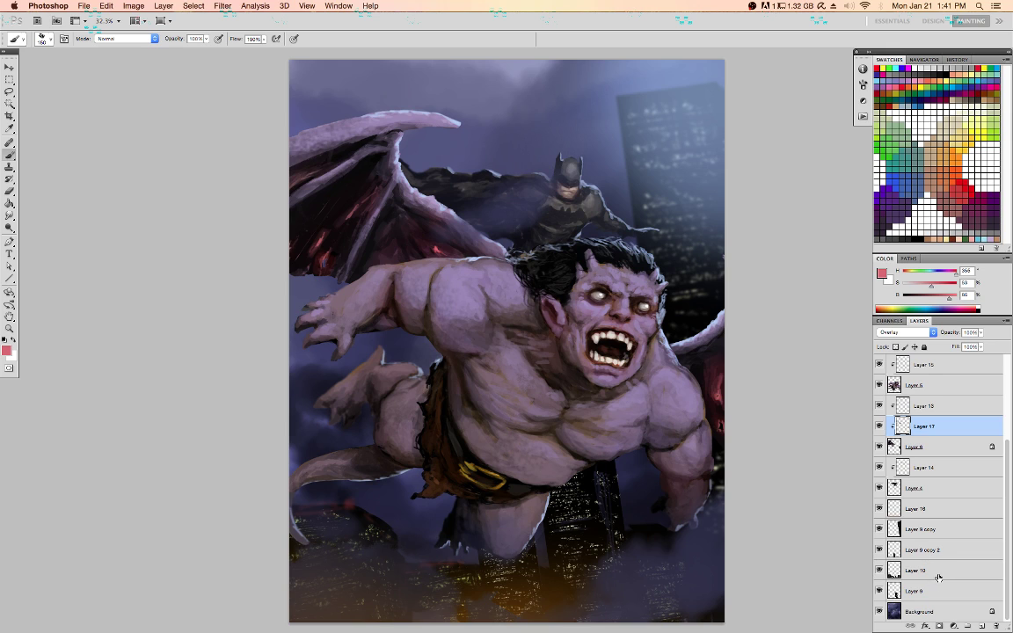
click(944, 516)
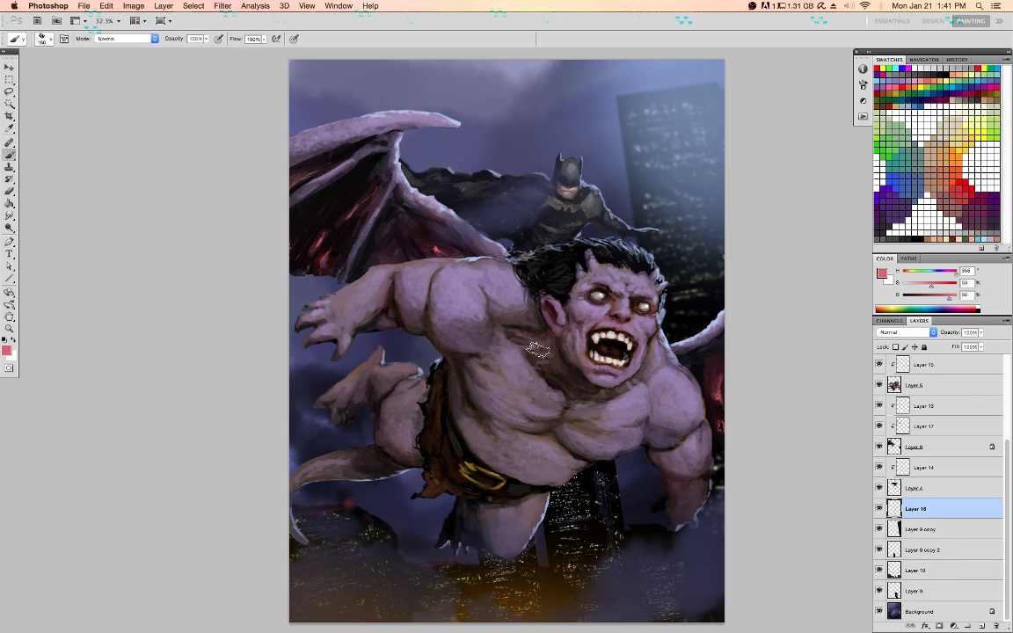
drag(943, 516, 946, 501)
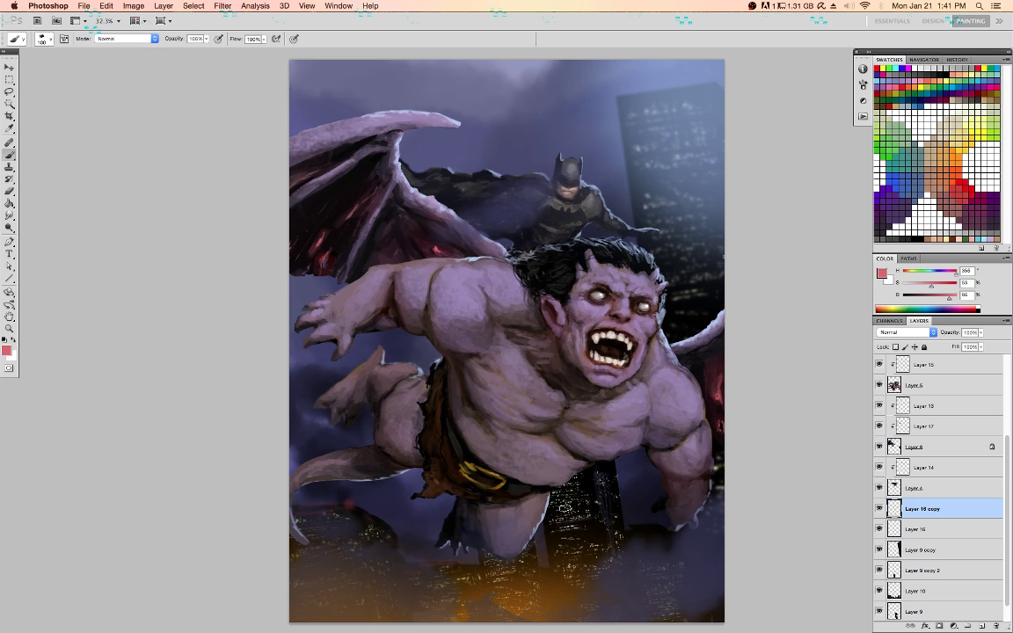
On the glow layer's duplicate, paint bright orange glow across the lower part of the city with a brush enlarged to 500 px
click(962, 163)
key(bracketright)
key(bracketright)
key(bracketright)
key(bracketright)
key(bracketright)
key(bracketright)
key(bracketright)
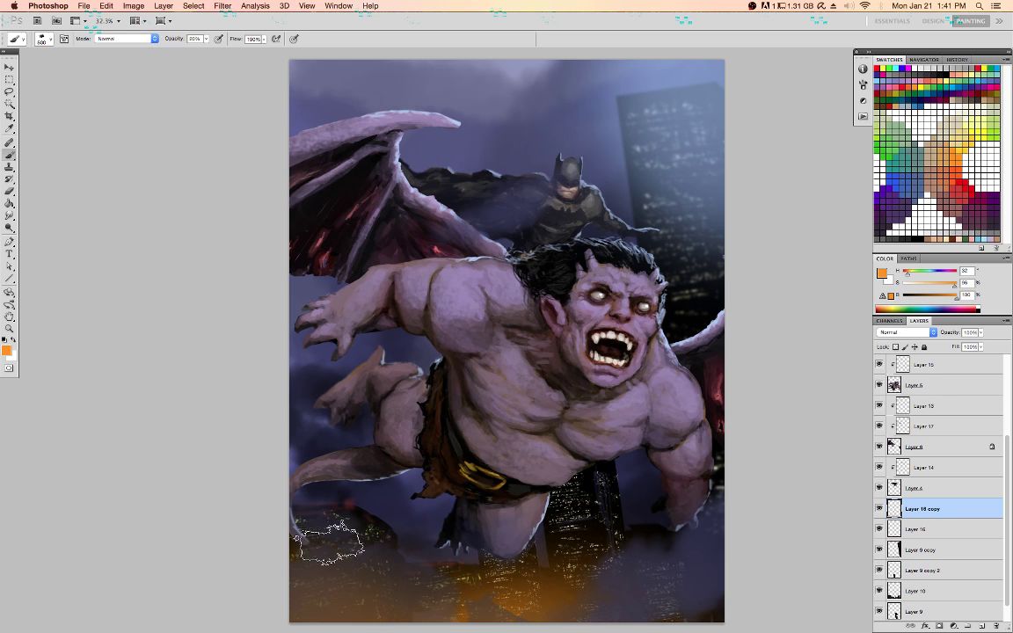
drag(340, 616, 542, 607)
drag(615, 603, 561, 606)
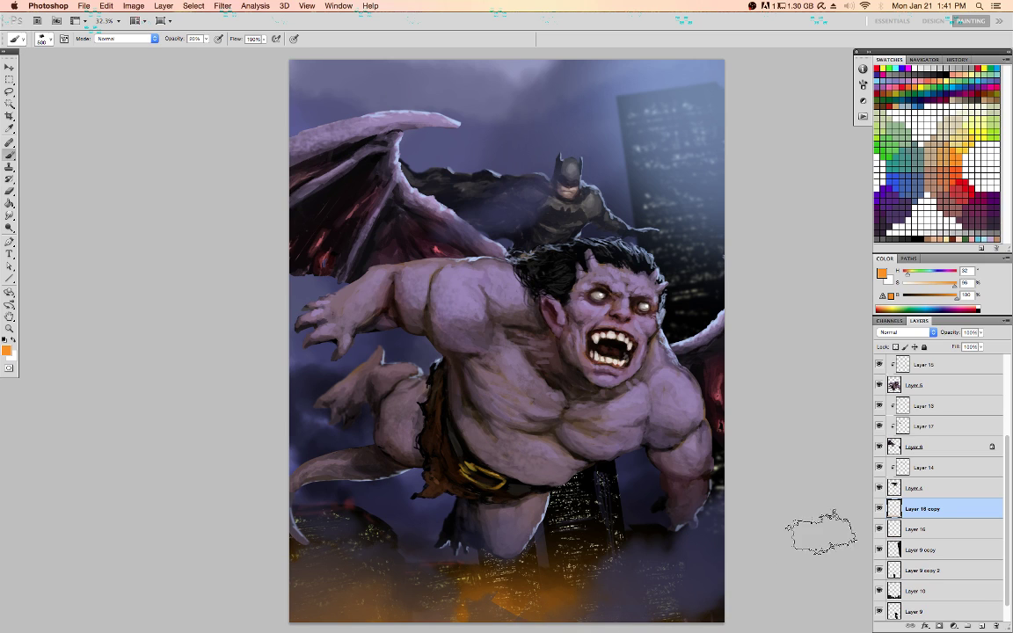
scroll(999, 385, up, 3)
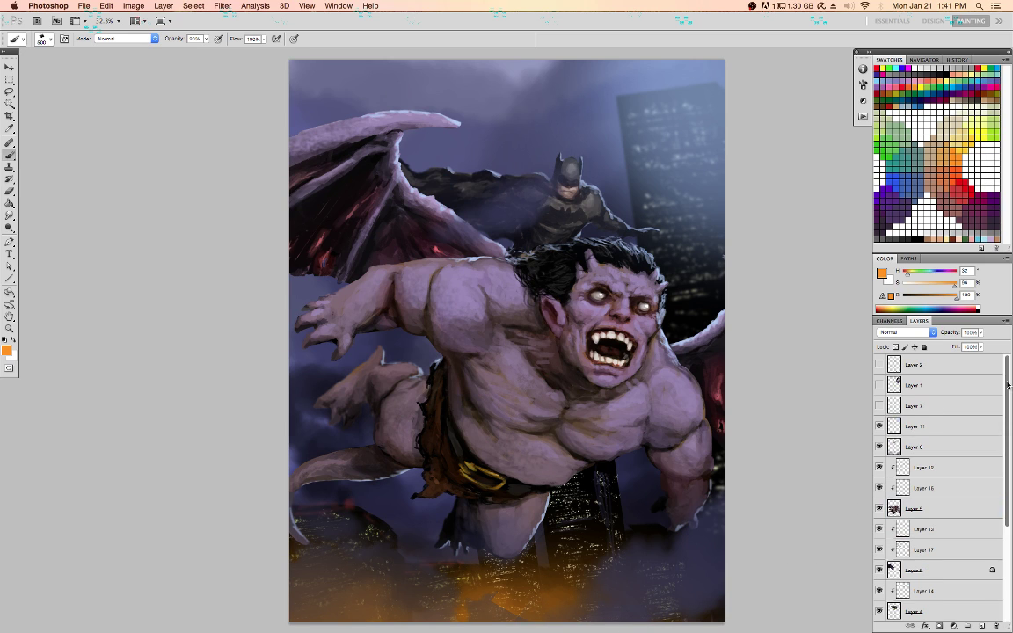
click(945, 449)
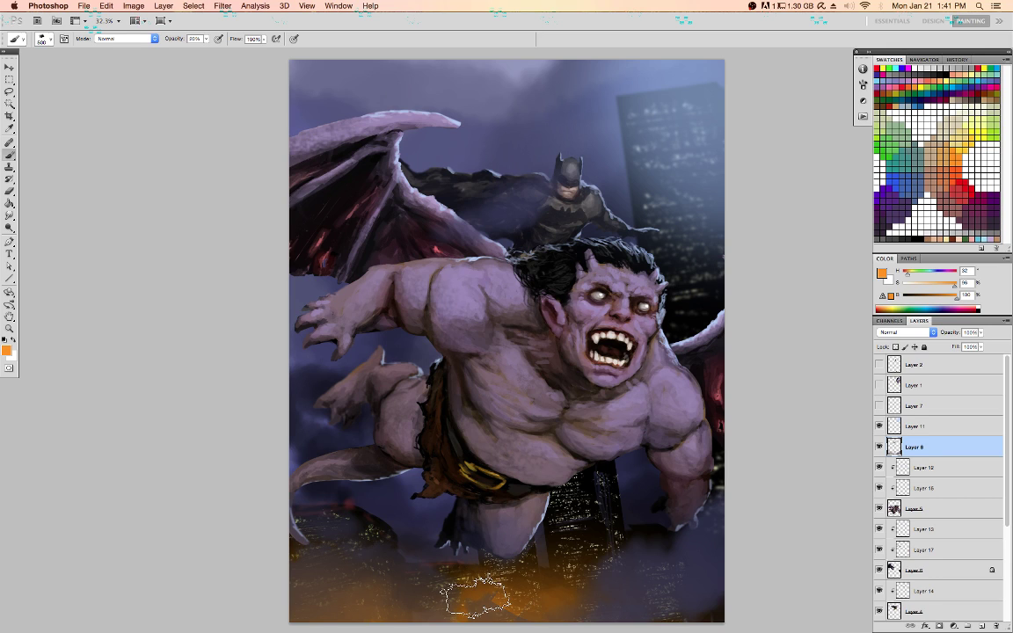
key(l)
click(477, 592)
drag(552, 621, 421, 625)
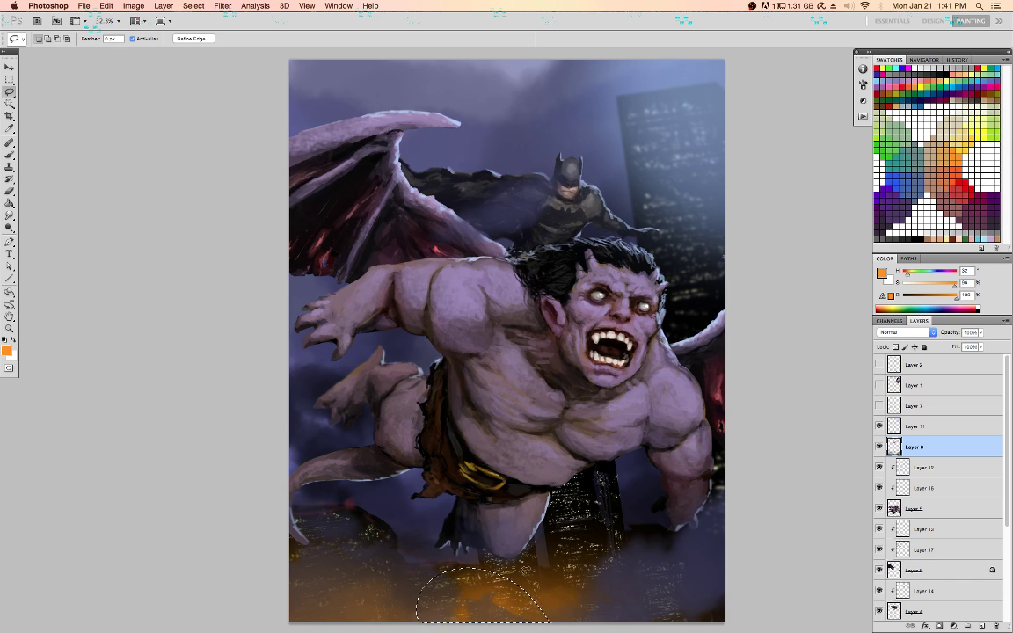
key(super+d)
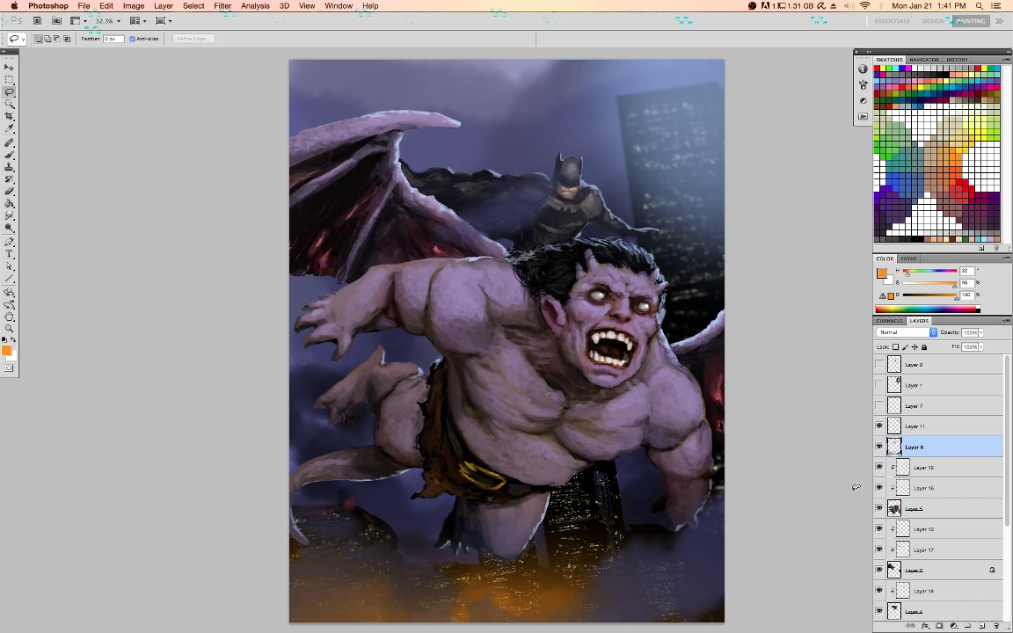
key(b)
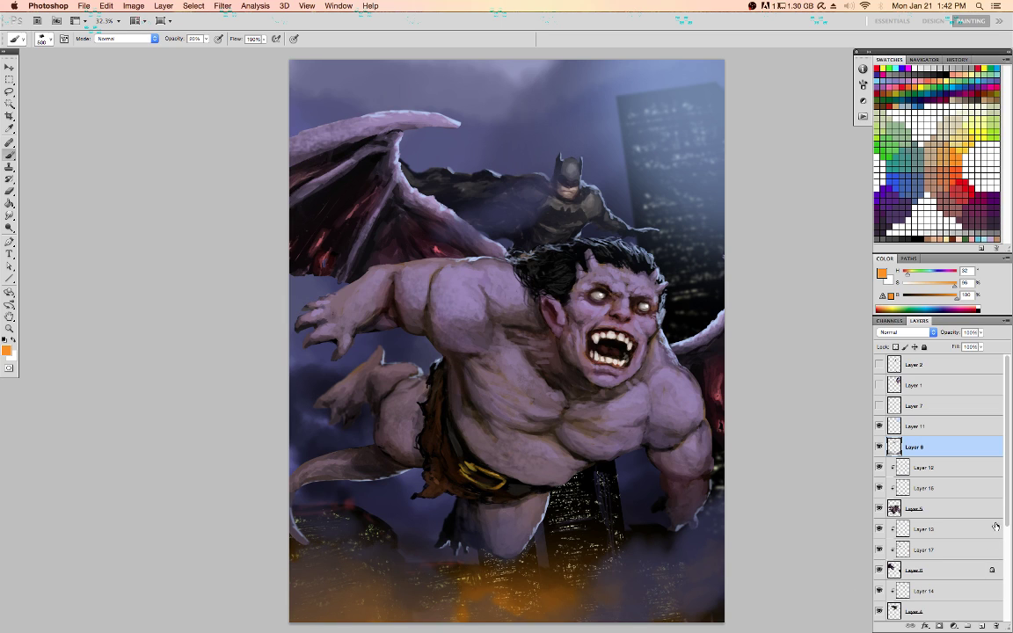
Merge the duplicated orange glow layer down into Layer 16
scroll(995, 527, down, 4)
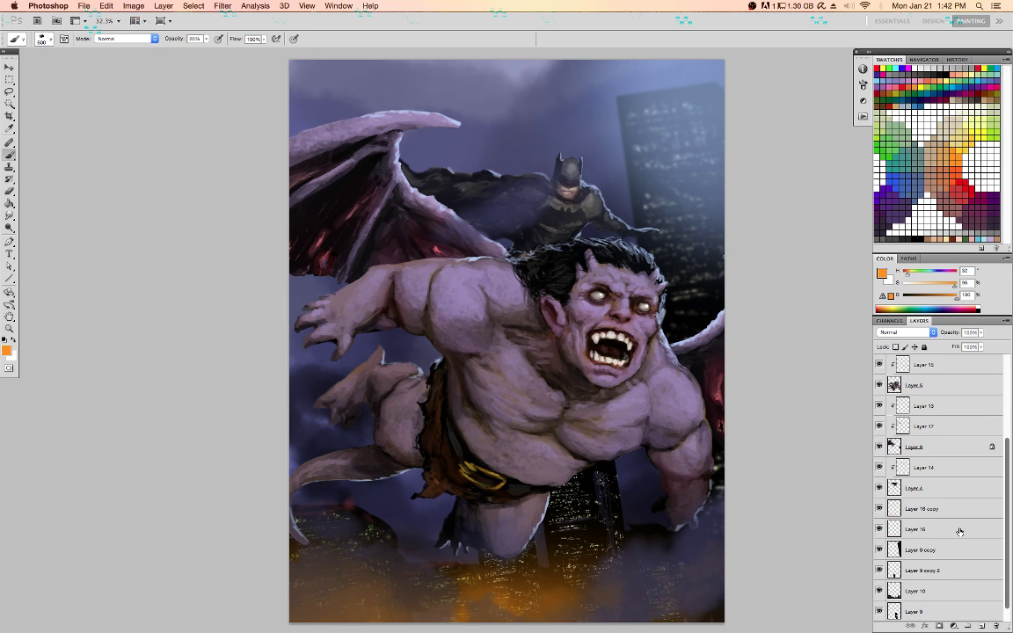
click(960, 531)
click(955, 511)
key(super+e)
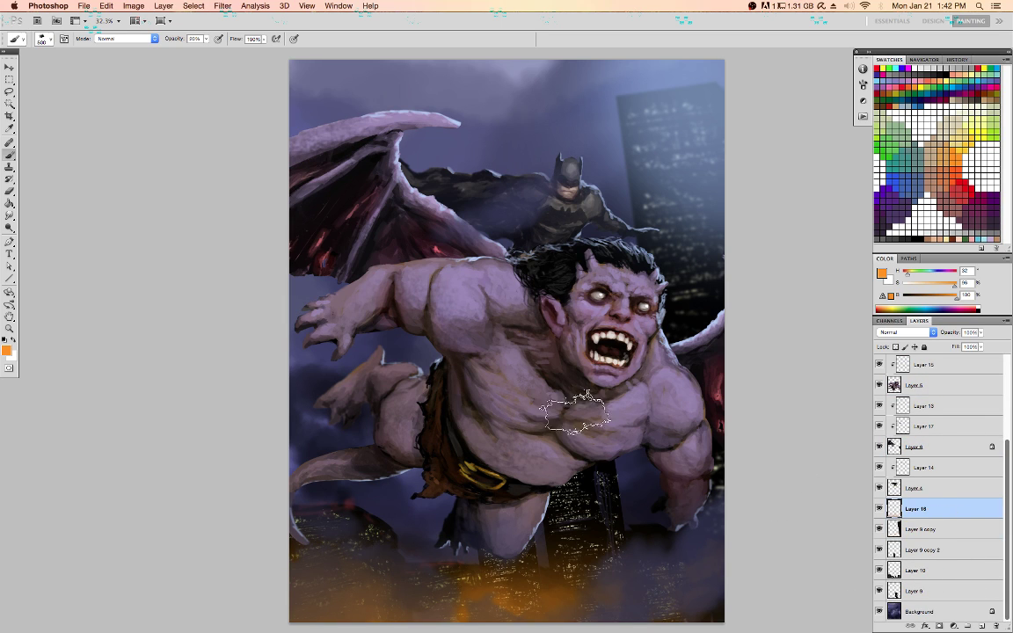
Paint small saturated red glows among the city buildings on Layer 16 with a soft round brush reduced to 20 px
right_click(570, 413)
click(905, 338)
click(965, 188)
click(968, 184)
key([)
key([)
key([)
key([)
key([)
key([)
key([)
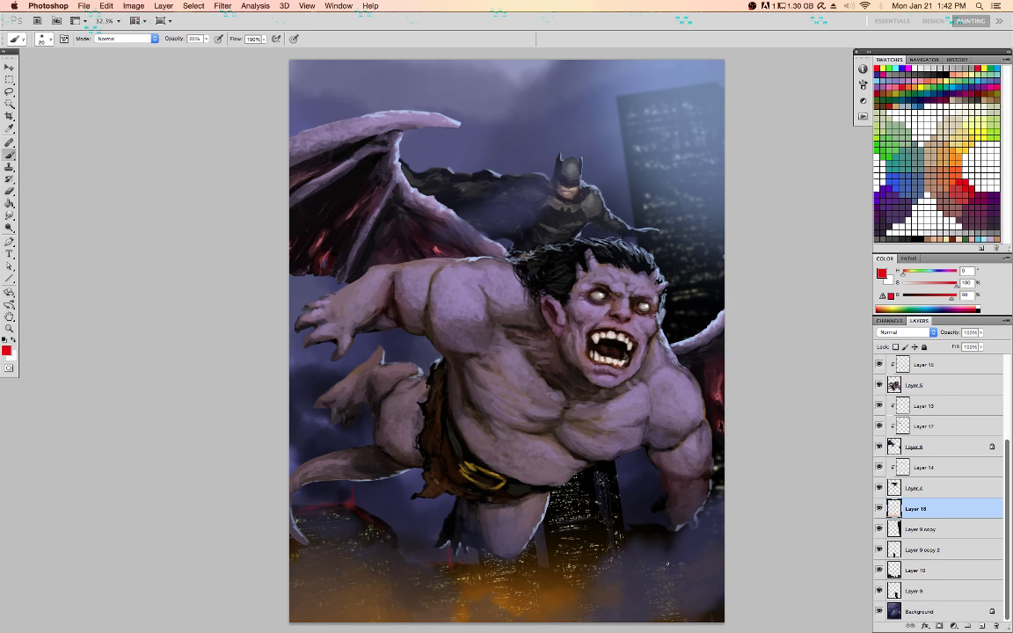
Lower the opacity of Layer 9, the dark building layer just above the Background
click(949, 550)
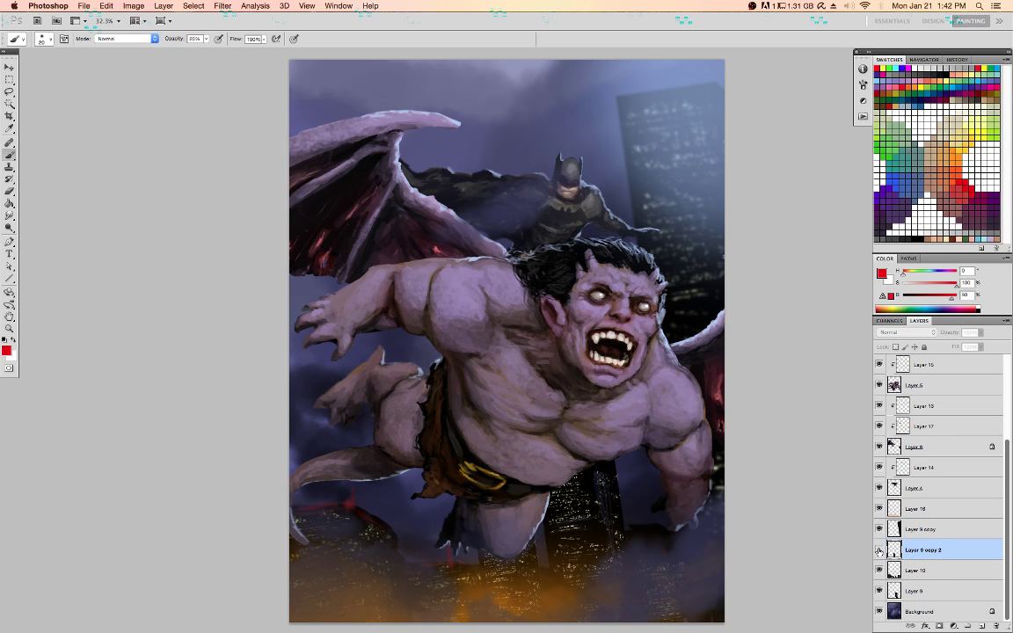
click(934, 594)
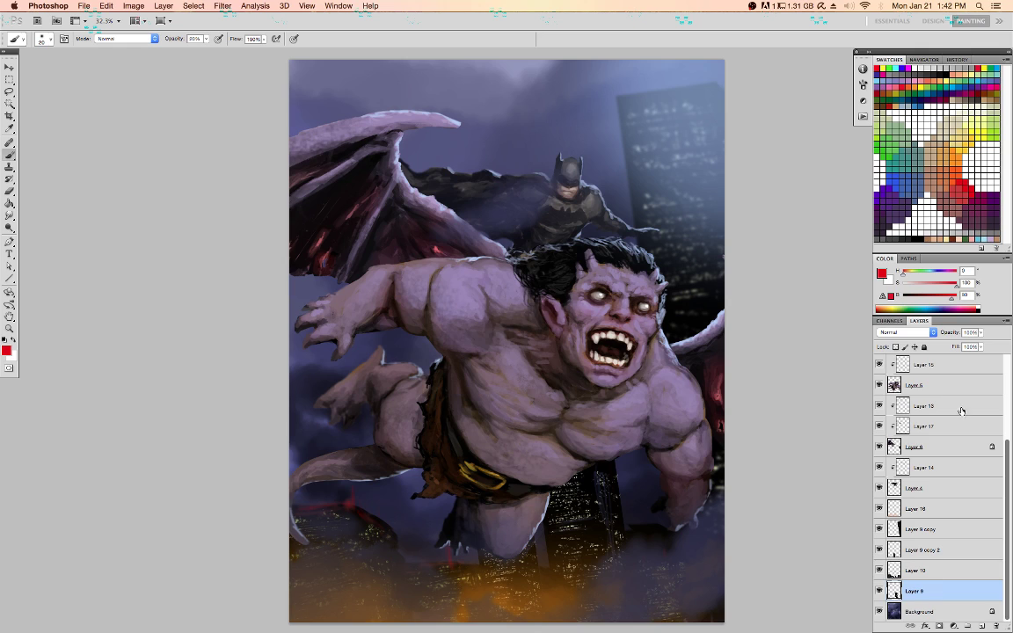
key(v)
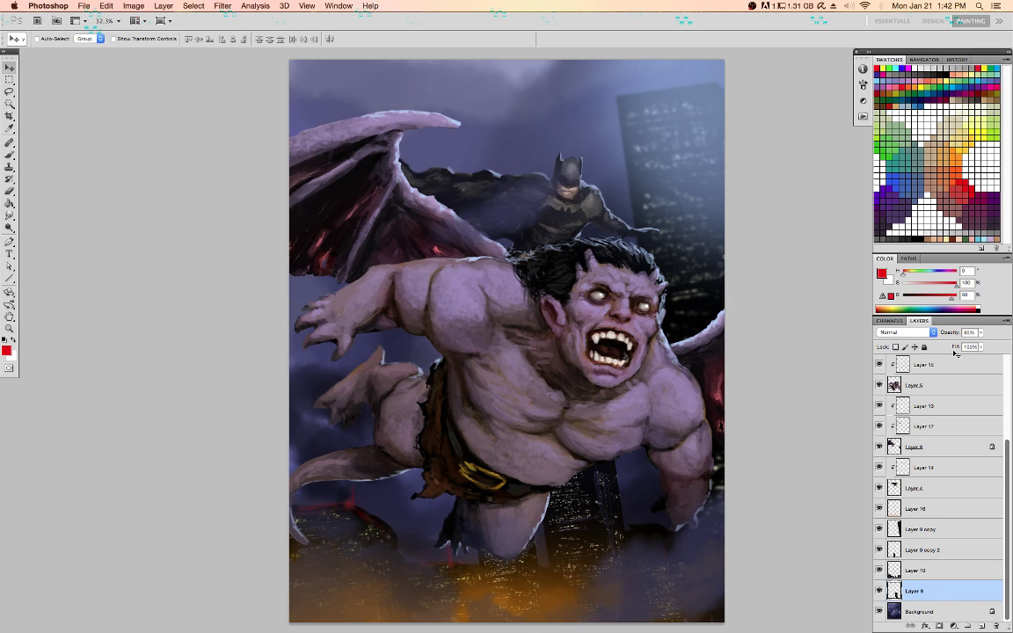
key(4)
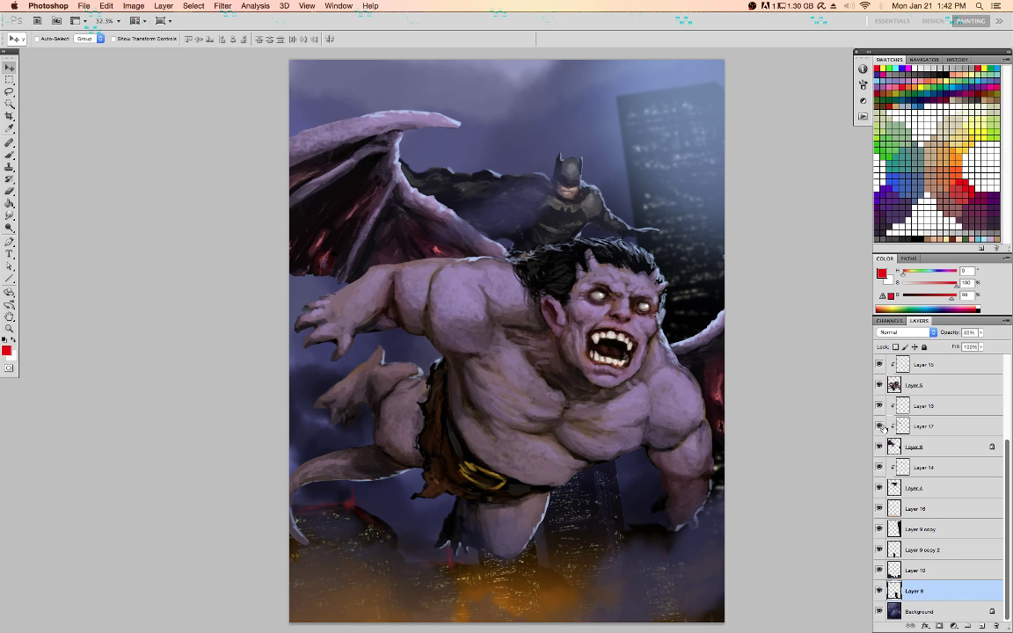
On Layer 8, paint red glow into the orange haze at the bottom centre with a textured brush enlarged from 100 to 175 px
scroll(1002, 372, up, 3)
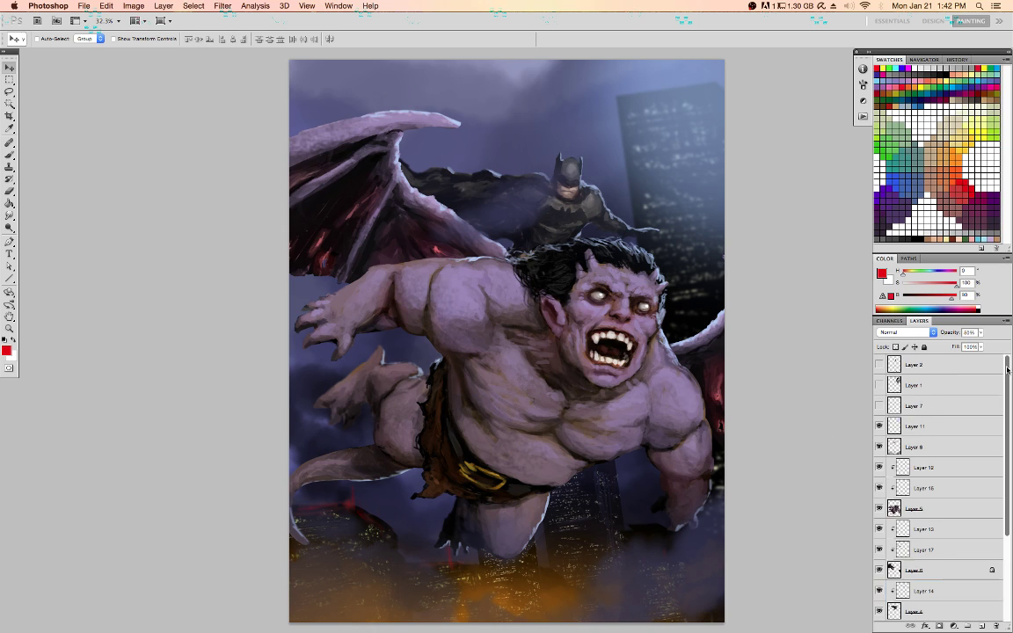
click(944, 448)
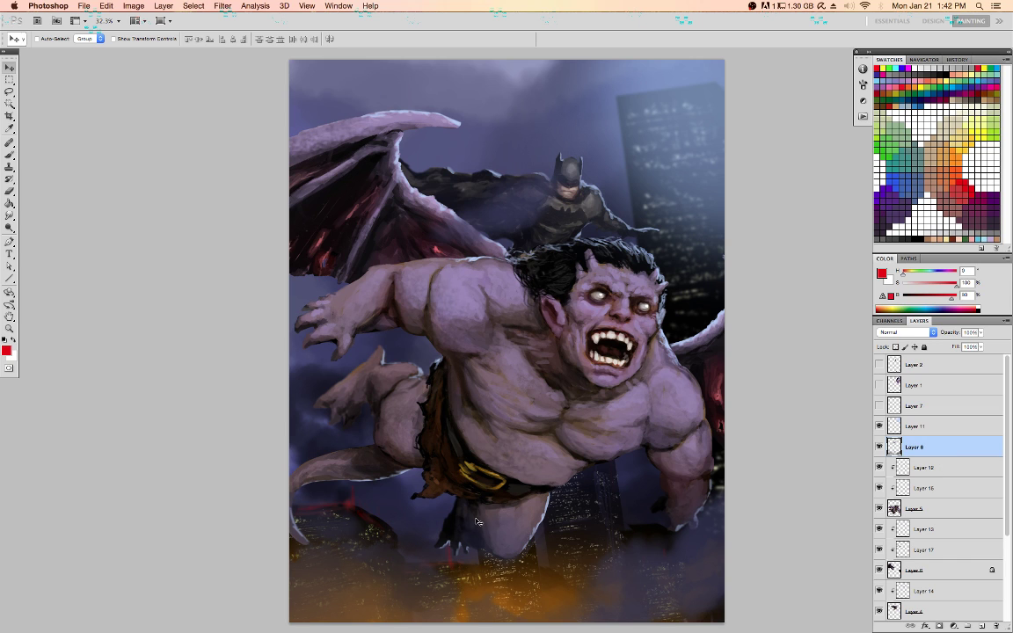
key(b)
right_click(480, 442)
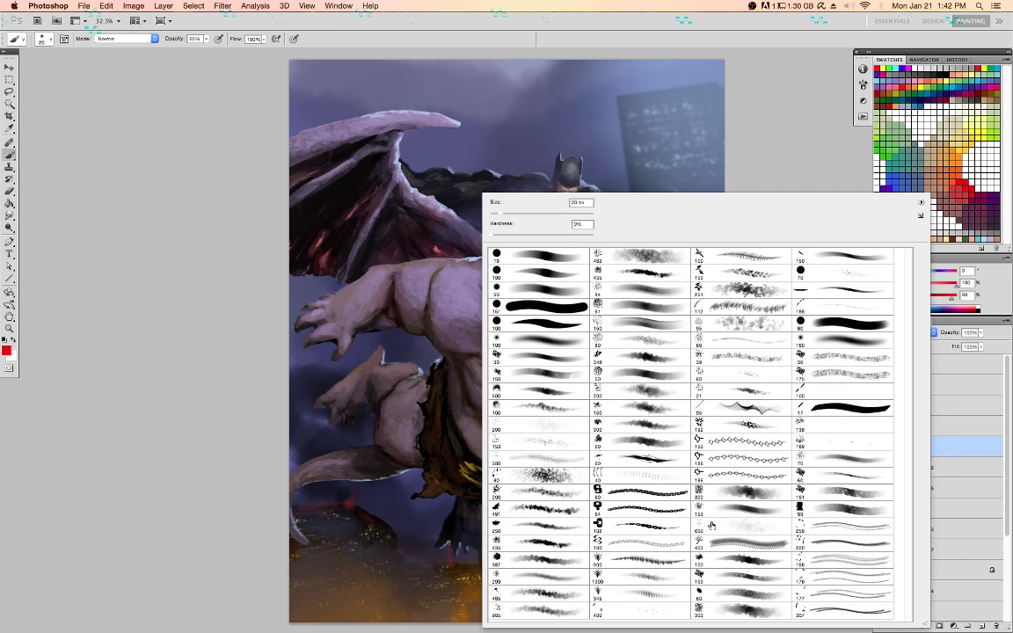
double_click(728, 570)
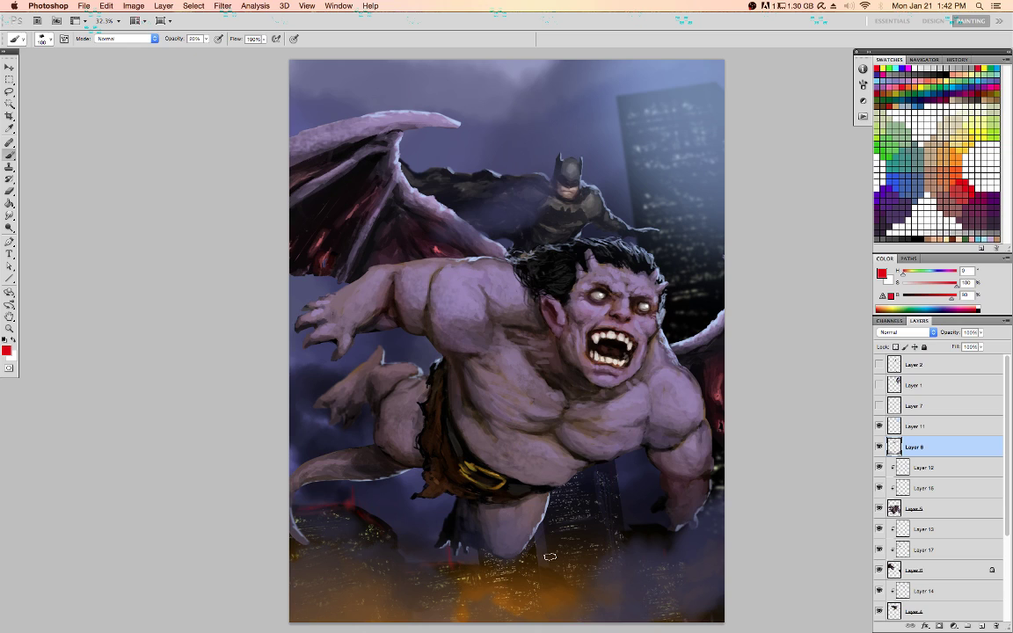
key(bracketright)
key(bracketright)
key(bracketright)
mouse_move(510, 599)
mouse_down()
mouse_move(426, 622)
mouse_move(395, 616)
mouse_move(375, 595)
mouse_move(388, 582)
mouse_move(497, 605)
mouse_up()
Add a new layer above Layer 11 and choose the 160 px soft round brush
click(941, 426)
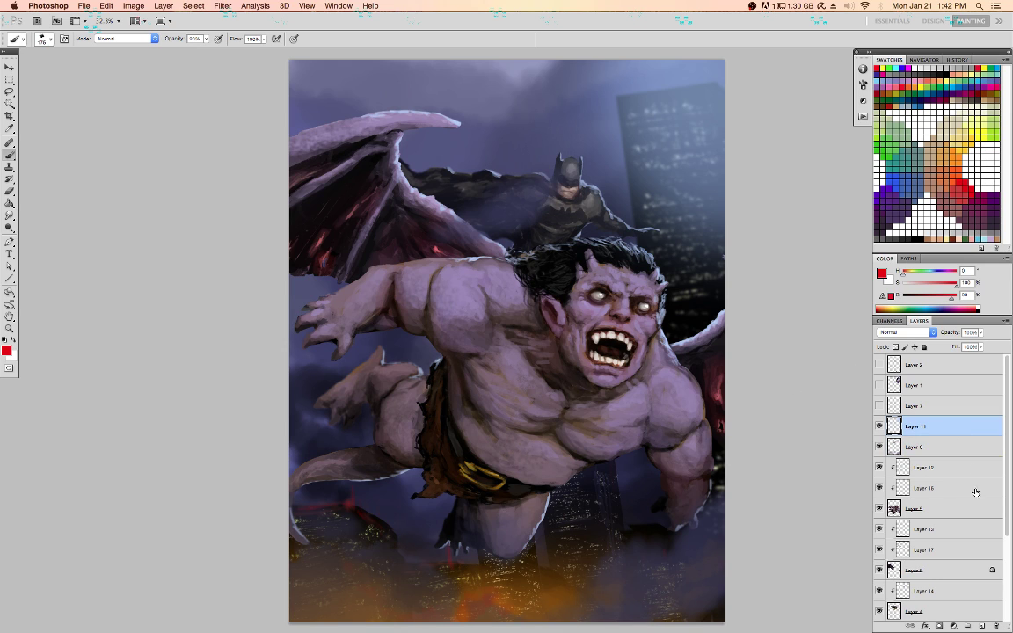
click(983, 626)
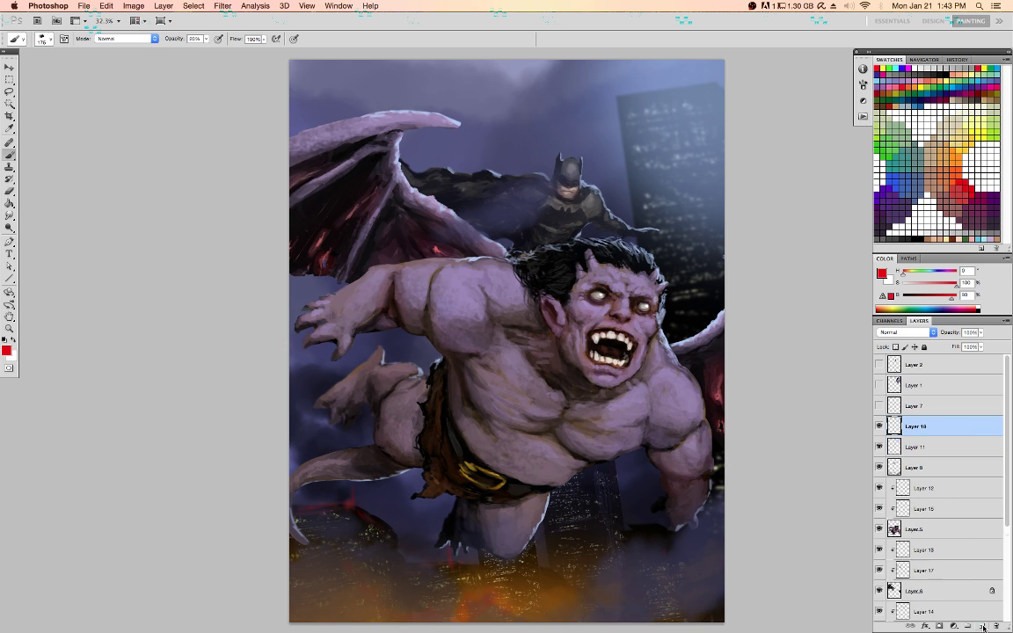
right_click(560, 290)
click(923, 343)
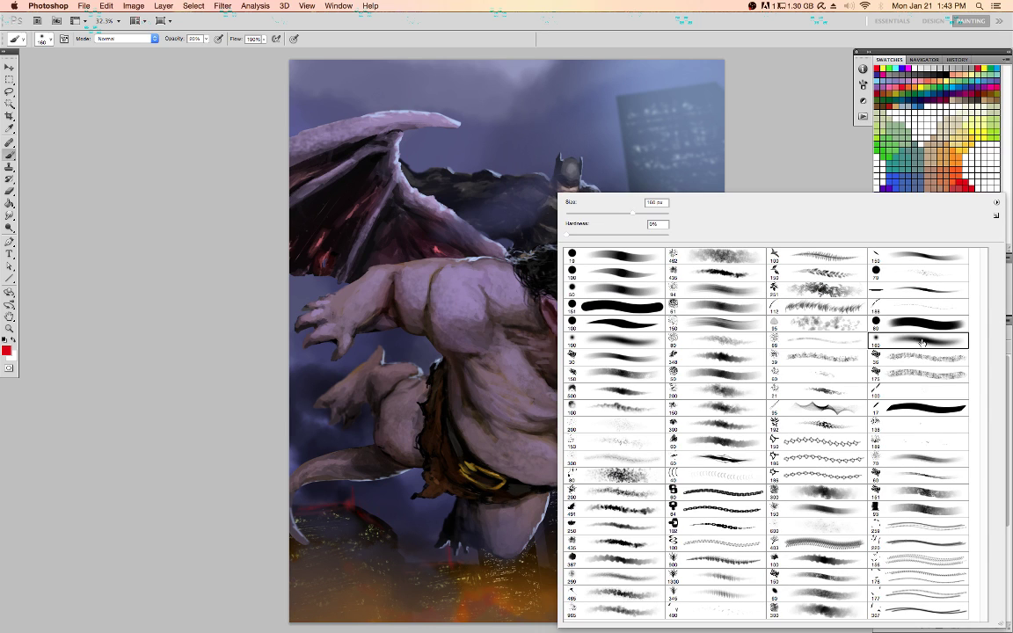
key(Return)
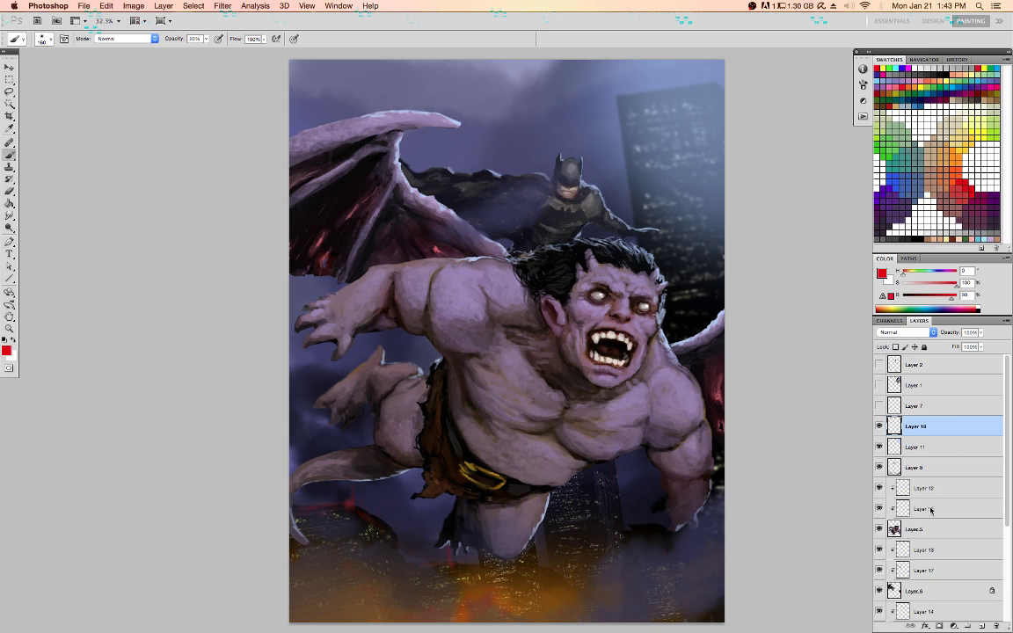
On Layer 17, shade around the creature's far shoulder in black with a 200 px soft round brush, and select Layer 13
click(926, 571)
key(d)
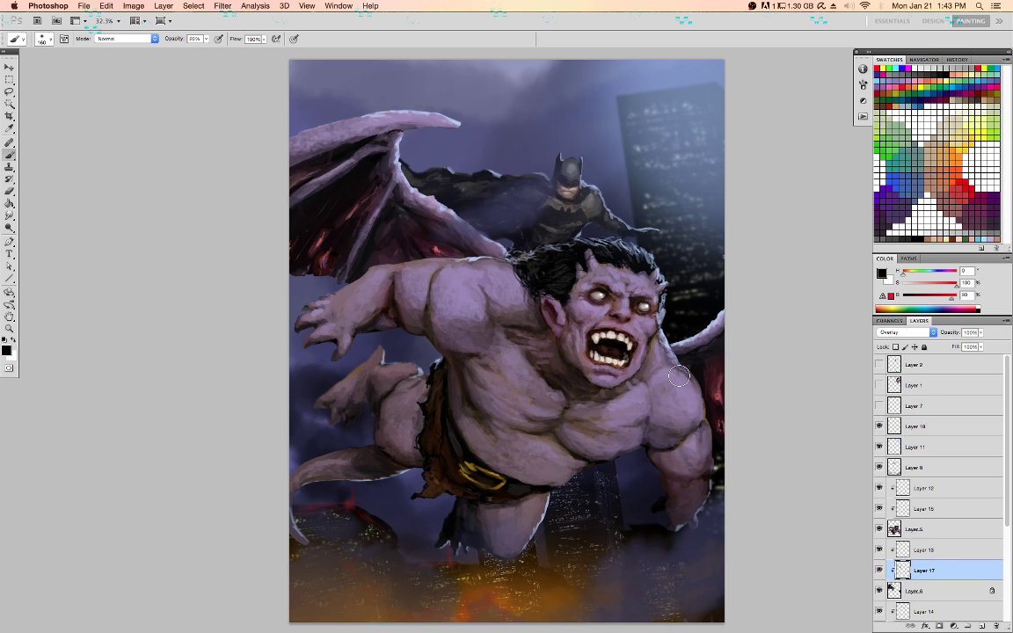
key(bracketright)
key(bracketright)
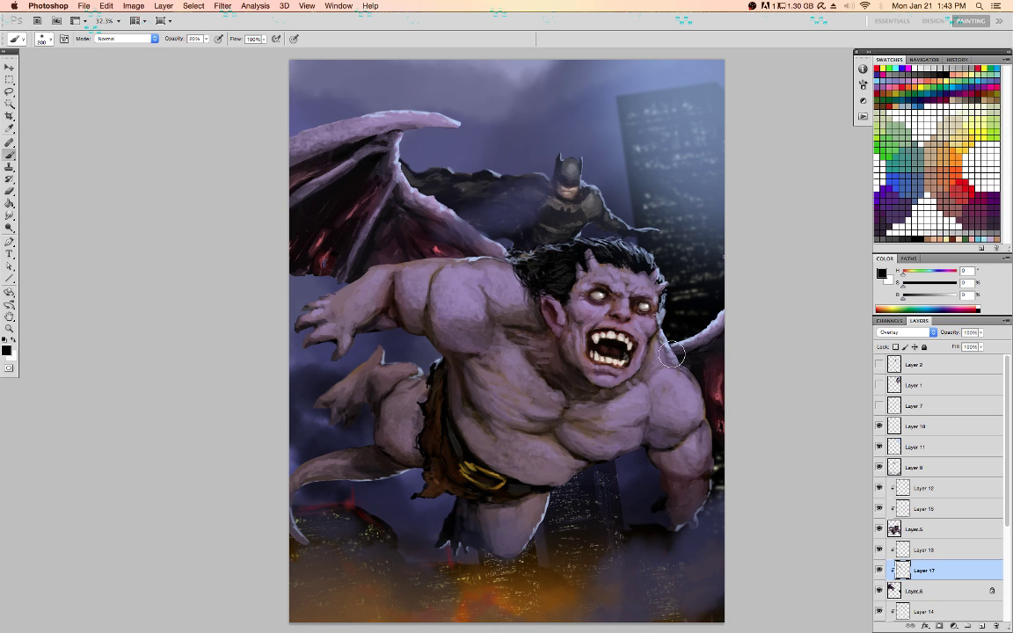
click(935, 551)
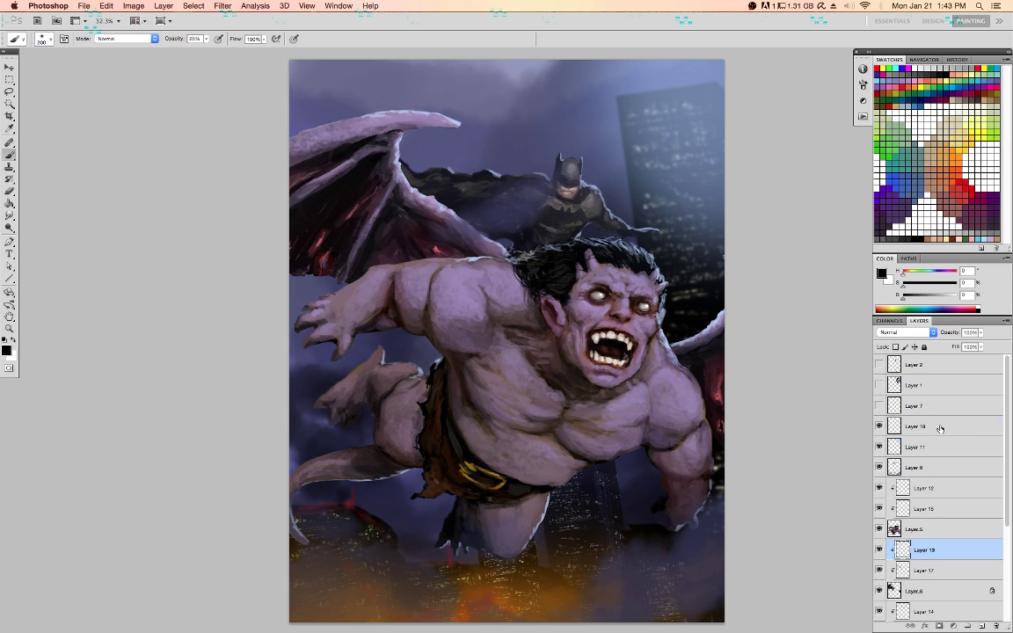
On Layer 18, paint light blue haze over the tall building in the canvas's upper right, enlarging the soft brush to 600 px
click(940, 429)
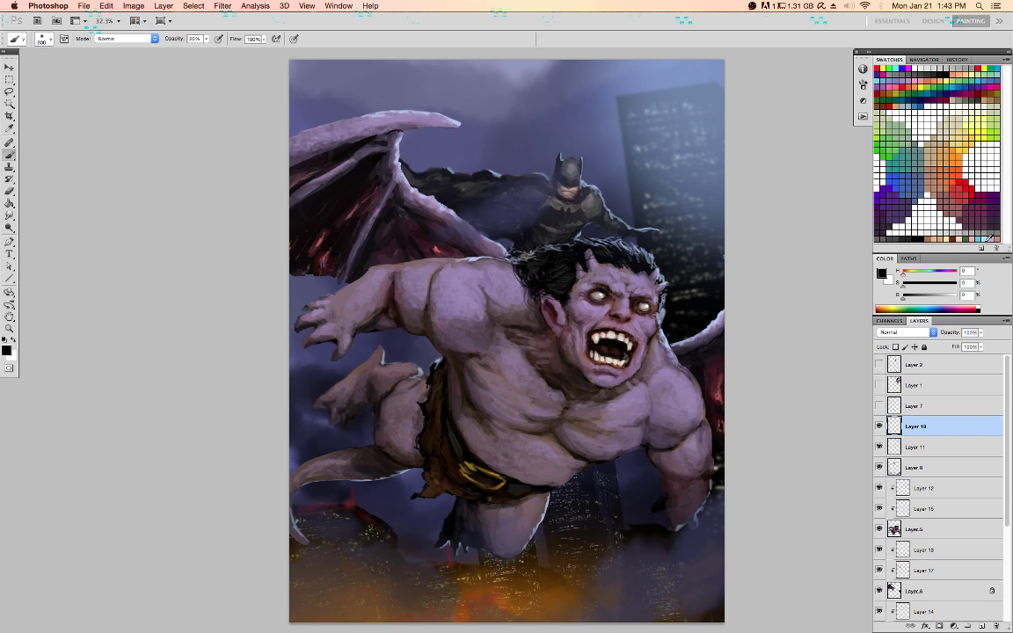
click(986, 240)
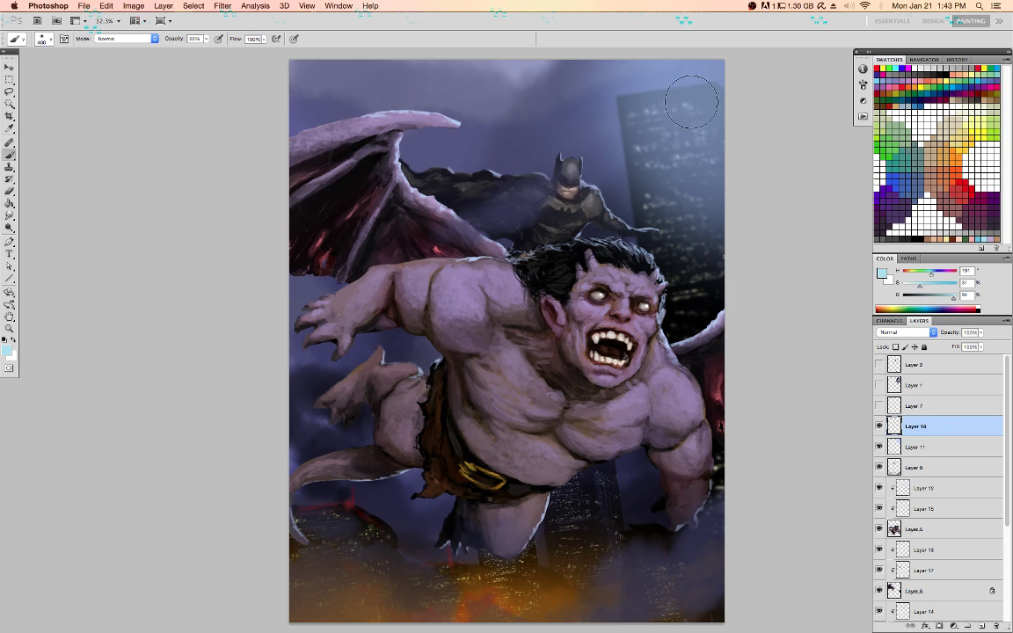
key(bracketright)
key(bracketright)
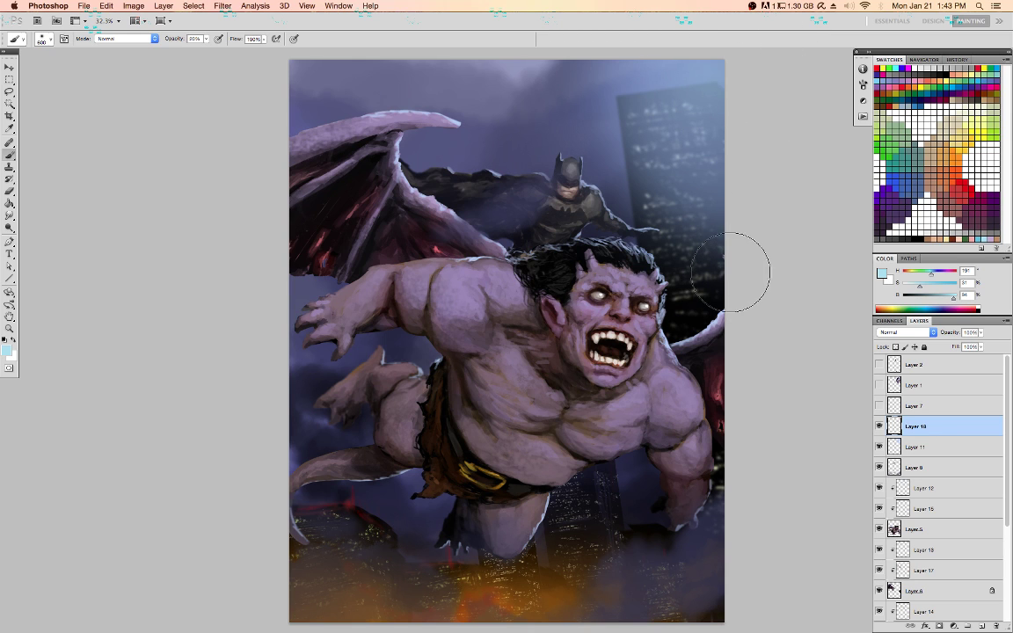
On Layer 15, choose the 150 px textured brush with black, save the painting and reduce the brush to 60 px
click(917, 512)
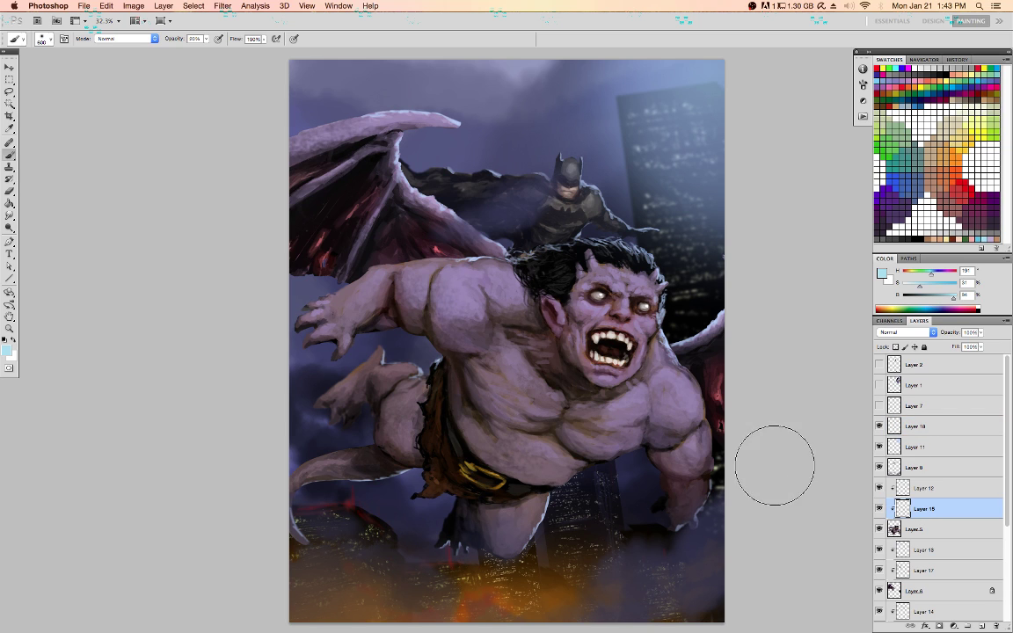
right_click(506, 324)
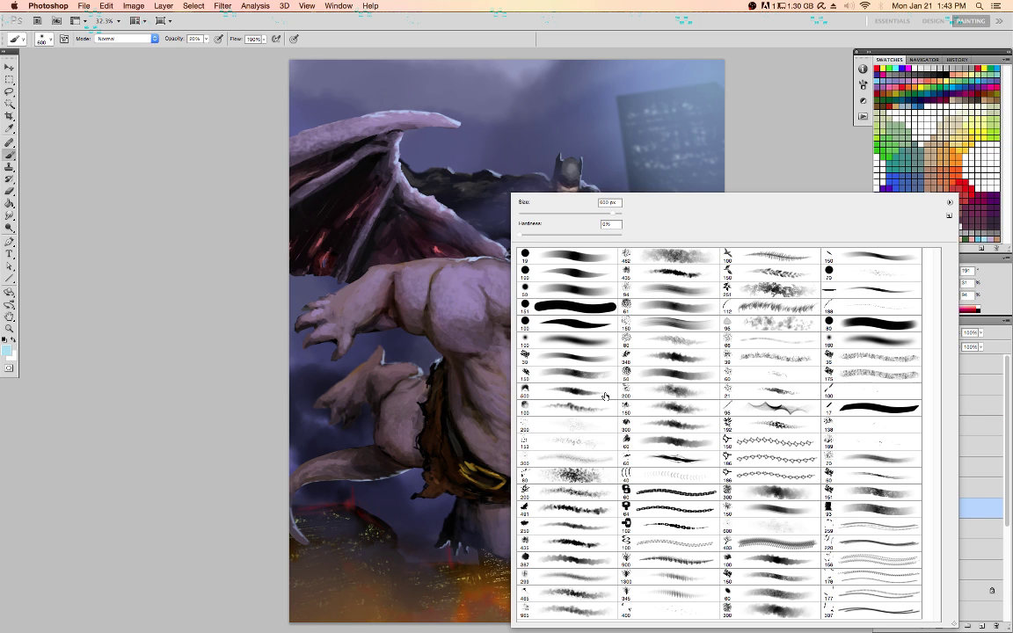
click(762, 577)
key(Return)
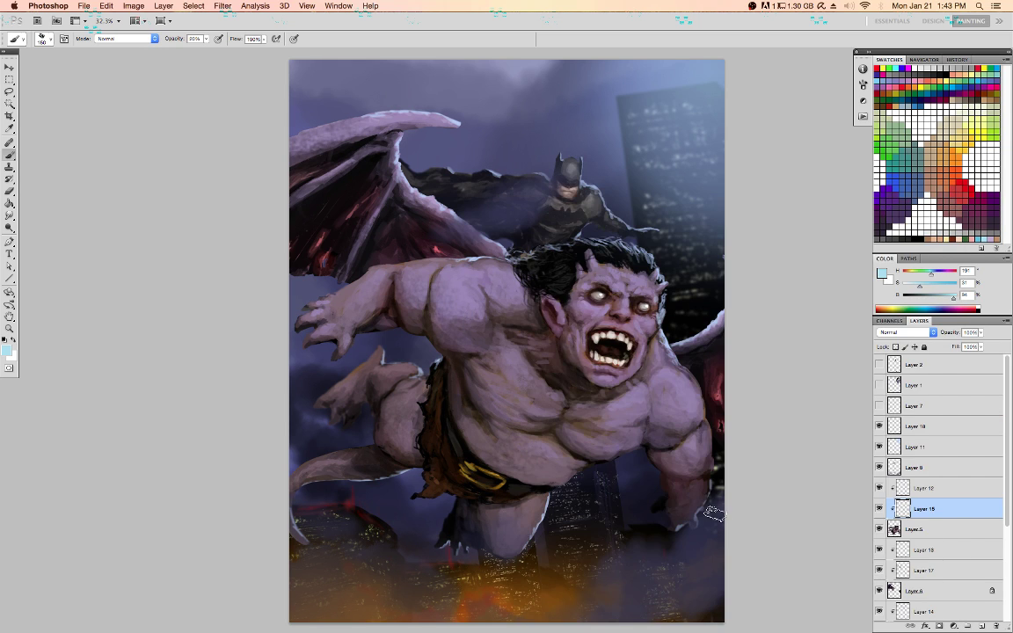
key(d)
key(super+s)
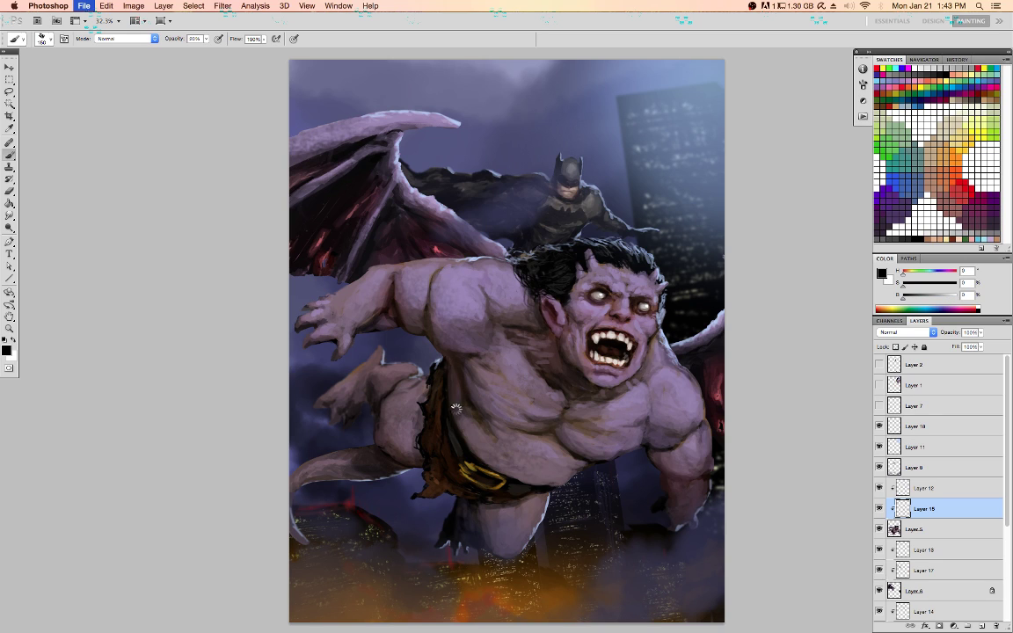
key(bracketleft)
key(bracketleft)
key(bracketleft)
key(bracketleft)
key(bracketleft)
key(bracketleft)
On Layer 12, paint thin pale blue highlights along the creature's edges with a small textured brush, using 21% saturation and 99% brightness
click(918, 491)
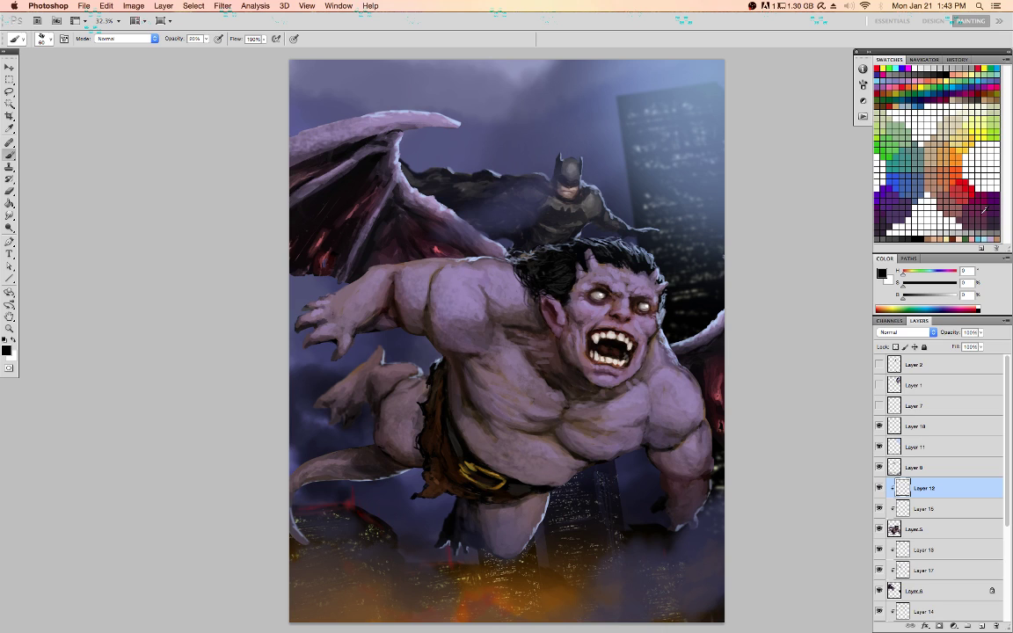
click(911, 193)
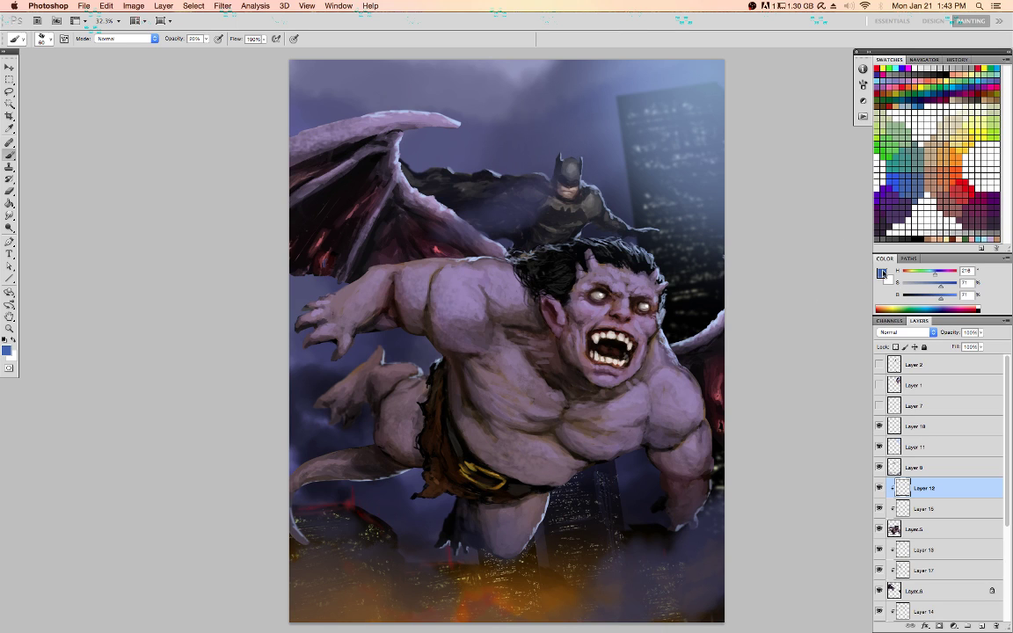
click(882, 274)
drag(653, 254, 583, 208)
key(Return)
key([)
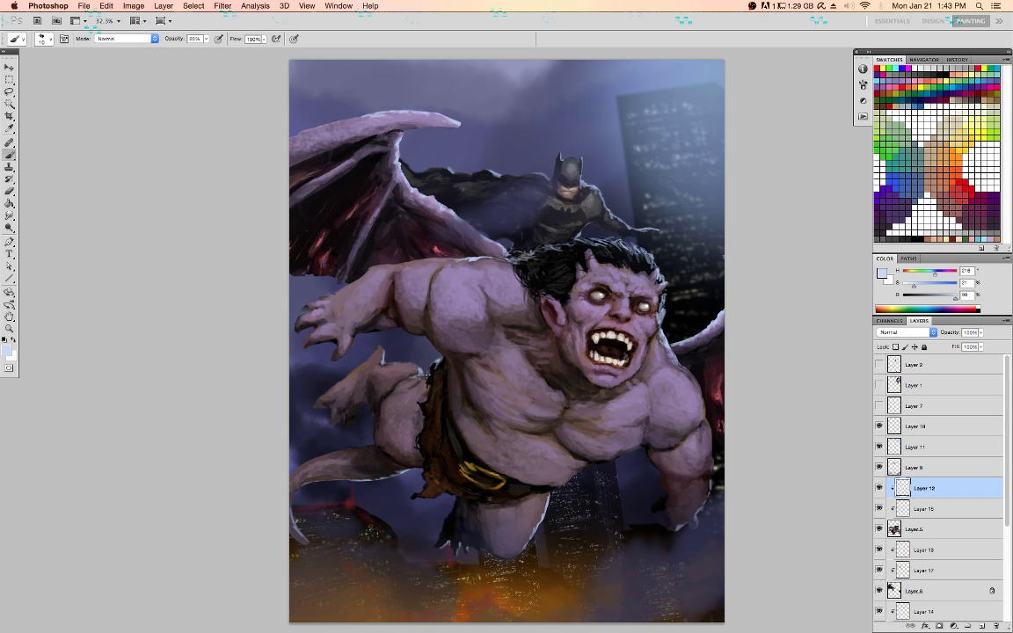
key(])
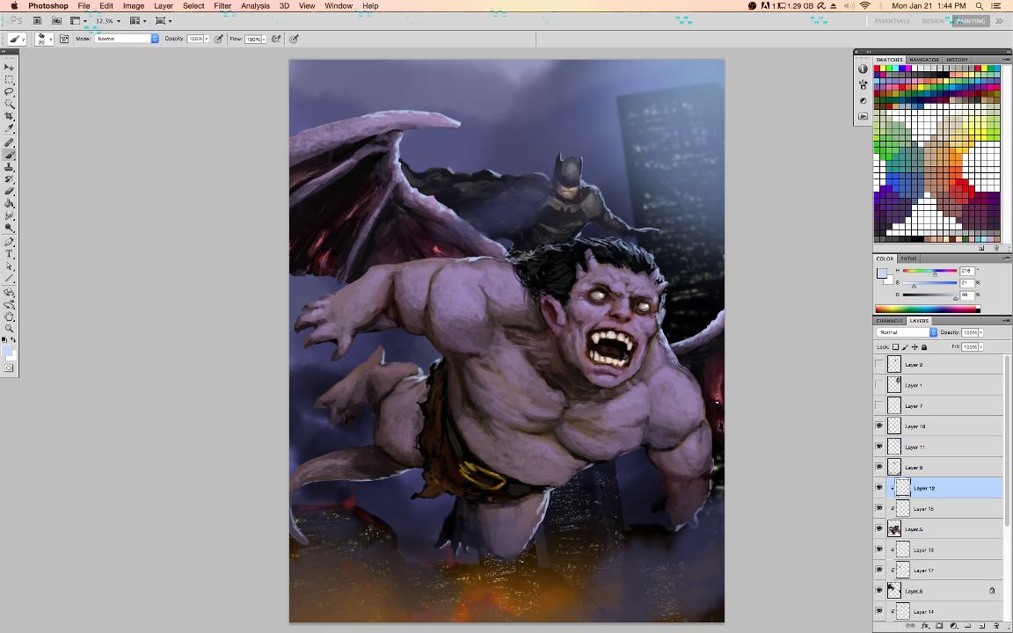
On Layer 15, sample the purple skin colour and touch up the creature's shoulder with the textured brush at 70 px
click(919, 510)
key(d)
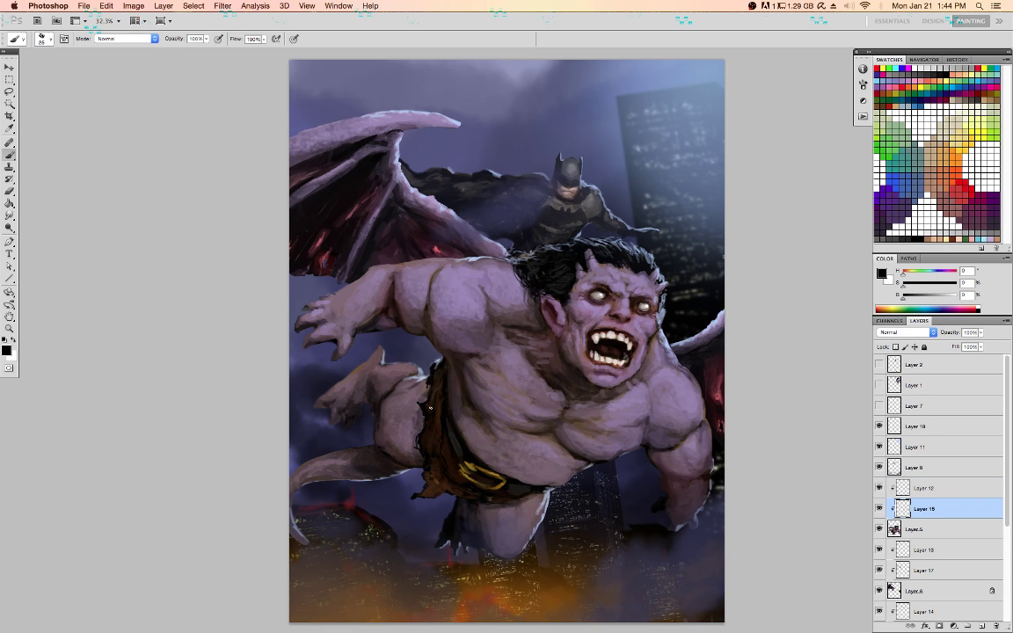
key(bracketright)
key(bracketright)
key(bracketright)
key(bracketright)
key(bracketright)
key(bracketright)
key(bracketright)
key(bracketright)
key(bracketright)
key(bracketright)
alt+click(480, 275)
key(bracketleft)
key(bracketleft)
key(bracketleft)
key(bracketleft)
key(bracketleft)
key(bracketleft)
key(bracketleft)
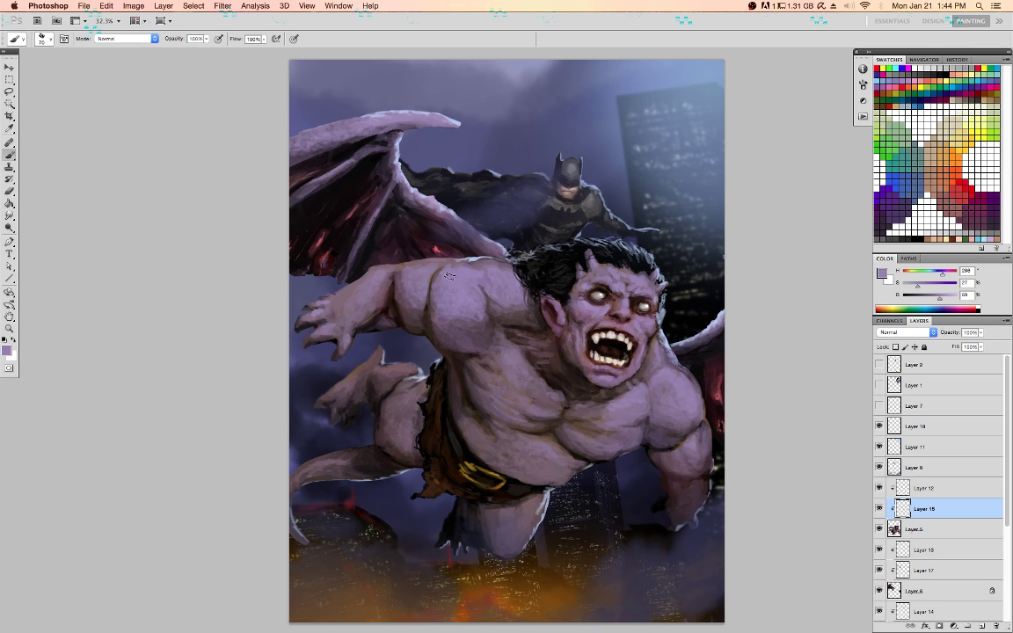
Refine the fingers of the creature's outstretched hand with sampled purple skin tones and a smaller textured brush
key(d)
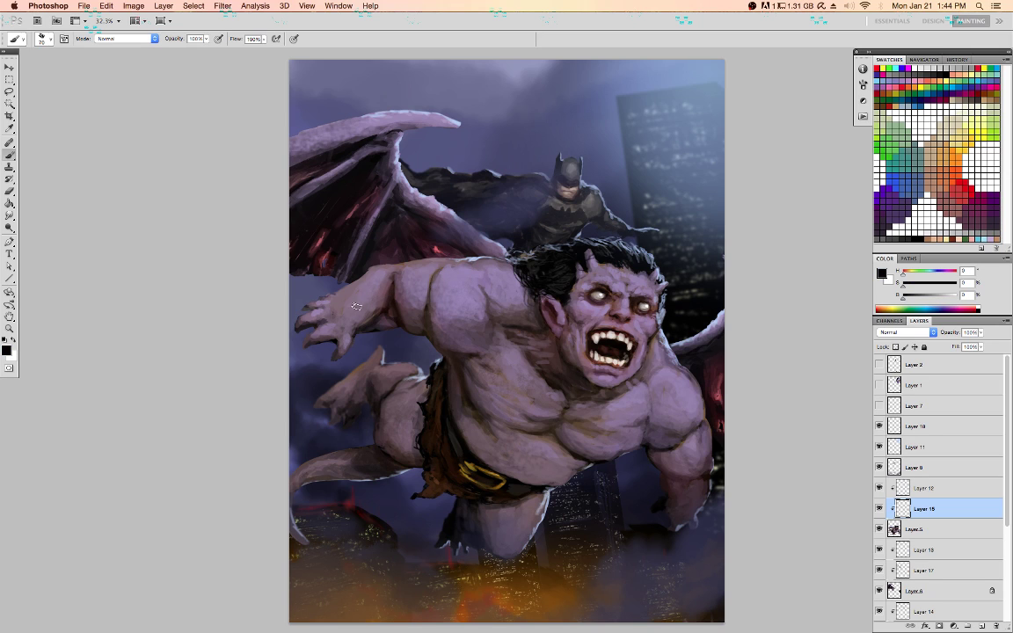
key(bracketleft)
key(bracketleft)
key(bracketleft)
alt+click(313, 314)
alt+click(336, 321)
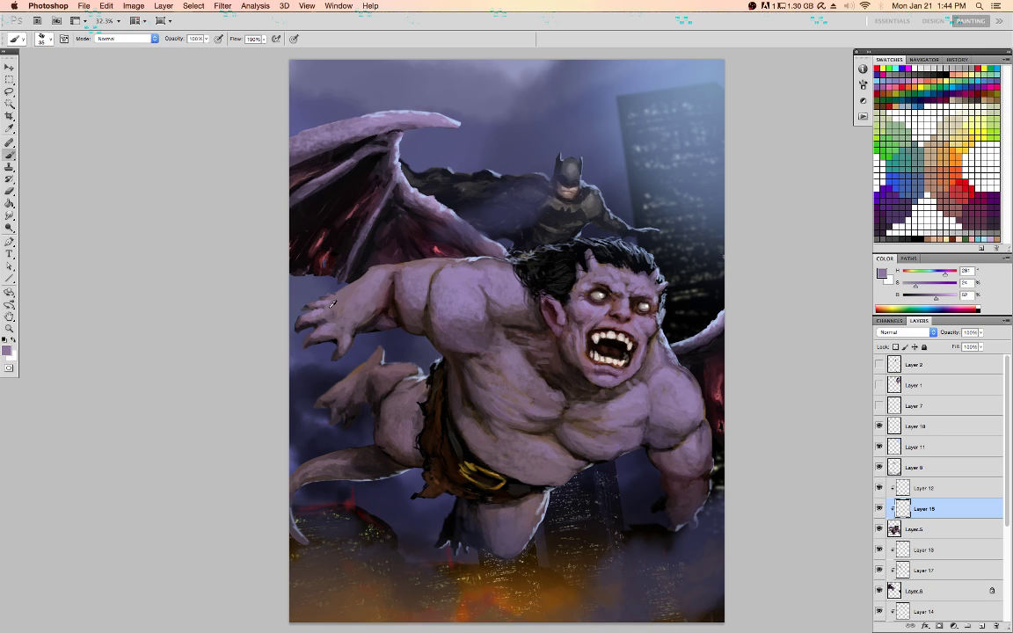
Blend the creature's outstretched wrist and forearm on Layer 15 with light and dark tones sampled from the skin
alt+click(347, 299)
alt+click(363, 293)
alt+click(345, 276)
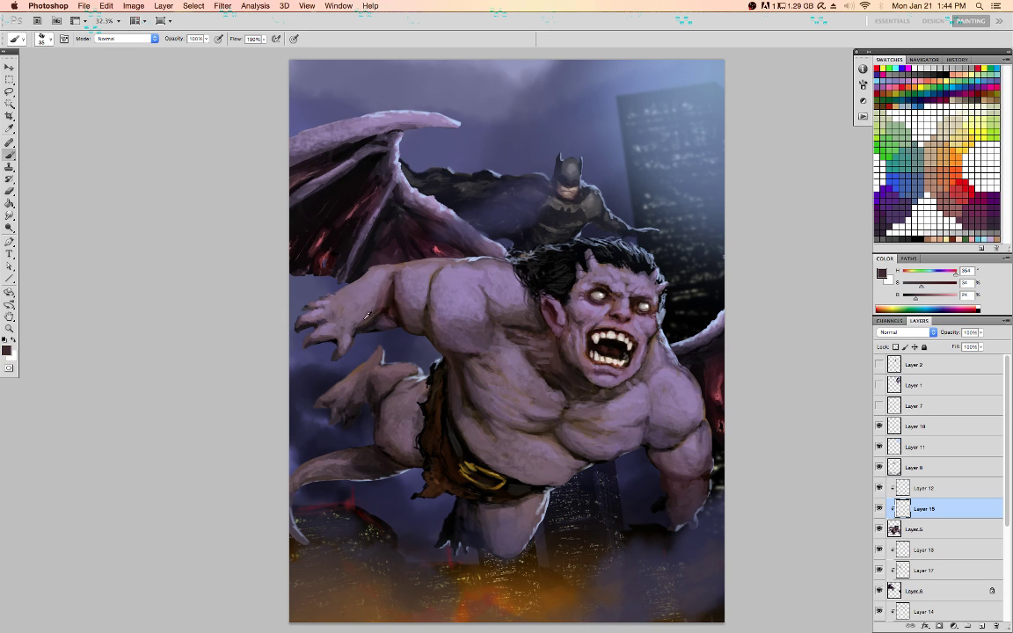
alt+click(379, 303)
click(381, 291)
alt+click(382, 294)
click(342, 294)
On Layer 12, set the paint colour to pale blue #b8ceed for the creature's edge highlights
click(906, 183)
click(933, 493)
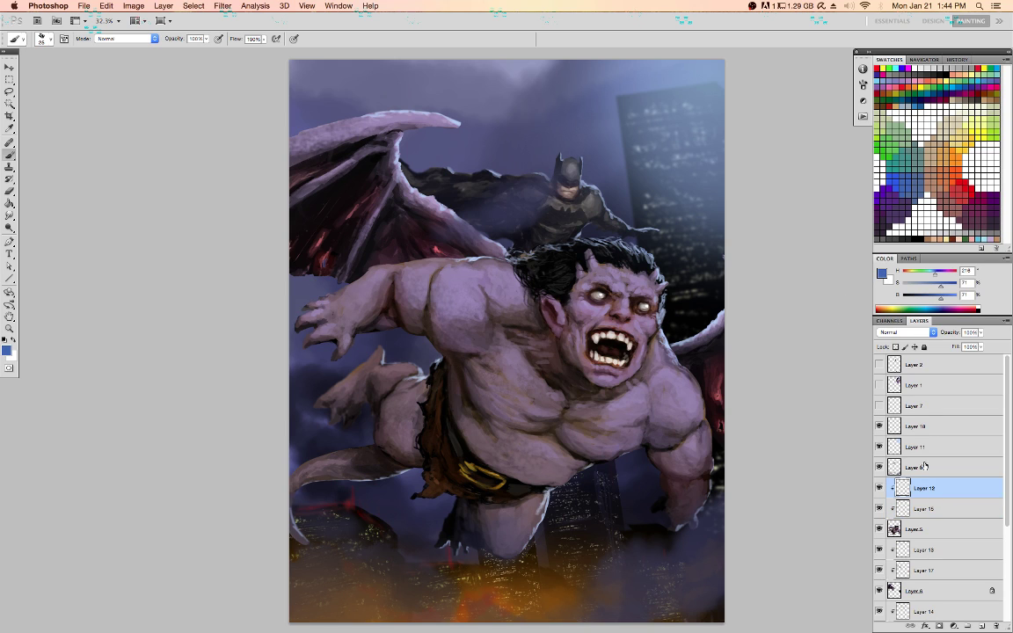
click(881, 274)
click(585, 215)
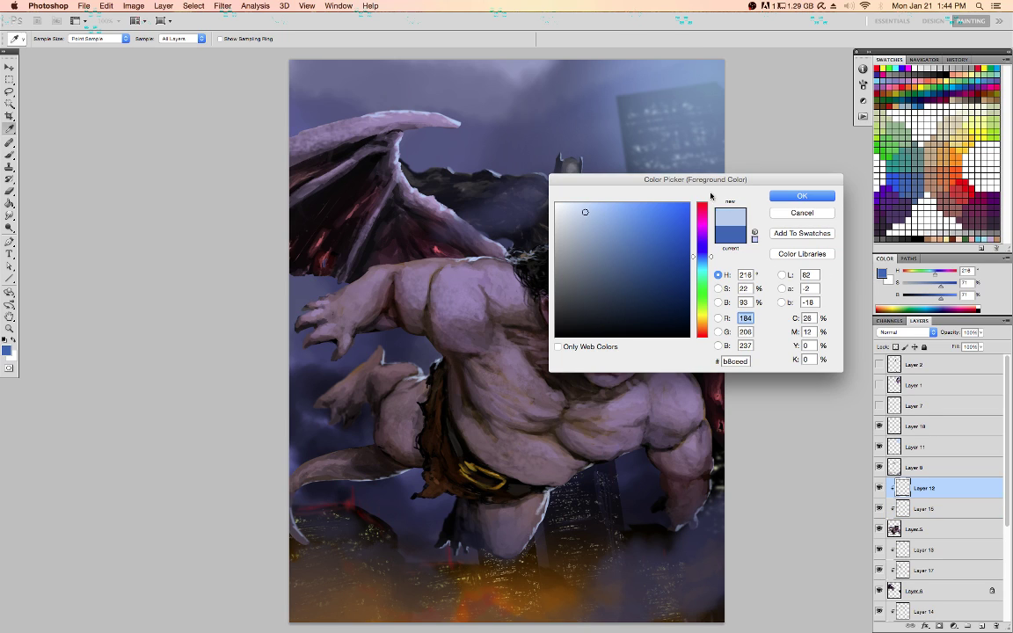
key(Return)
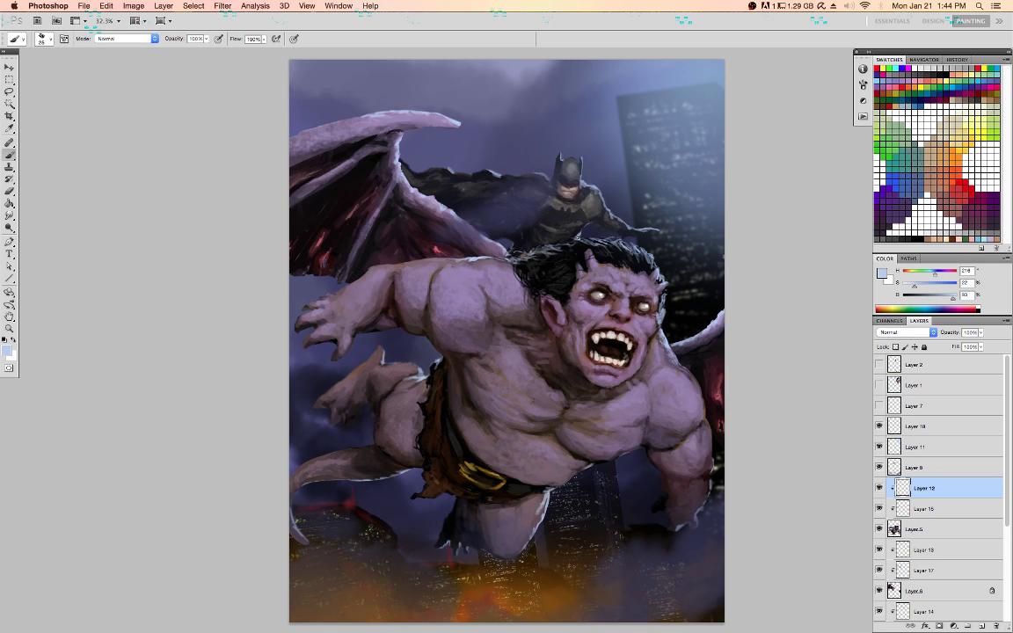
Select Layer 18, make white the foreground colour and save the painting
click(943, 428)
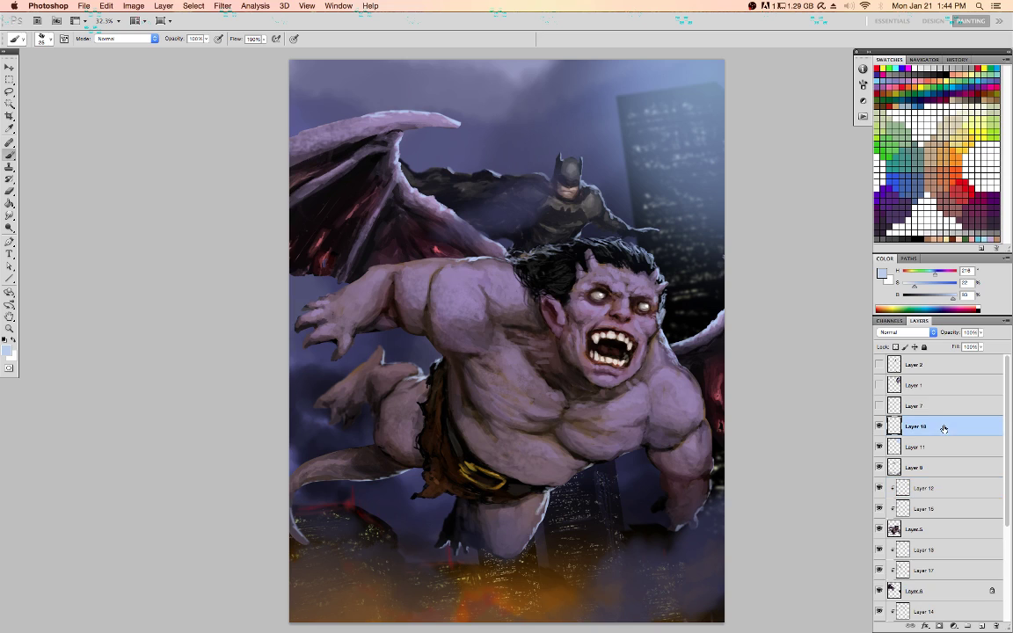
key(x)
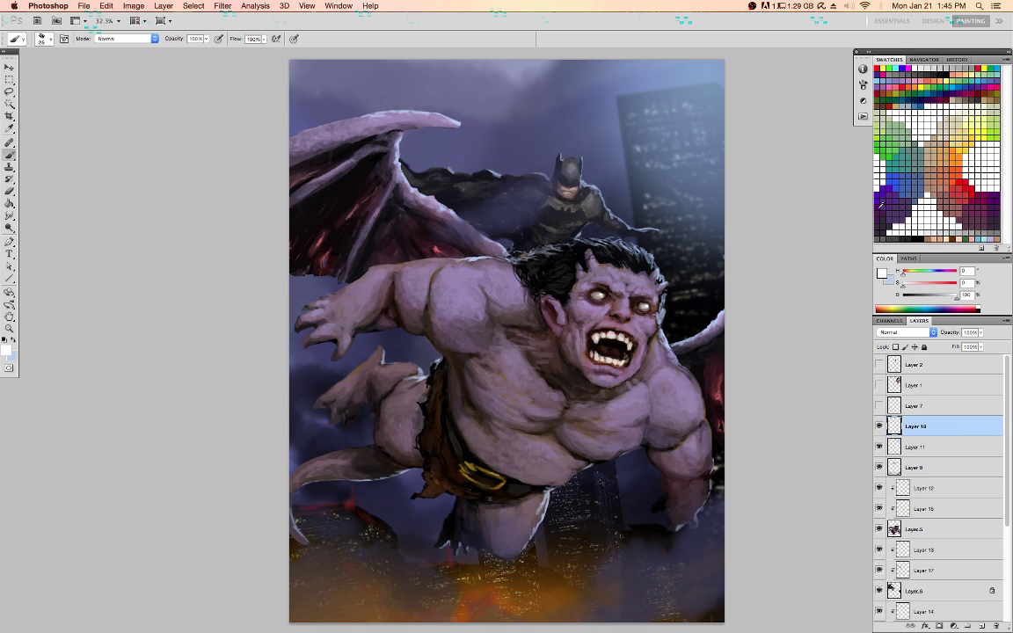
key(super+s)
Add the artist's website address as 20 pt Times text in the painting's lower-left corner
key(t)
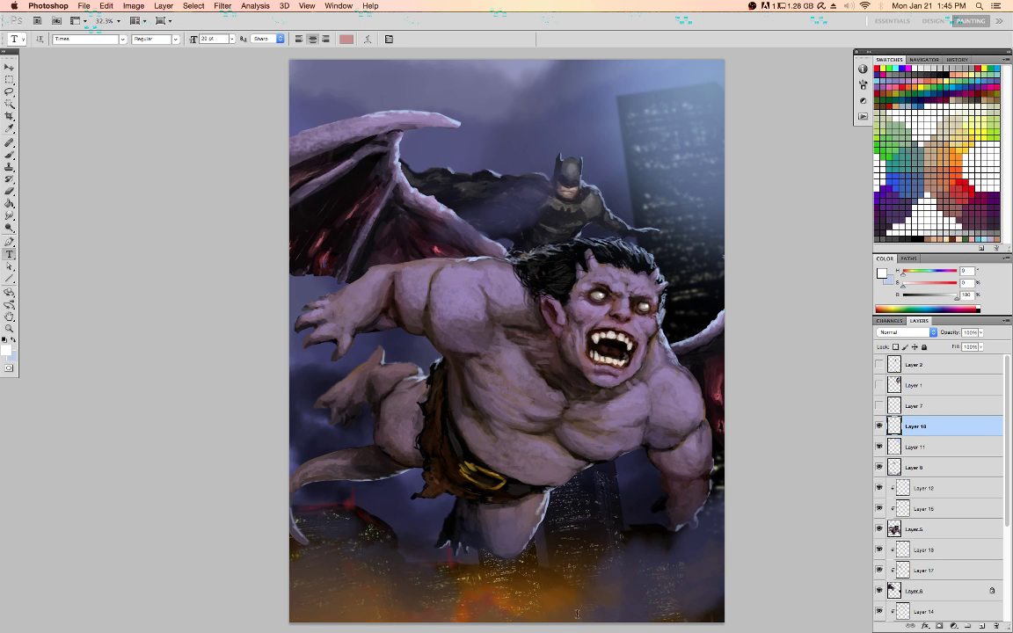
click(320, 603)
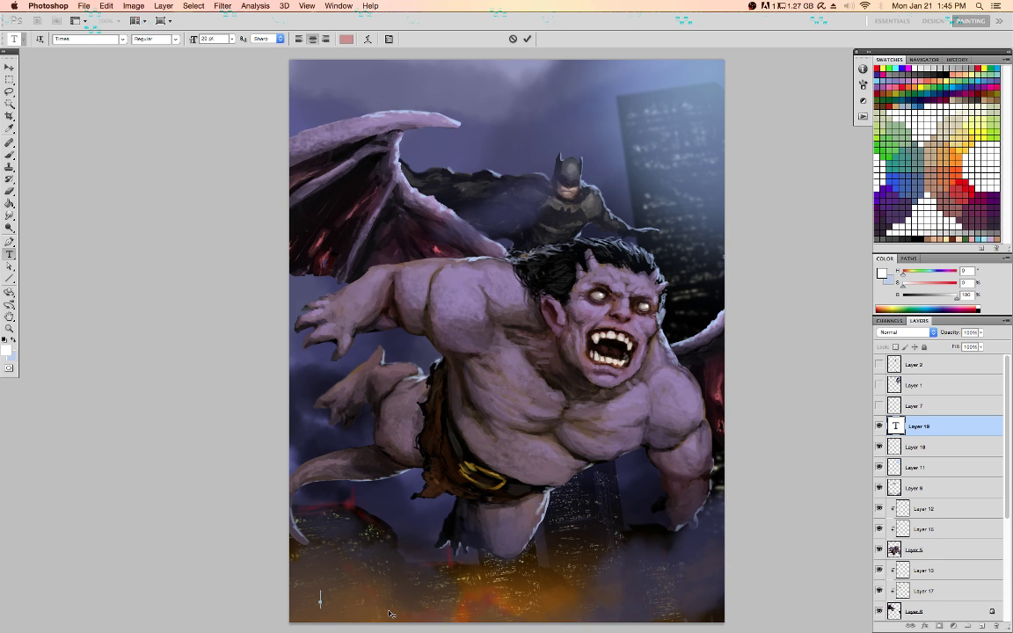
text(W.W.)
key(BackSpace)
key(BackSpace)
text(ar)
text(armando)
text(-)
text(batista)
text(. )
text(com)
text(www.)
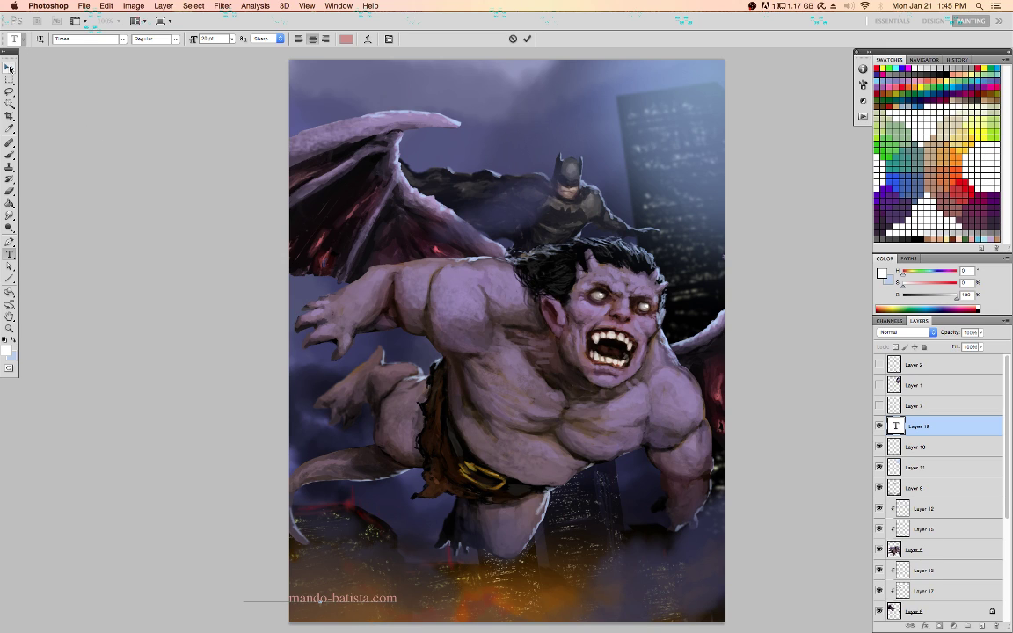
Recolour the whole website address text white
click(347, 38)
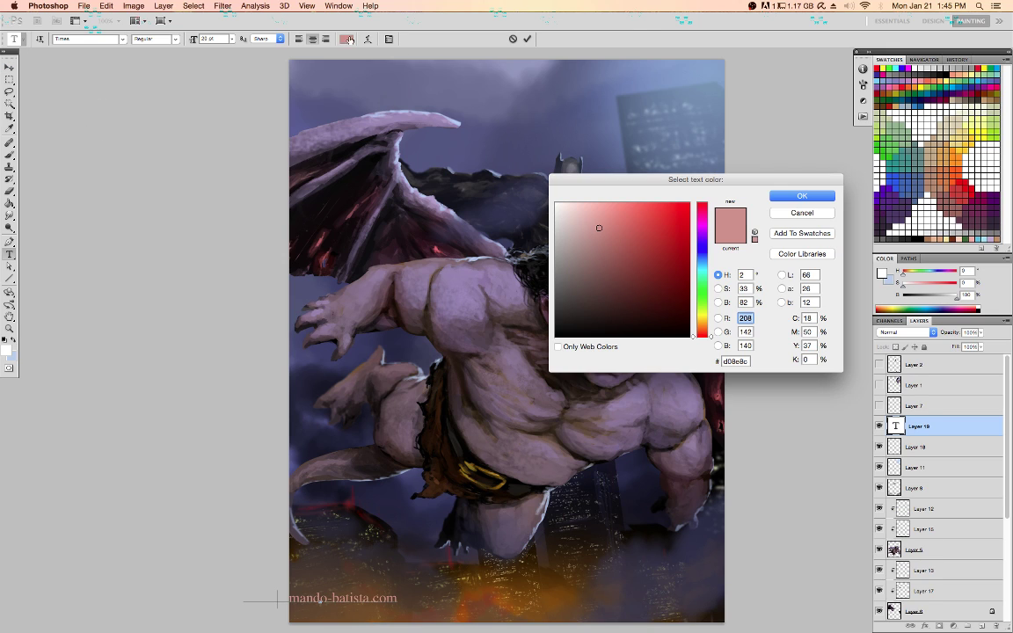
click(914, 213)
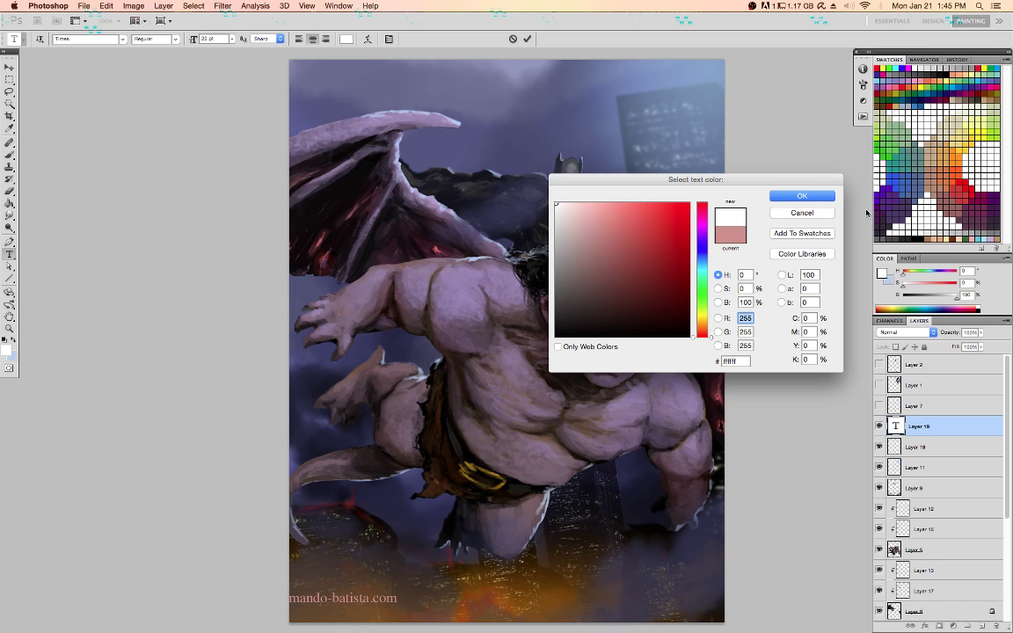
click(796, 196)
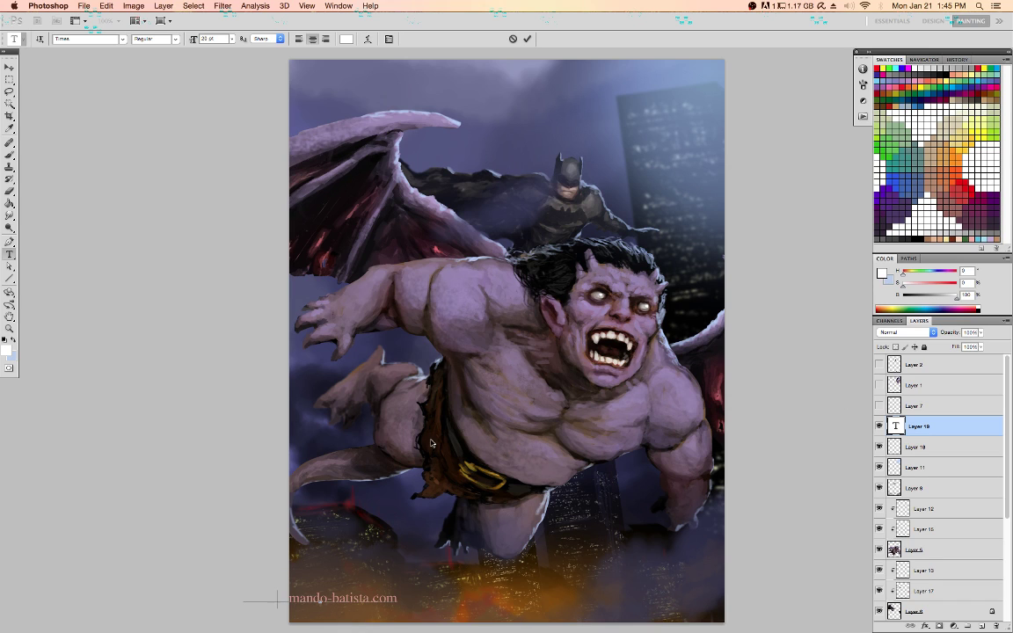
key(ctrl+a)
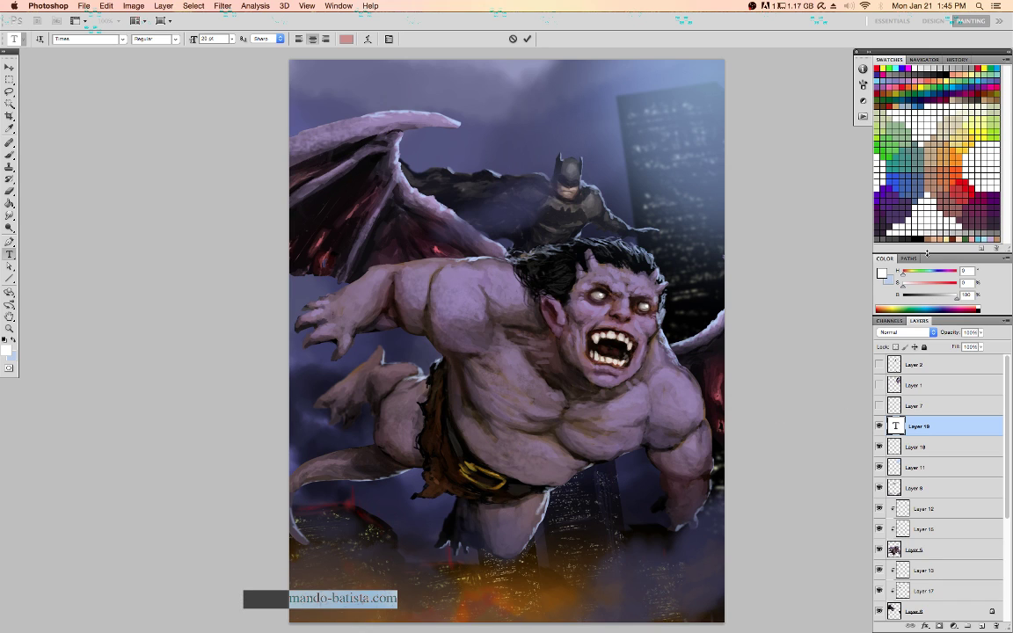
click(933, 224)
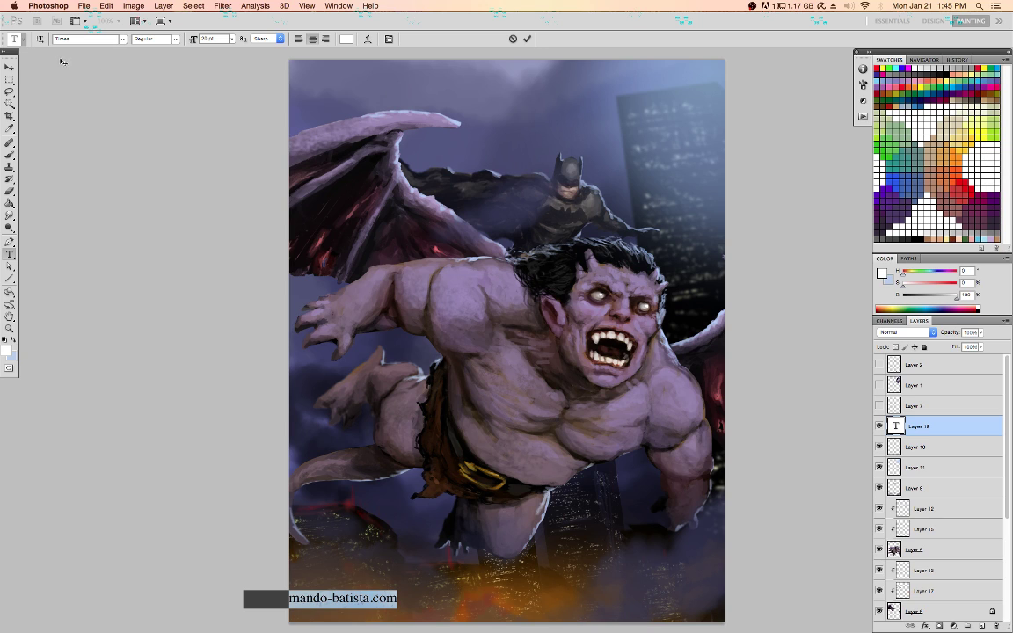
Move the website address fully inside the painting's lower-left corner and return to the Type tool
click(15, 67)
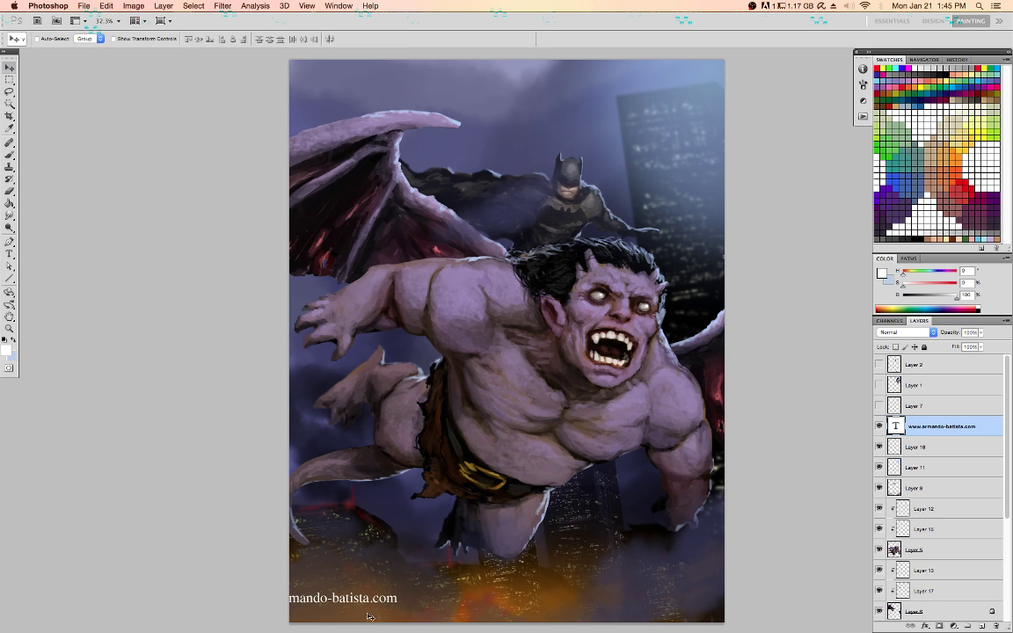
drag(375, 606, 419, 618)
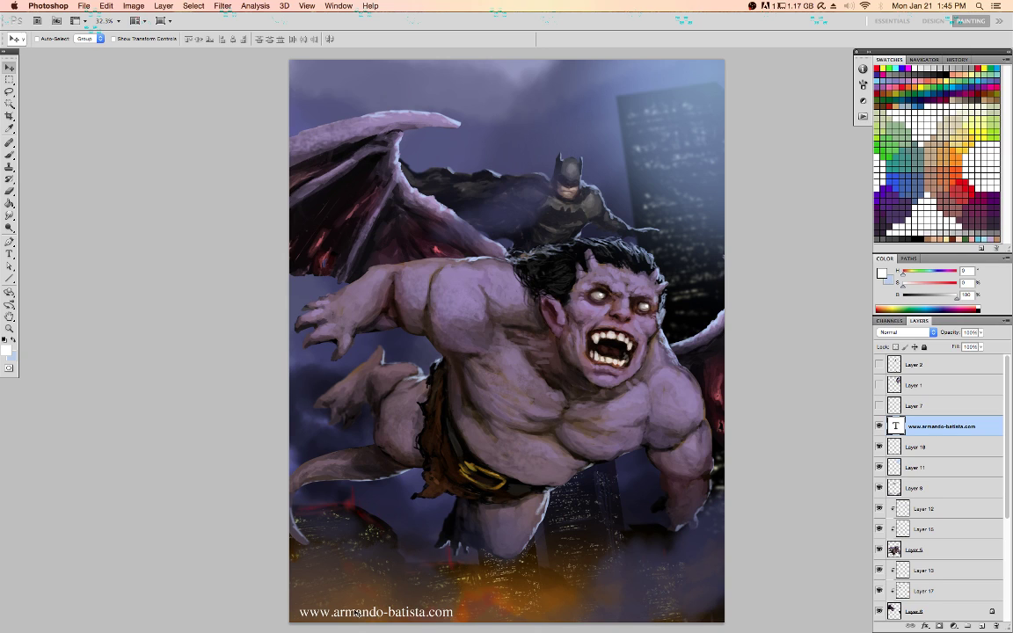
key(t)
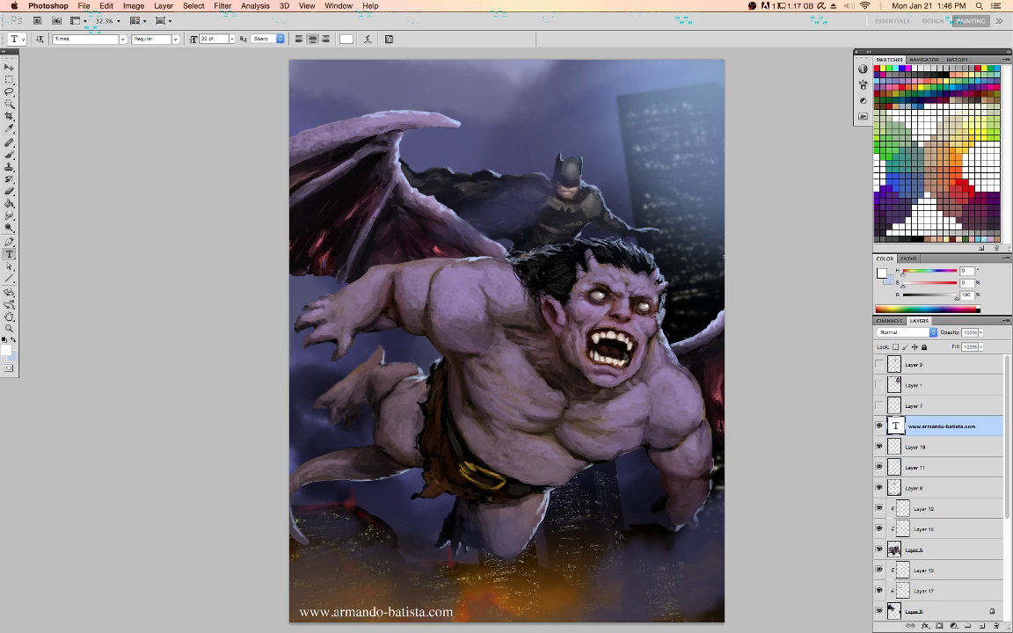
drag(333, 611, 426, 609)
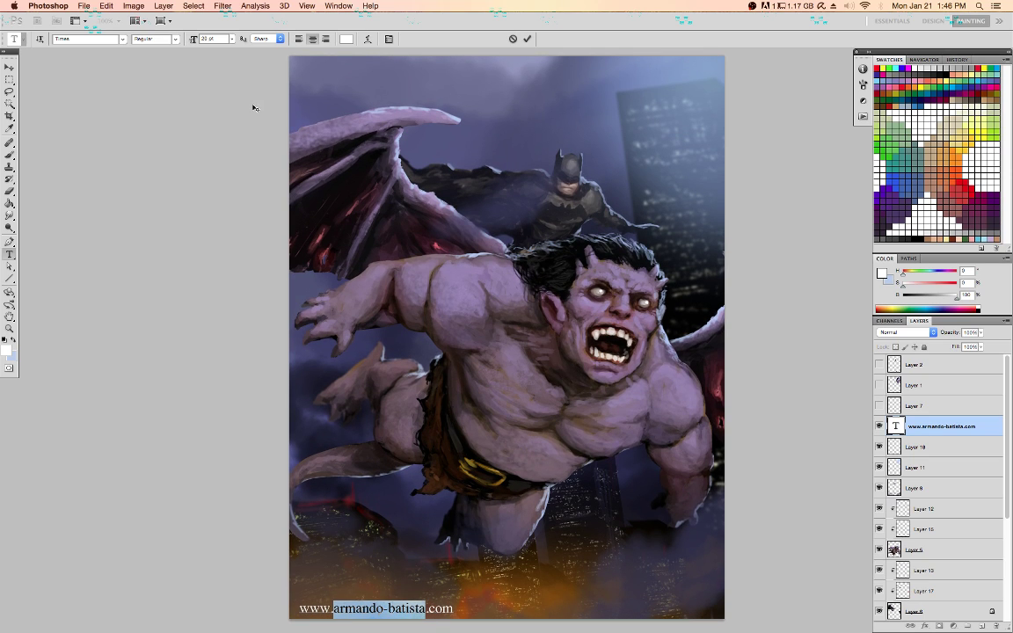
click(199, 39)
text(24)
key(Return)
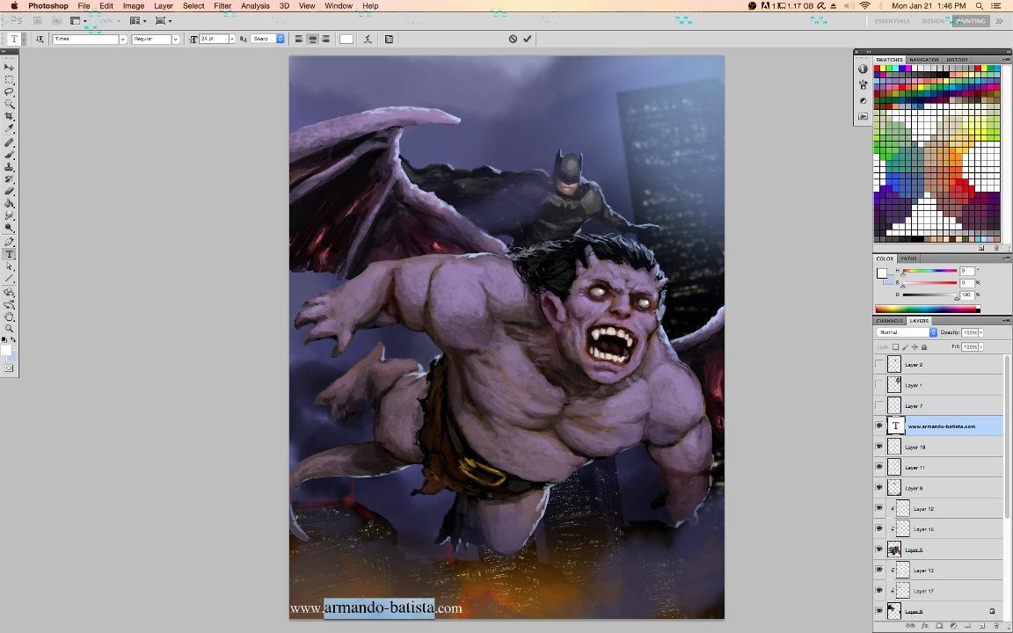
Nudge the website address slightly right so it sits clear of the painting's left edge
click(9, 67)
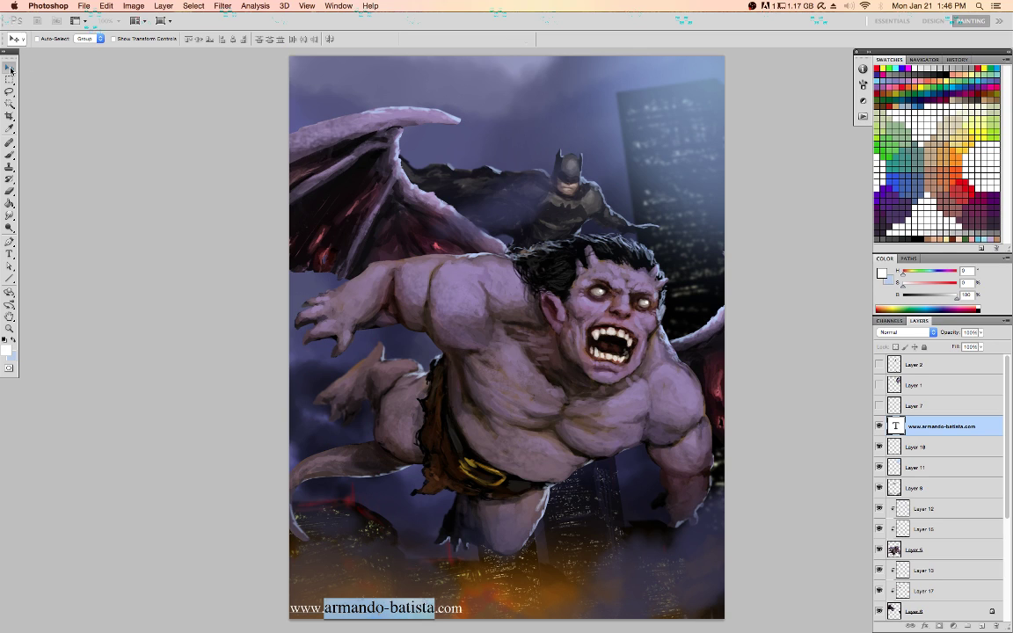
key(shift+Right)
key(shift+Right)
key(shift+Right)
key(shift+Right)
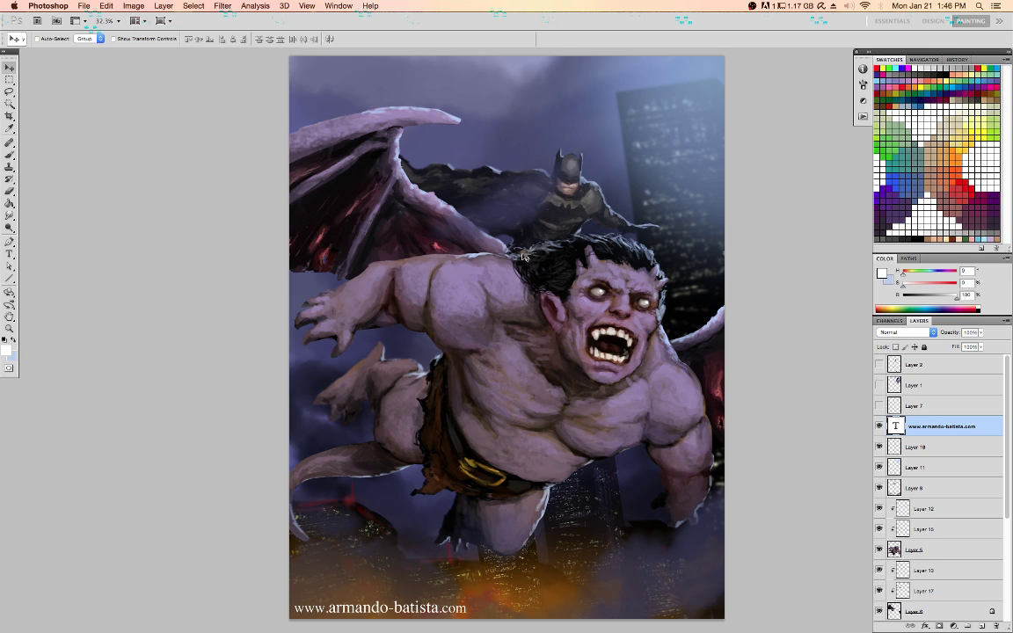
Sample a purple-grey skin tone from the creature's chest for the Brush and add a new clipped layer above its body layers
click(932, 547)
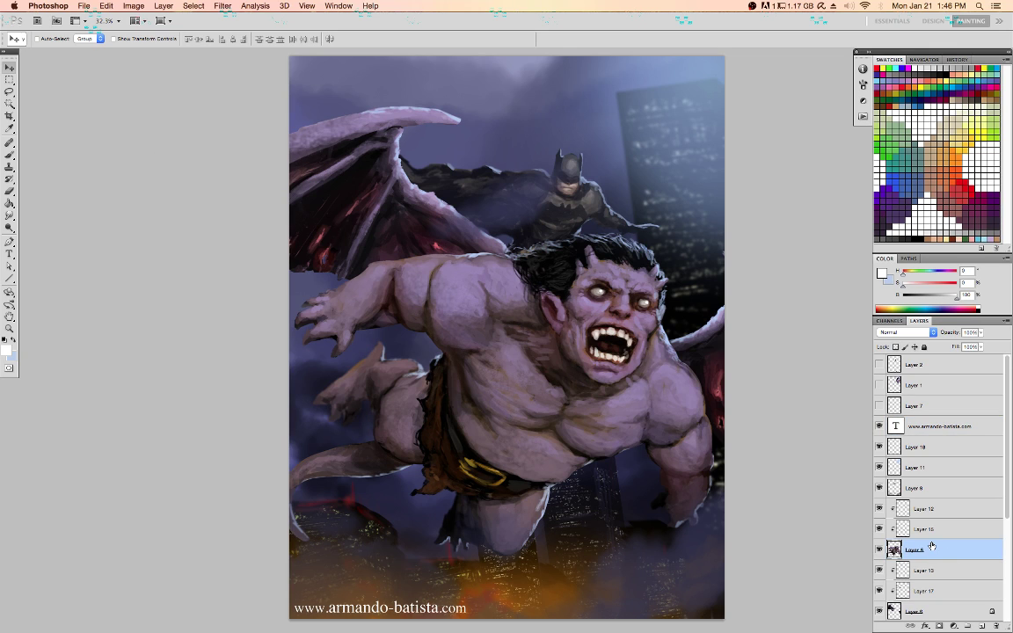
key(b)
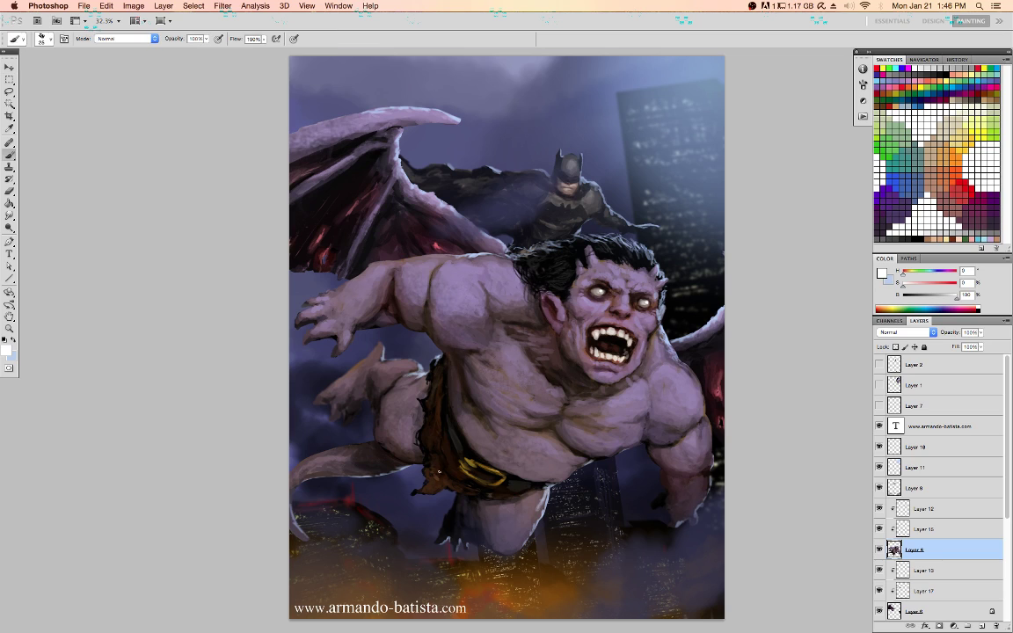
alt+click(554, 410)
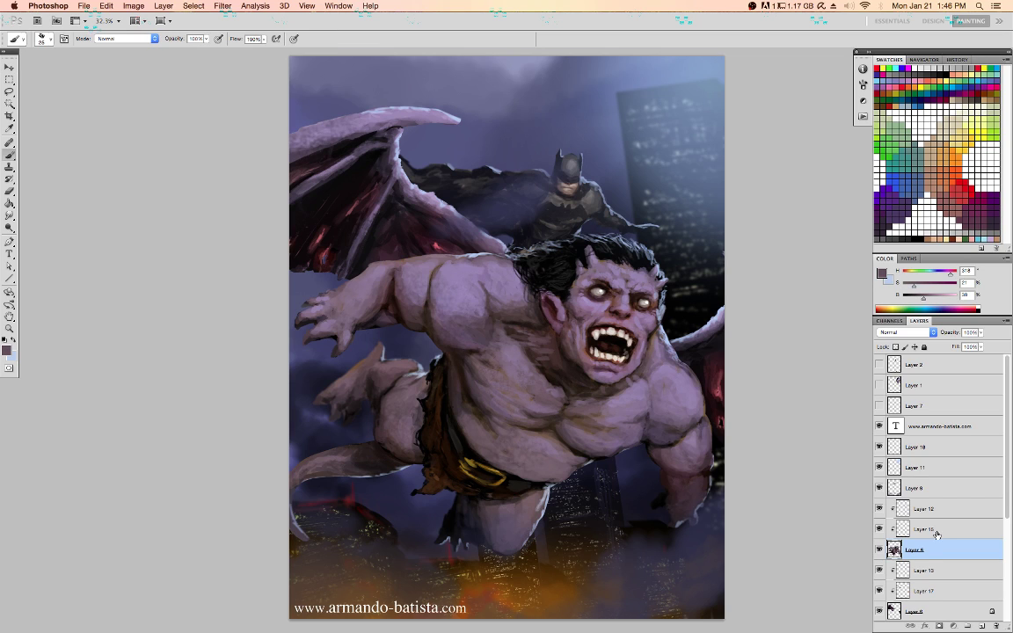
key(alt+bracketright)
key(d)
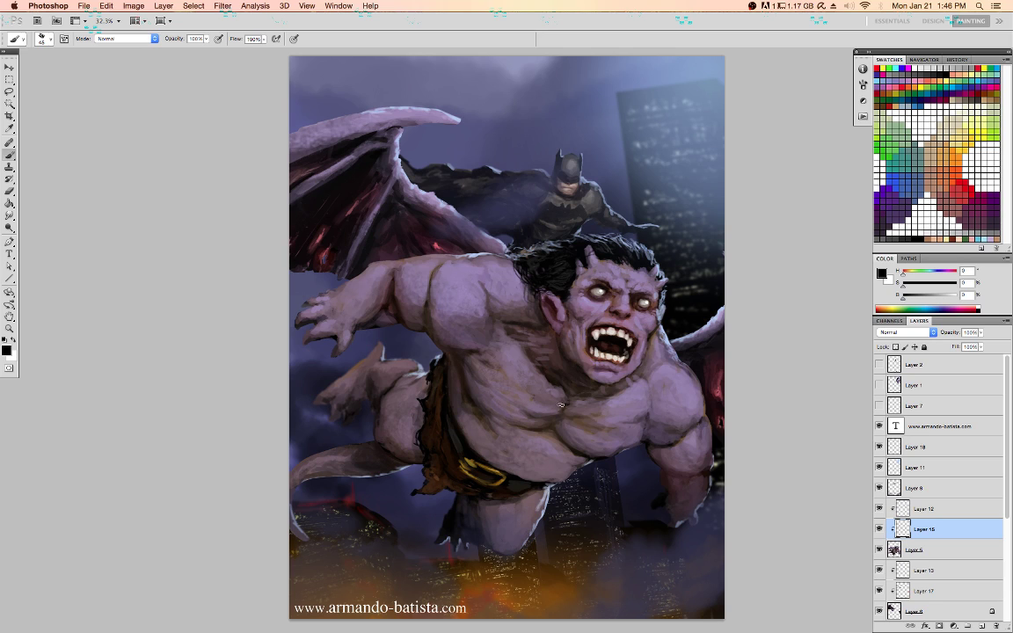
alt+click(546, 405)
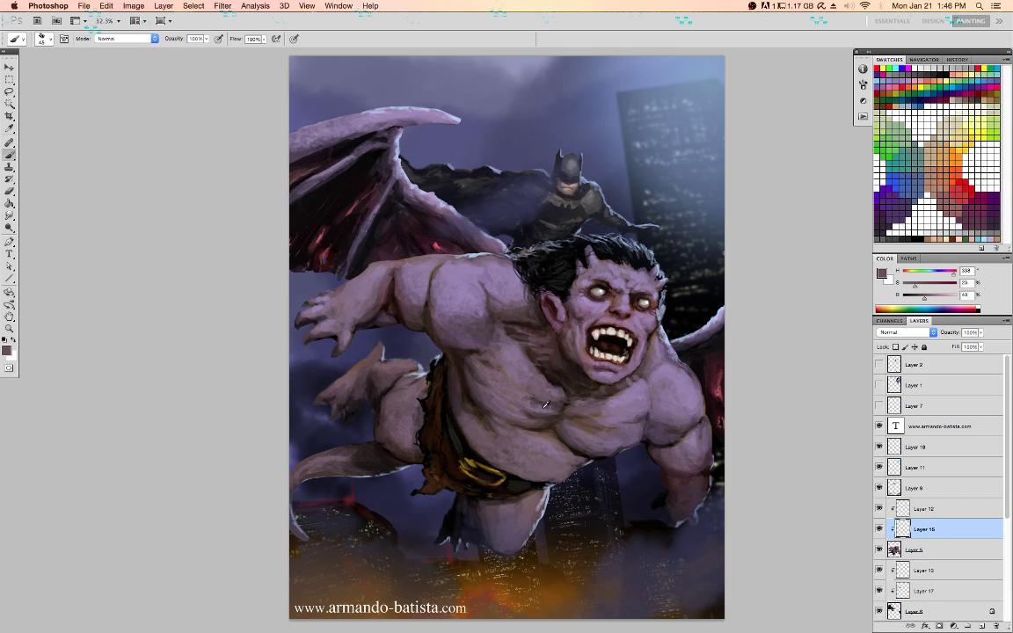
alt+click(577, 407)
key(super+z)
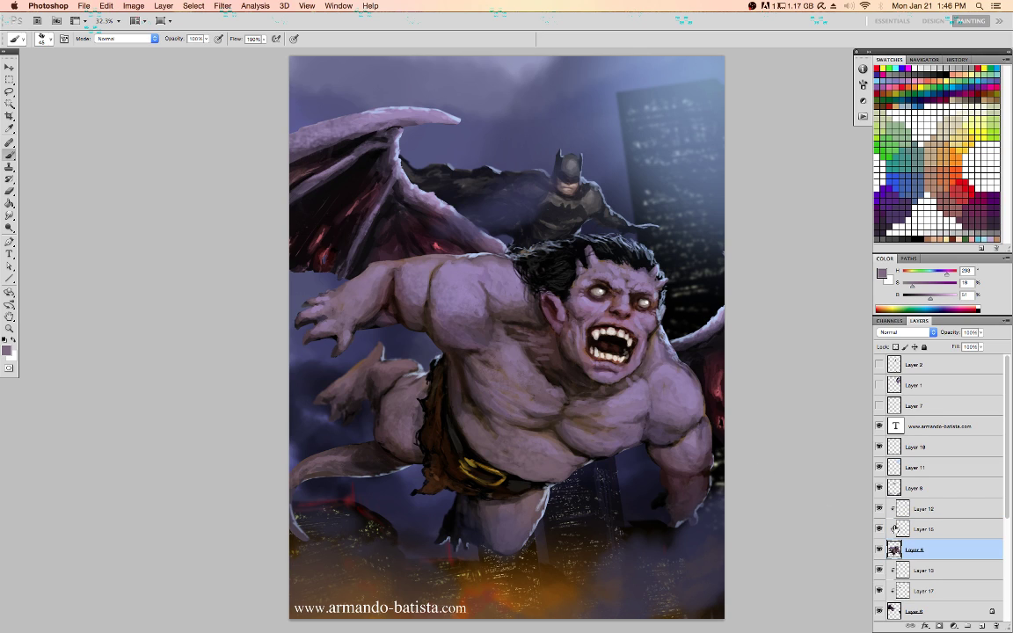
click(983, 626)
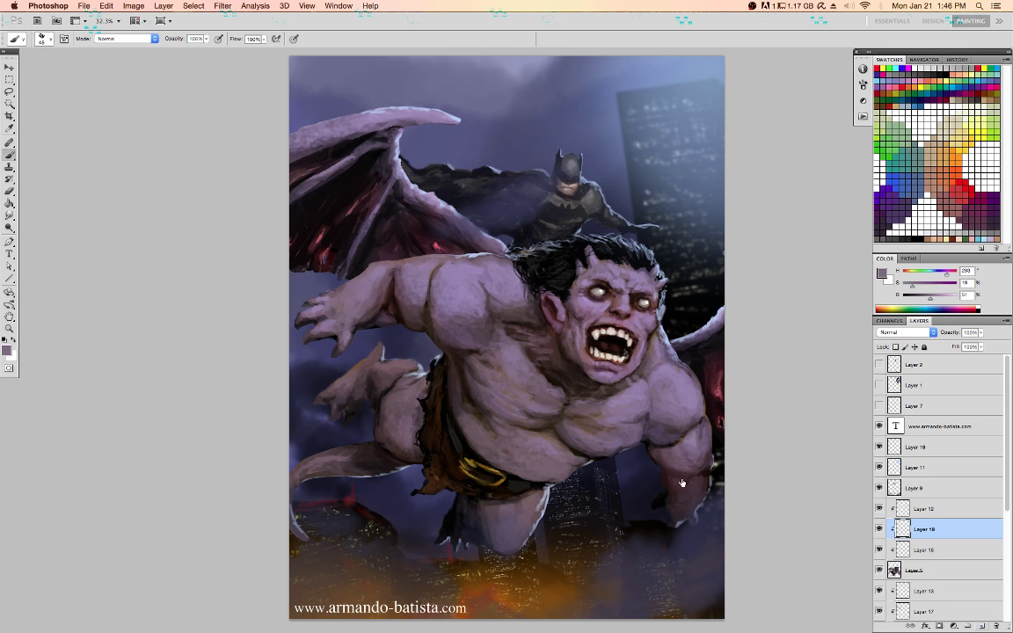
Refine the shading of the creature's chest on the new clipped layer with brush colours sampled from the surrounding skin
alt+click(508, 354)
alt+click(547, 401)
alt+click(556, 397)
alt+click(516, 378)
alt+click(531, 411)
alt+click(606, 408)
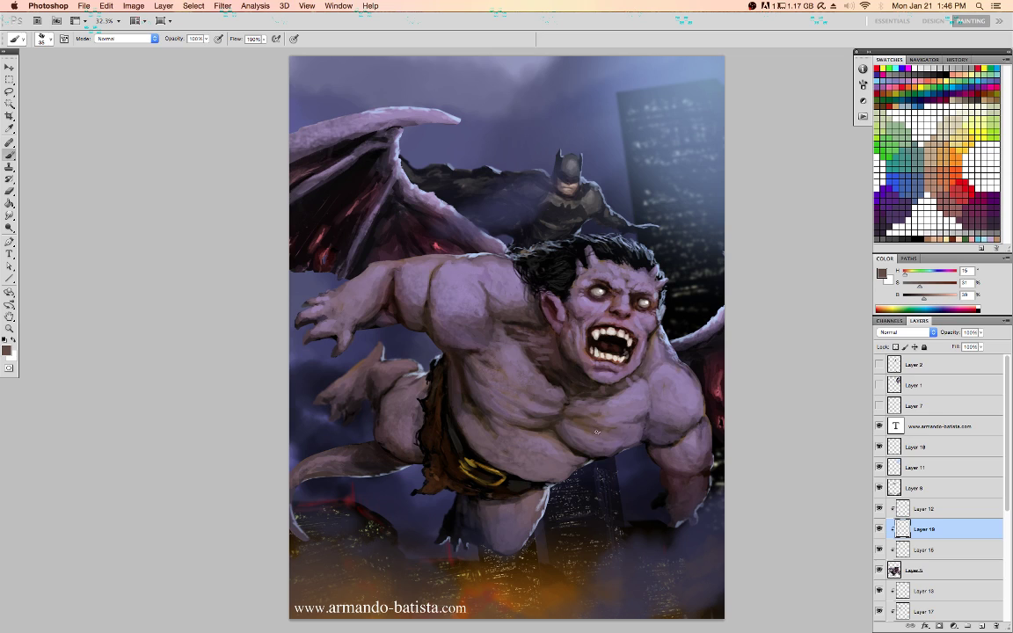
alt+click(610, 422)
Blend the shading on the creature's left-hand shoulder and upper arm with sampled purple and dark skin tones
alt+click(477, 320)
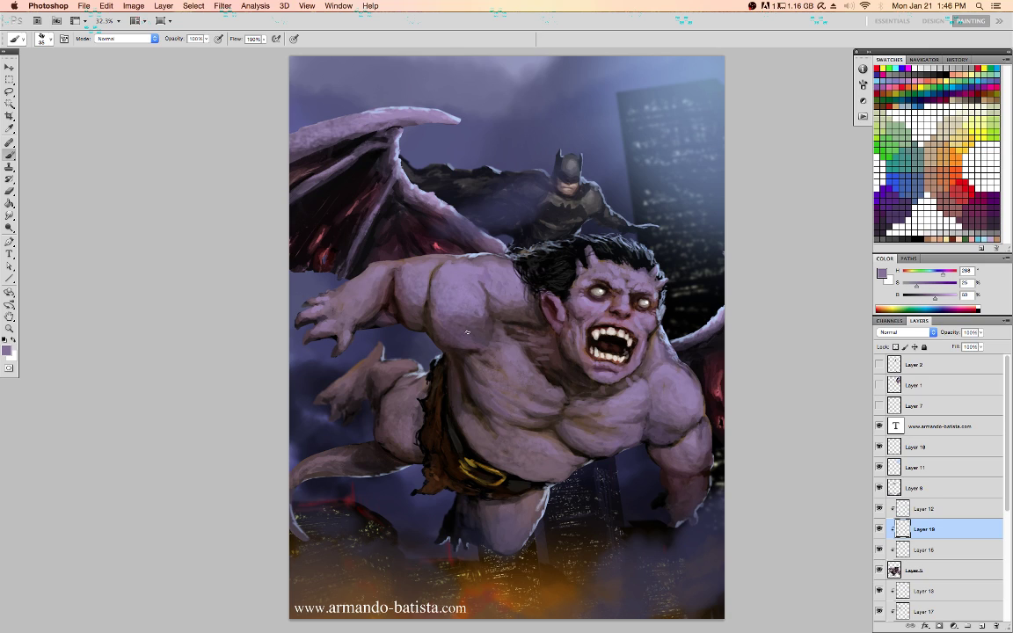
drag(468, 333, 452, 331)
alt+click(456, 335)
alt+click(481, 303)
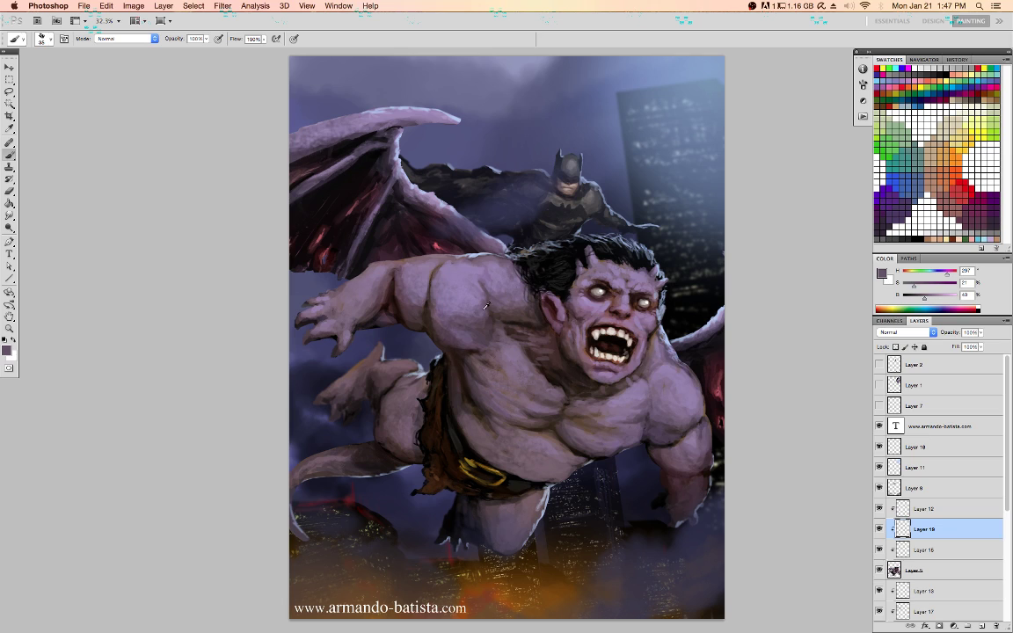
alt+click(488, 307)
drag(486, 302, 485, 278)
alt+click(494, 316)
alt+click(439, 312)
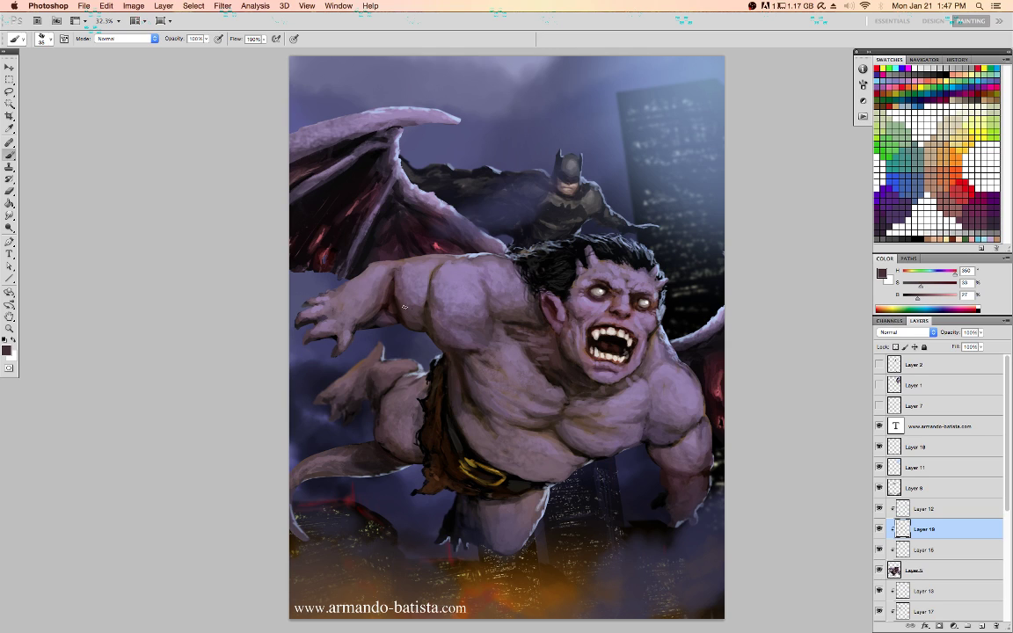
alt+click(428, 355)
Add a Color Balance adjustment layer directly below the website text and shift the midtones slightly towards magenta
click(912, 447)
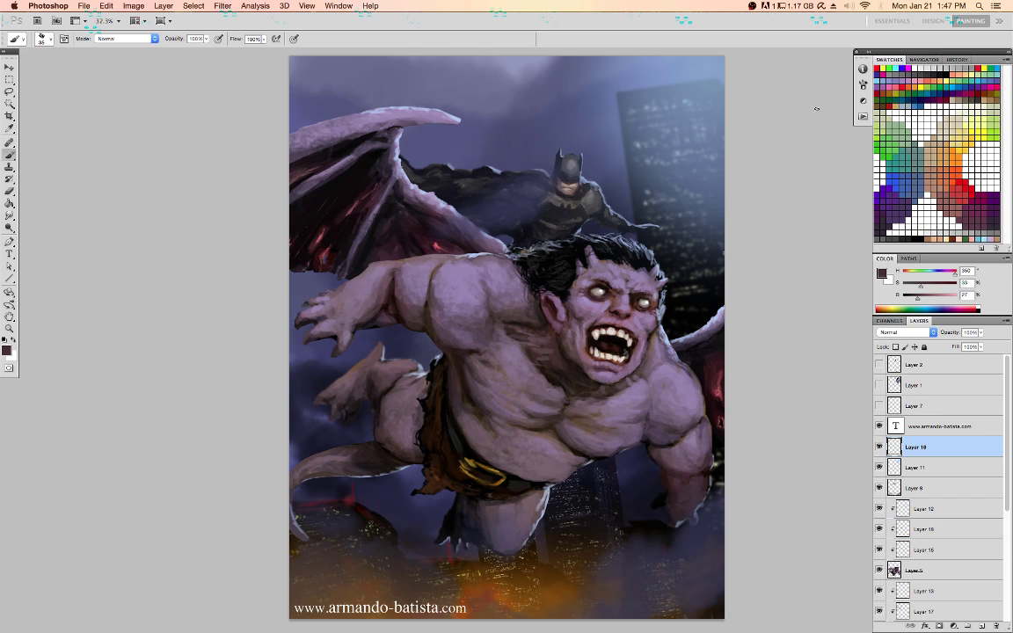
click(862, 103)
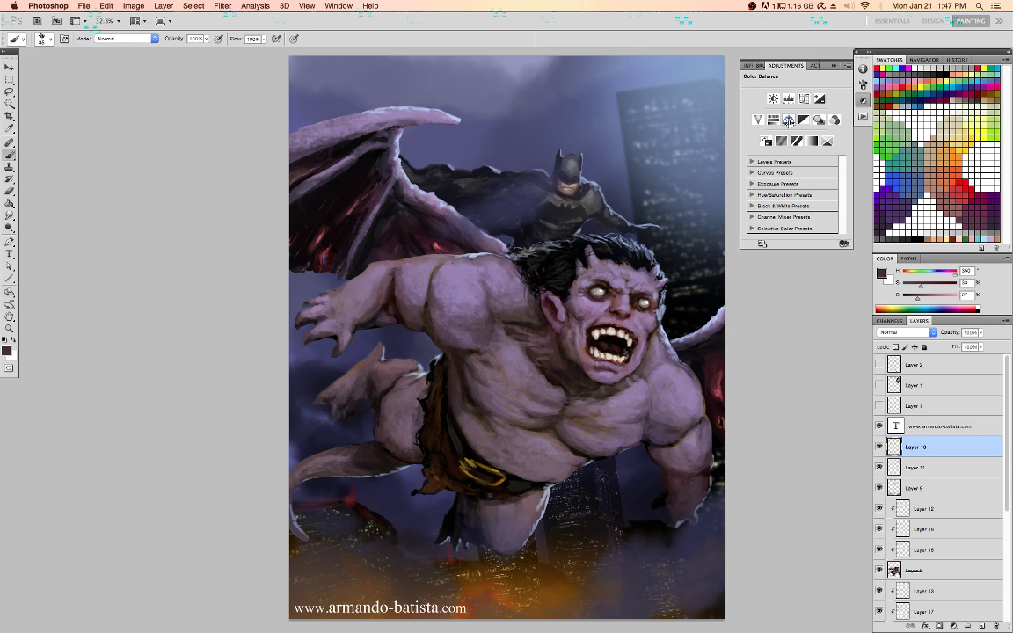
click(789, 120)
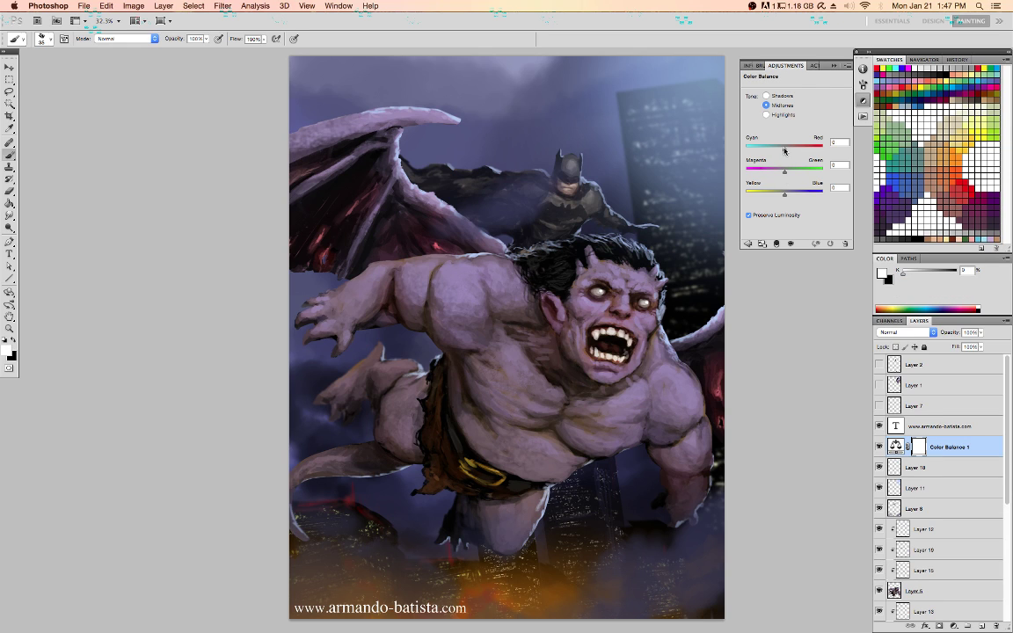
drag(785, 150, 781, 151)
click(830, 243)
drag(785, 171, 782, 175)
click(747, 243)
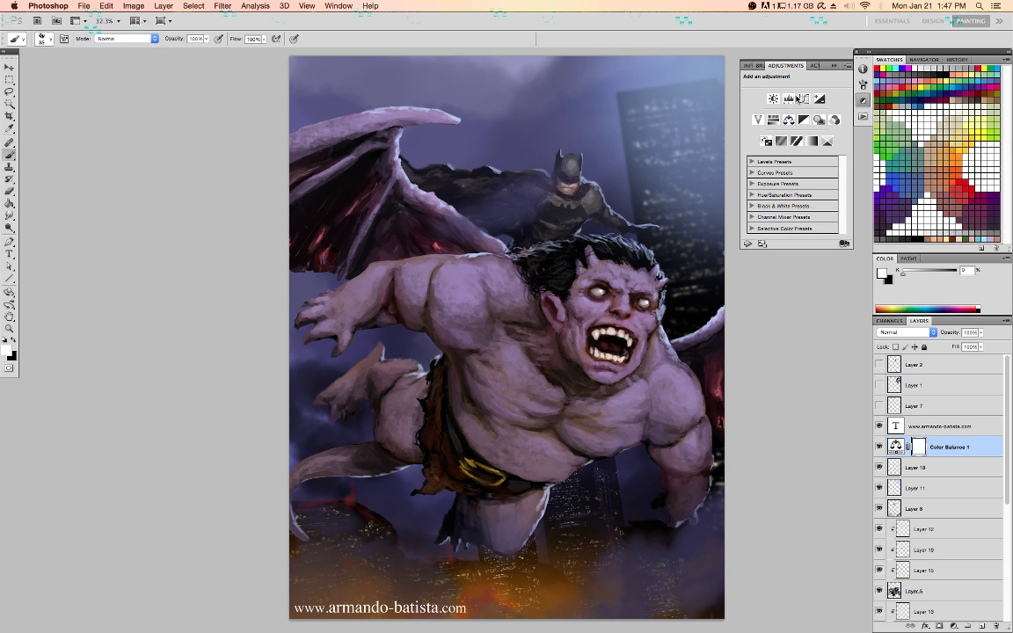
Adjust the painting's tones with a Levels adjustment layer above Color Balance 1 and save the file
click(789, 99)
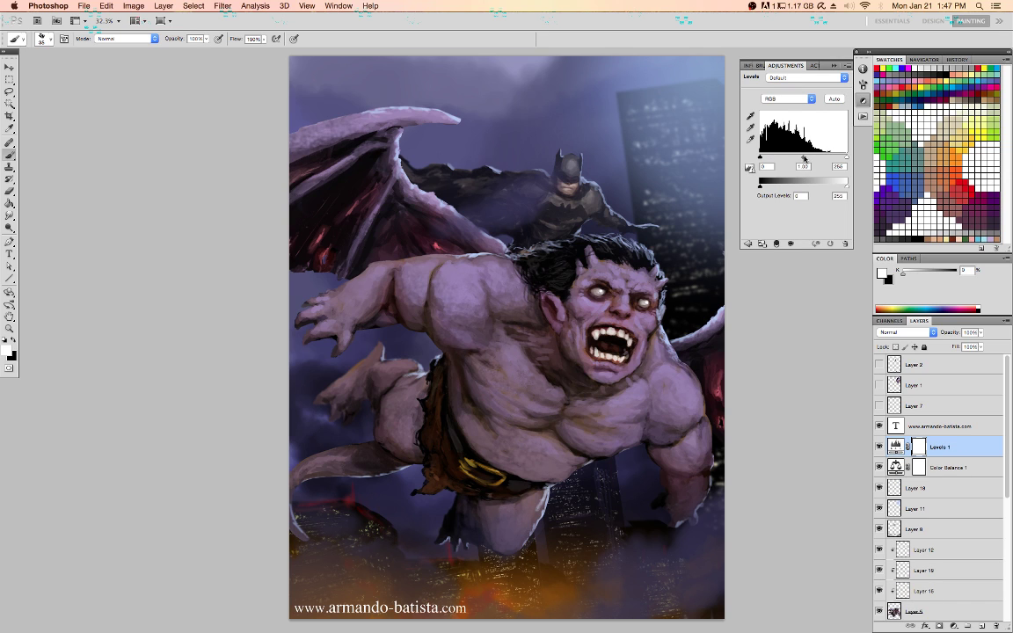
drag(803, 157, 845, 160)
key(super+s)
Switch to OBS and start stopping the live stream
key(super+Tab)
key(super+Tab)
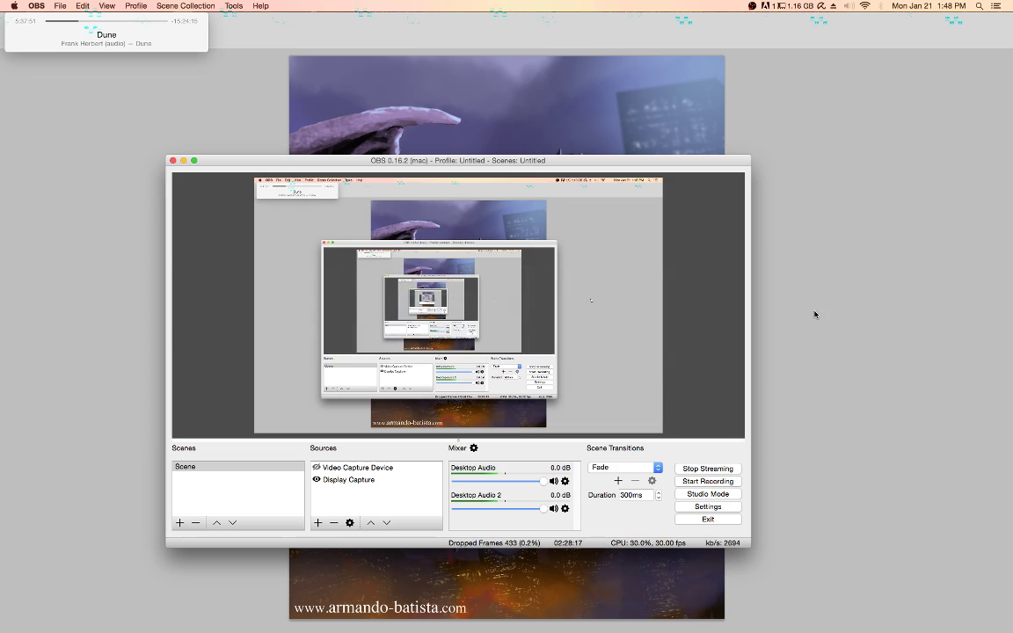
click(703, 470)
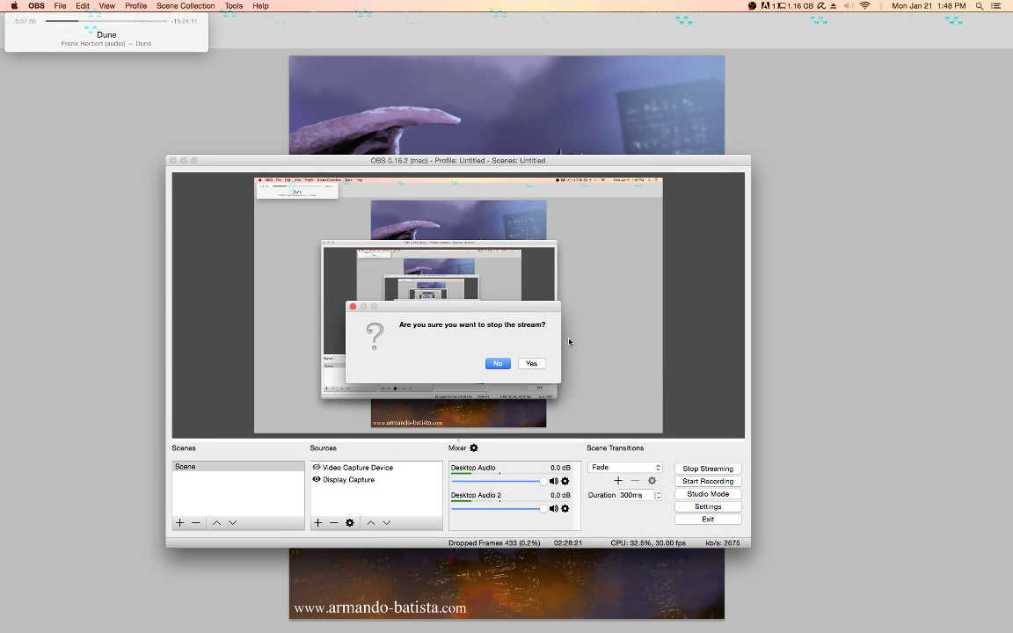